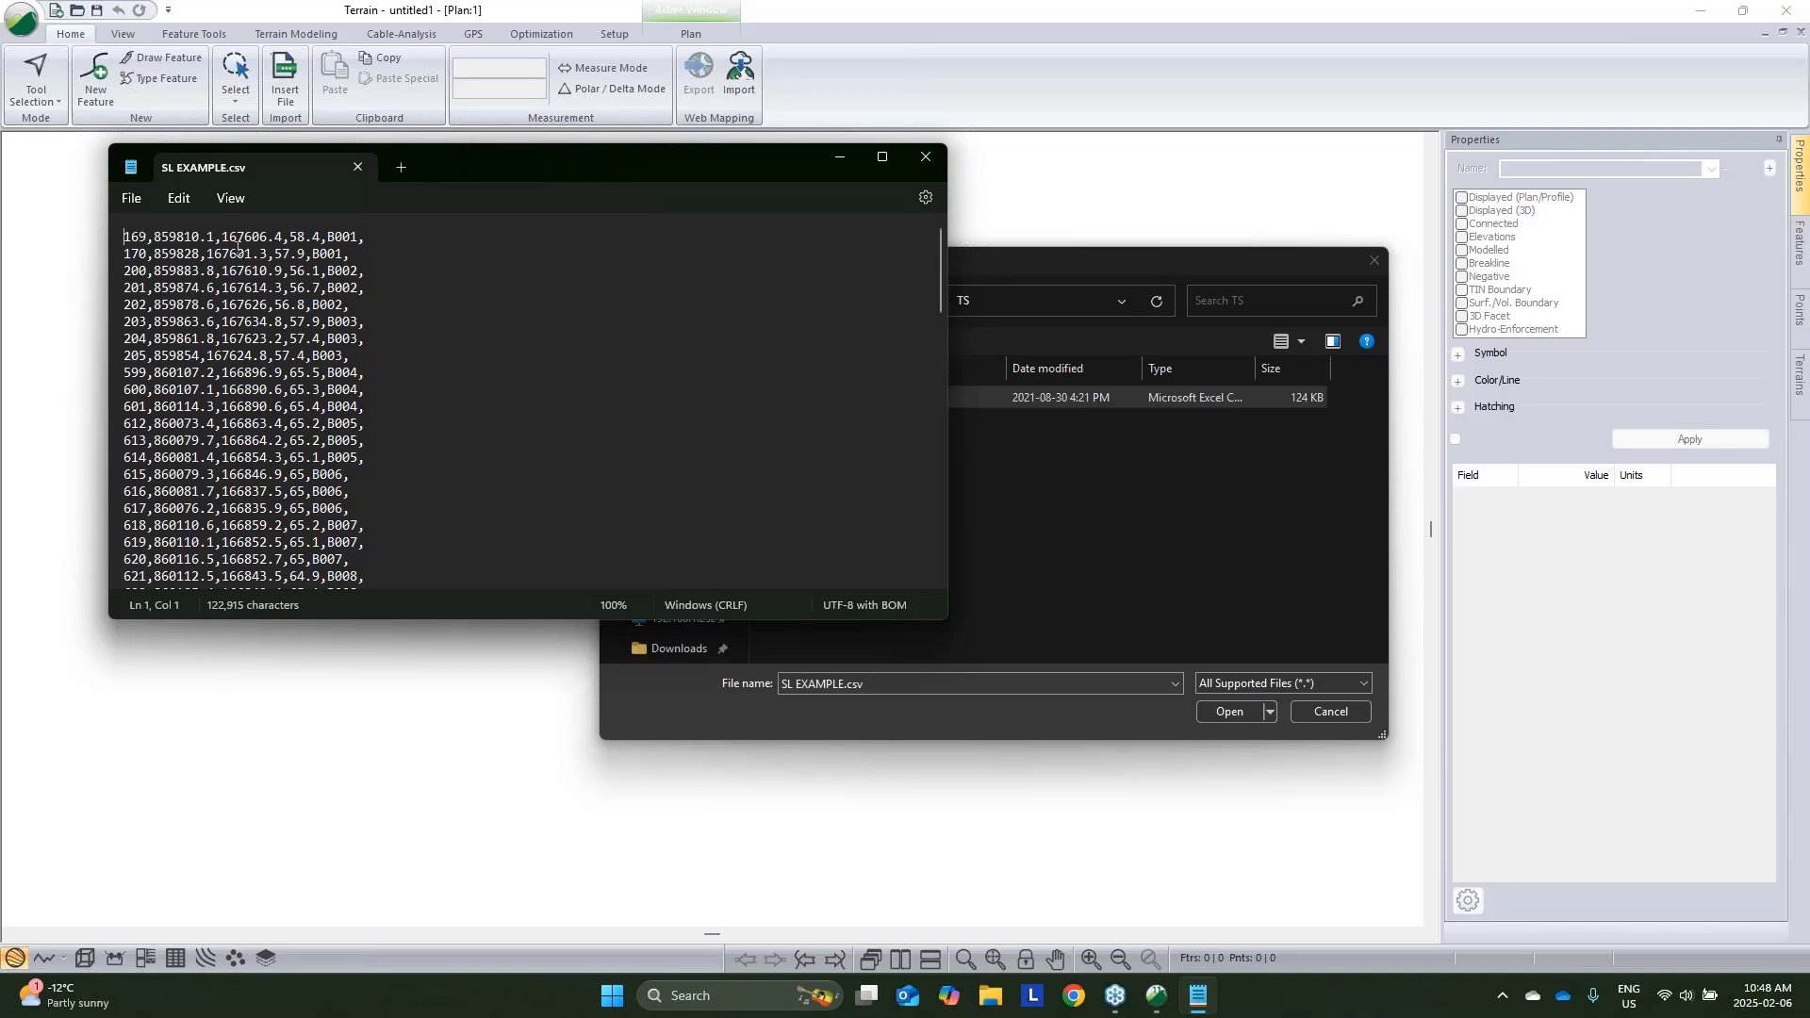
Close the text preview and open SL EXAMPLE.csv for import using the Sierra Leone Road Authority format
{"action": "left_click", "coordinate": [918, 166]}
{"action": "left_click", "coordinate": [1231, 710]}
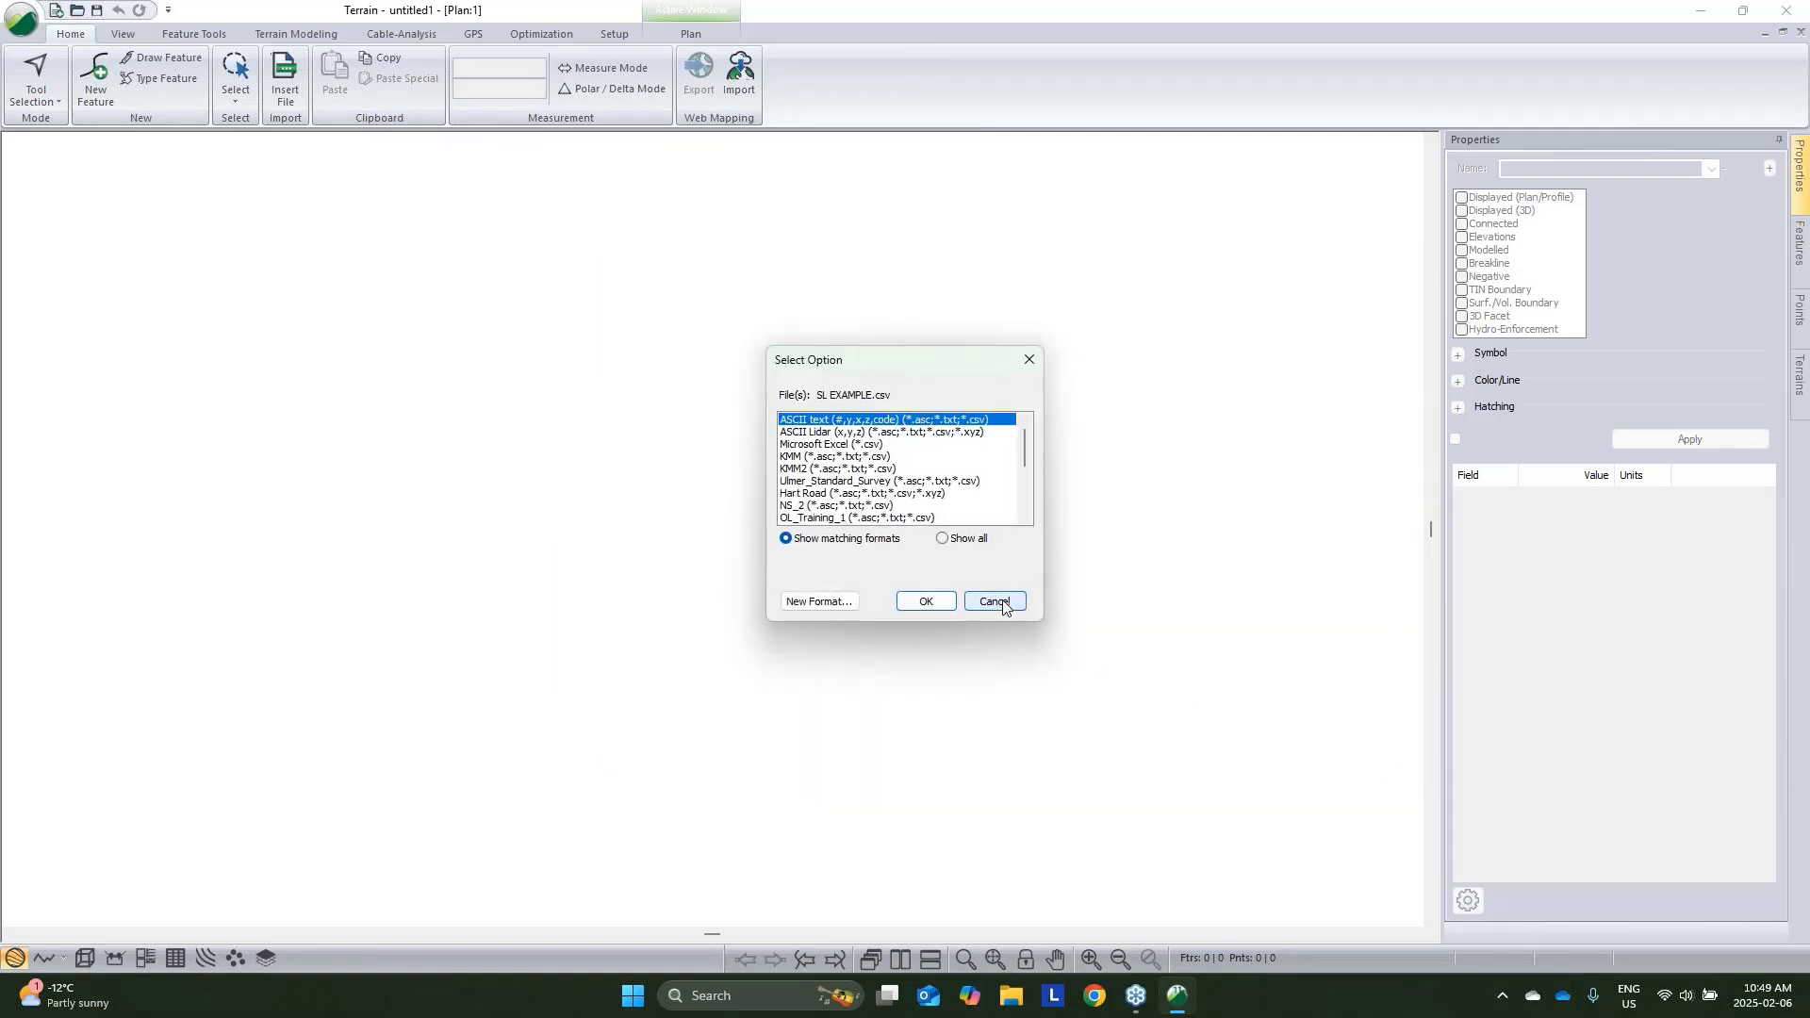
{"action": "scroll", "coordinate": [915, 509], "scroll_direction": "down", "scroll_amount": 6}
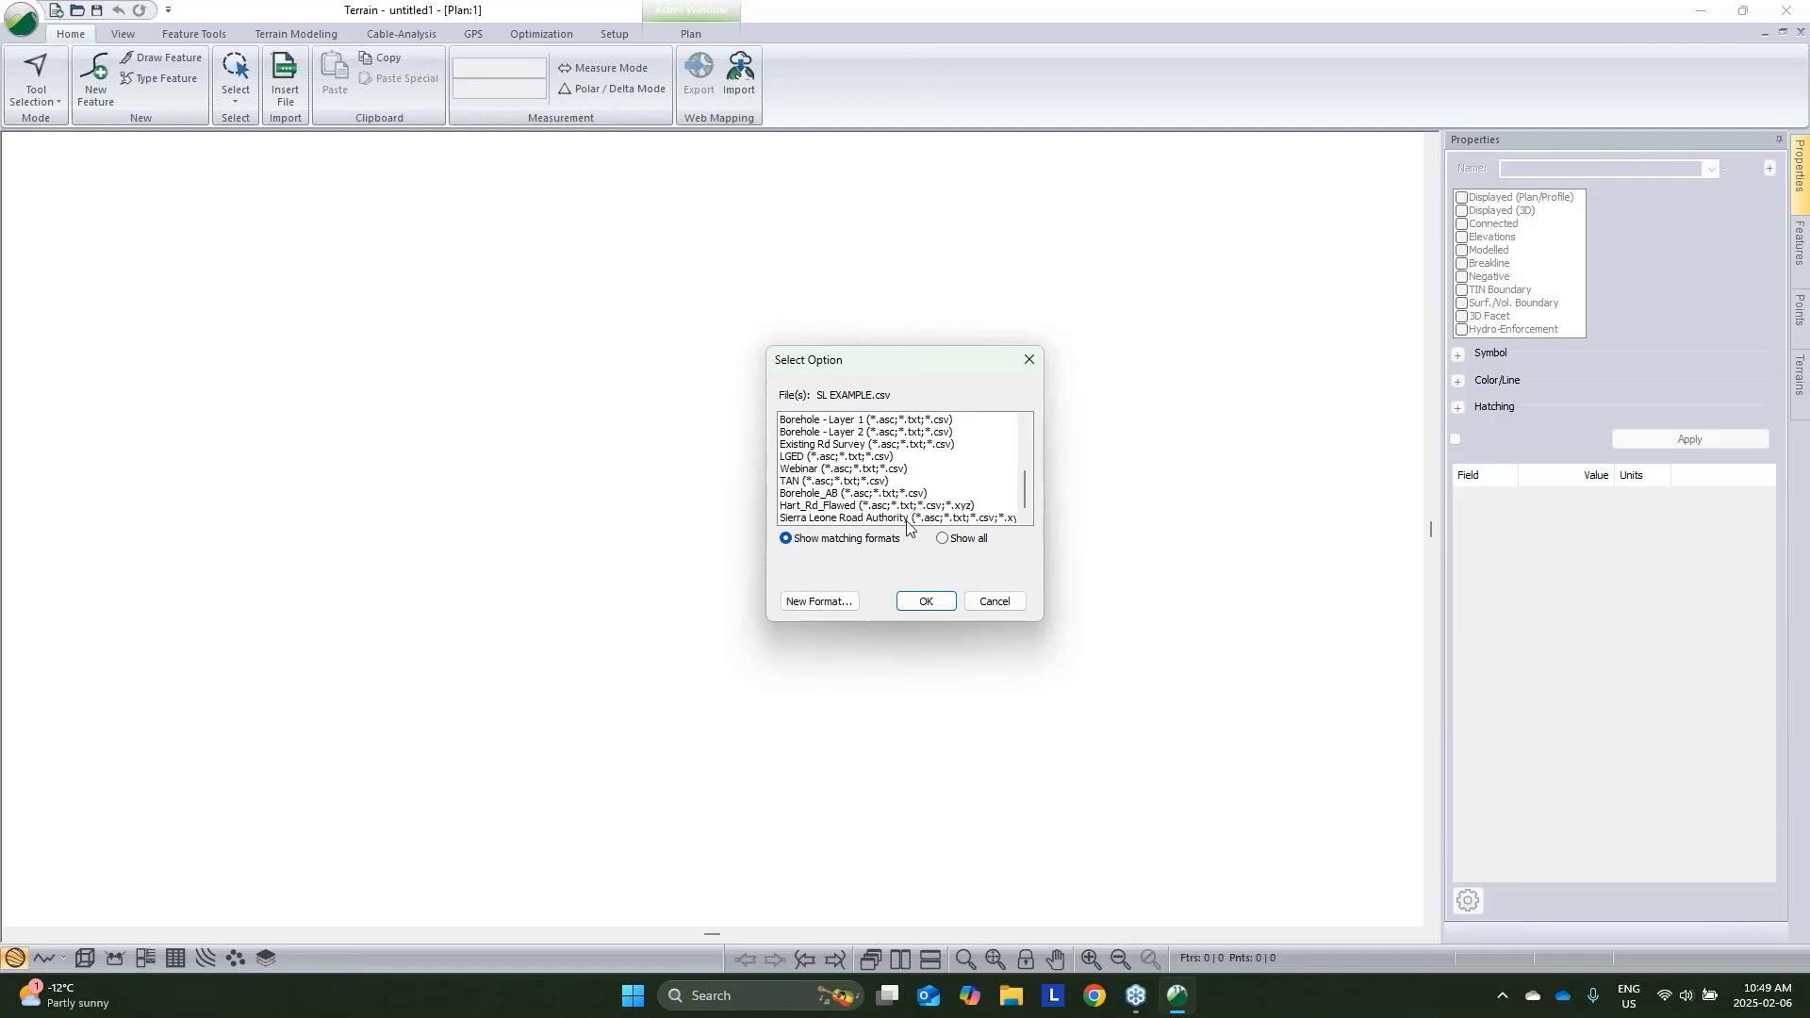
{"action": "left_click", "coordinate": [908, 521]}
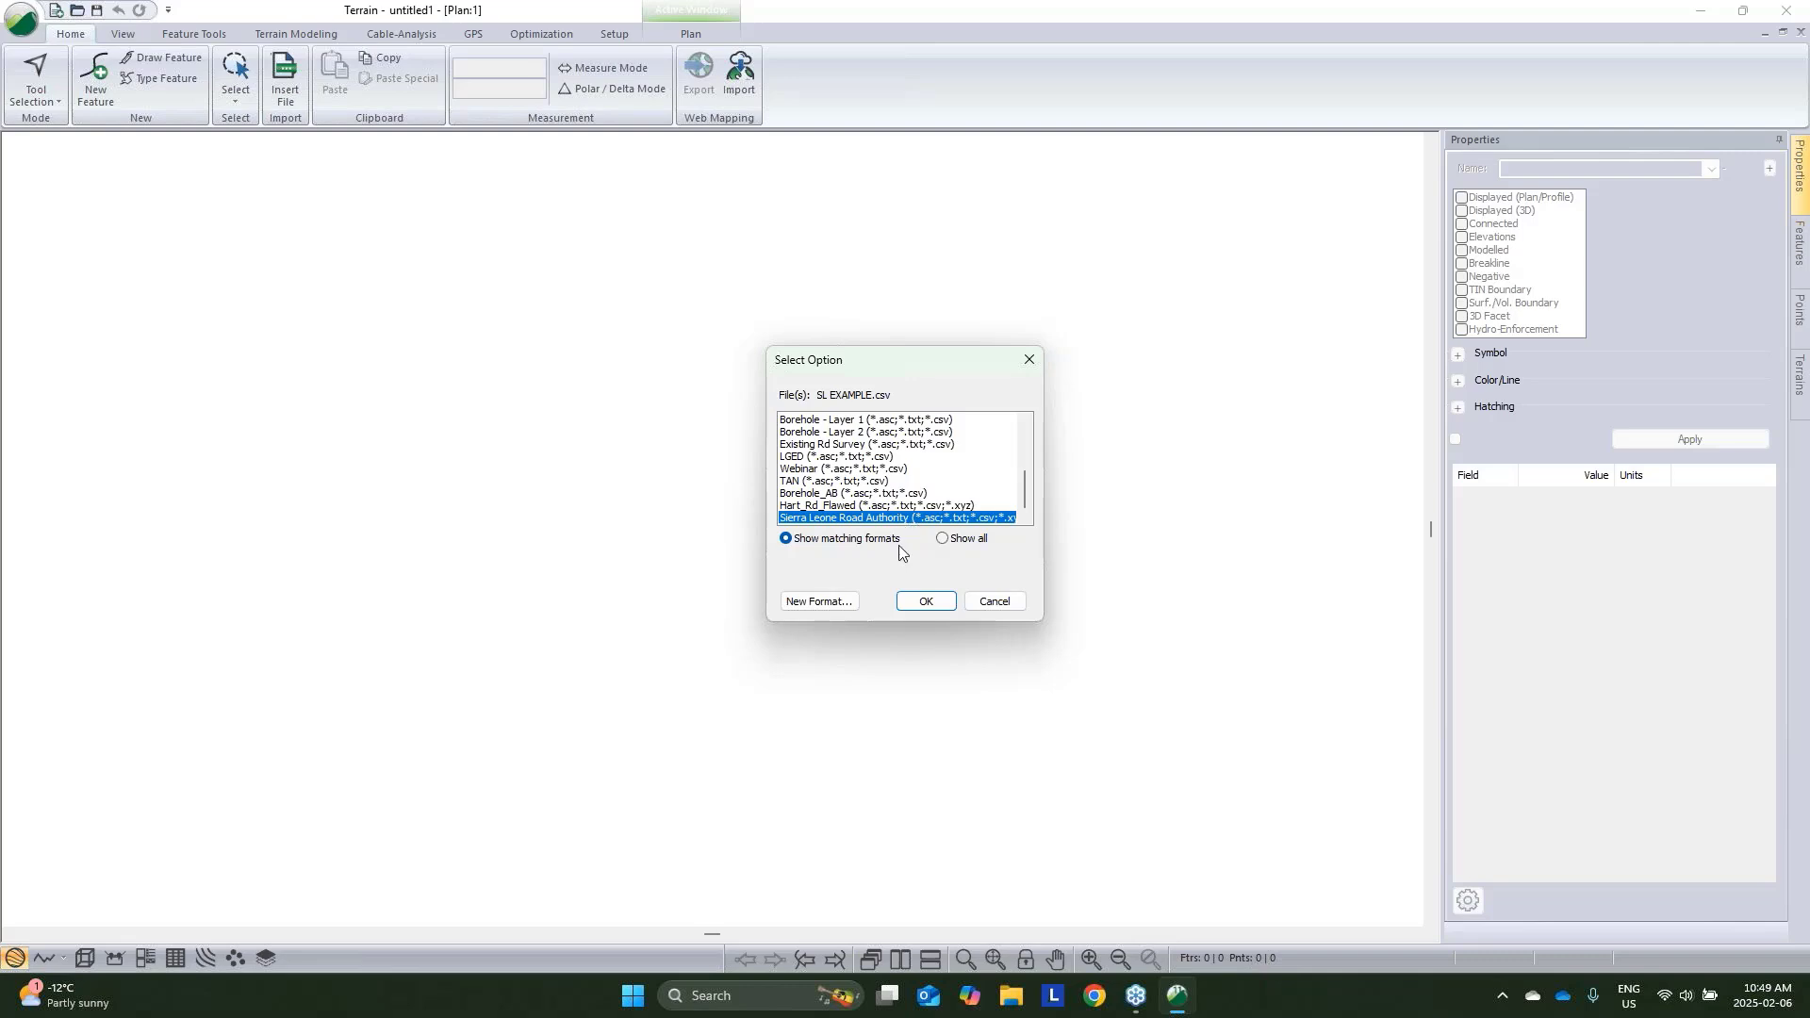
{"action": "left_click", "coordinate": [913, 602]}
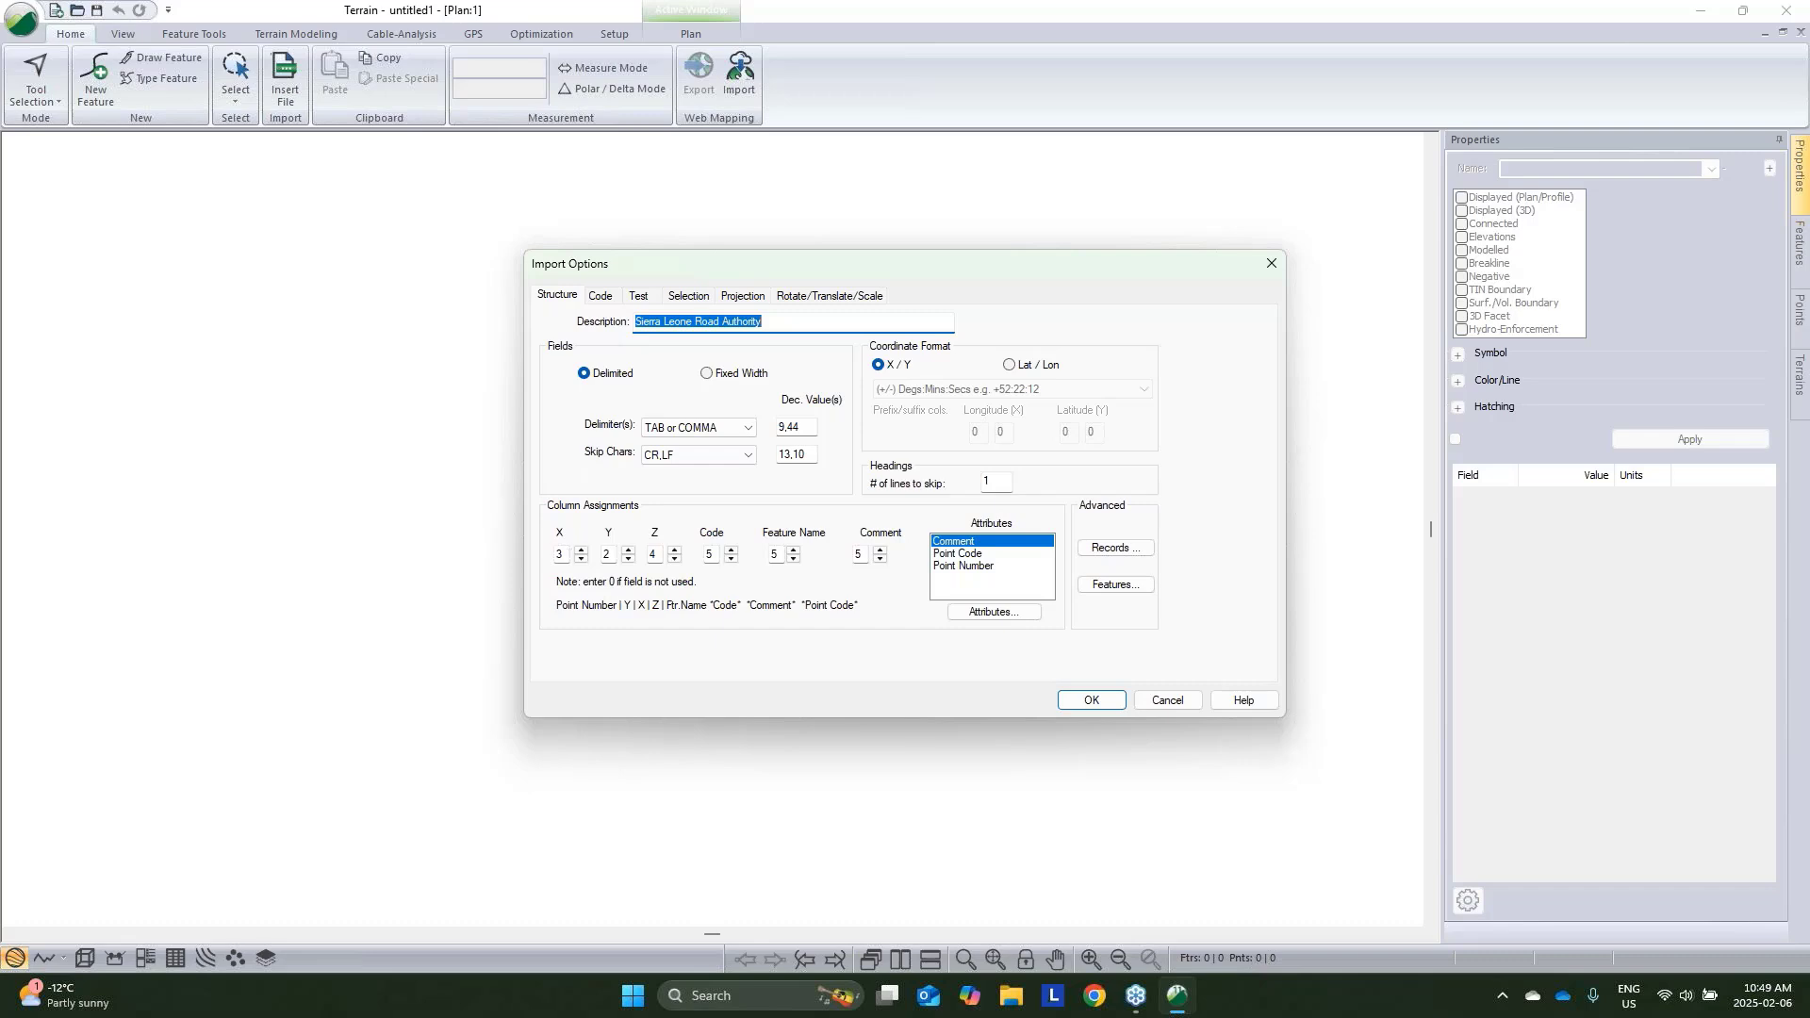
Review the import's column assignments, B* and C* code properties and projection, and import the survey file with these settings
{"action": "double_click", "coordinate": [607, 555]}
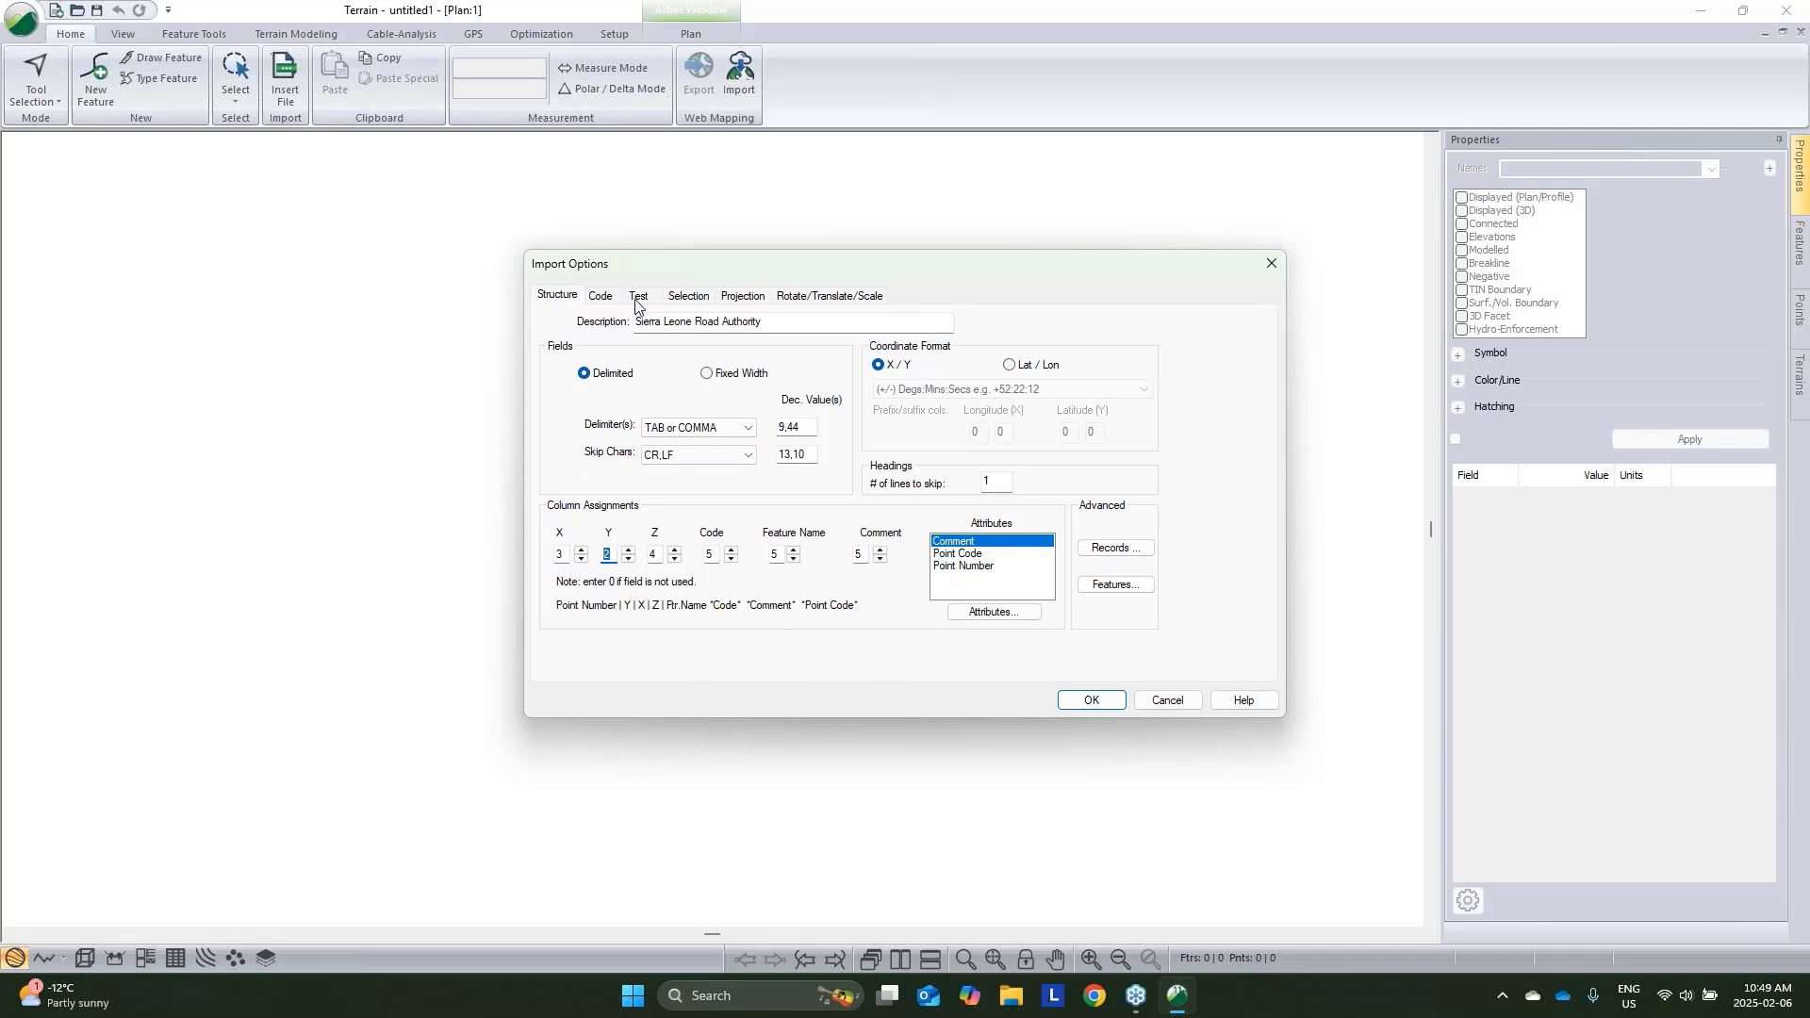
{"action": "left_click", "coordinate": [604, 297]}
{"action": "left_click", "coordinate": [582, 363]}
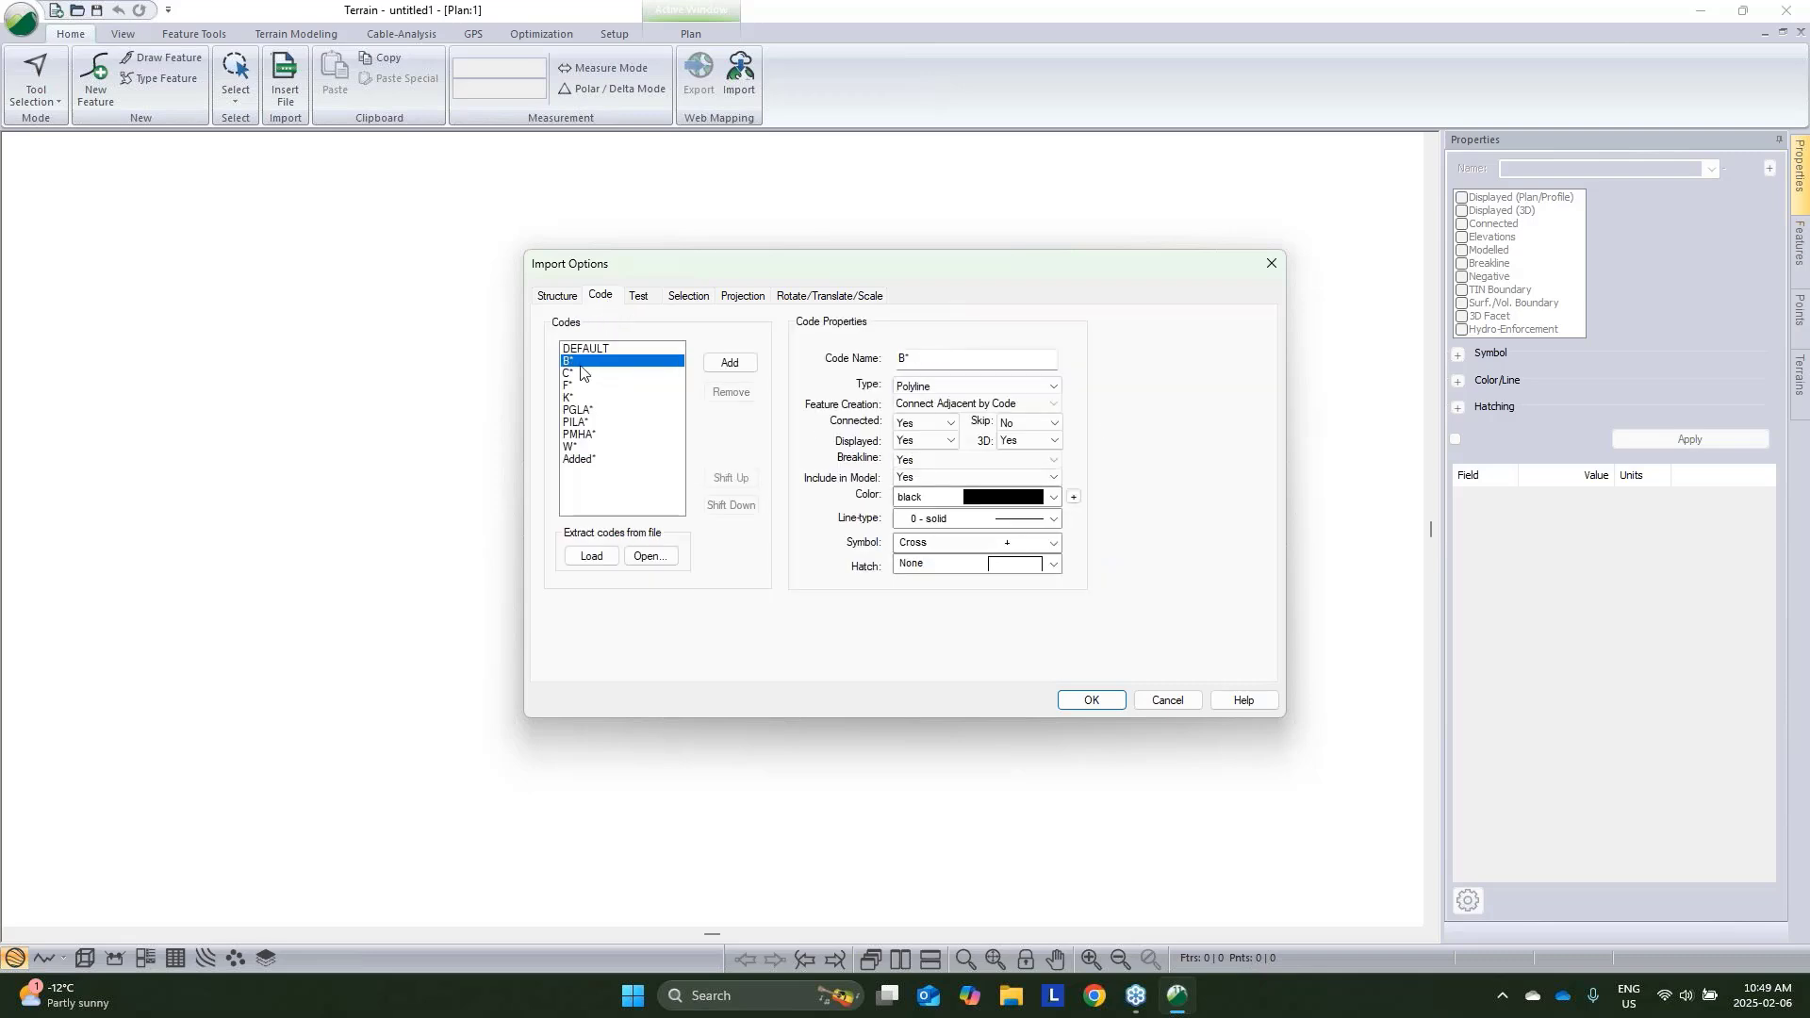
{"action": "left_click", "coordinate": [575, 374]}
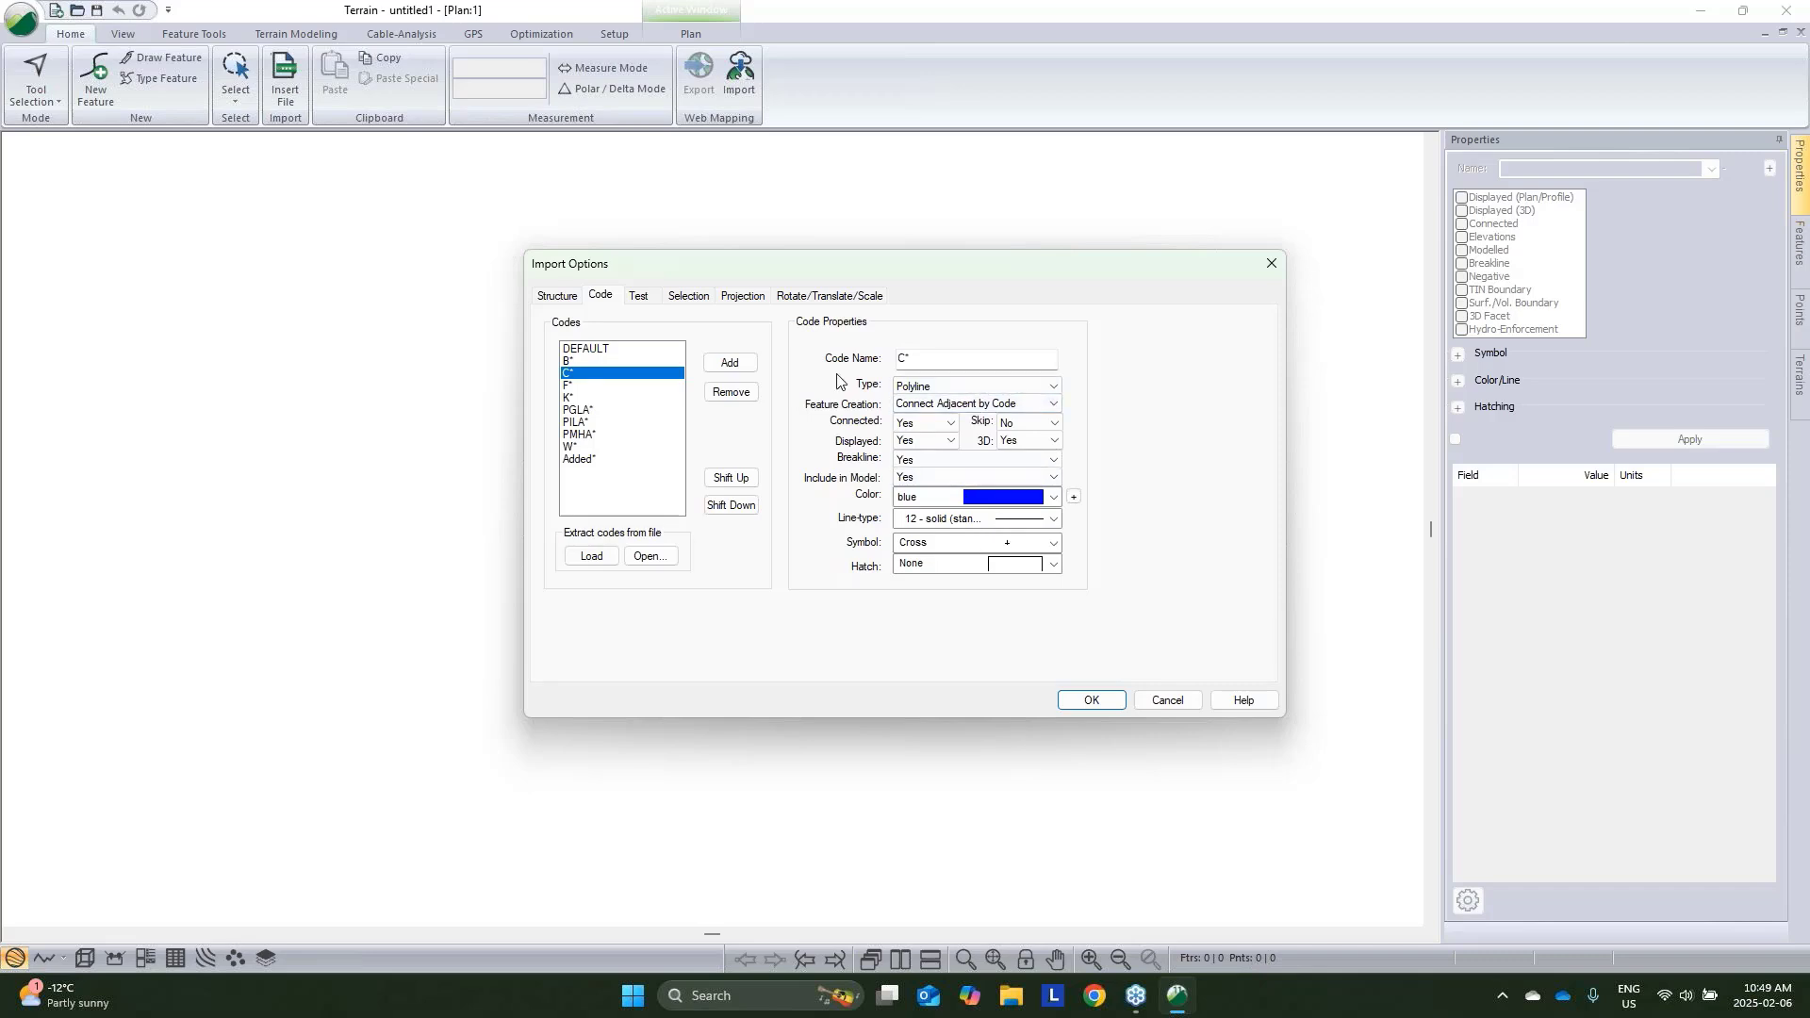
{"action": "left_click", "coordinate": [752, 298]}
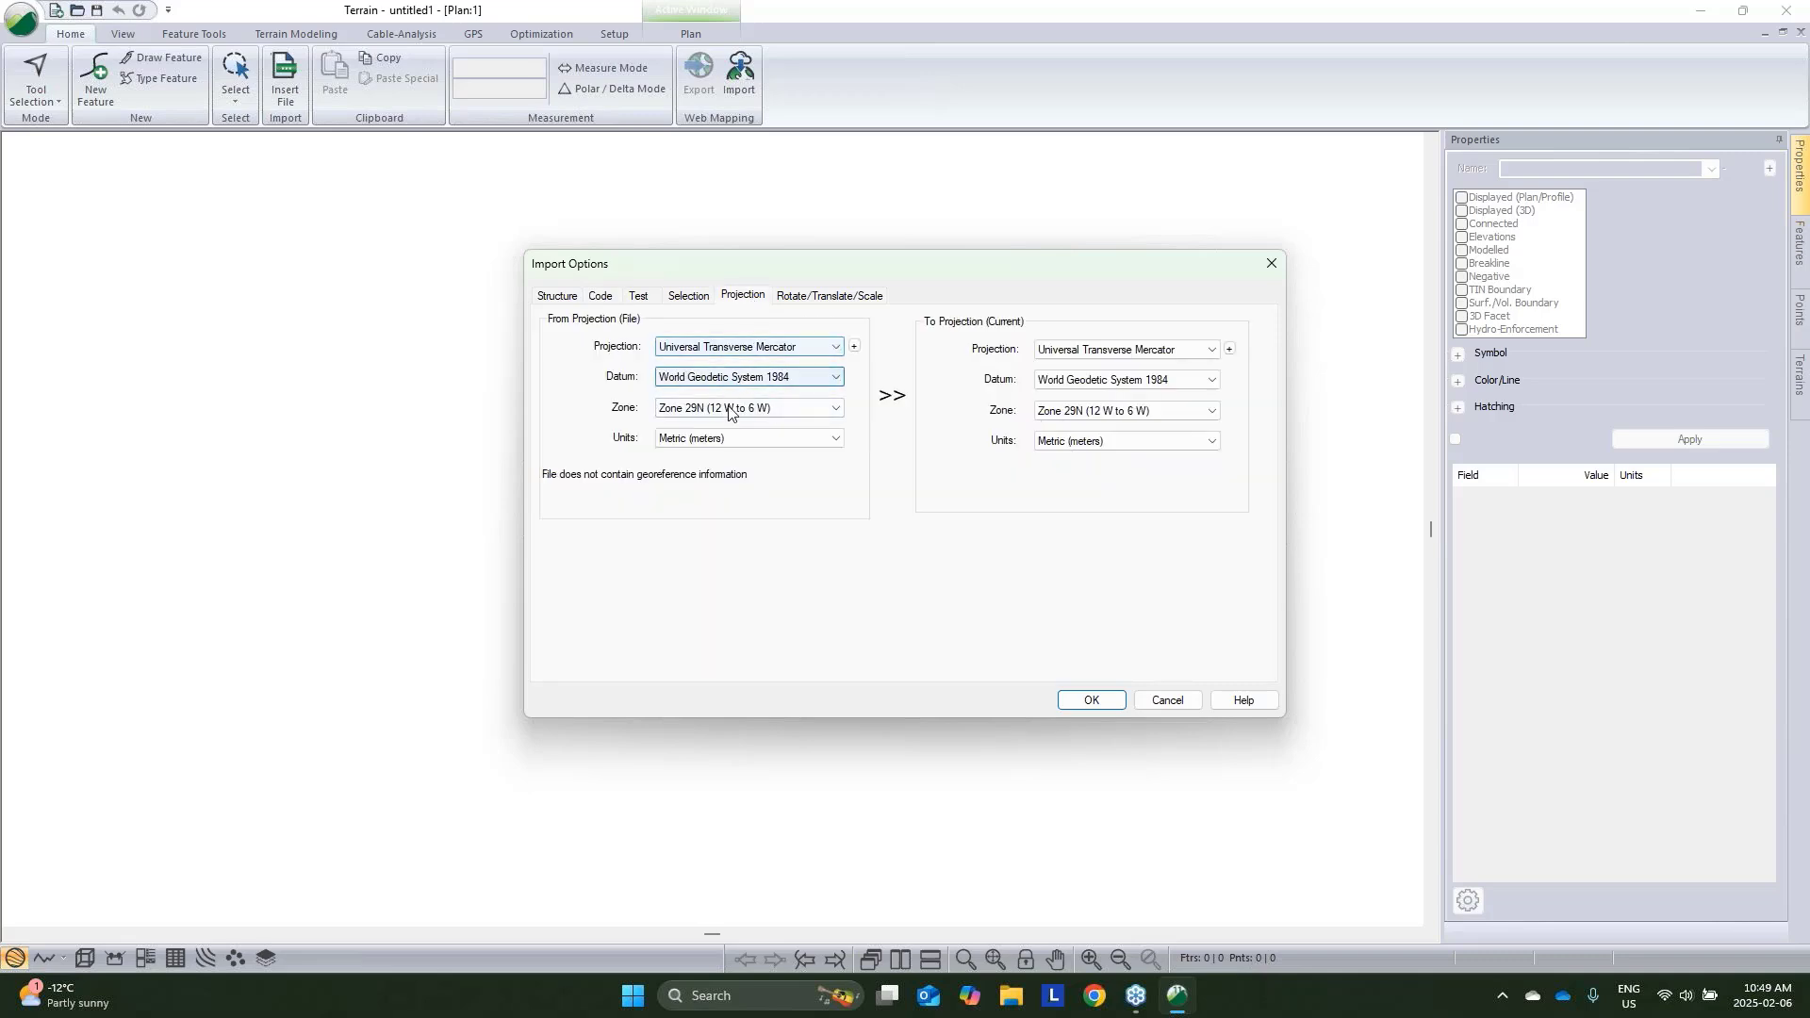
{"action": "left_click", "coordinate": [1091, 701]}
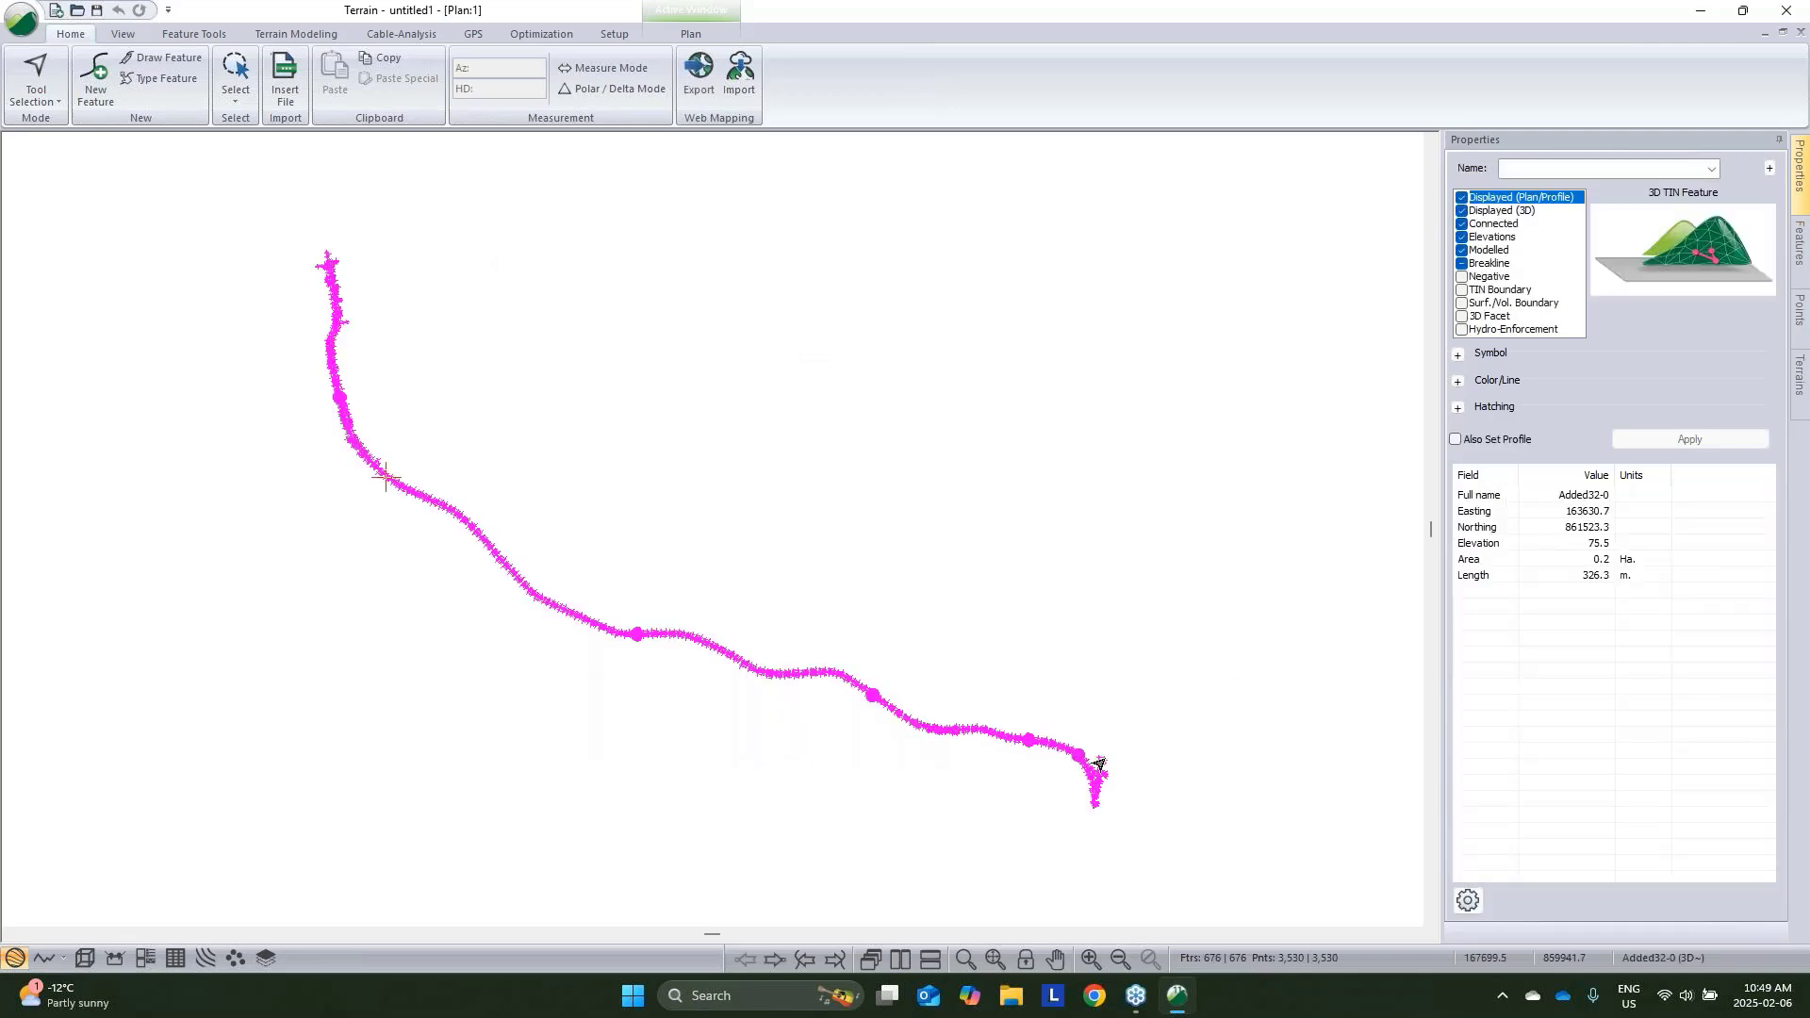
Clear the feature selection and examine the imported road linework near the southeastern junction in plan and 3D views
{"action": "scroll", "coordinate": [1099, 764], "scroll_direction": "up", "scroll_amount": 5}
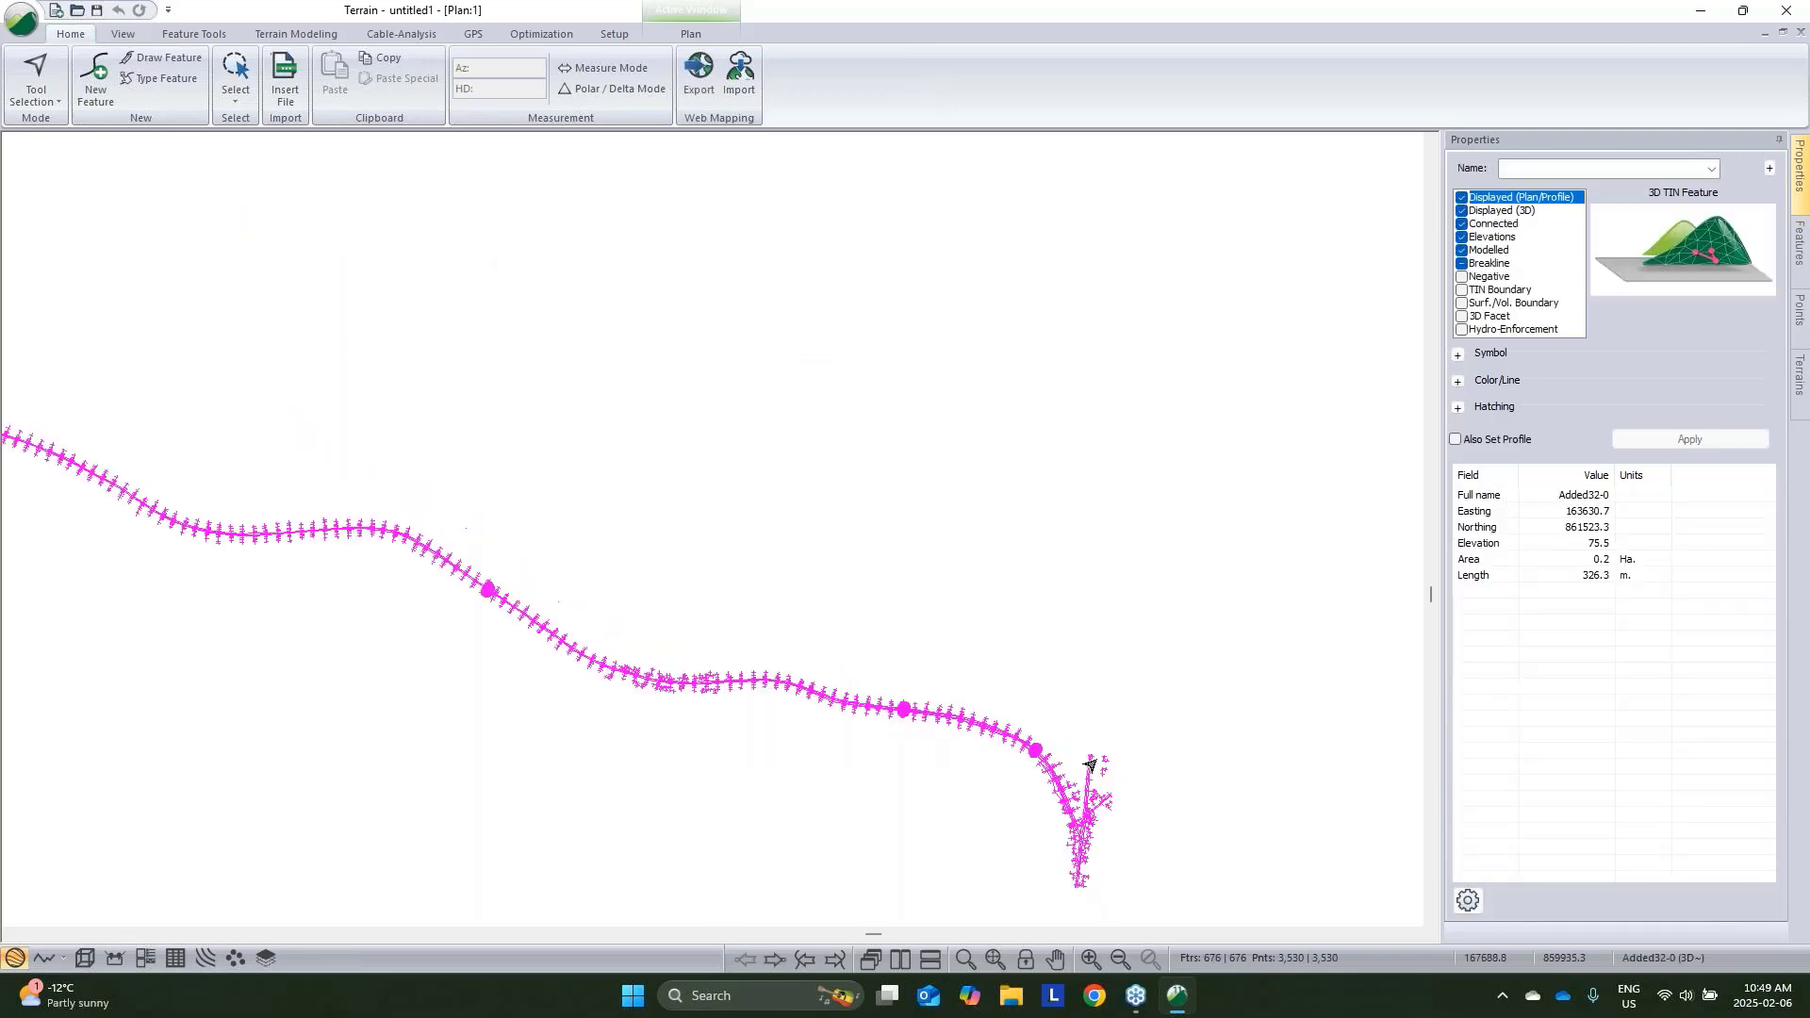
{"action": "left_click", "coordinate": [1038, 696]}
{"action": "scroll", "coordinate": [999, 660], "scroll_direction": "up", "scroll_amount": 4}
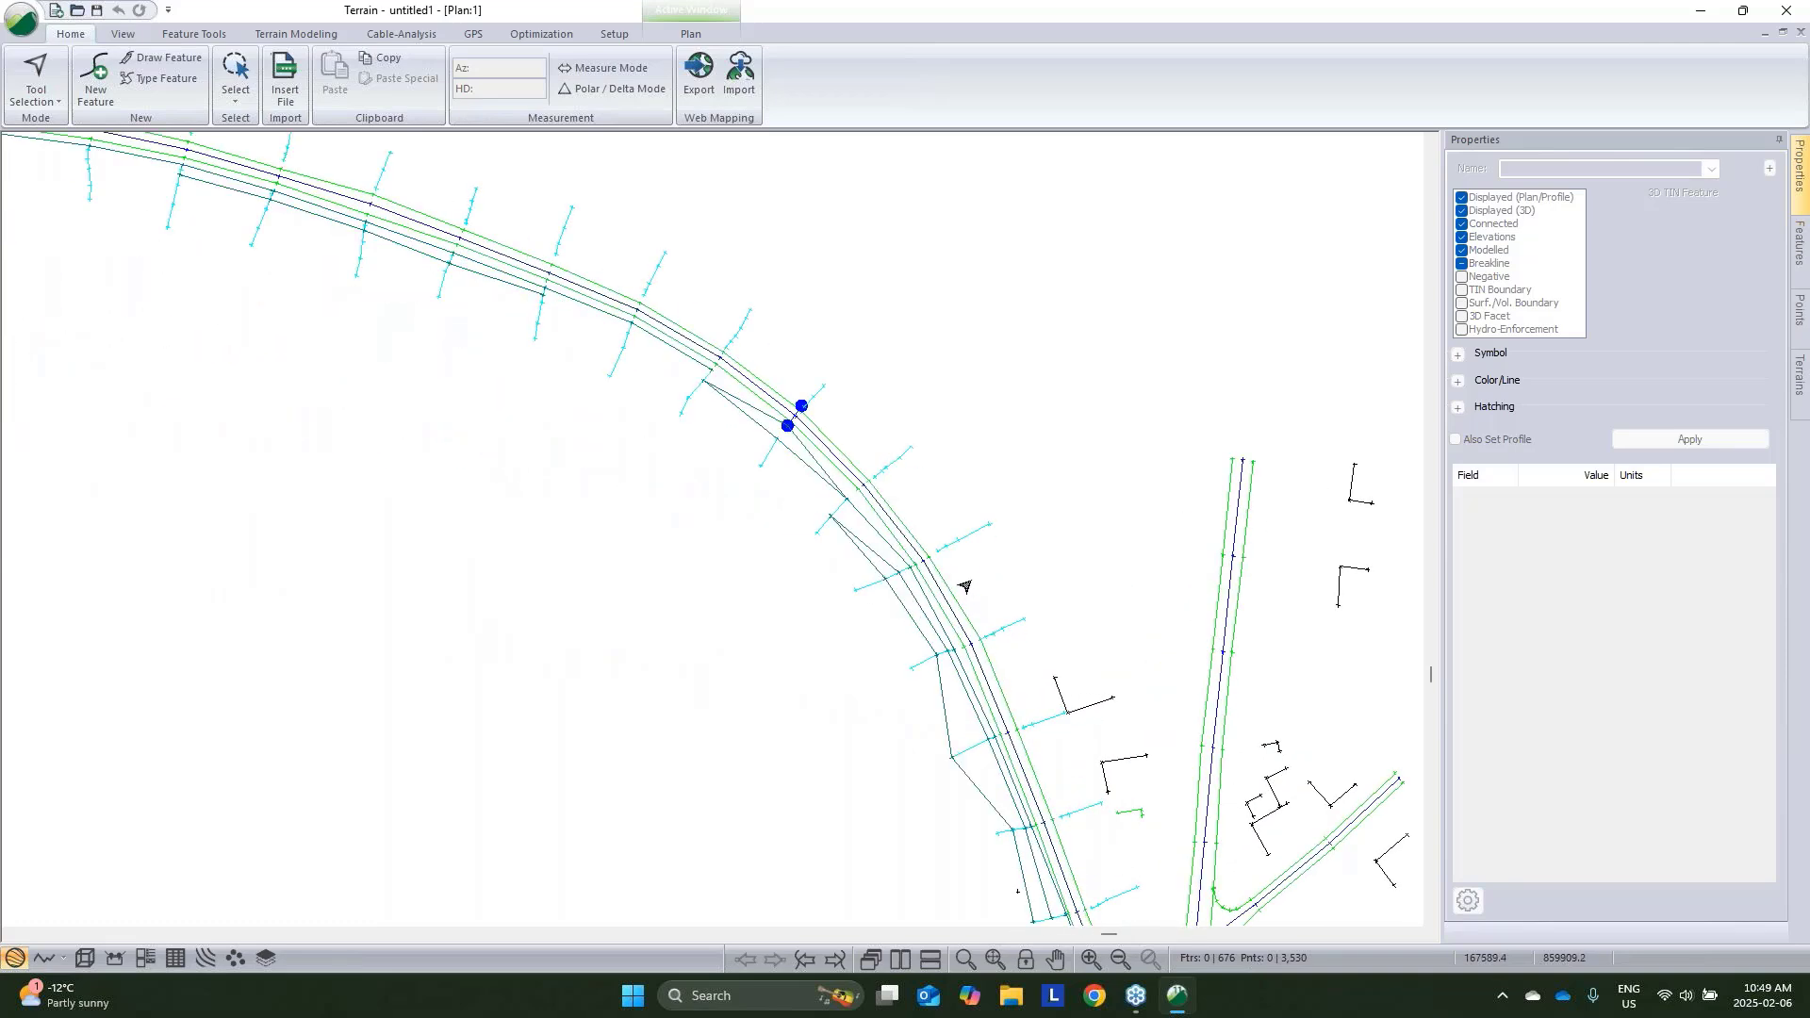
{"action": "mouse_move", "coordinate": [944, 627]}
{"action": "left_click", "coordinate": [88, 958]}
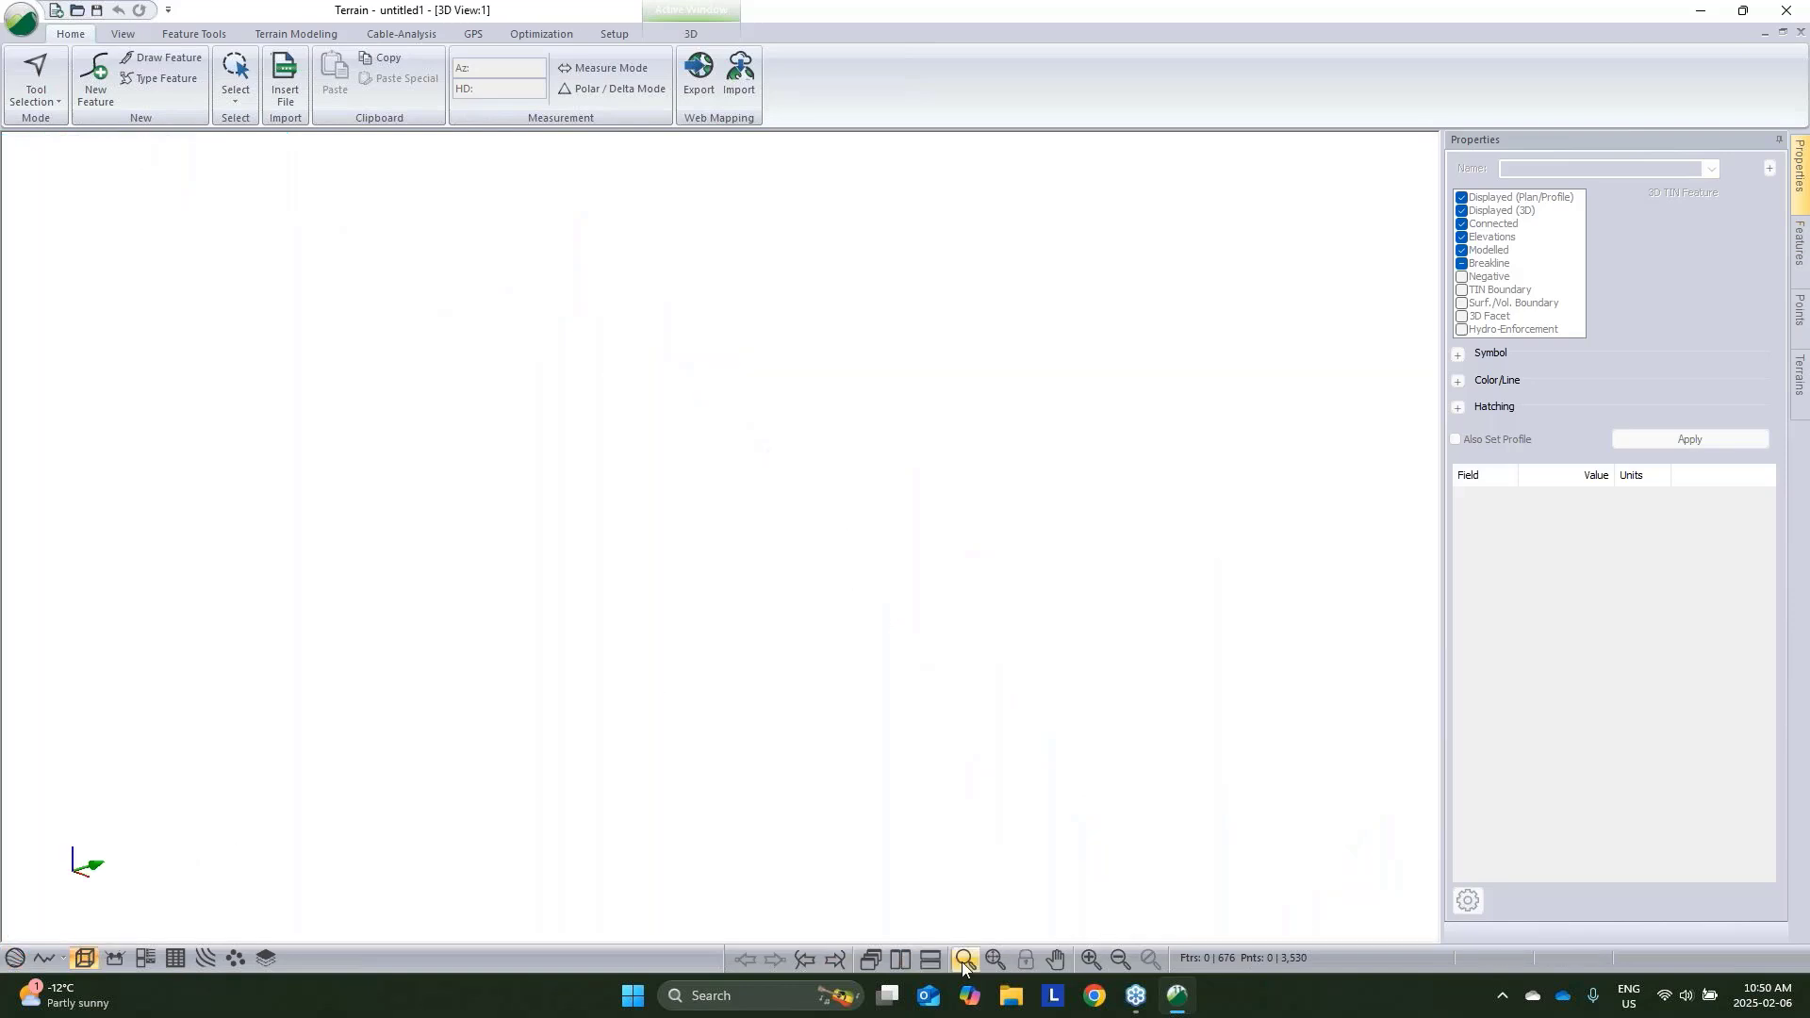
{"action": "scroll", "coordinate": [1041, 647], "scroll_direction": "up", "scroll_amount": 5}
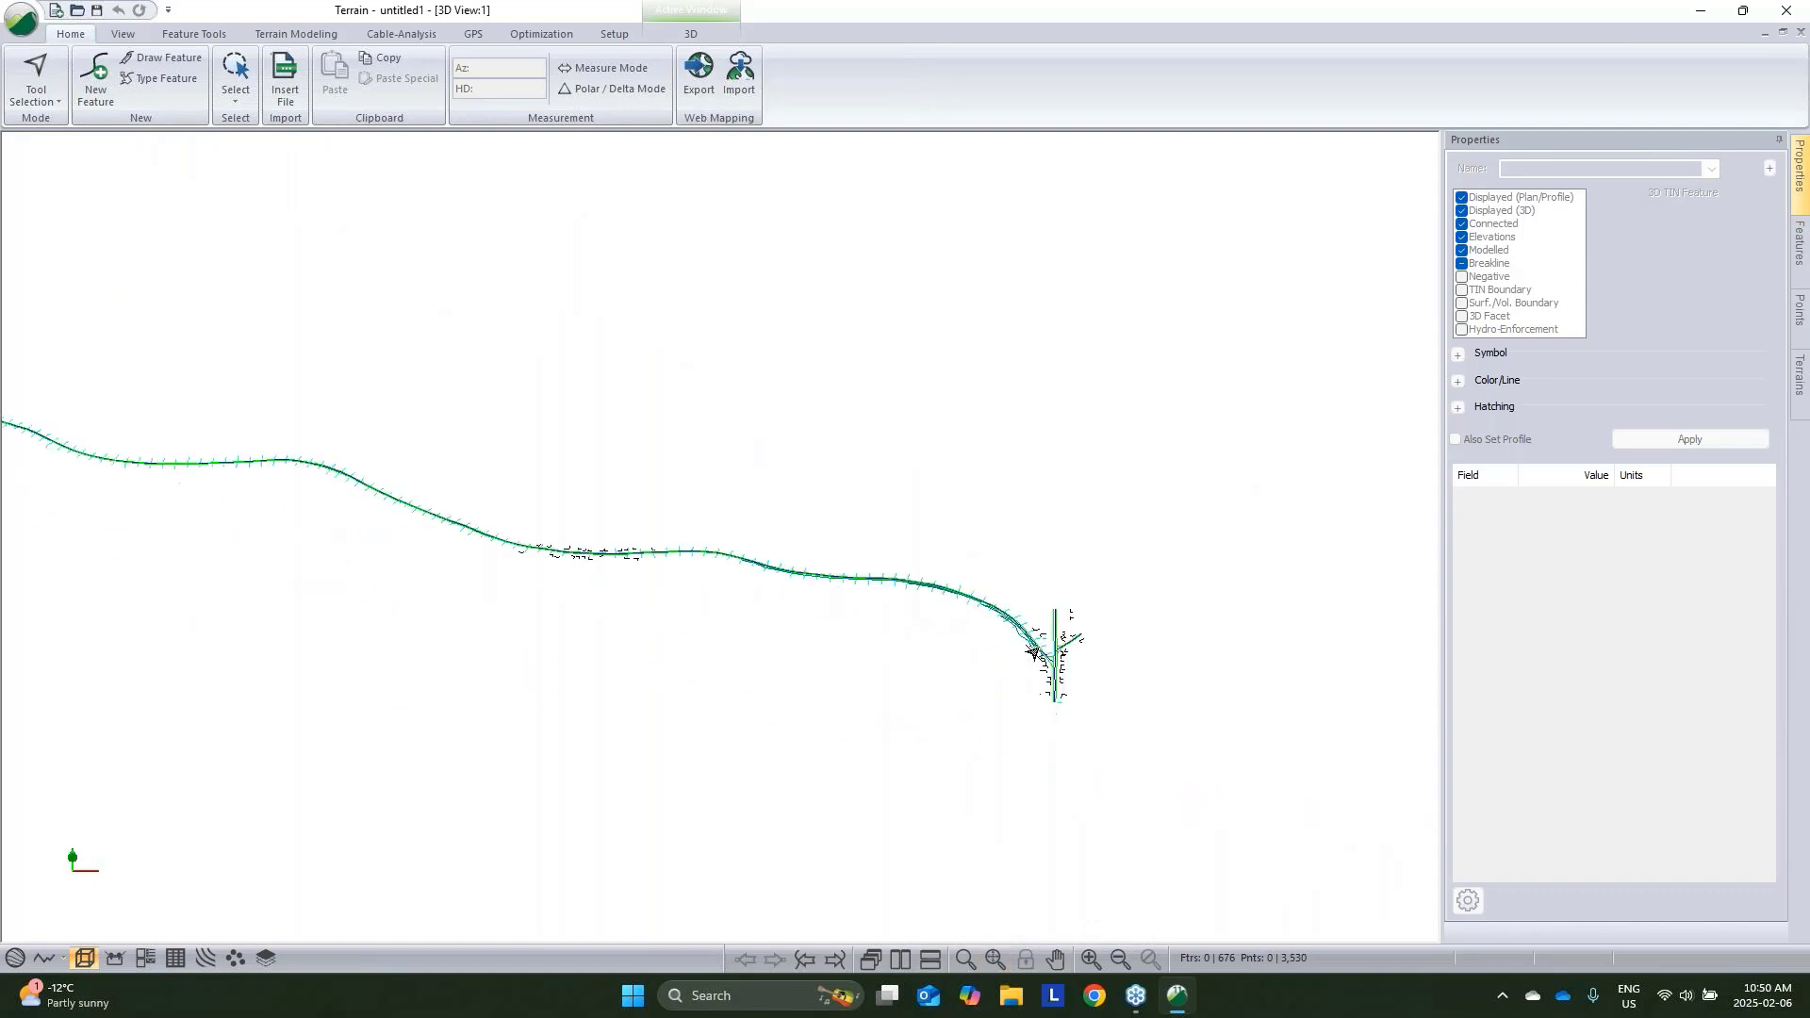
{"action": "scroll", "coordinate": [1057, 643], "scroll_direction": "up", "scroll_amount": 5}
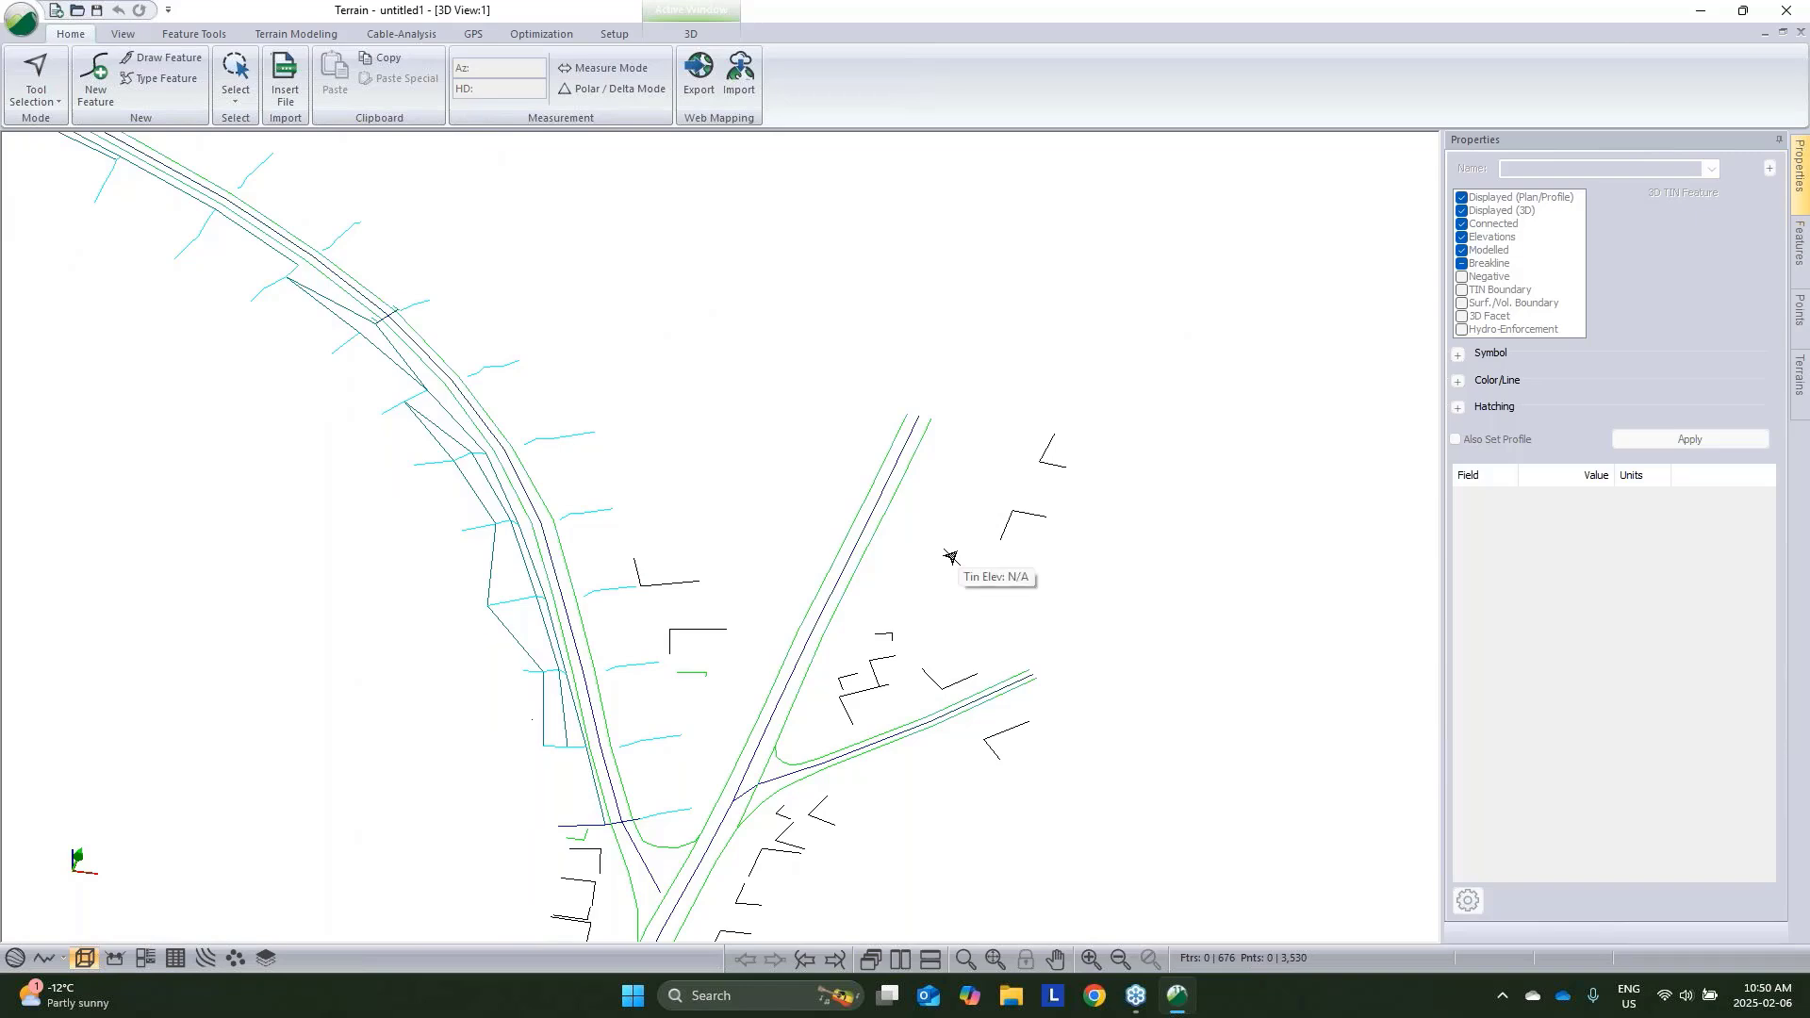
Generate the TIN and contours from the imported survey features, accepting the crossing breakline warning
{"action": "left_click", "coordinate": [296, 38]}
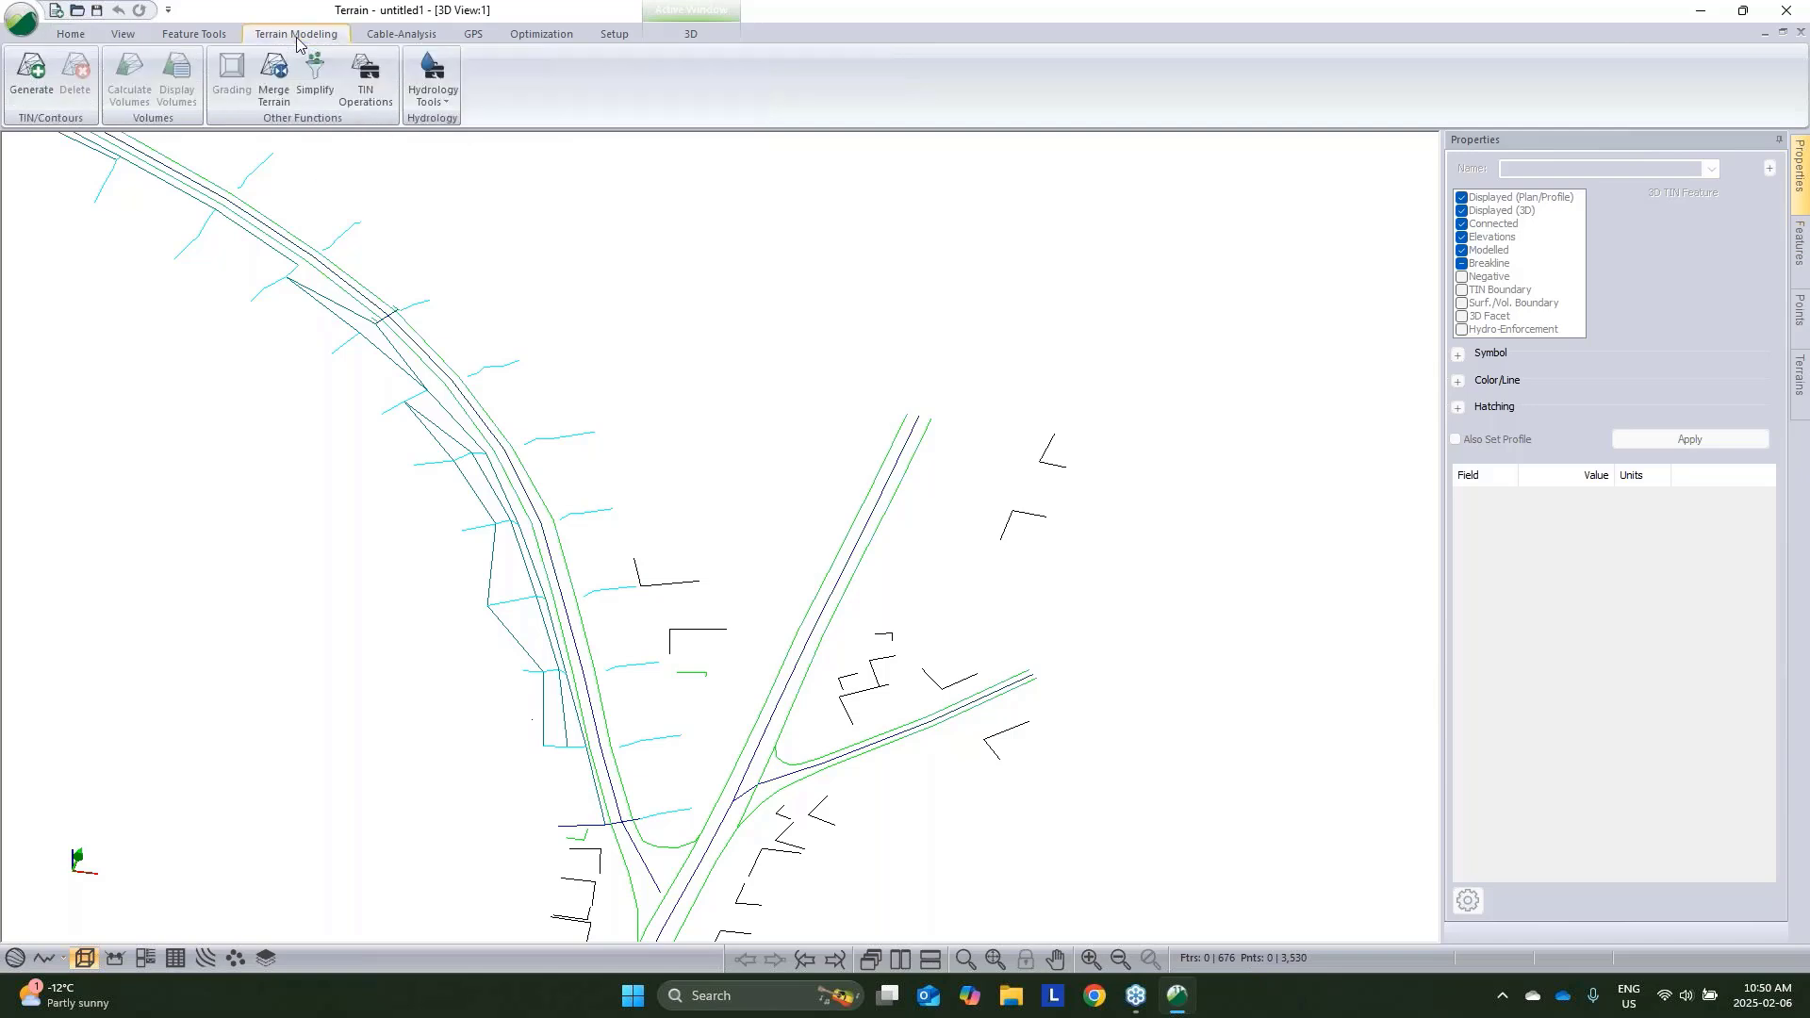
{"action": "left_click", "coordinate": [34, 75]}
{"action": "left_click", "coordinate": [992, 675]}
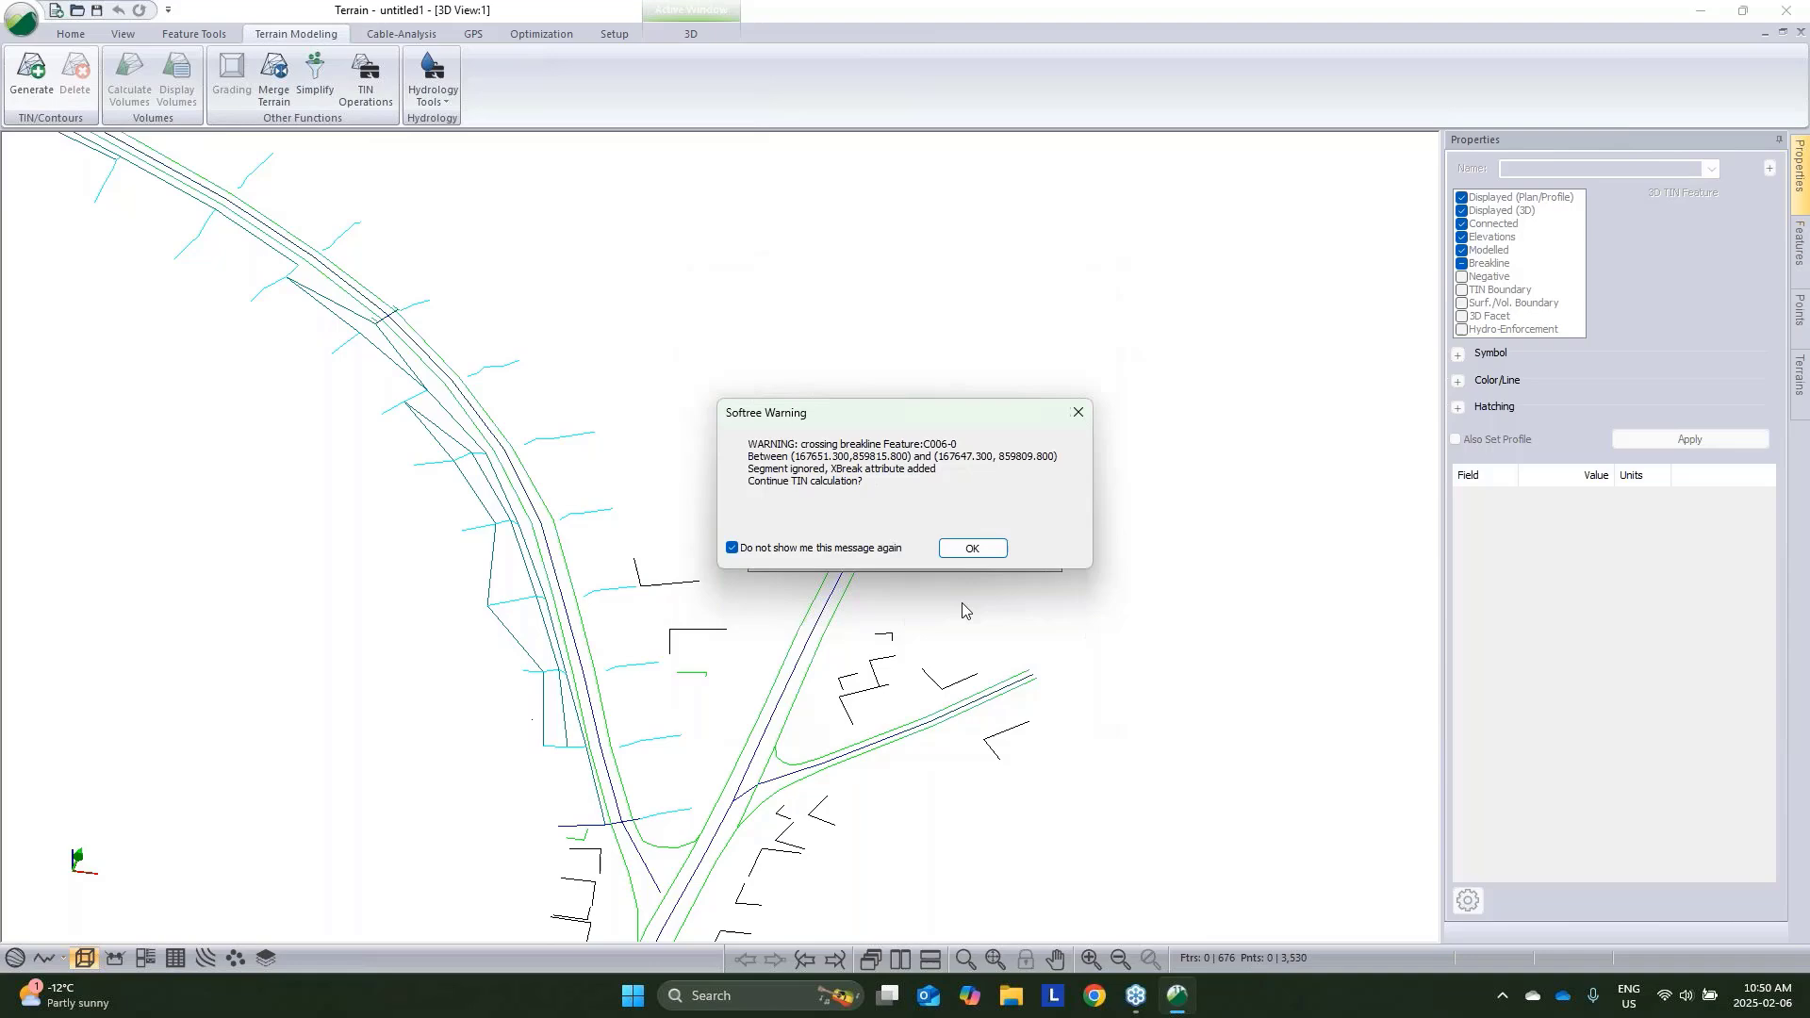
{"action": "left_click", "coordinate": [977, 548]}
{"action": "left_click", "coordinate": [1038, 542]}
Examine the TIN surface along the road in 3D with the centreline selected, and its contours in plan
{"action": "scroll", "coordinate": [751, 493], "scroll_direction": "up", "scroll_amount": 5}
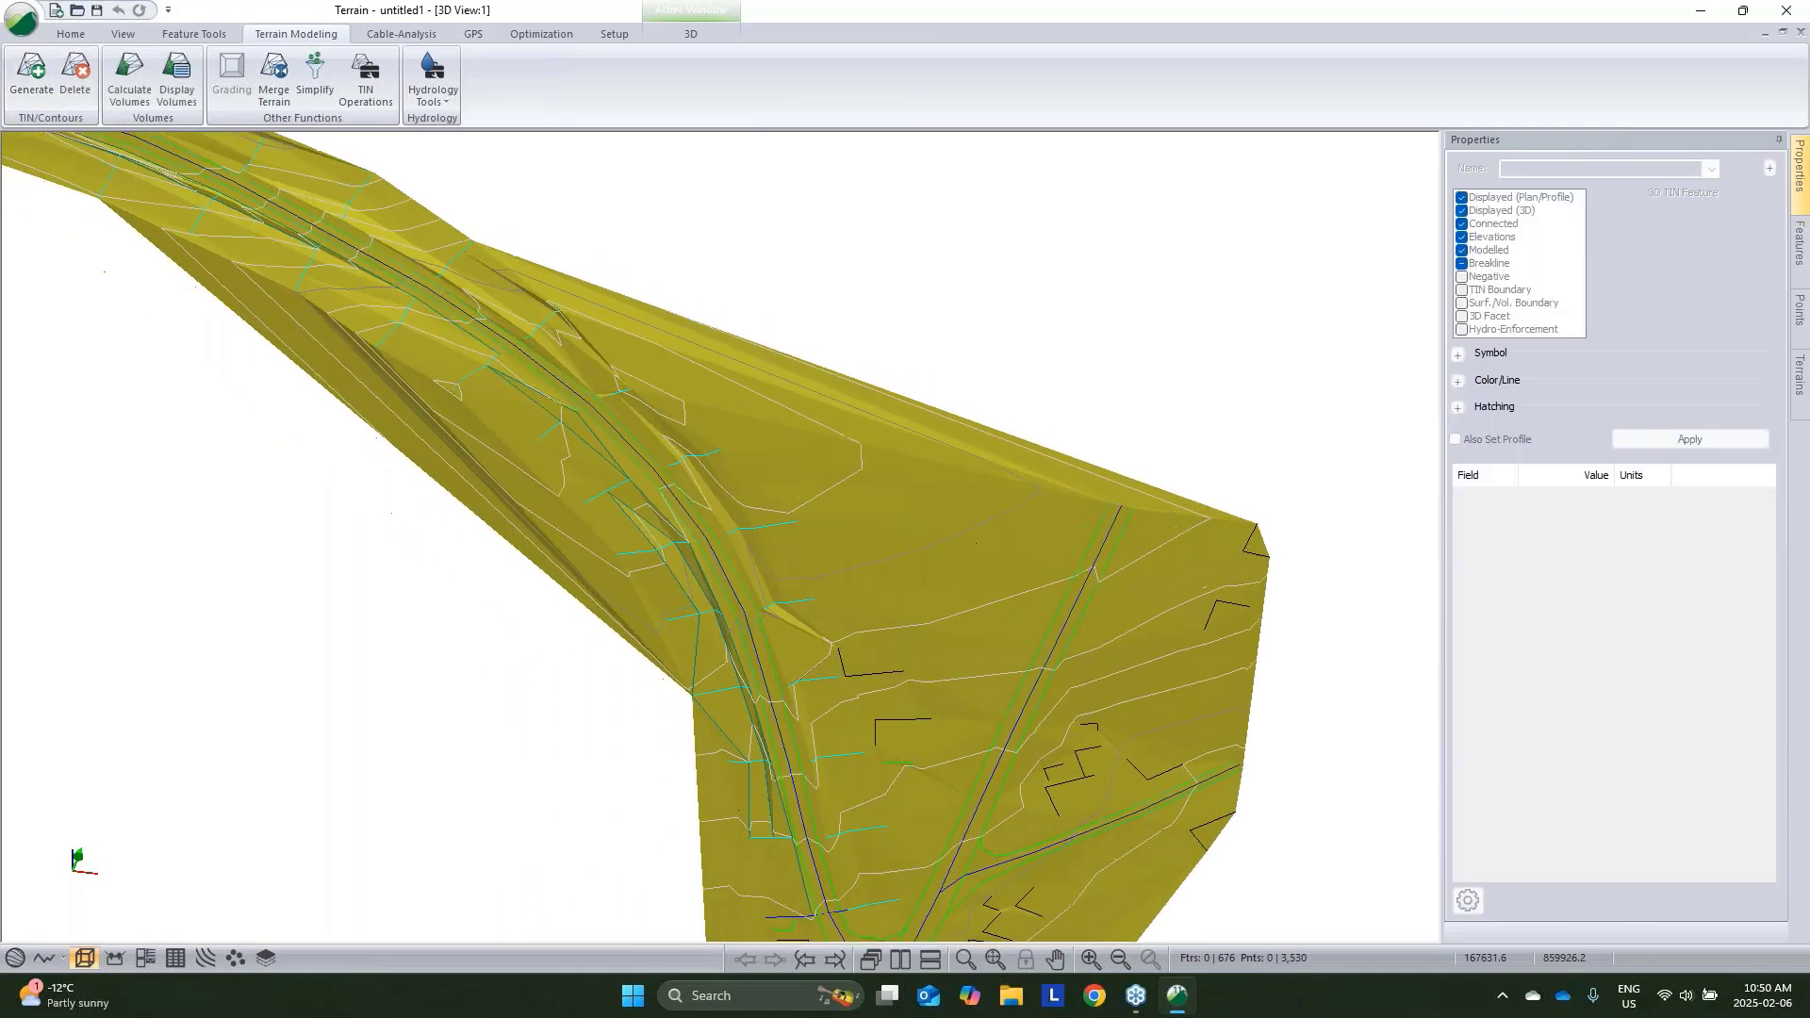
{"action": "middle_click_drag", "start_coordinate": [728, 563], "coordinate": [869, 590]}
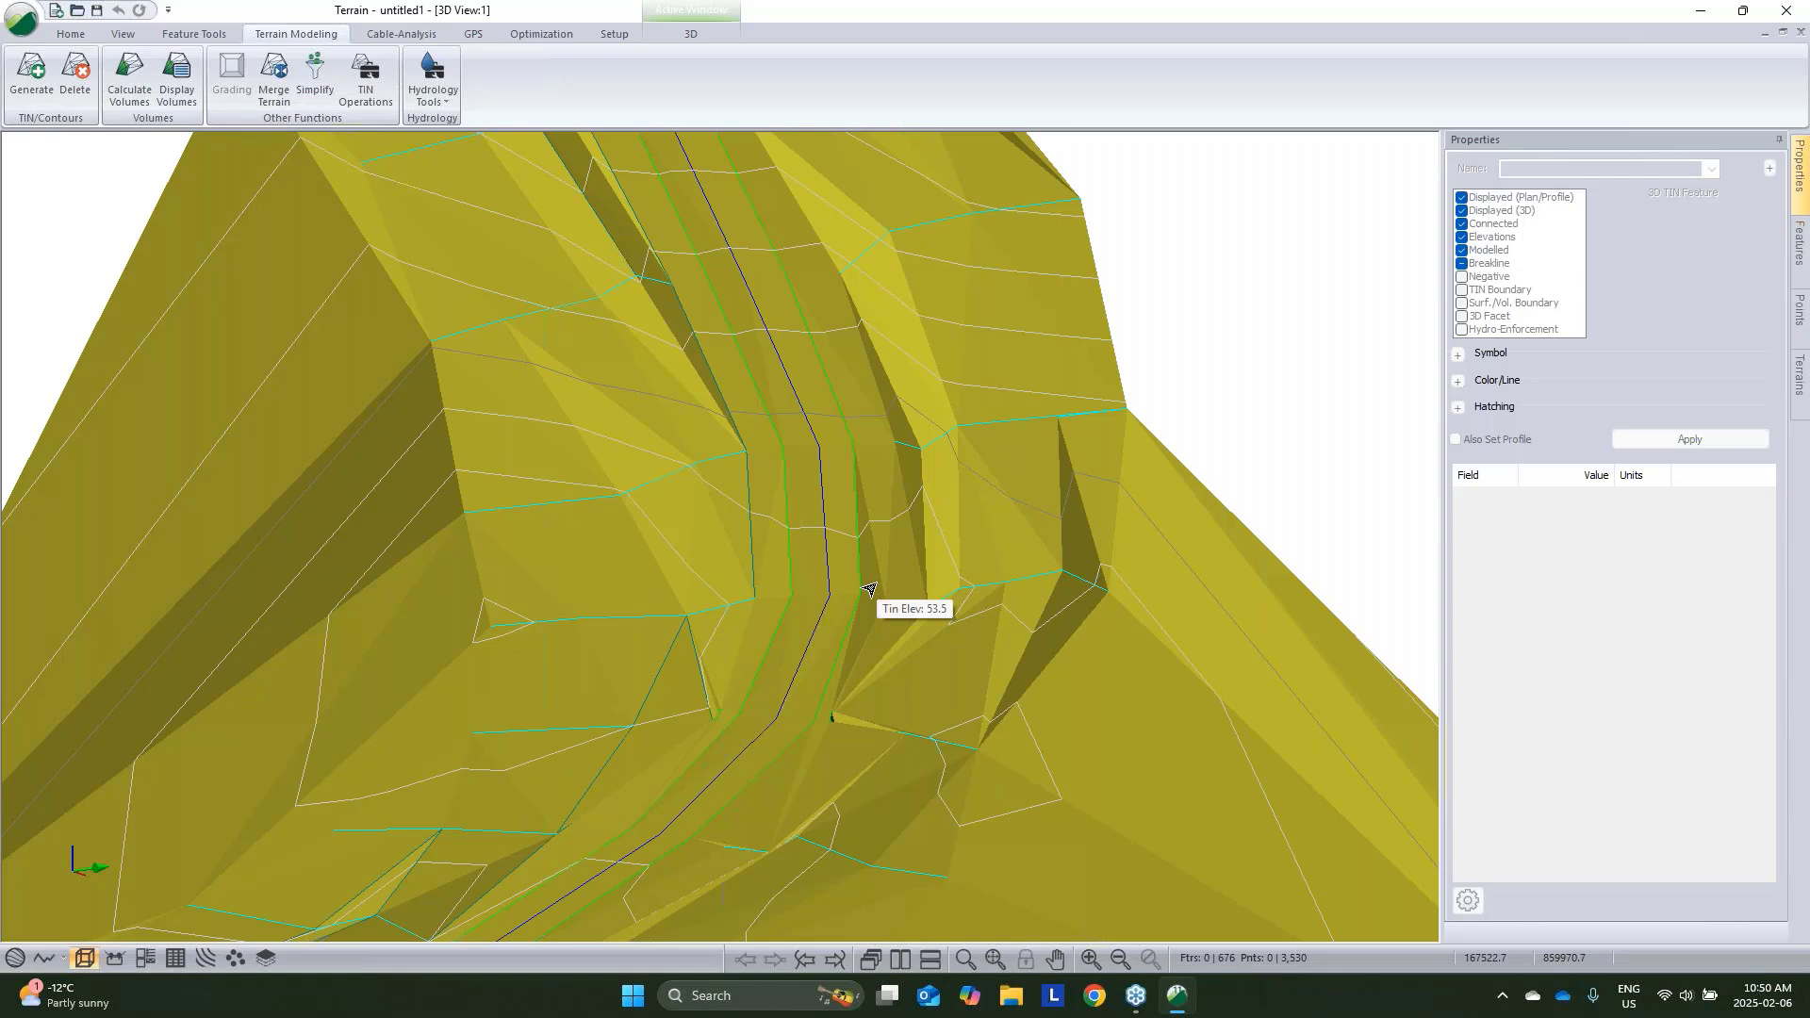
{"action": "left_click", "coordinate": [826, 544]}
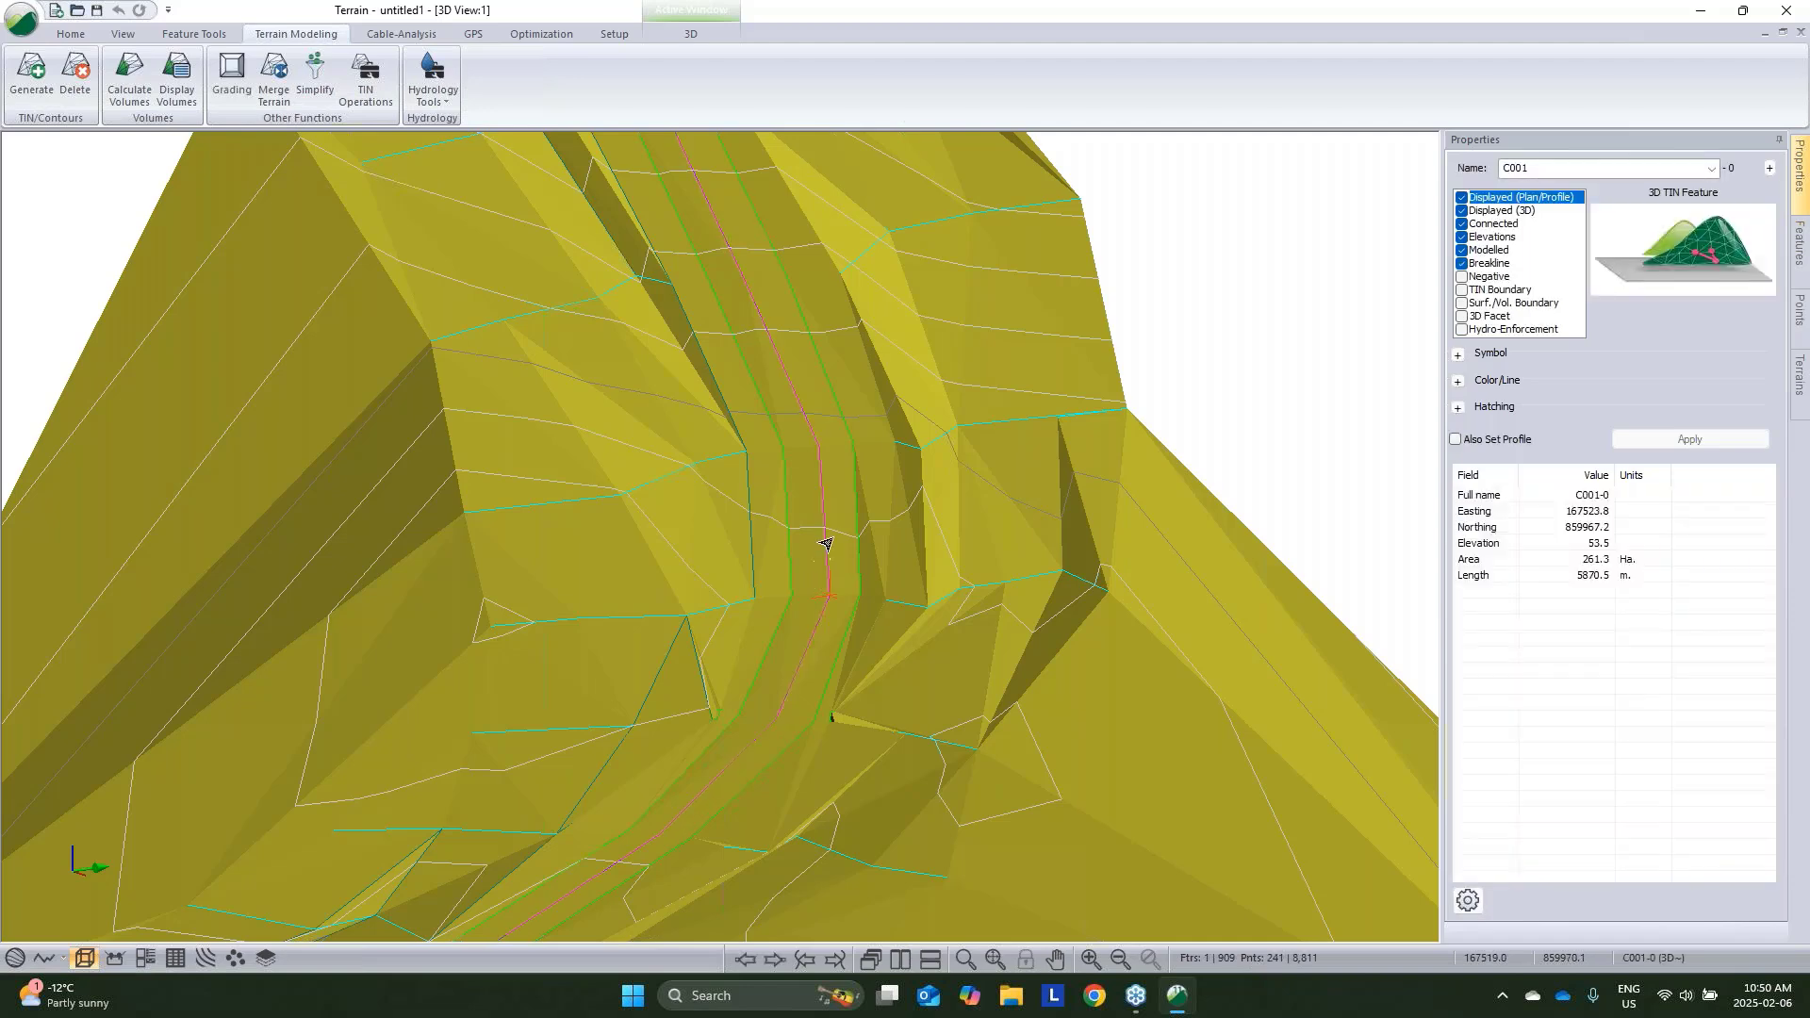
{"action": "middle_click_drag", "start_coordinate": [825, 544], "coordinate": [841, 533]}
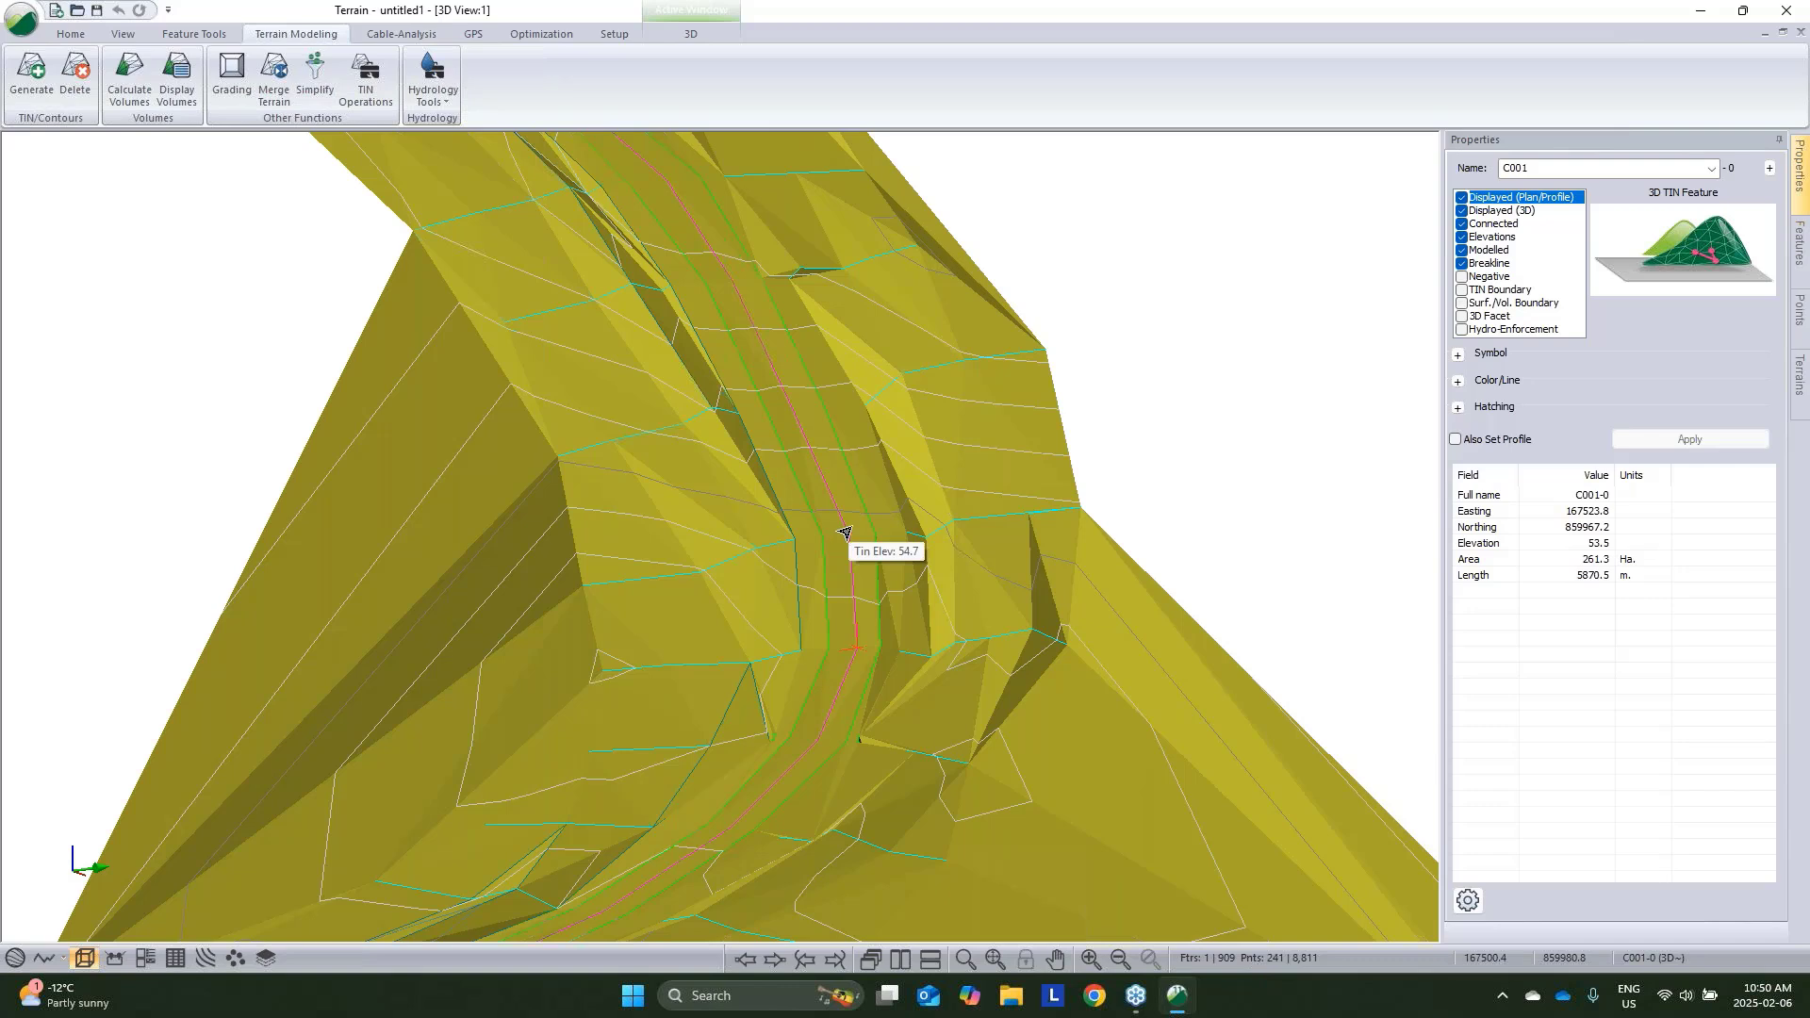
{"action": "left_click", "coordinate": [14, 958]}
{"action": "scroll", "coordinate": [961, 490], "scroll_direction": "down", "scroll_amount": 5}
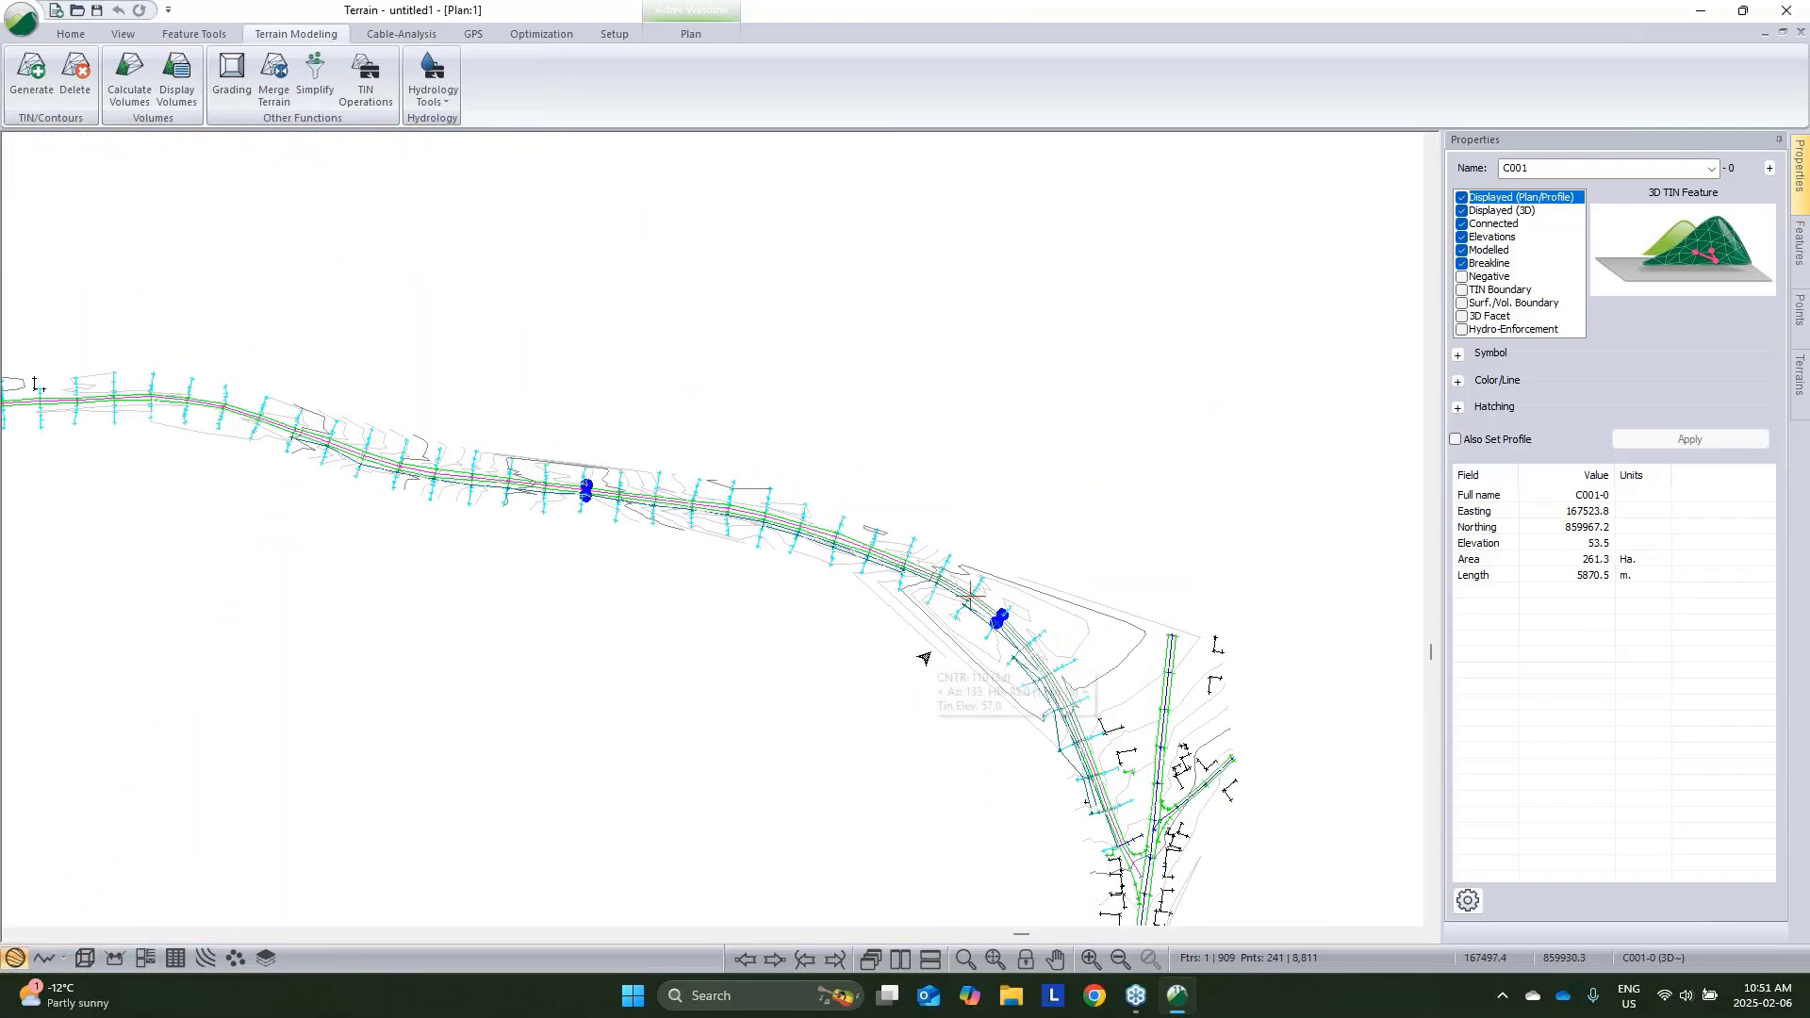
{"action": "mouse_move", "coordinate": [924, 658]}
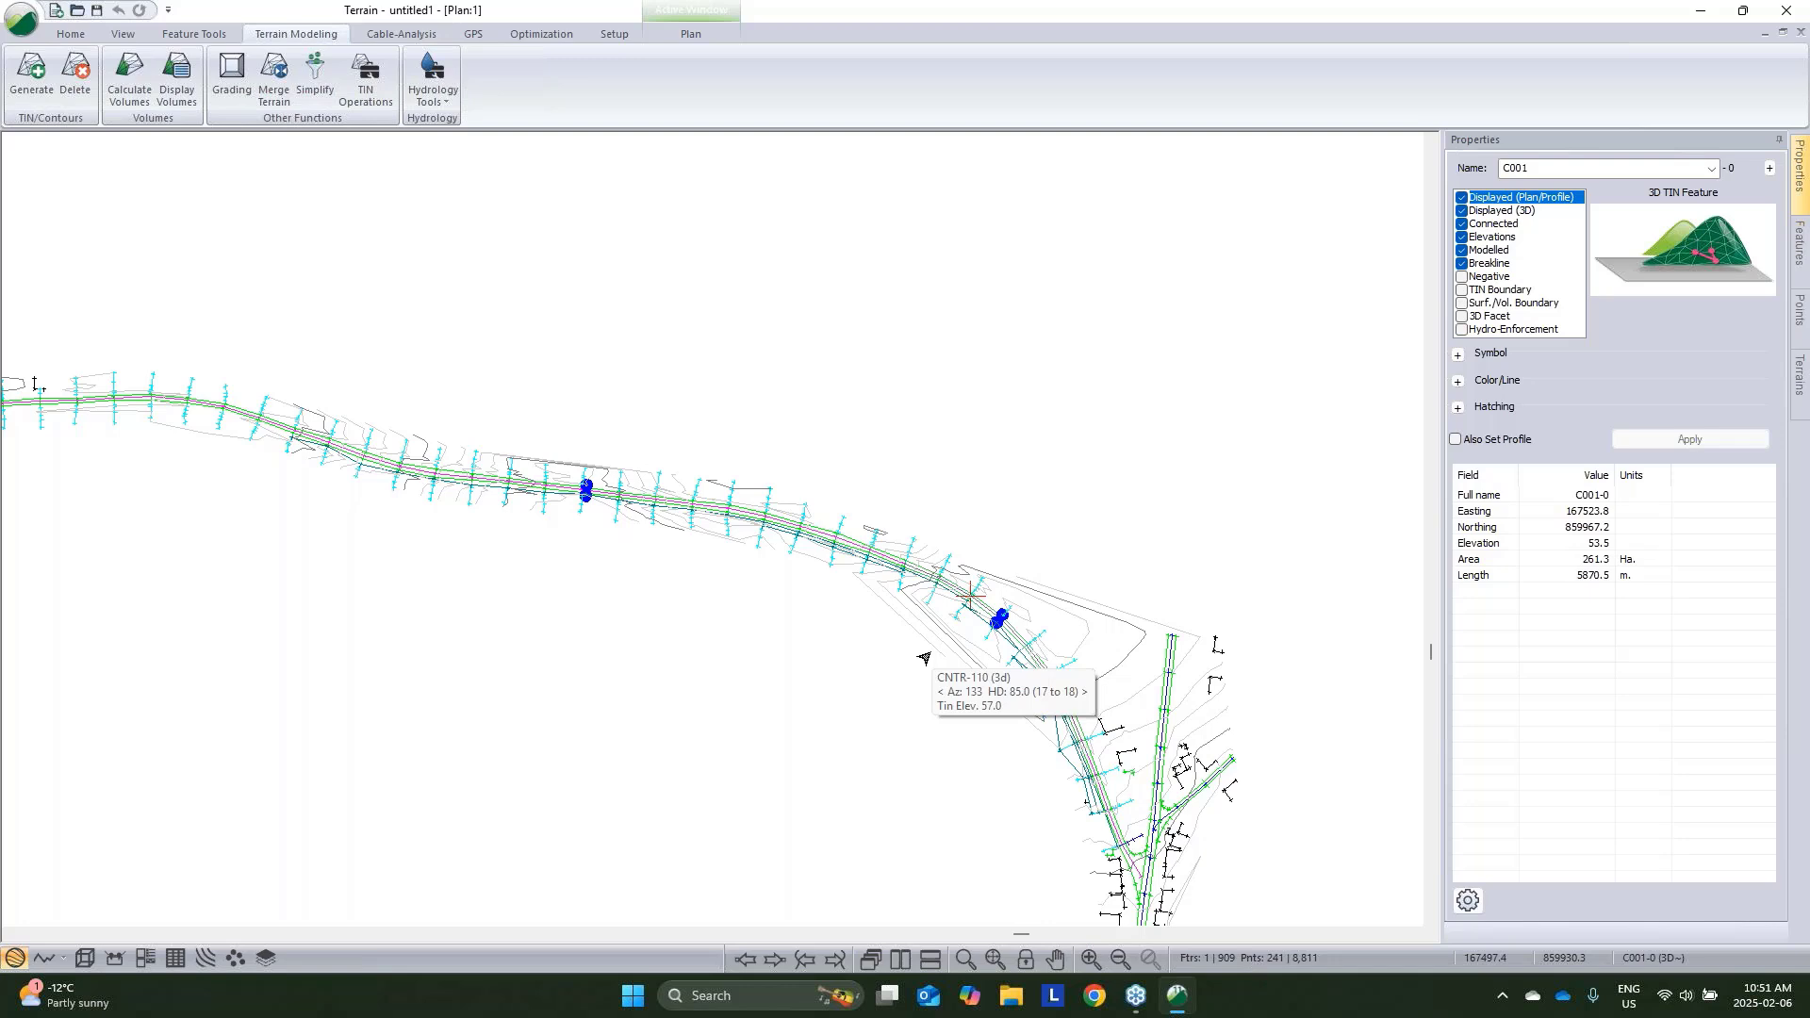
{"action": "middle_click_drag", "start_coordinate": [924, 658], "coordinate": [969, 594]}
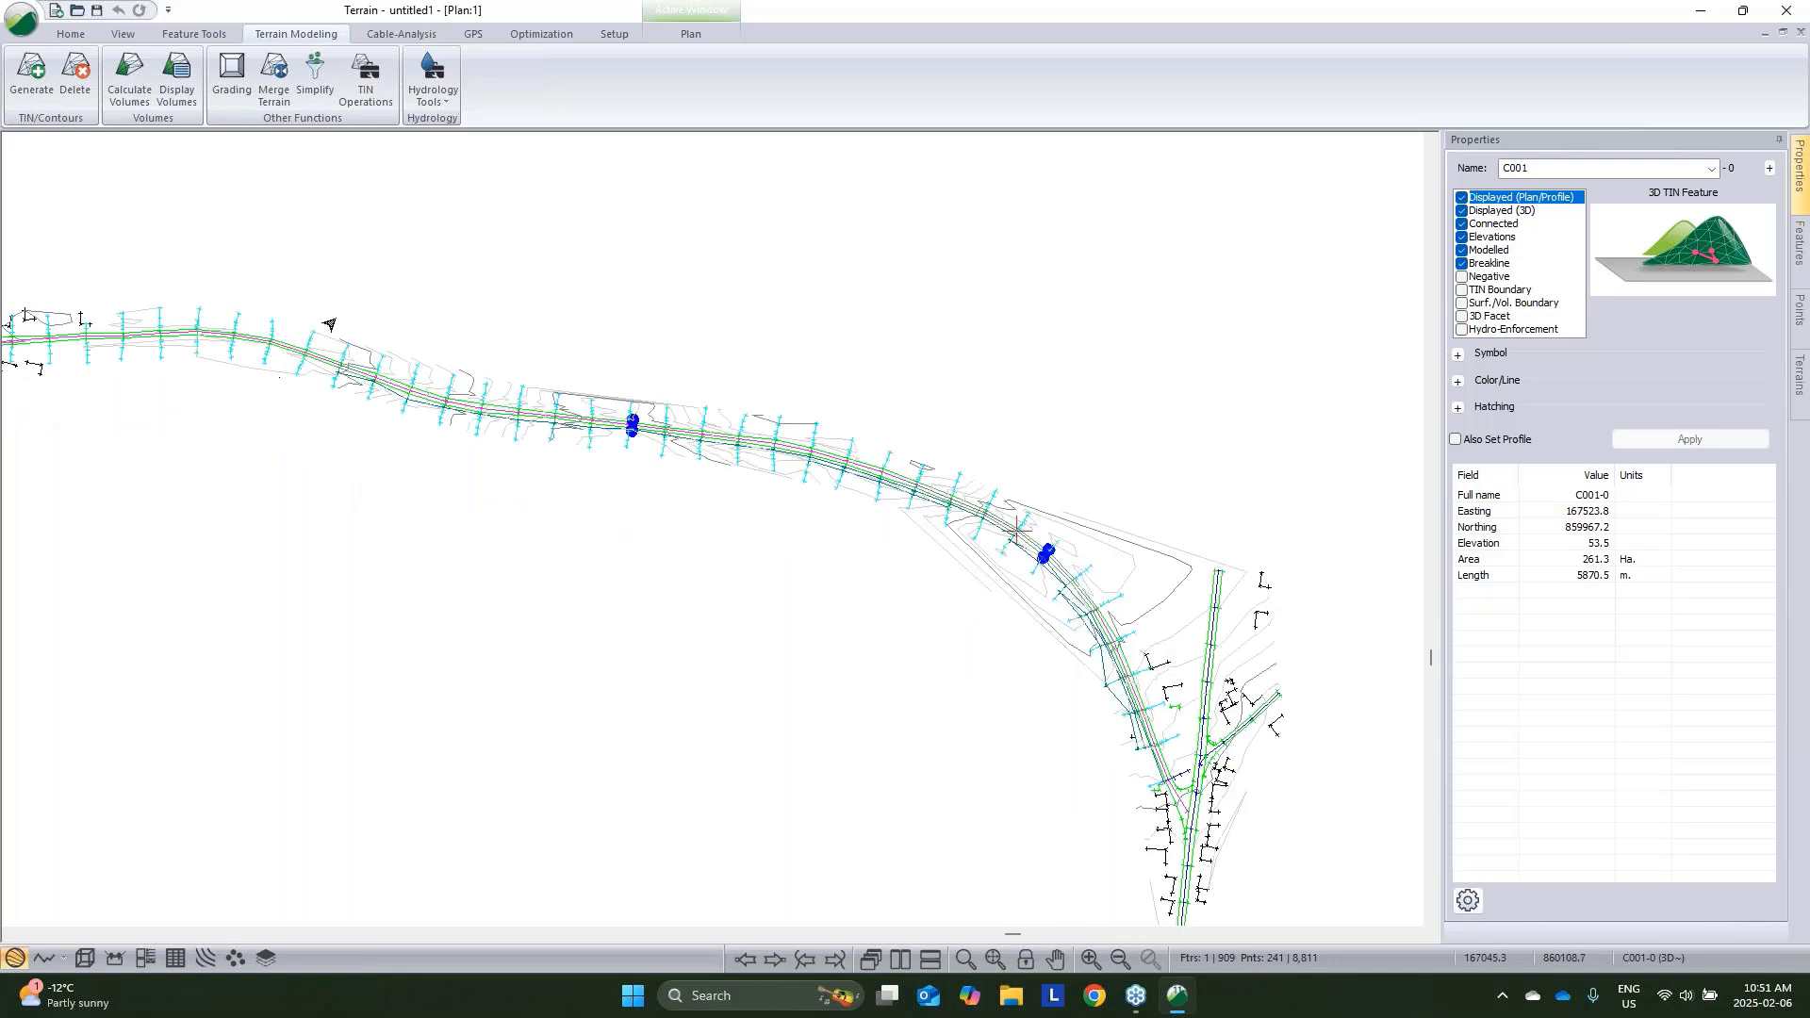
Open the web map import with Google satellite imagery and crop an area enclosing the whole road alignment
{"action": "left_click", "coordinate": [69, 37]}
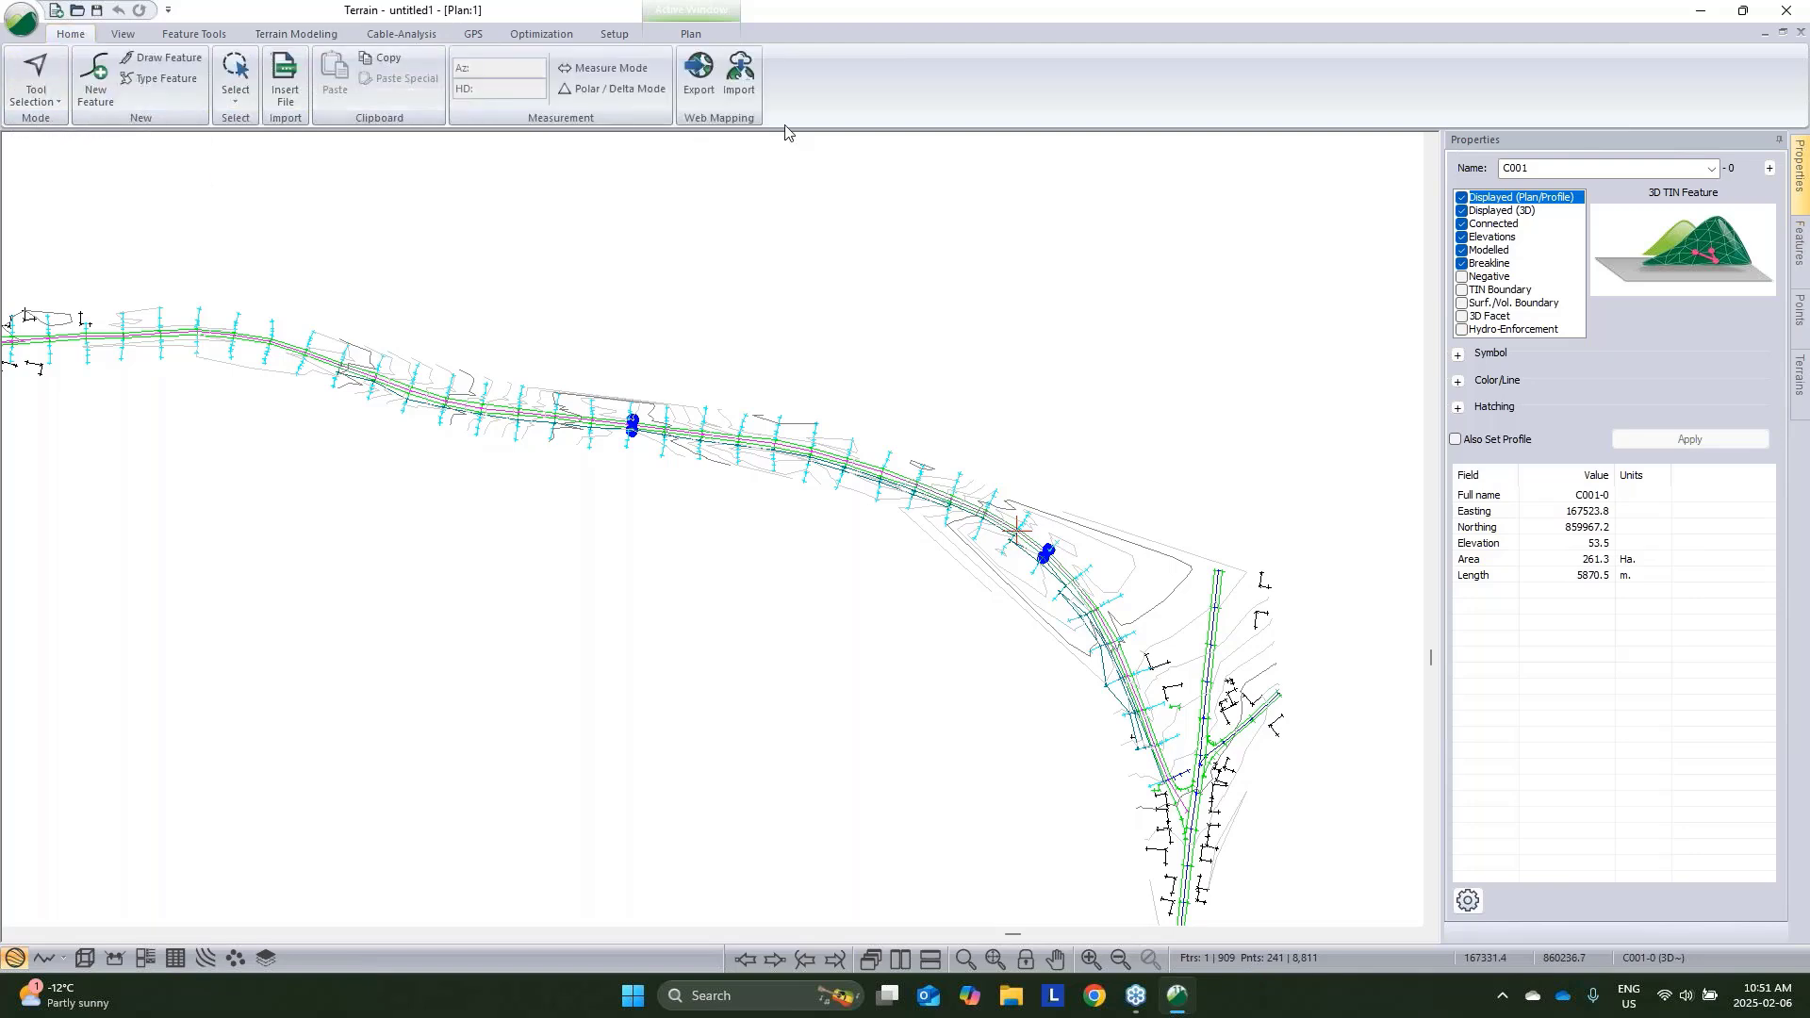
{"action": "left_click", "coordinate": [739, 75]}
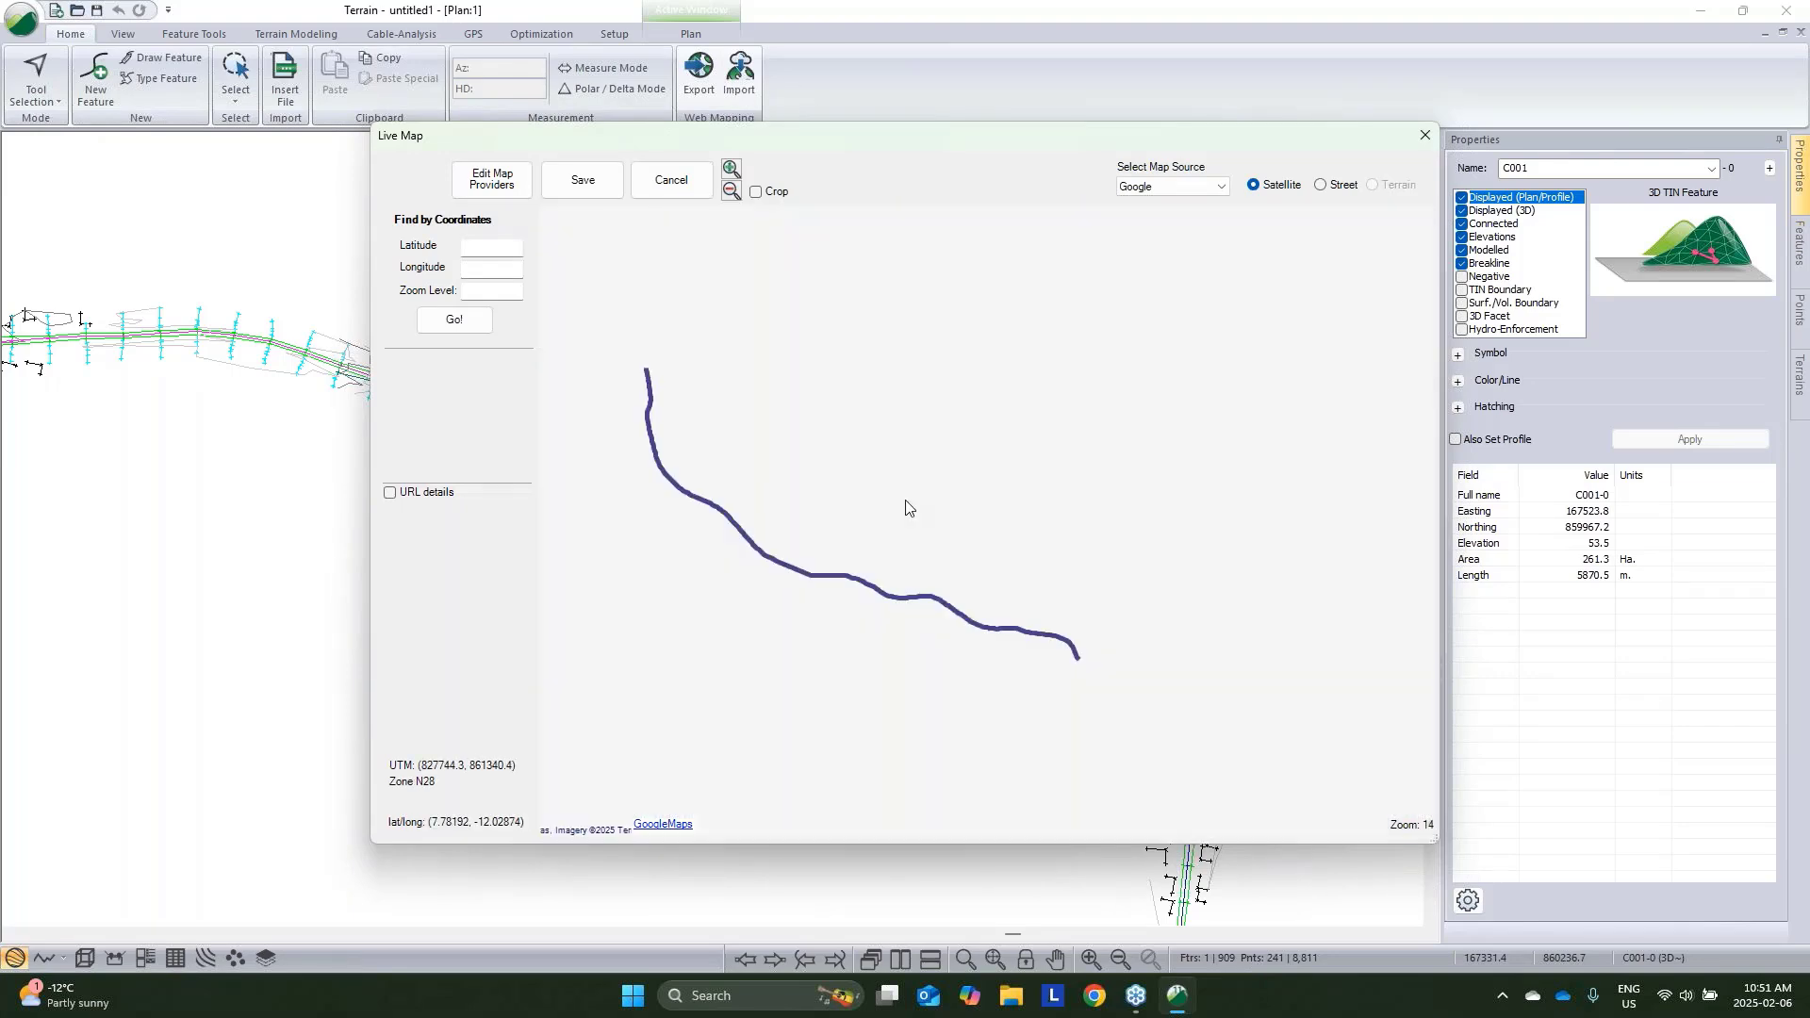
{"action": "left_click", "coordinate": [756, 191]}
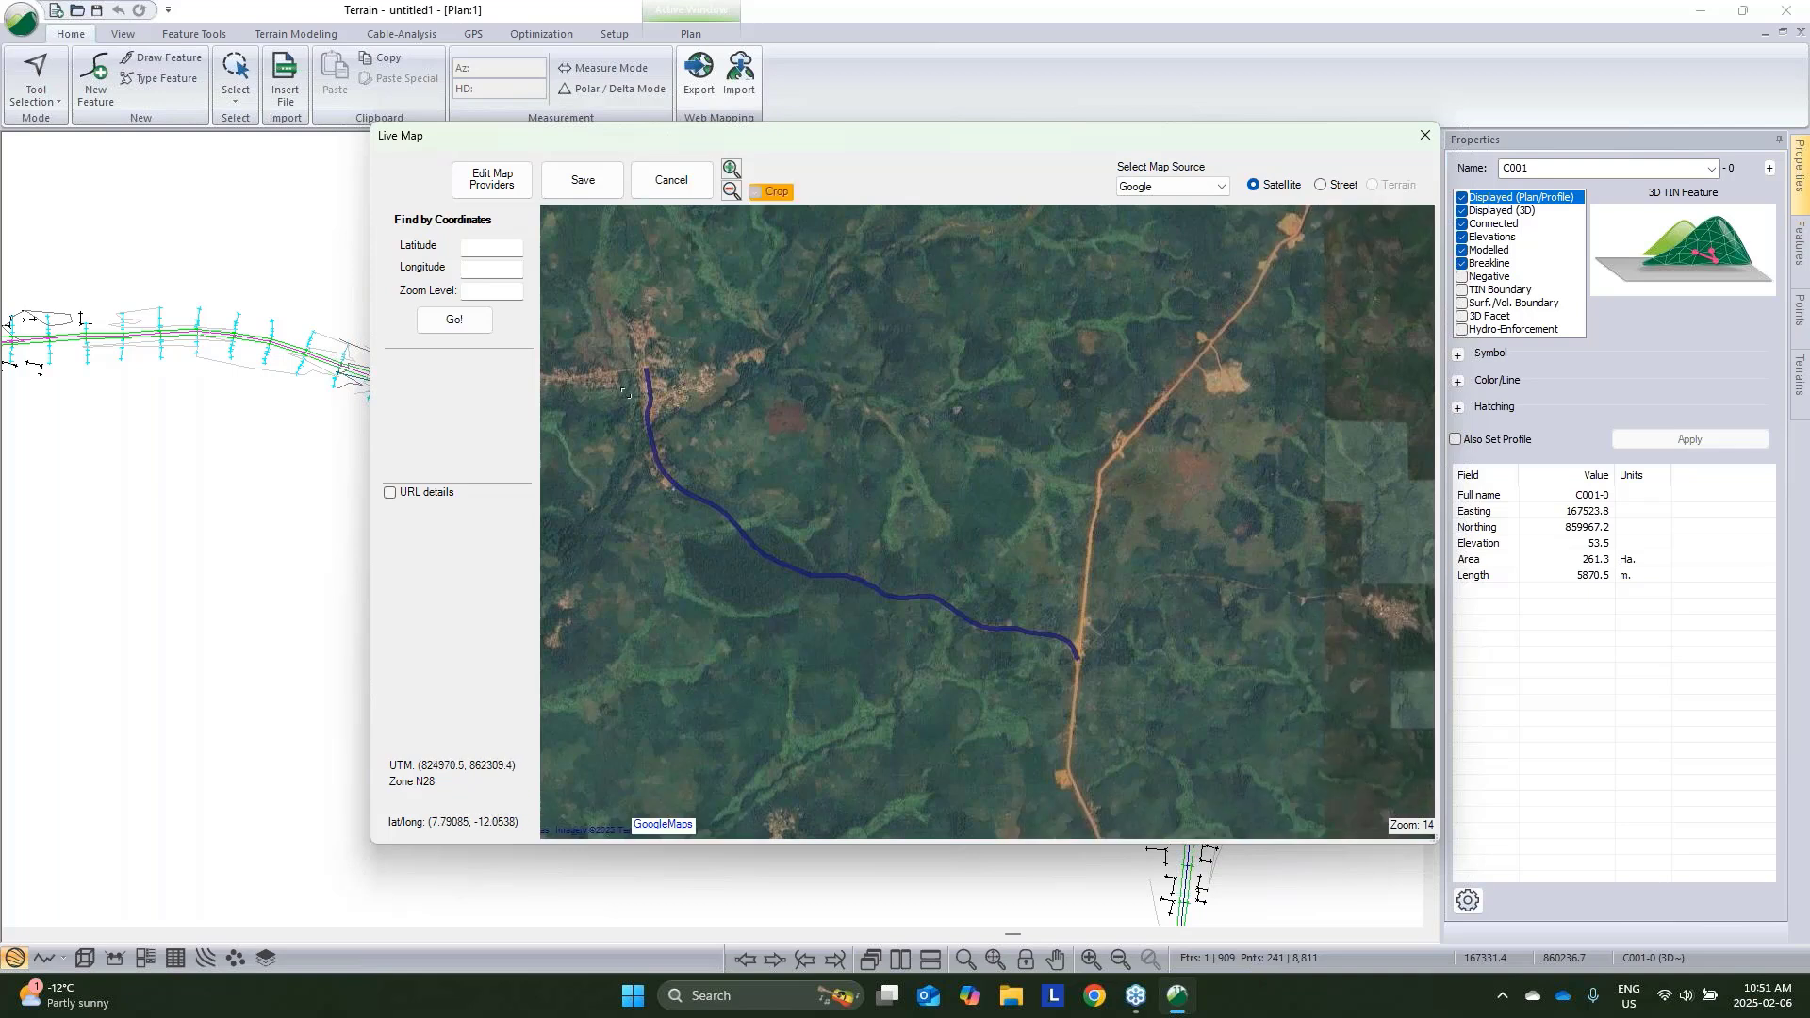
{"action": "left_click_drag", "start_coordinate": [597, 334], "coordinate": [1113, 698]}
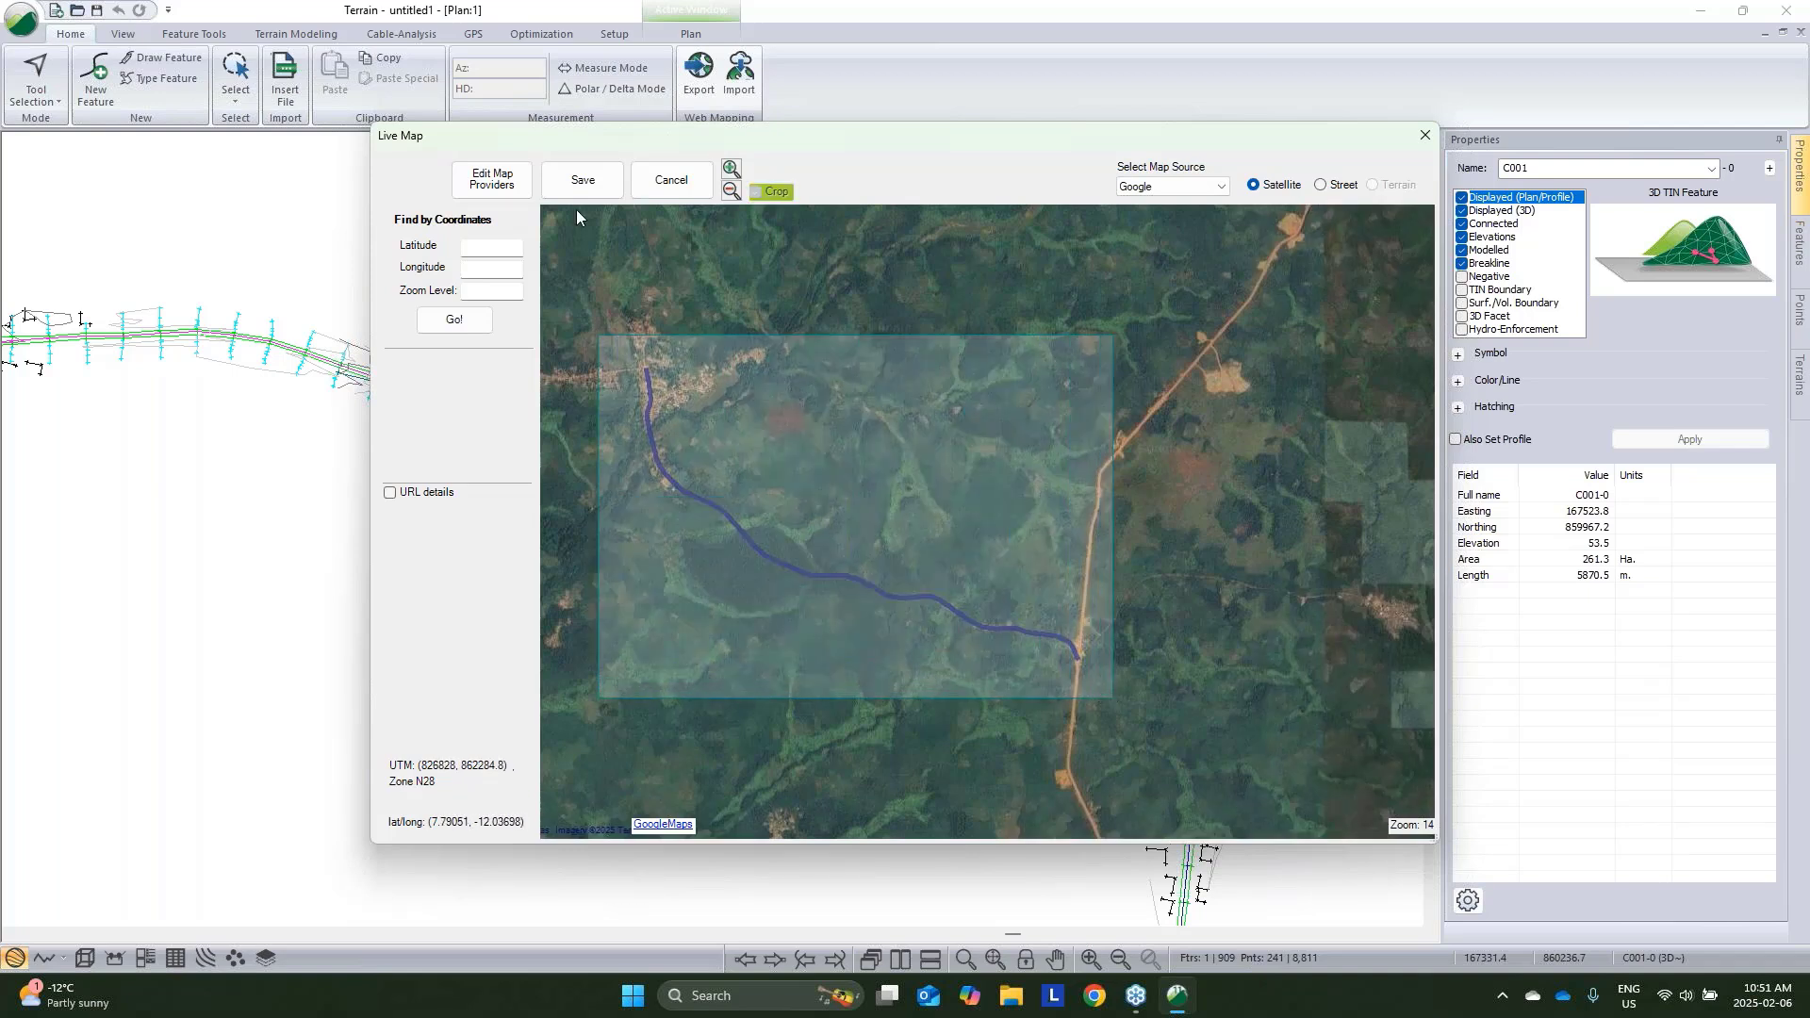
Start saving the cropped imagery with the zoom level raised to give a 1 m by 1 m pixel size
{"action": "left_click", "coordinate": [582, 180]}
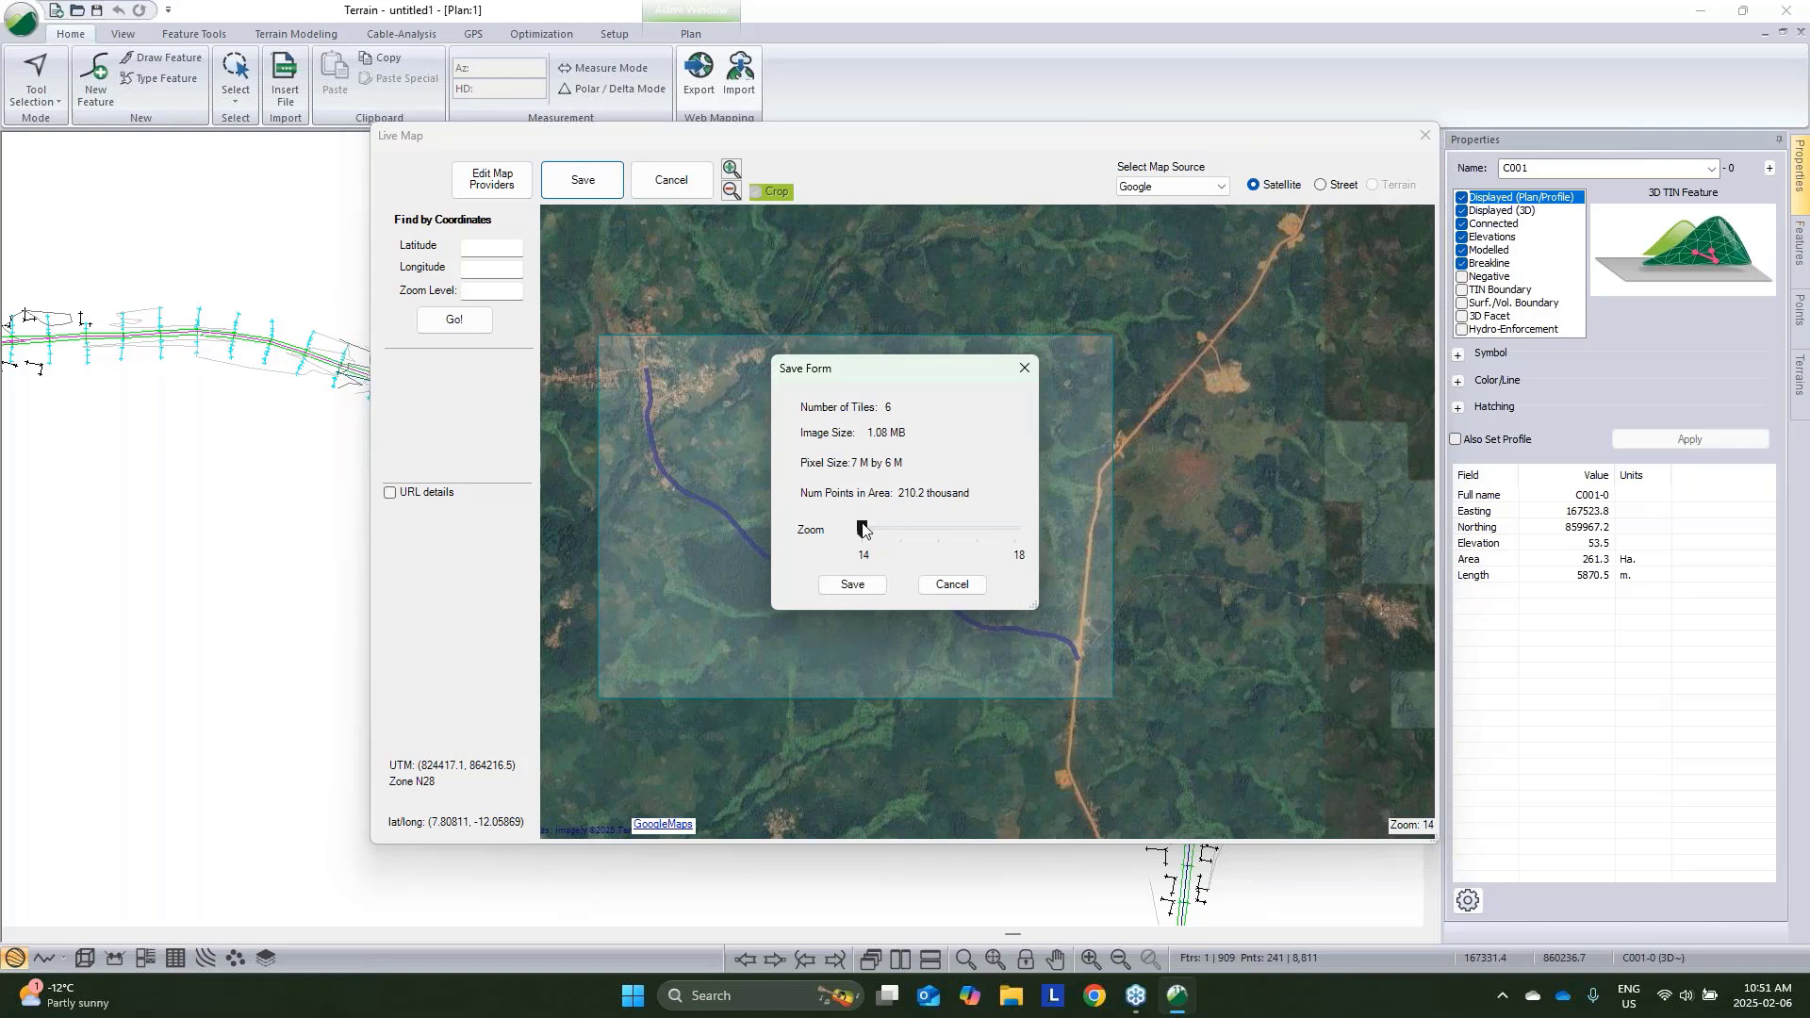
{"action": "left_click_drag", "start_coordinate": [862, 530], "coordinate": [981, 535]}
{"action": "left_click", "coordinate": [849, 587]}
{"action": "left_click", "coordinate": [888, 537]}
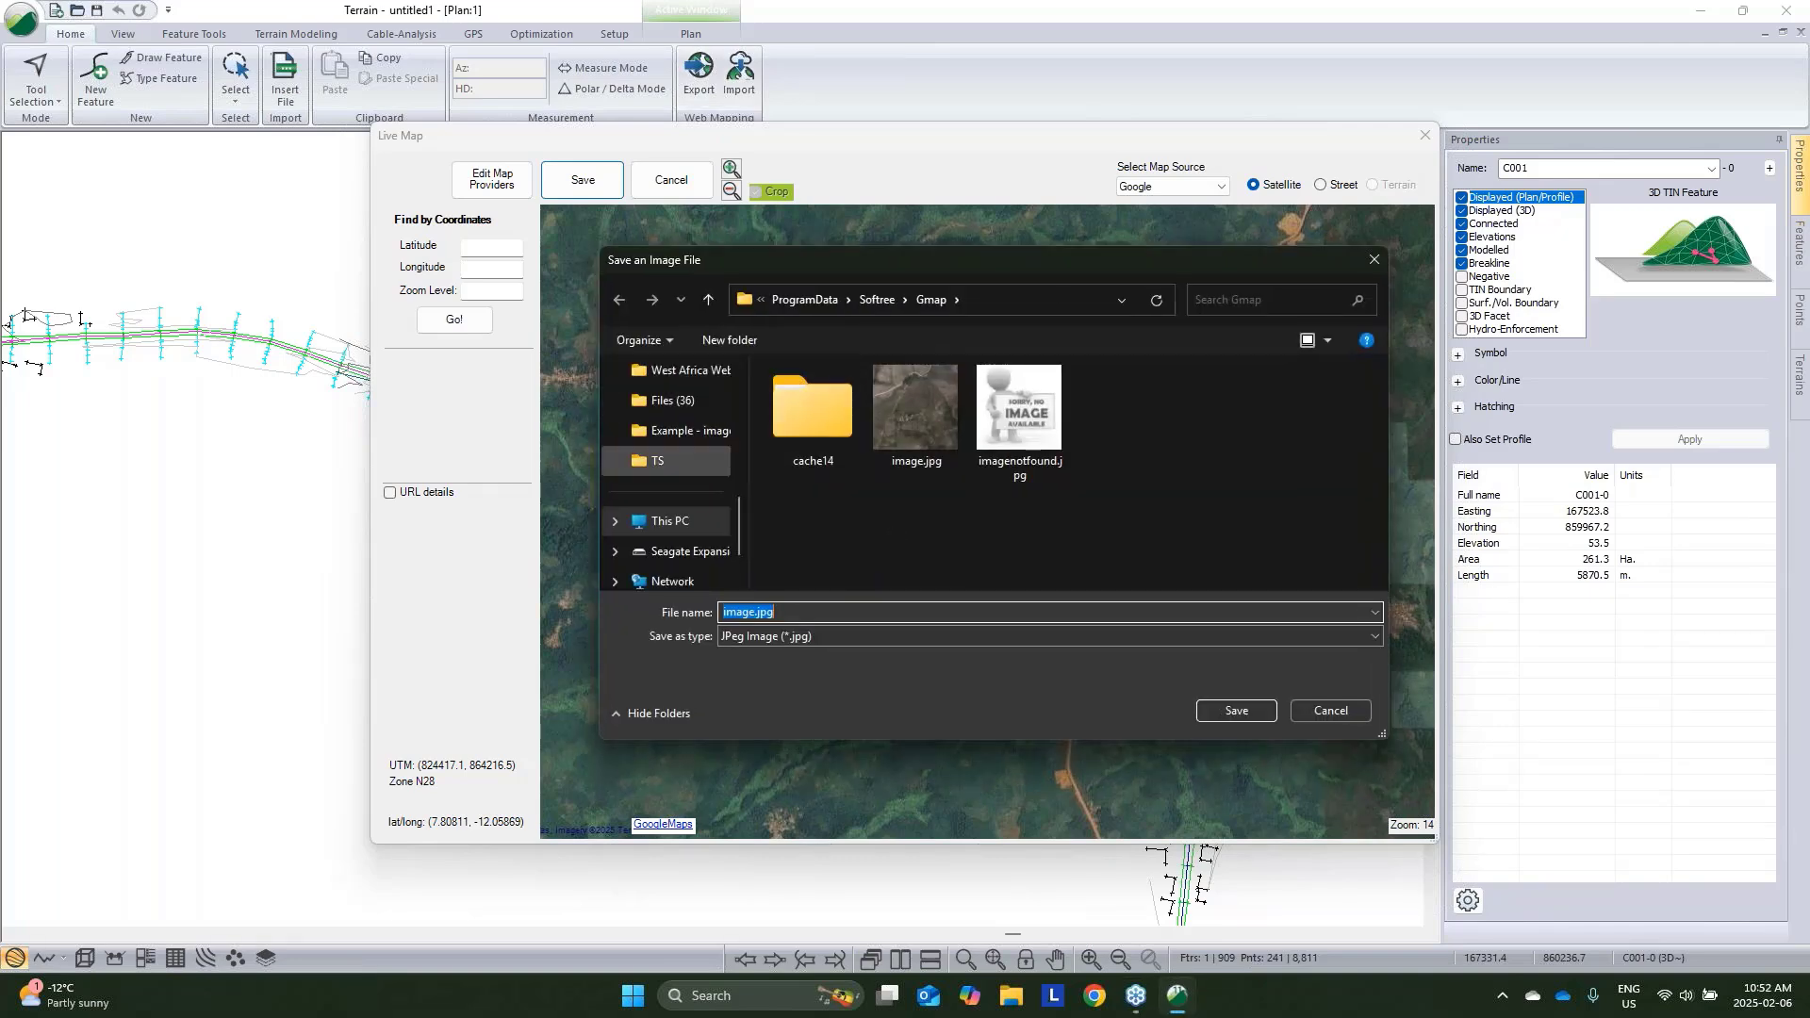
Save the satellite imagery as image.jpg in the TS folder inside West Africa Webinar on the Desktop
{"action": "scroll", "coordinate": [637, 528], "scroll_direction": "up", "scroll_amount": 5}
{"action": "left_click", "coordinate": [637, 533]}
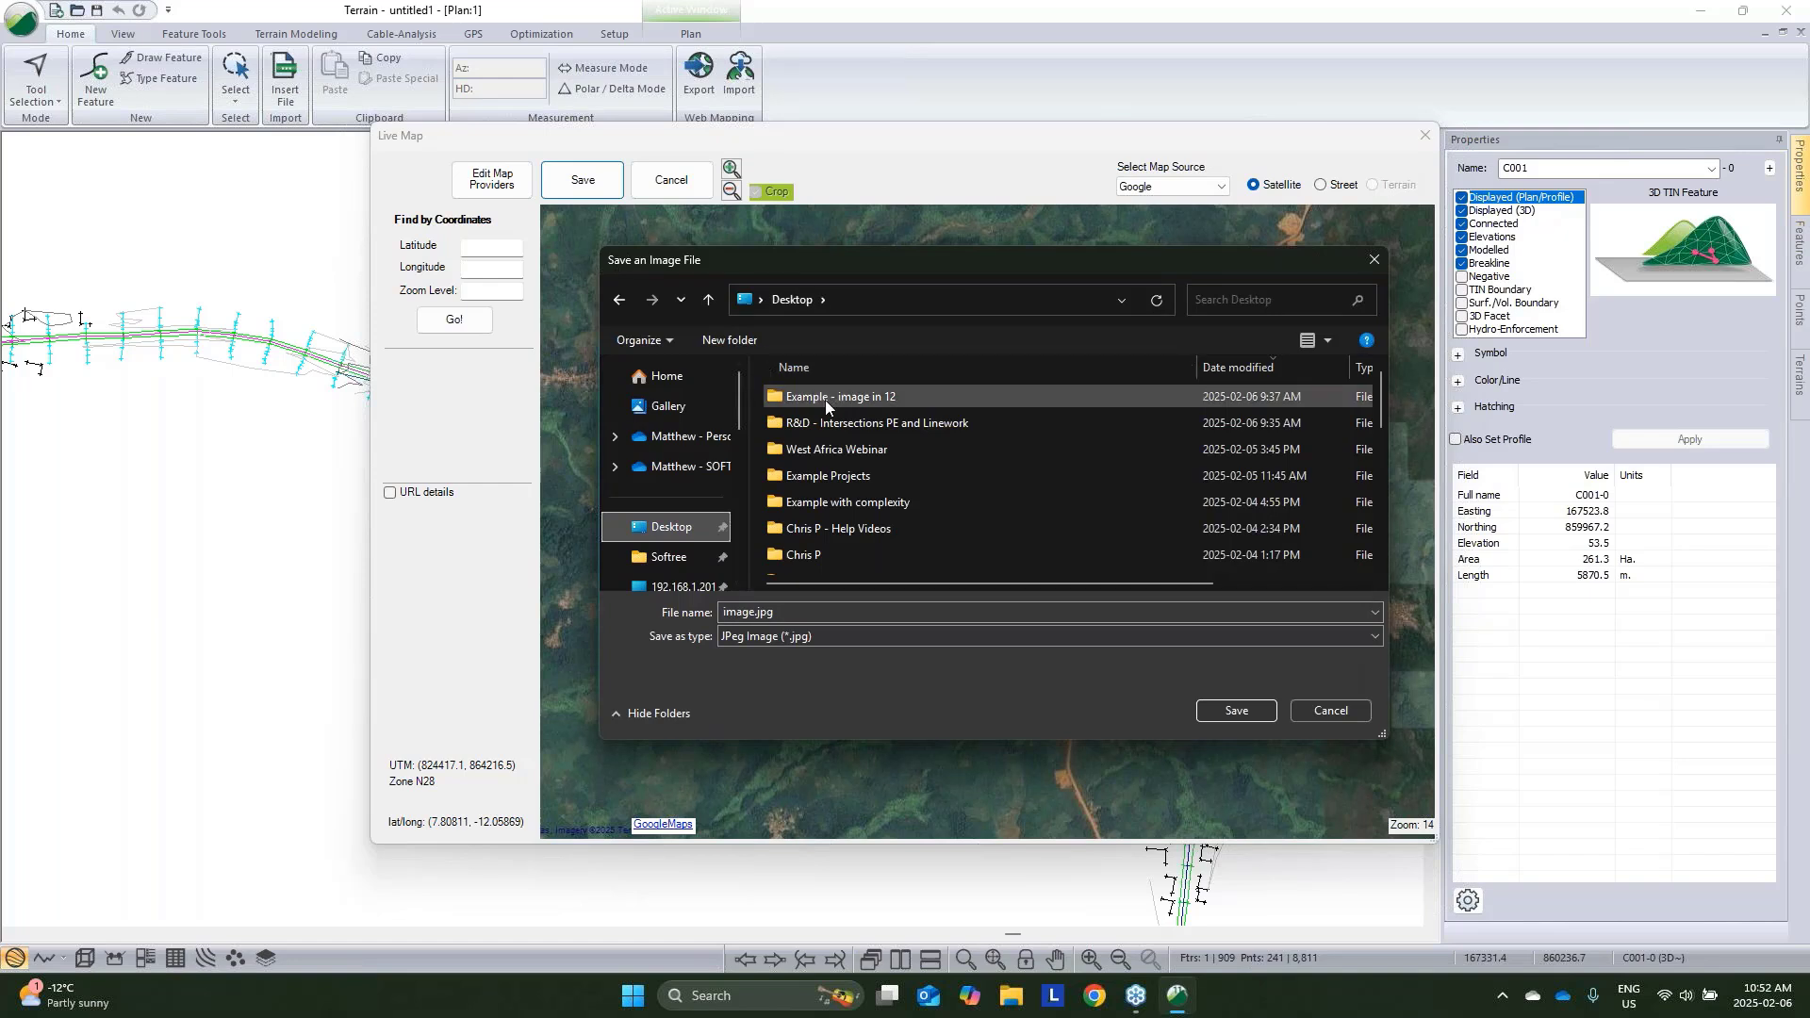
{"action": "double_click", "coordinate": [832, 449]}
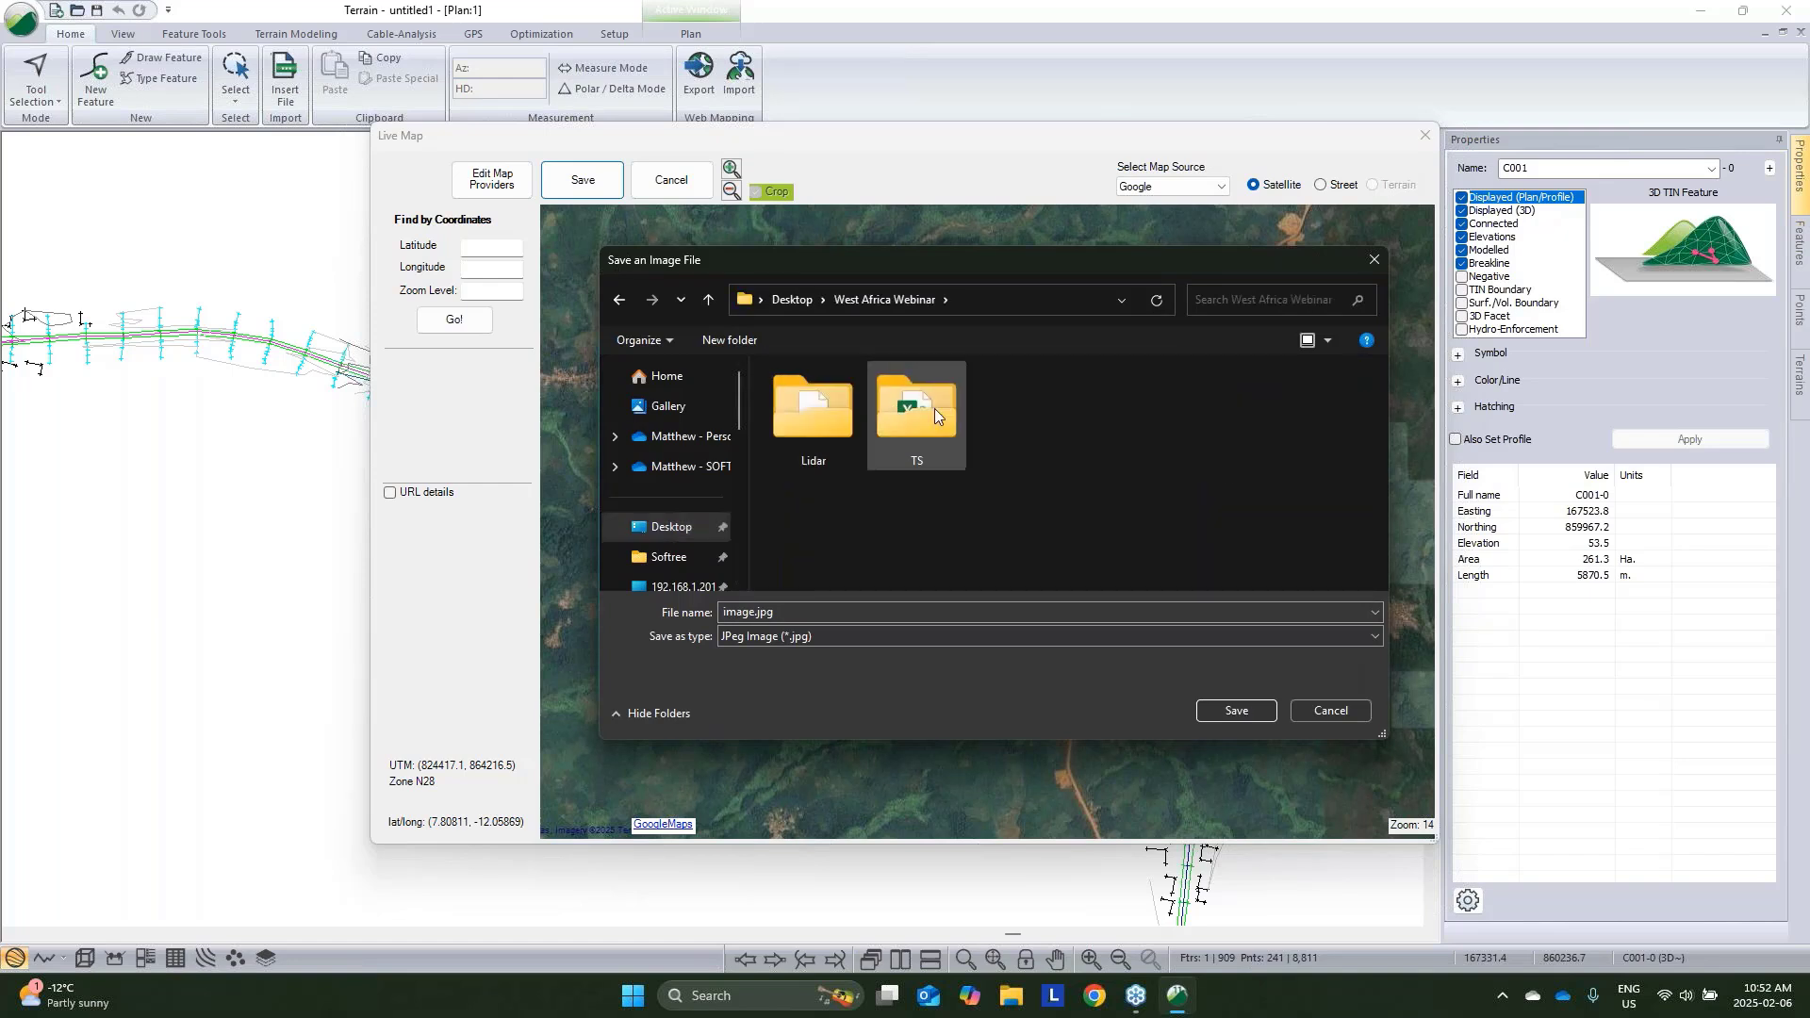
{"action": "double_click", "coordinate": [936, 409]}
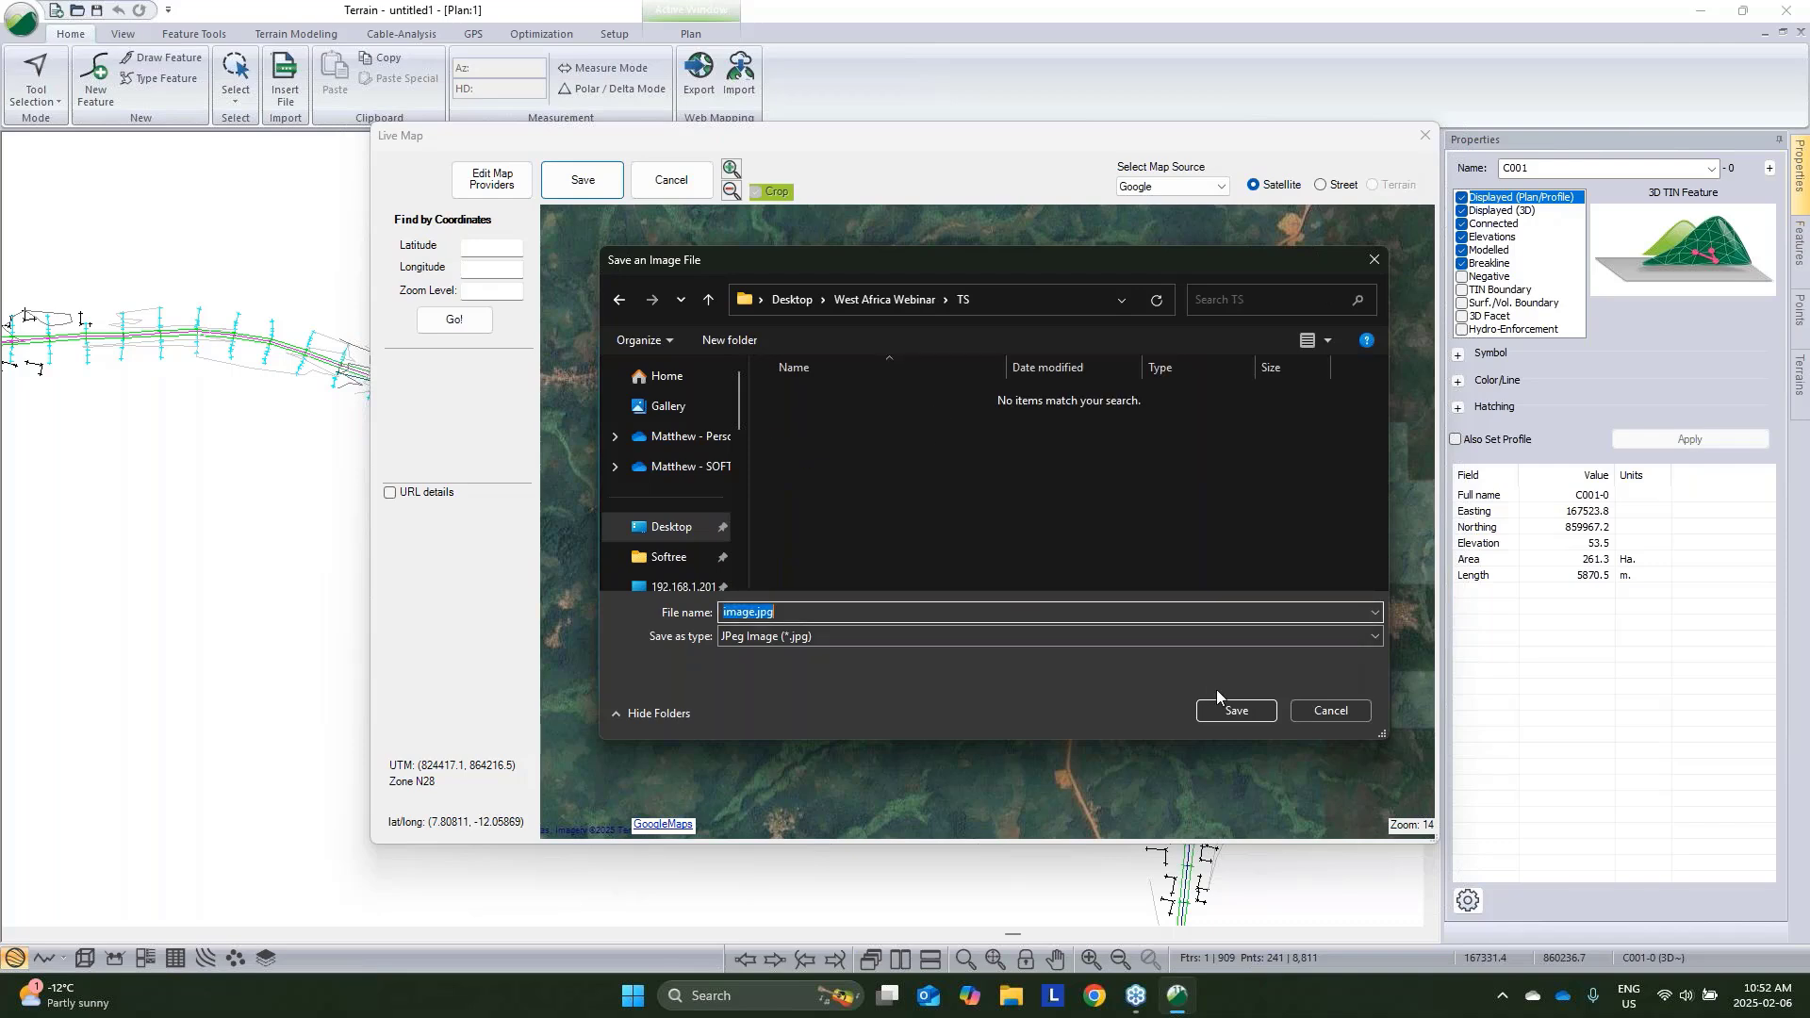
{"action": "left_click", "coordinate": [1234, 712]}
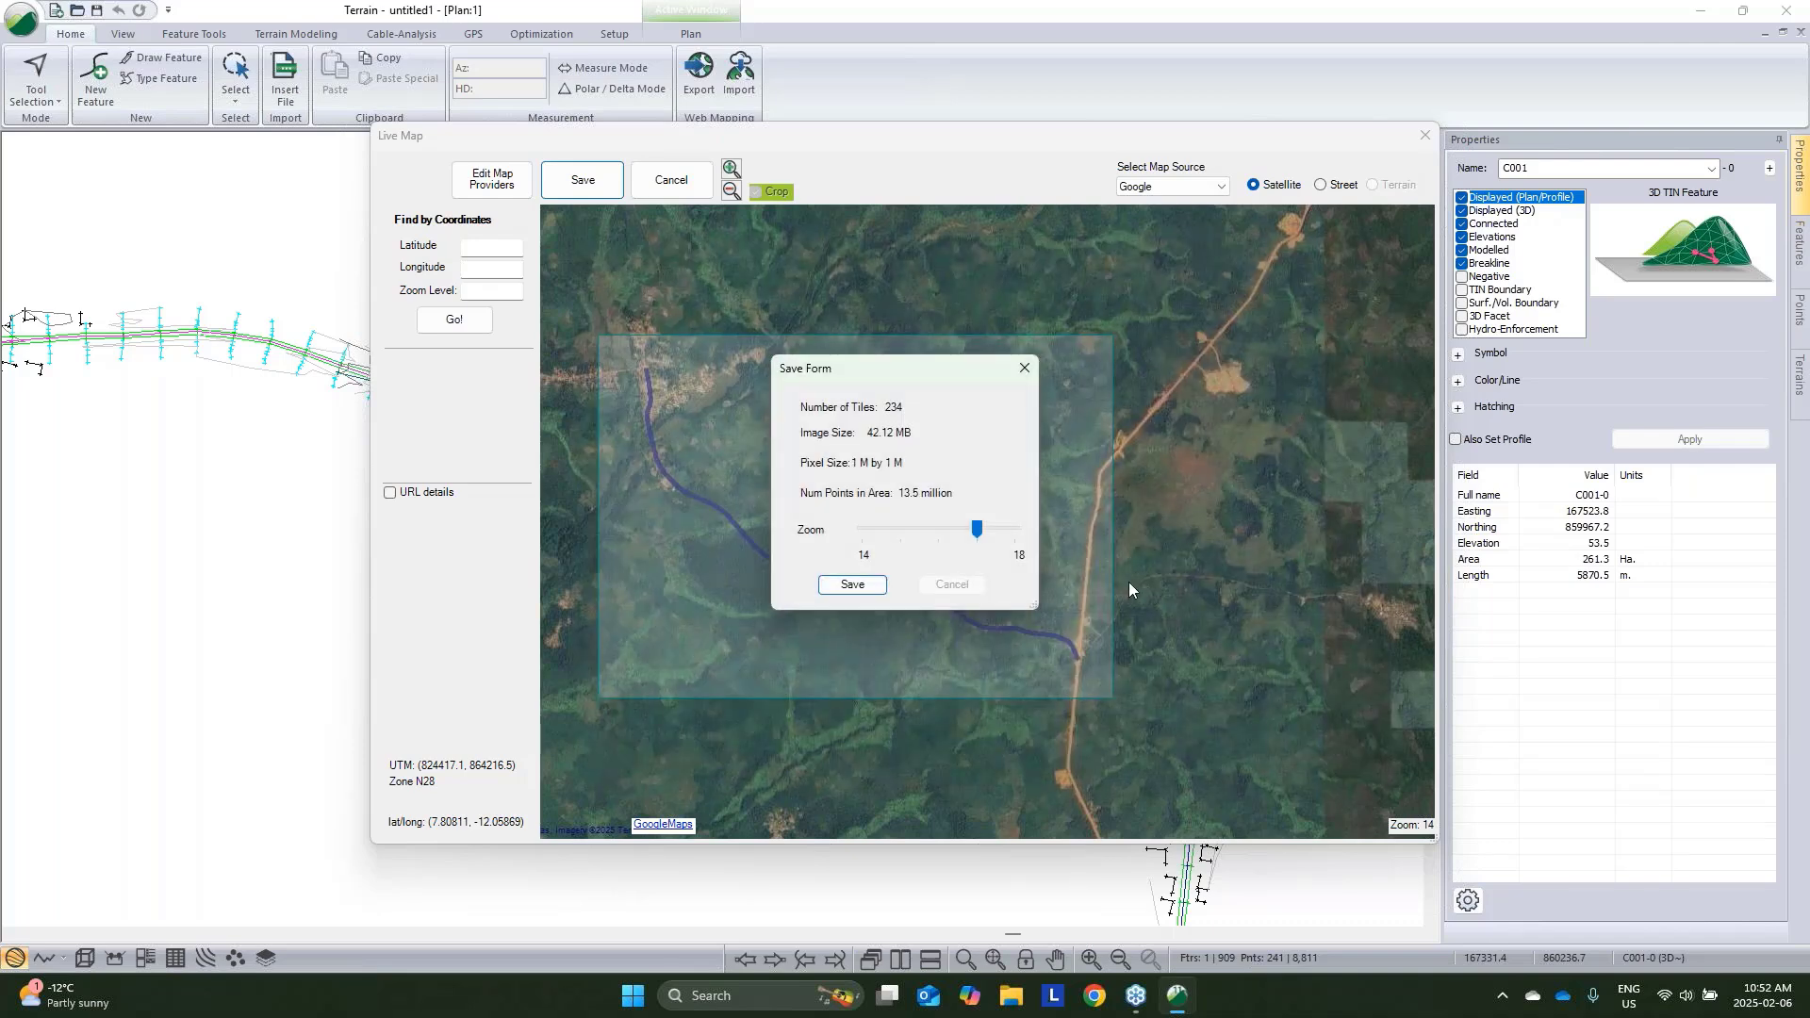
{"action": "key", "text": "Return"}
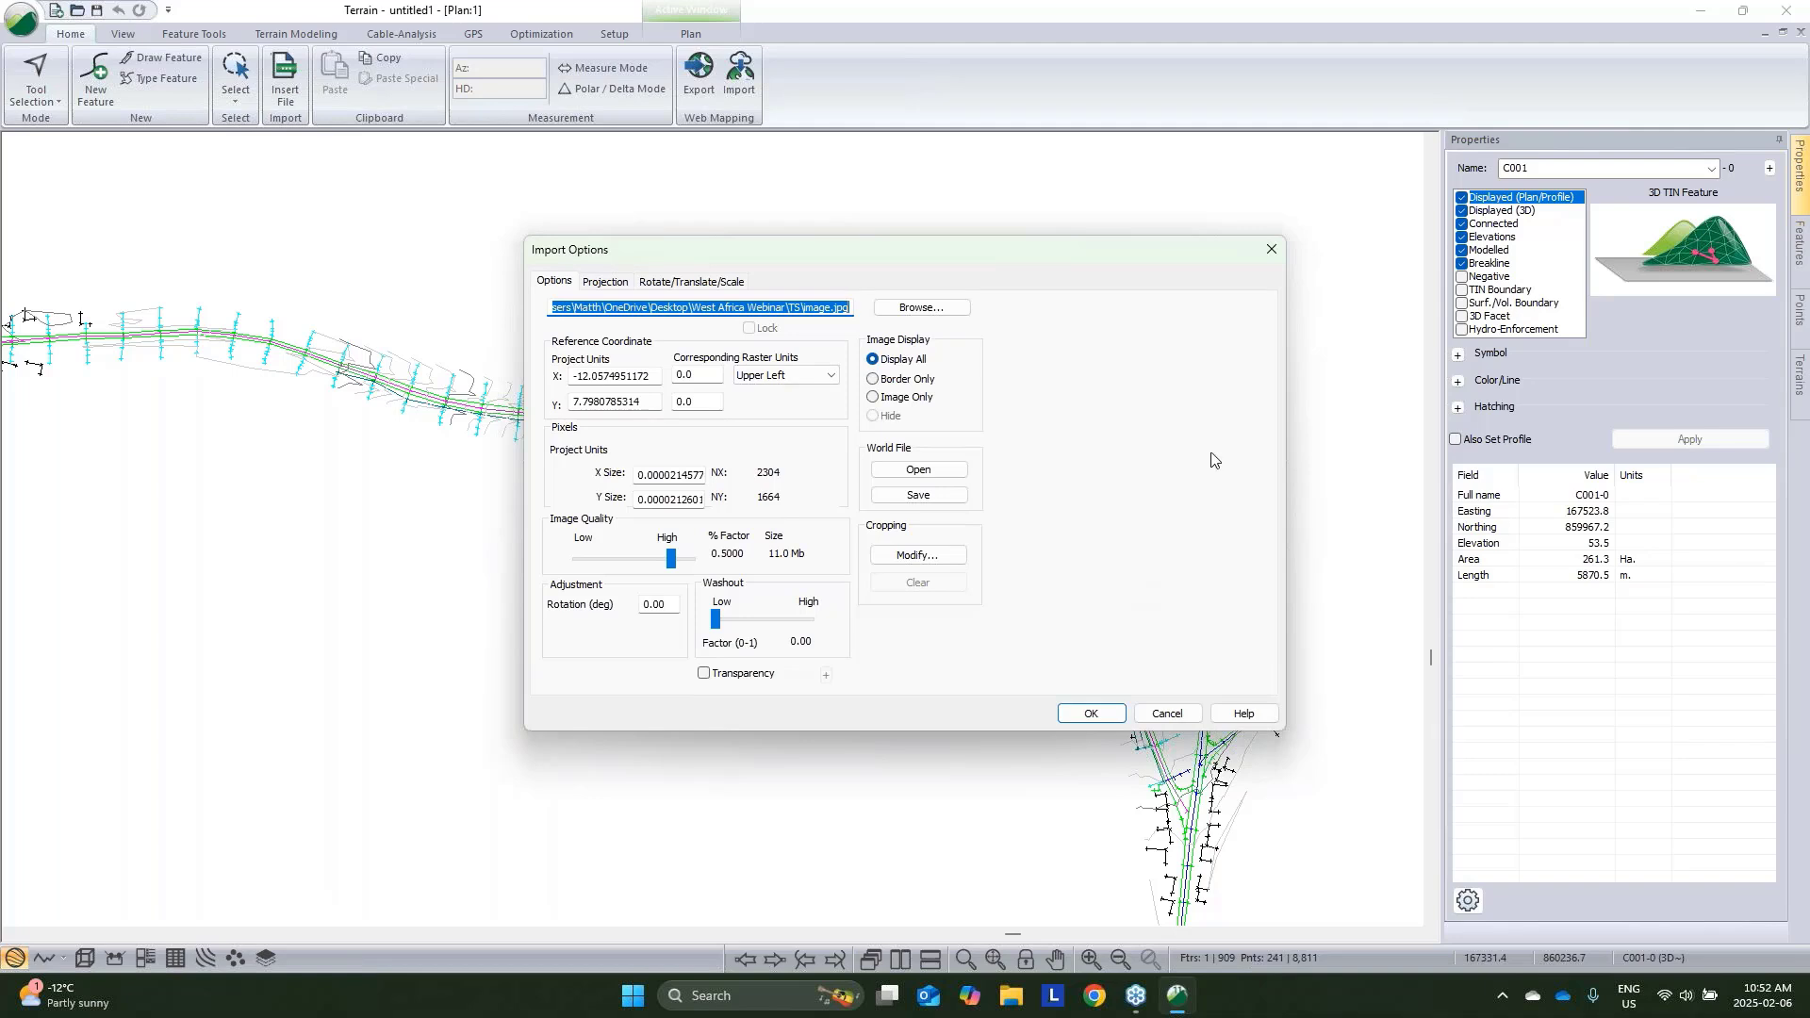
Import image.jpg at the highest image quality, factor 1.0, using the Latitude / Longitude projection, and add it to the background
{"action": "left_click", "coordinate": [675, 559]}
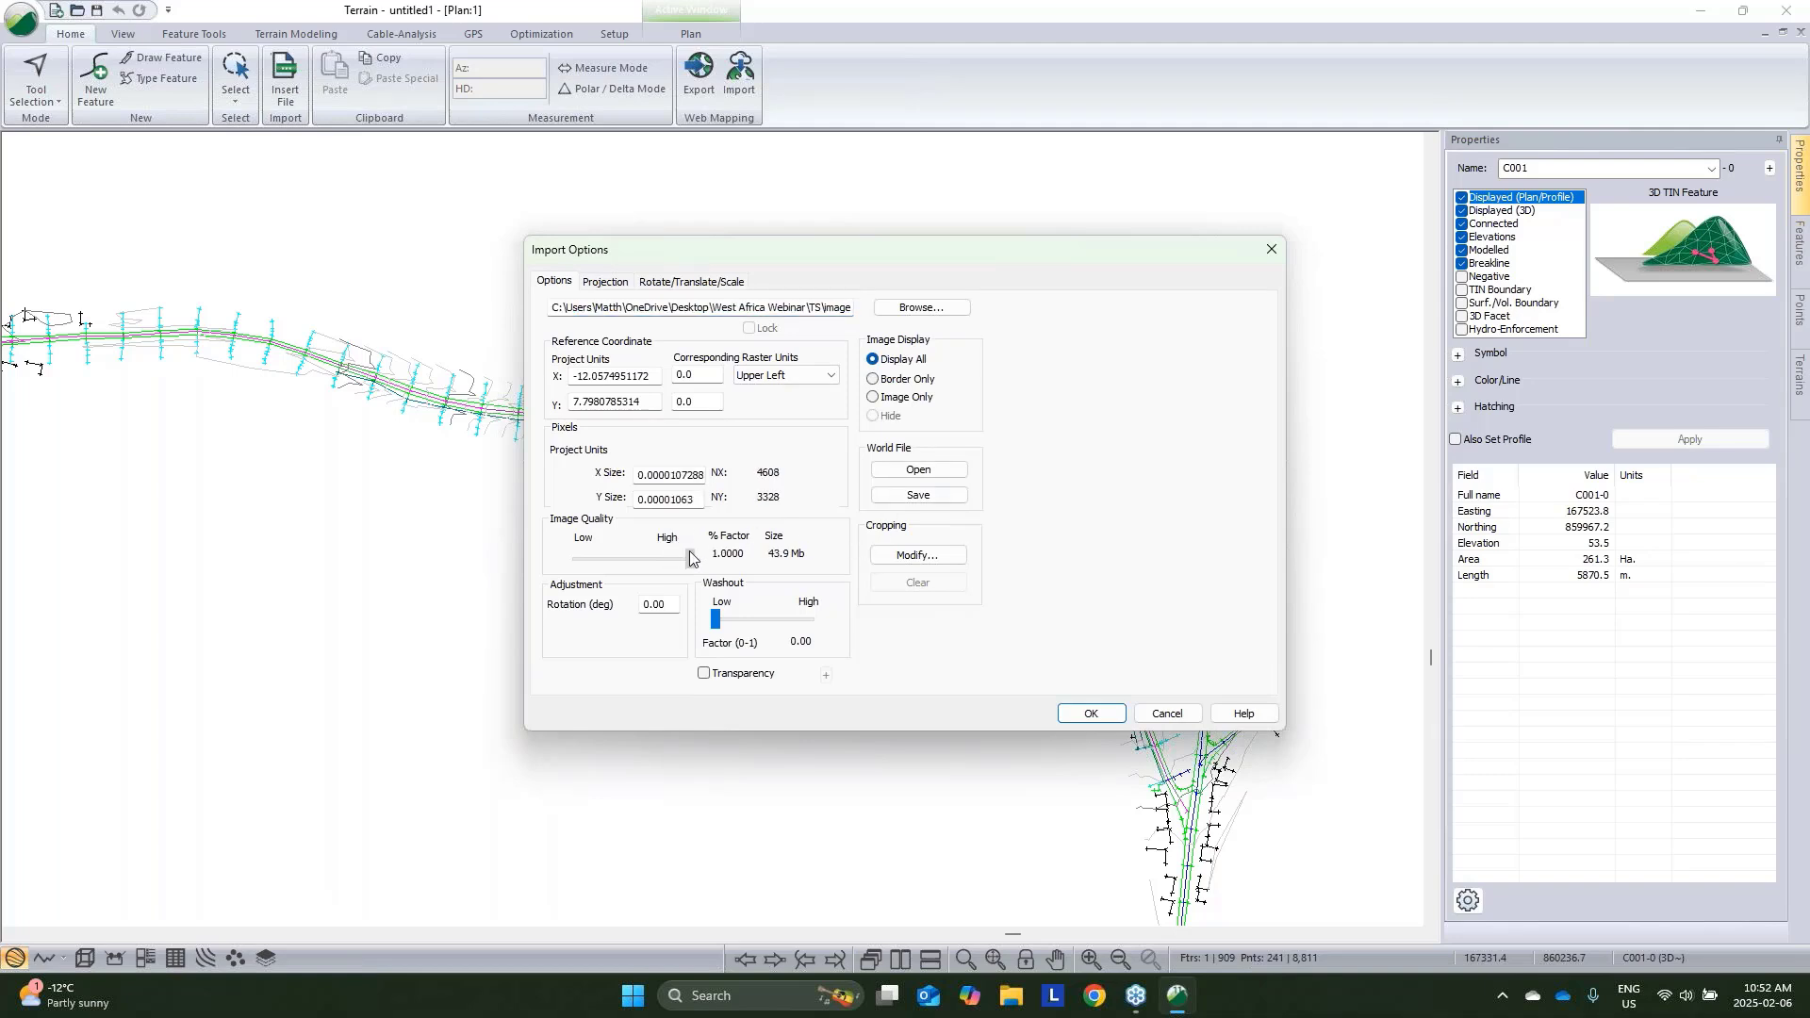
{"action": "left_click", "coordinate": [613, 283]}
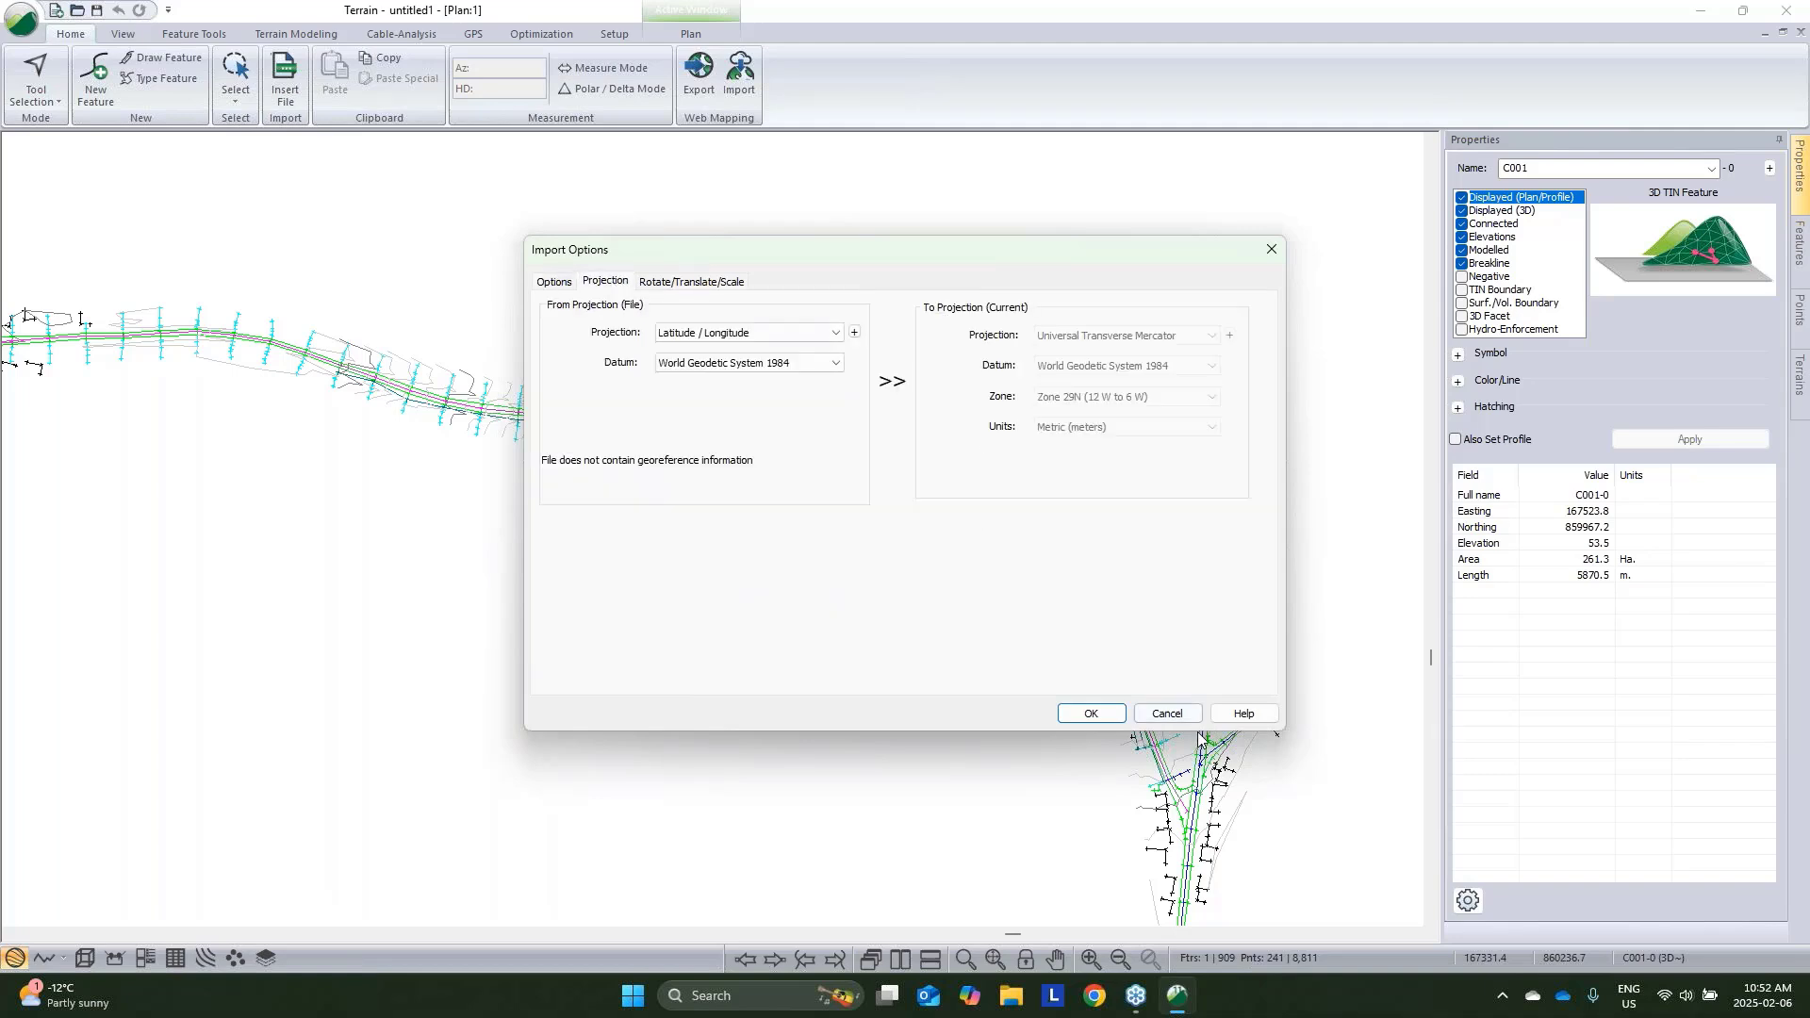
{"action": "left_click", "coordinate": [1091, 713]}
{"action": "left_click", "coordinate": [830, 539]}
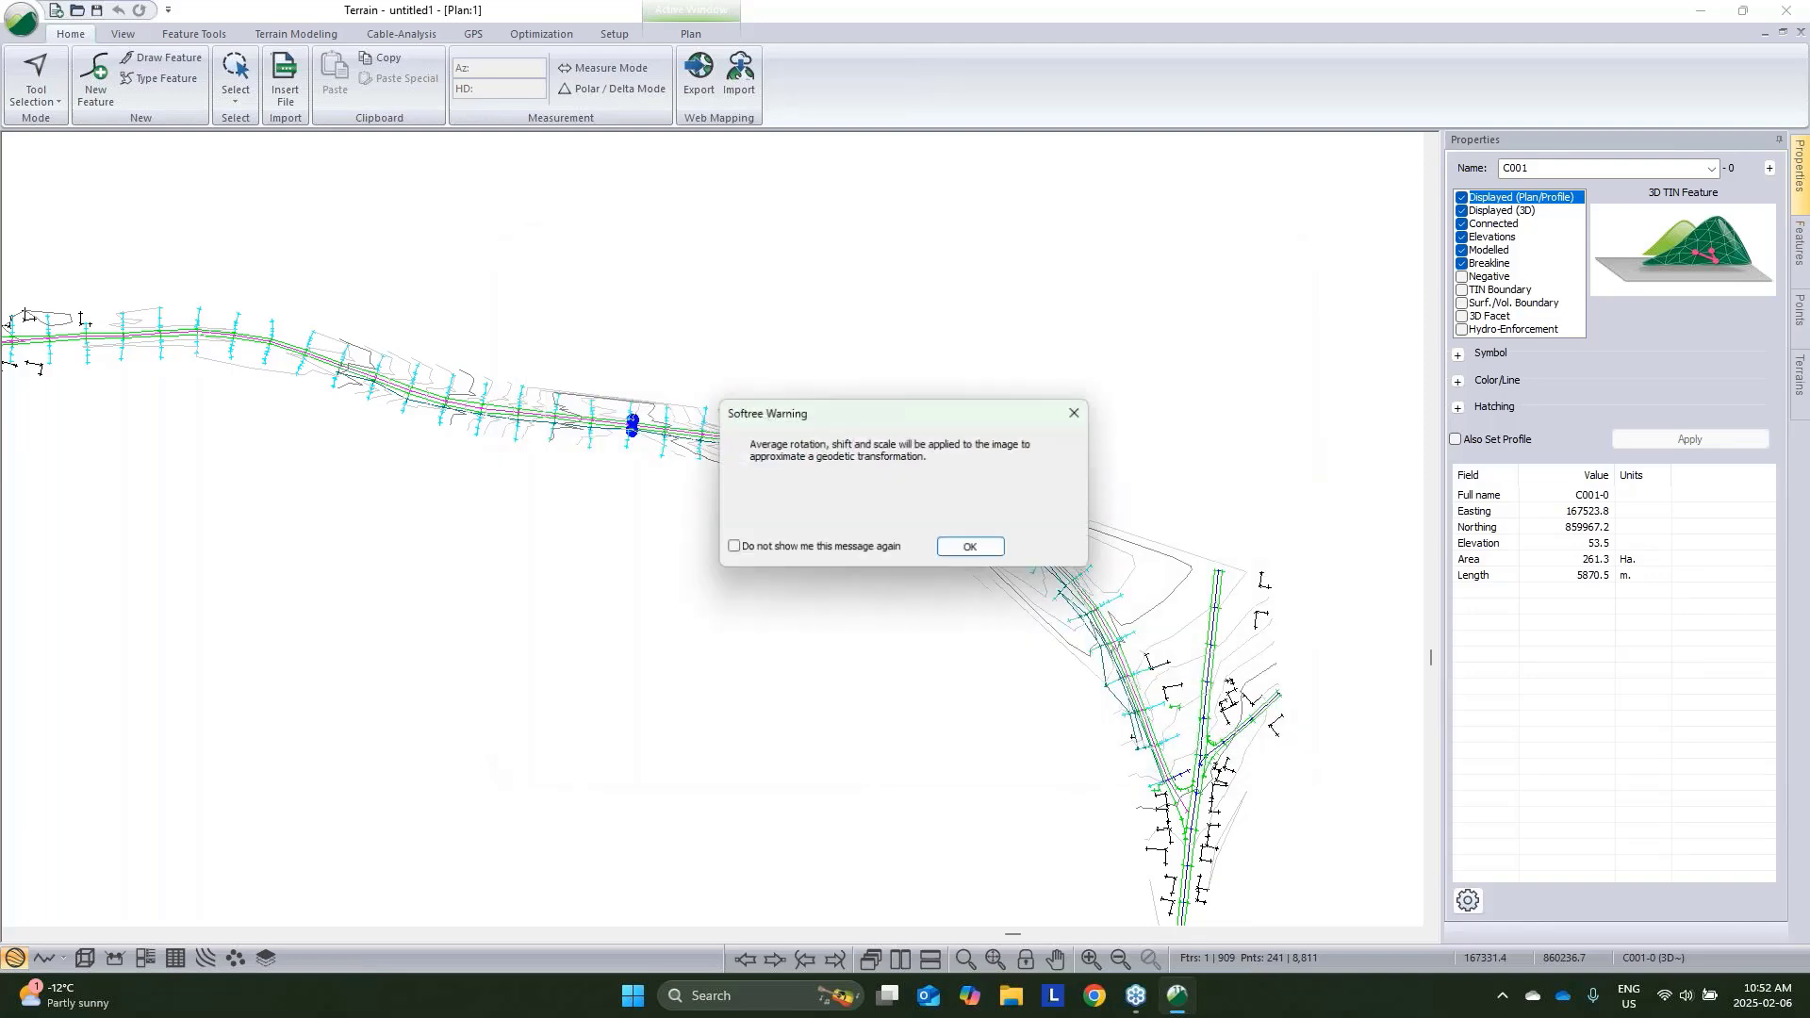
{"action": "left_click", "coordinate": [972, 550]}
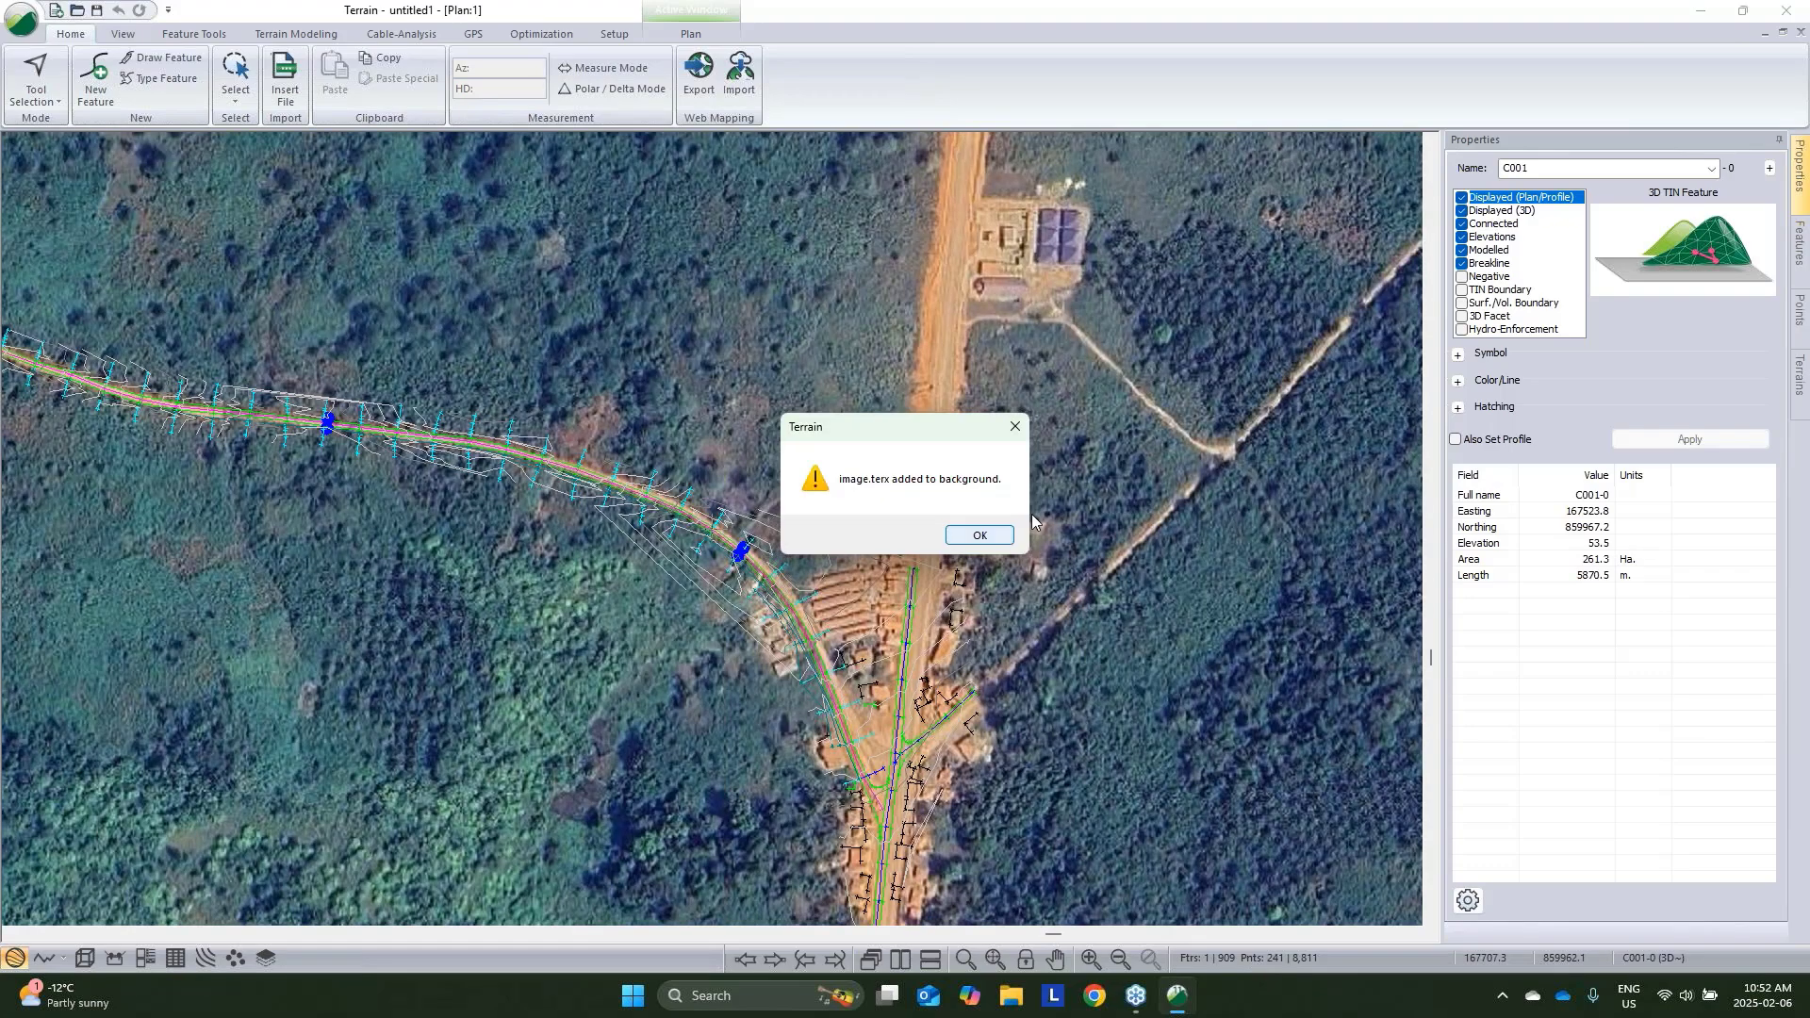
{"action": "left_click", "coordinate": [982, 535]}
{"action": "middle_click_drag", "start_coordinate": [884, 546], "coordinate": [1040, 540]}
{"action": "scroll", "coordinate": [1041, 540], "scroll_direction": "down", "scroll_amount": 2}
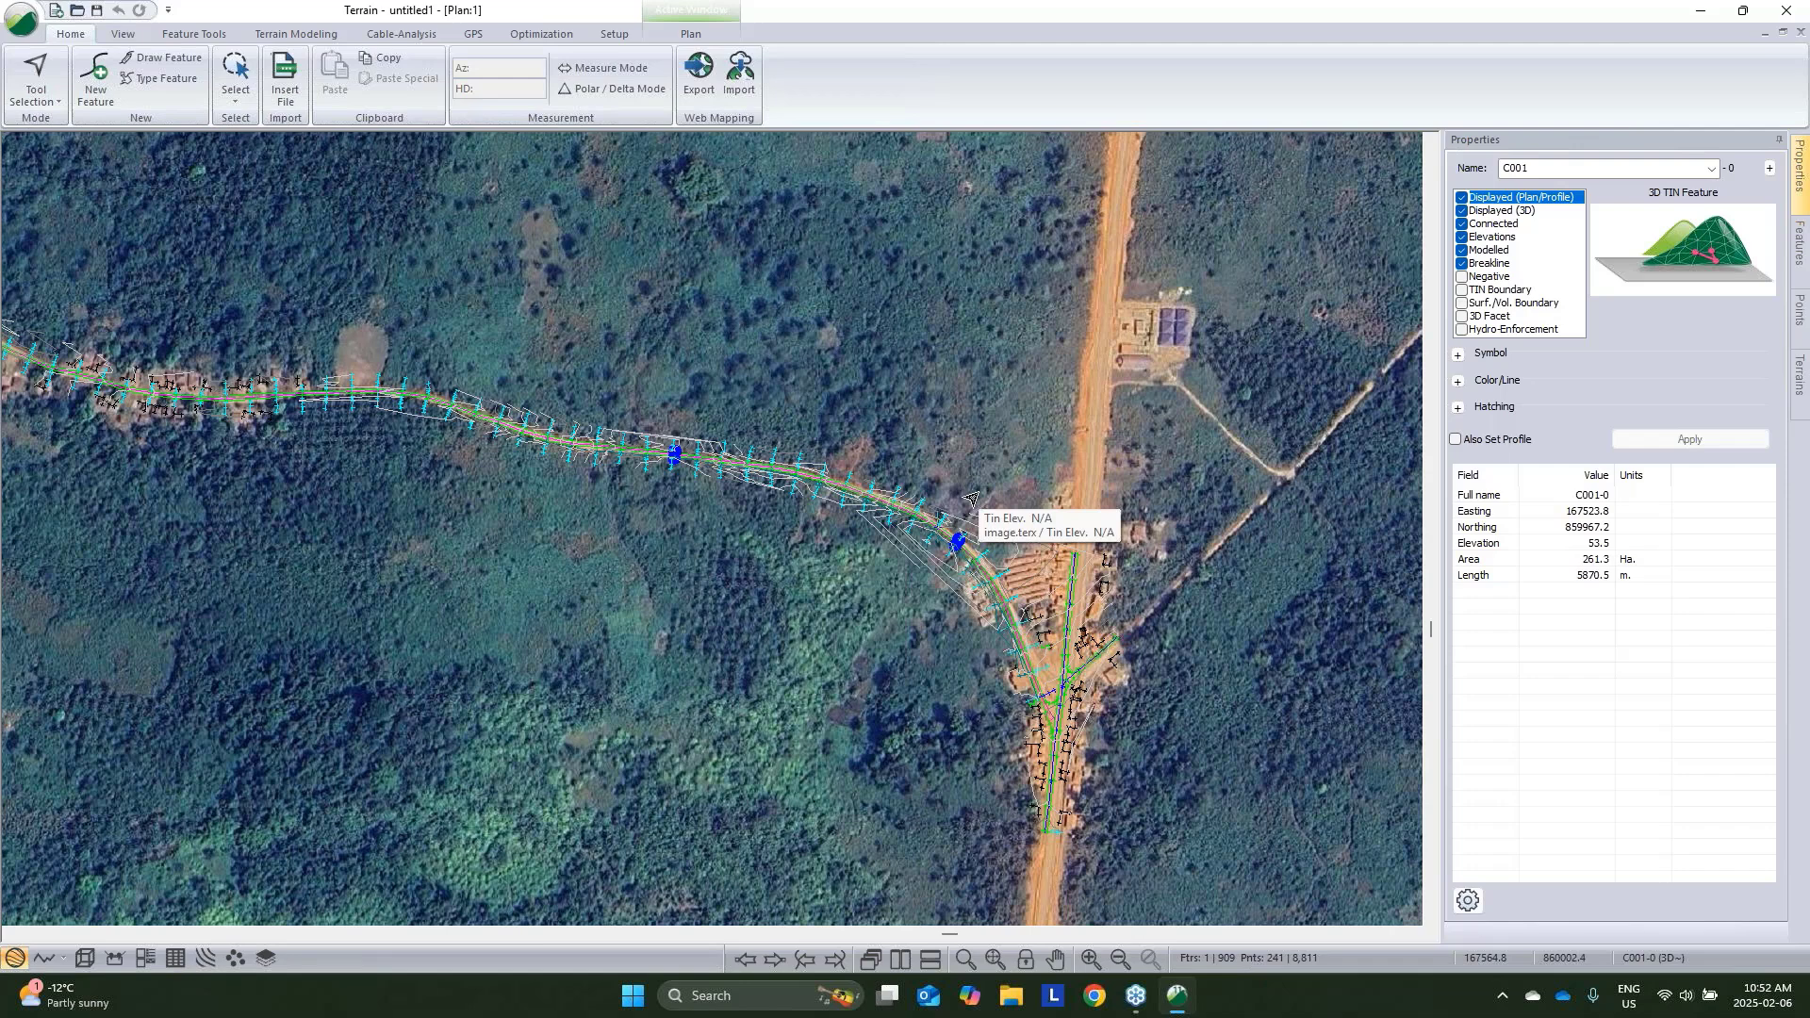
Save the terrain model as topo.terx in the TS folder
{"action": "left_click", "coordinate": [22, 28]}
{"action": "left_click", "coordinate": [81, 230]}
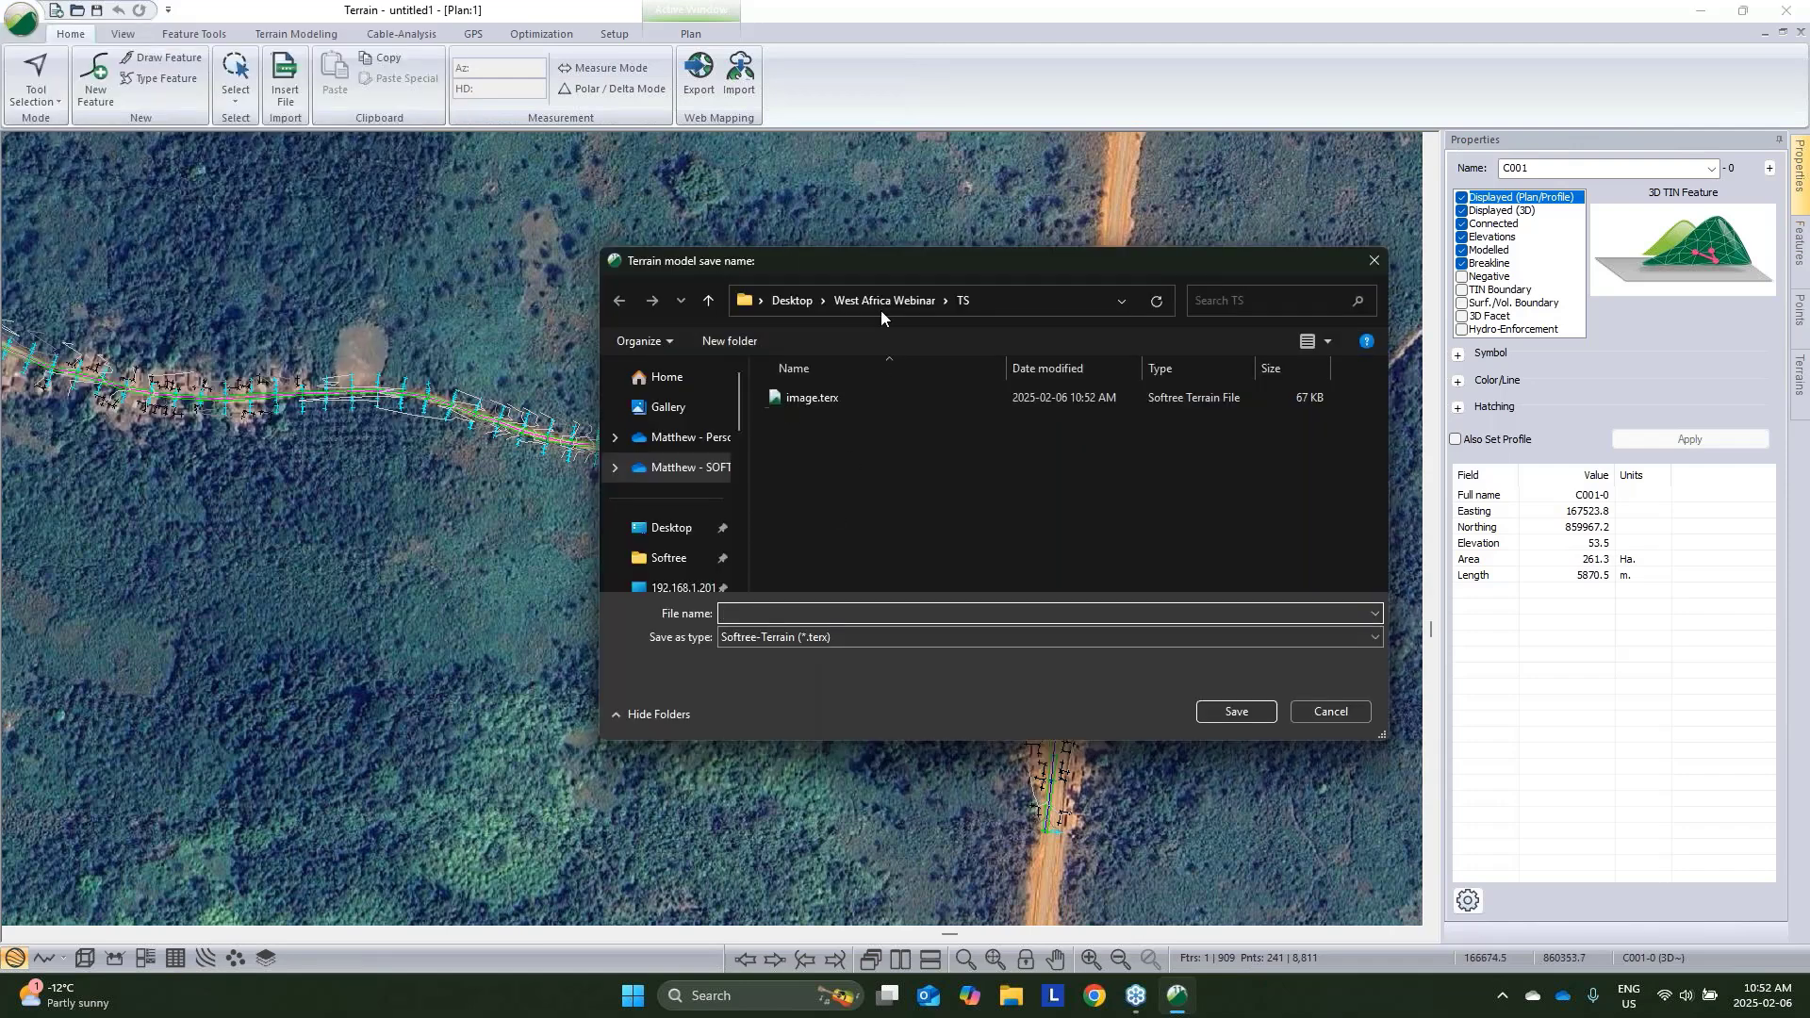
{"action": "type", "text": "topo"}
{"action": "left_click", "coordinate": [1263, 712]}
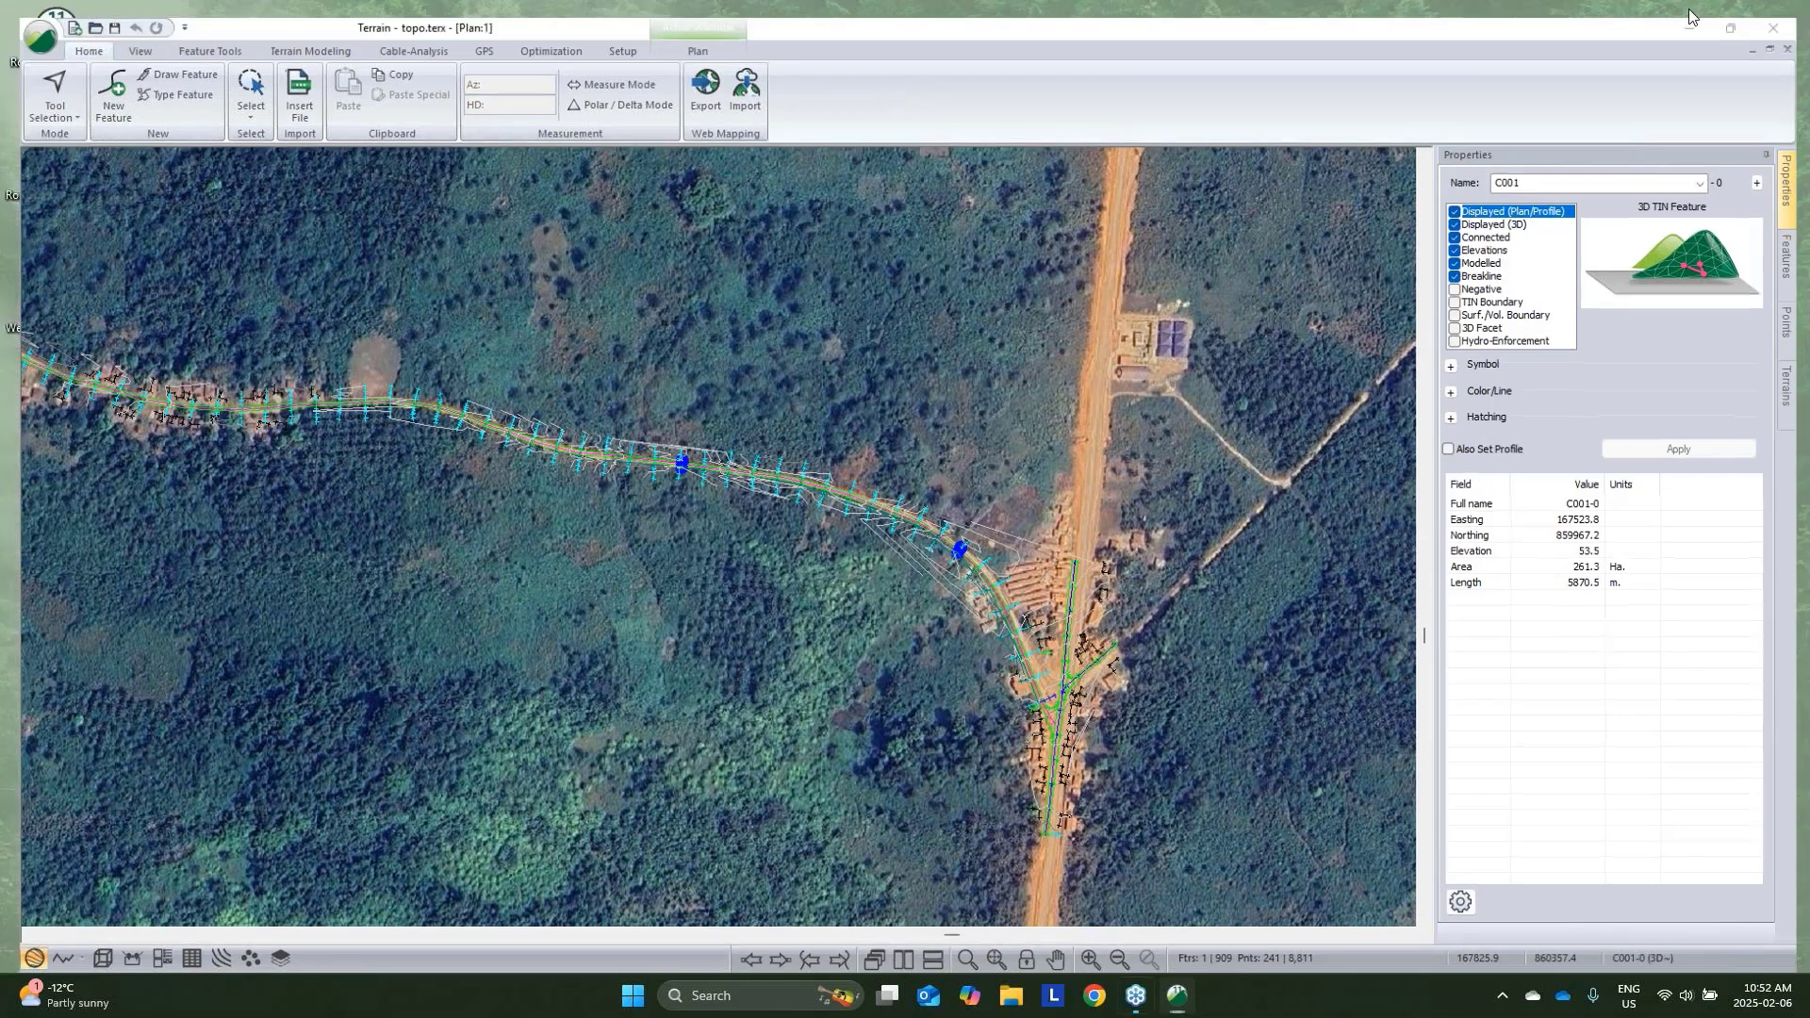
Switch to RoadEng11 Location from the desktop and start a new design file
{"action": "left_click", "coordinate": [1702, 16]}
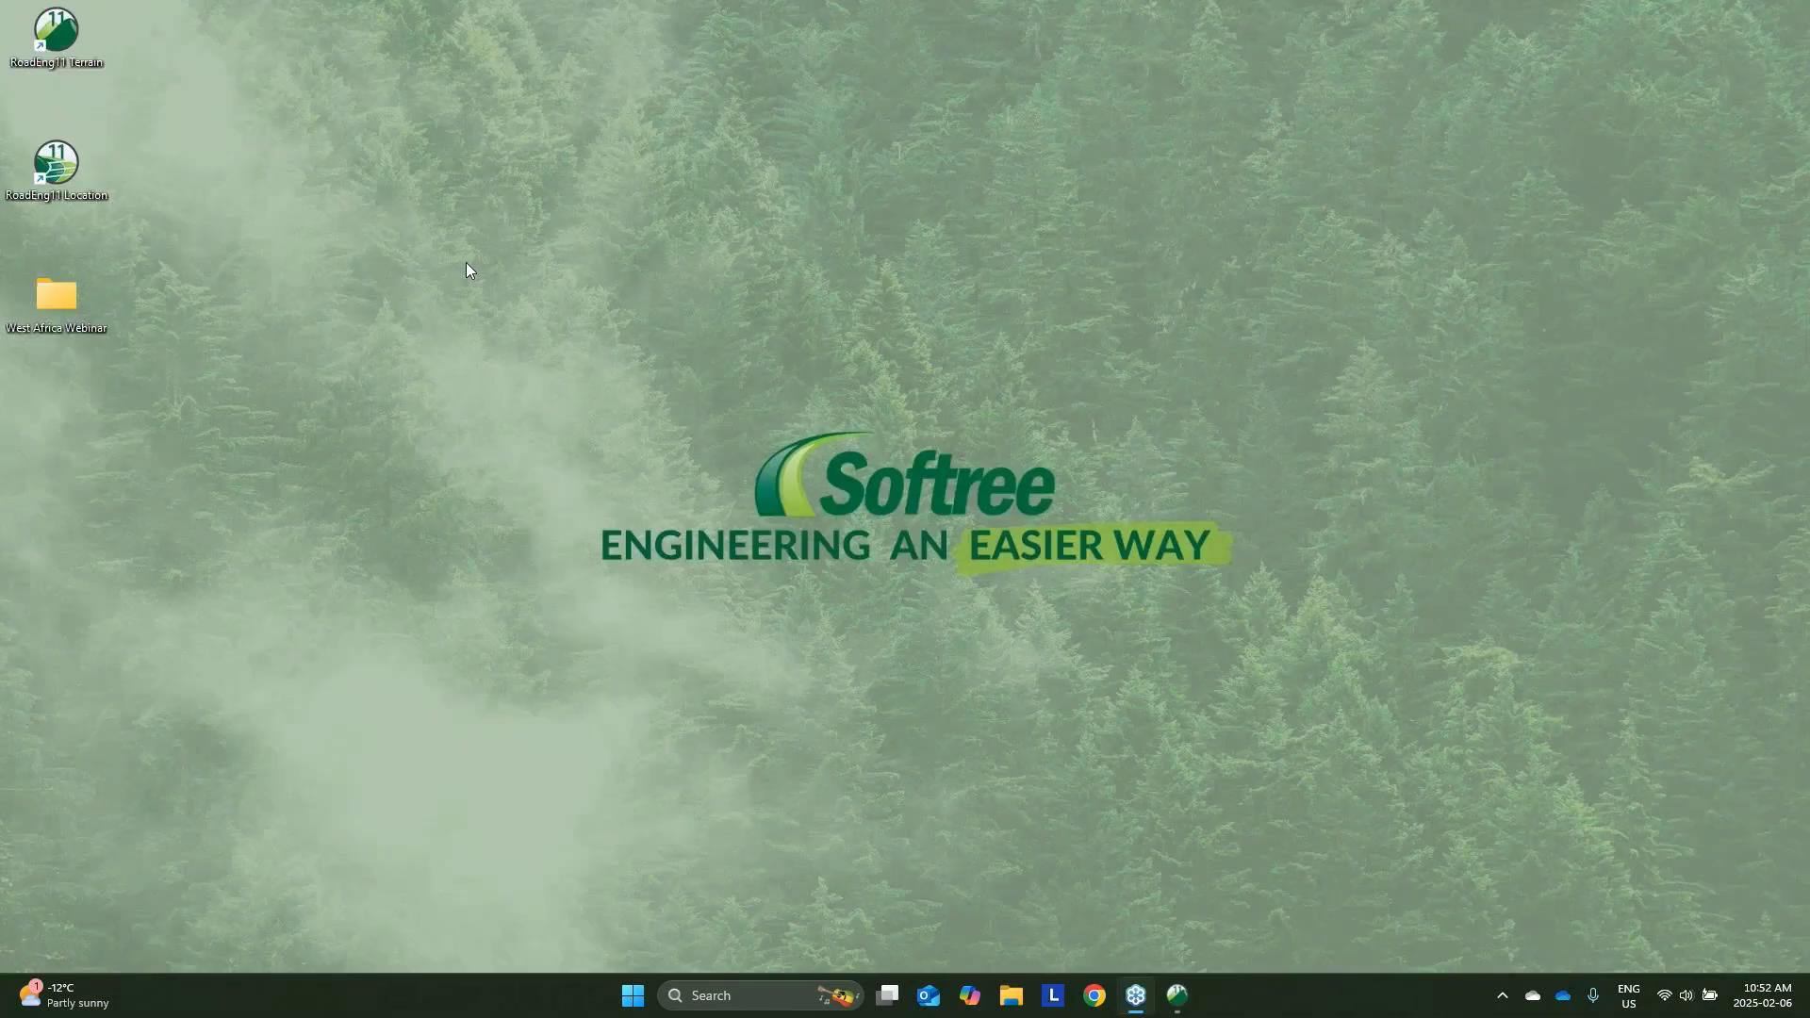
{"action": "double_click", "coordinate": [57, 164]}
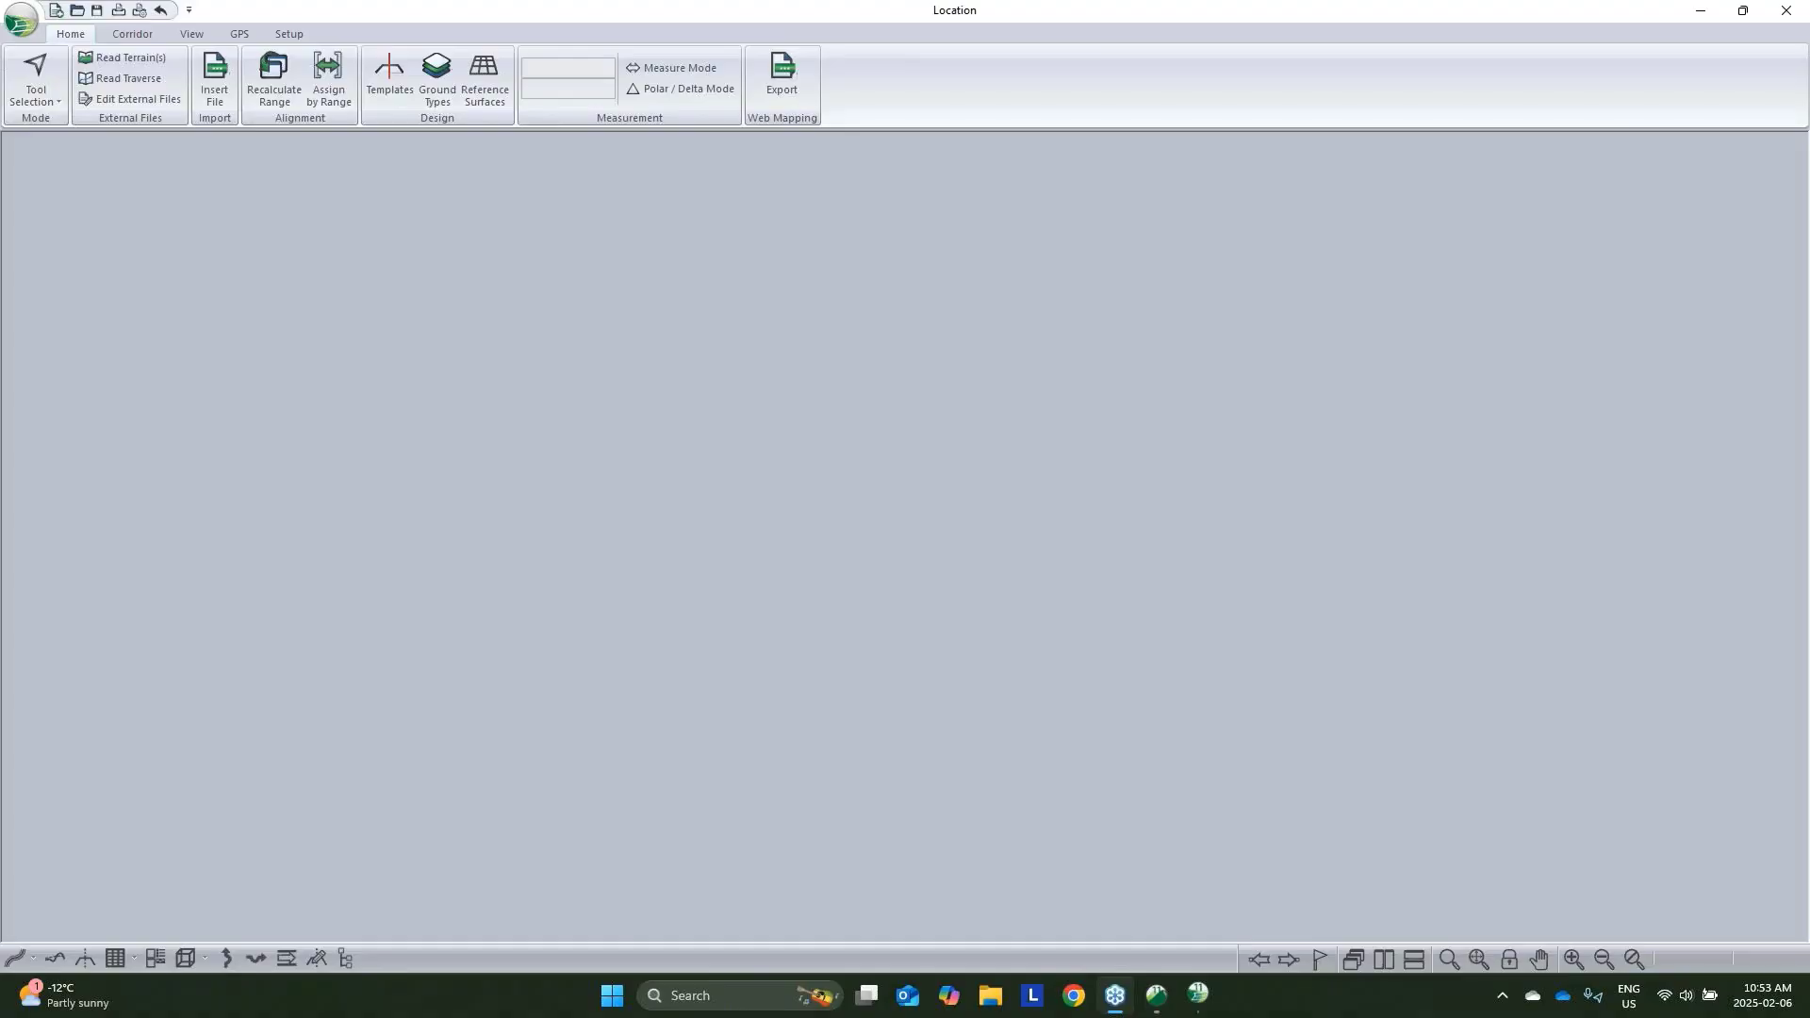
{"action": "left_click", "coordinate": [26, 18]}
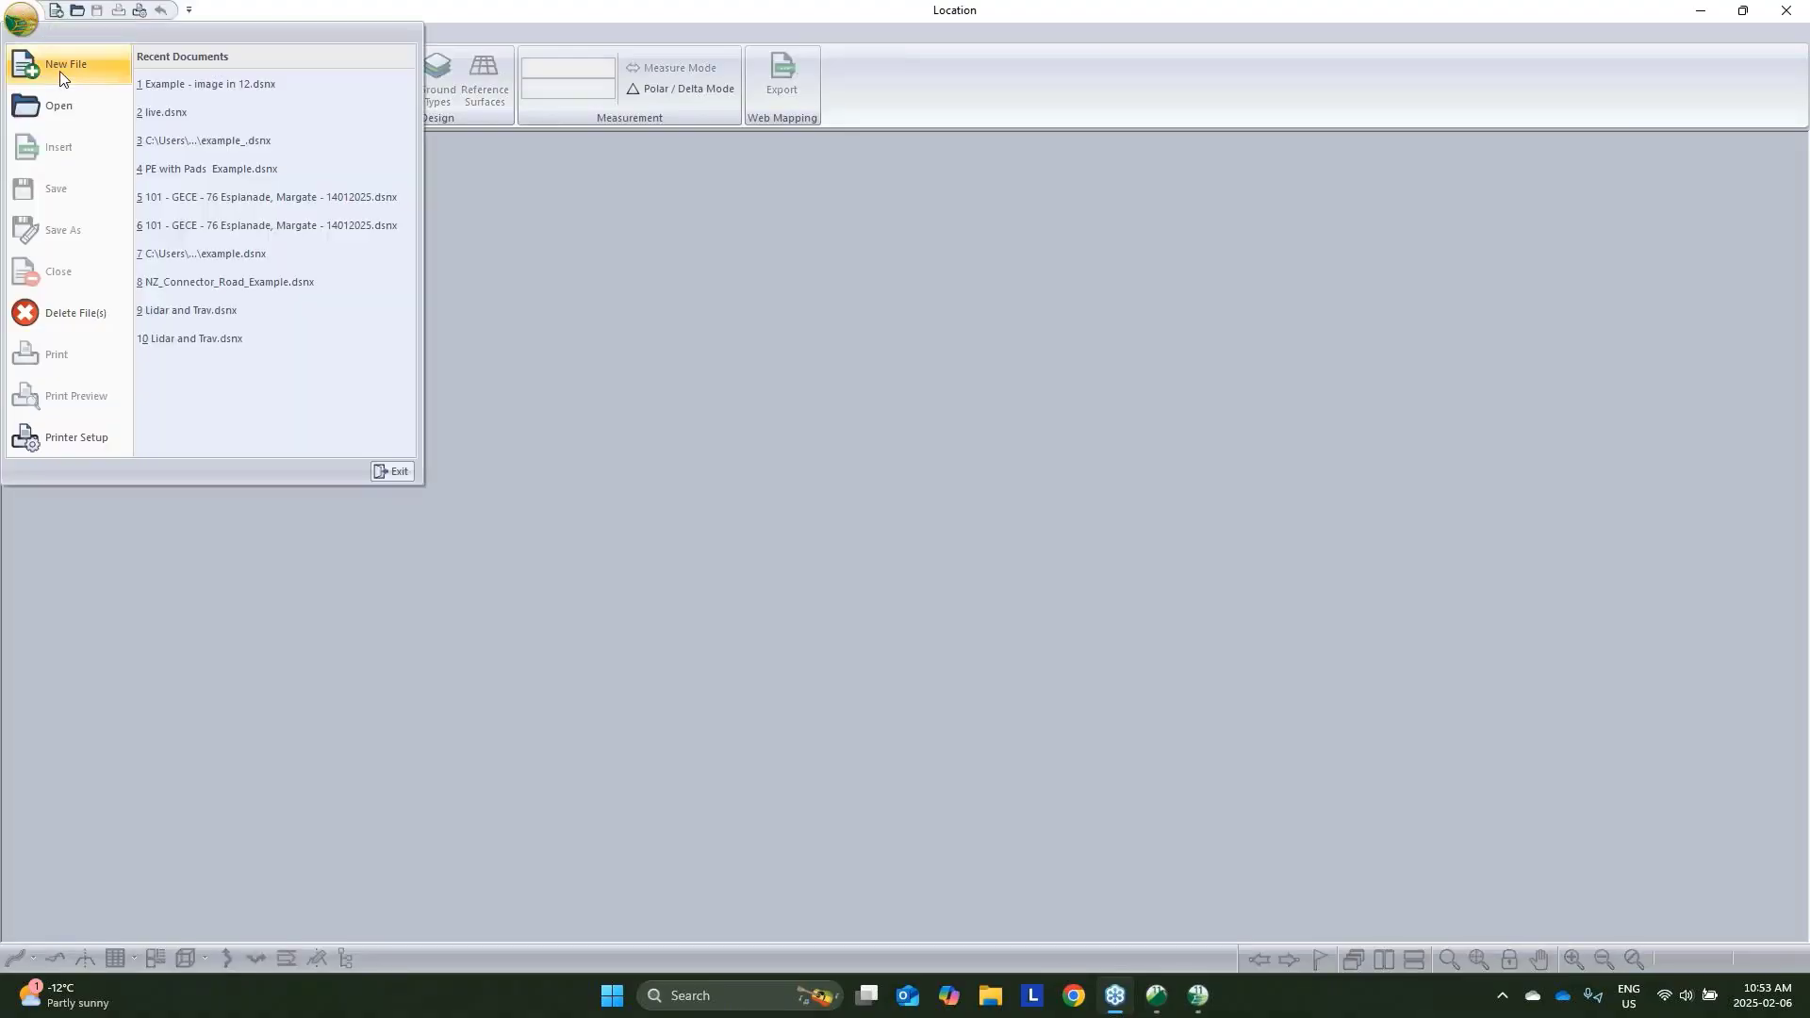
{"action": "left_click", "coordinate": [60, 77]}
Base the new design on topo.terx from West Africa Webinar's TS folder, with terrain feature C001-0 as the initial alignment
{"action": "left_click", "coordinate": [962, 425]}
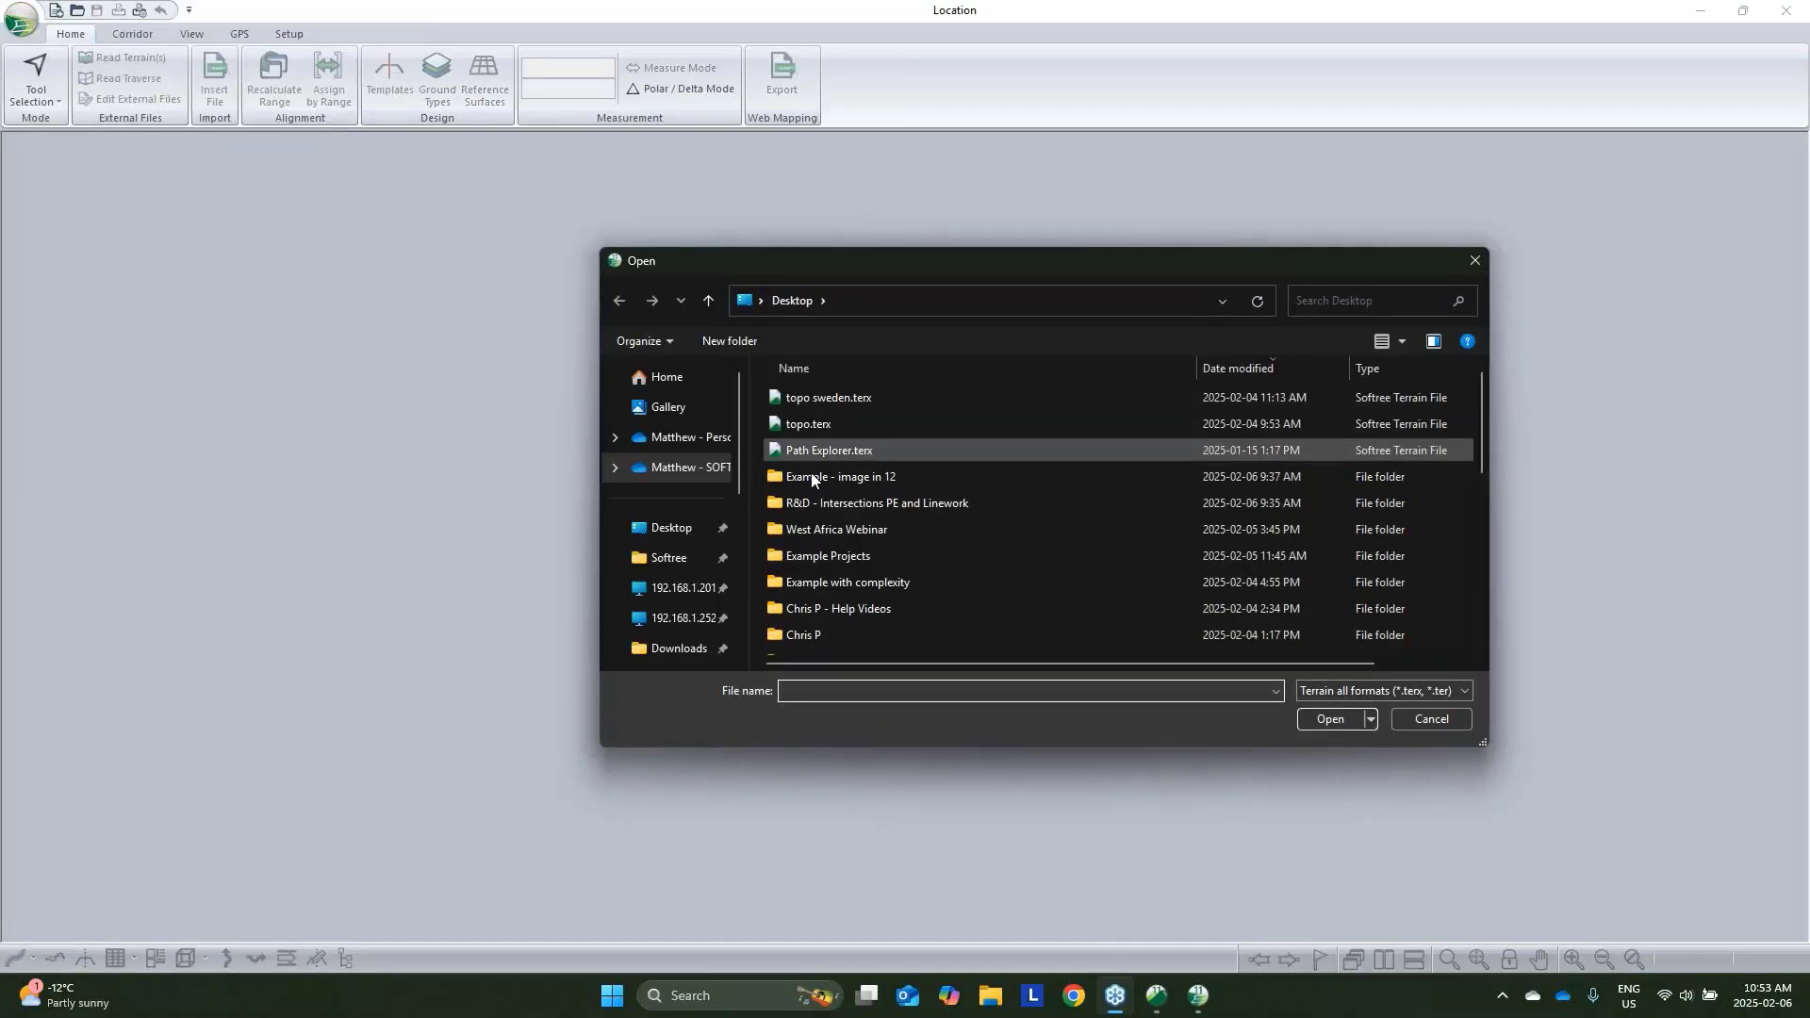
{"action": "double_click", "coordinate": [820, 530]}
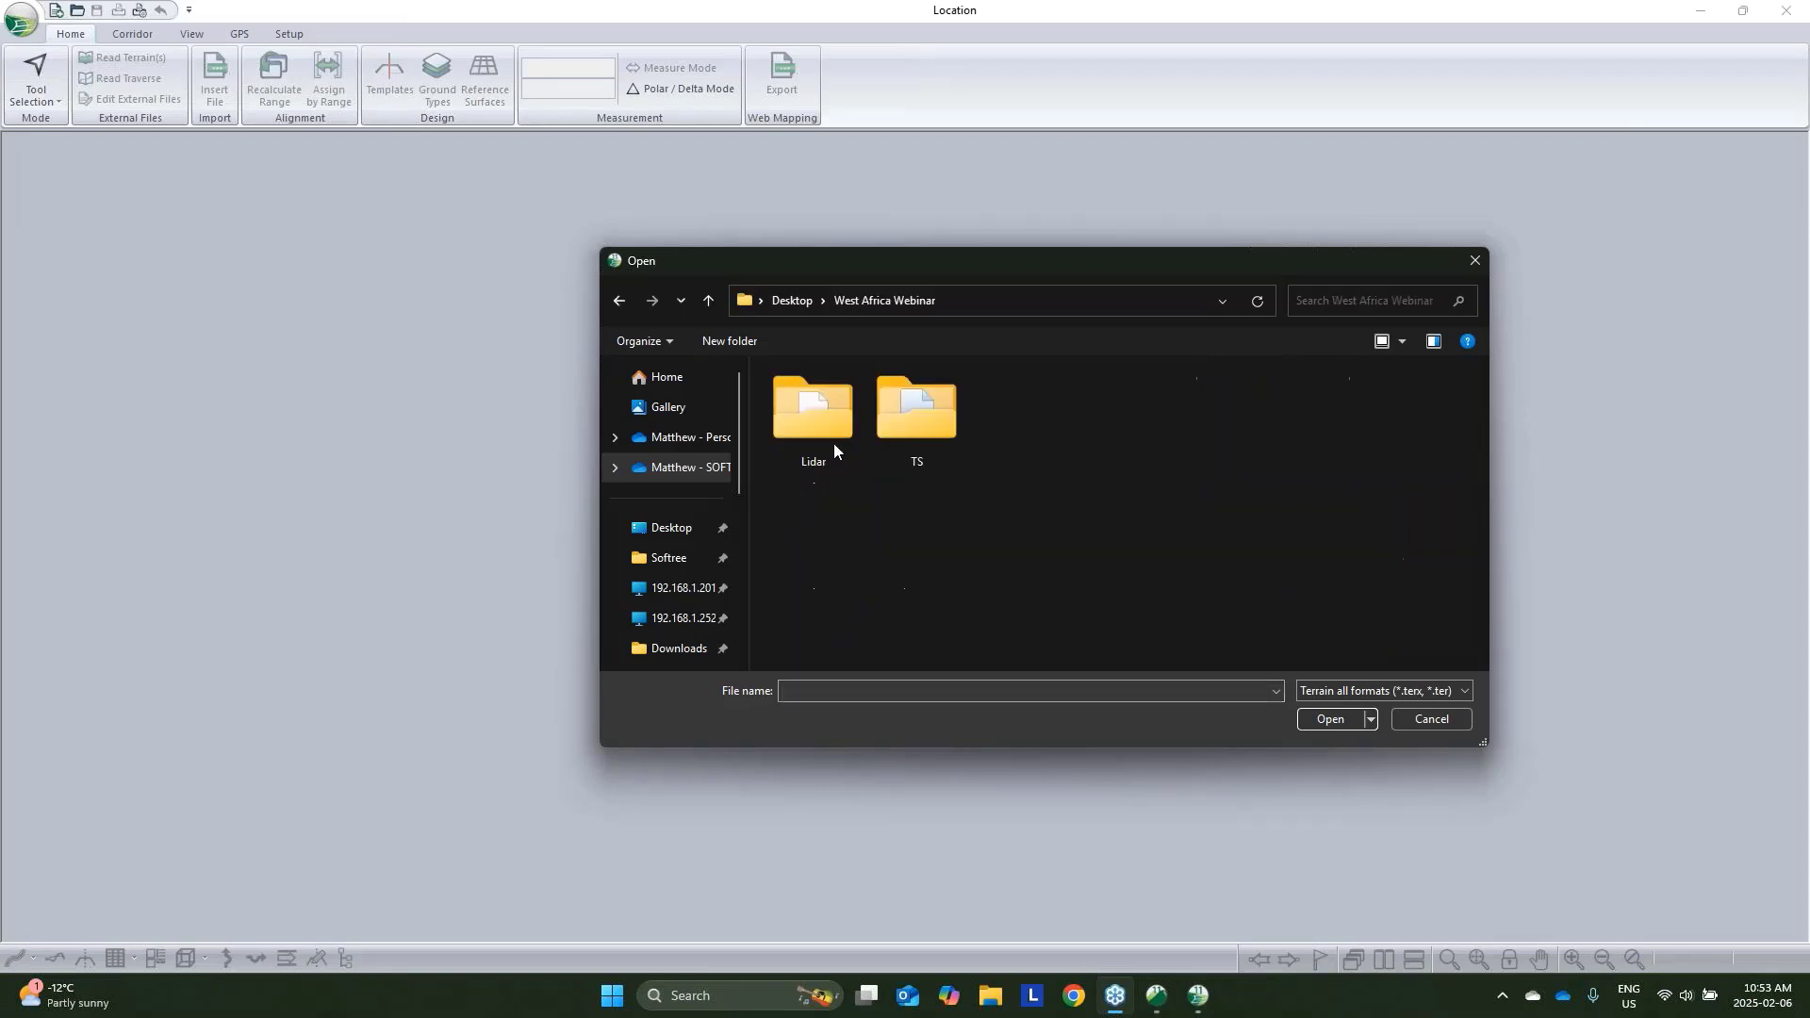
{"action": "double_click", "coordinate": [917, 430]}
{"action": "left_click", "coordinate": [840, 424]}
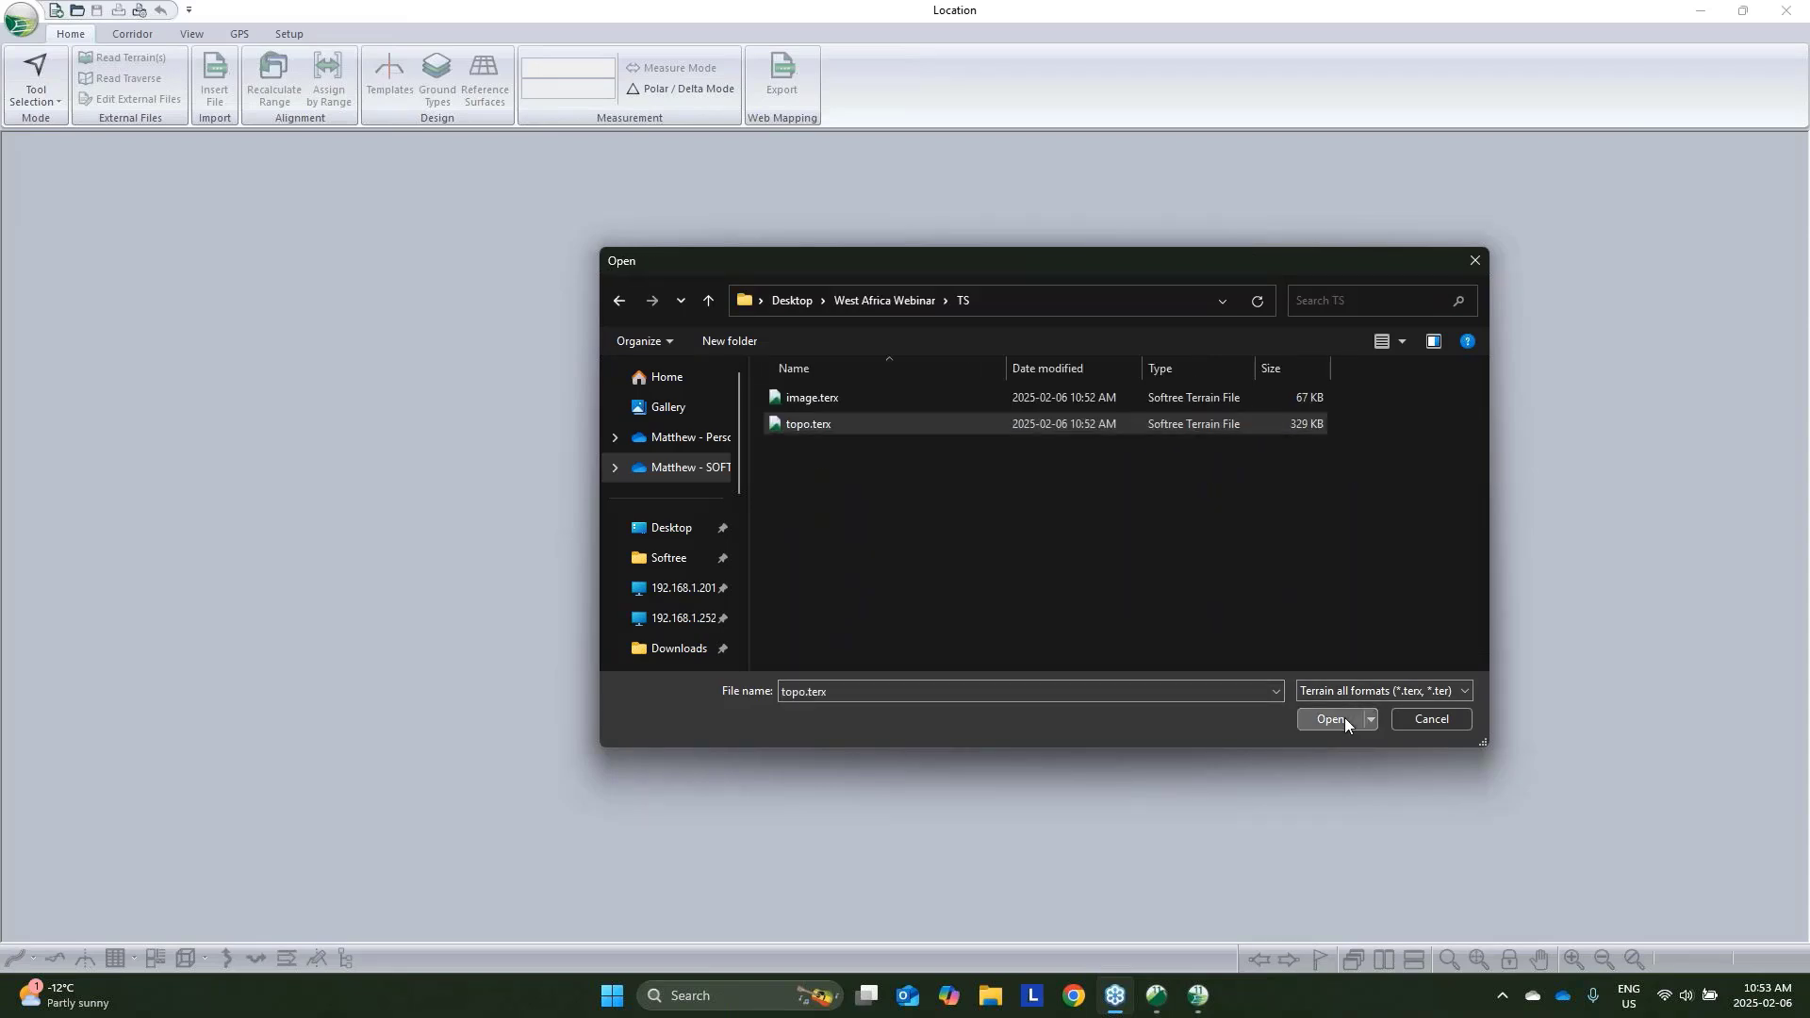
{"action": "left_click", "coordinate": [1331, 720]}
{"action": "left_click", "coordinate": [1011, 610]}
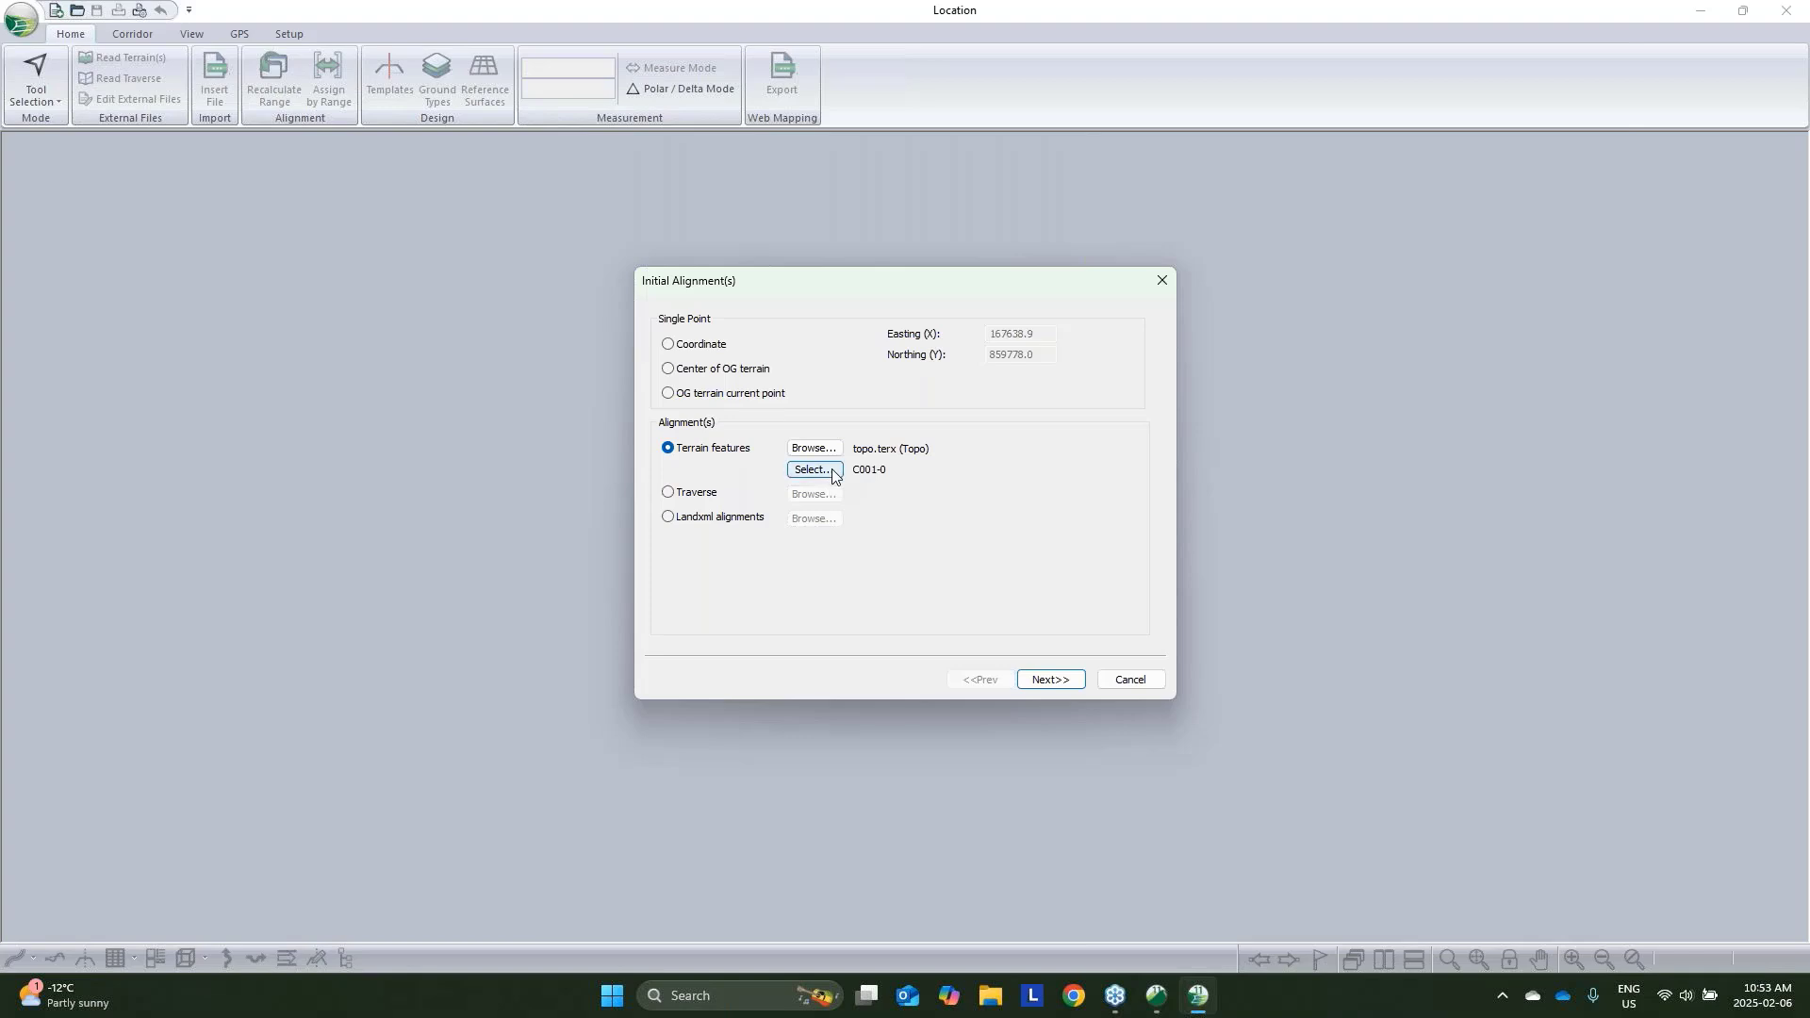
{"action": "left_click", "coordinate": [1047, 683]}
{"action": "left_click", "coordinate": [1062, 680]}
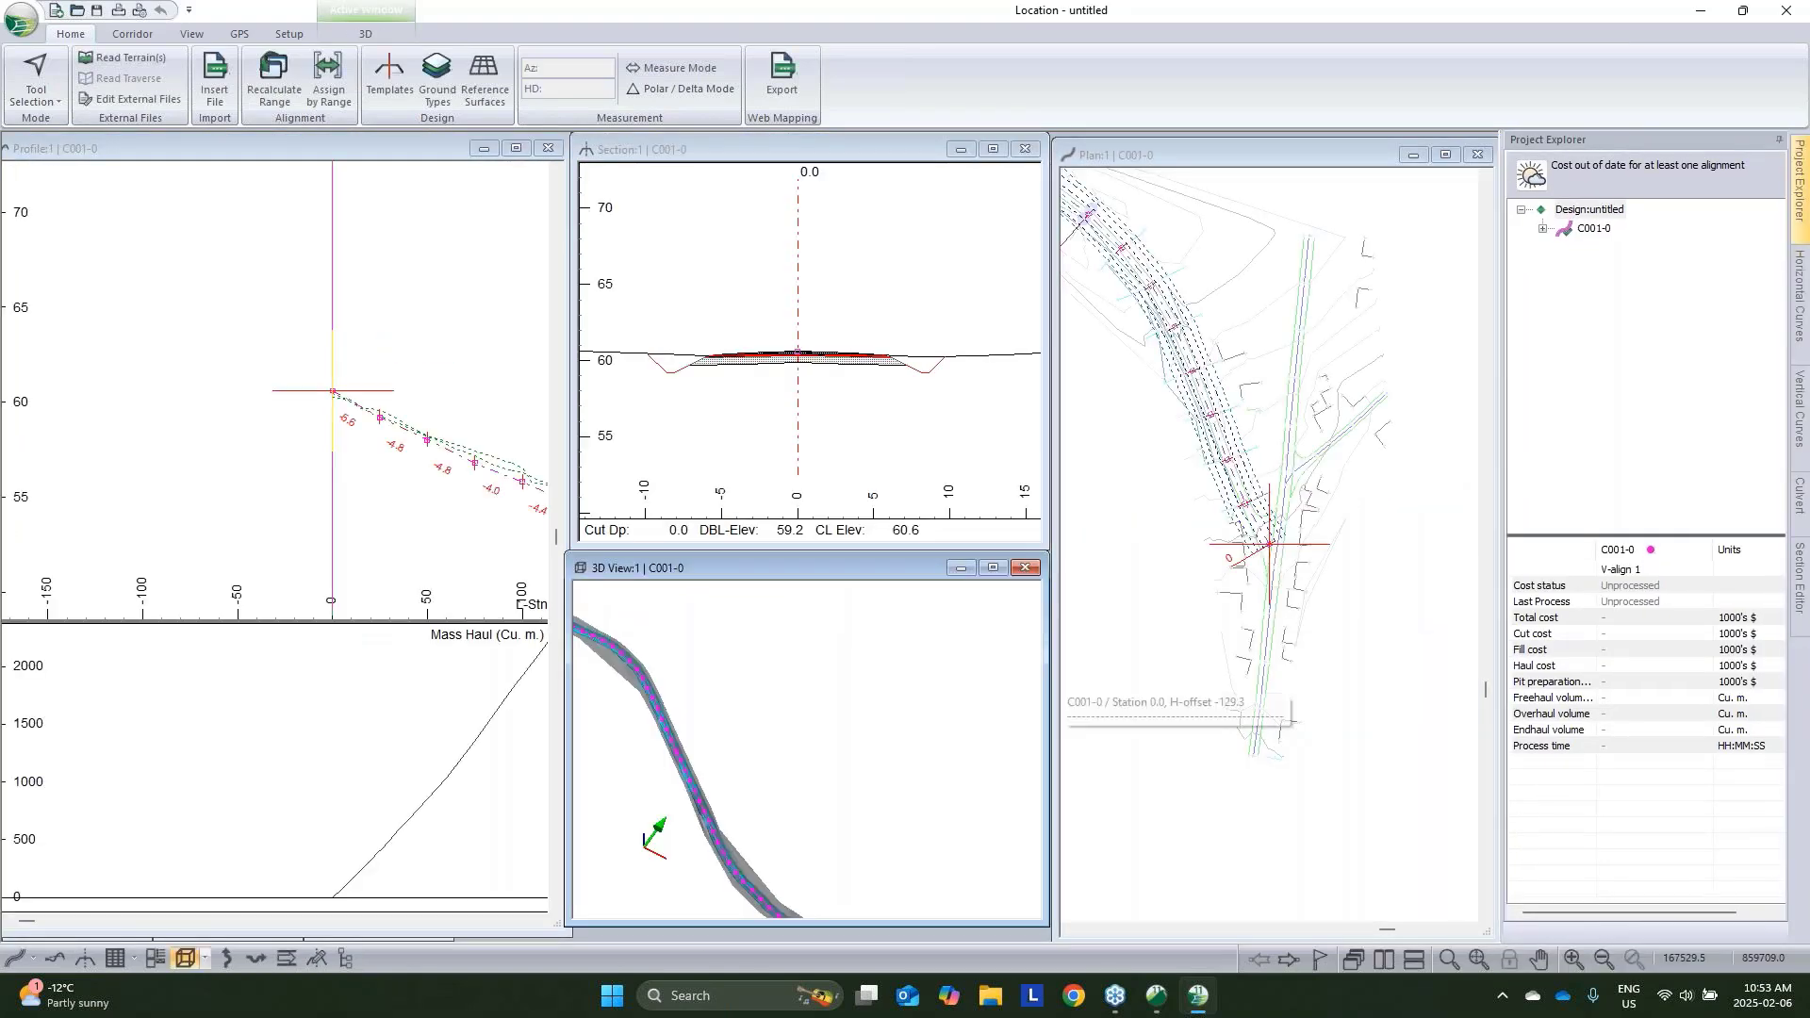
Add image.terx from the TS folder to the plan view's background display files
{"action": "scroll", "coordinate": [1263, 611], "scroll_direction": "down", "scroll_amount": 3}
{"action": "middle_click_drag", "start_coordinate": [1284, 633], "coordinate": [1386, 695]}
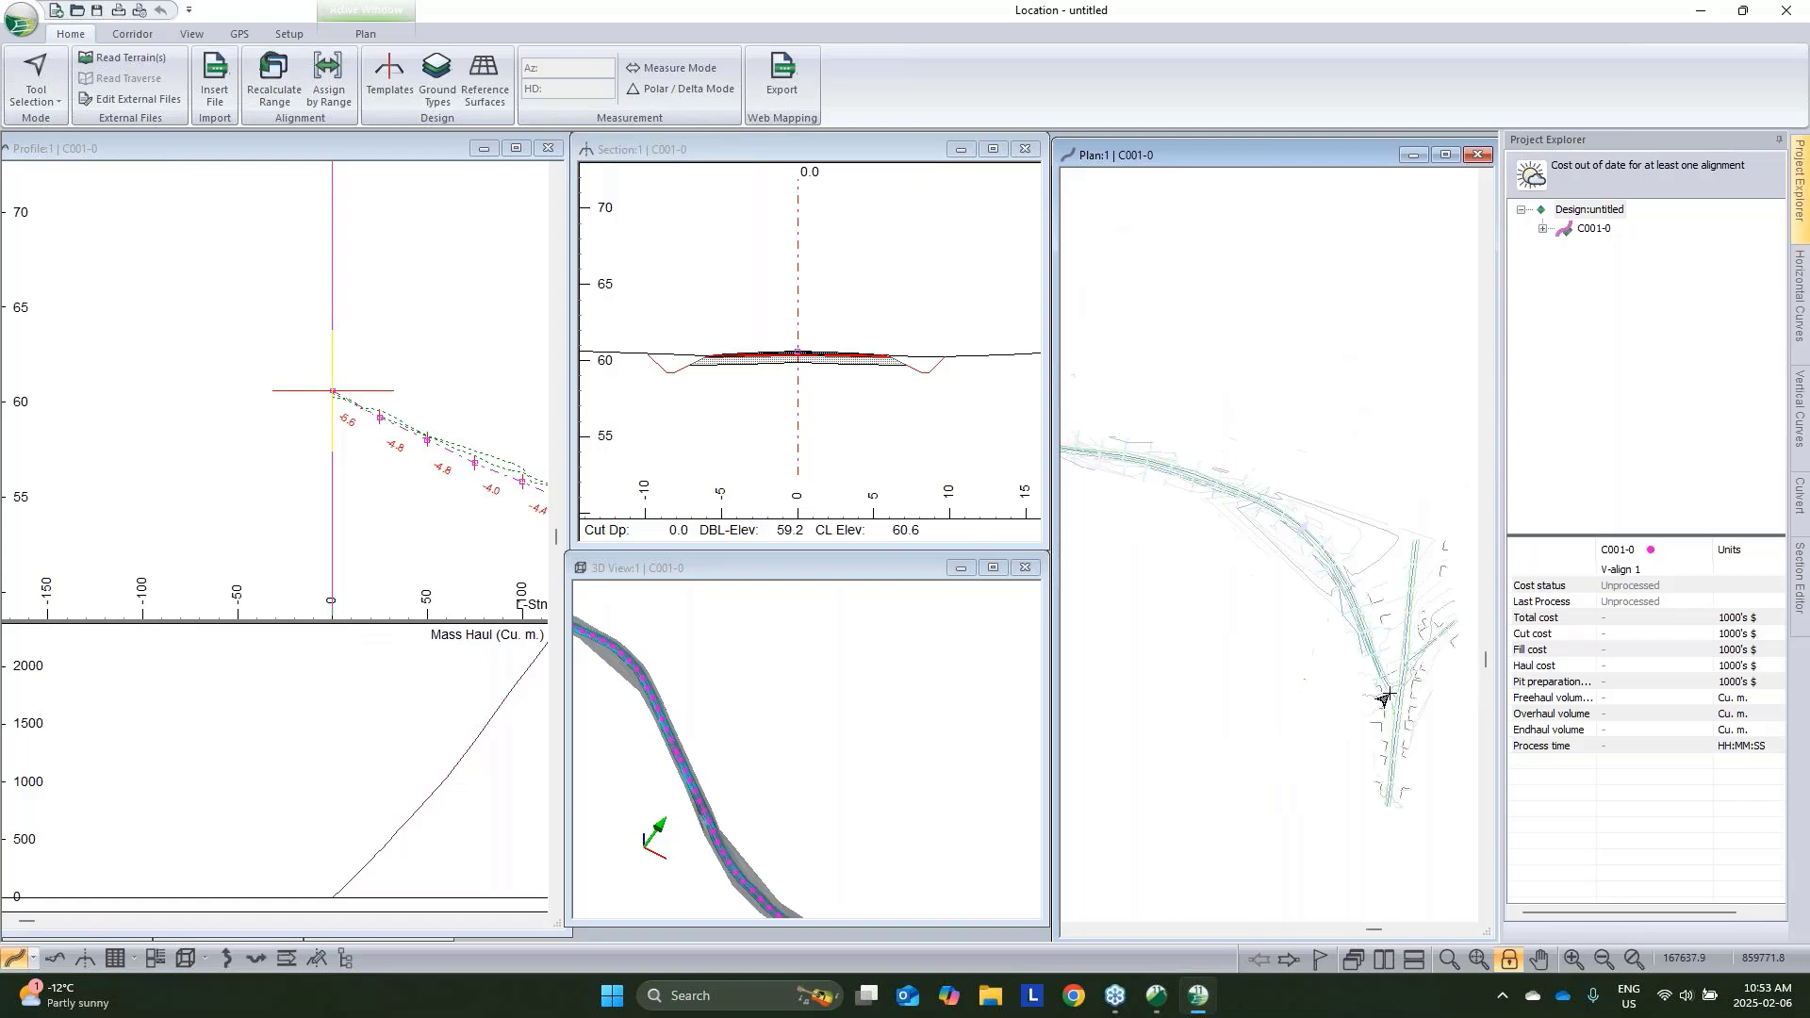
{"action": "scroll", "coordinate": [665, 702], "scroll_direction": "up", "scroll_amount": 2}
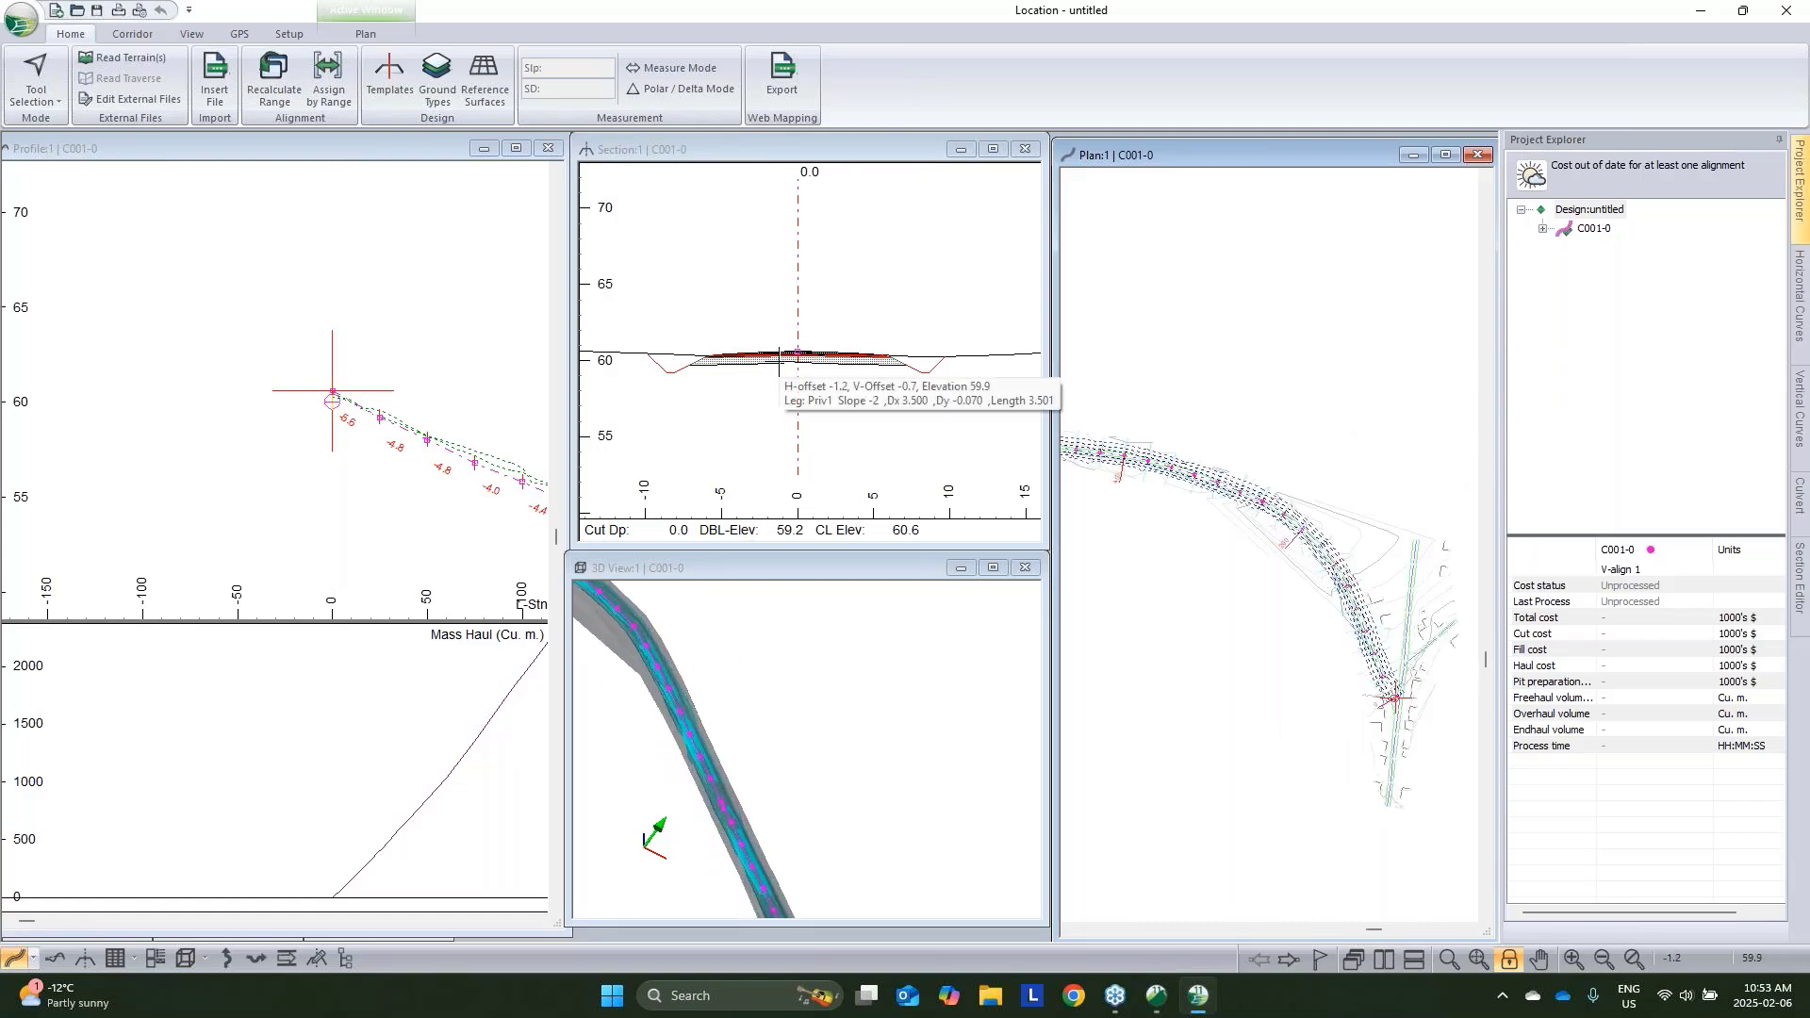
{"action": "right_click", "coordinate": [1267, 562]}
{"action": "left_click", "coordinate": [1298, 569]}
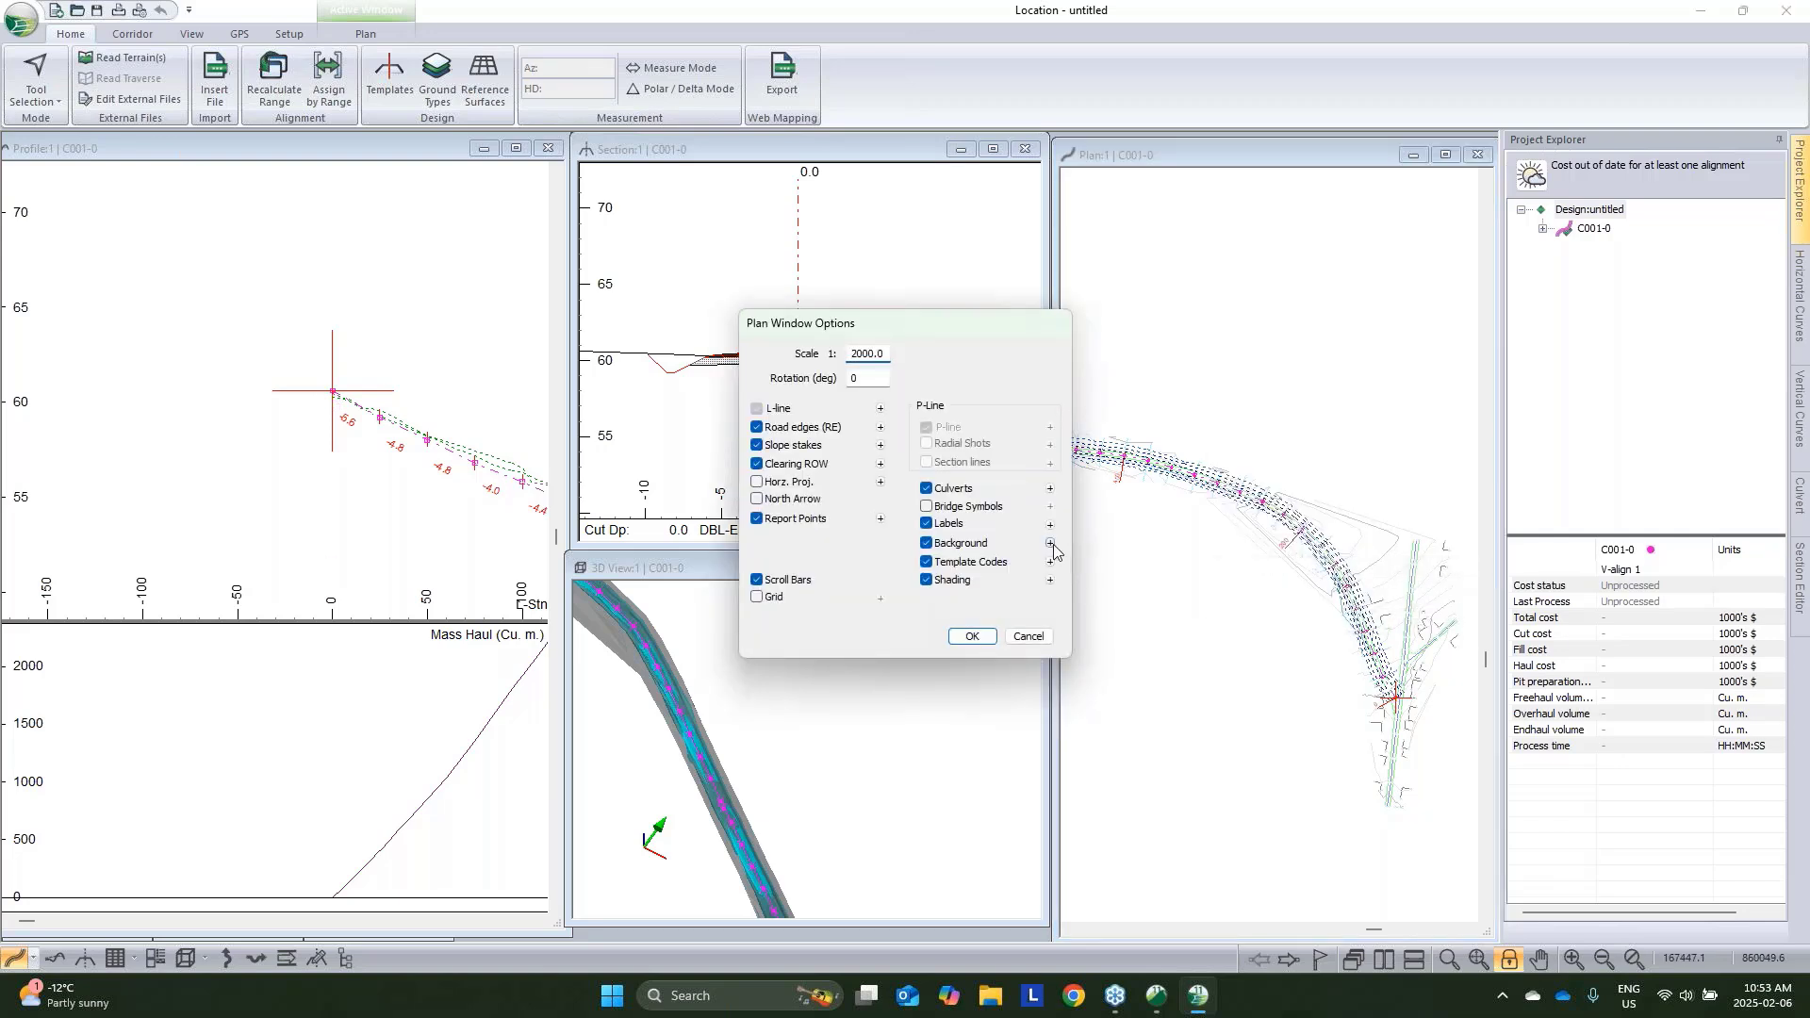
{"action": "left_click", "coordinate": [1055, 547]}
{"action": "left_click", "coordinate": [1084, 406]}
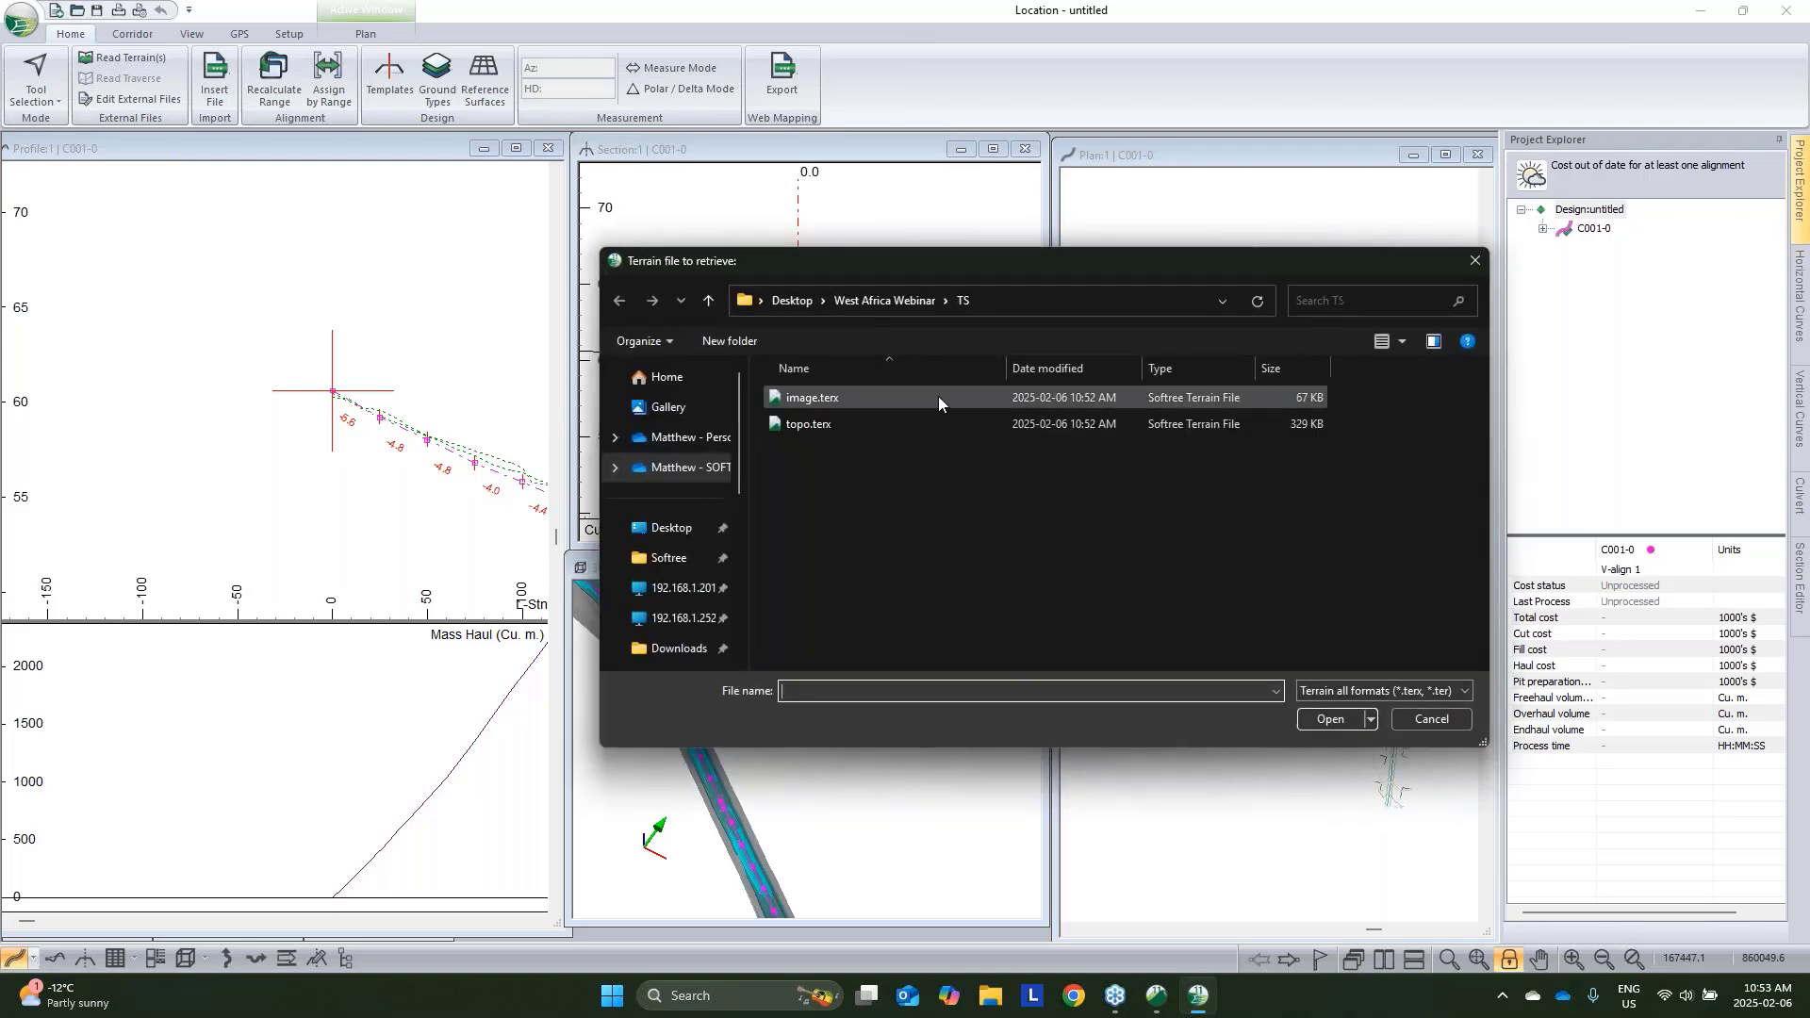
{"action": "left_click", "coordinate": [937, 396]}
{"action": "left_click", "coordinate": [1327, 716]}
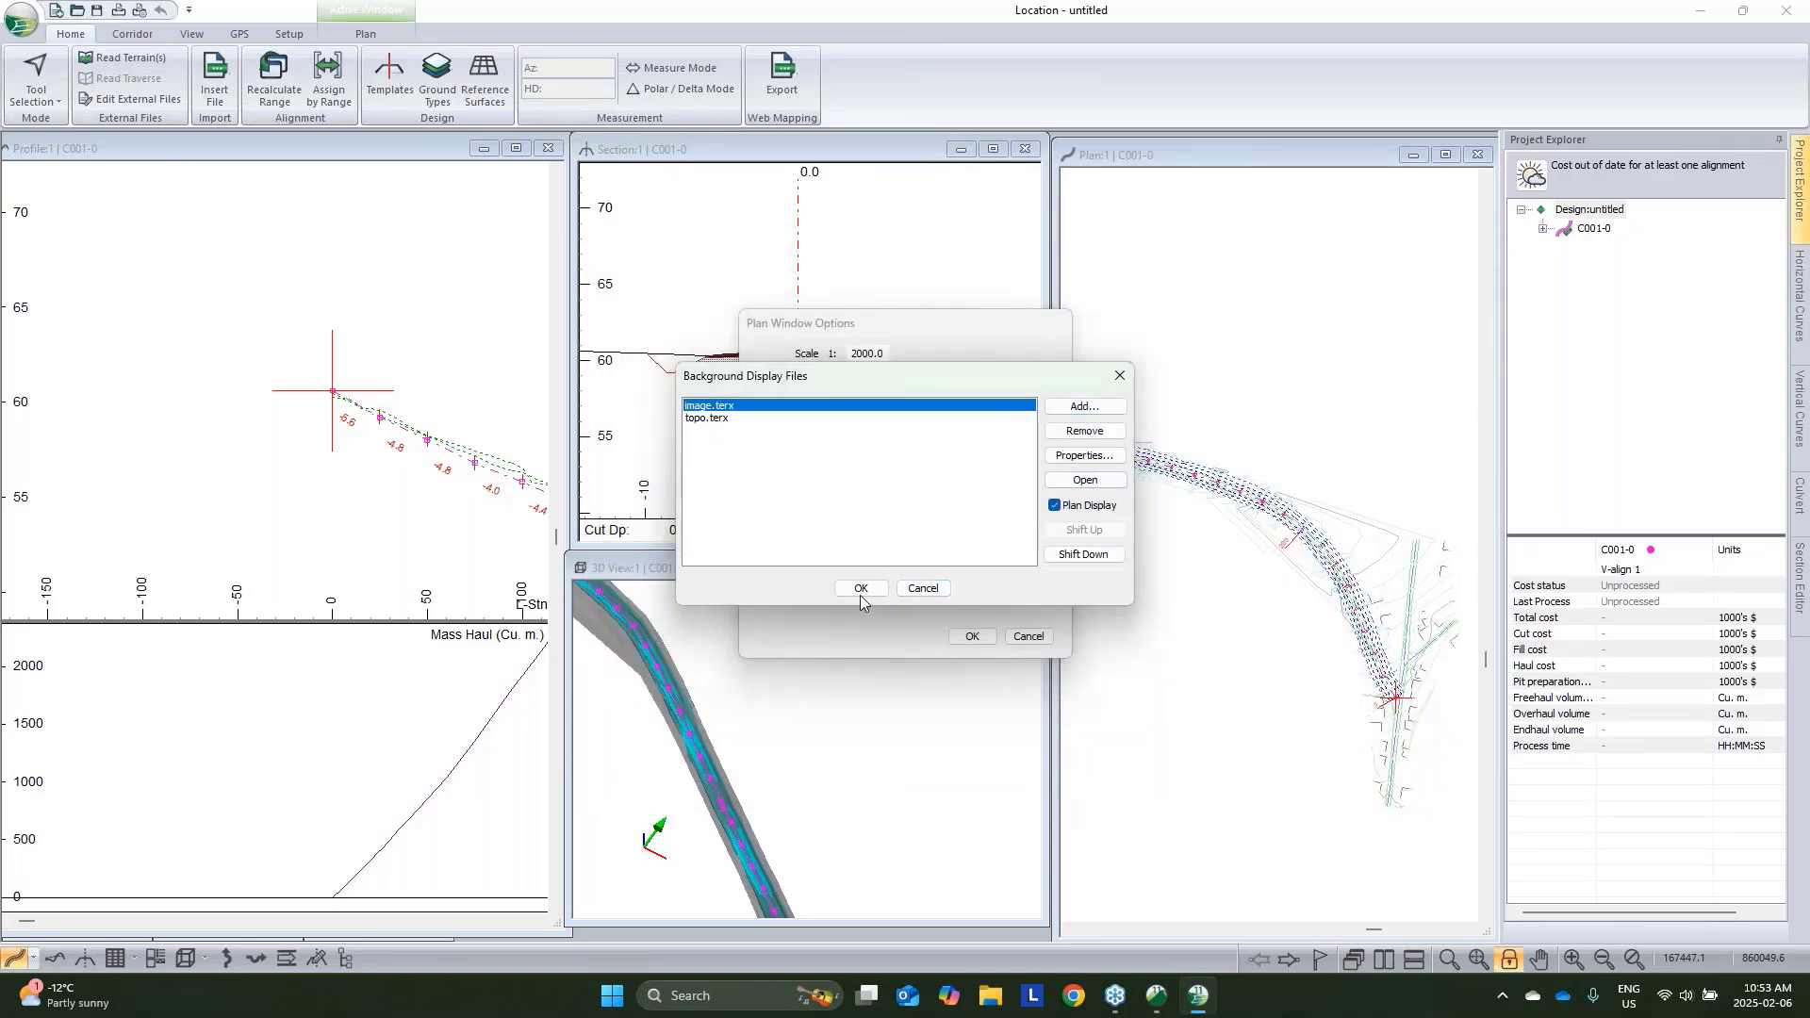
{"action": "left_click", "coordinate": [861, 589]}
{"action": "left_click", "coordinate": [969, 635]}
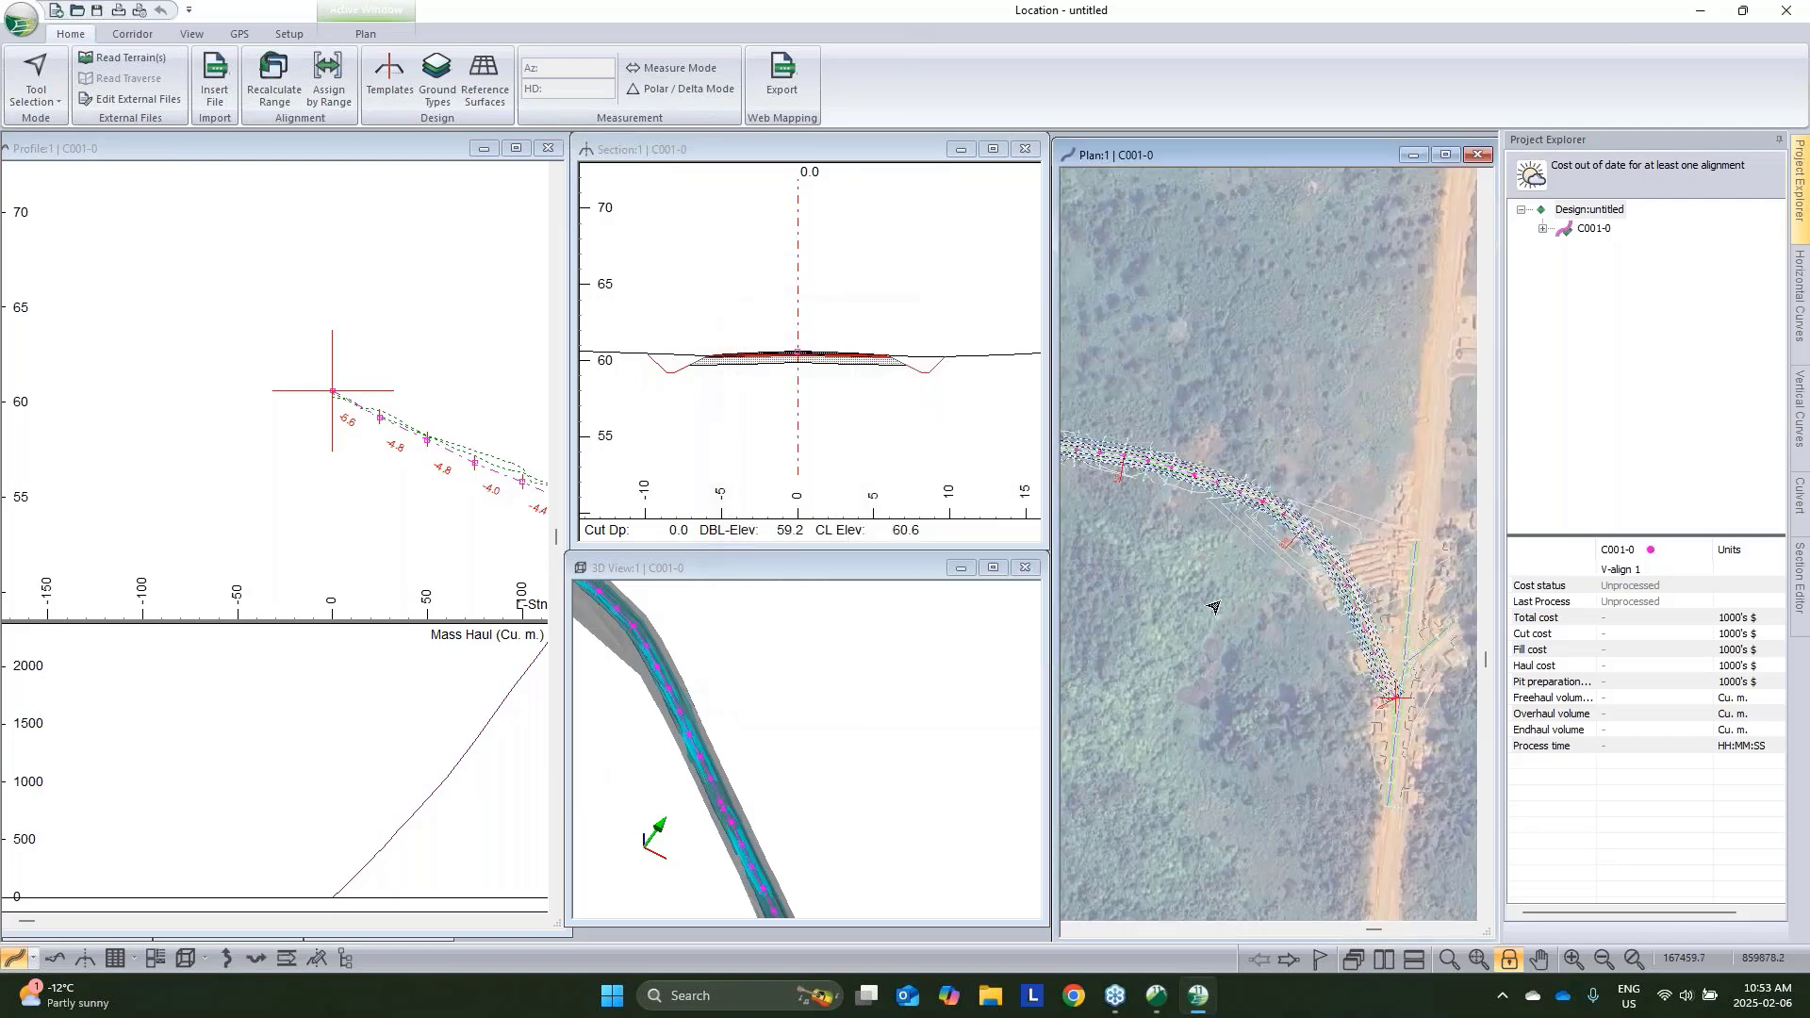
Examine the C001-0 alignment in profile and along its length over the satellite imagery in plan
{"action": "left_click", "coordinate": [340, 383]}
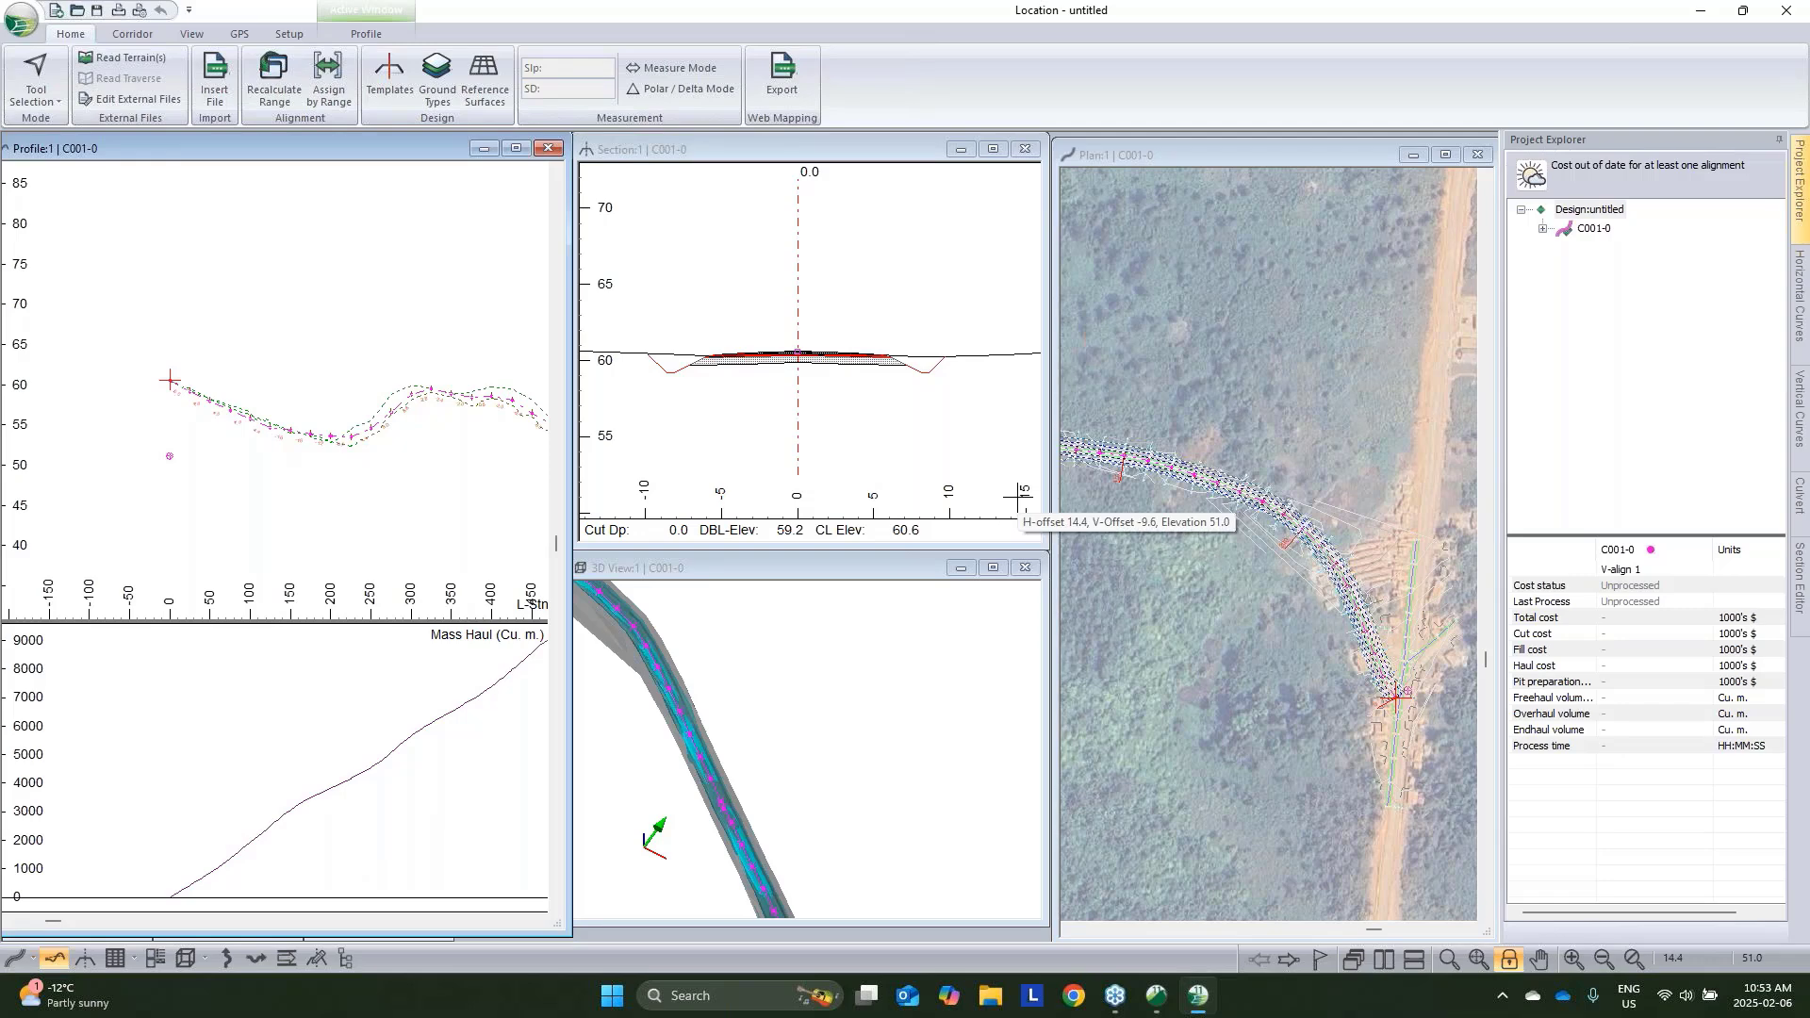
{"action": "scroll", "coordinate": [1317, 547], "scroll_direction": "up", "scroll_amount": 3}
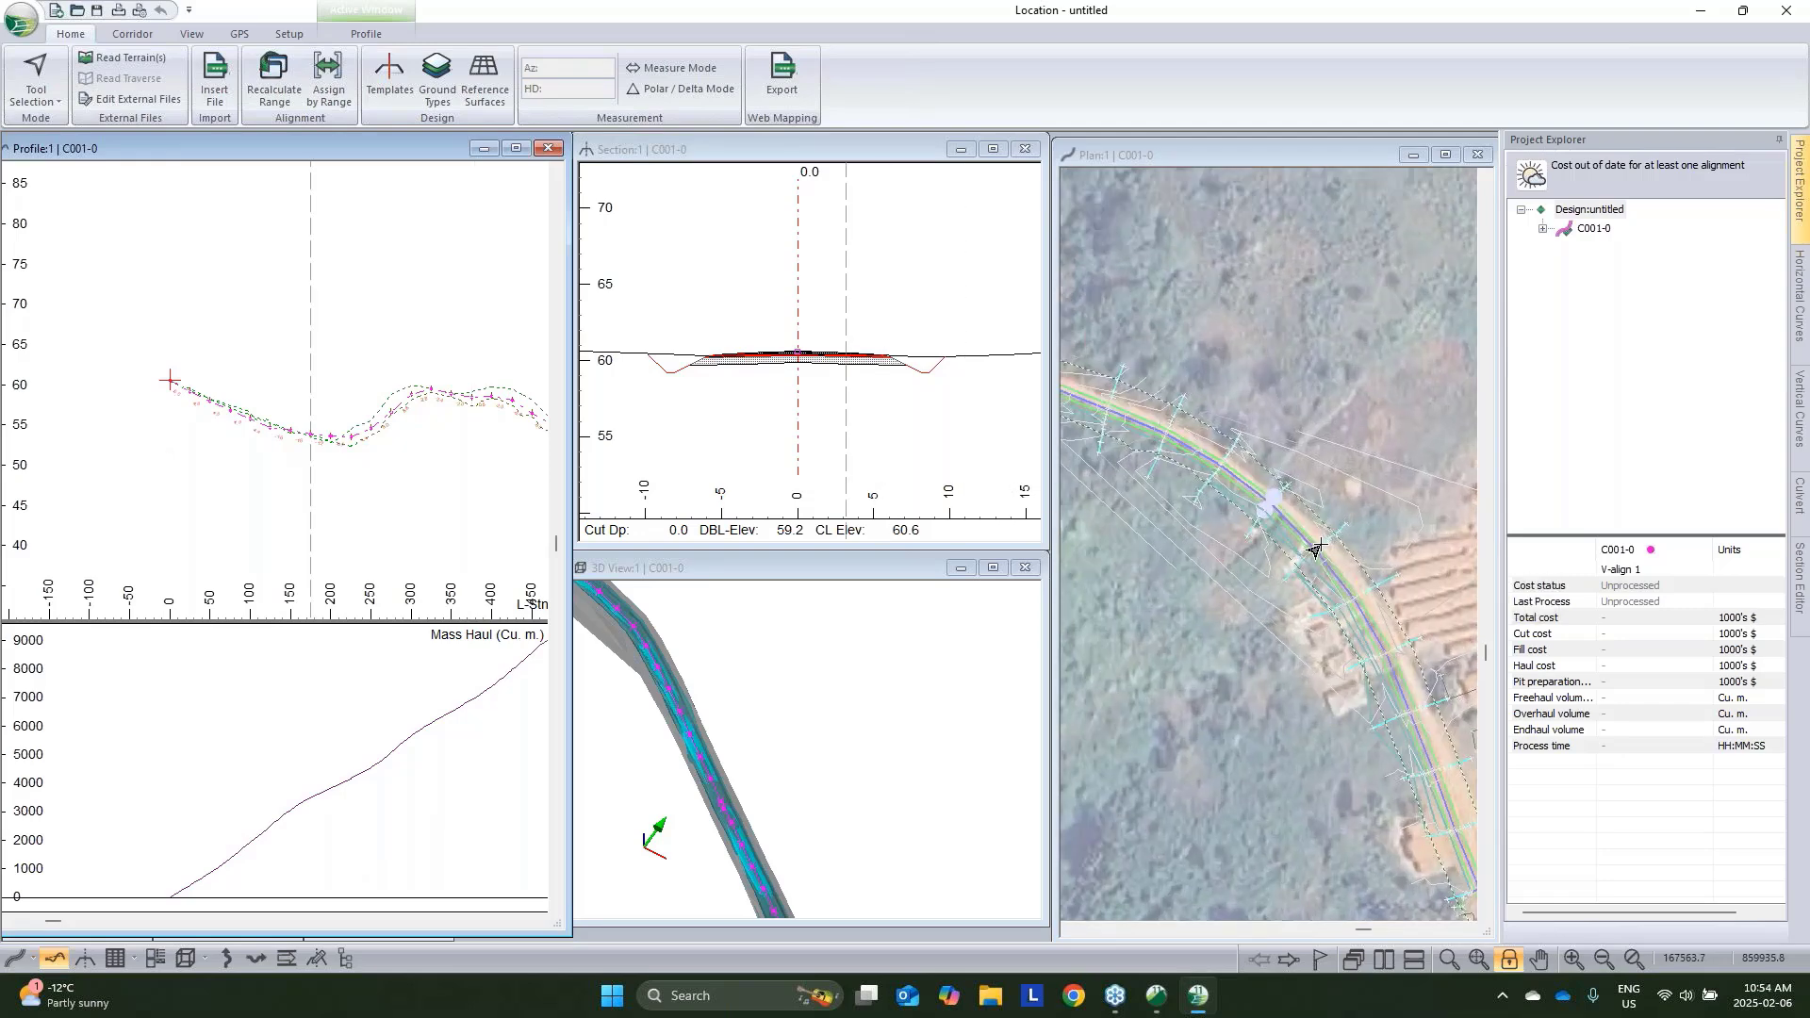
{"action": "scroll", "coordinate": [1311, 533], "scroll_direction": "down", "scroll_amount": 2}
{"action": "scroll", "coordinate": [1297, 509], "scroll_direction": "up", "scroll_amount": 2}
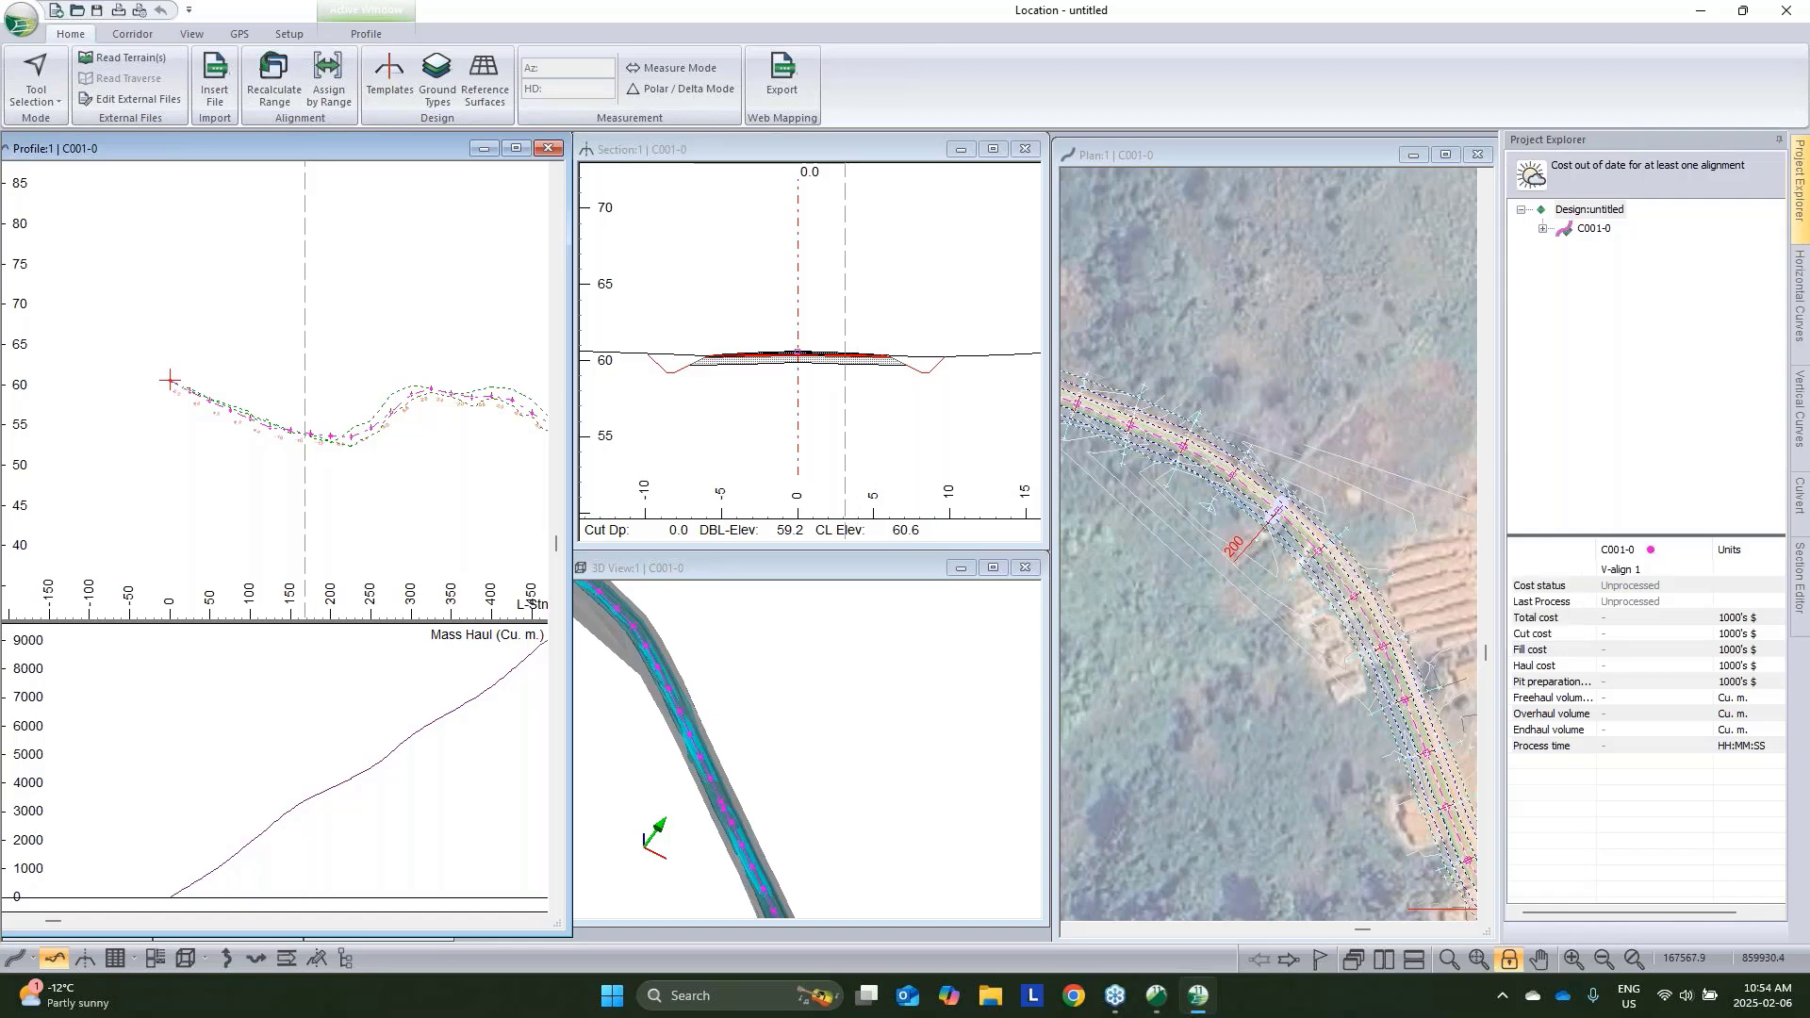
{"action": "mouse_move", "coordinate": [1324, 564]}
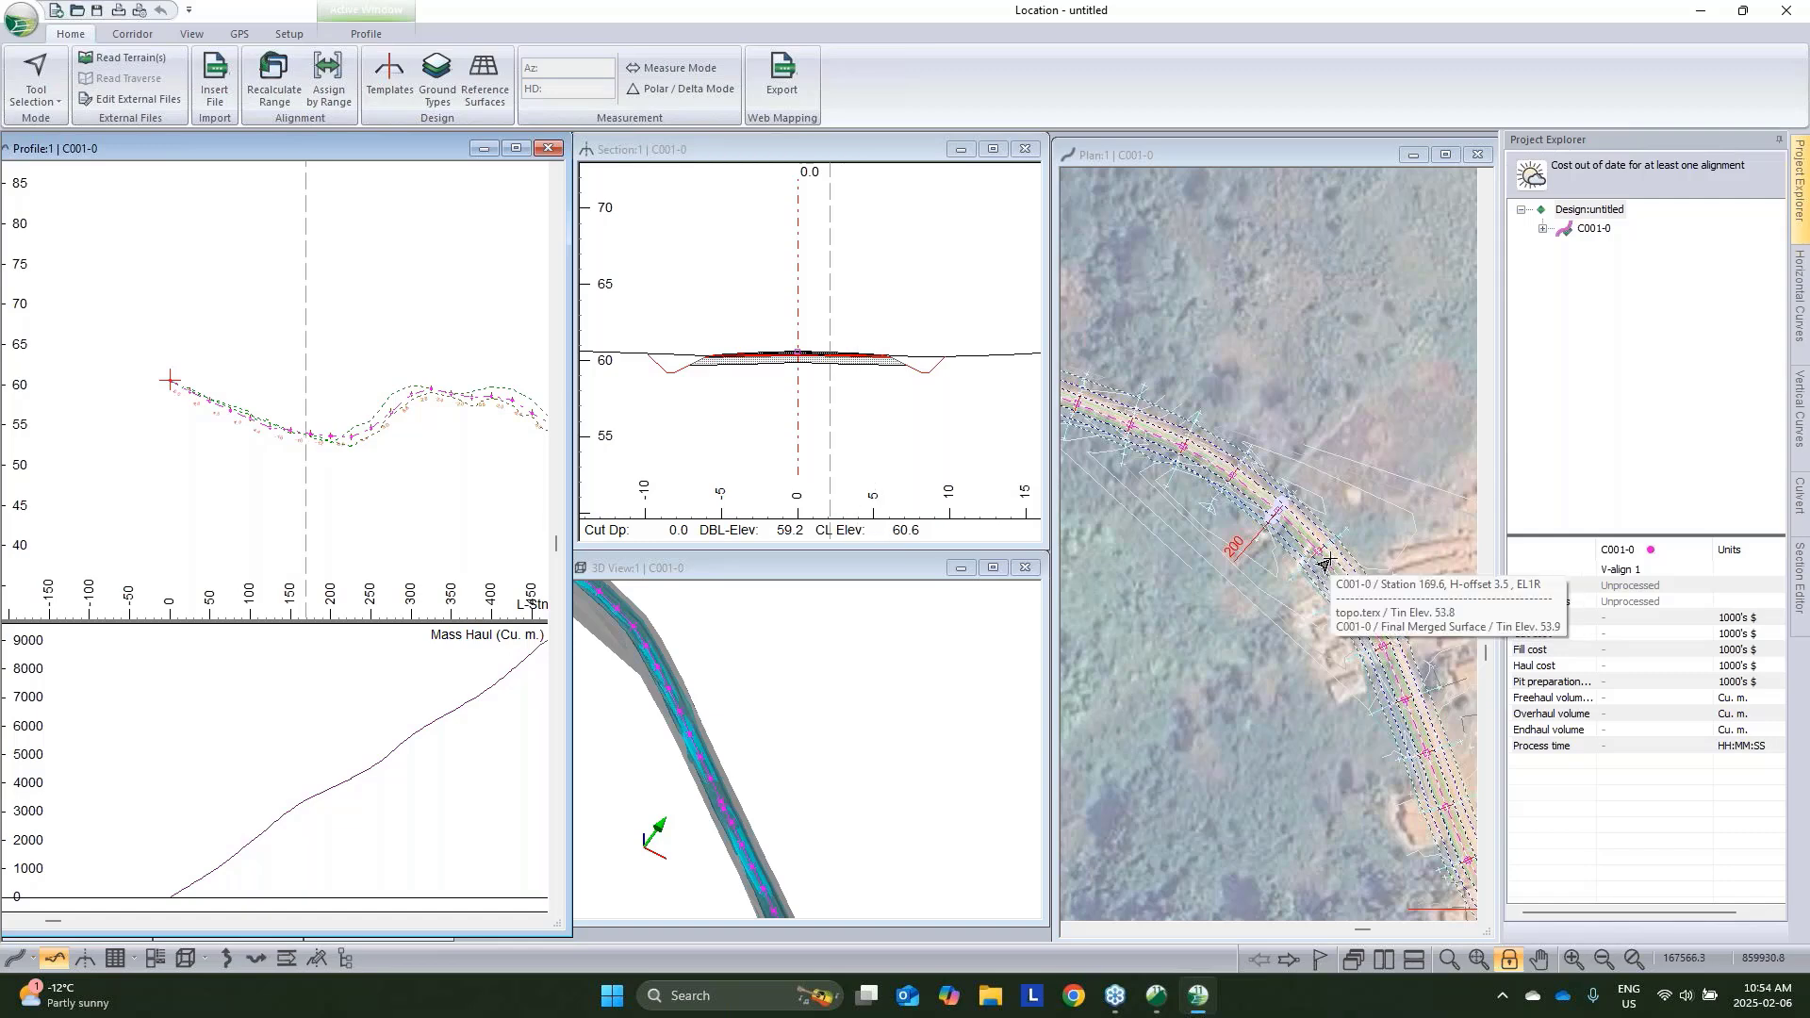
{"action": "scroll", "coordinate": [1324, 563], "scroll_direction": "down", "scroll_amount": 4}
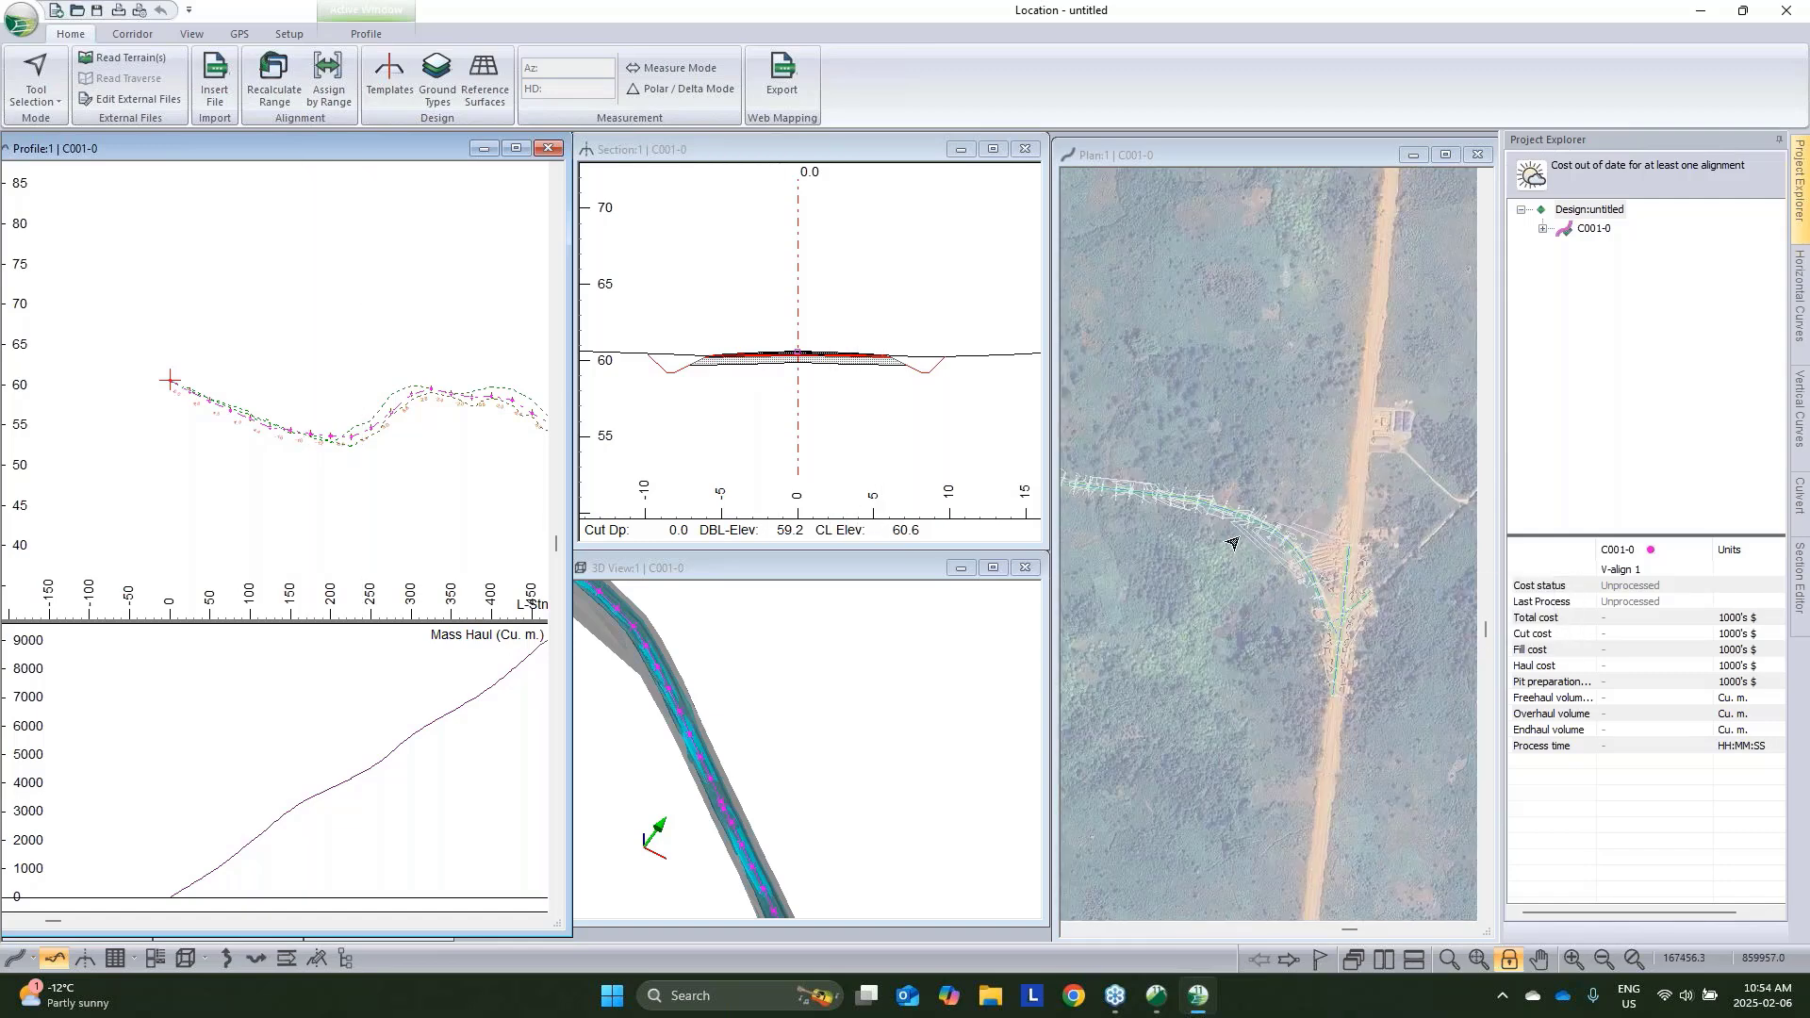
{"action": "left_click", "coordinate": [1313, 609]}
{"action": "scroll", "coordinate": [1314, 608], "scroll_direction": "up", "scroll_amount": 2}
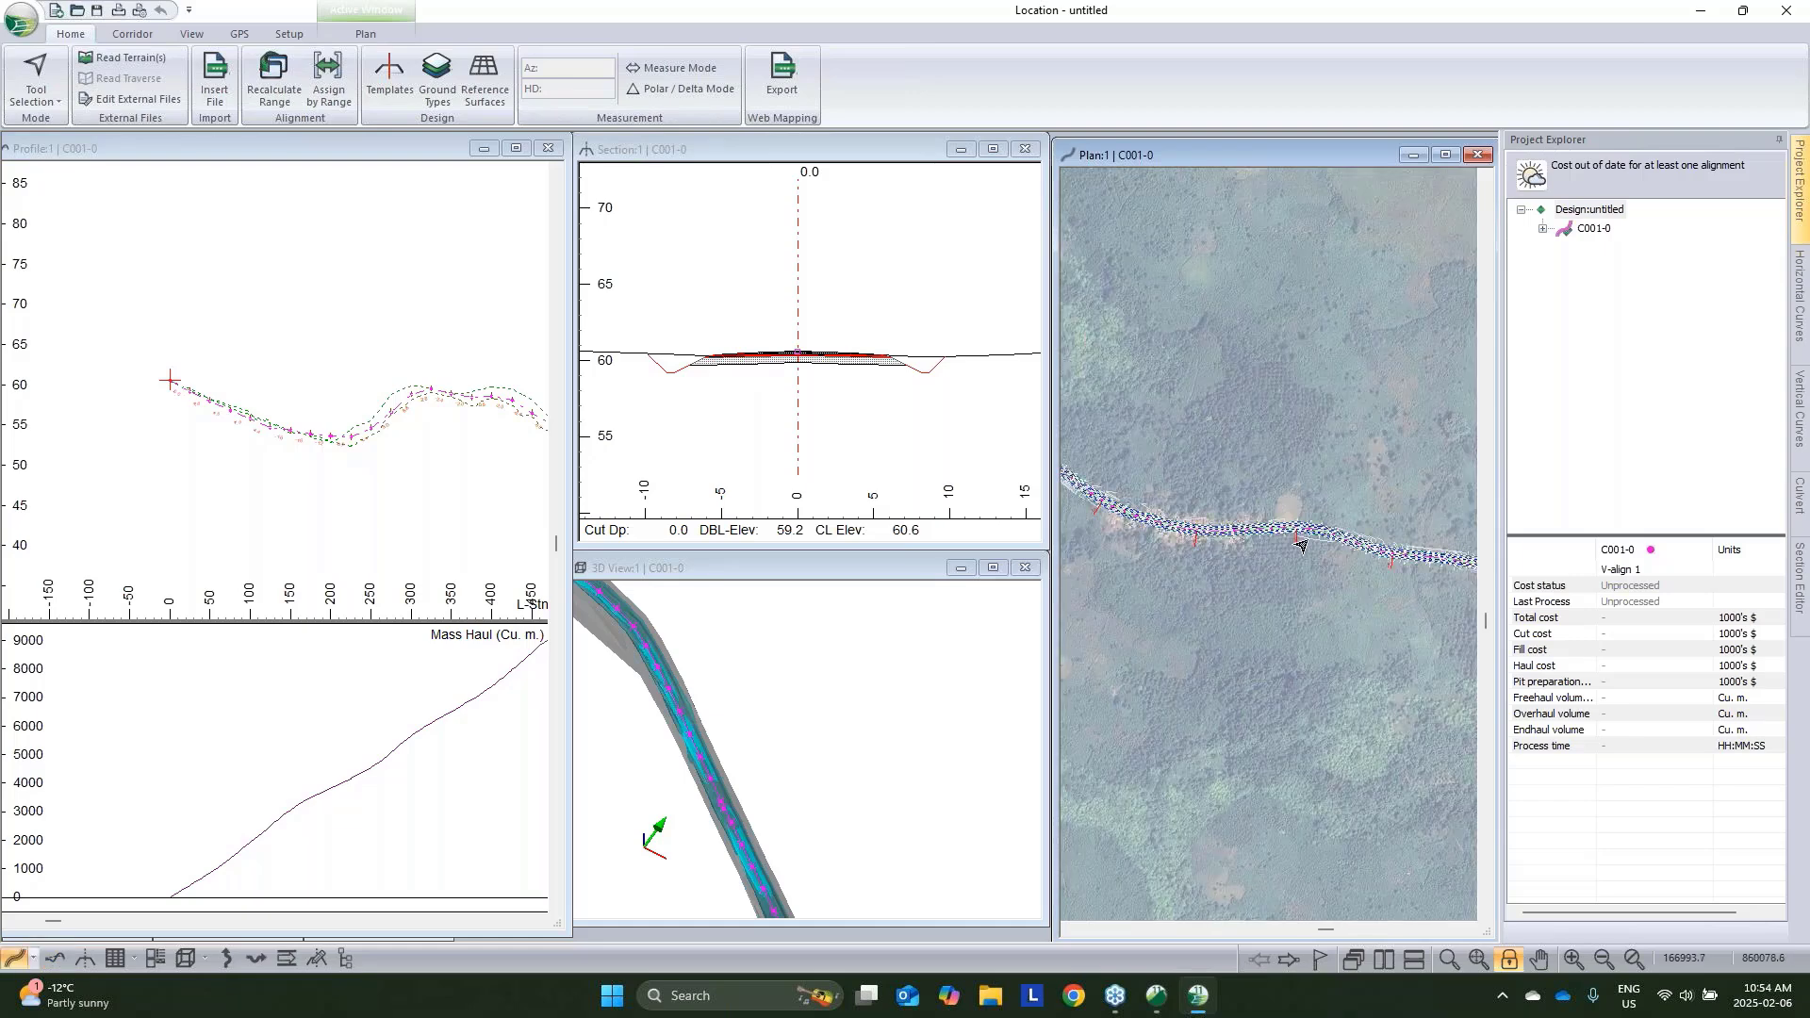
{"action": "mouse_move", "coordinate": [1301, 545]}
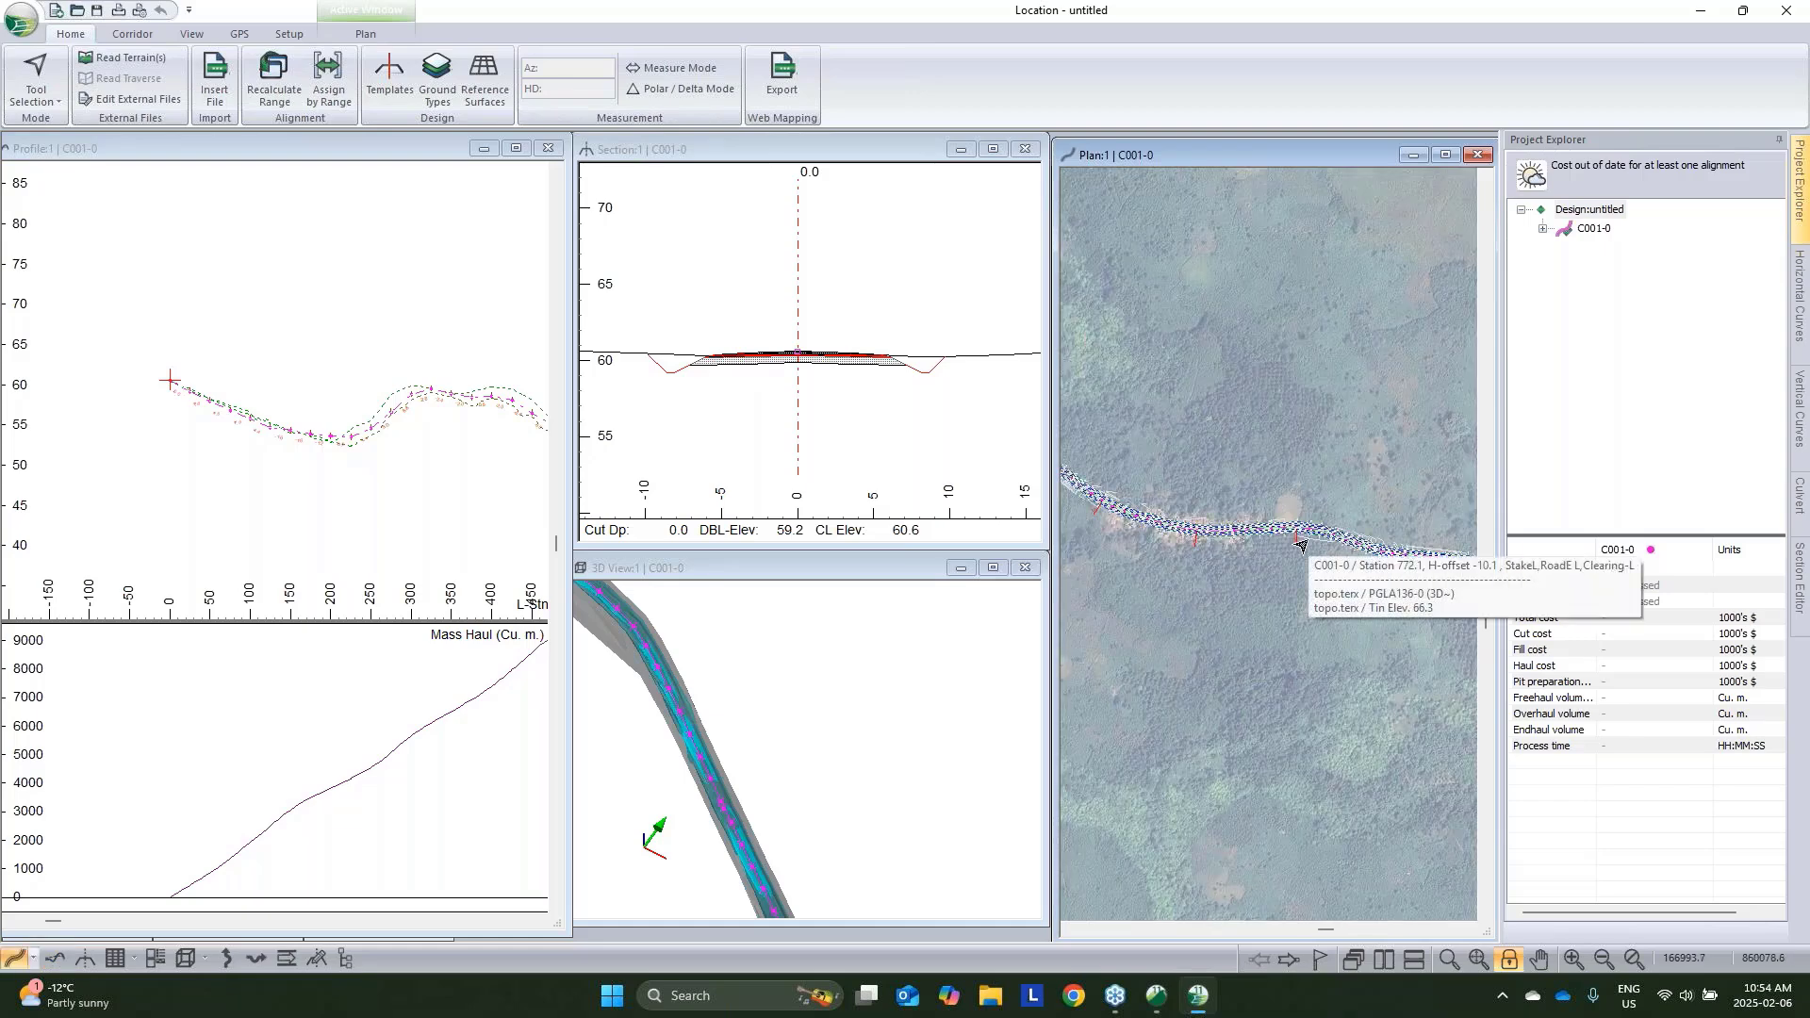
{"action": "scroll", "coordinate": [1300, 547], "scroll_direction": "up", "scroll_amount": 1}
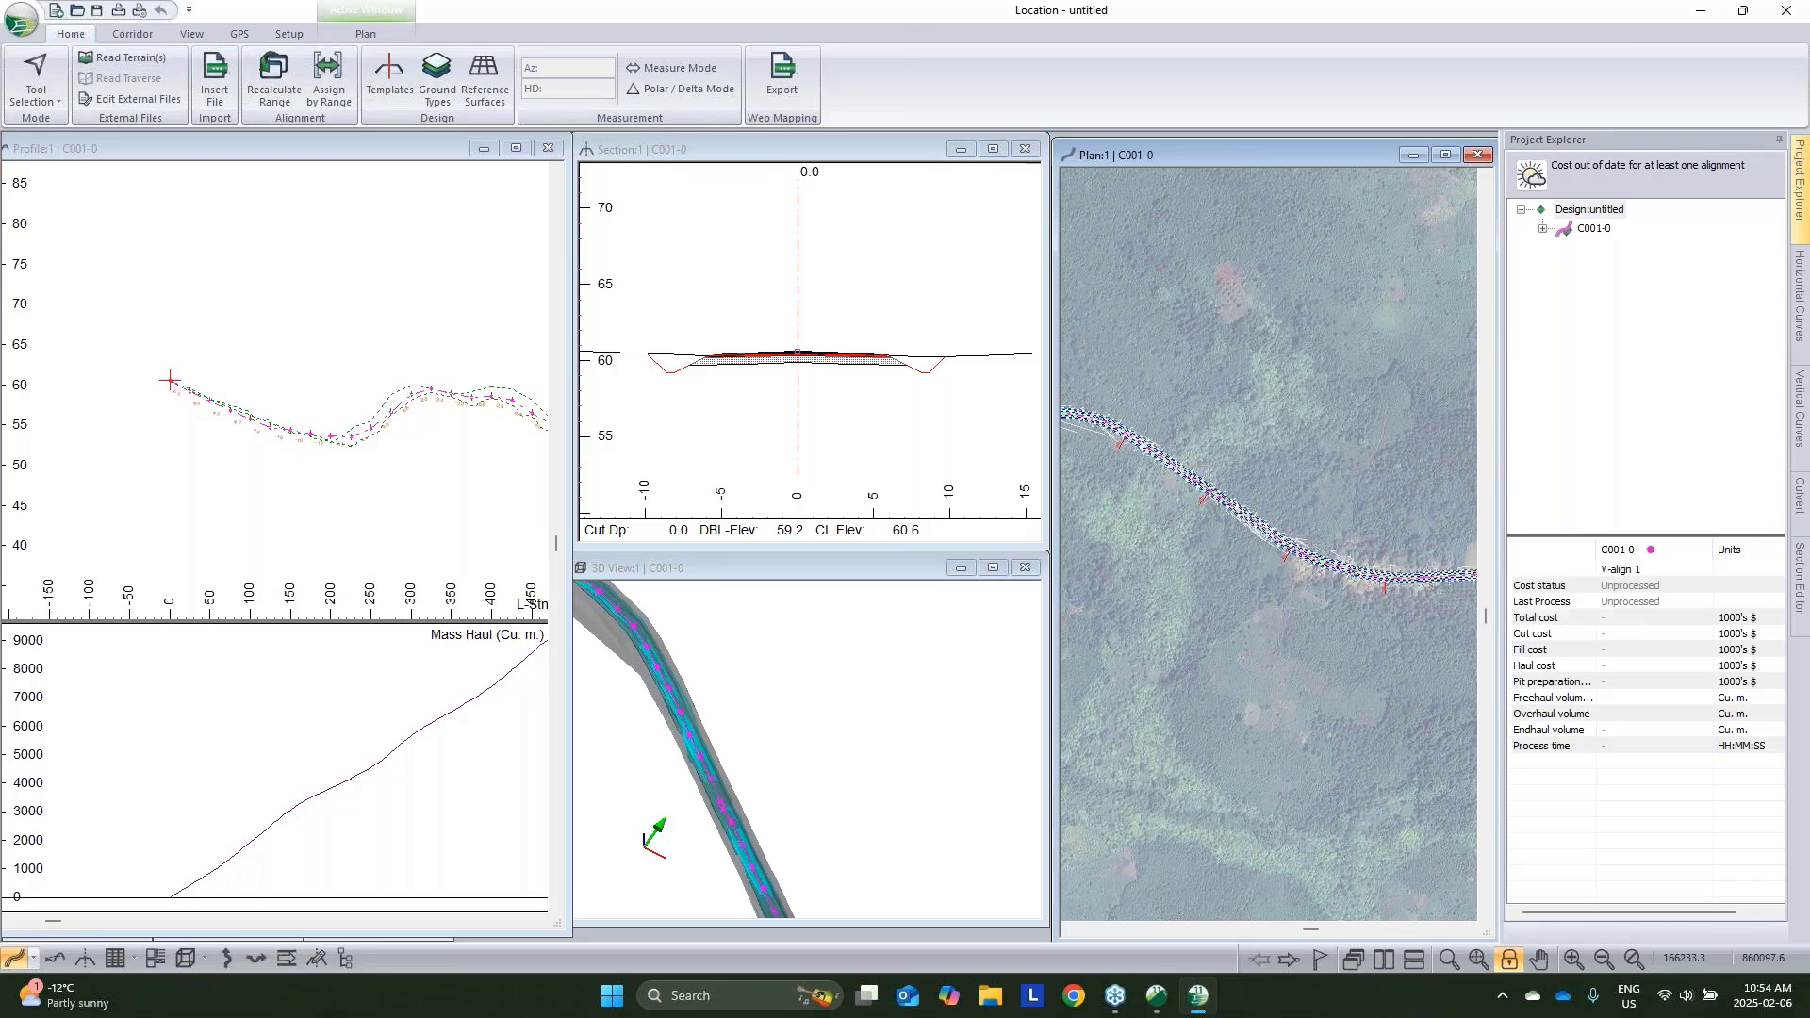
Convert the C001-0 polyline to an alignment with curves using a minimum radius of 250 m, accepting removal of the existing profile
{"action": "left_click", "coordinate": [132, 33]}
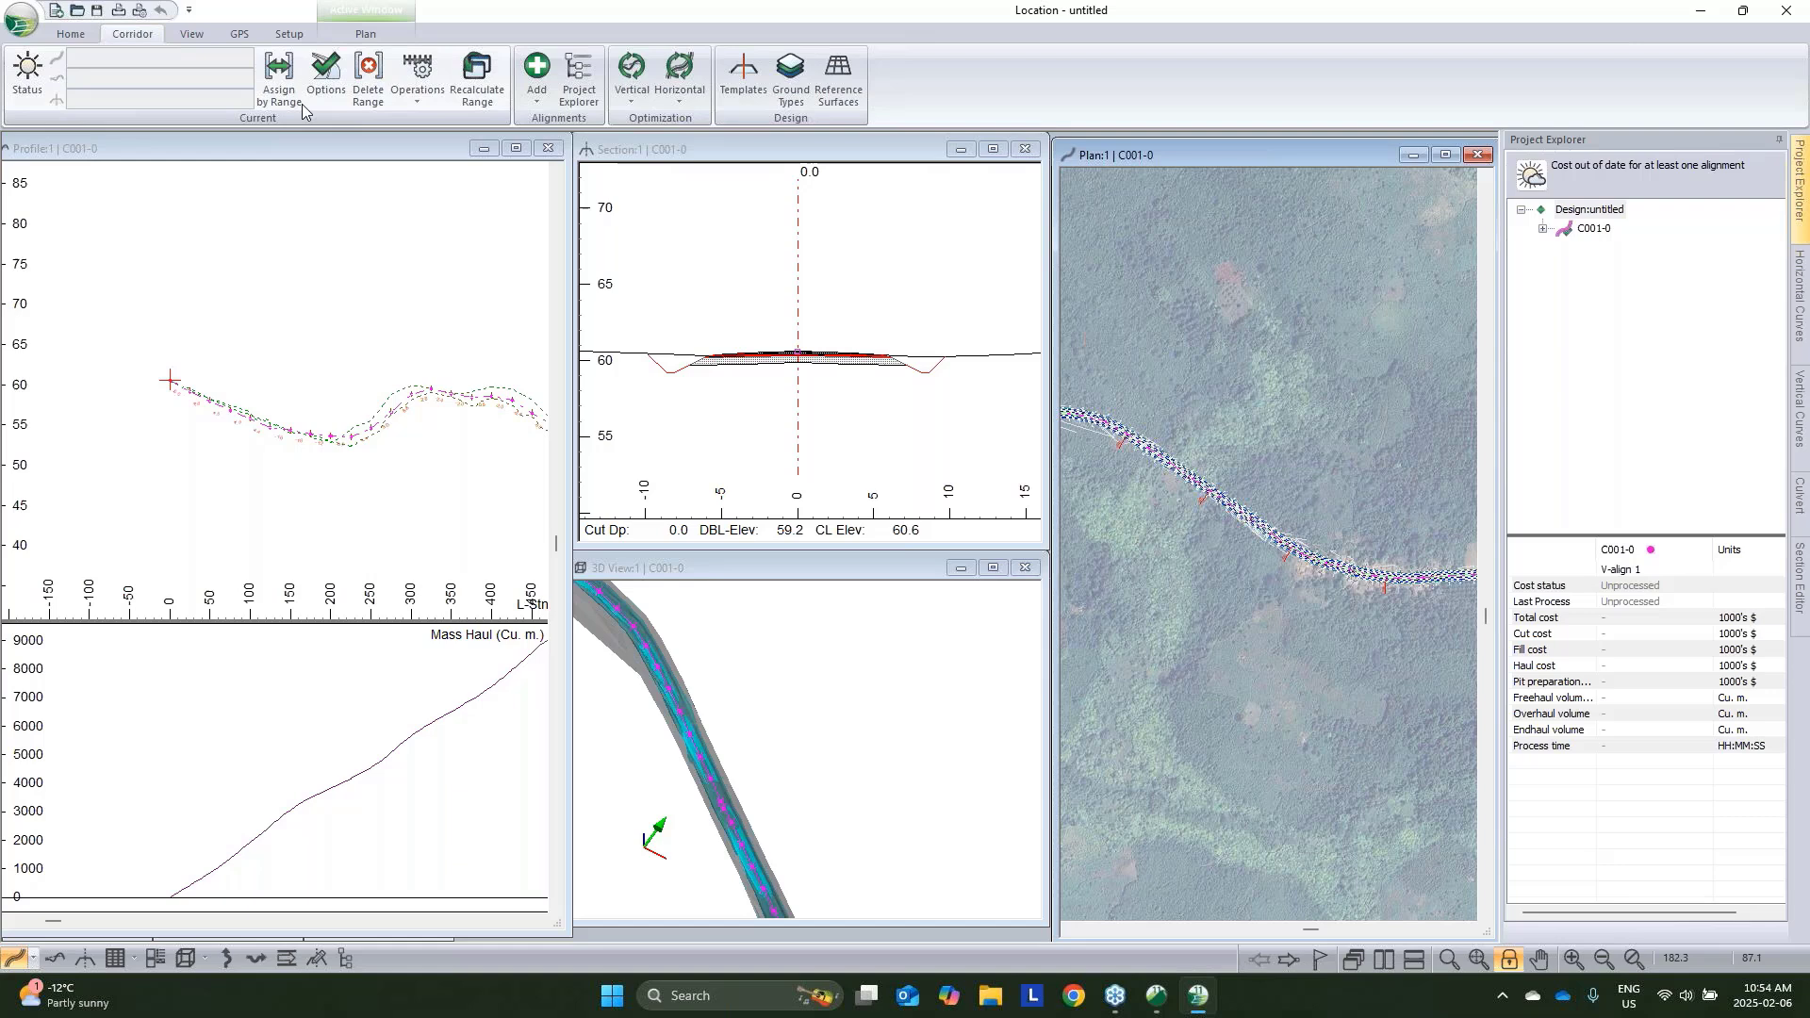
{"action": "left_click", "coordinate": [416, 95]}
{"action": "left_click", "coordinate": [485, 207]}
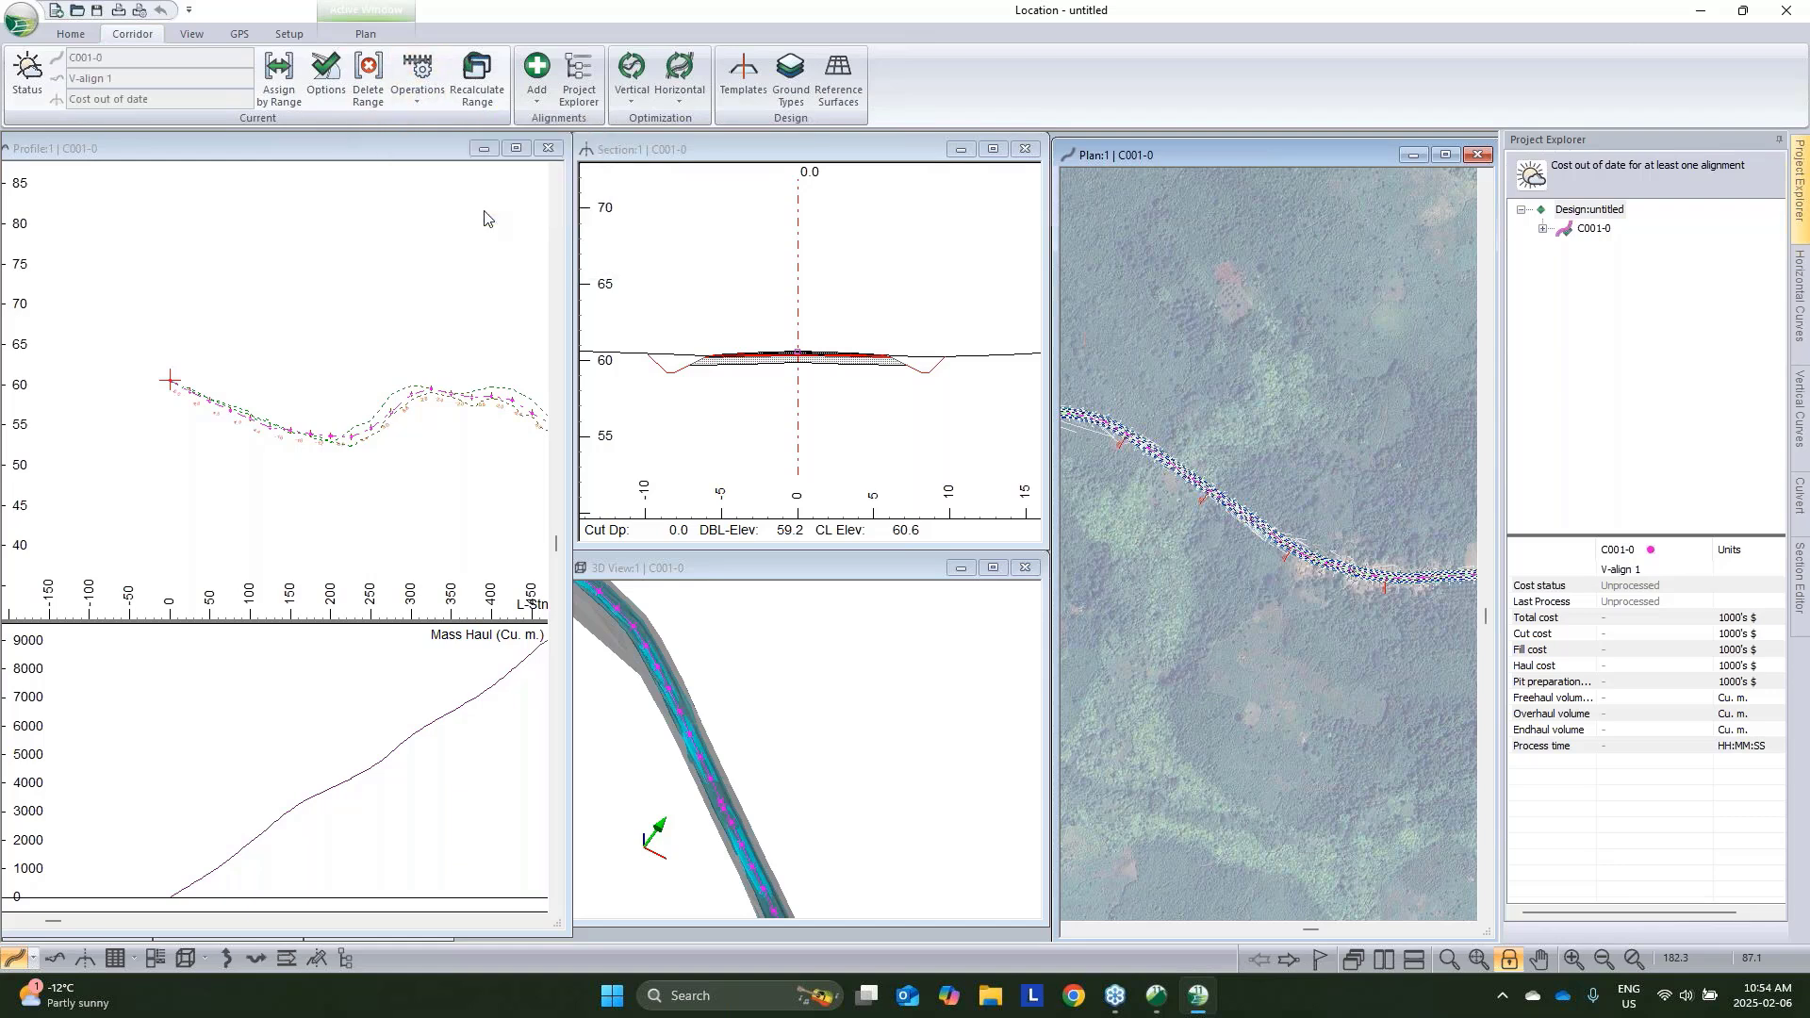
{"action": "type", "text": "250"}
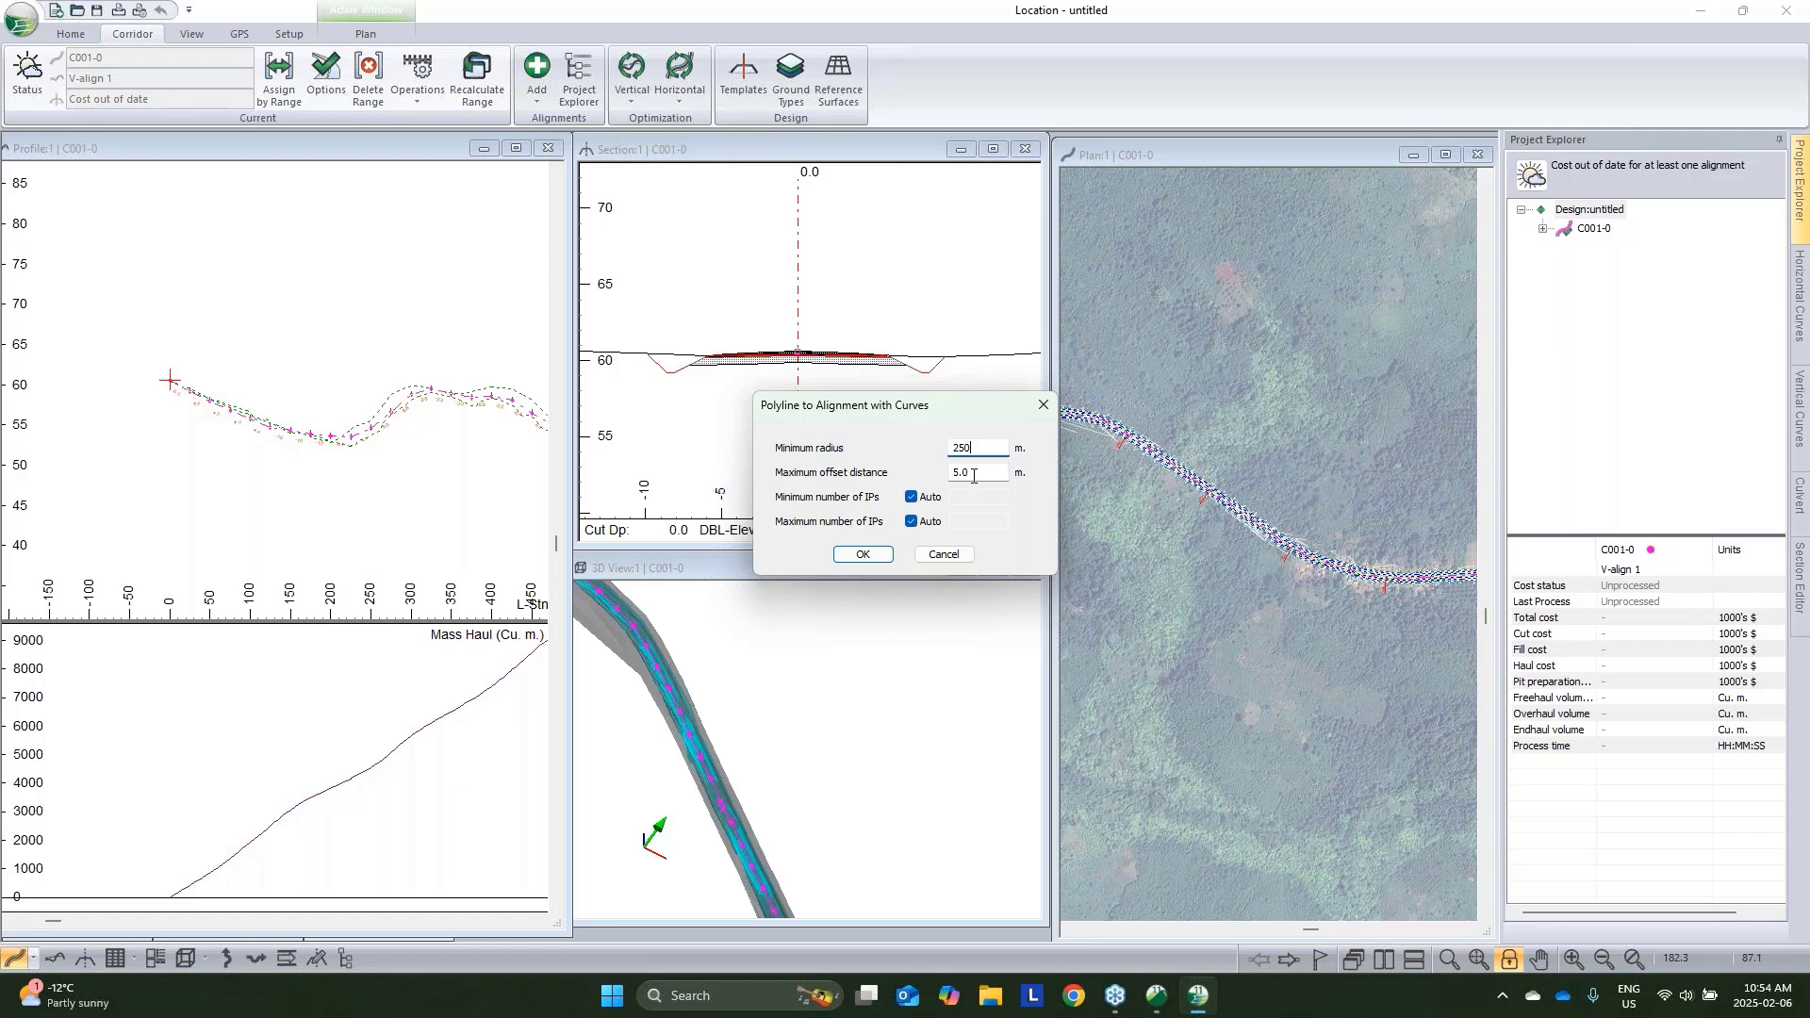
{"action": "left_click", "coordinate": [860, 555]}
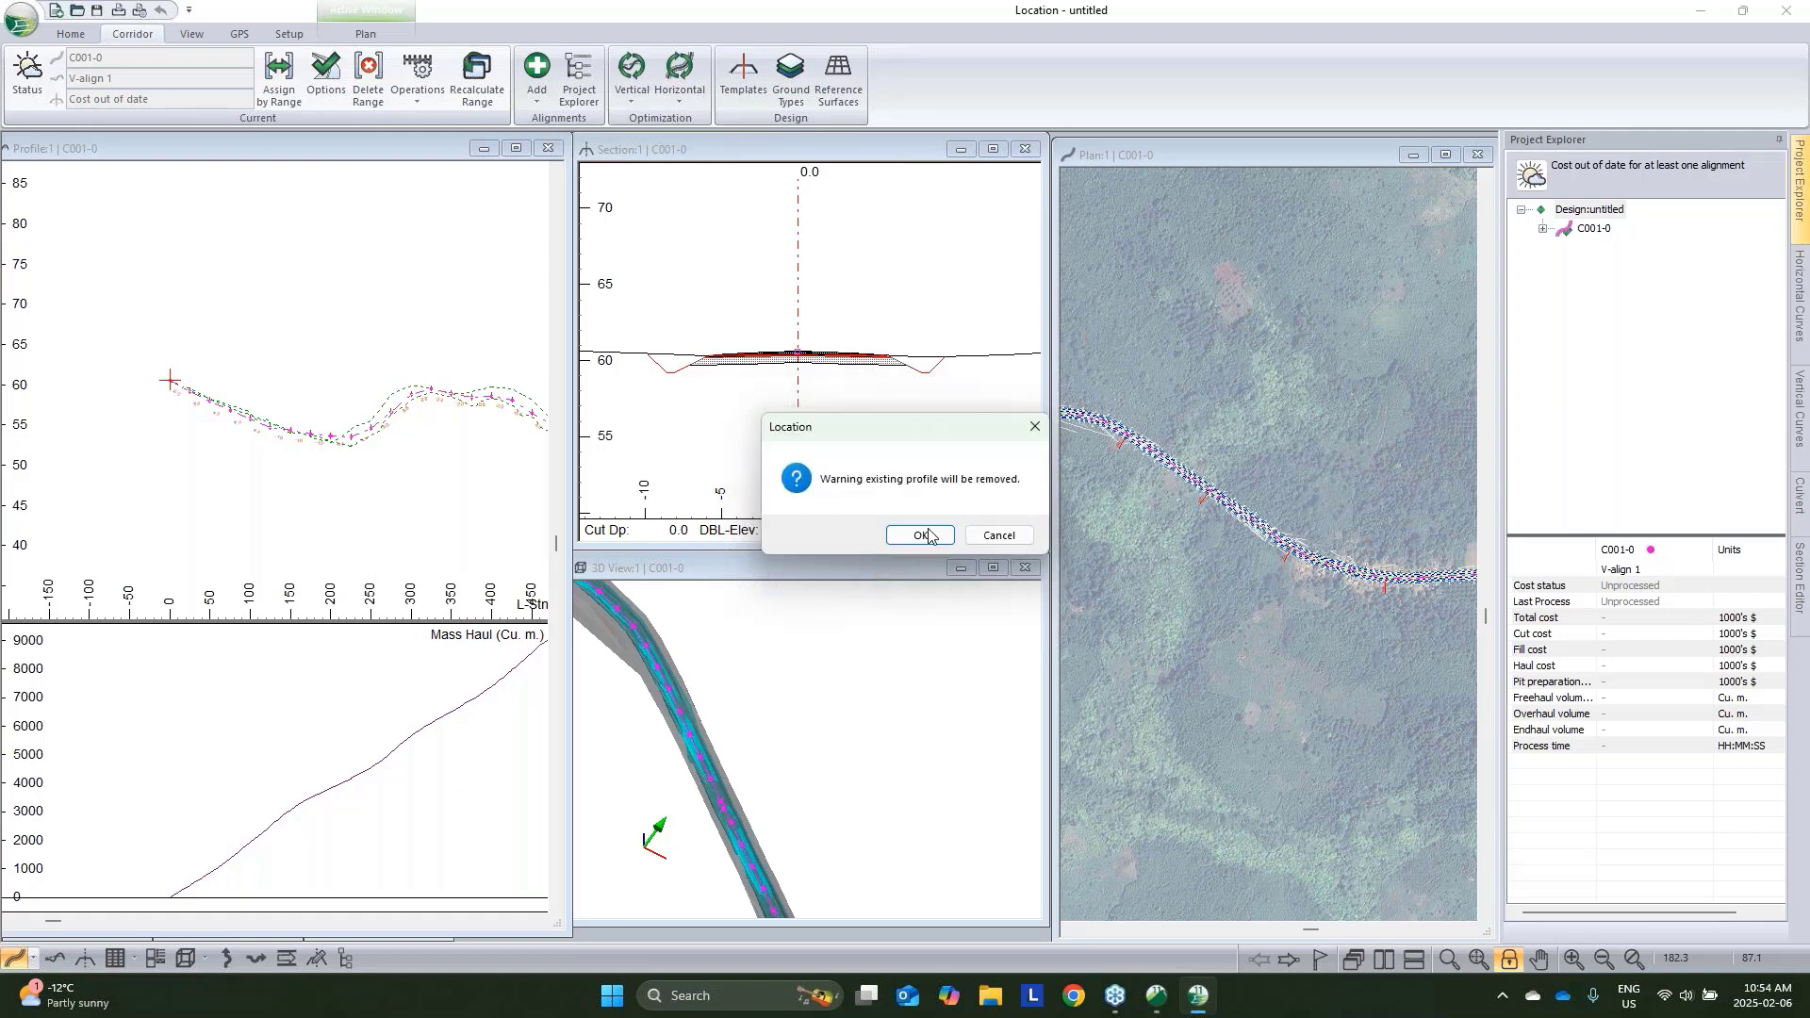
{"action": "left_click", "coordinate": [928, 534]}
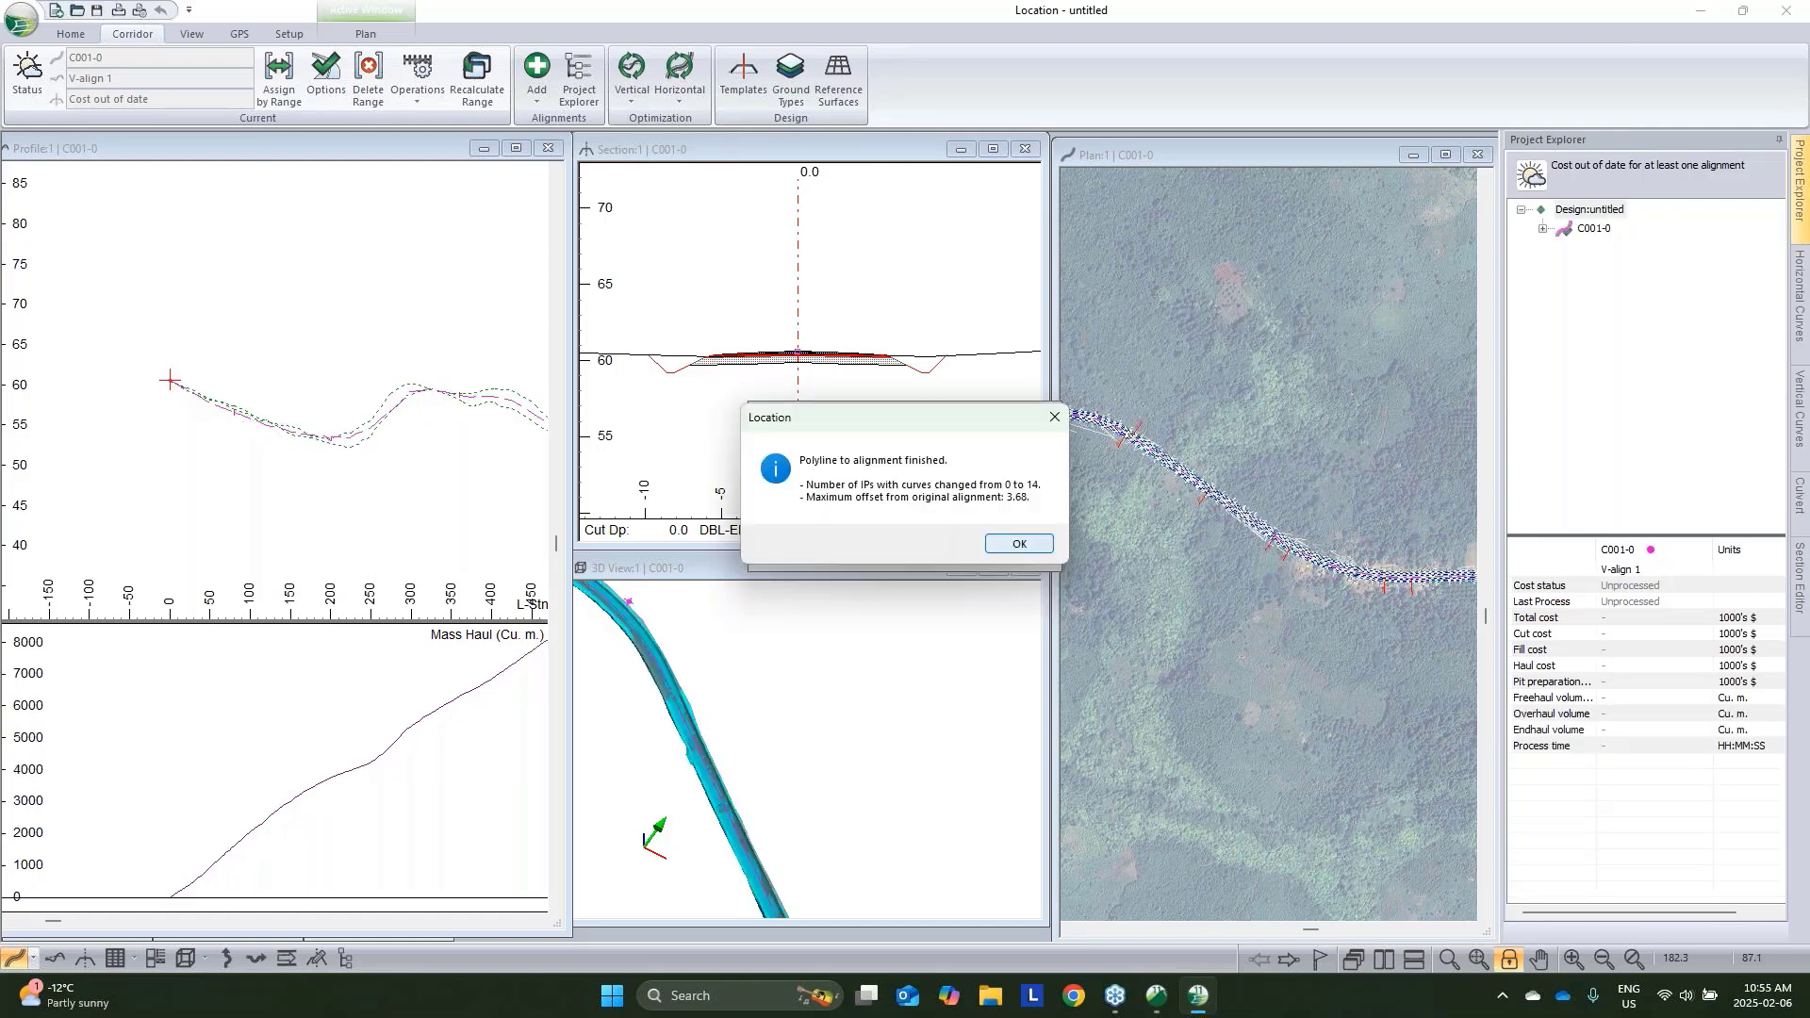
{"action": "key", "text": "Return"}
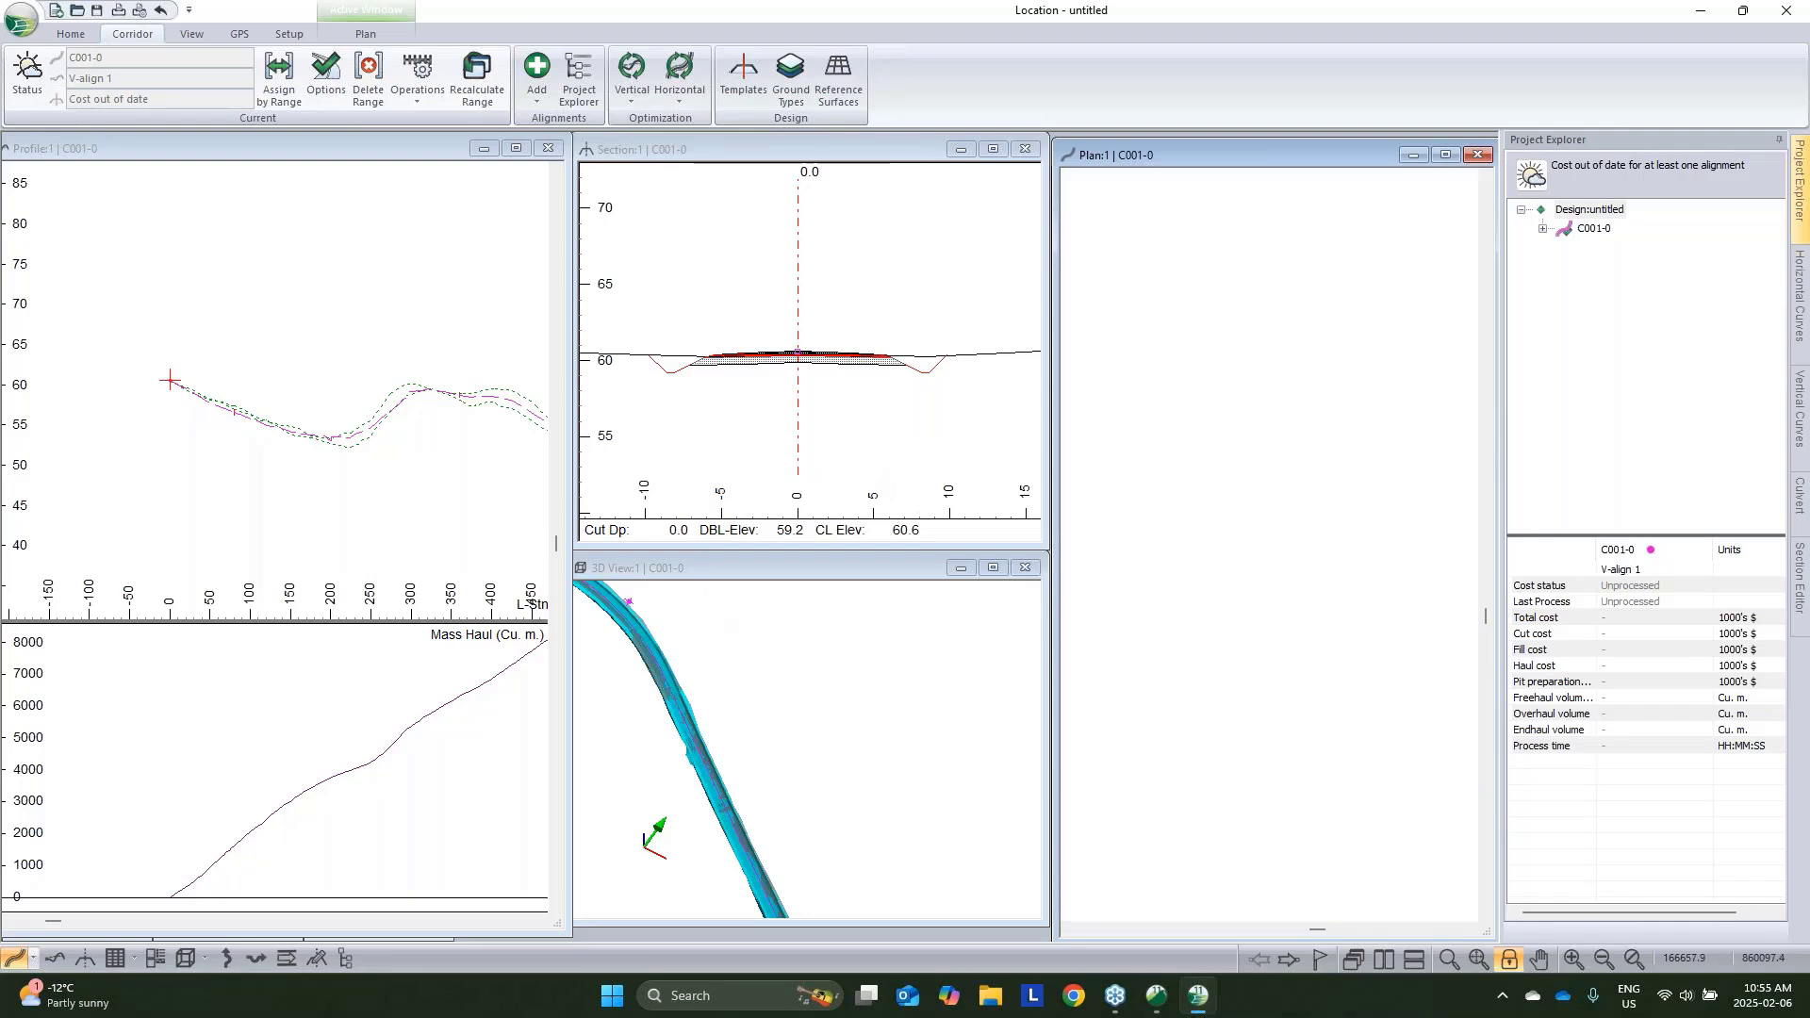
Inspect cross-sections along the start of C001-0 in plan and review the horizontal curve parameters of the nearest IP
{"action": "scroll", "coordinate": [1359, 642], "scroll_direction": "up", "scroll_amount": 2}
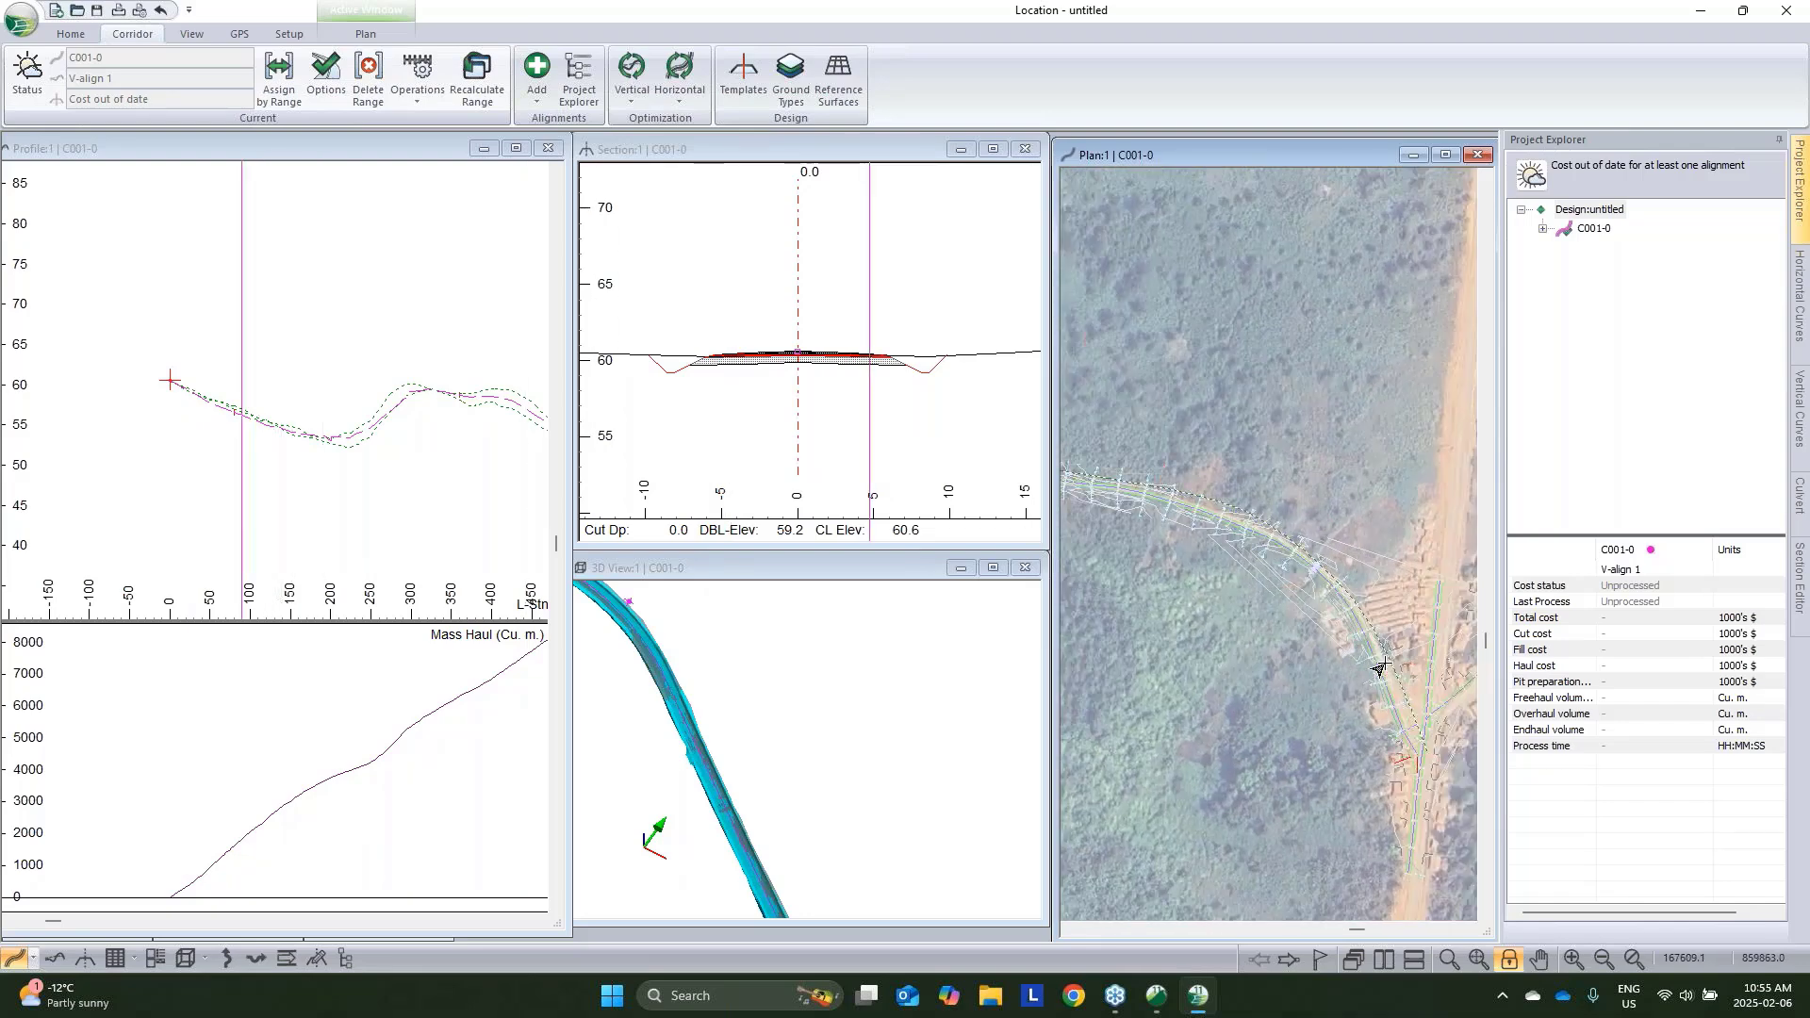
{"action": "left_click", "coordinate": [1322, 582]}
{"action": "left_click", "coordinate": [1241, 522]}
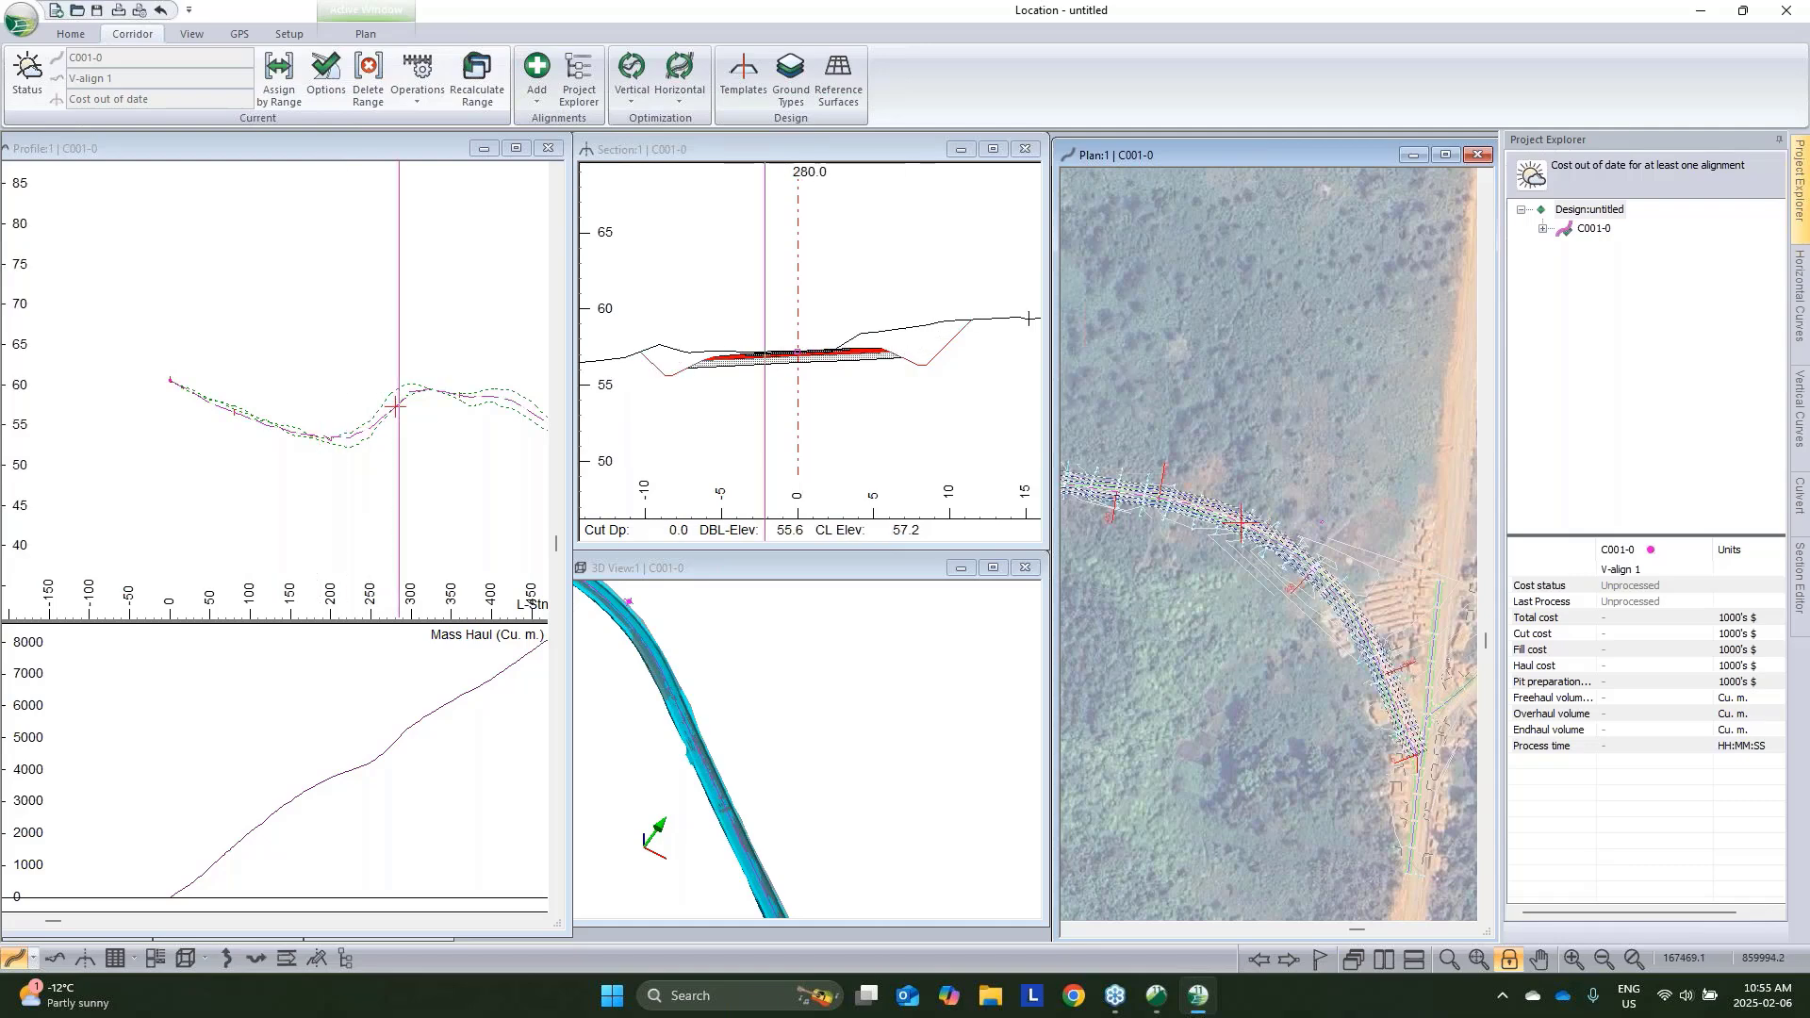
{"action": "mouse_move", "coordinate": [805, 356]}
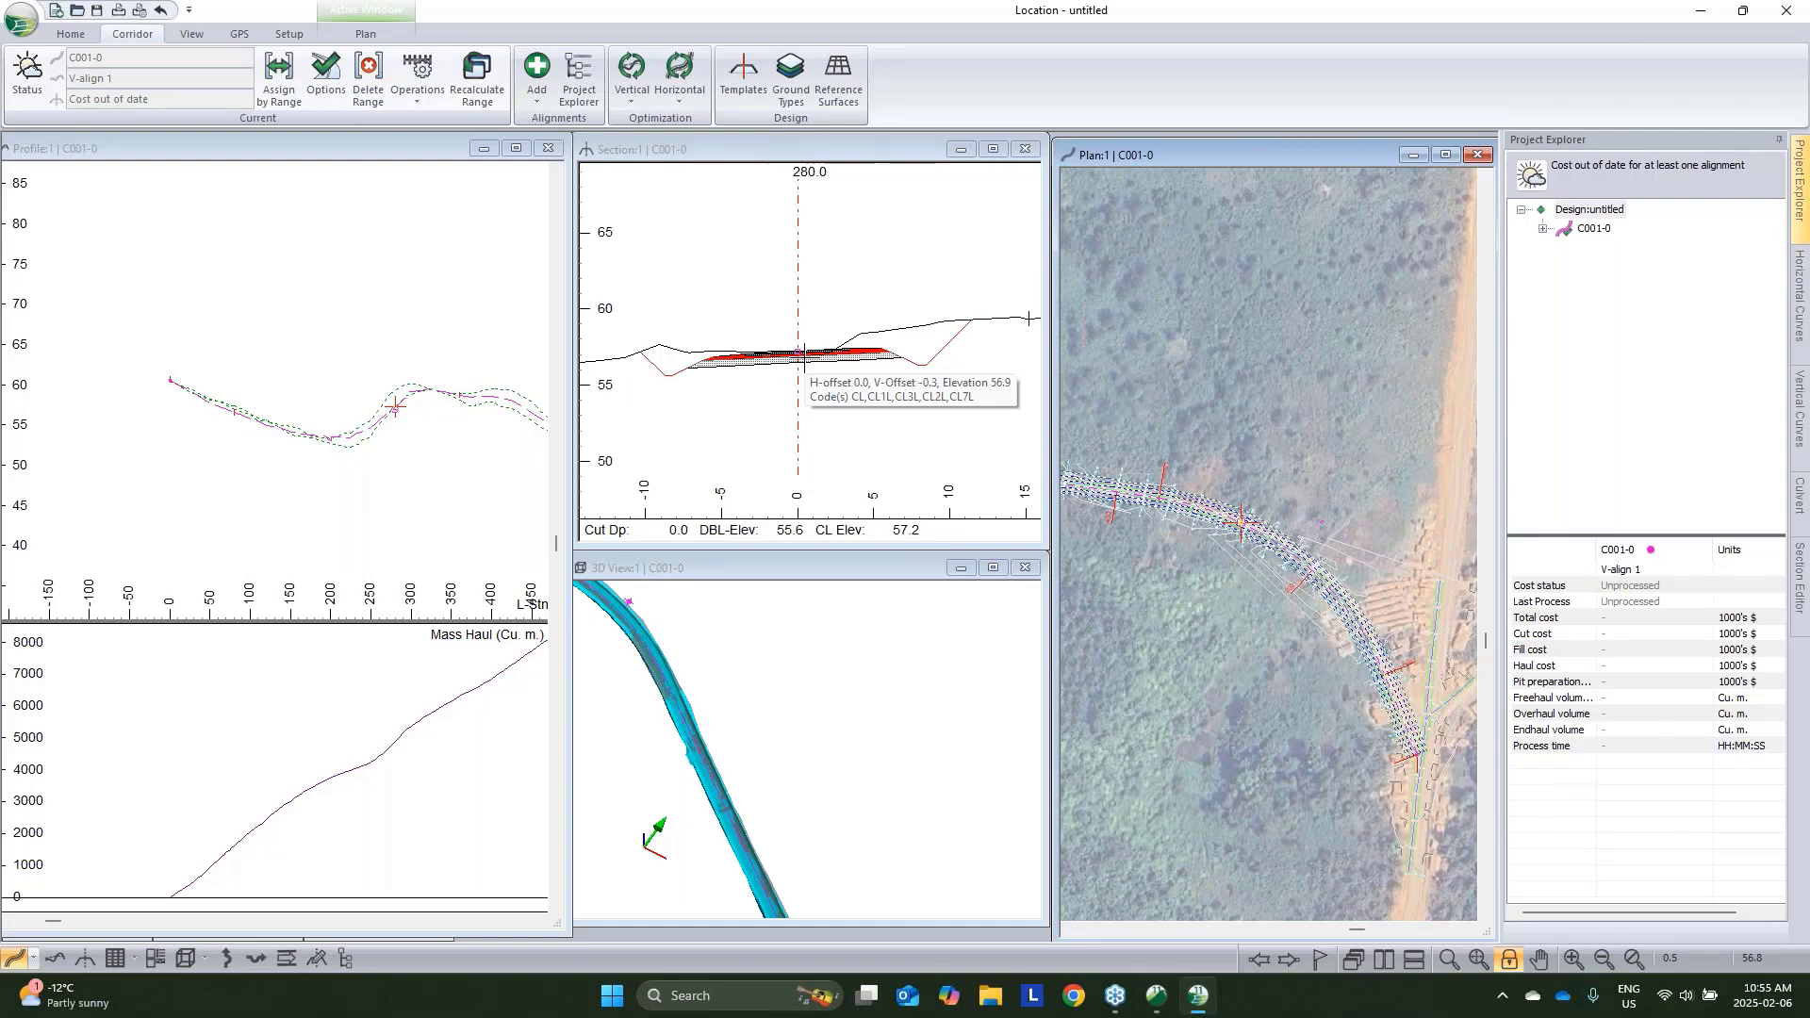
{"action": "left_click", "coordinate": [1799, 297]}
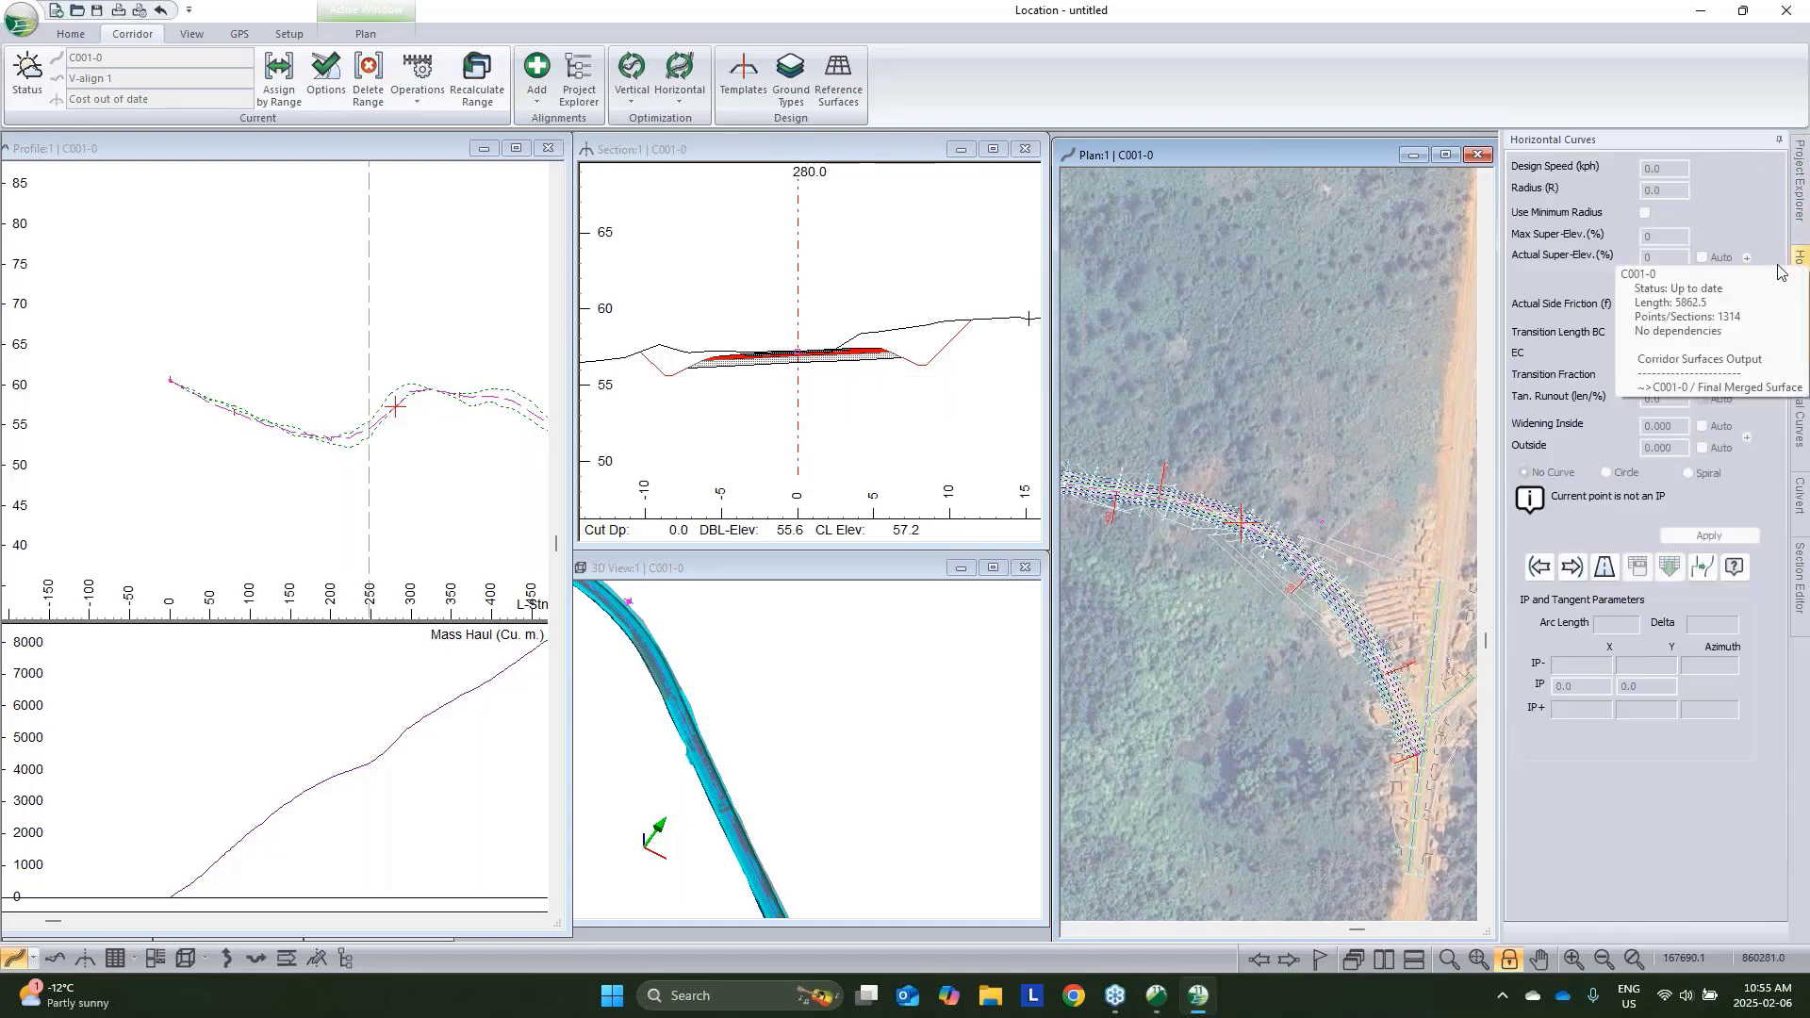
{"action": "left_click", "coordinate": [1572, 567]}
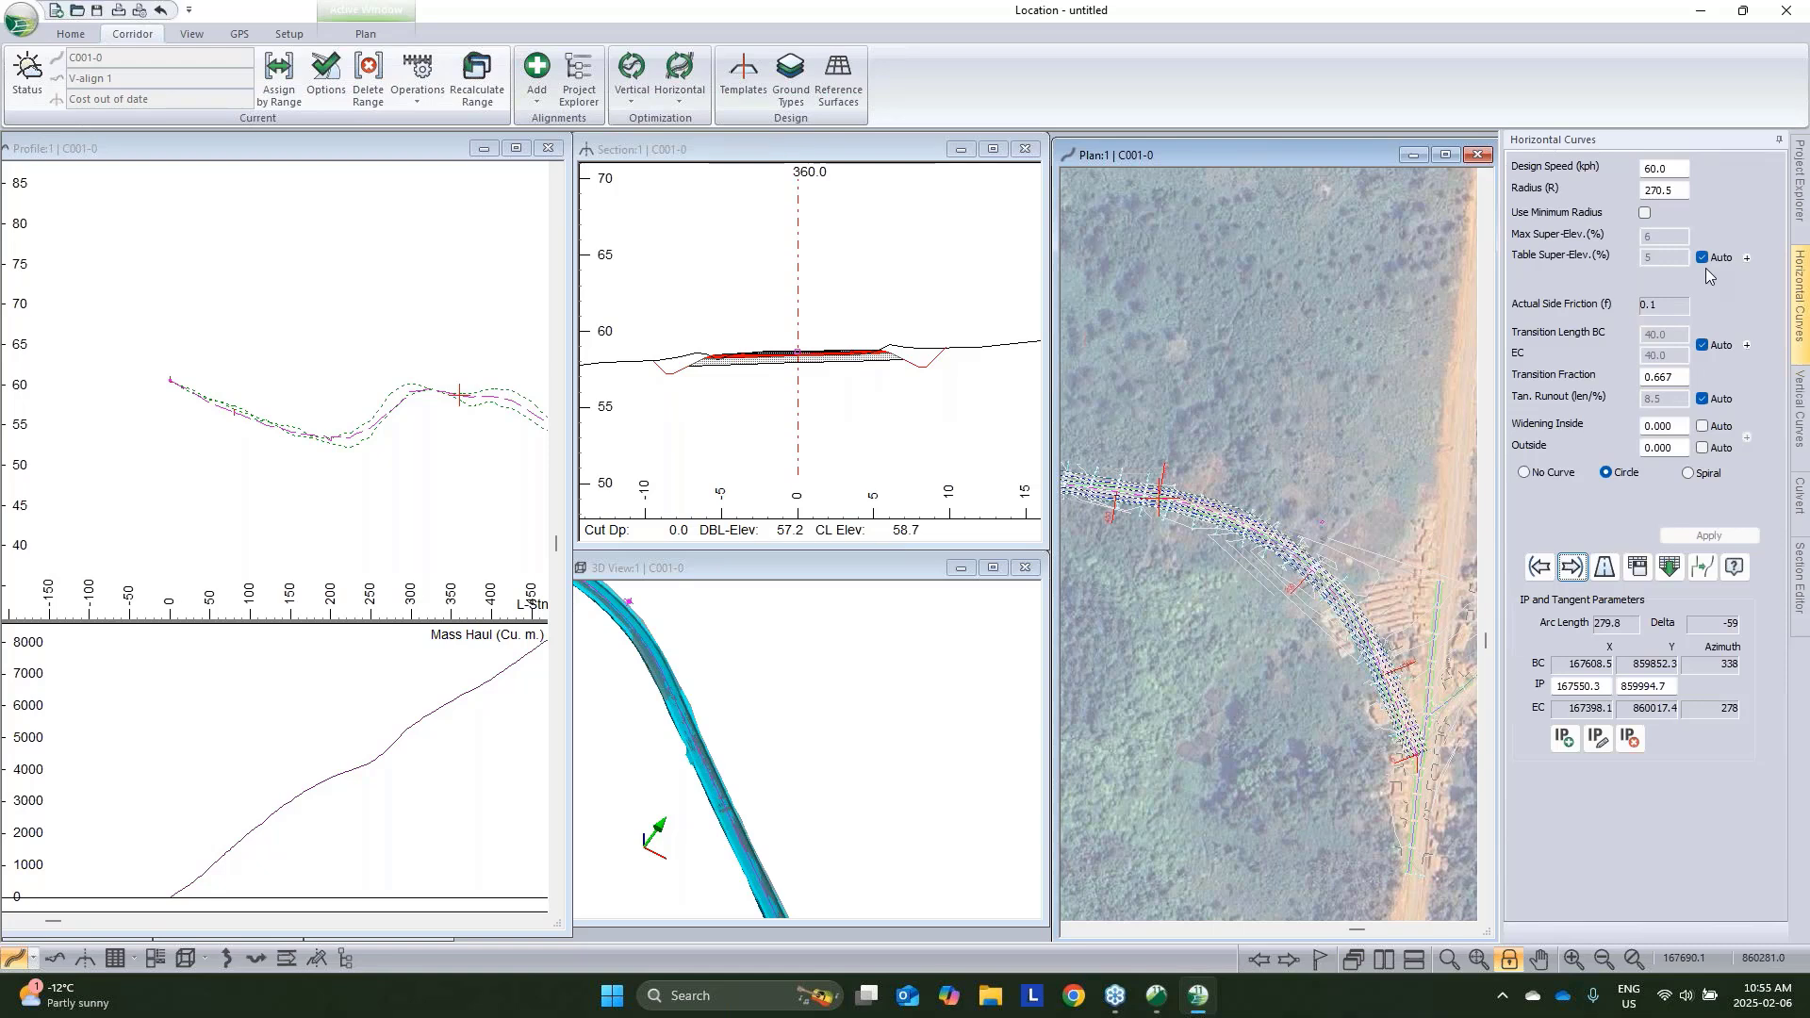
Preview the DF - Rural template in fill and try an AcpWidth of 4.5 m on its Rural I-left component
{"action": "left_click", "coordinate": [880, 582]}
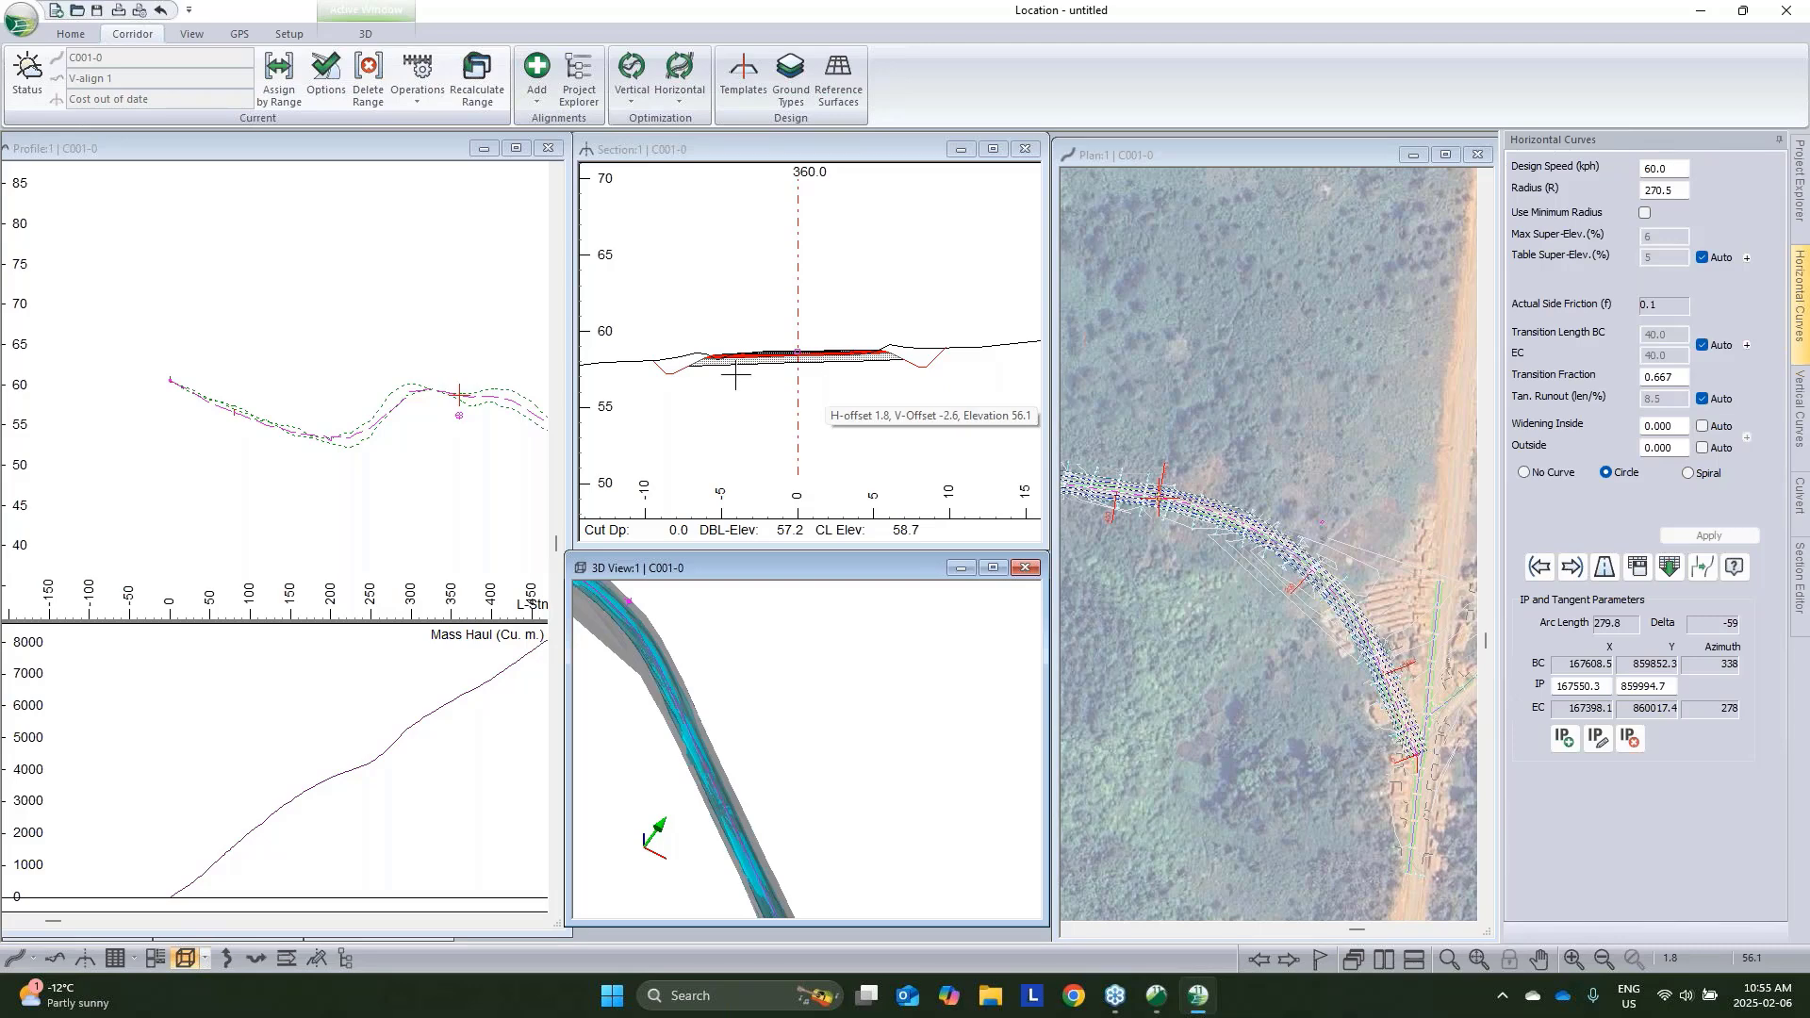
{"action": "left_click", "coordinate": [800, 416]}
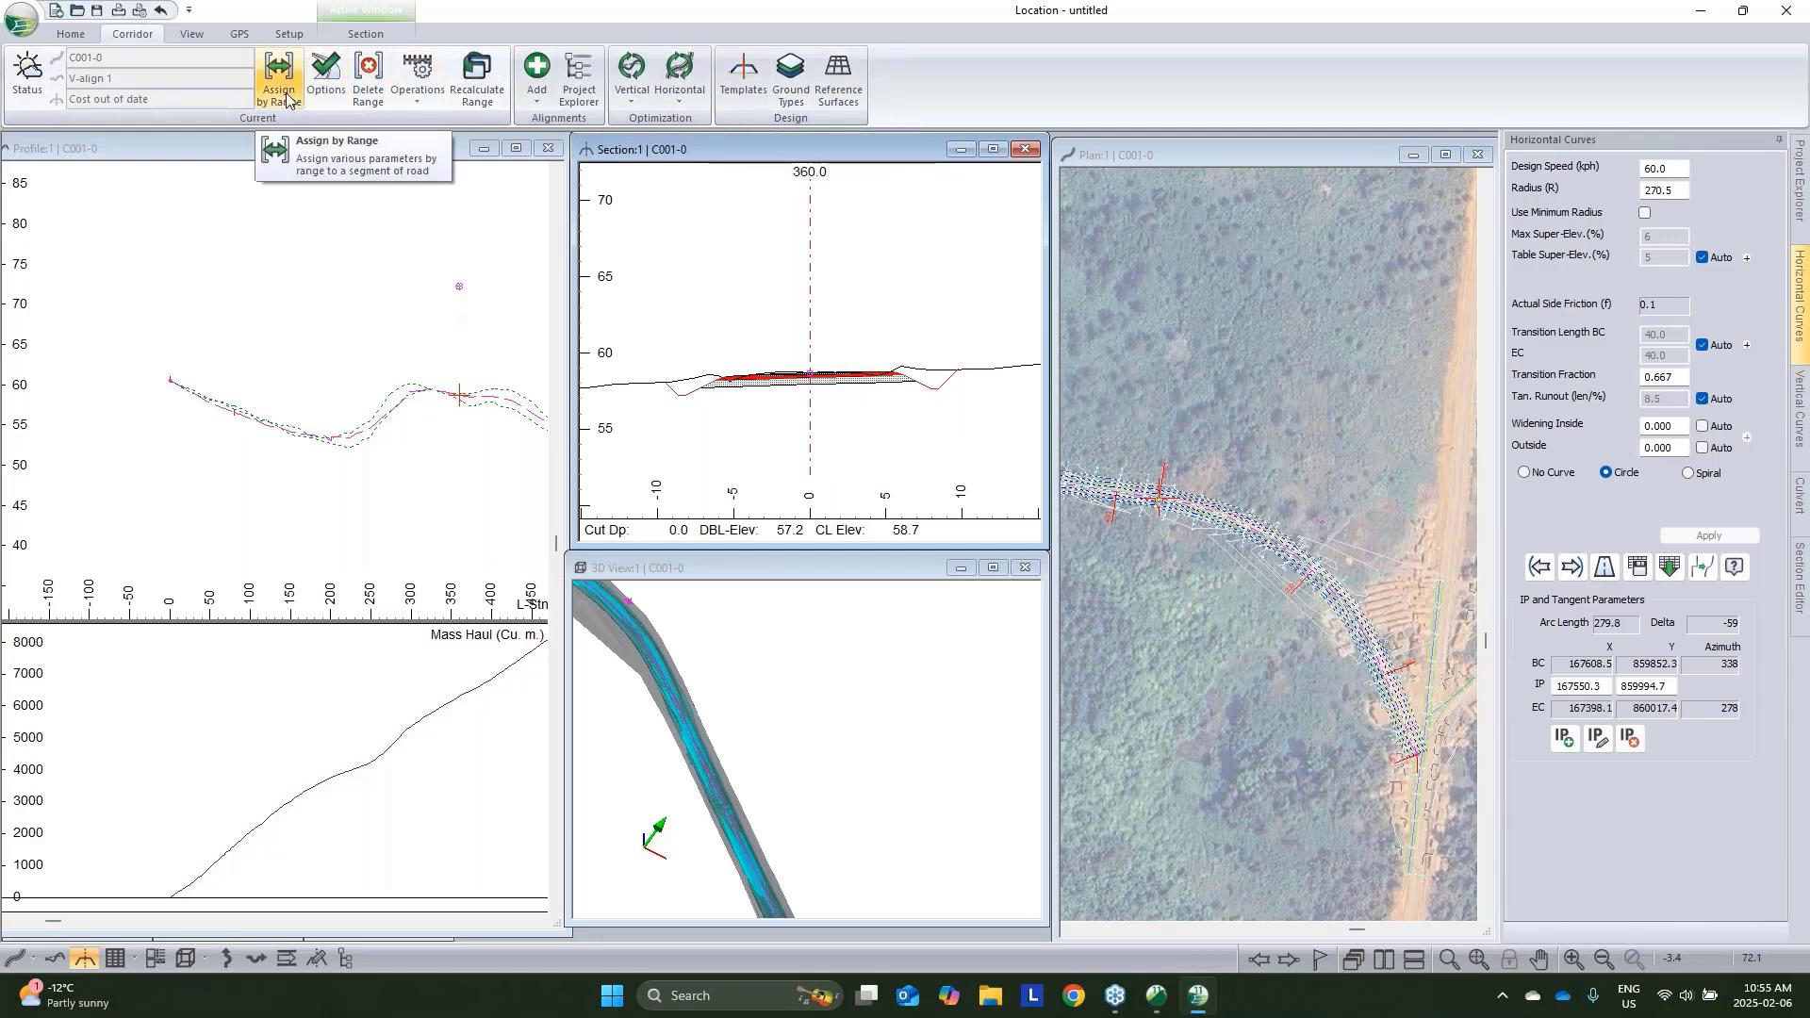
{"action": "left_click", "coordinate": [747, 87]}
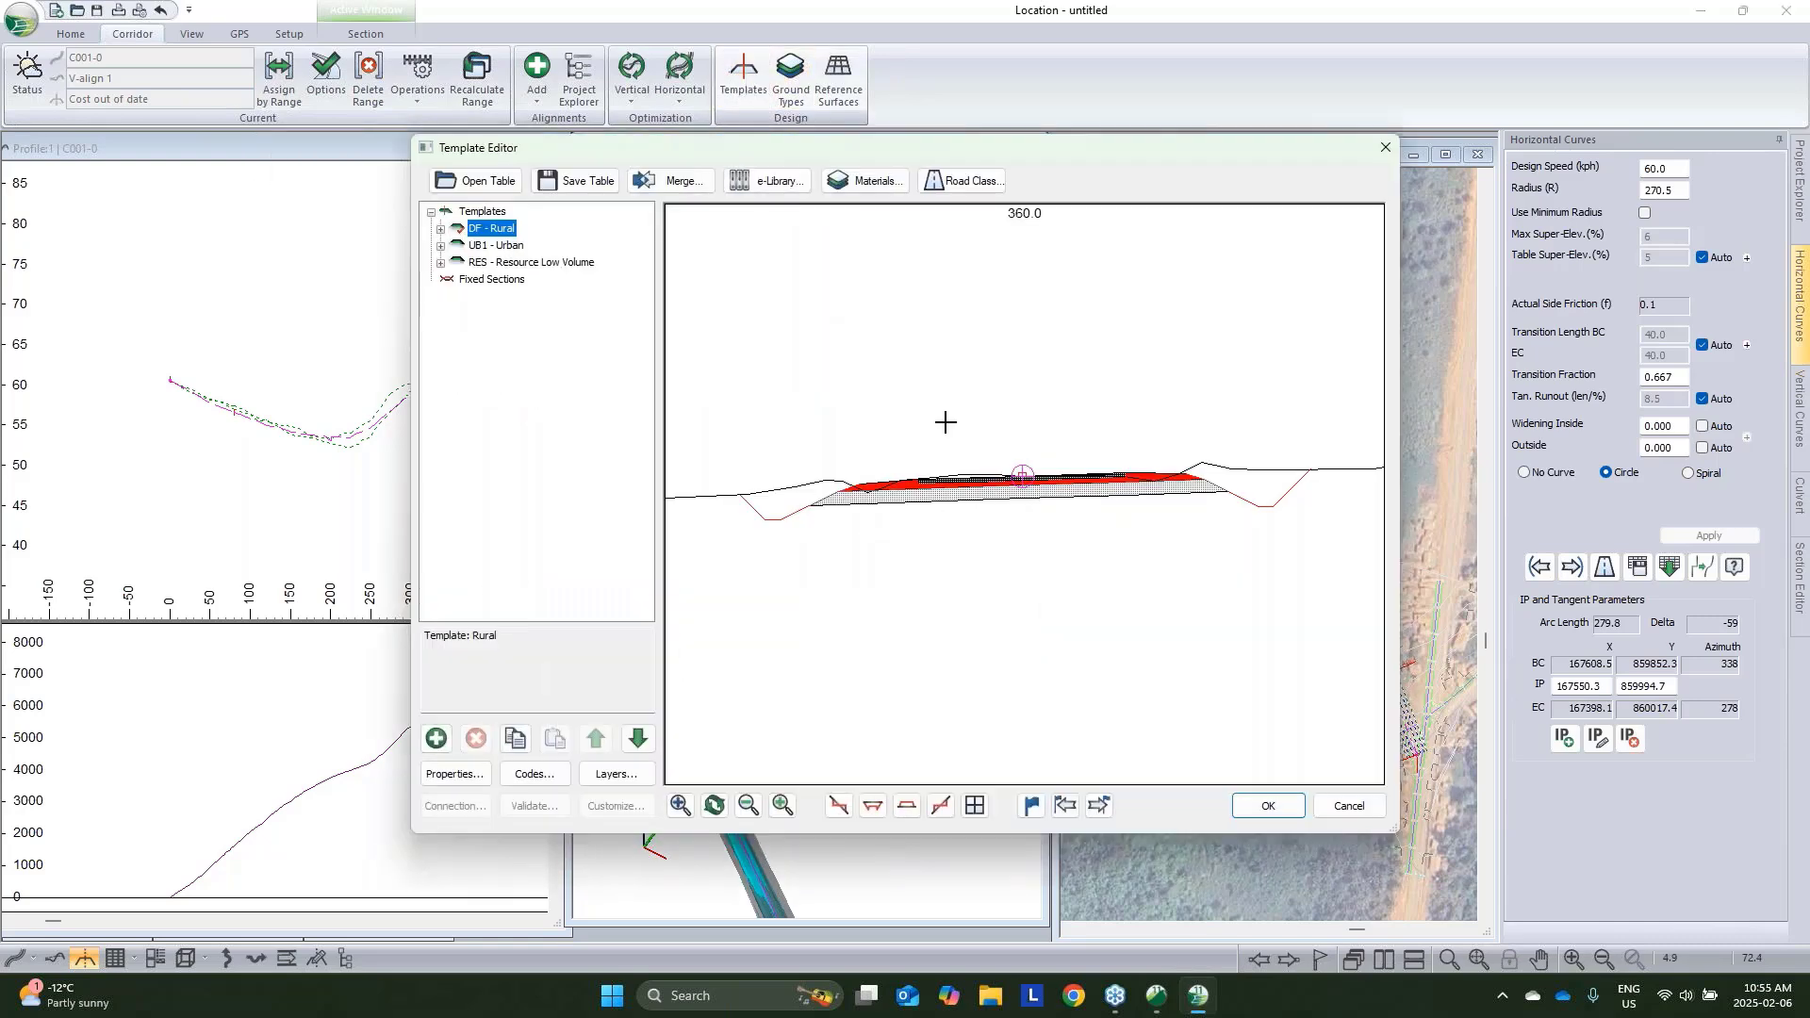
{"action": "left_click_drag", "start_coordinate": [1033, 466], "coordinate": [1033, 512]}
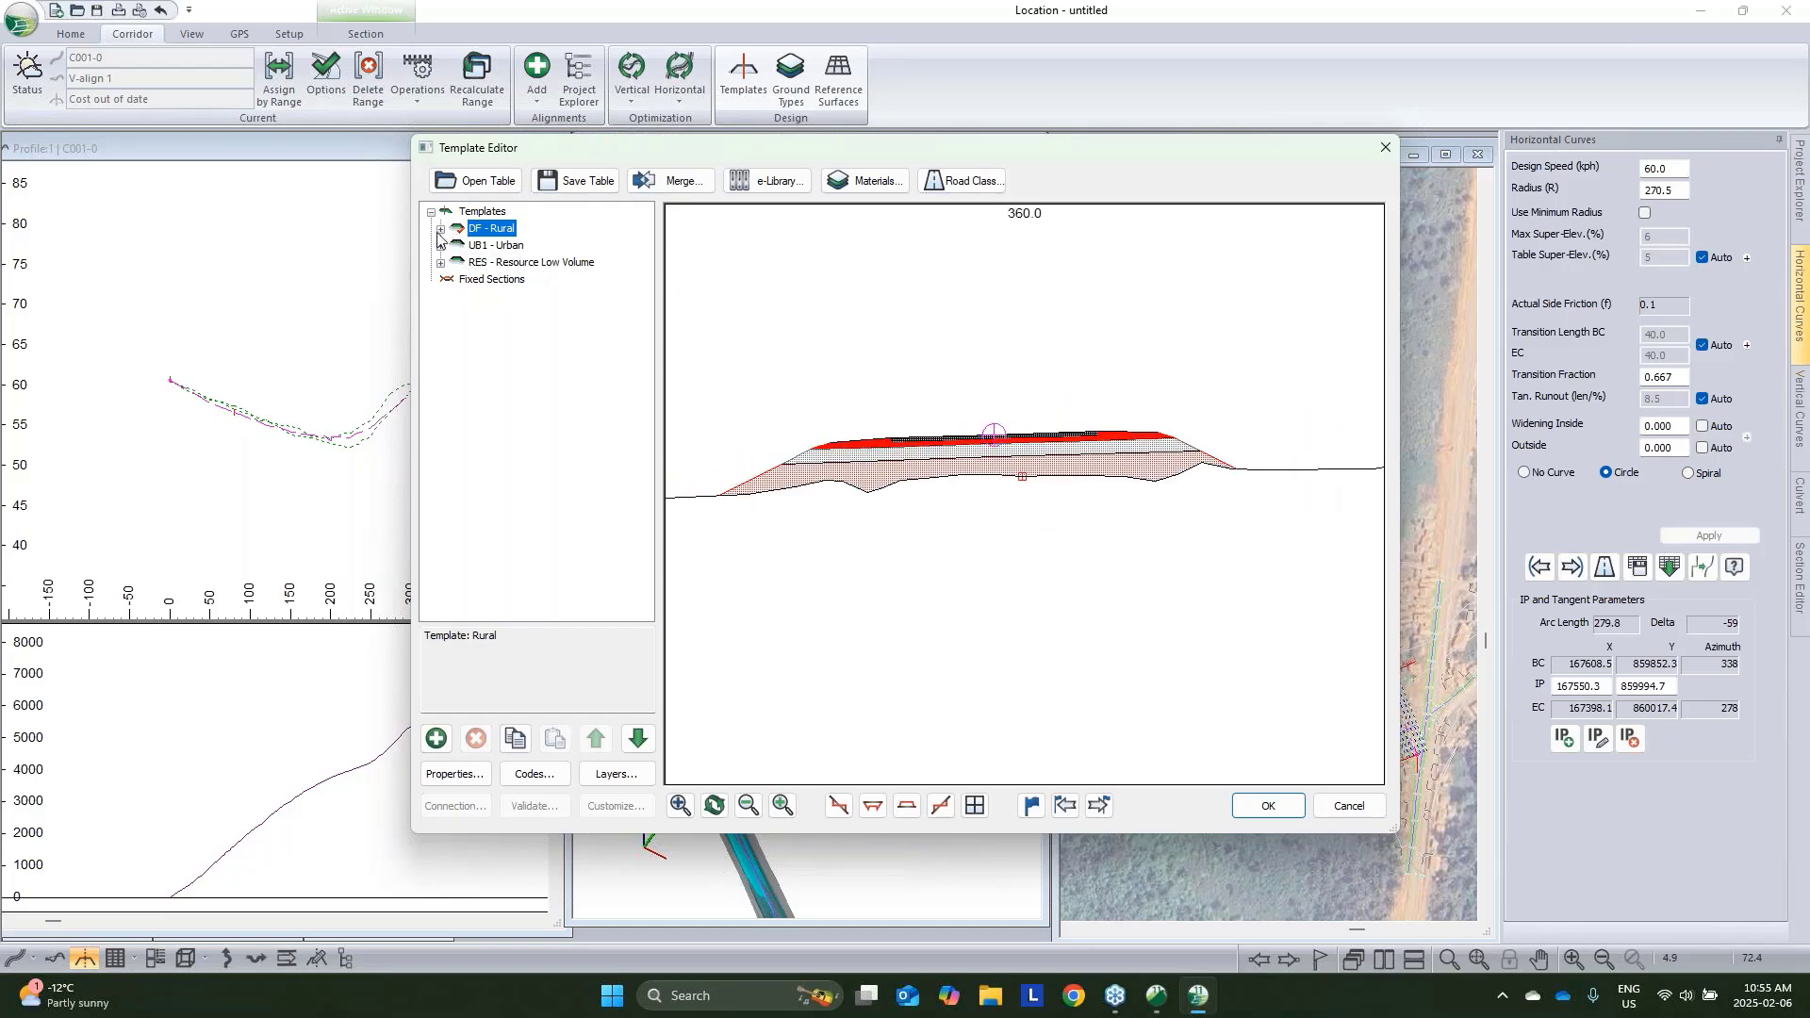
{"action": "left_click", "coordinate": [441, 228]}
{"action": "double_click", "coordinate": [521, 249]}
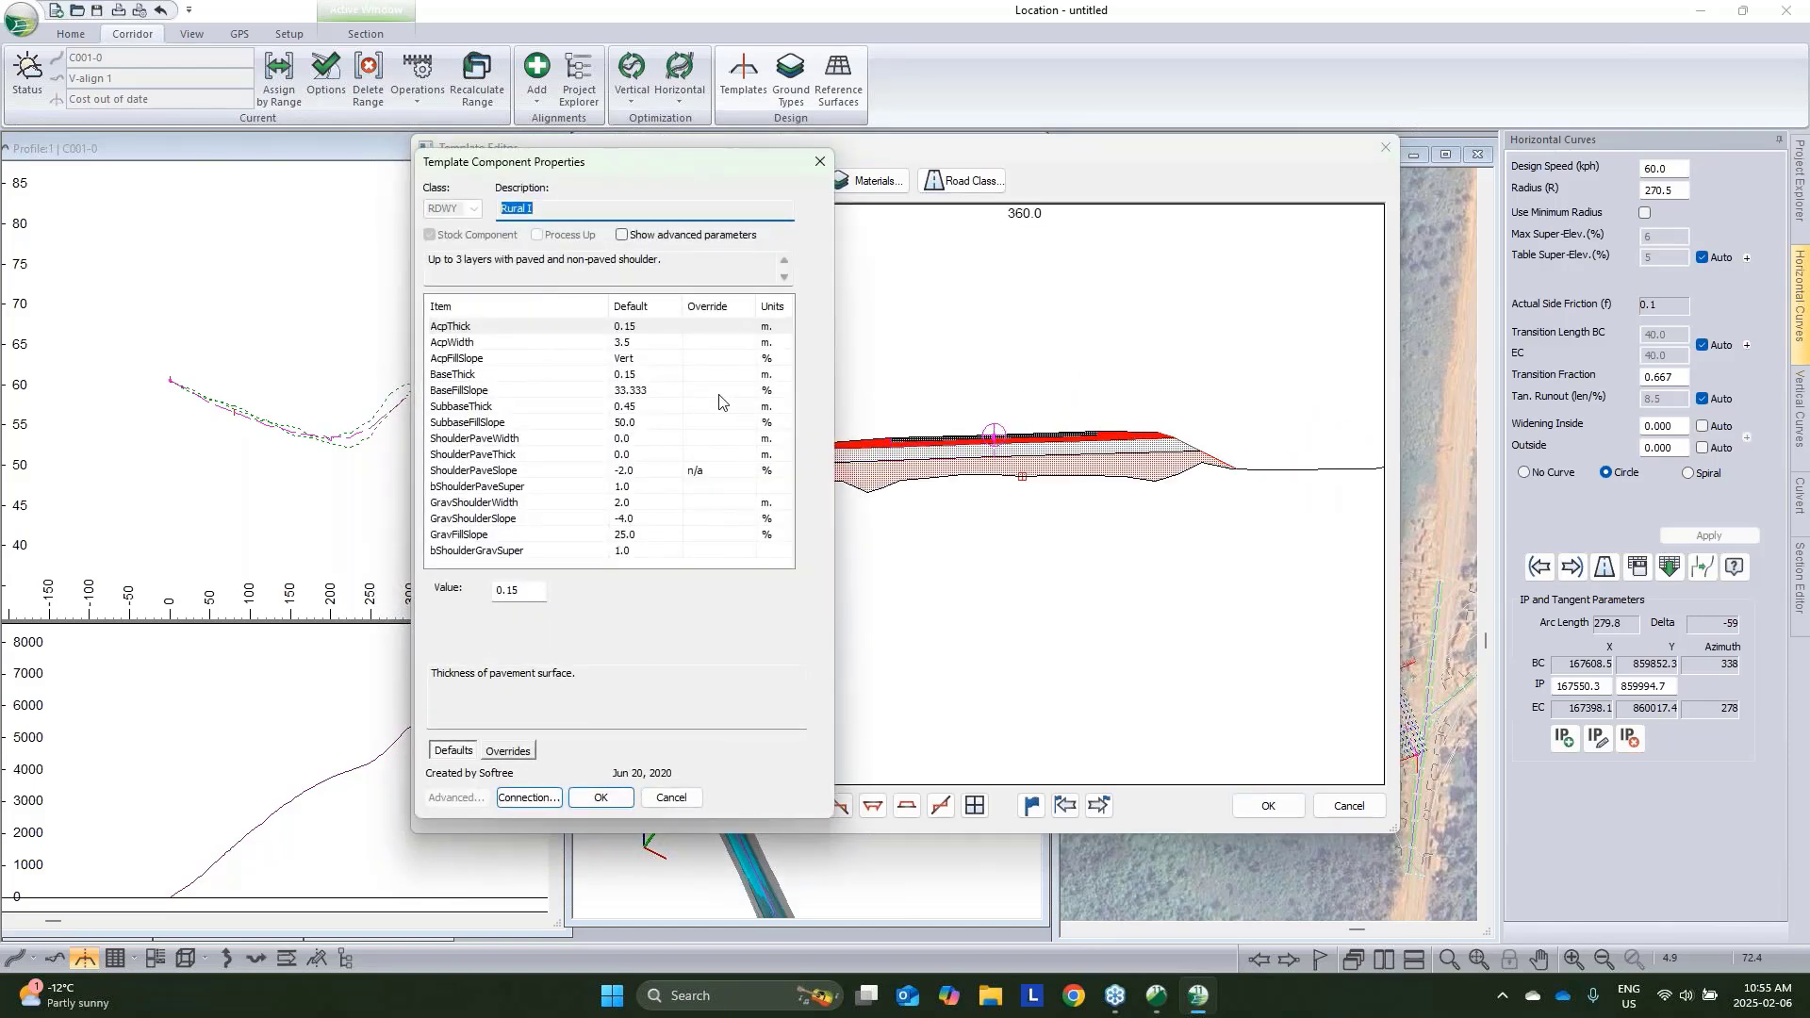
{"action": "left_click", "coordinate": [647, 344]}
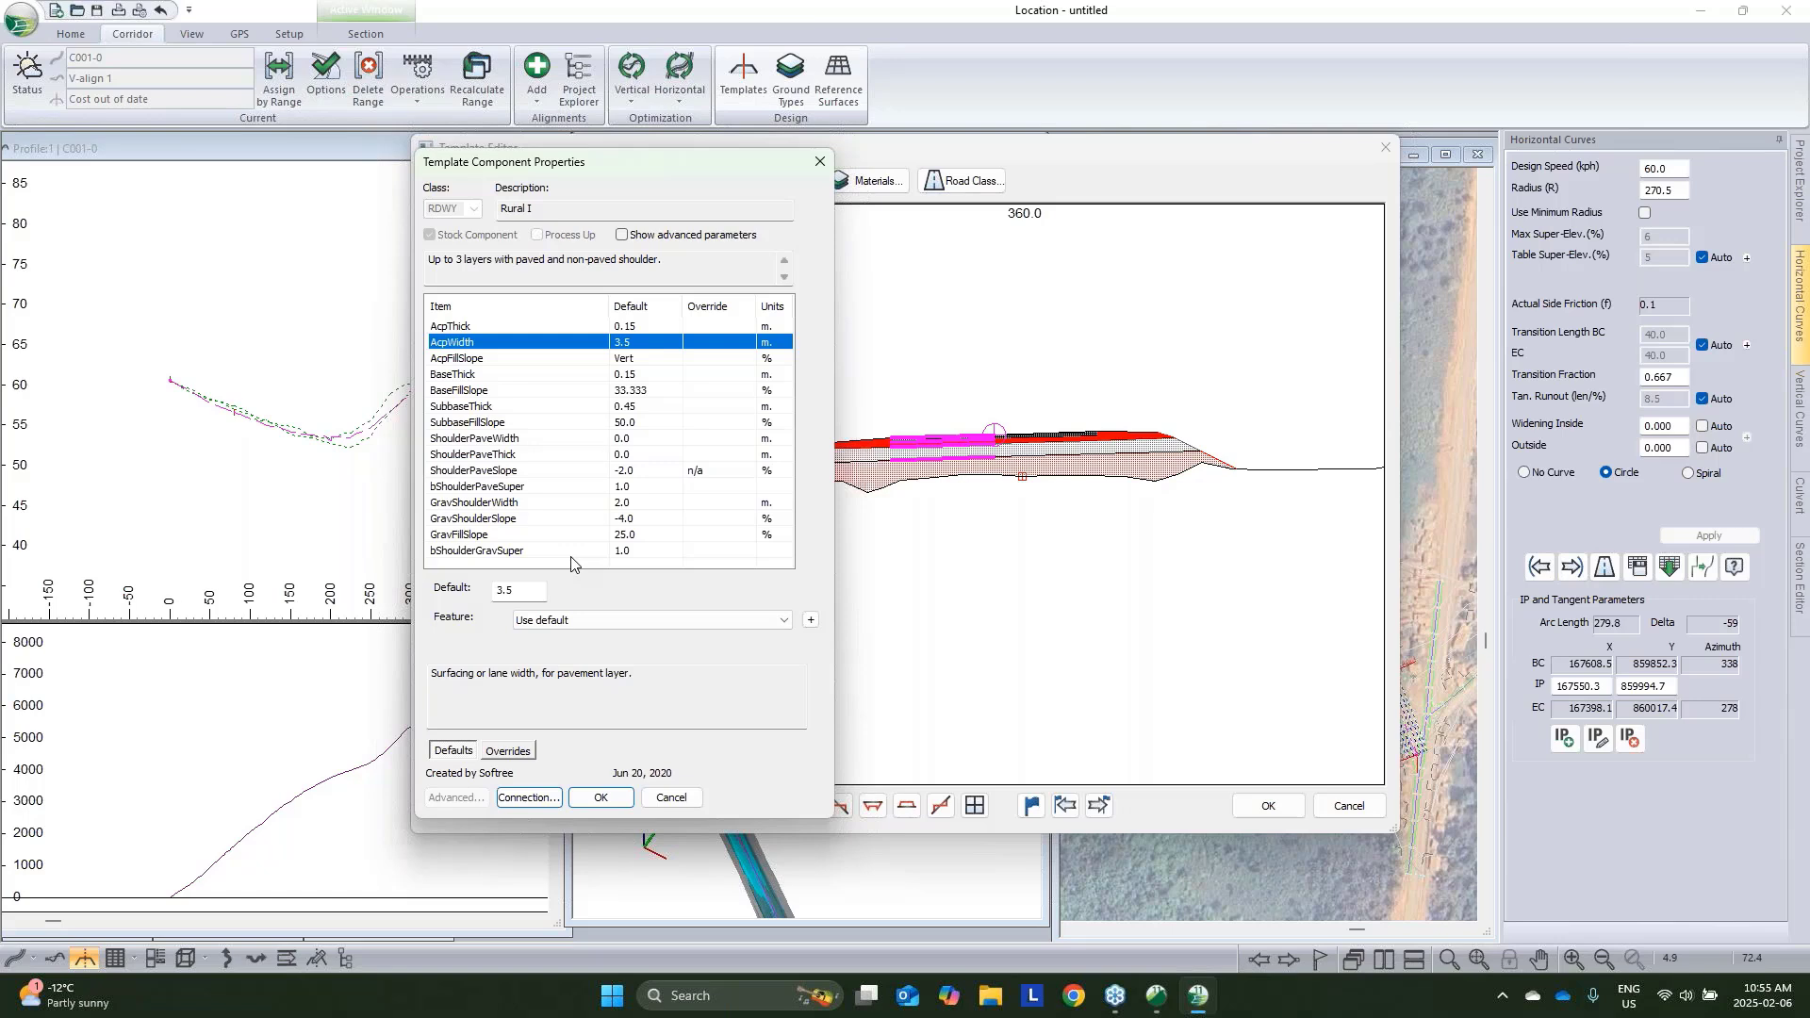
{"action": "double_click", "coordinate": [520, 589]}
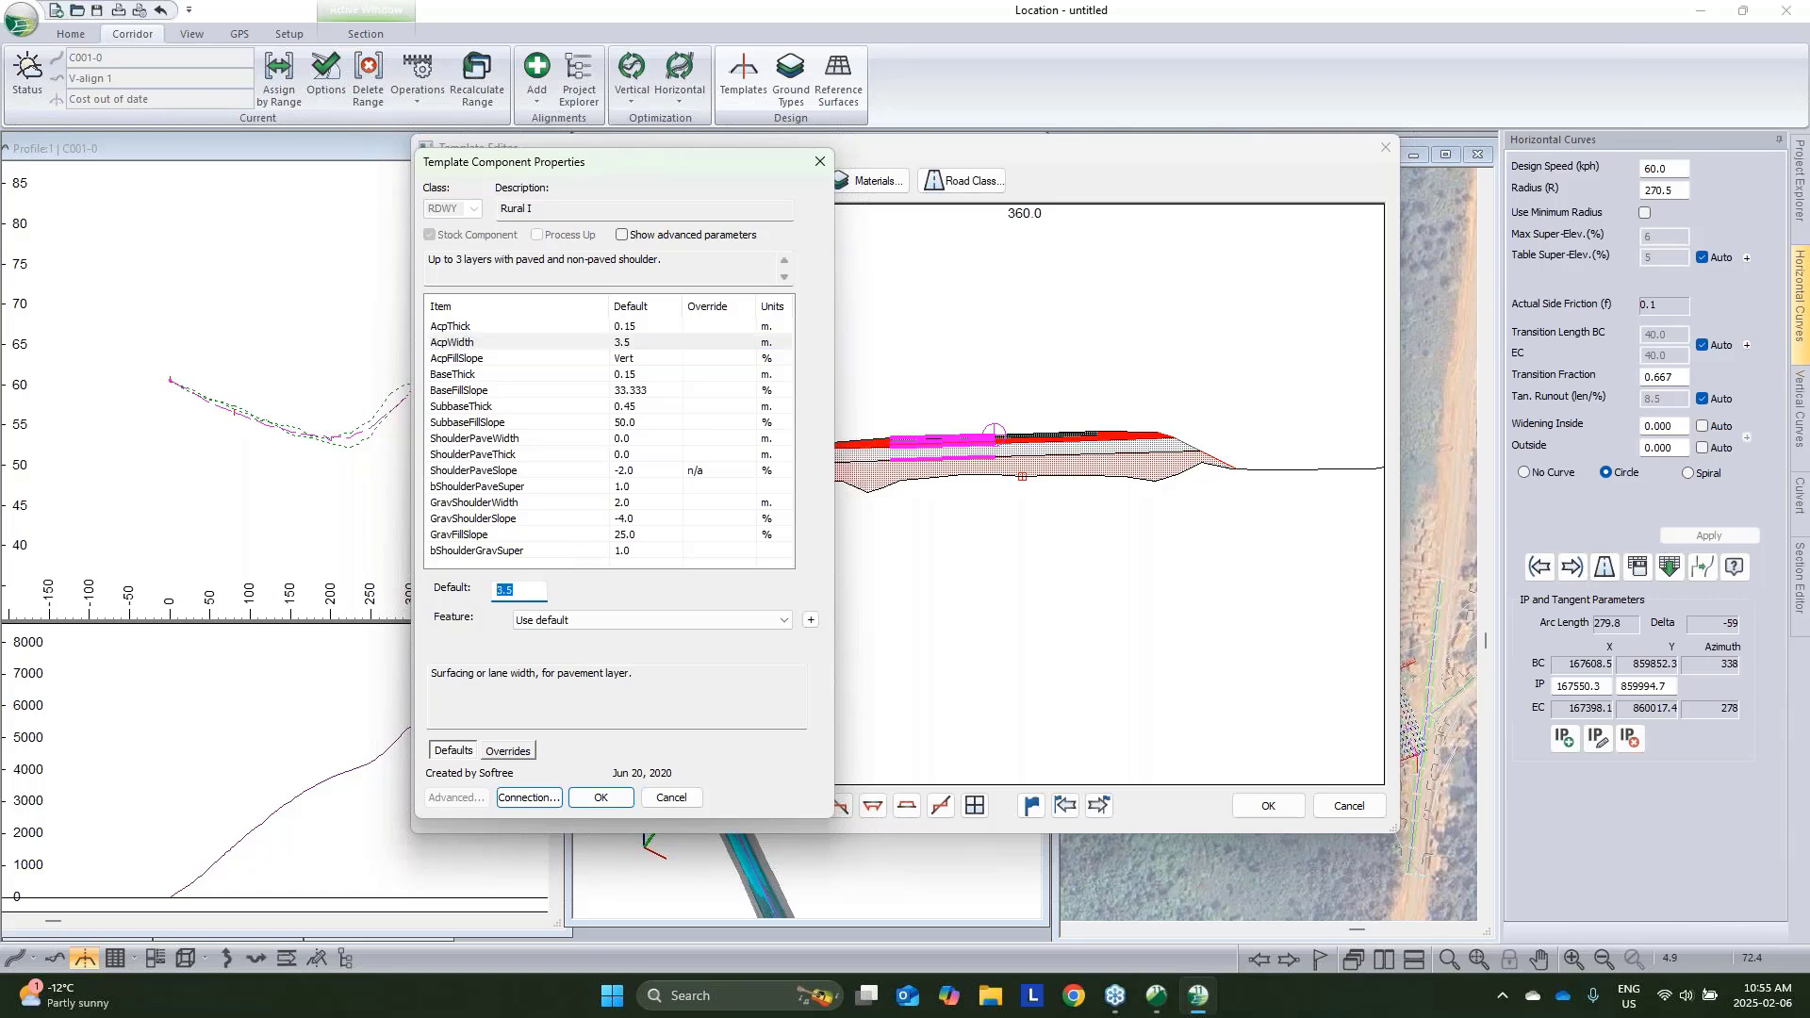
{"action": "type", "text": "4.5"}
{"action": "left_click", "coordinate": [672, 798]}
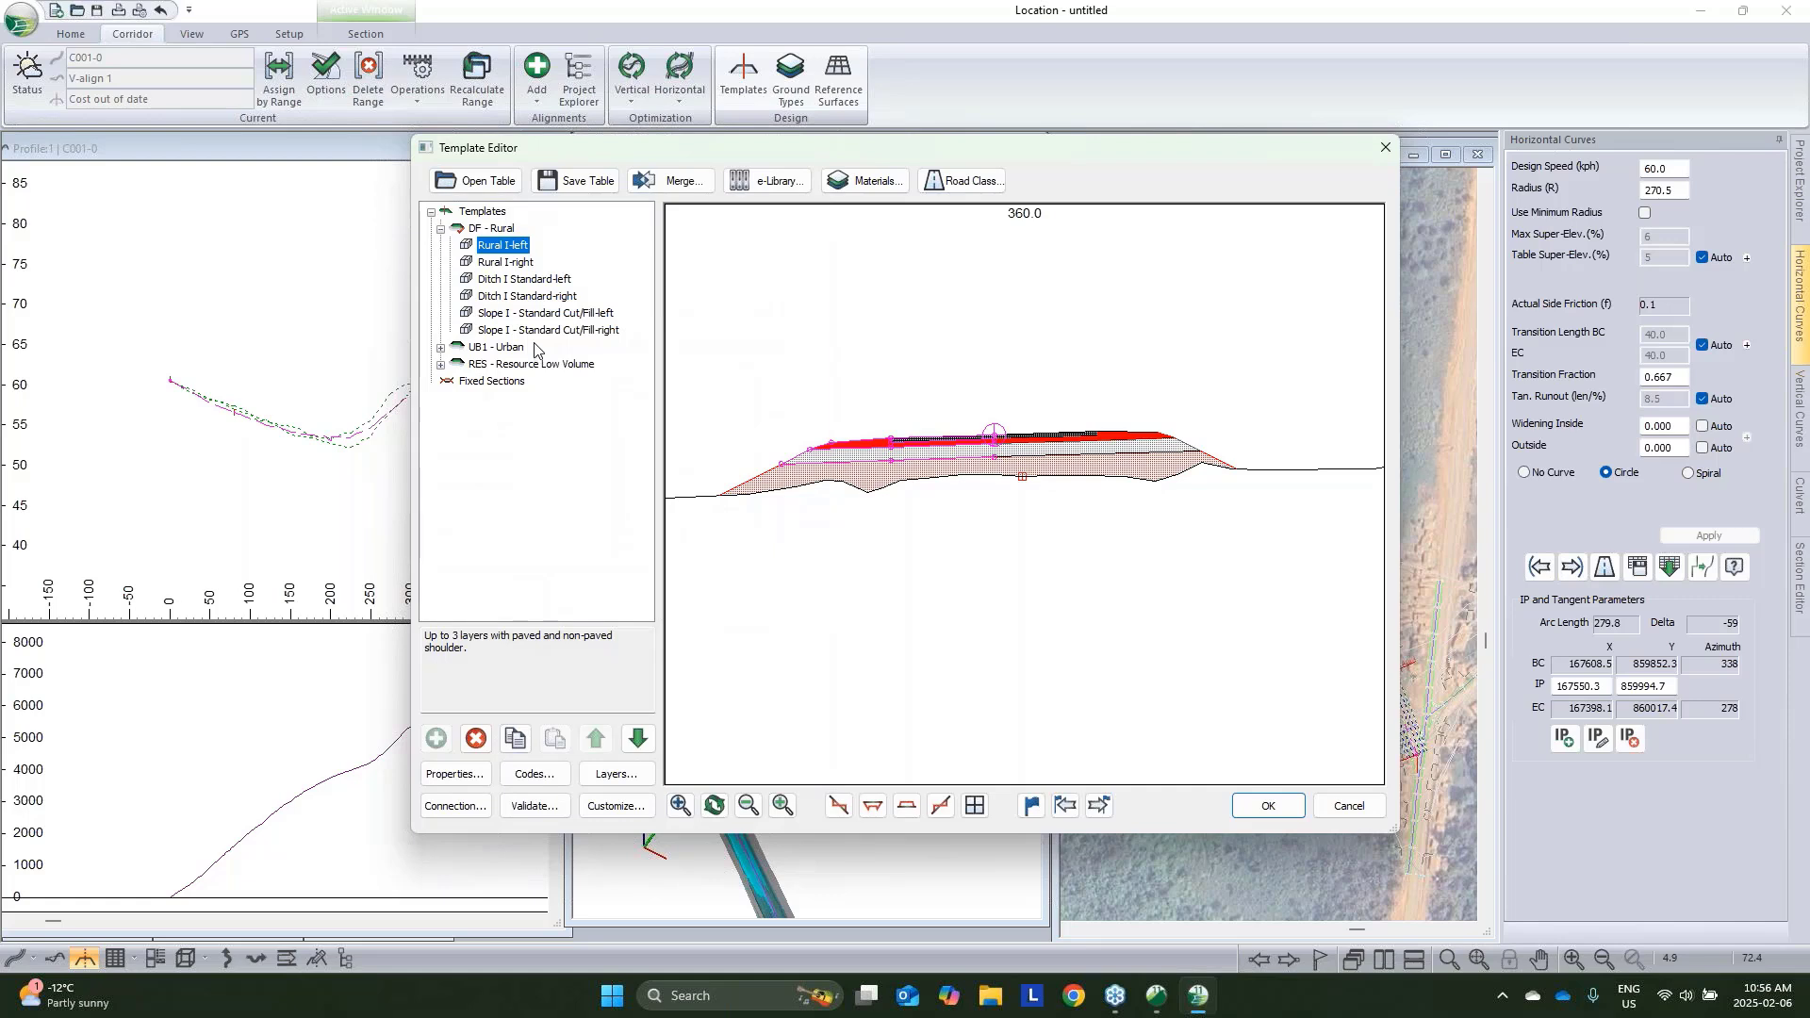
Load all nine e-Library component folders, from Roadway Components to Misc. Components, into the template editor
{"action": "left_click", "coordinate": [788, 182]}
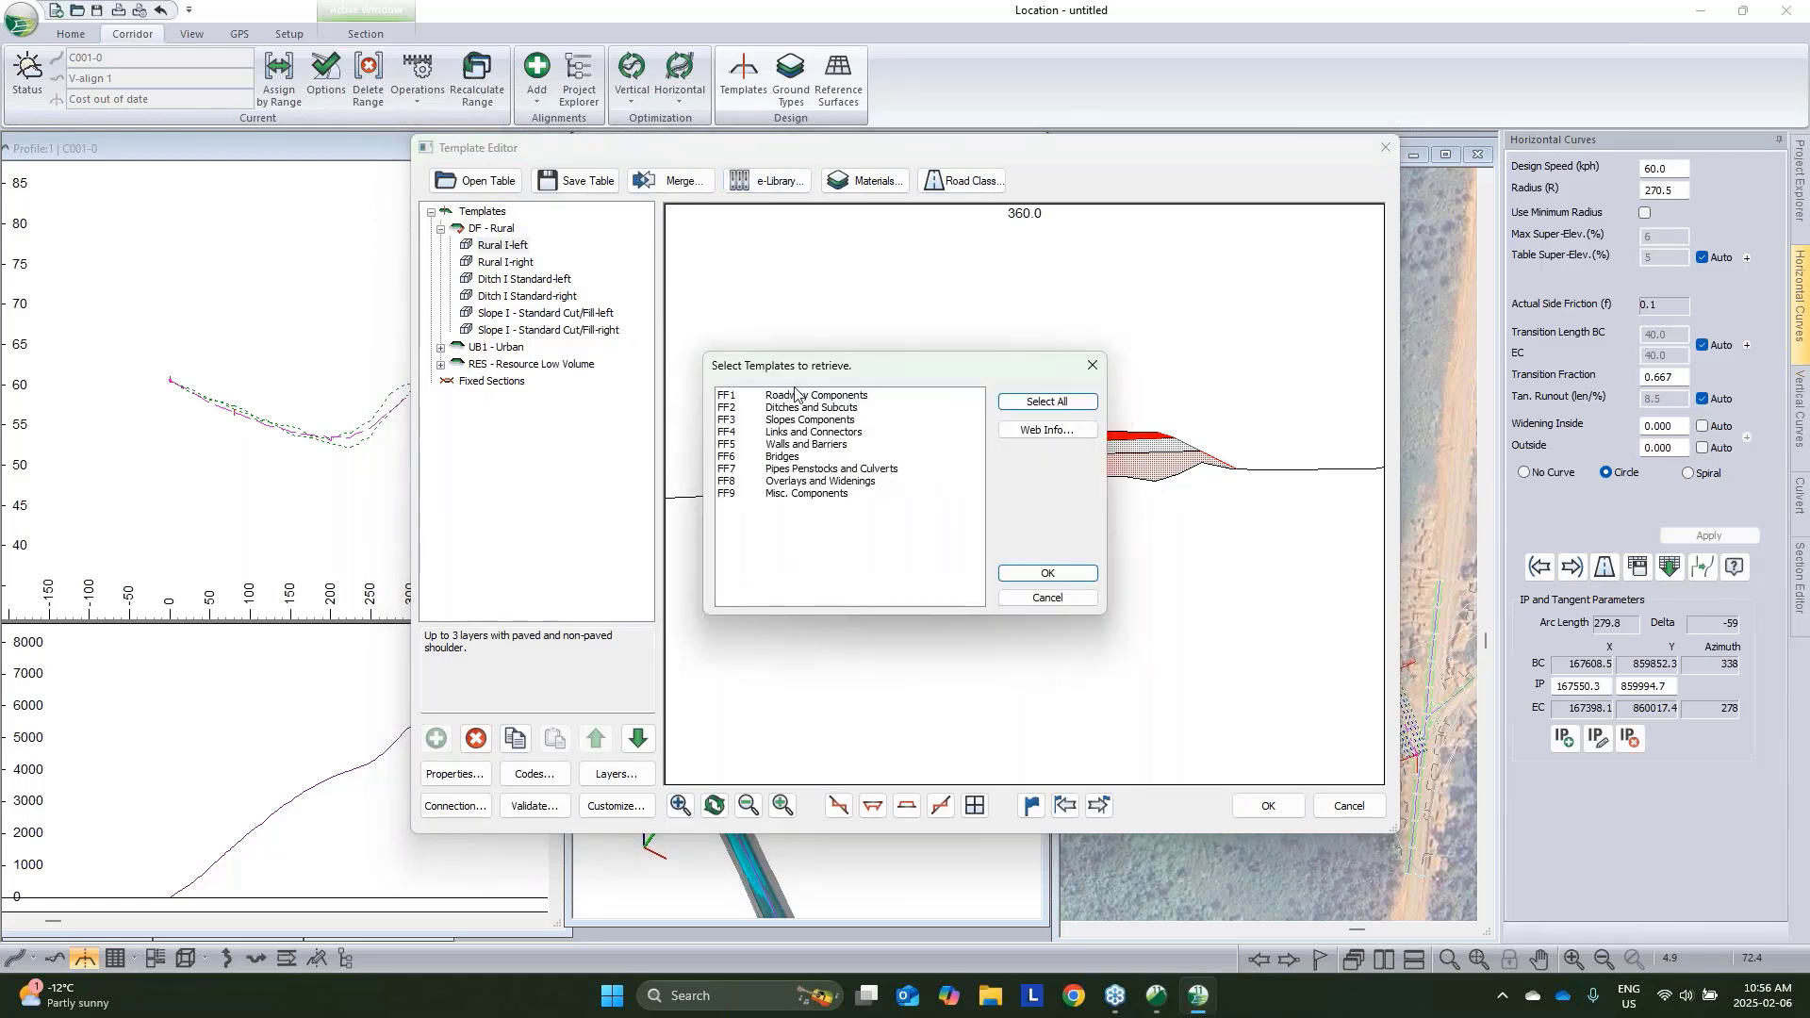
{"action": "left_click", "coordinate": [796, 396]}
{"action": "left_click", "coordinate": [803, 497], "text": "shift"}
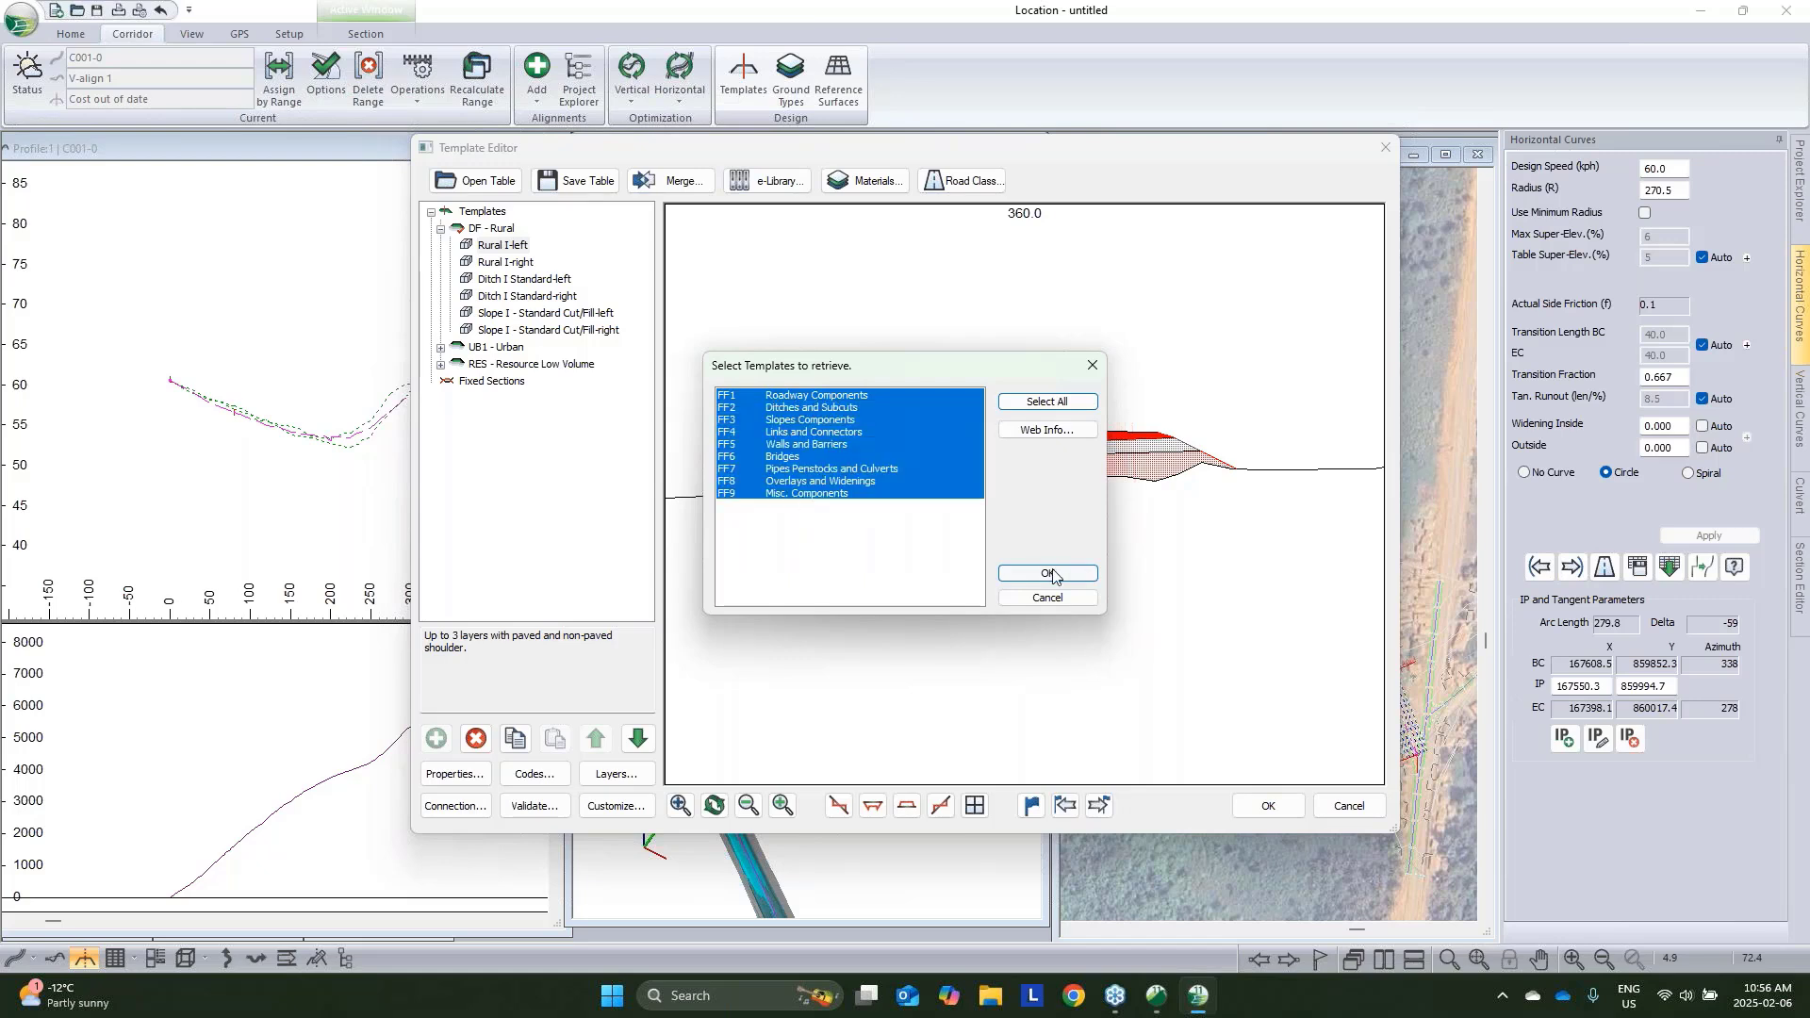
{"action": "left_click", "coordinate": [1047, 573]}
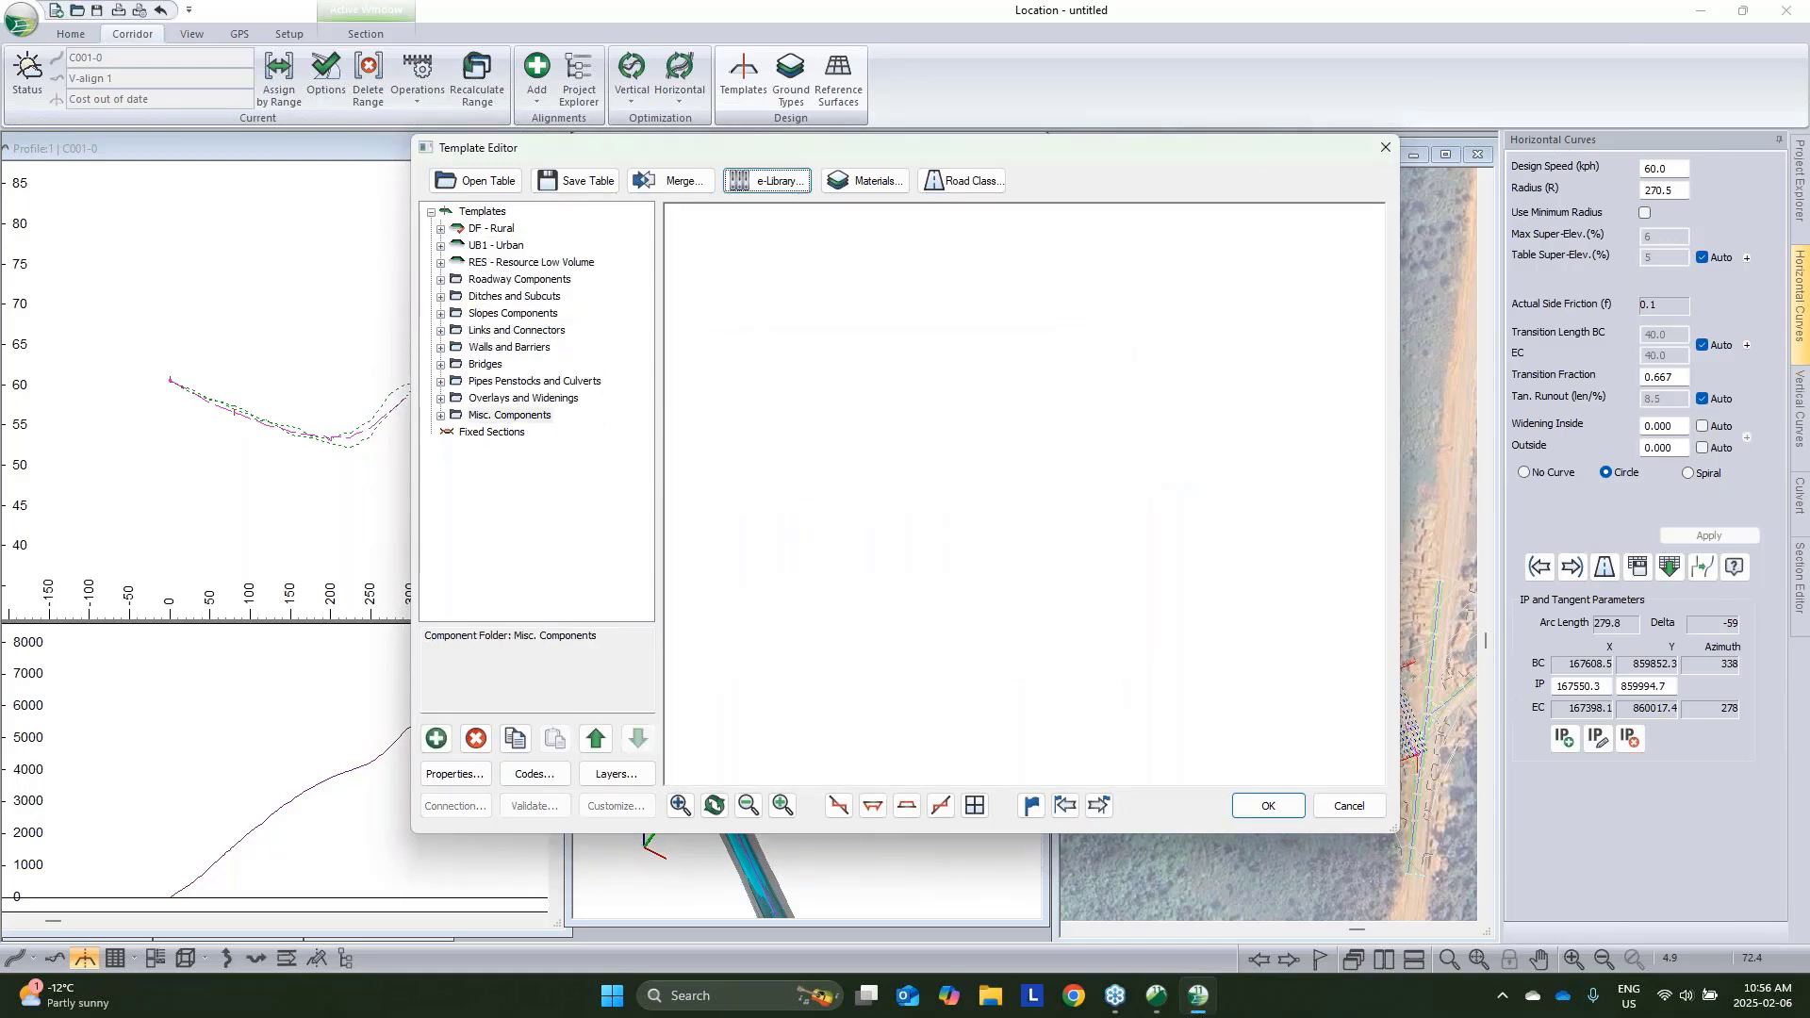
Preview the Wall X - GRS or MSE component on the section, return to DF - Rural, and abandon the template edits
{"action": "left_click", "coordinate": [488, 350]}
{"action": "double_click", "coordinate": [500, 347]}
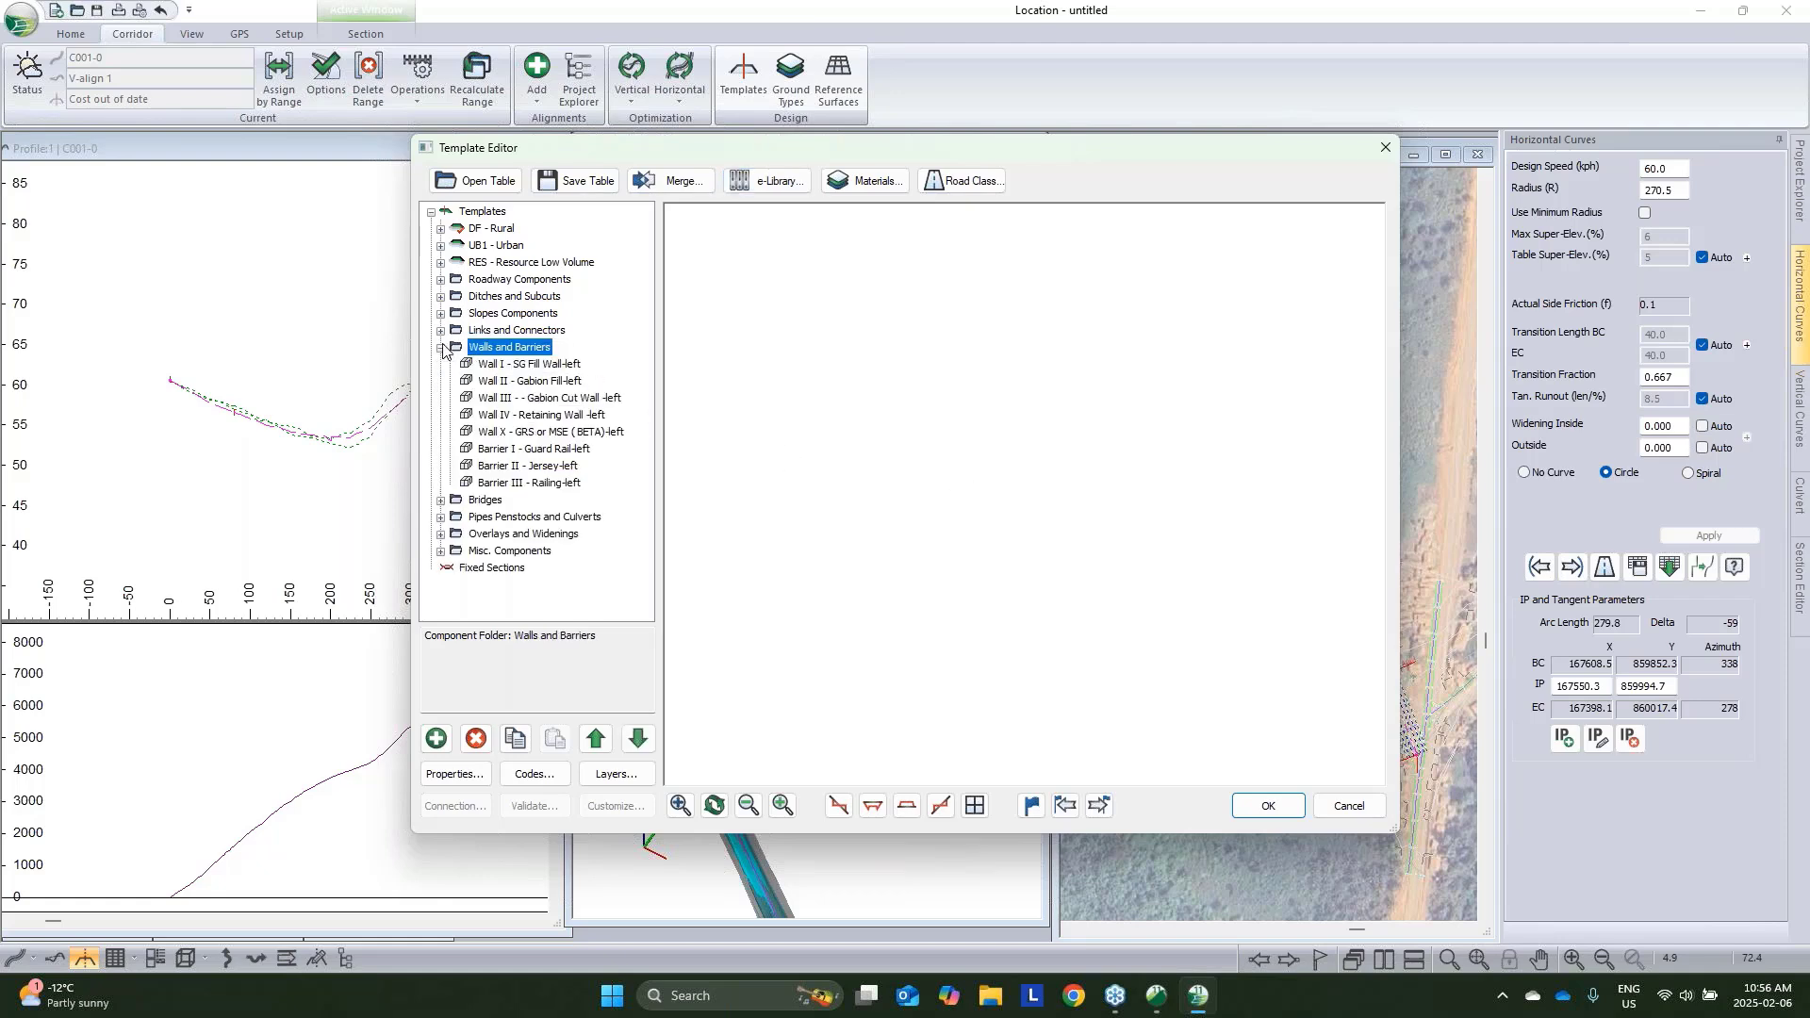
{"action": "left_click", "coordinate": [547, 432]}
{"action": "left_click_drag", "start_coordinate": [1120, 456], "coordinate": [1149, 347]}
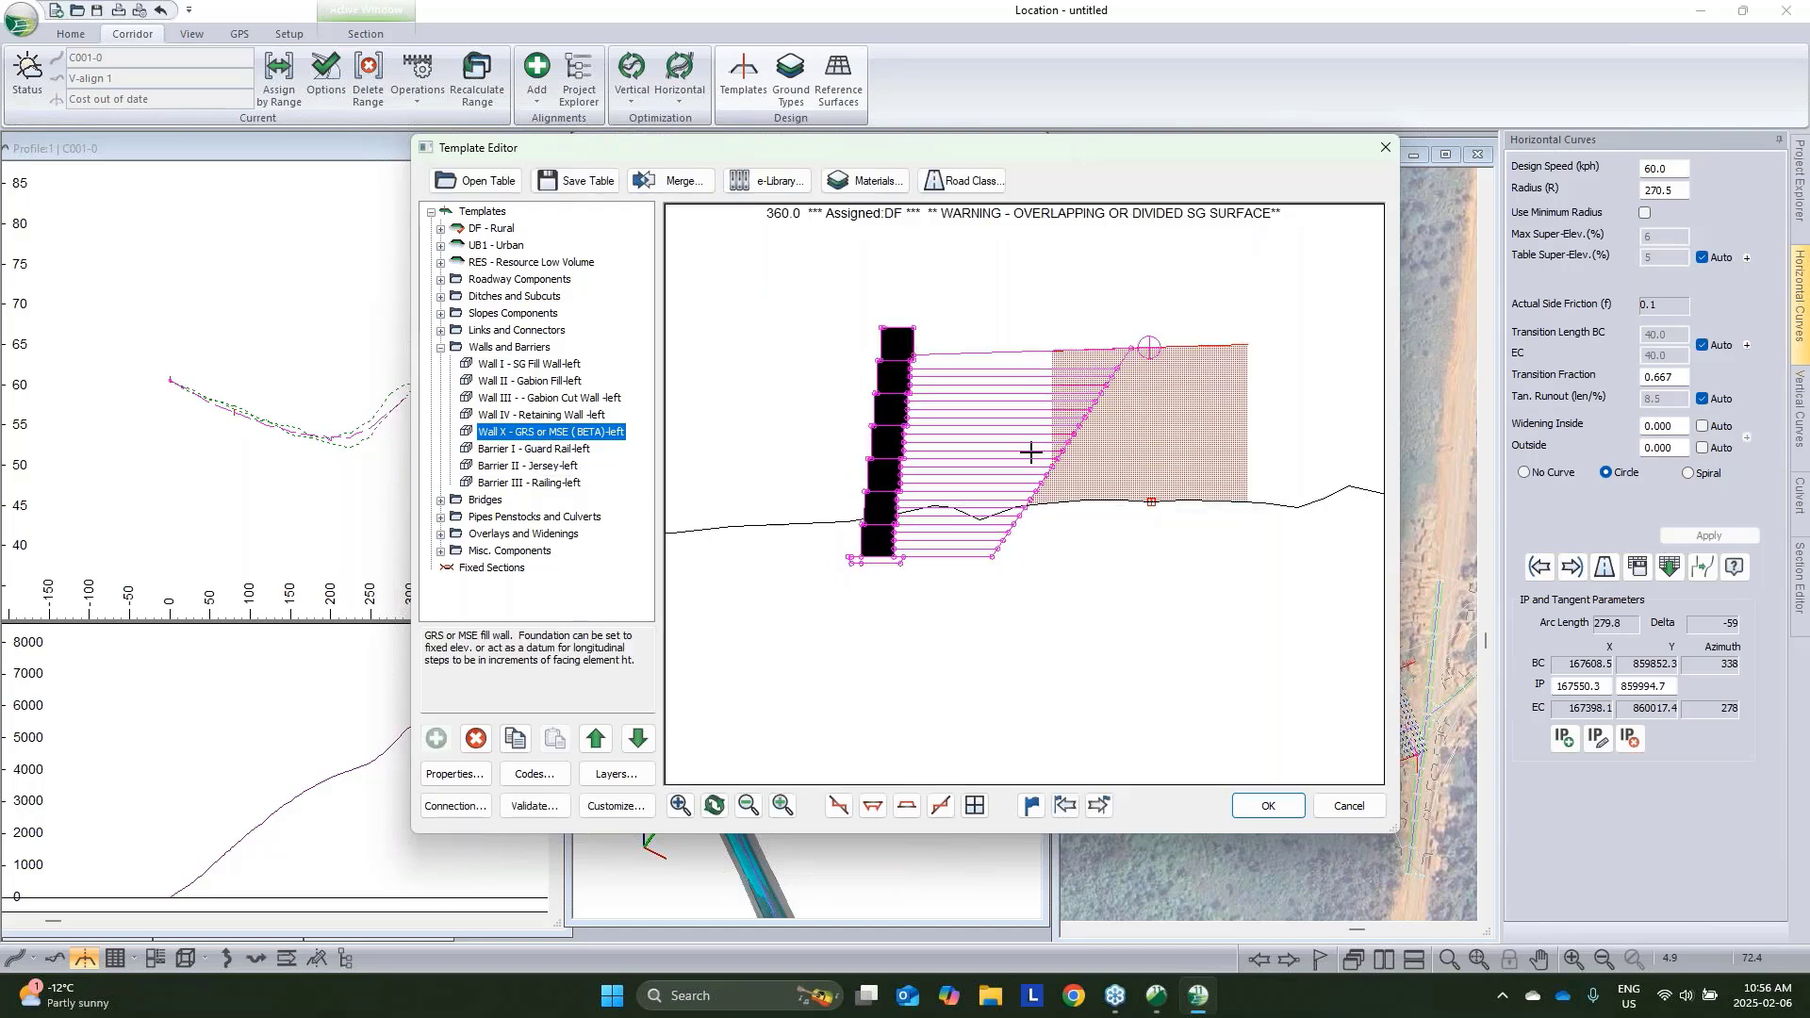
{"action": "mouse_move", "coordinate": [1031, 452]}
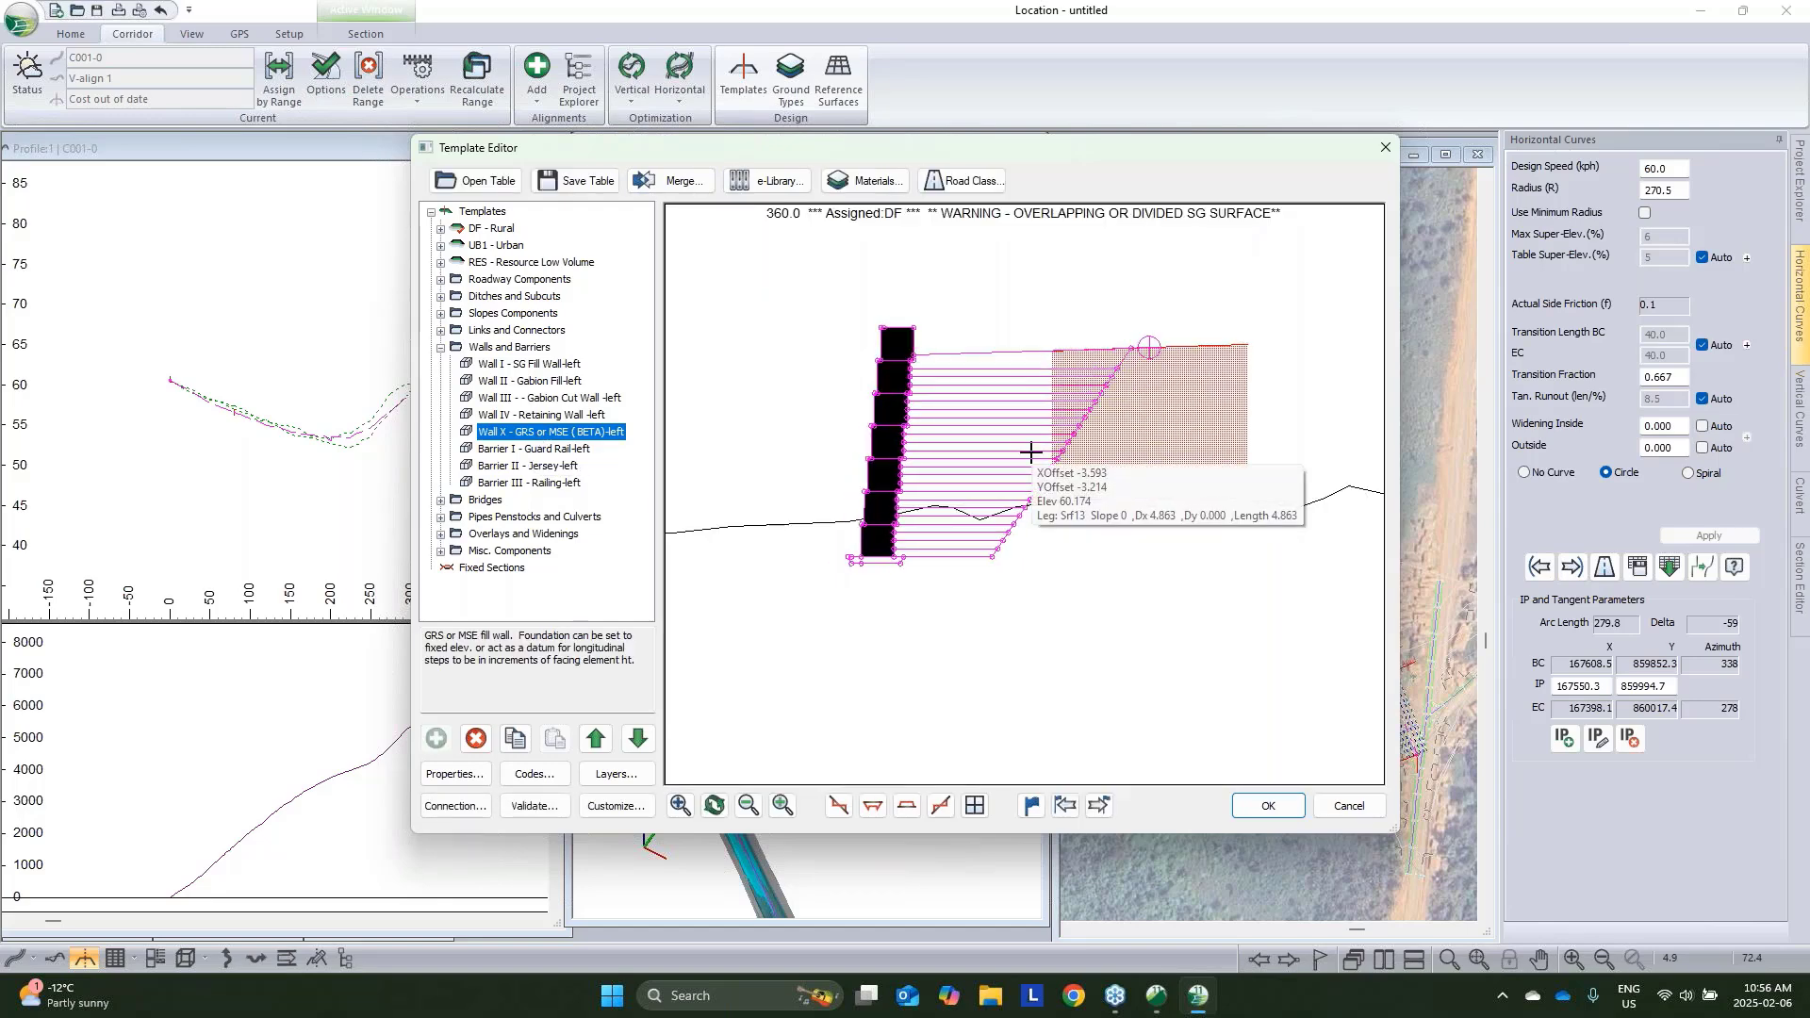
{"action": "left_click", "coordinate": [441, 348]}
{"action": "left_click", "coordinate": [492, 228]}
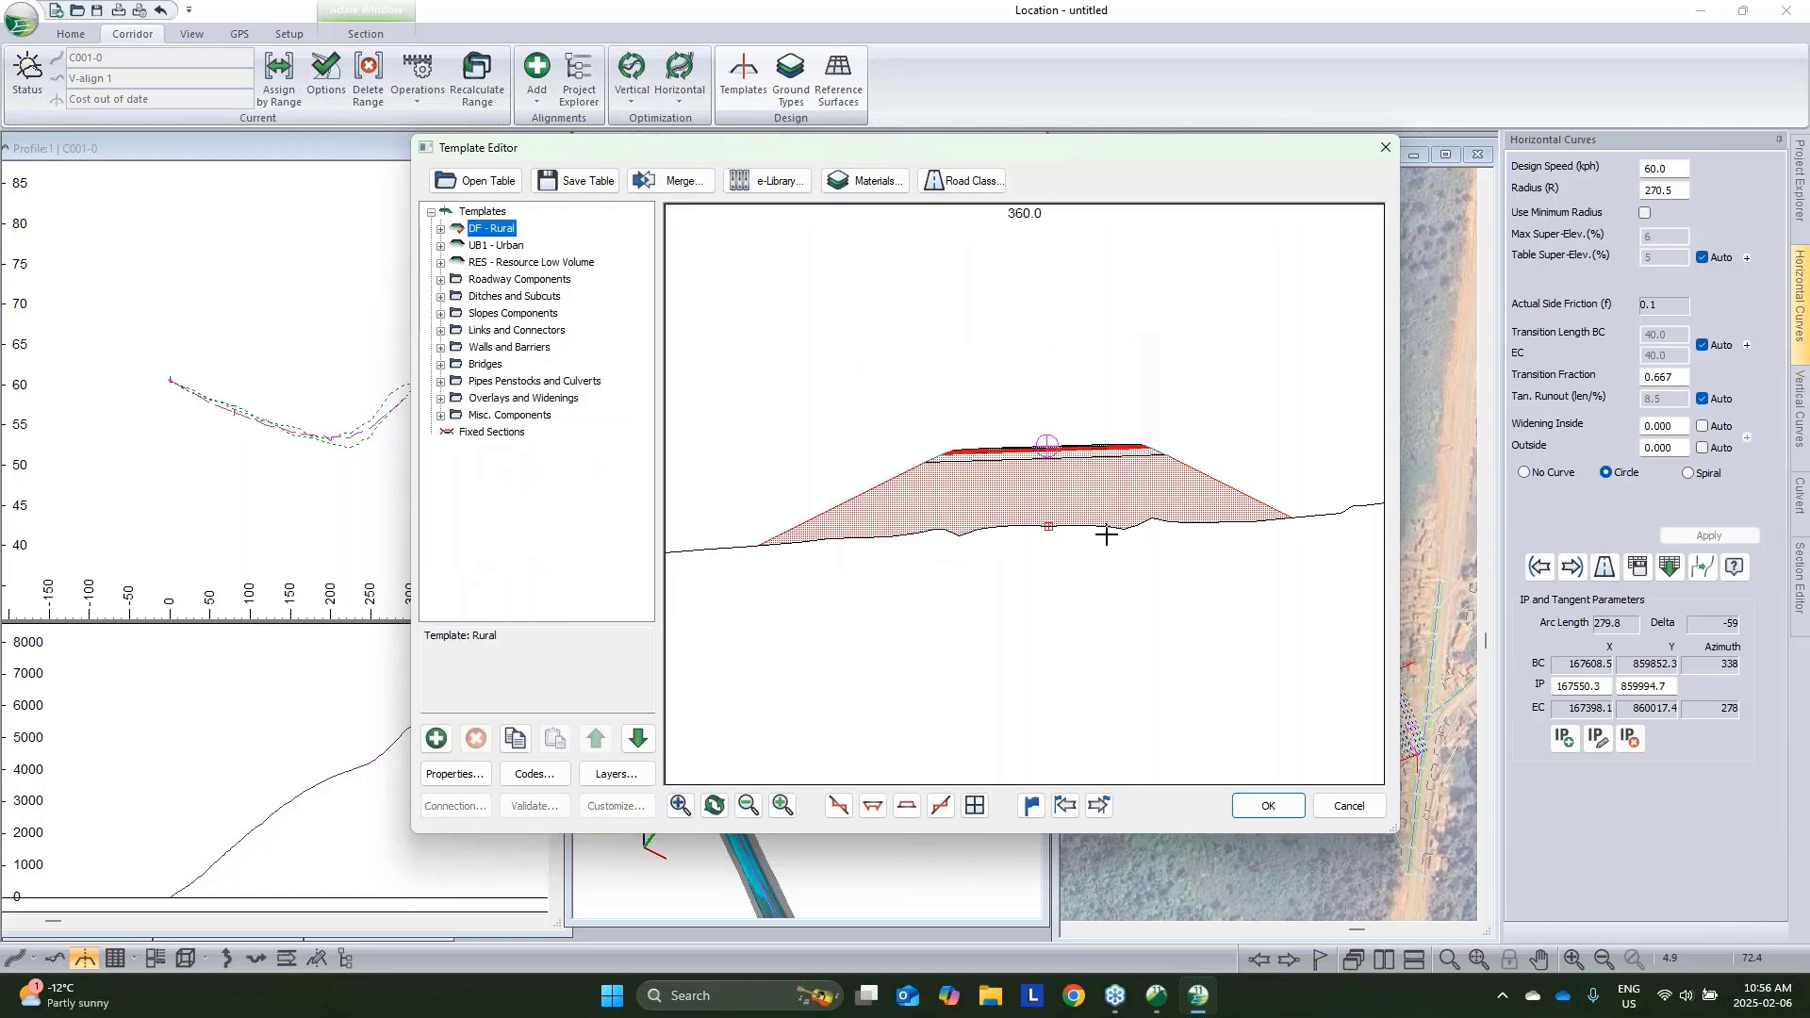
{"action": "left_click", "coordinate": [1349, 807]}
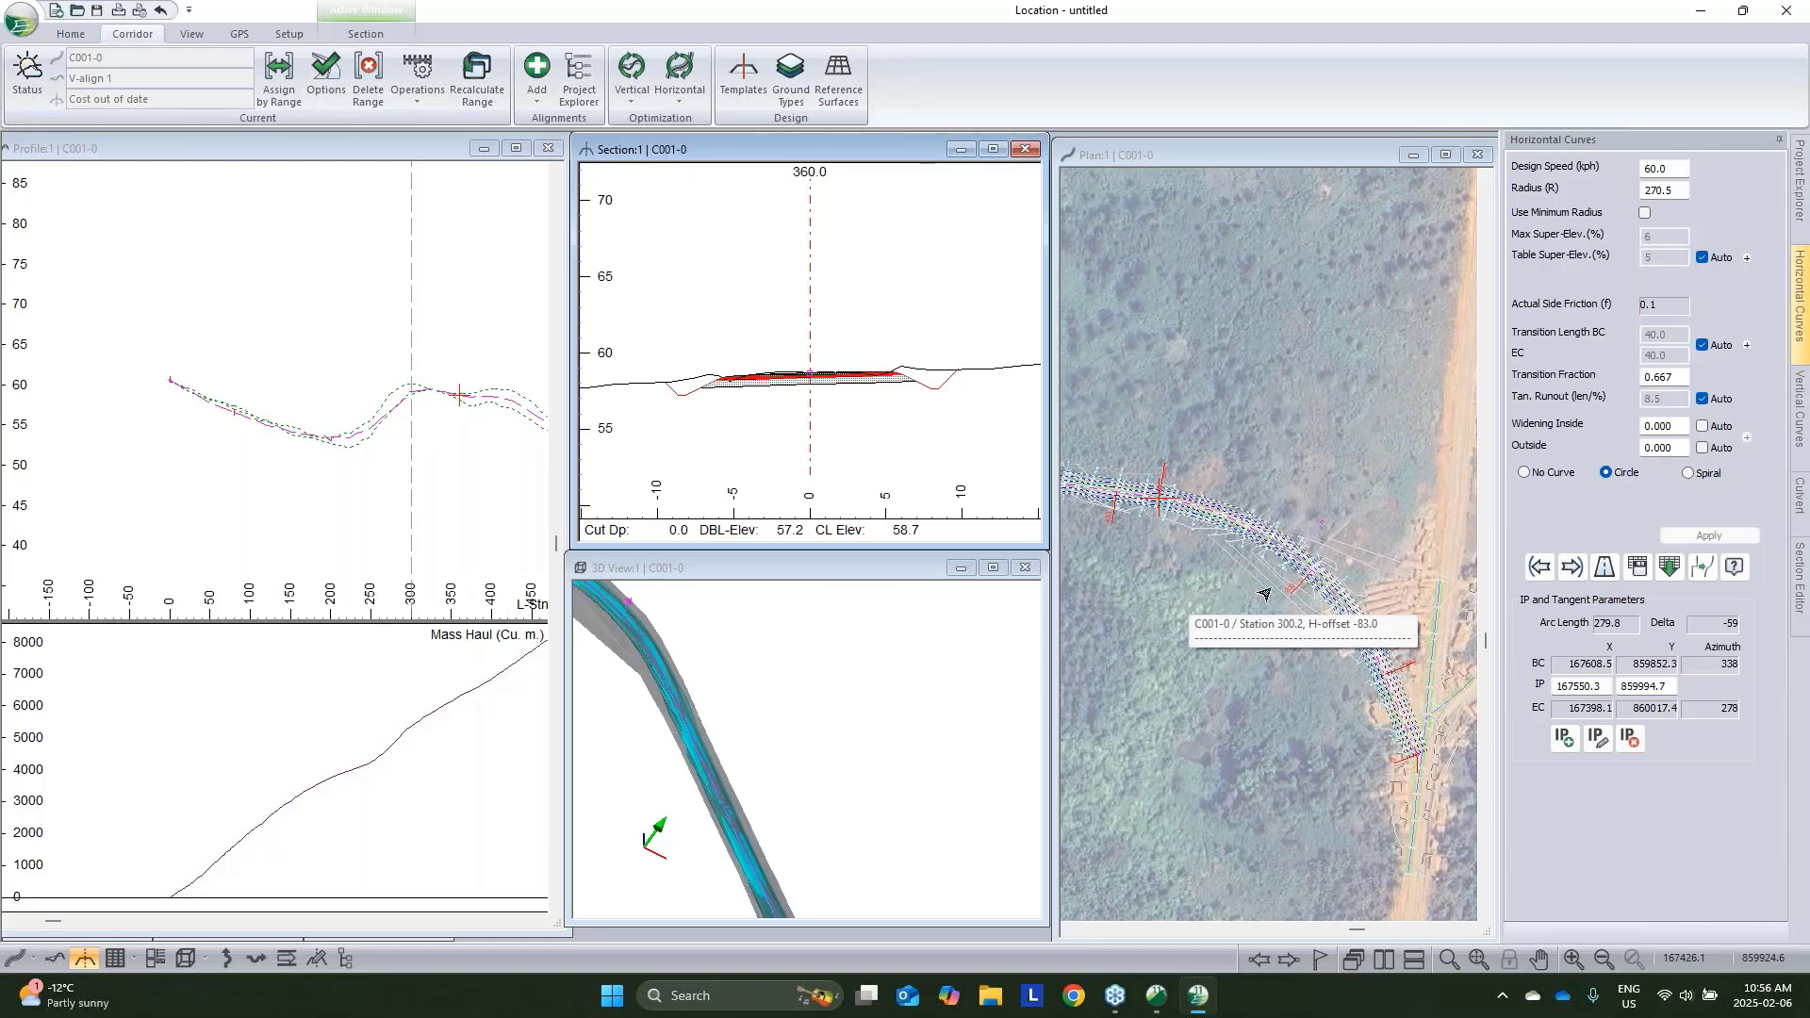
Examine C001-0 in plan over the imagery and along its profile, ending back at the start station
{"action": "left_click", "coordinate": [1288, 581]}
{"action": "middle_click_drag", "start_coordinate": [1237, 552], "coordinate": [1344, 577]}
{"action": "scroll", "coordinate": [1343, 577], "scroll_direction": "down", "scroll_amount": 1}
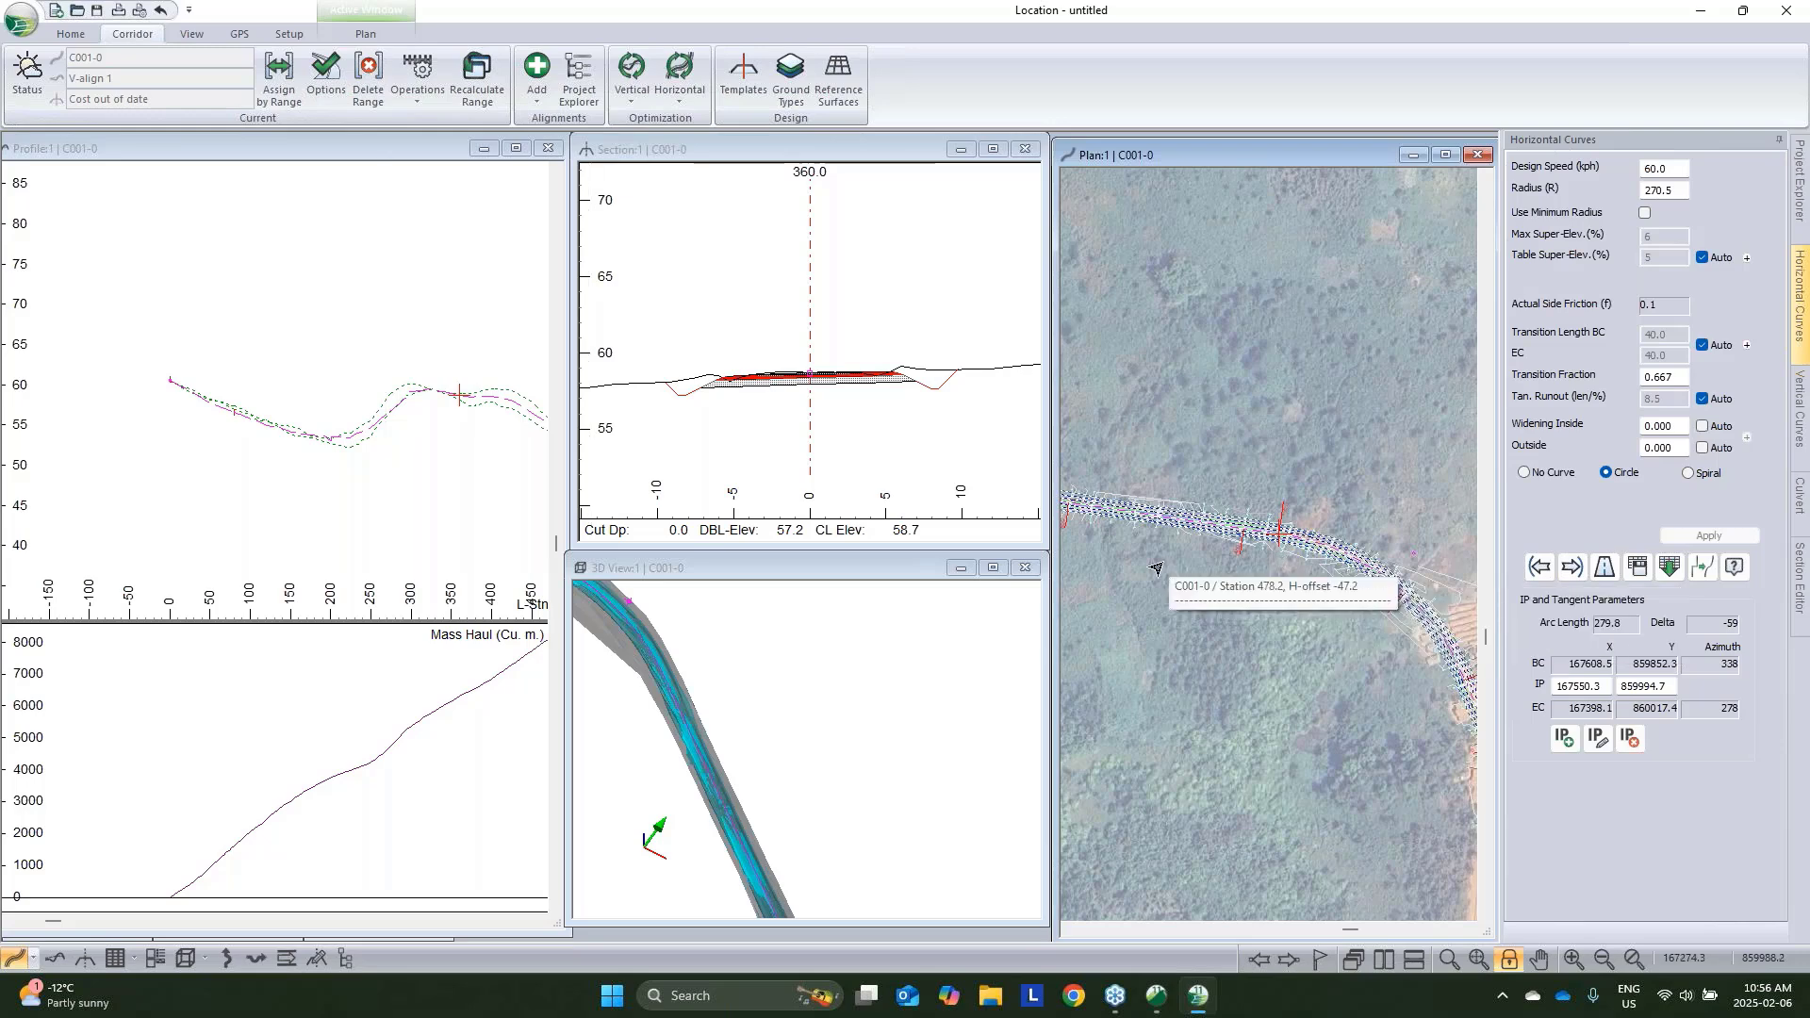
{"action": "left_click", "coordinate": [531, 602]}
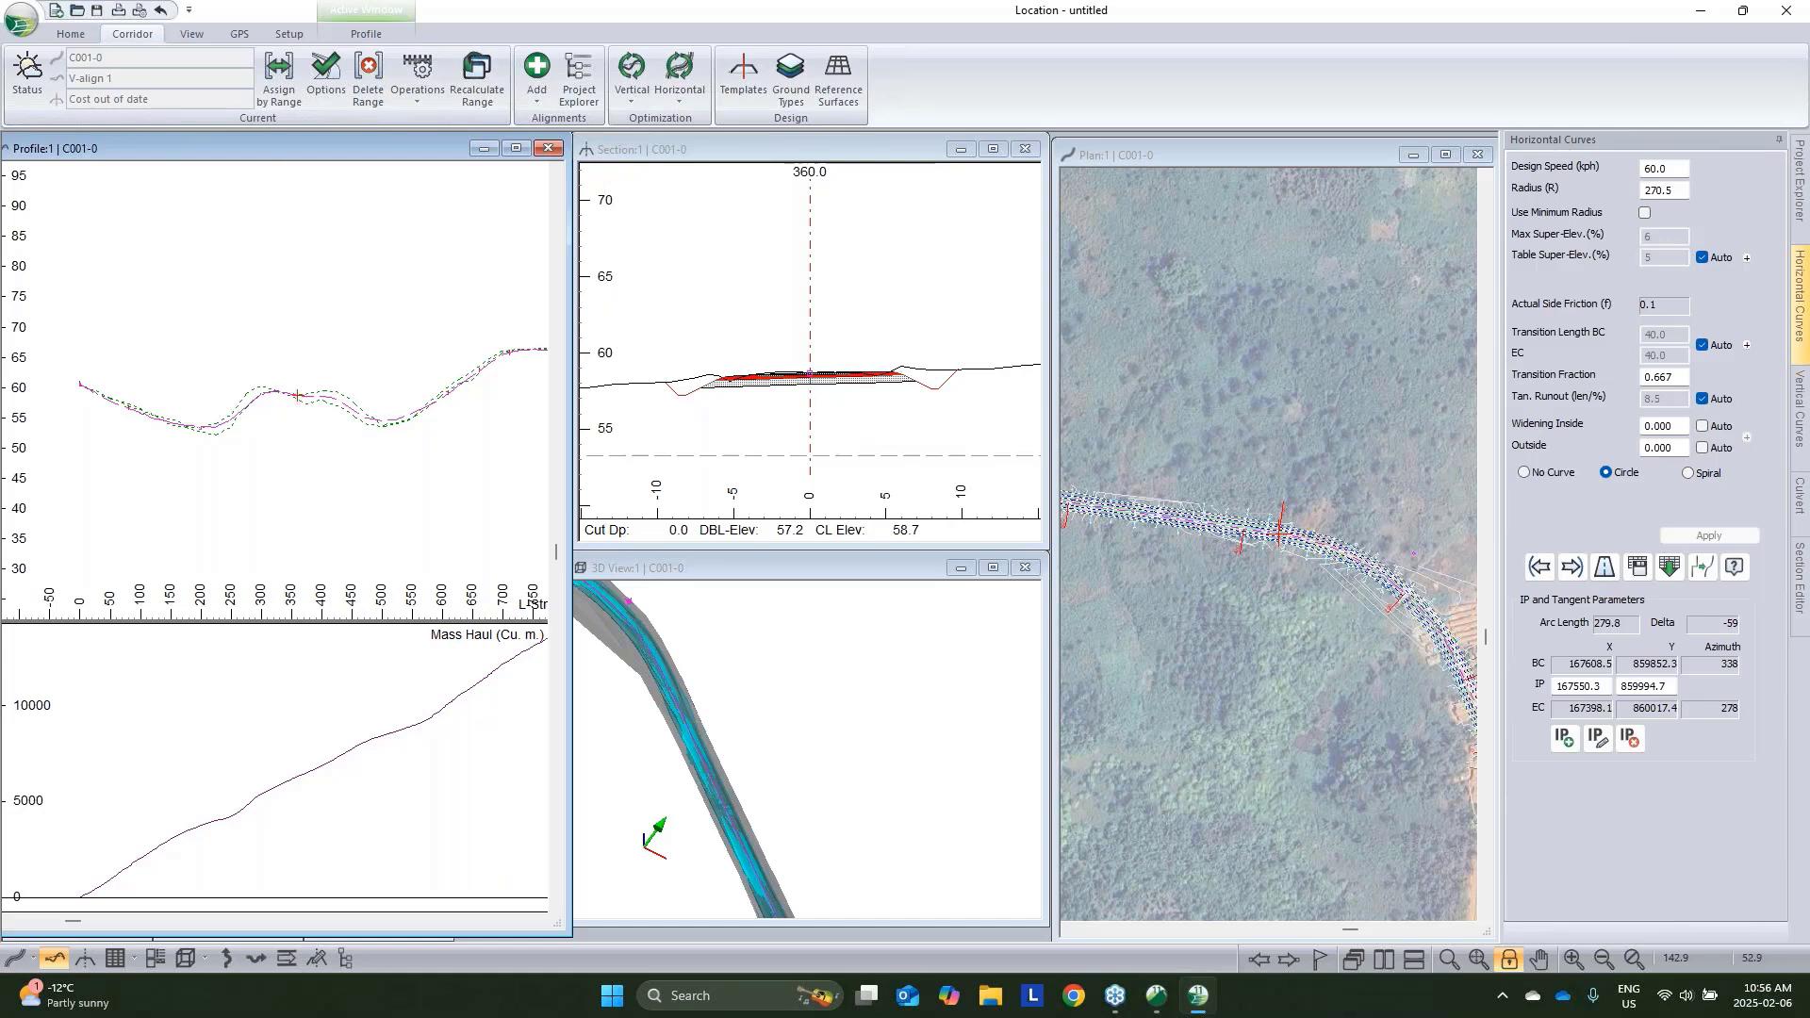
{"action": "middle_click_drag", "start_coordinate": [388, 396], "coordinate": [246, 466]}
{"action": "scroll", "coordinate": [246, 466], "scroll_direction": "up", "scroll_amount": 1}
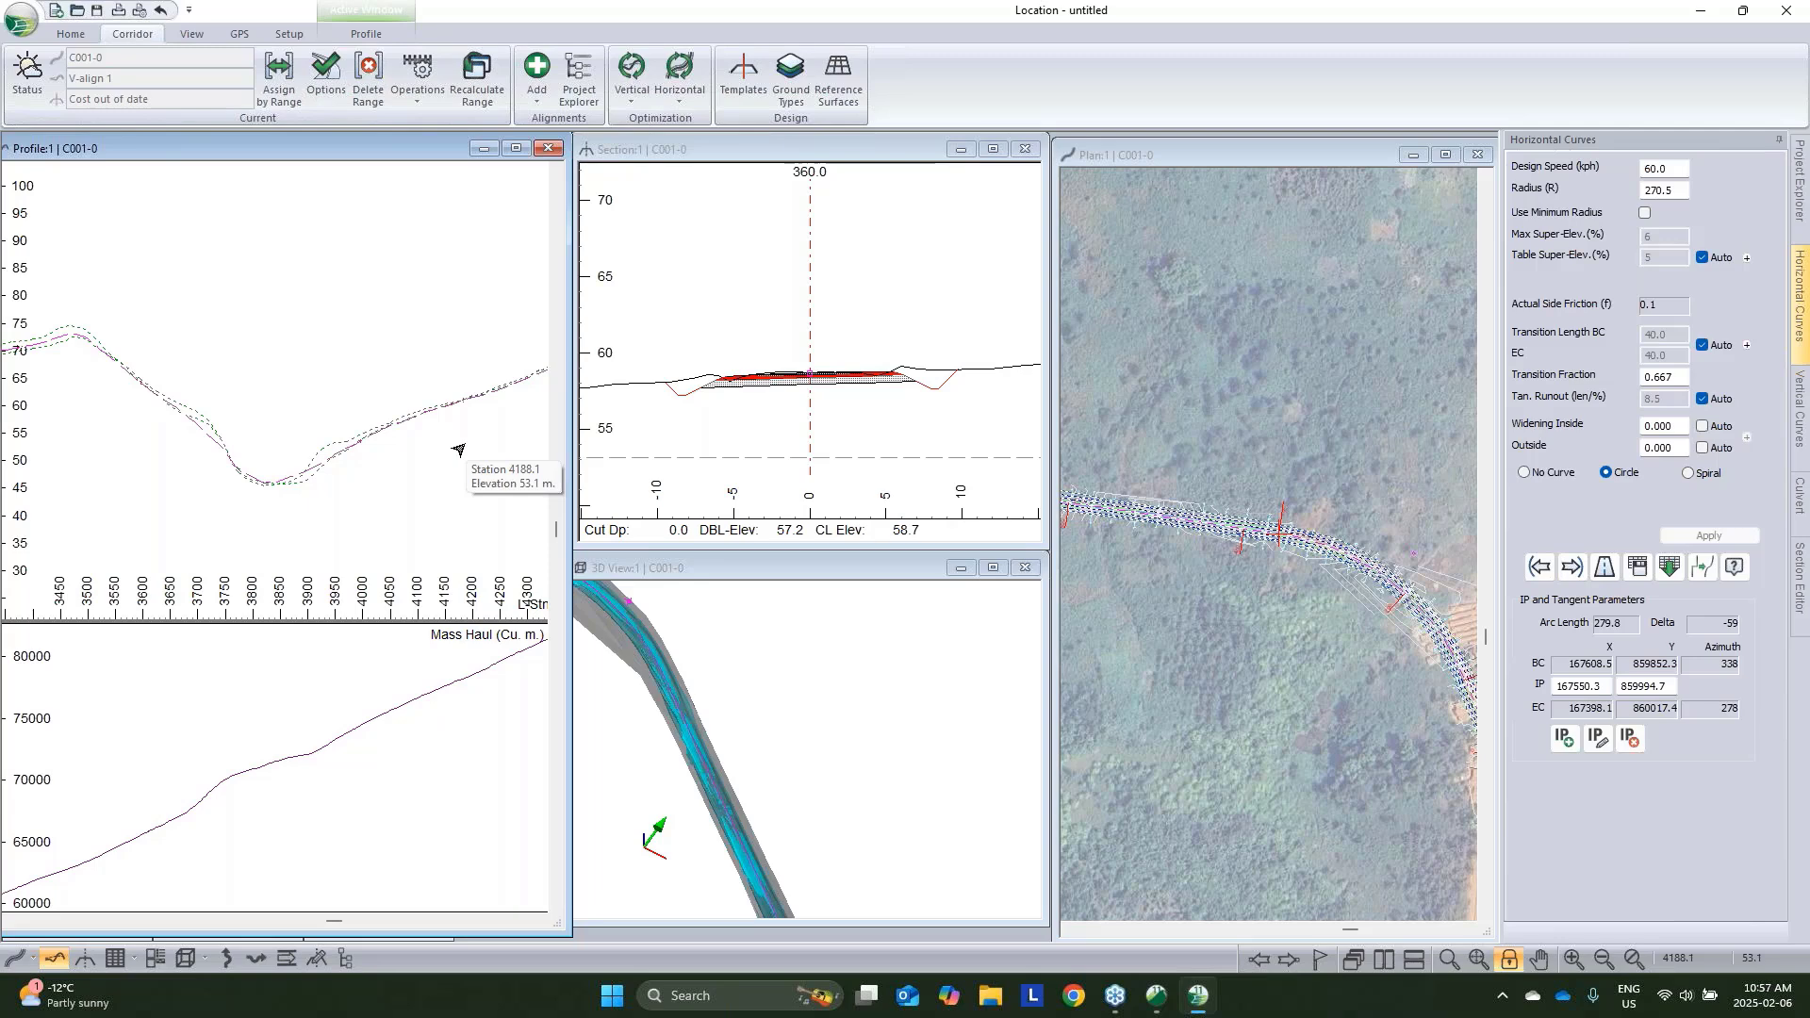
{"action": "middle_click_drag", "start_coordinate": [188, 406], "coordinate": [406, 364]}
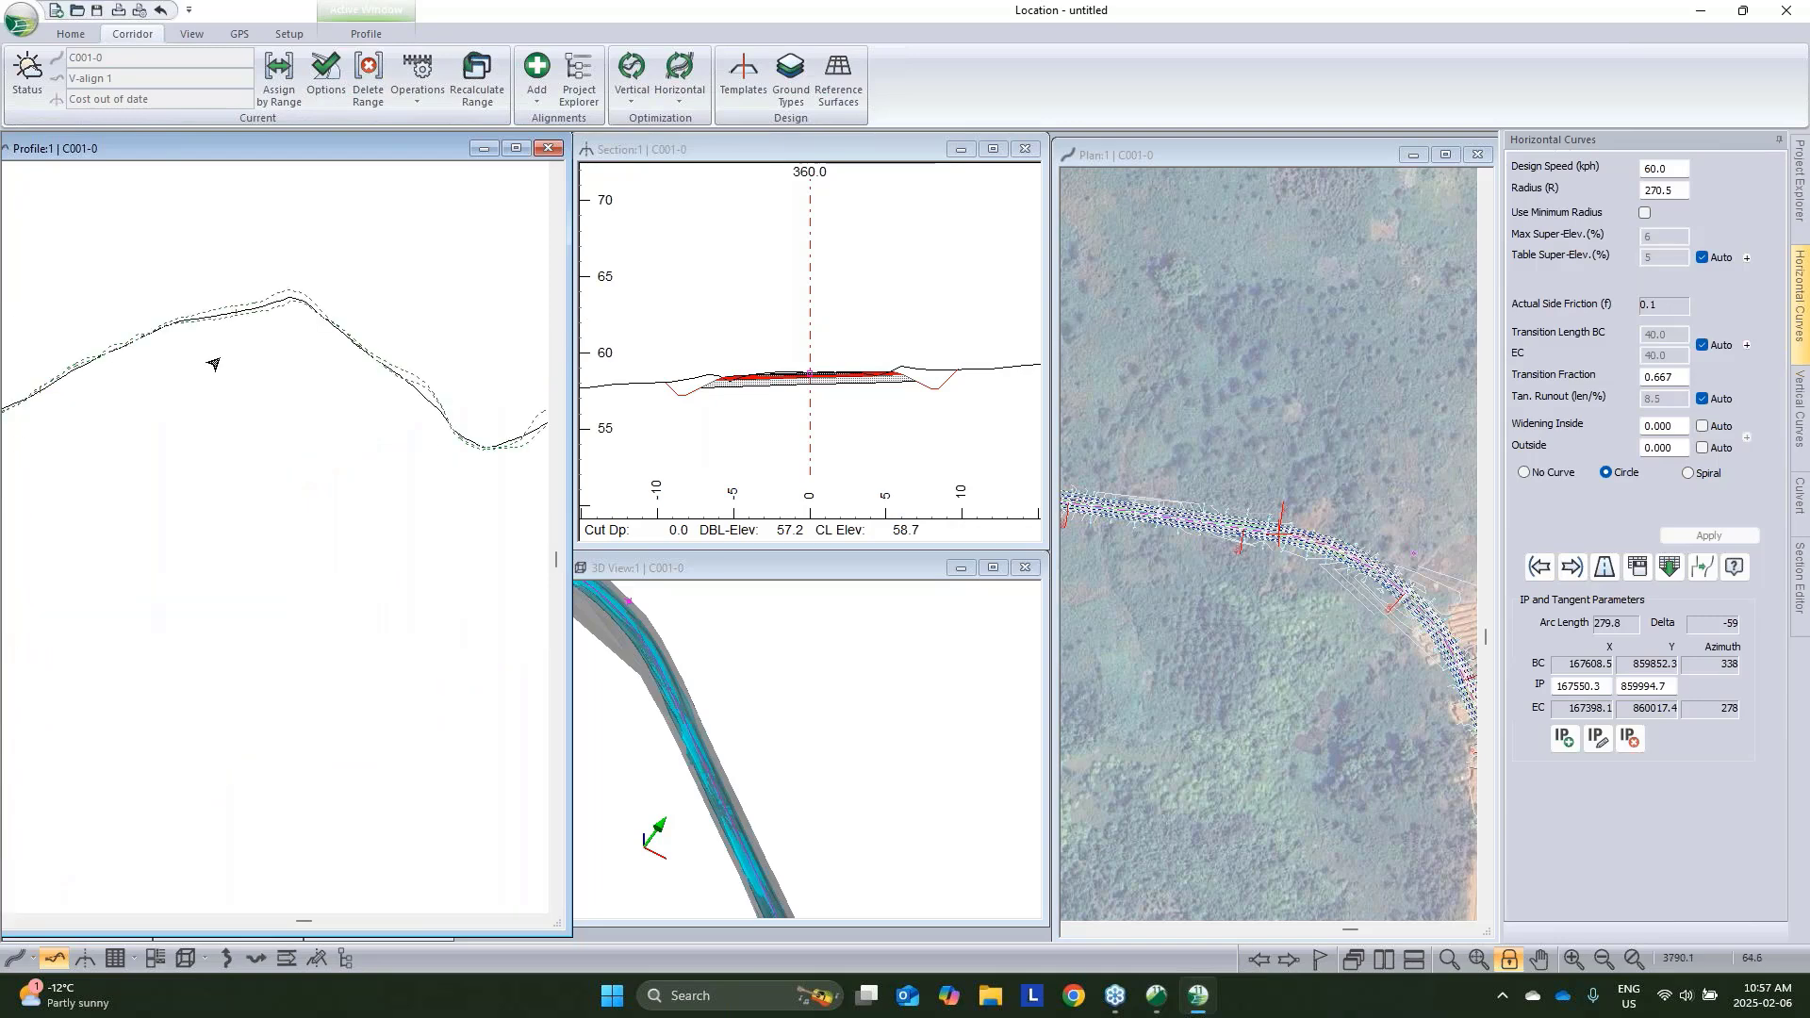
{"action": "middle_click_drag", "start_coordinate": [214, 364], "coordinate": [516, 407]}
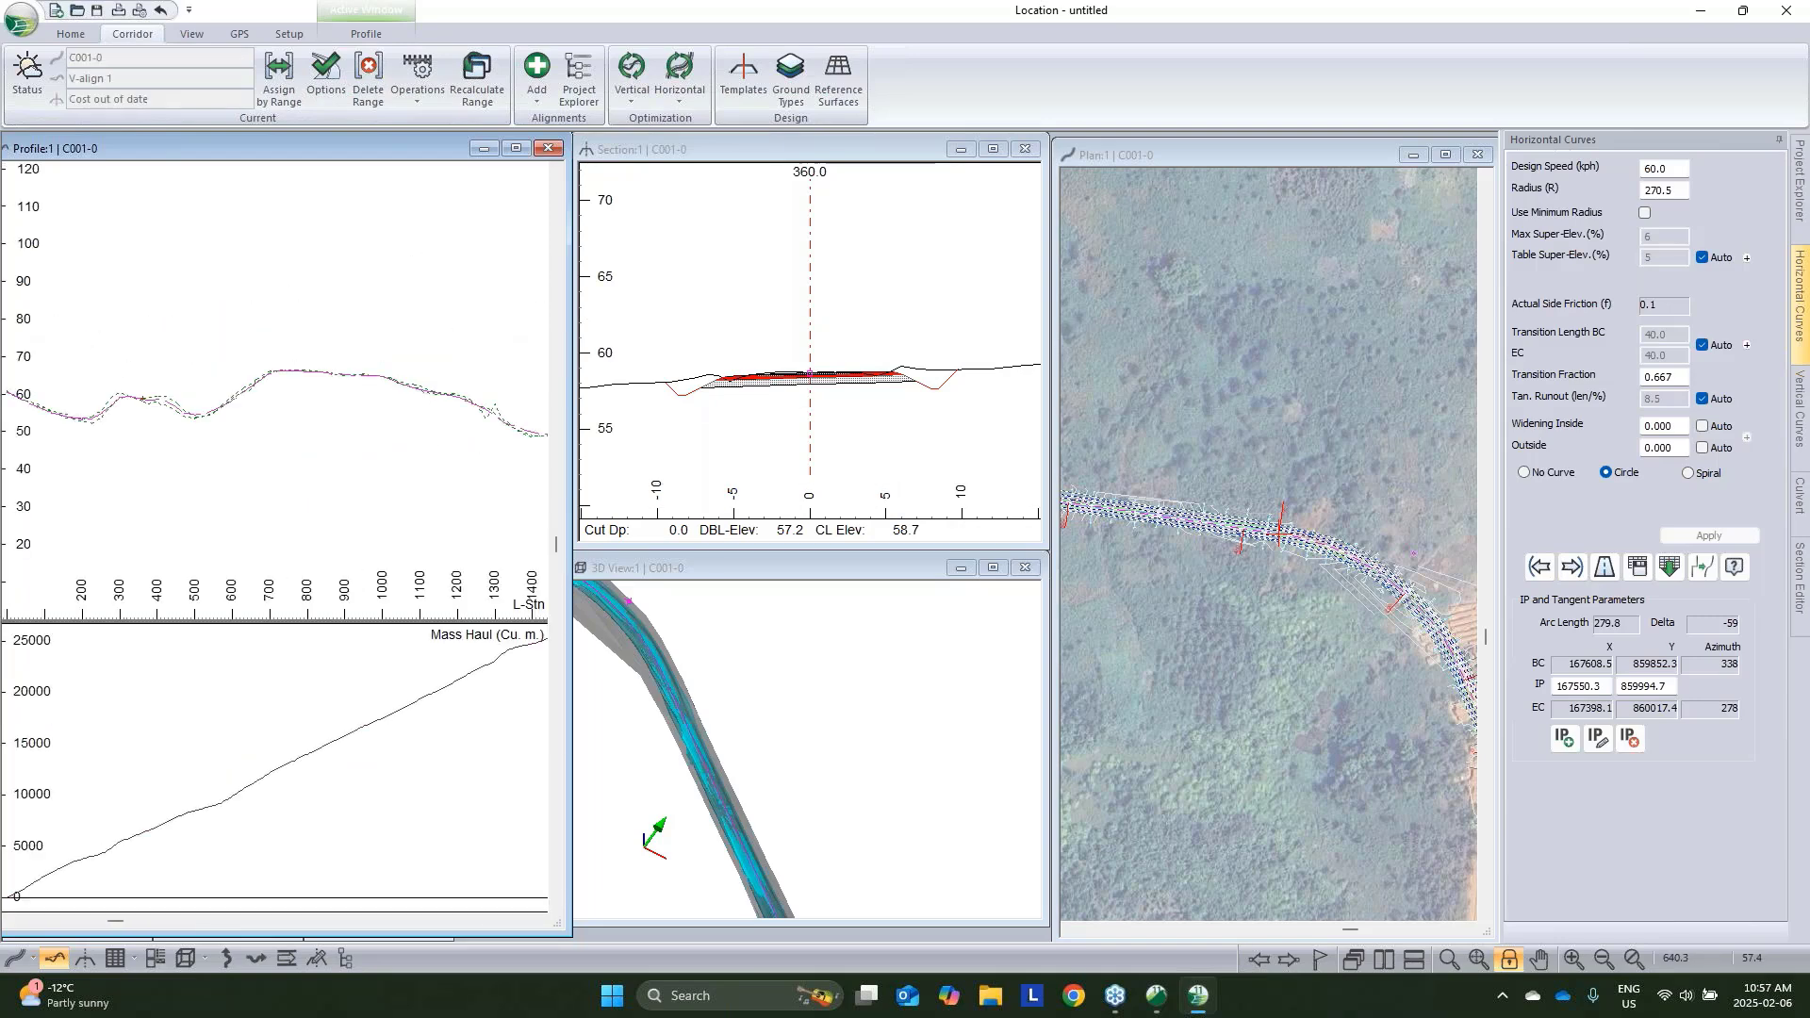
{"action": "middle_click_drag", "start_coordinate": [246, 404], "coordinate": [523, 404]}
{"action": "scroll", "coordinate": [297, 363], "scroll_direction": "up", "scroll_amount": 4}
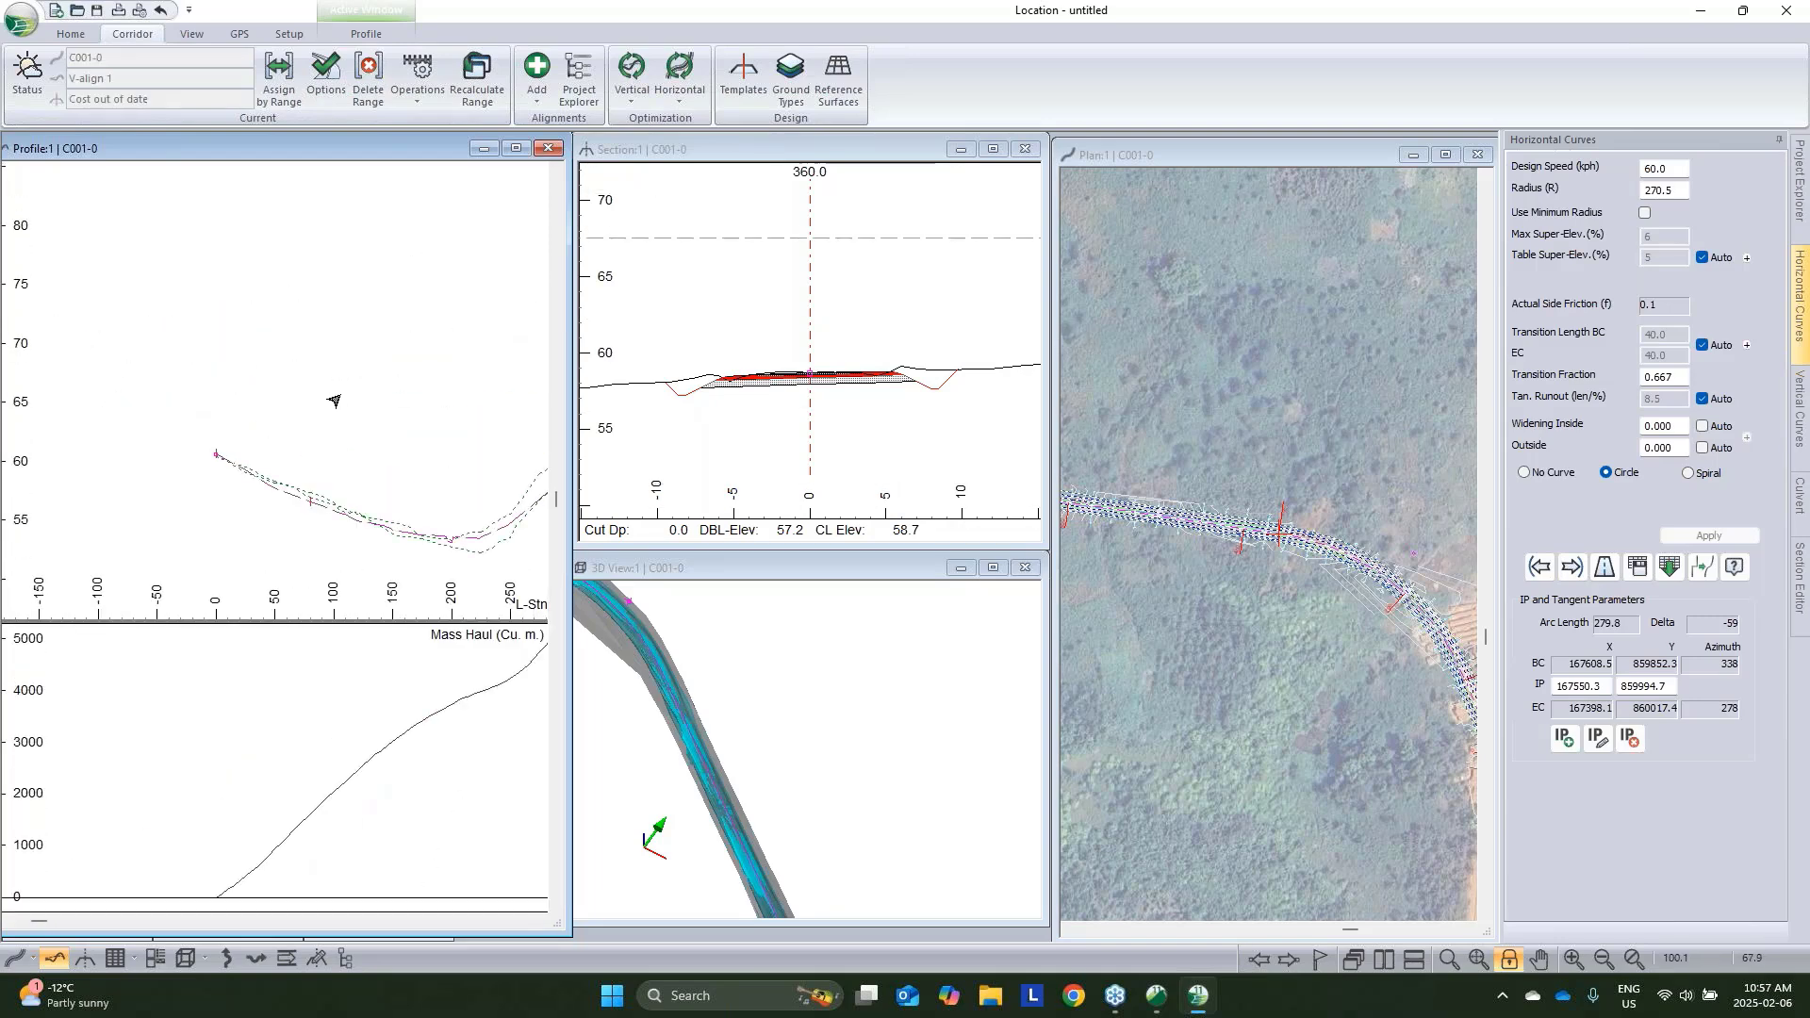
Bring the road's start into view in 3D and add a vertical IP to C001-0 at about station 146, elevation 59.6 m
{"action": "right_click", "coordinate": [355, 403]}
{"action": "left_click", "coordinate": [417, 435]}
{"action": "middle_click_drag", "start_coordinate": [418, 434], "coordinate": [310, 394]}
{"action": "left_click", "coordinate": [797, 673]}
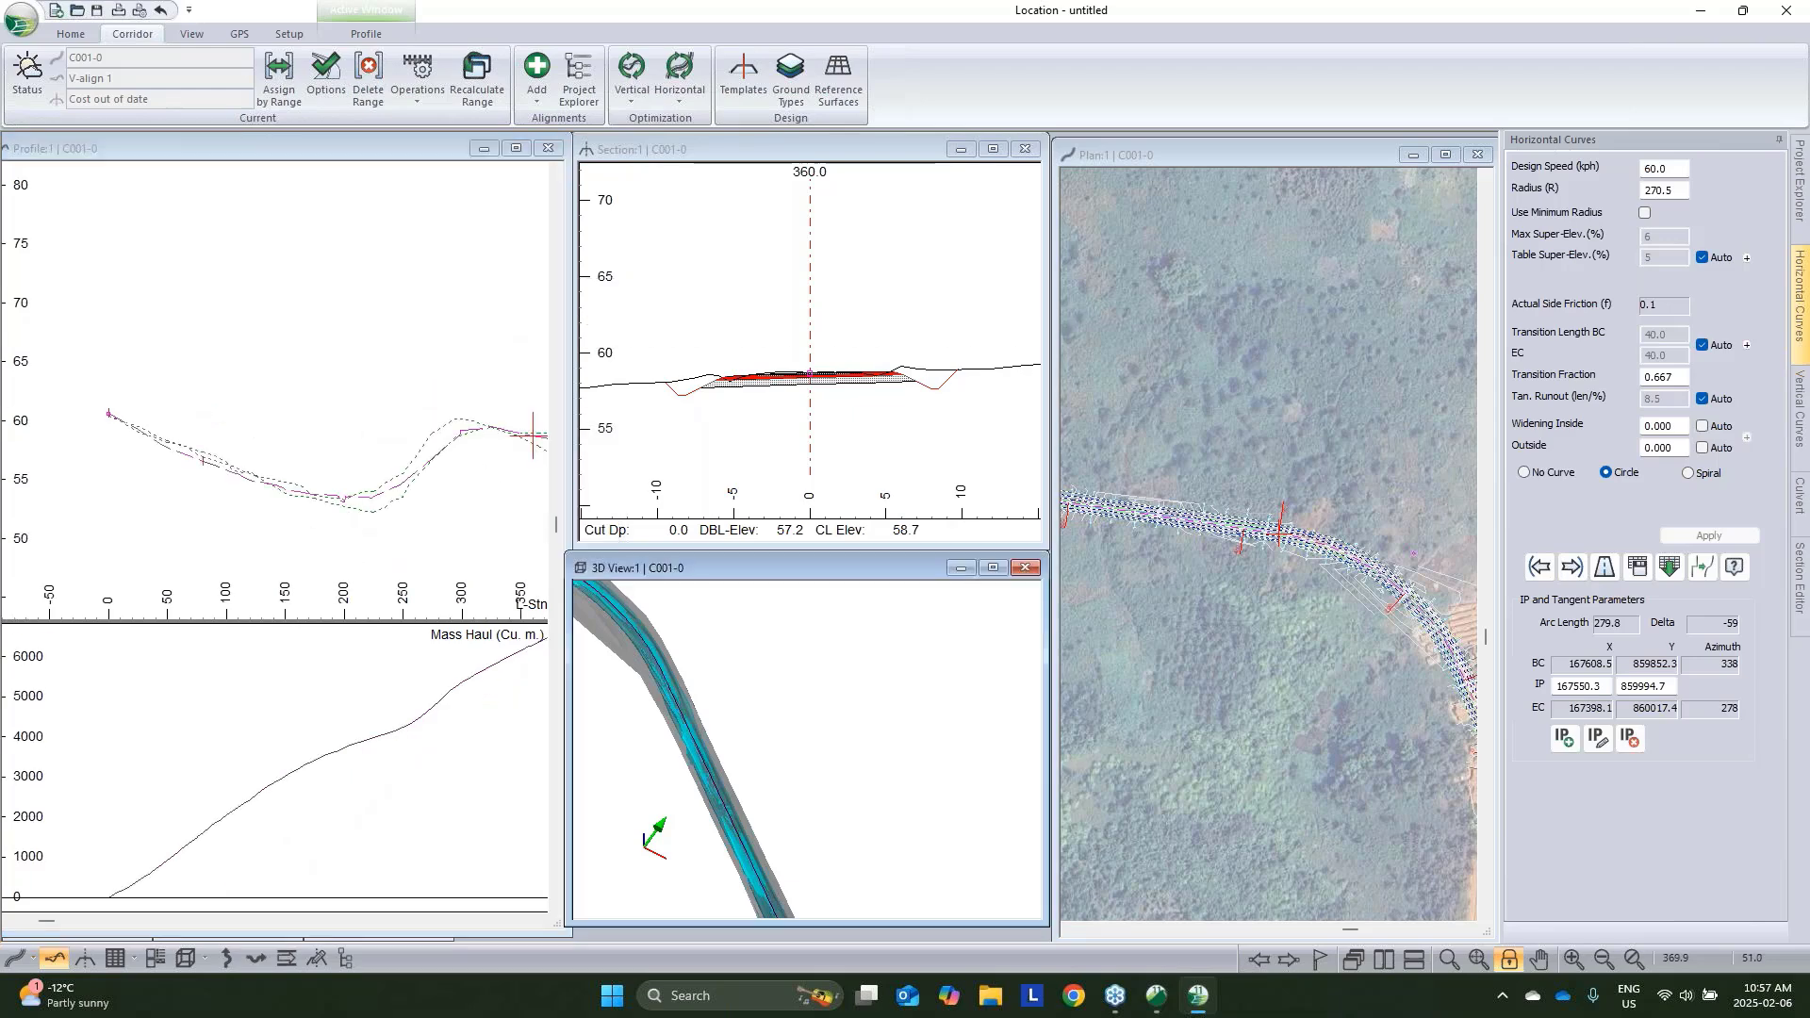
{"action": "scroll", "coordinate": [790, 664], "scroll_direction": "down", "scroll_amount": 4}
{"action": "middle_click_drag", "start_coordinate": [916, 809], "coordinate": [731, 673]}
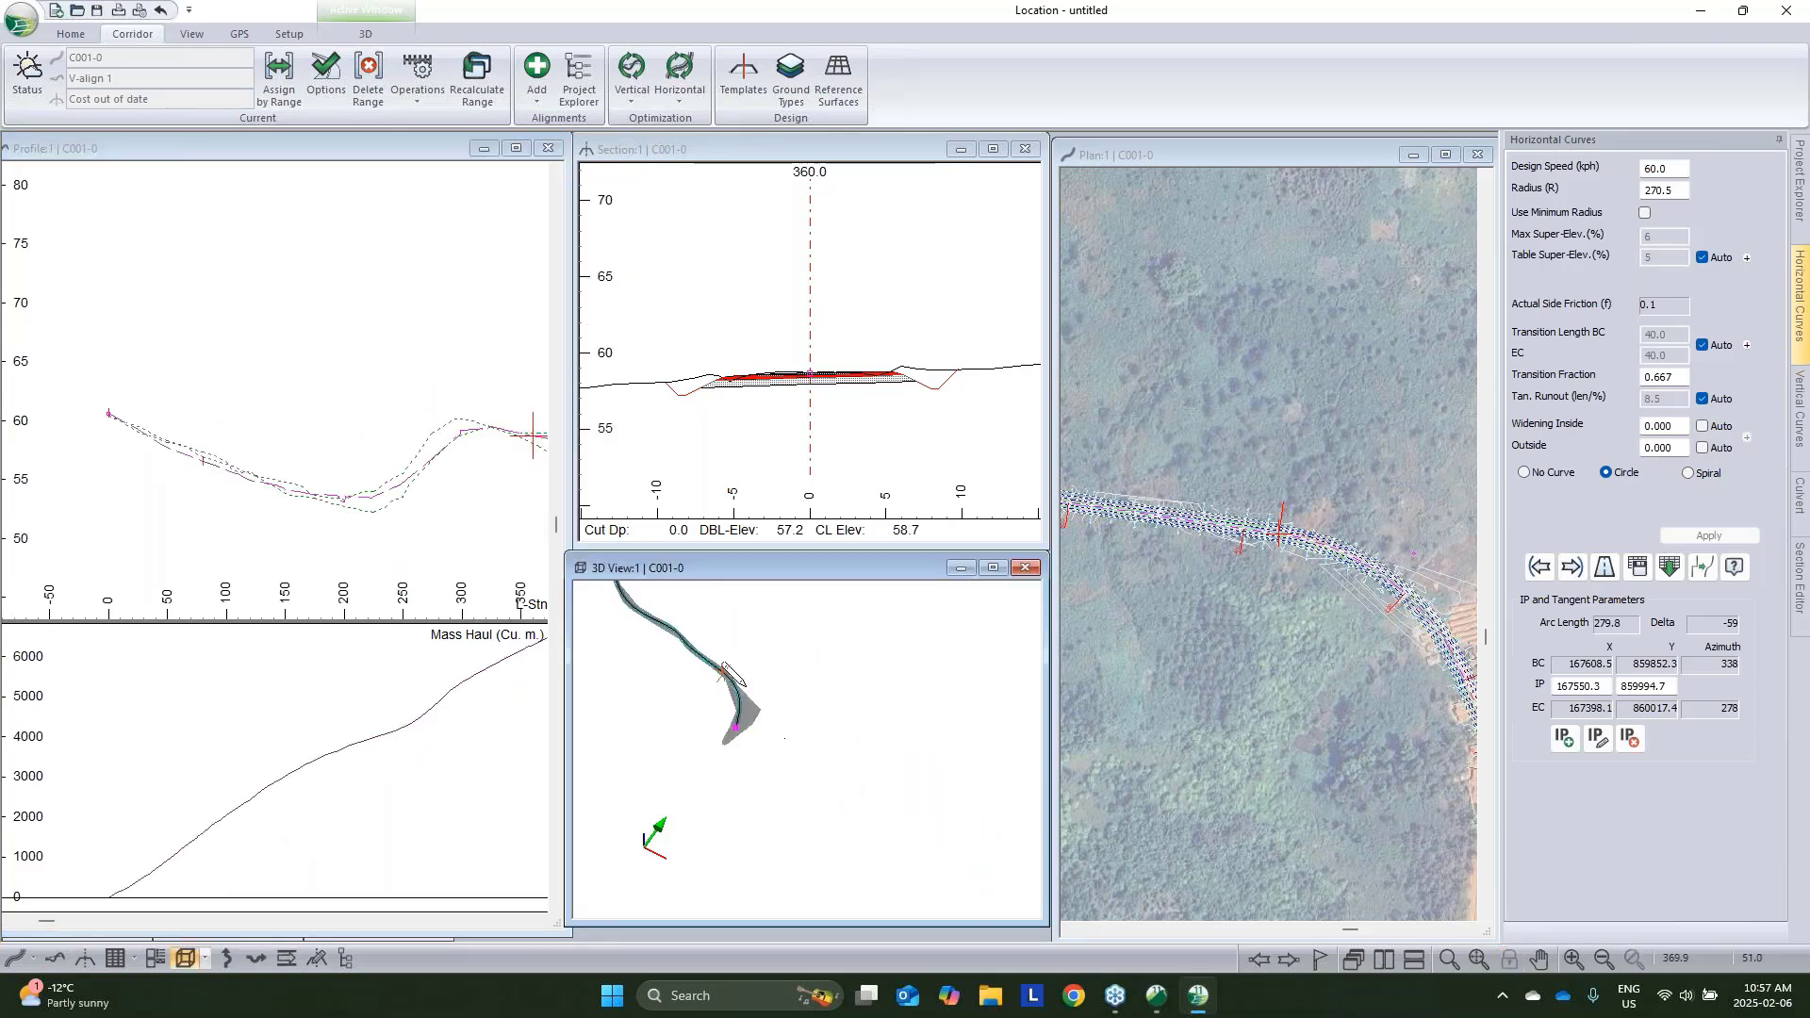
{"action": "scroll", "coordinate": [696, 660], "scroll_direction": "up", "scroll_amount": 2}
{"action": "scroll", "coordinate": [754, 714], "scroll_direction": "up", "scroll_amount": 5}
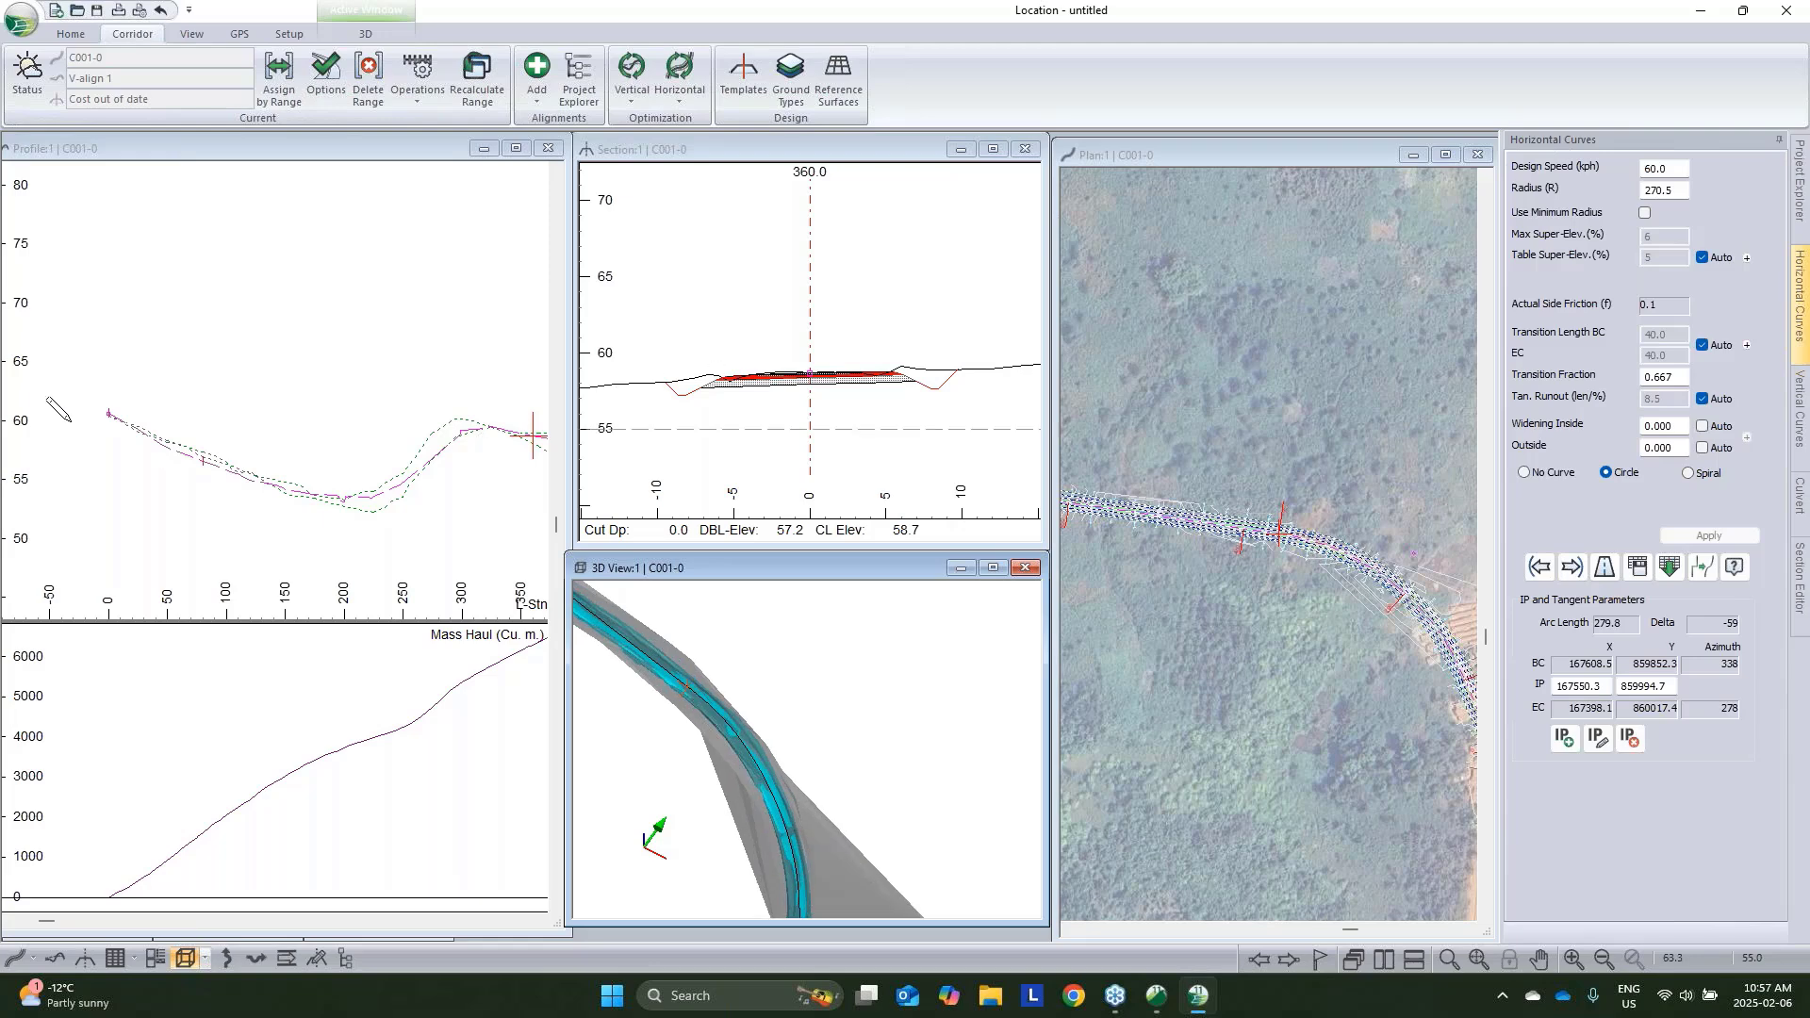
{"action": "left_click", "coordinate": [198, 415]}
{"action": "left_click", "coordinate": [231, 462]}
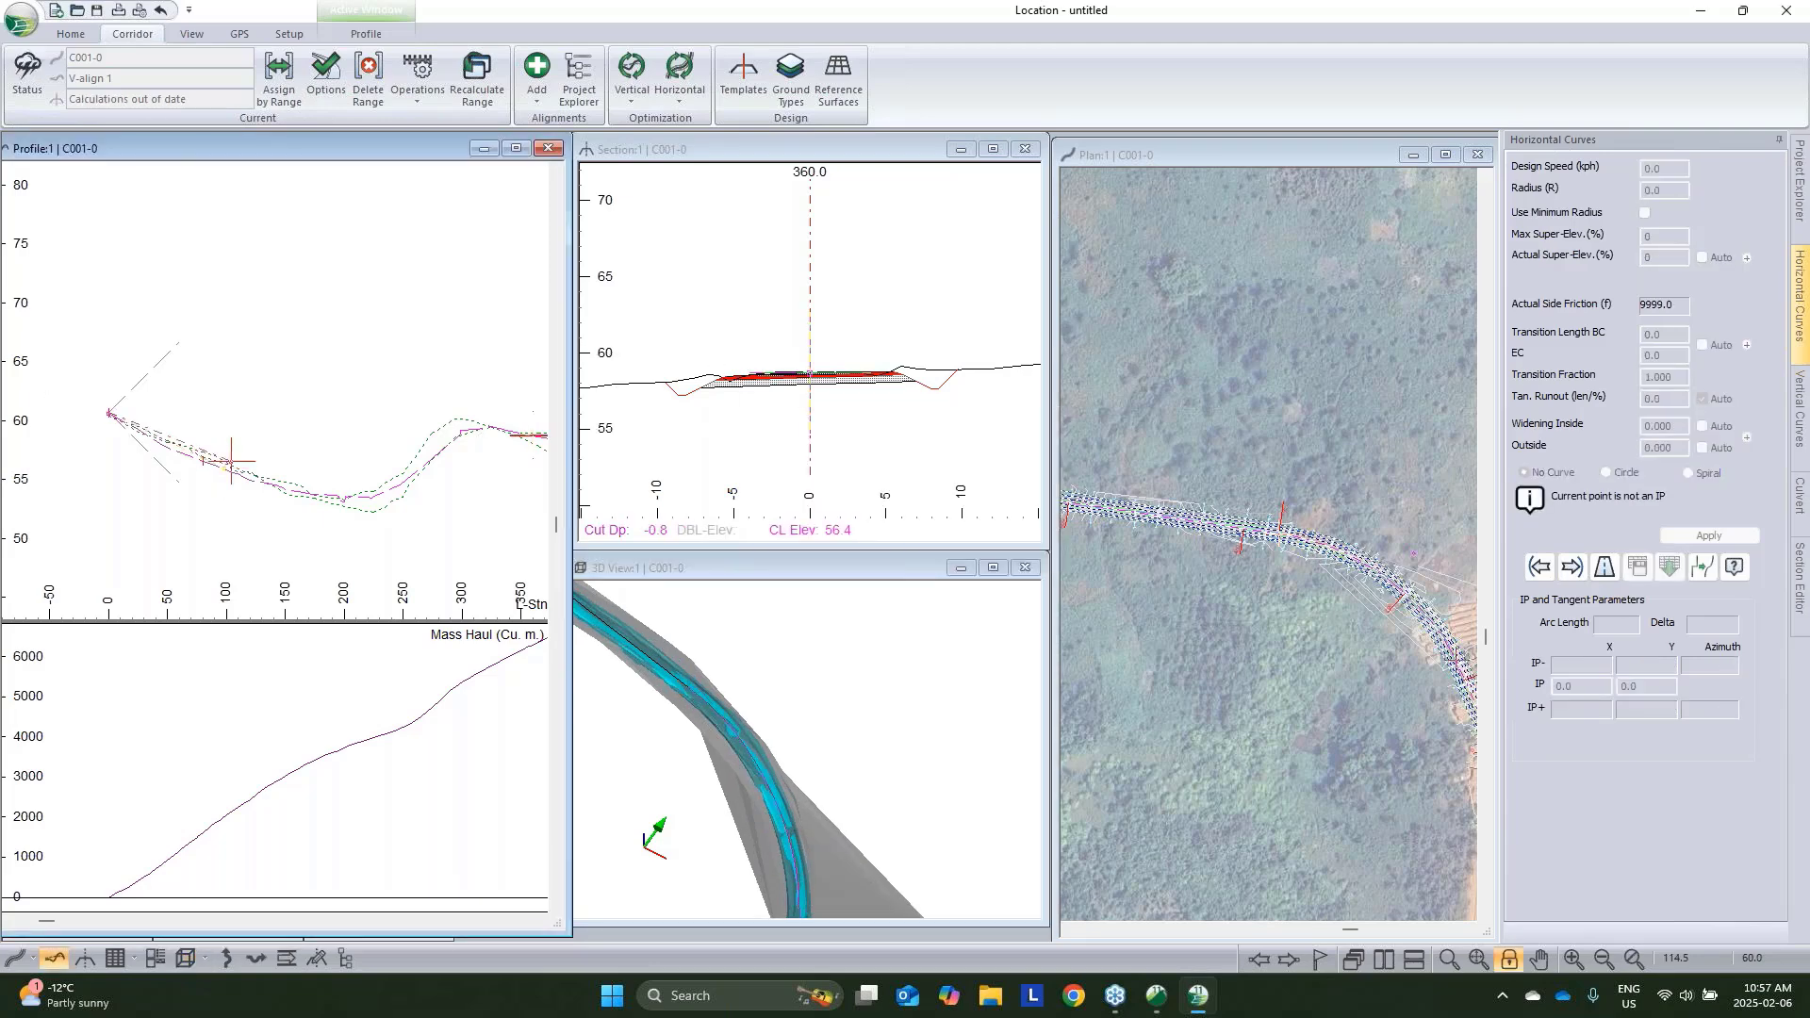
{"action": "left_click", "coordinate": [281, 425]}
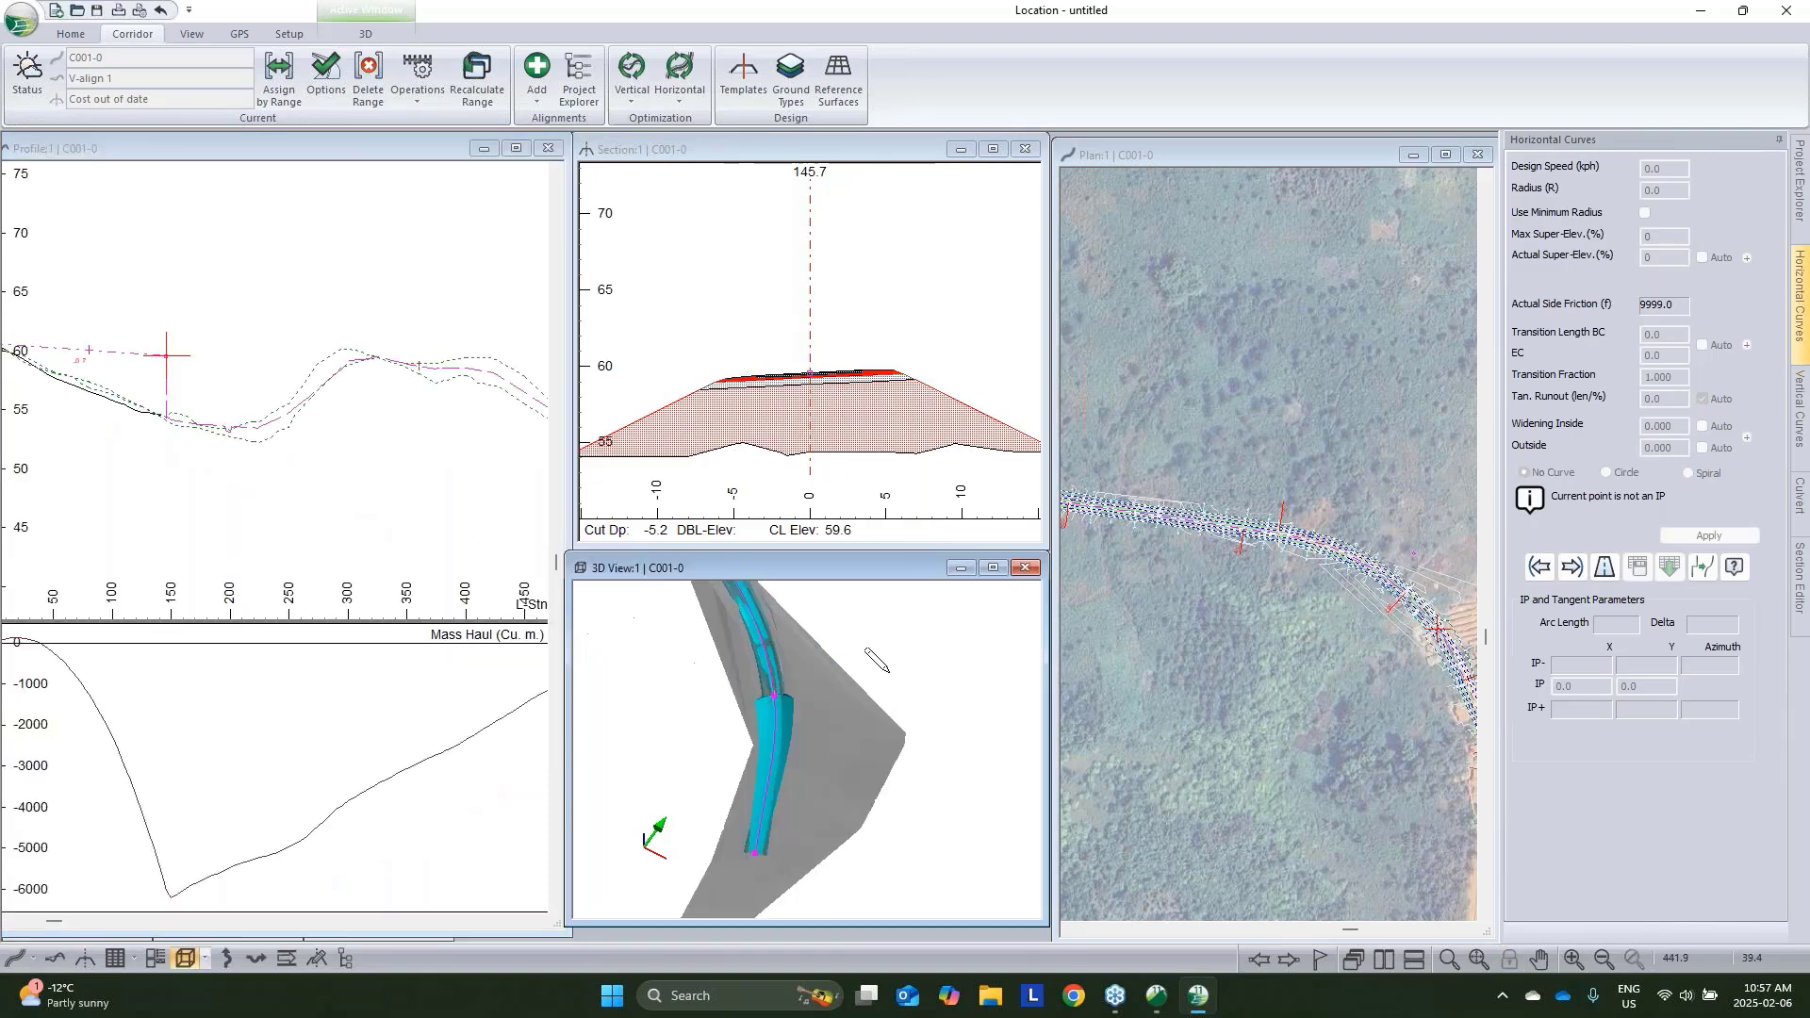
Try to add another vertical IP at about station 200, elevation 51.7 m, and recalculate the road alignment
{"action": "left_click", "coordinate": [707, 646]}
{"action": "left_click", "coordinate": [227, 448]}
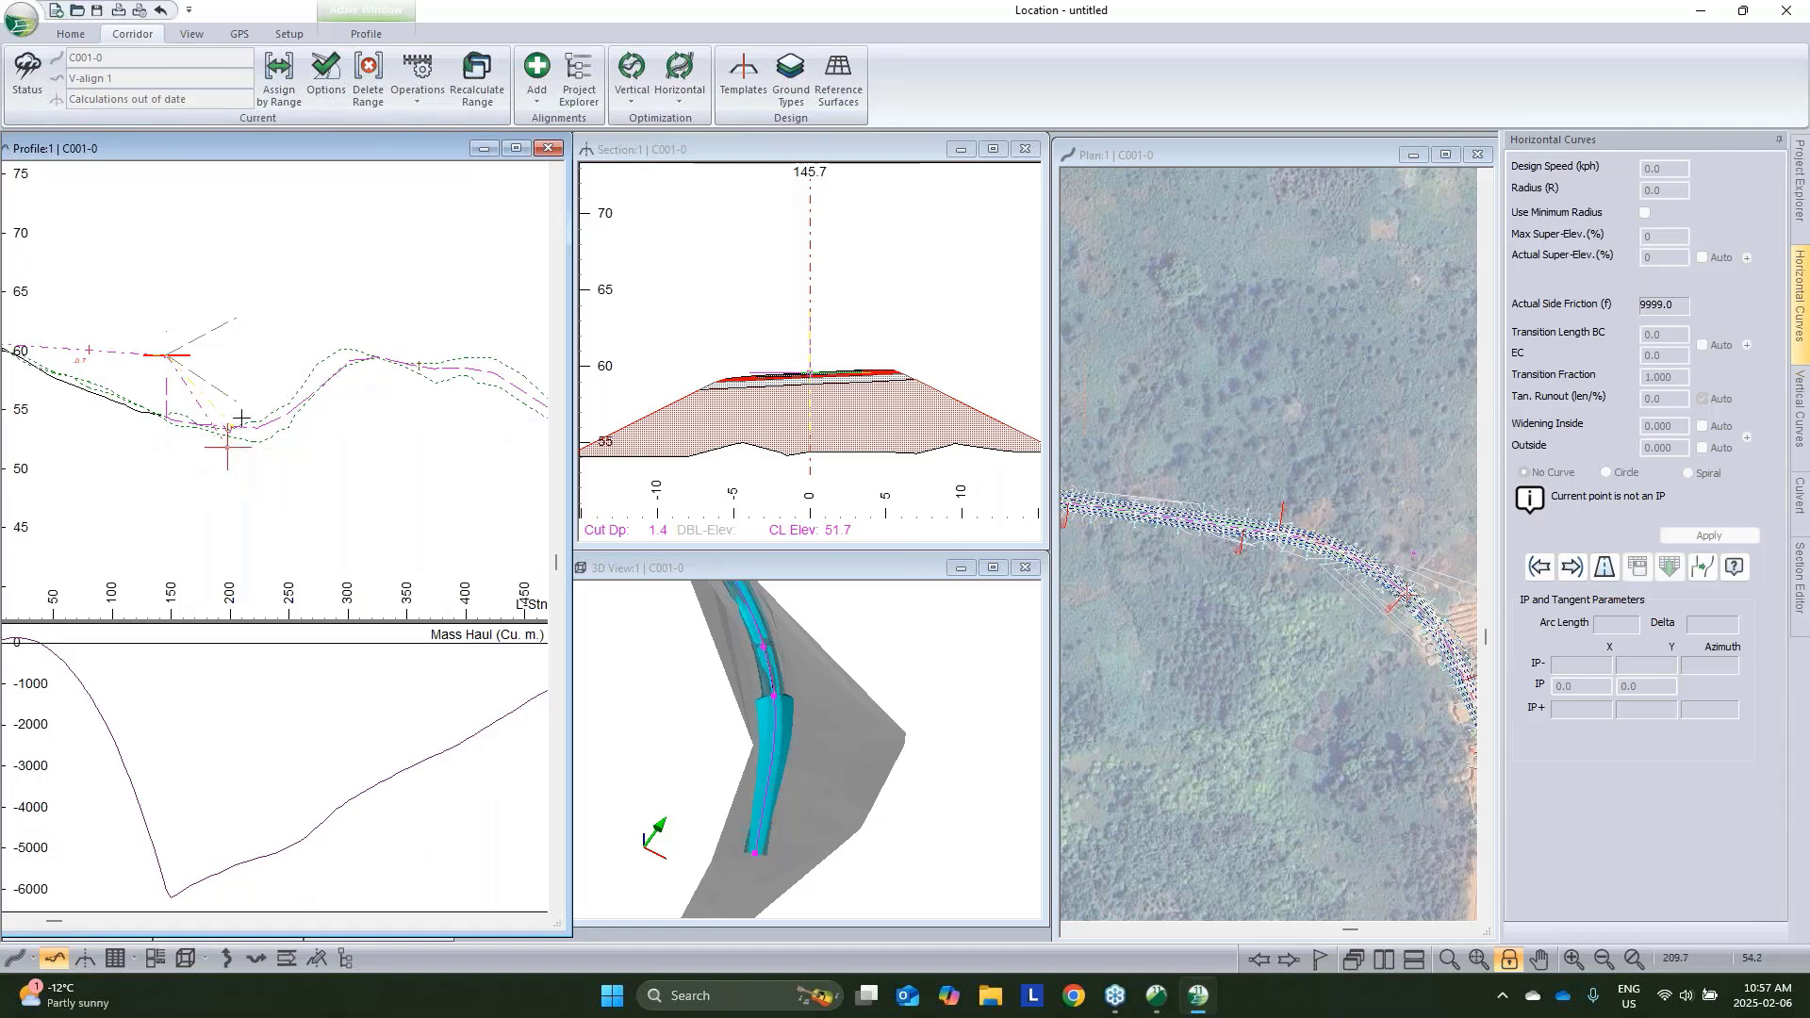
{"action": "left_click", "coordinate": [226, 447]}
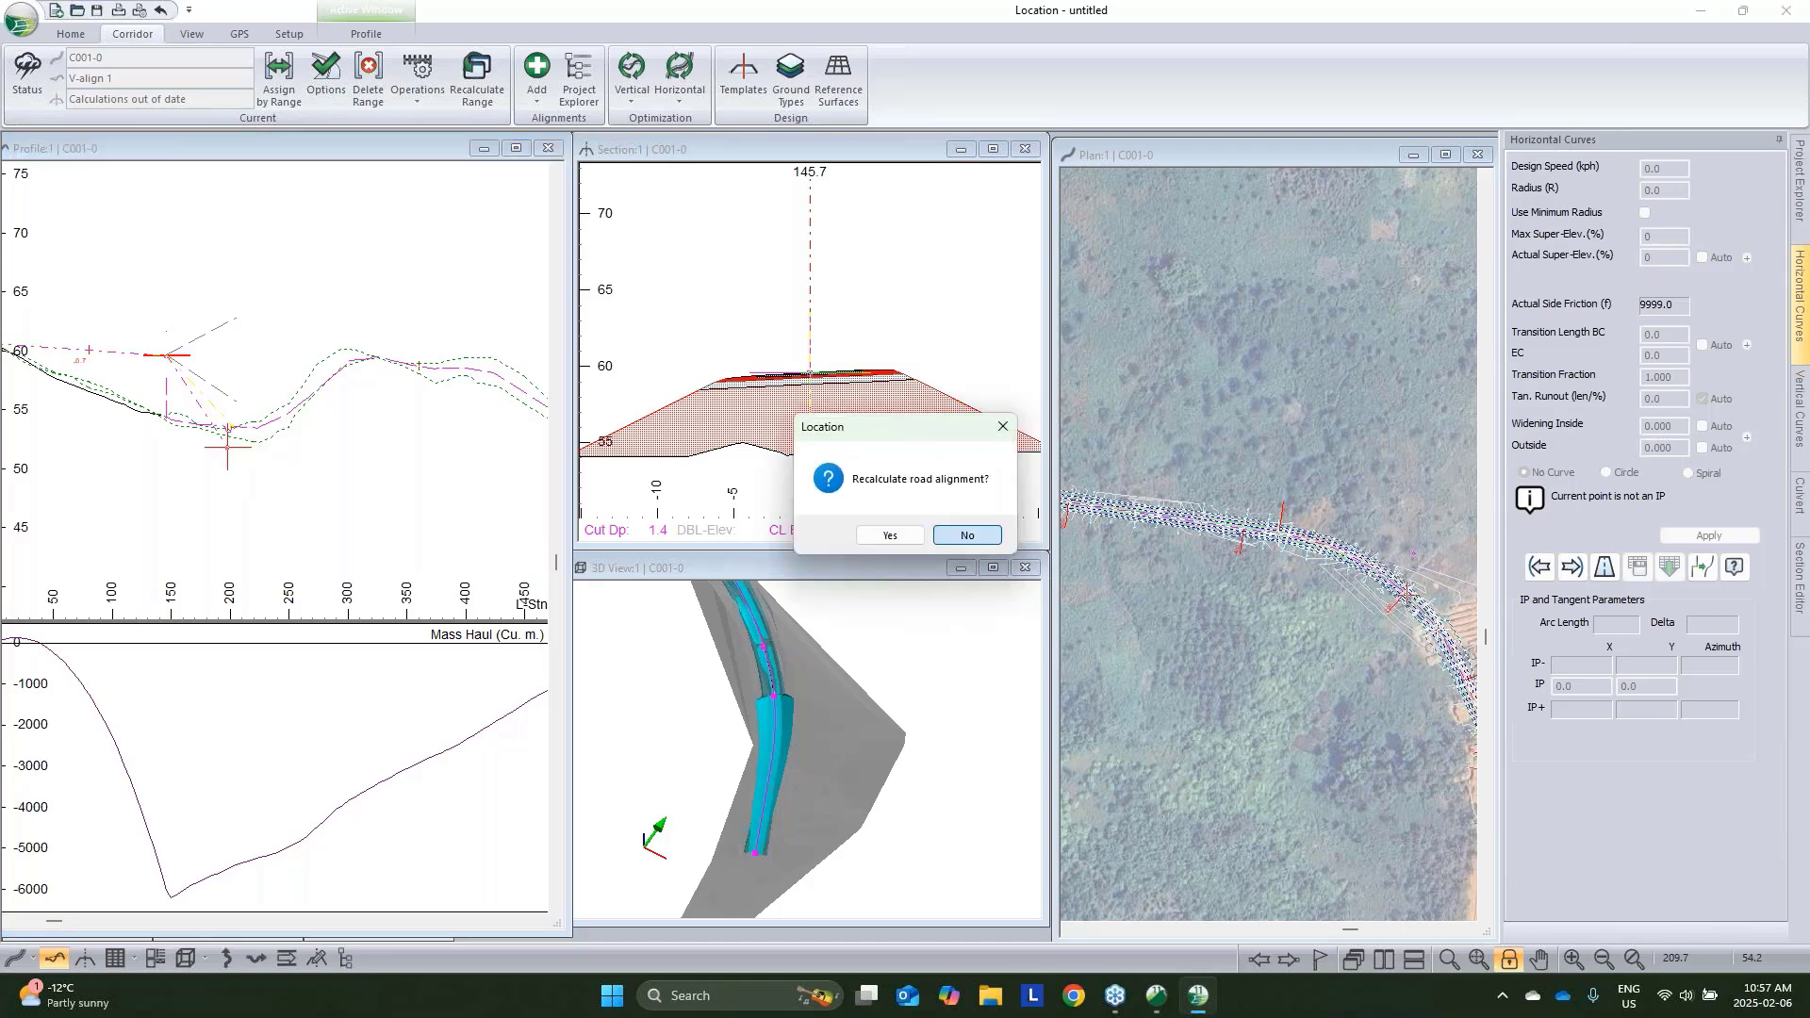
{"action": "left_click", "coordinate": [890, 536]}
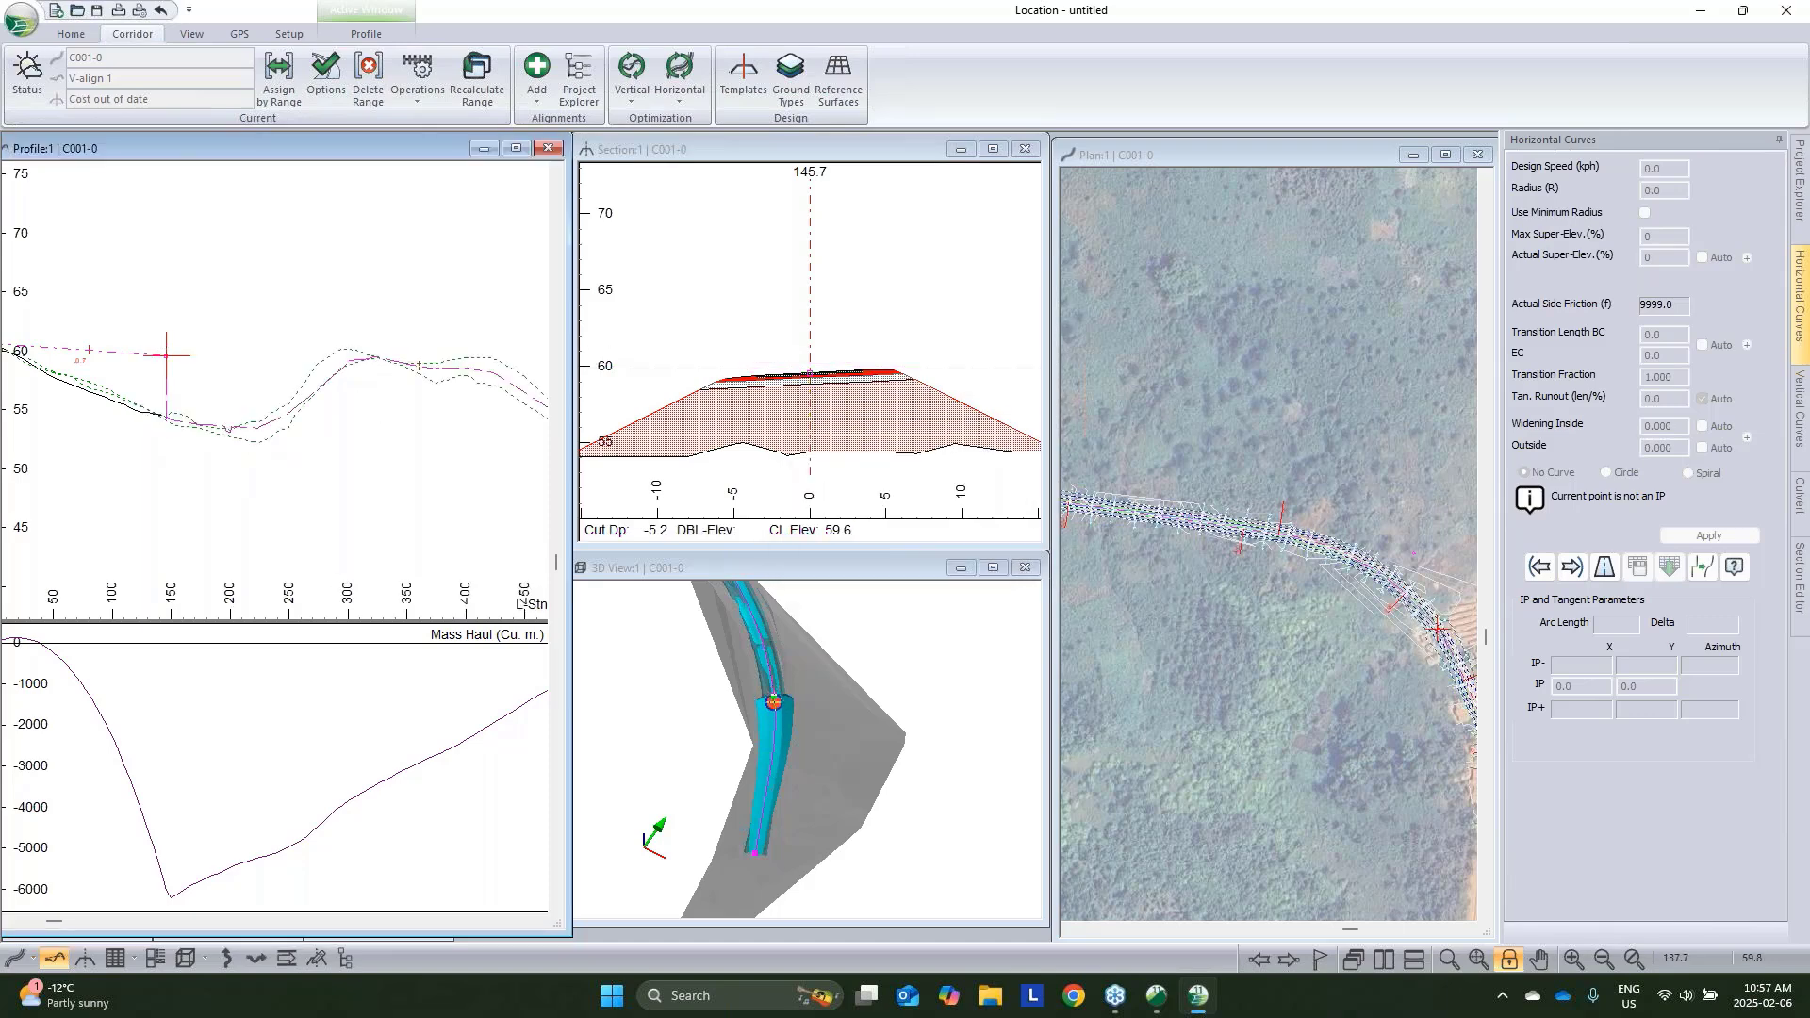
Remove the raised vertical IP at about station 146 from C001-0 and make station 410 the current section
{"action": "left_click", "coordinate": [166, 355]}
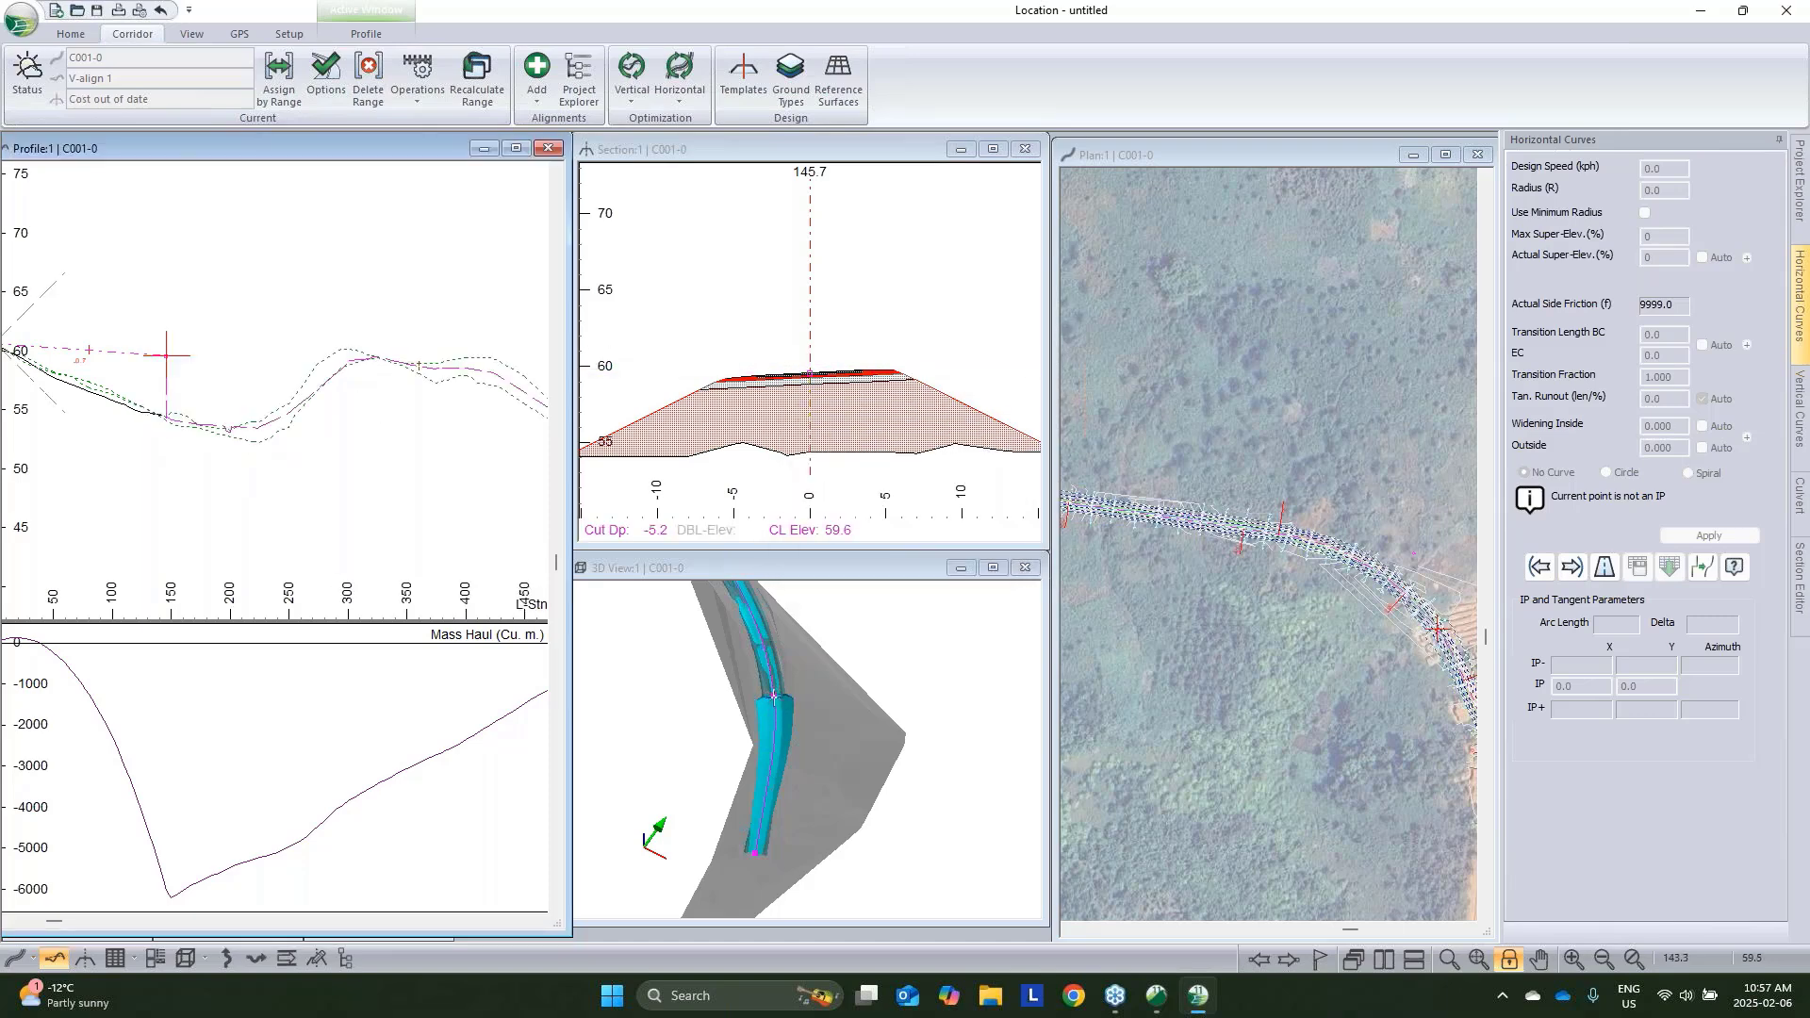
{"action": "left_click", "coordinate": [481, 366]}
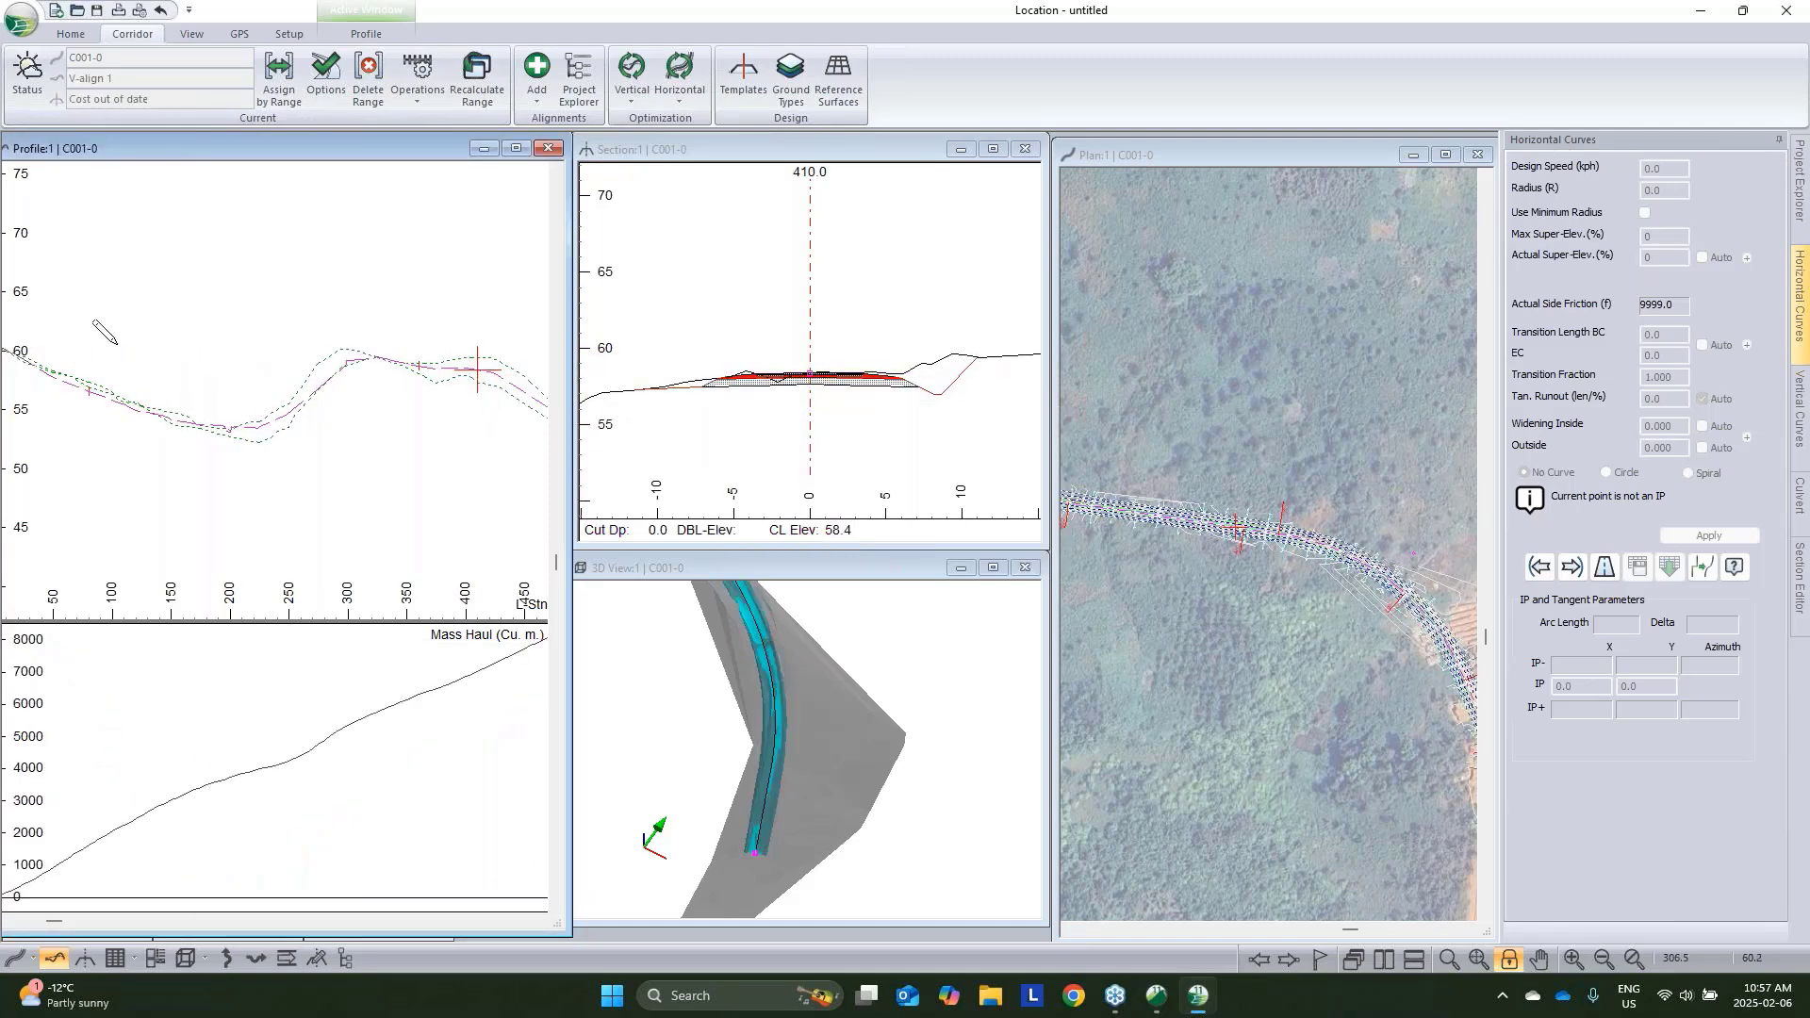
{"action": "right_click", "coordinate": [152, 344]}
{"action": "left_click", "coordinate": [186, 355]}
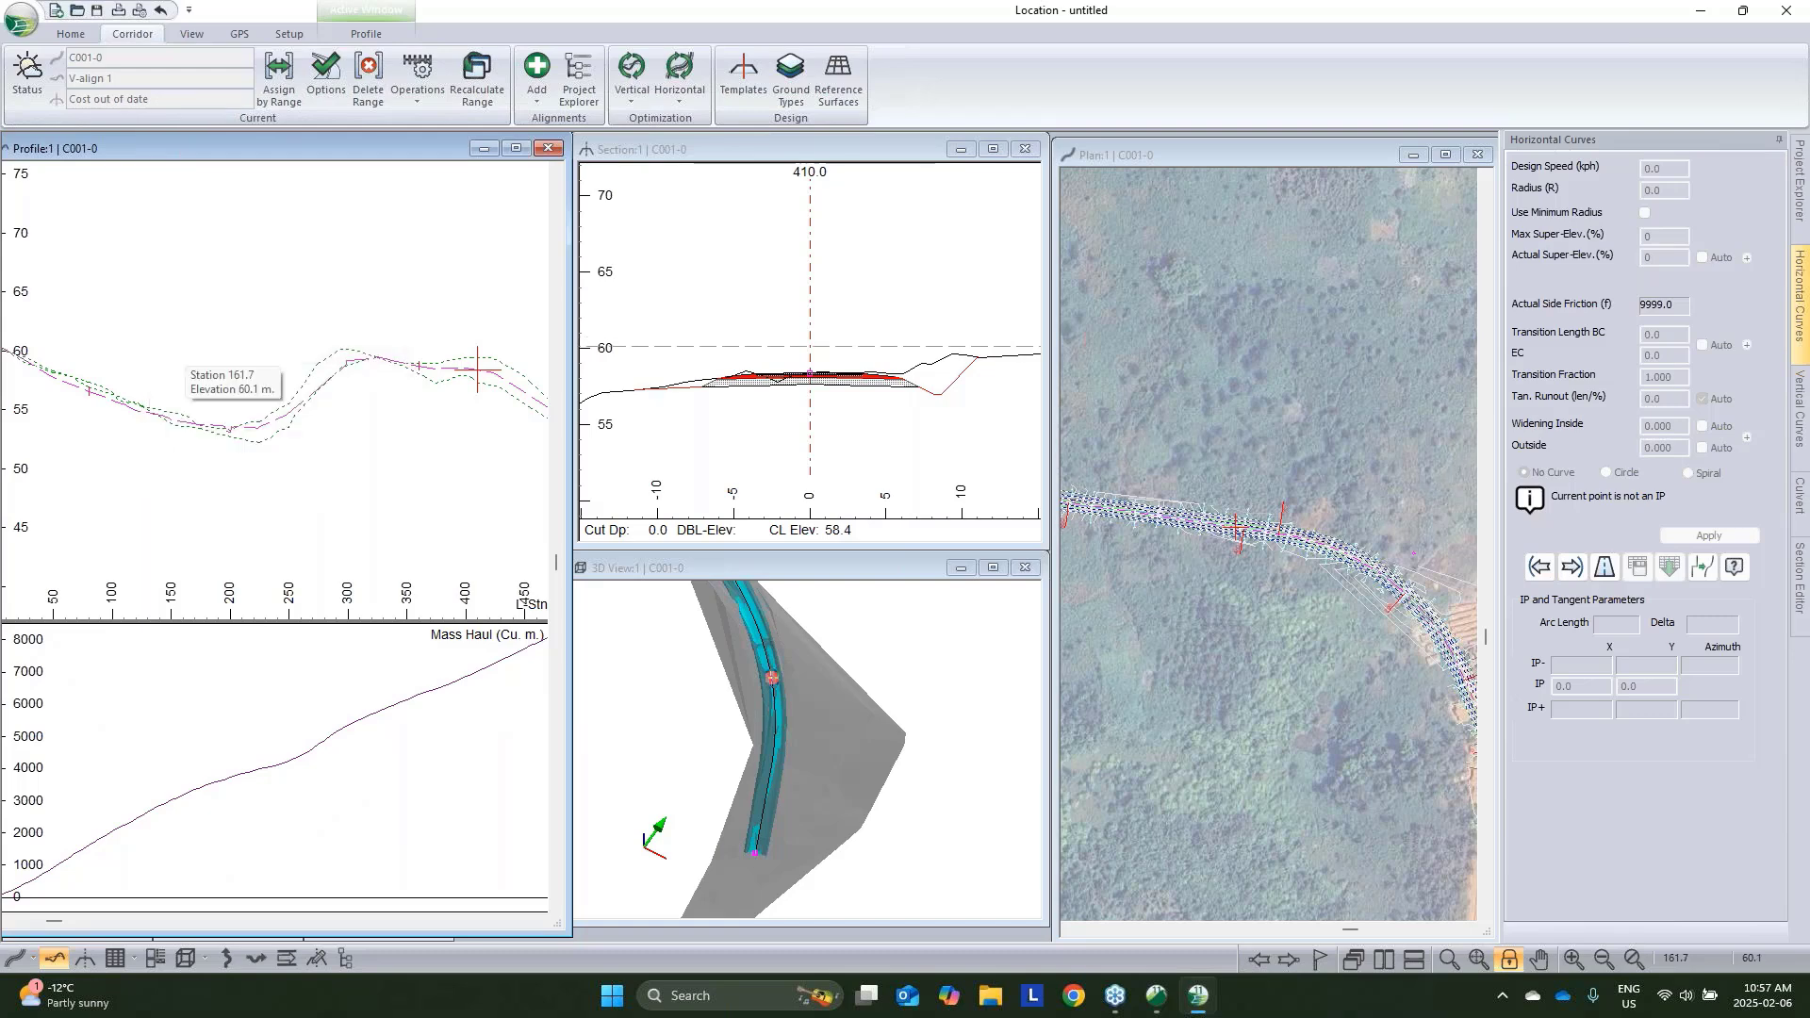
{"action": "scroll", "coordinate": [260, 378], "scroll_direction": "down", "scroll_amount": 1}
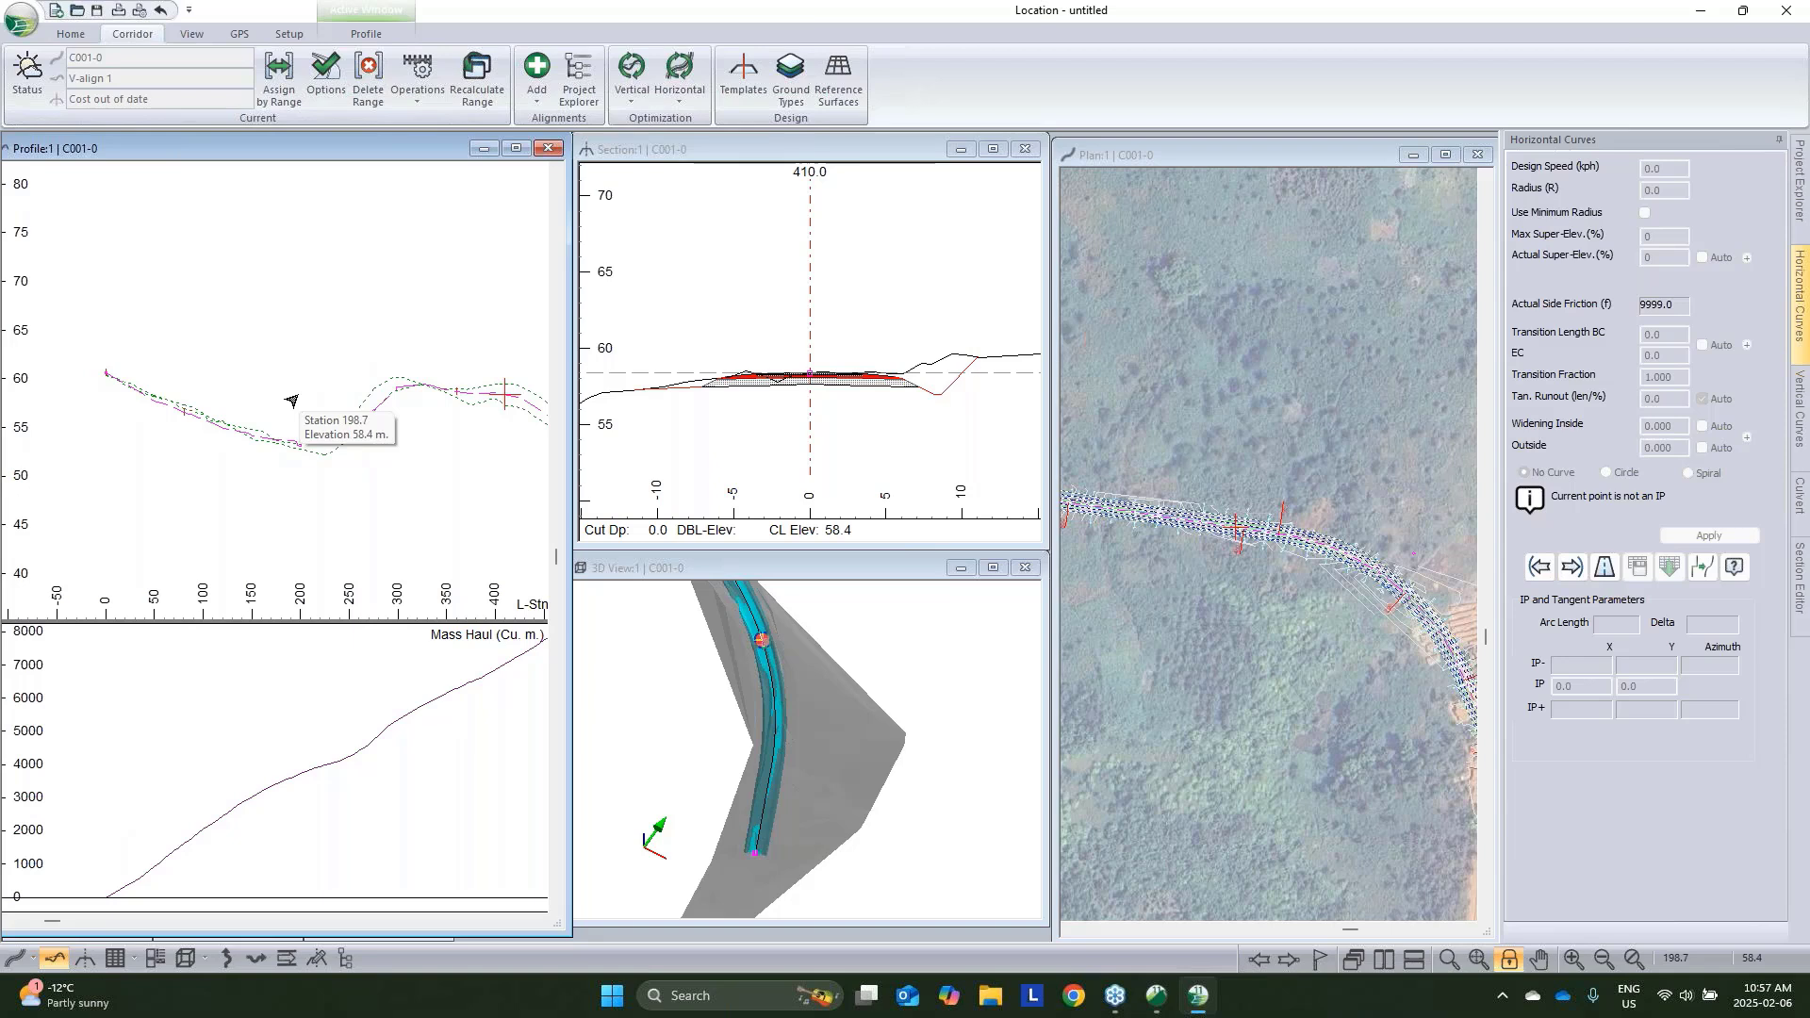
{"action": "scroll", "coordinate": [836, 722], "scroll_direction": "down", "scroll_amount": 1}
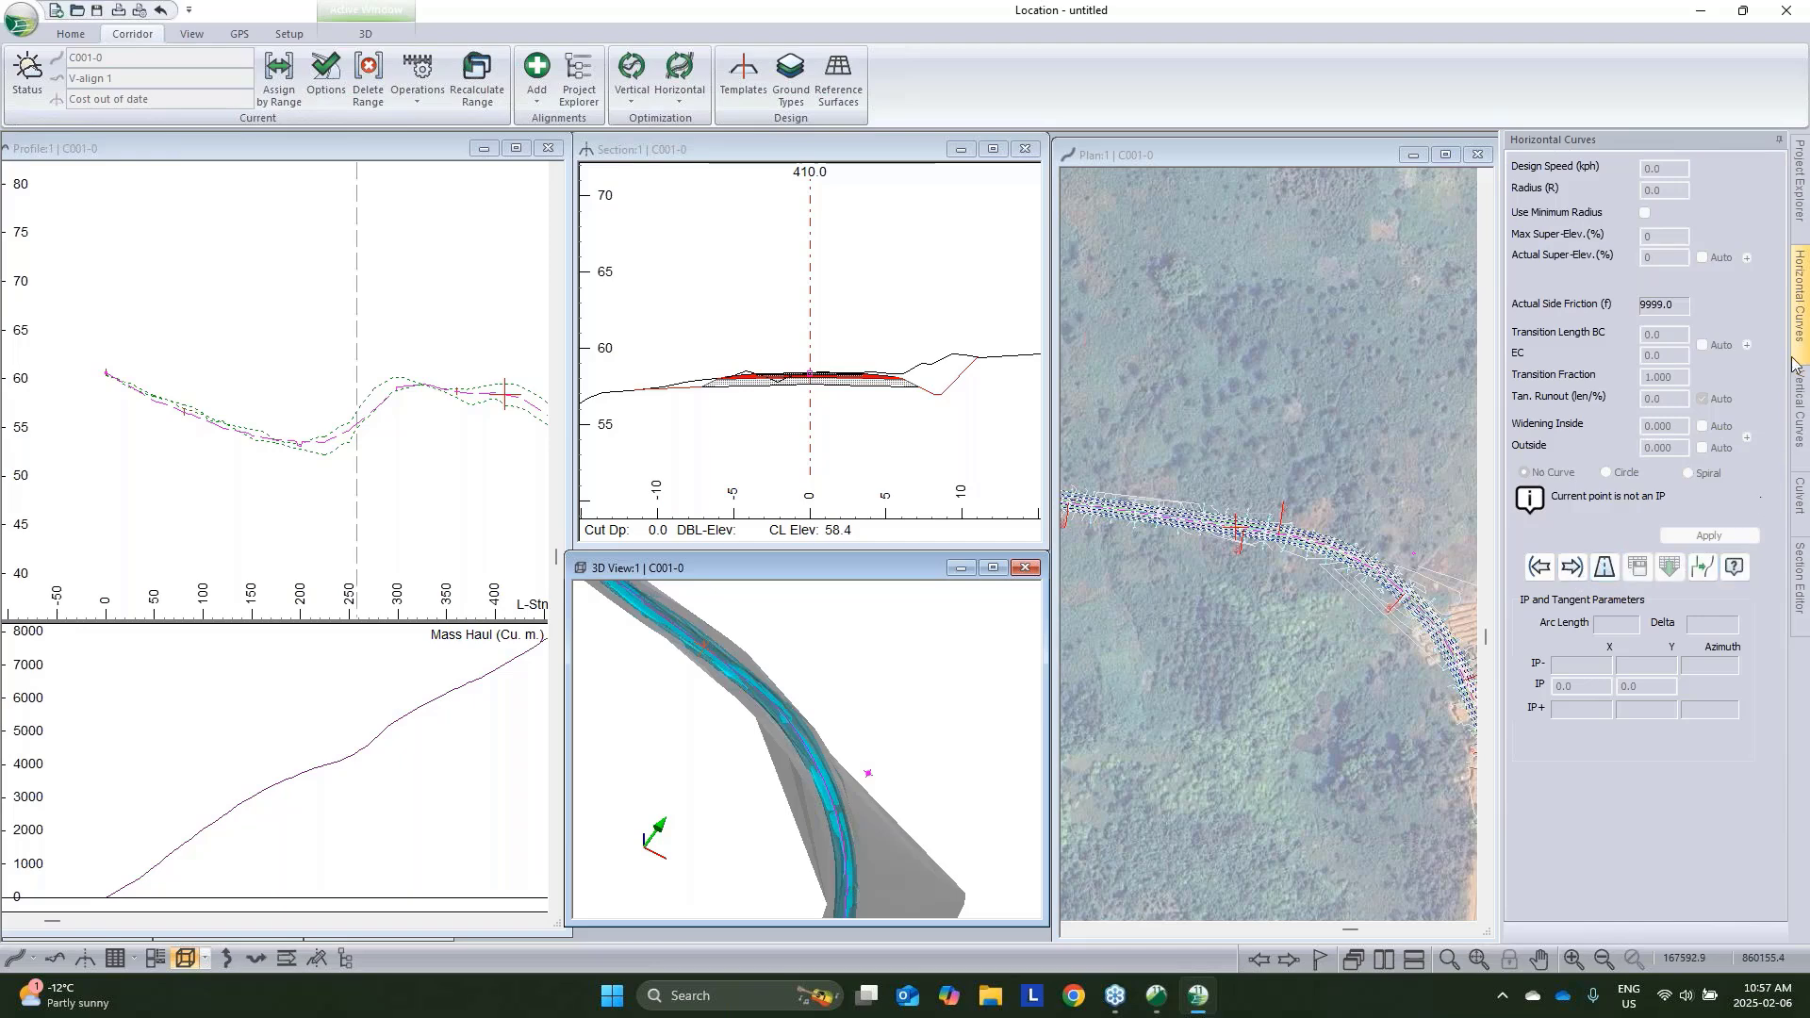
In V-align 1's vertical optimization standards, set the grade limits to -12 and 12 %, sag K to 12 and crest K to 11
{"action": "left_click", "coordinate": [1801, 231]}
{"action": "mouse_move", "coordinate": [1561, 236]}
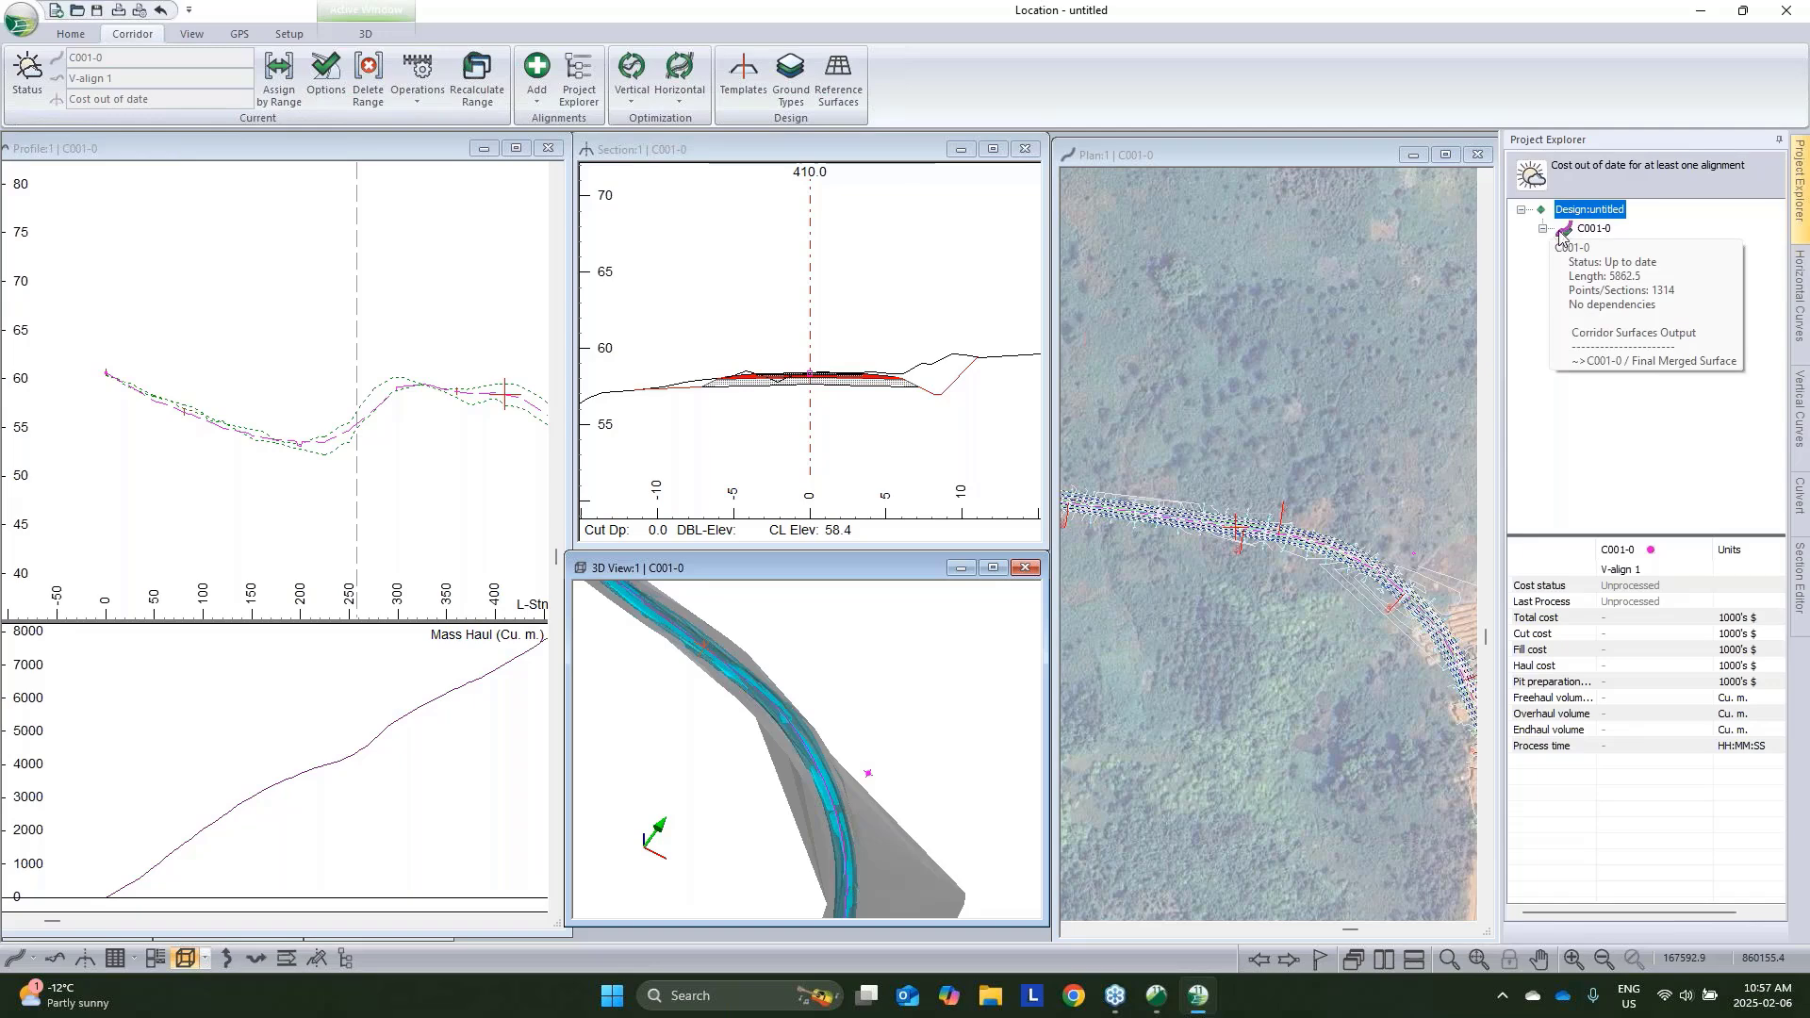
{"action": "right_click", "coordinate": [1608, 247]}
{"action": "left_click", "coordinate": [1645, 292]}
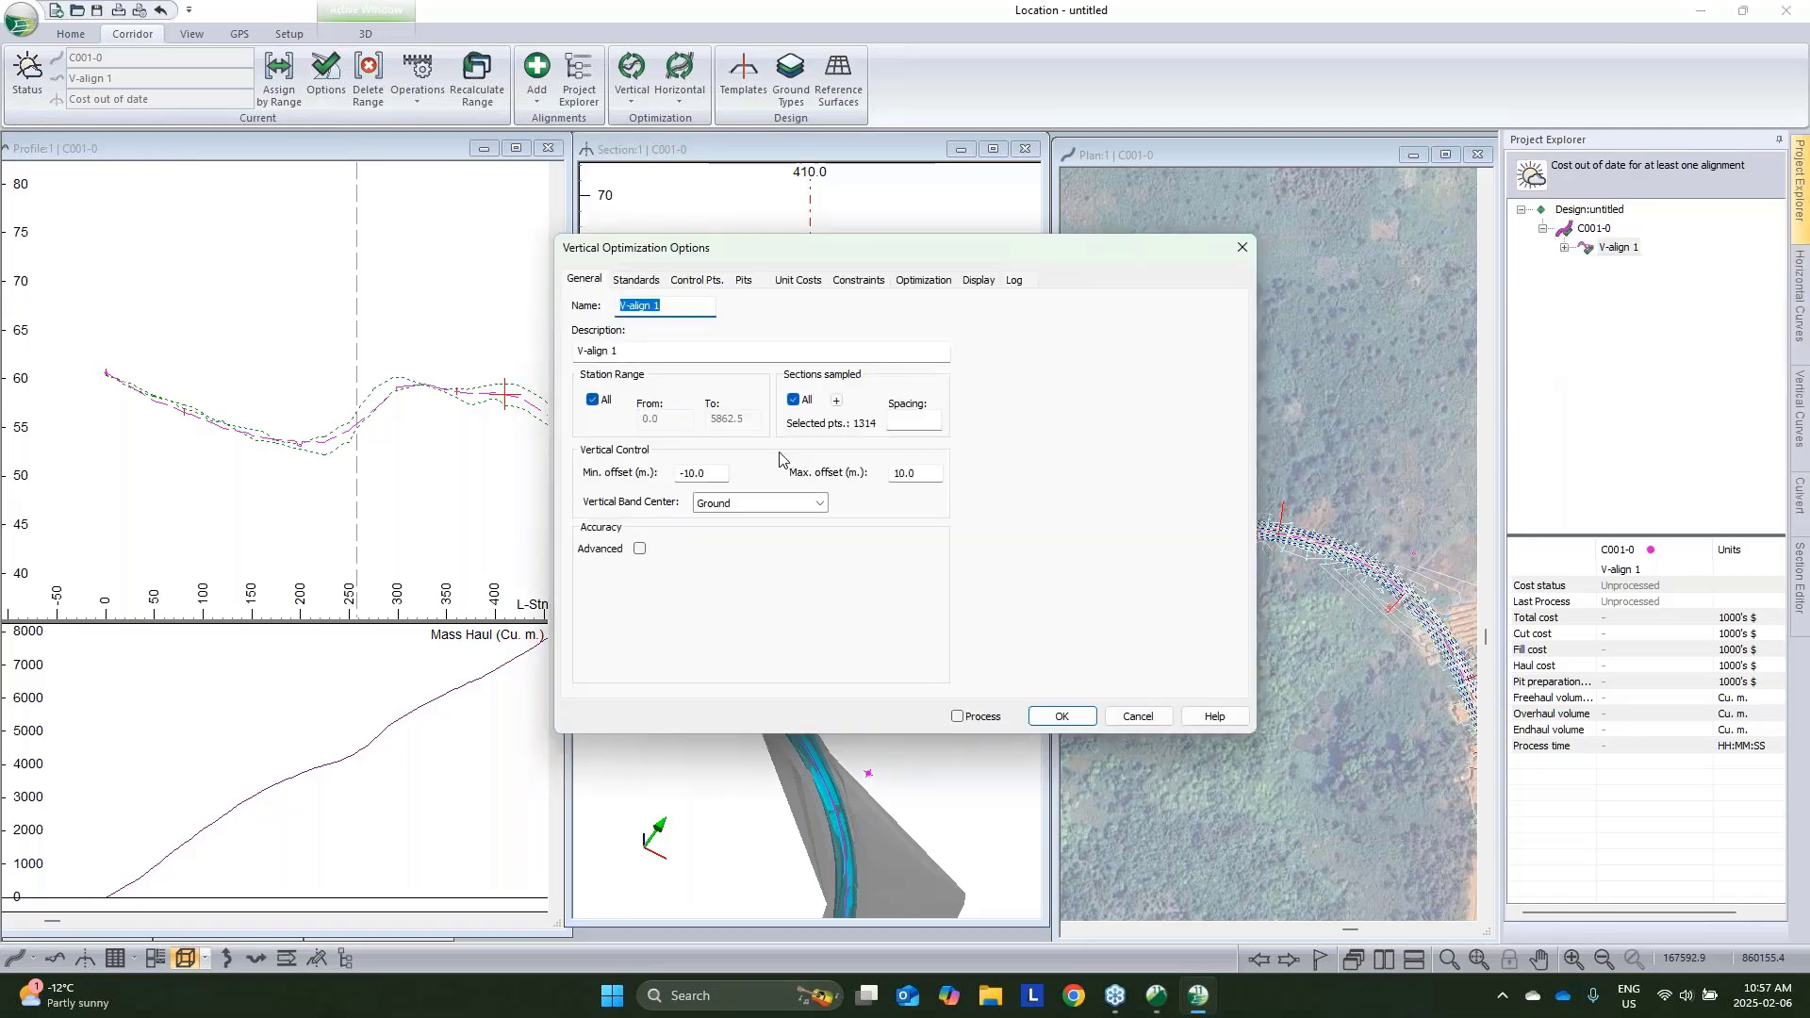
{"action": "left_click", "coordinate": [637, 281]}
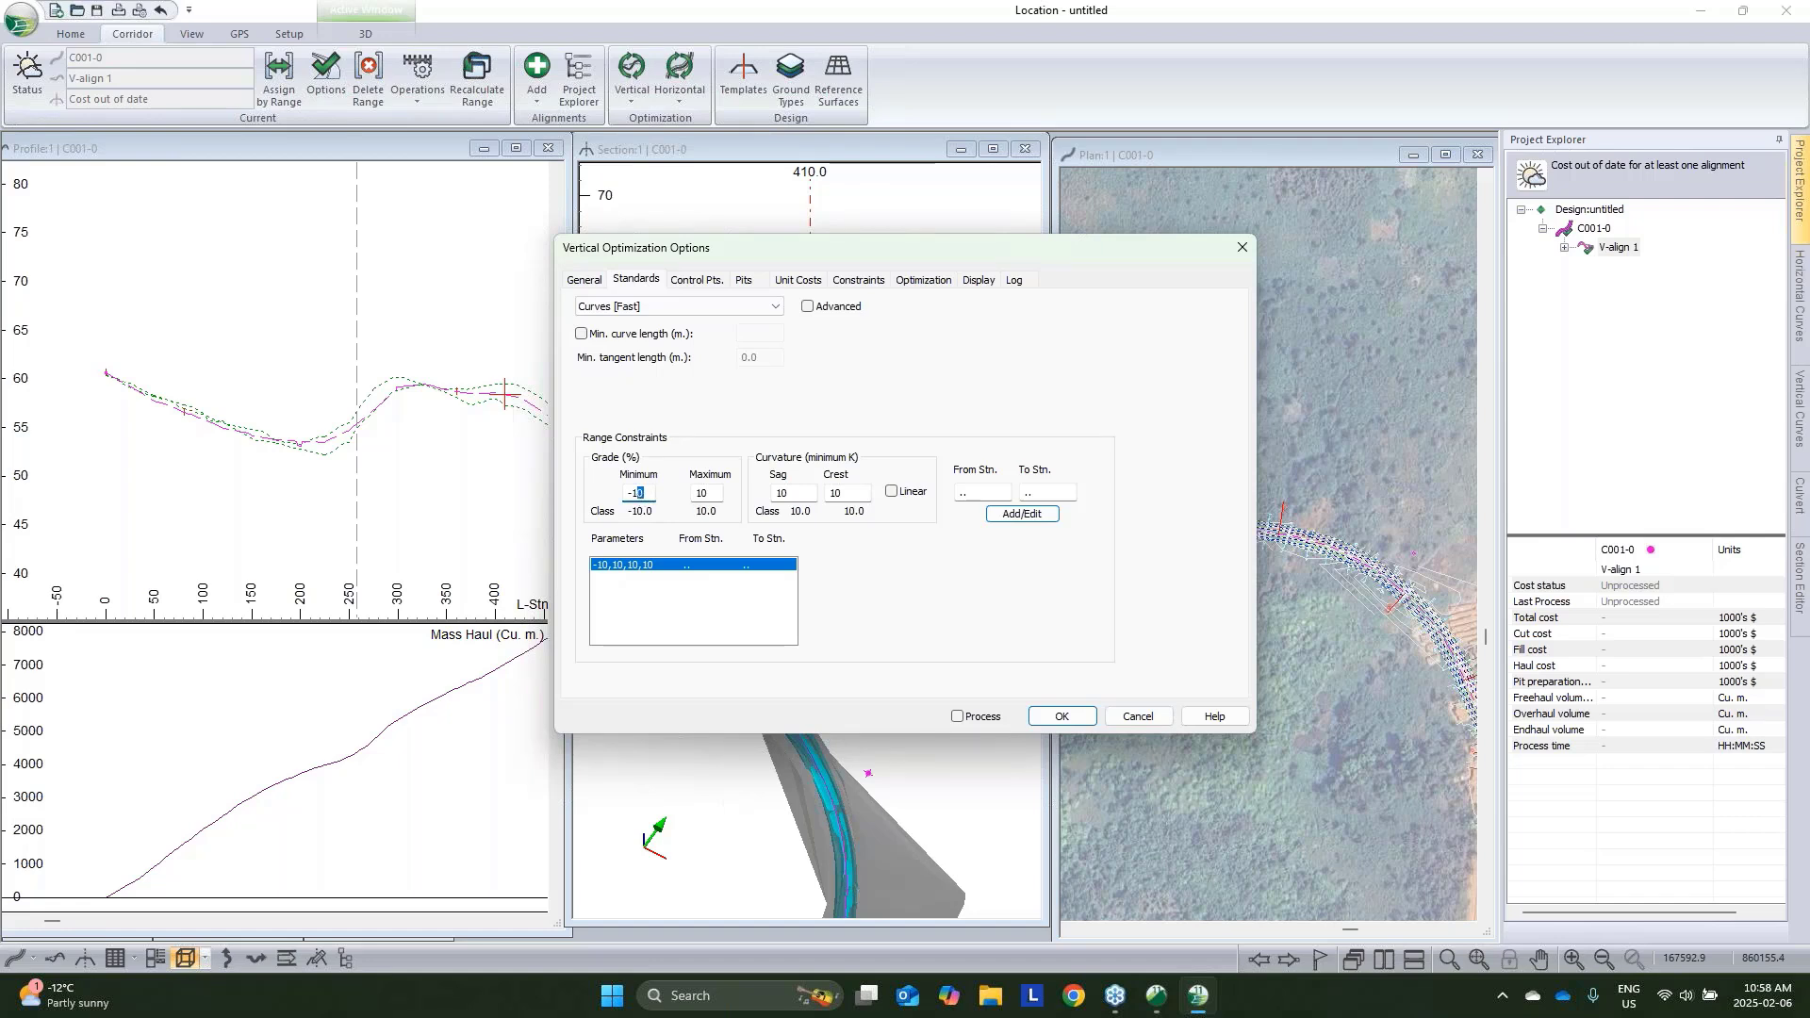
{"action": "type", "text": "2"}
{"action": "left_click_drag", "start_coordinate": [709, 494], "coordinate": [703, 499]}
{"action": "type", "text": "2"}
{"action": "left_click_drag", "start_coordinate": [844, 497], "coordinate": [837, 497]}
{"action": "type", "text": "1"}
{"action": "left_click", "coordinate": [1021, 514]}
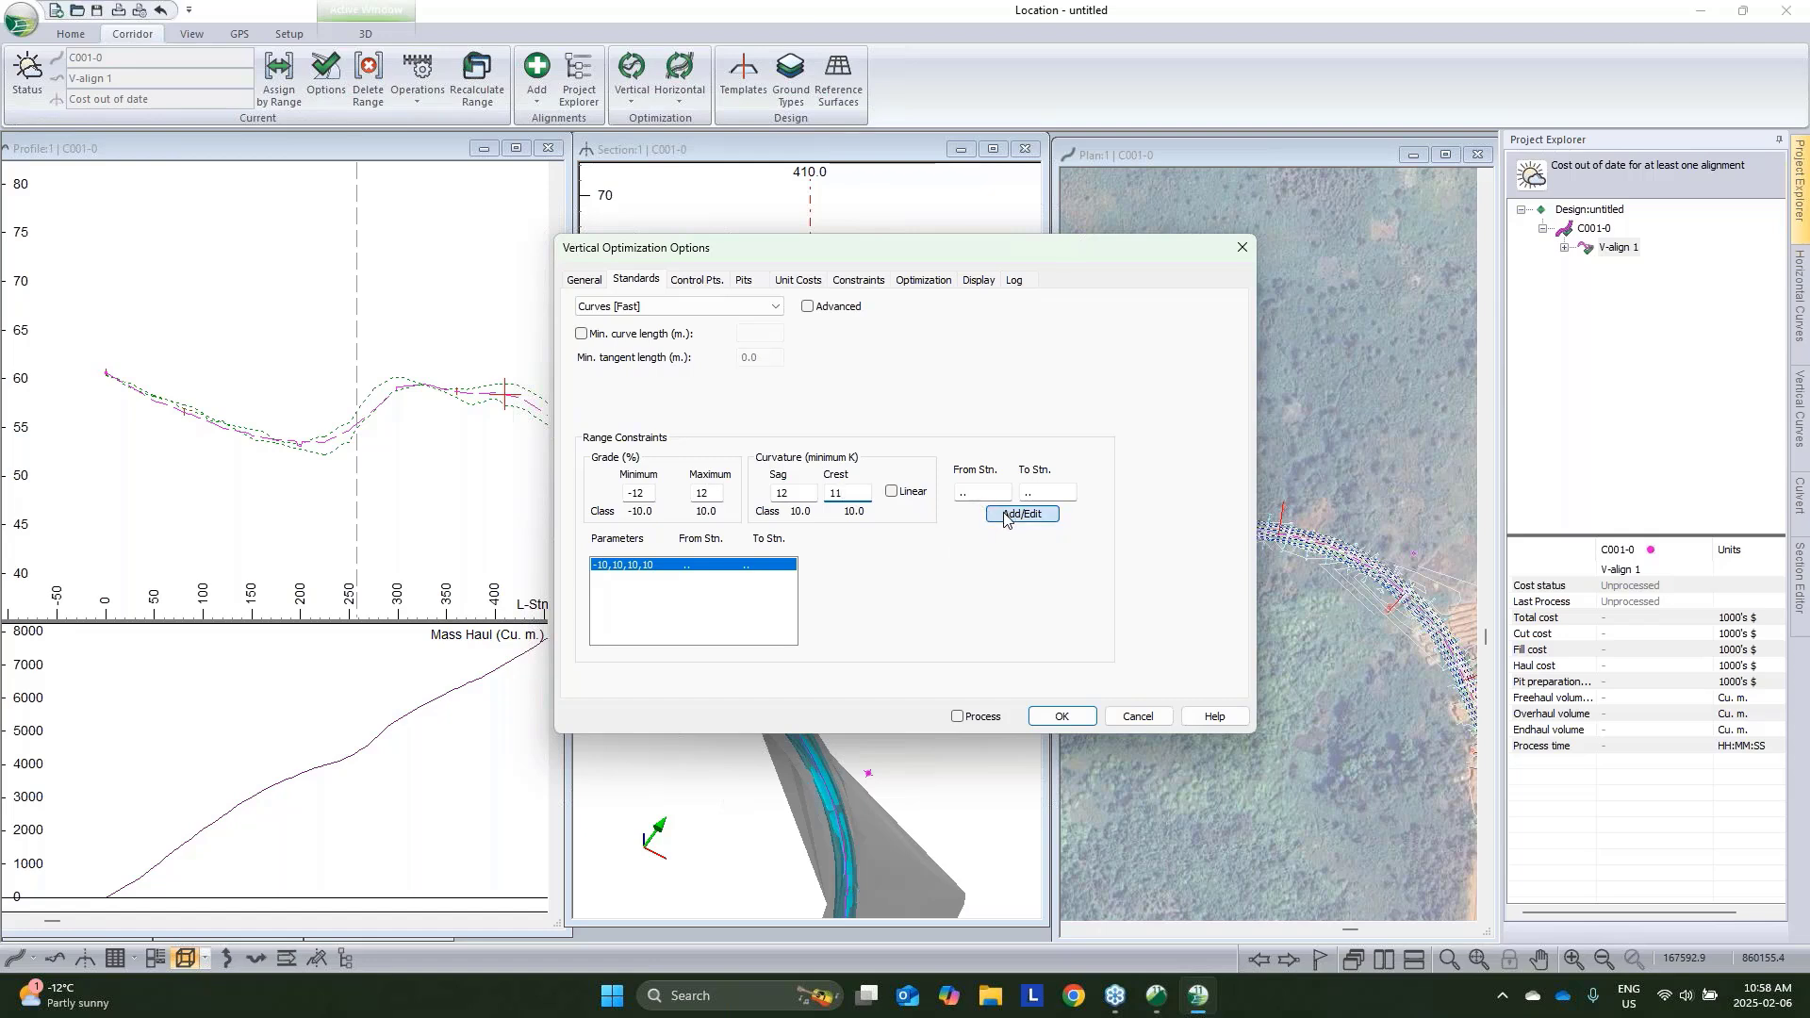
Add vertical control points at the start and at the end of the alignment for the optimization
{"action": "left_click", "coordinate": [696, 279]}
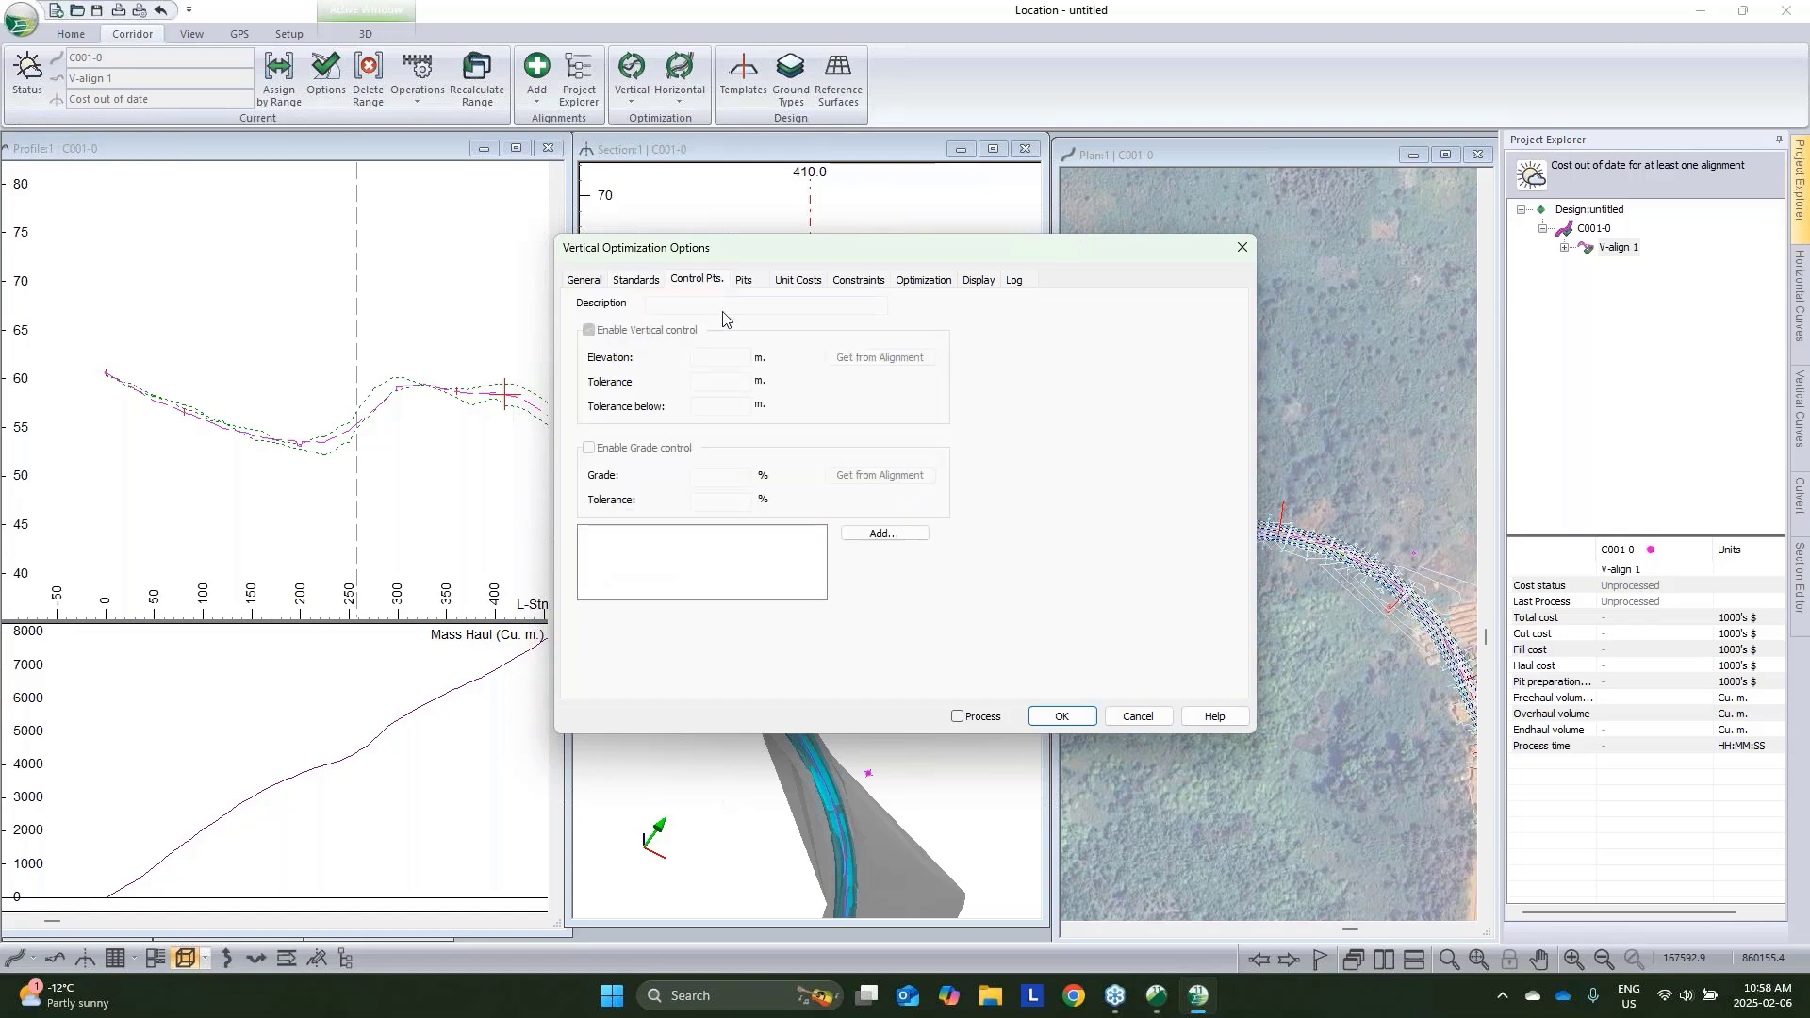
{"action": "left_click", "coordinate": [884, 534]}
{"action": "left_click", "coordinate": [826, 485]}
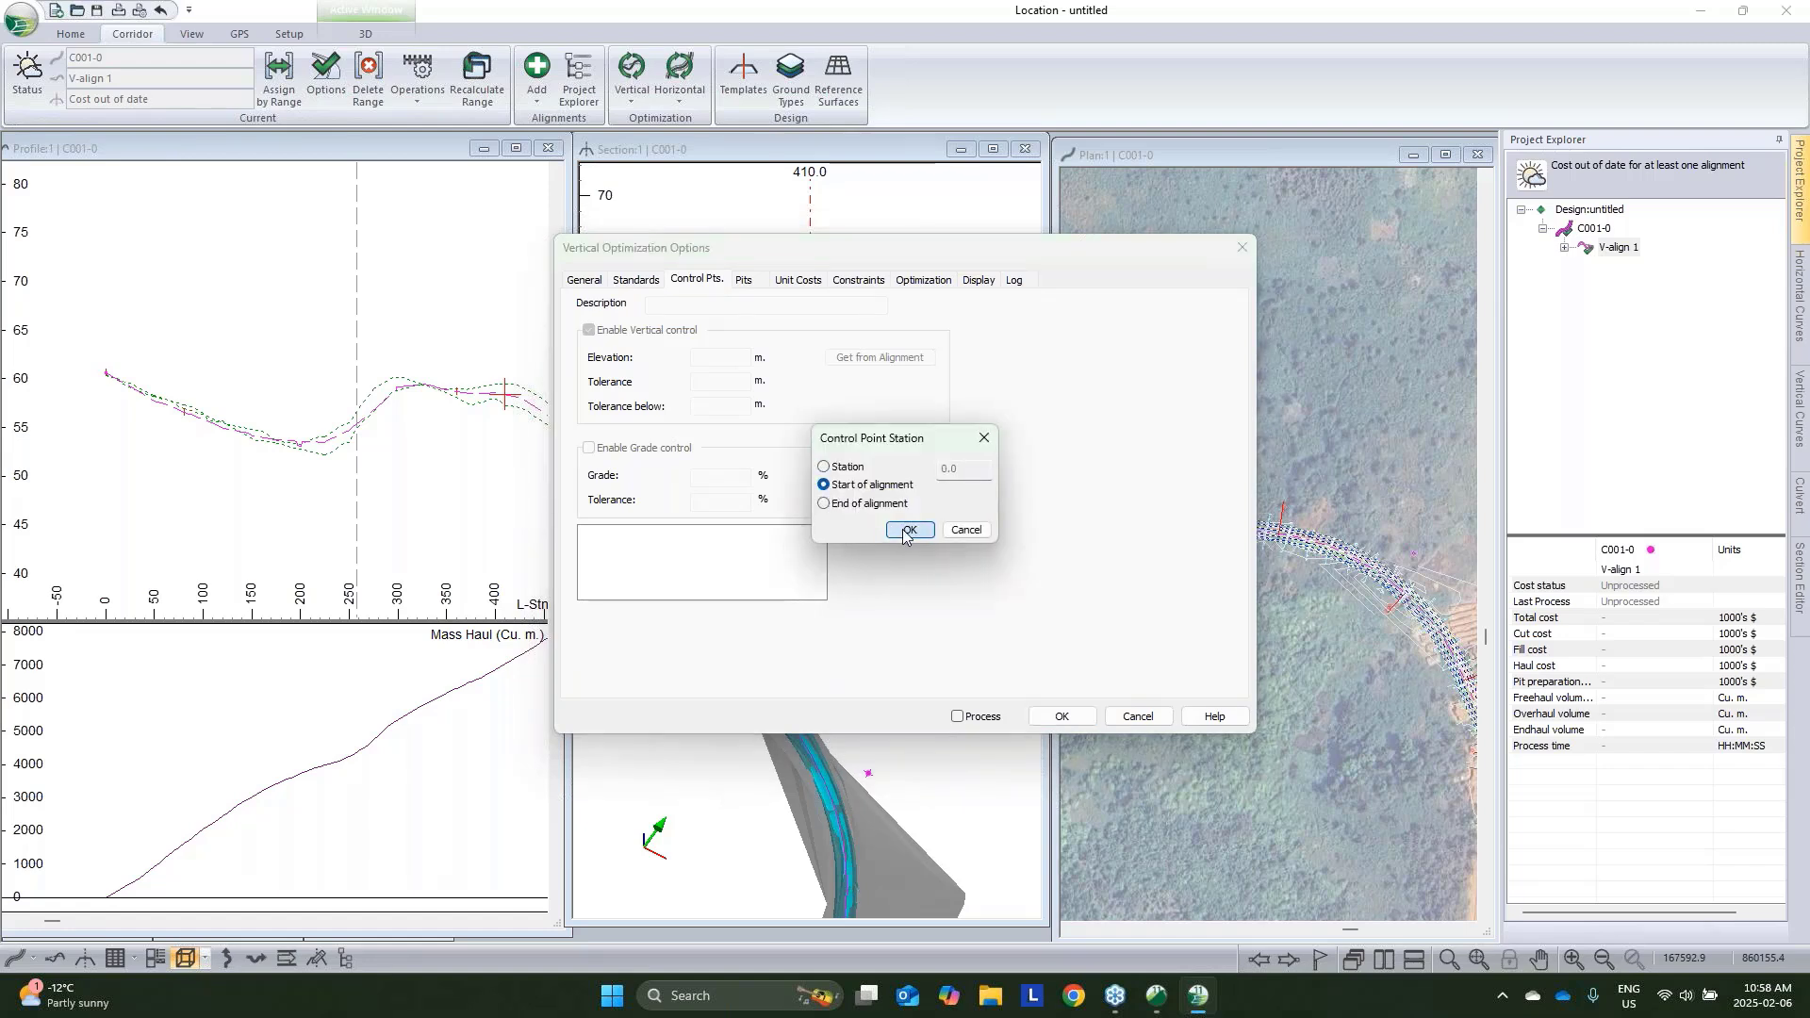
{"action": "left_click", "coordinate": [907, 531]}
{"action": "left_click", "coordinate": [884, 534]}
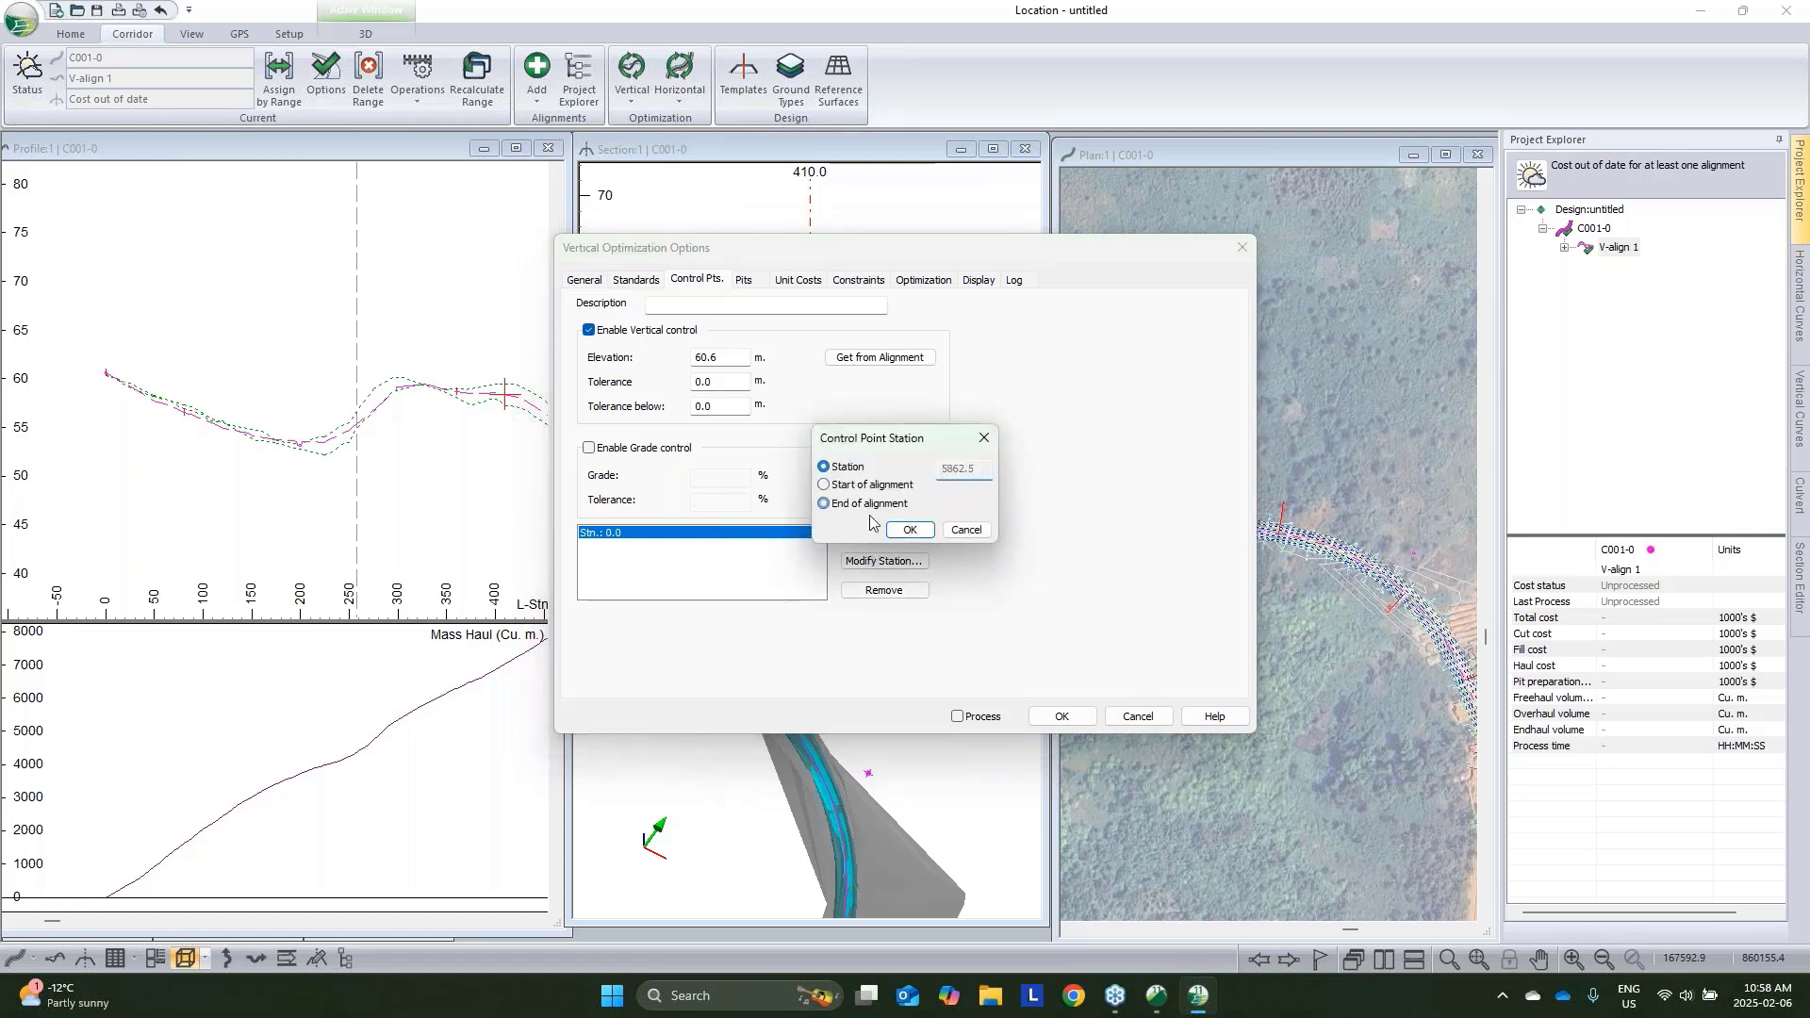
{"action": "left_click", "coordinate": [909, 530]}
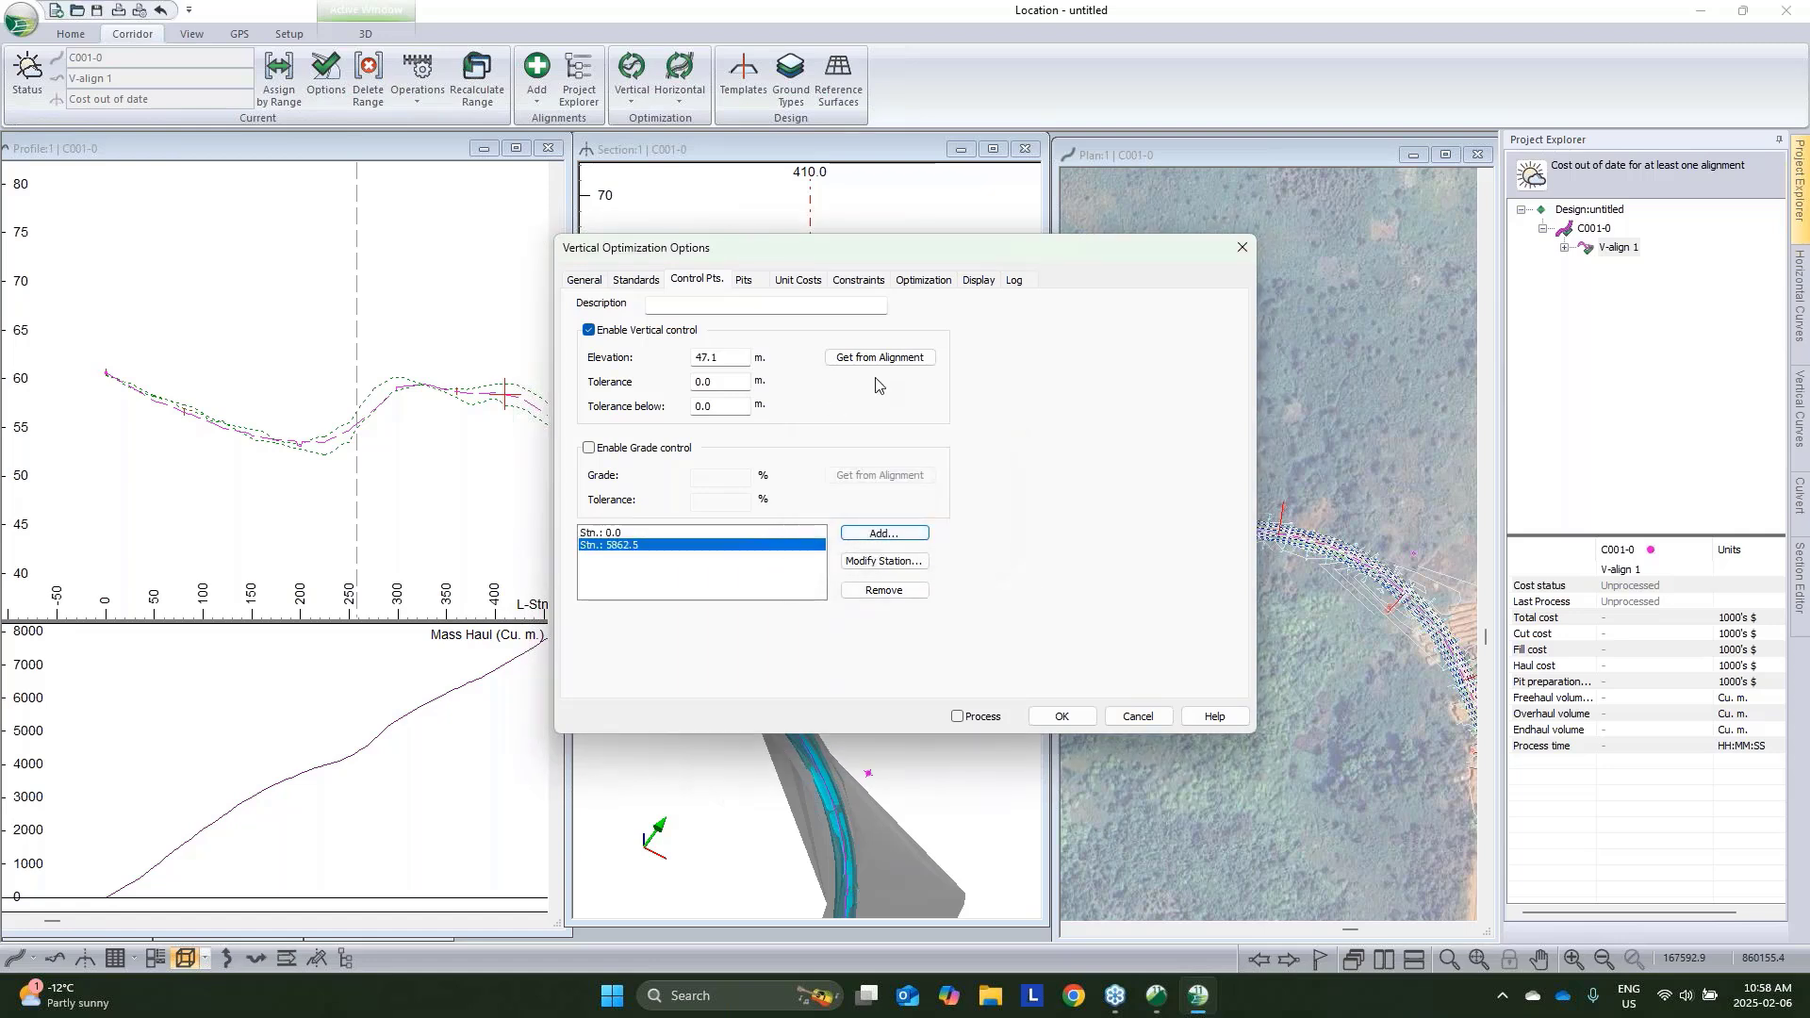
Review the earthwork unit costs of the ground types, including Solid Rock, and accept the optimization options with processing enabled
{"action": "left_click", "coordinate": [802, 280]}
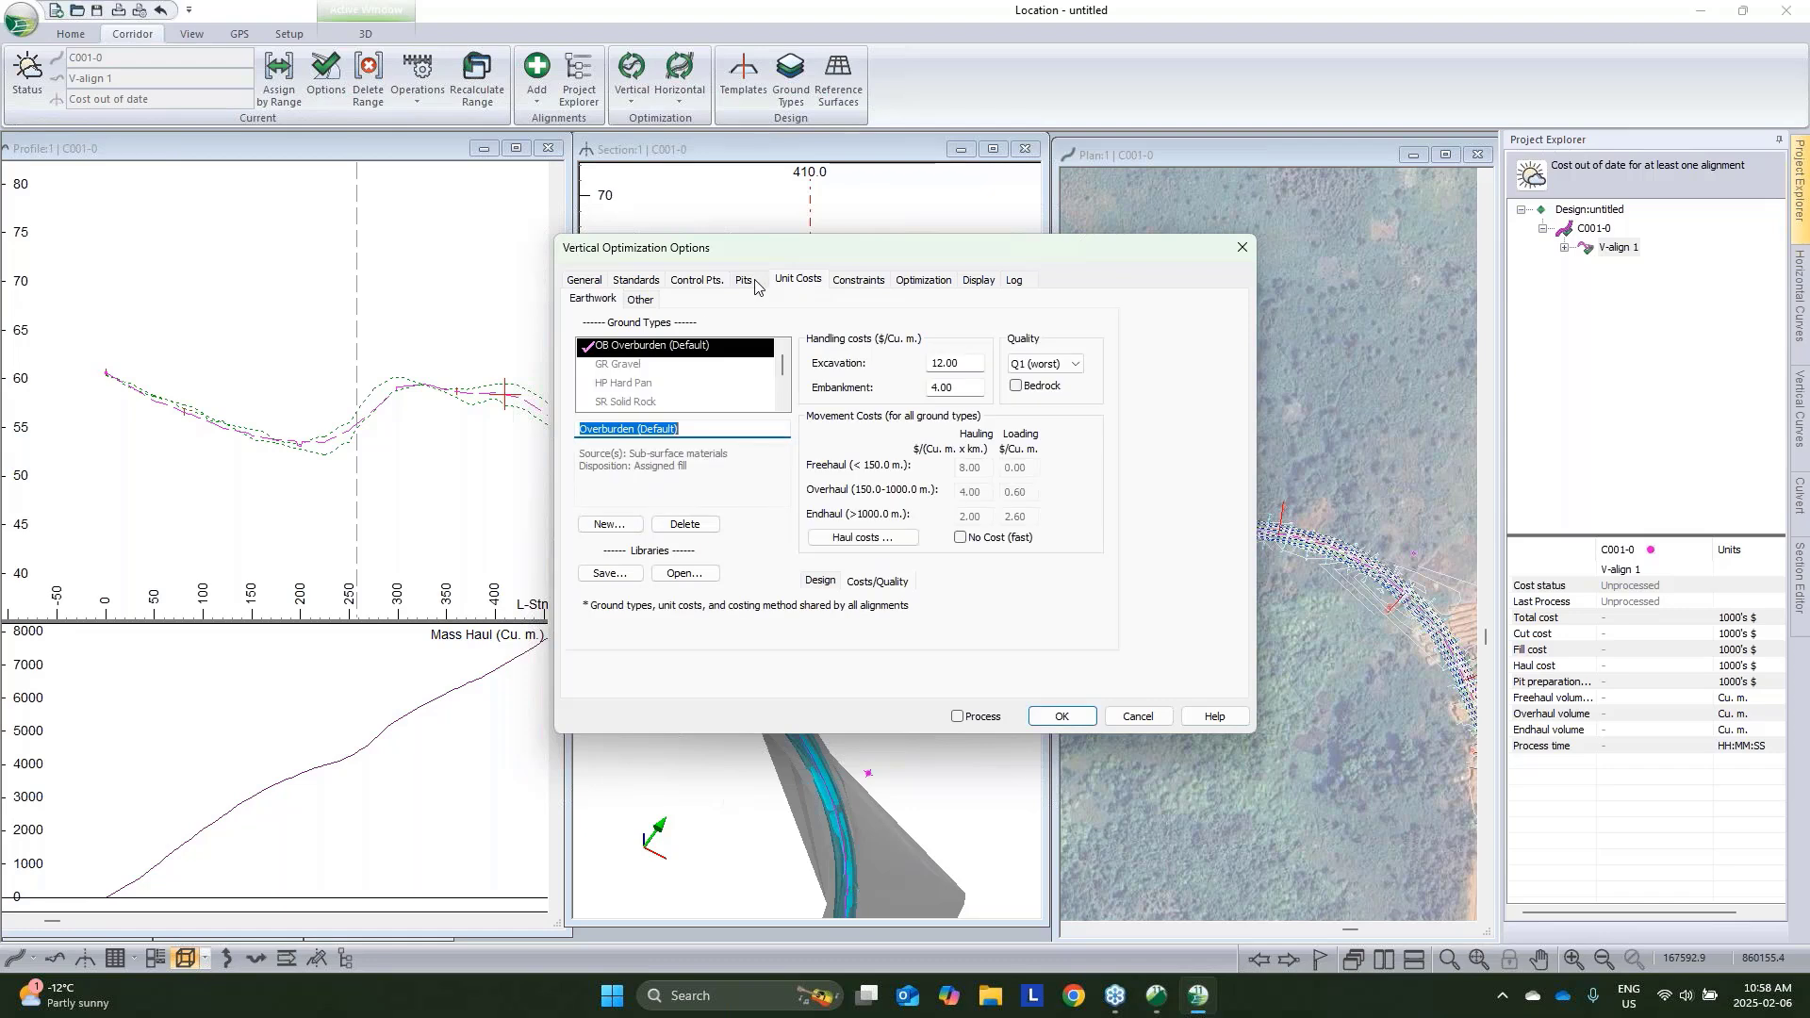
{"action": "left_click", "coordinate": [655, 382]}
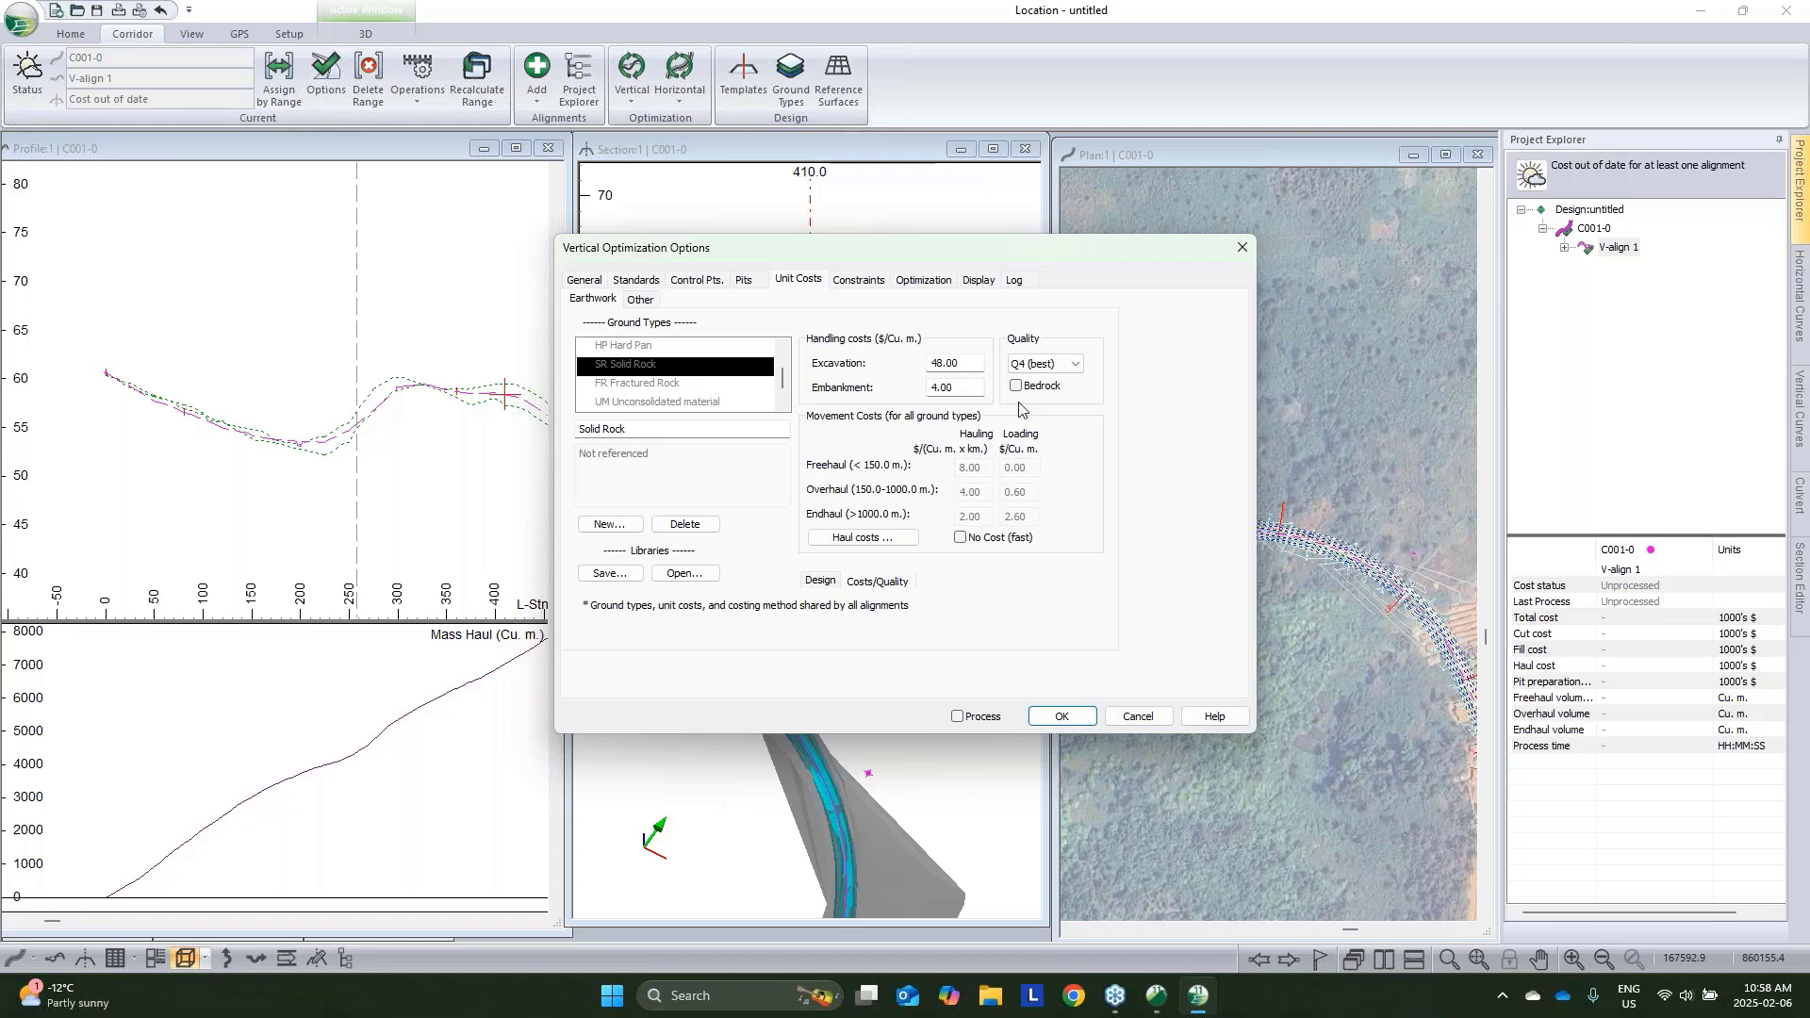
{"action": "left_click", "coordinate": [958, 717]}
{"action": "left_click", "coordinate": [1060, 717]}
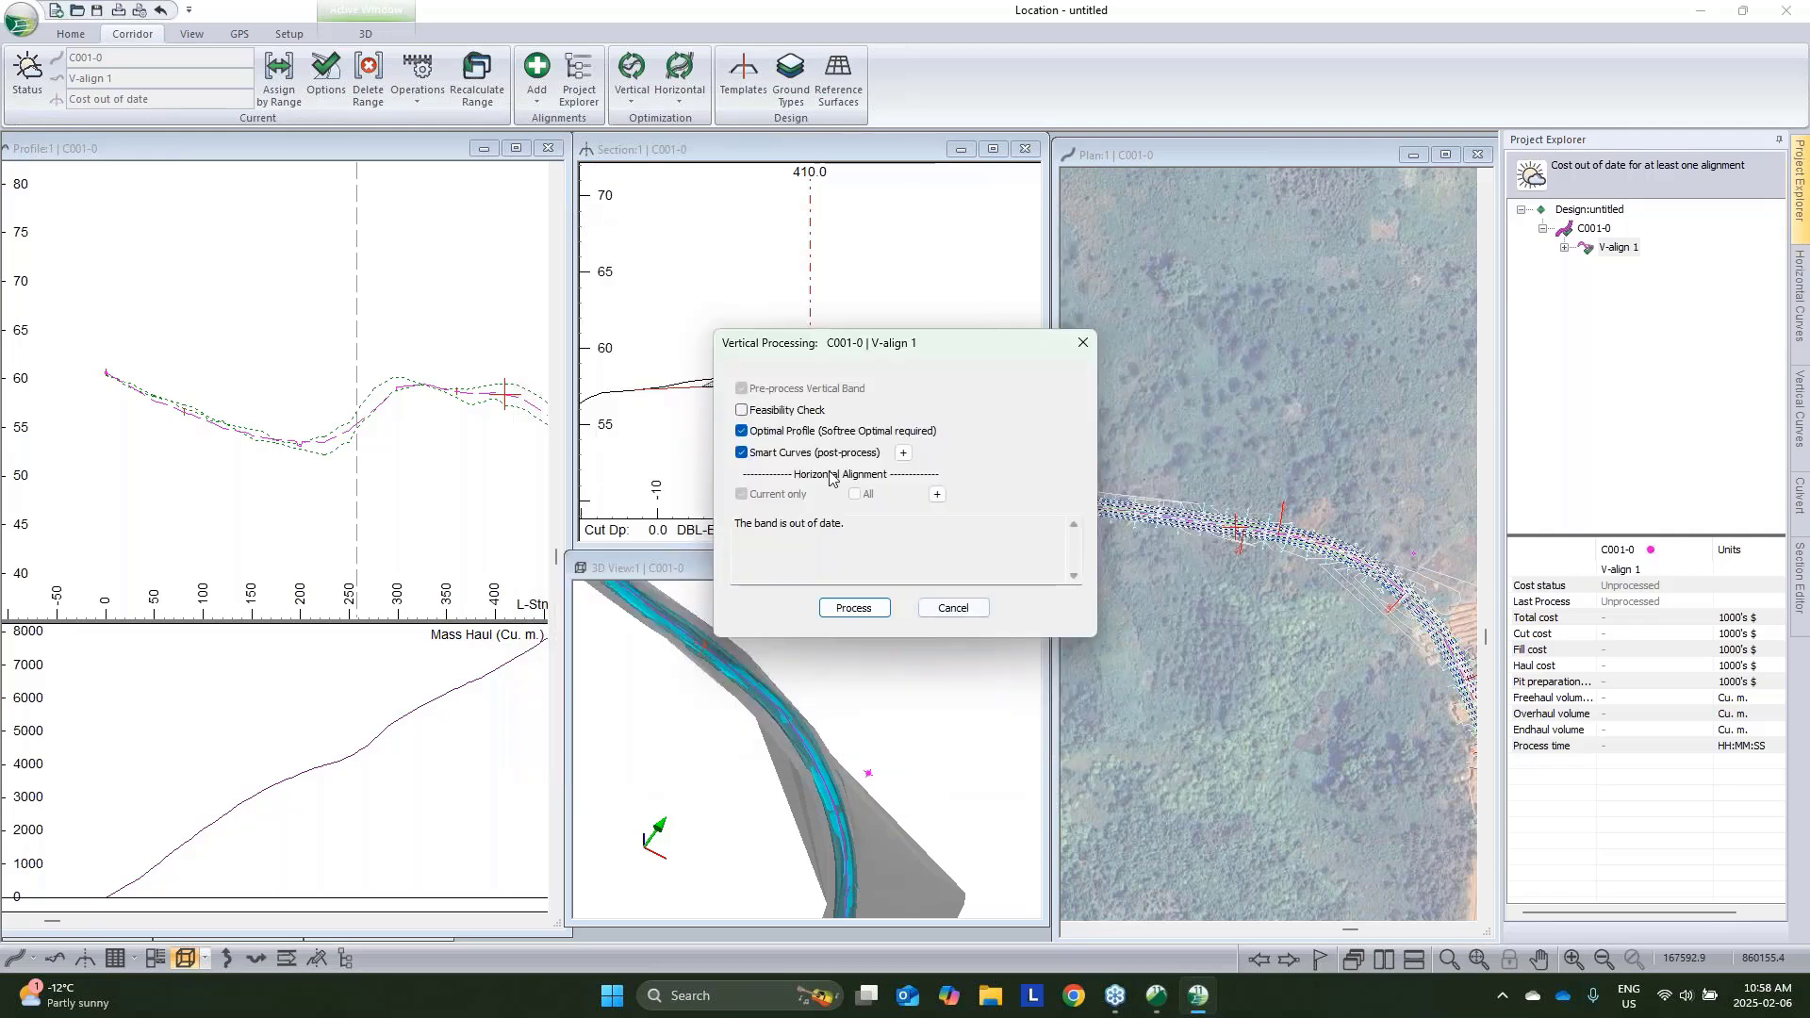
Set the Smart Curves VIP reduction tolerance to 0.75 m, process the optimal profile for V-align 1, and dismiss the optimization log
{"action": "left_click", "coordinate": [903, 454]}
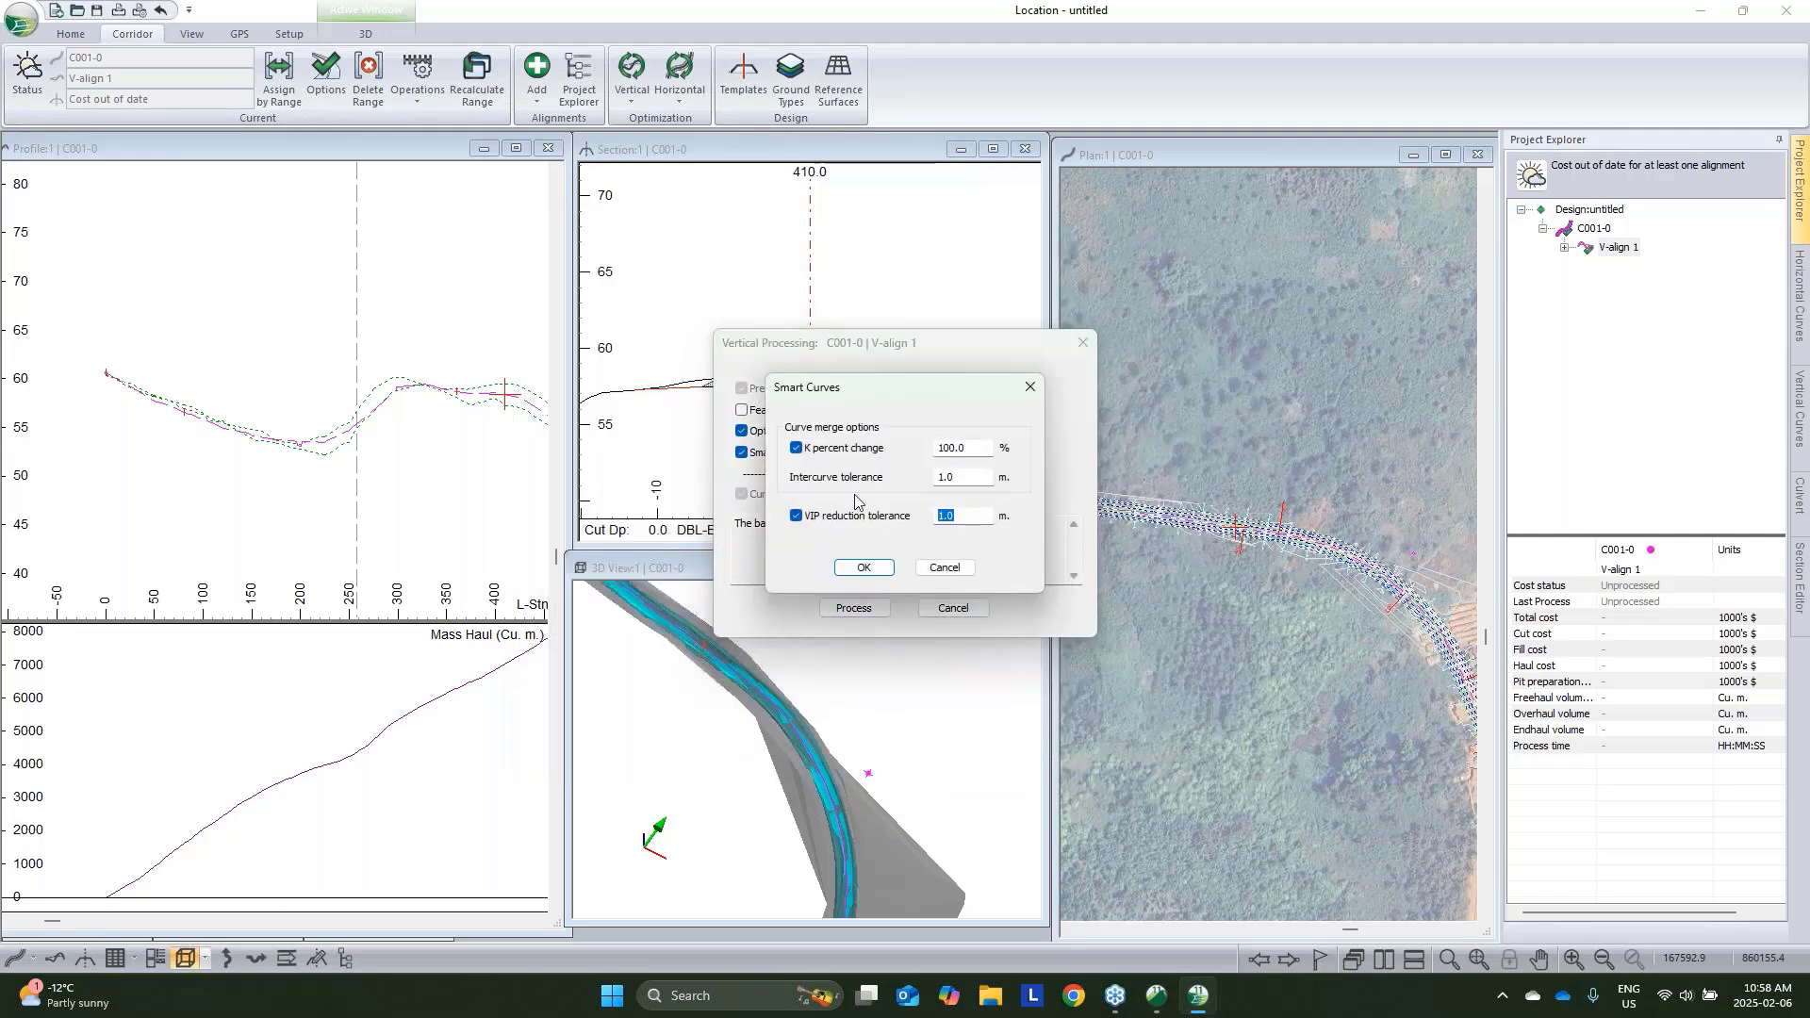
{"action": "type", "text": ".75"}
{"action": "left_click", "coordinate": [882, 571]}
{"action": "key", "text": "Return"}
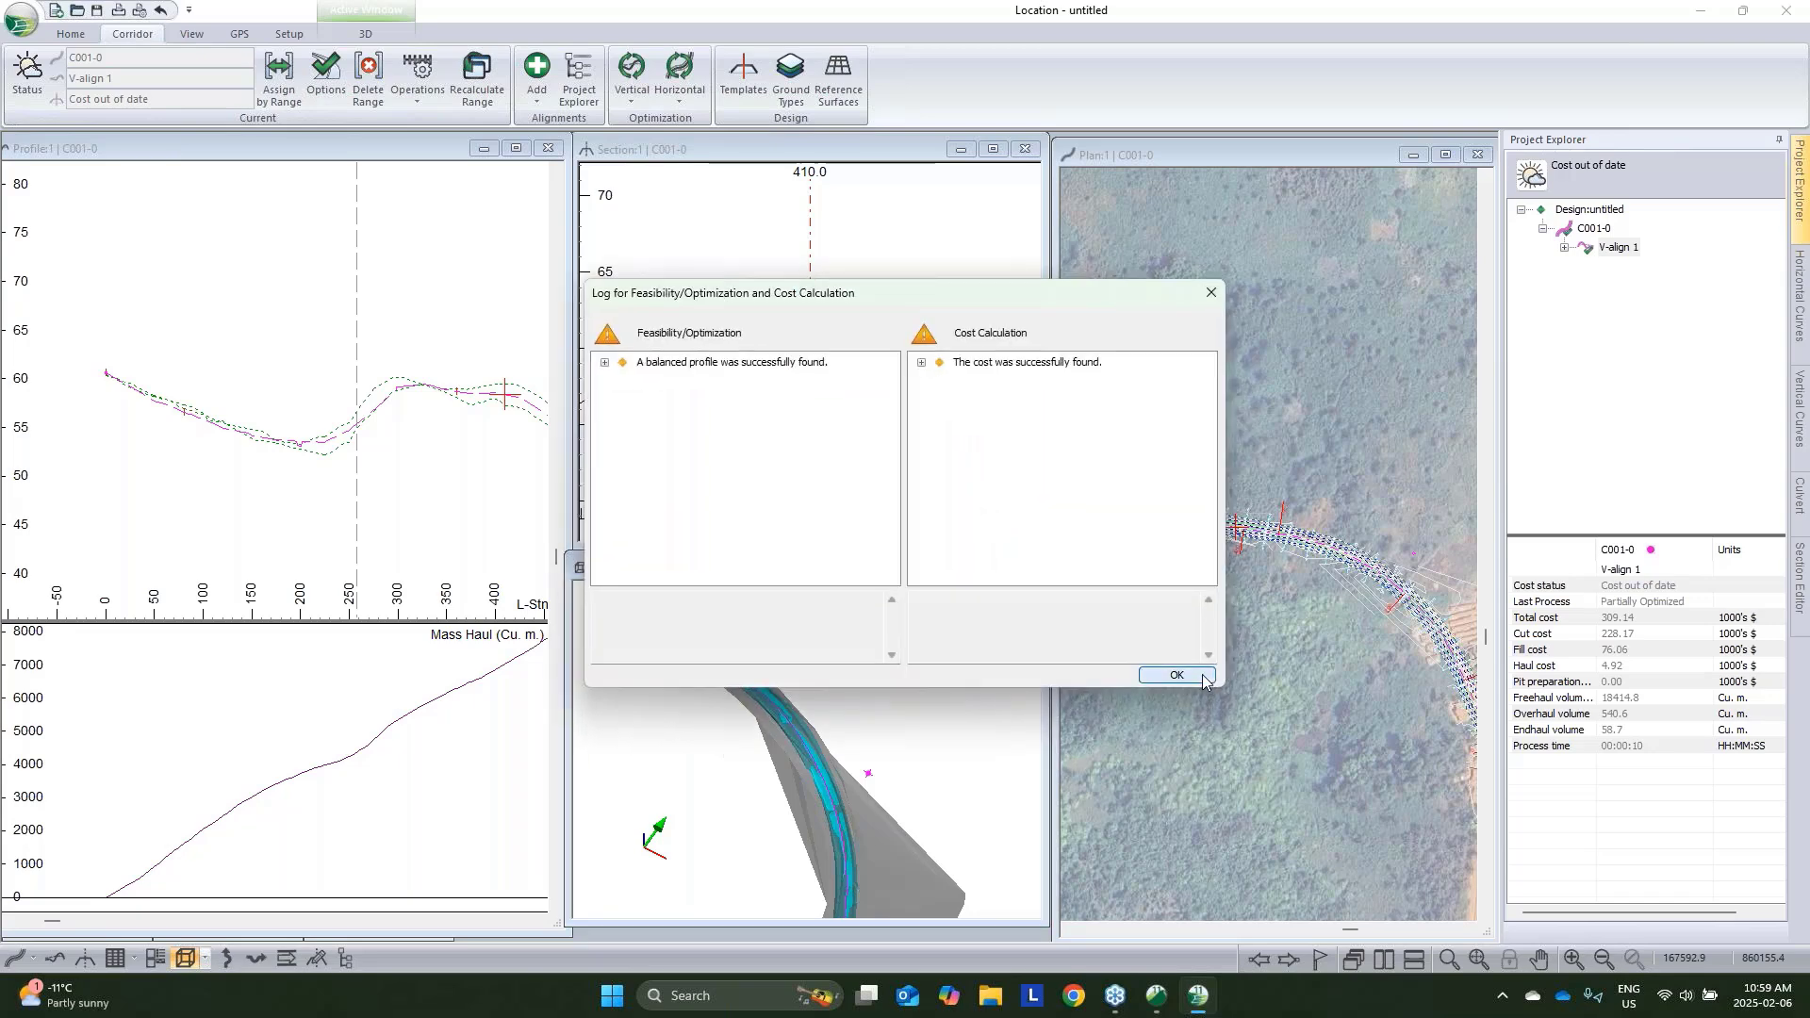
{"action": "left_click", "coordinate": [1195, 674]}
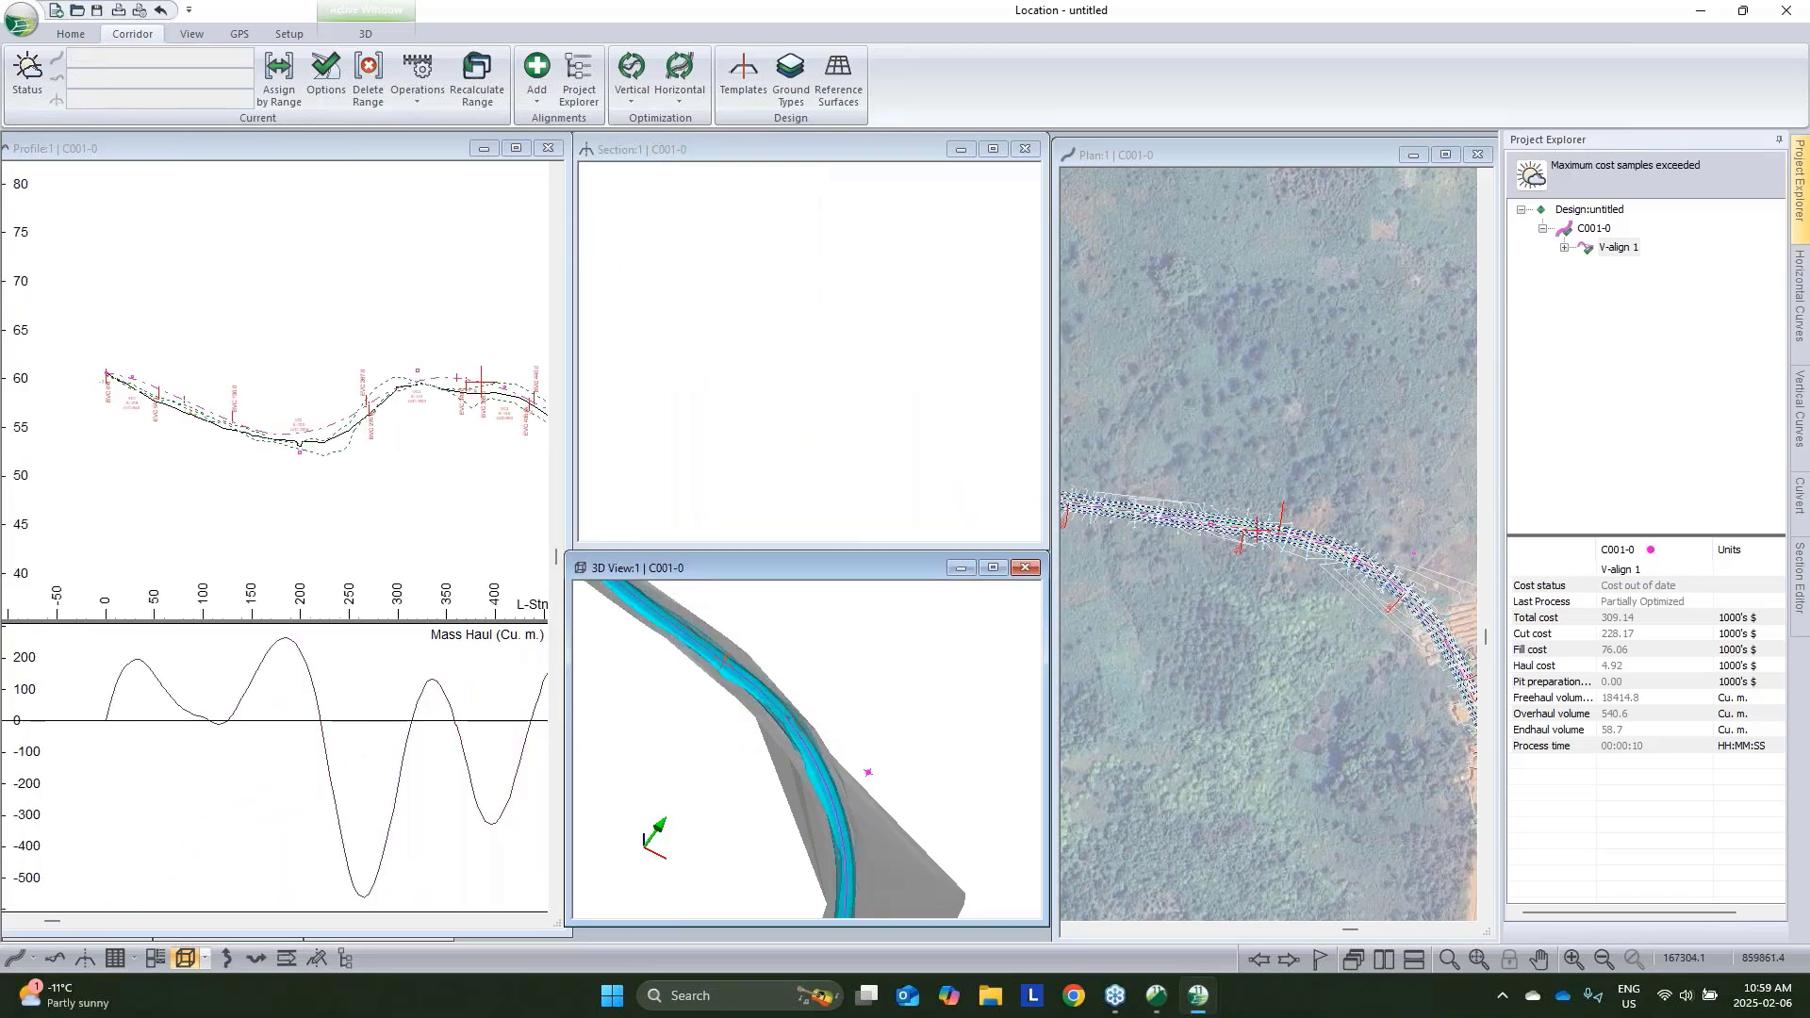
Examine the optimized profile and its mass haul diagram along C001-0 through to the end of the road
{"action": "left_click", "coordinate": [393, 403]}
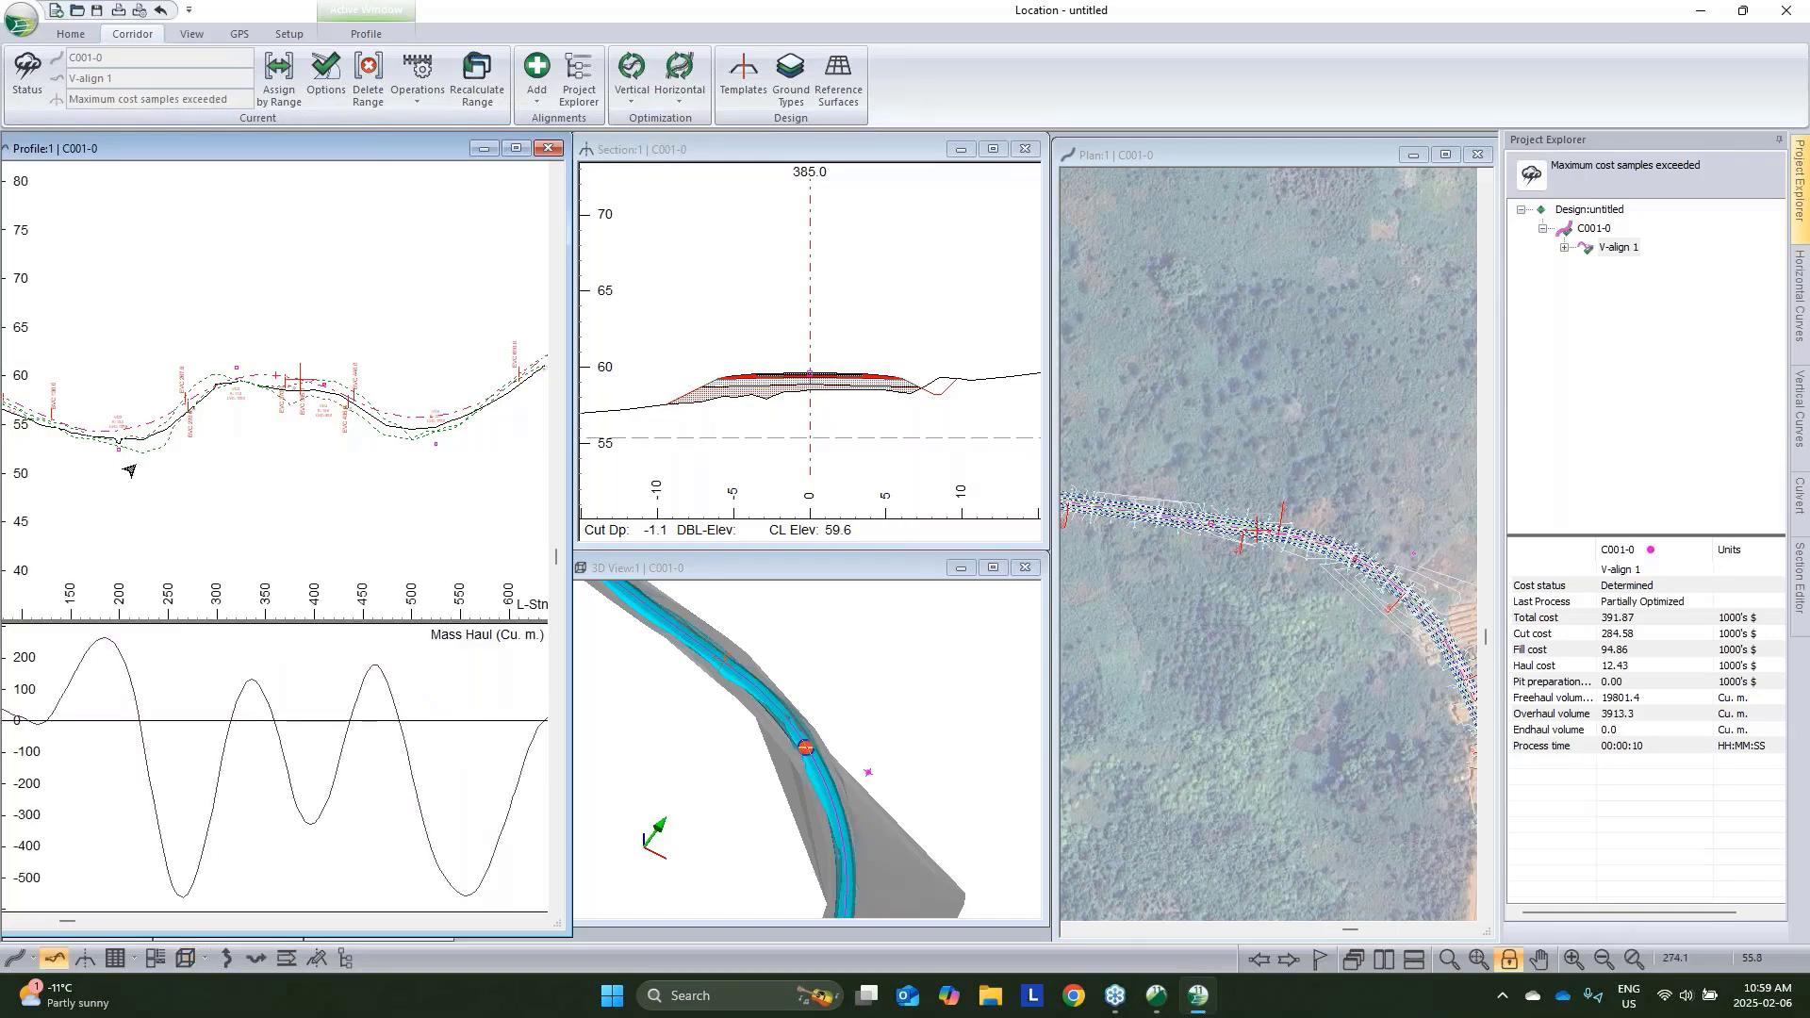
{"action": "middle_click_drag", "start_coordinate": [131, 470], "coordinate": [240, 476]}
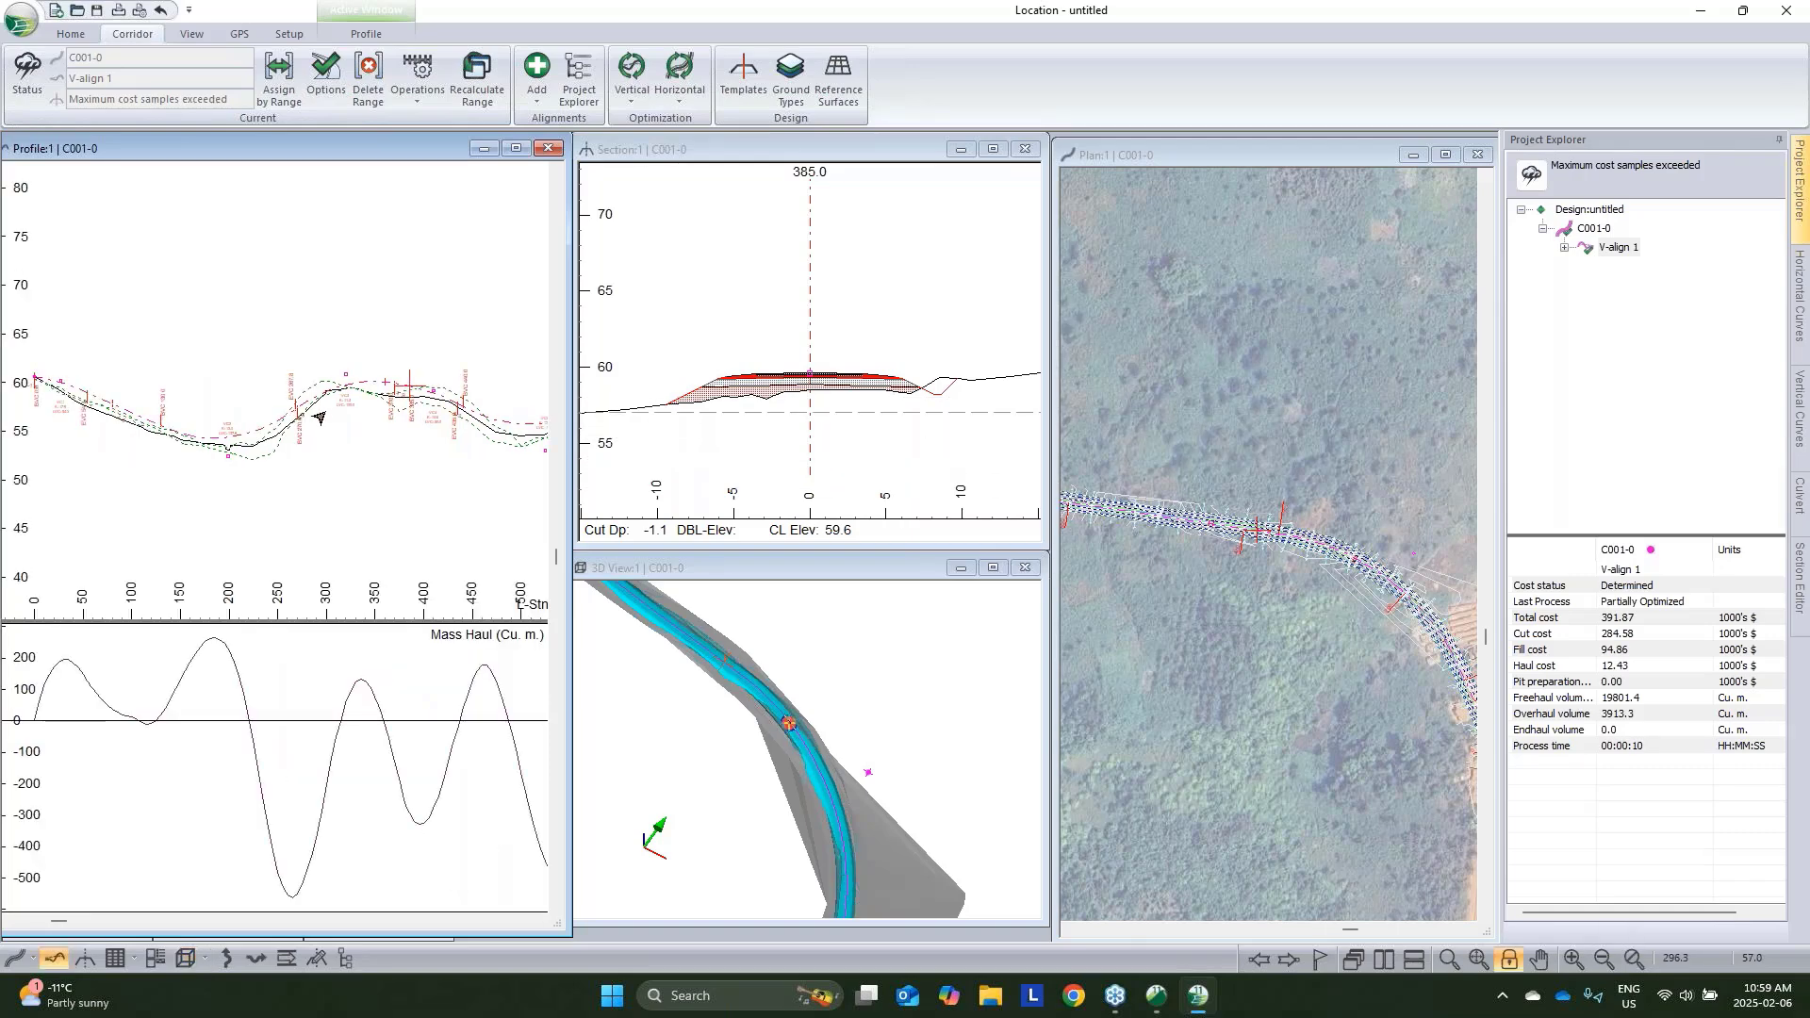
{"action": "middle_click_drag", "start_coordinate": [457, 456], "coordinate": [150, 449]}
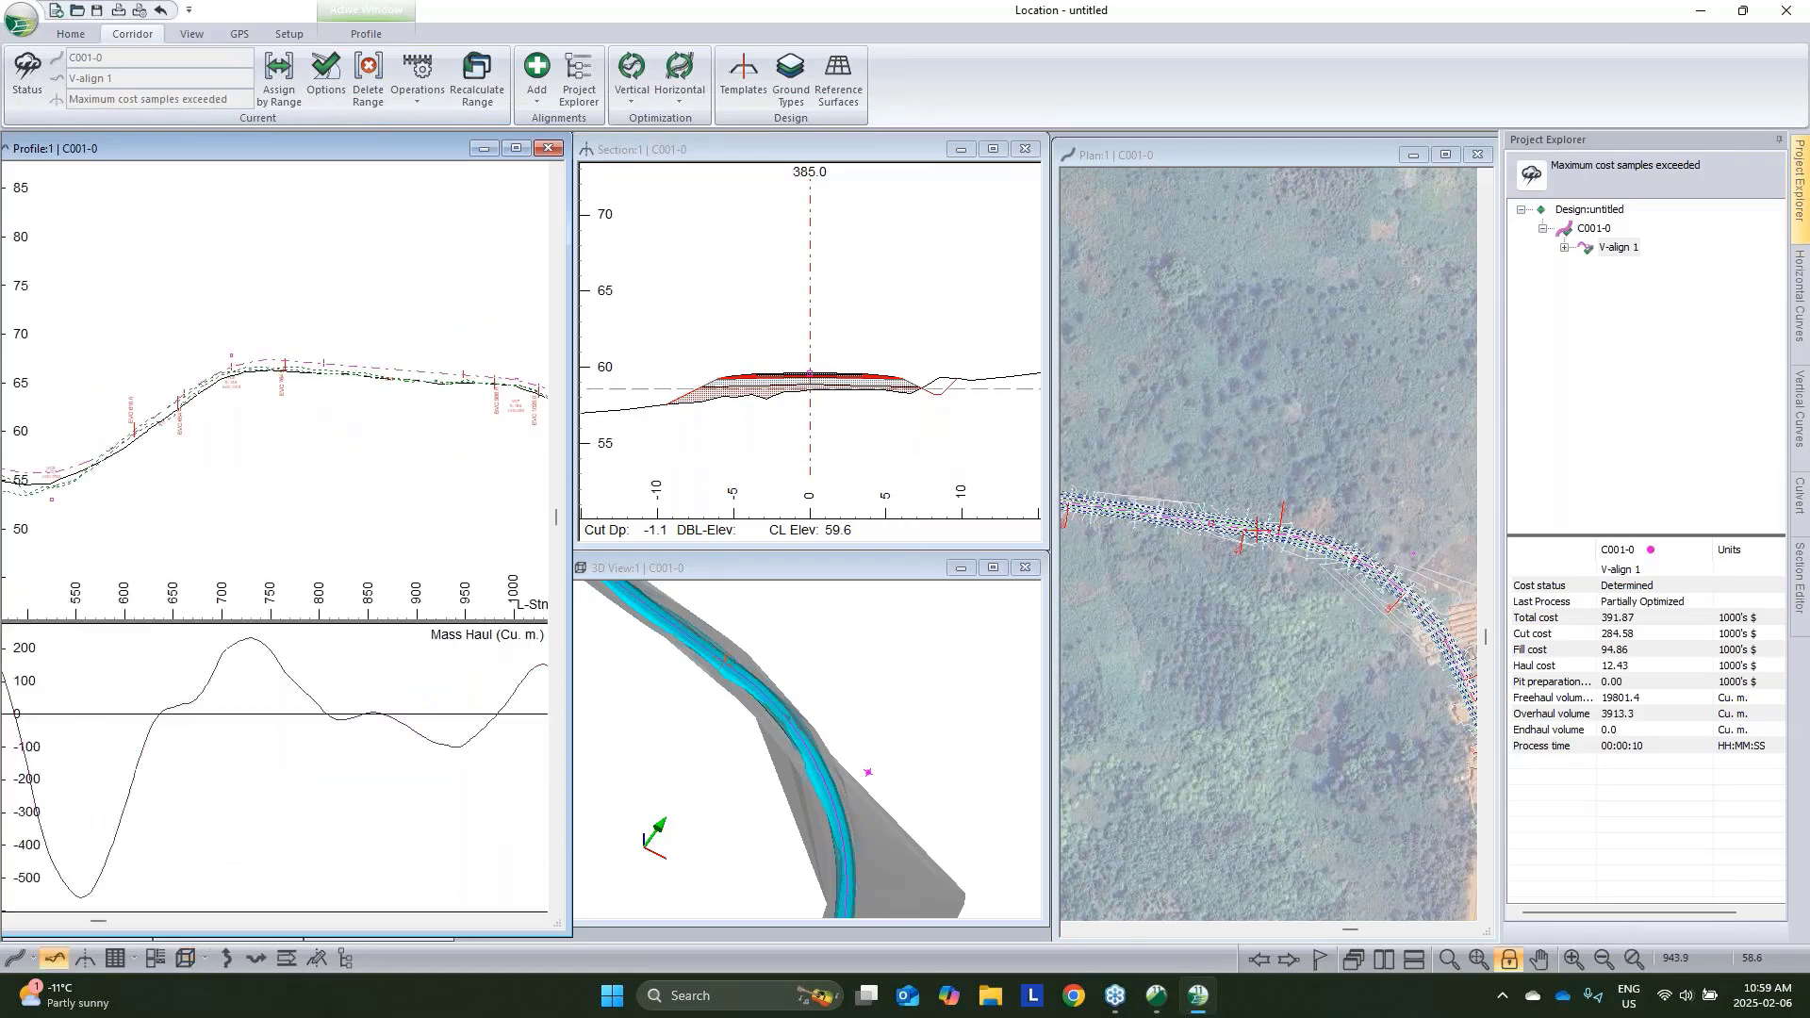
{"action": "middle_click_drag", "start_coordinate": [459, 445], "coordinate": [165, 453]}
{"action": "middle_click_drag", "start_coordinate": [408, 494], "coordinate": [162, 445]}
{"action": "scroll", "coordinate": [350, 470], "scroll_direction": "down", "scroll_amount": 2}
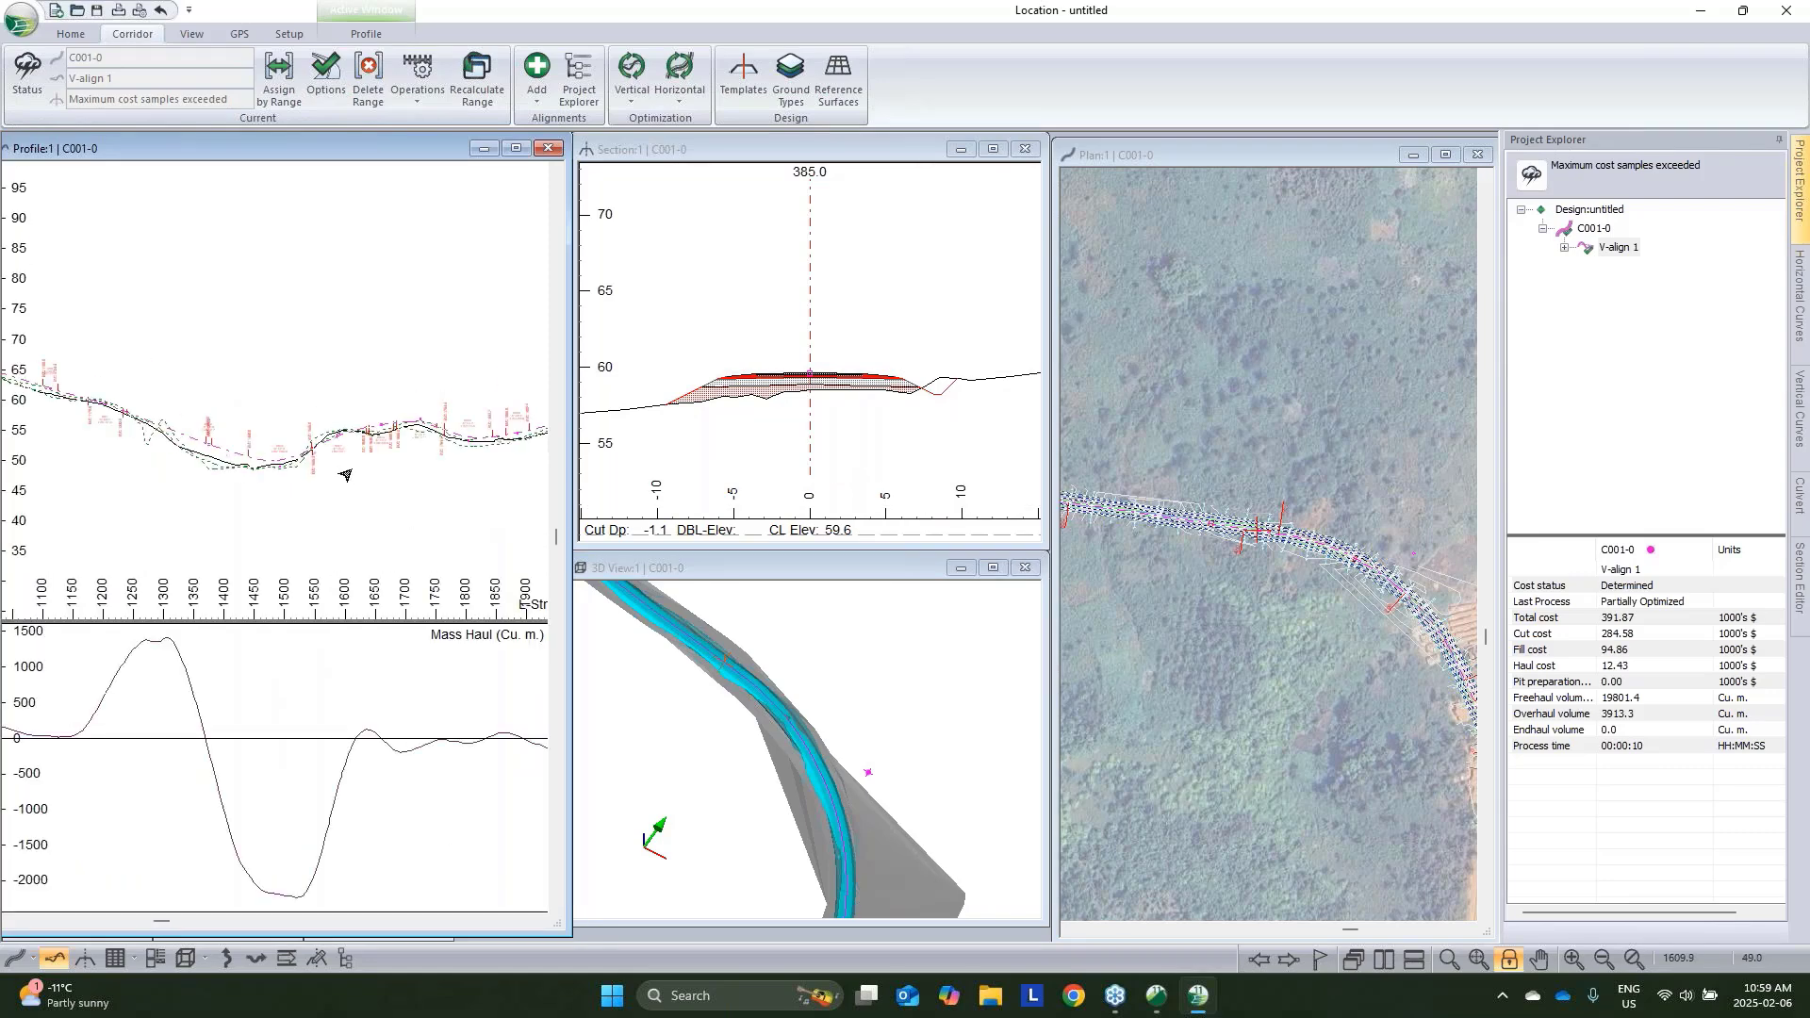
{"action": "scroll", "coordinate": [346, 475], "scroll_direction": "down", "scroll_amount": 2}
{"action": "scroll", "coordinate": [372, 477], "scroll_direction": "down", "scroll_amount": 2}
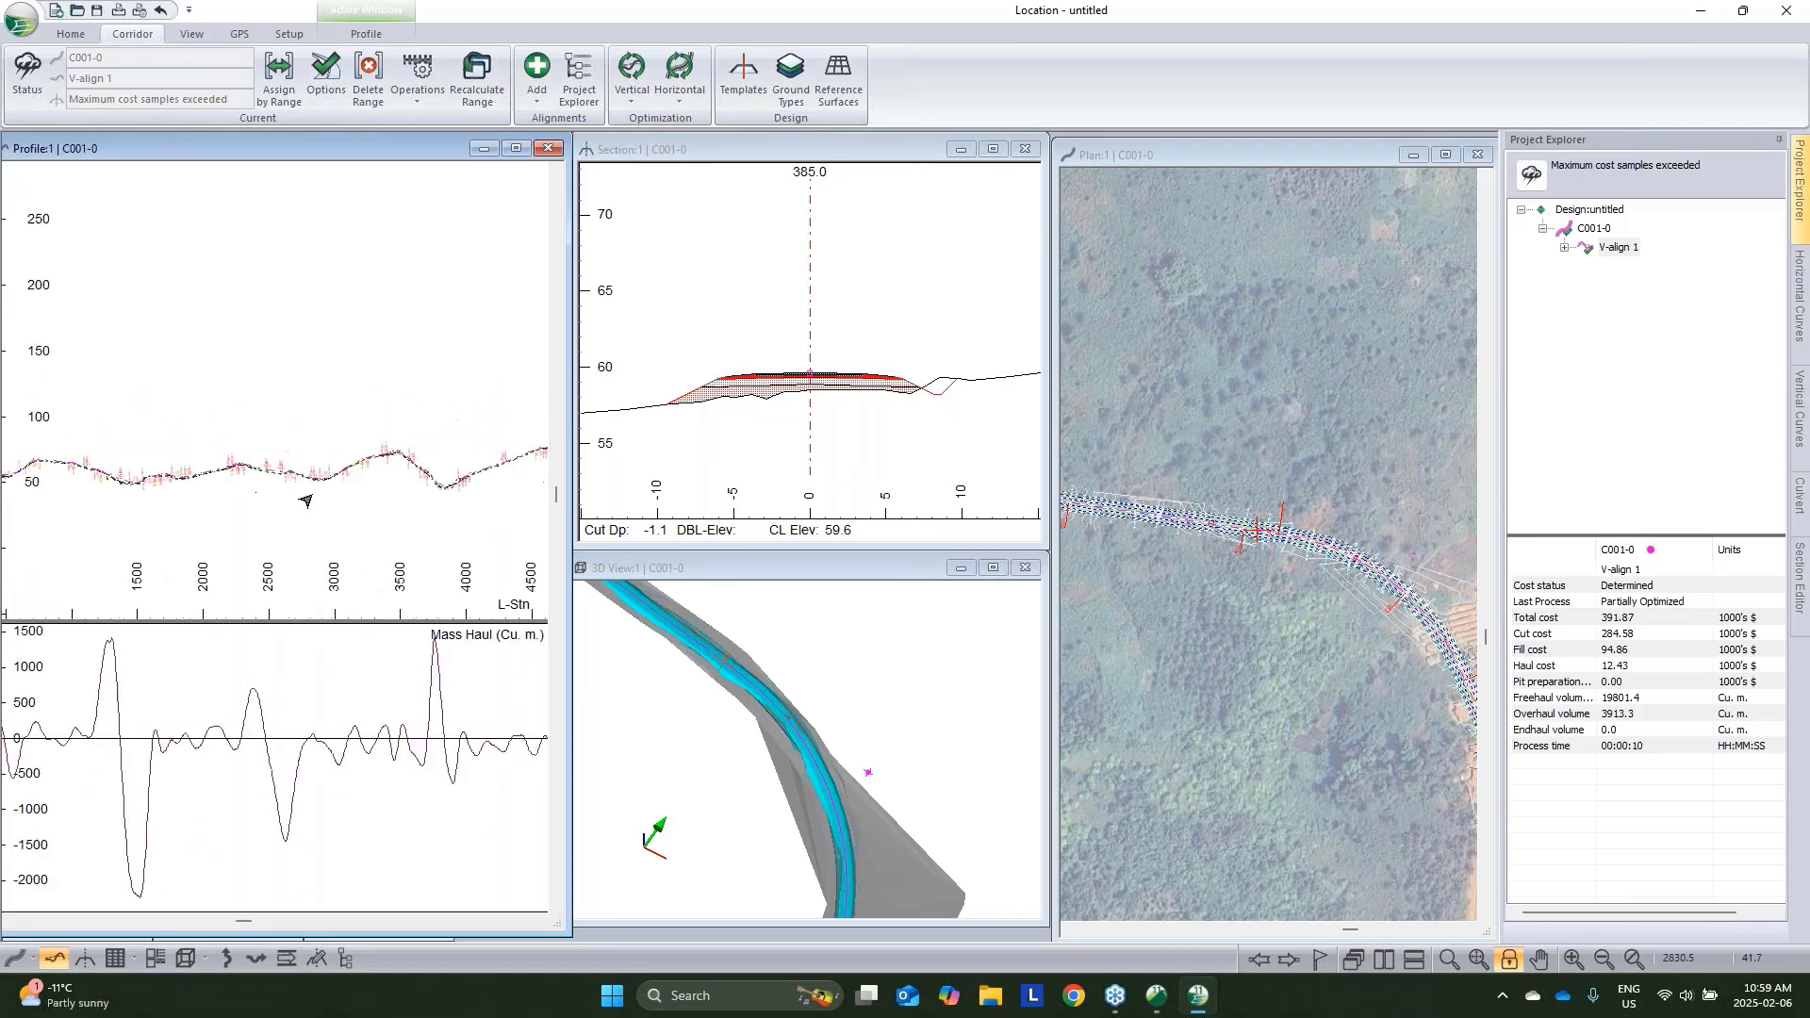
{"action": "scroll", "coordinate": [306, 501], "scroll_direction": "down", "scroll_amount": 1}
{"action": "middle_click_drag", "start_coordinate": [399, 513], "coordinate": [263, 517]}
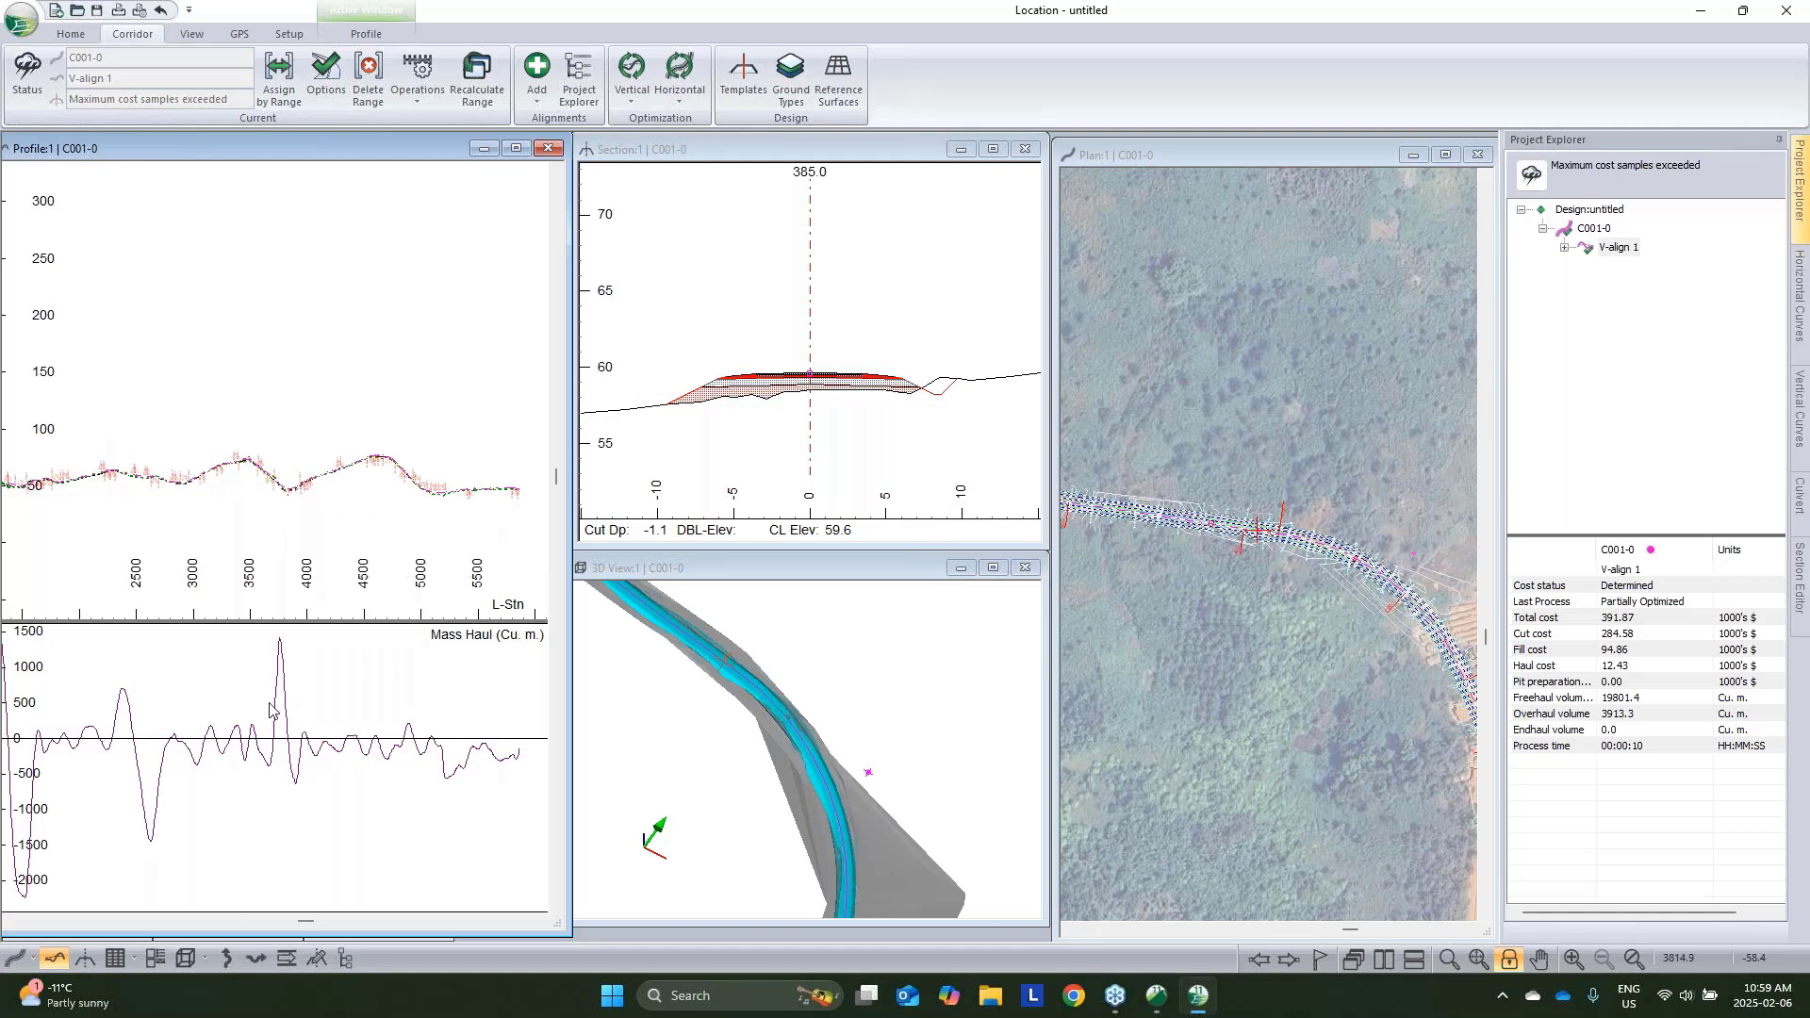
Examine the mass haul peak near station 3750 and inspect the cross-sections at stations 3820, 3715 and 3825
{"action": "mouse_move", "coordinate": [290, 648]}
{"action": "scroll", "coordinate": [283, 495], "scroll_direction": "up", "scroll_amount": 5}
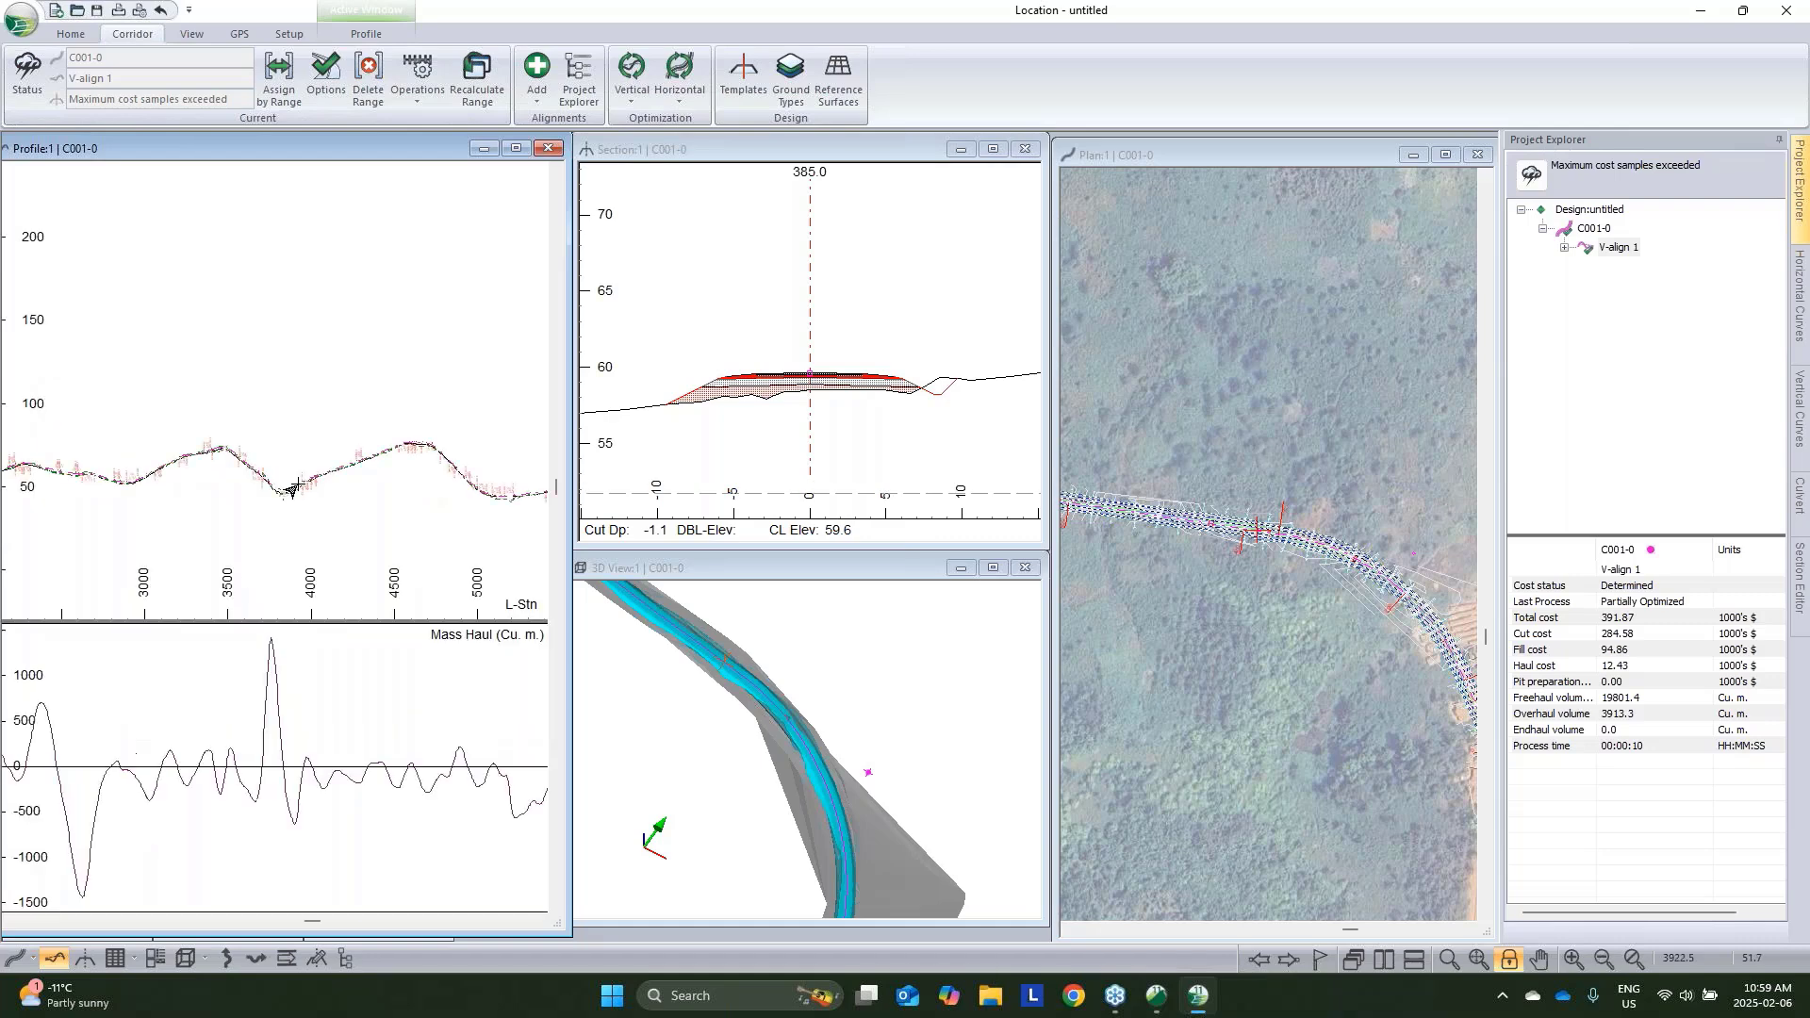
{"action": "mouse_move", "coordinate": [258, 520]}
{"action": "scroll", "coordinate": [257, 519], "scroll_direction": "up", "scroll_amount": 2}
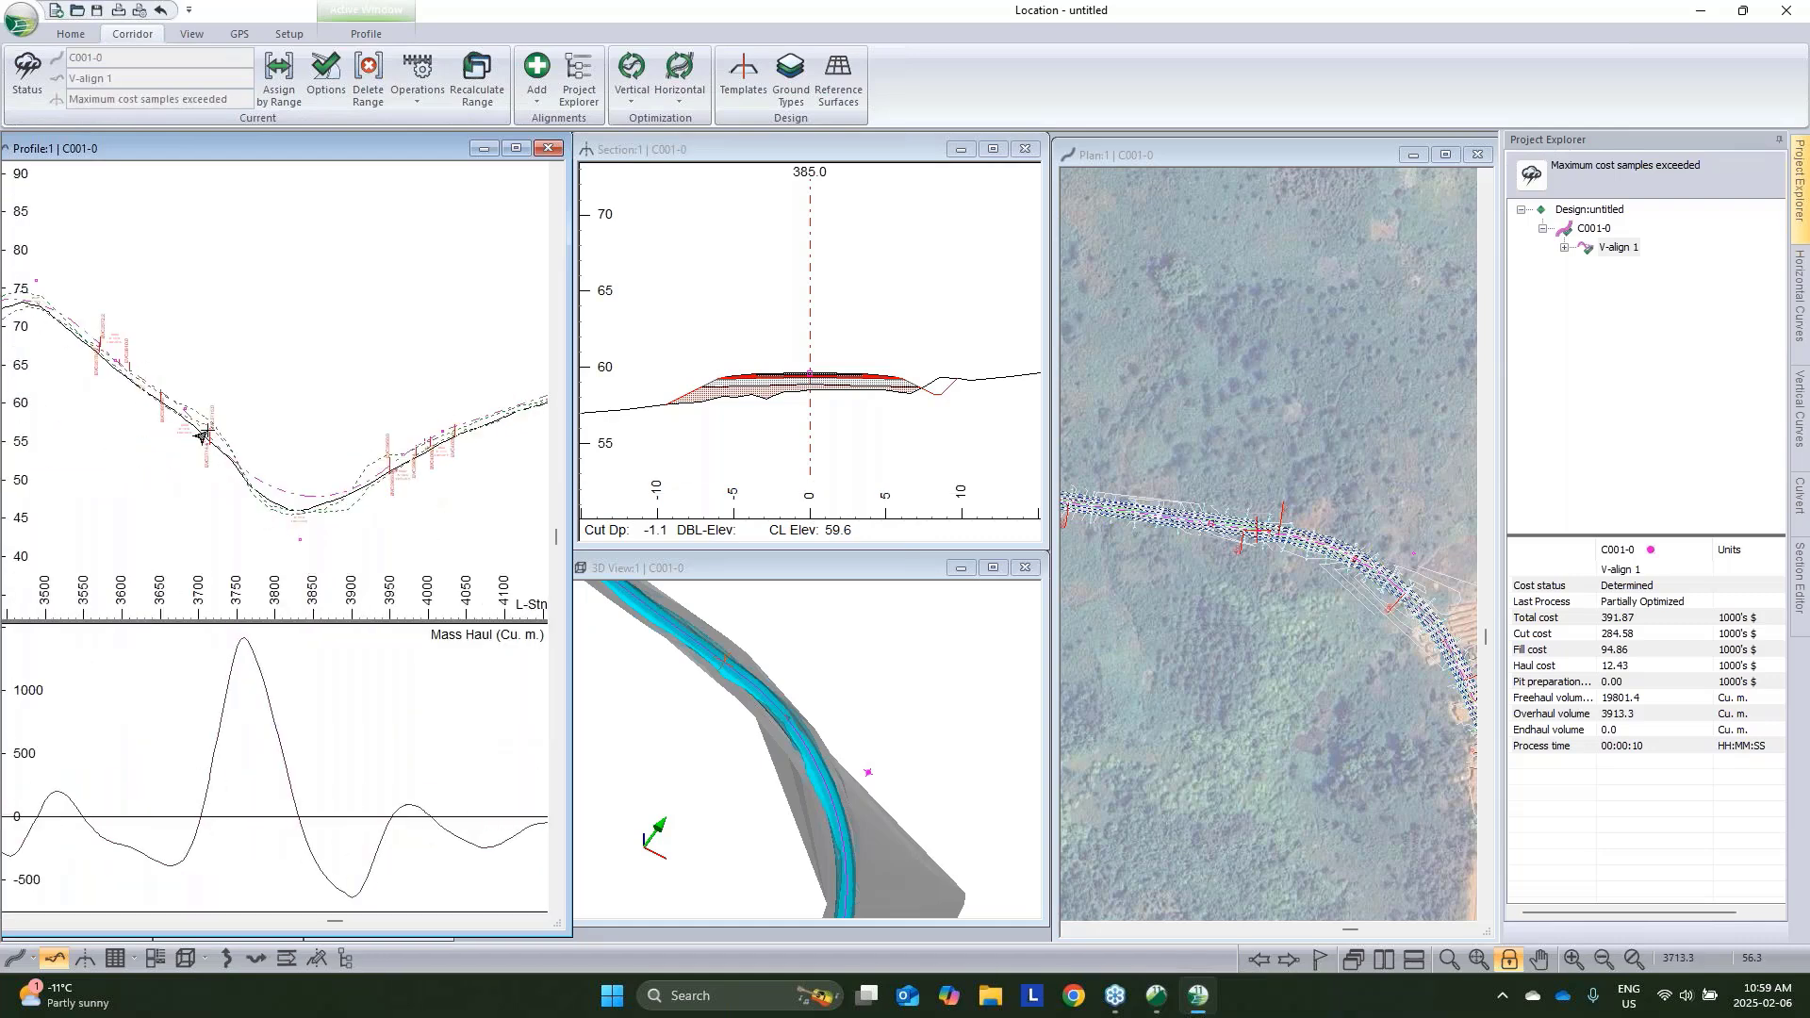
{"action": "left_click", "coordinate": [287, 499]}
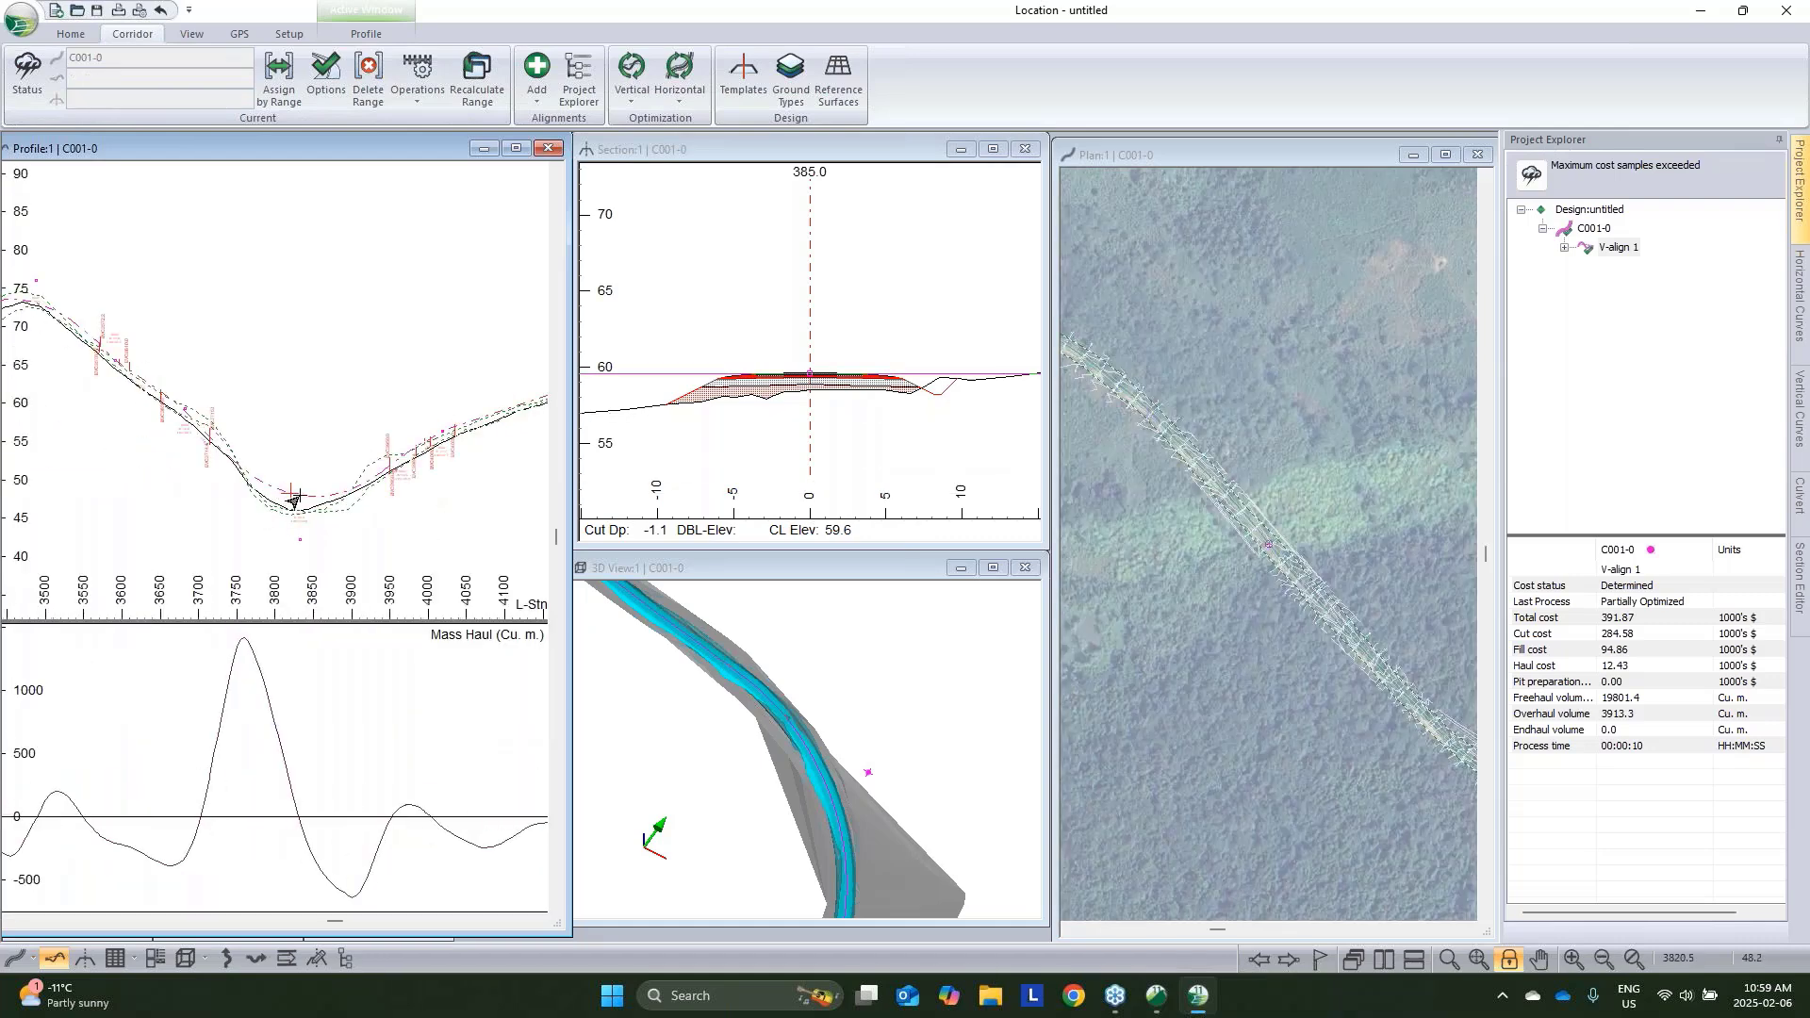
{"action": "mouse_move", "coordinate": [292, 493]}
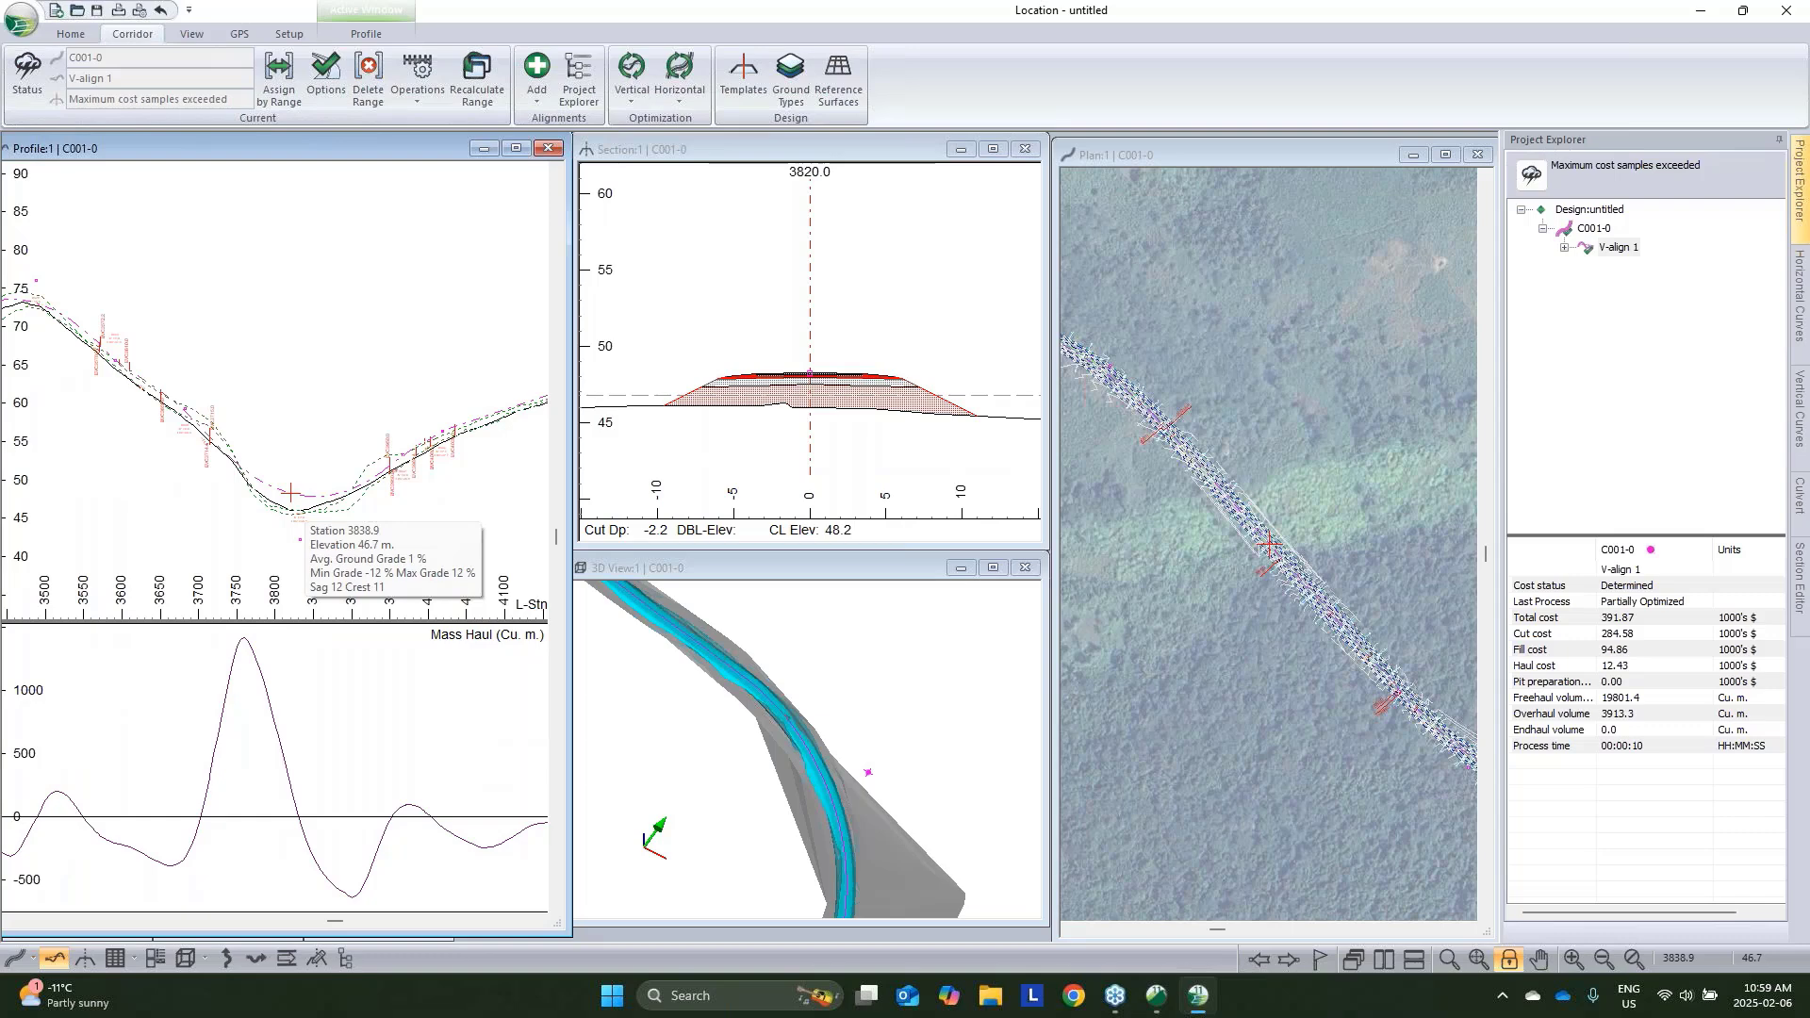
{"action": "left_click", "coordinate": [238, 439]}
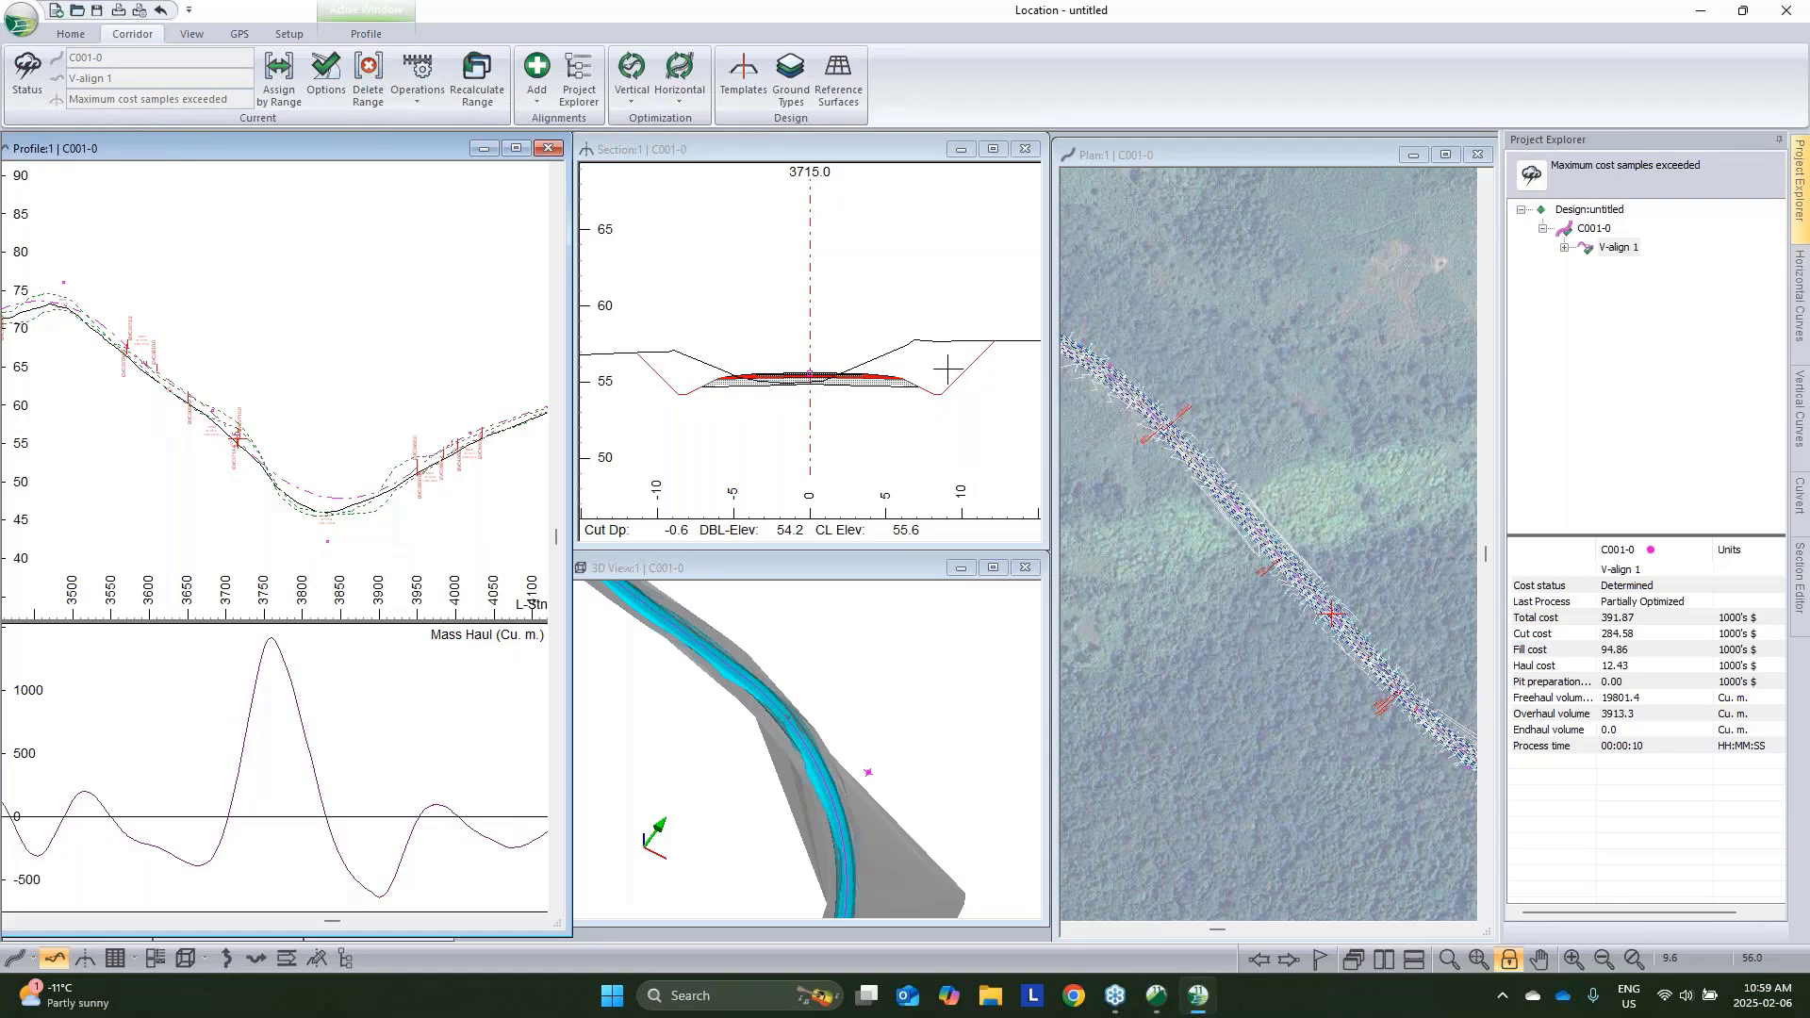
{"action": "left_click", "coordinate": [322, 496]}
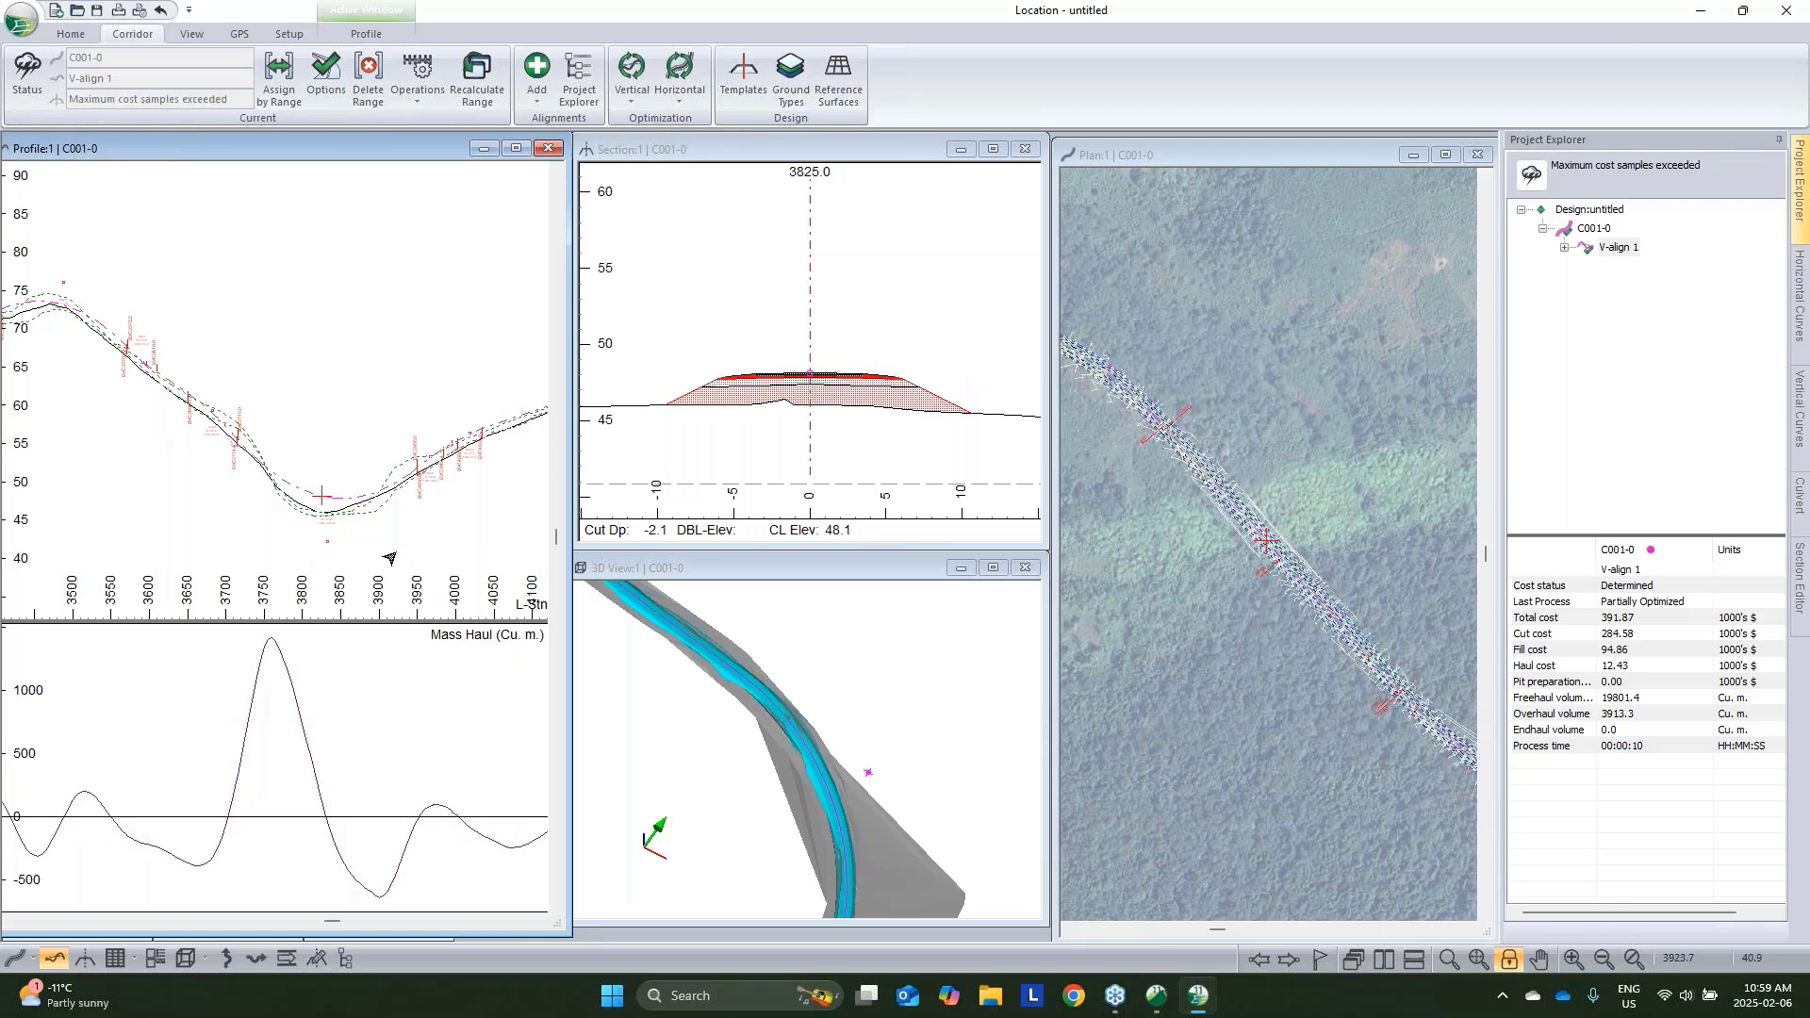
Review C001-0's cut and fill volume table down to the last station, put it away, and check the alignment's total cost
{"action": "left_click", "coordinate": [115, 958]}
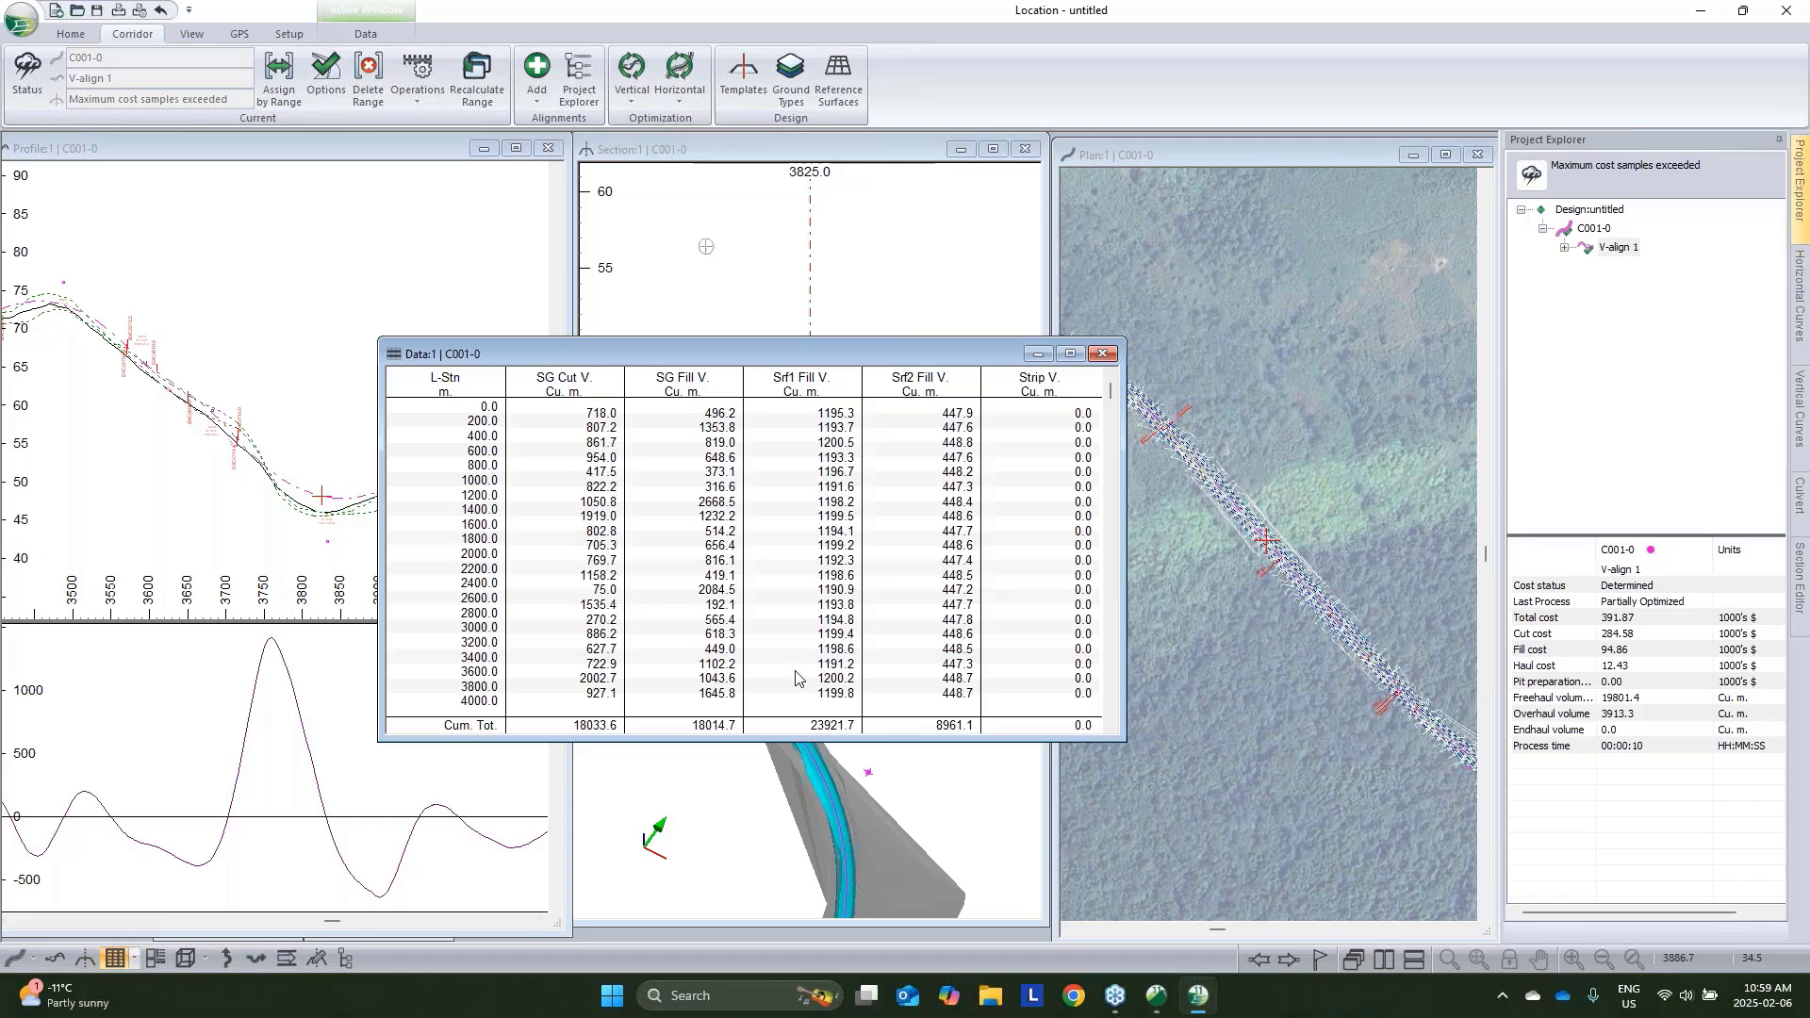
{"action": "scroll", "coordinate": [1006, 562], "scroll_direction": "down", "scroll_amount": 6}
{"action": "left_click_drag", "start_coordinate": [1111, 452], "coordinate": [1113, 702]}
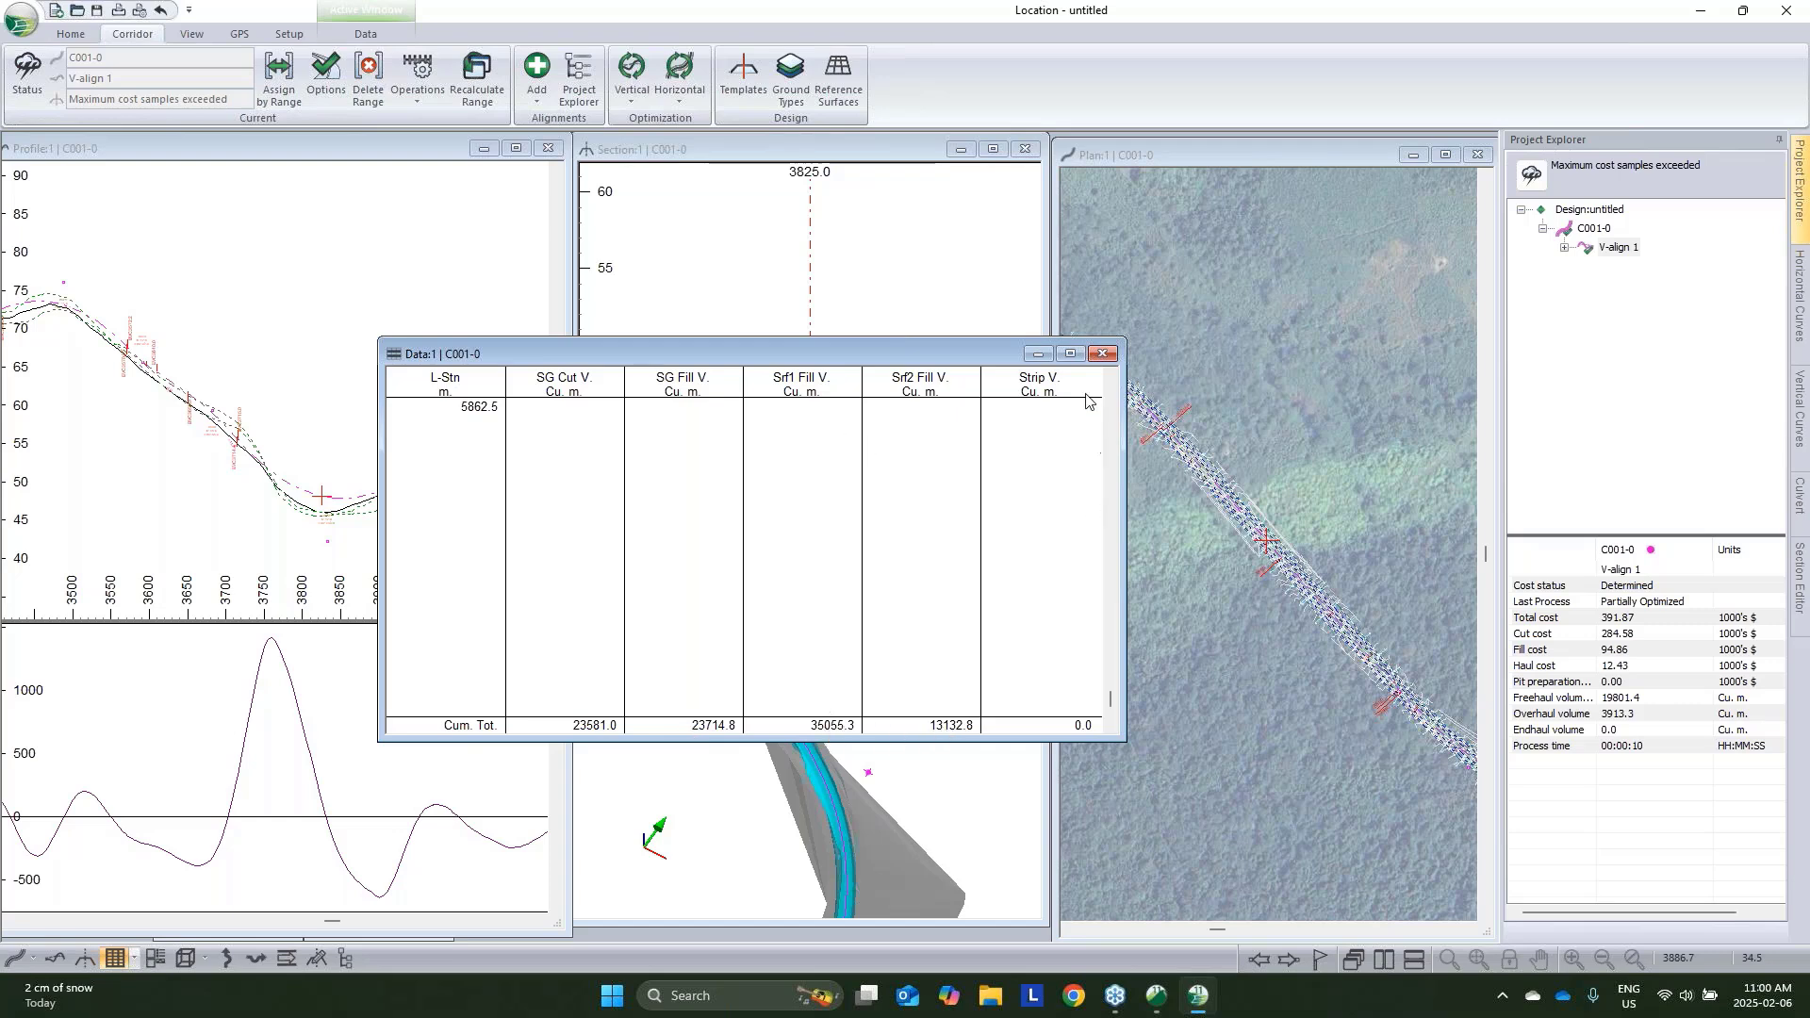
{"action": "left_click", "coordinate": [1039, 355]}
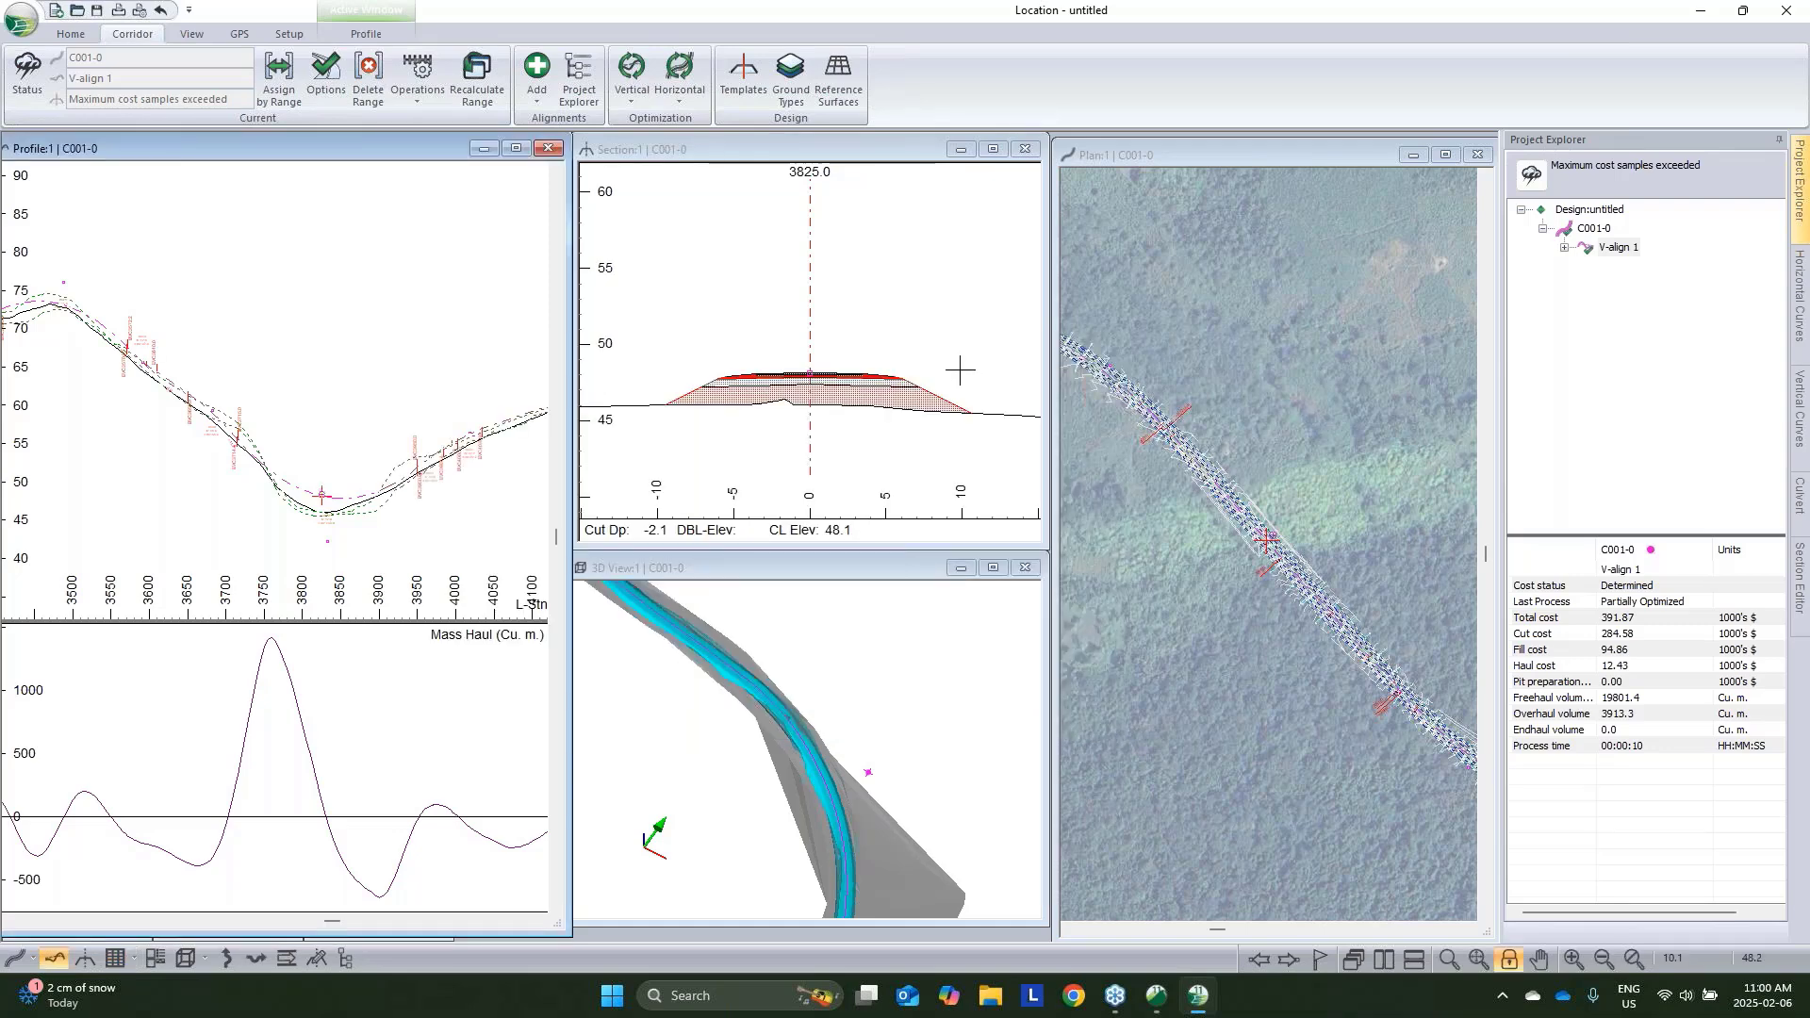
{"action": "left_click", "coordinate": [1647, 619]}
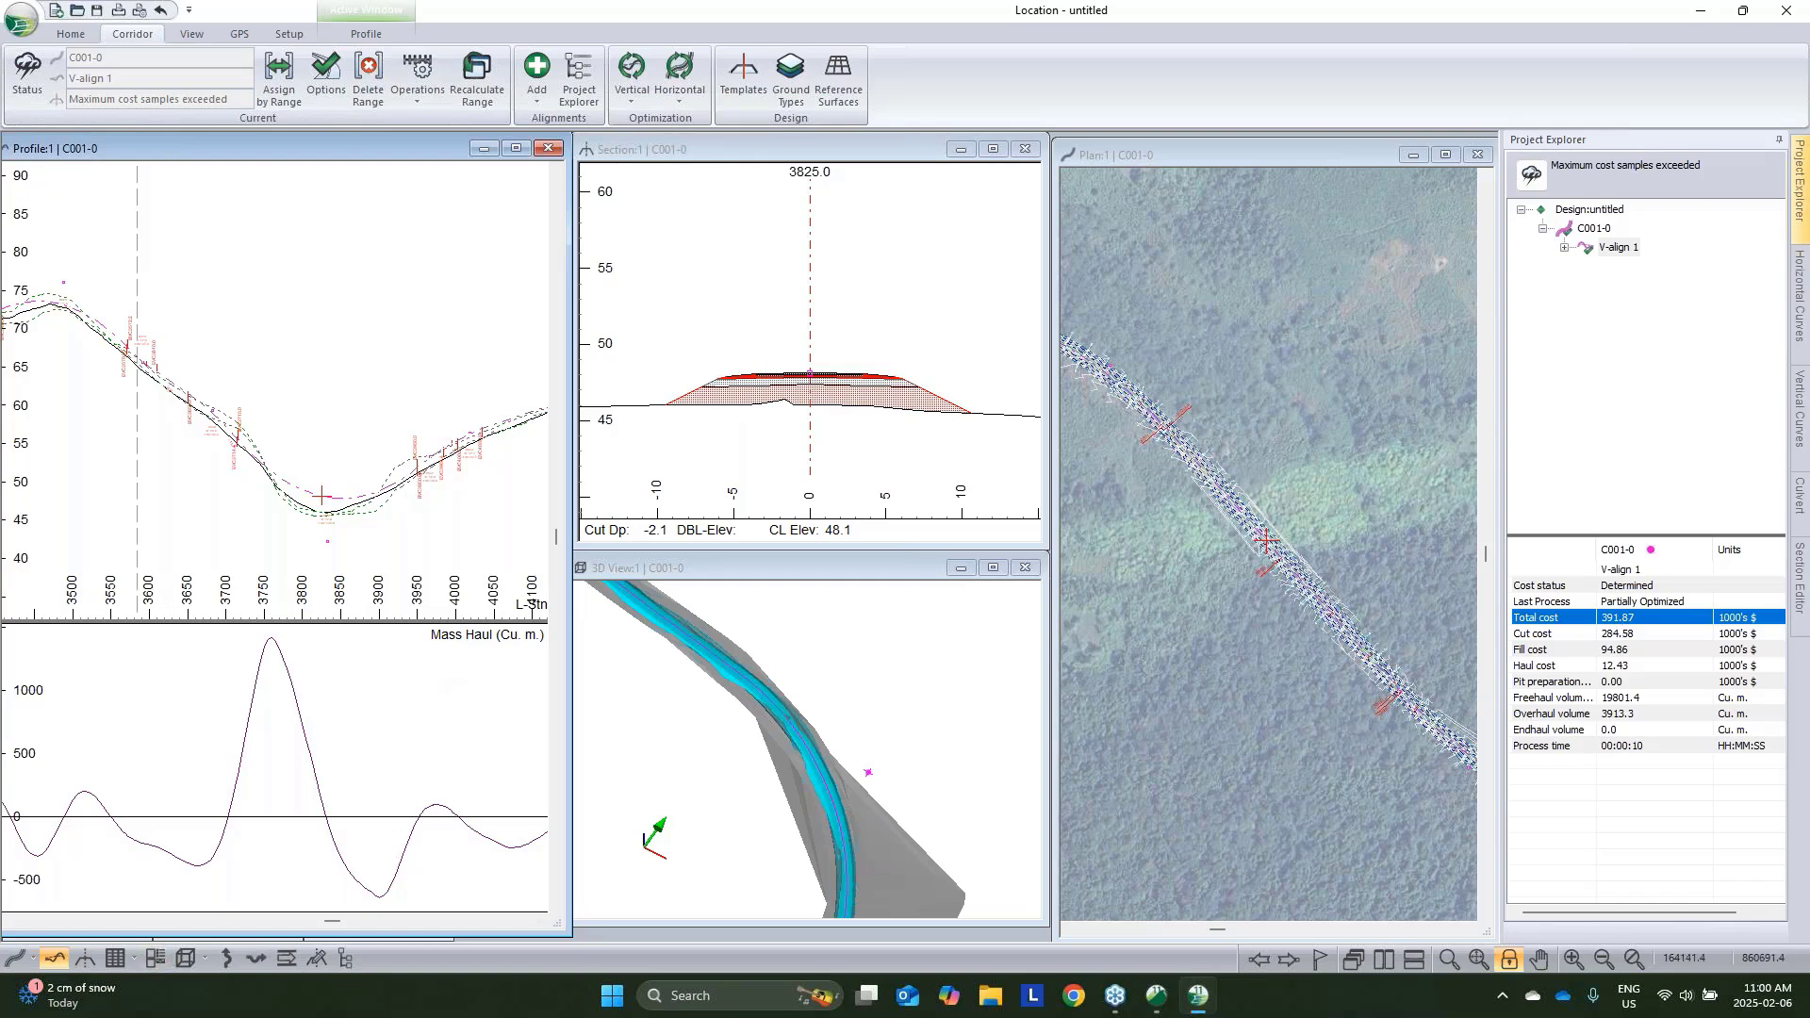
Add a culvert to C001-0 at L-line station 3825.0
{"action": "left_click", "coordinate": [1801, 495]}
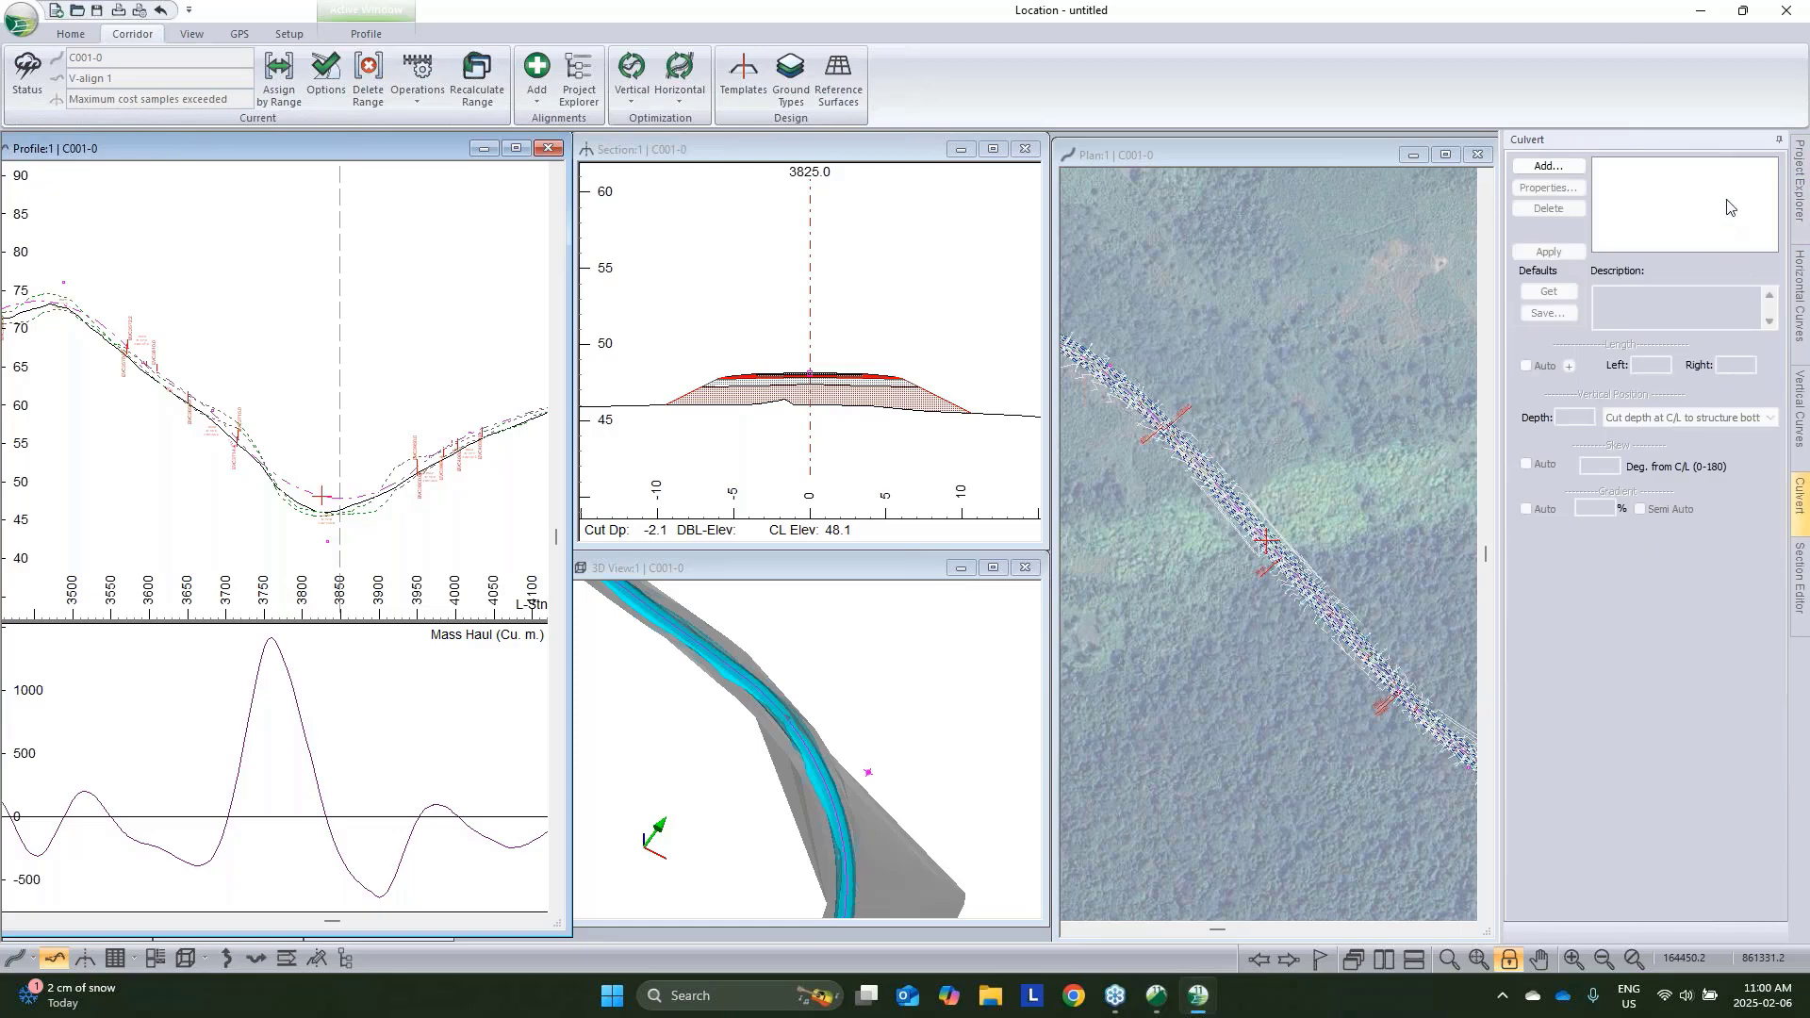
{"action": "left_click", "coordinate": [1549, 166]}
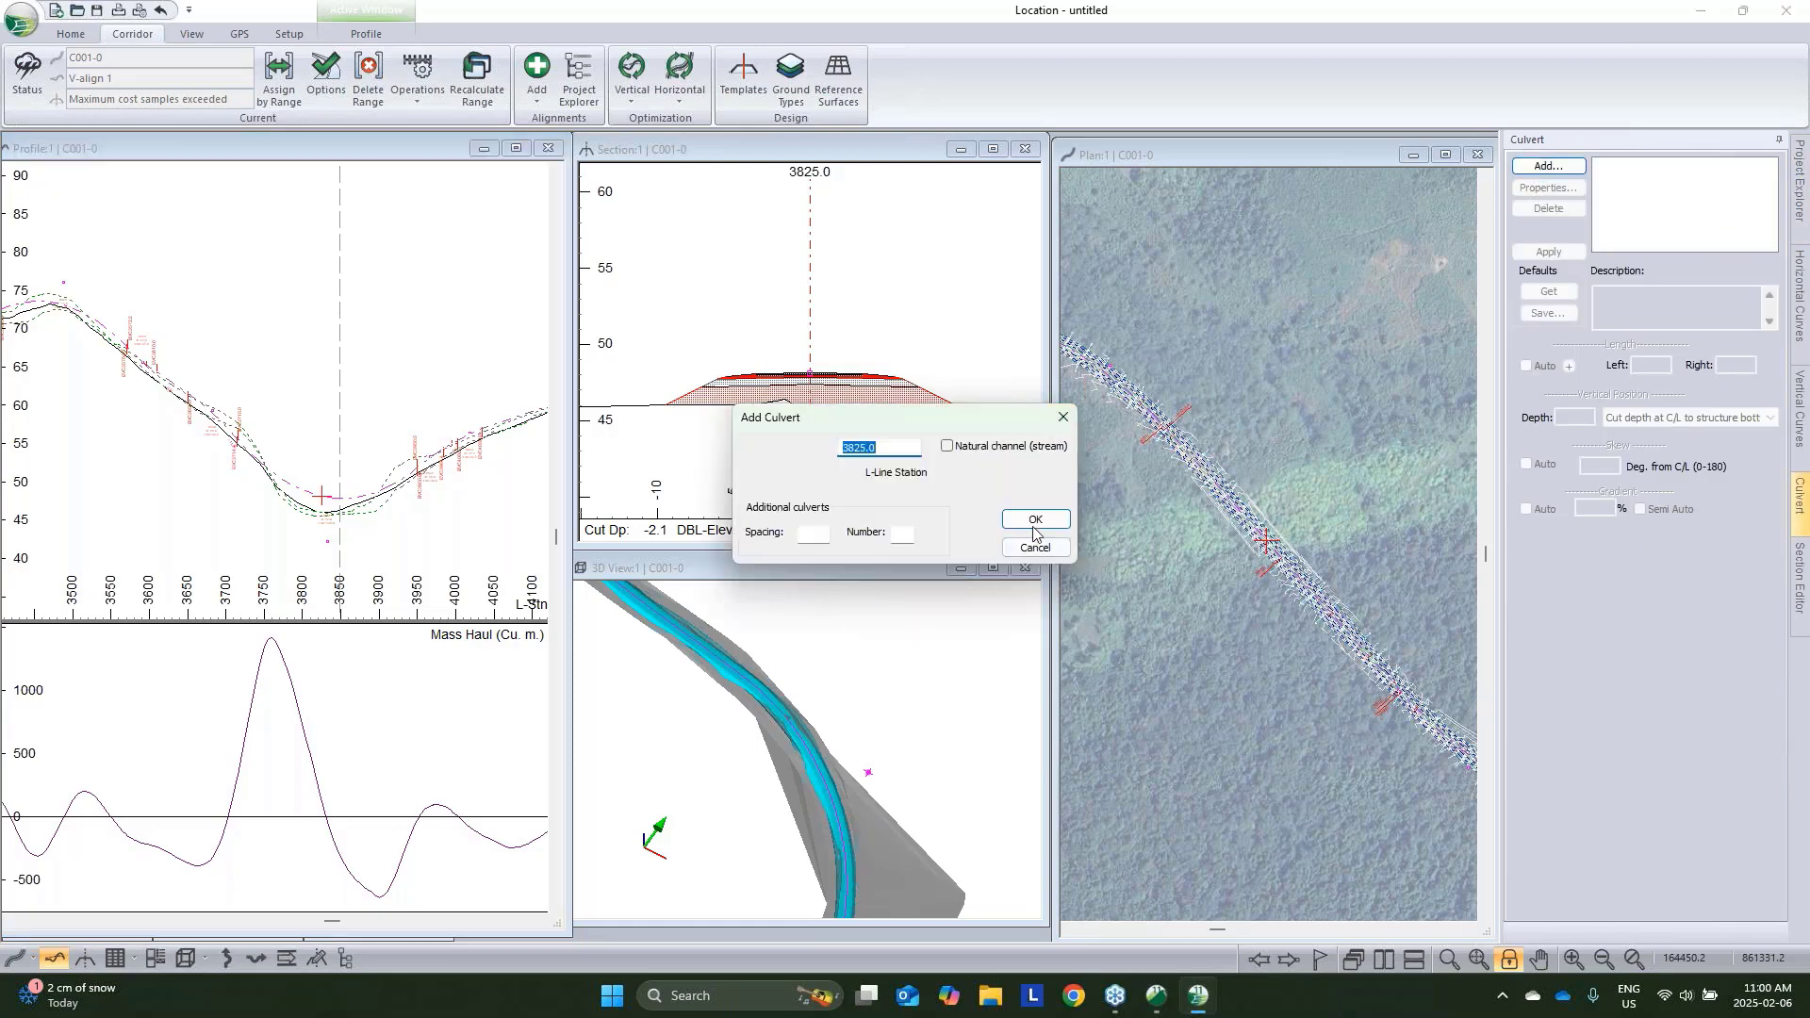
{"action": "left_click", "coordinate": [1033, 520]}
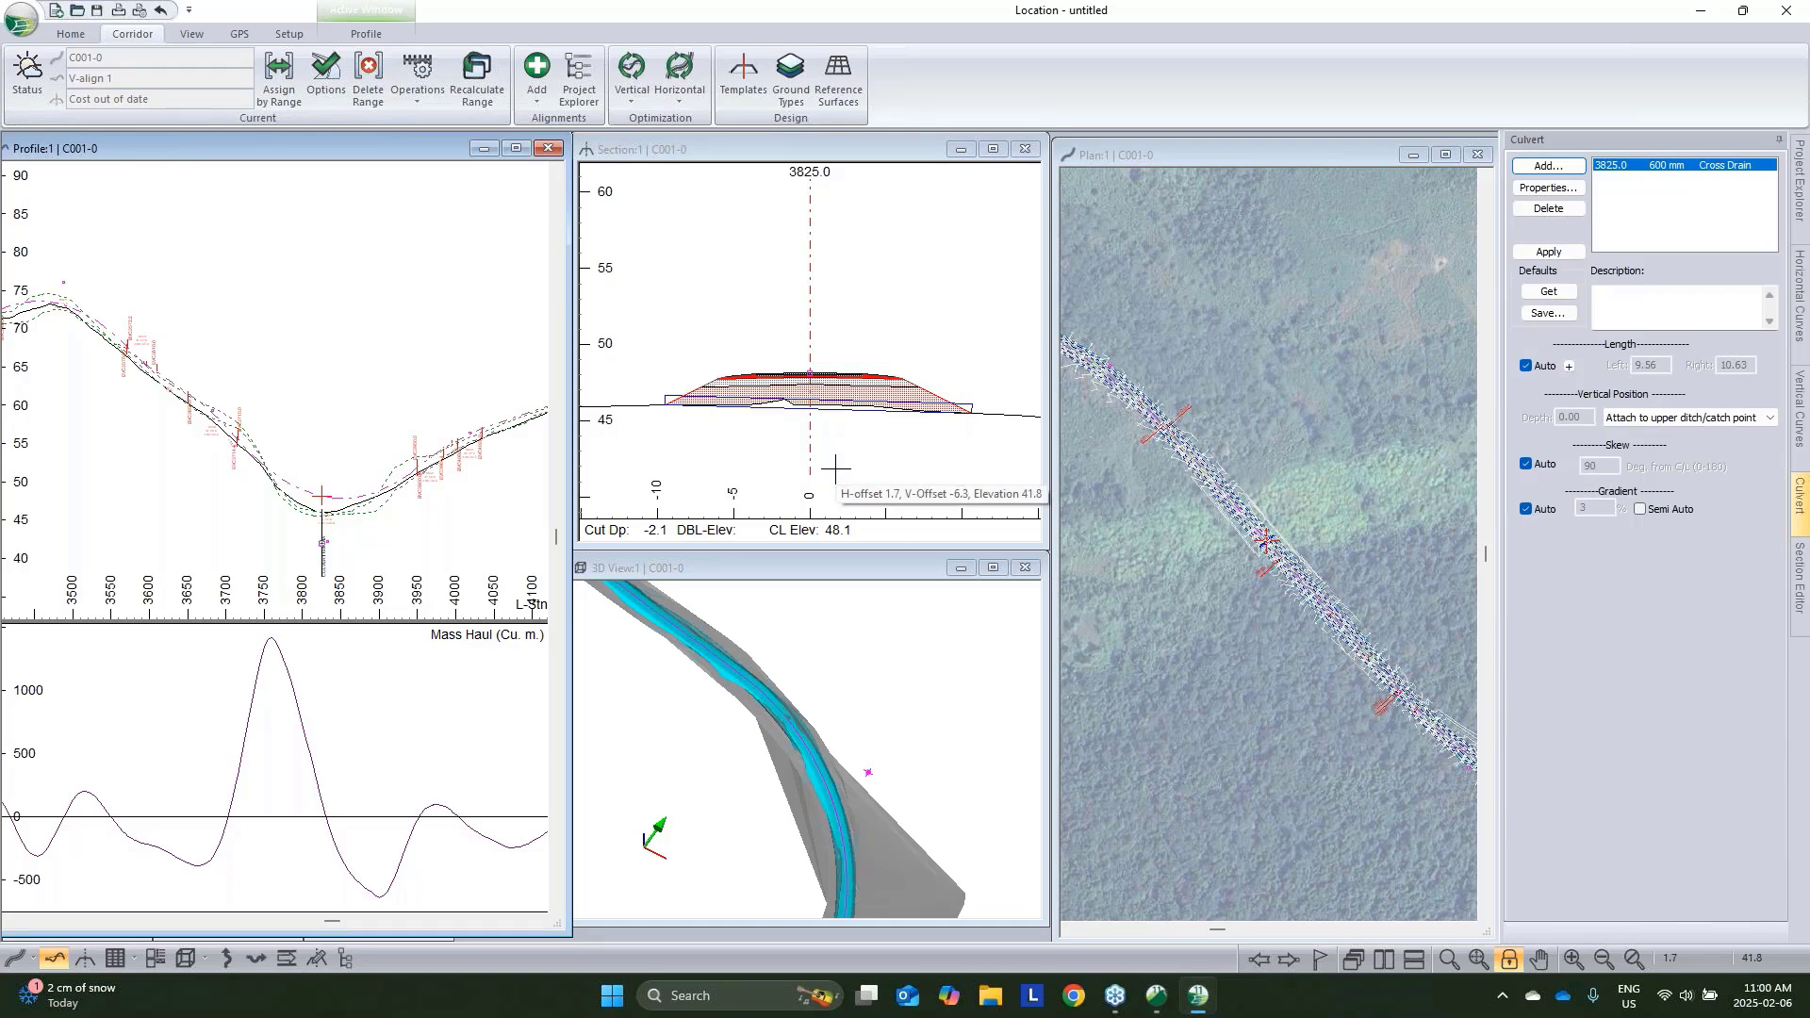
Open the Multi-Plot sheets for C001-0 and load the book layout "MD - Generic Size D Book layout - No Notes.blt"
{"action": "left_click", "coordinate": [156, 959]}
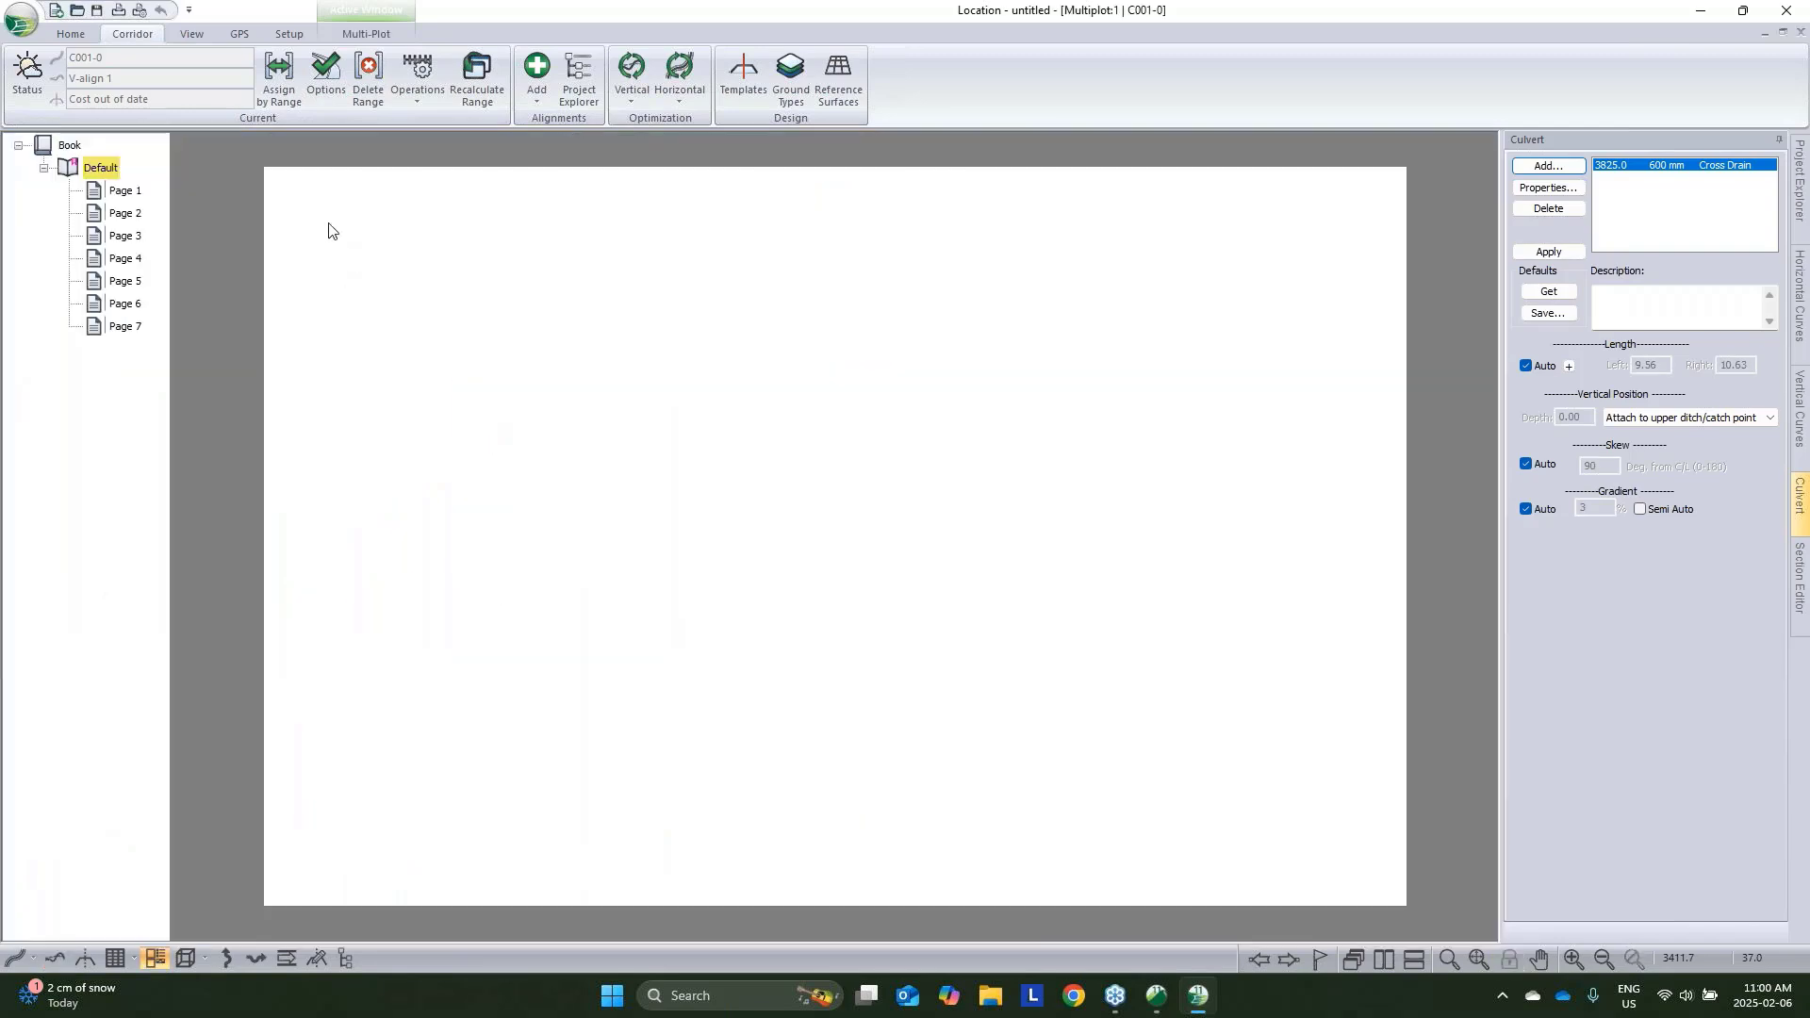
{"action": "left_click", "coordinate": [359, 35]}
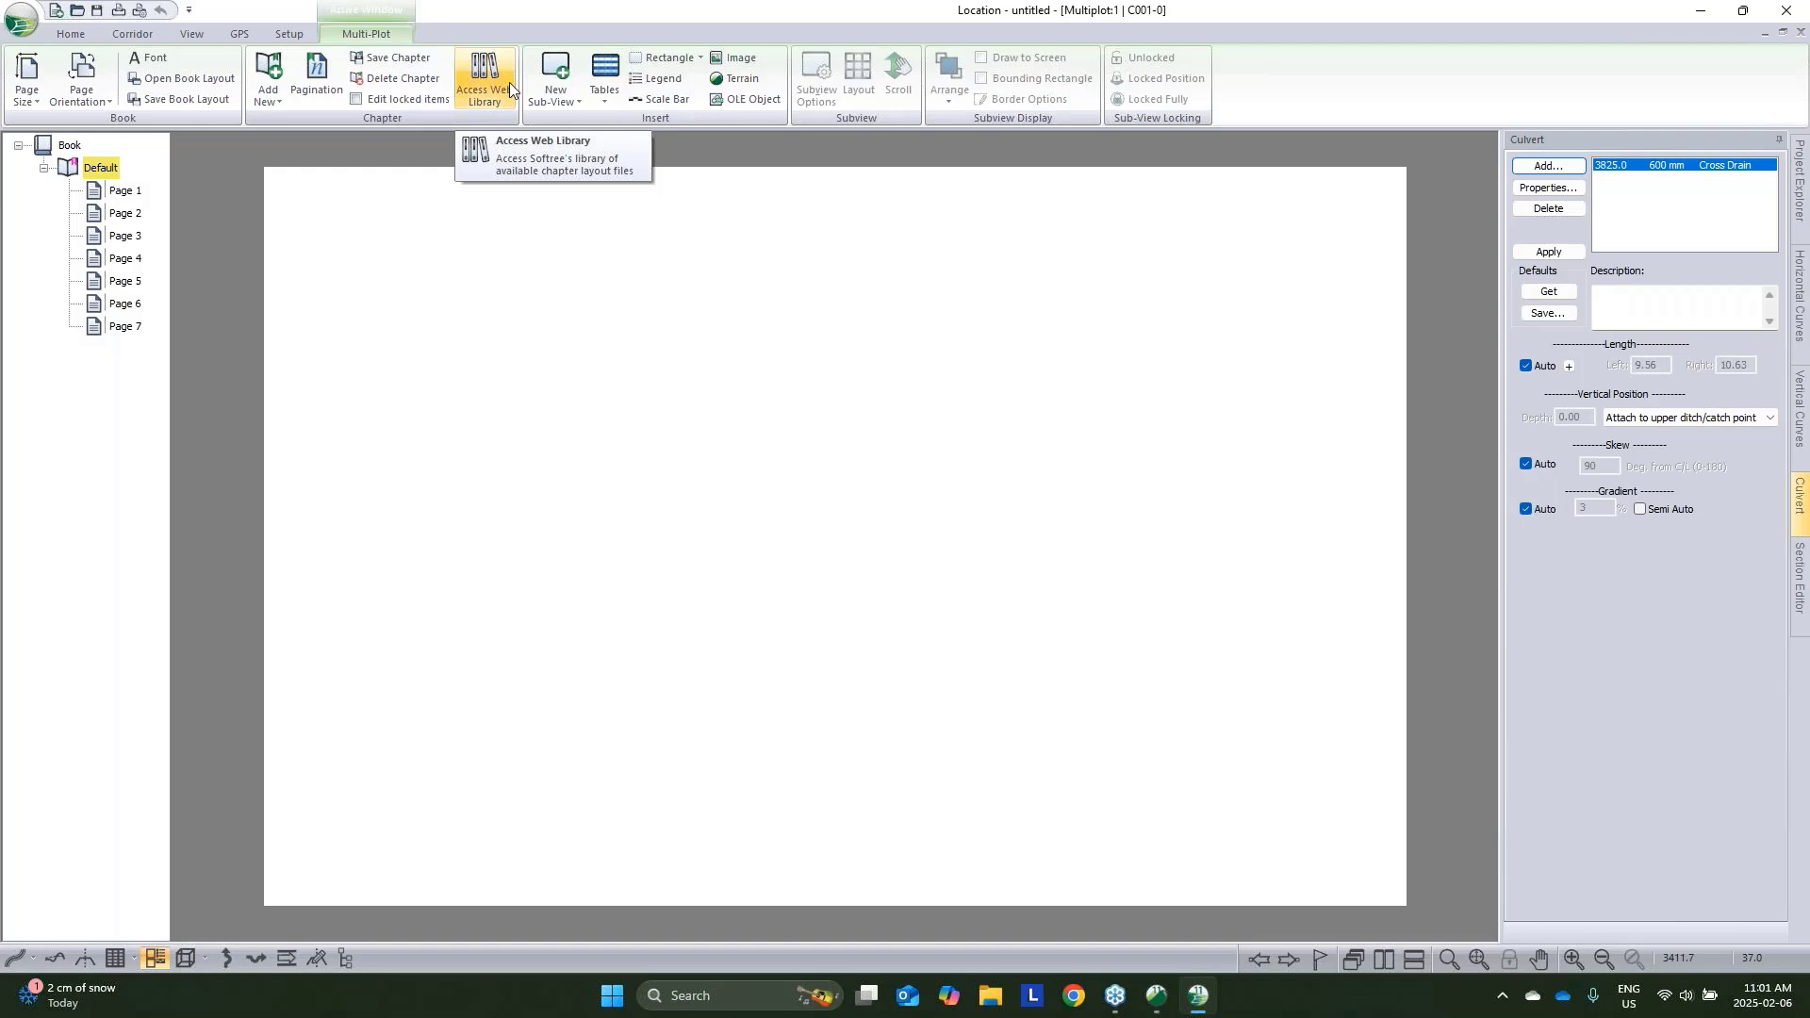
{"action": "left_click", "coordinate": [188, 79]}
{"action": "left_click", "coordinate": [959, 555]}
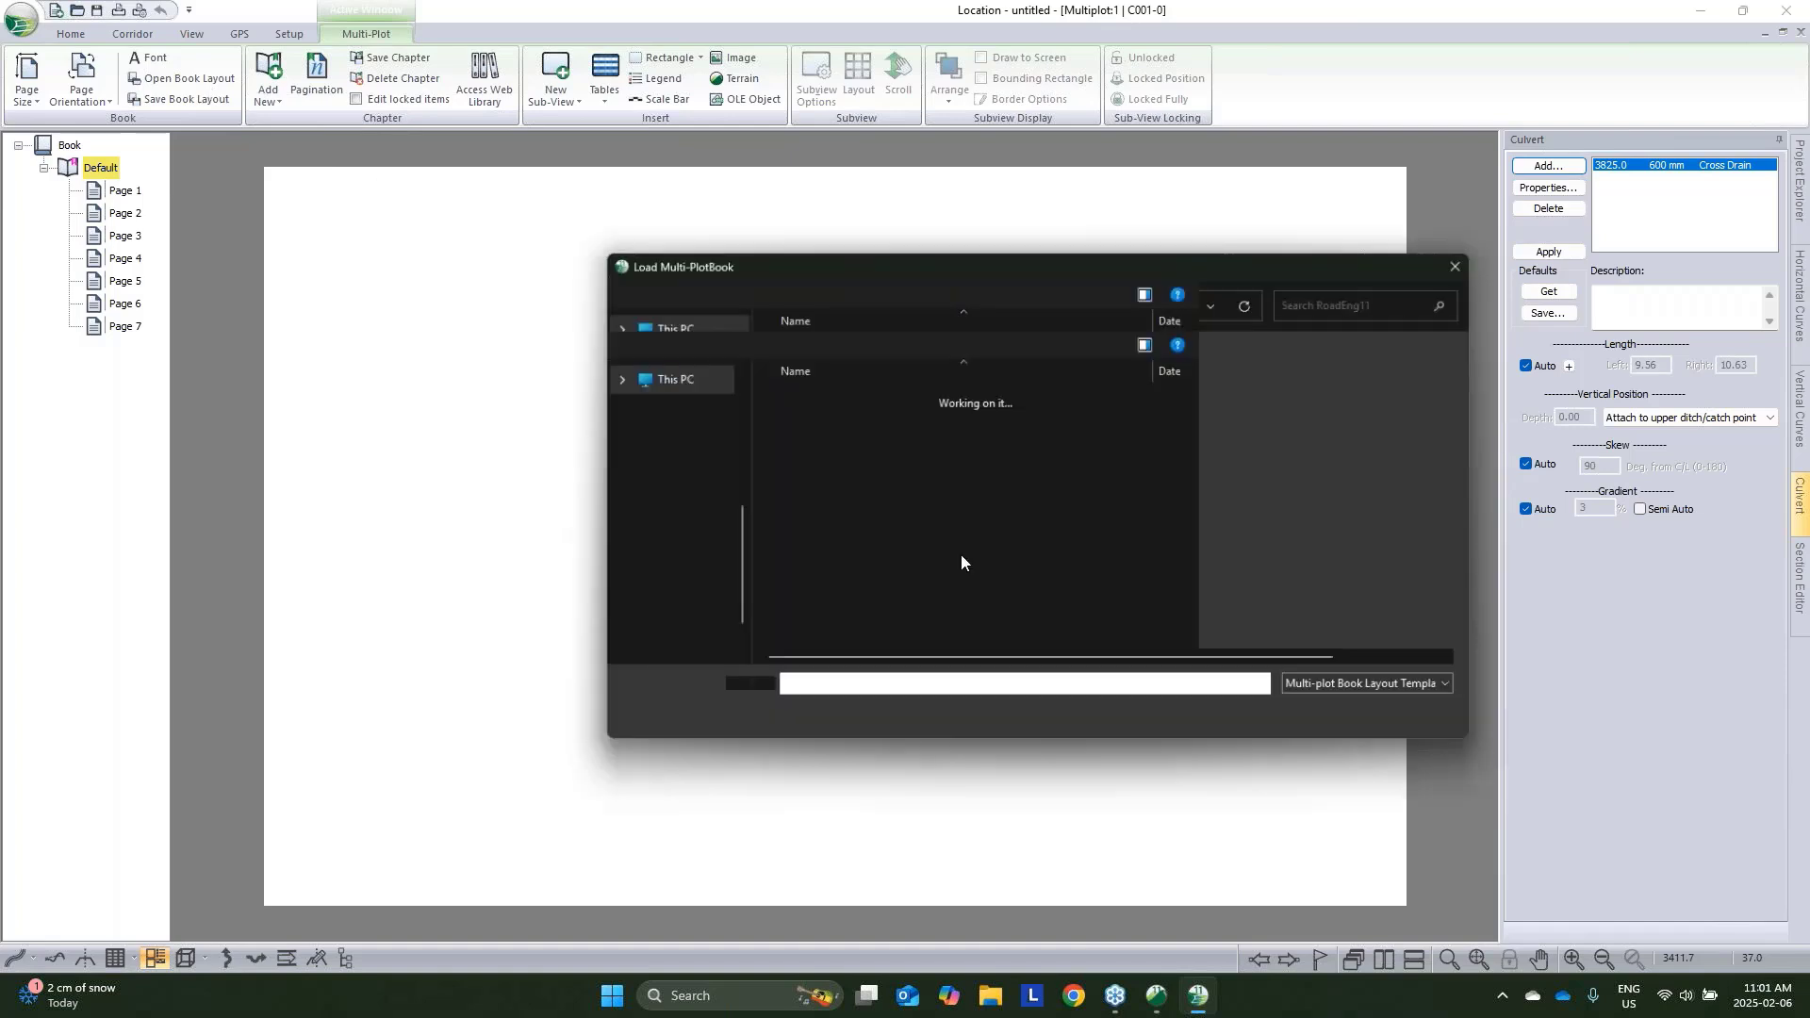
{"action": "left_click", "coordinate": [962, 608]}
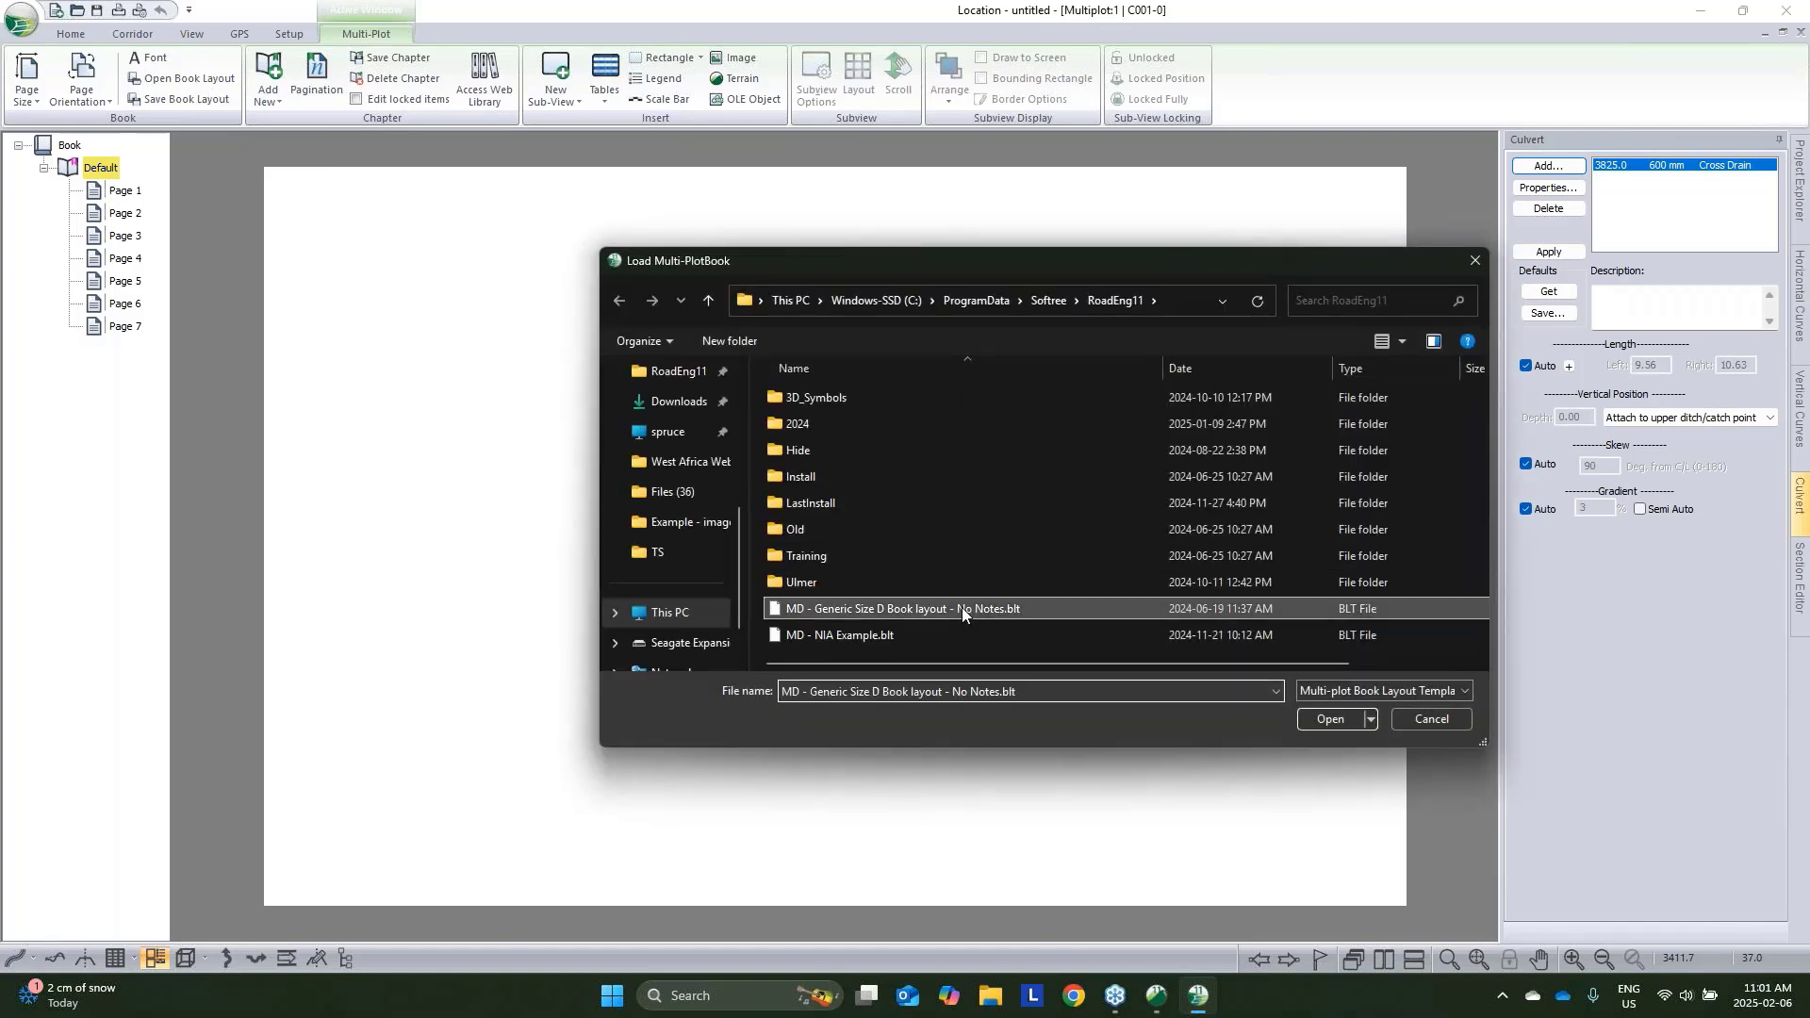
{"action": "left_click", "coordinate": [1327, 719]}
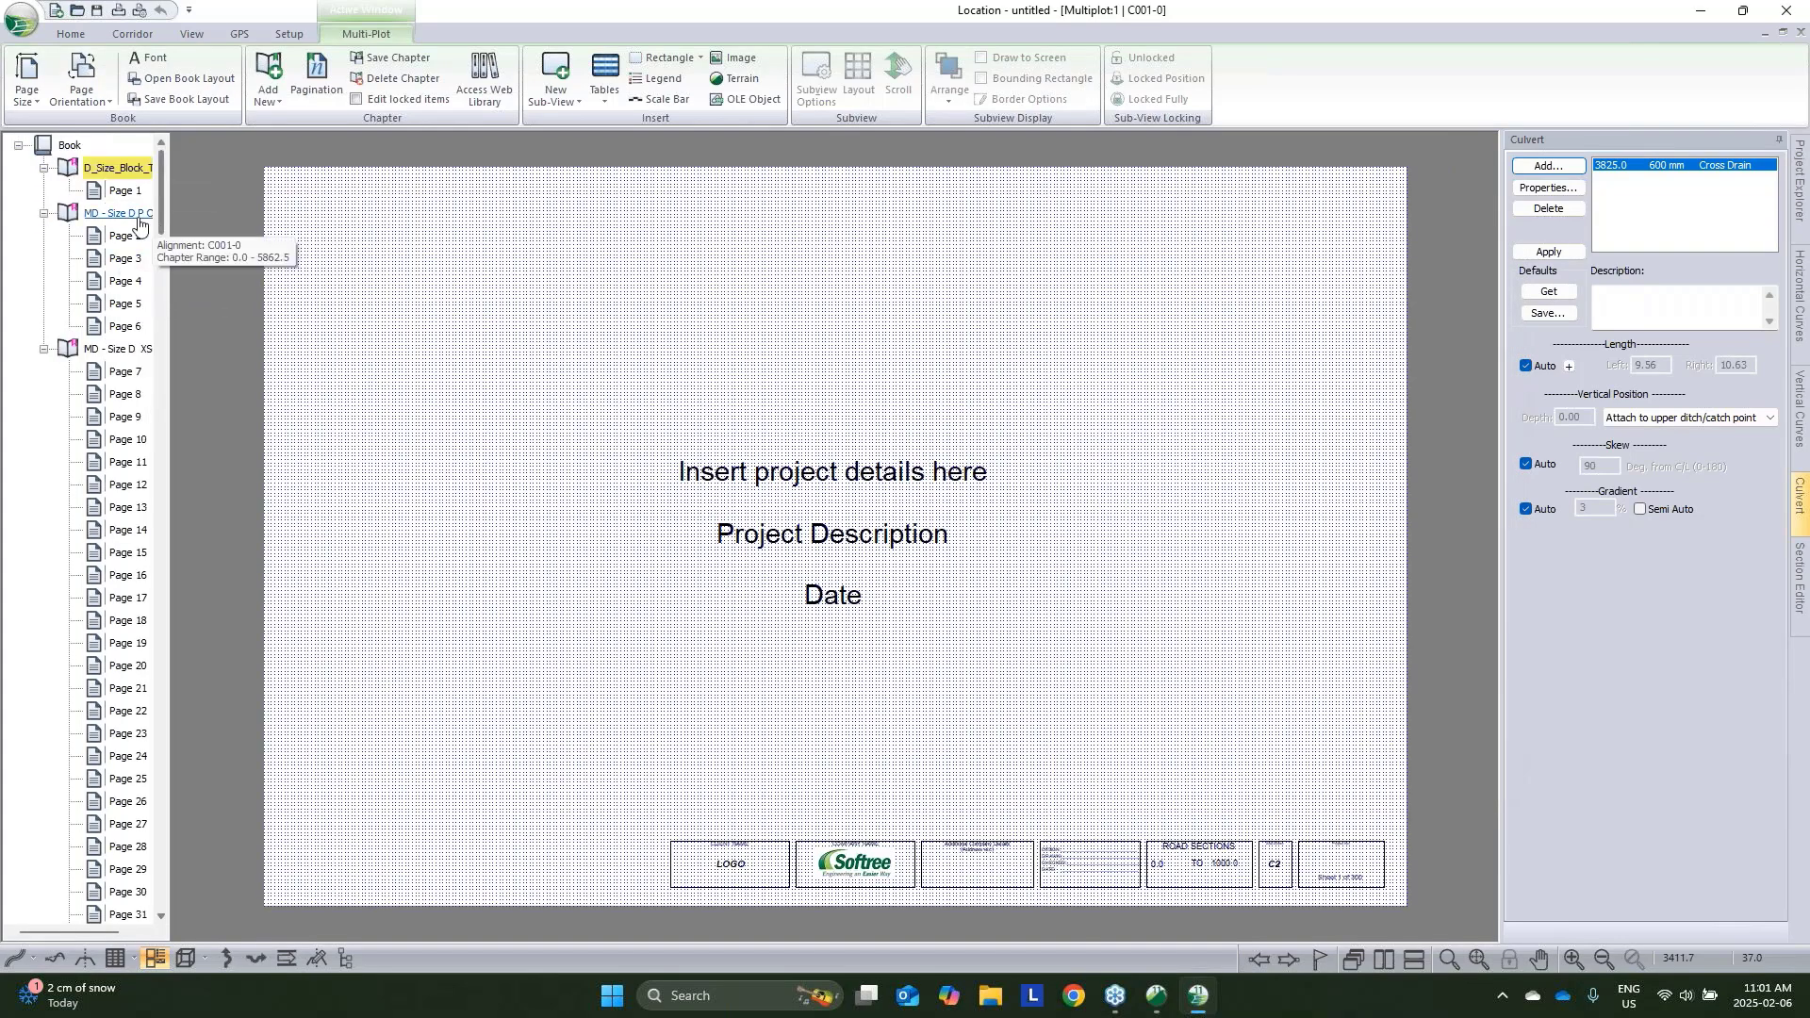
Review the plot book's cover page, plan and profile sheets 2, 3 and 5, and cross-section sheet 7, ending on Page 2
{"action": "double_click", "coordinate": [858, 533]}
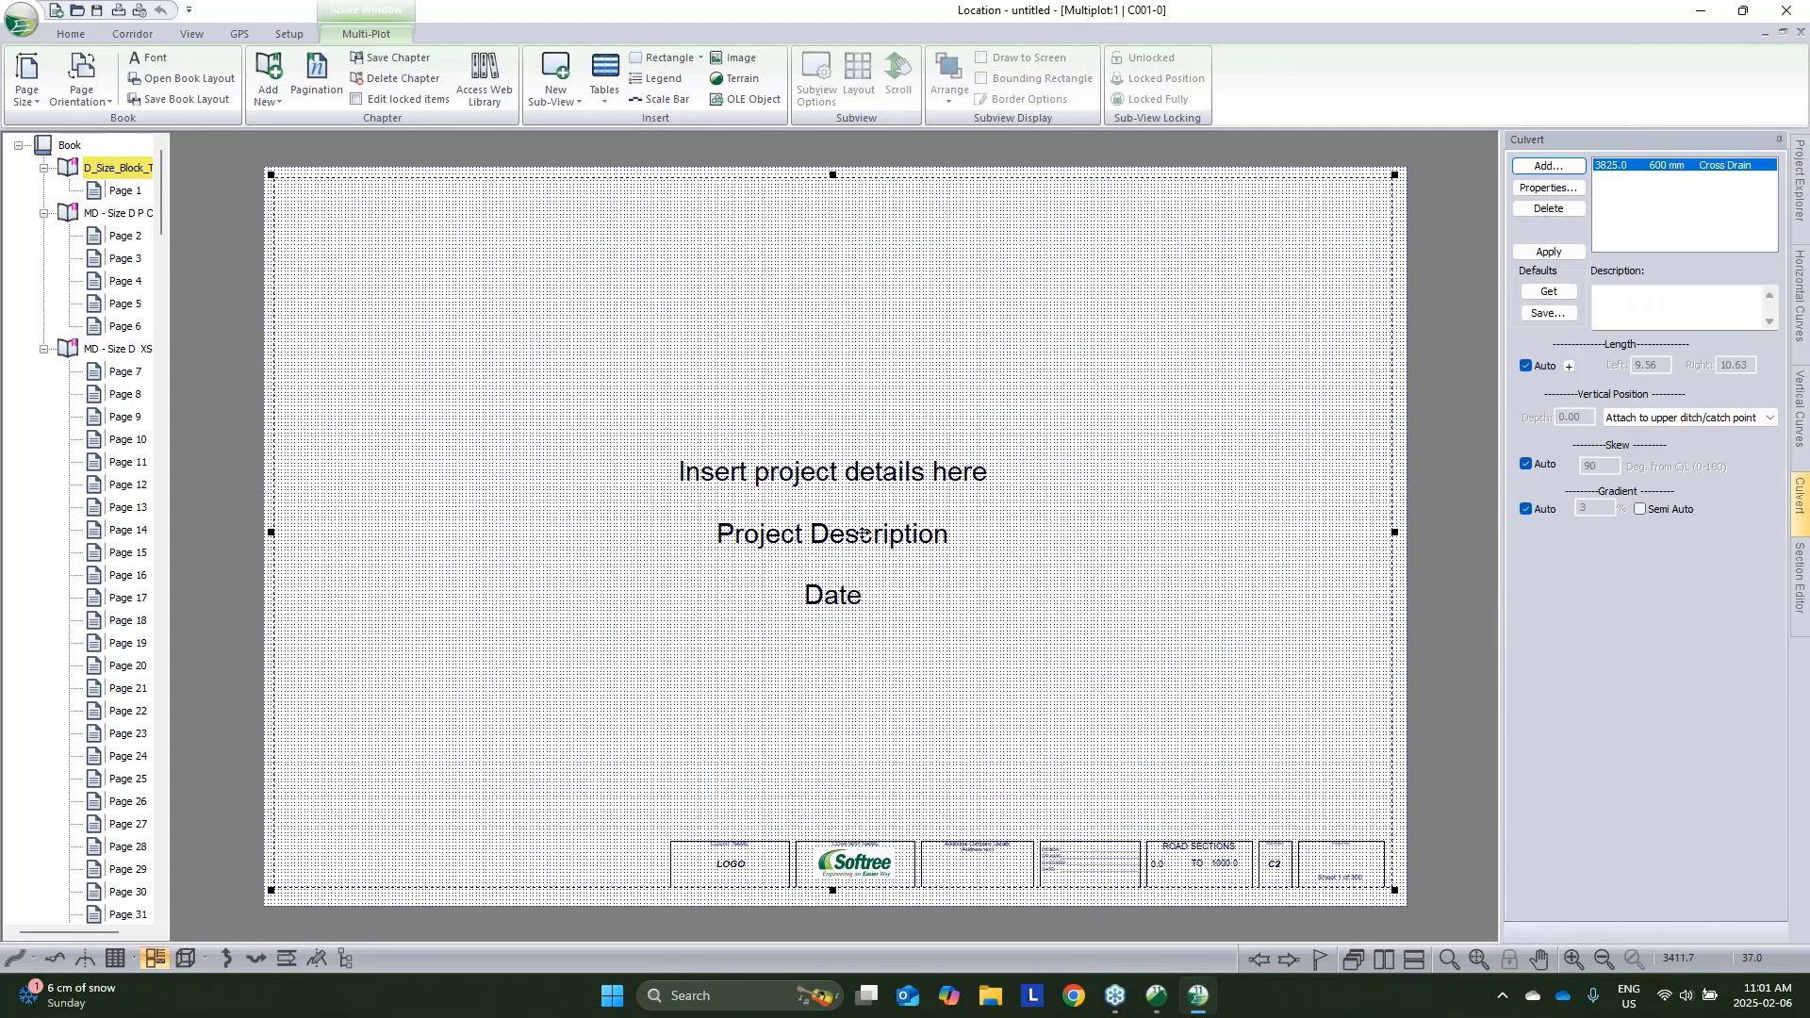
{"action": "left_click", "coordinate": [1009, 646]}
{"action": "left_click", "coordinate": [117, 213]}
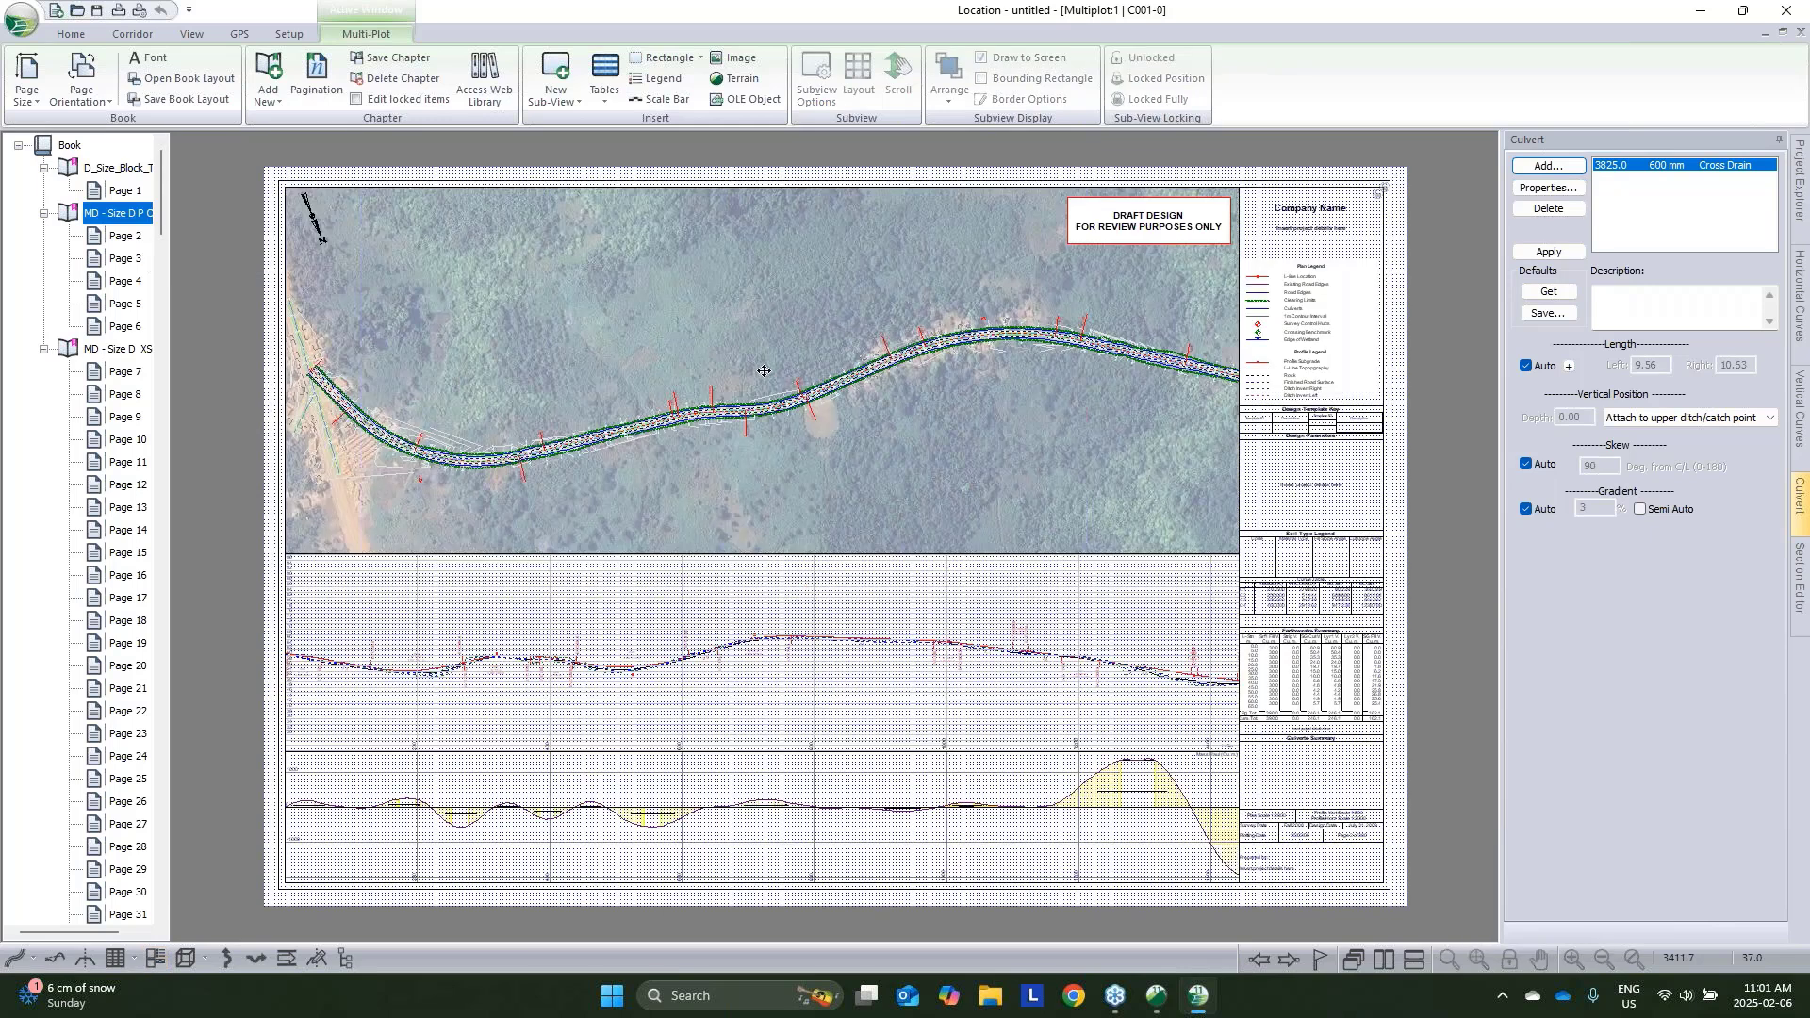
{"action": "left_click", "coordinate": [123, 260]}
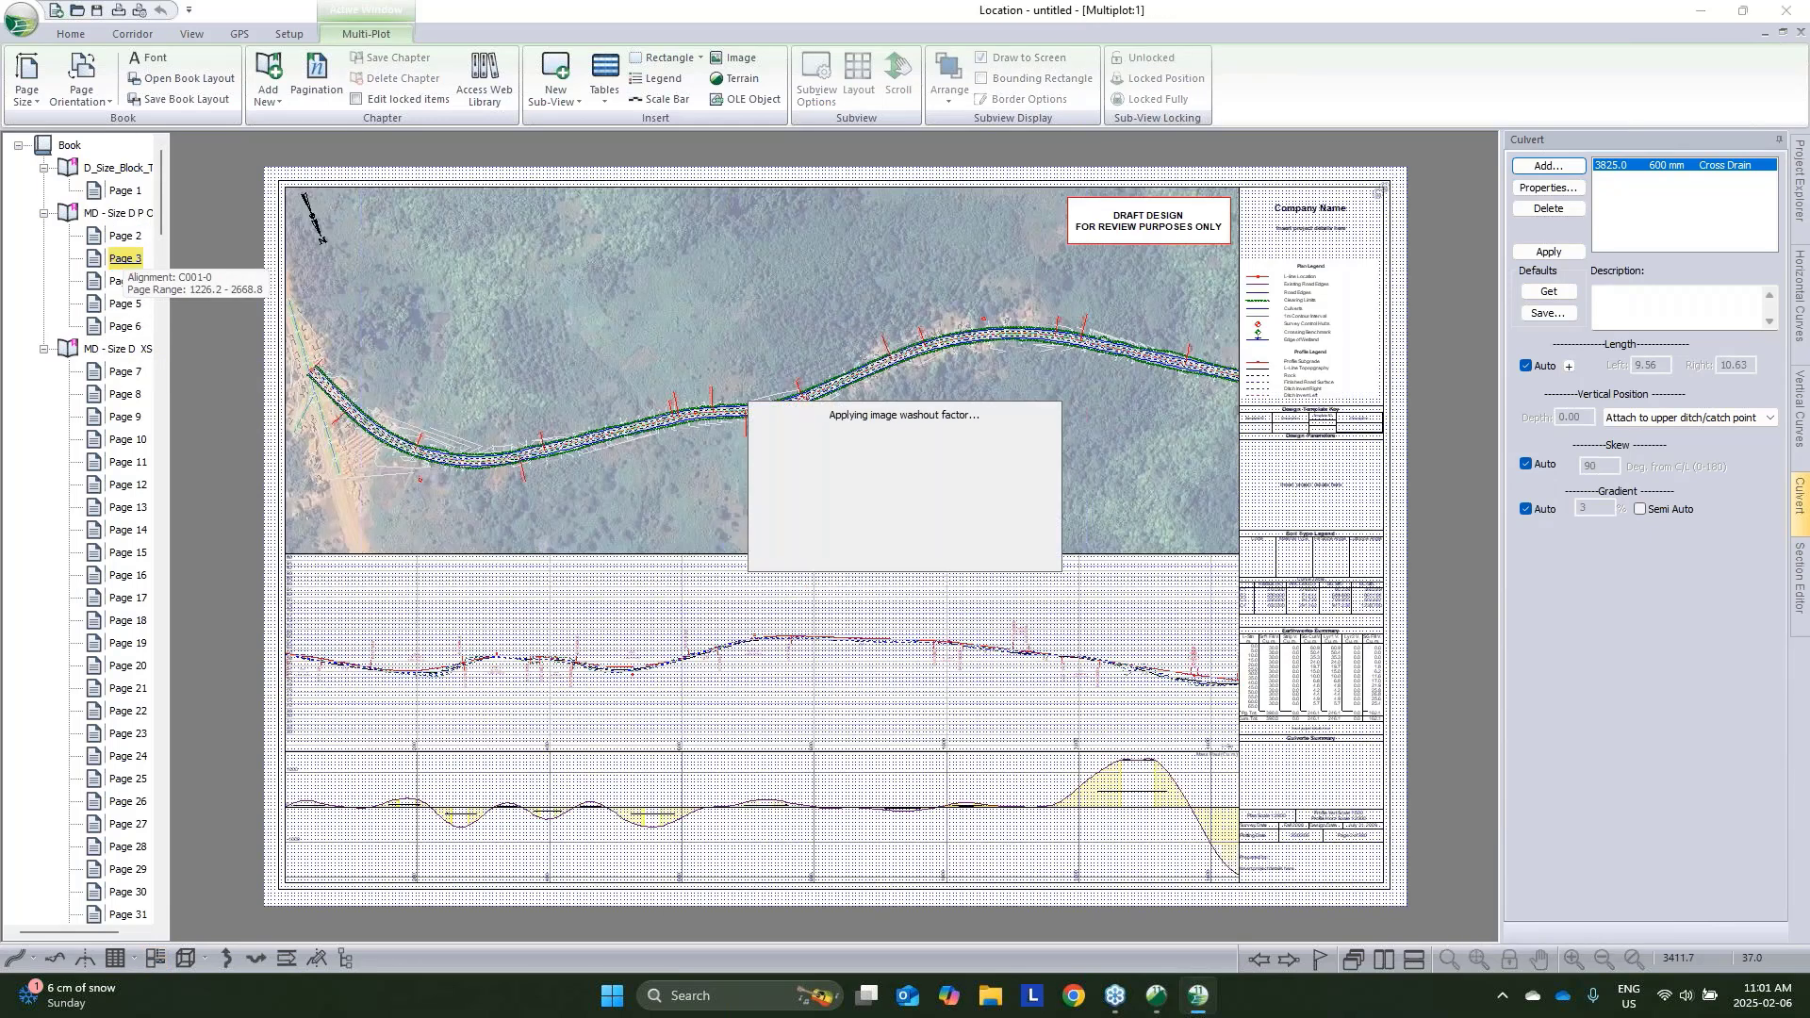
{"action": "left_click", "coordinate": [124, 304]}
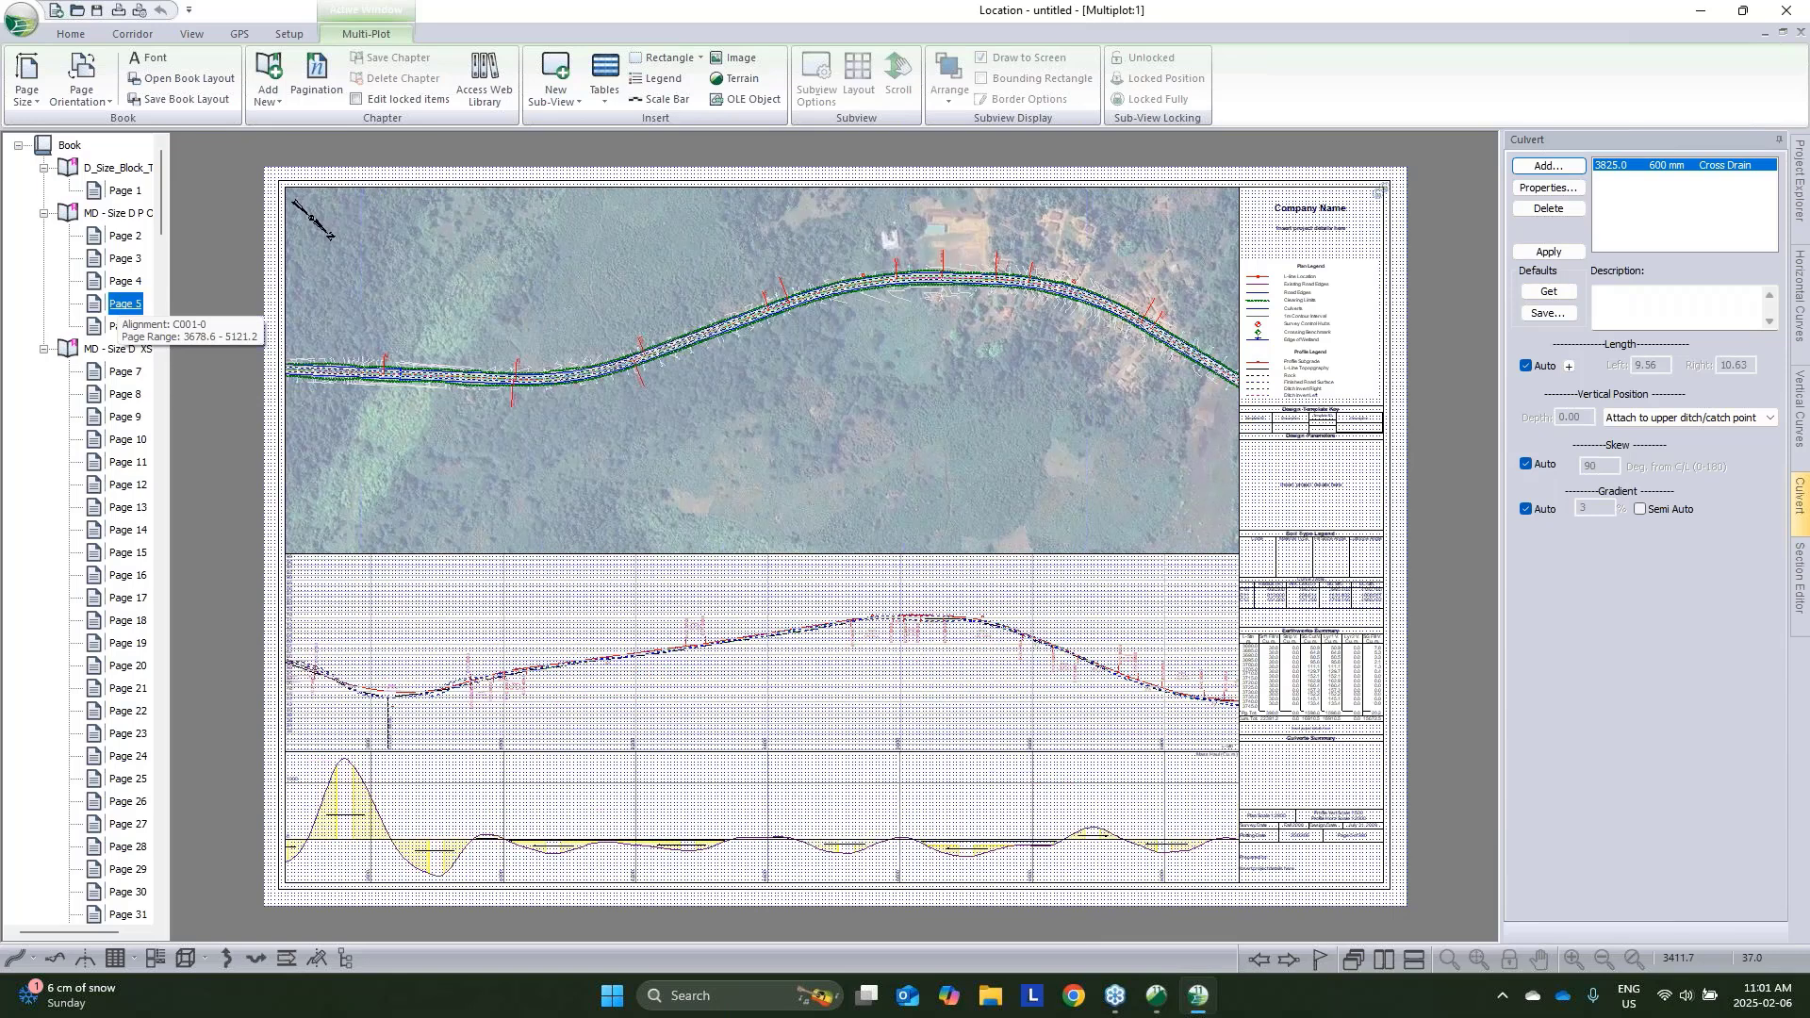
{"action": "left_click", "coordinate": [126, 374]}
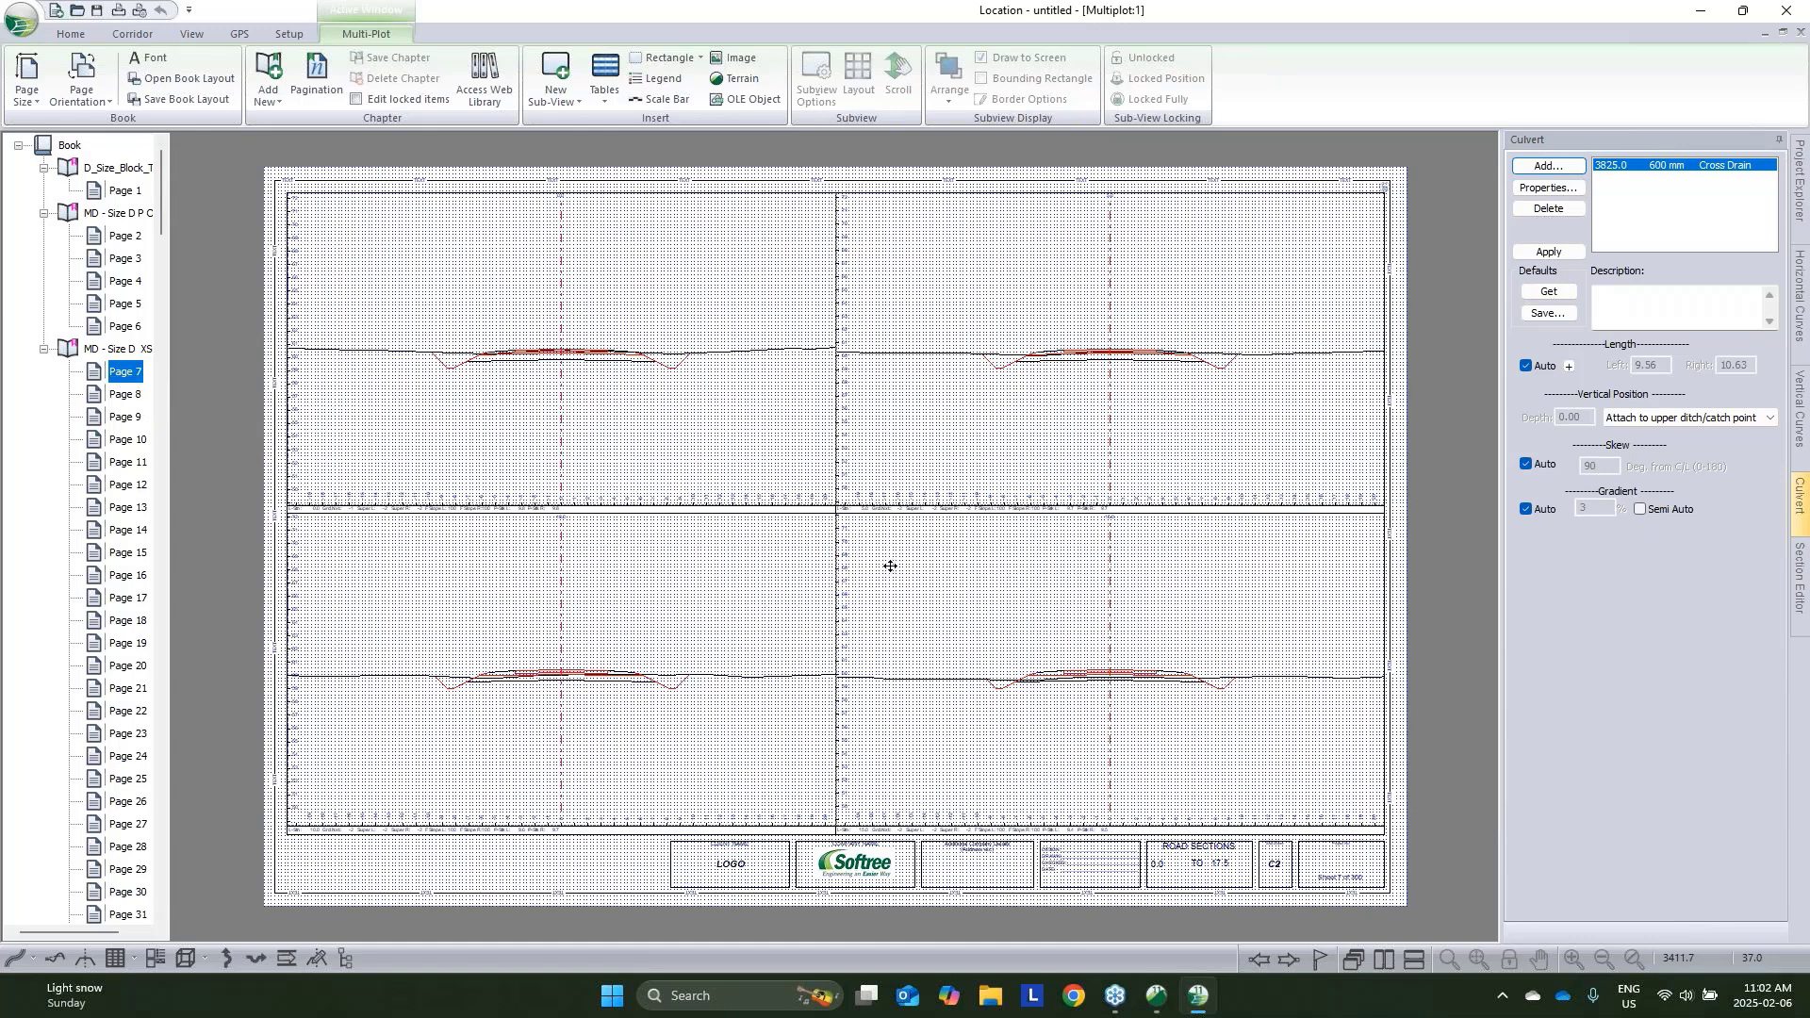
{"action": "left_click", "coordinate": [124, 236]}
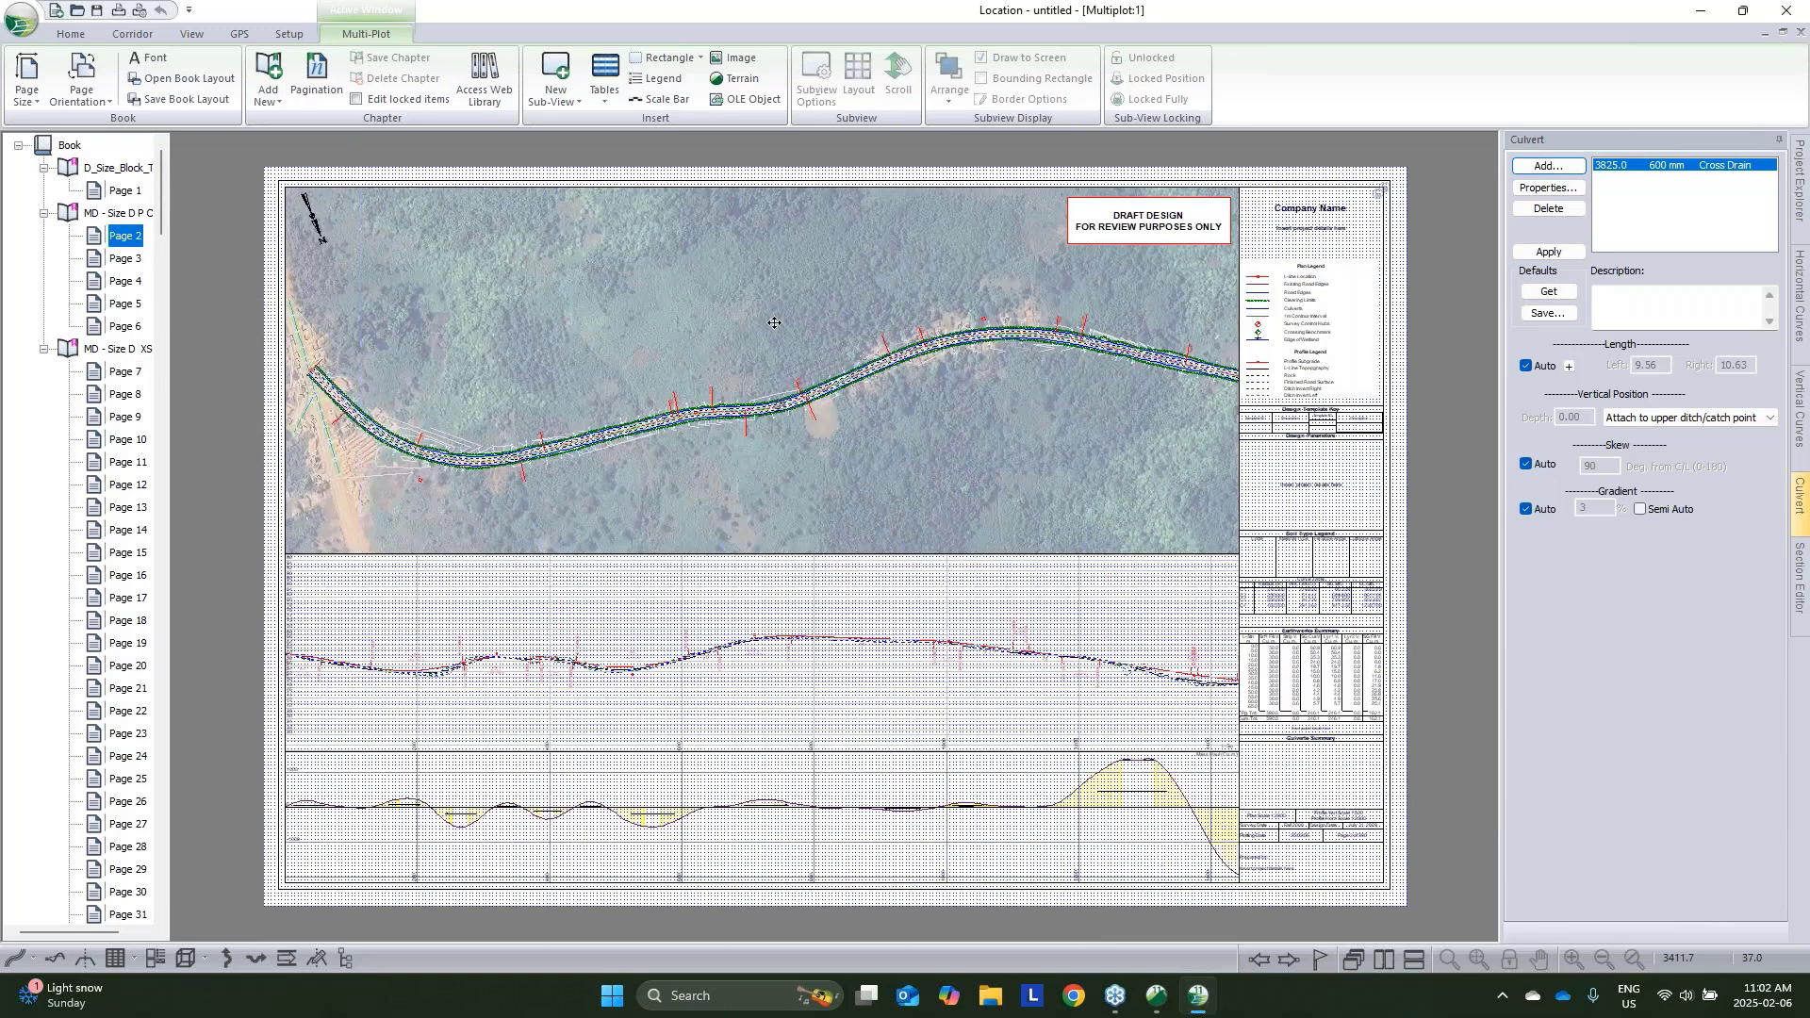
Check which file formats the design can be saved as, cancel the save, and put the Multi-Plot away to return to the design windows
{"action": "left_click", "coordinate": [21, 19]}
{"action": "left_click", "coordinate": [79, 243]}
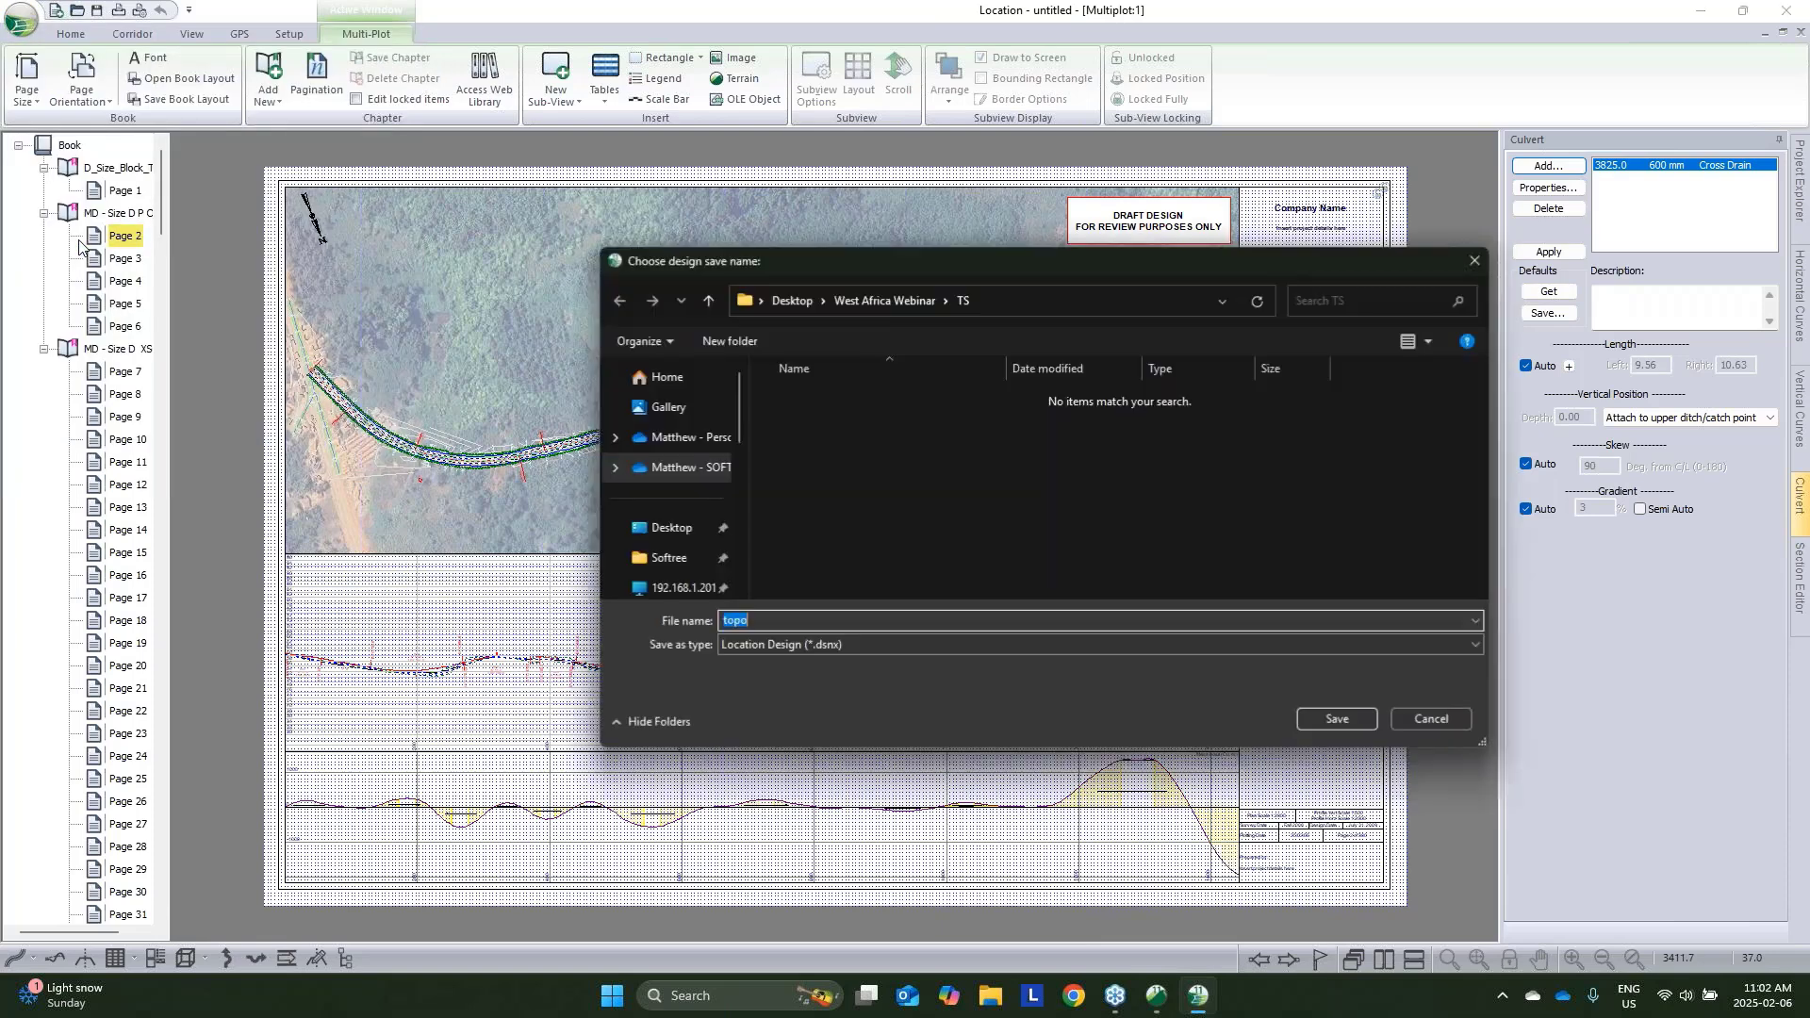
{"action": "left_click", "coordinate": [838, 646]}
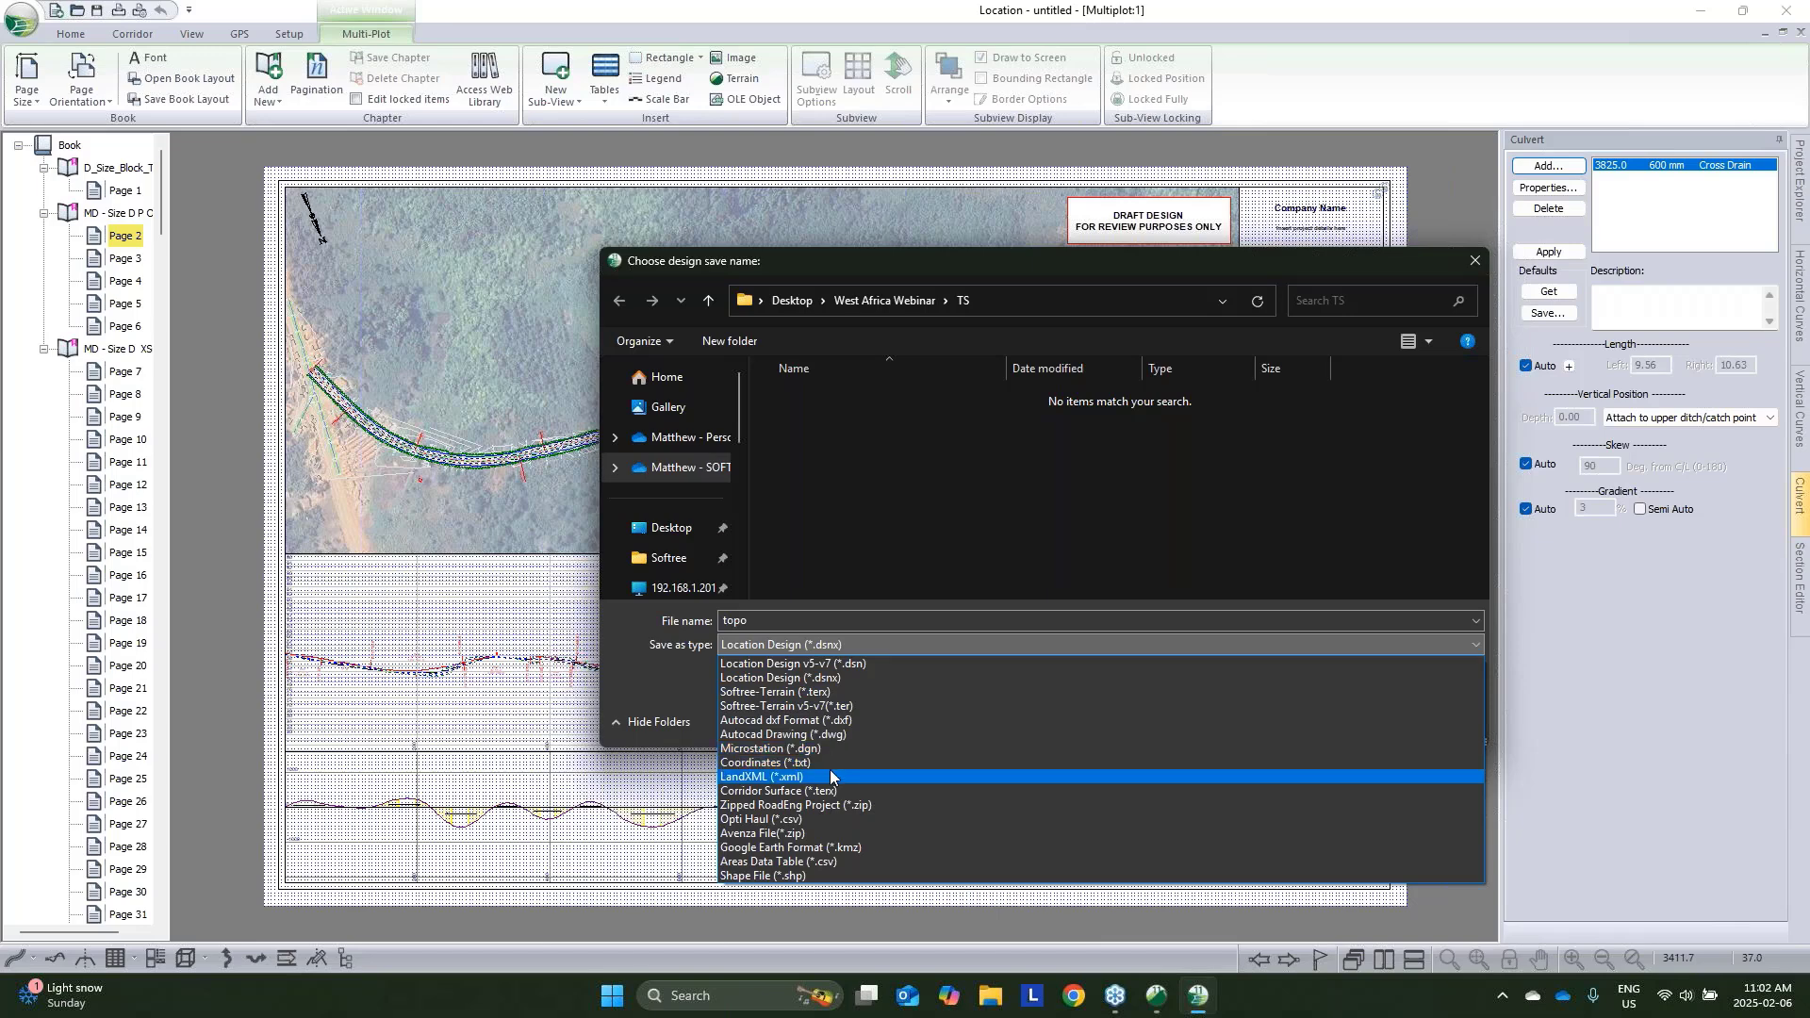
{"action": "left_click", "coordinate": [990, 539]}
{"action": "left_click", "coordinate": [1450, 719]}
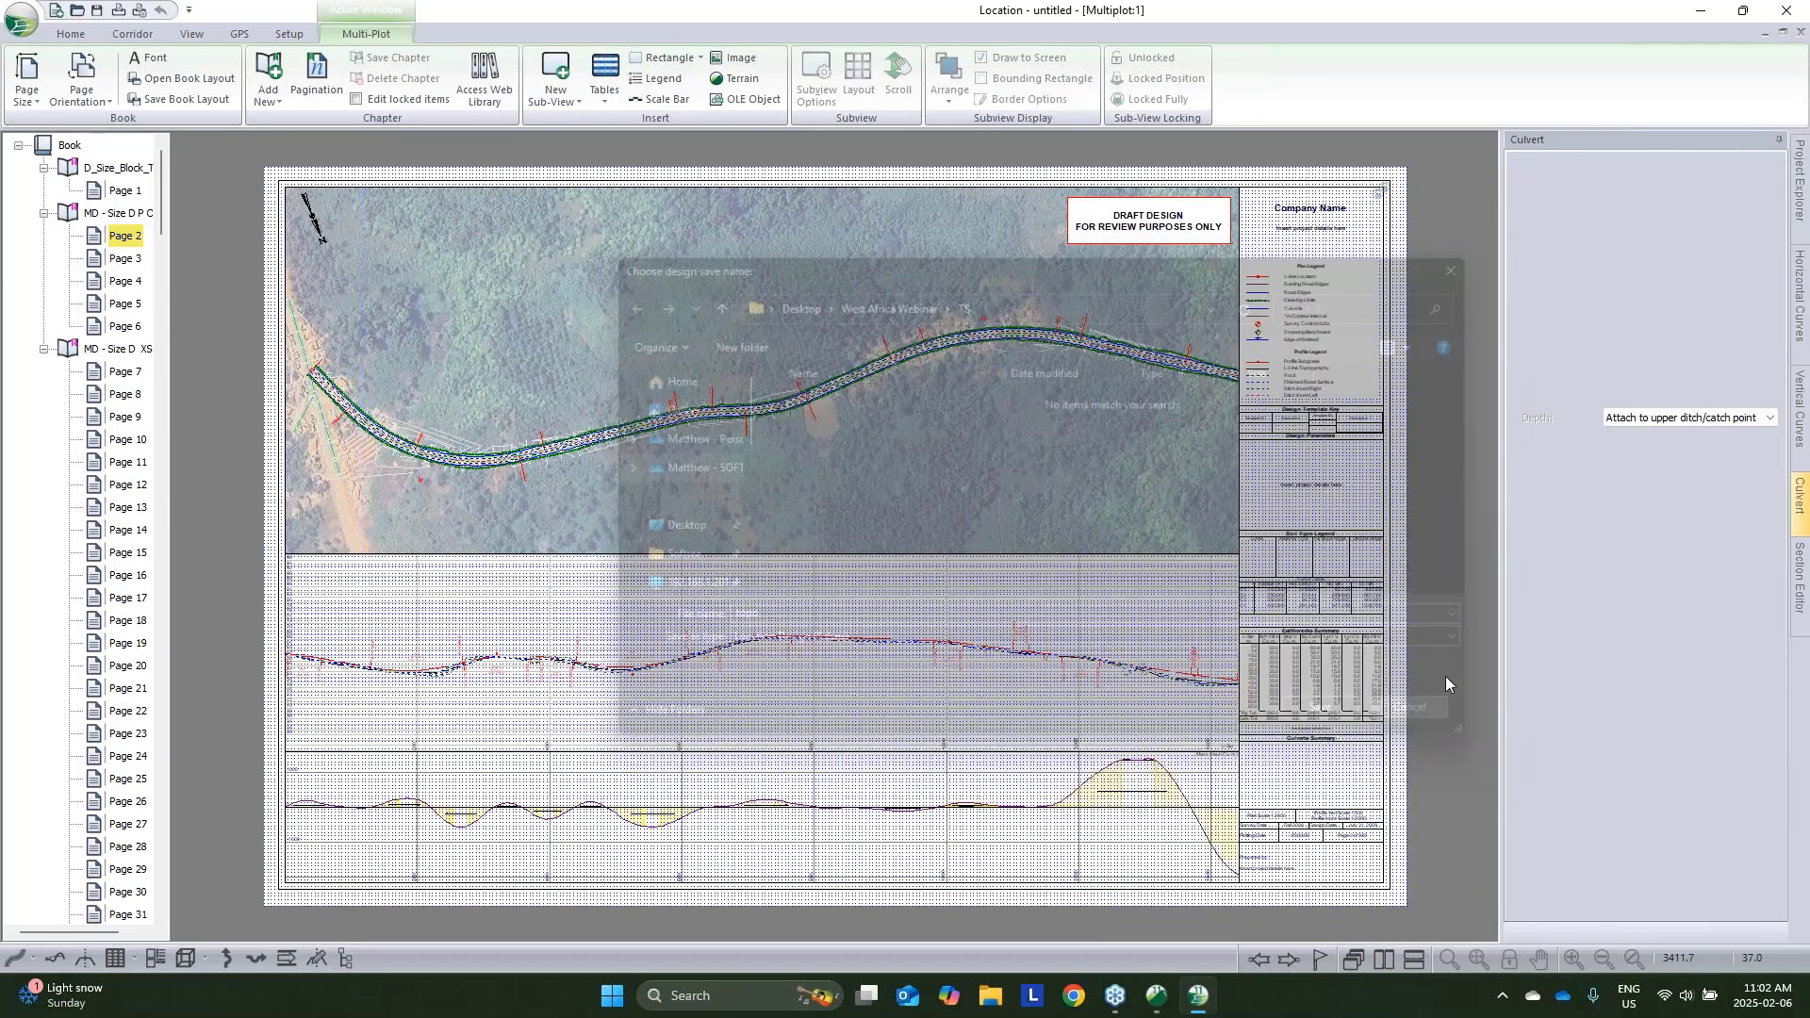
{"action": "left_click", "coordinate": [1778, 36]}
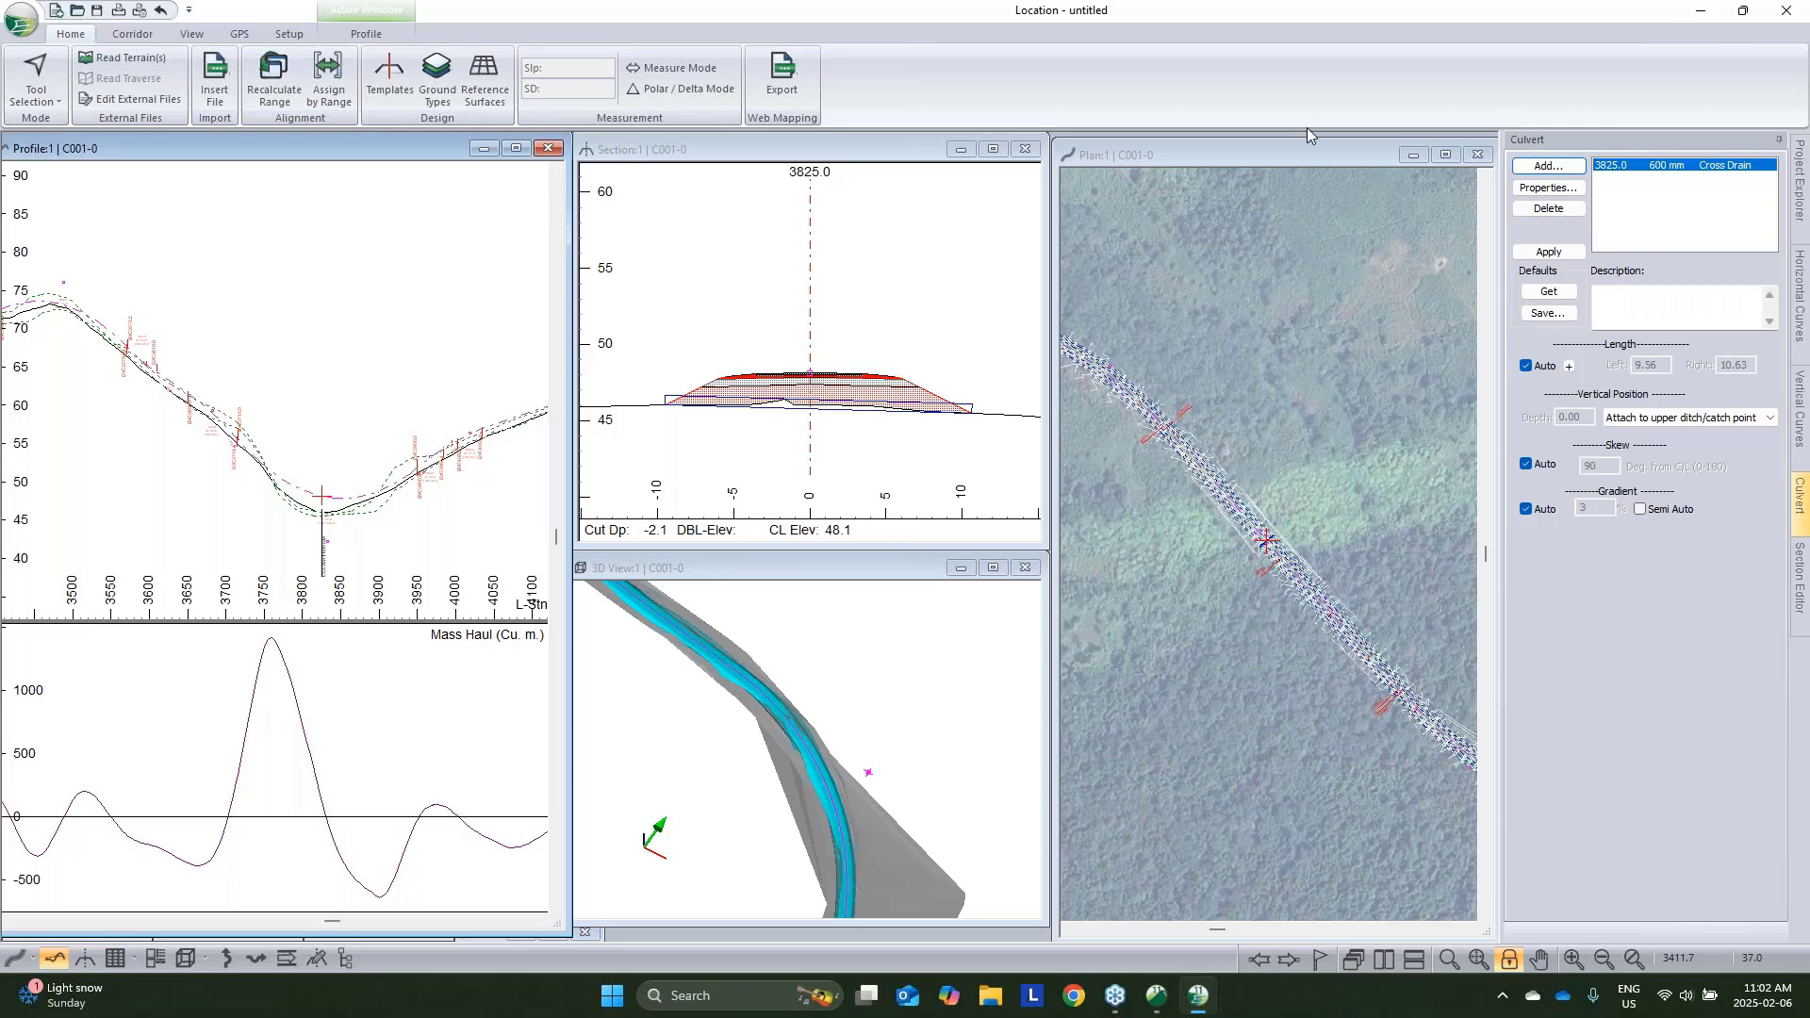
Try shifting C001-0's horizontal alignment near station 3000 in the plan, undo the shift, and minimize the design window
{"action": "left_click", "coordinate": [1329, 514]}
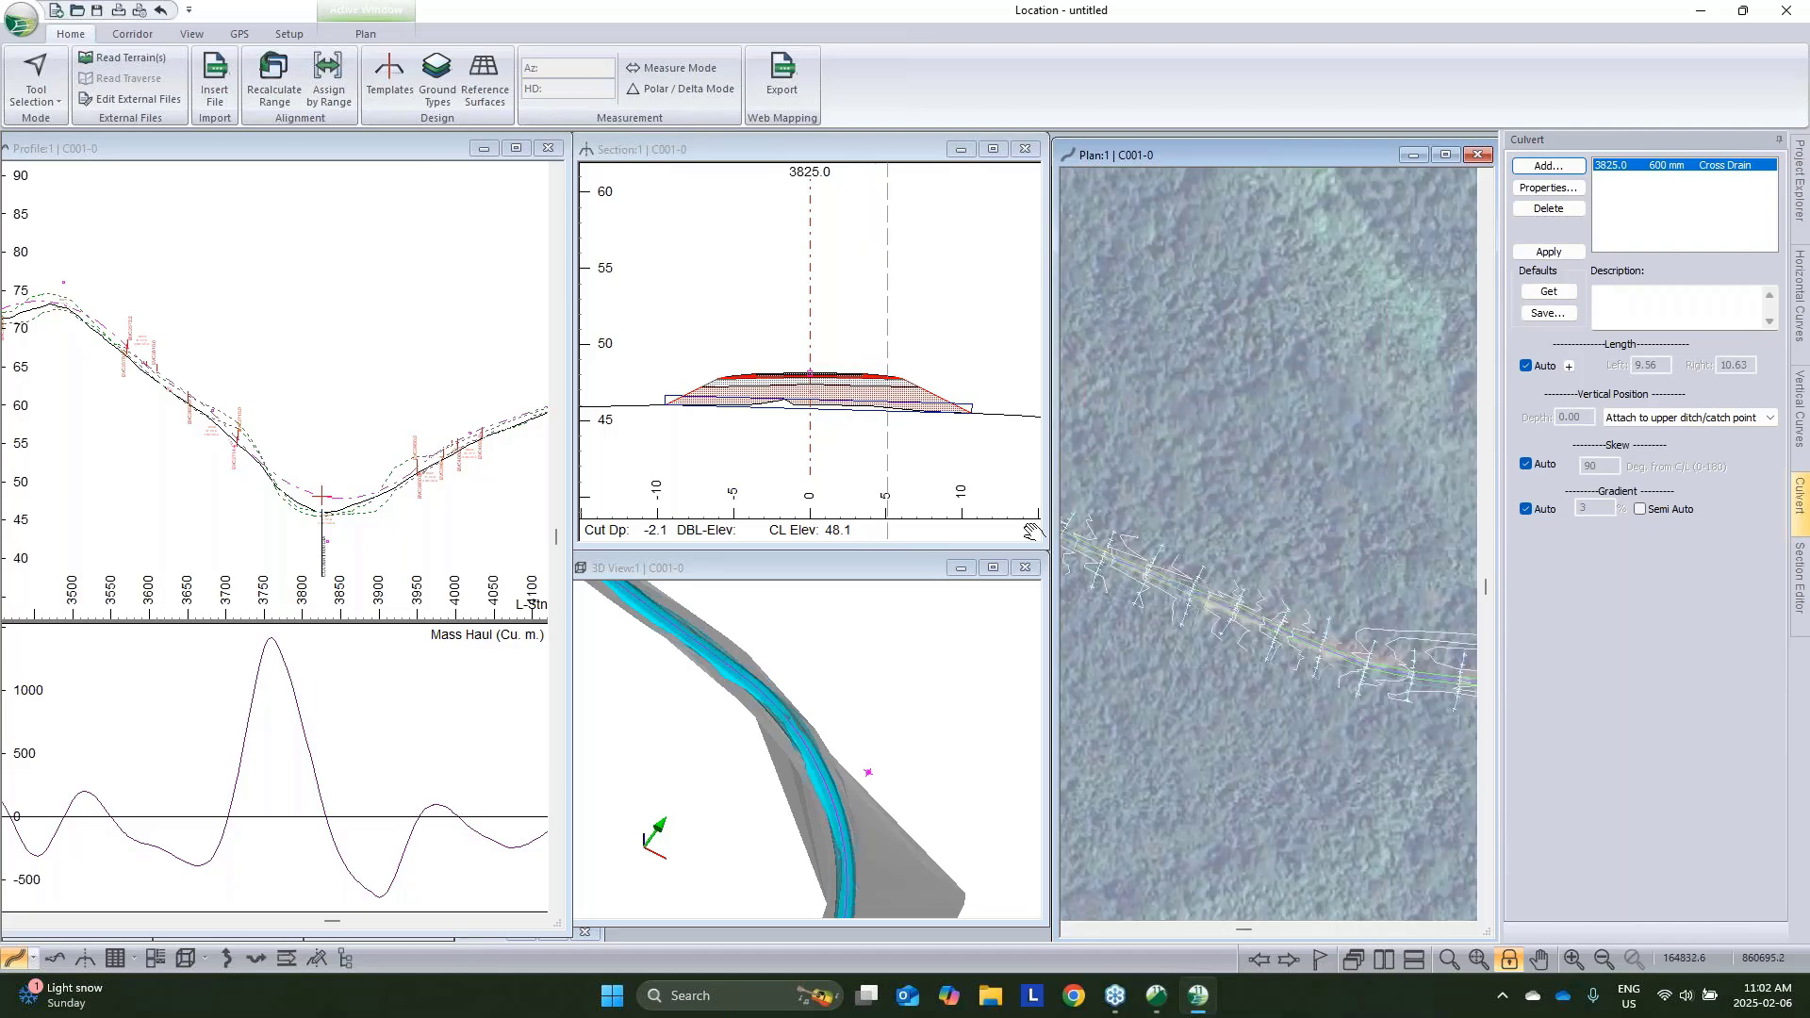
{"action": "right_click", "coordinate": [1272, 572]}
{"action": "left_click", "coordinate": [1297, 600]}
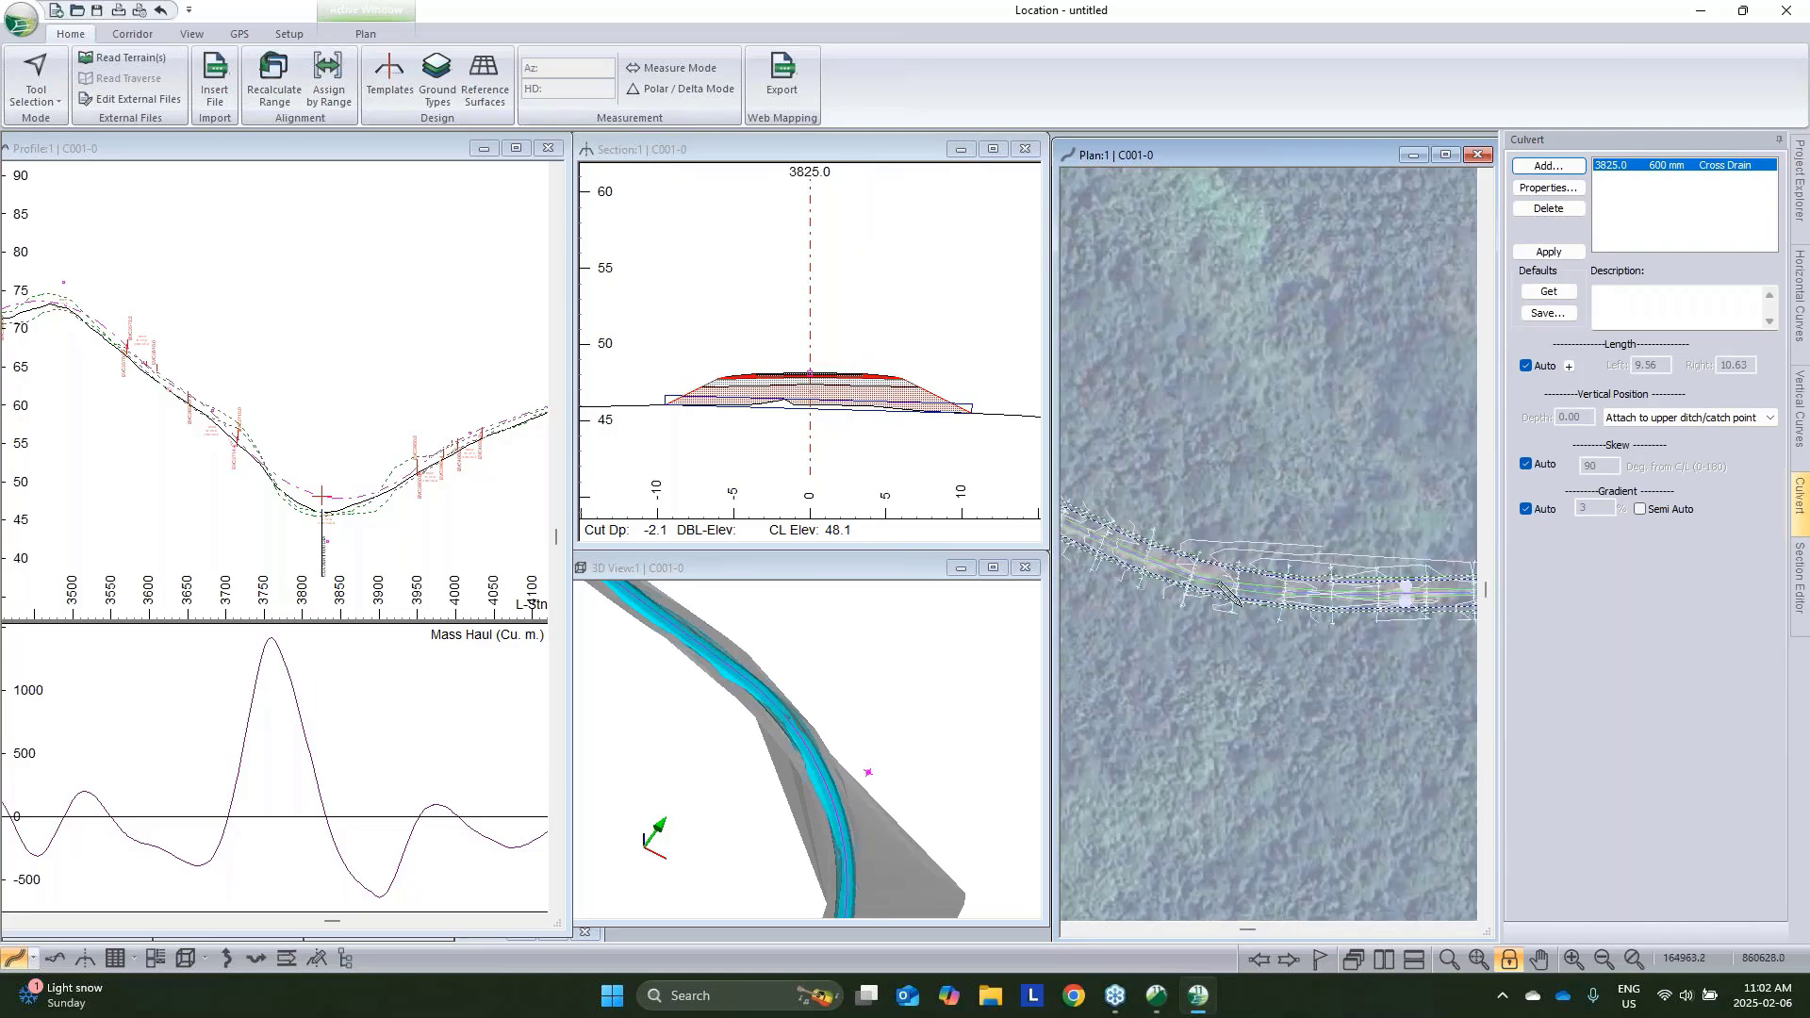
{"action": "left_click_drag", "start_coordinate": [1171, 579], "coordinate": [1237, 597]}
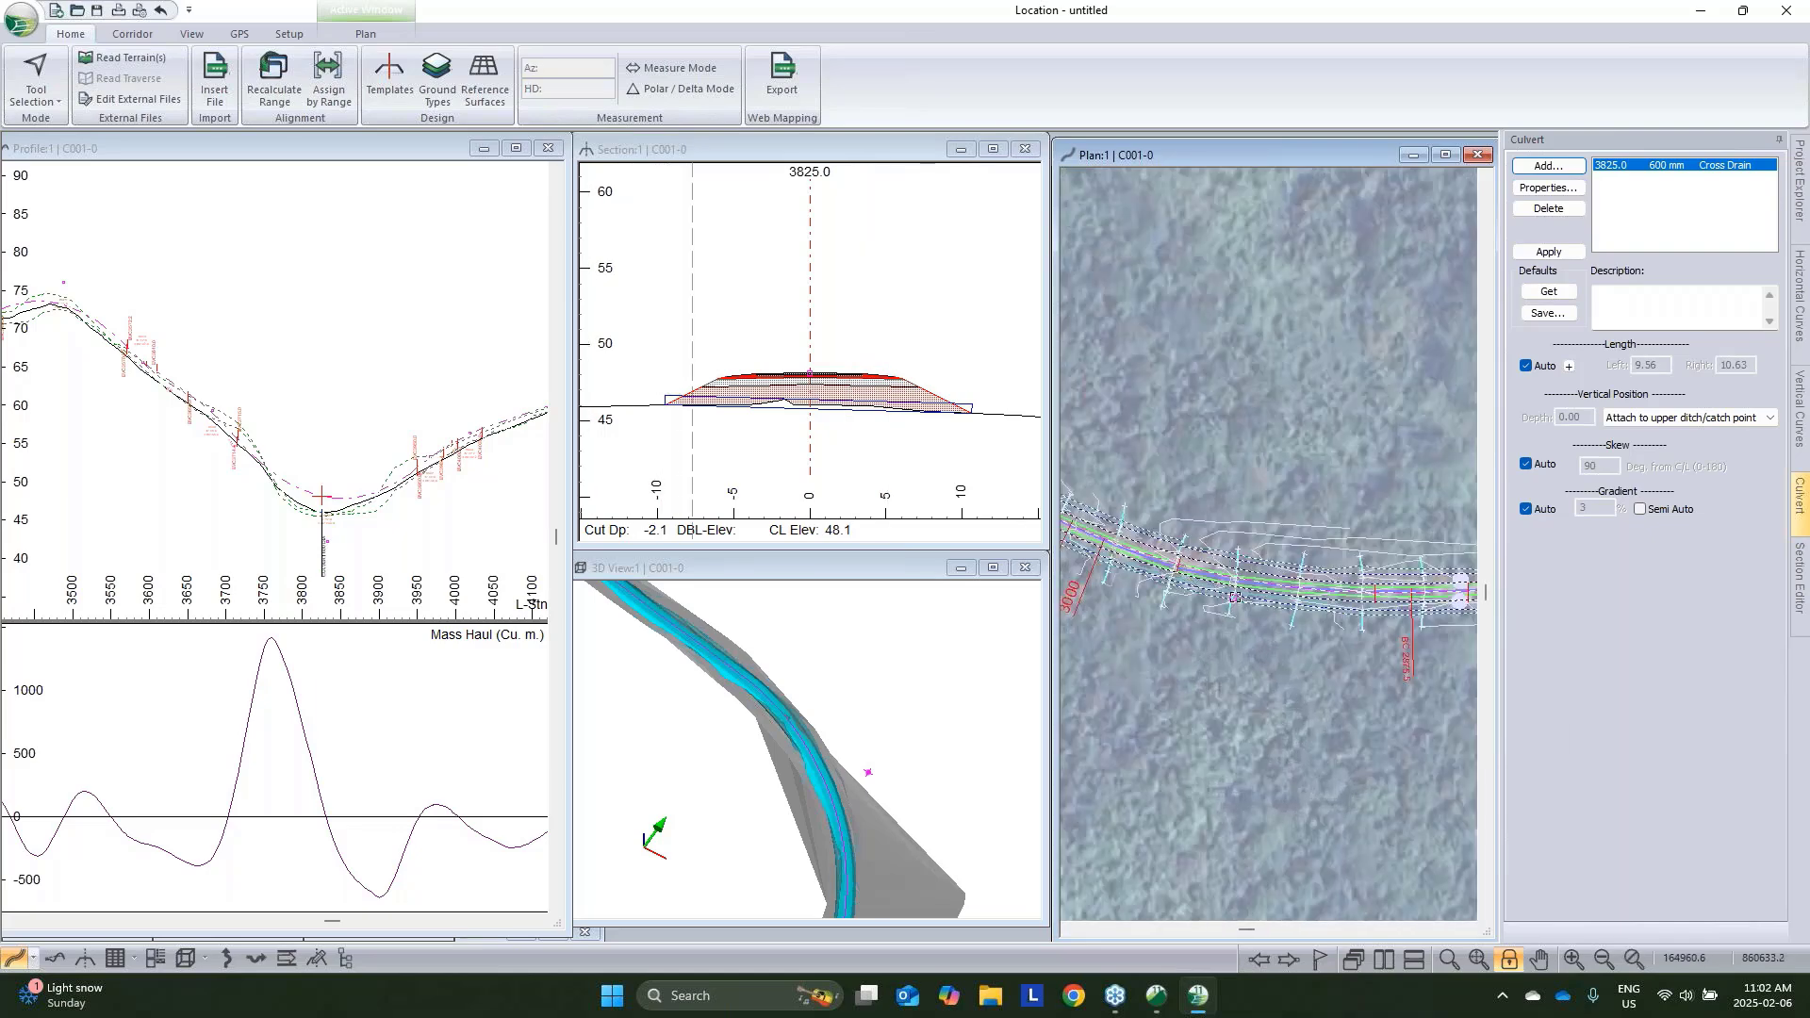
{"action": "left_click", "coordinate": [732, 548]}
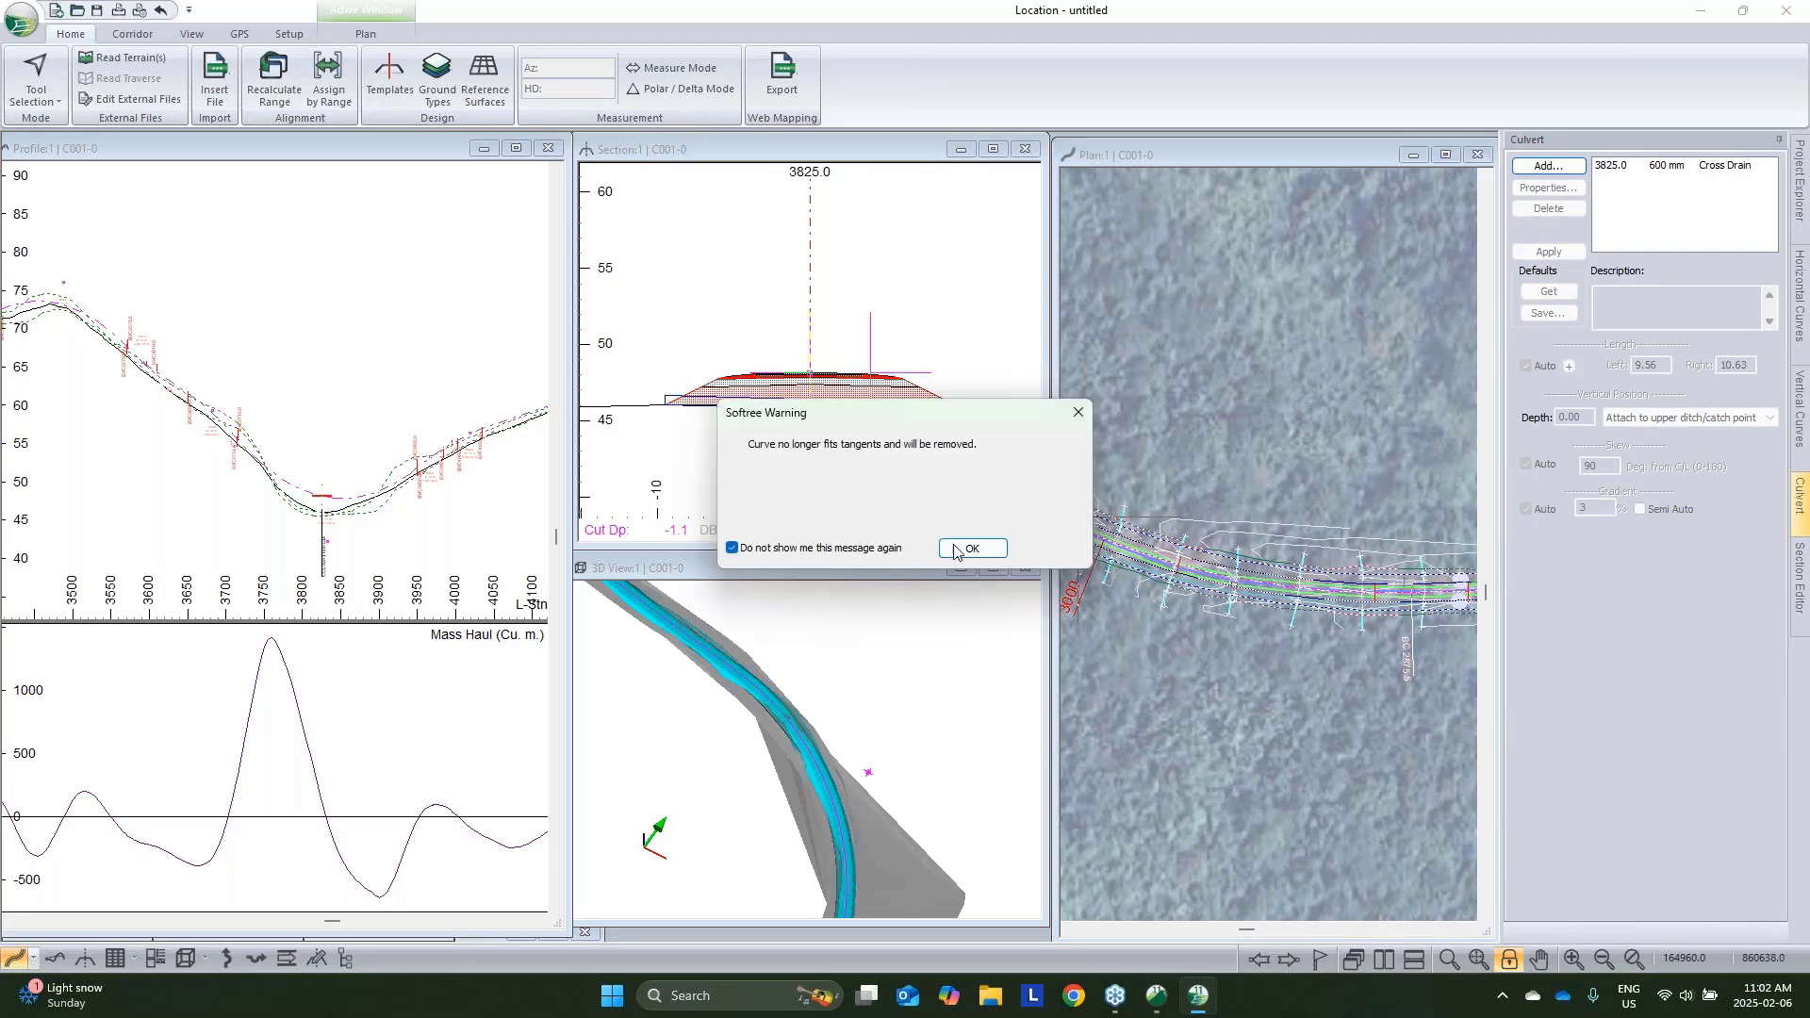
{"action": "left_click", "coordinate": [972, 548]}
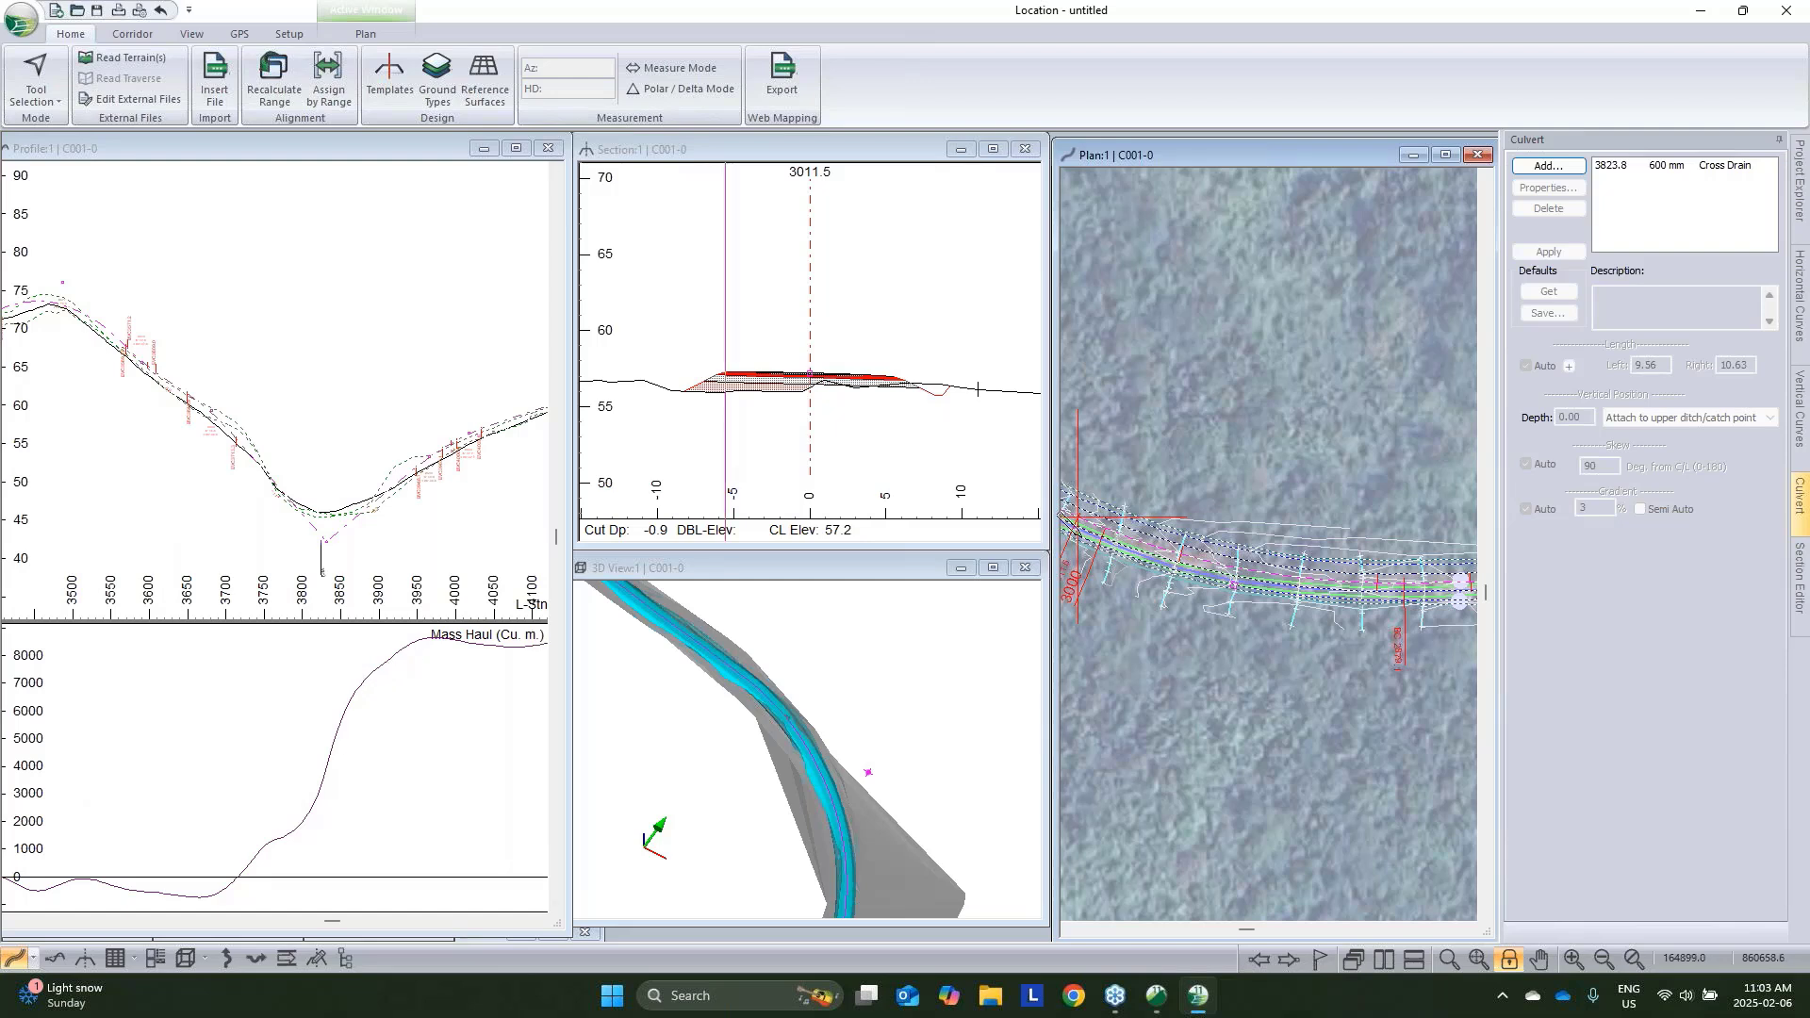
{"action": "key", "text": "Return"}
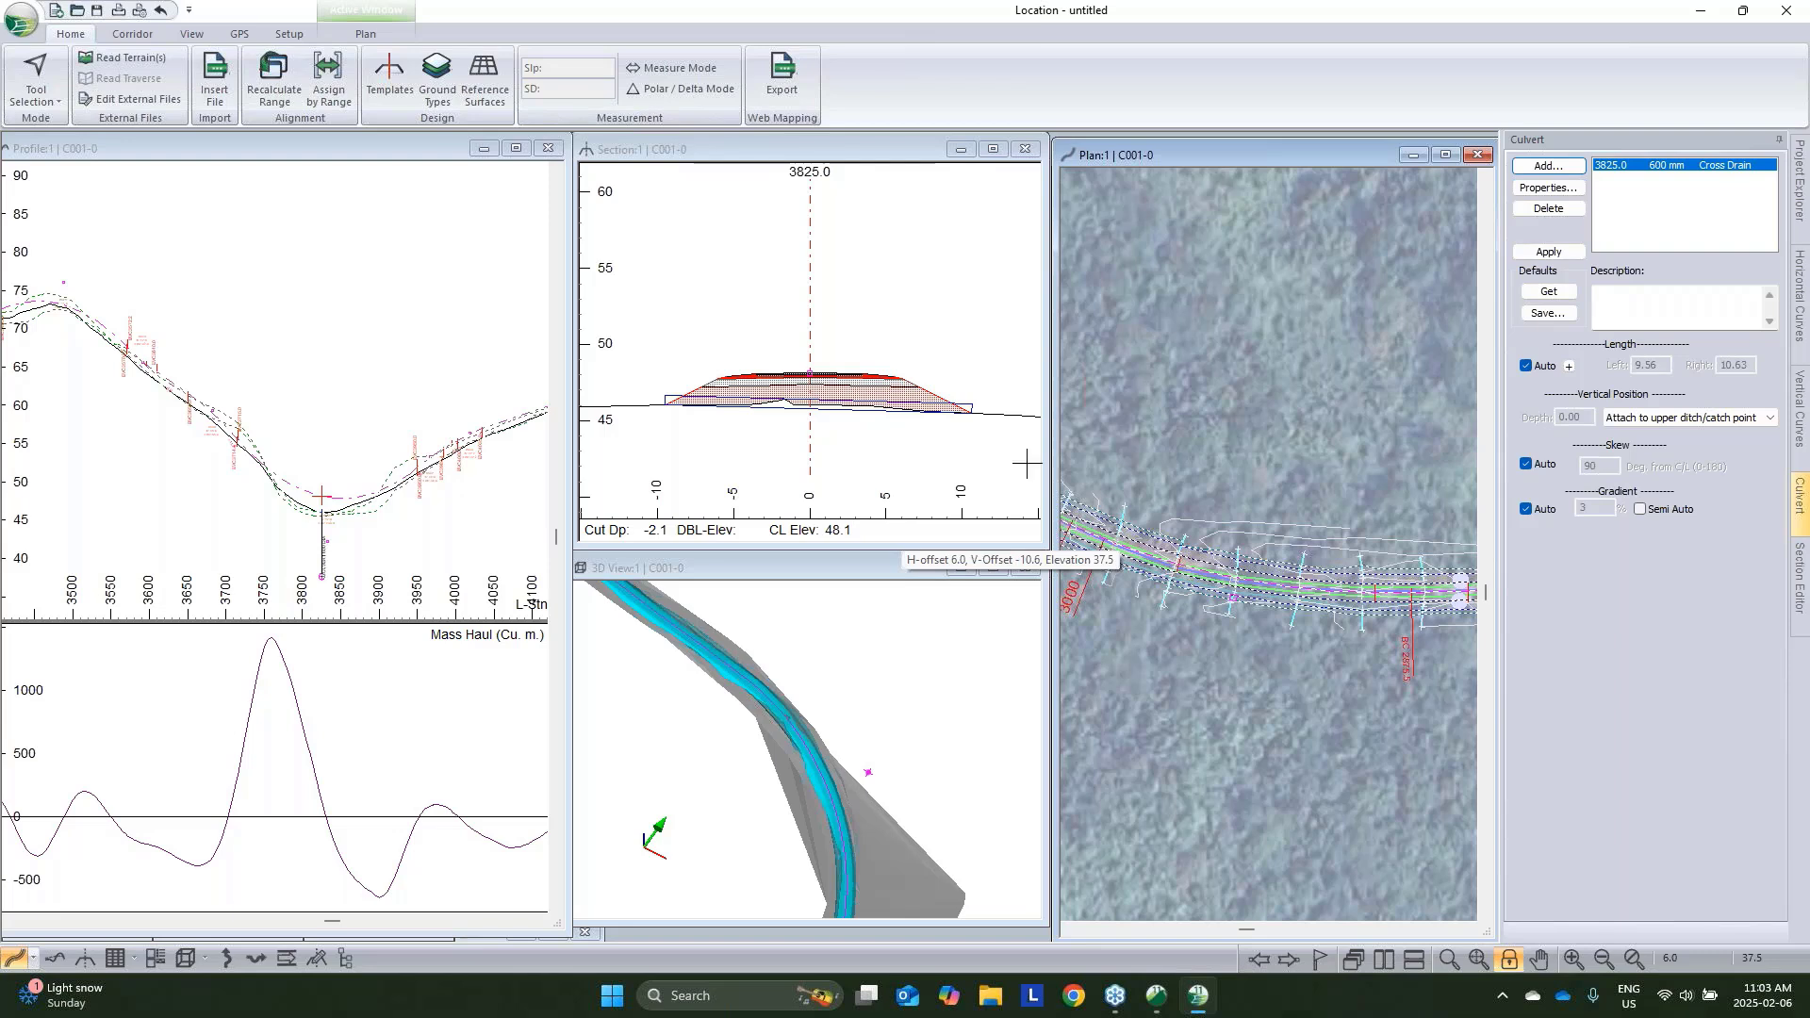
{"action": "left_click", "coordinate": [1699, 12]}
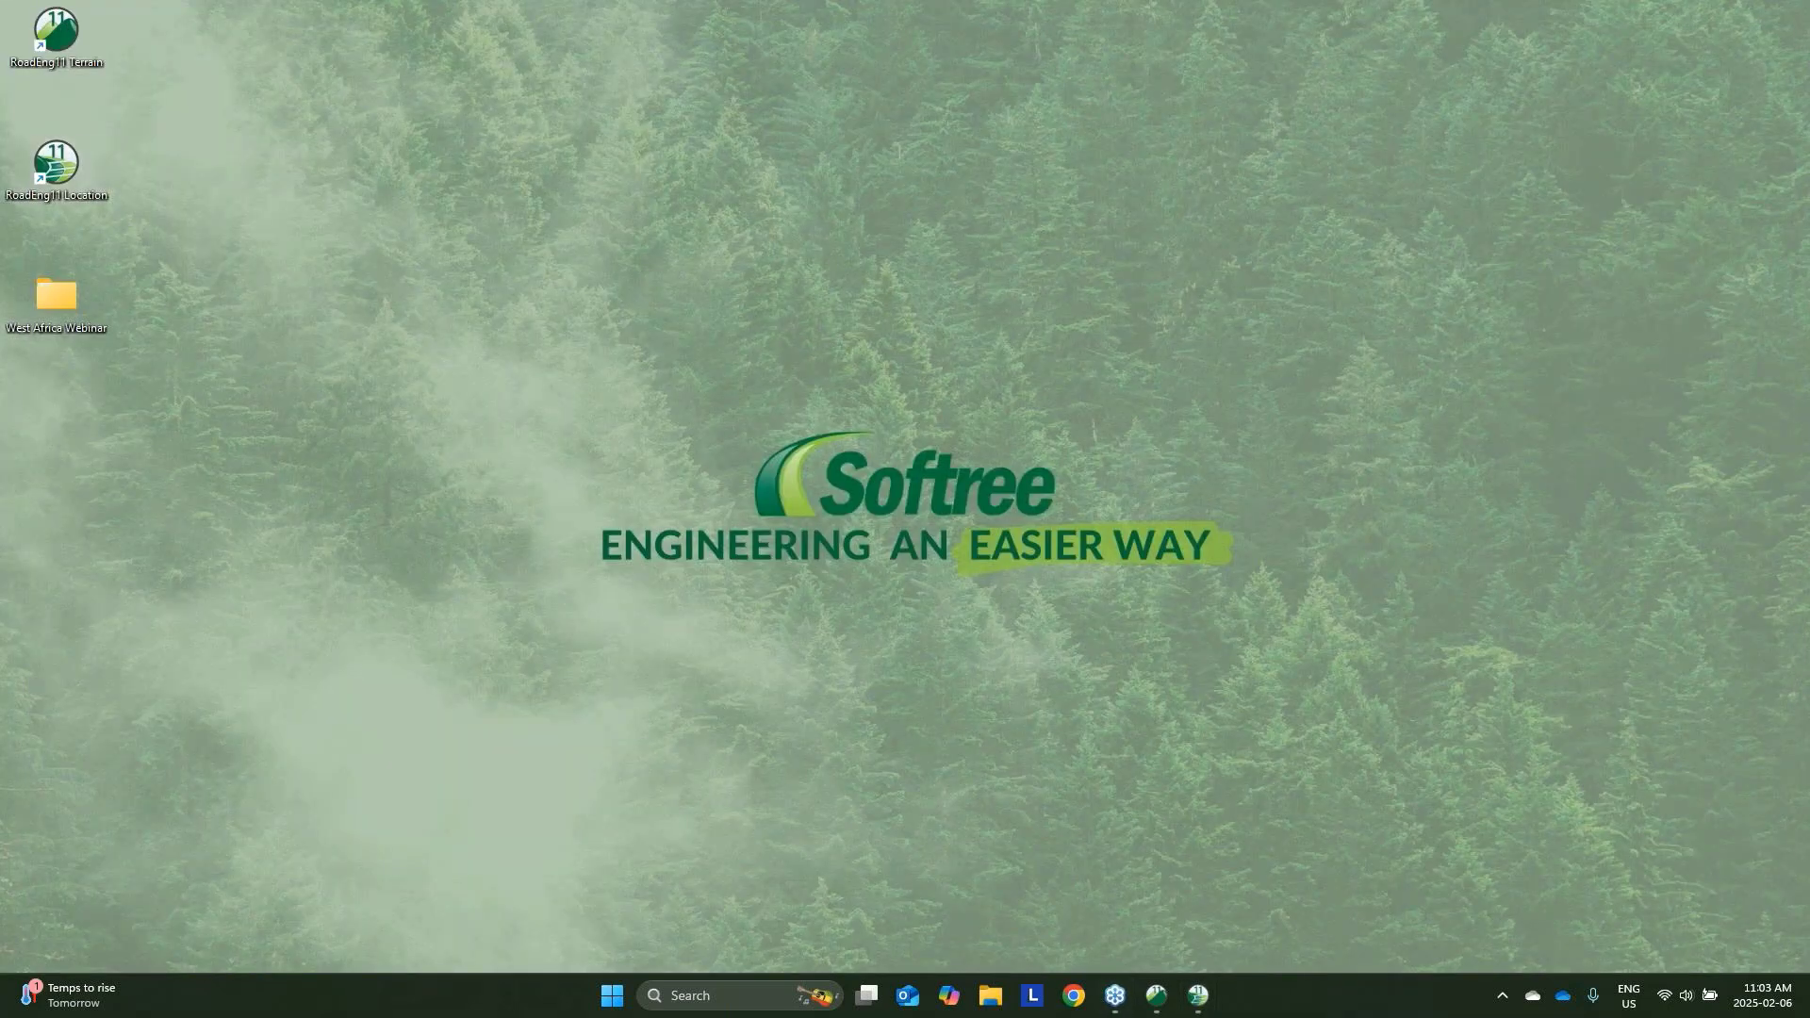
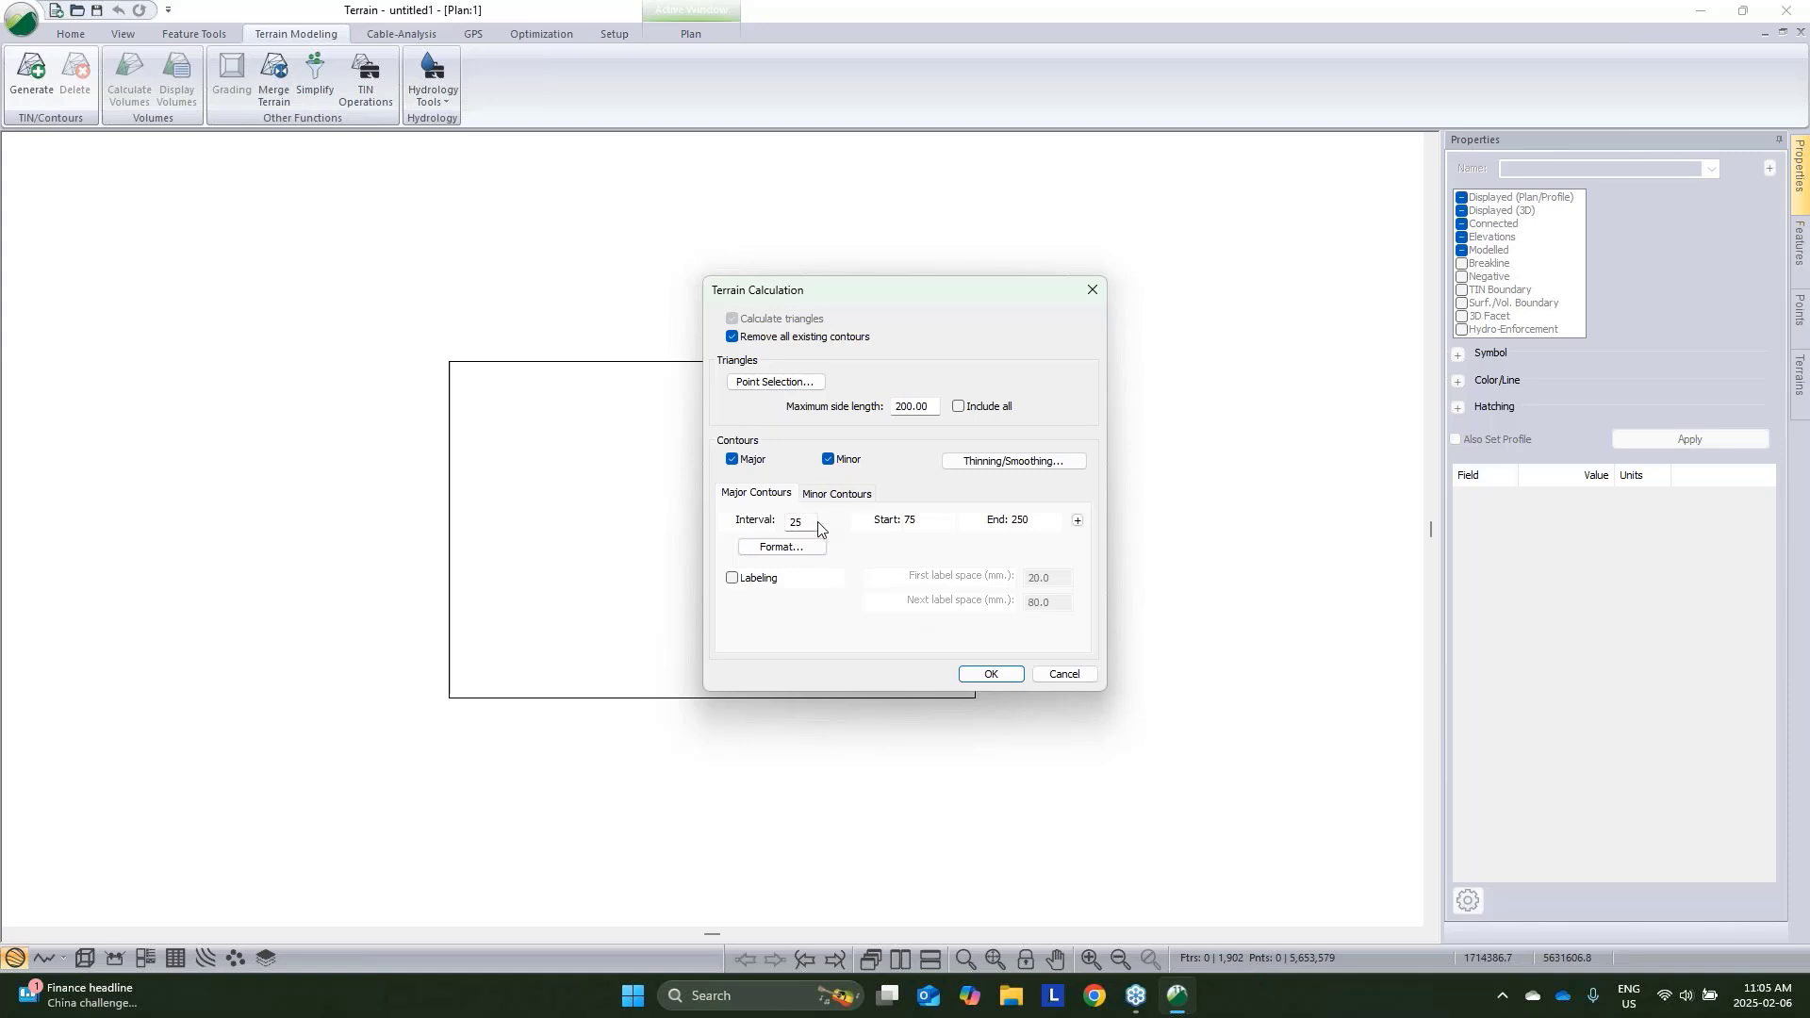
Generate the triangulated terrain surface in Terrain with major and minor contours switched off
{"action": "left_click", "coordinate": [735, 460]}
{"action": "left_click", "coordinate": [837, 460]}
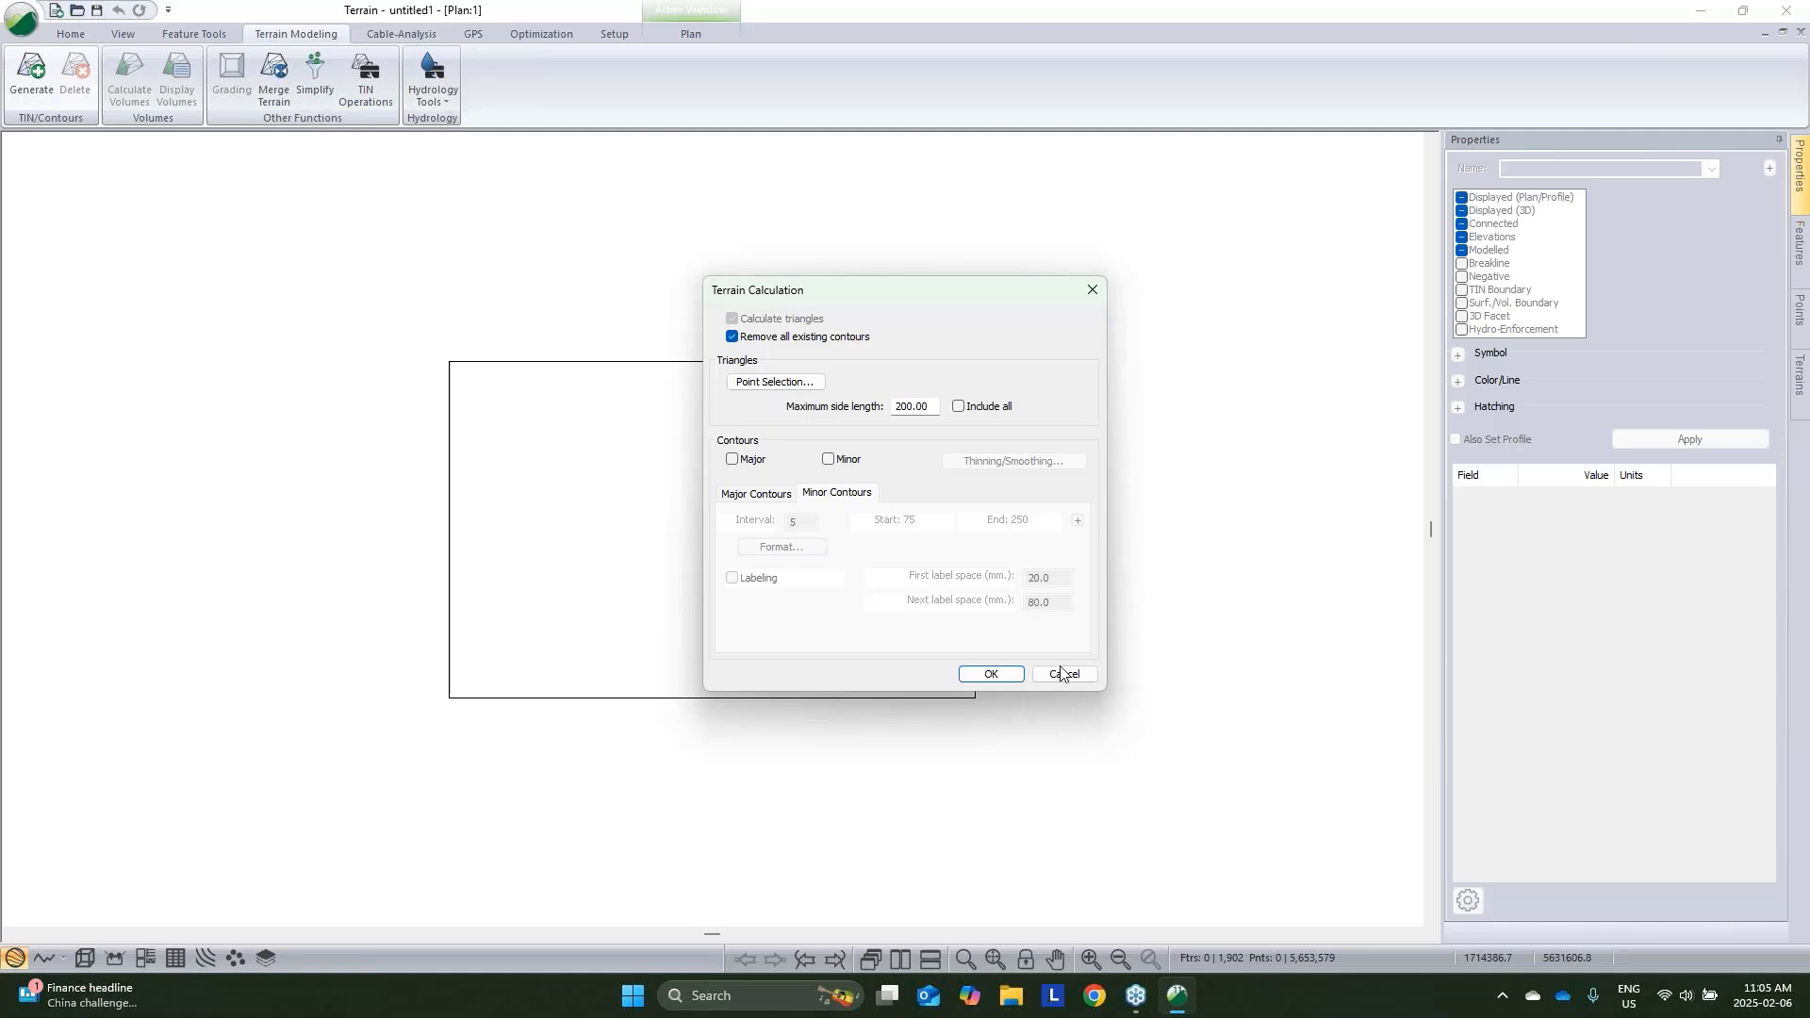
{"action": "left_click", "coordinate": [981, 673]}
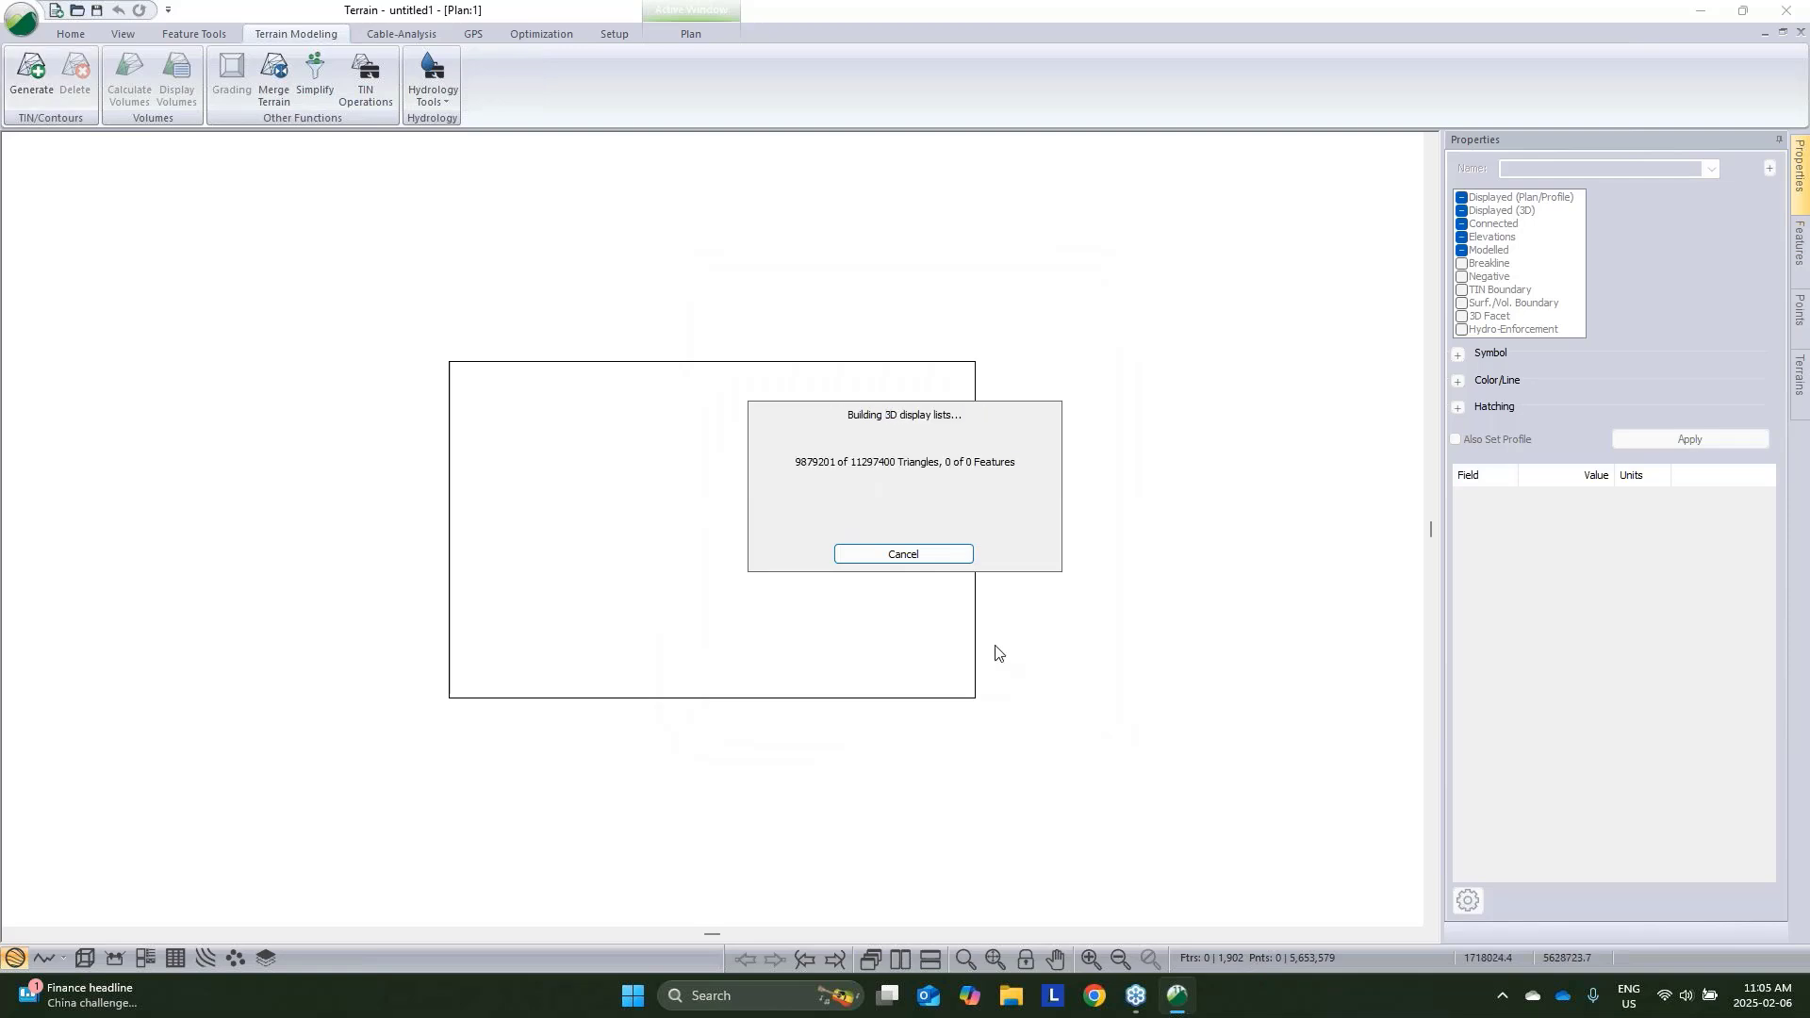
Examine the terrain surface in 3D, looking closely at the road lines and slopes from several angles
{"action": "left_click", "coordinate": [85, 958]}
{"action": "left_click", "coordinate": [1005, 958]}
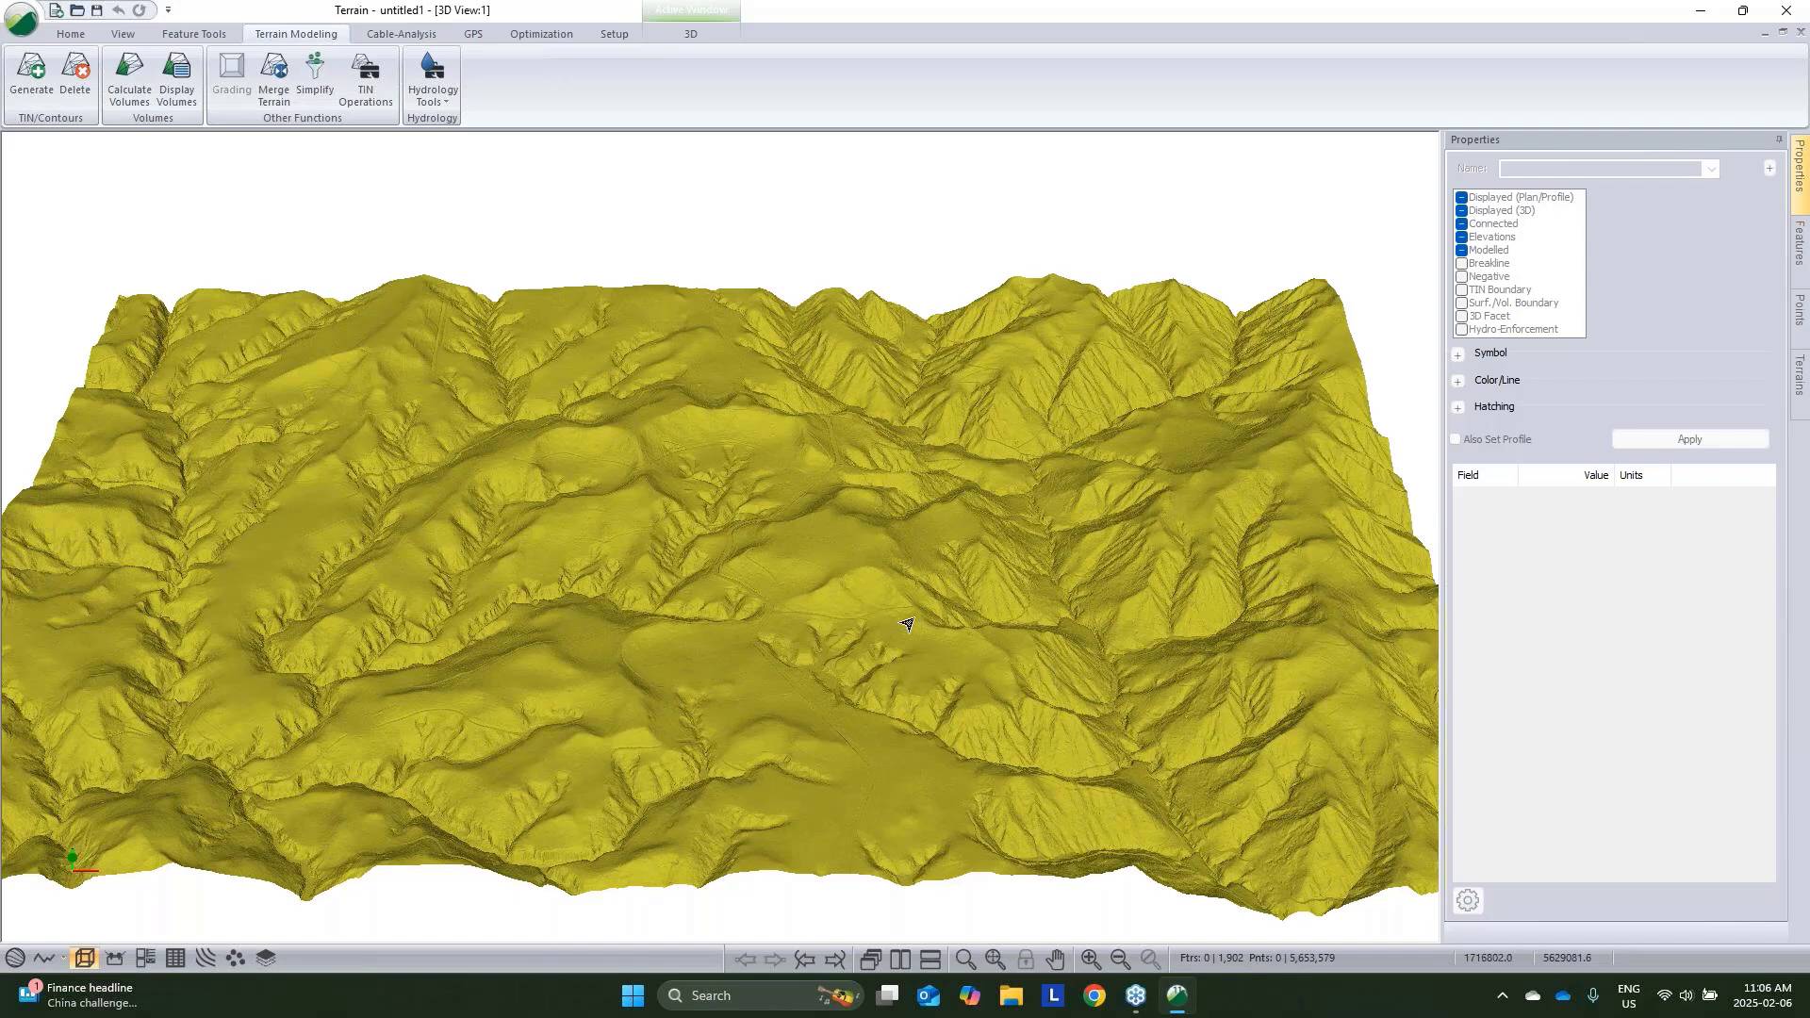
{"action": "left_click_drag", "start_coordinate": [907, 624], "coordinate": [808, 604]}
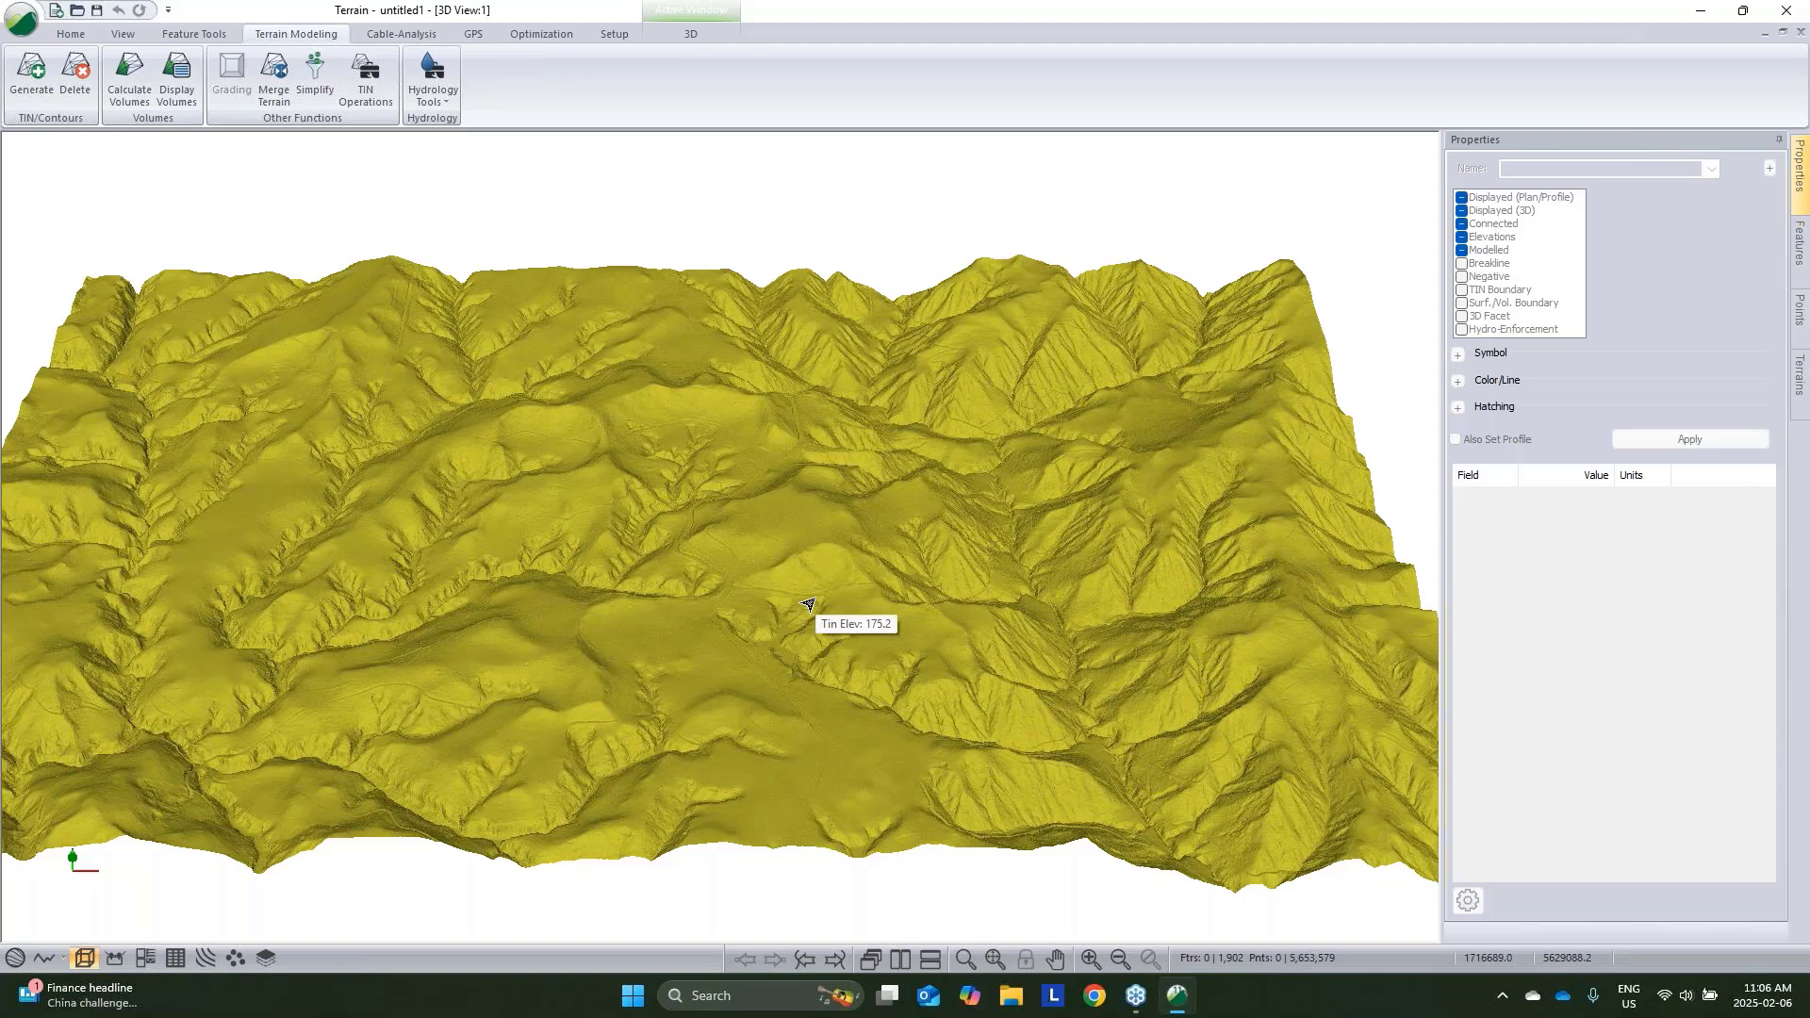
{"action": "scroll", "coordinate": [714, 630], "scroll_direction": "up", "scroll_amount": 10}
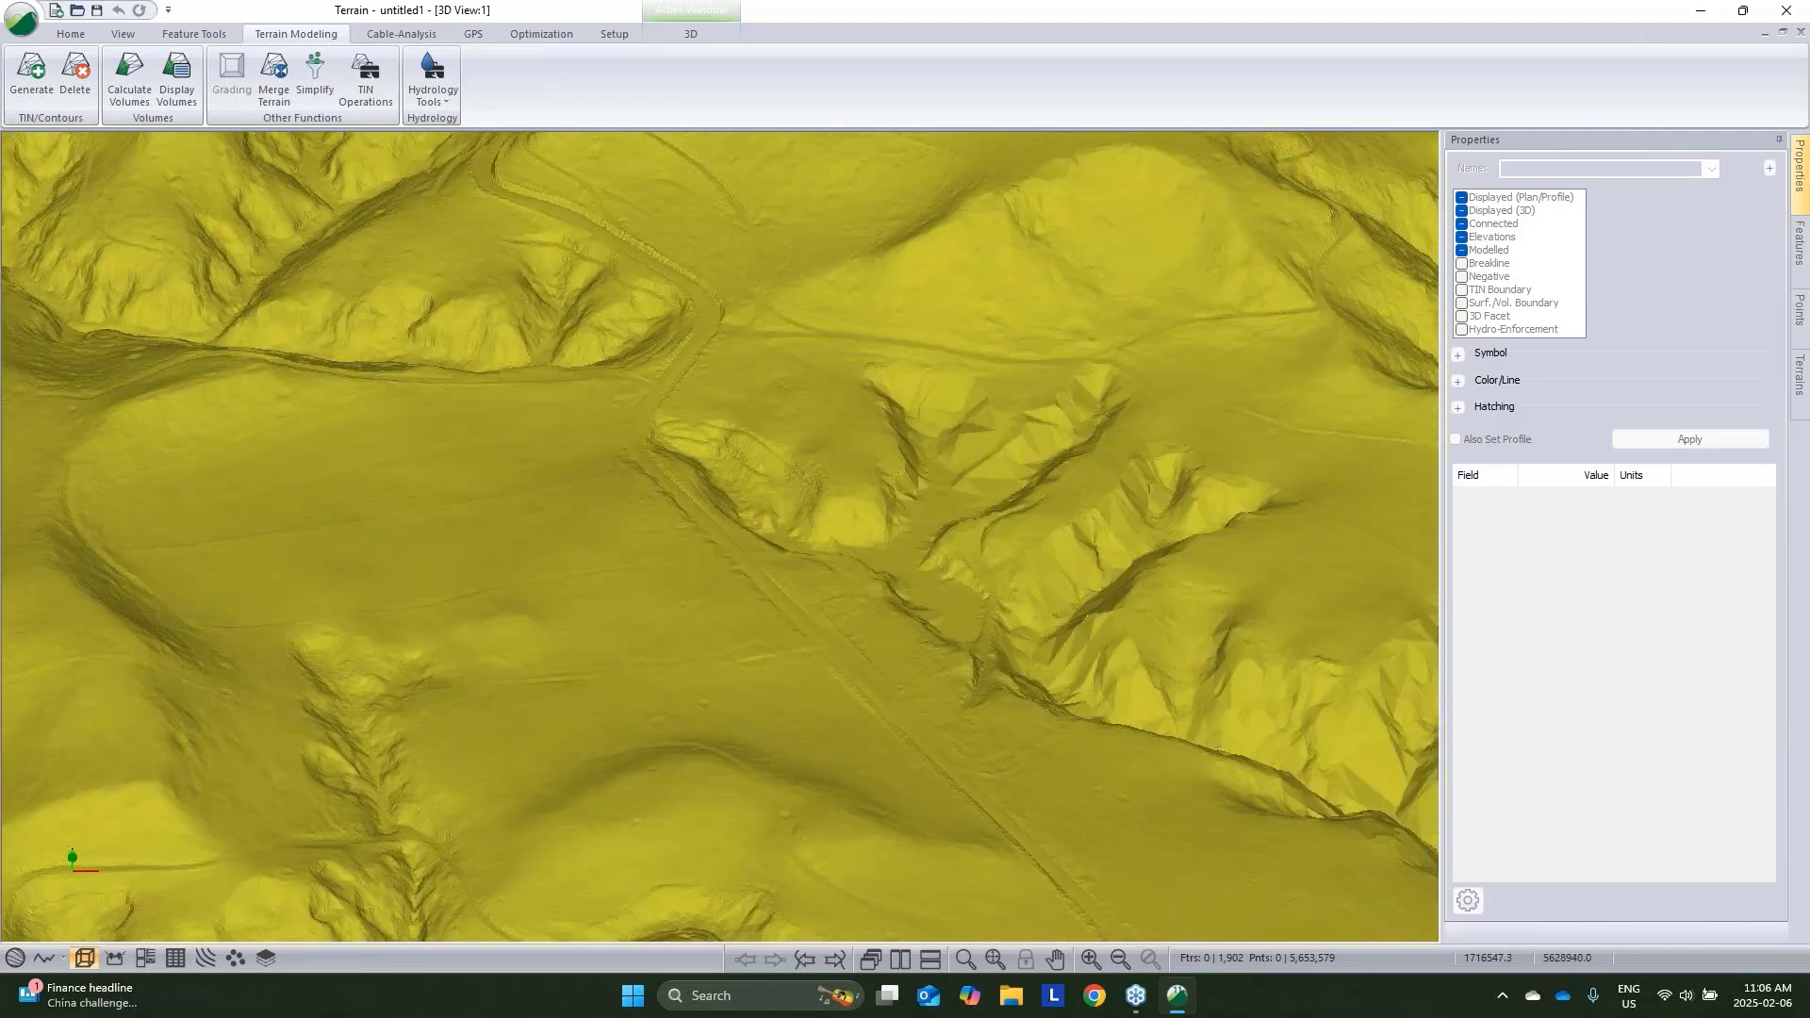
{"action": "middle_click_drag", "start_coordinate": [918, 765], "coordinate": [897, 730]}
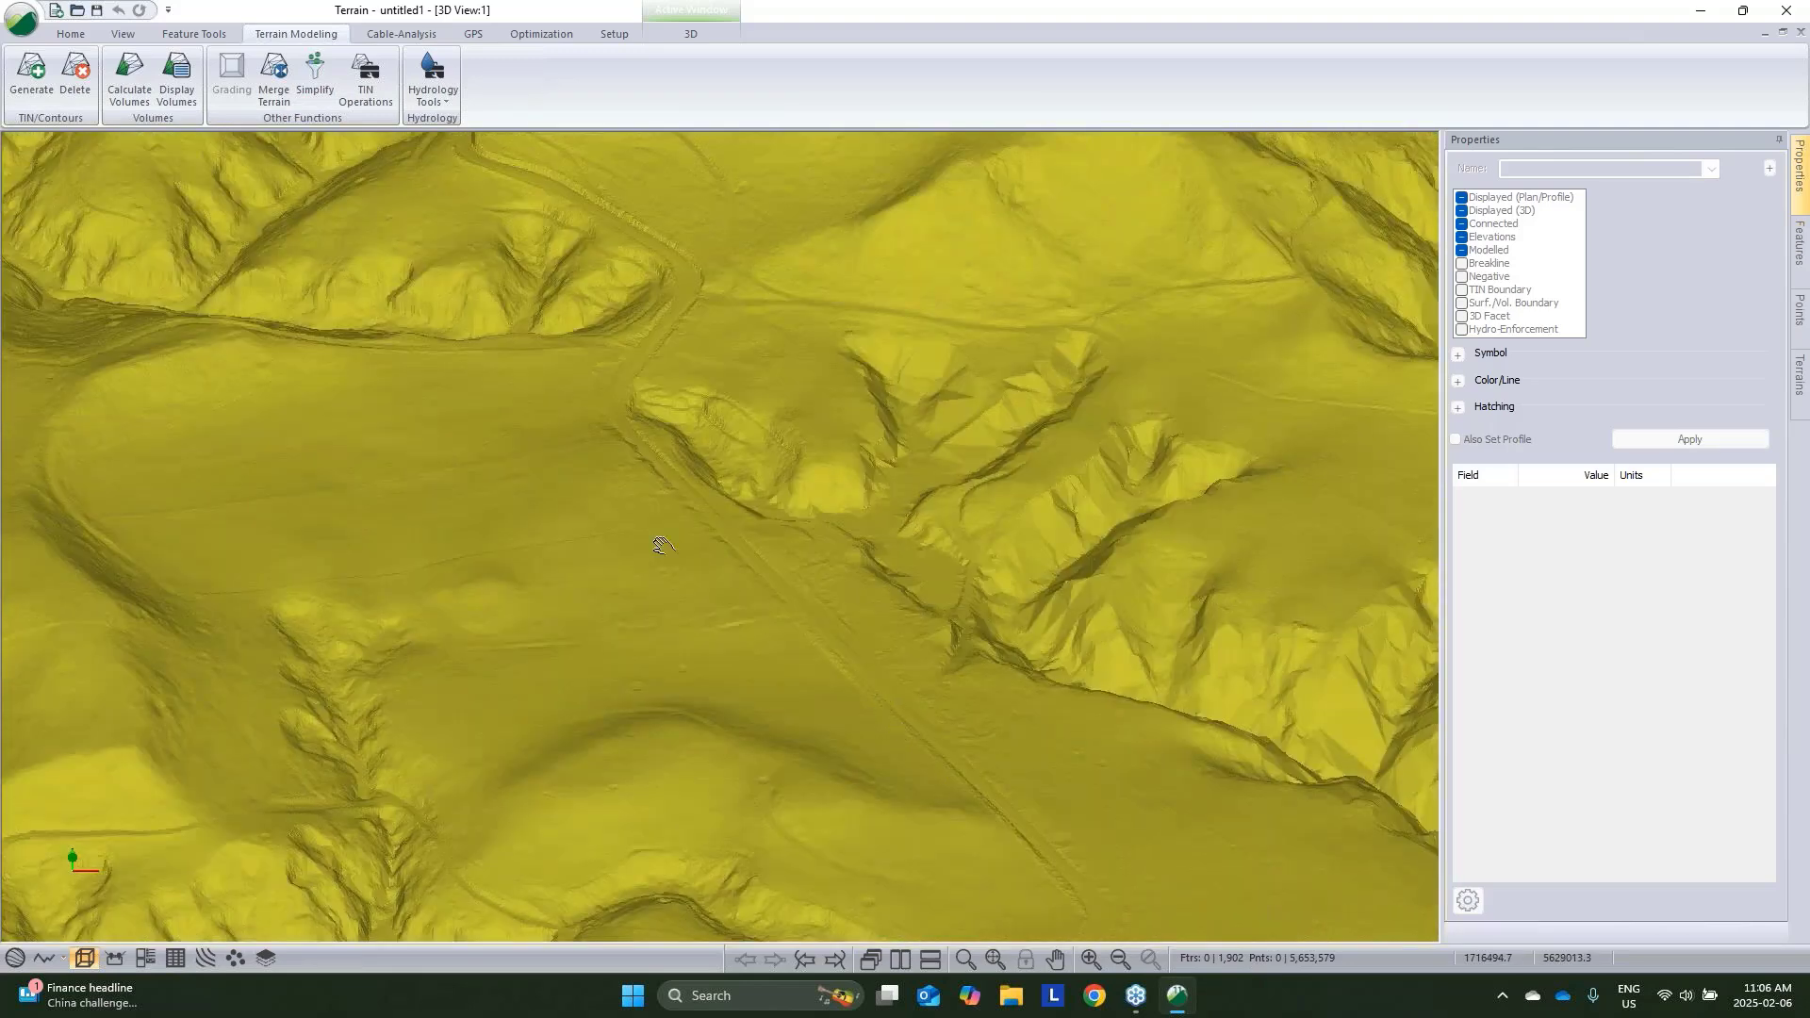
{"action": "middle_click_drag", "start_coordinate": [659, 545], "coordinate": [791, 569]}
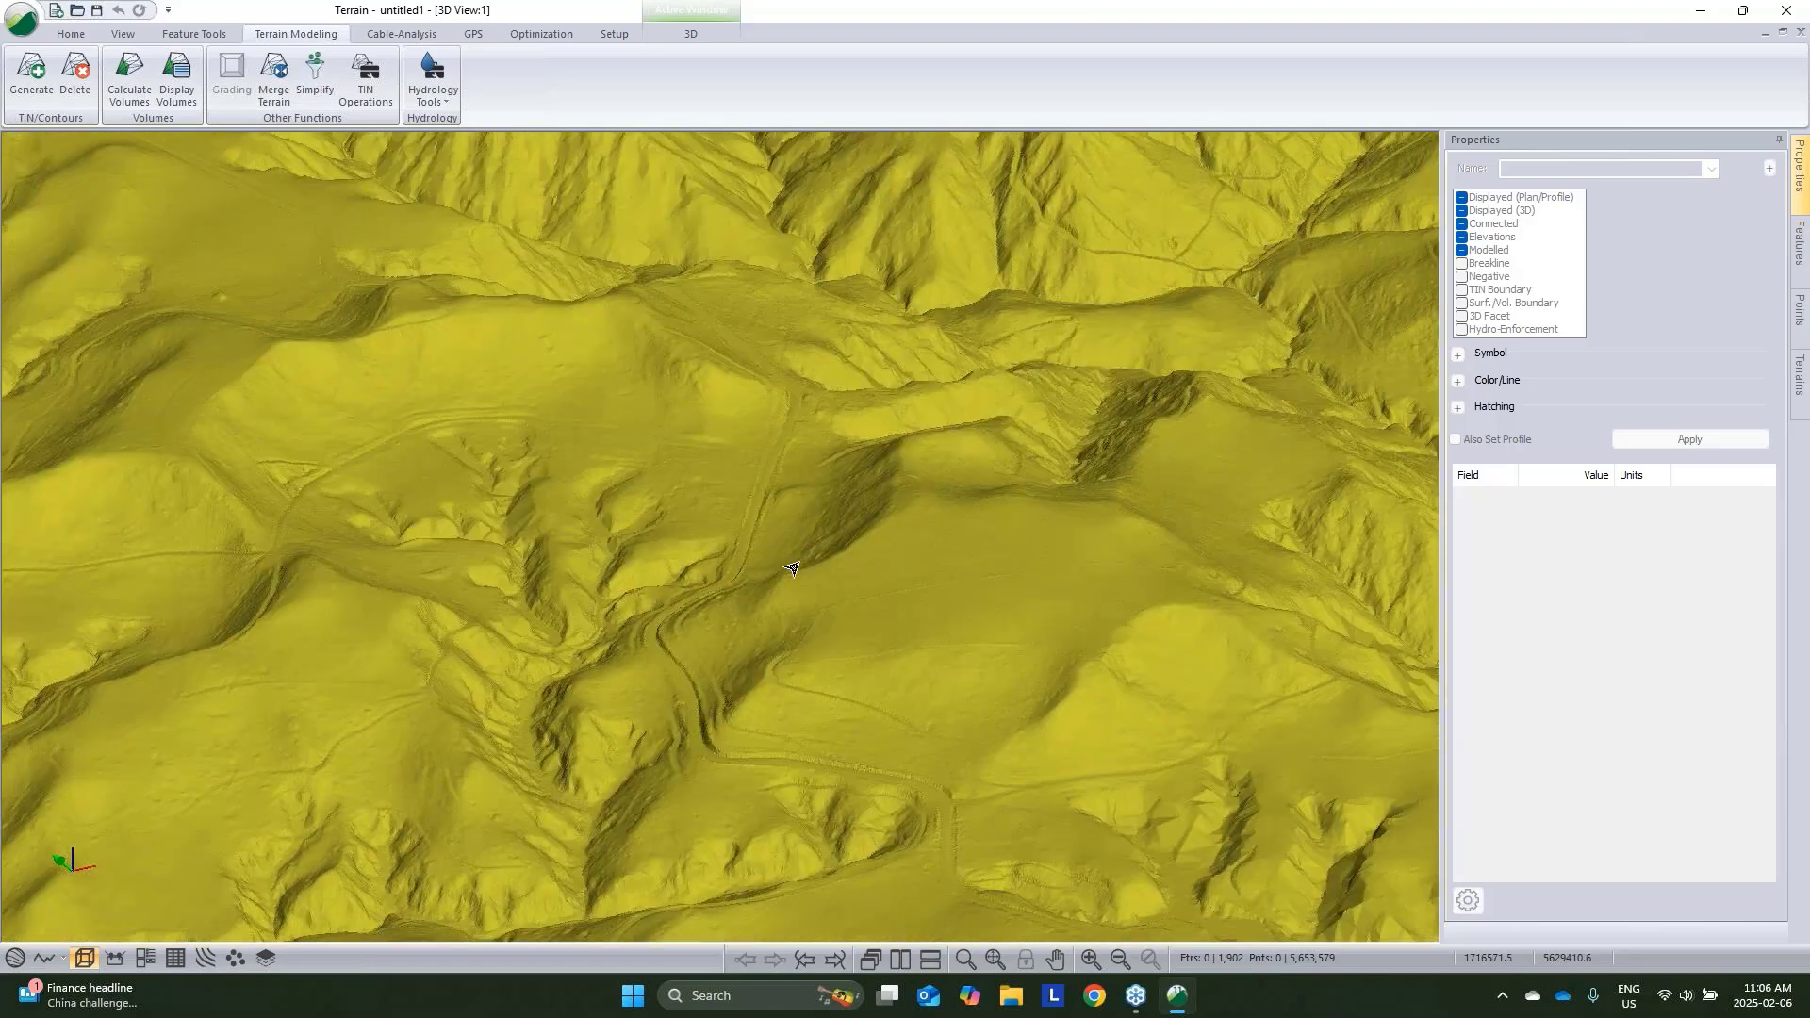
{"action": "middle_click_drag", "start_coordinate": [766, 456], "coordinate": [678, 592]}
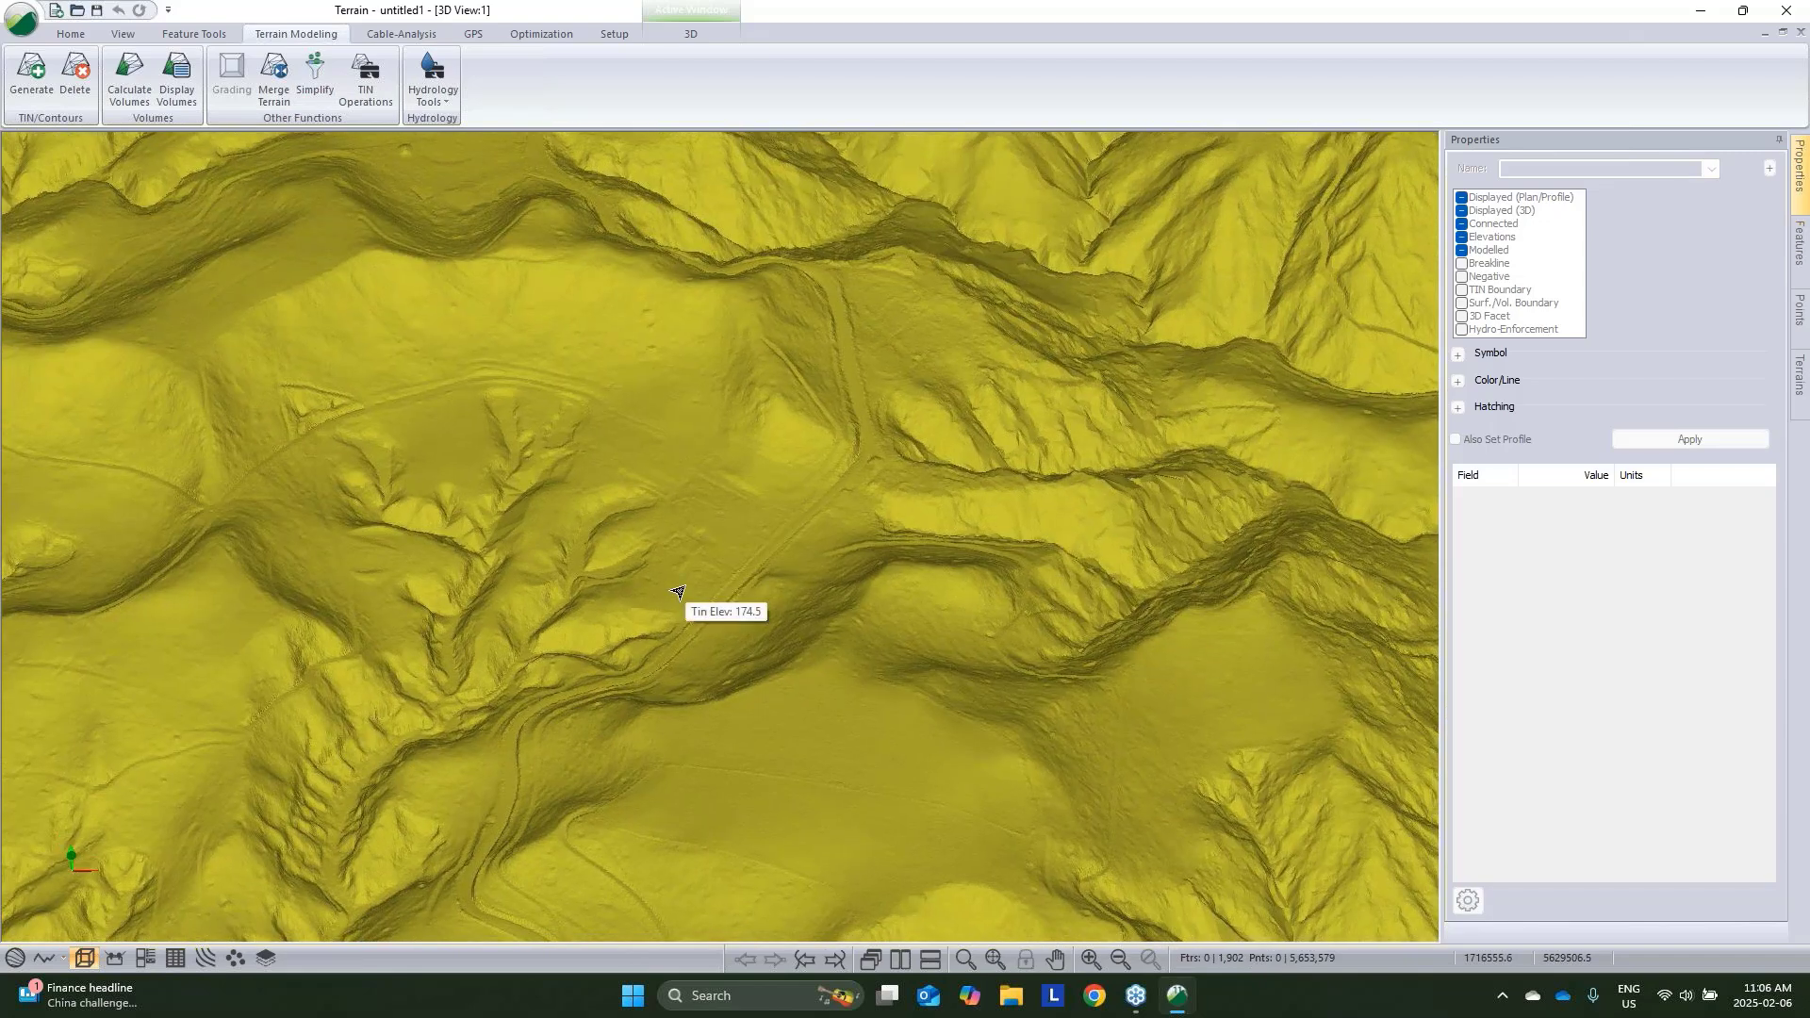
{"action": "scroll", "coordinate": [796, 457], "scroll_direction": "up", "scroll_amount": 2}
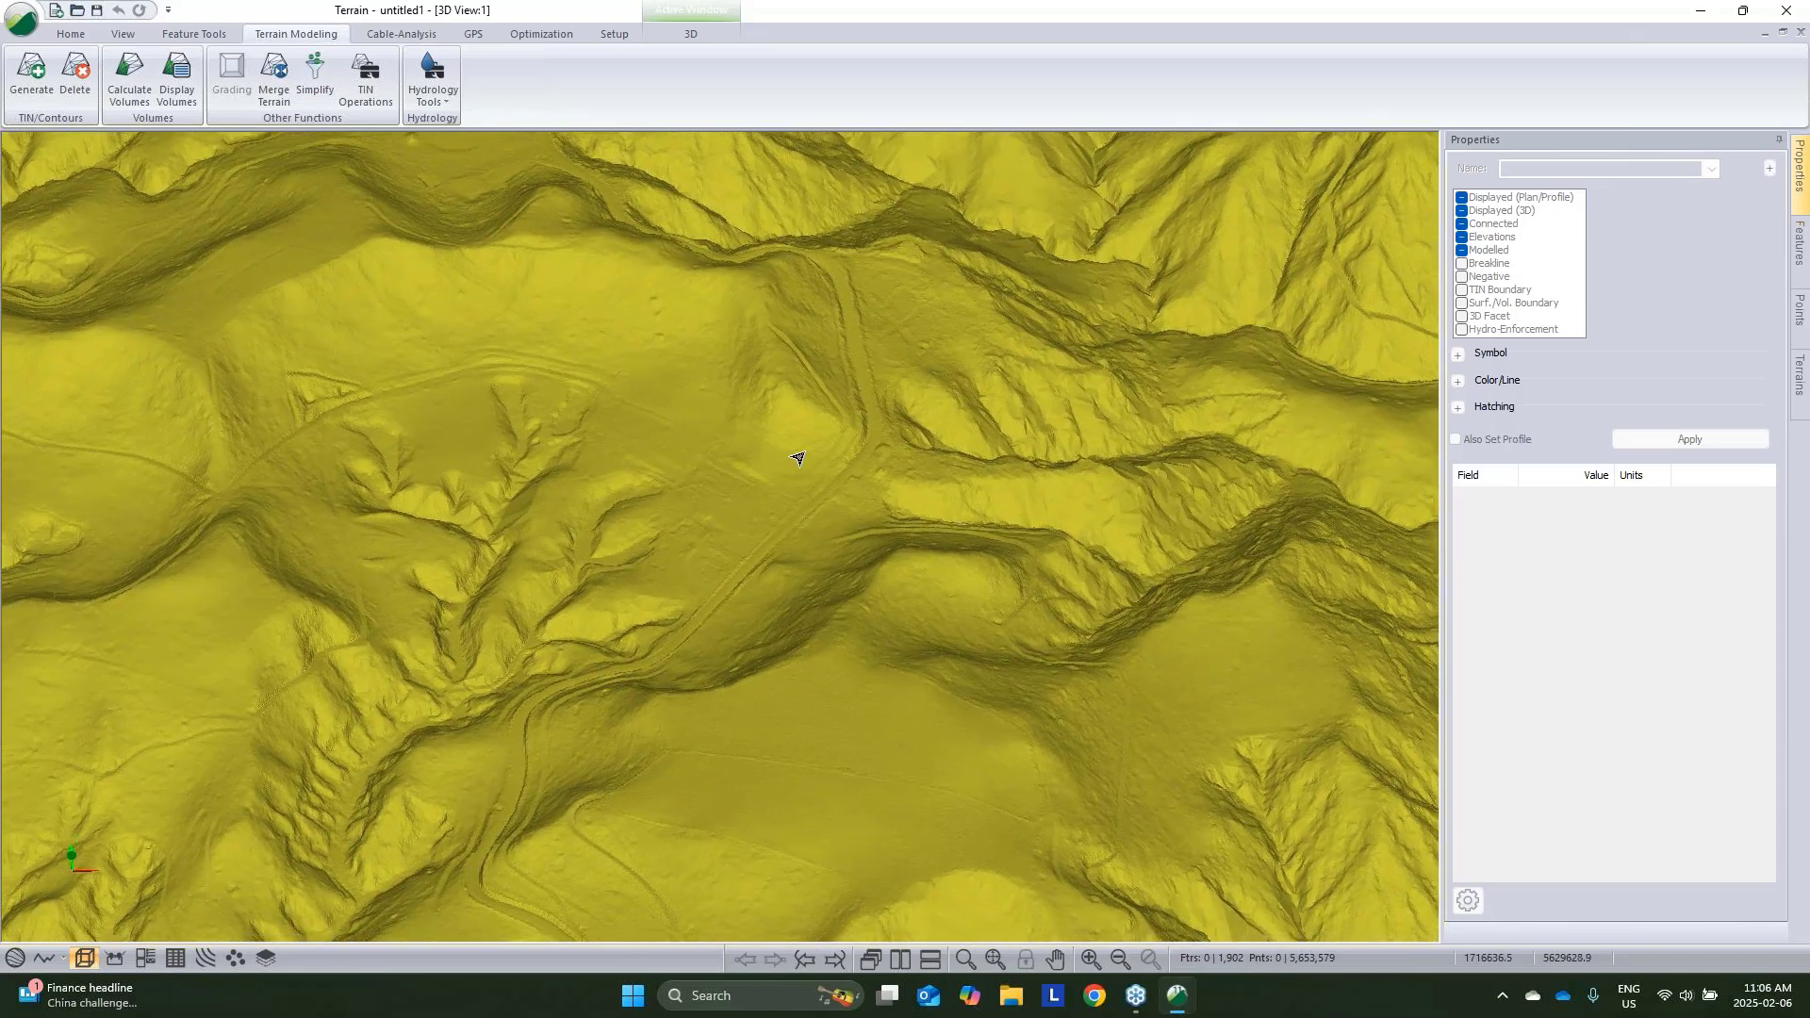
Examine the terrain surface in 3D across its ridges, gullies, plateaus and outer edges
{"action": "scroll", "coordinate": [497, 485], "scroll_direction": "up", "scroll_amount": 3}
{"action": "scroll", "coordinate": [497, 485], "scroll_direction": "down", "scroll_amount": 5}
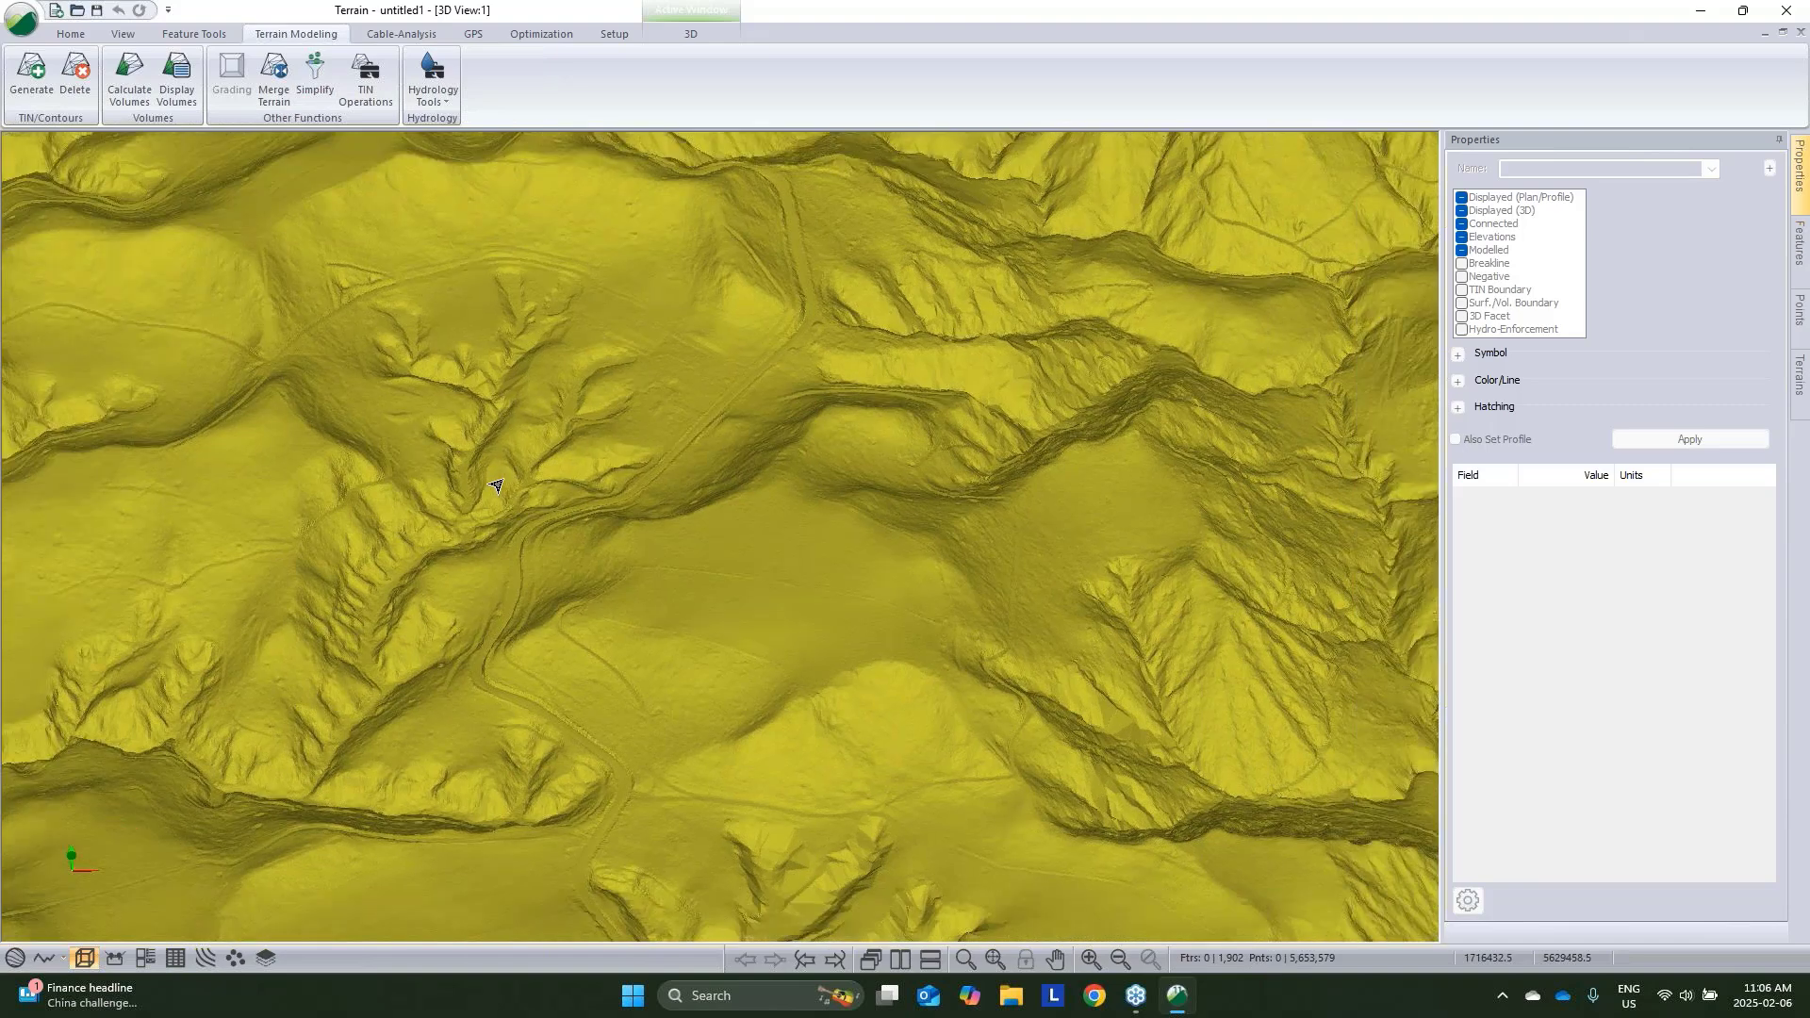
{"action": "scroll", "coordinate": [585, 621], "scroll_direction": "up", "scroll_amount": 3}
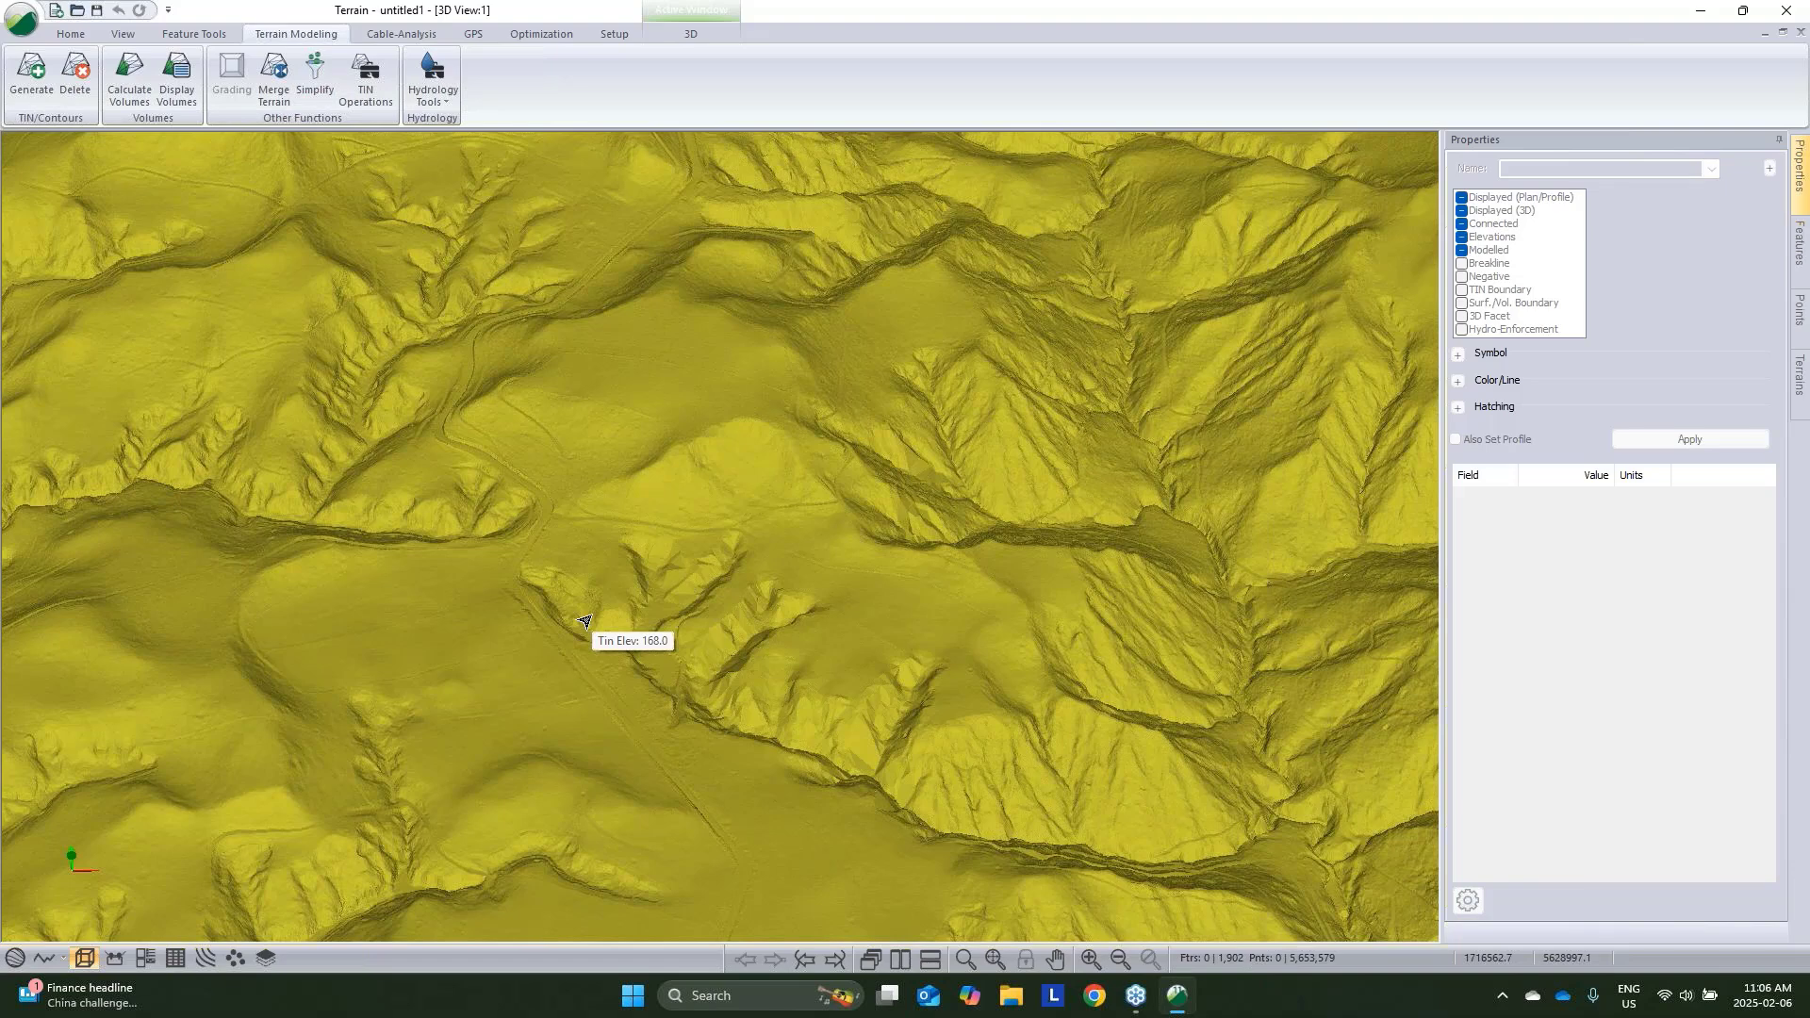
{"action": "scroll", "coordinate": [604, 622], "scroll_direction": "down", "scroll_amount": 3}
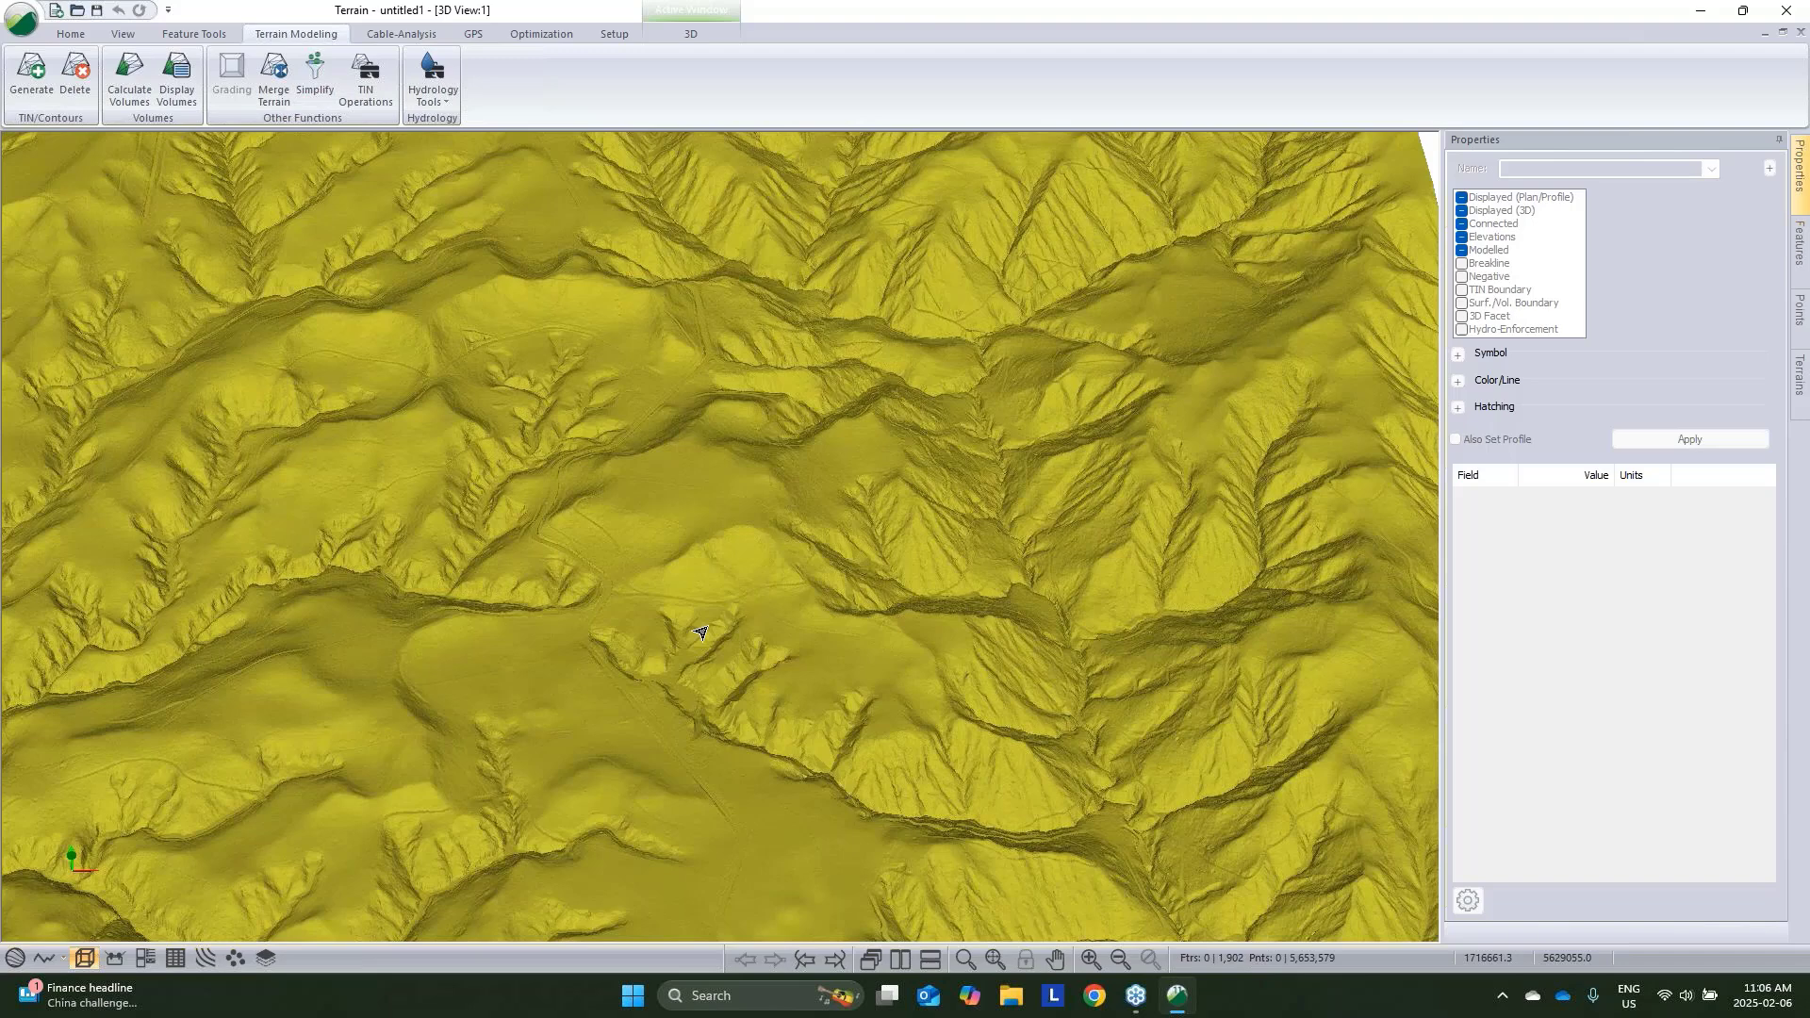
{"action": "mouse_move", "coordinate": [701, 632]}
{"action": "mouse_move", "coordinate": [779, 529]}
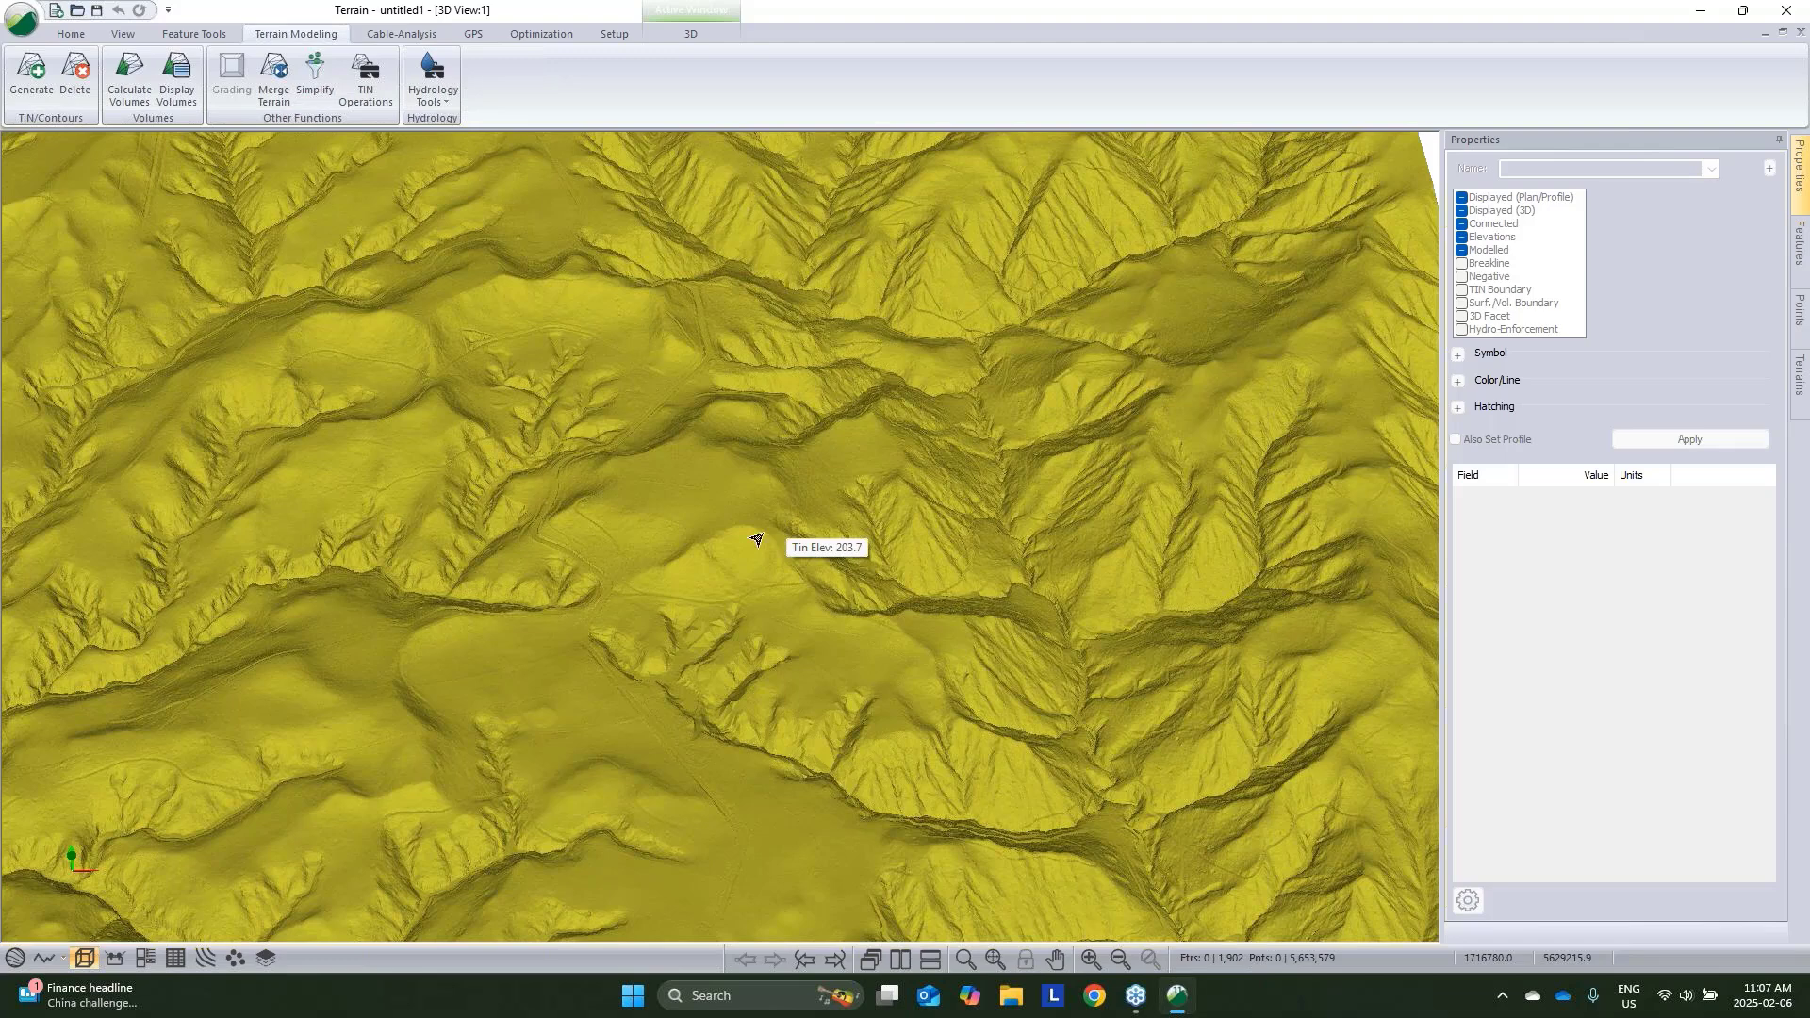
{"action": "scroll", "coordinate": [787, 509], "scroll_direction": "down", "scroll_amount": 3}
{"action": "scroll", "coordinate": [799, 517], "scroll_direction": "up", "scroll_amount": 3}
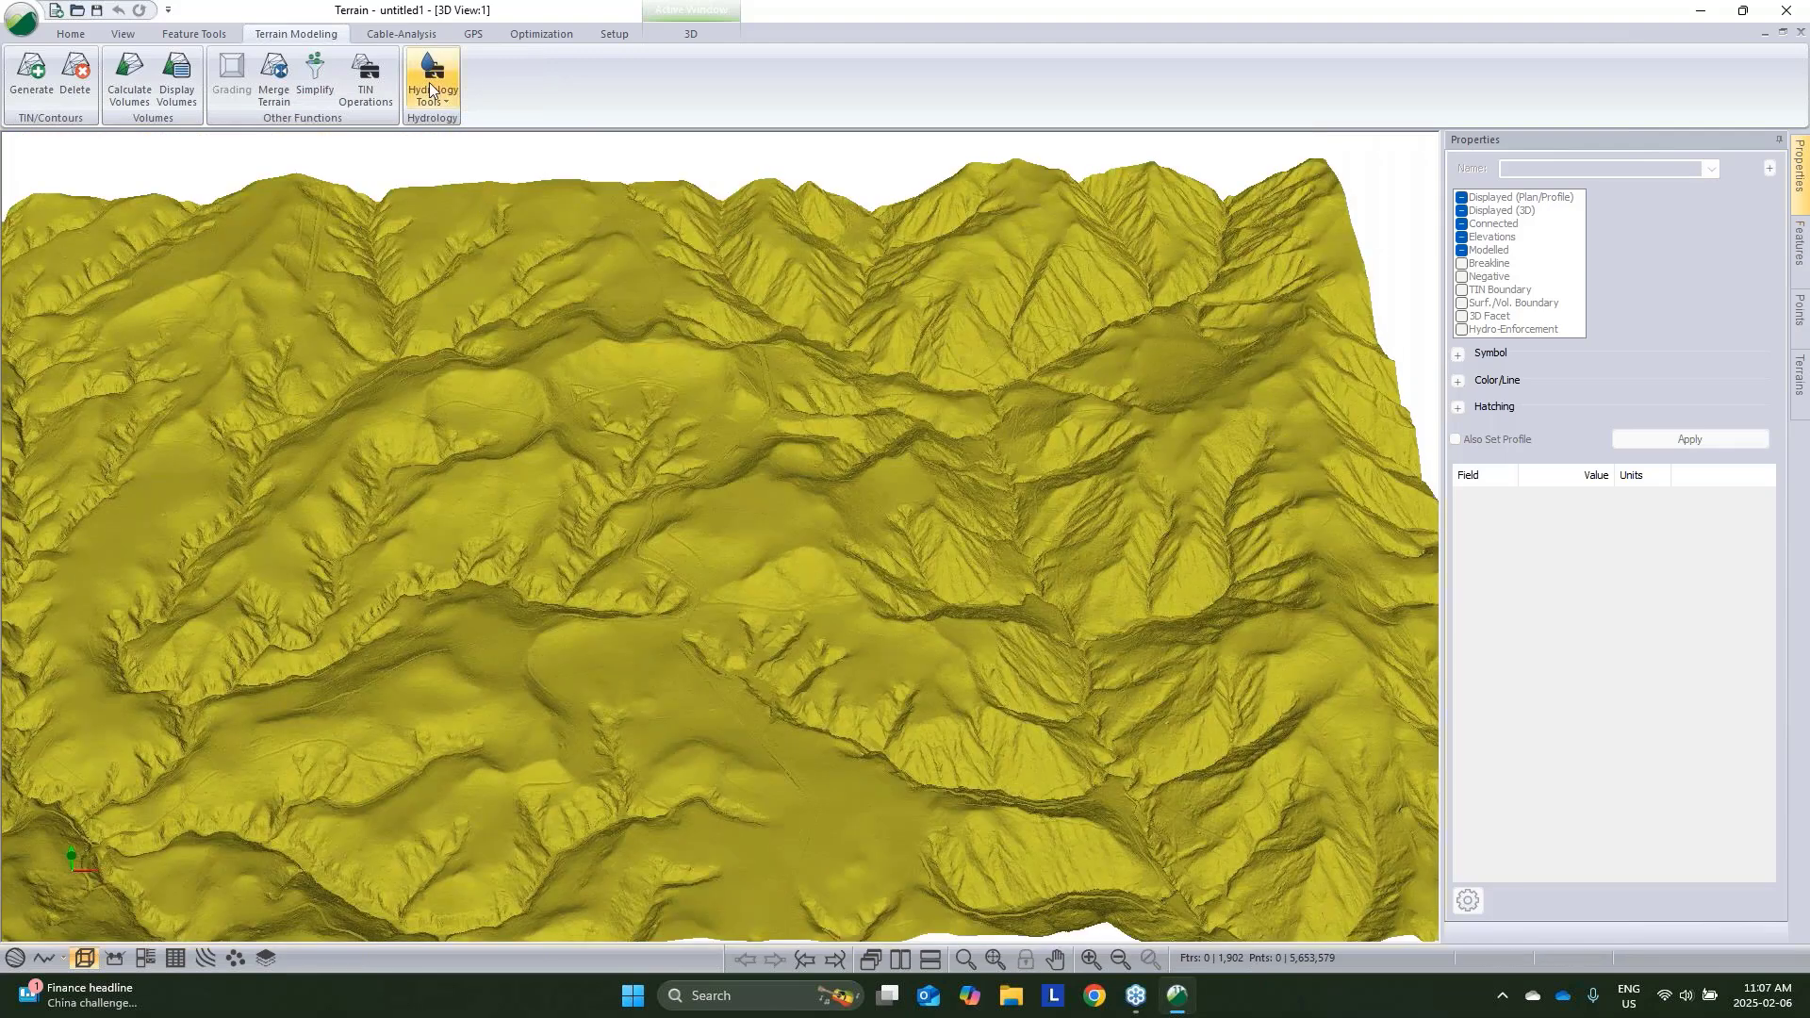
Generate stream and pond features on the current TIN with 1 m cells, 5 m fill depth and 7500 sq. m stream drainage area
{"action": "left_click", "coordinate": [439, 102]}
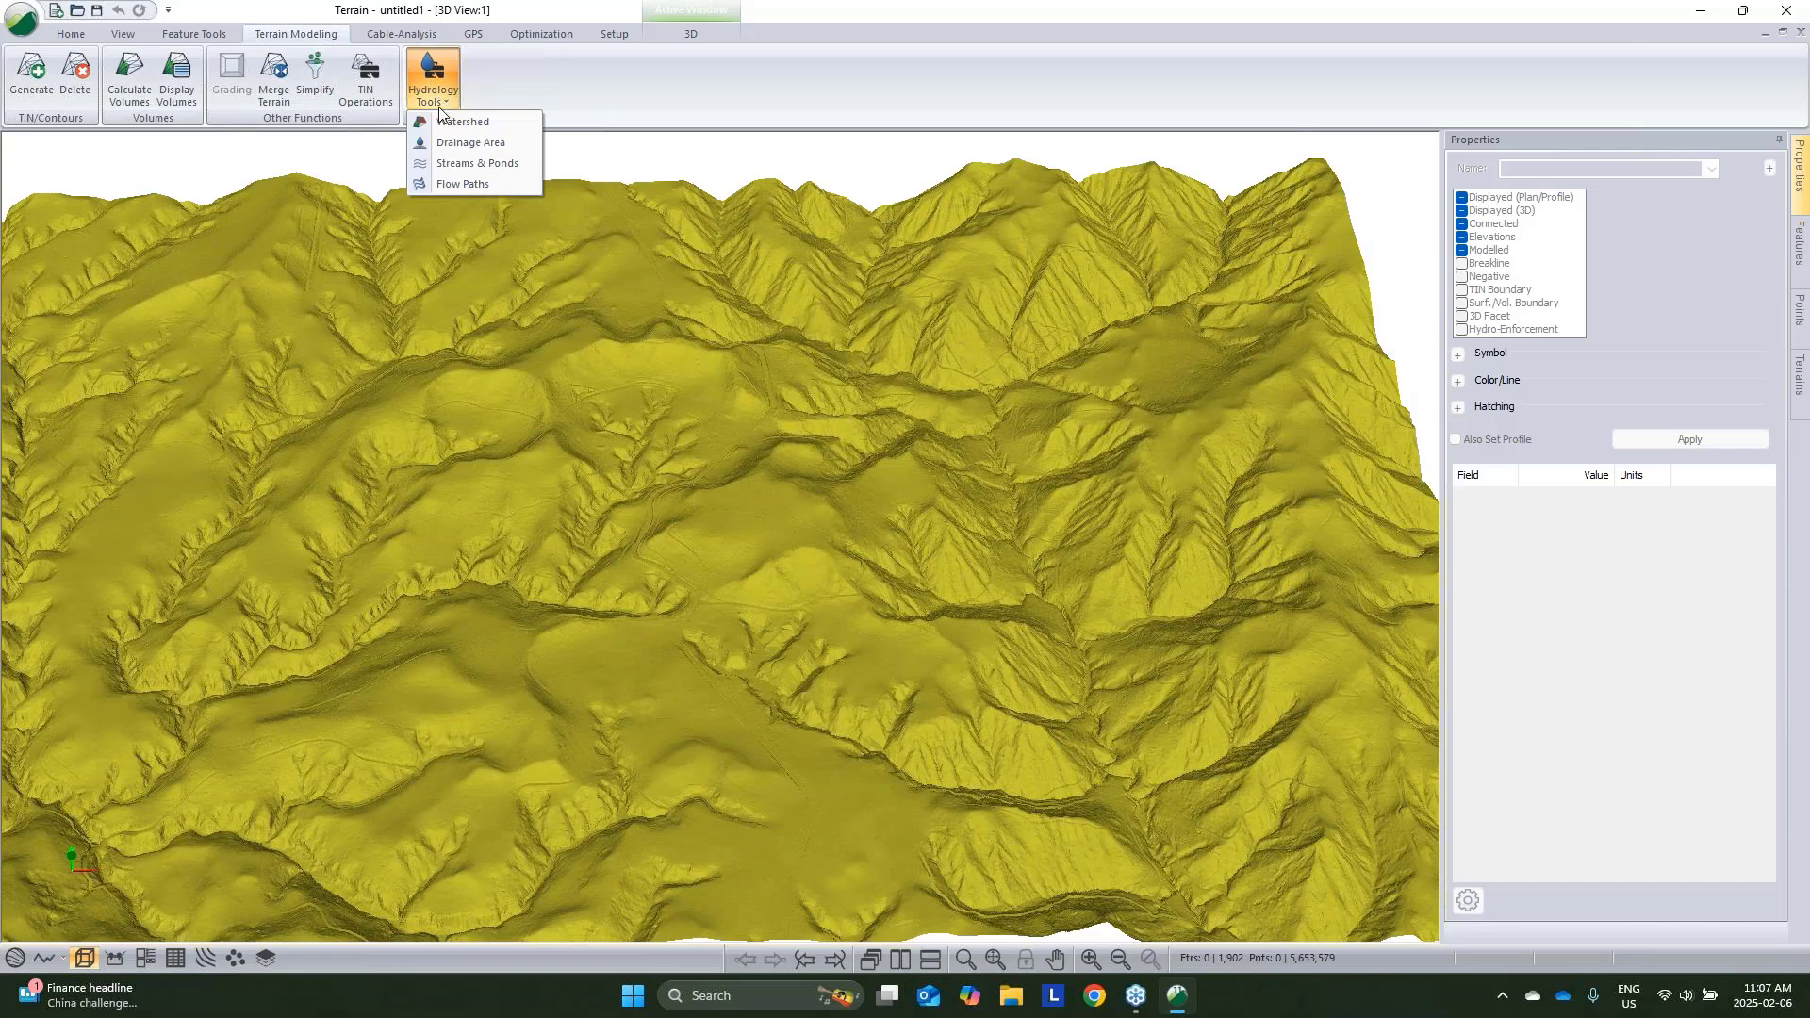
{"action": "left_click", "coordinate": [447, 166]}
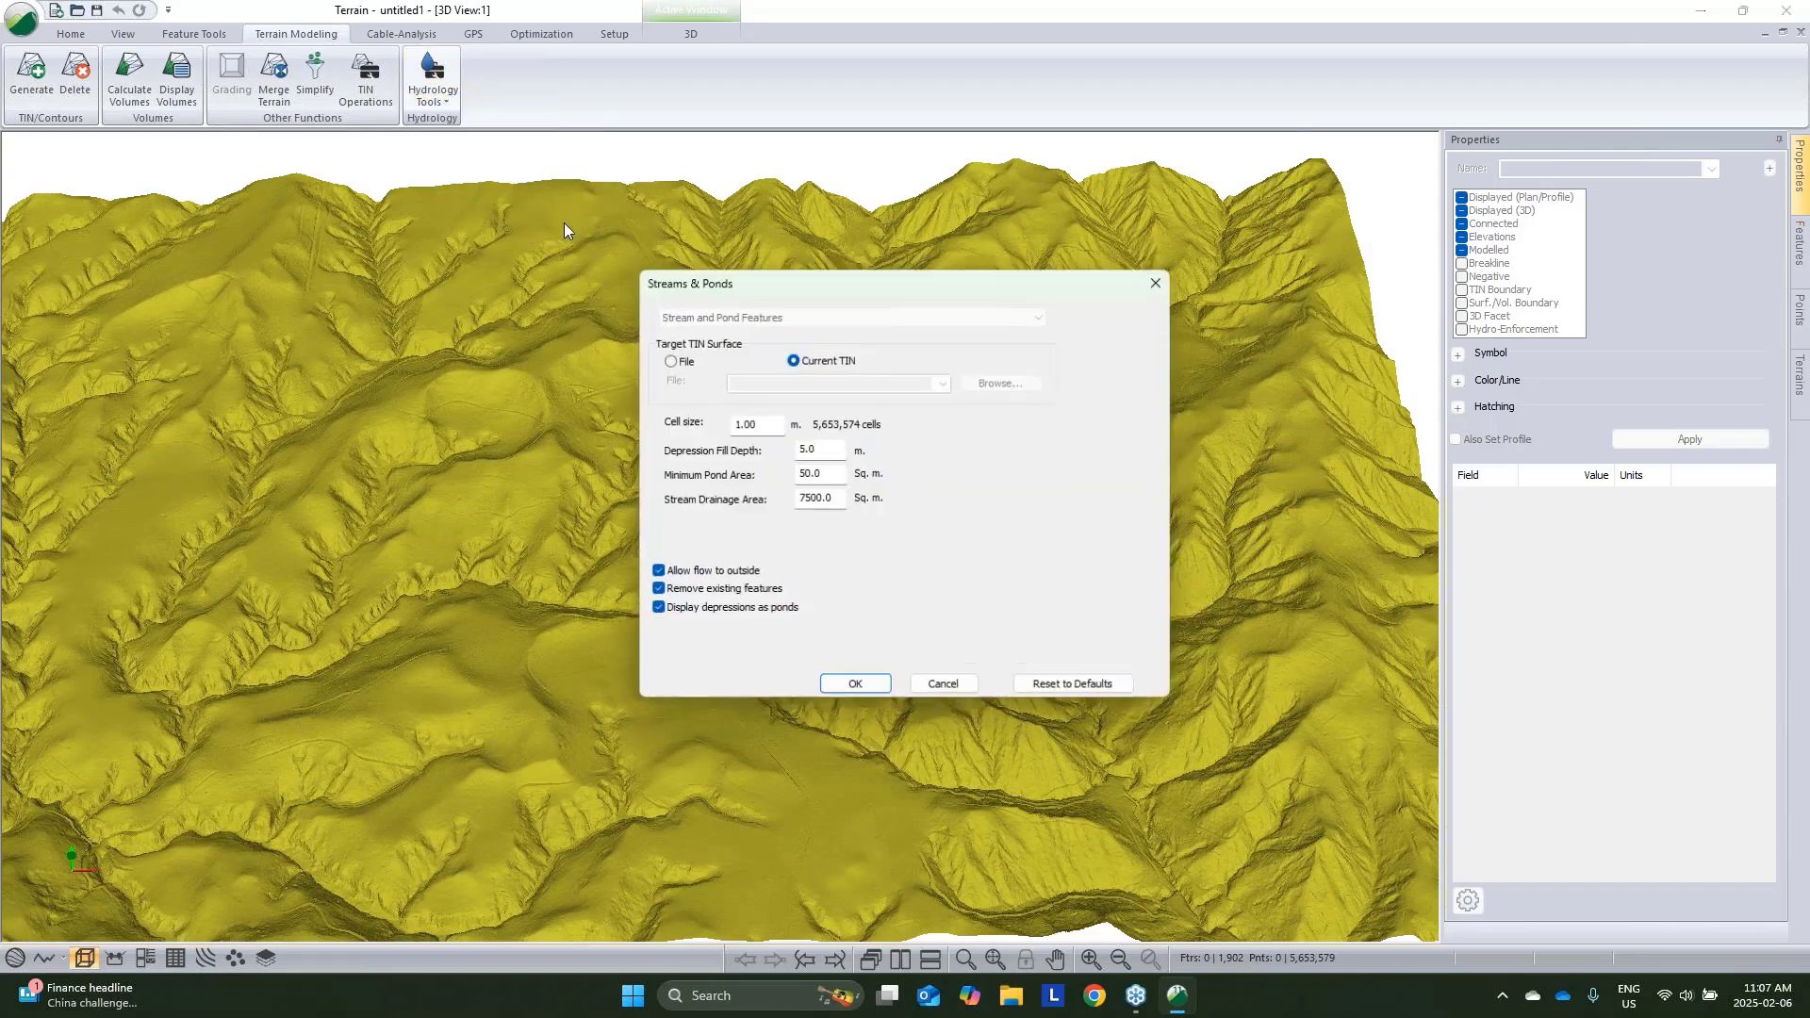
{"action": "left_click", "coordinate": [855, 685]}
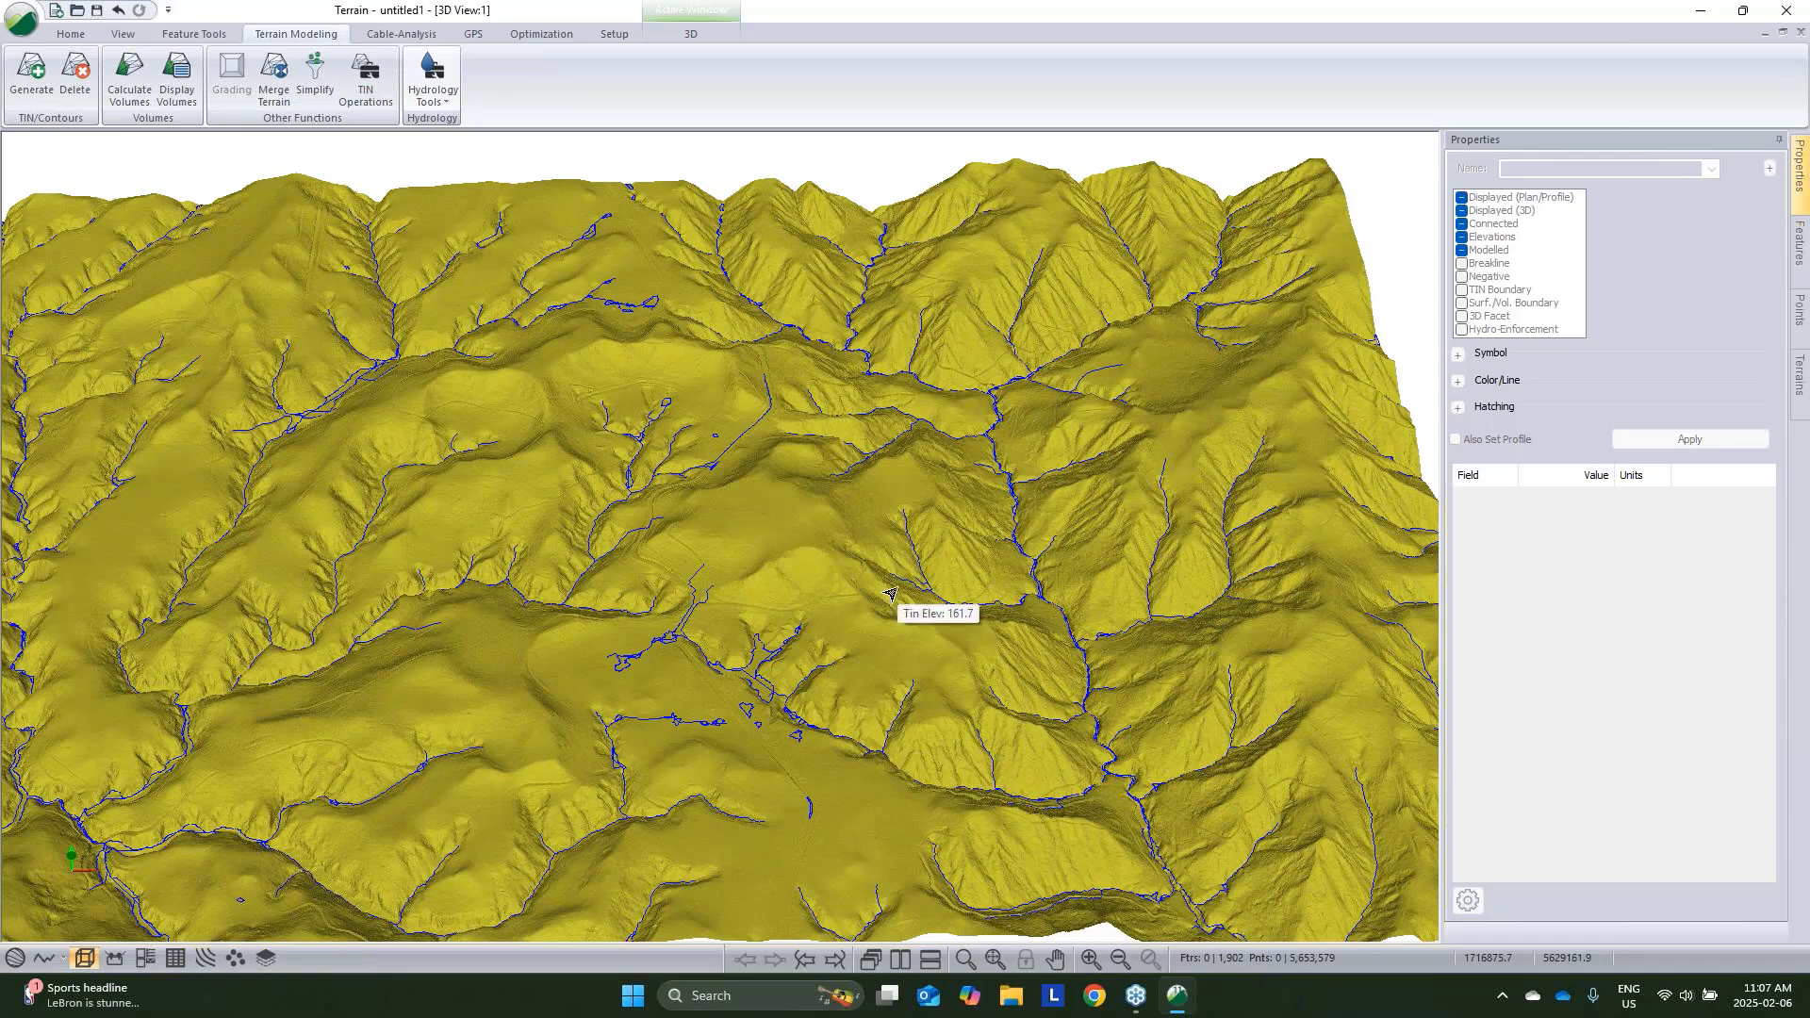
{"action": "middle_click_drag", "start_coordinate": [782, 564], "coordinate": [774, 466]}
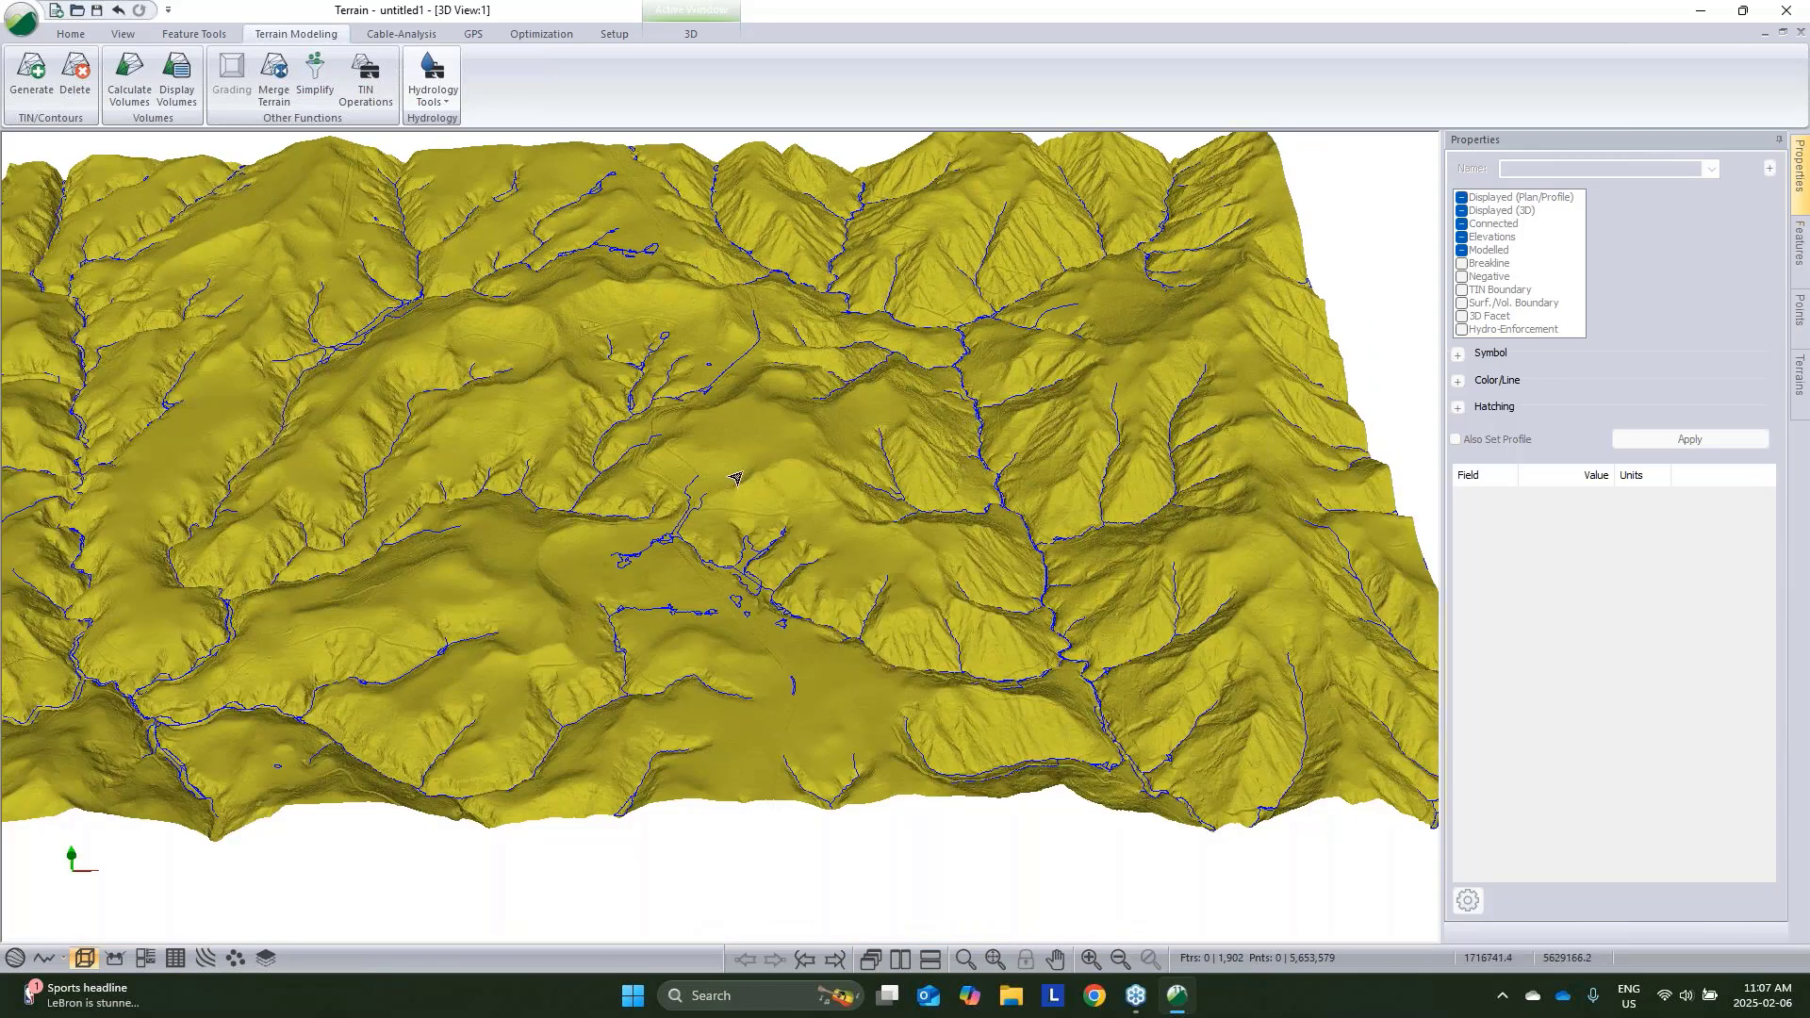
{"action": "scroll", "coordinate": [685, 544], "scroll_direction": "up", "scroll_amount": 5}
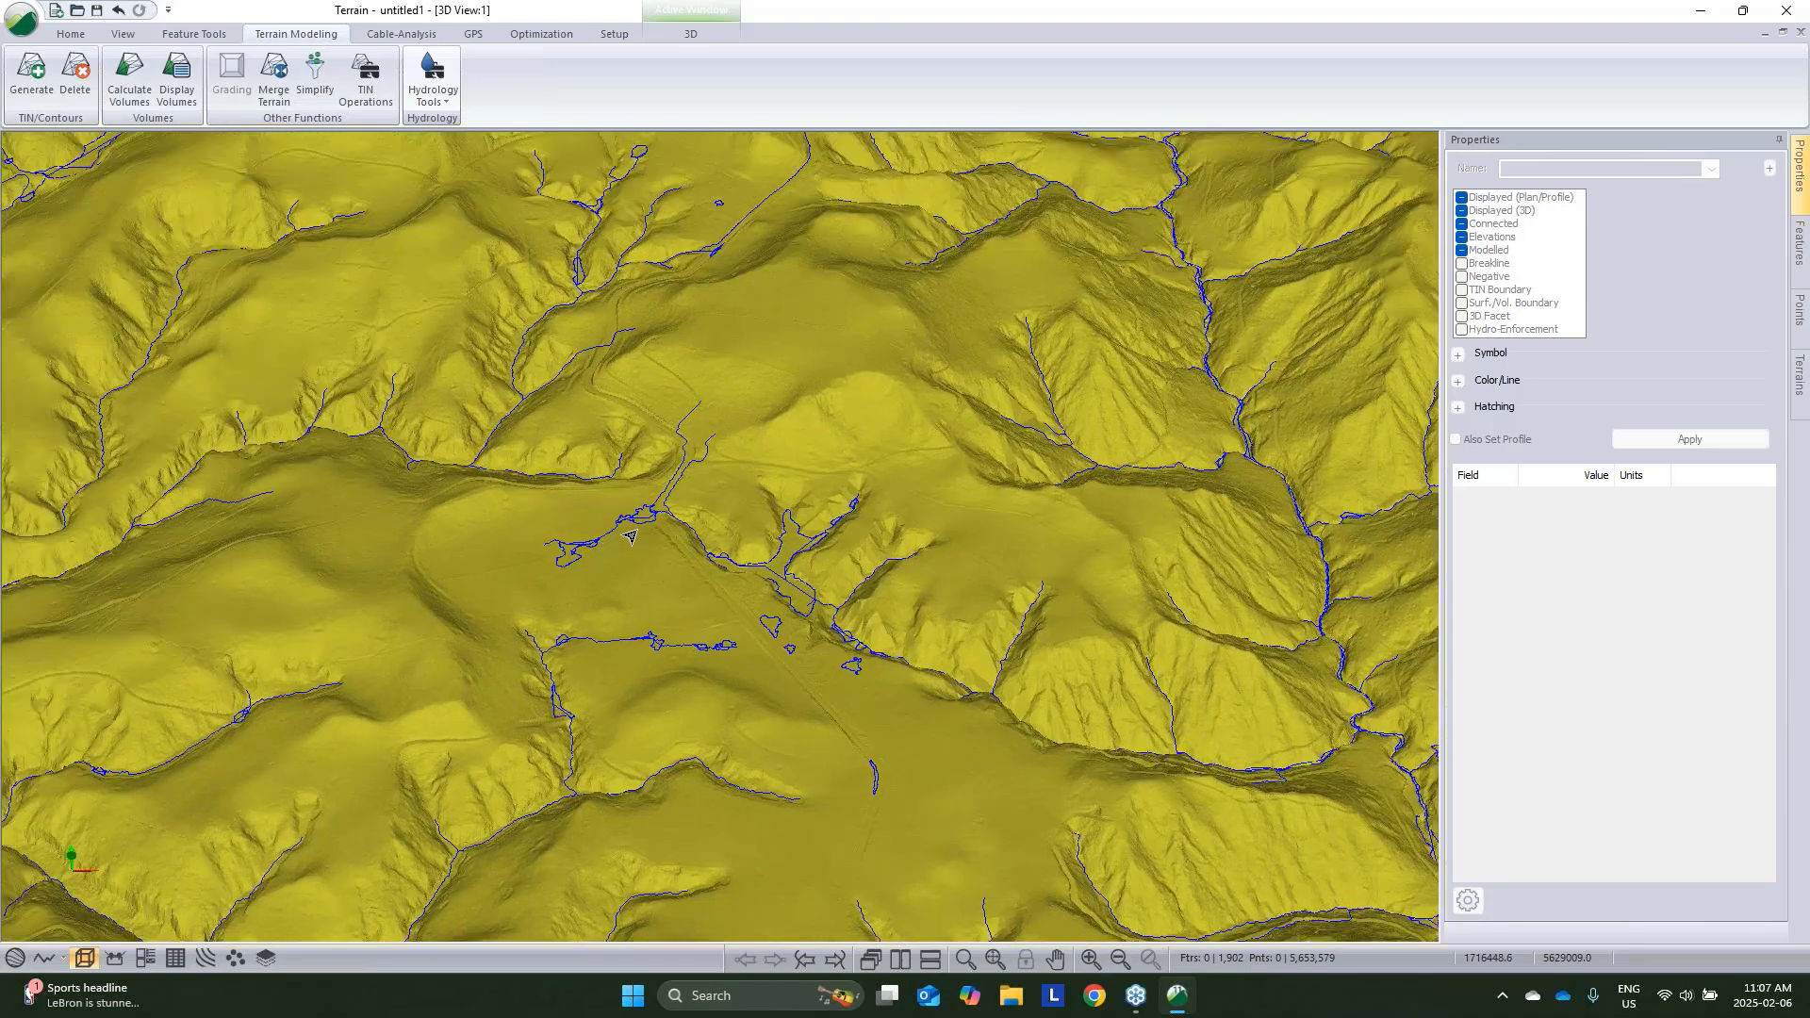
{"action": "mouse_move", "coordinate": [797, 669]}
{"action": "middle_mouse_down"}
{"action": "mouse_move", "coordinate": [779, 668]}
{"action": "mouse_move", "coordinate": [823, 702]}
{"action": "mouse_move", "coordinate": [885, 655]}
{"action": "mouse_move", "coordinate": [771, 653]}
{"action": "middle_mouse_up"}
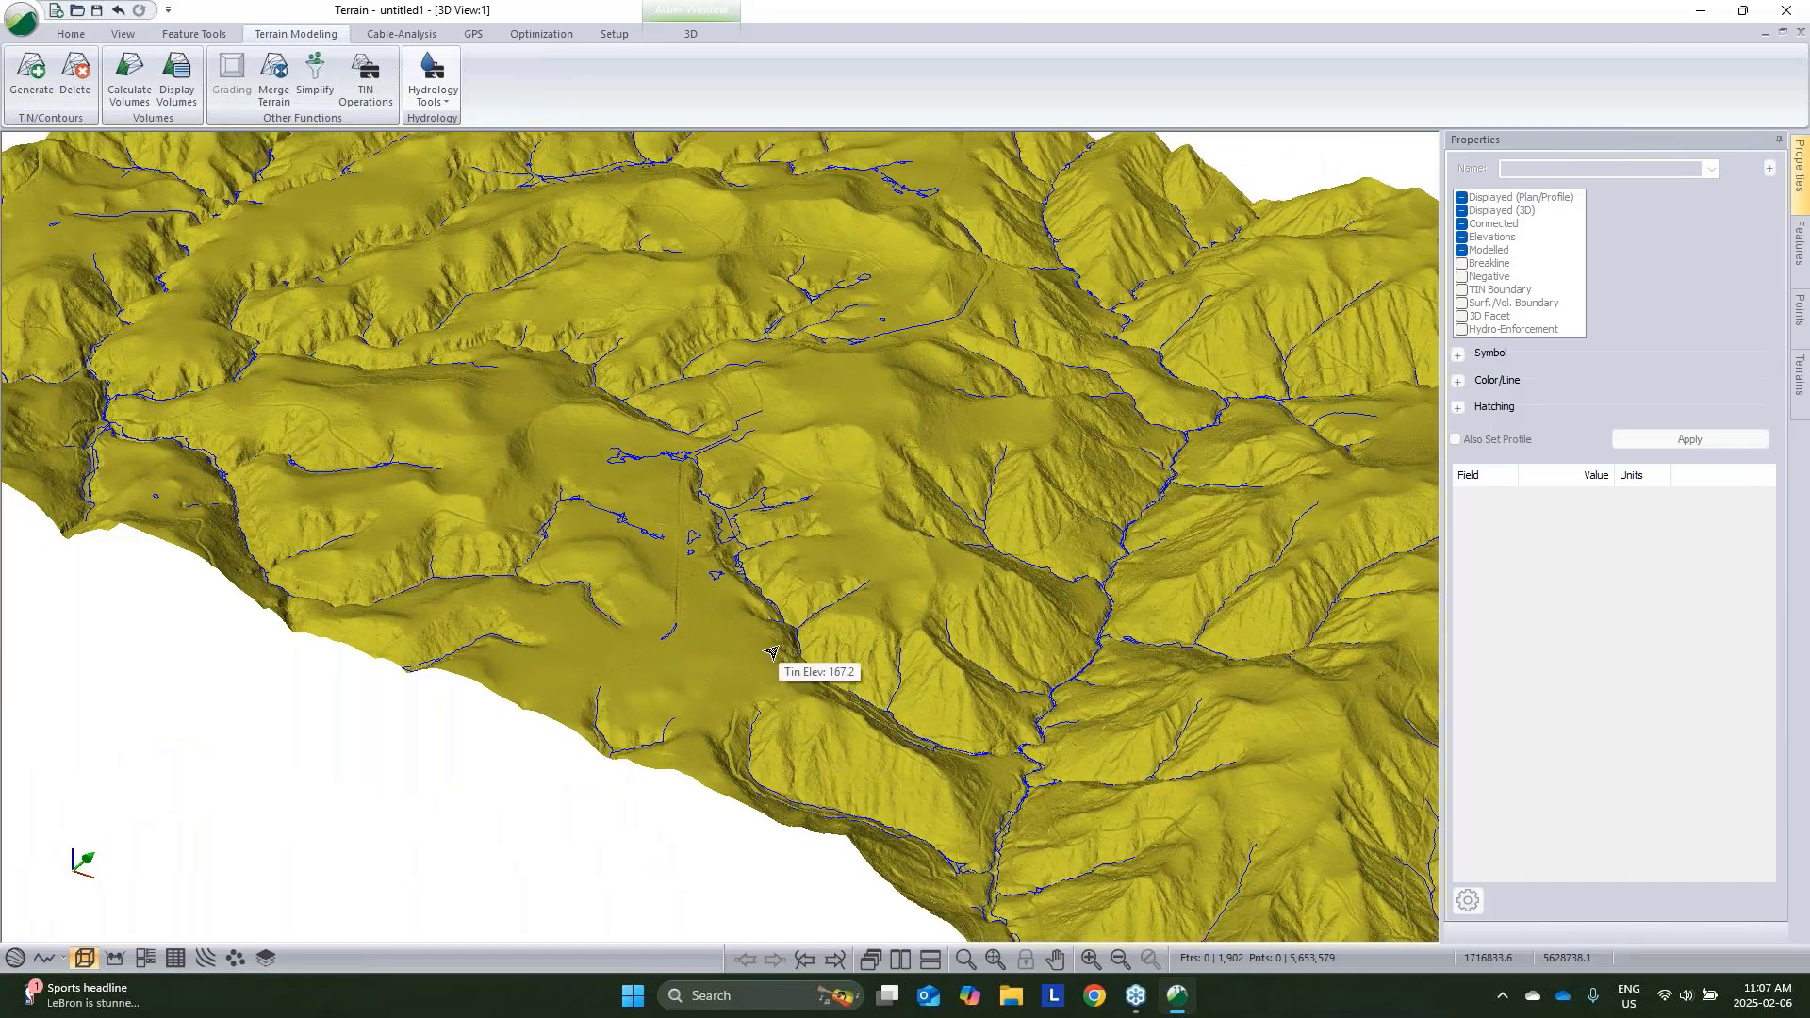
{"action": "key", "text": "Insert"}
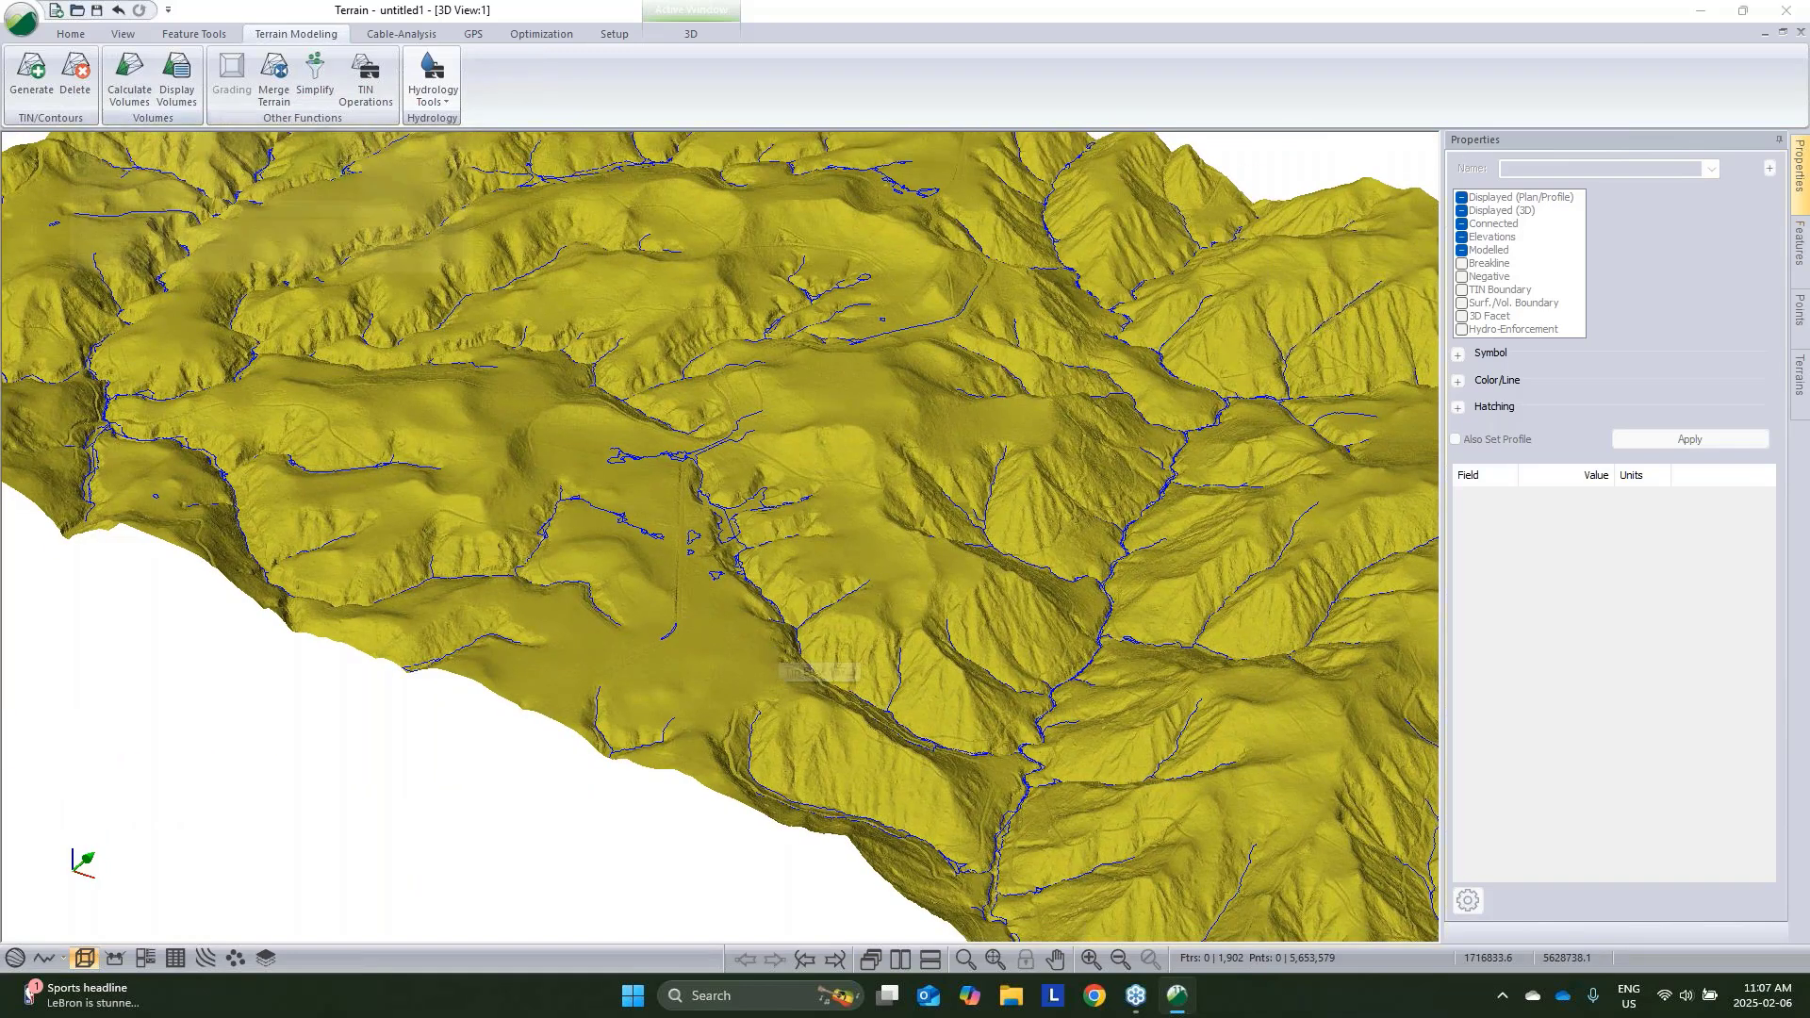
{"action": "left_click", "coordinate": [58, 164]}
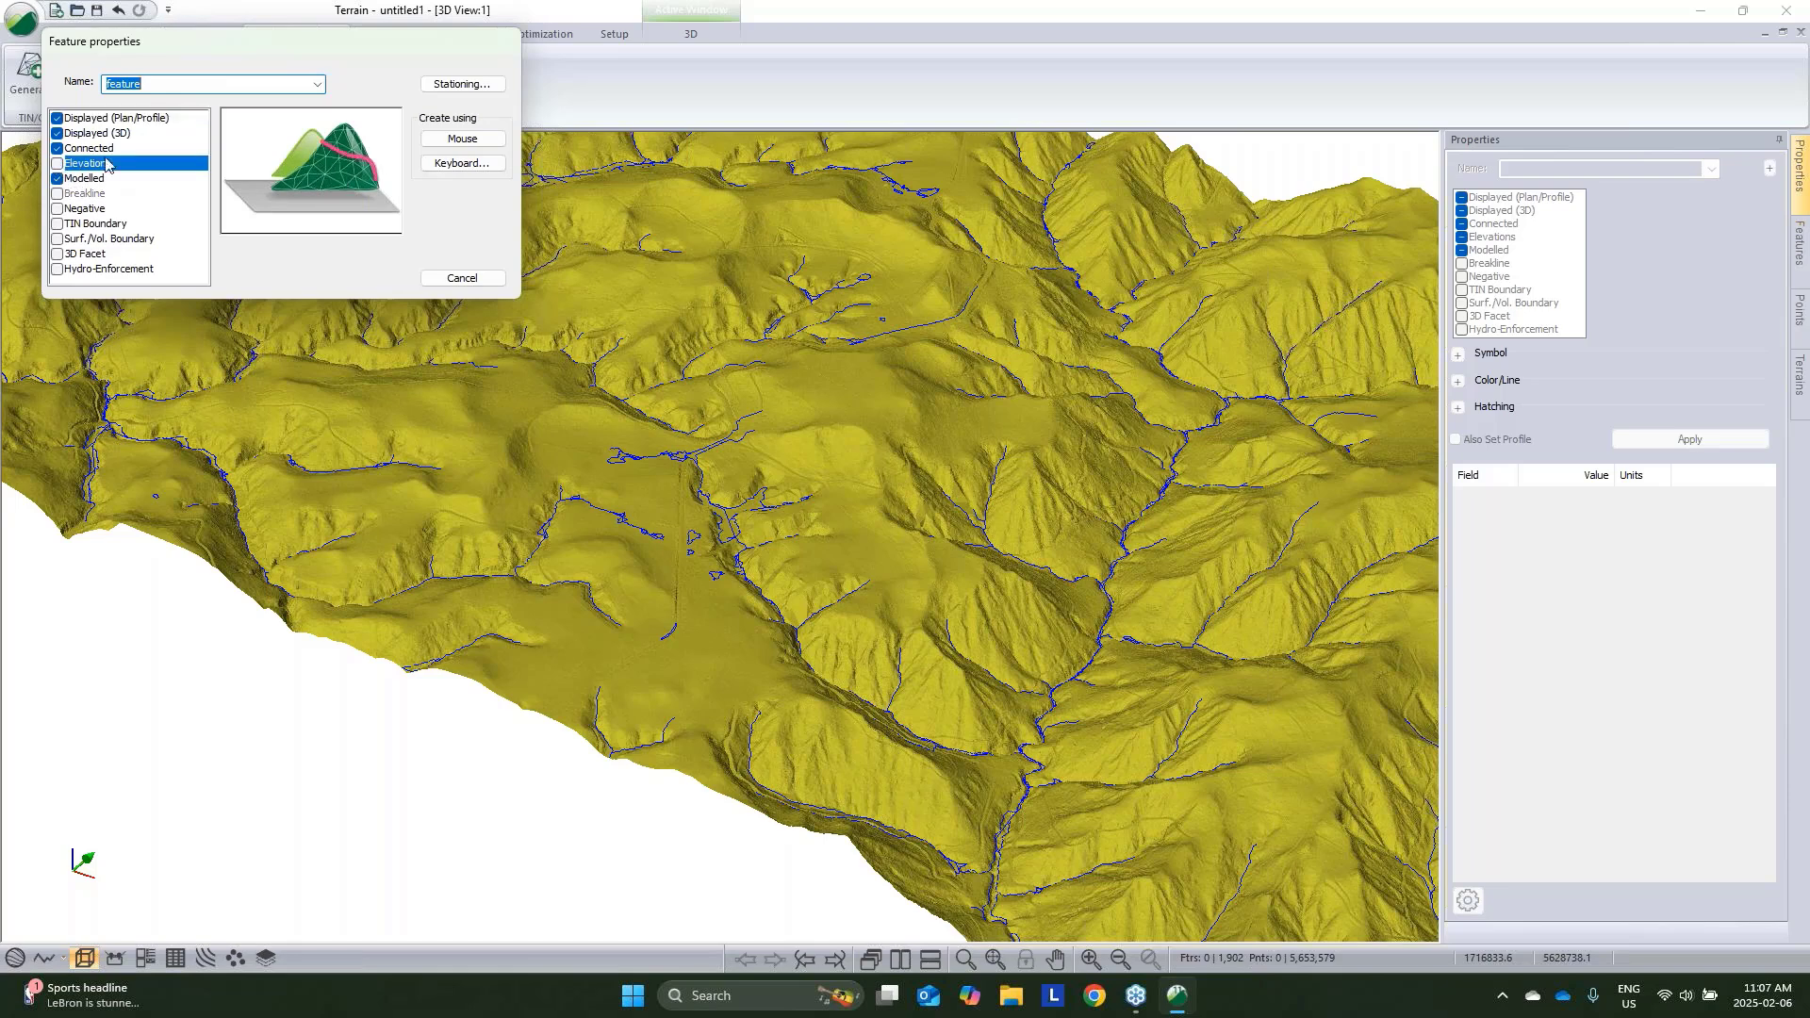
{"action": "key", "text": "Return"}
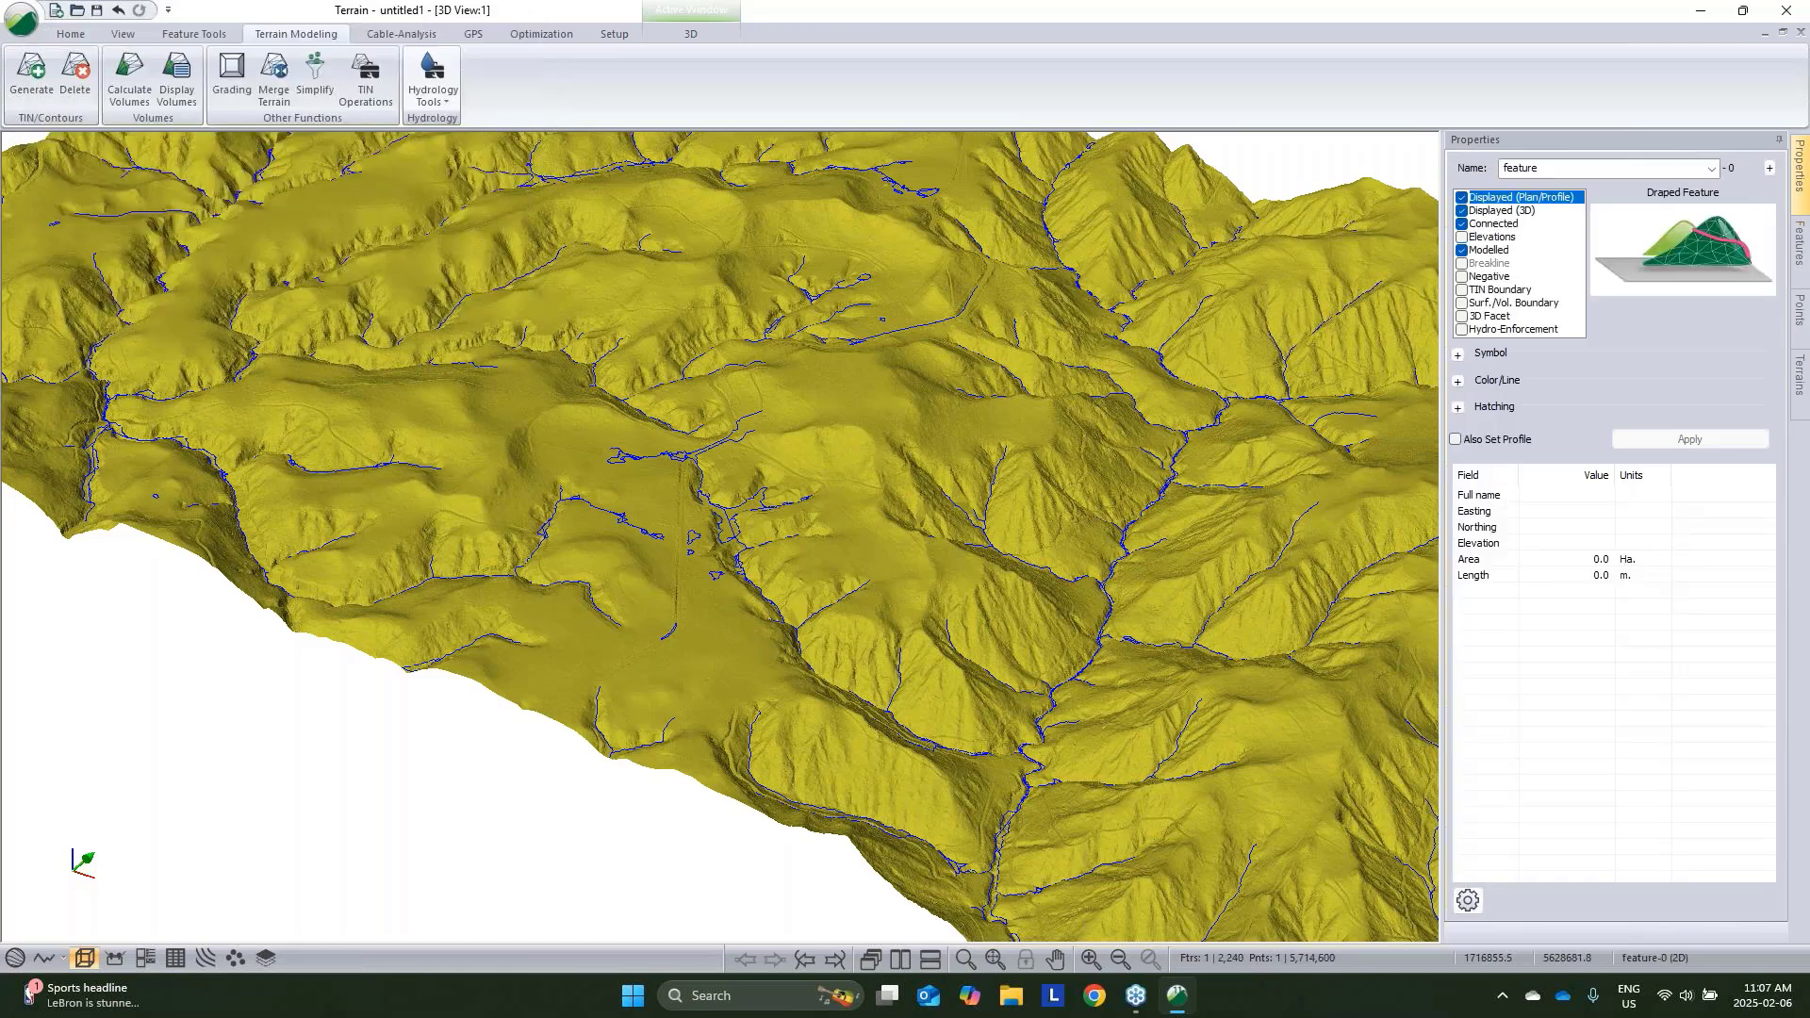
{"action": "left_click", "coordinate": [768, 671]}
{"action": "mouse_move", "coordinate": [769, 671]}
{"action": "left_mouse_down"}
{"action": "mouse_move", "coordinate": [686, 471]}
{"action": "mouse_move", "coordinate": [683, 492]}
{"action": "mouse_move", "coordinate": [735, 438]}
{"action": "left_mouse_up"}
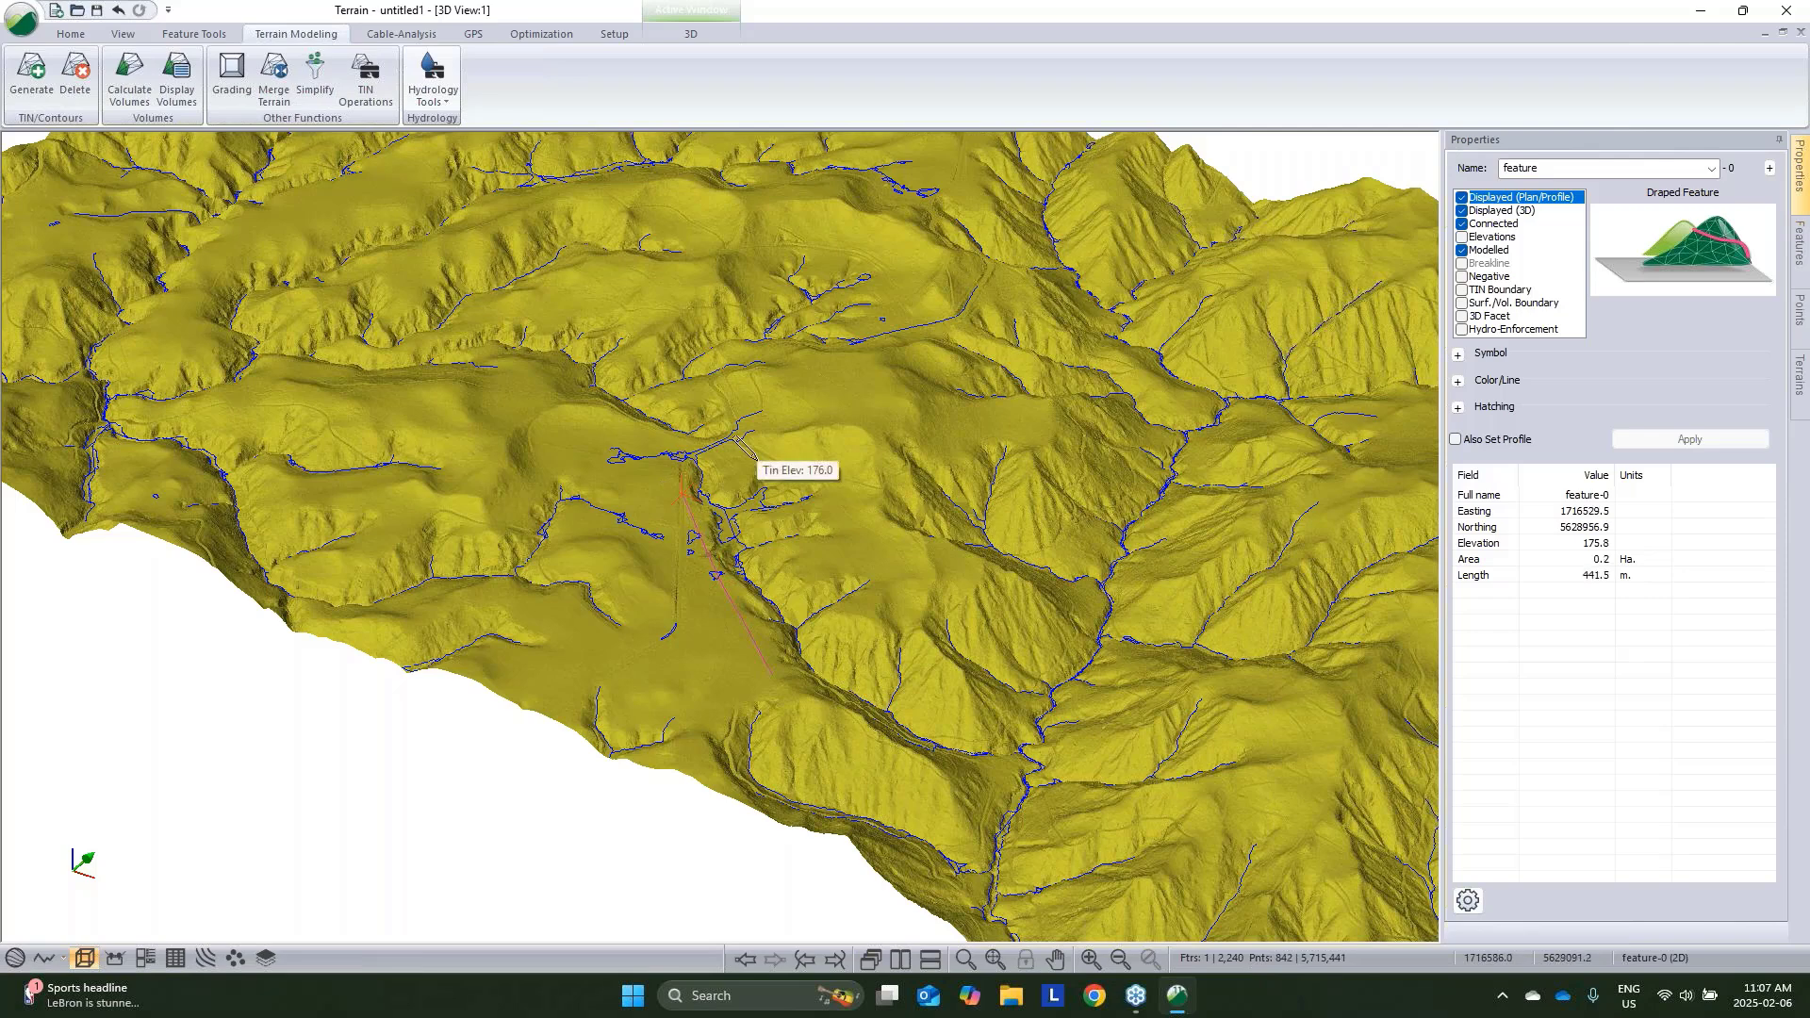
{"action": "key", "text": "Escape"}
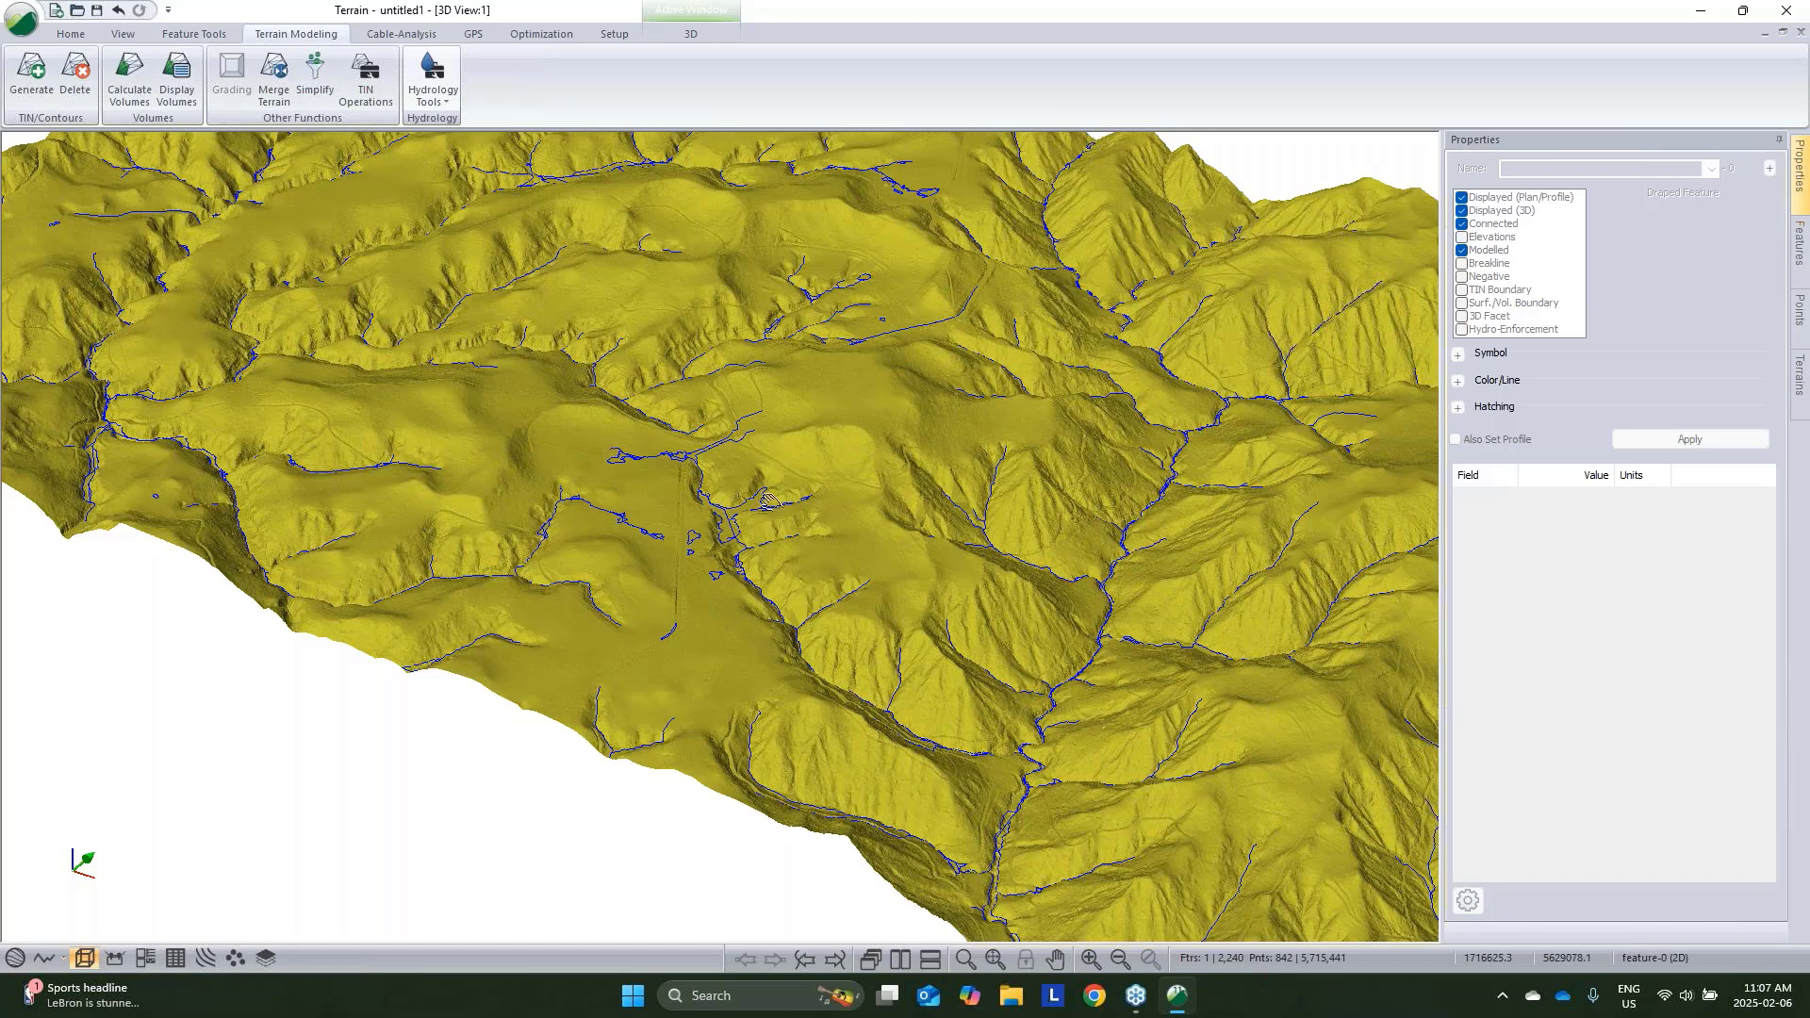
Insert the Stable Terrain Limits.shp file into the terrain, including its attributes and adding its themes to the layer table
{"action": "left_click_drag", "start_coordinate": [769, 499], "coordinate": [849, 552]}
{"action": "left_click", "coordinate": [70, 33]}
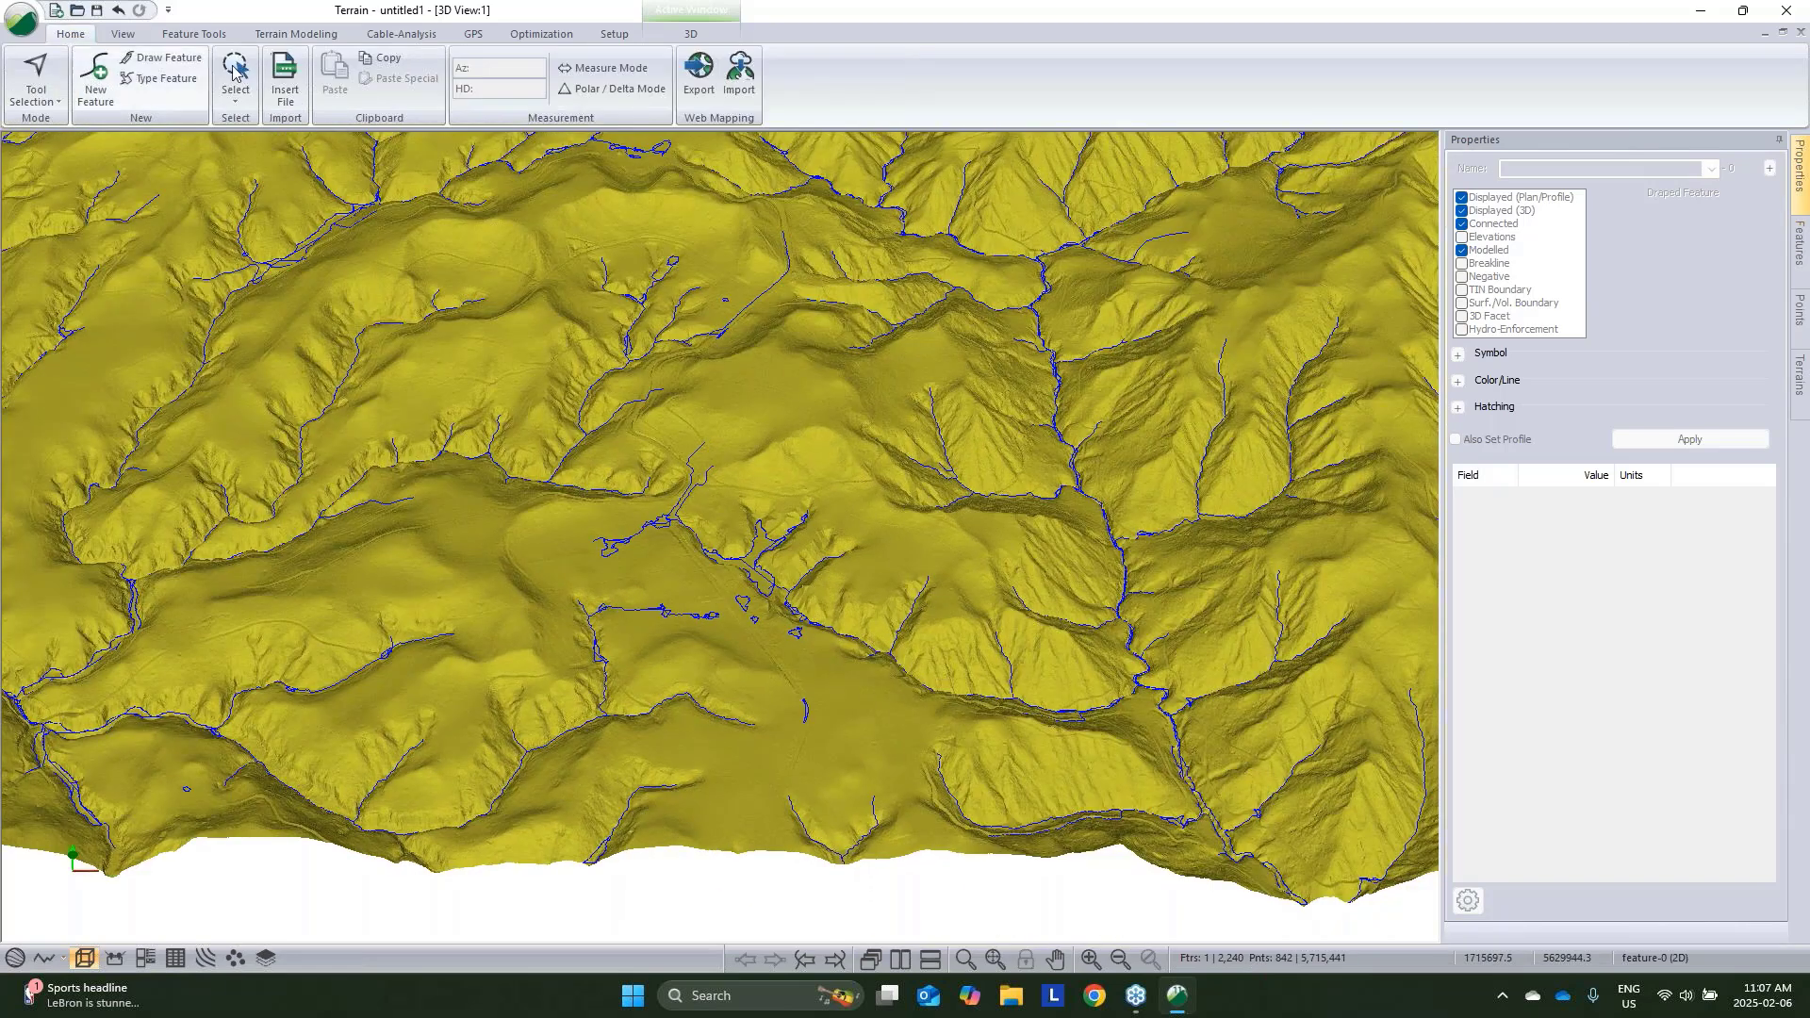
{"action": "left_click", "coordinate": [285, 81]}
{"action": "left_click", "coordinate": [824, 452]}
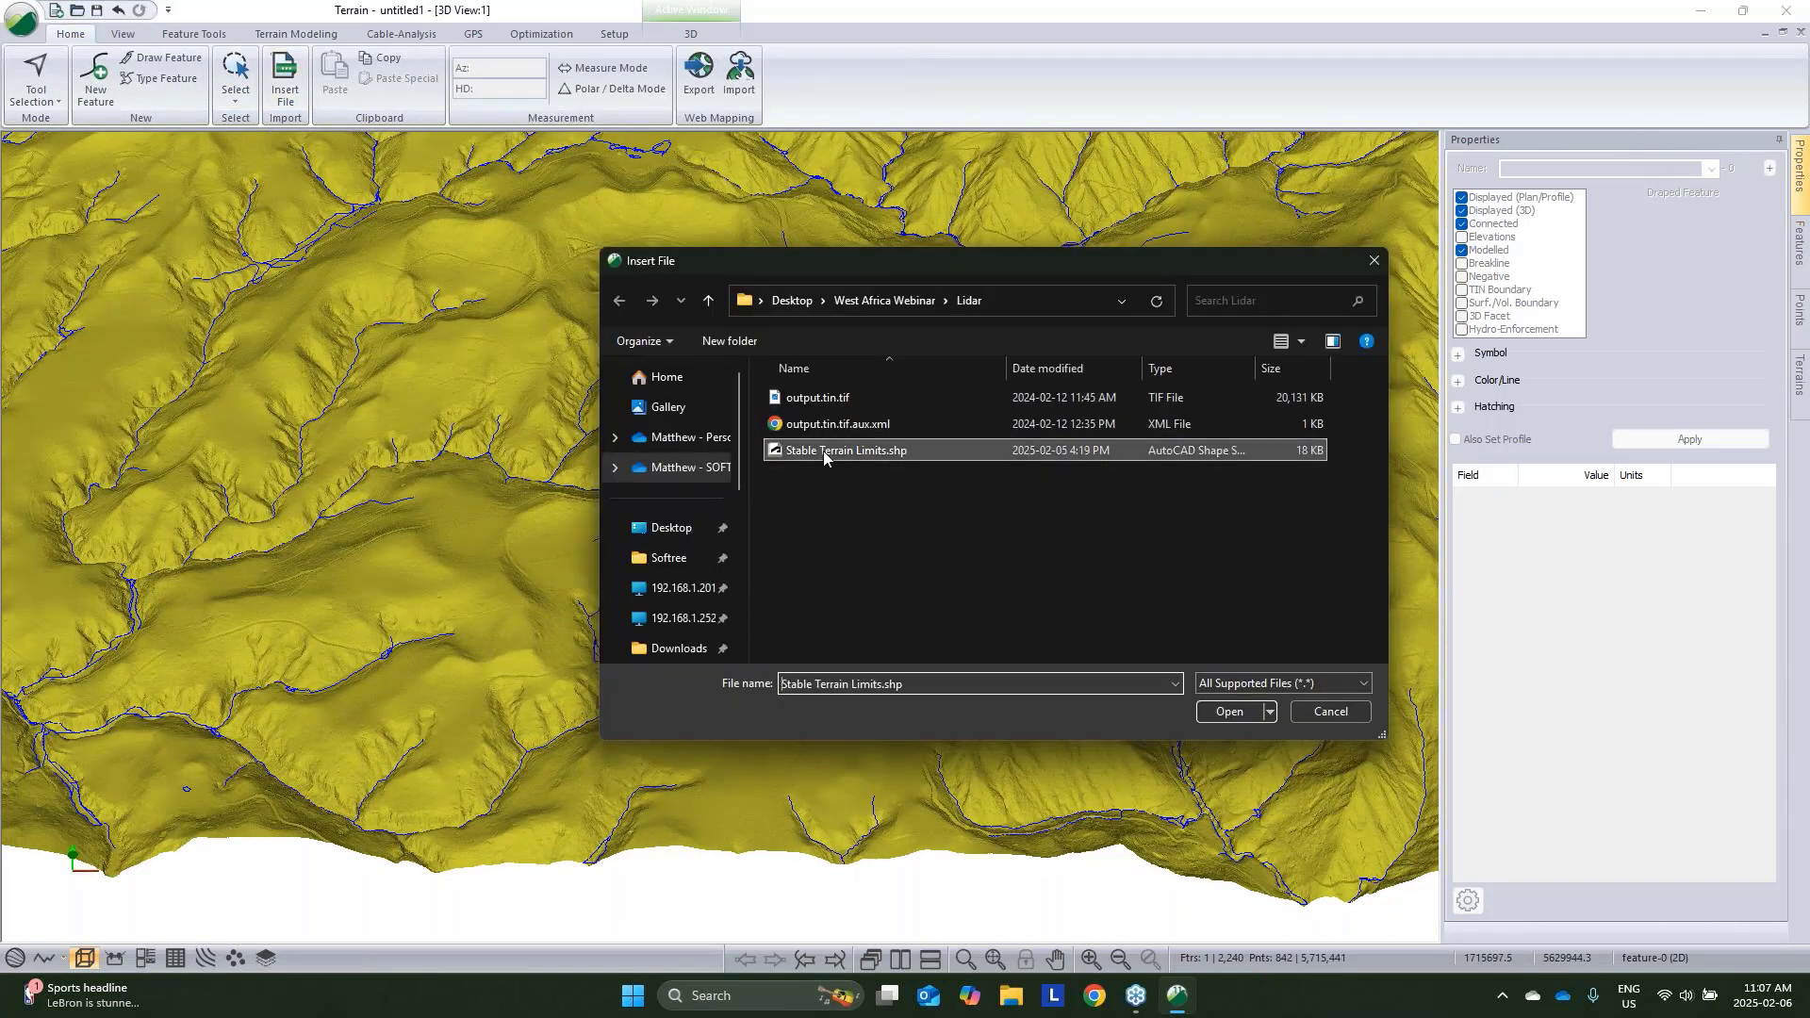
{"action": "left_click", "coordinate": [1231, 712]}
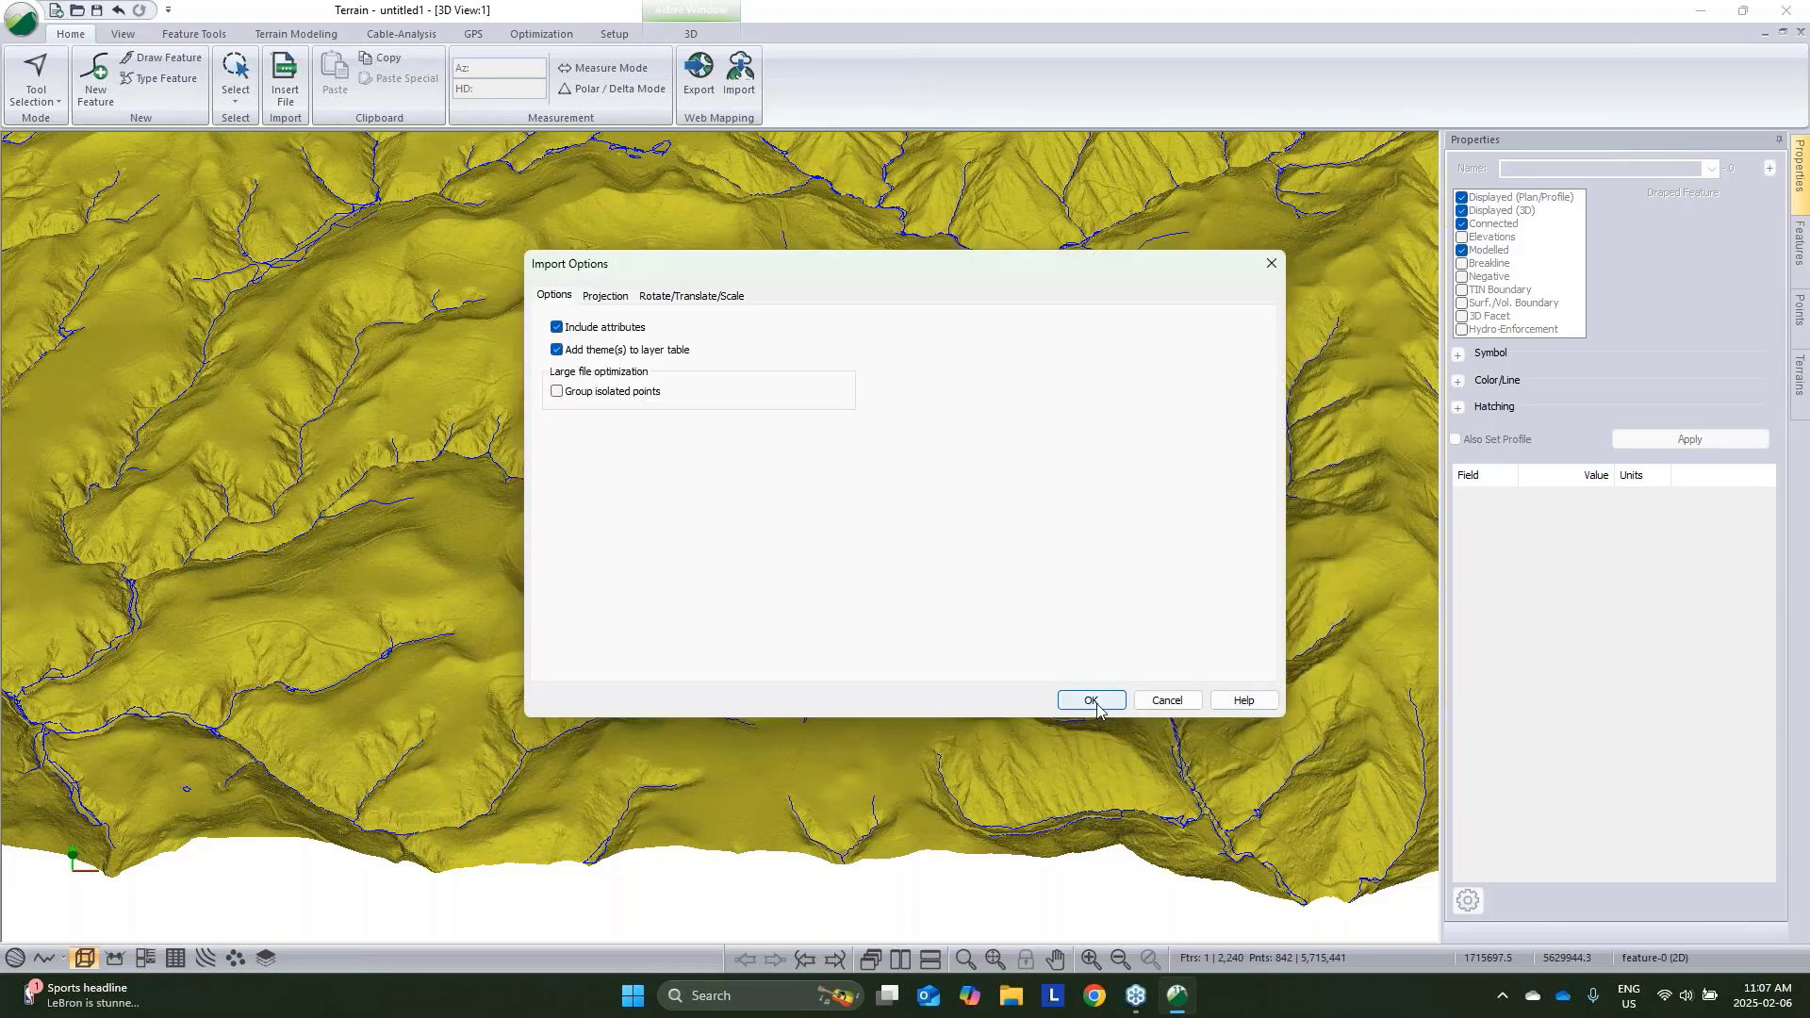
{"action": "left_click", "coordinate": [1091, 700]}
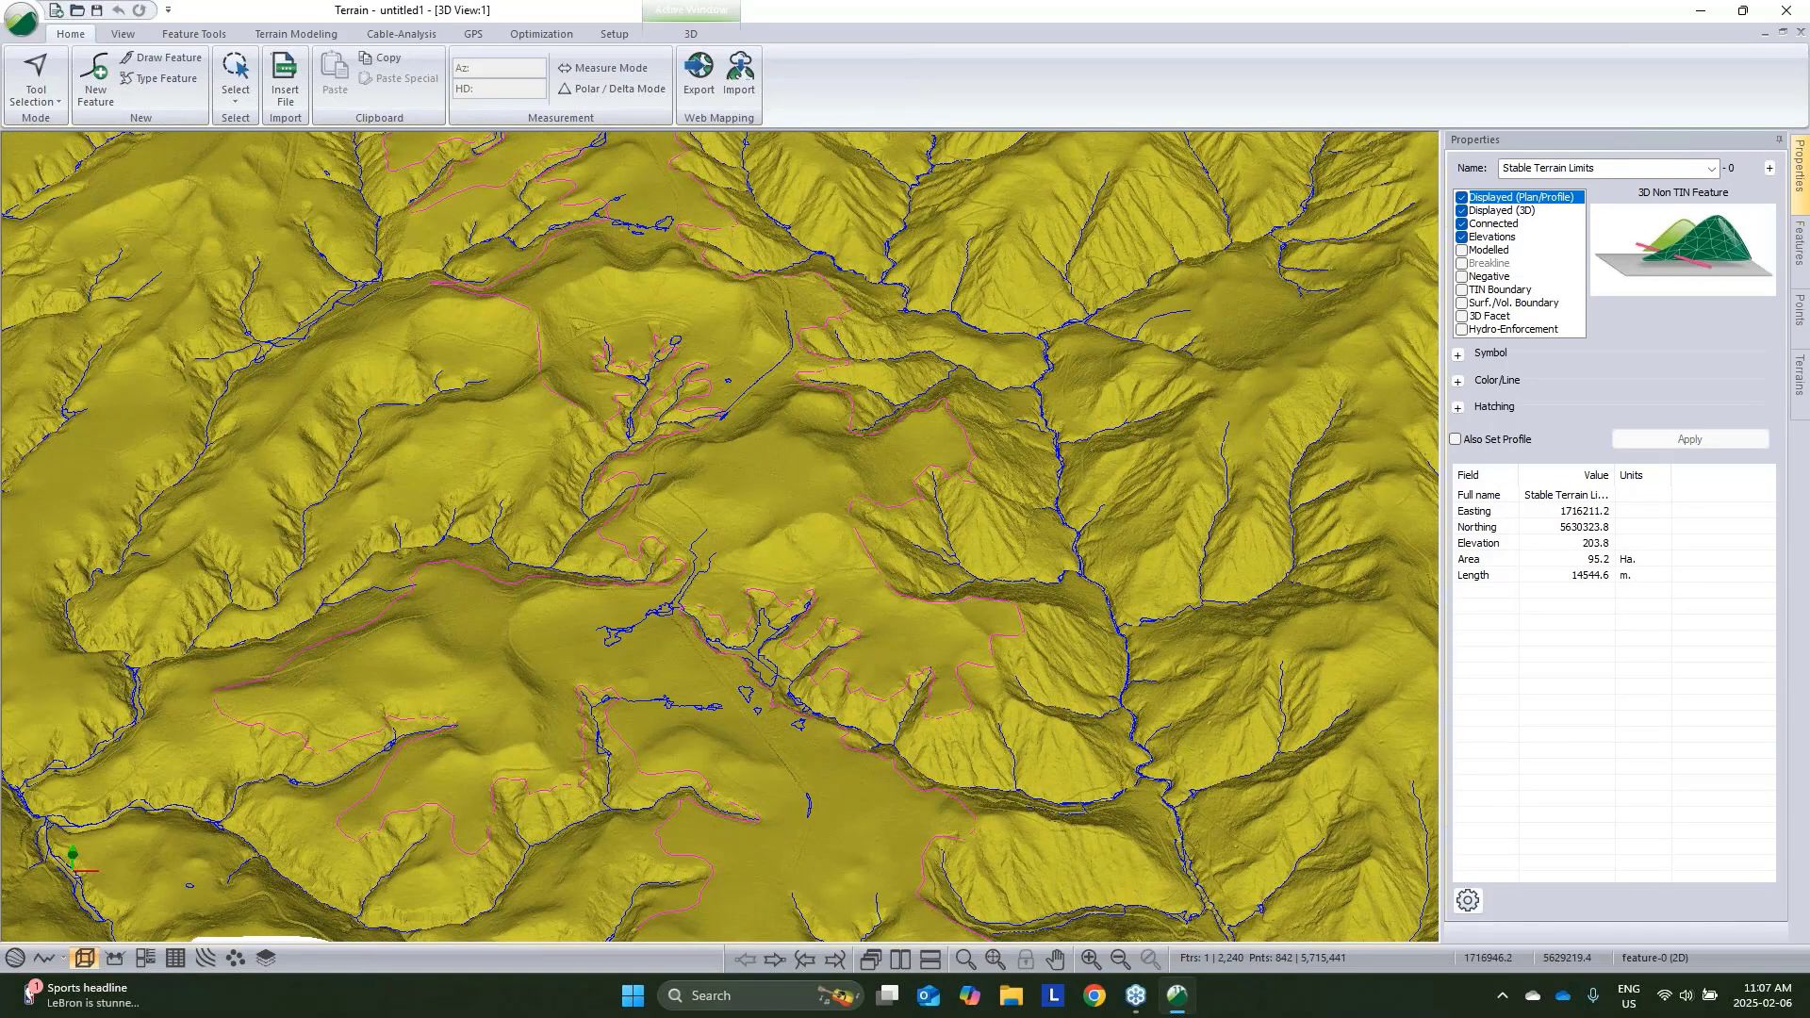
Style the Stable Terrain Limits feature with line type 5 - thick (medium) in maroon
{"action": "left_click", "coordinate": [1458, 381]}
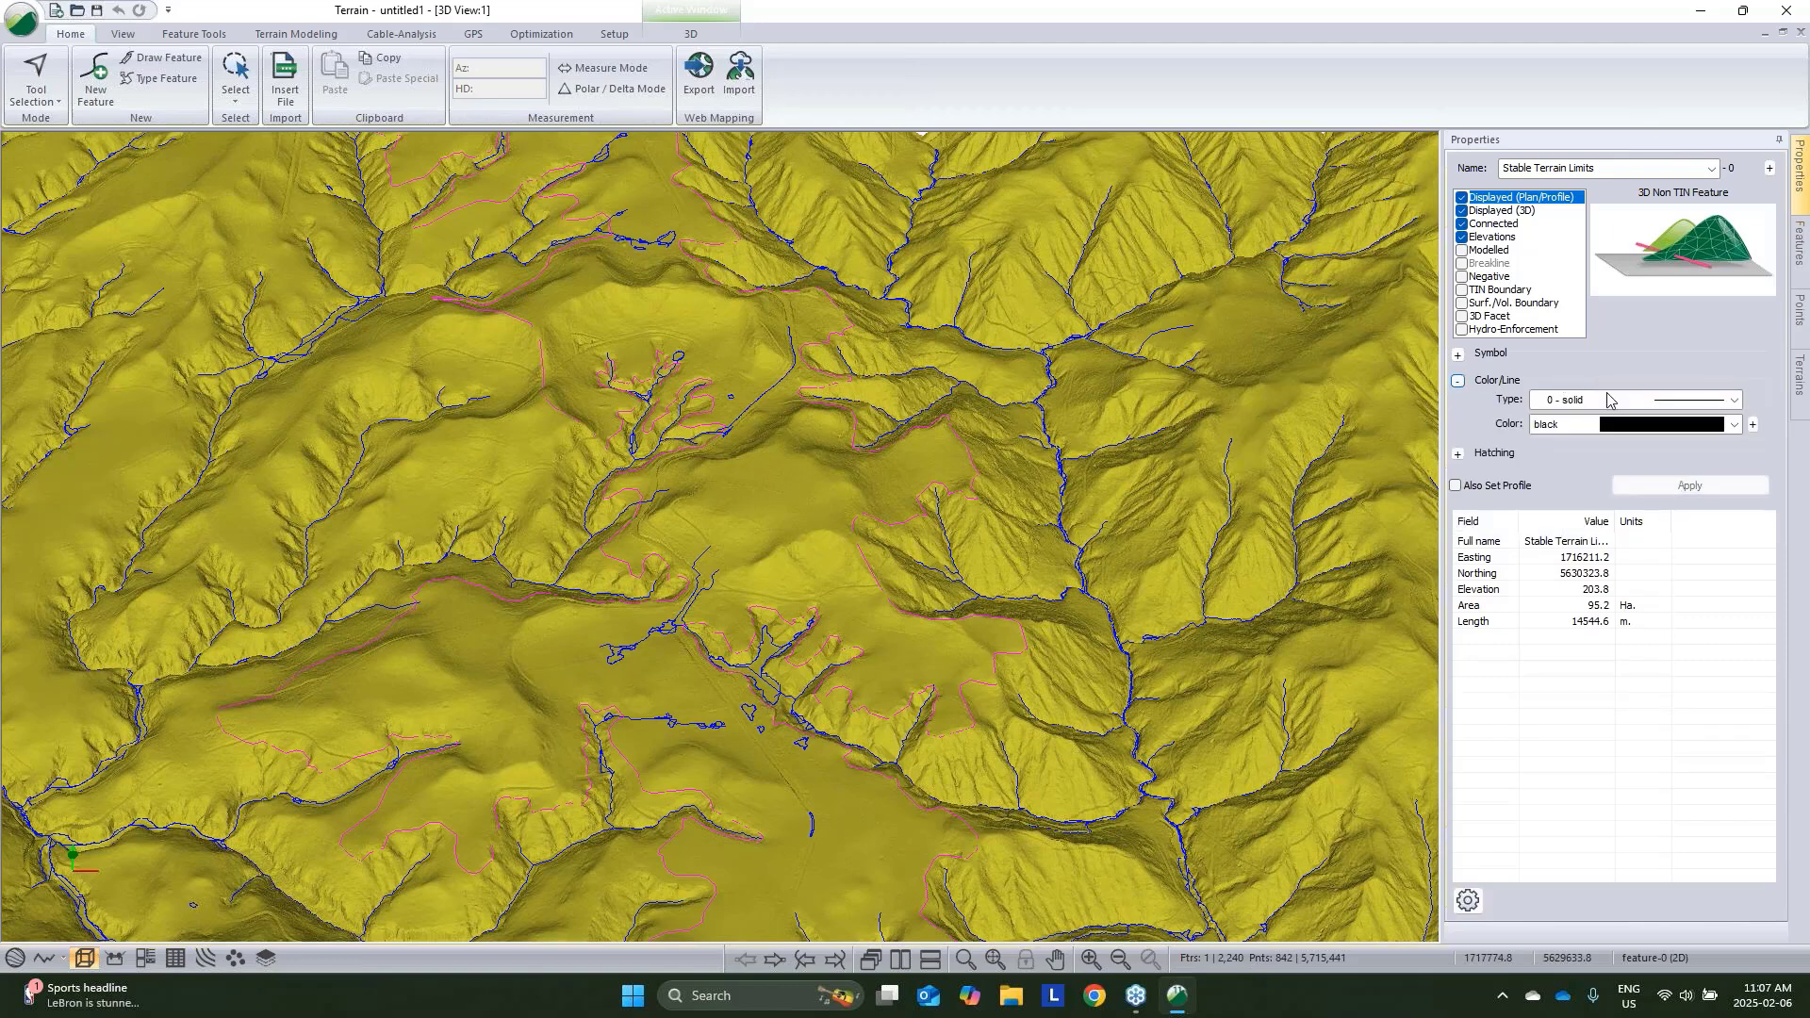
{"action": "left_click", "coordinate": [1608, 400]}
{"action": "left_click", "coordinate": [1668, 500]}
{"action": "left_click", "coordinate": [1671, 424]}
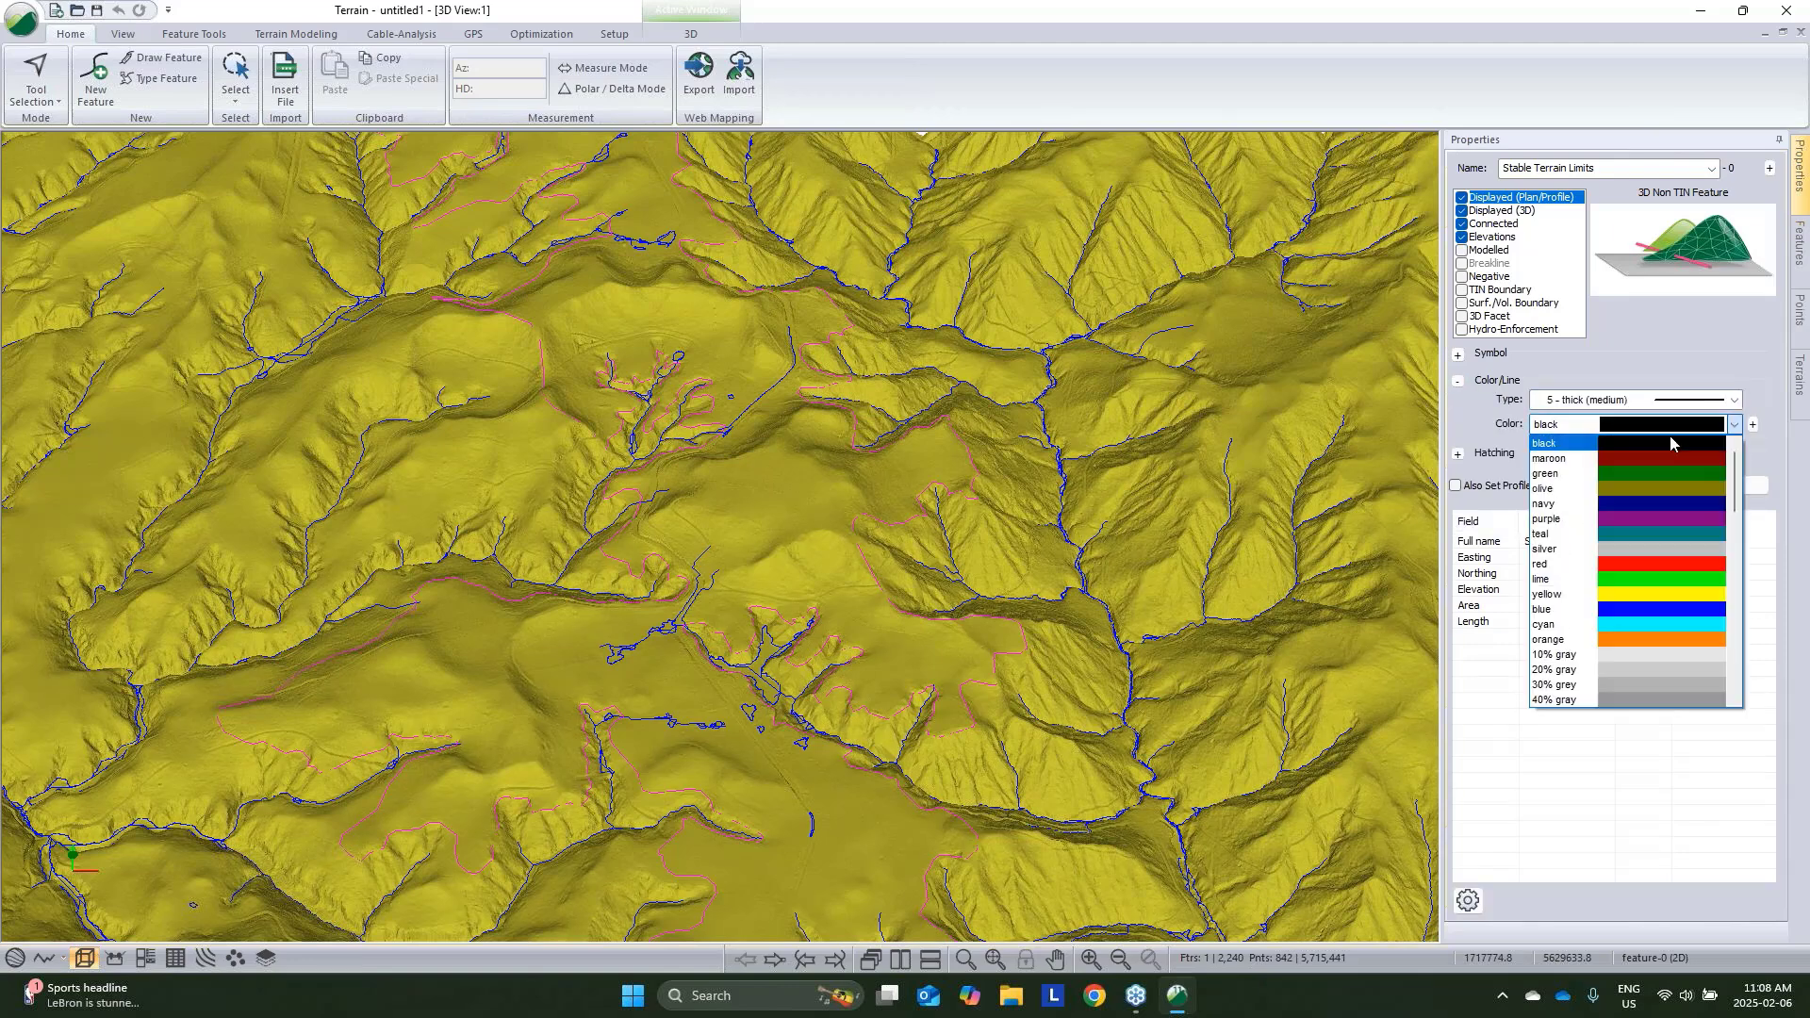
{"action": "left_click", "coordinate": [1661, 459]}
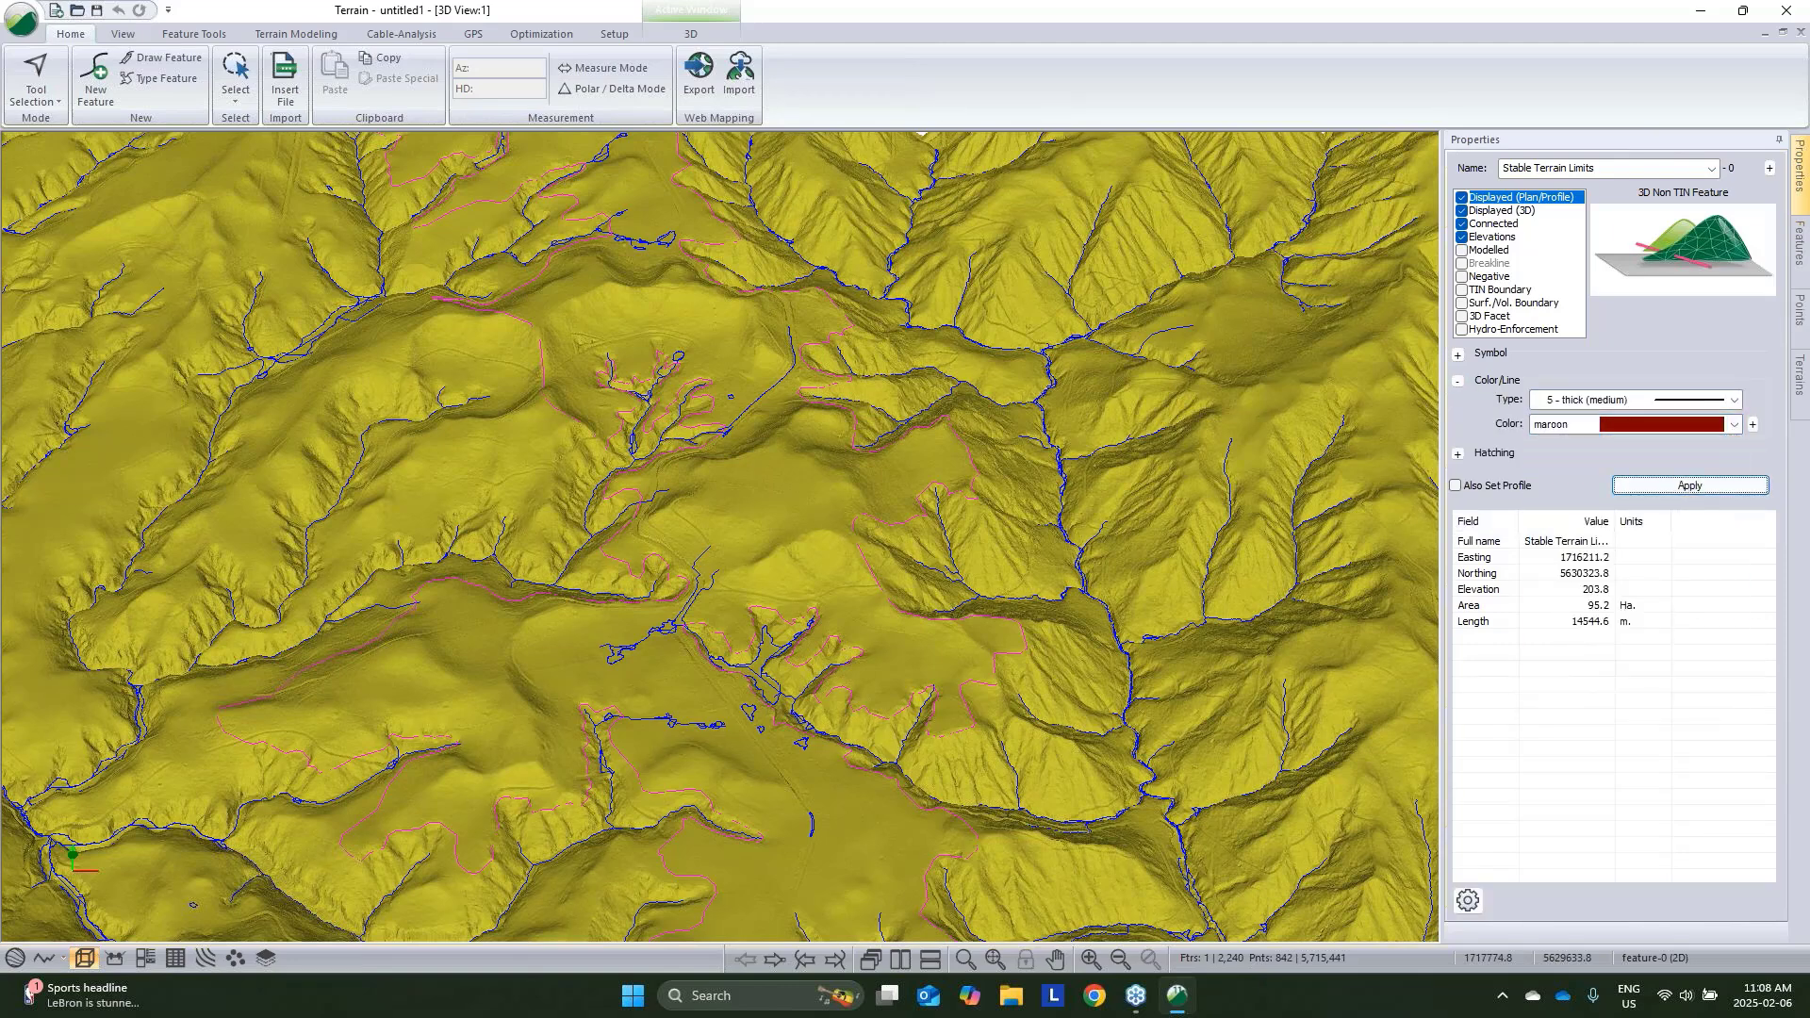
{"action": "left_click", "coordinate": [1690, 485]}
Set up a new draped feature named "A to B", modelled and without its own elevations, for drawing with the mouse
{"action": "middle_click_drag", "start_coordinate": [863, 750], "coordinate": [886, 664]}
{"action": "left_click", "coordinate": [95, 80]}
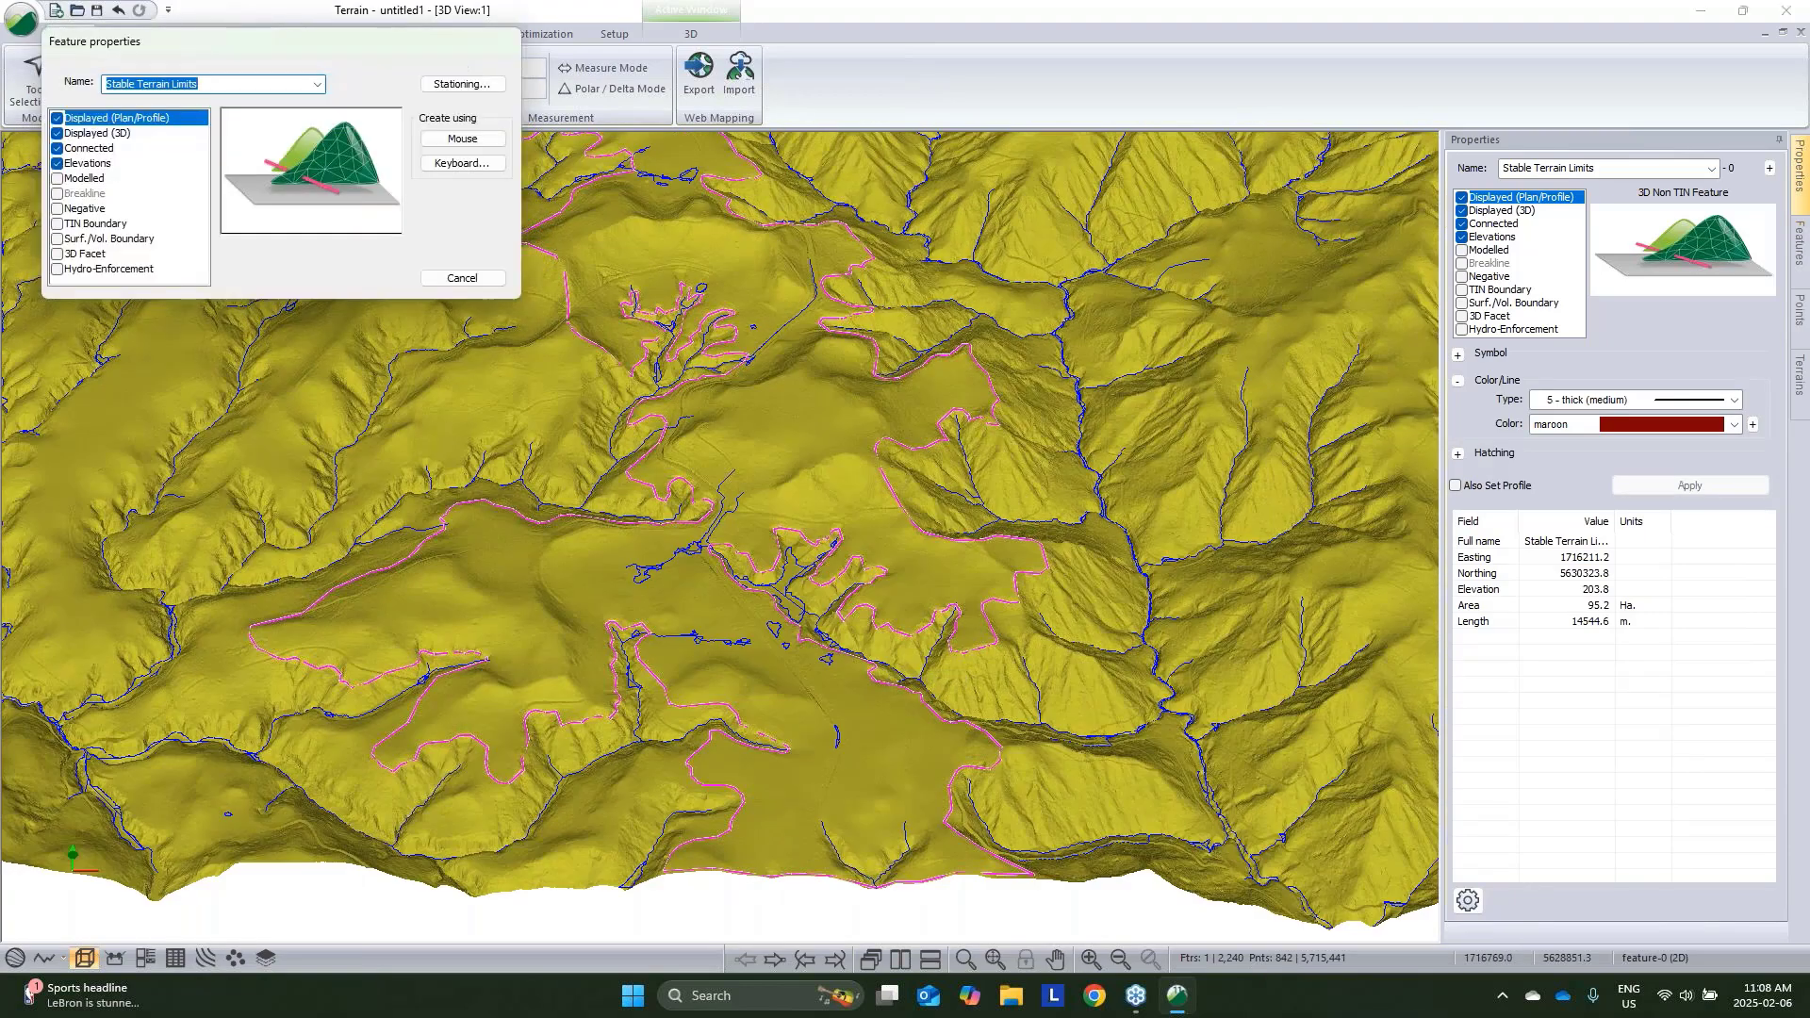
{"action": "left_click", "coordinate": [59, 179]}
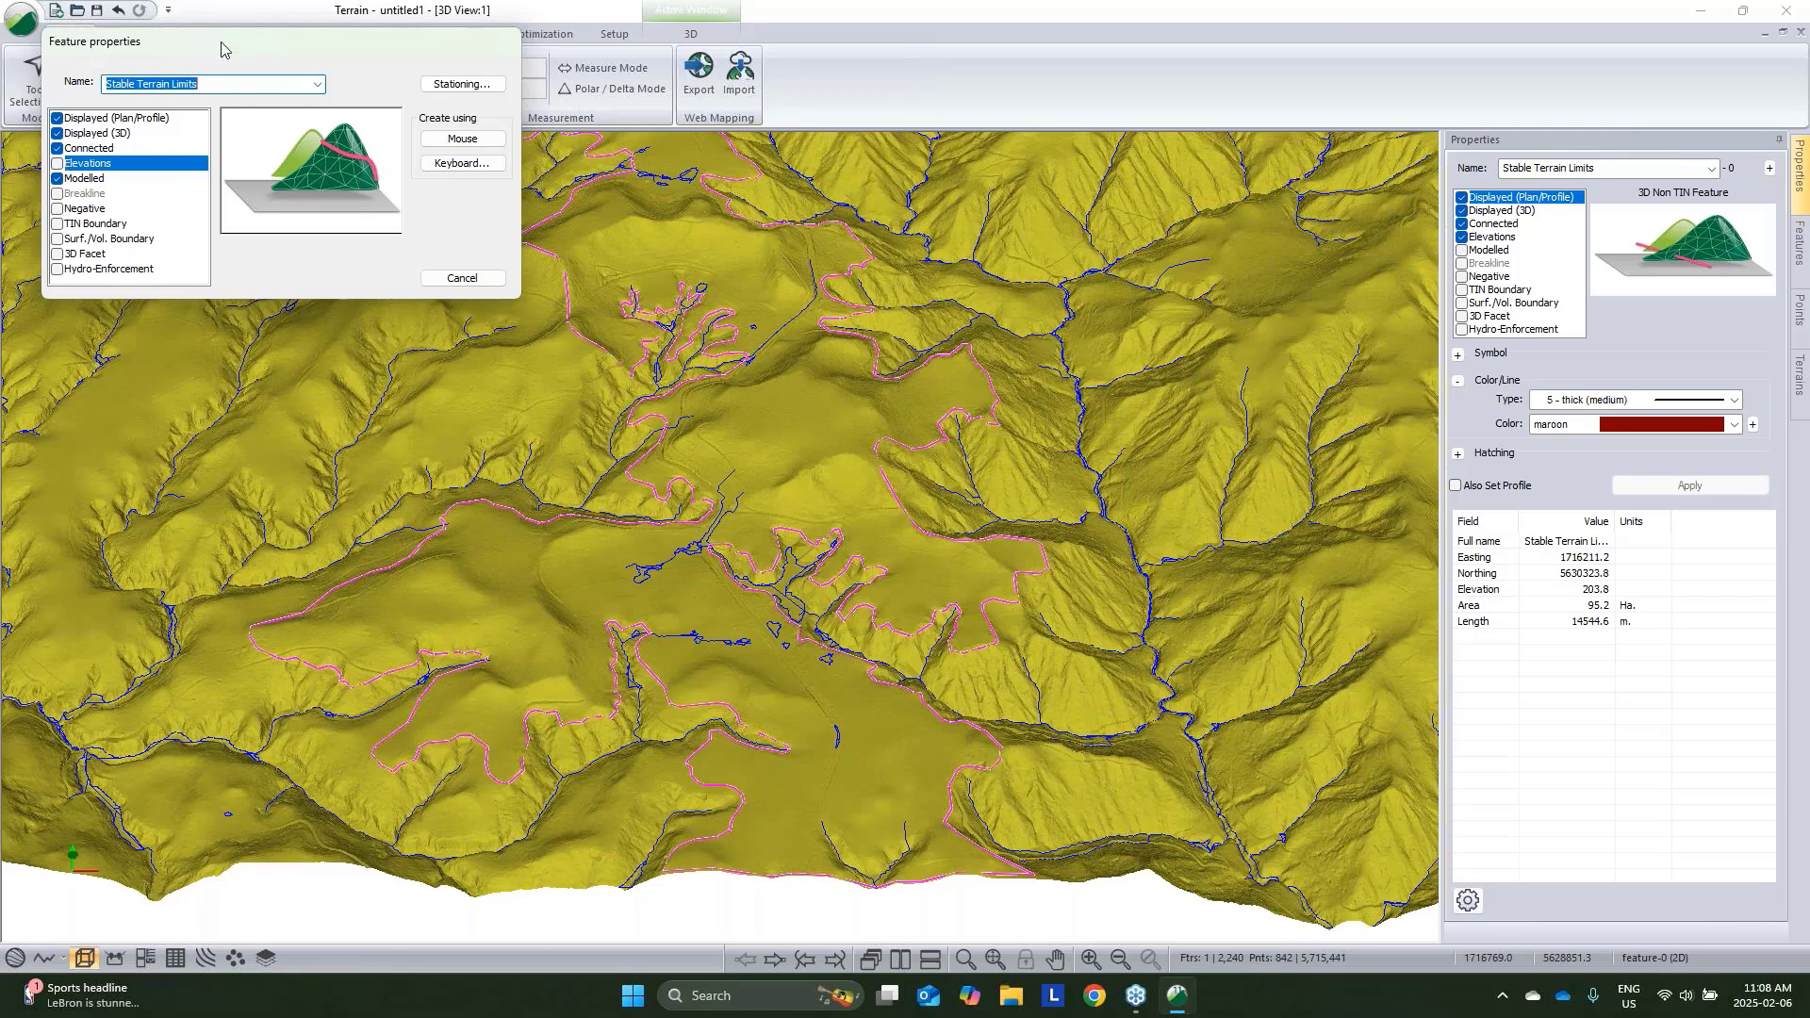
{"action": "type", "text": "A to B"}
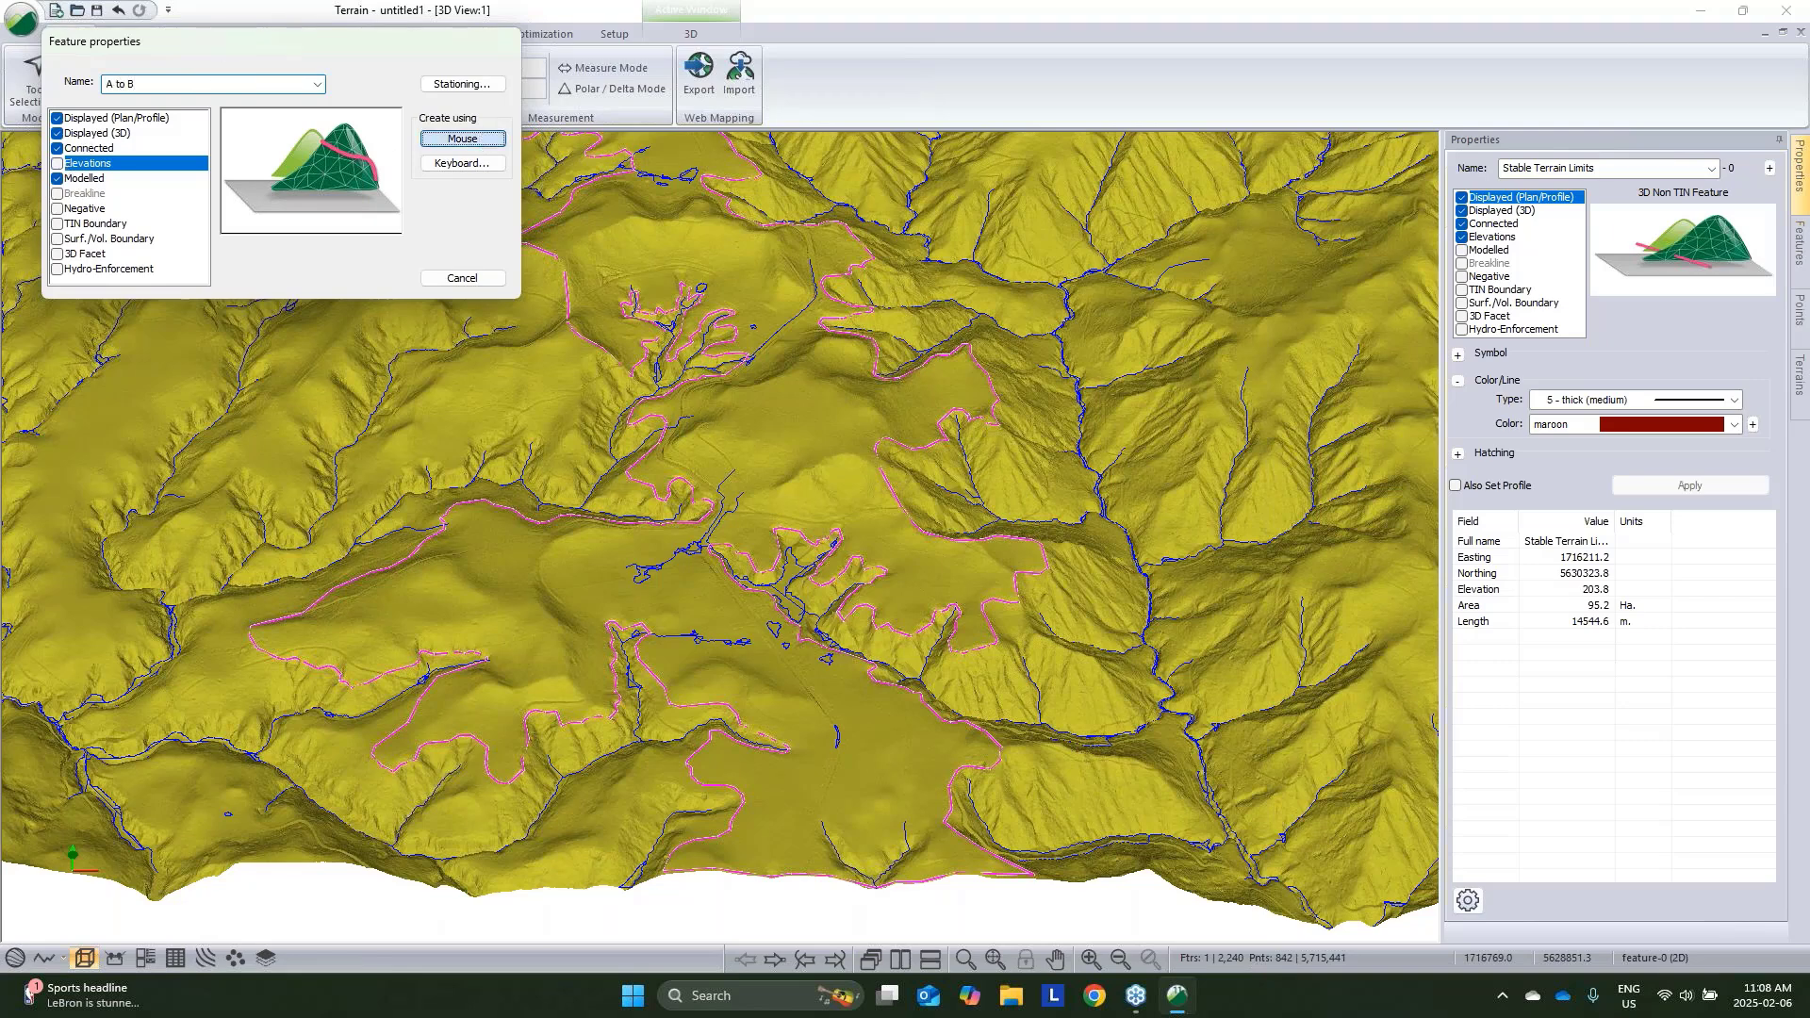
{"action": "left_click", "coordinate": [462, 139]}
Draw the A to B feature as a straight line about 1406 m long from the flat ground beside the ponds to the far plateau
{"action": "scroll", "coordinate": [820, 600], "scroll_direction": "up", "scroll_amount": 5}
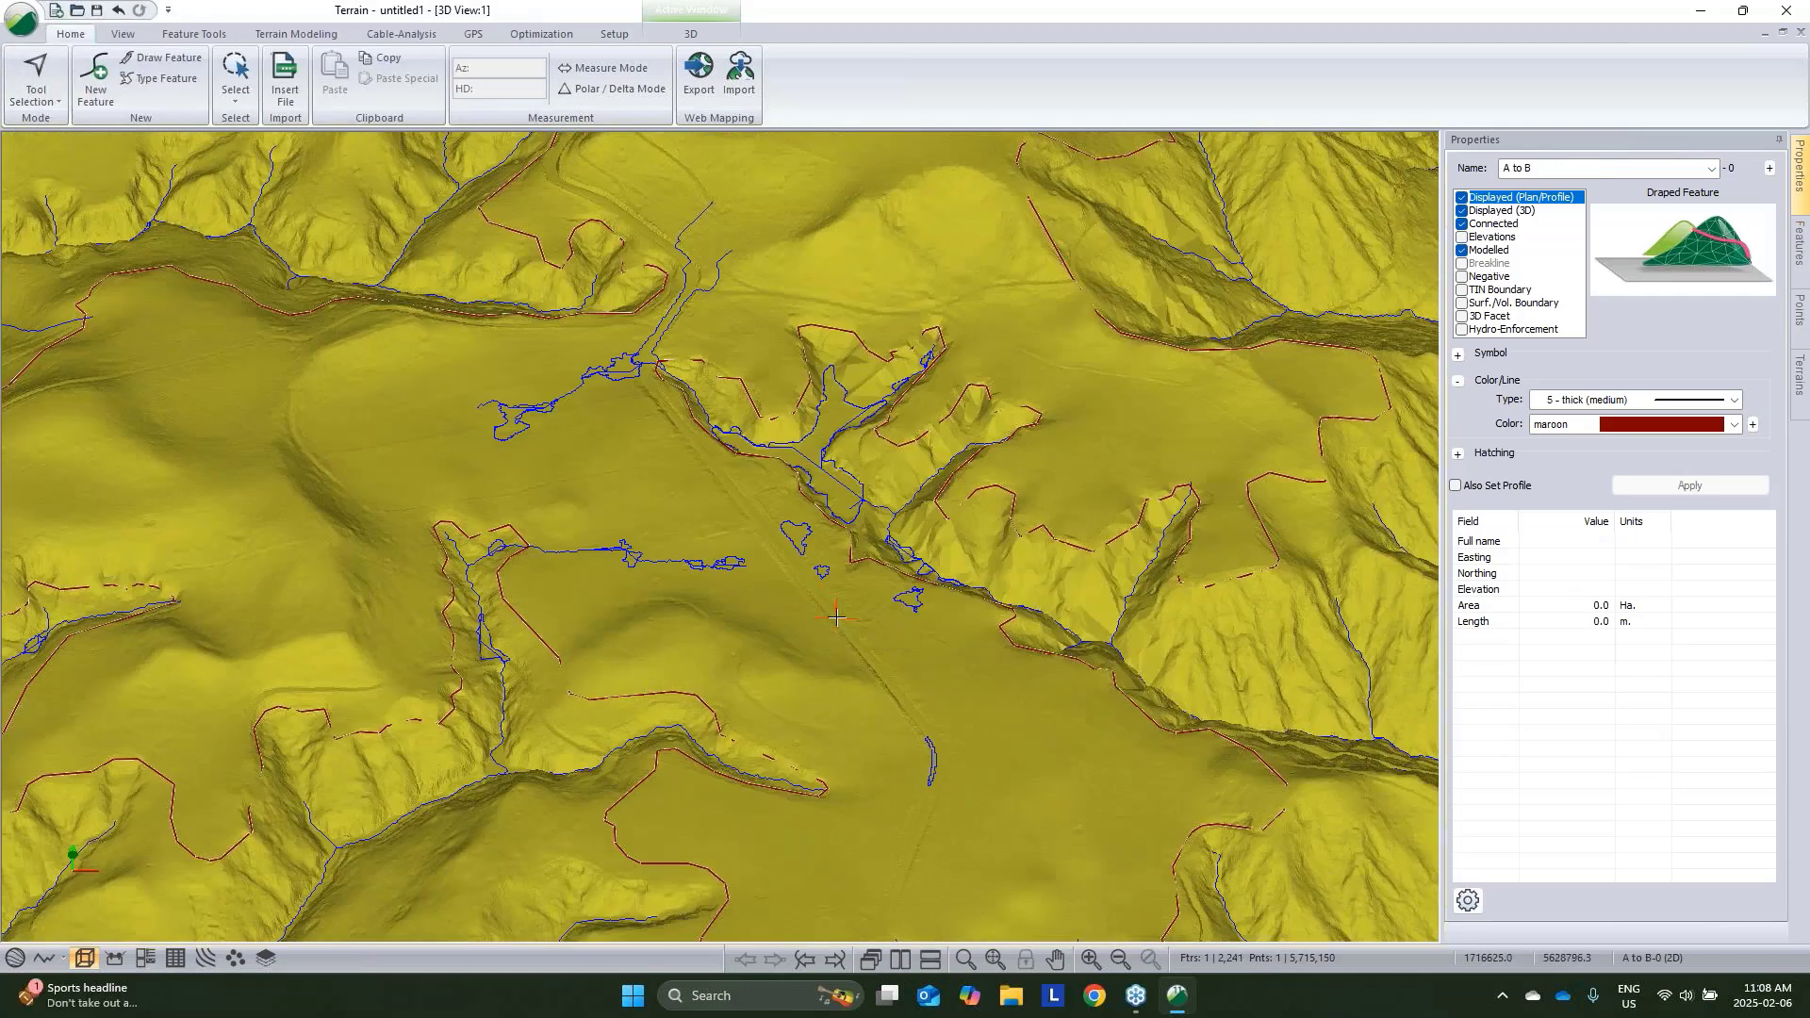
{"action": "left_click", "coordinate": [837, 618]}
{"action": "middle_click_drag", "start_coordinate": [837, 617], "coordinate": [856, 929]}
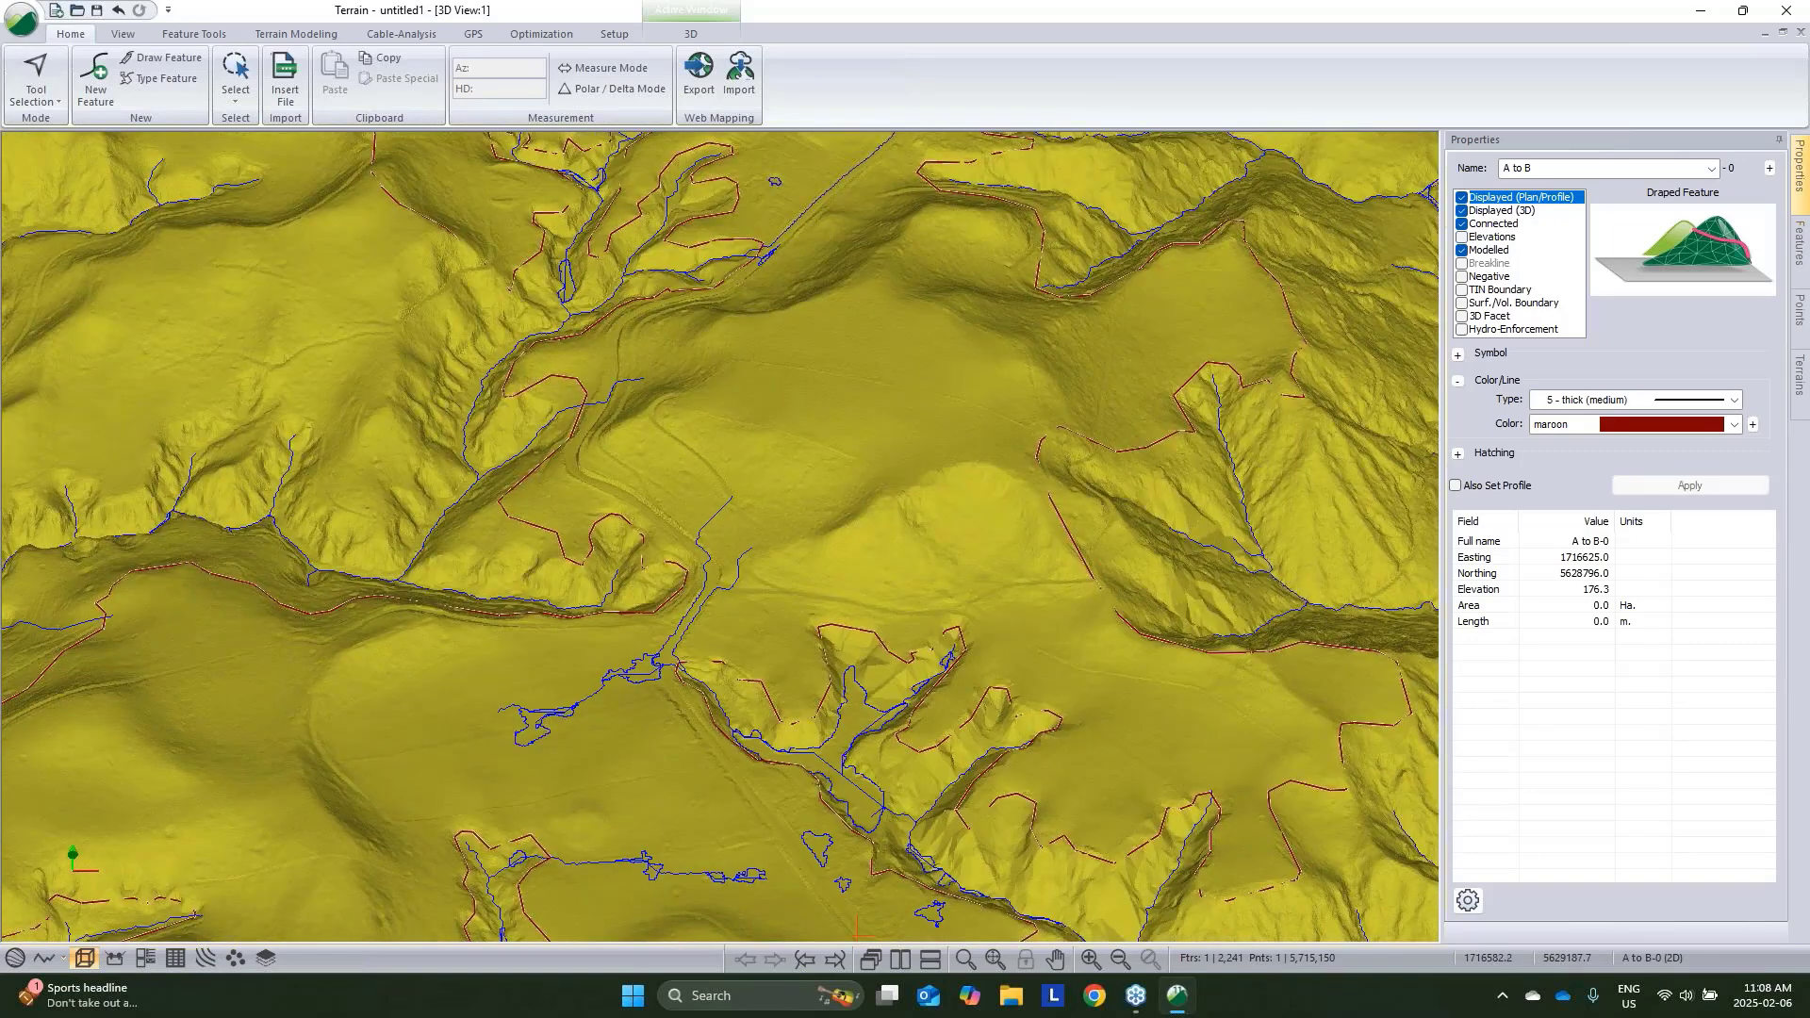
{"action": "middle_click_drag", "start_coordinate": [839, 312], "coordinate": [763, 695]}
{"action": "middle_click_drag", "start_coordinate": [717, 396], "coordinate": [630, 500]}
{"action": "scroll", "coordinate": [609, 468], "scroll_direction": "up", "scroll_amount": 1}
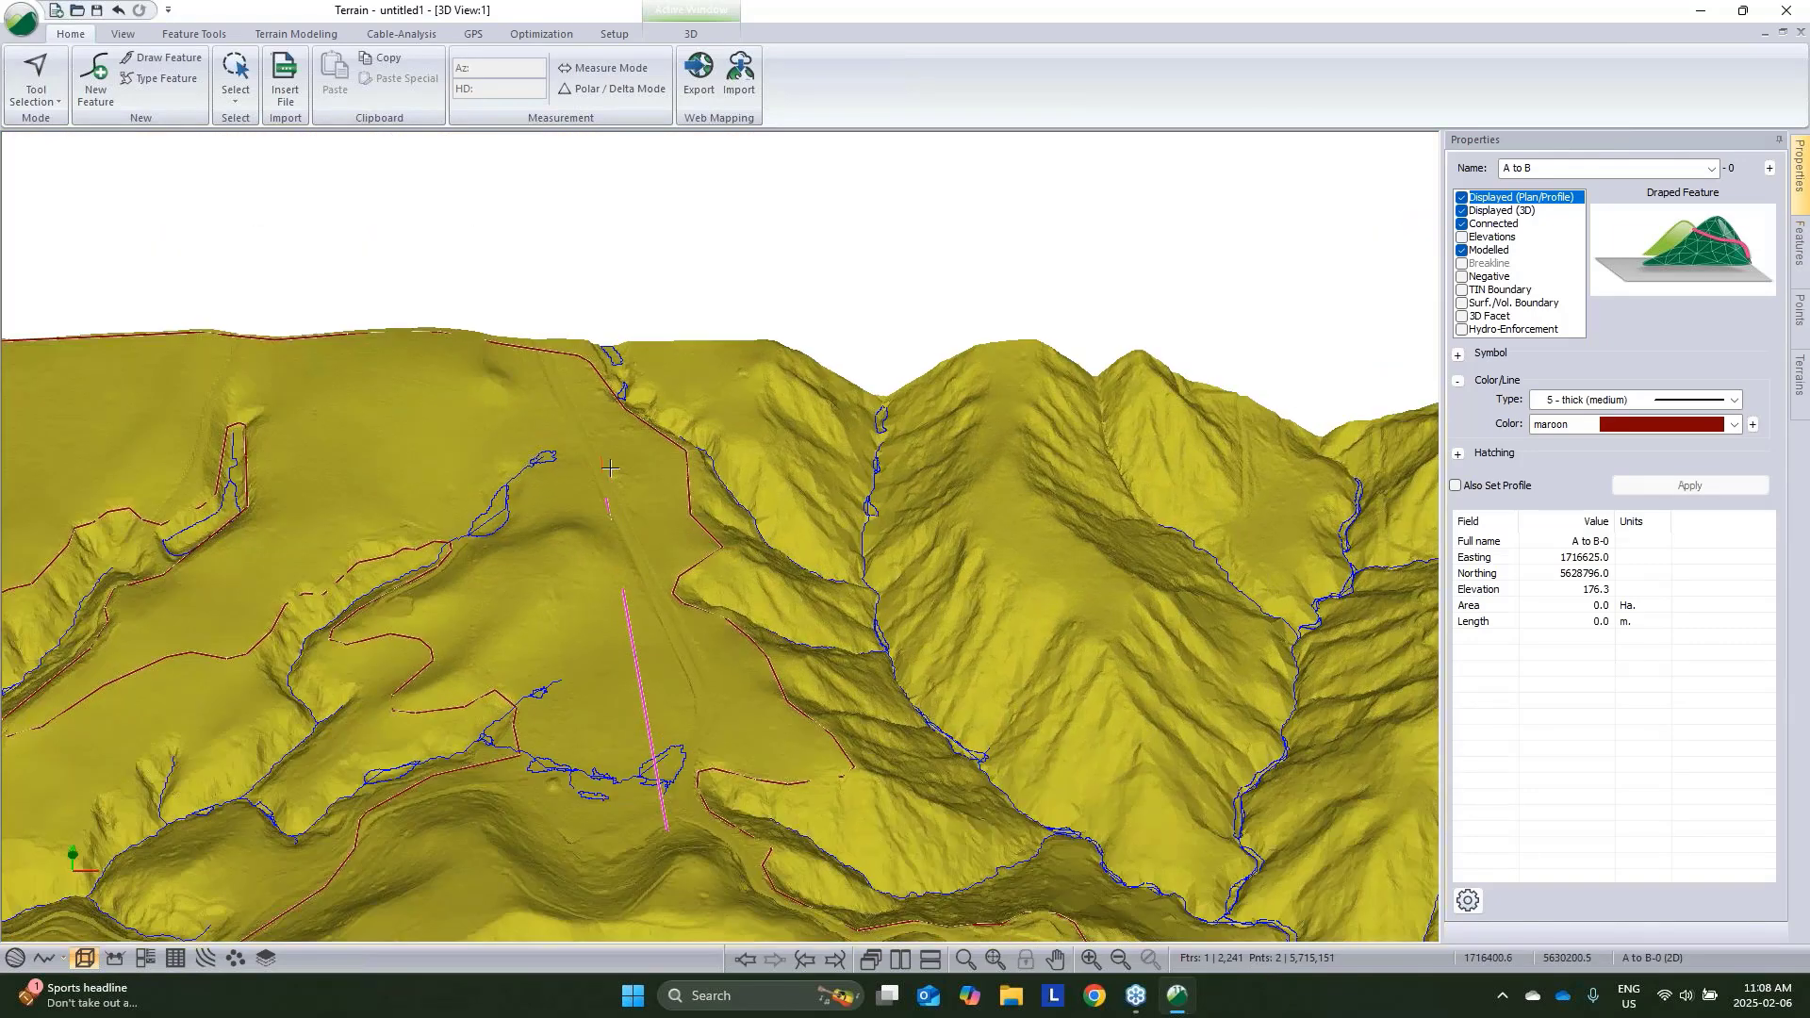
{"action": "scroll", "coordinate": [610, 468], "scroll_direction": "up", "scroll_amount": 2}
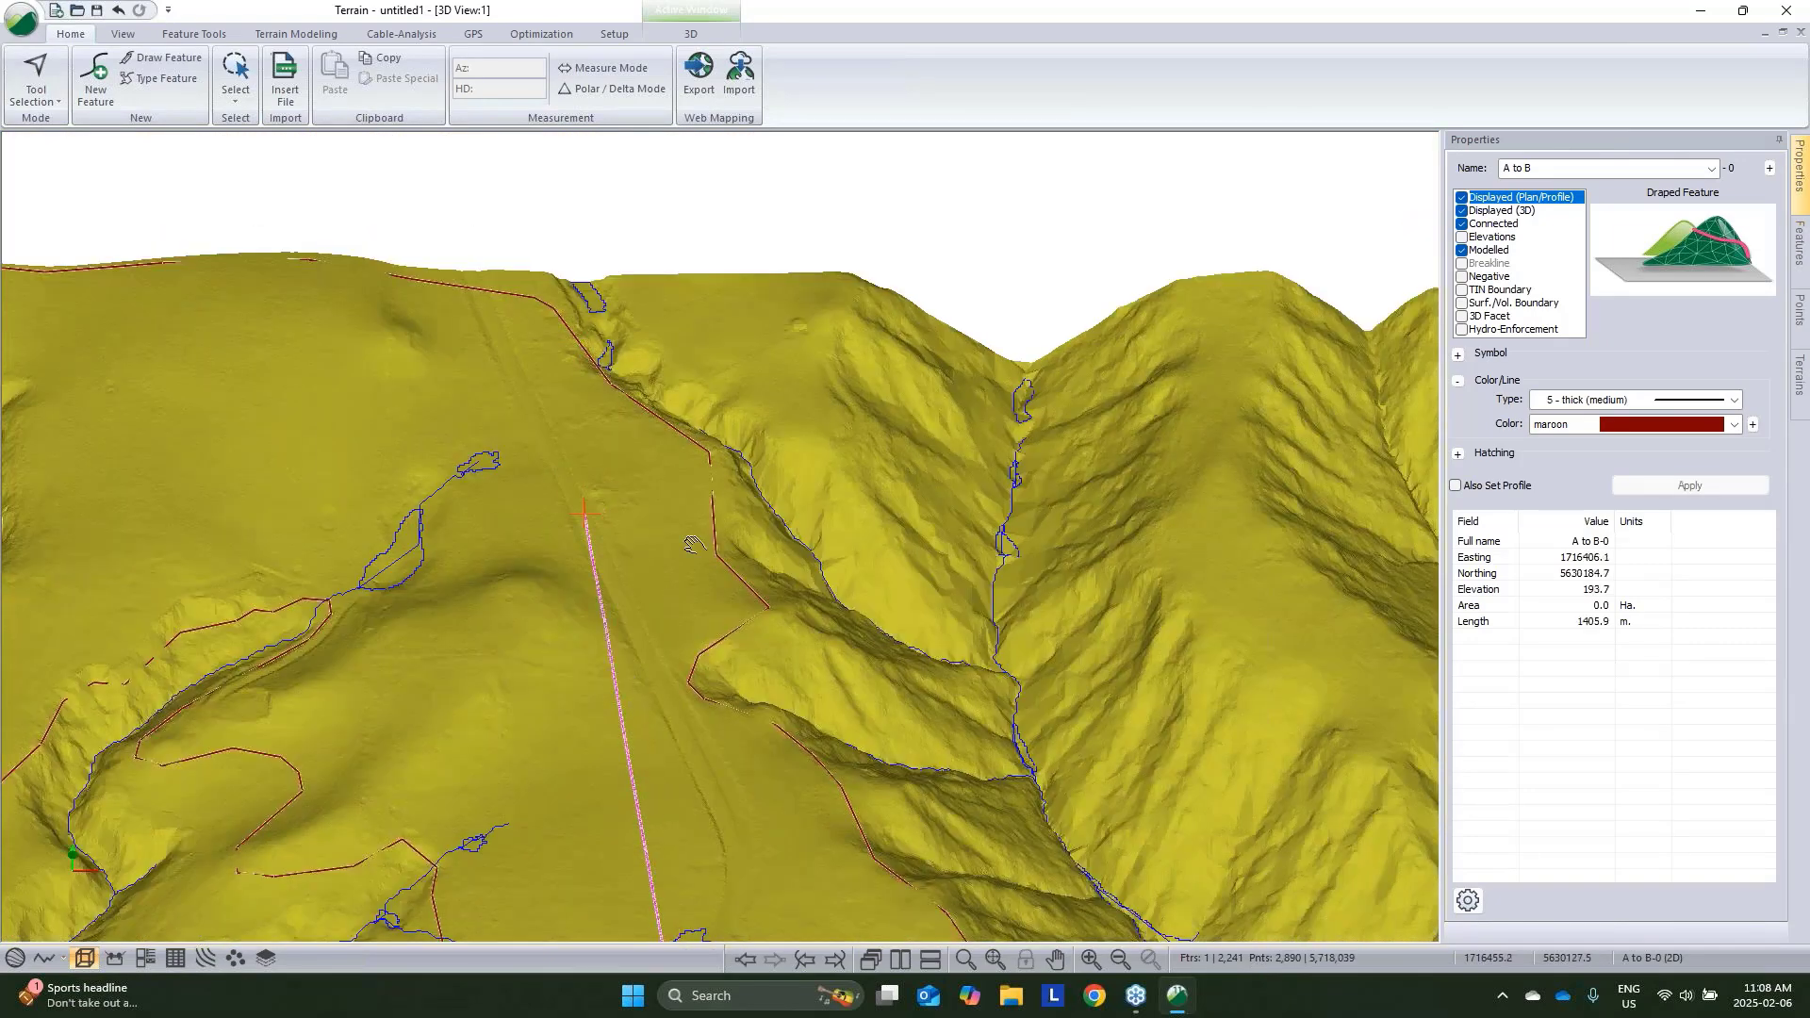
{"action": "middle_click_drag", "start_coordinate": [693, 545], "coordinate": [697, 292]}
{"action": "right_click", "coordinate": [749, 508]}
{"action": "left_click", "coordinate": [796, 526]}
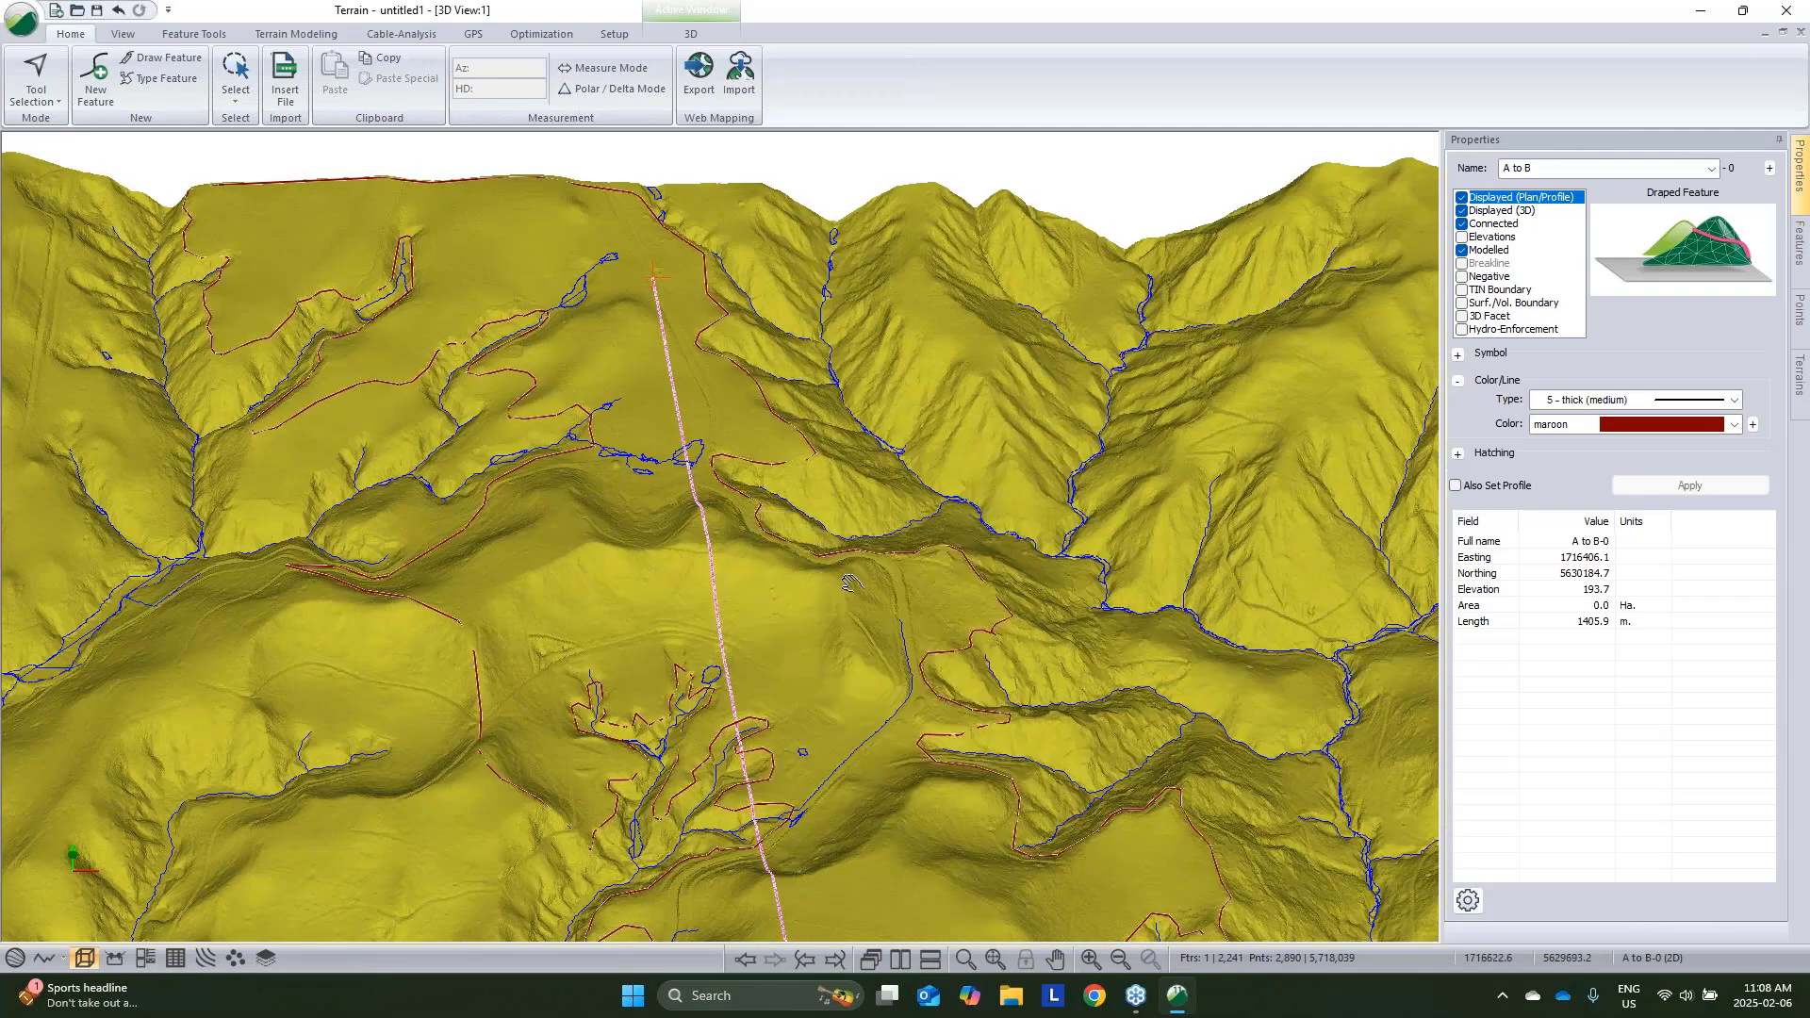
Set up Path Explorer for the A to B feature with 100 m minimum curve radius, 5 m horizontal resolution and 12 % maximum grade
{"action": "middle_click_drag", "start_coordinate": [849, 582], "coordinate": [811, 545]}
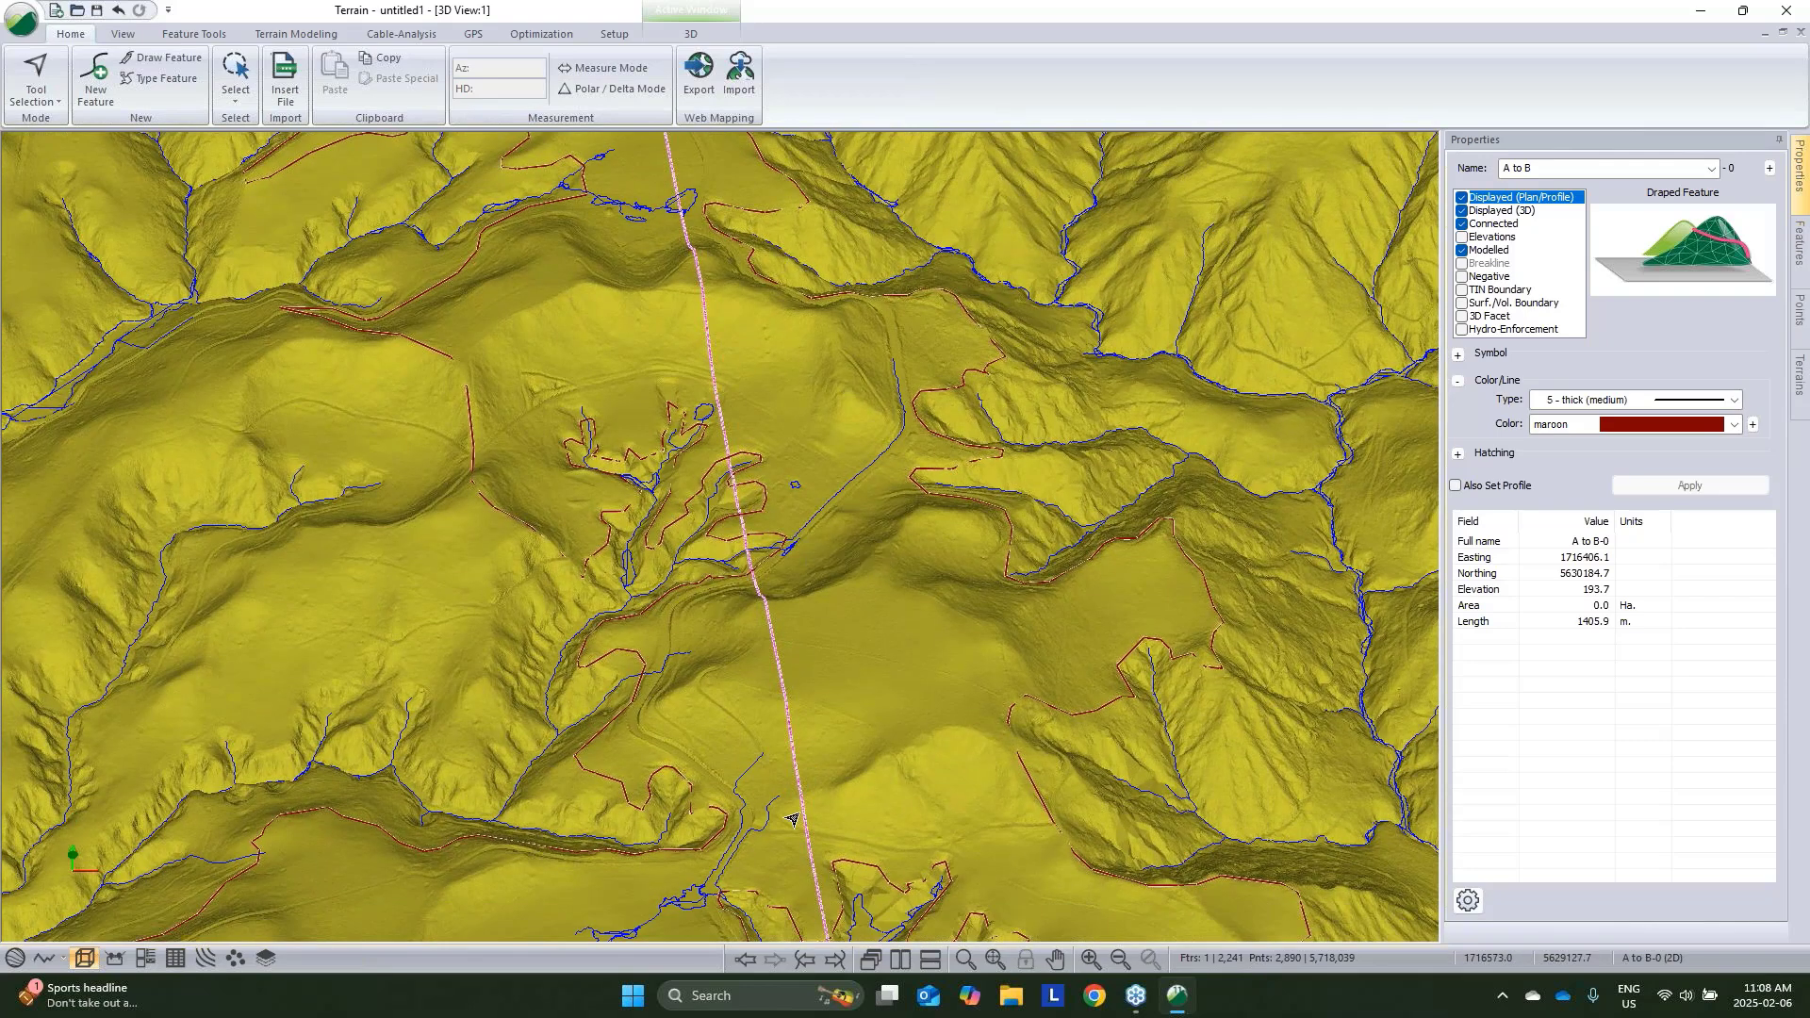
{"action": "middle_click_drag", "start_coordinate": [767, 629], "coordinate": [763, 560]}
{"action": "middle_click_drag", "start_coordinate": [907, 516], "coordinate": [898, 471]}
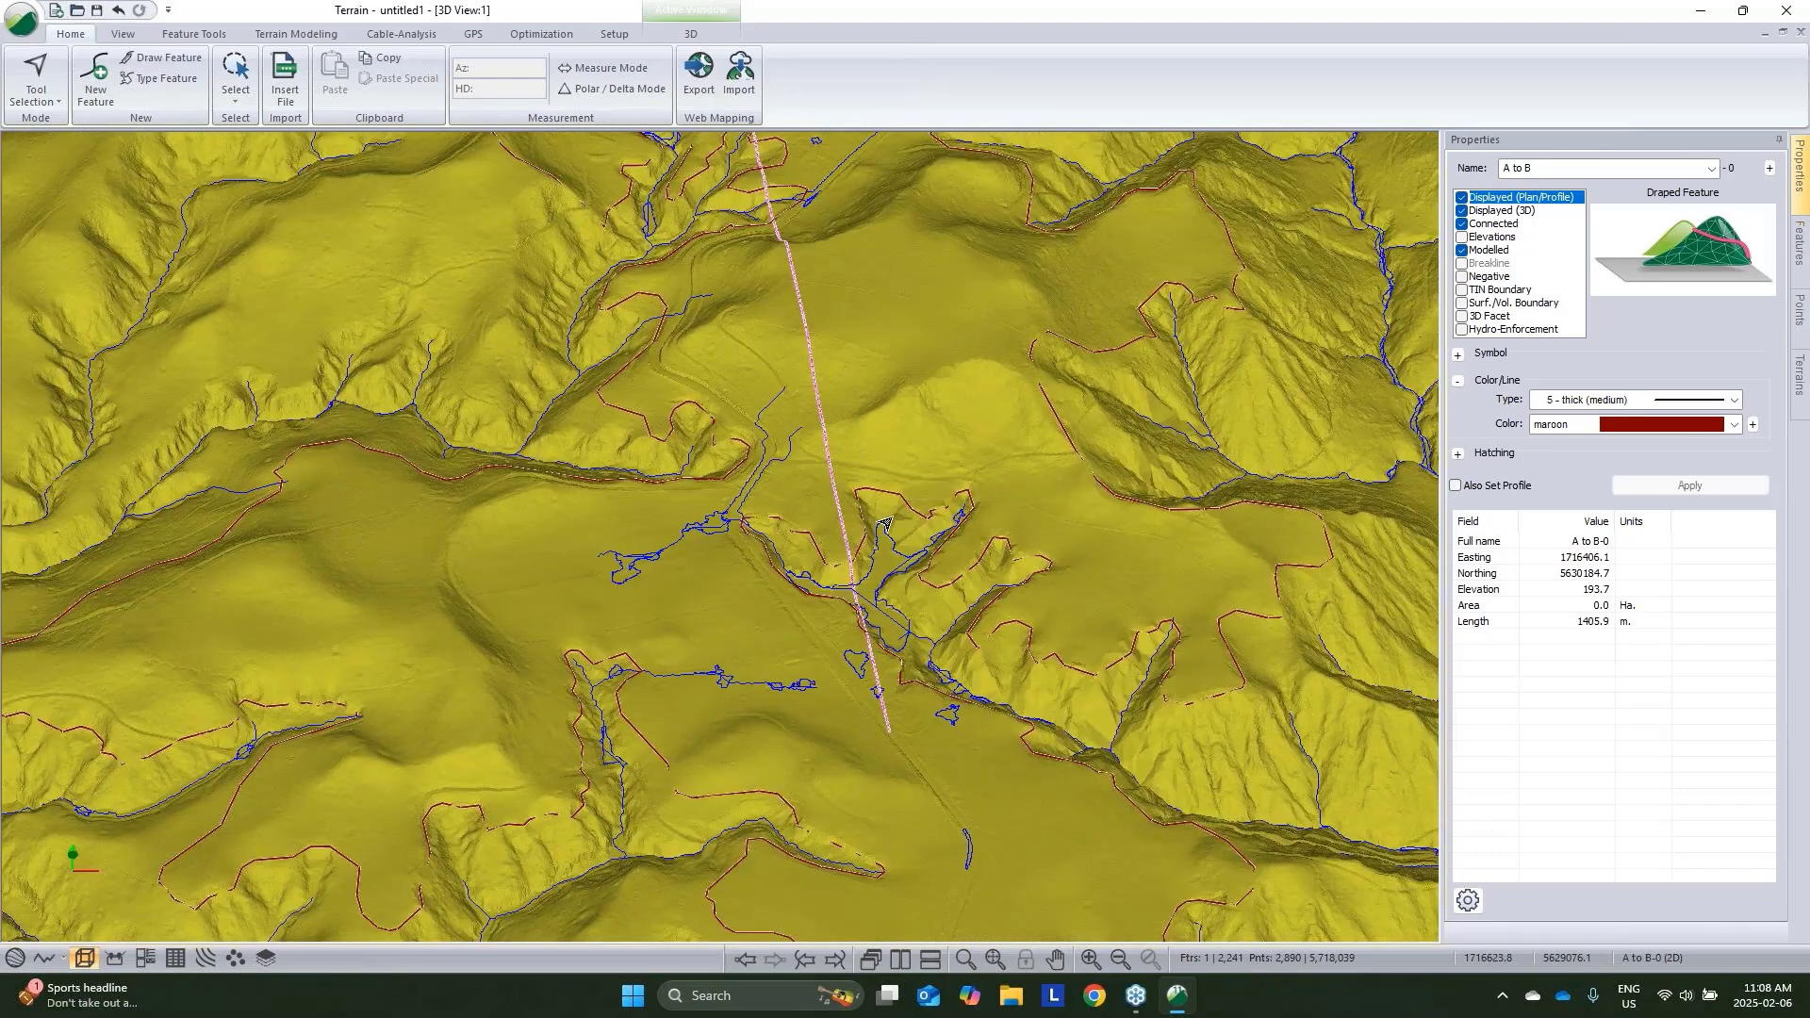
{"action": "left_click_drag", "start_coordinate": [932, 602], "coordinate": [957, 472]}
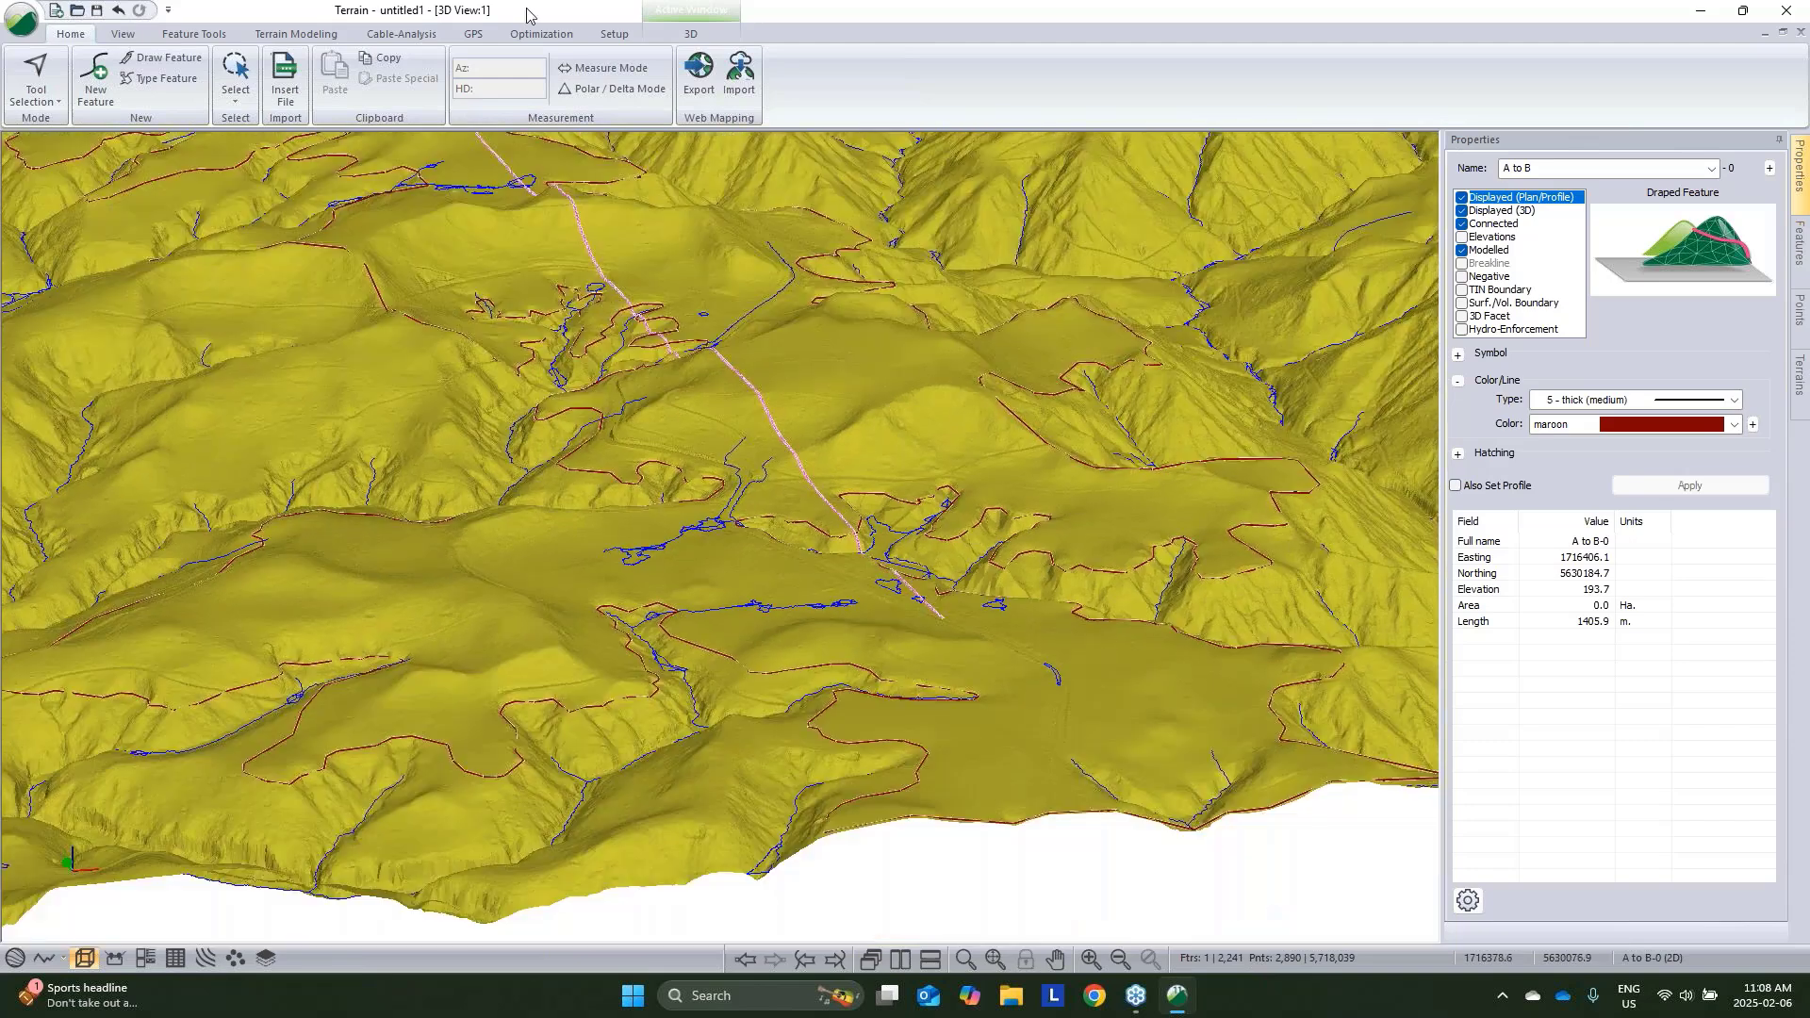
{"action": "left_click", "coordinate": [535, 35]}
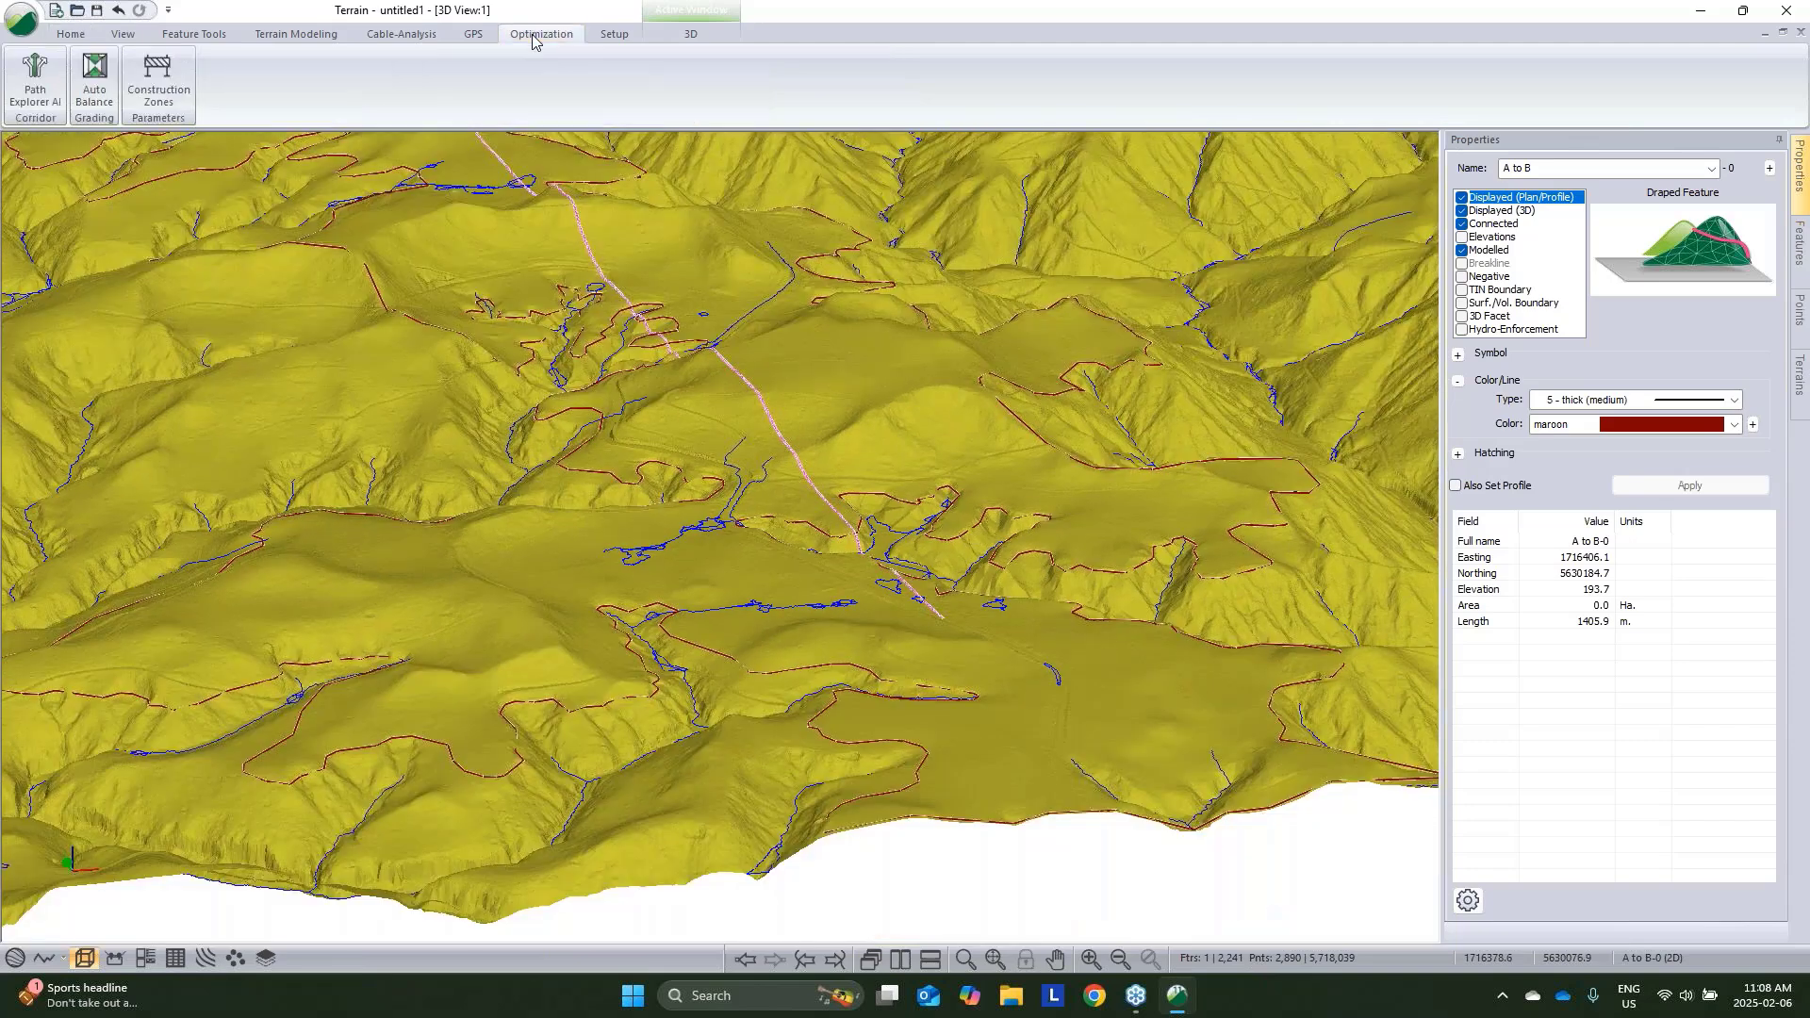
{"action": "left_click", "coordinate": [31, 80]}
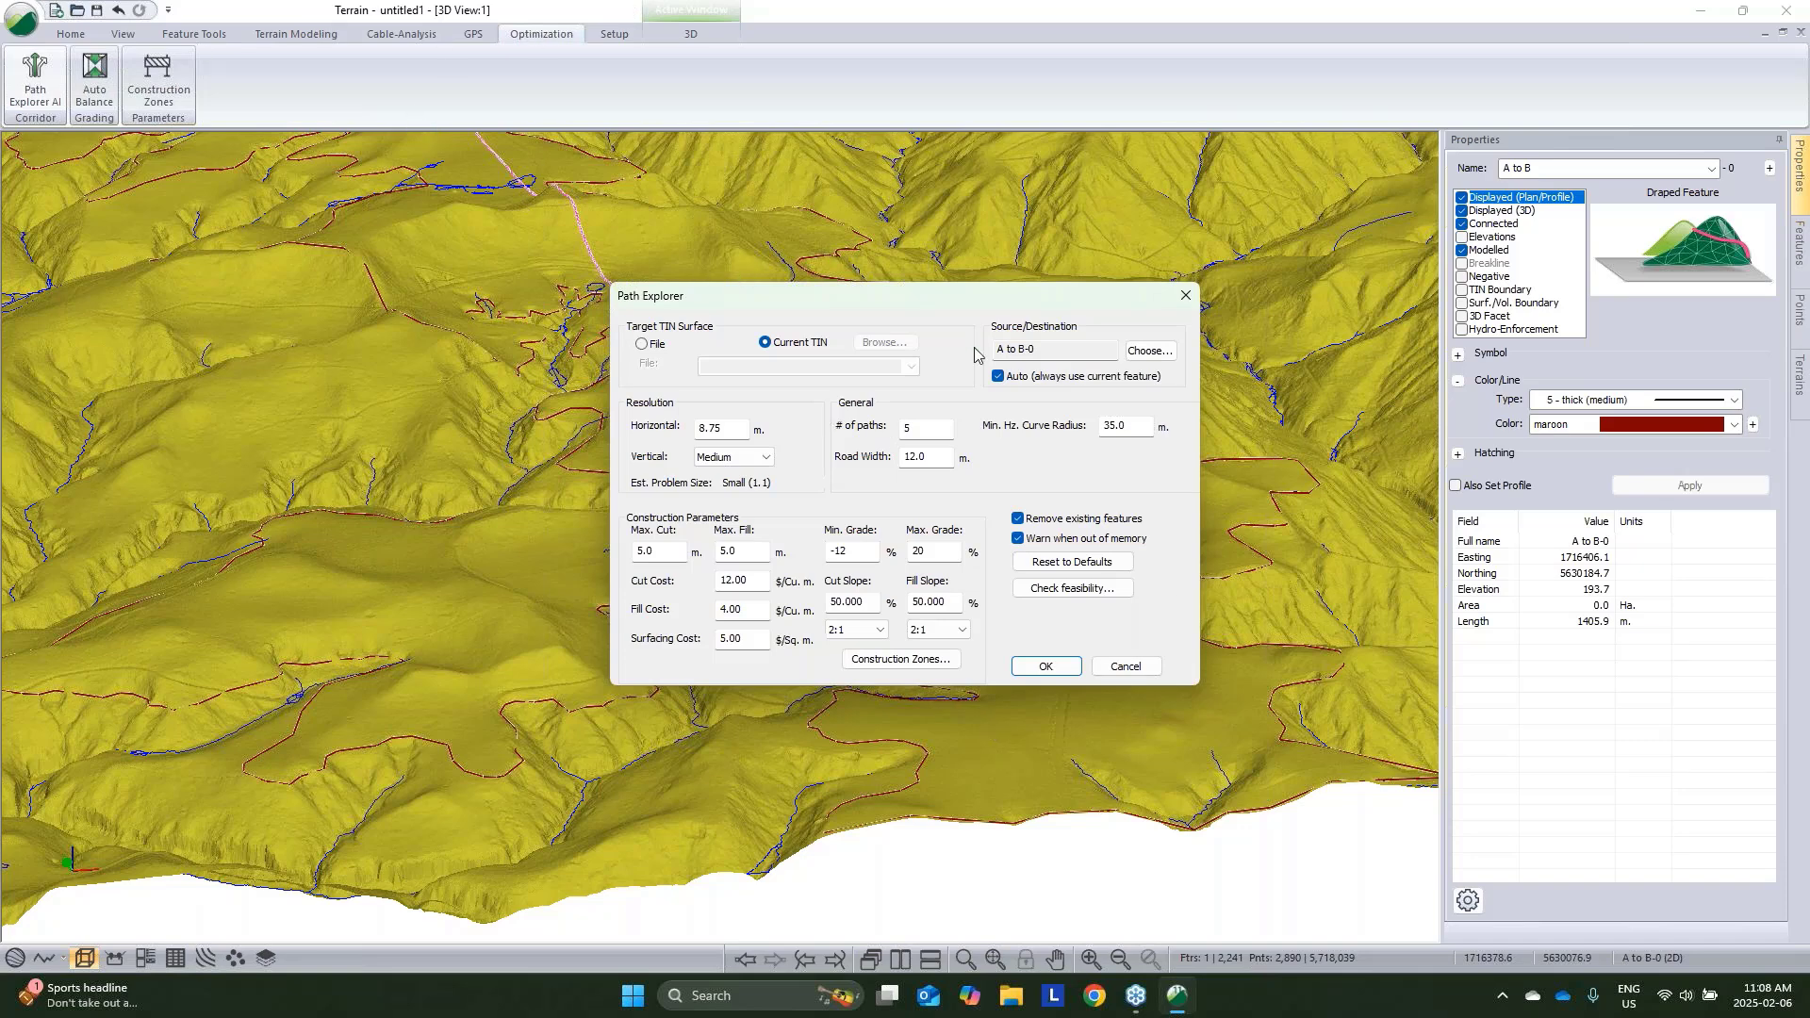
{"action": "double_click", "coordinate": [1126, 425]}
{"action": "type", "text": "100"}
{"action": "double_click", "coordinate": [713, 428]}
{"action": "type", "text": "5"}
{"action": "key", "text": "Tab"}
{"action": "type", "text": "1"}
{"action": "left_click_drag", "start_coordinate": [953, 300], "coordinate": [1354, 226]}
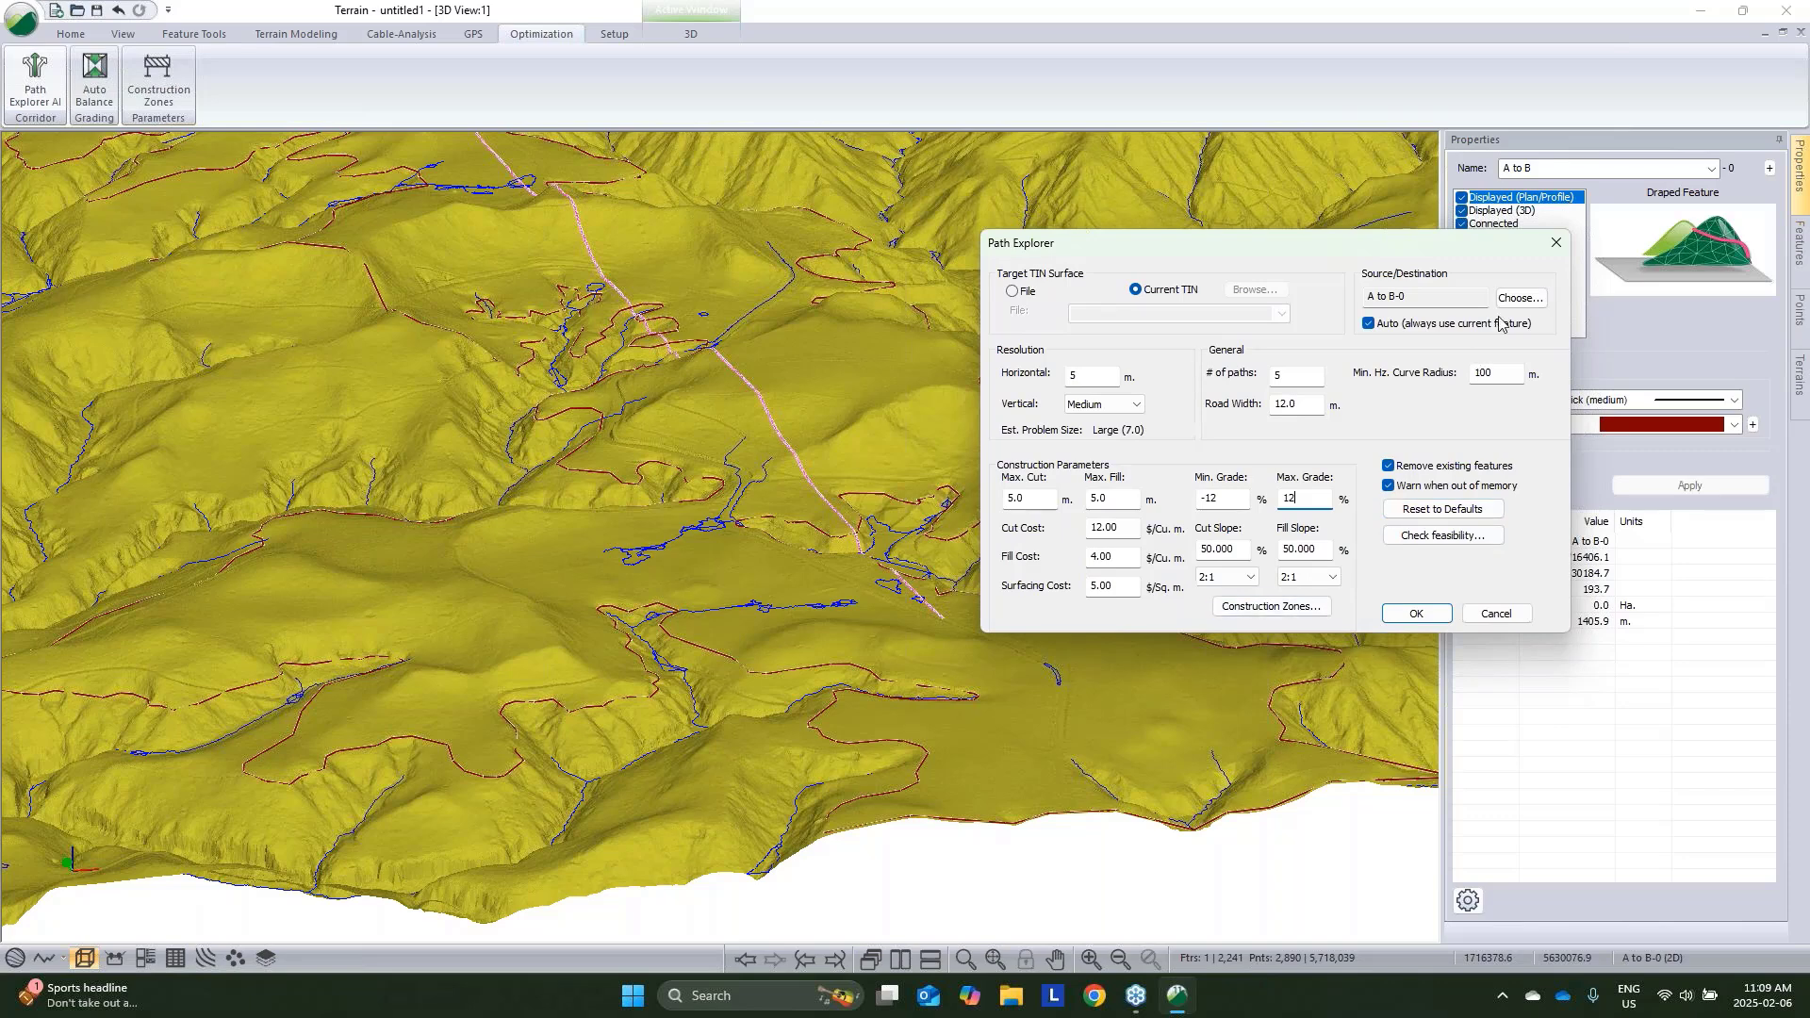
Add a Polylines construction zone set using the predefined streams layer (STREAM*), with a crossing cost of $5000
{"action": "left_click", "coordinate": [1272, 606]}
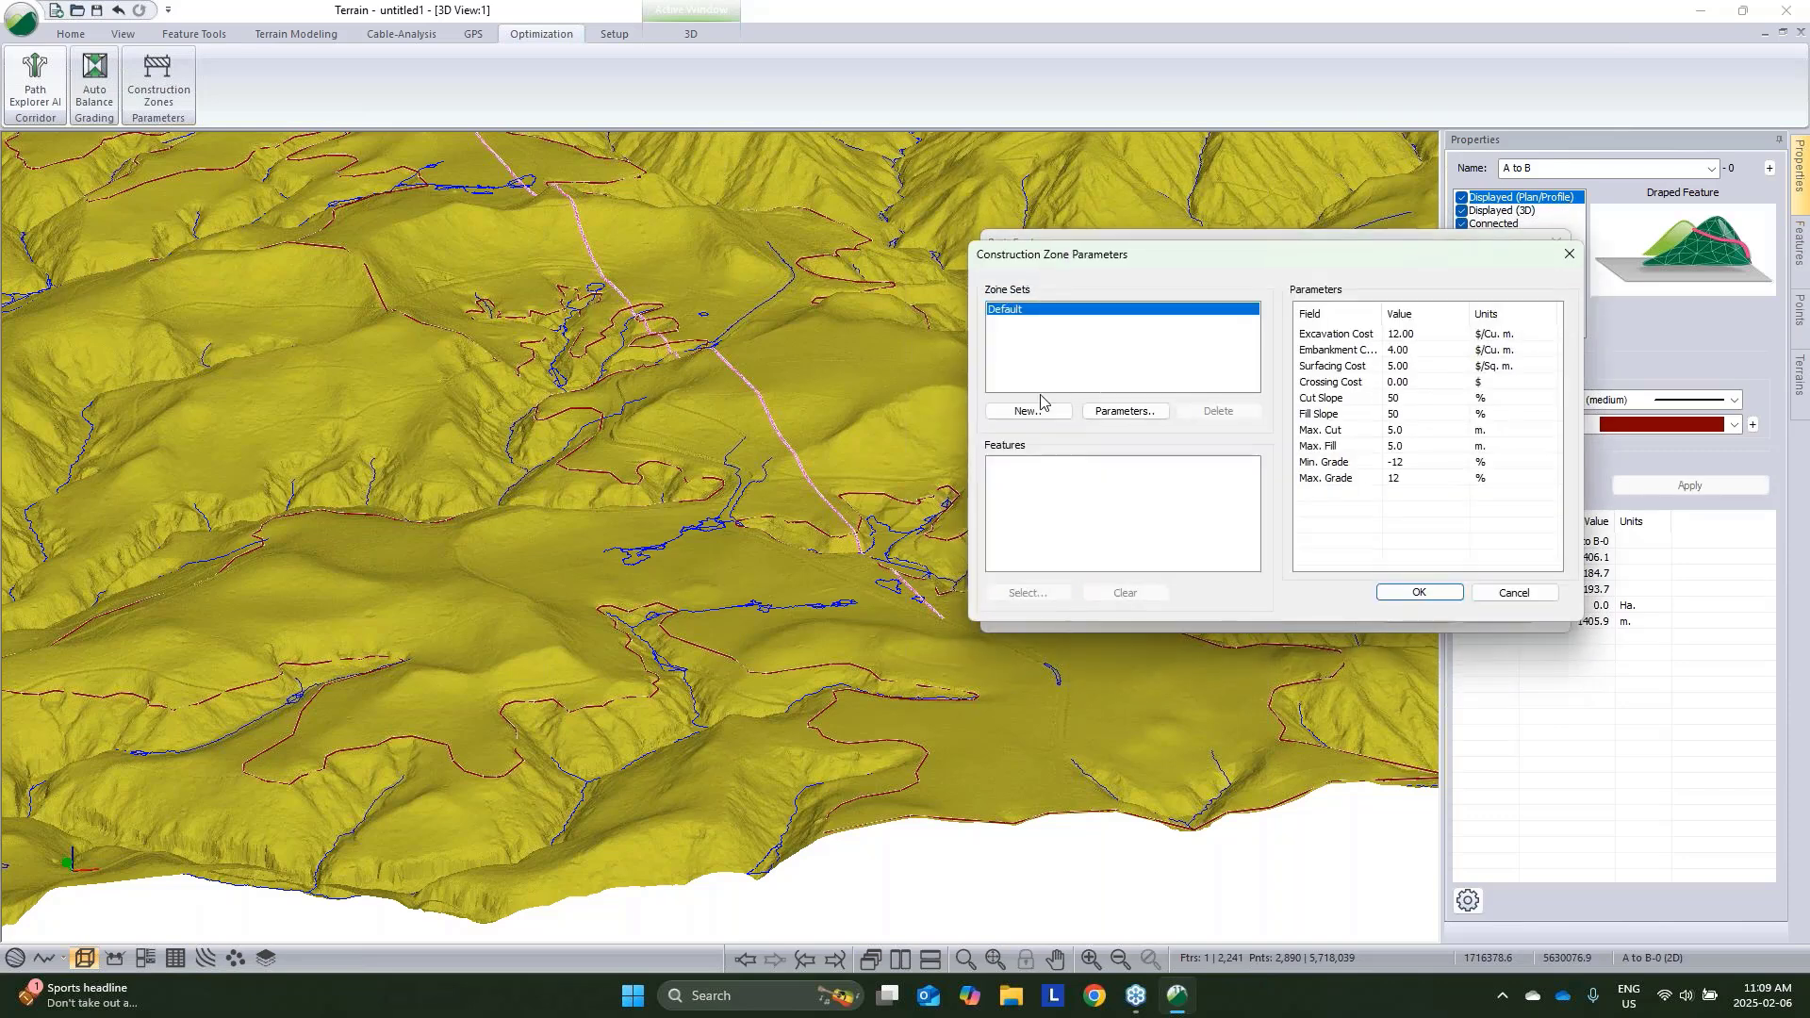
{"action": "left_click", "coordinate": [1046, 415]}
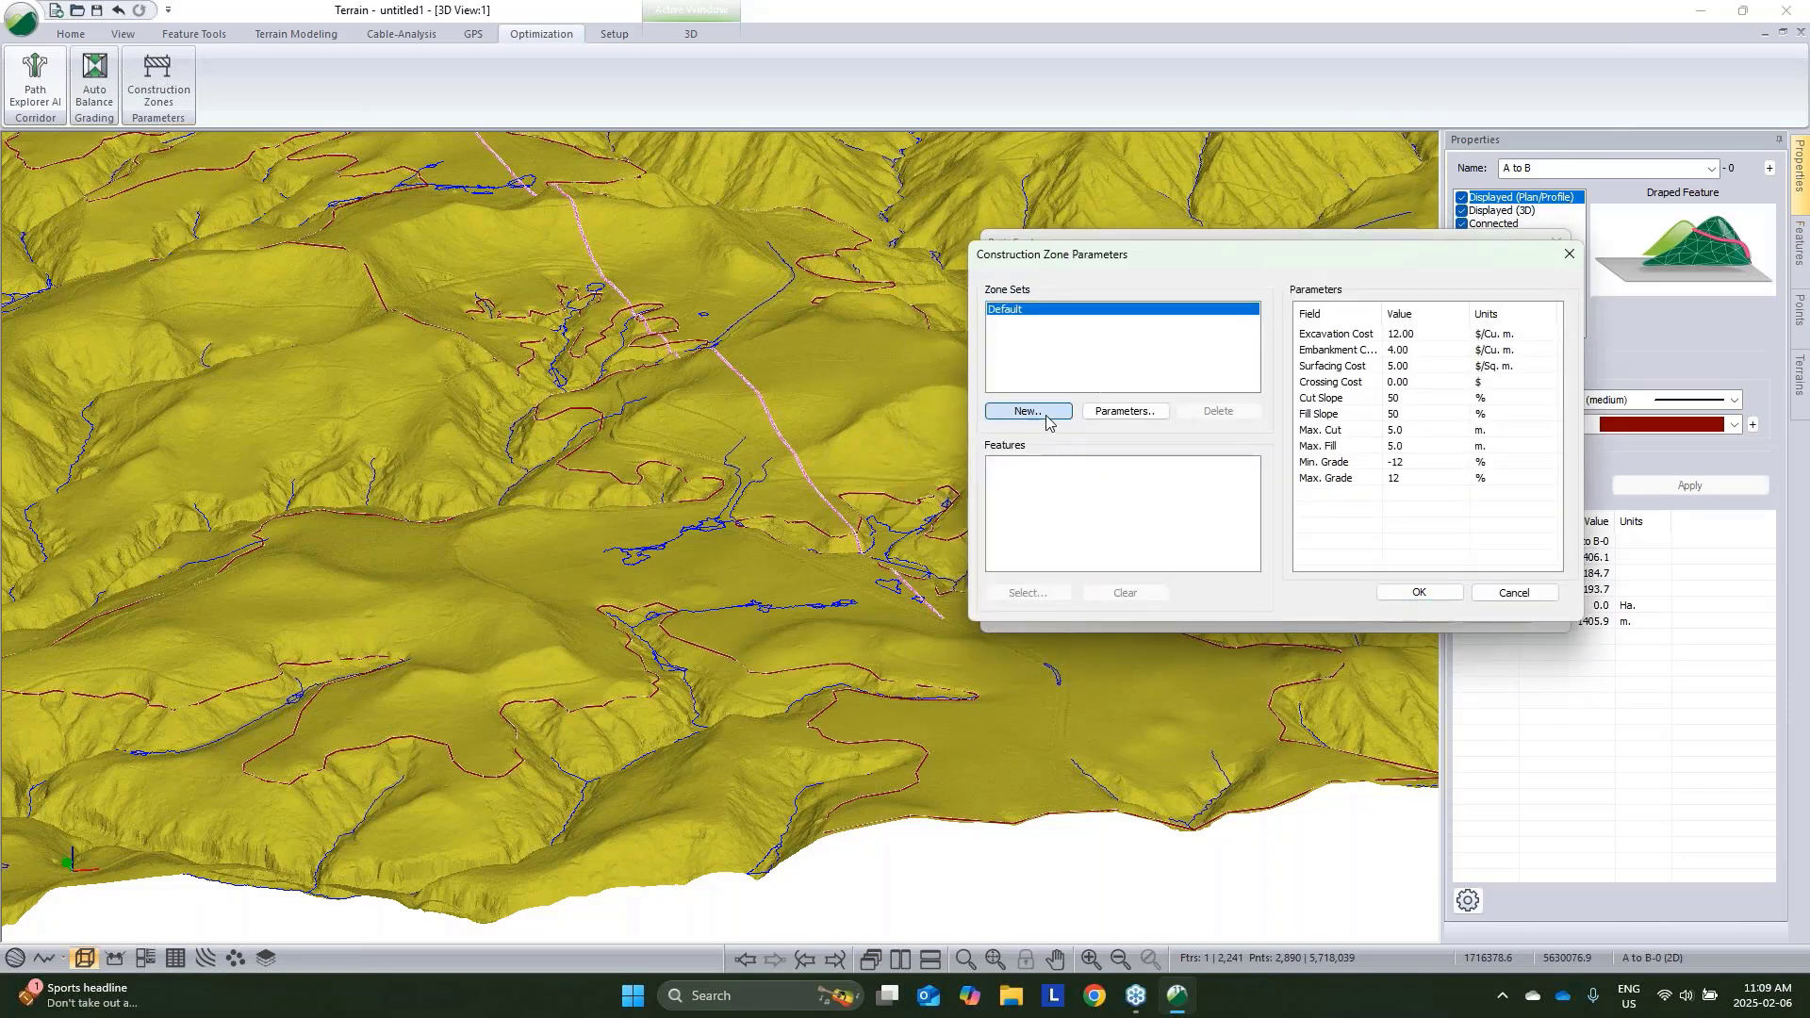
{"action": "left_click", "coordinate": [1227, 379]}
{"action": "left_click", "coordinate": [1216, 462]}
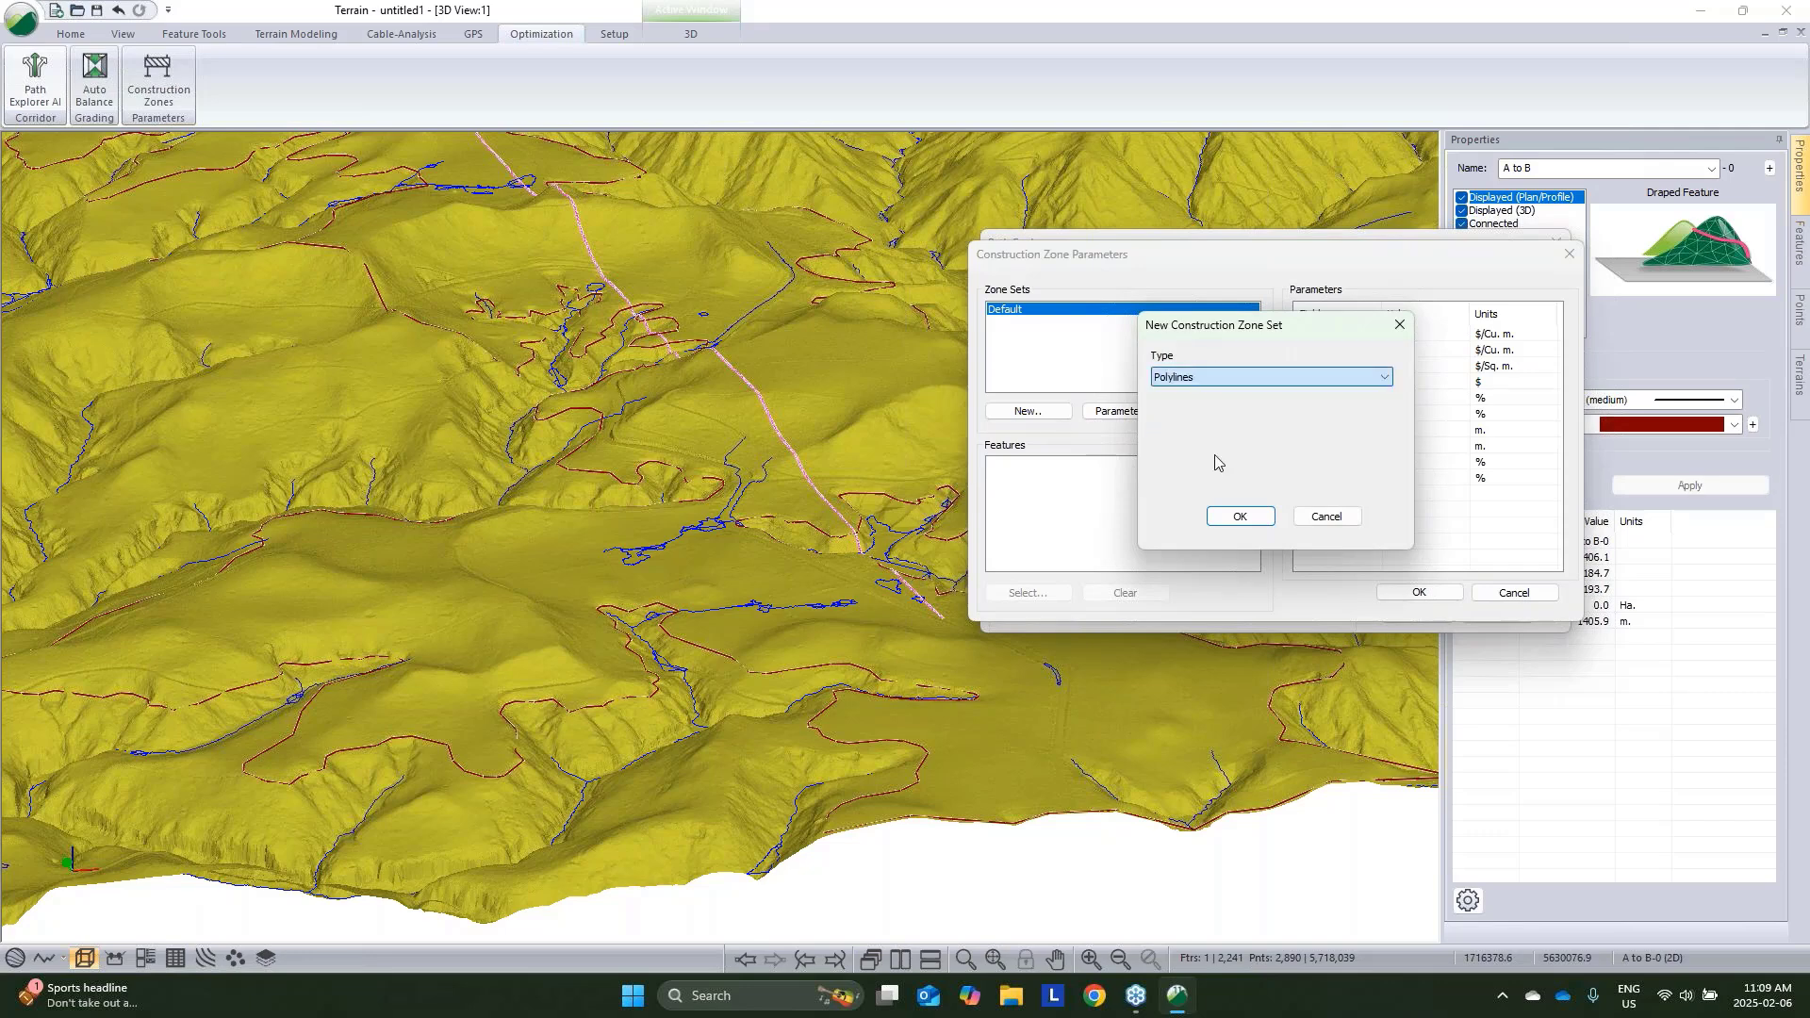
{"action": "left_click", "coordinate": [1240, 516]}
{"action": "left_click", "coordinate": [1425, 444]}
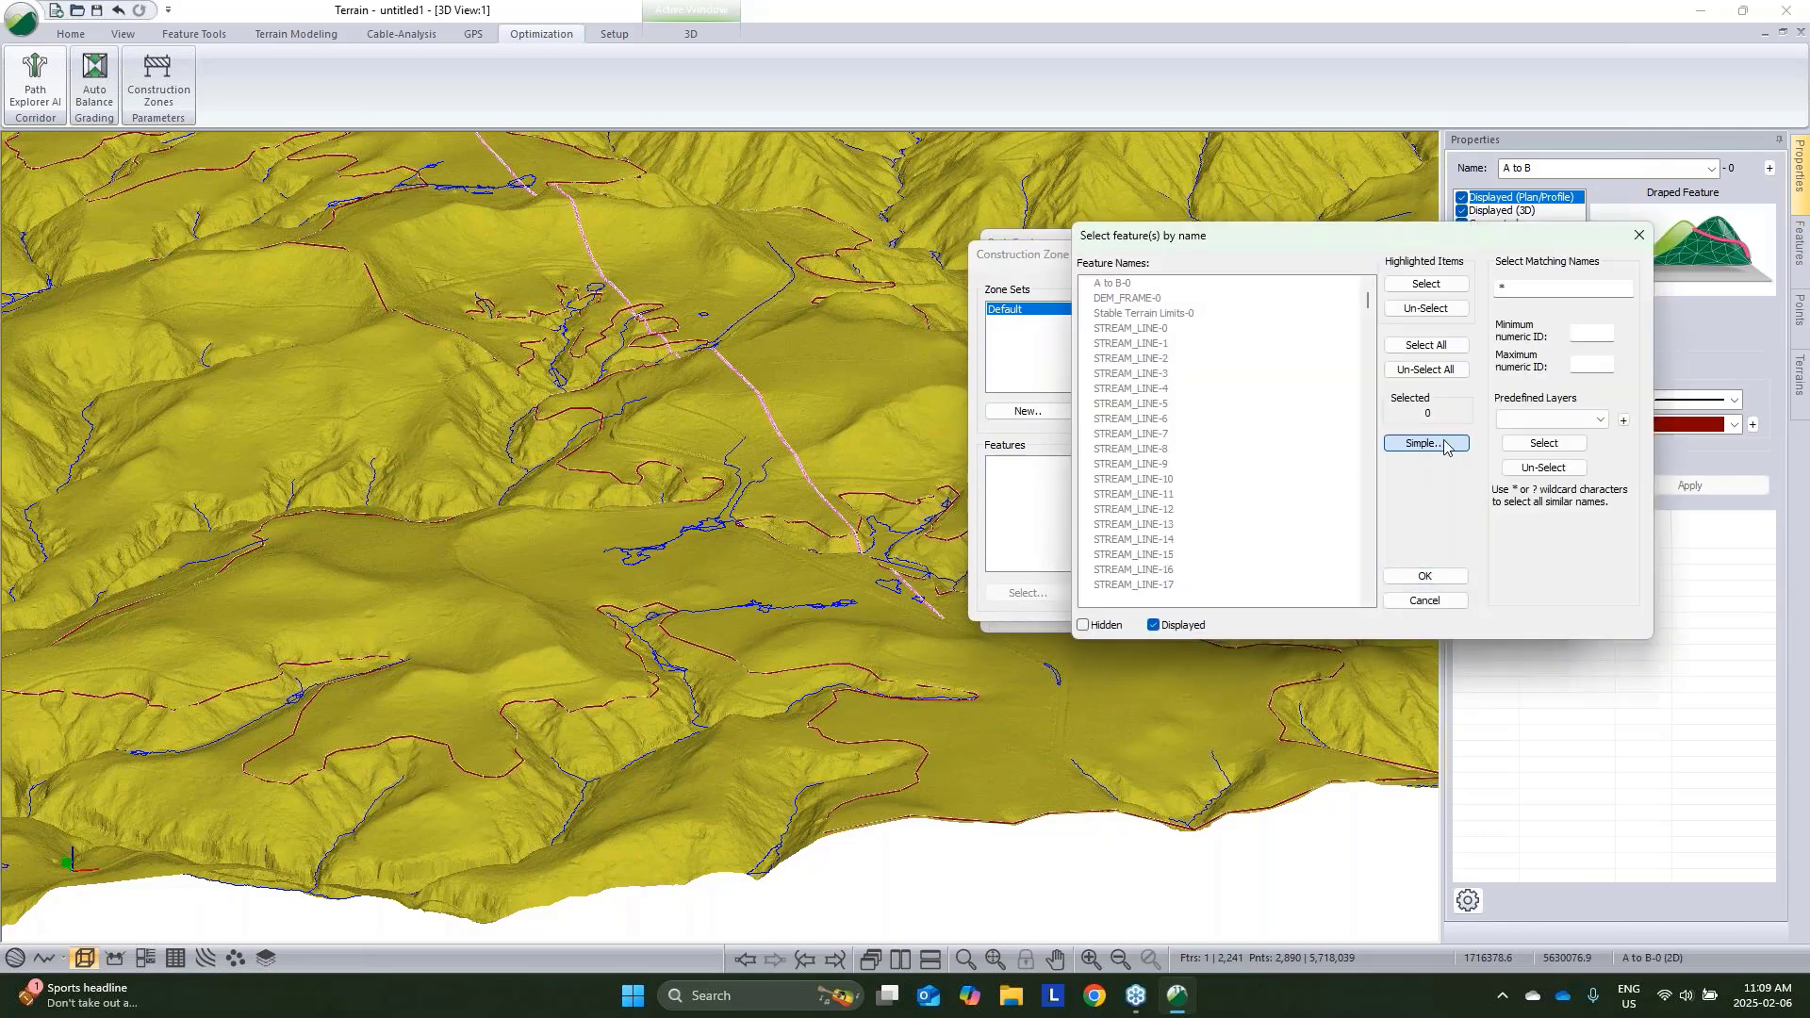
{"action": "left_click", "coordinate": [1555, 419]}
{"action": "left_click", "coordinate": [1543, 457]}
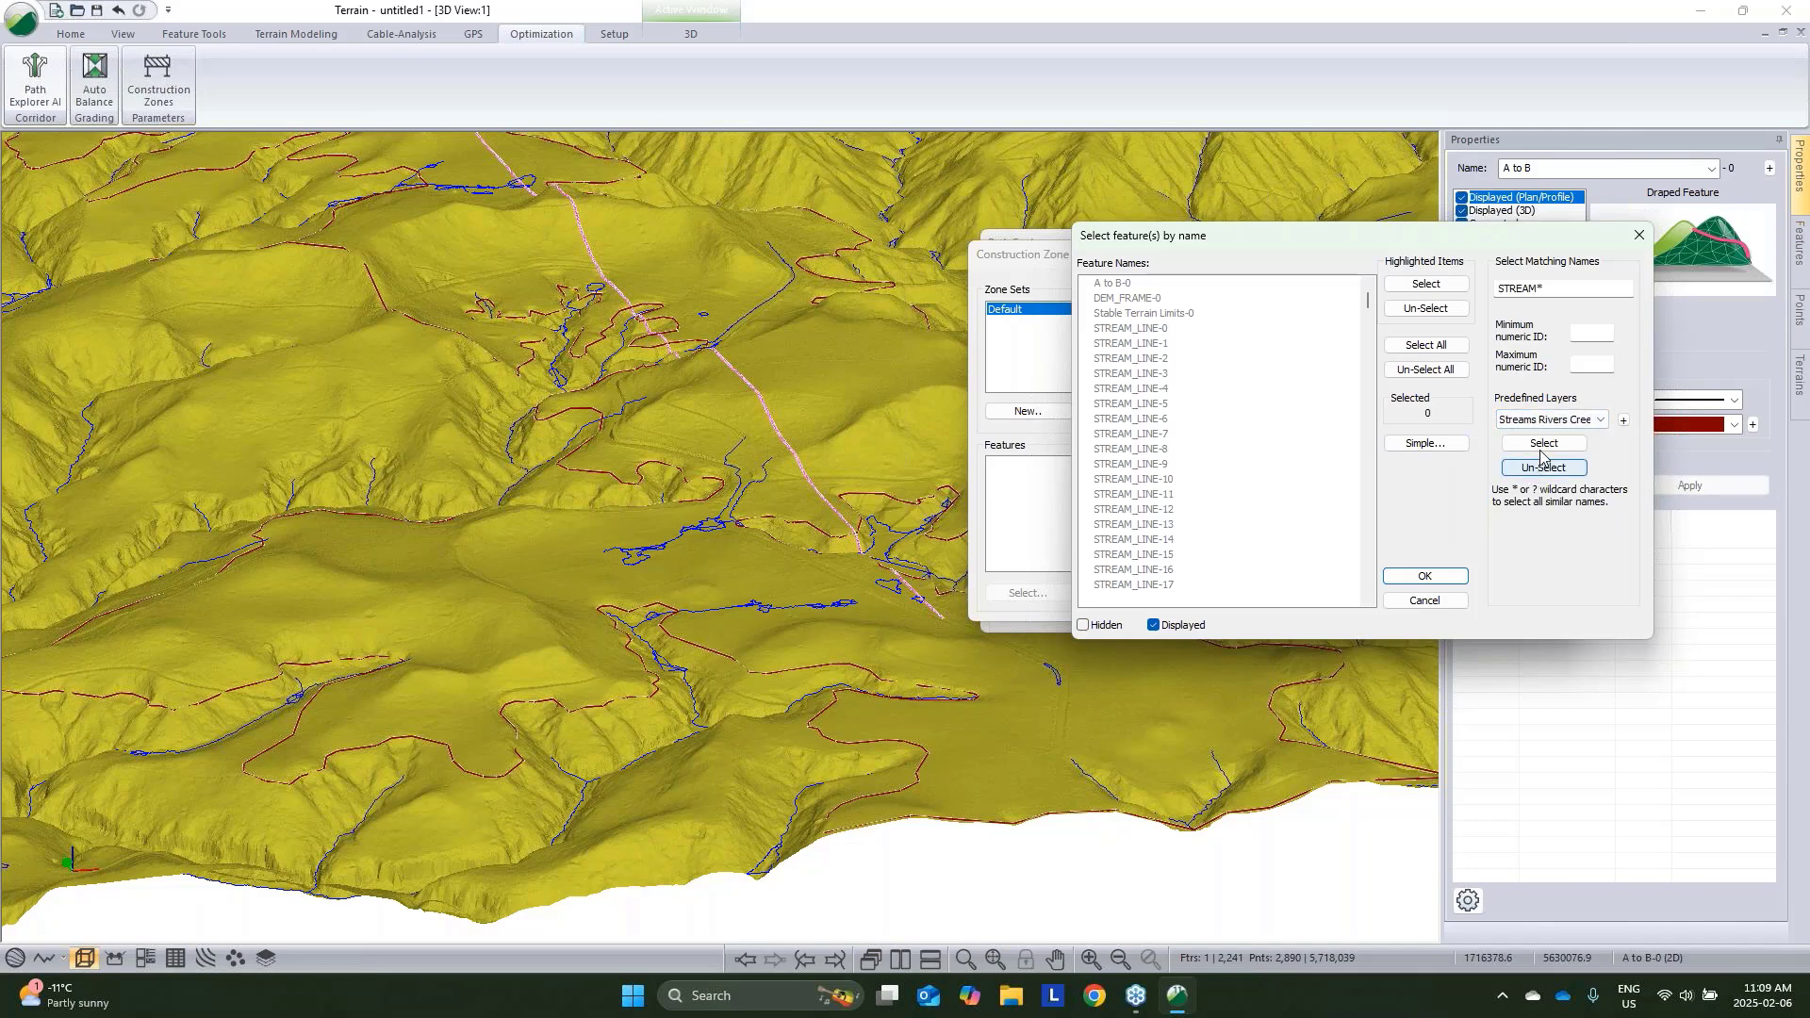
{"action": "left_click", "coordinate": [1543, 445]}
{"action": "left_click", "coordinate": [1424, 575]}
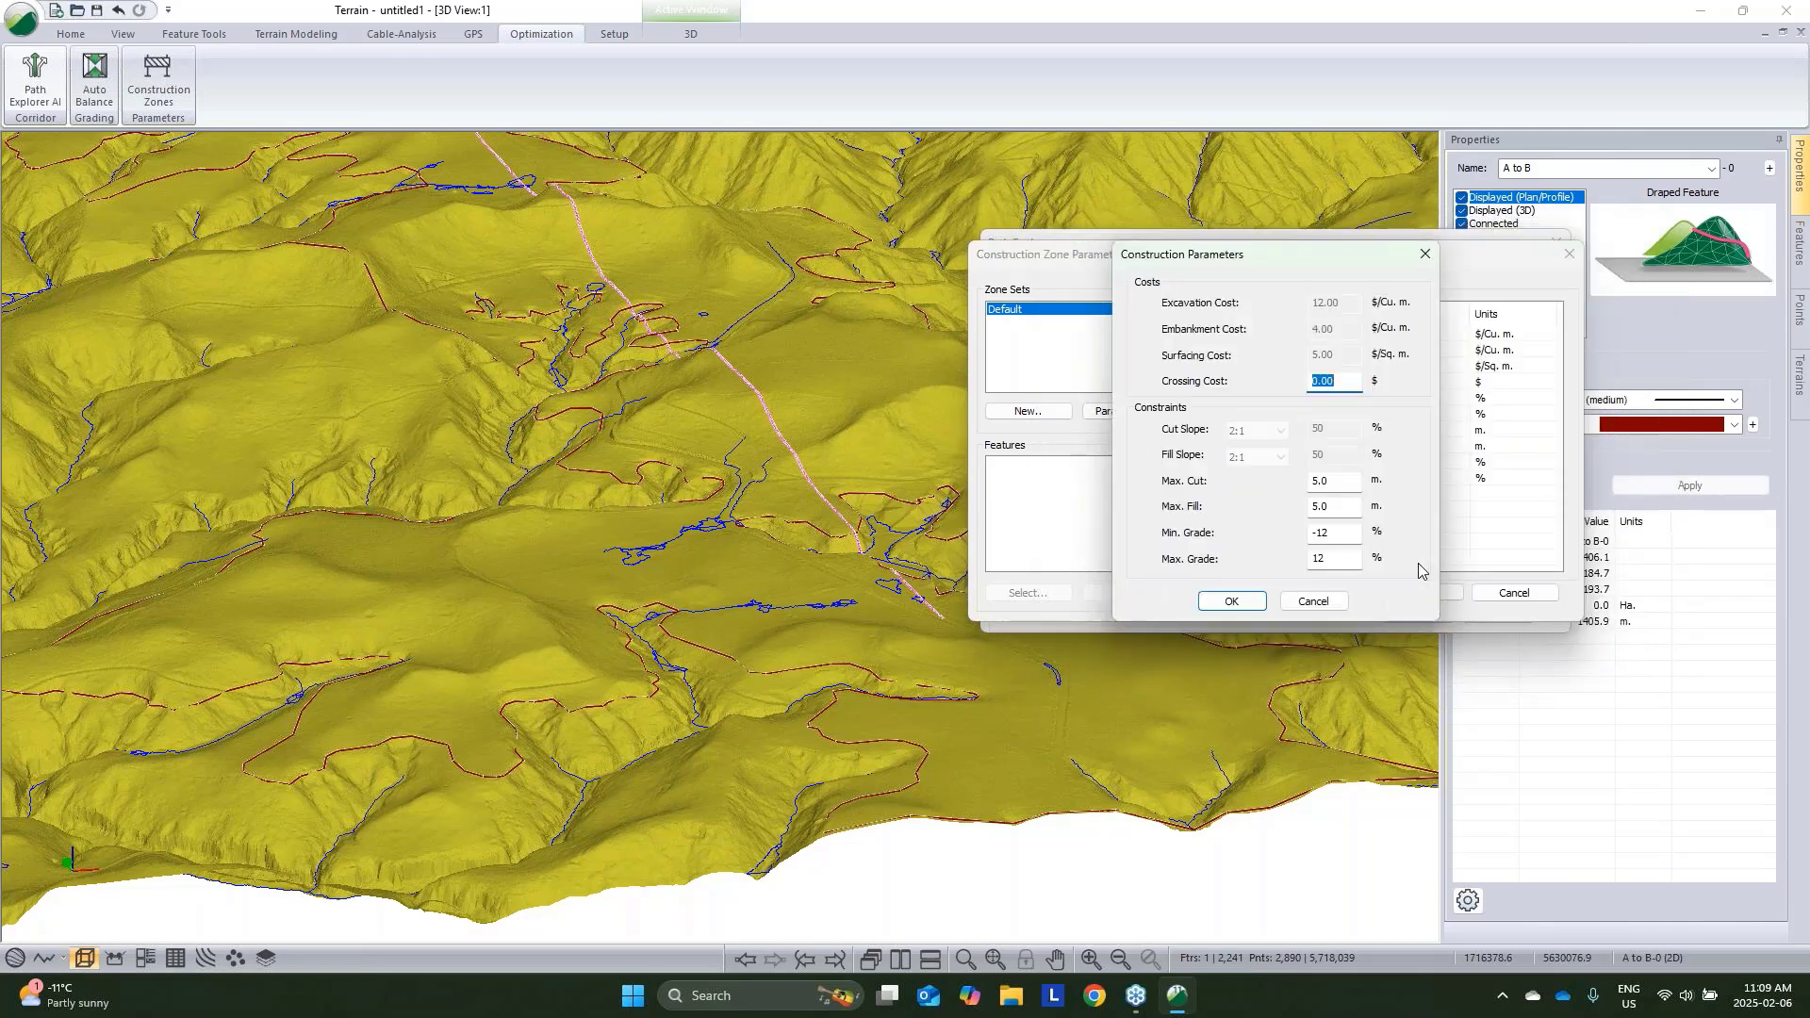
{"action": "type", "text": "50"}
{"action": "left_click", "coordinate": [1254, 600]}
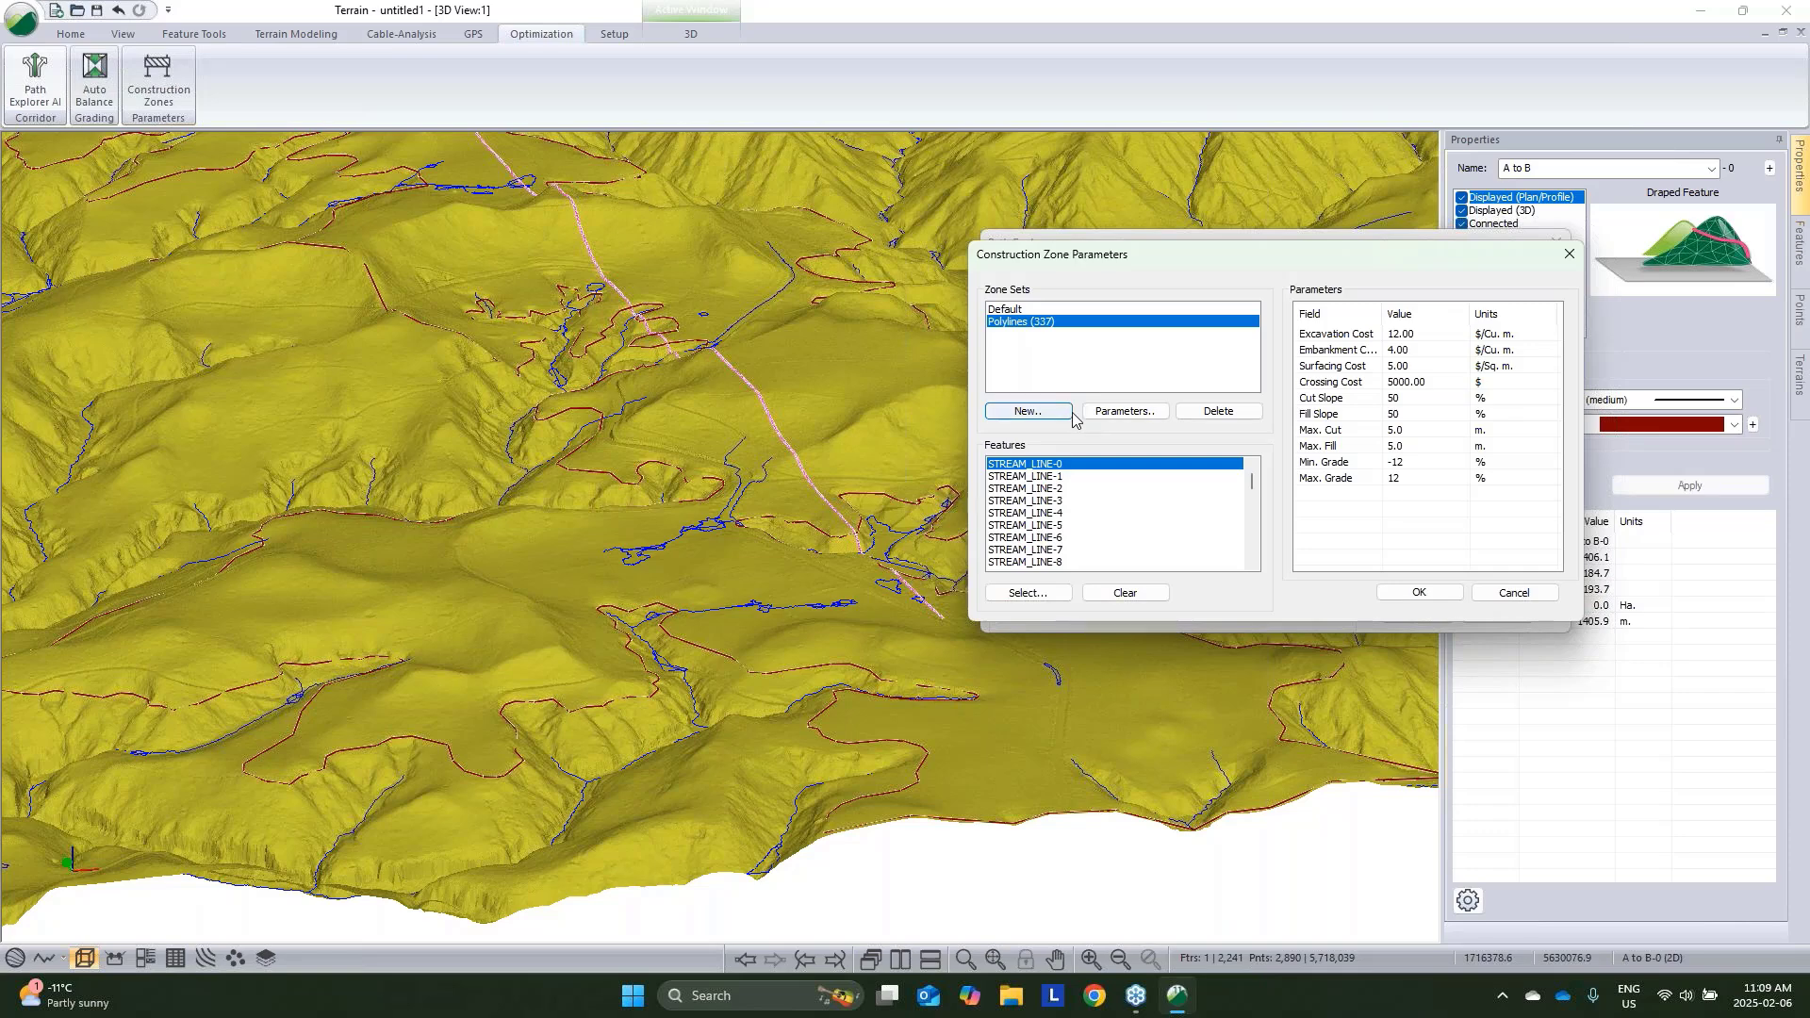
Add a No-Go Polylines zone set containing Stable Terrain Limits-0 and accept the construction zones
{"action": "left_click", "coordinate": [1029, 411]}
{"action": "left_click", "coordinate": [1166, 381]}
{"action": "left_click", "coordinate": [1184, 405]}
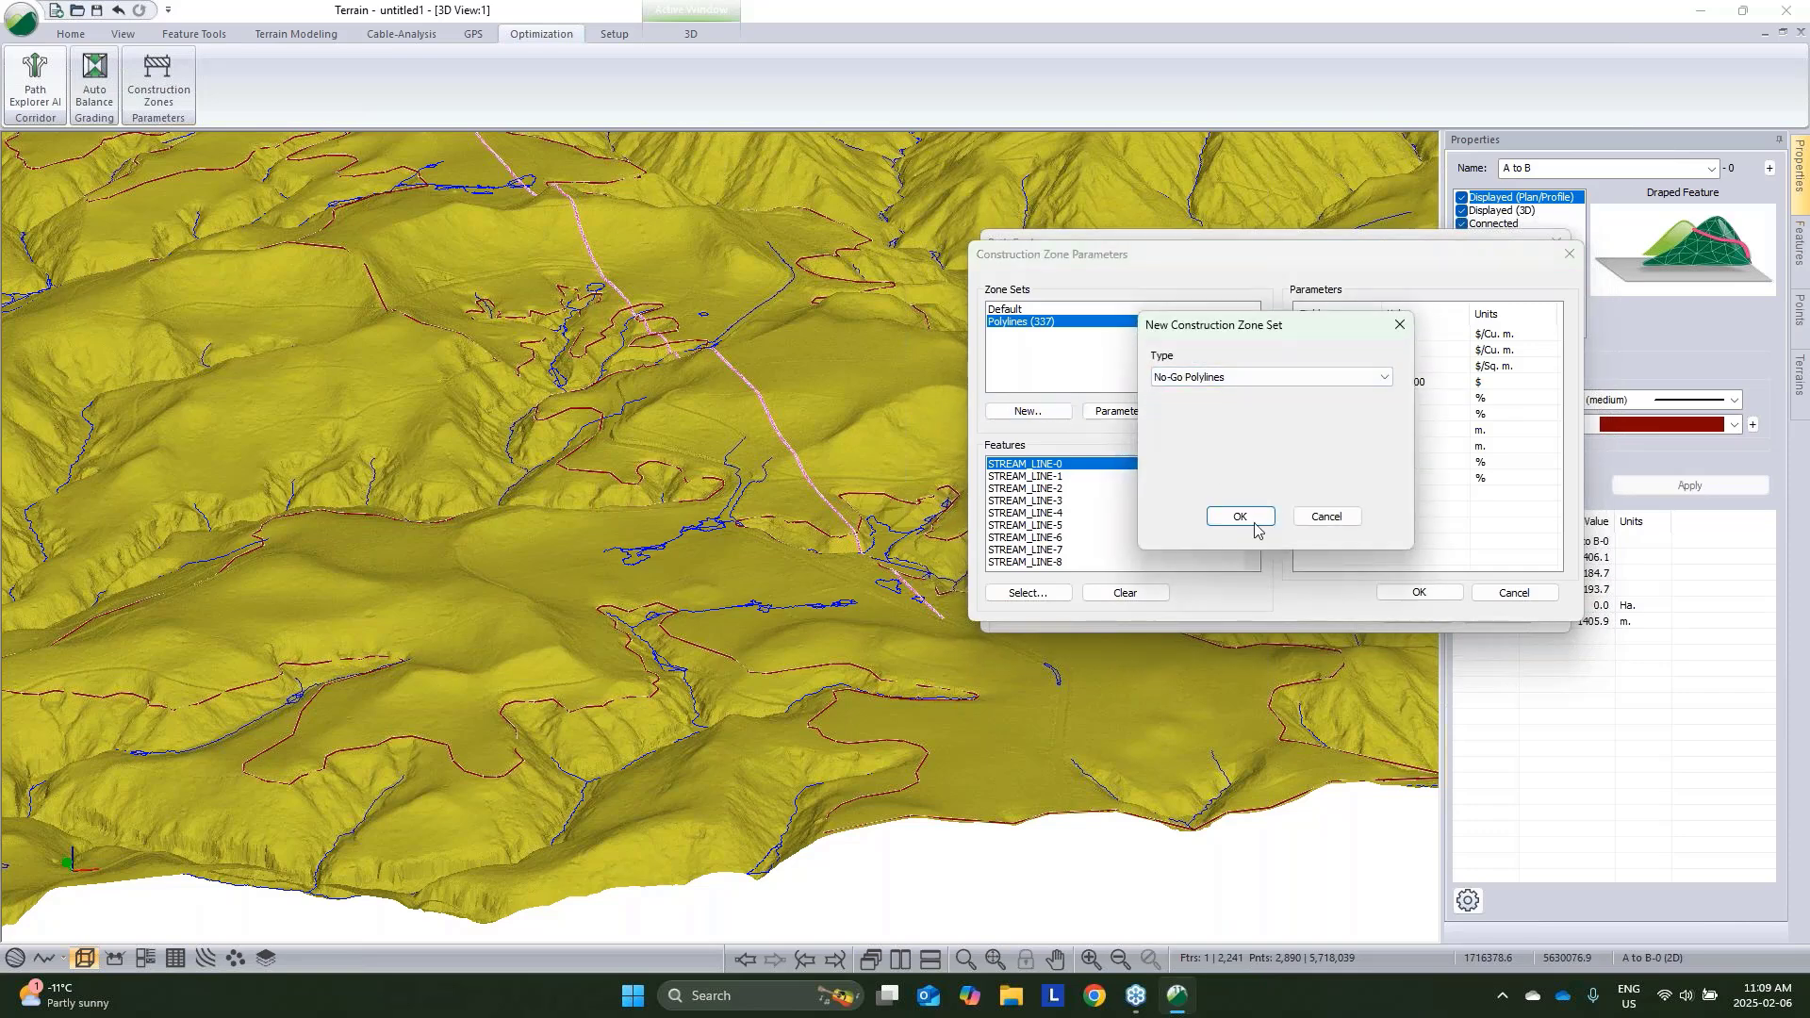
{"action": "left_click", "coordinate": [1240, 517]}
{"action": "left_click", "coordinate": [1162, 317]}
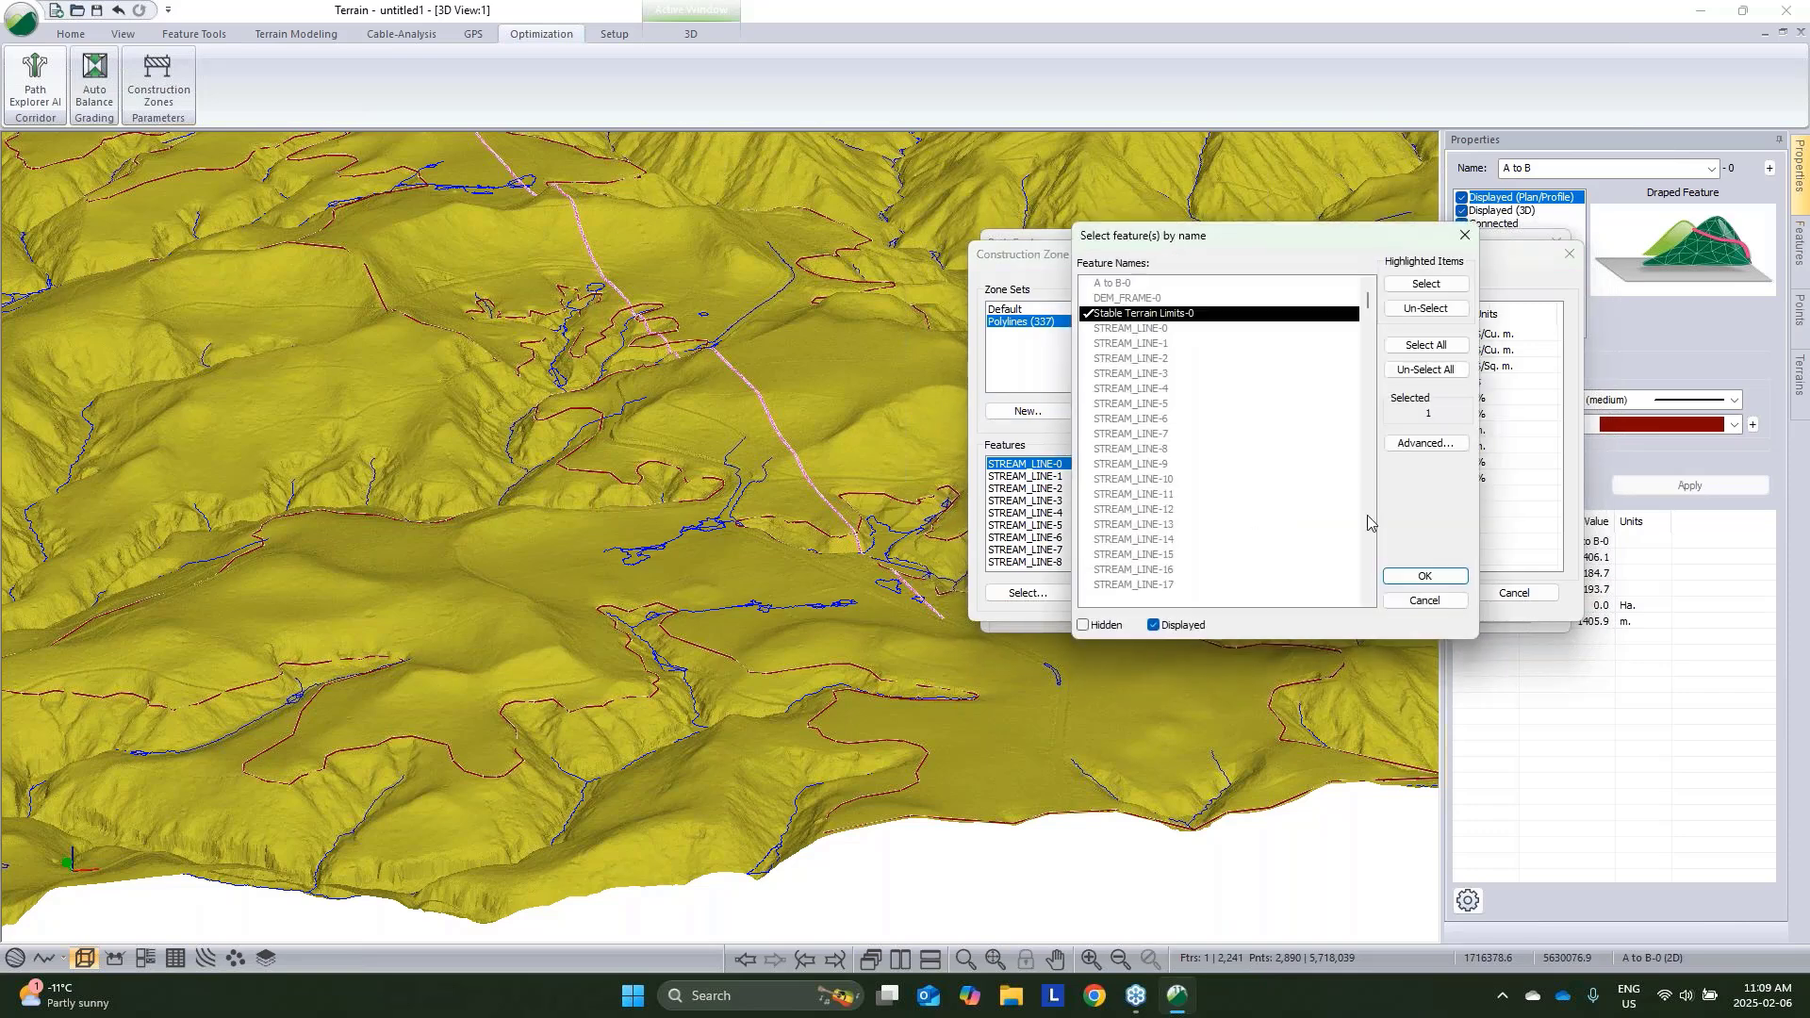
{"action": "left_click", "coordinate": [1412, 577]}
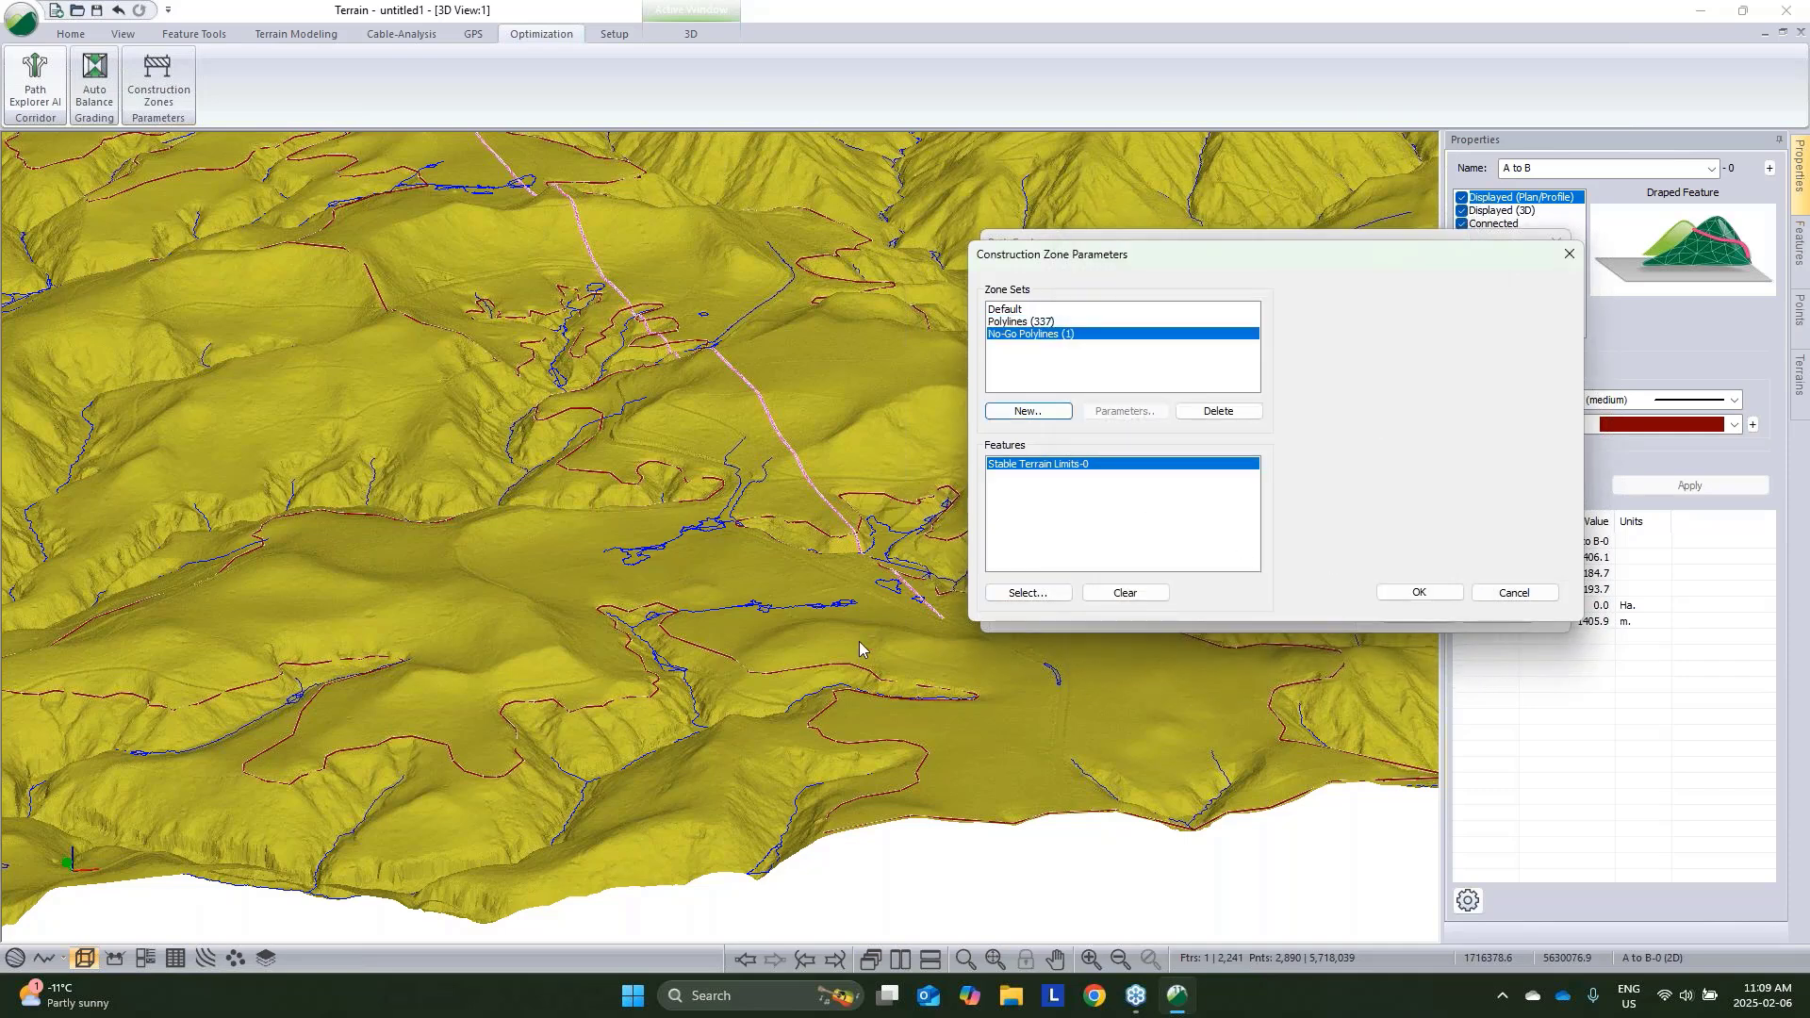
{"action": "left_click", "coordinate": [1412, 590]}
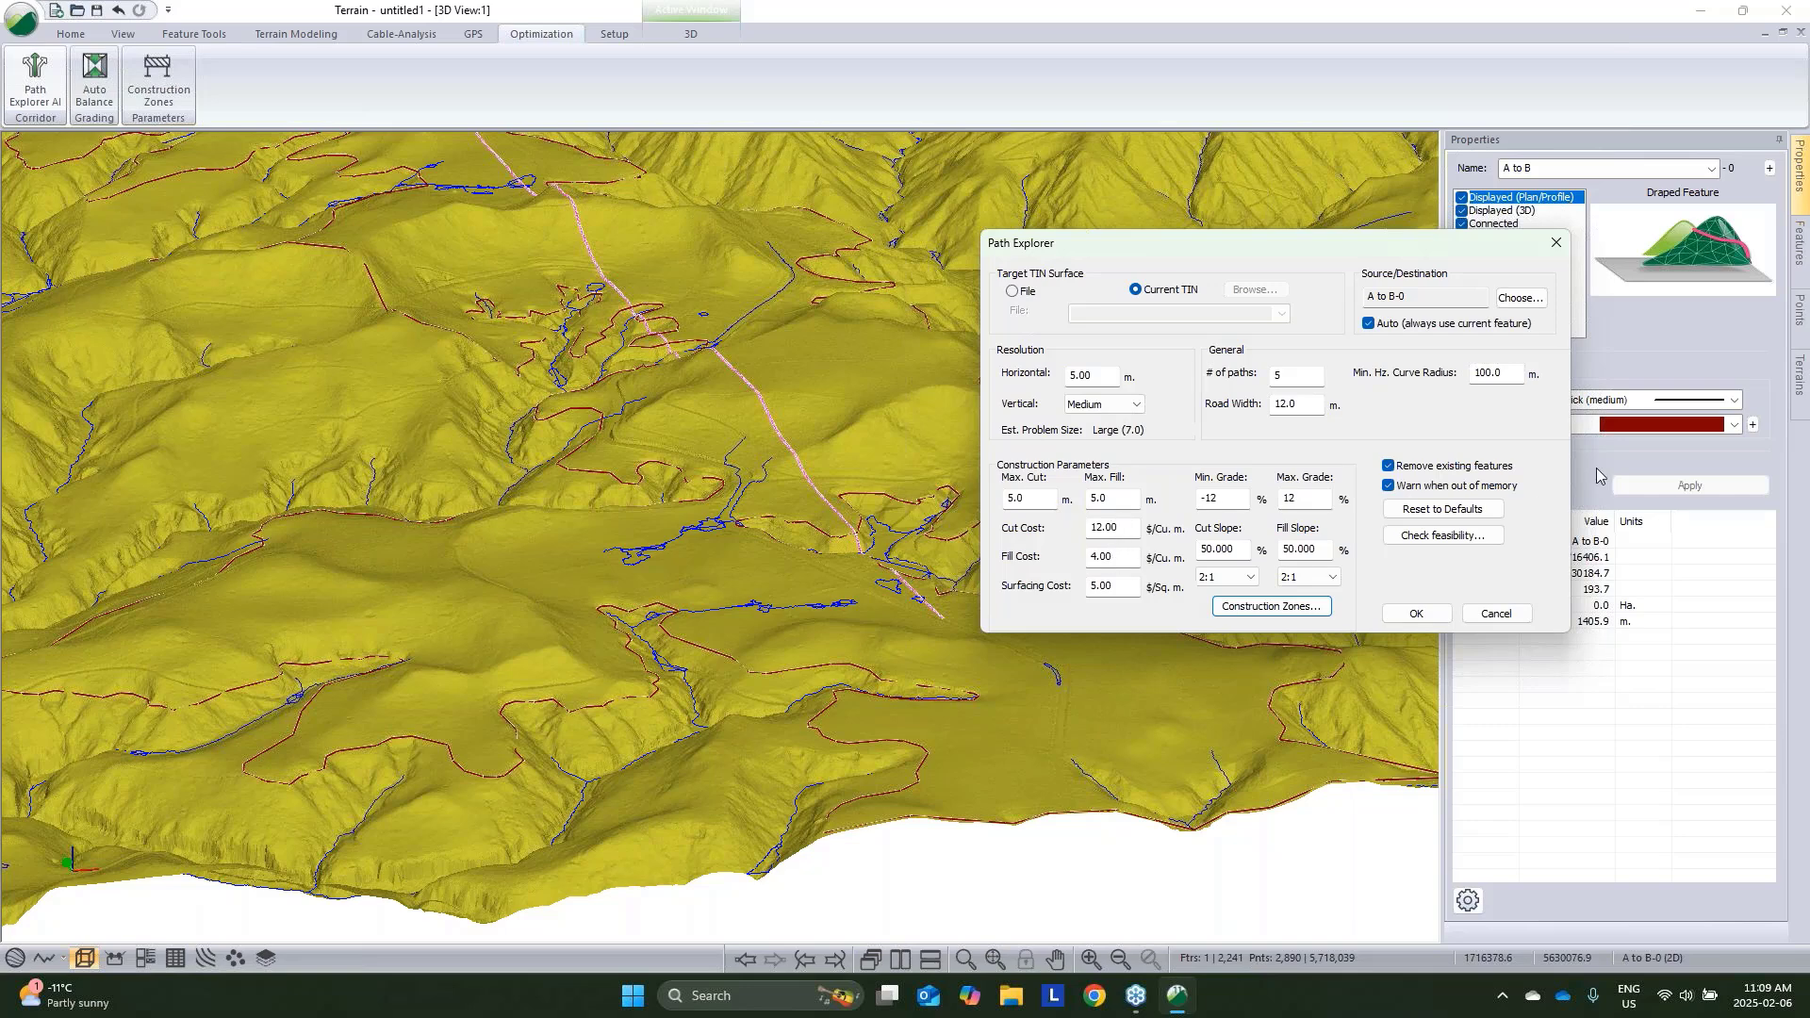
Restrict the outer approach directions of A to B-0 to north and northwest at the source and south at the destination
{"action": "left_click", "coordinate": [1521, 300]}
{"action": "left_click", "coordinate": [1092, 402]}
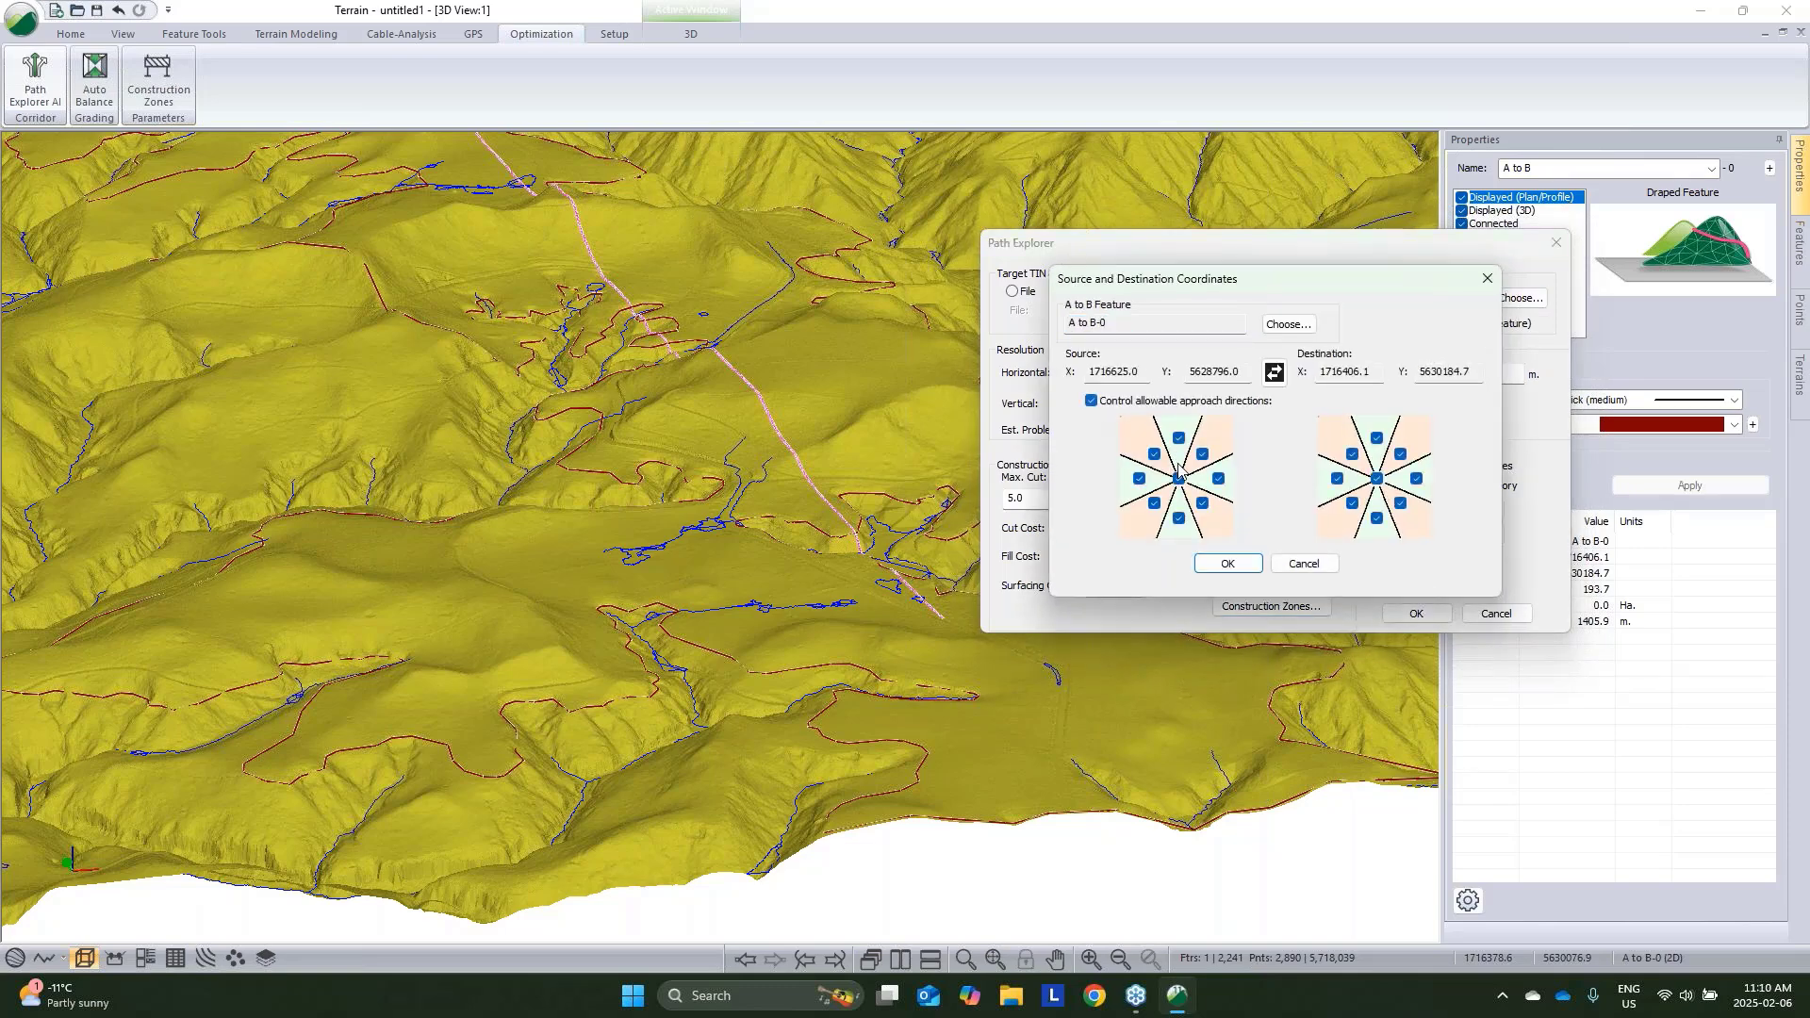
{"action": "left_click", "coordinate": [1179, 479]}
{"action": "left_click", "coordinate": [1178, 438]}
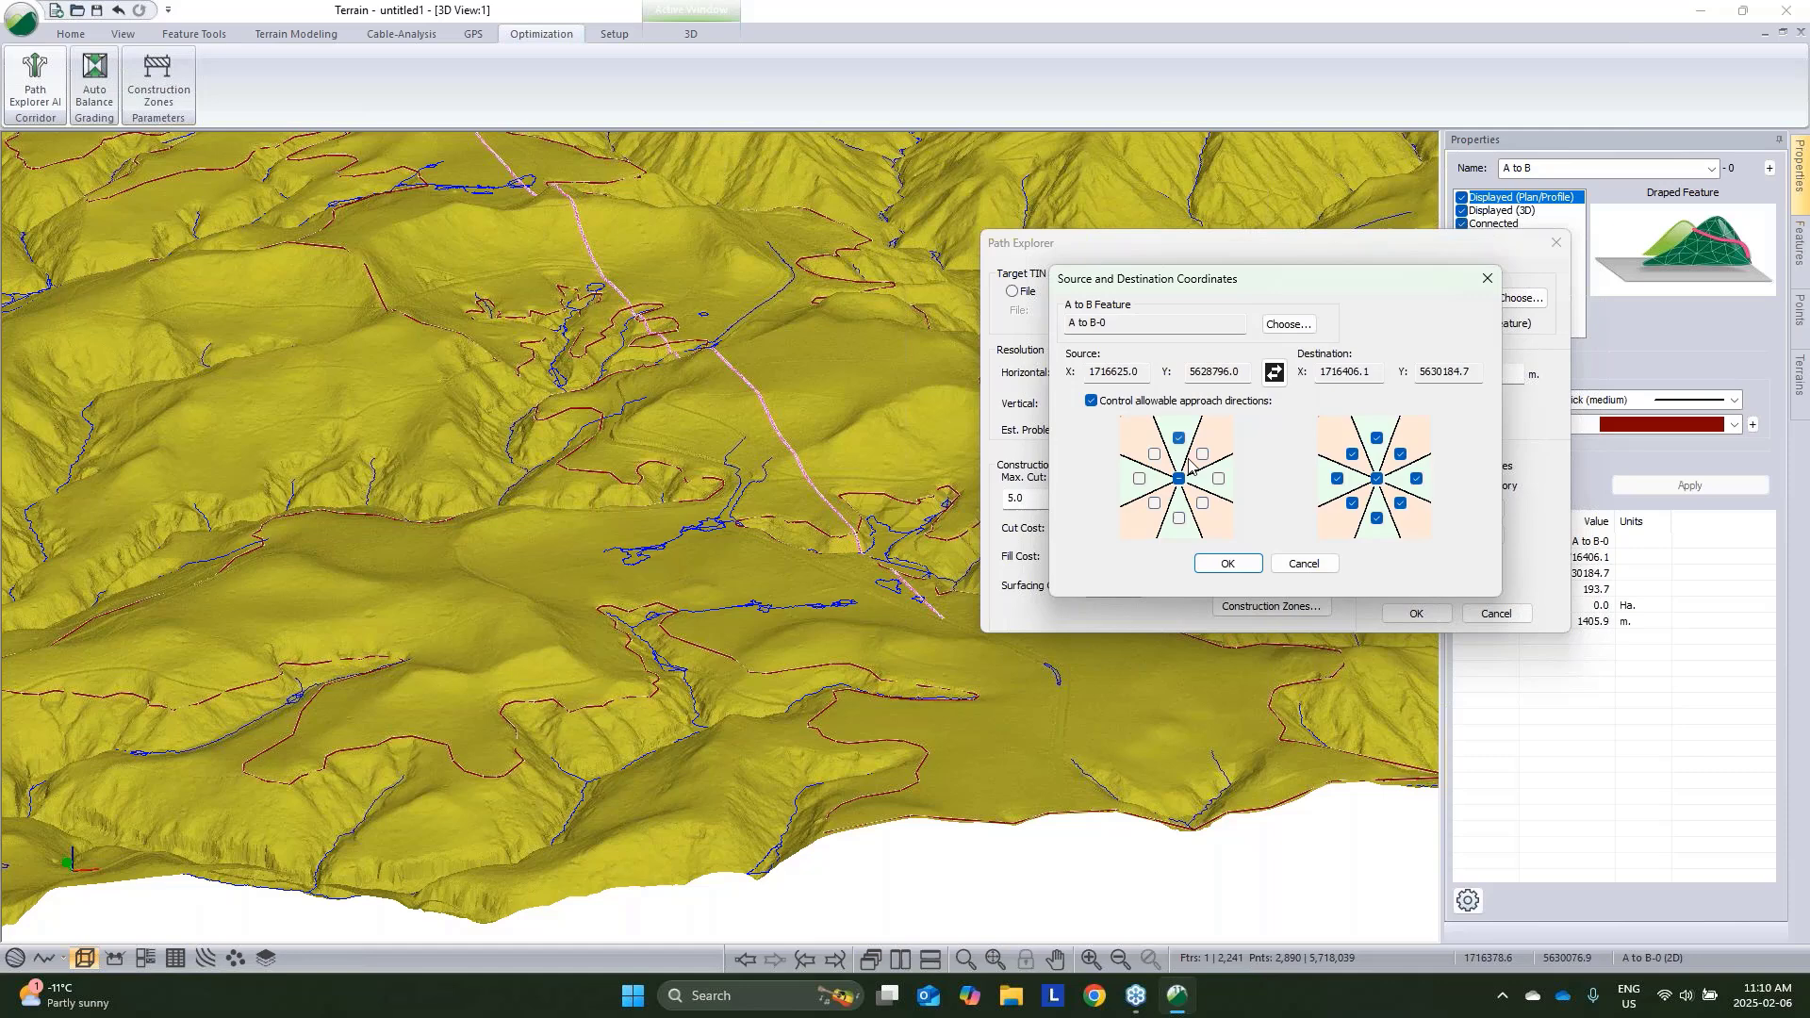
{"action": "left_click", "coordinate": [1379, 480]}
{"action": "left_click", "coordinate": [1377, 518]}
{"action": "left_click", "coordinate": [1154, 454]}
{"action": "left_click", "coordinate": [1179, 438]}
{"action": "left_click", "coordinate": [1228, 563]}
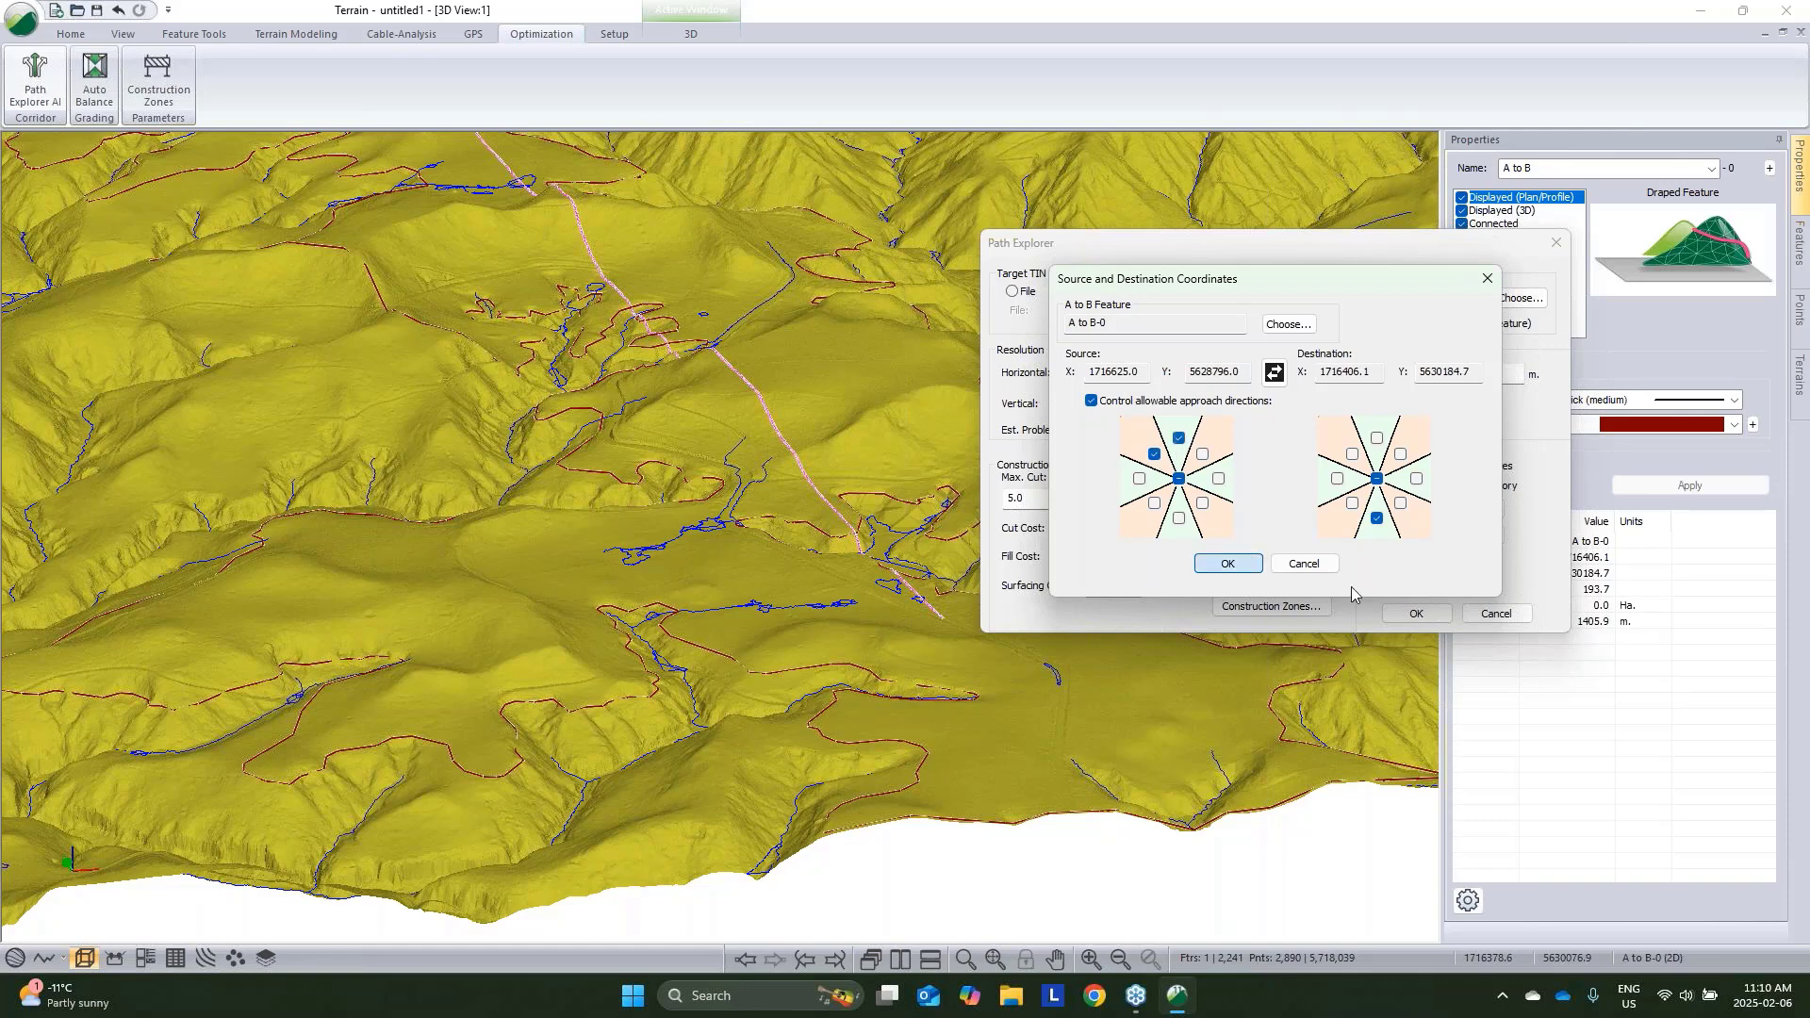
Run Path Explorer with the configured settings and dismiss its messages
{"action": "left_click", "coordinate": [1416, 614]}
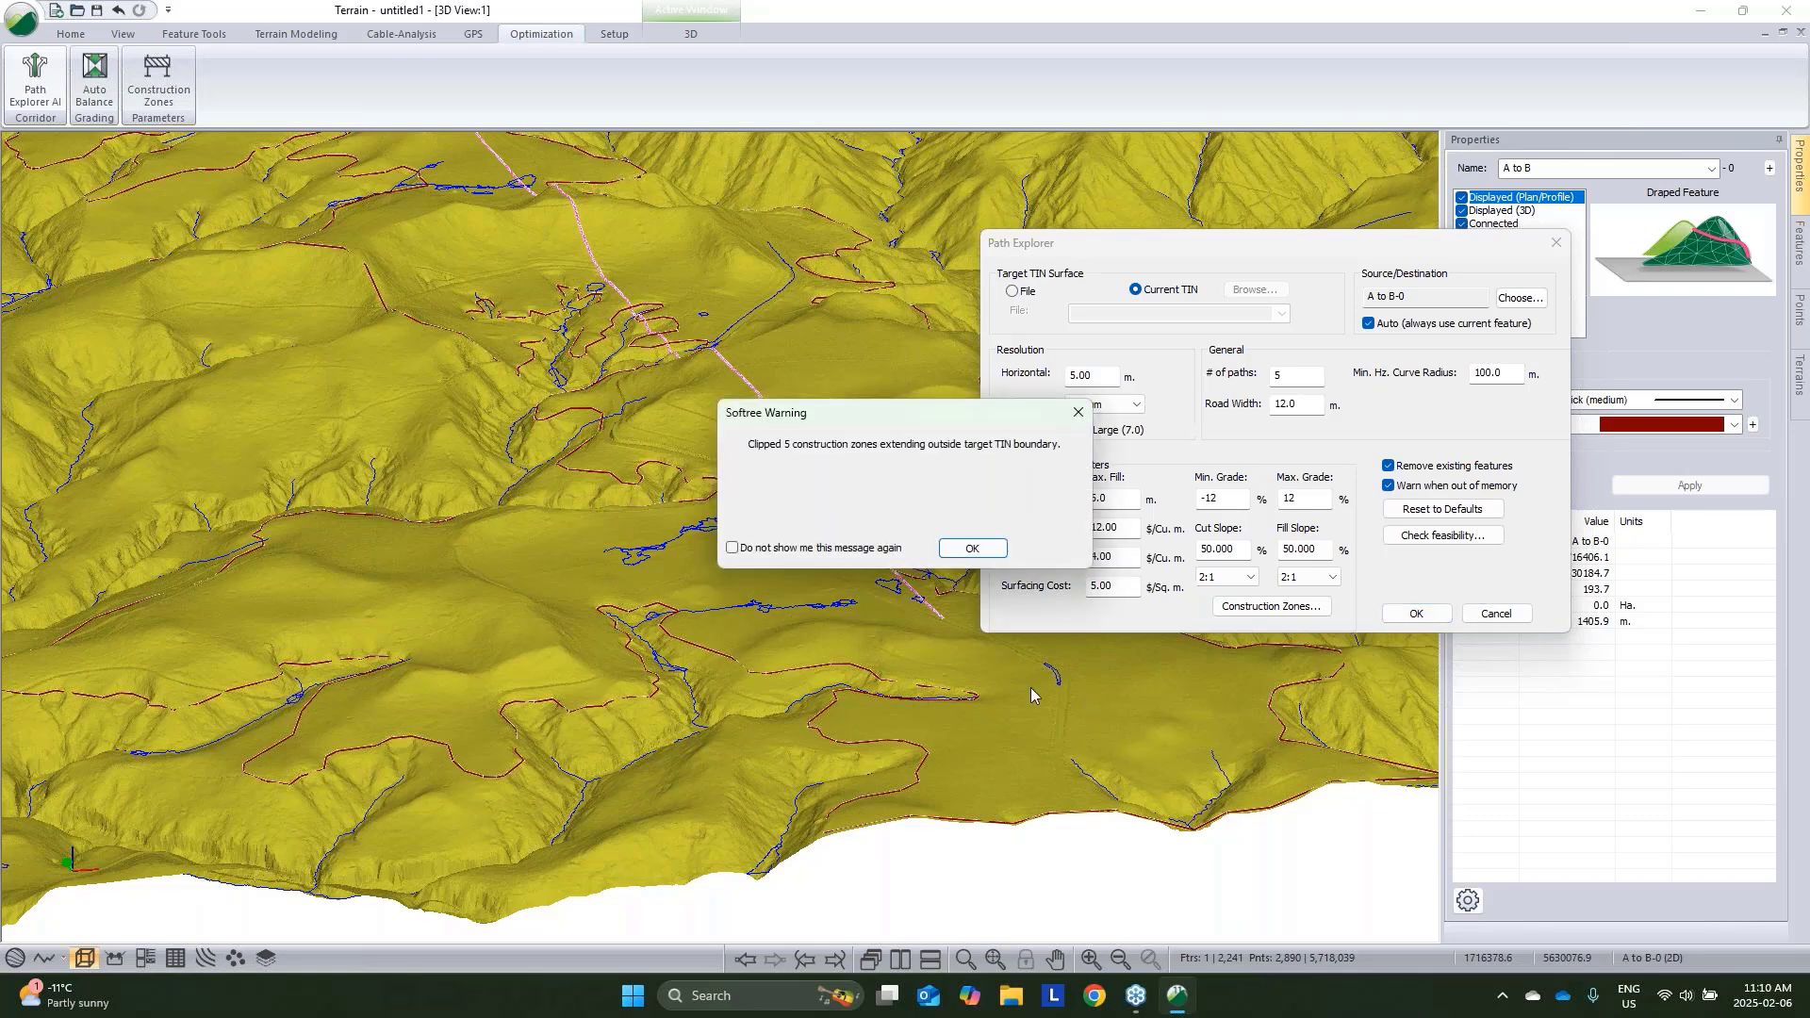
{"action": "left_click", "coordinate": [987, 550]}
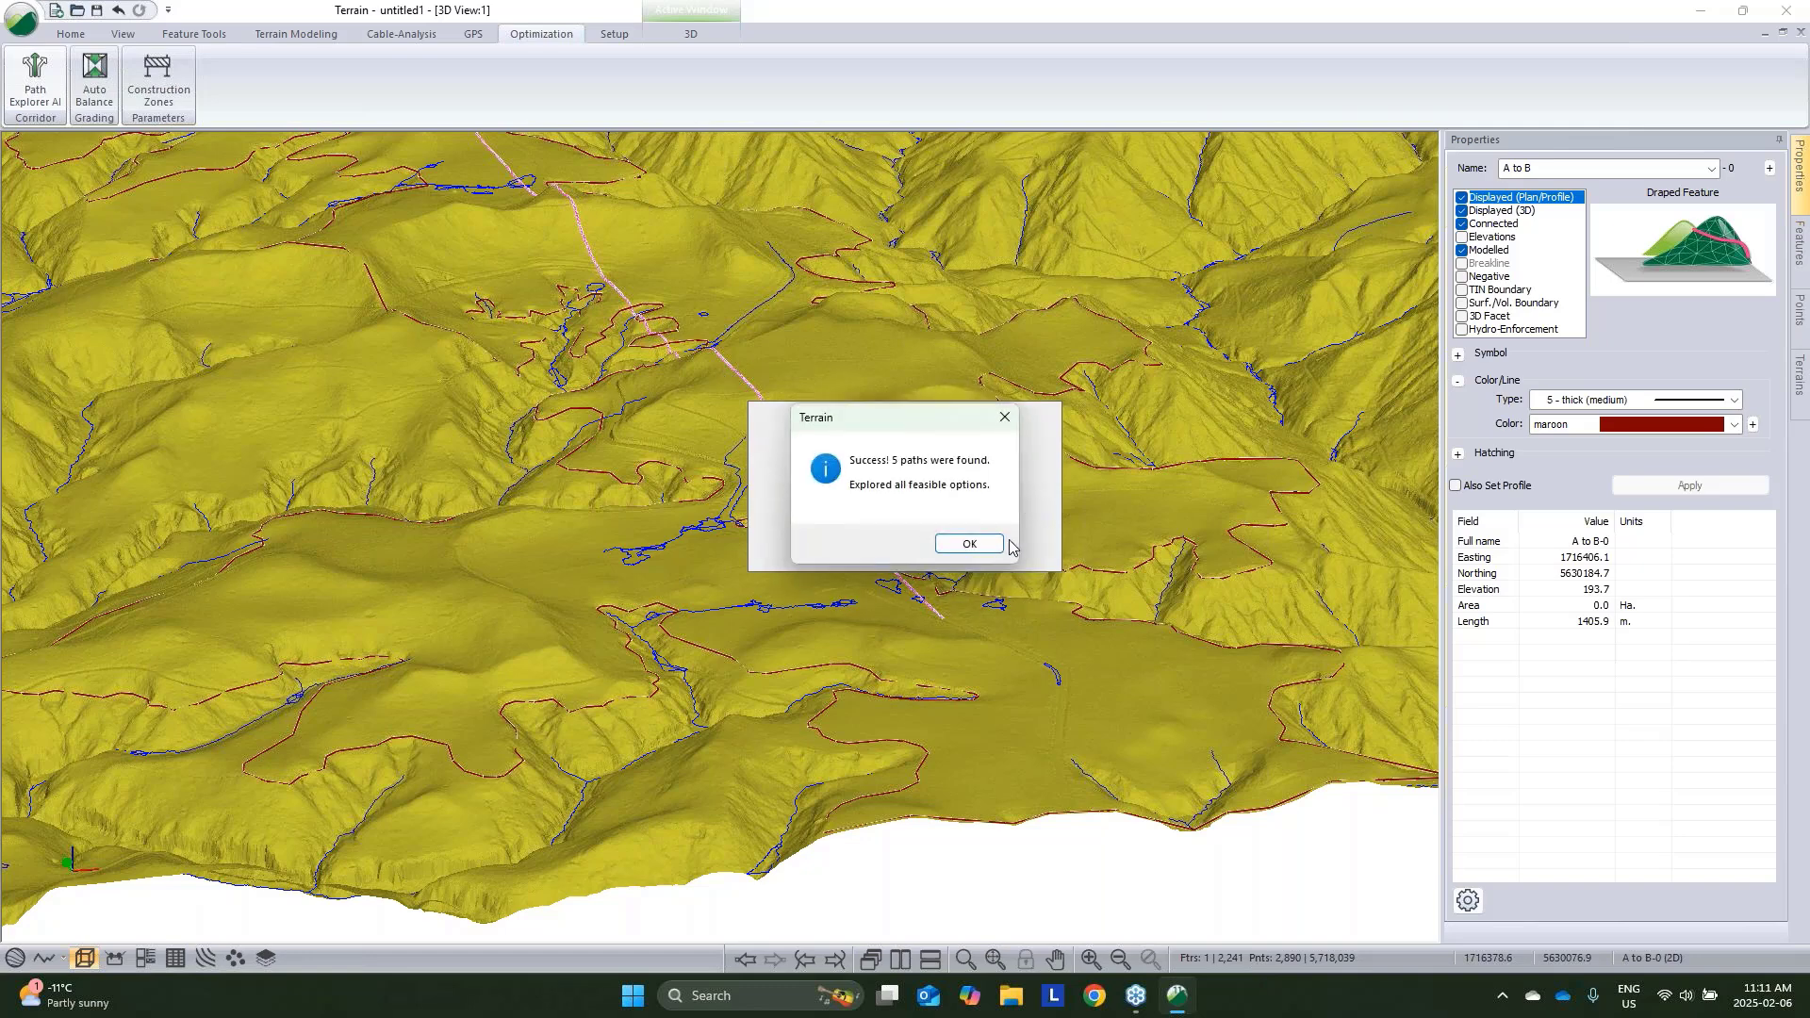
{"action": "left_click", "coordinate": [963, 541]}
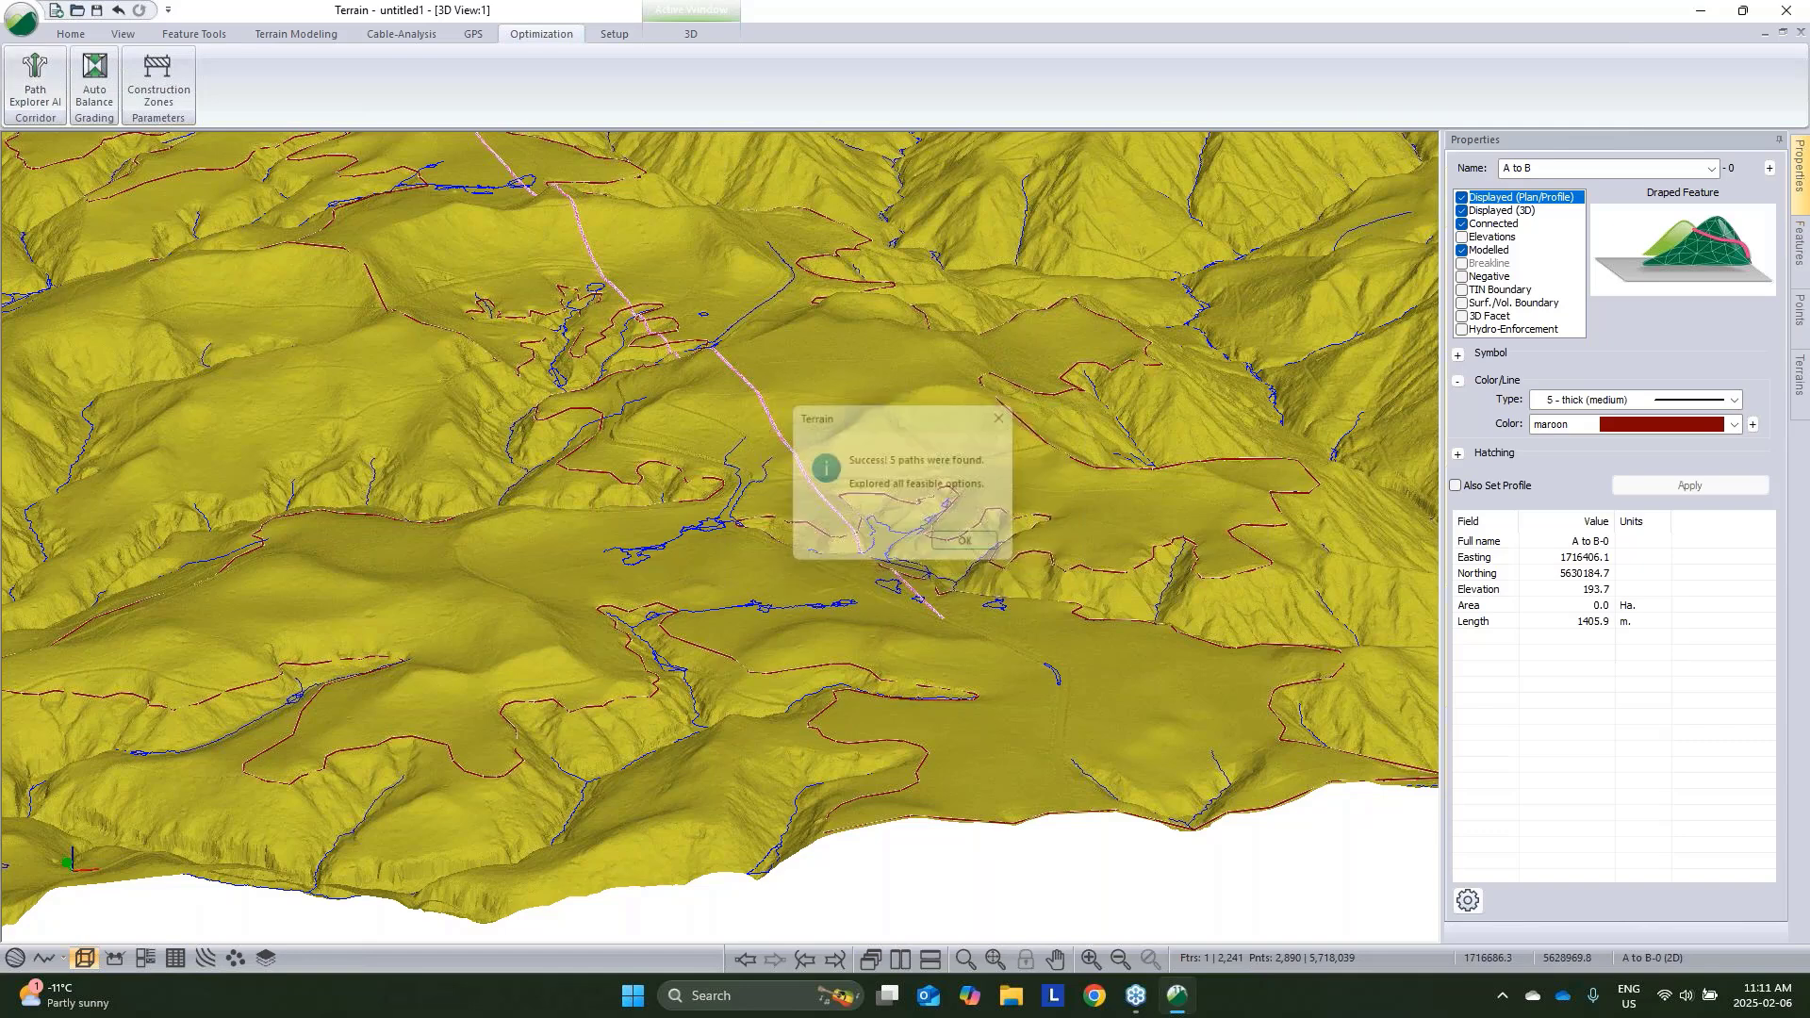
Examine the generated path alternatives along the terrain and check the number-of-paths setting in Path Explorer without changing it
{"action": "left_click_drag", "start_coordinate": [963, 541], "coordinate": [811, 296]}
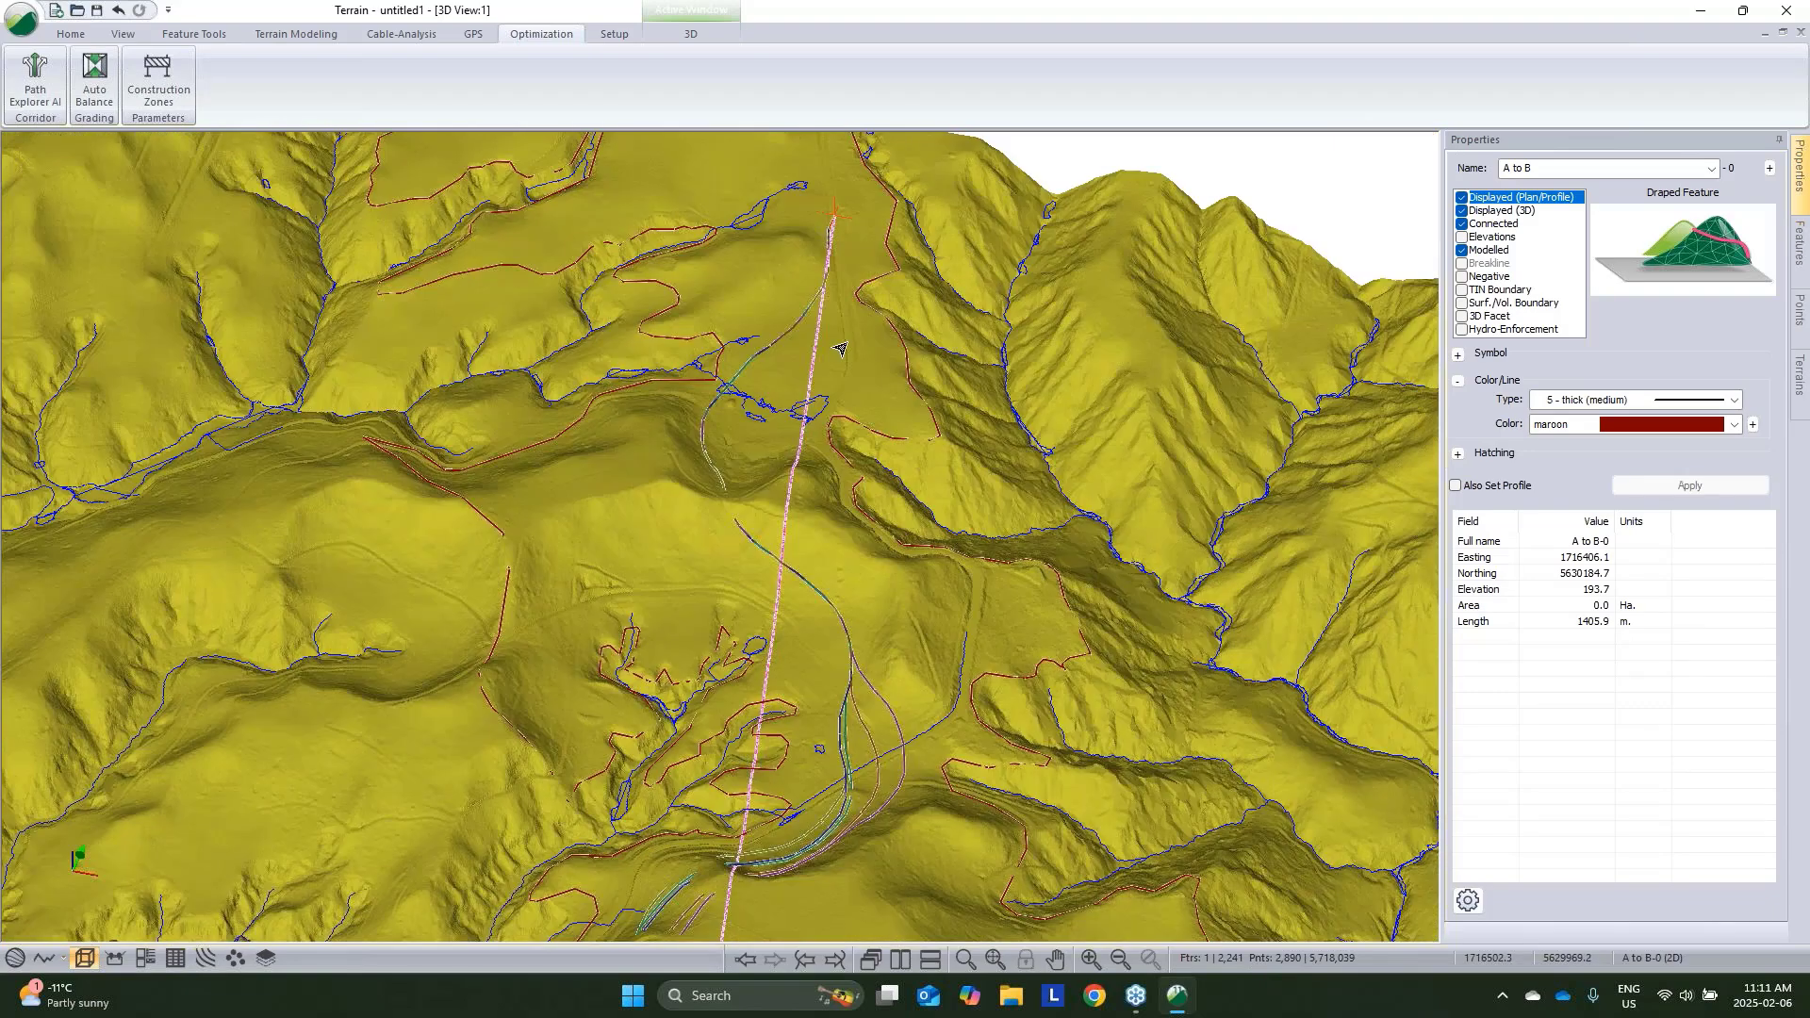
{"action": "left_click_drag", "start_coordinate": [888, 657], "coordinate": [889, 600]}
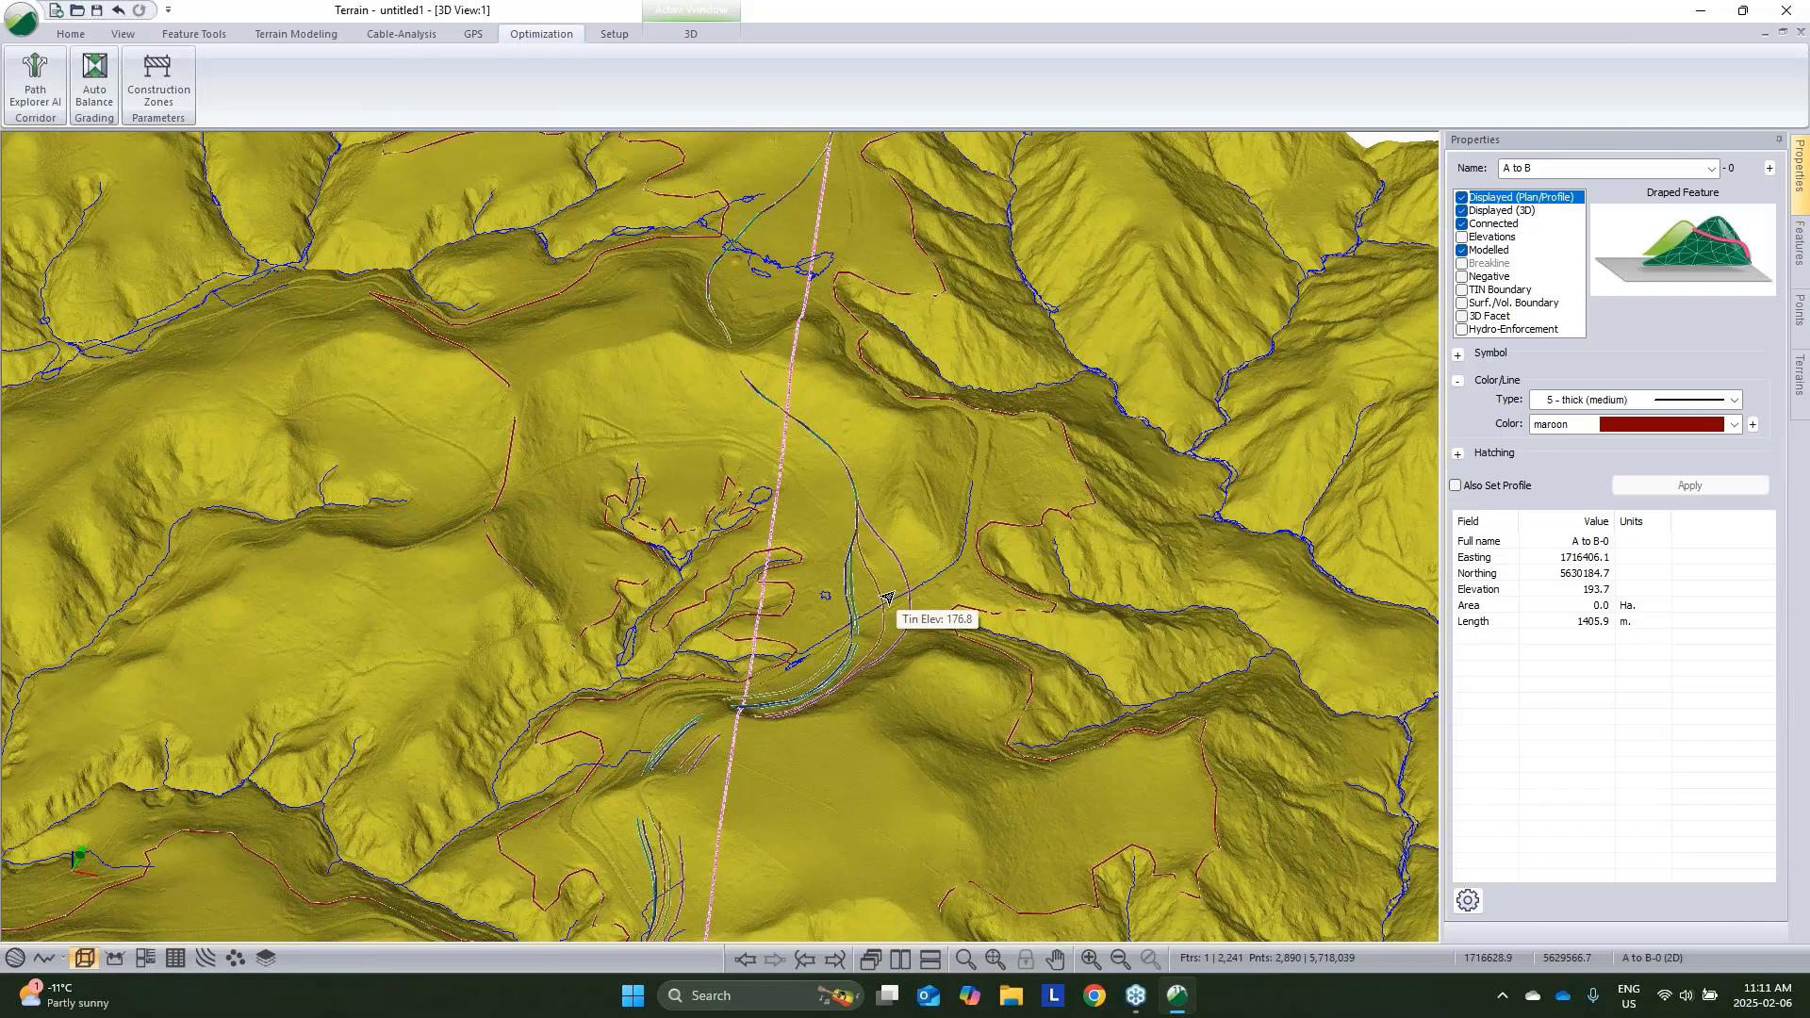
{"action": "middle_click_drag", "start_coordinate": [848, 612], "coordinate": [947, 276]}
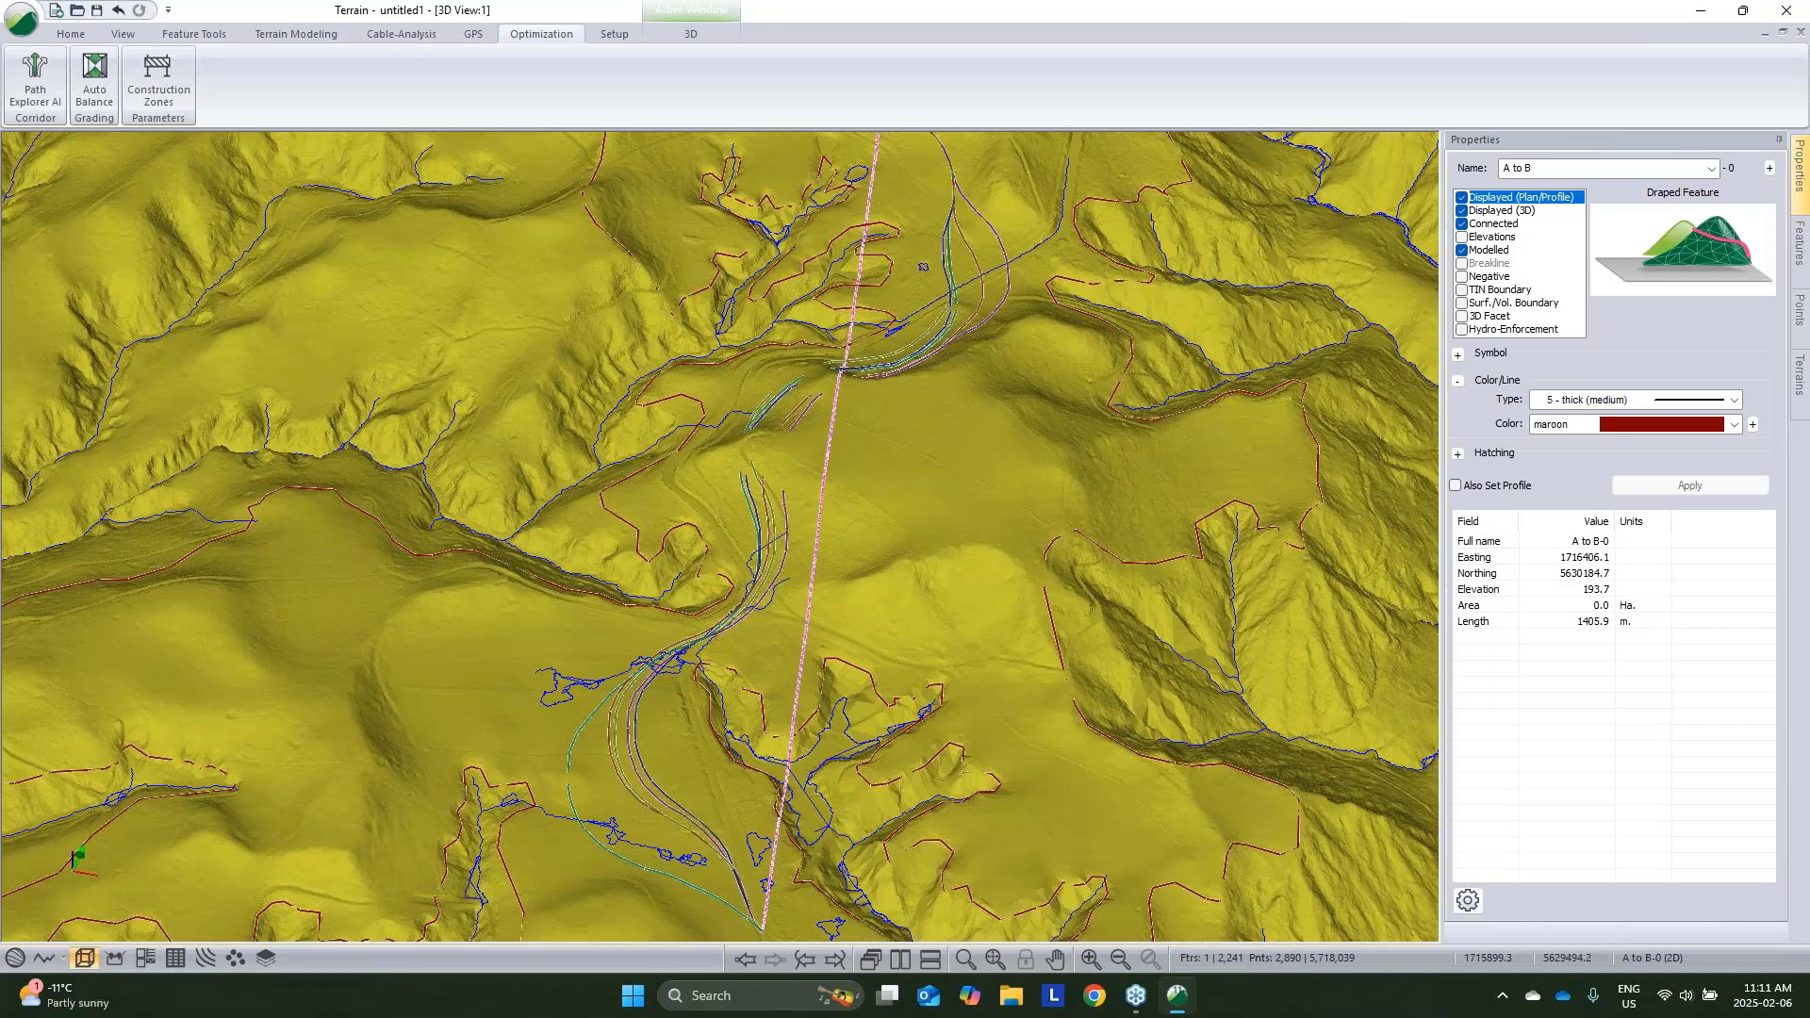
{"action": "left_click", "coordinate": [35, 77]}
{"action": "left_click_drag", "start_coordinate": [918, 429], "coordinate": [883, 431]}
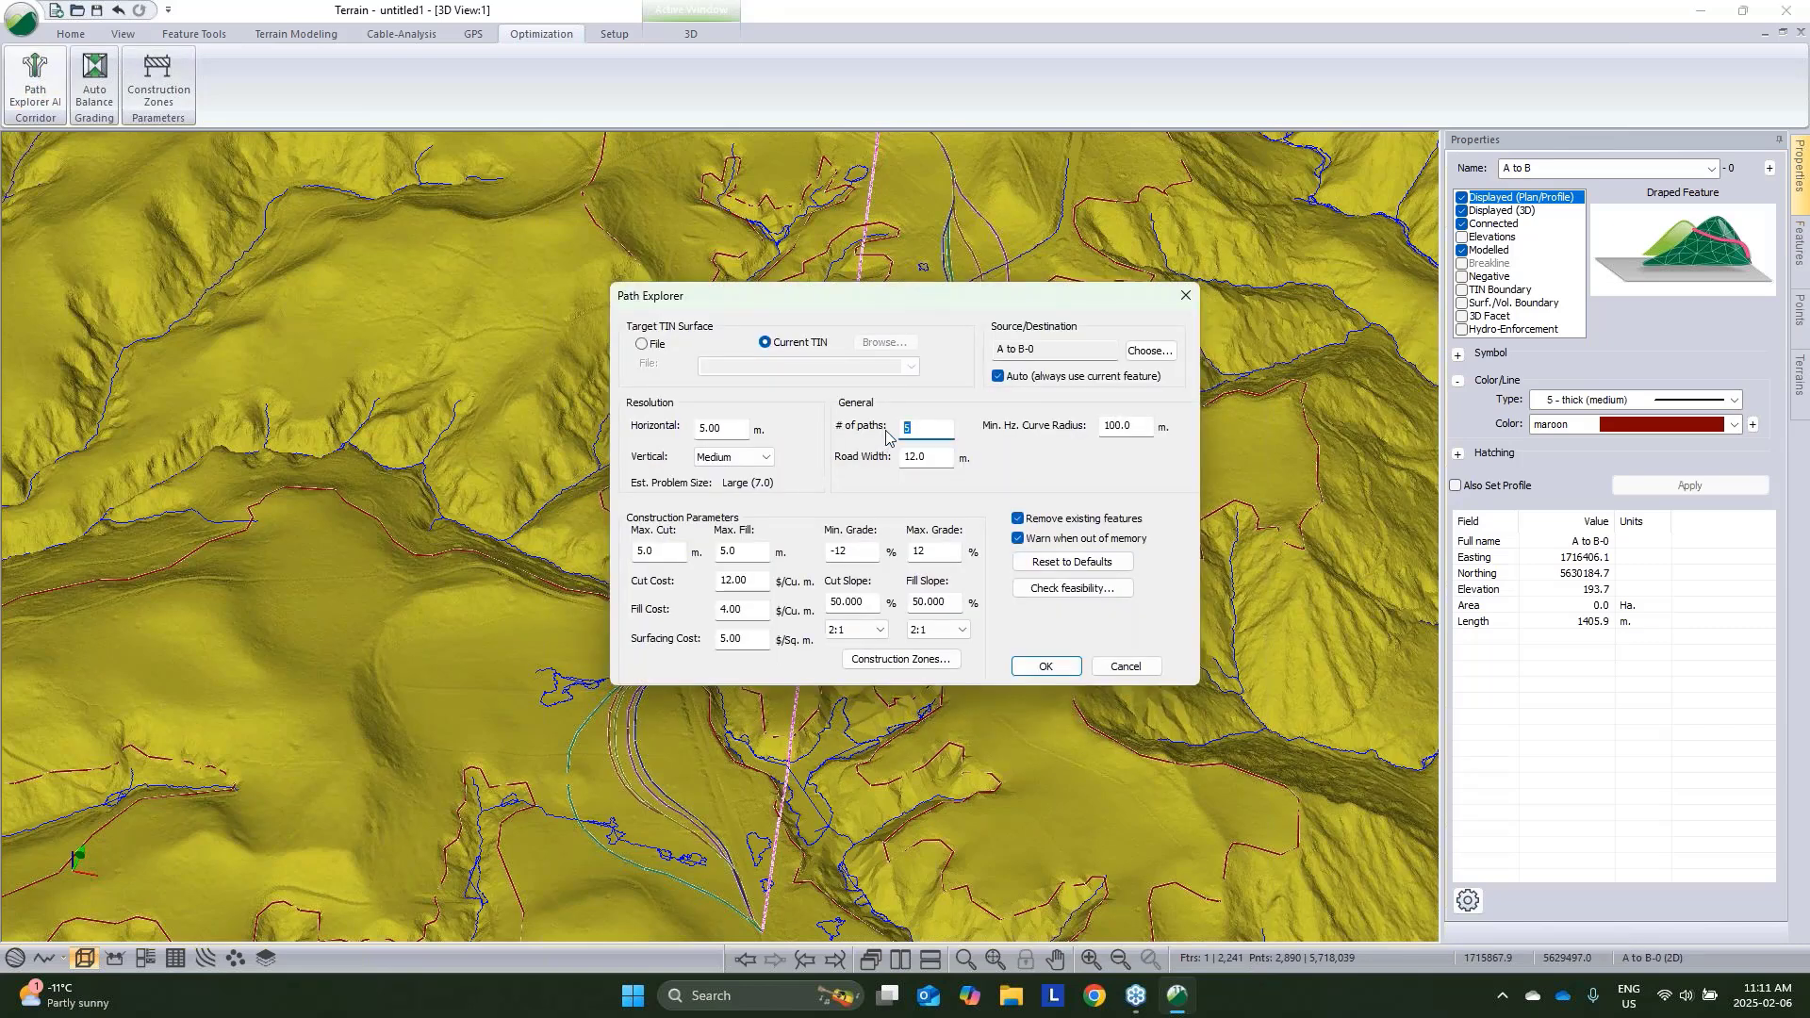
{"action": "left_click", "coordinate": [1126, 666]}
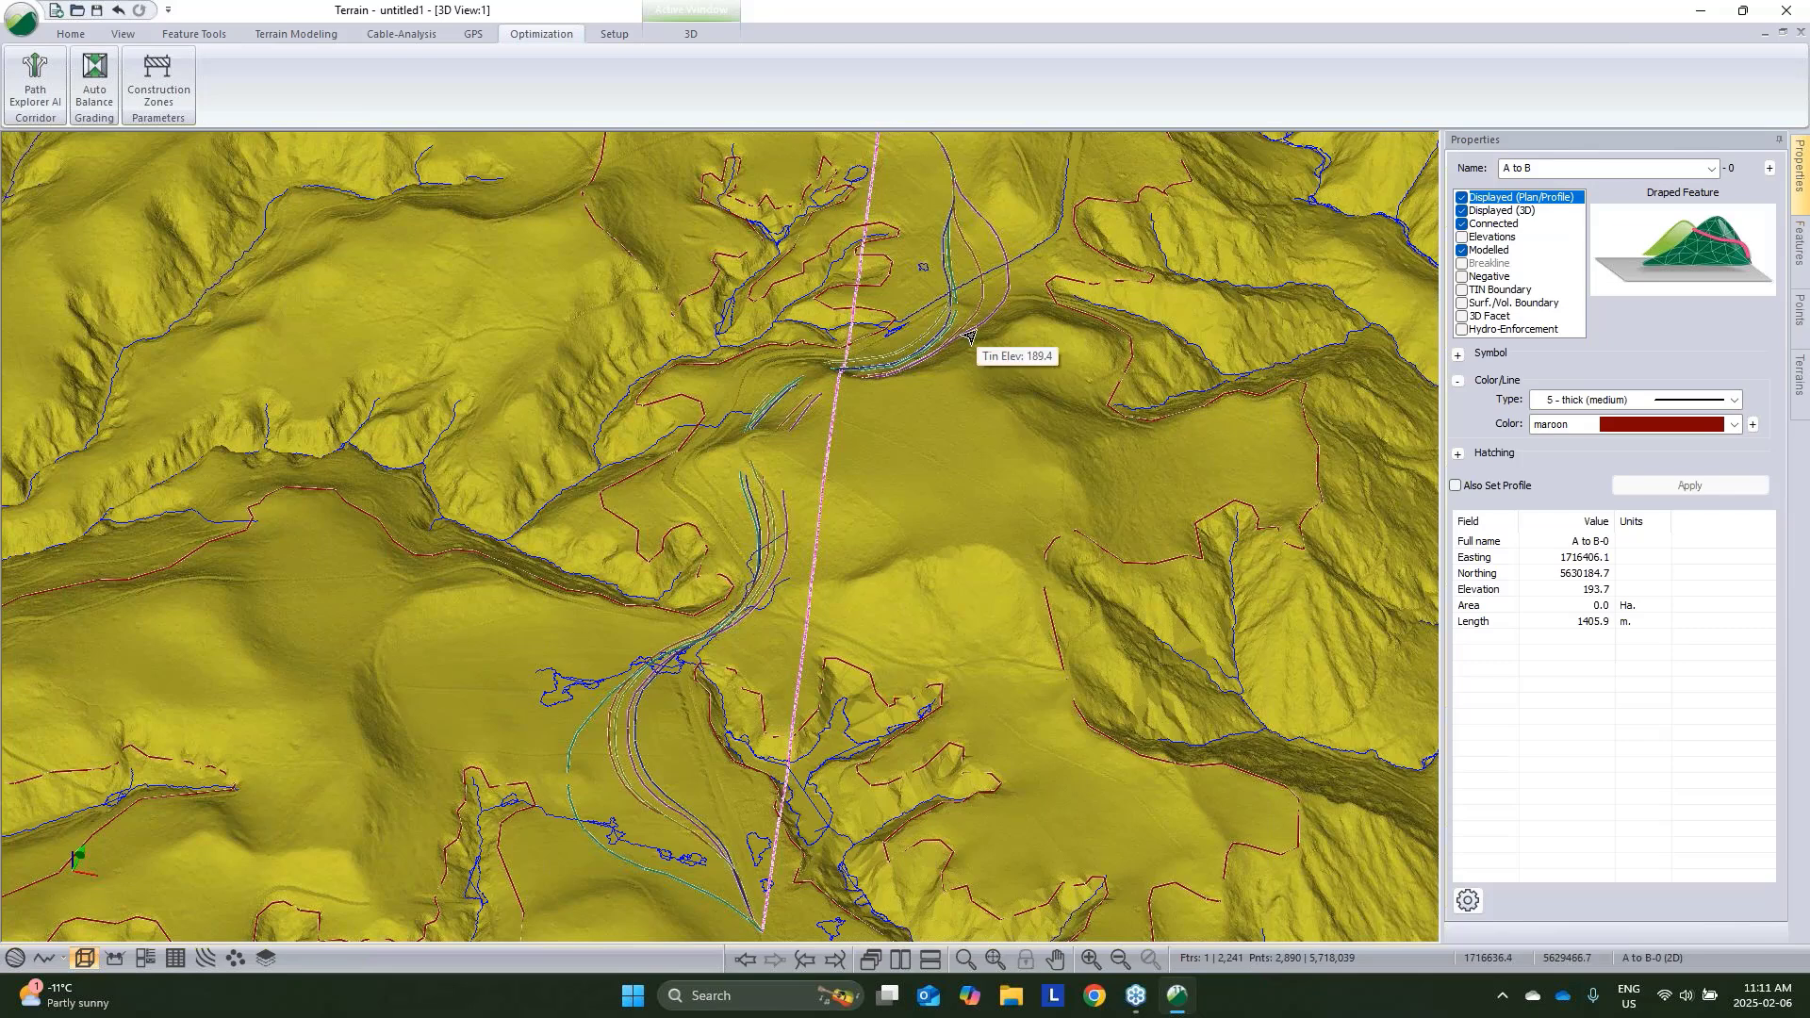
{"action": "left_click_drag", "start_coordinate": [903, 407], "coordinate": [804, 632]}
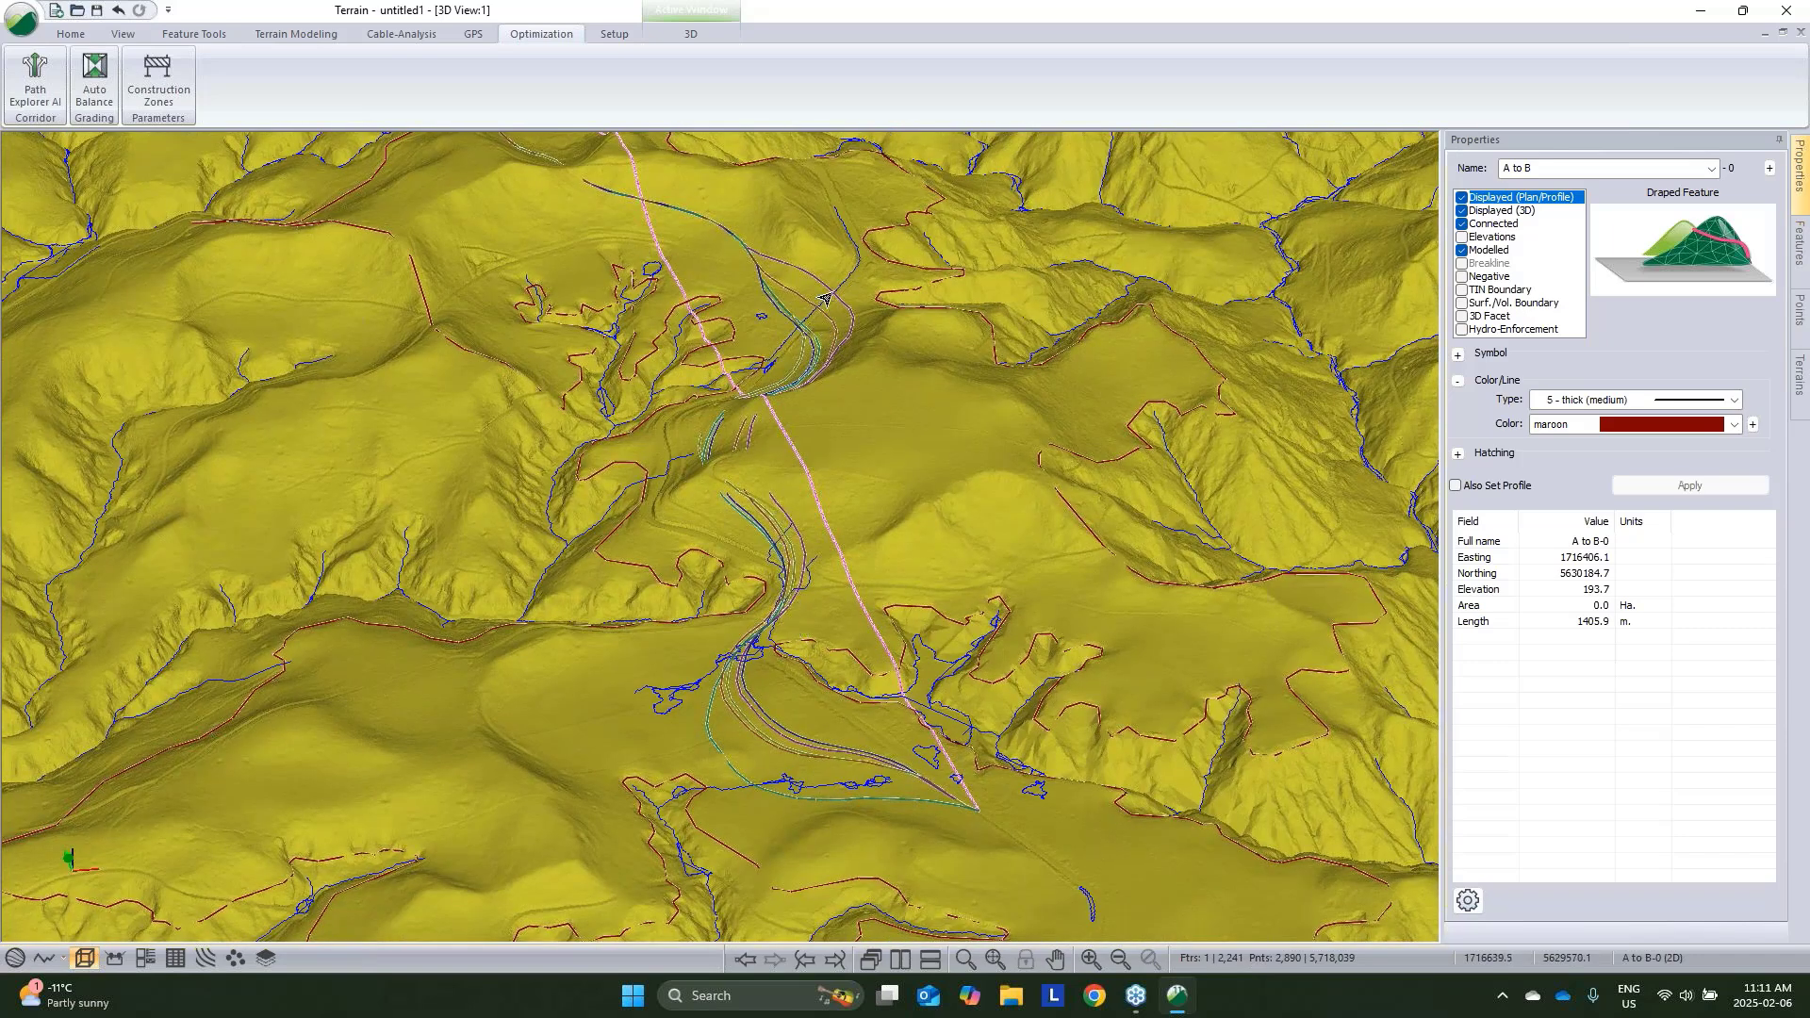
{"action": "mouse_move", "coordinate": [825, 299]}
{"action": "middle_click_drag", "start_coordinate": [801, 391], "coordinate": [860, 455]}
{"action": "left_click_drag", "start_coordinate": [860, 455], "coordinate": [970, 347]}
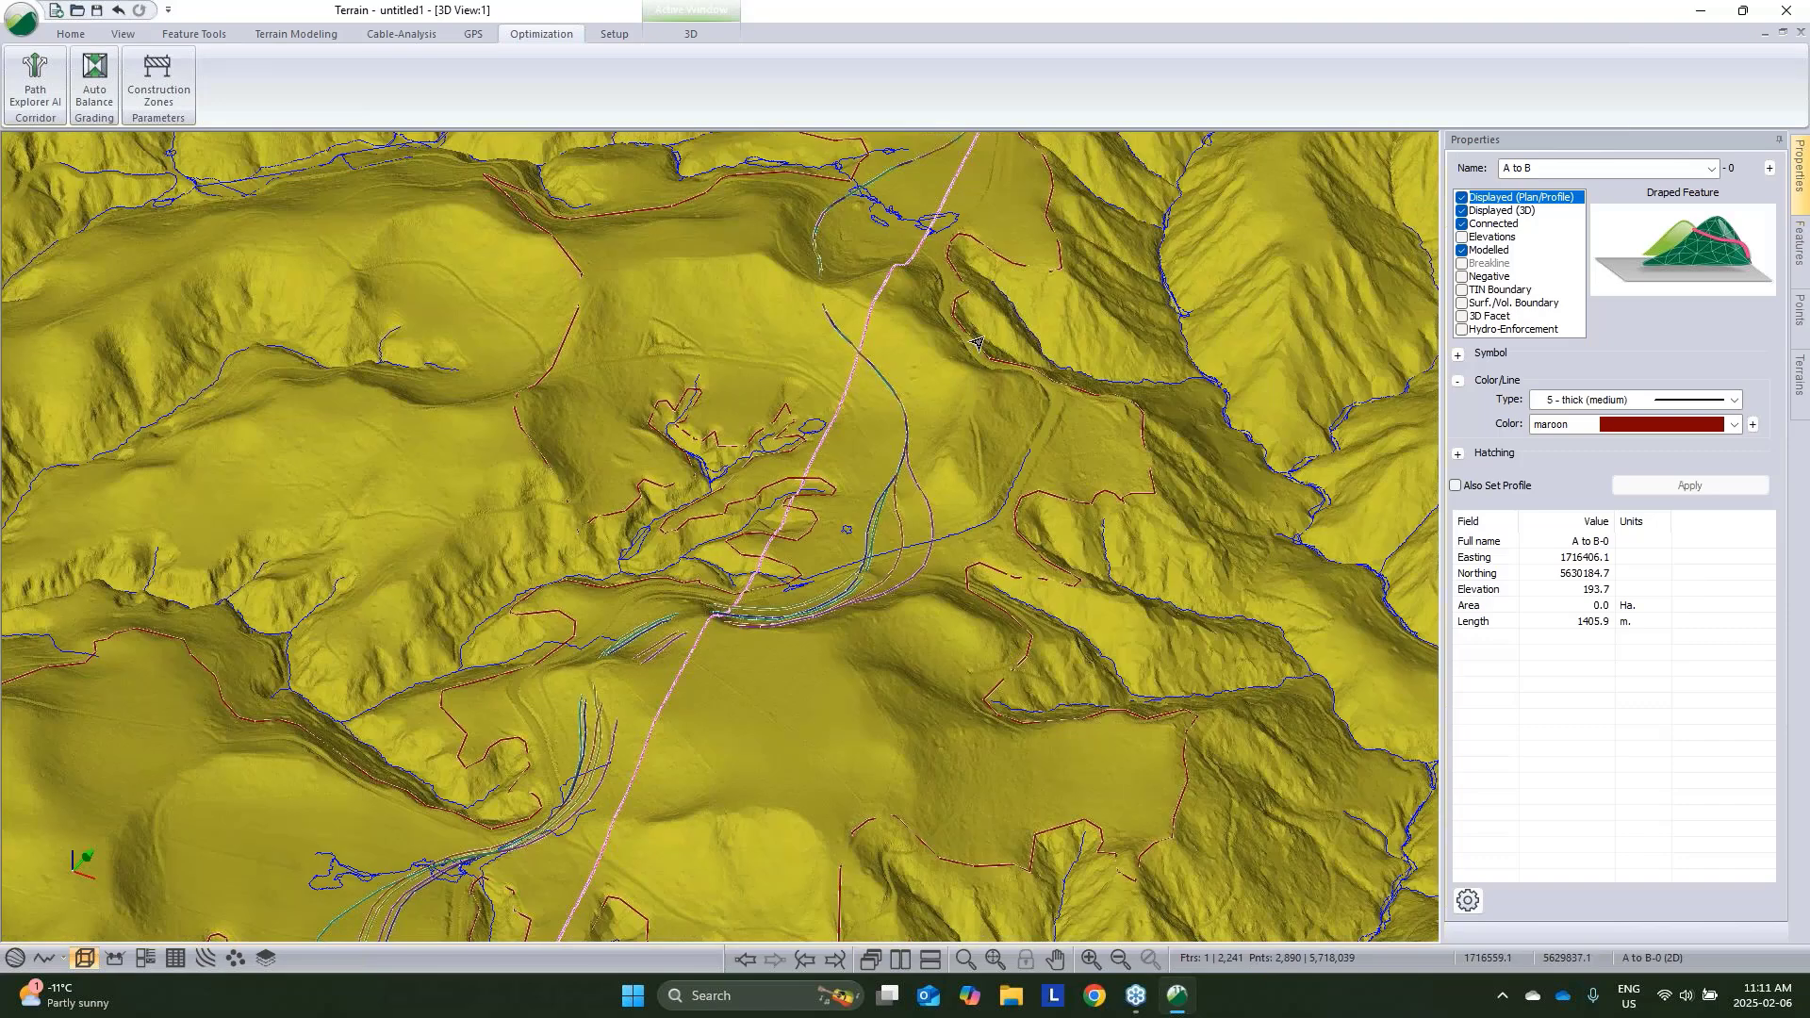
{"action": "middle_click_drag", "start_coordinate": [828, 680], "coordinate": [854, 546]}
{"action": "scroll", "coordinate": [854, 546], "scroll_direction": "down", "scroll_amount": 2}
{"action": "left_click_drag", "start_coordinate": [854, 546], "coordinate": [734, 566]}
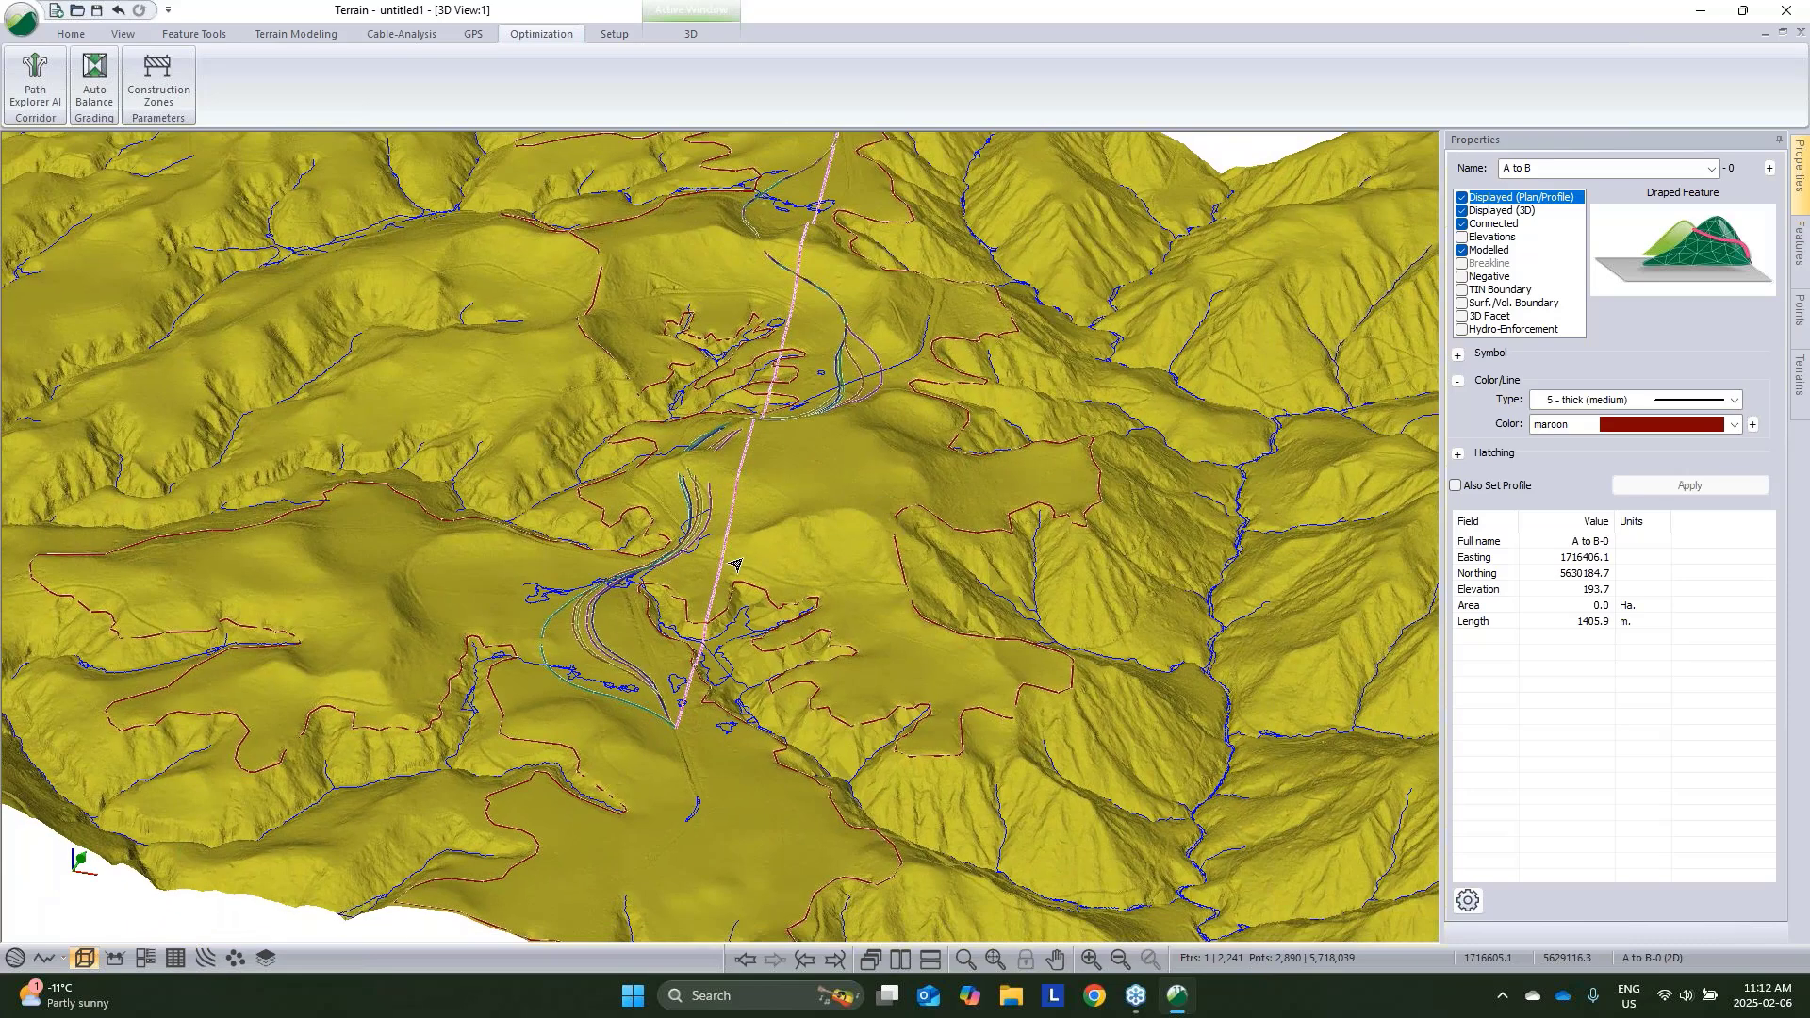
Select the path feature .XPATH_468K-0 by name in the 3D terrain view
{"action": "right_click", "coordinate": [832, 430]}
{"action": "mouse_move", "coordinate": [935, 520]}
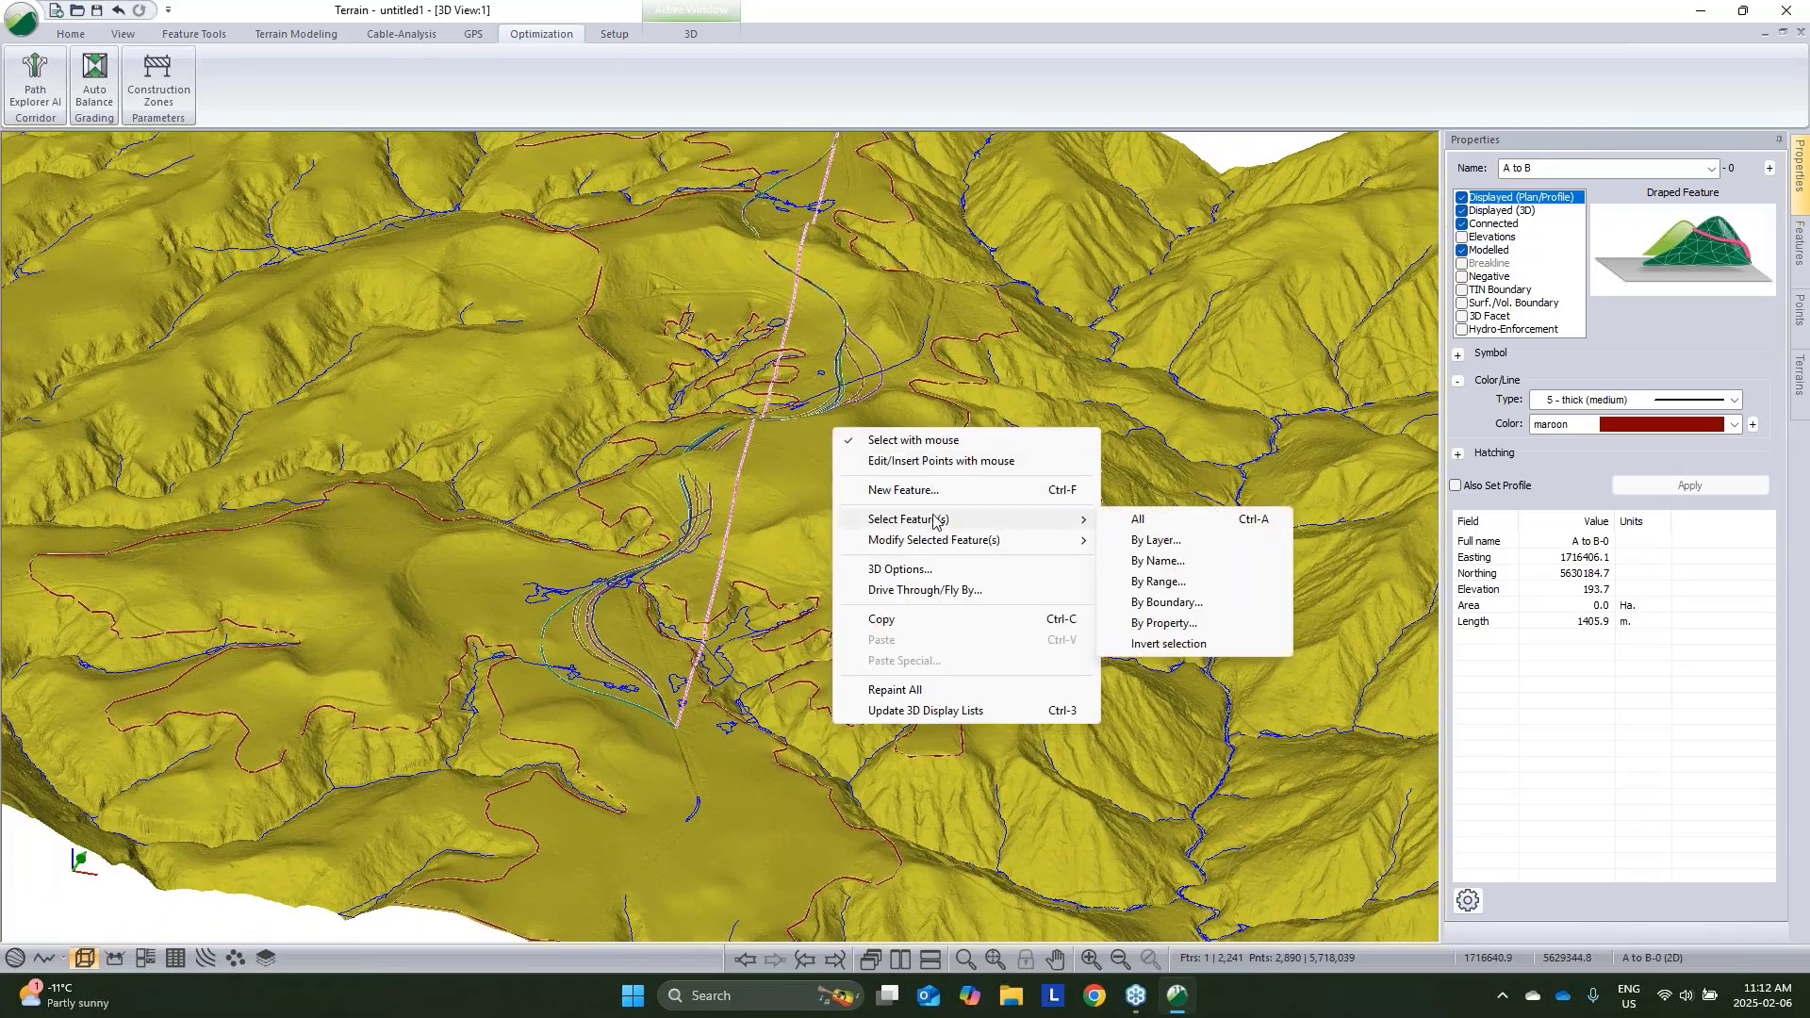
{"action": "left_click", "coordinate": [1158, 561]}
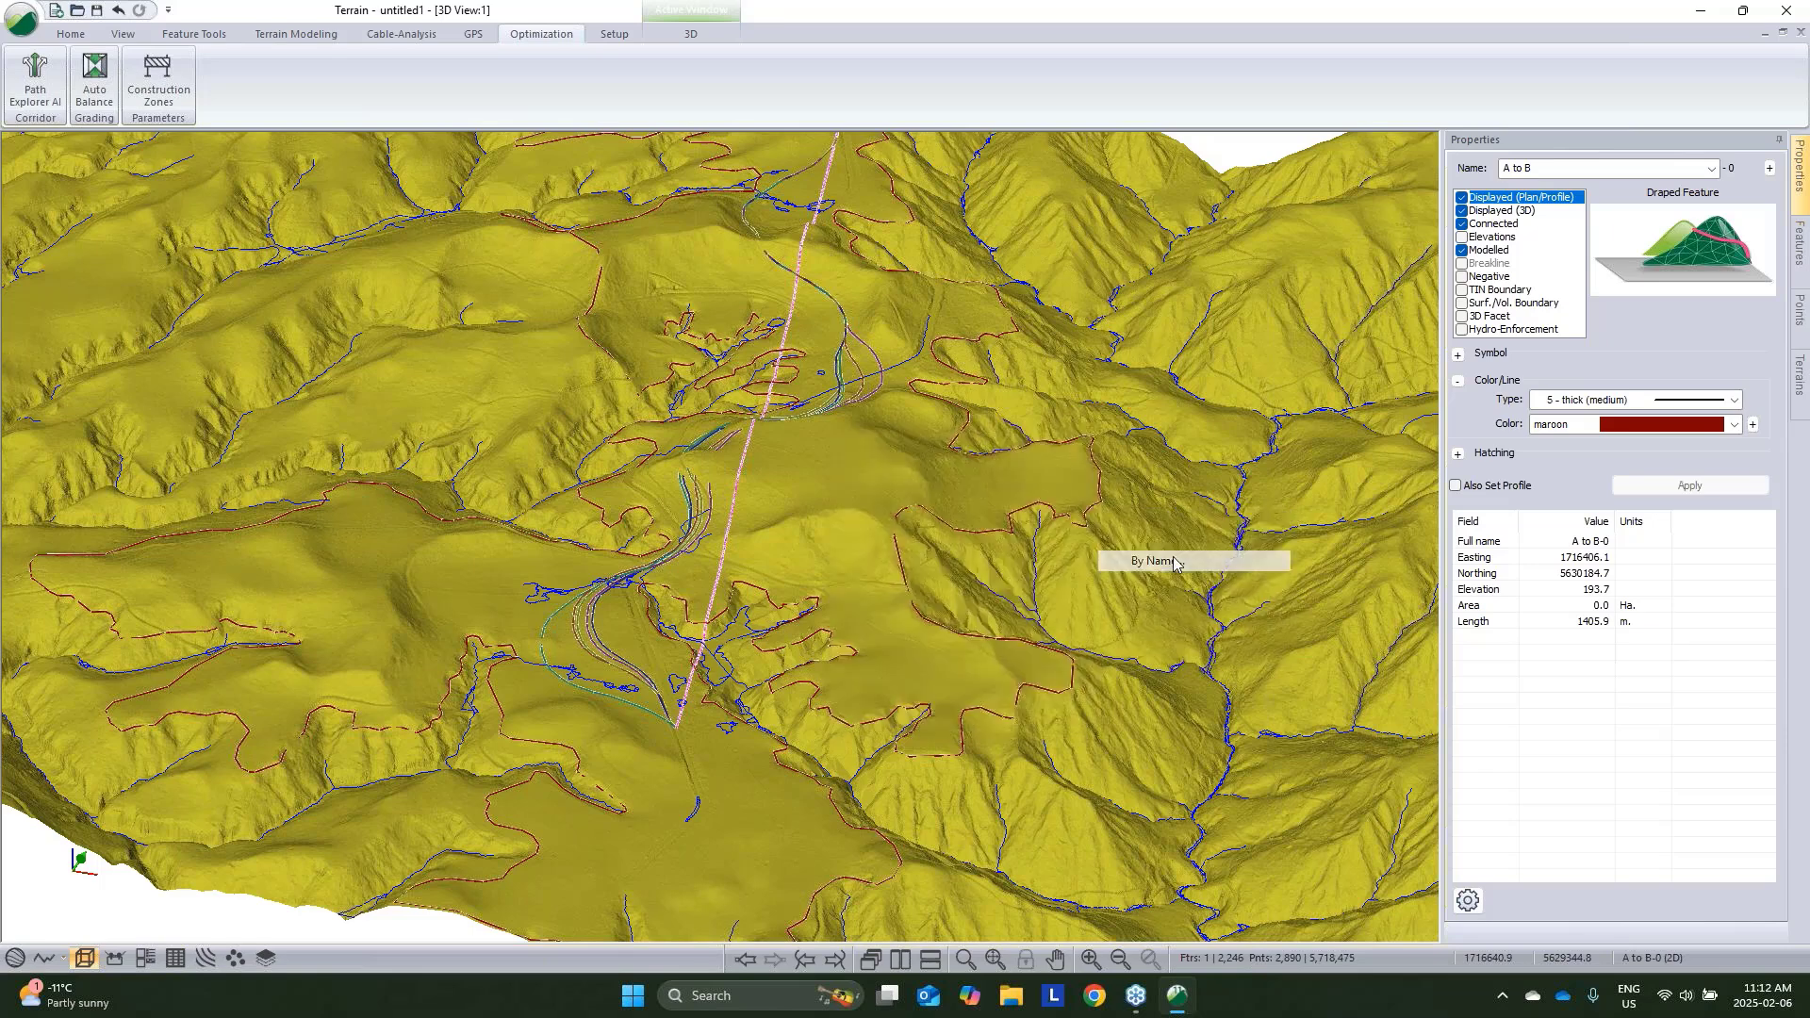
{"action": "left_click", "coordinate": [737, 416]}
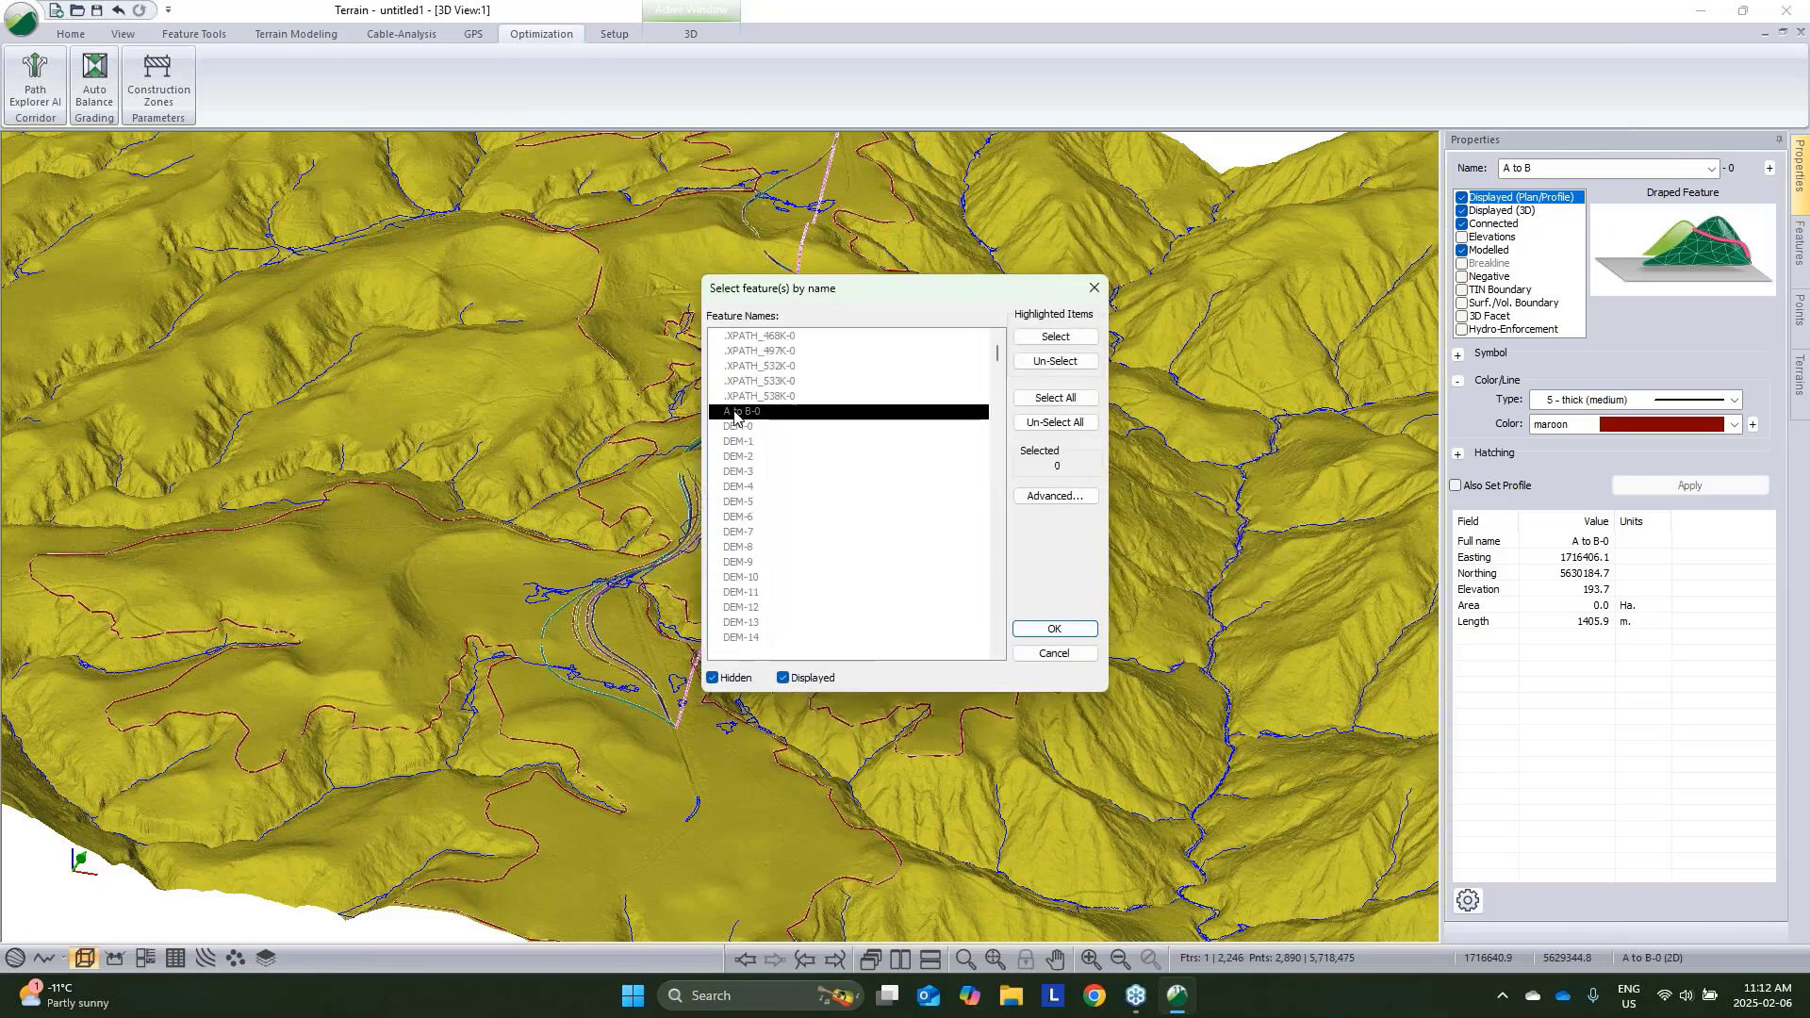
{"action": "left_click", "coordinate": [763, 337]}
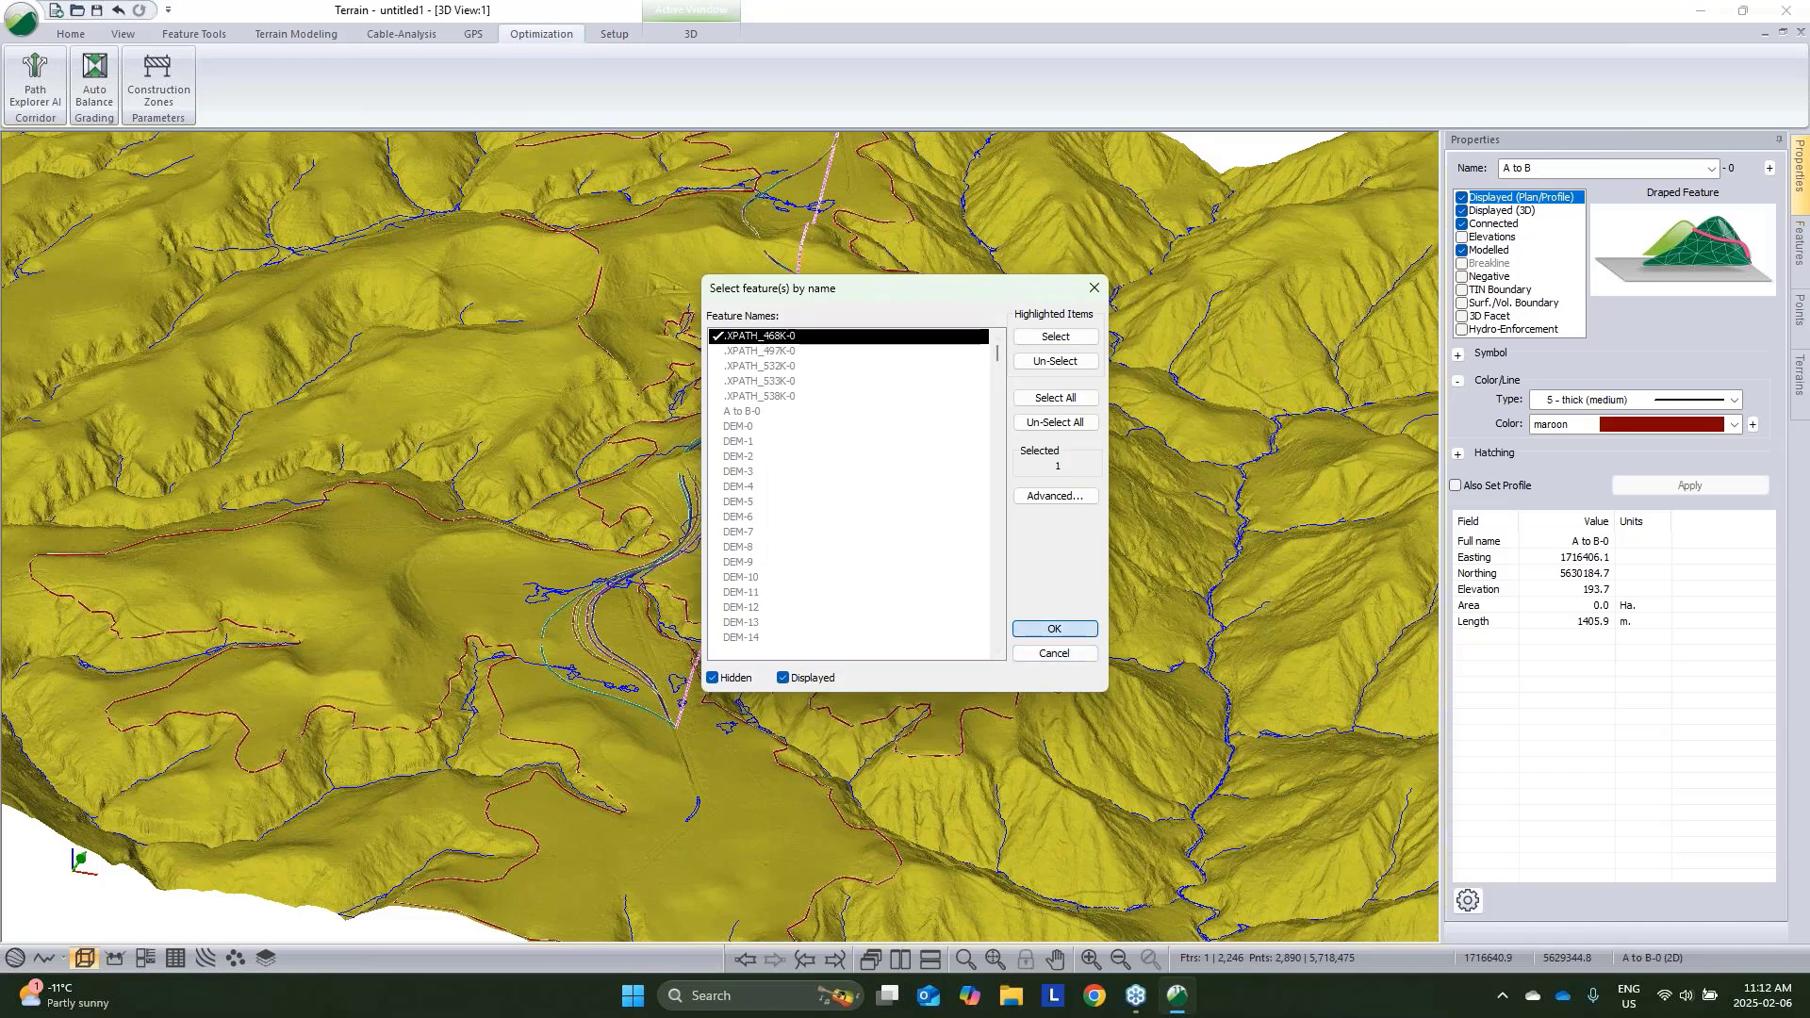
{"action": "left_click", "coordinate": [1037, 630]}
{"action": "left_click_drag", "start_coordinate": [1034, 636], "coordinate": [1002, 597]}
Save the terrain model as topo.terx in the West Africa Webinar Lidar folder
{"action": "left_click", "coordinate": [21, 18]}
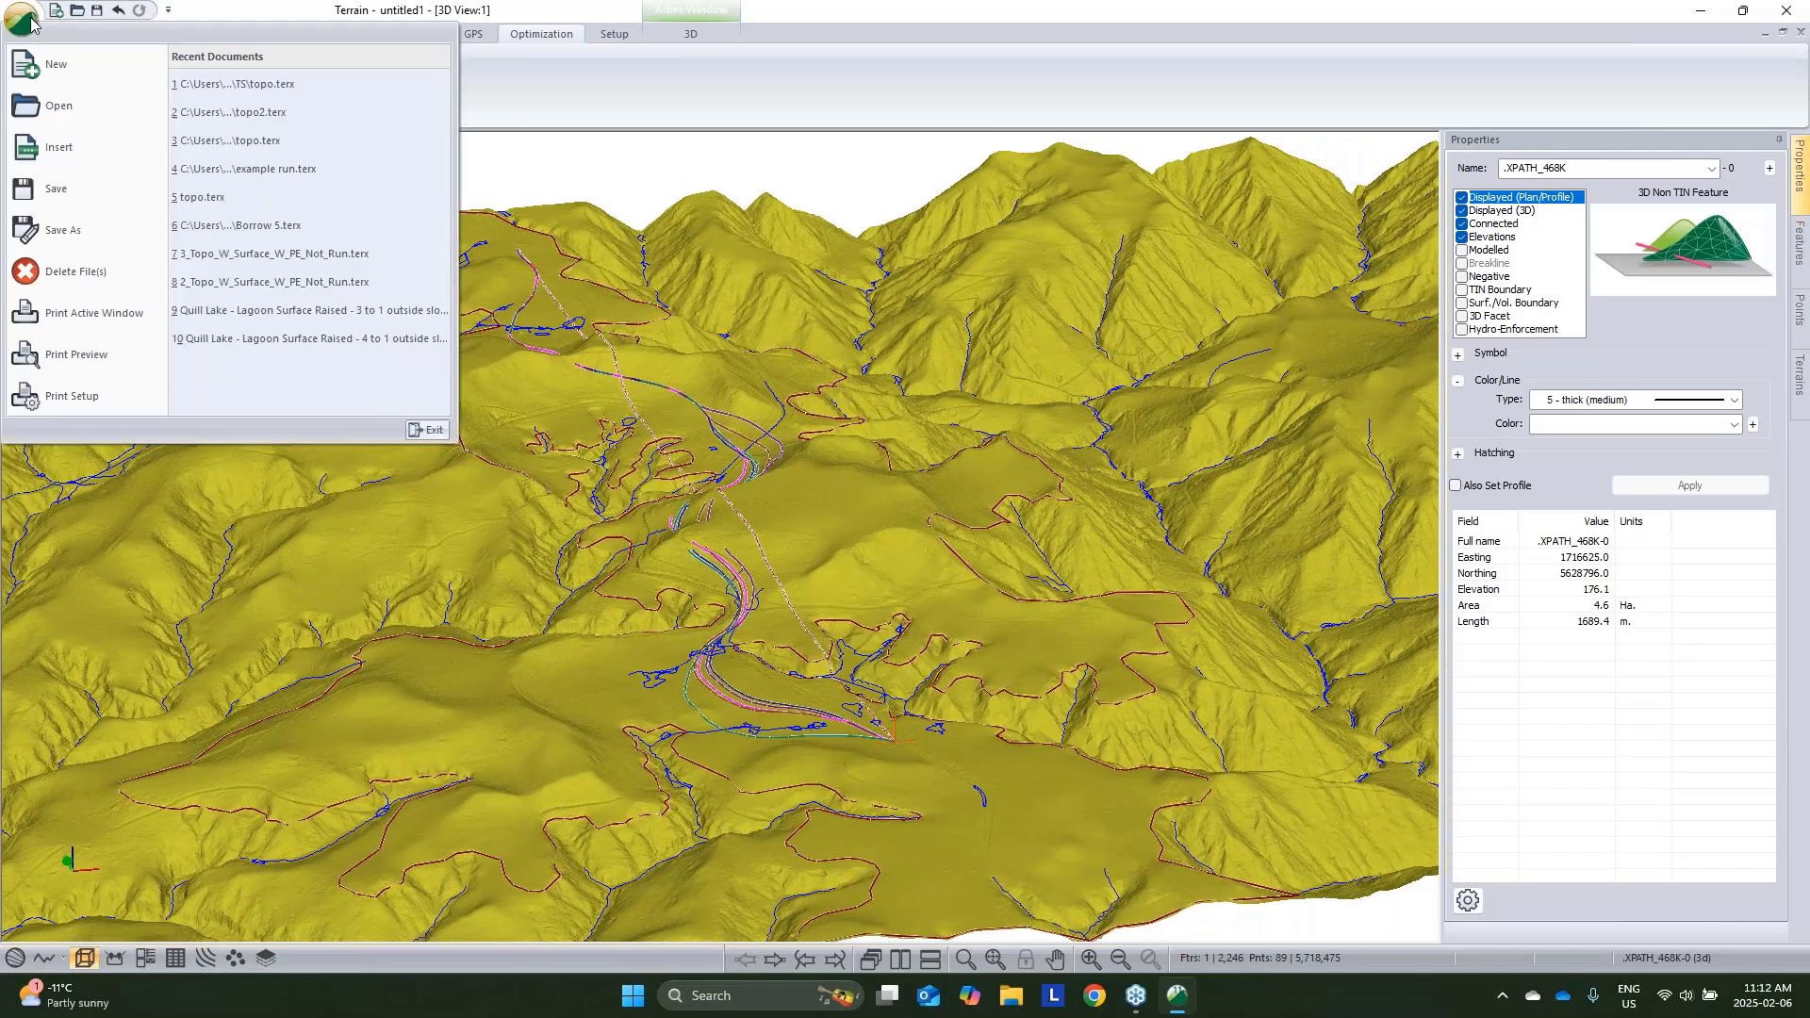
{"action": "left_click", "coordinate": [63, 228]}
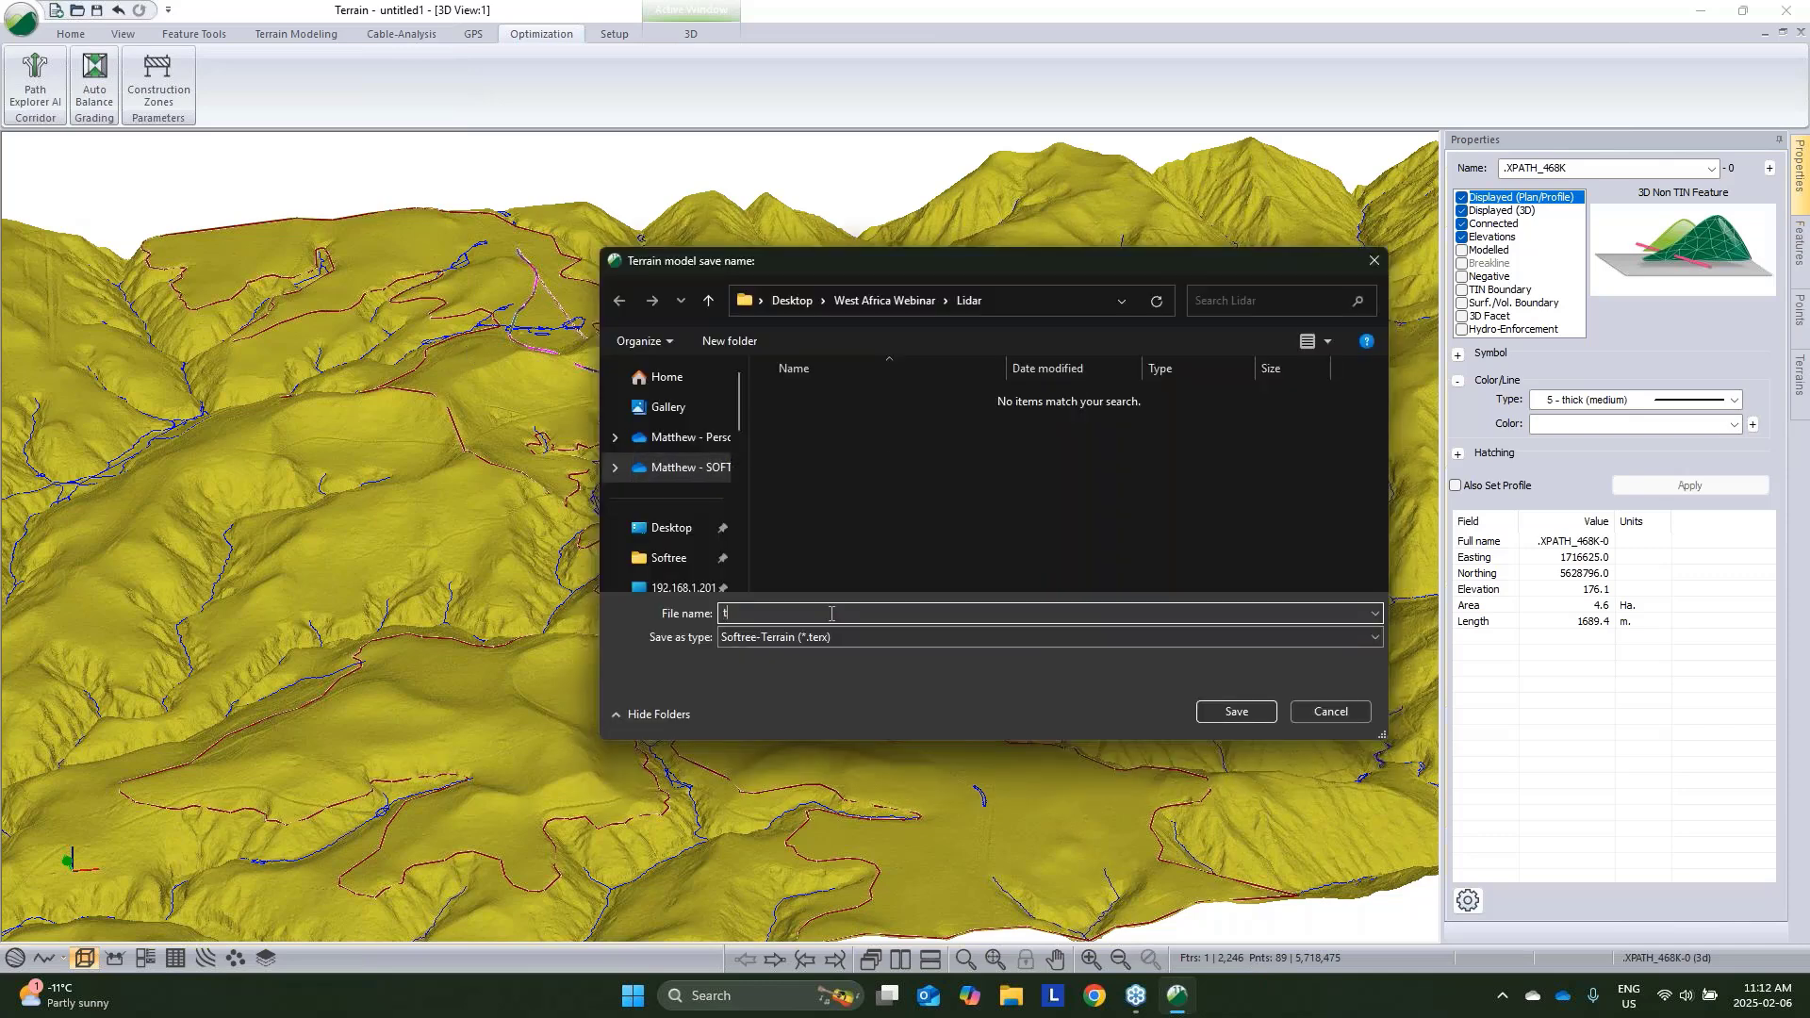
{"action": "left_click", "coordinate": [1226, 711]}
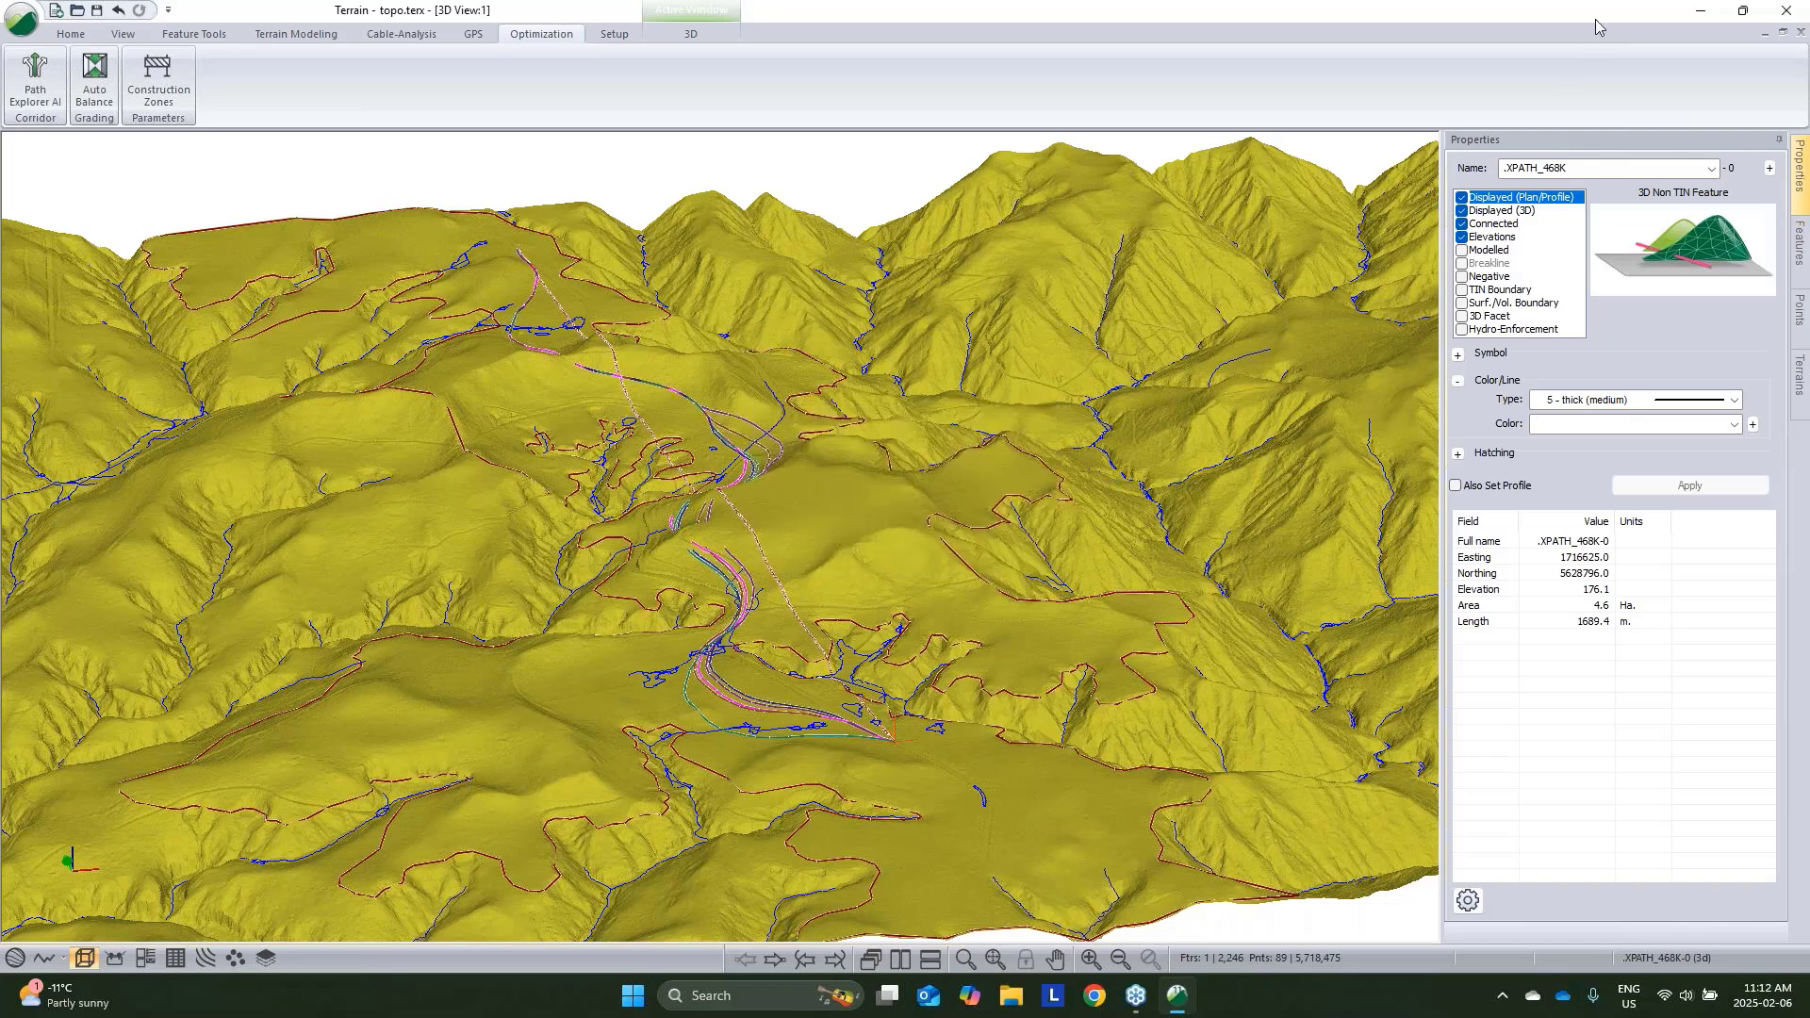
Minimize the terrain model, launch RoadEng11 Location from the desktop, and start a new design
{"action": "left_click", "coordinate": [1702, 12]}
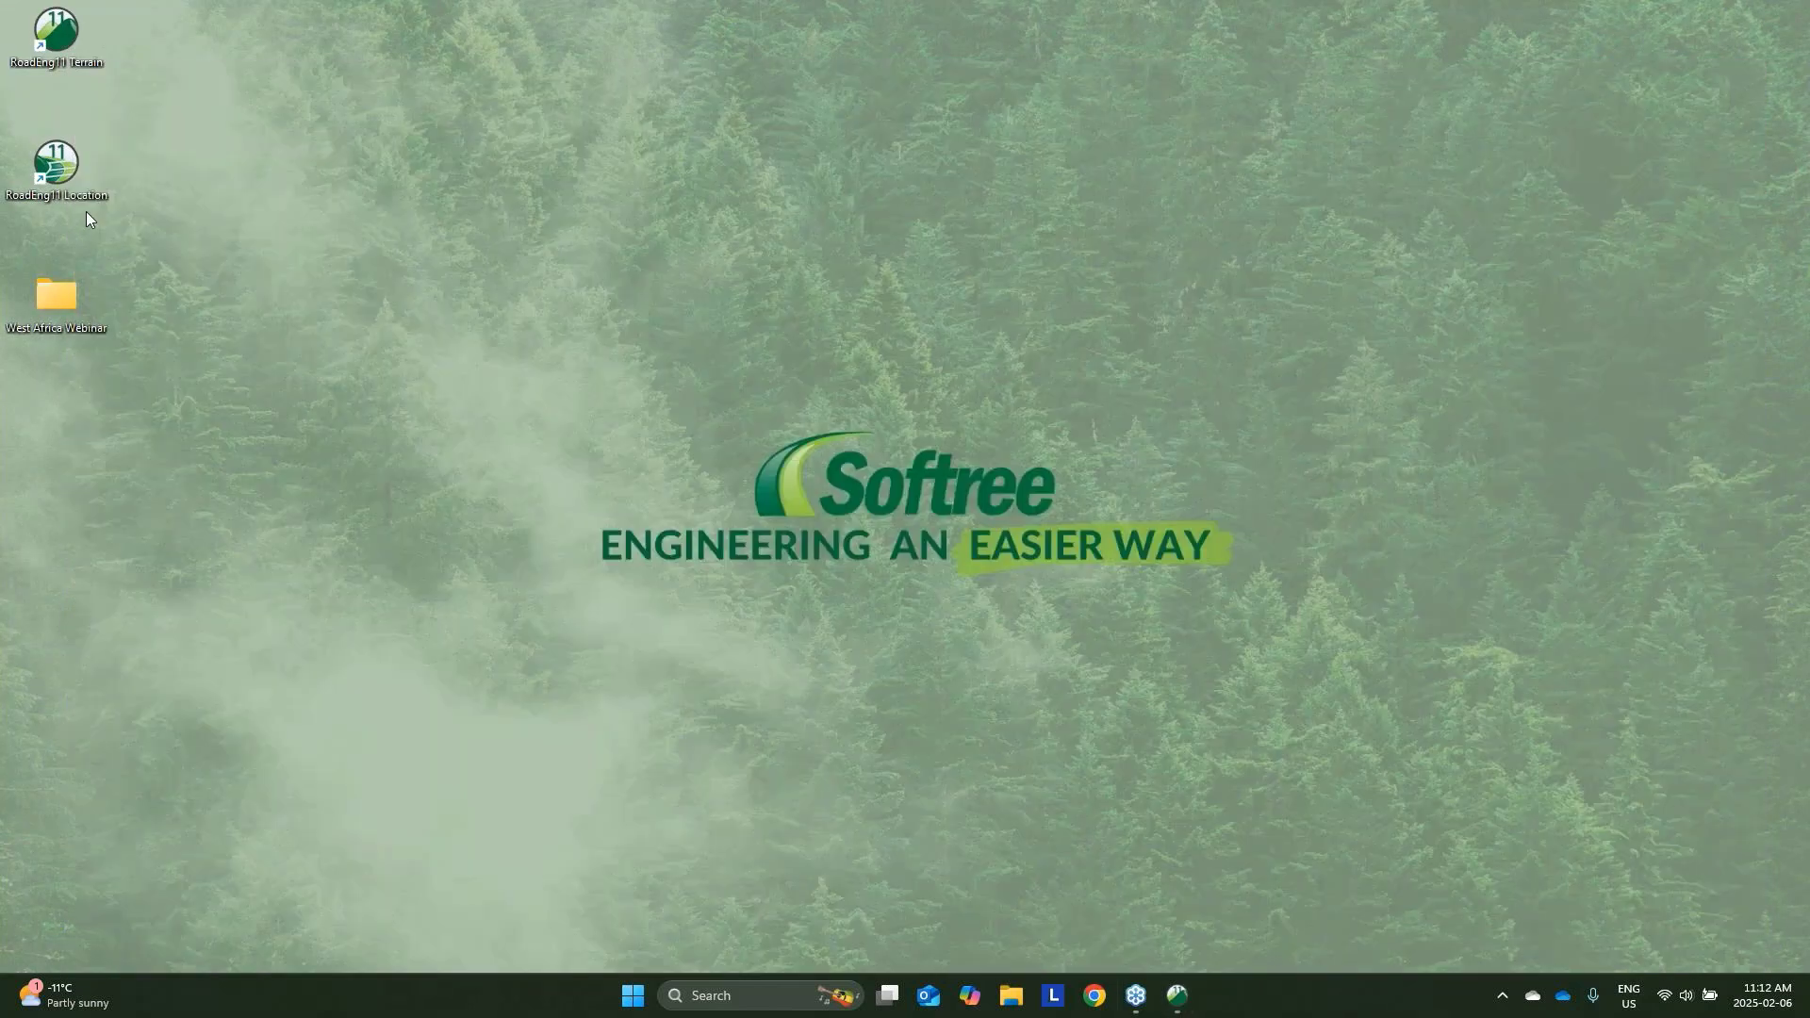
{"action": "double_click", "coordinate": [66, 167]}
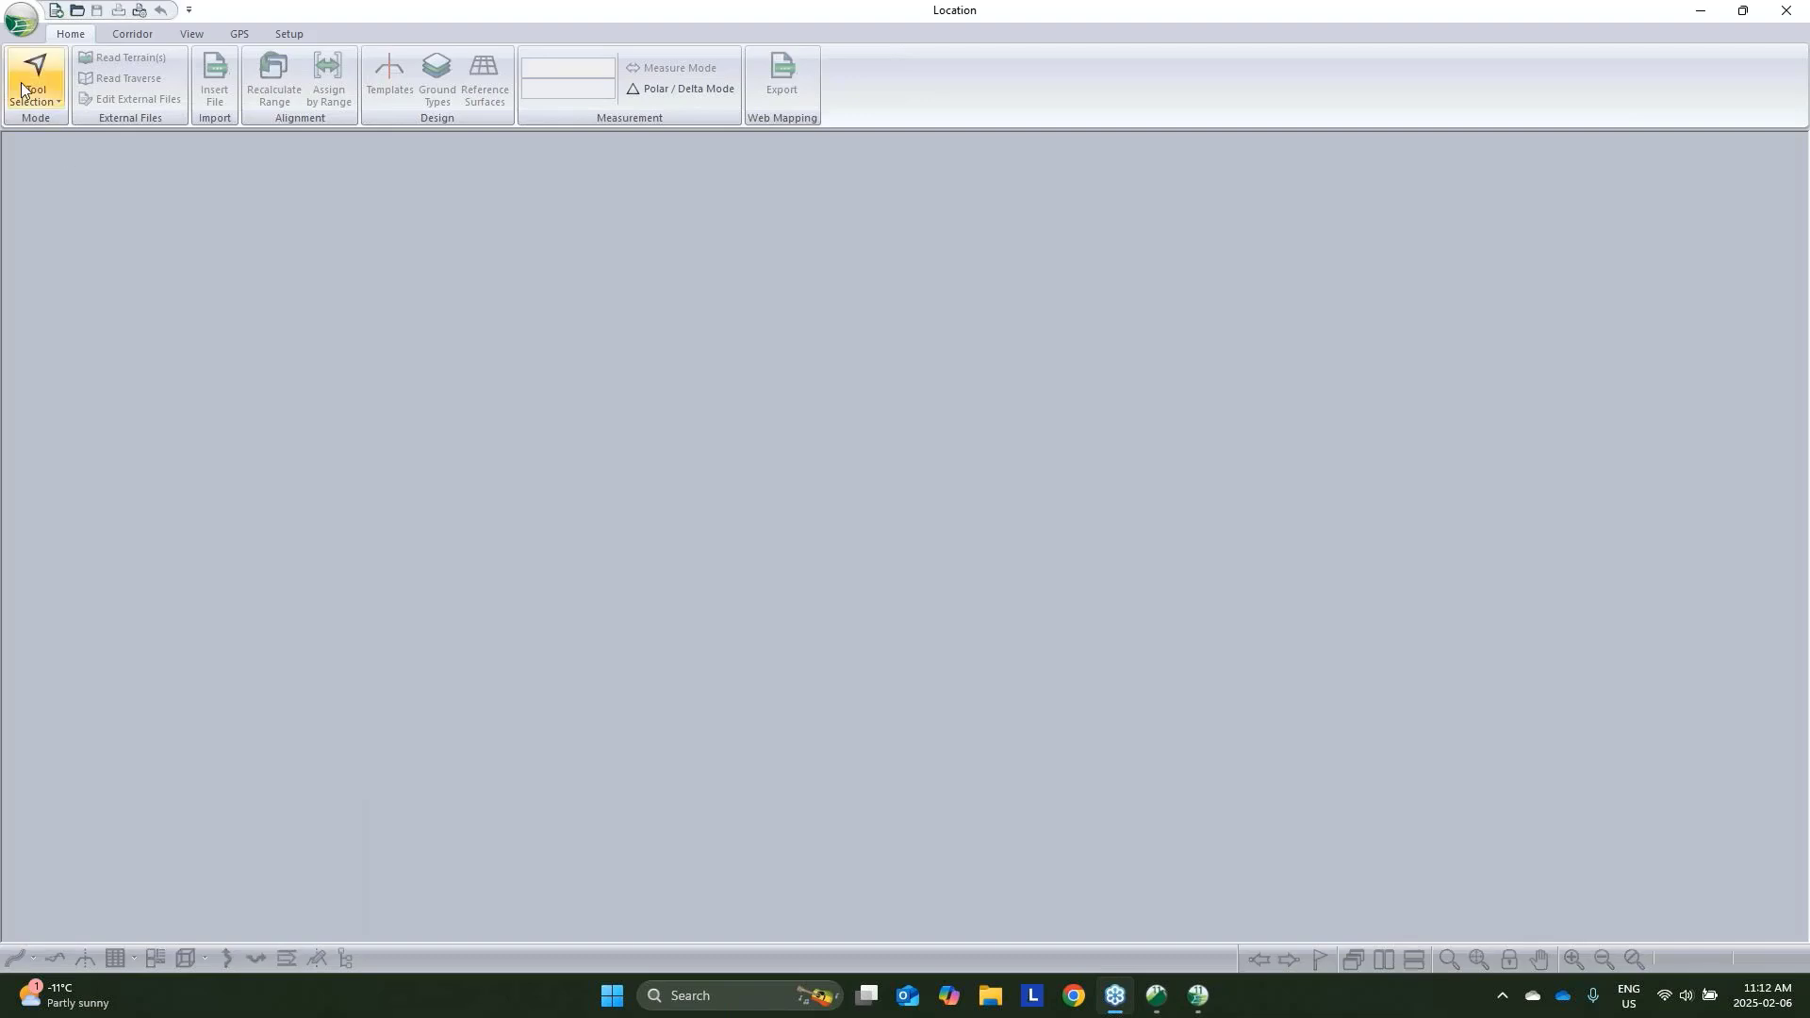
{"action": "left_click", "coordinate": [25, 24]}
{"action": "left_click", "coordinate": [44, 64]}
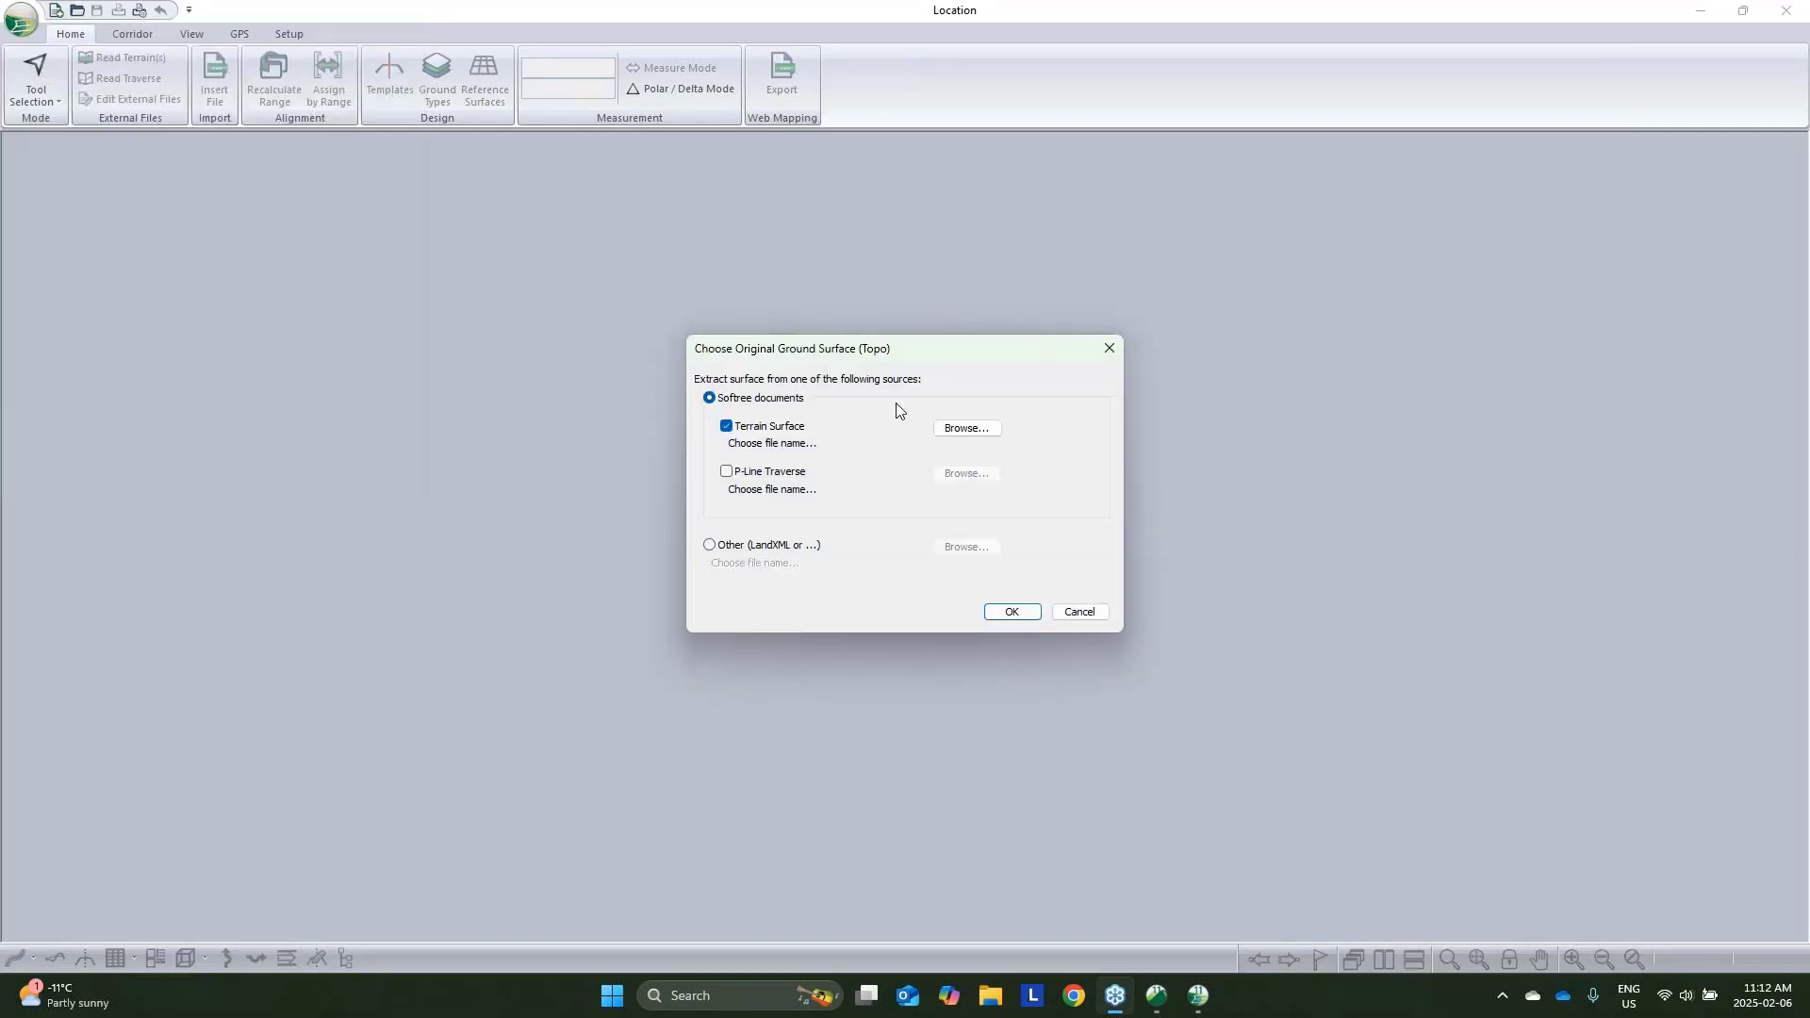
Use topo.terx from the Lidar folder as the original ground surface and create the initial alignment from terrain feature .XPATH_468K-0
{"action": "left_click", "coordinate": [983, 430]}
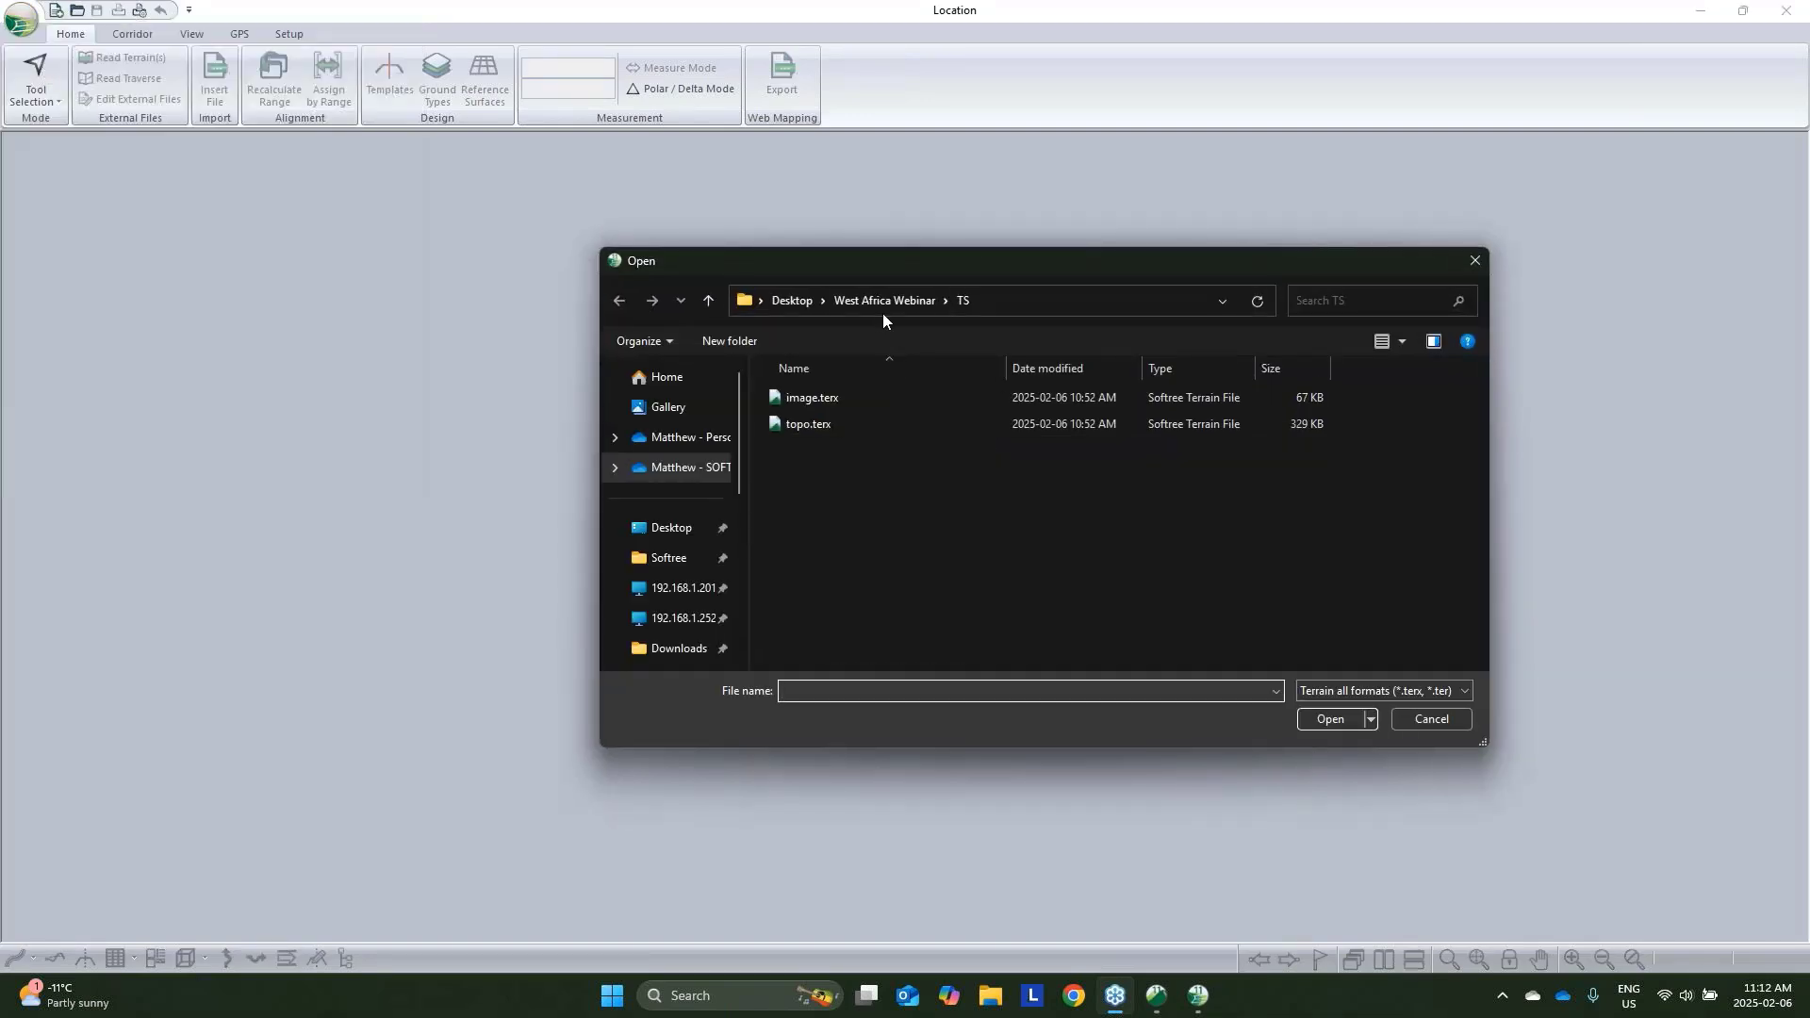
{"action": "left_click", "coordinate": [882, 301]}
{"action": "double_click", "coordinate": [824, 434]}
{"action": "left_click", "coordinate": [811, 398]}
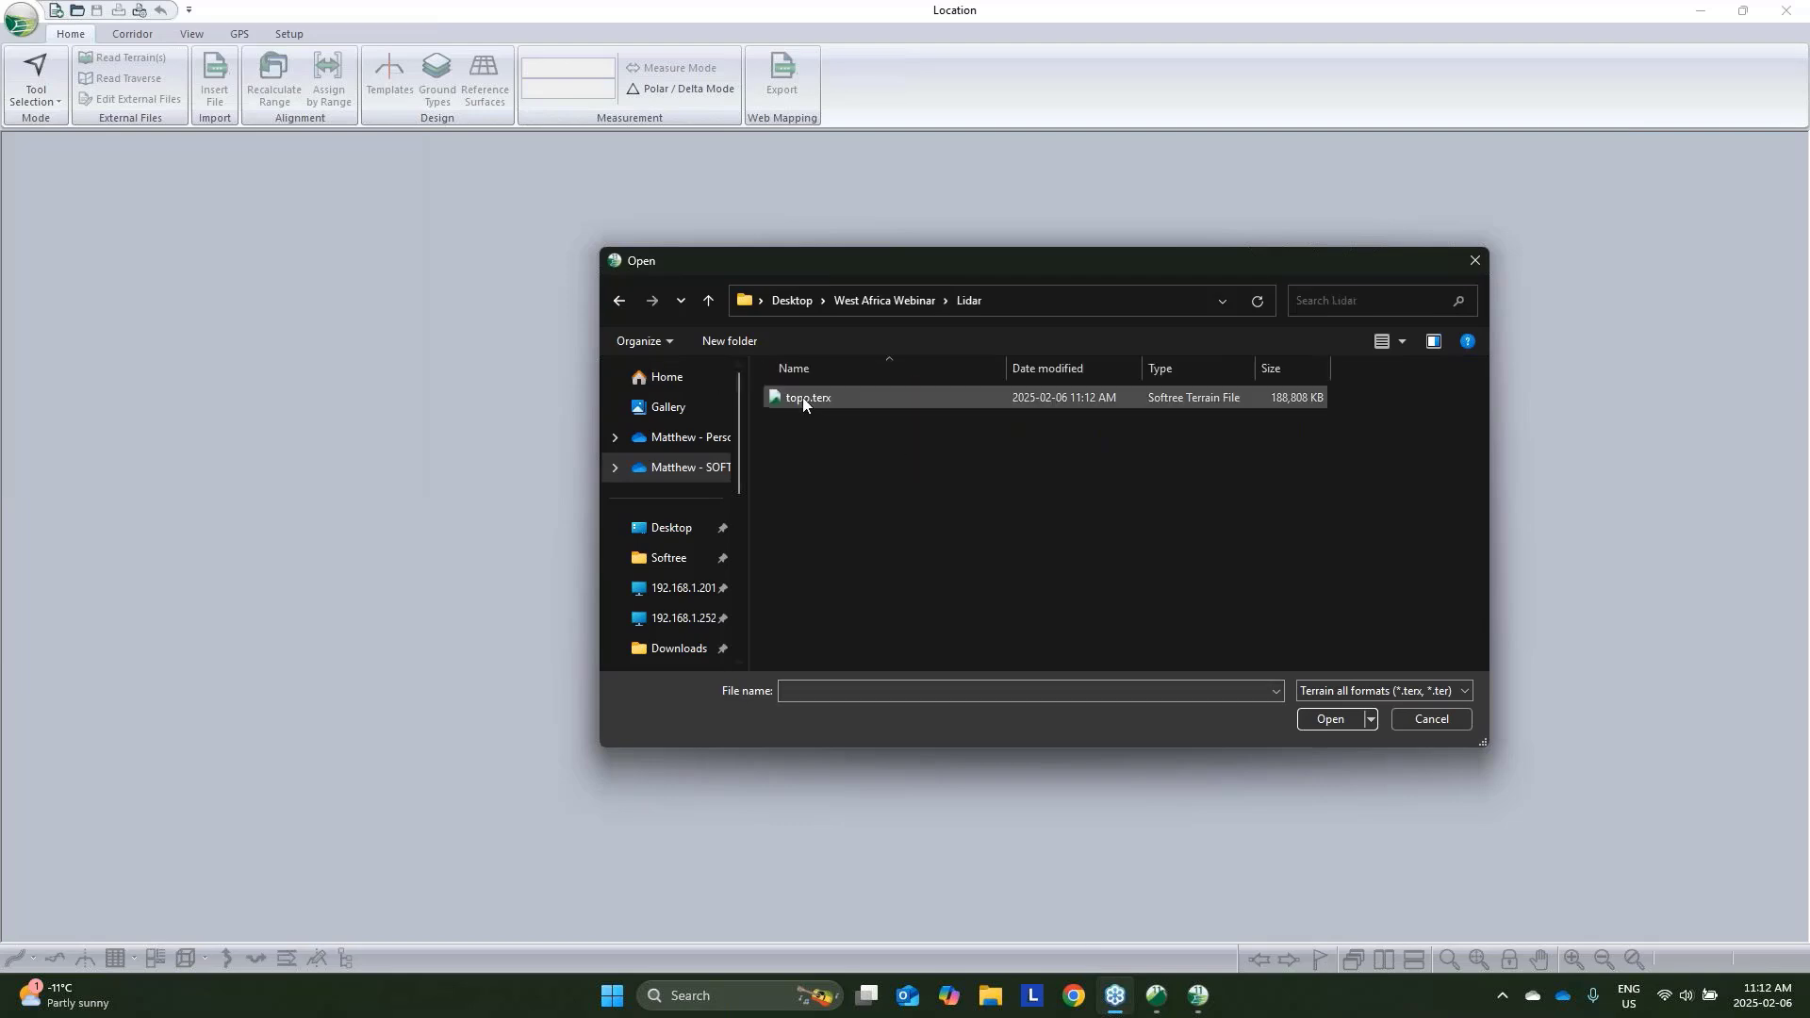
{"action": "left_click", "coordinate": [1346, 722]}
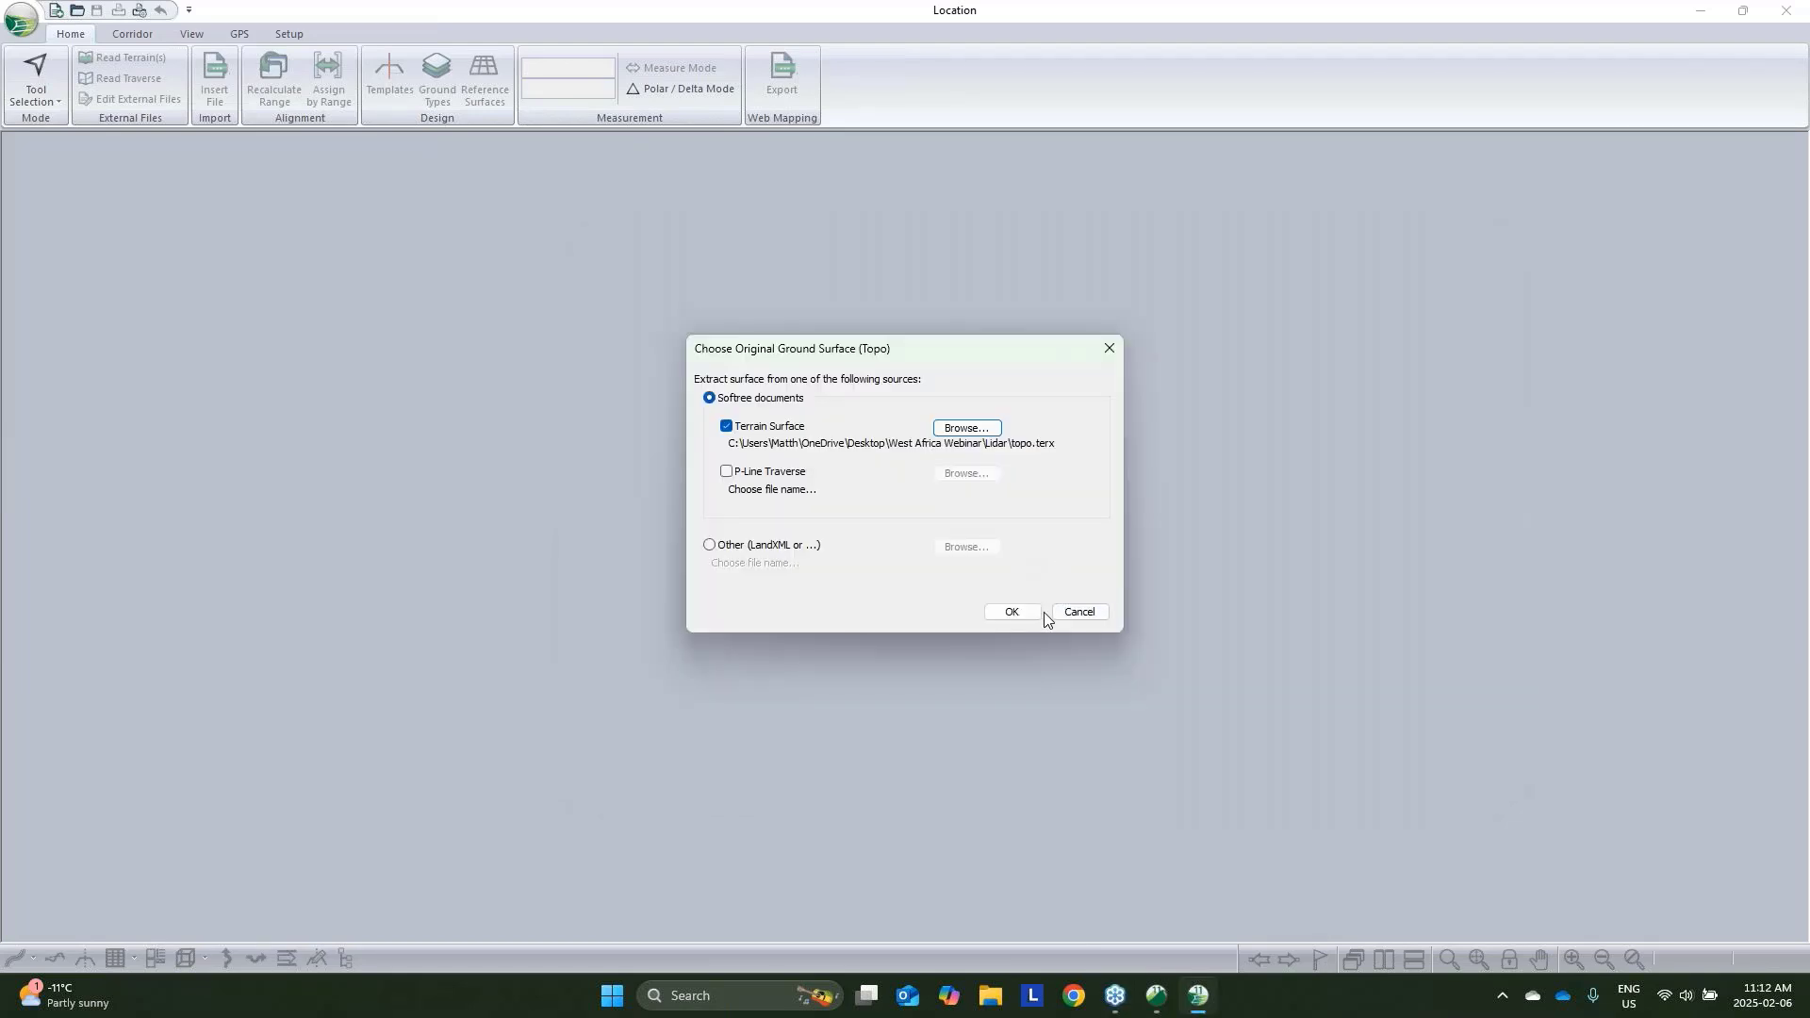
{"action": "left_click", "coordinate": [1010, 613]}
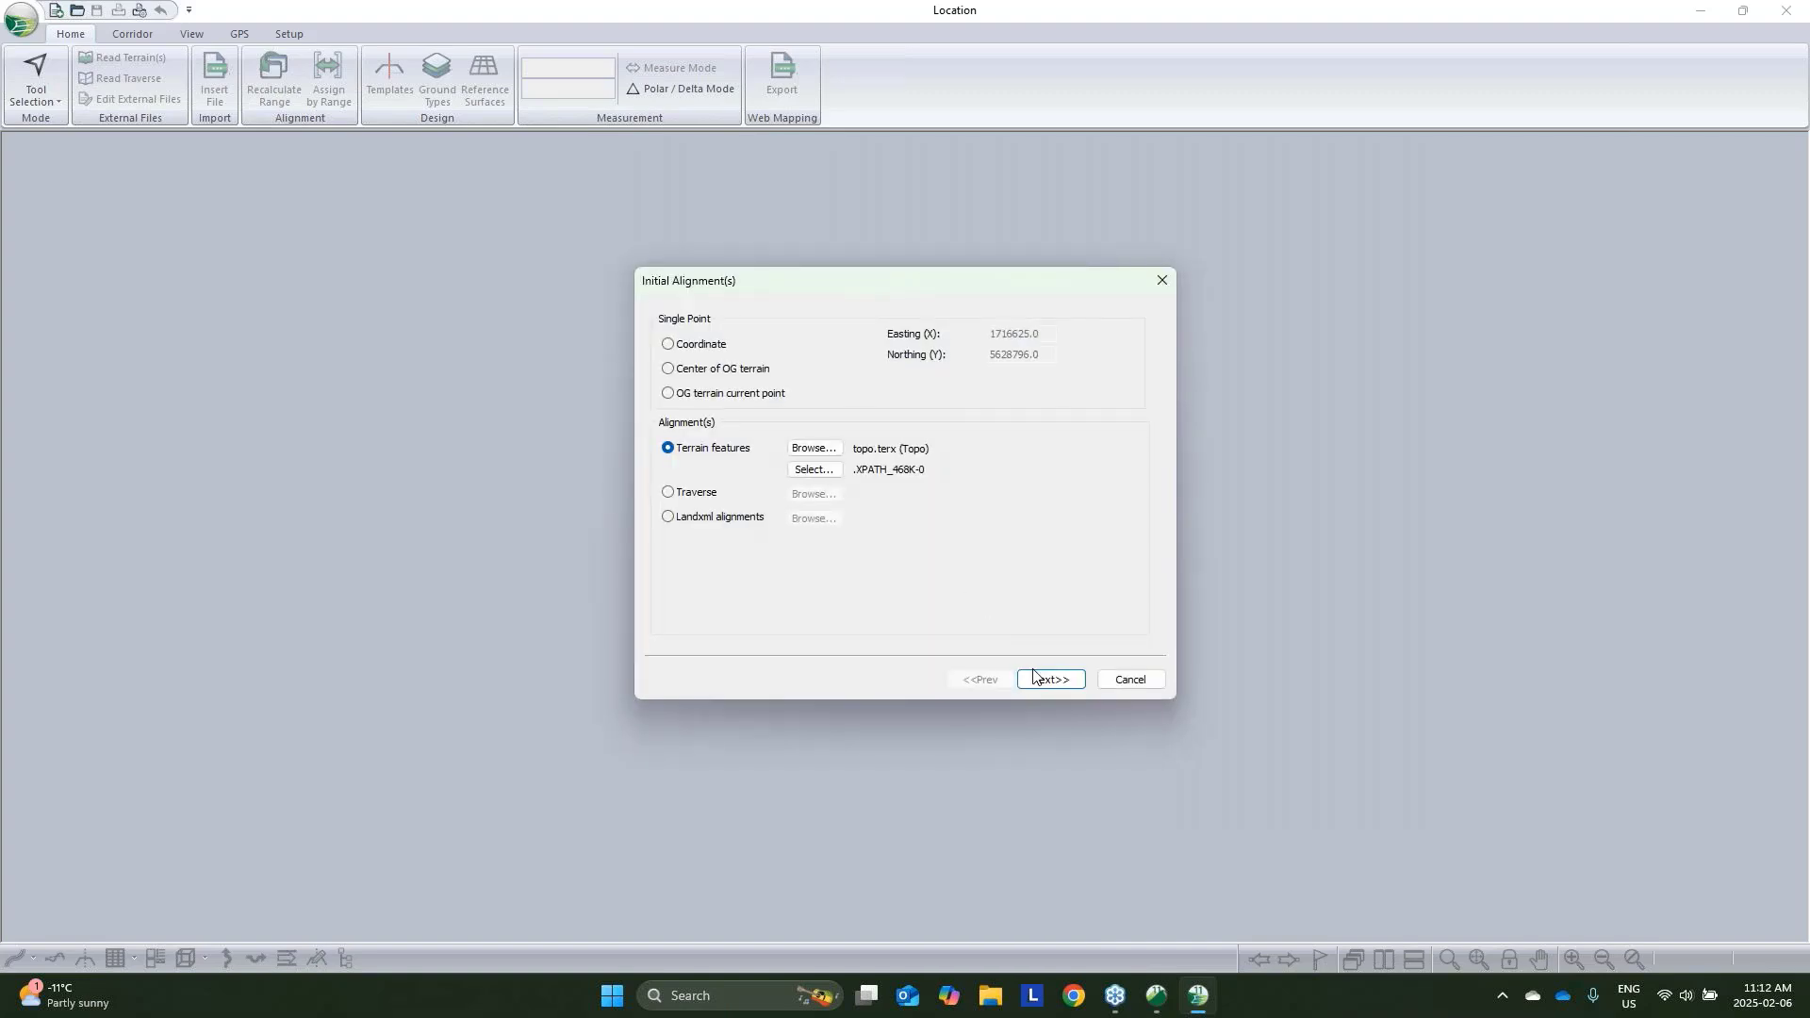
{"action": "left_click", "coordinate": [1048, 679]}
{"action": "left_click", "coordinate": [1053, 681]}
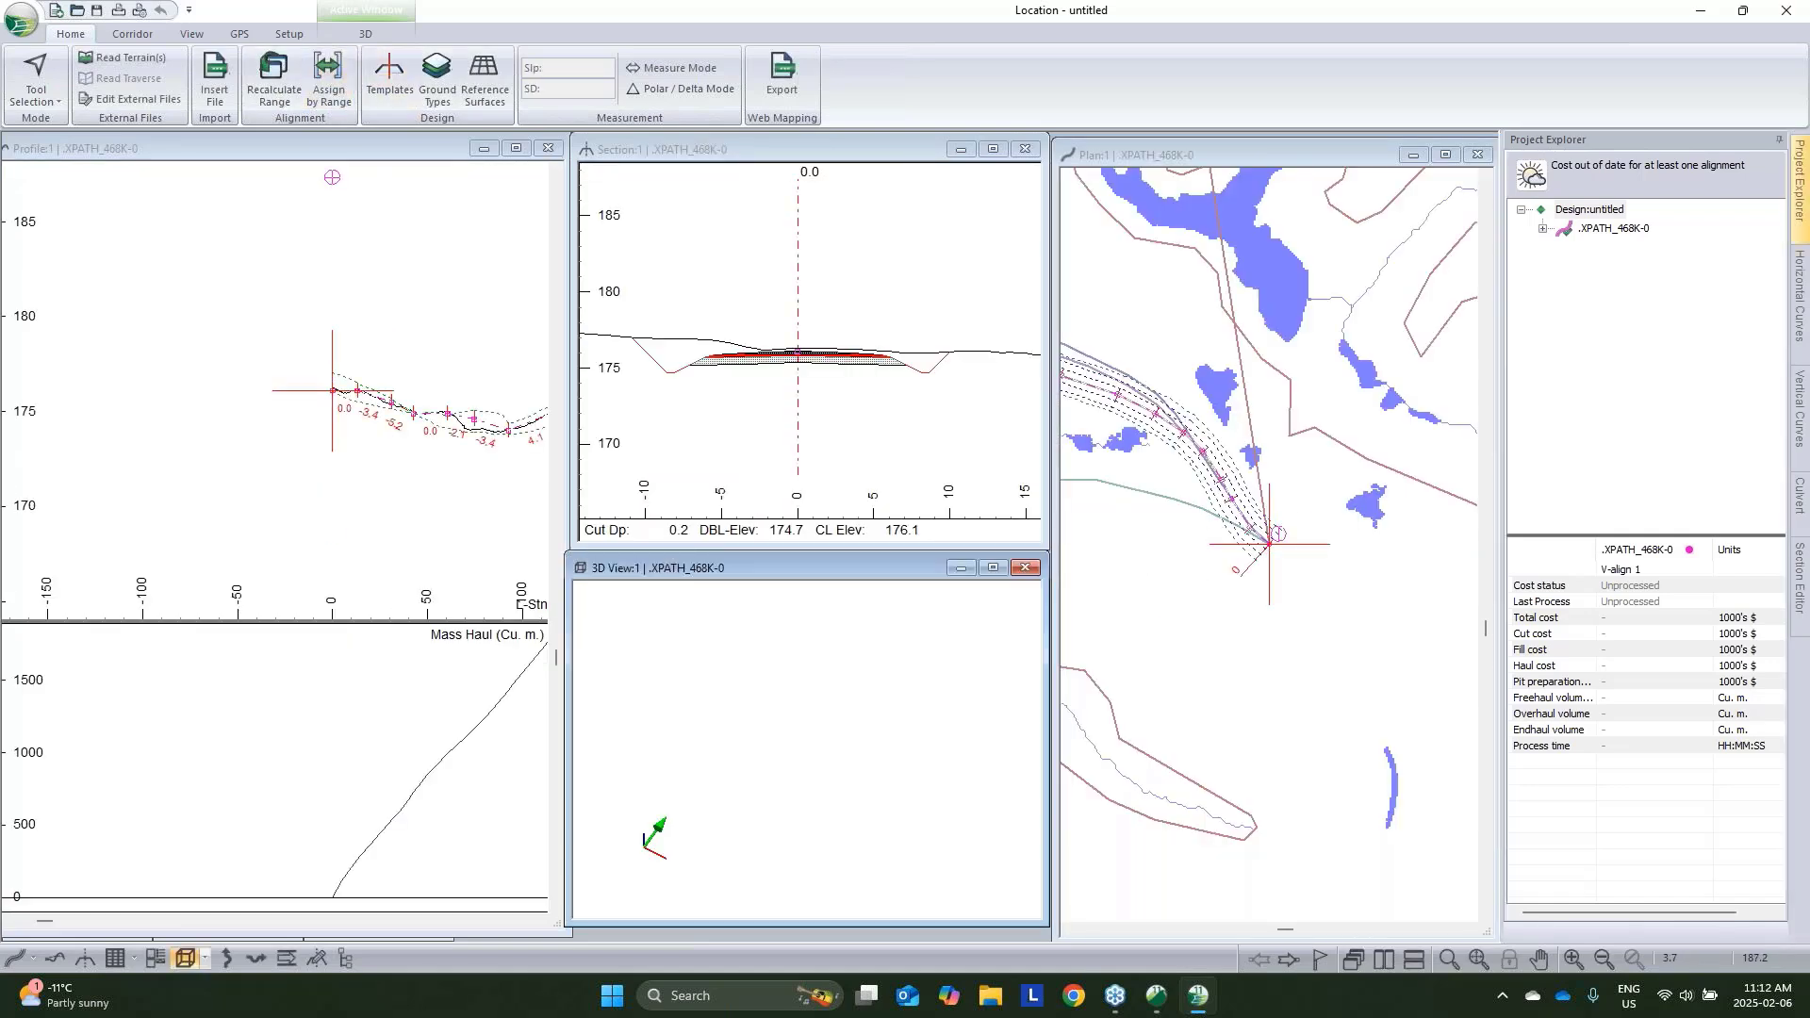
Convert the polyline to an alignment with curves using a 100 m minimum radius, accepting removal of the existing profile
{"action": "left_click", "coordinate": [132, 33]}
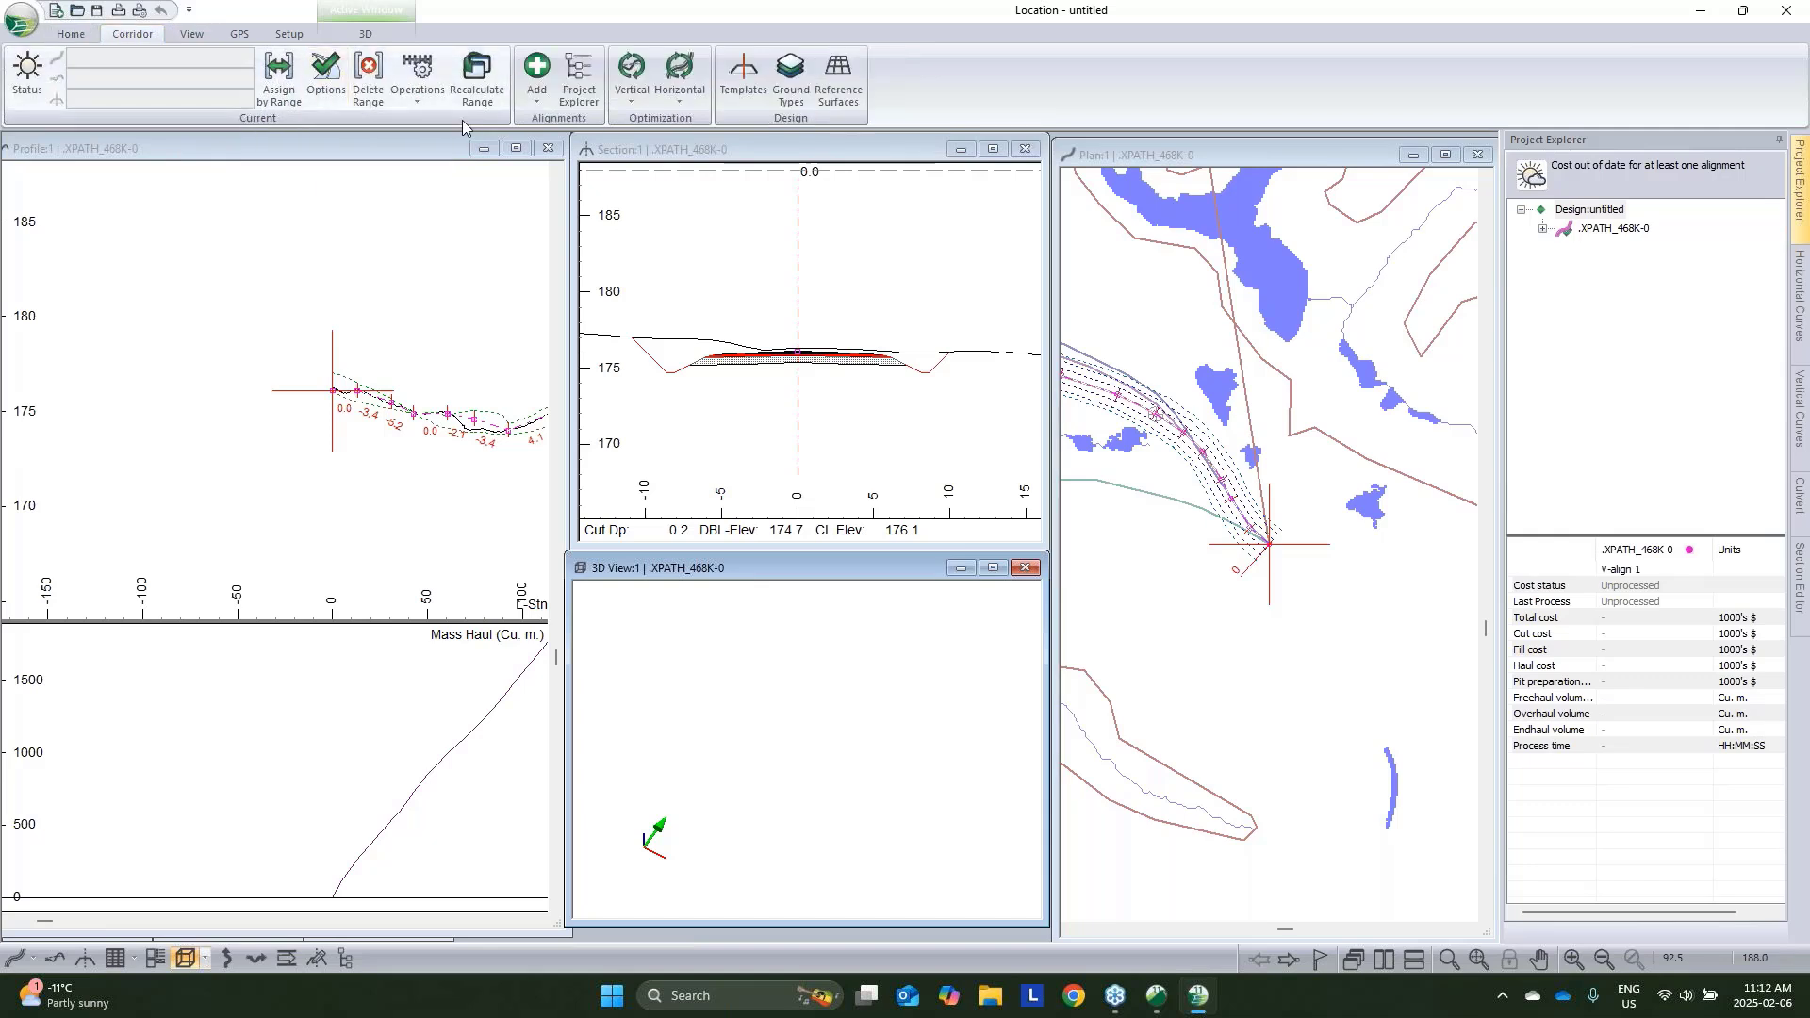
{"action": "left_click", "coordinate": [418, 85]}
{"action": "left_click", "coordinate": [466, 207]}
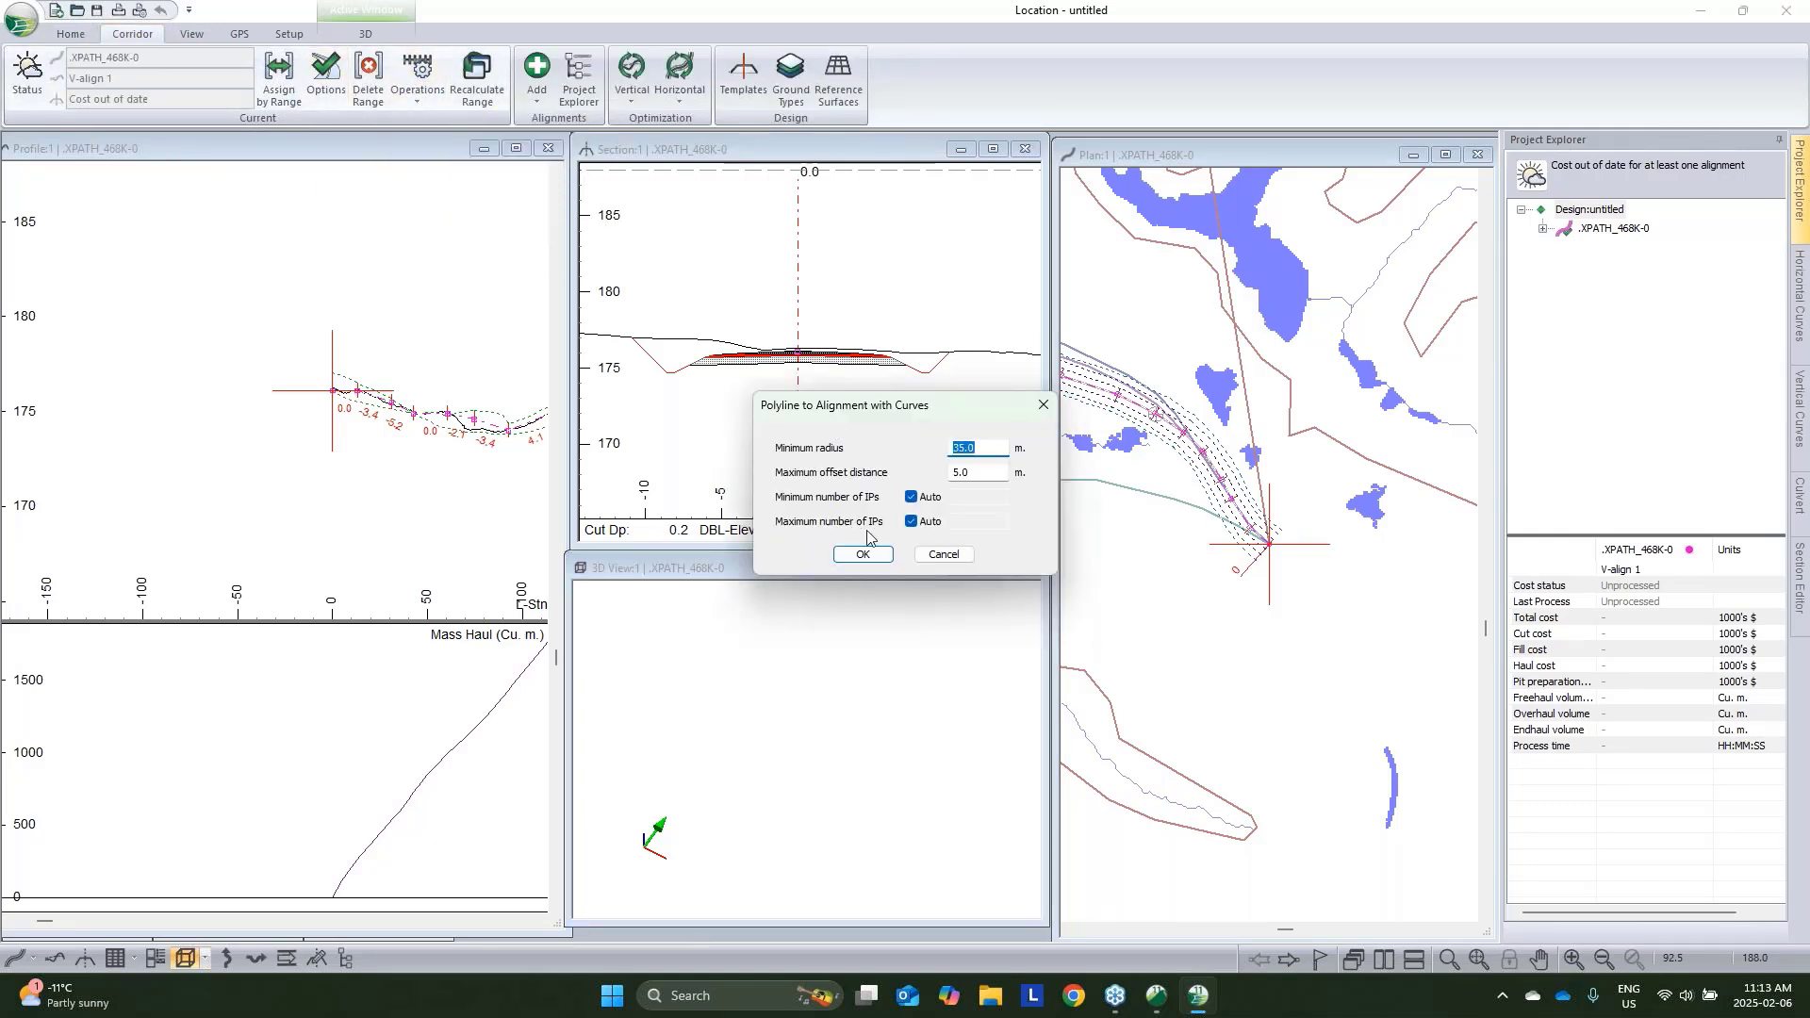
{"action": "type", "text": "100"}
{"action": "left_click", "coordinate": [850, 554]}
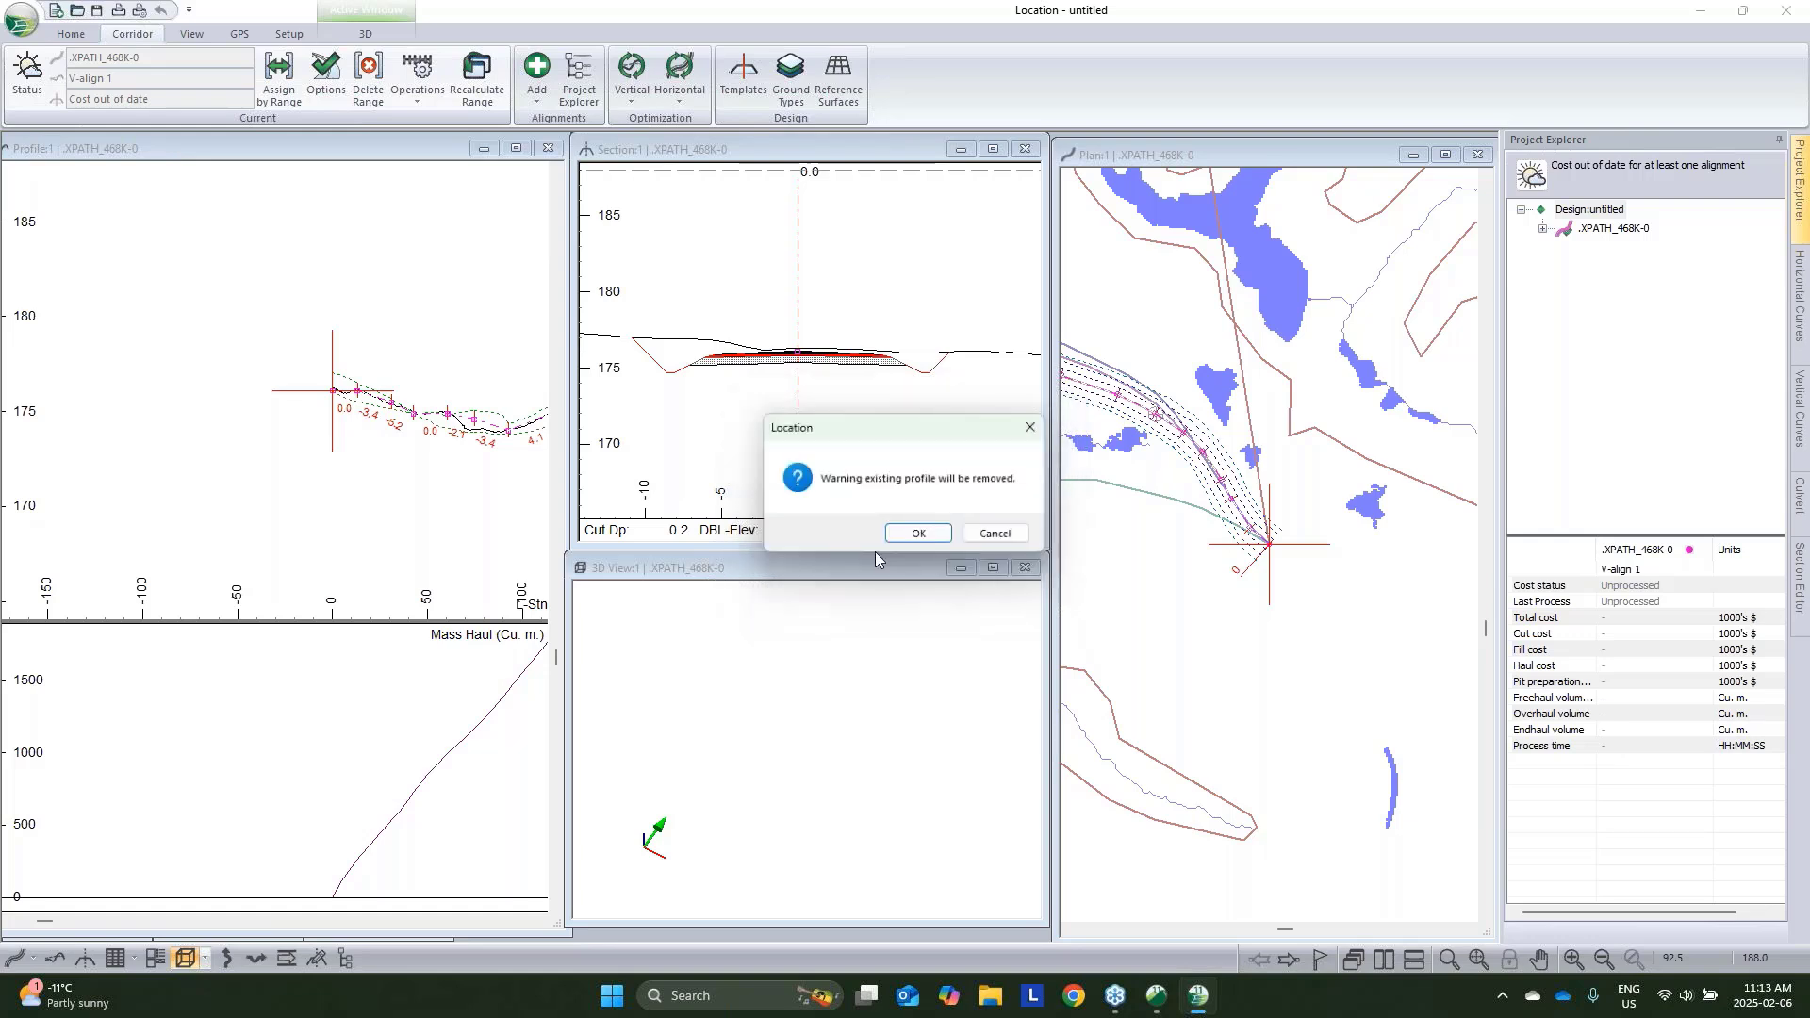
{"action": "left_click", "coordinate": [921, 525]}
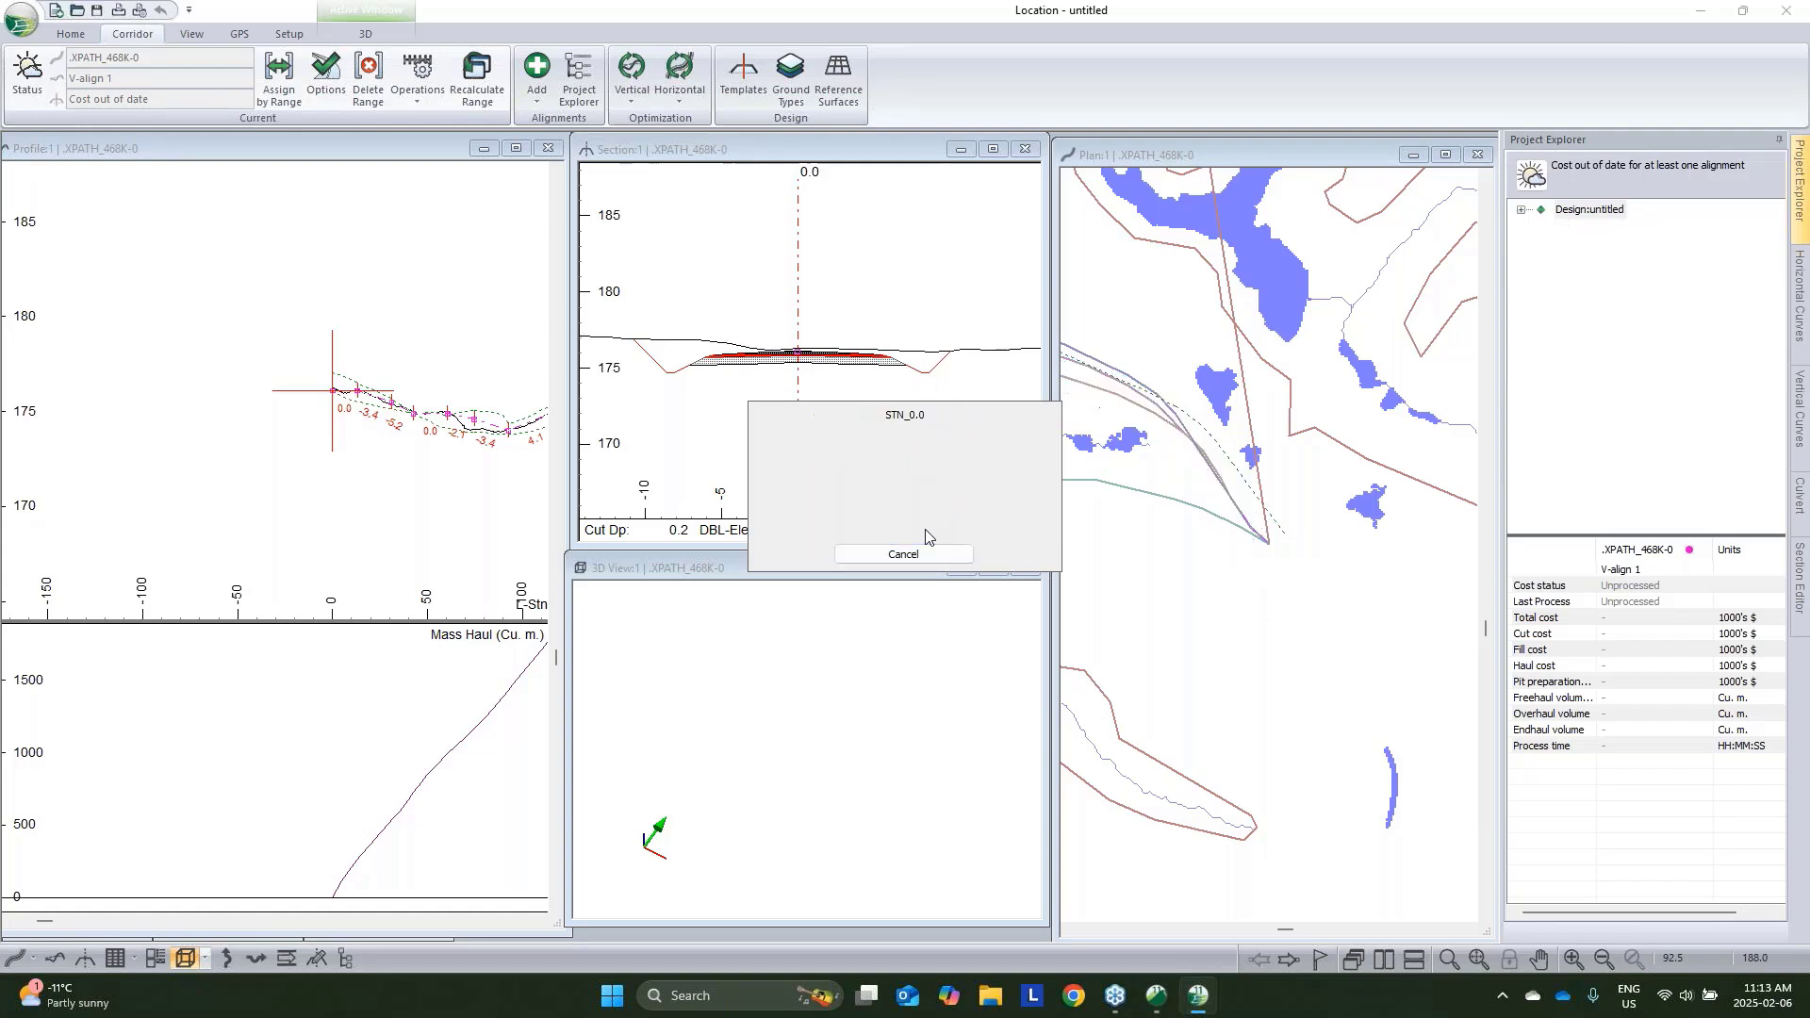
{"action": "left_click", "coordinate": [1009, 542]}
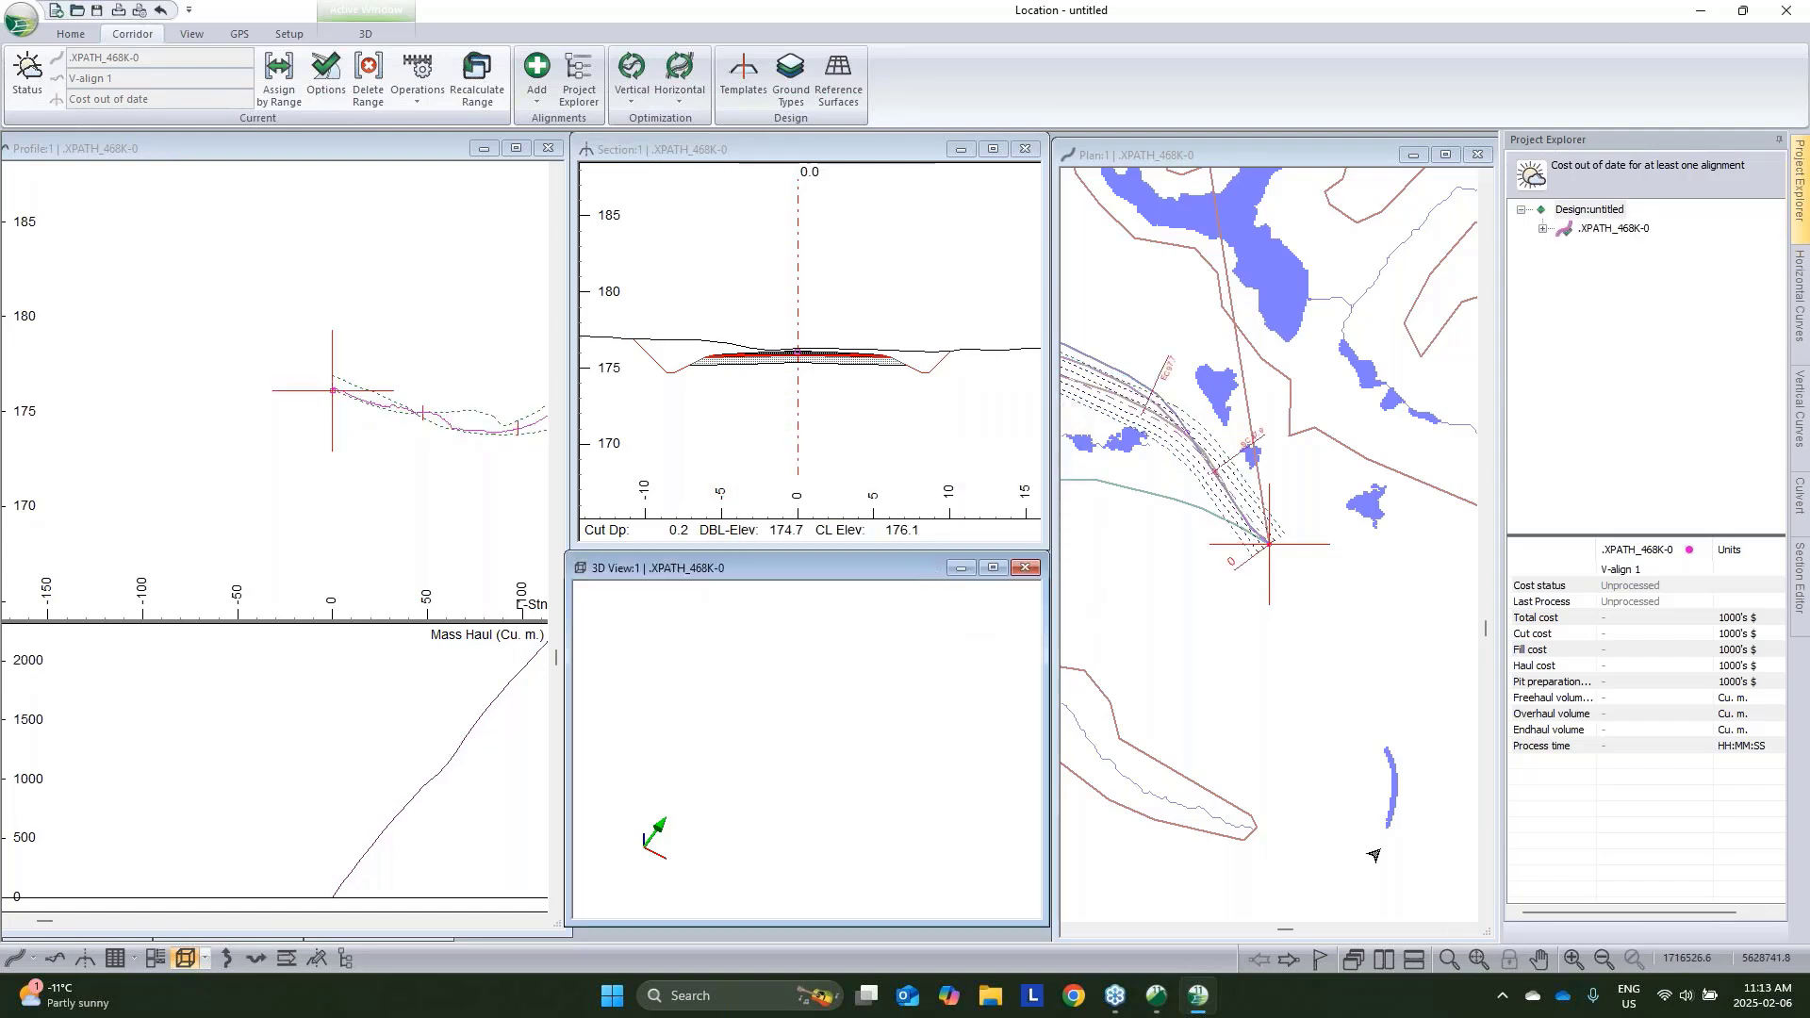
Set new grade limits and minimum K curvature values as range constraints in the vertical optimization standards of V-align 1
{"action": "left_click", "coordinate": [1542, 229]}
{"action": "right_click", "coordinate": [1617, 247]}
{"action": "left_click", "coordinate": [1683, 287]}
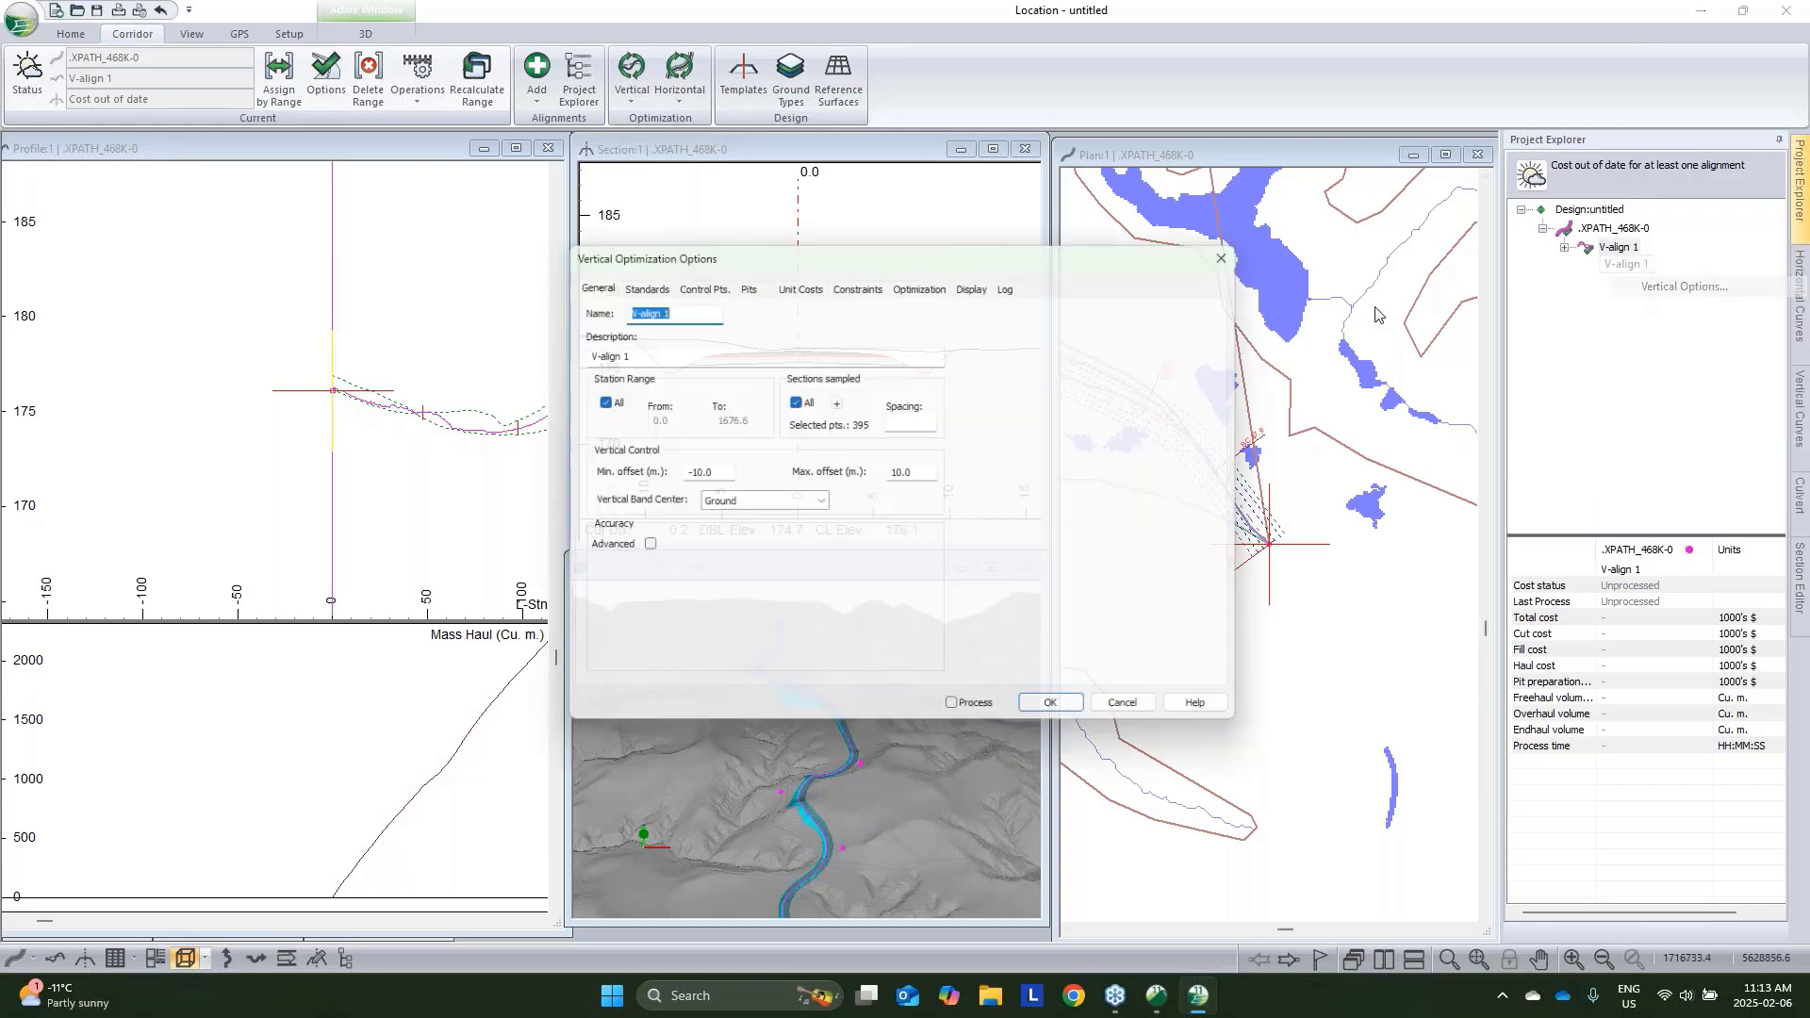
{"action": "left_click", "coordinate": [637, 281]}
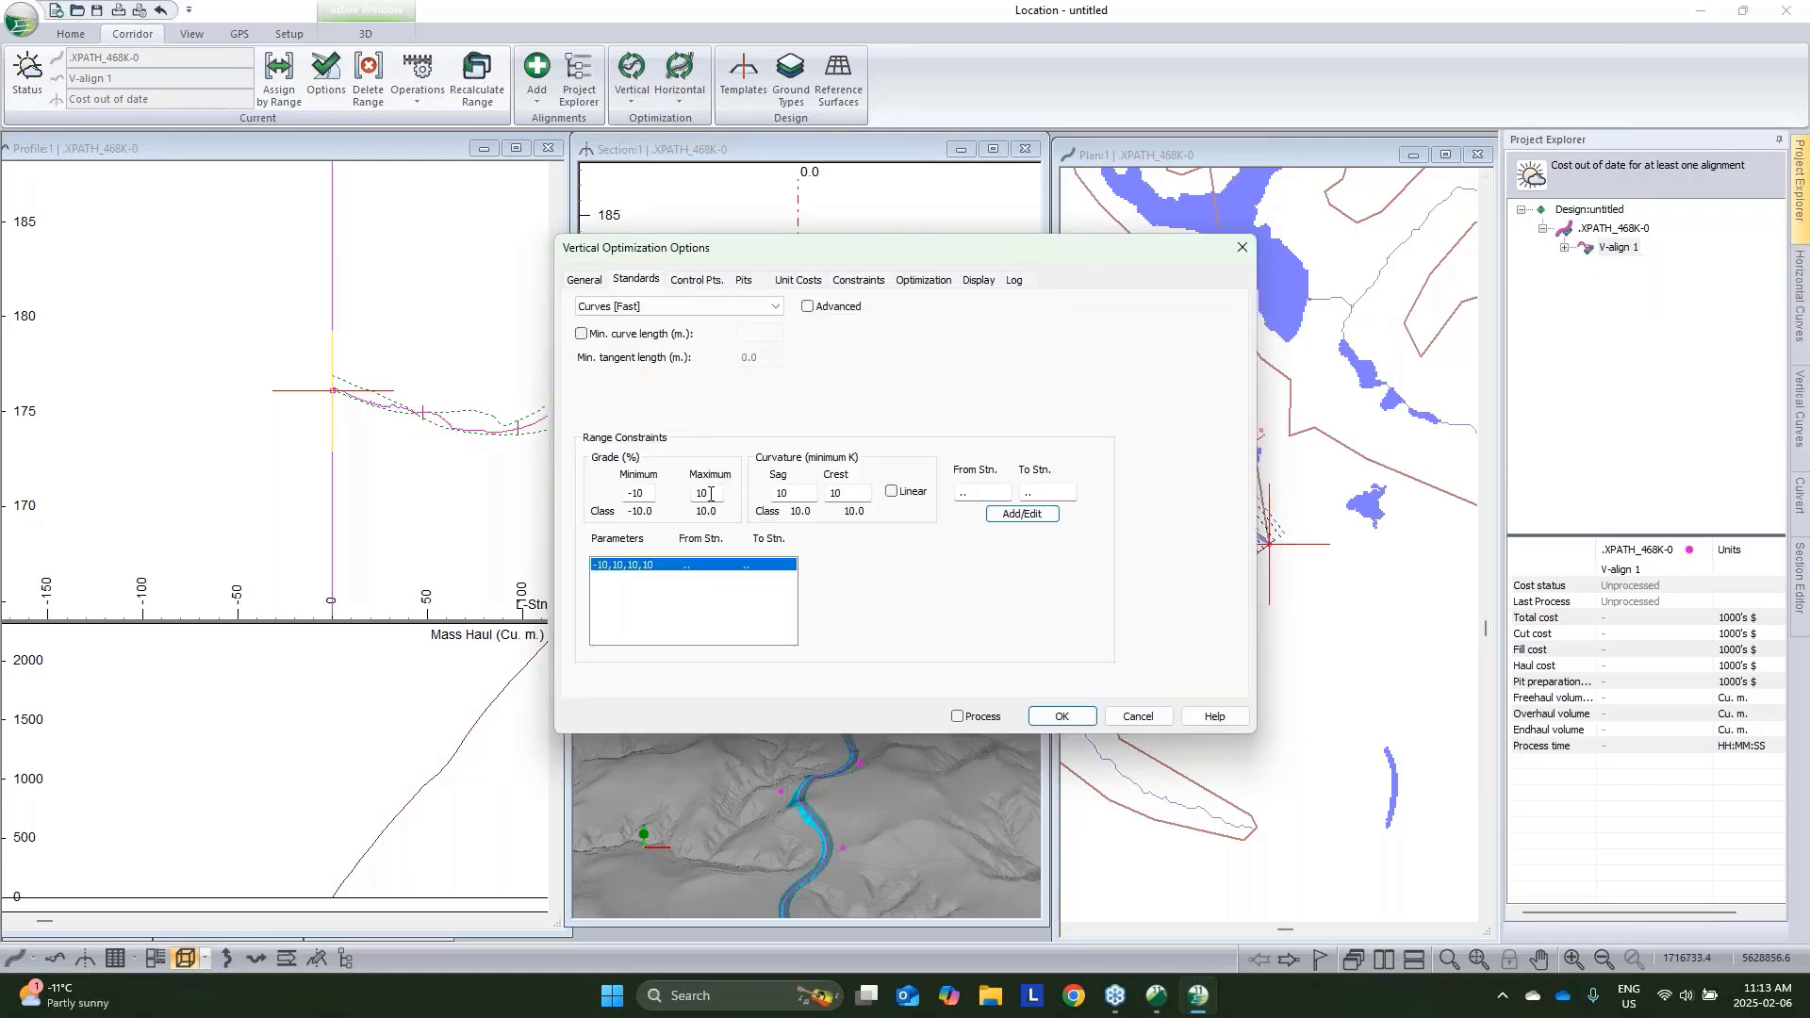
{"action": "type", "text": "2"}
{"action": "left_click_drag", "start_coordinate": [639, 495], "coordinate": [643, 495]}
{"action": "type", "text": "2"}
{"action": "left_click_drag", "start_coordinate": [780, 494], "coordinate": [838, 497]}
{"action": "type", "text": "1"}
{"action": "left_click", "coordinate": [1009, 514]}
Add vertical control points at the start and the end of the alignment
{"action": "left_click", "coordinate": [697, 280]}
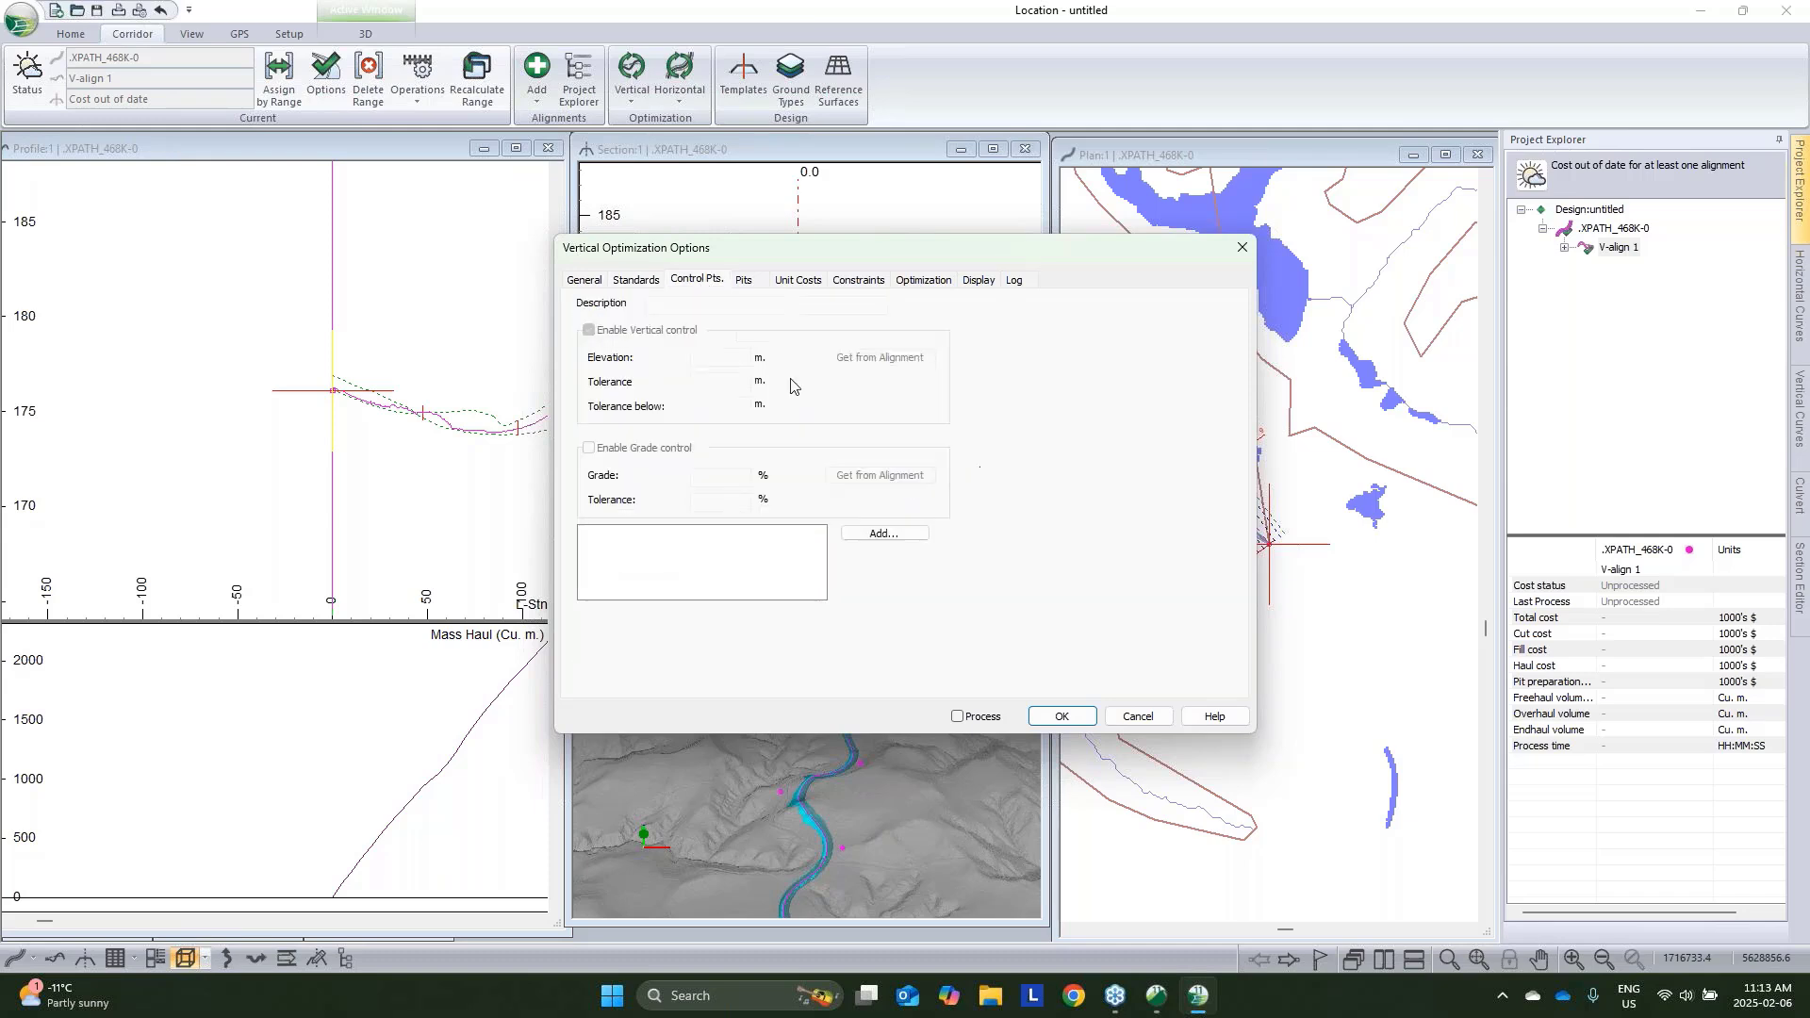
{"action": "left_click", "coordinate": [877, 533]}
{"action": "left_click", "coordinate": [824, 485]}
{"action": "left_click", "coordinate": [907, 531]}
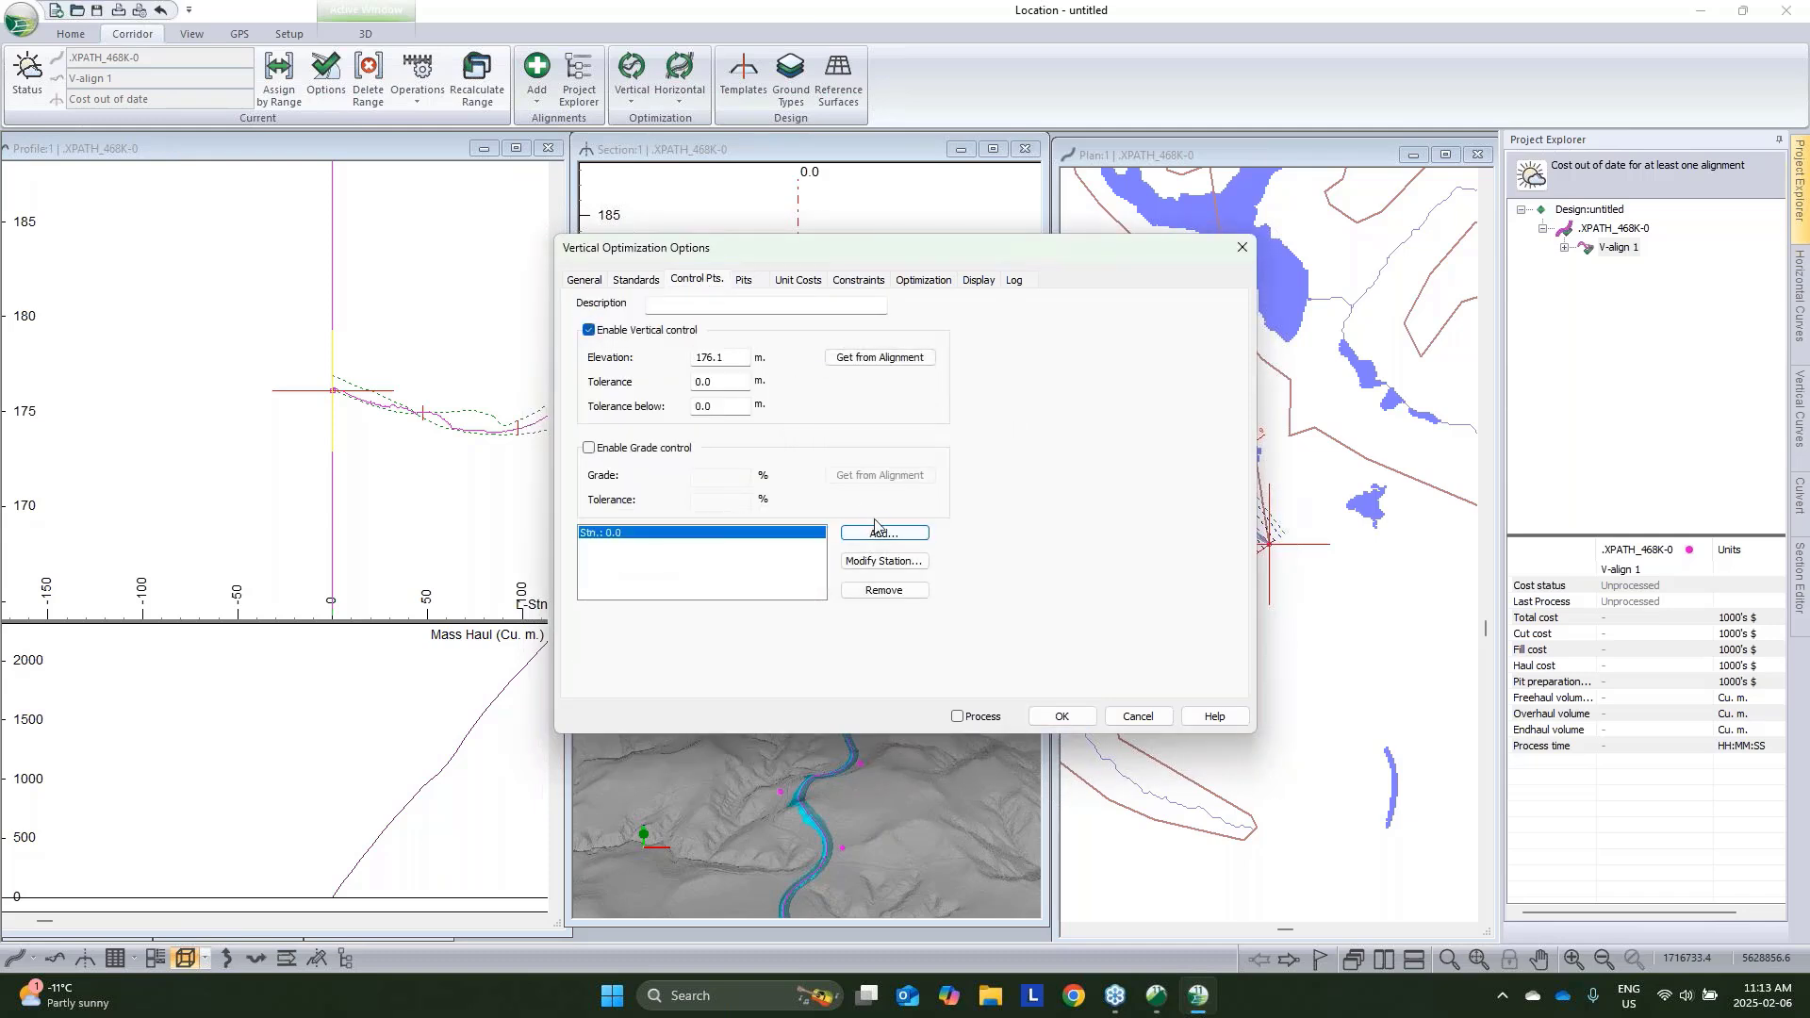
{"action": "left_click", "coordinate": [877, 530]}
{"action": "left_click", "coordinate": [824, 503]}
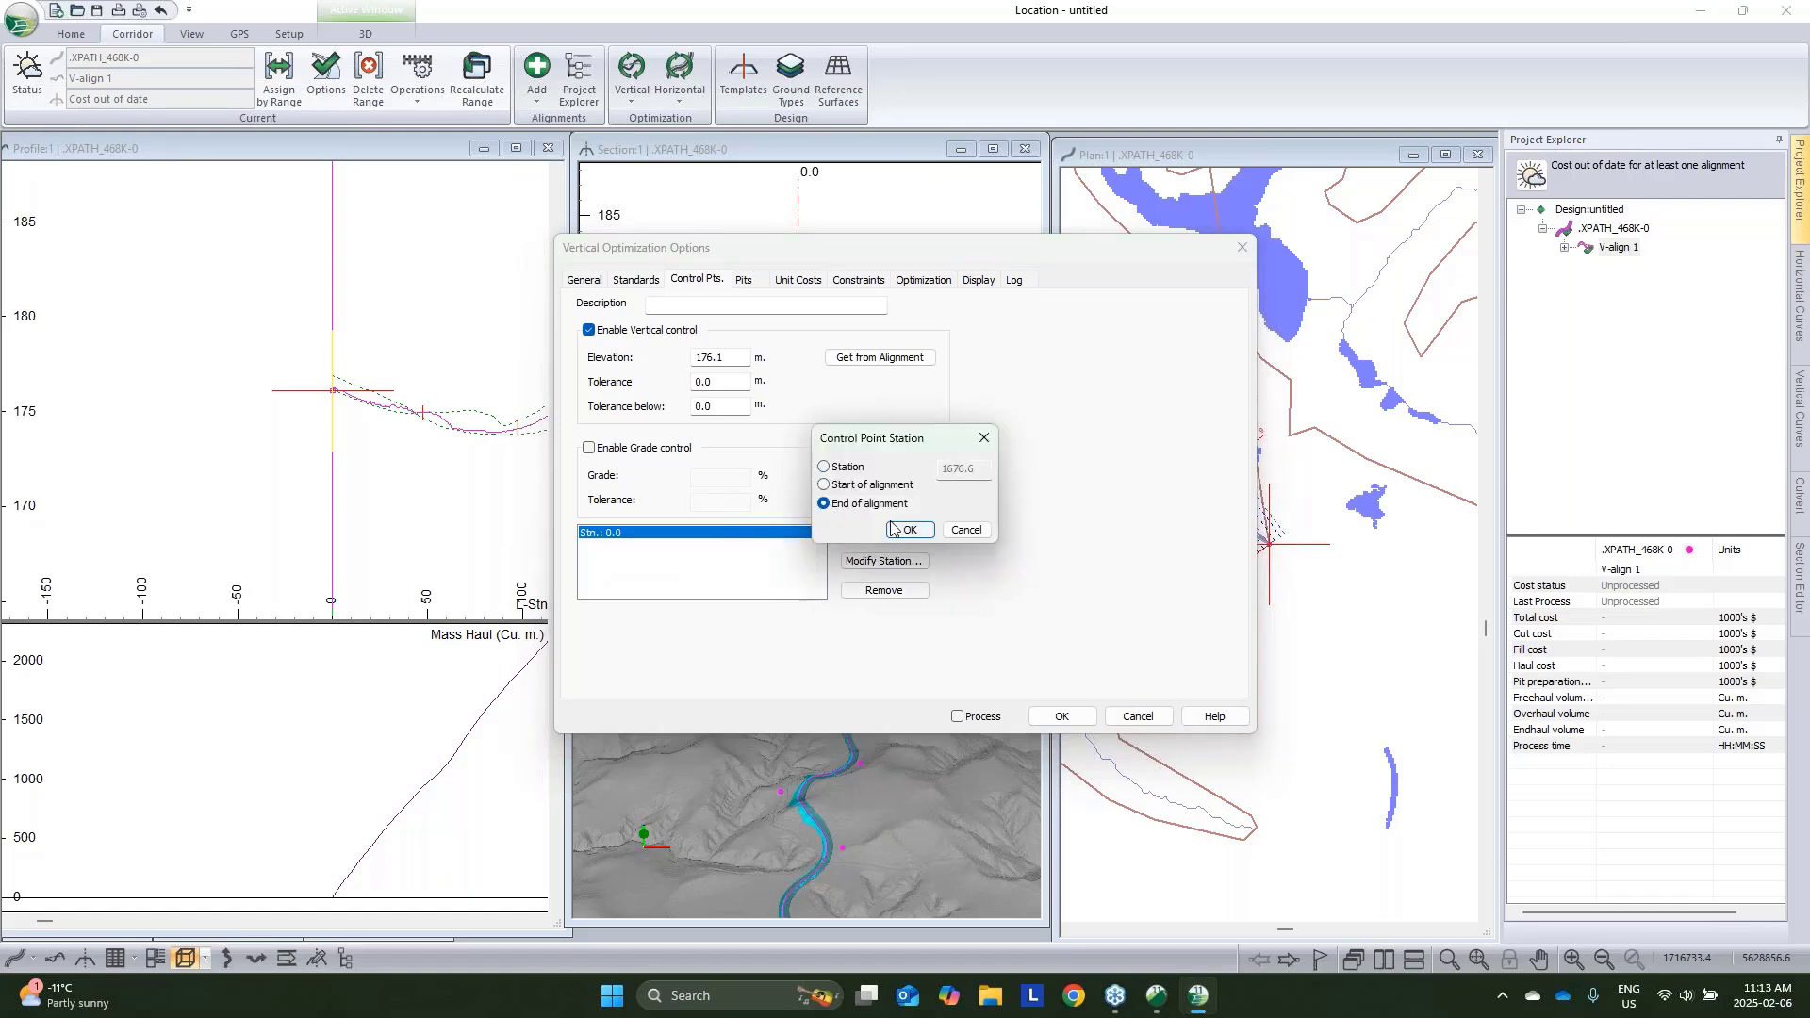
{"action": "left_click", "coordinate": [908, 530]}
Accept the options and process the vertical optimization of V-align 1 with Optimal Profile and Smart Curves enabled
{"action": "left_click", "coordinate": [958, 716]}
{"action": "left_click", "coordinate": [1061, 716]}
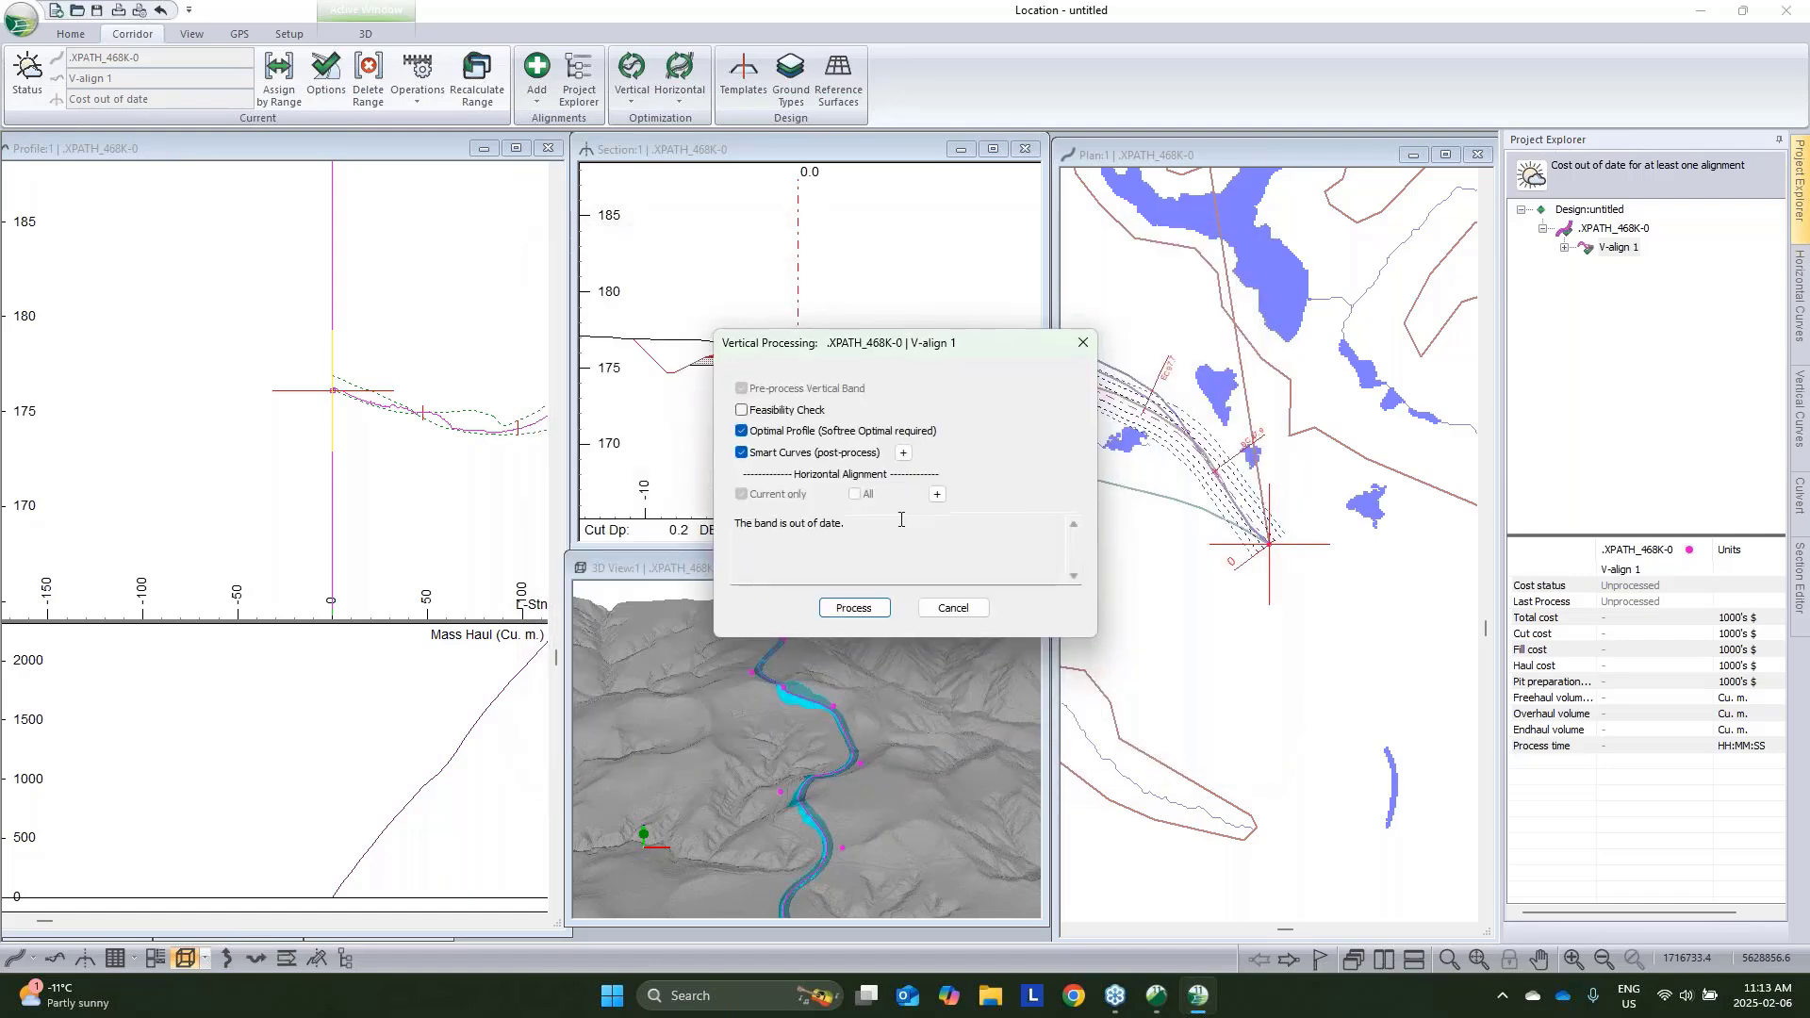
{"action": "left_click", "coordinate": [853, 608]}
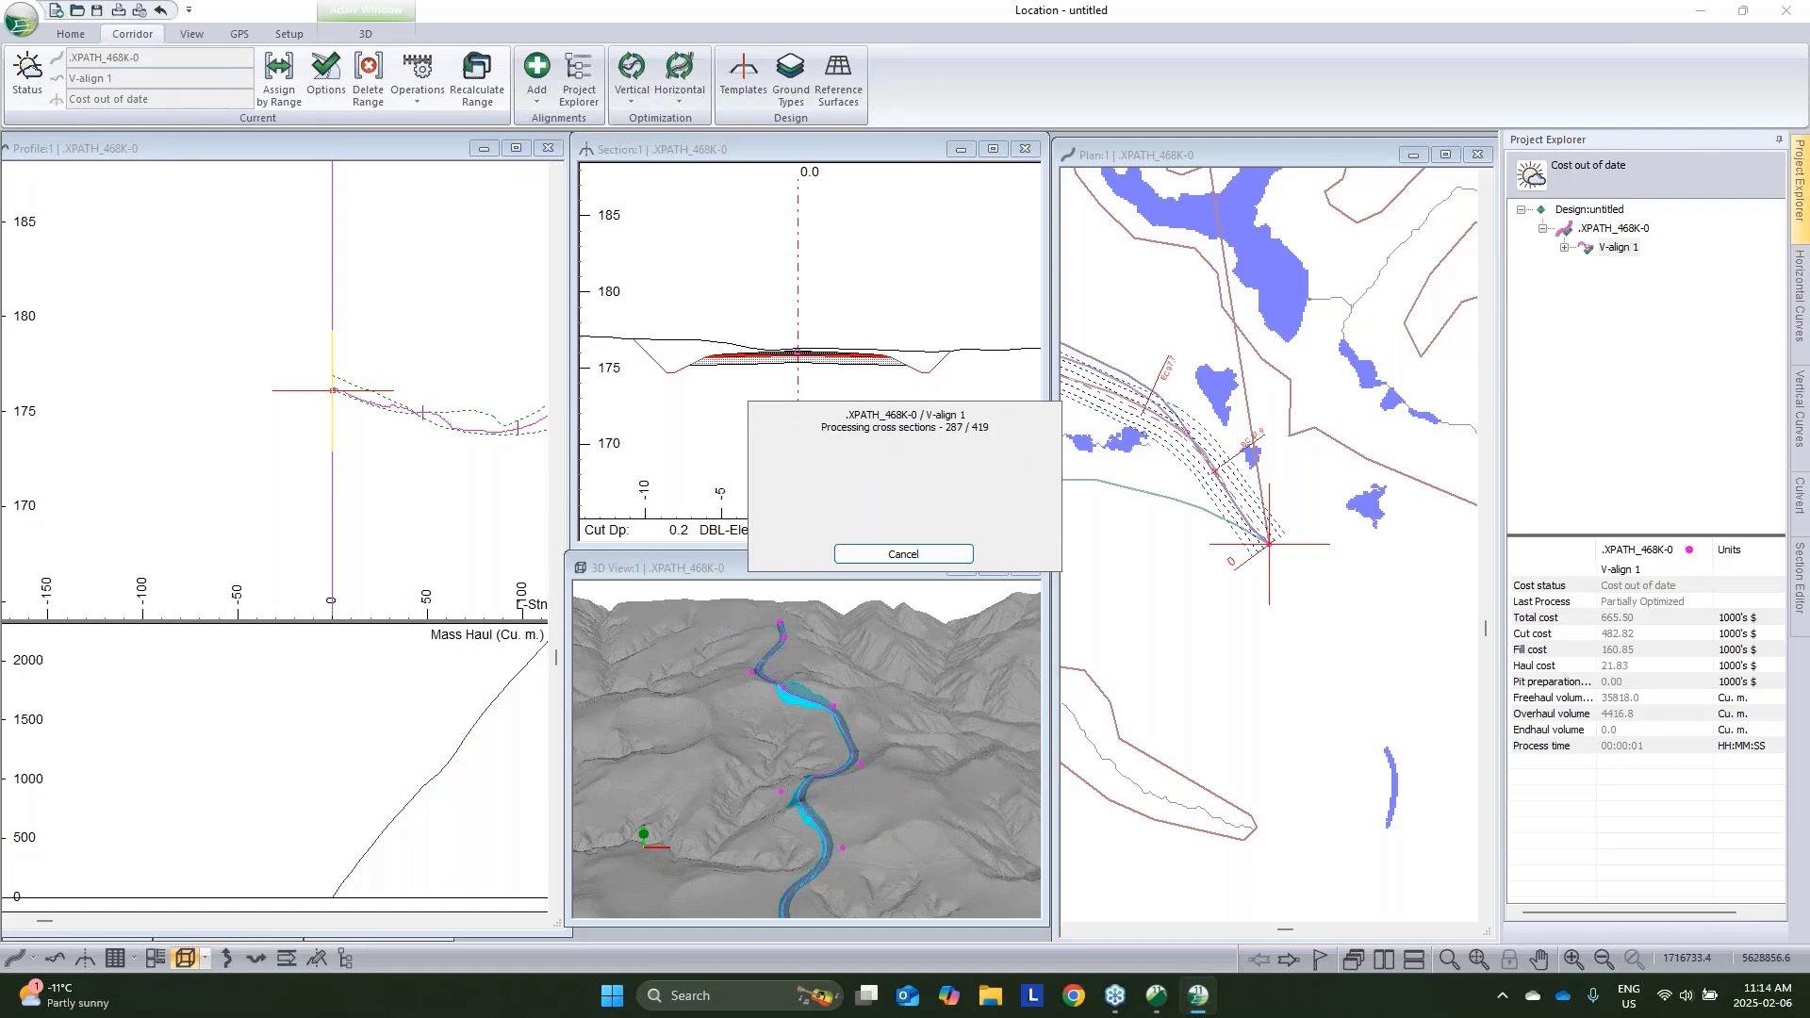
{"action": "left_click", "coordinate": [1176, 675]}
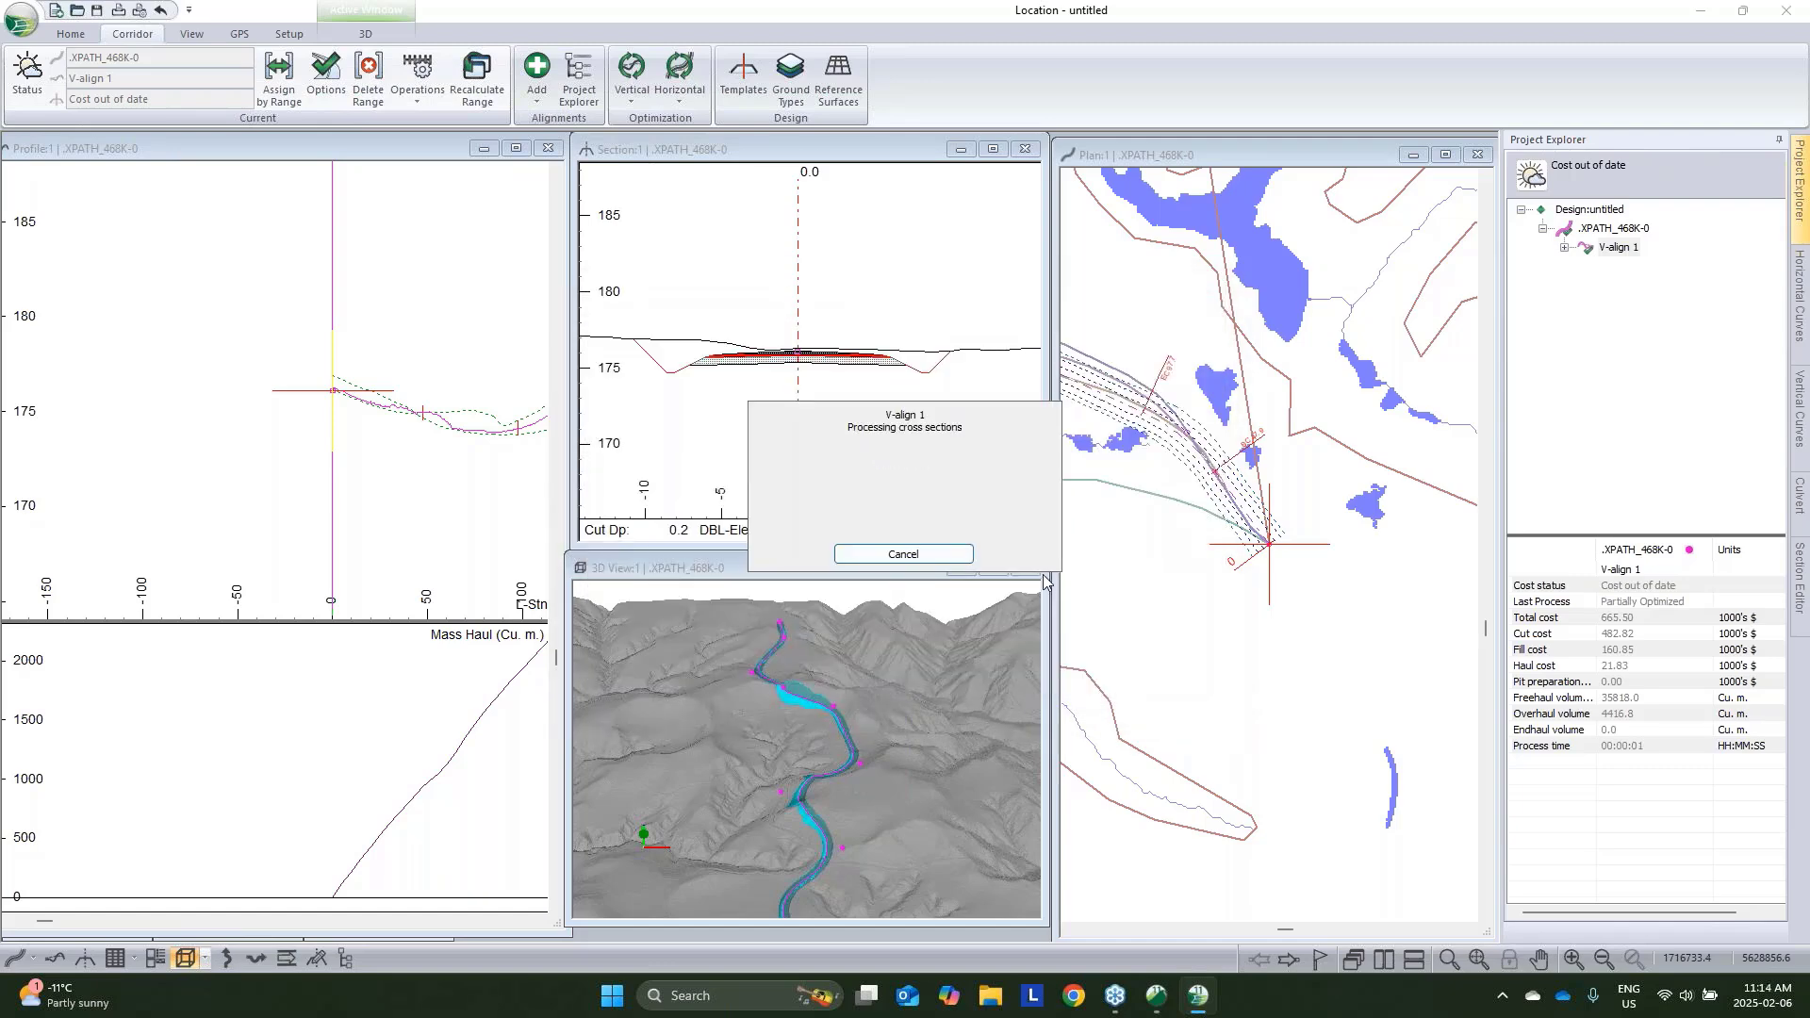
Inspect the optimized road in an enlarged 3D view and review its cut and fill volumes by station
{"action": "left_click", "coordinate": [990, 571]}
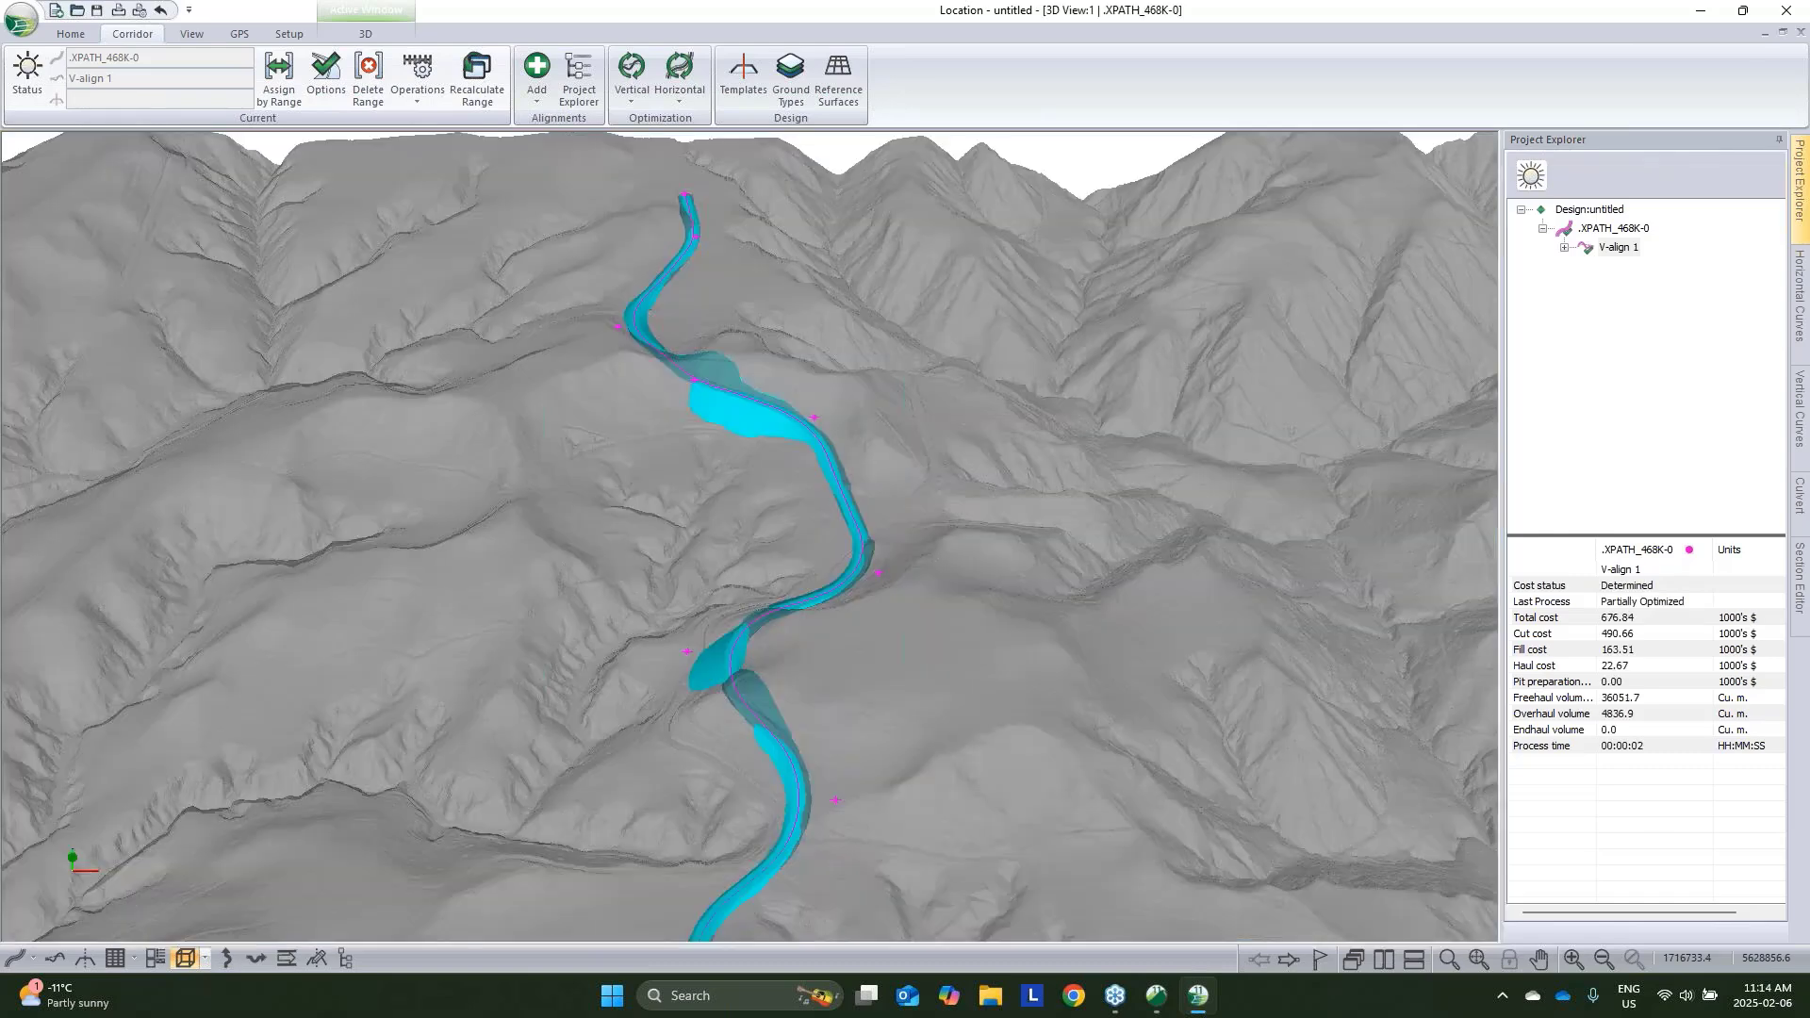
{"action": "left_click_drag", "start_coordinate": [989, 570], "coordinate": [861, 440]}
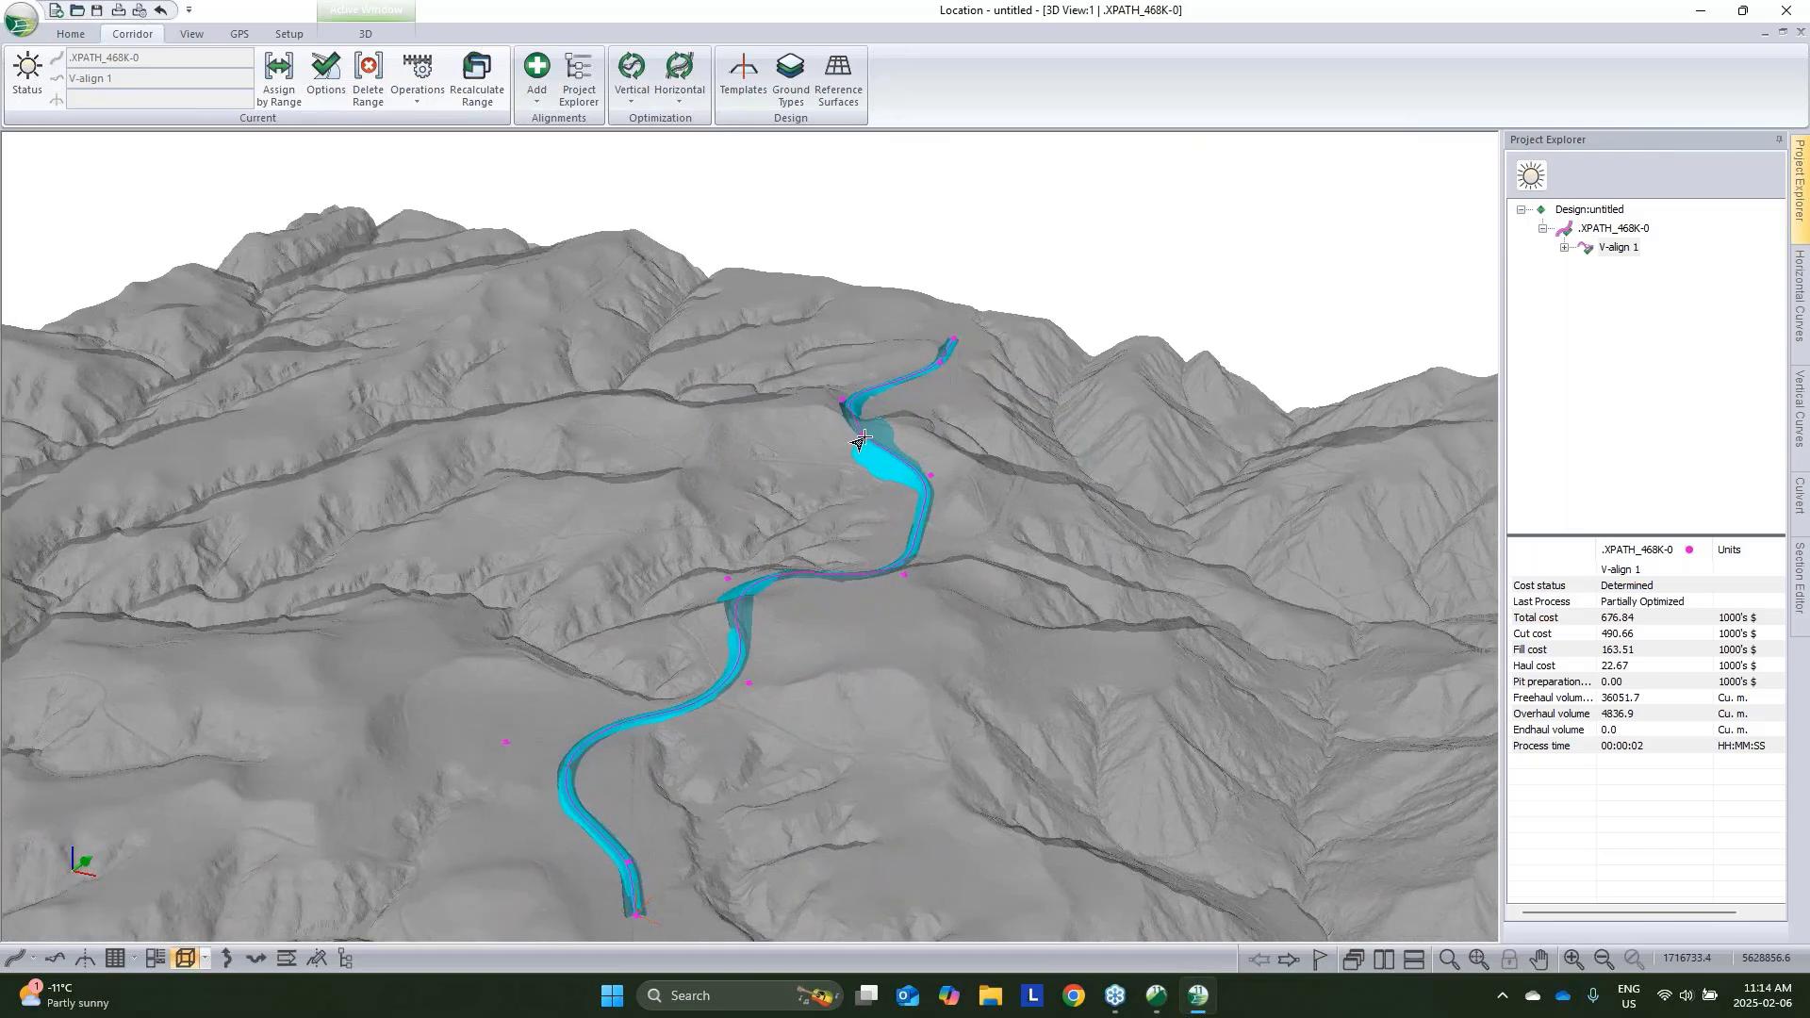
{"action": "left_click", "coordinate": [114, 957]}
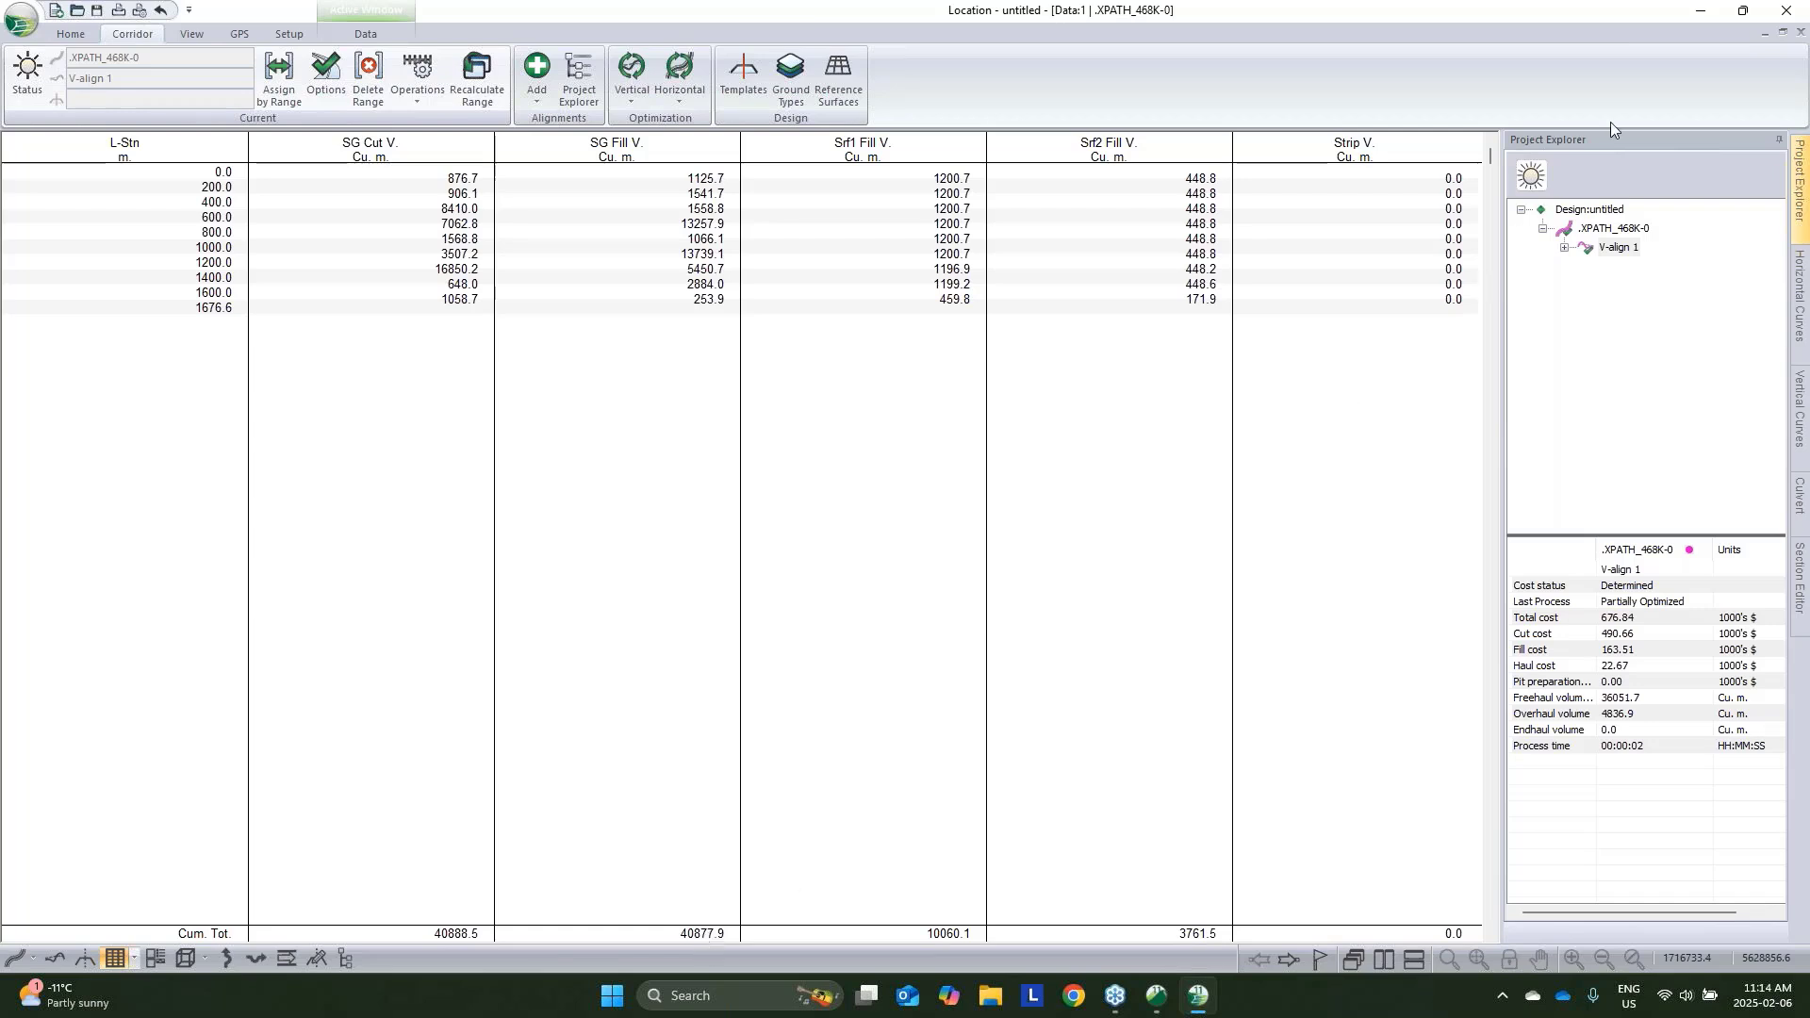
{"action": "left_click", "coordinate": [1765, 35]}
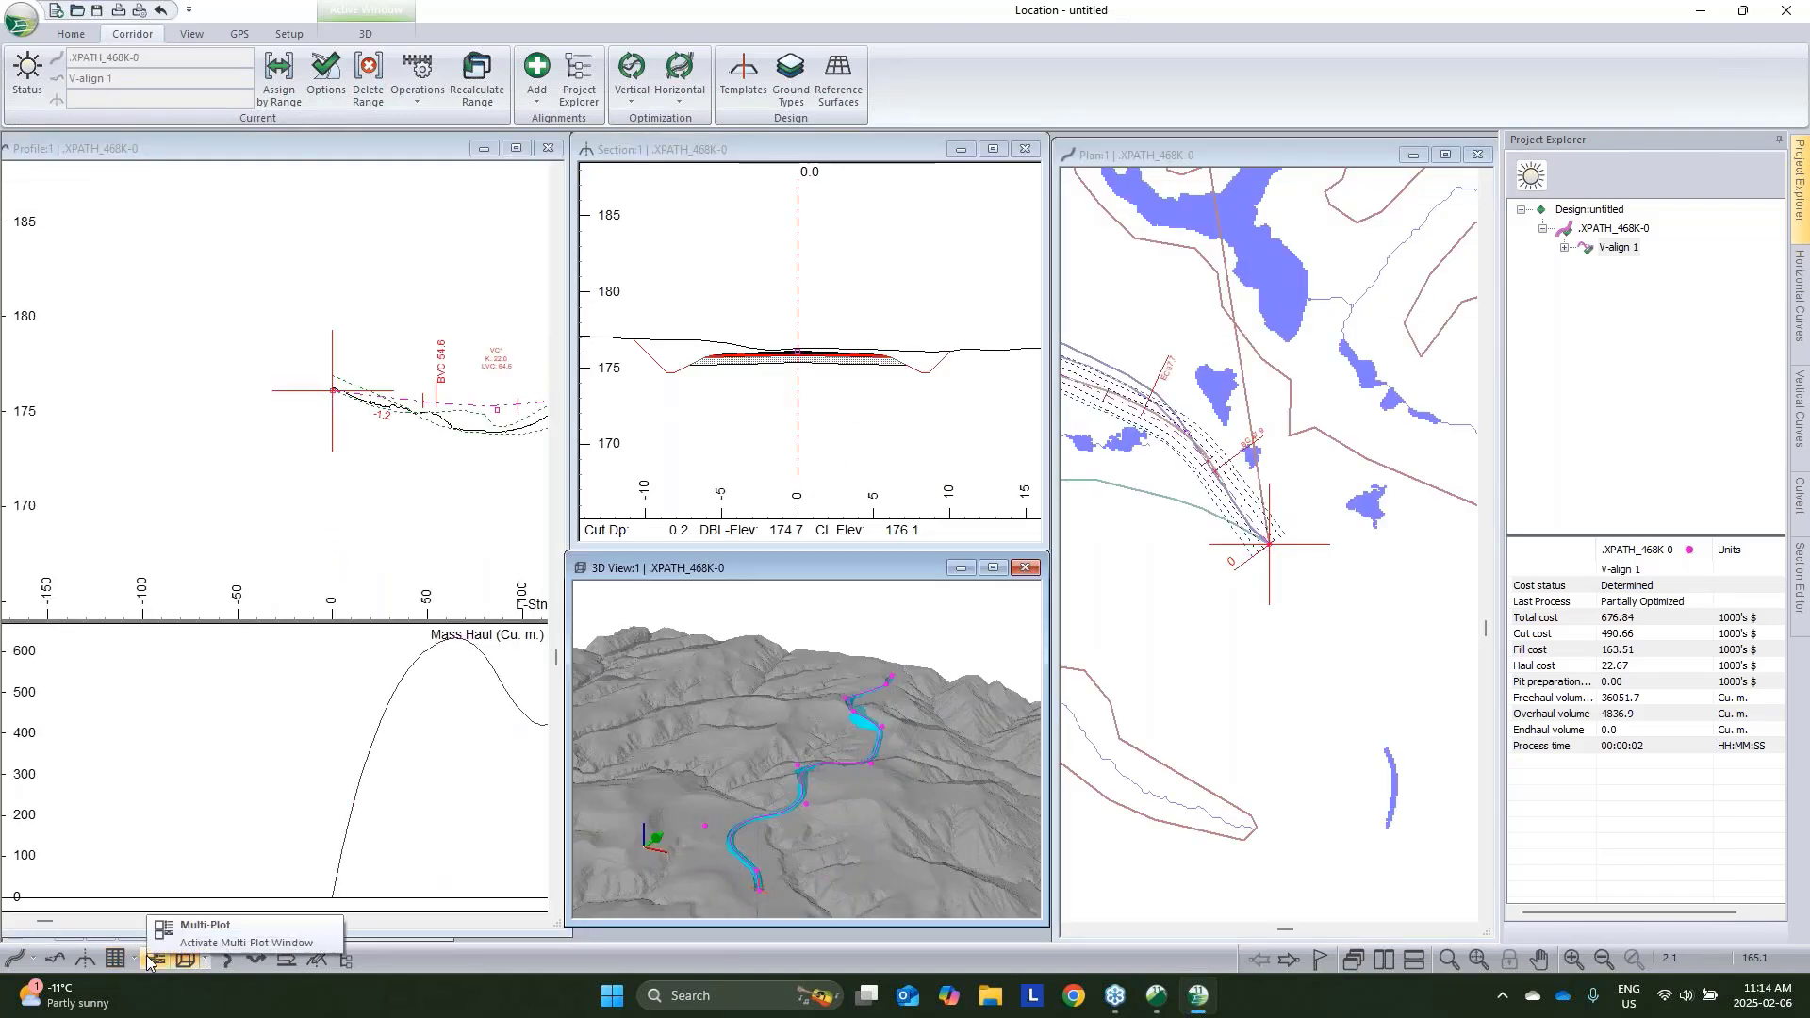
Examine the optimized corridor in the plan view and up close in the 3D view
{"action": "mouse_move", "coordinate": [1214, 452]}
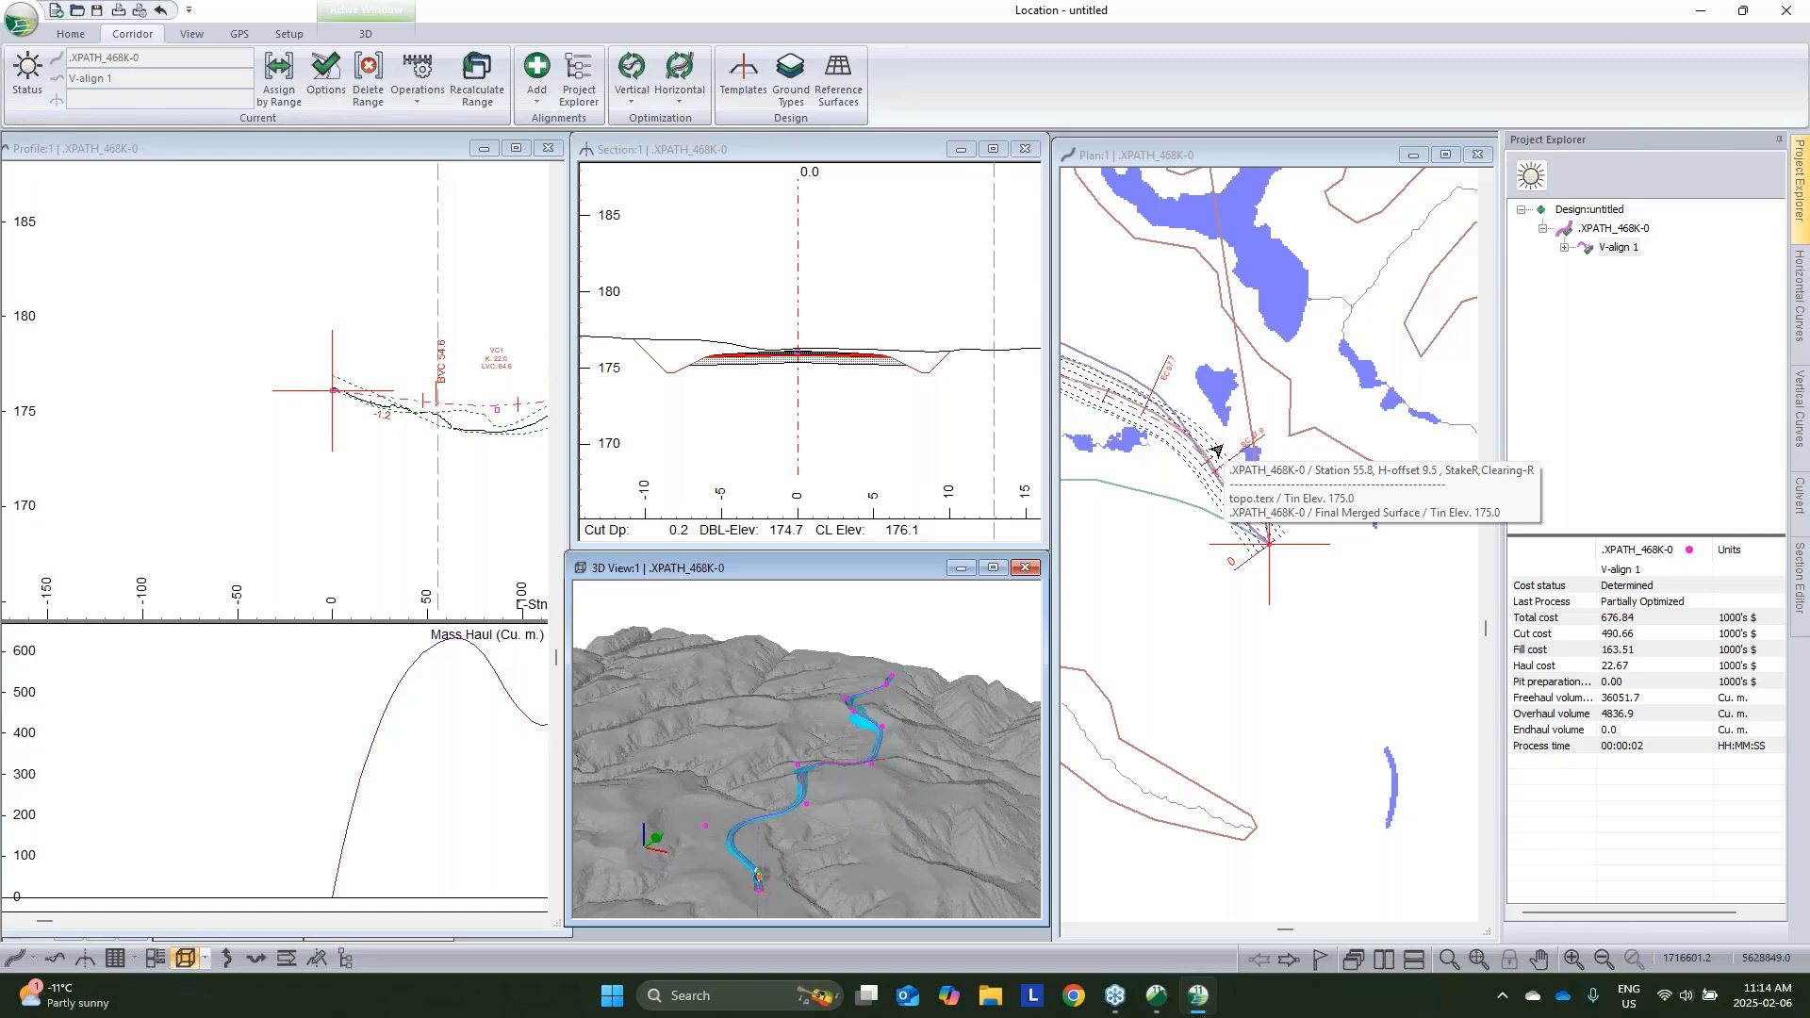
{"action": "mouse_move", "coordinate": [1247, 524]}
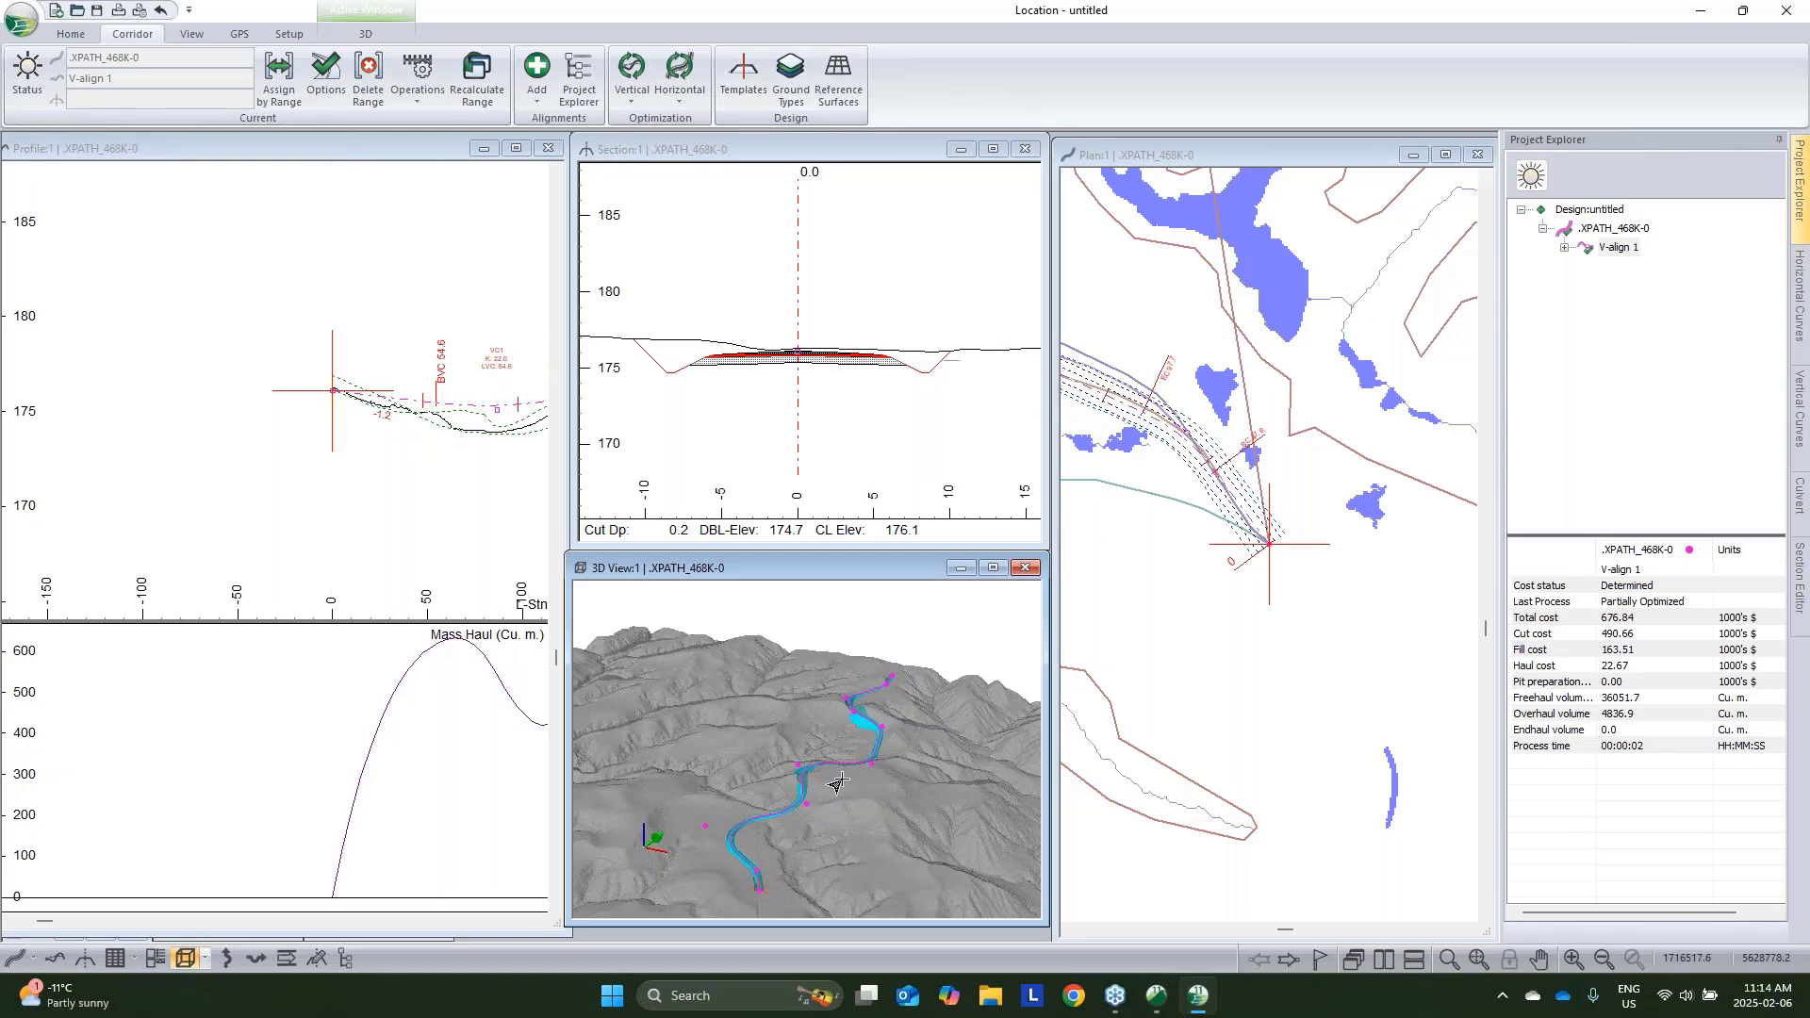
{"action": "middle_click_drag", "start_coordinate": [844, 777], "coordinate": [802, 734]}
{"action": "scroll", "coordinate": [834, 718], "scroll_direction": "up", "scroll_amount": 3}
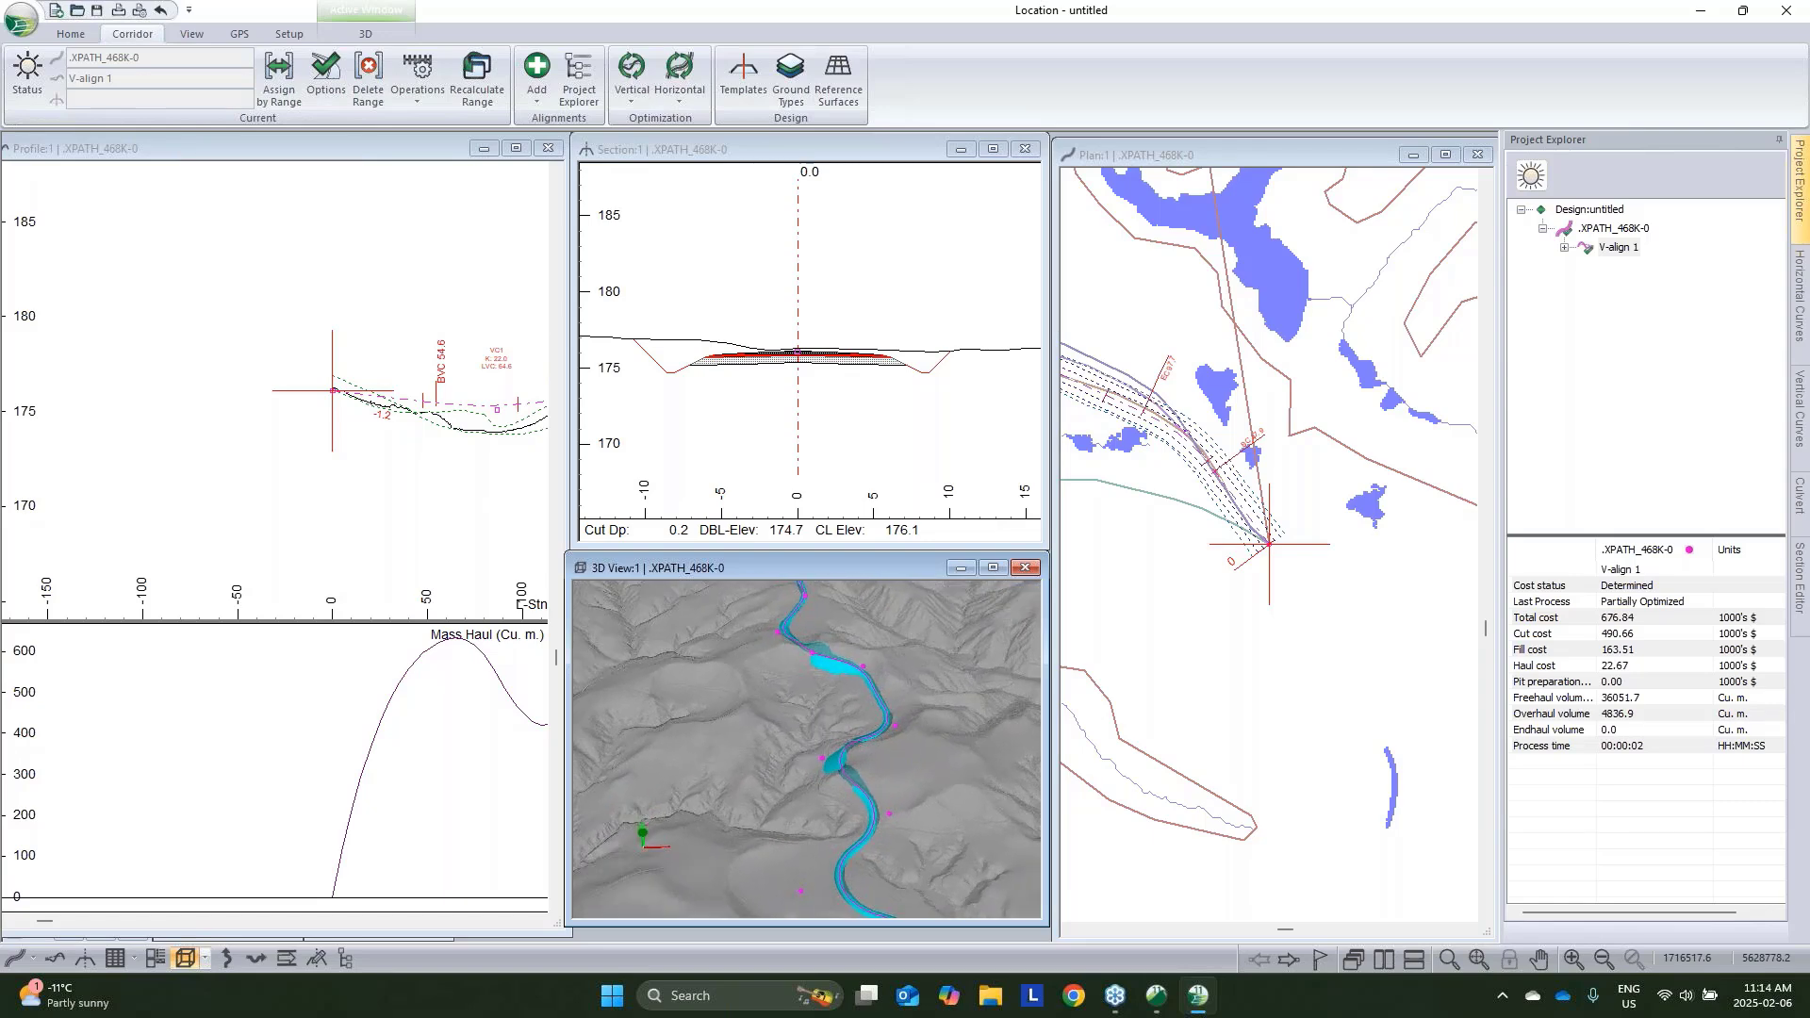
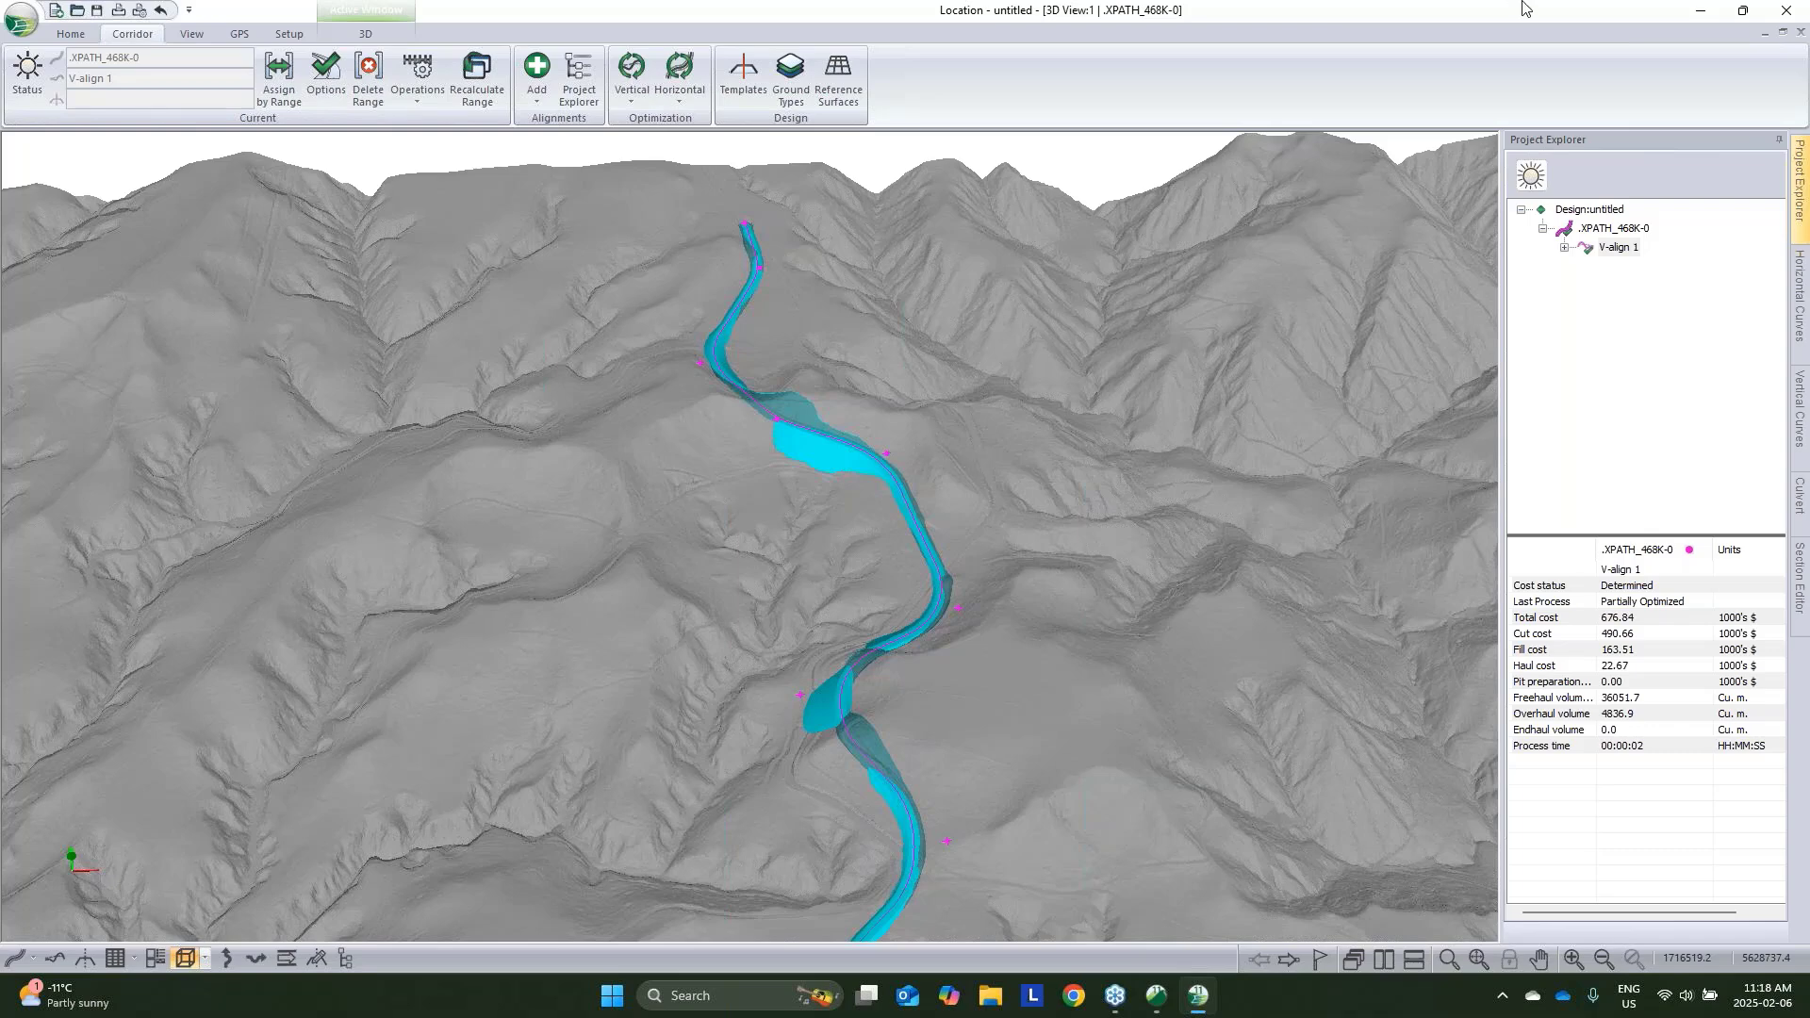
Switch to RoadEng11 Terrain and insert the file Example.kmz into the new project
{"action": "left_click", "coordinate": [1694, 12]}
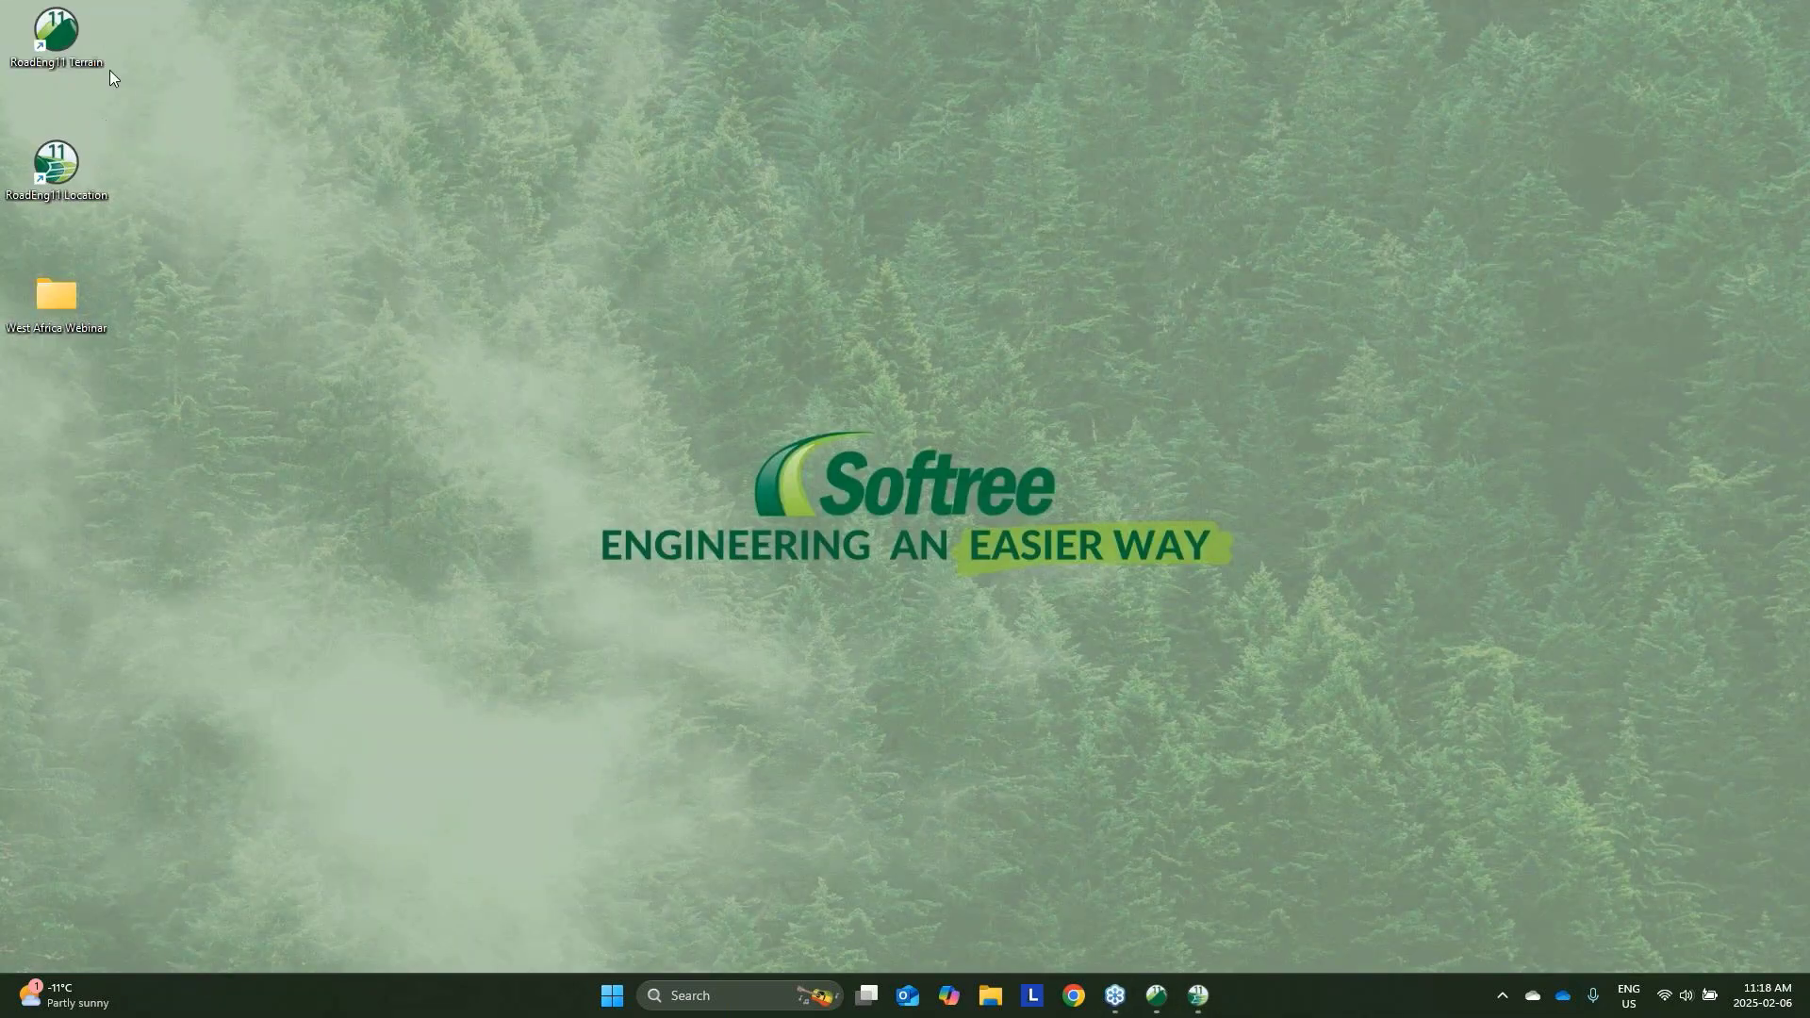
{"action": "double_click", "coordinate": [58, 36]}
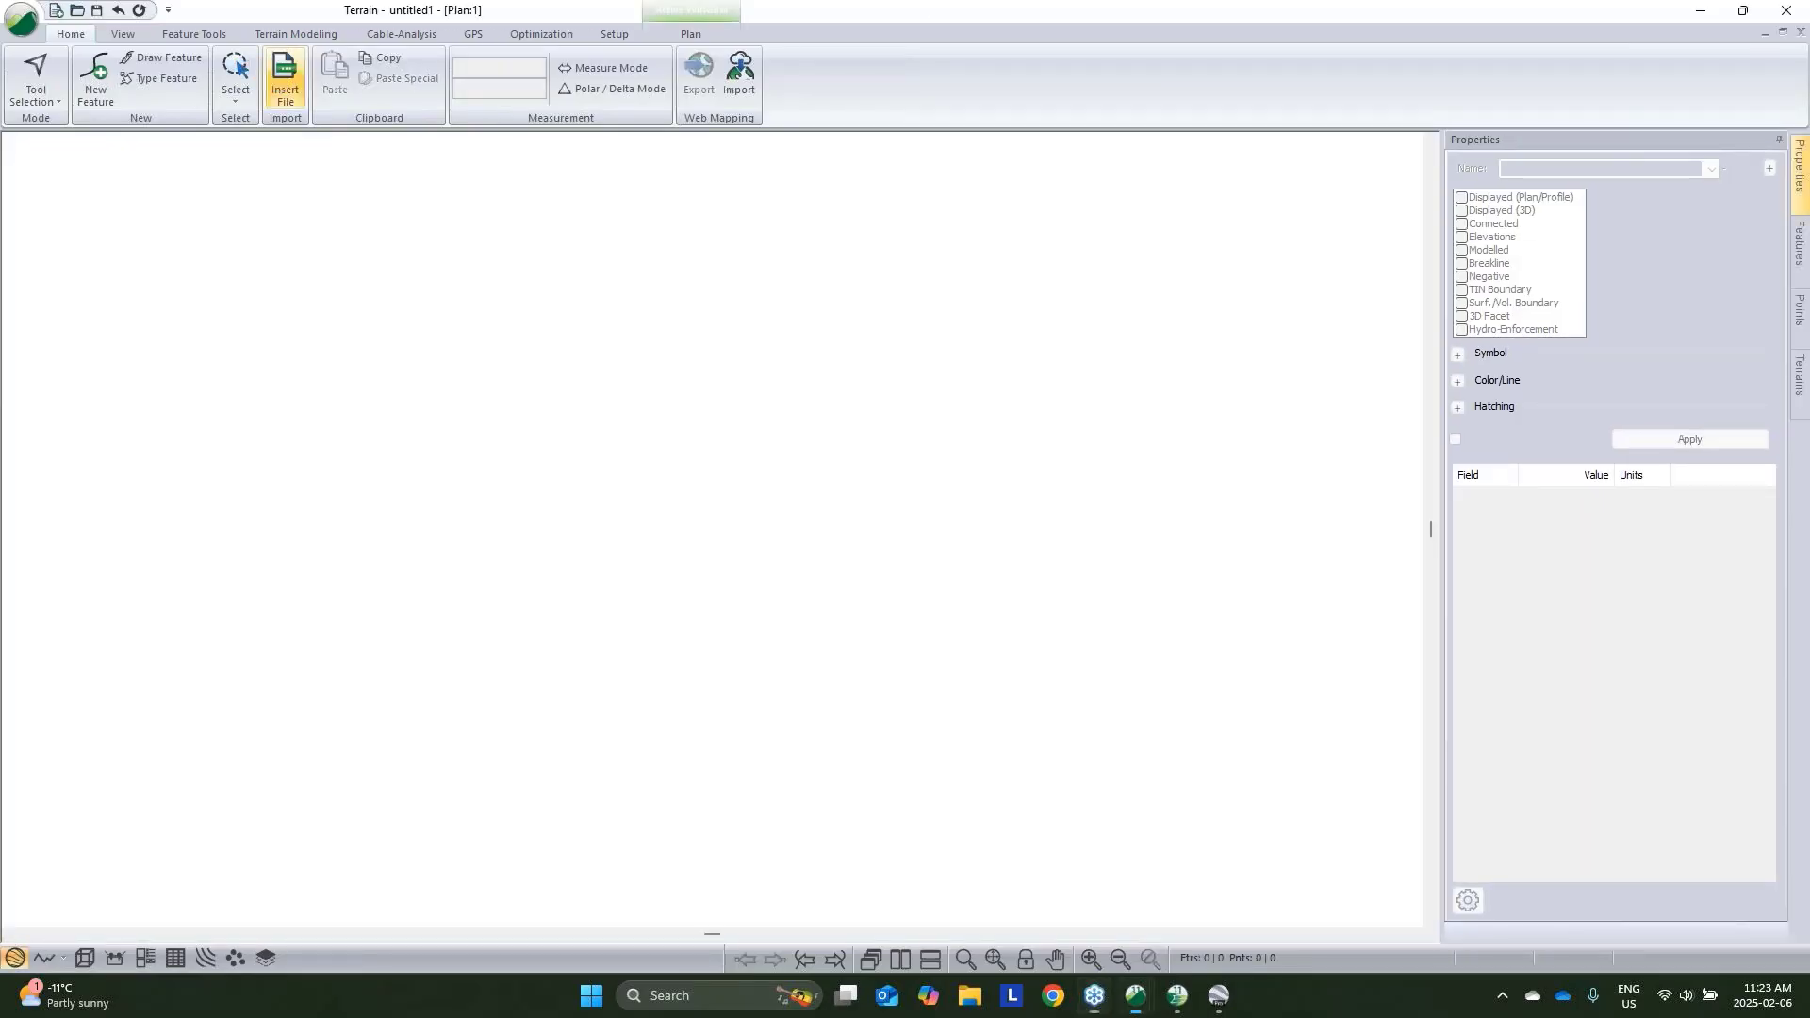
{"action": "left_click", "coordinate": [284, 80]}
{"action": "left_click", "coordinate": [790, 300]}
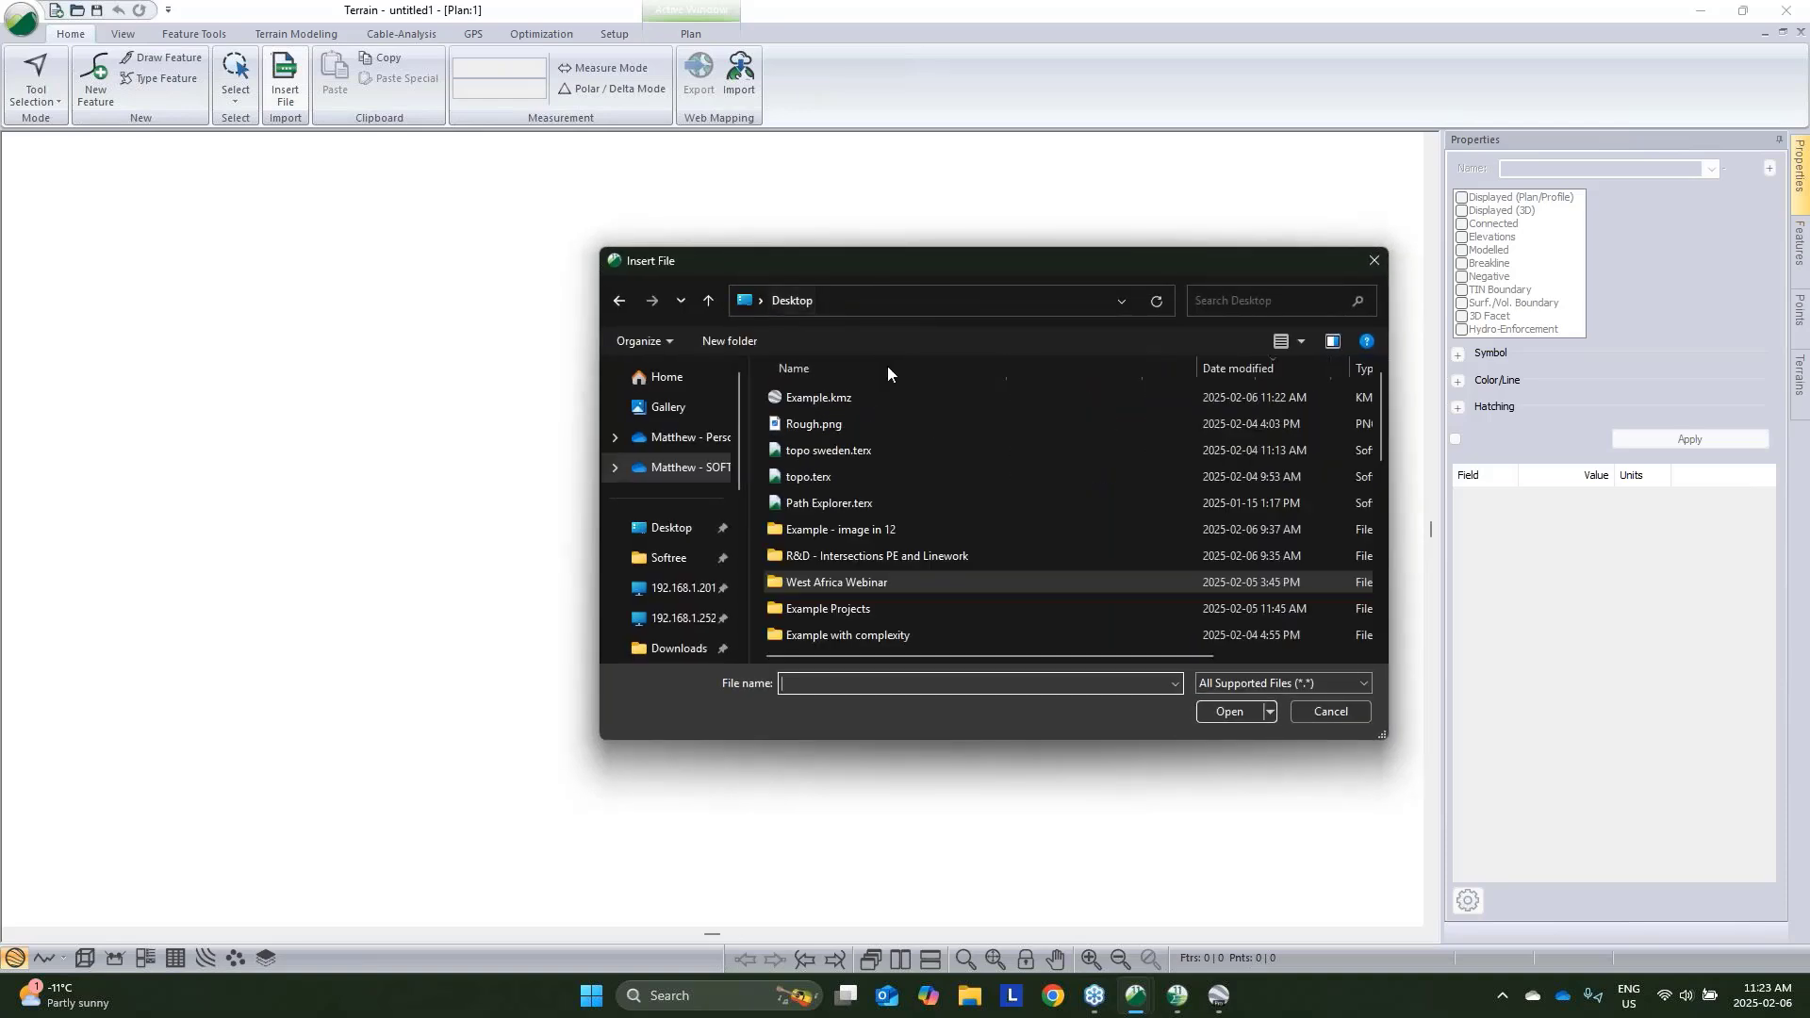
{"action": "left_click", "coordinate": [817, 397]}
{"action": "left_click", "coordinate": [1239, 715]}
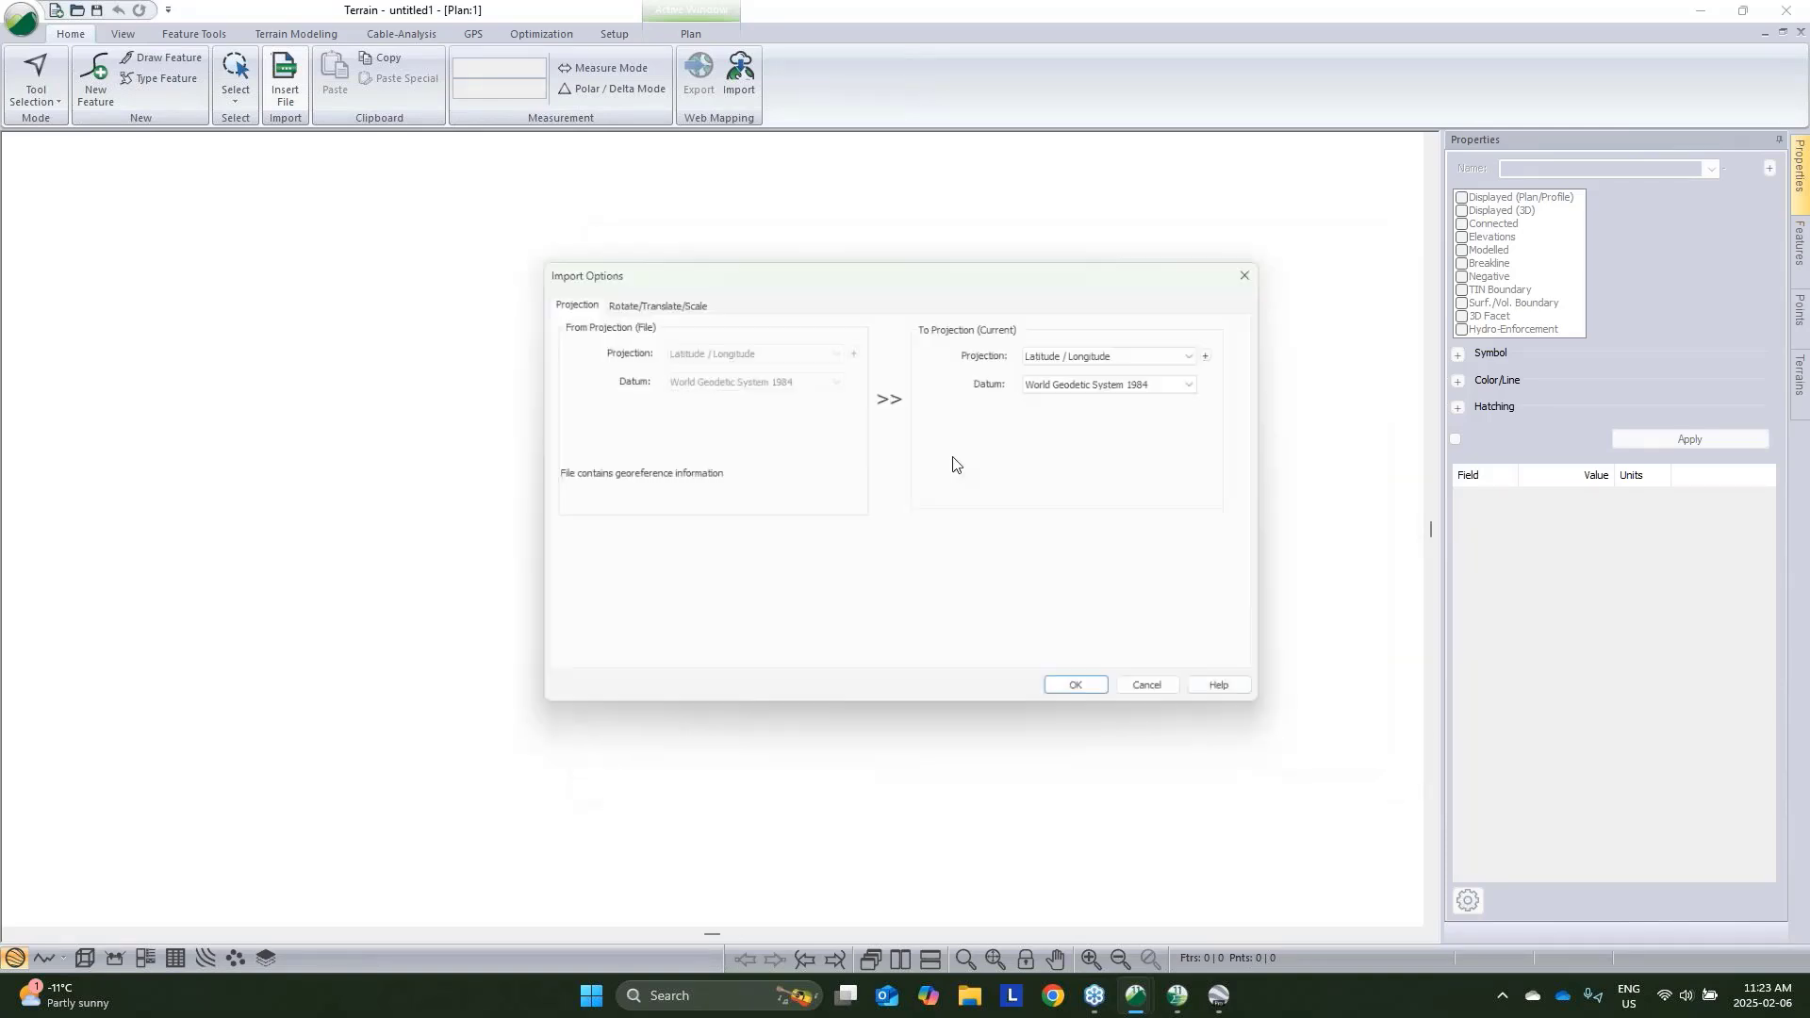
Import the boundary into Universal Transverse Mercator, World Geodetic System 1984, Zone 20N (66 W to 60 W), applying the coordinate transformation
{"action": "left_click", "coordinate": [1102, 350]}
{"action": "left_click", "coordinate": [1087, 391]}
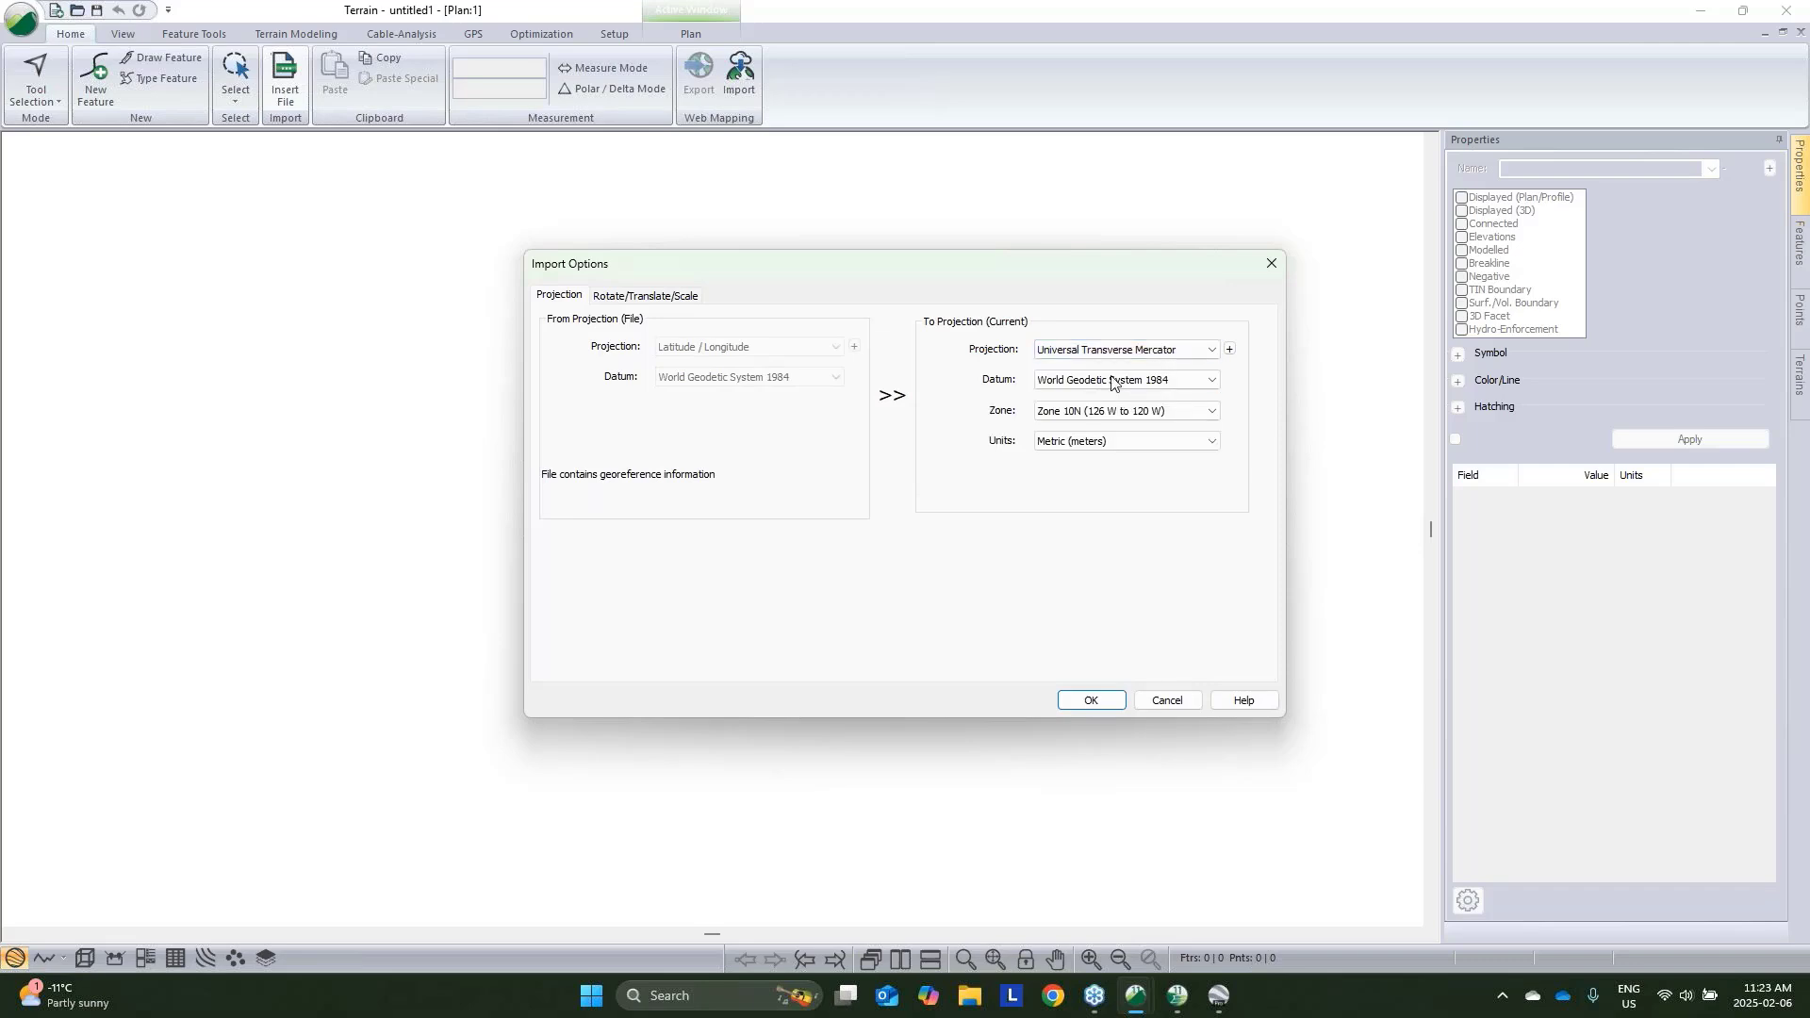
{"action": "left_click", "coordinate": [1094, 412]}
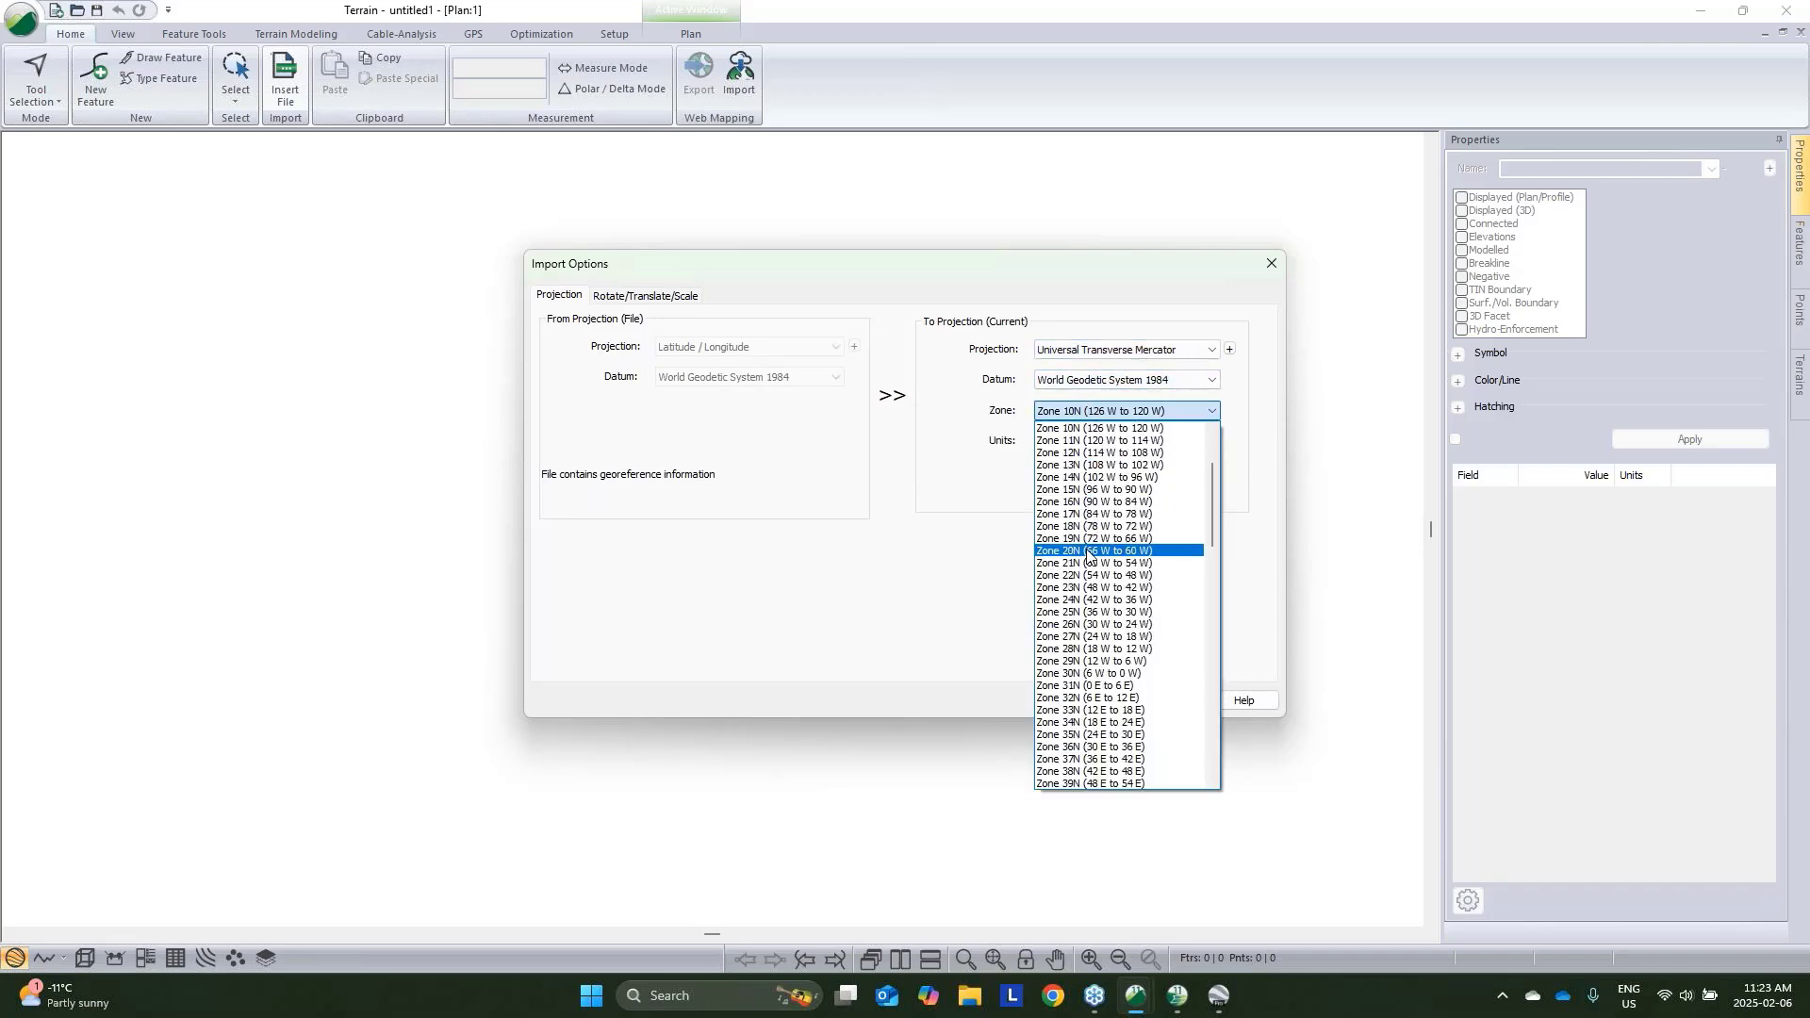
{"action": "left_click", "coordinate": [1094, 550]}
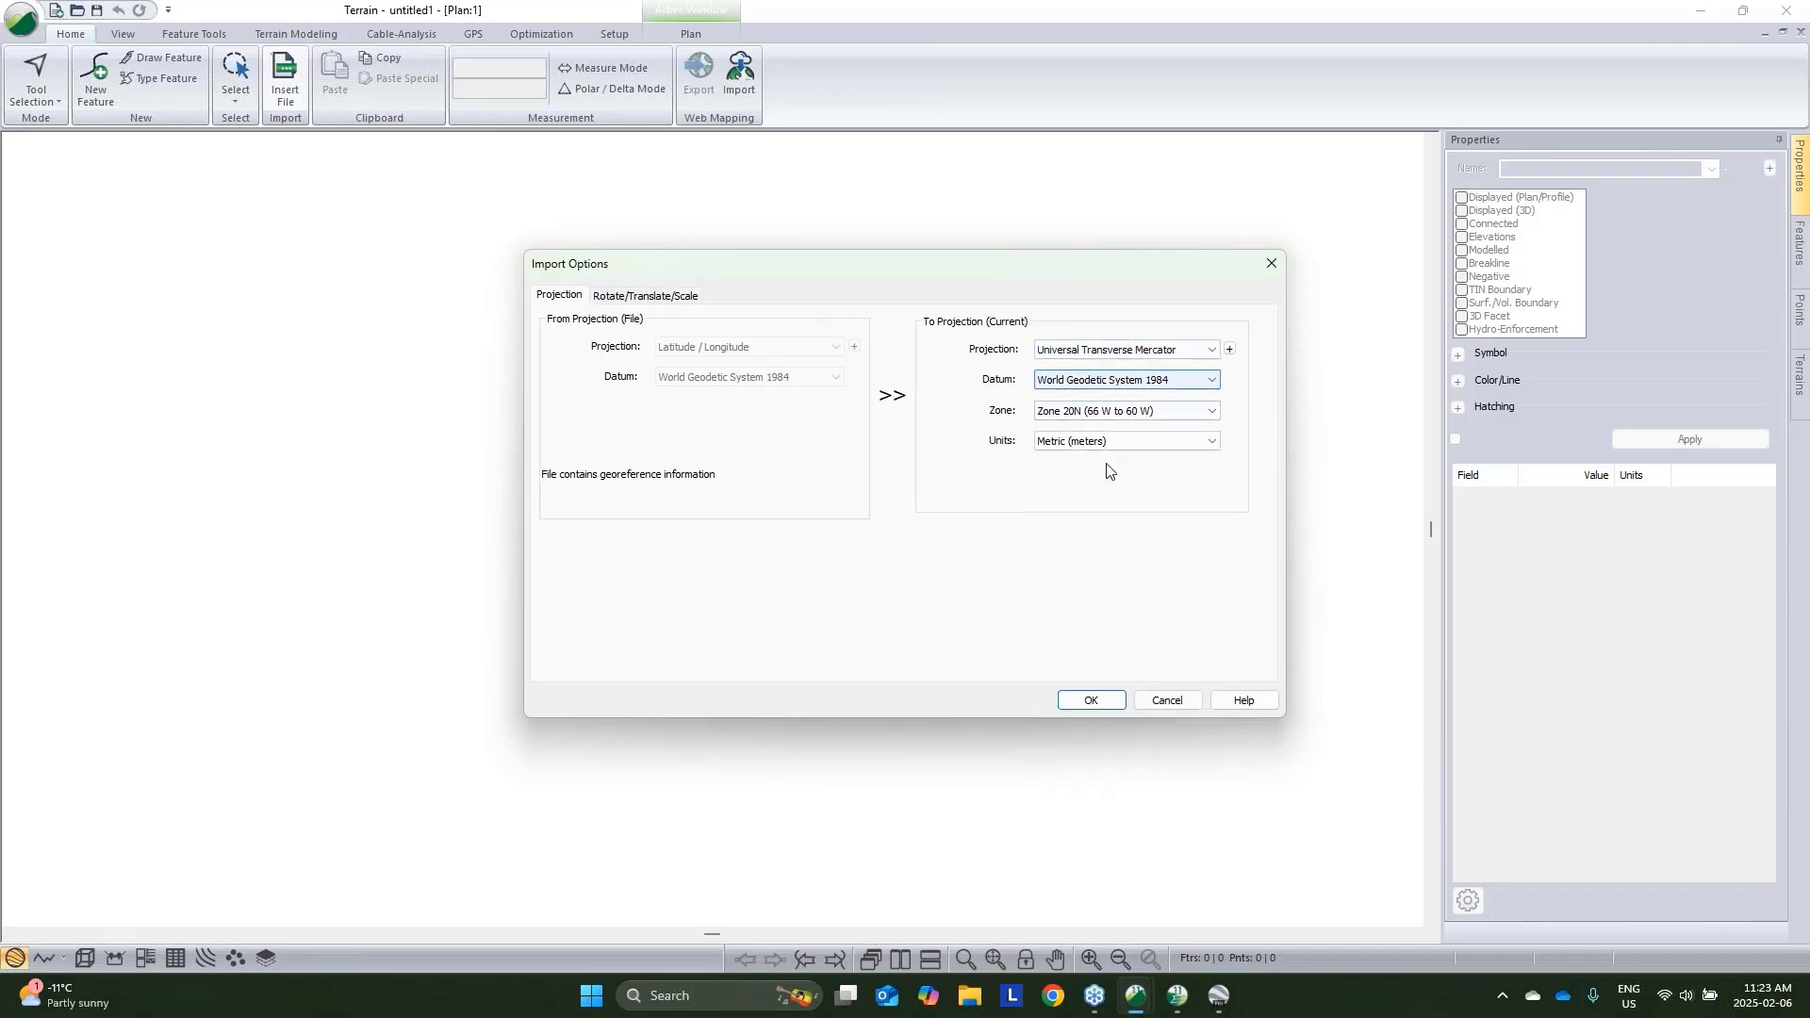
{"action": "left_click", "coordinate": [1091, 700]}
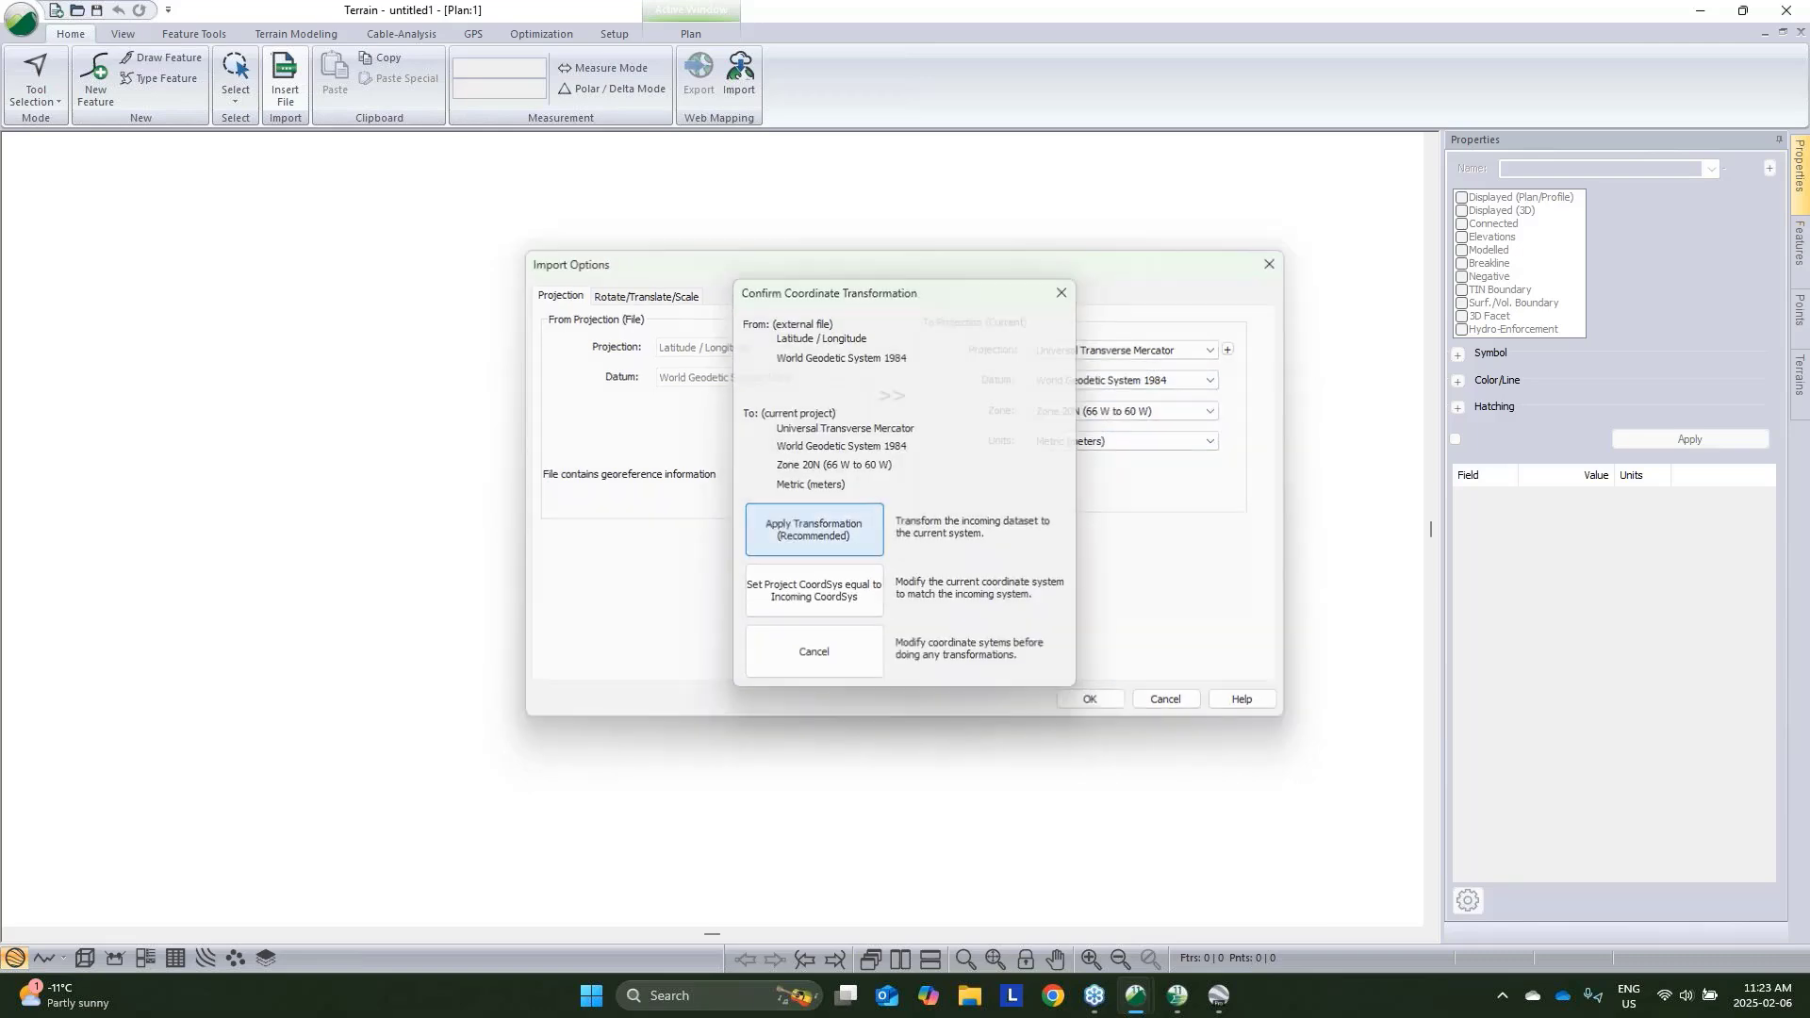
{"action": "left_click", "coordinate": [857, 545]}
{"action": "scroll", "coordinate": [922, 500], "scroll_direction": "down", "scroll_amount": 5}
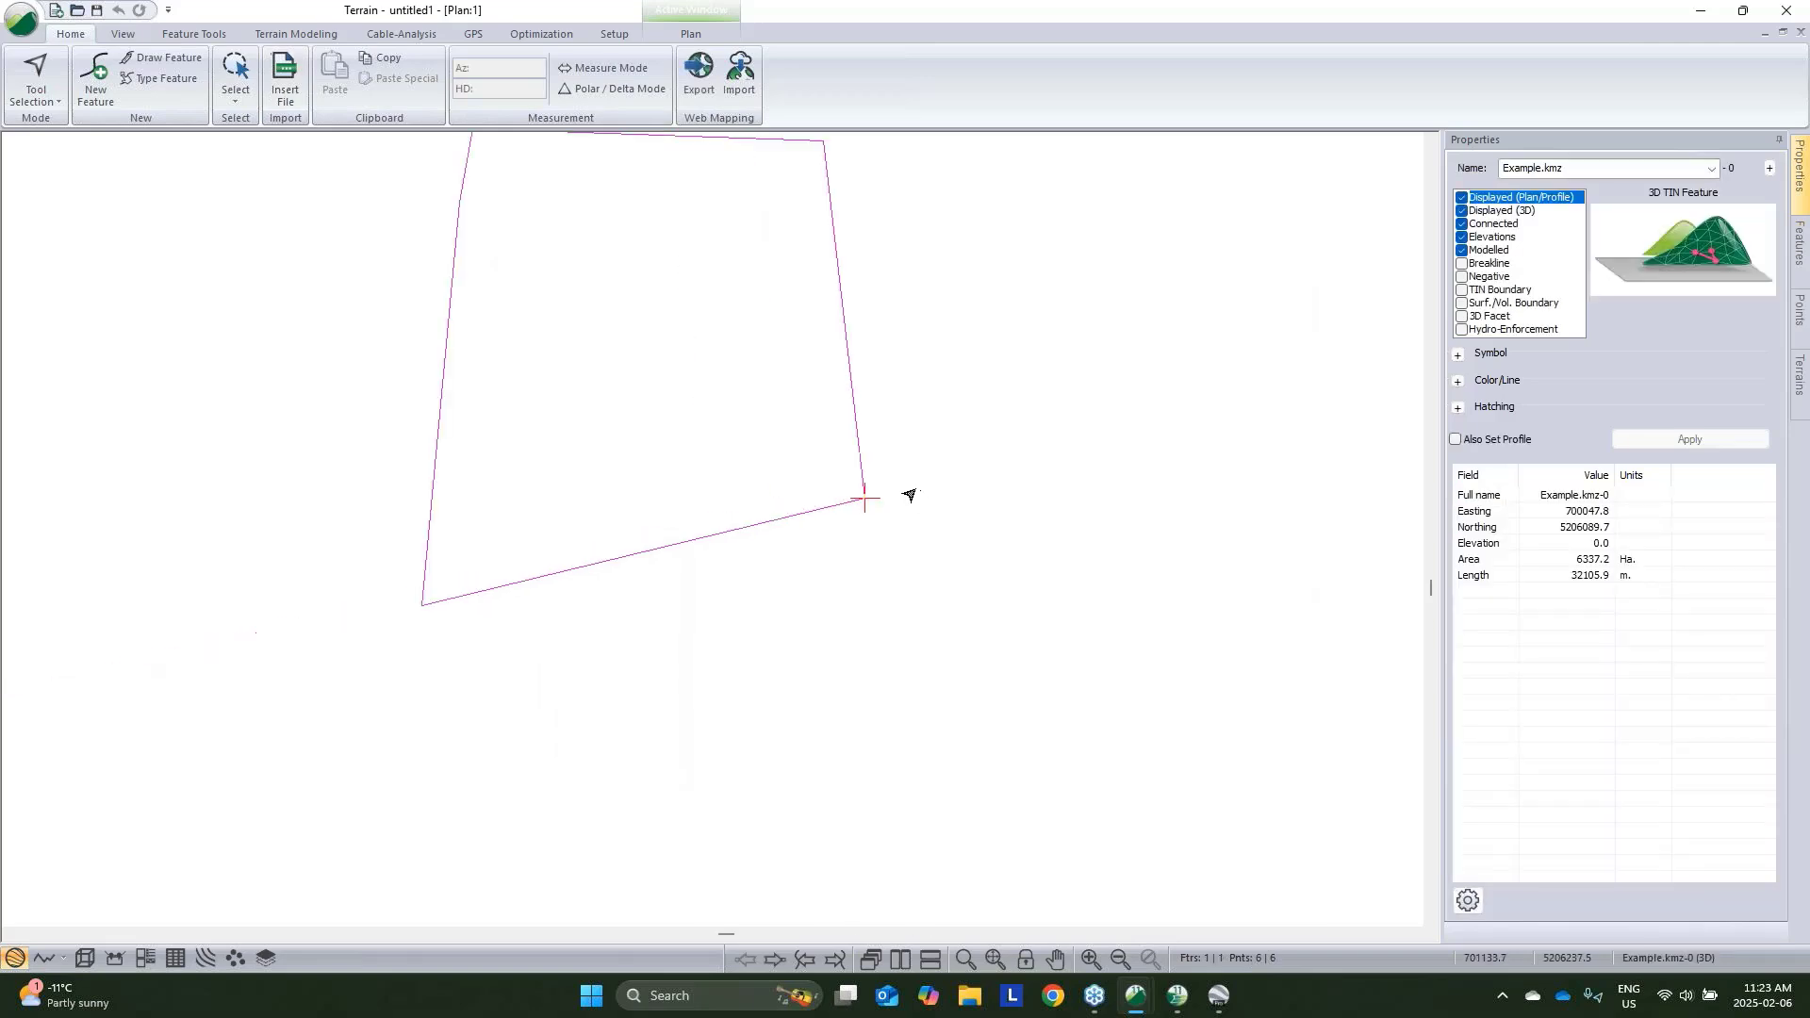
Open the web map import for the boundary area and set its source to MapTiler with the Terrain layer
{"action": "left_click", "coordinate": [741, 79]}
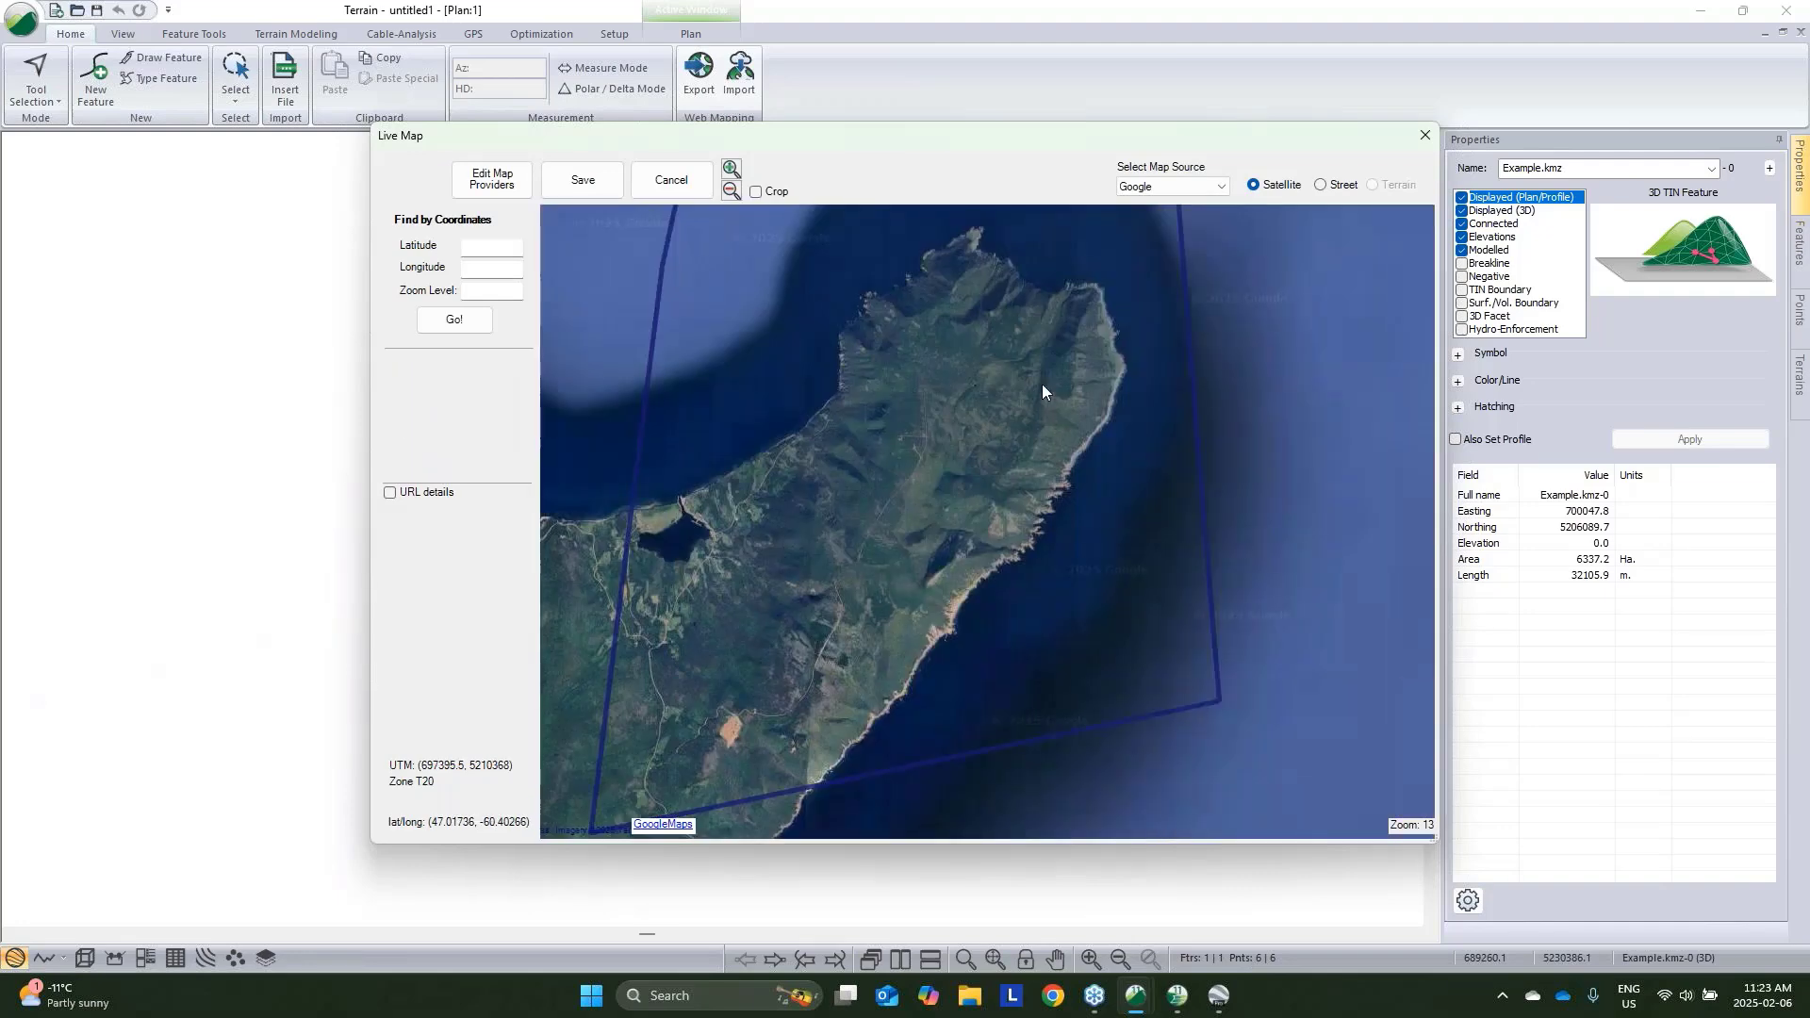
{"action": "left_click_drag", "start_coordinate": [1042, 383], "coordinate": [1079, 418]}
{"action": "scroll", "coordinate": [905, 501], "scroll_direction": "down", "scroll_amount": 2}
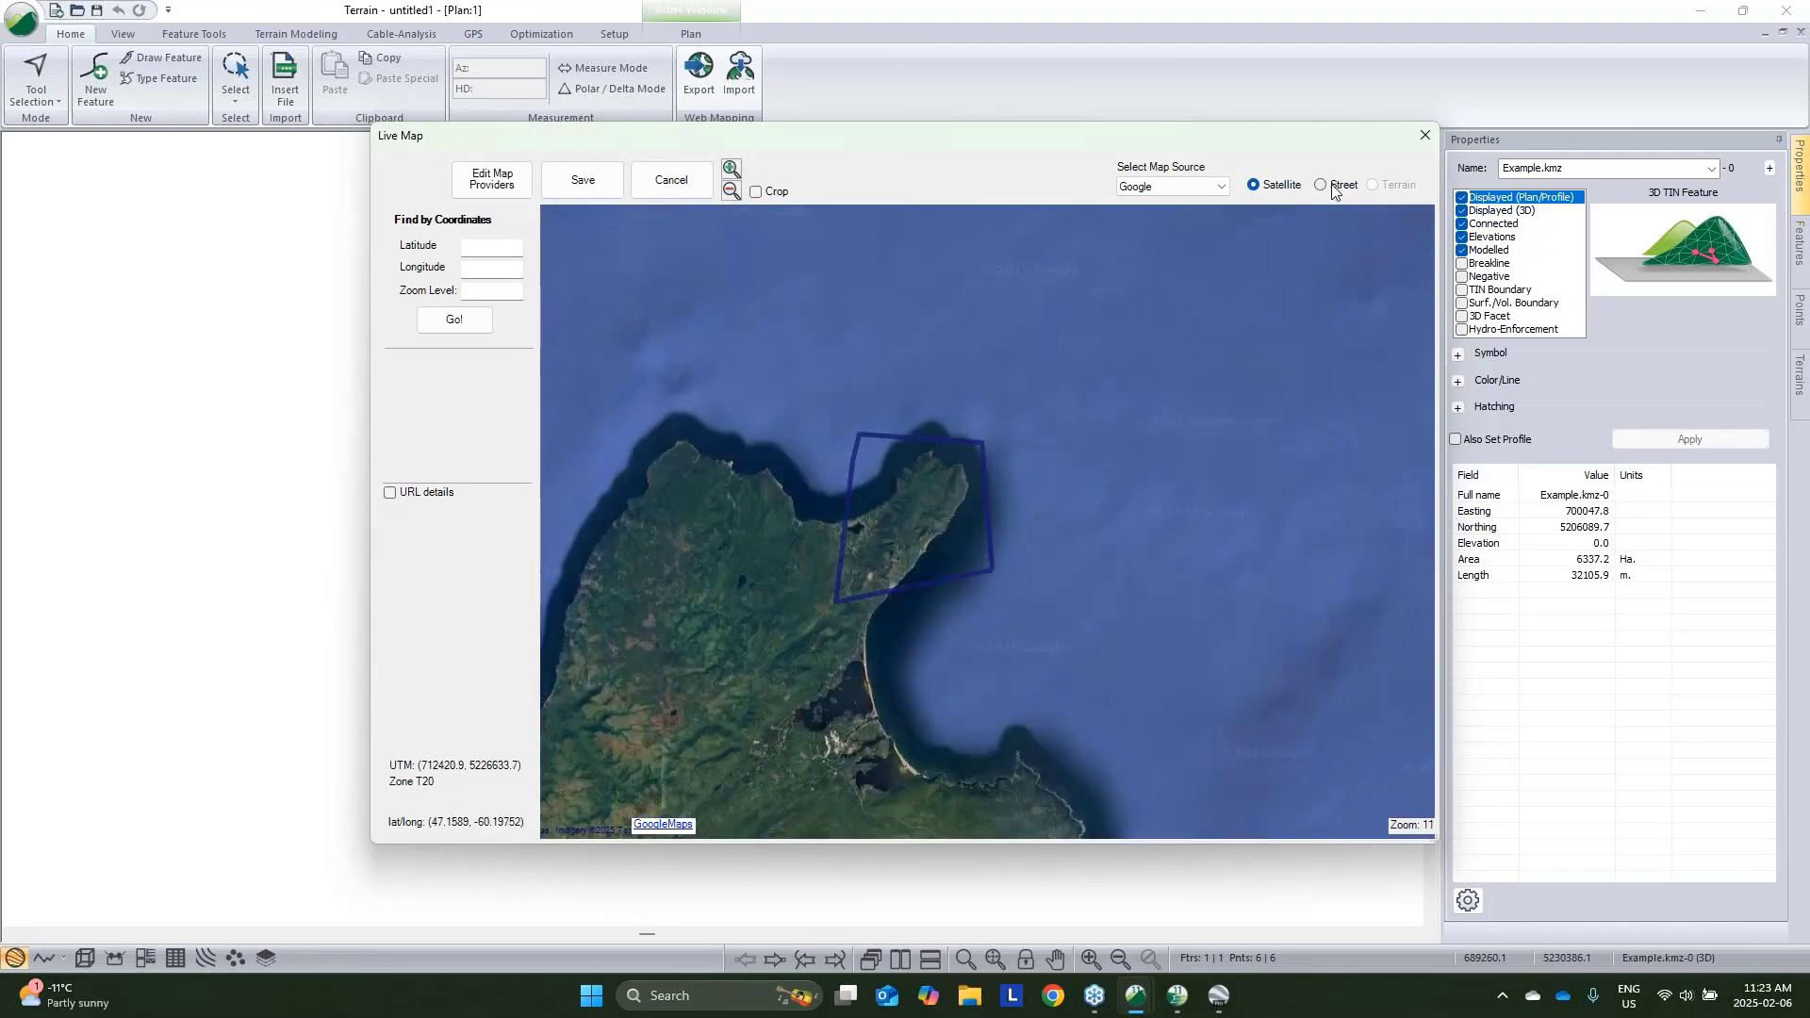
{"action": "left_click", "coordinate": [1197, 188]}
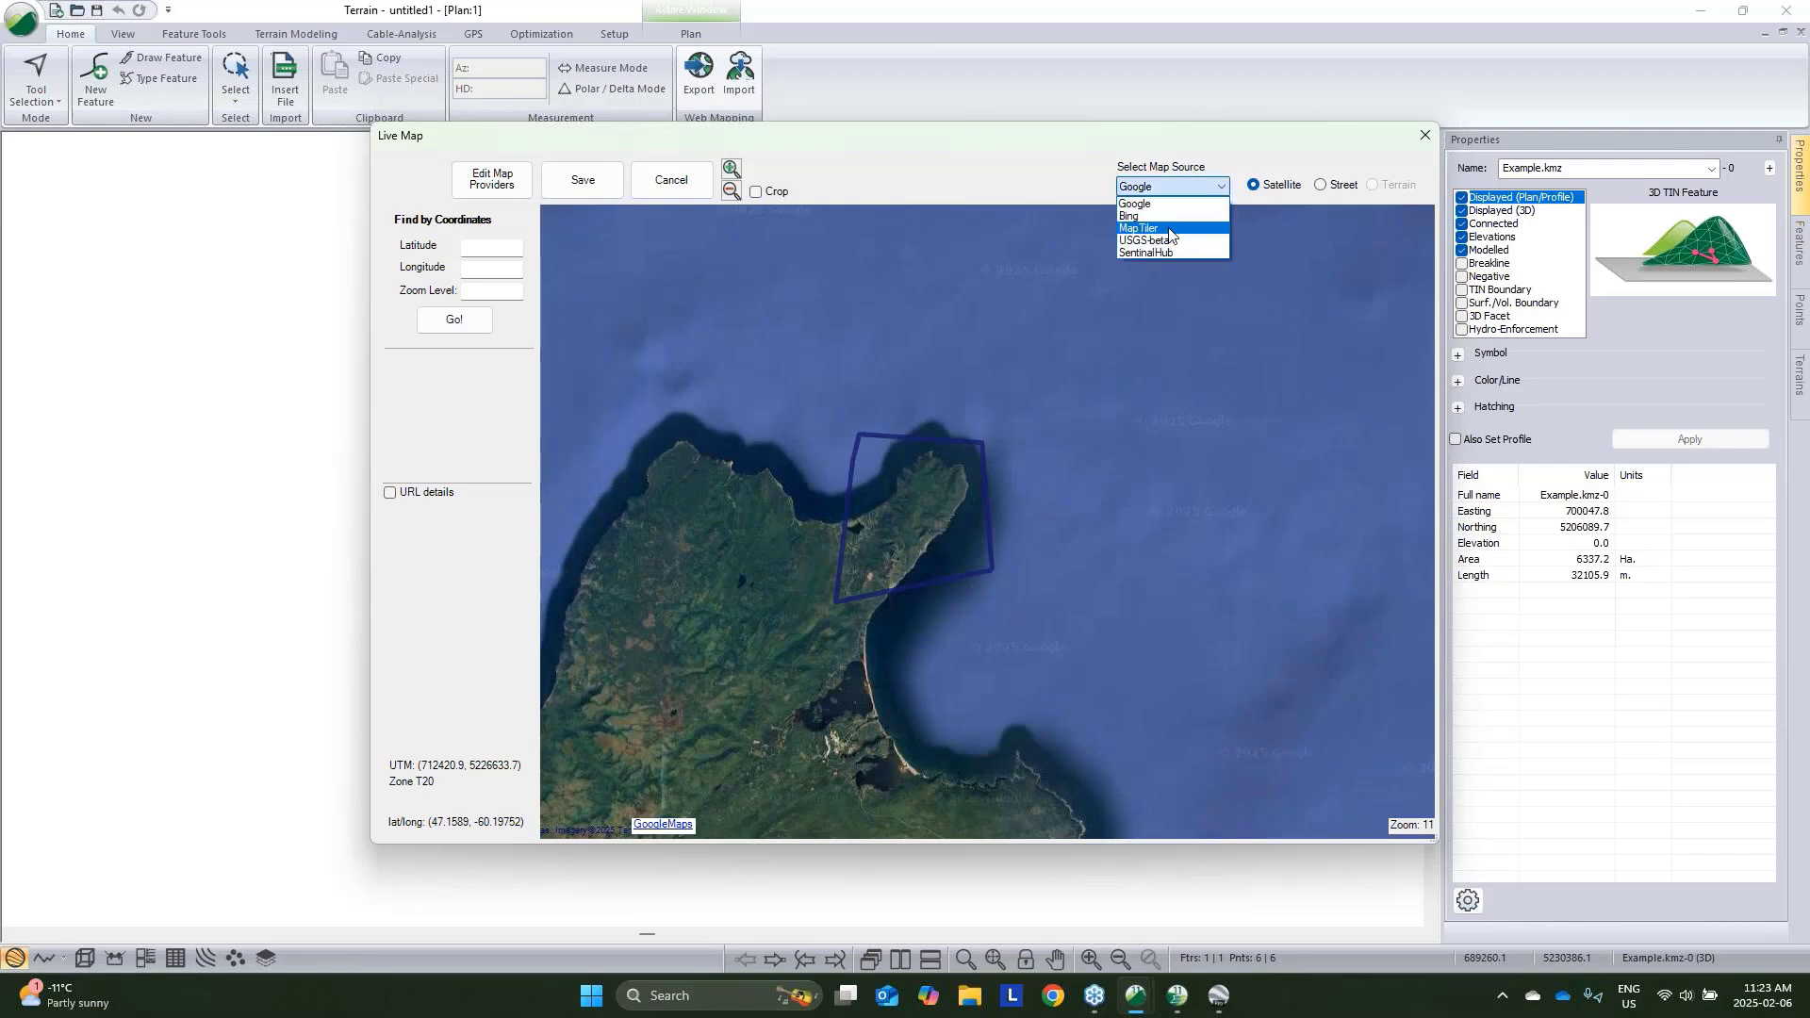
{"action": "left_click", "coordinate": [1174, 236]}
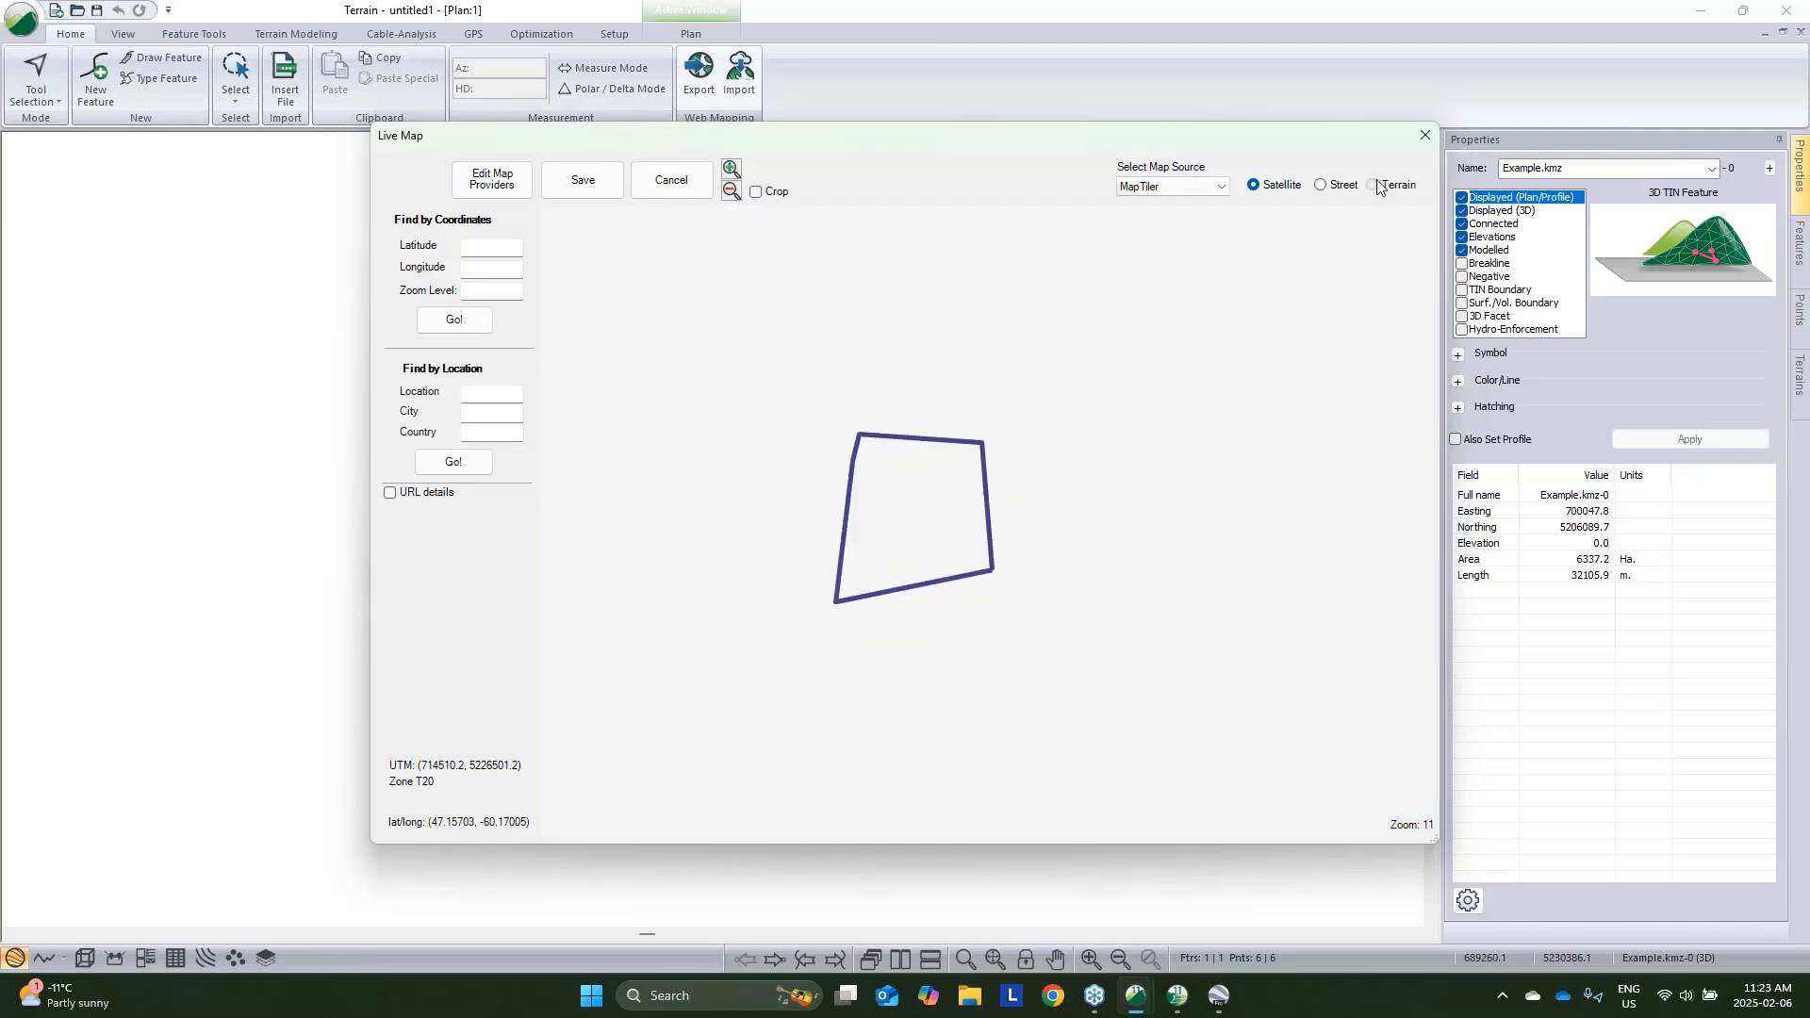
{"action": "left_click", "coordinate": [1375, 185]}
{"action": "left_click", "coordinate": [978, 556]}
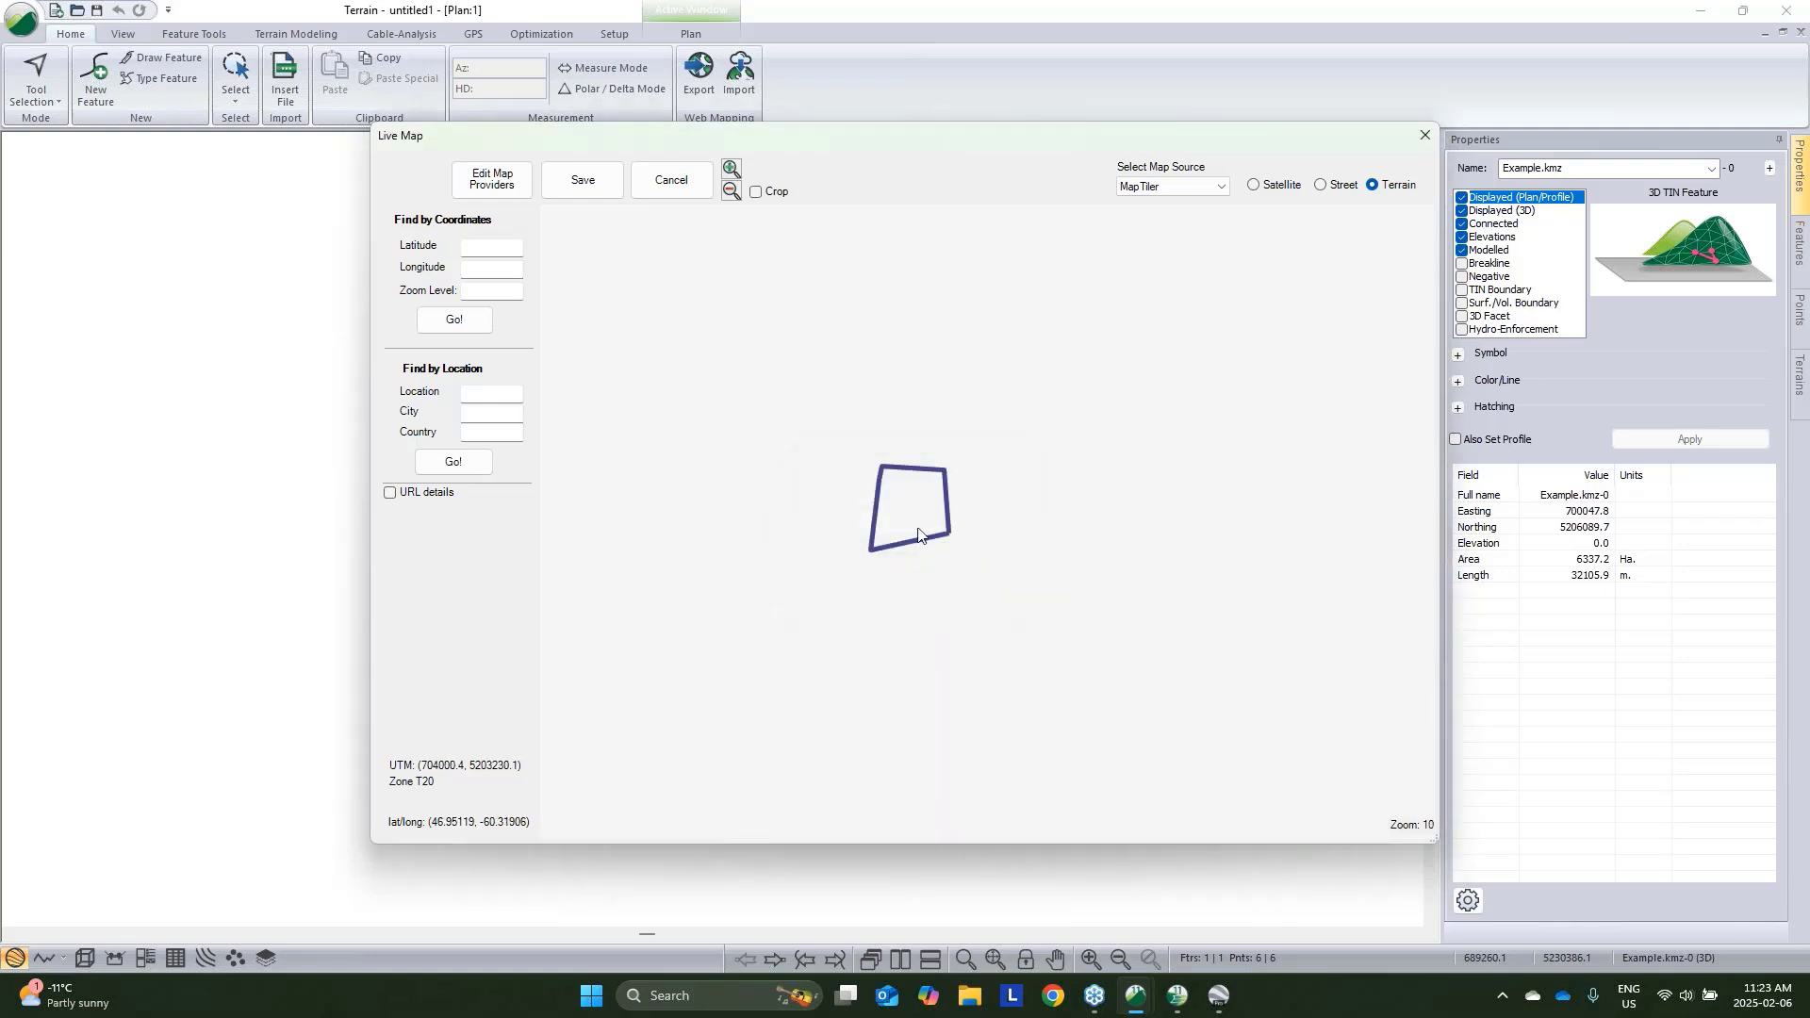
Crop the terrain map to a rectangle around the boundary and import its elevation data at zoom 10
{"action": "left_click", "coordinate": [757, 192]}
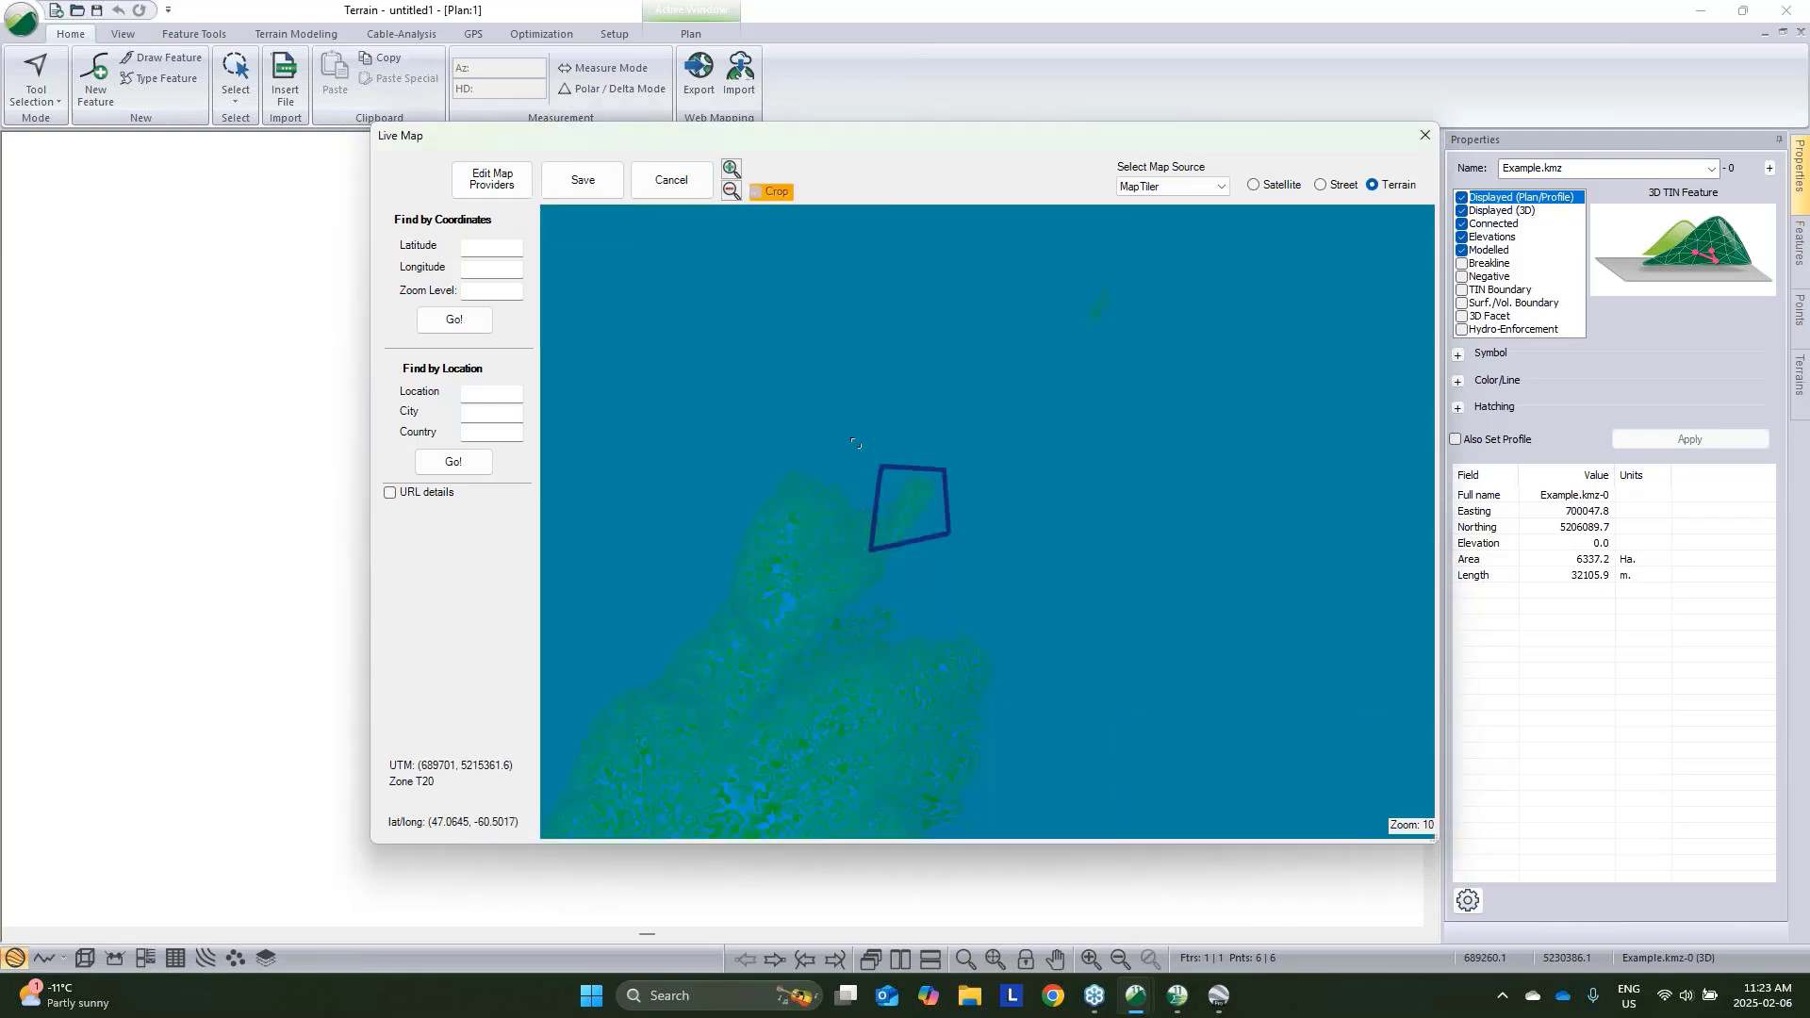
{"action": "left_click_drag", "start_coordinate": [857, 444], "coordinate": [985, 564]}
{"action": "left_click", "coordinate": [604, 190]}
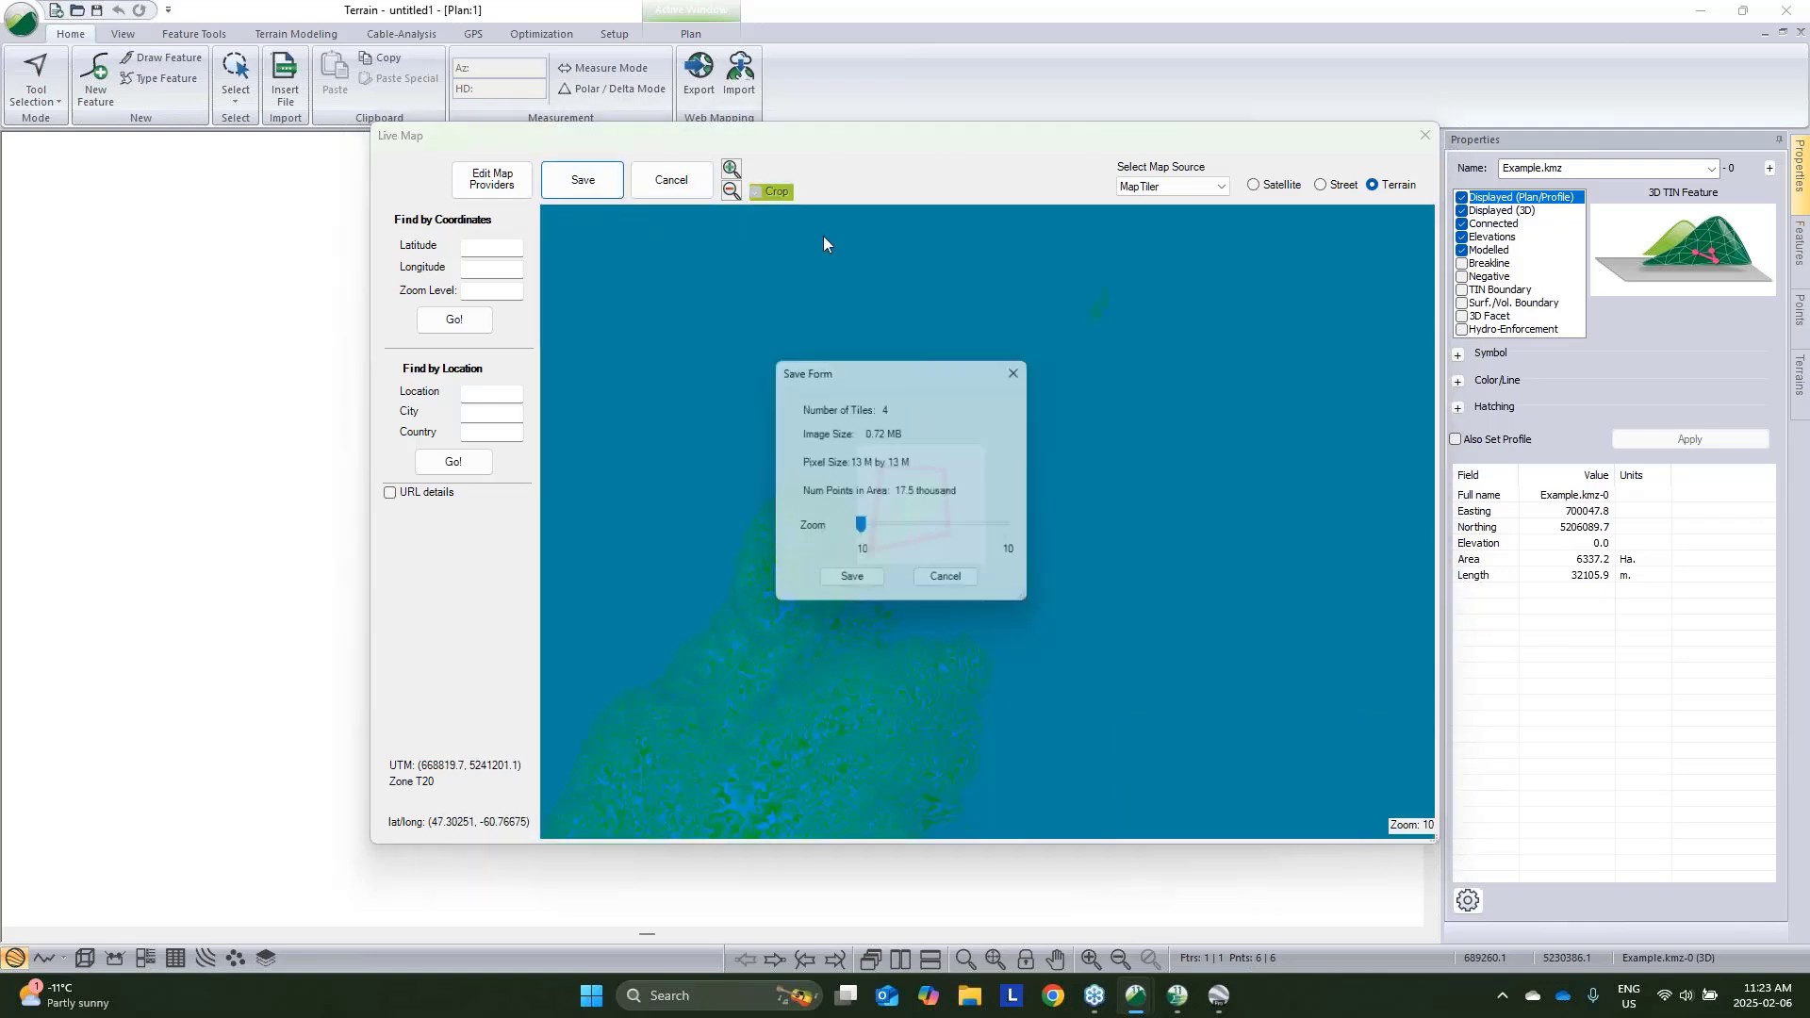
{"action": "left_click", "coordinate": [852, 585]}
{"action": "left_click", "coordinate": [883, 537]}
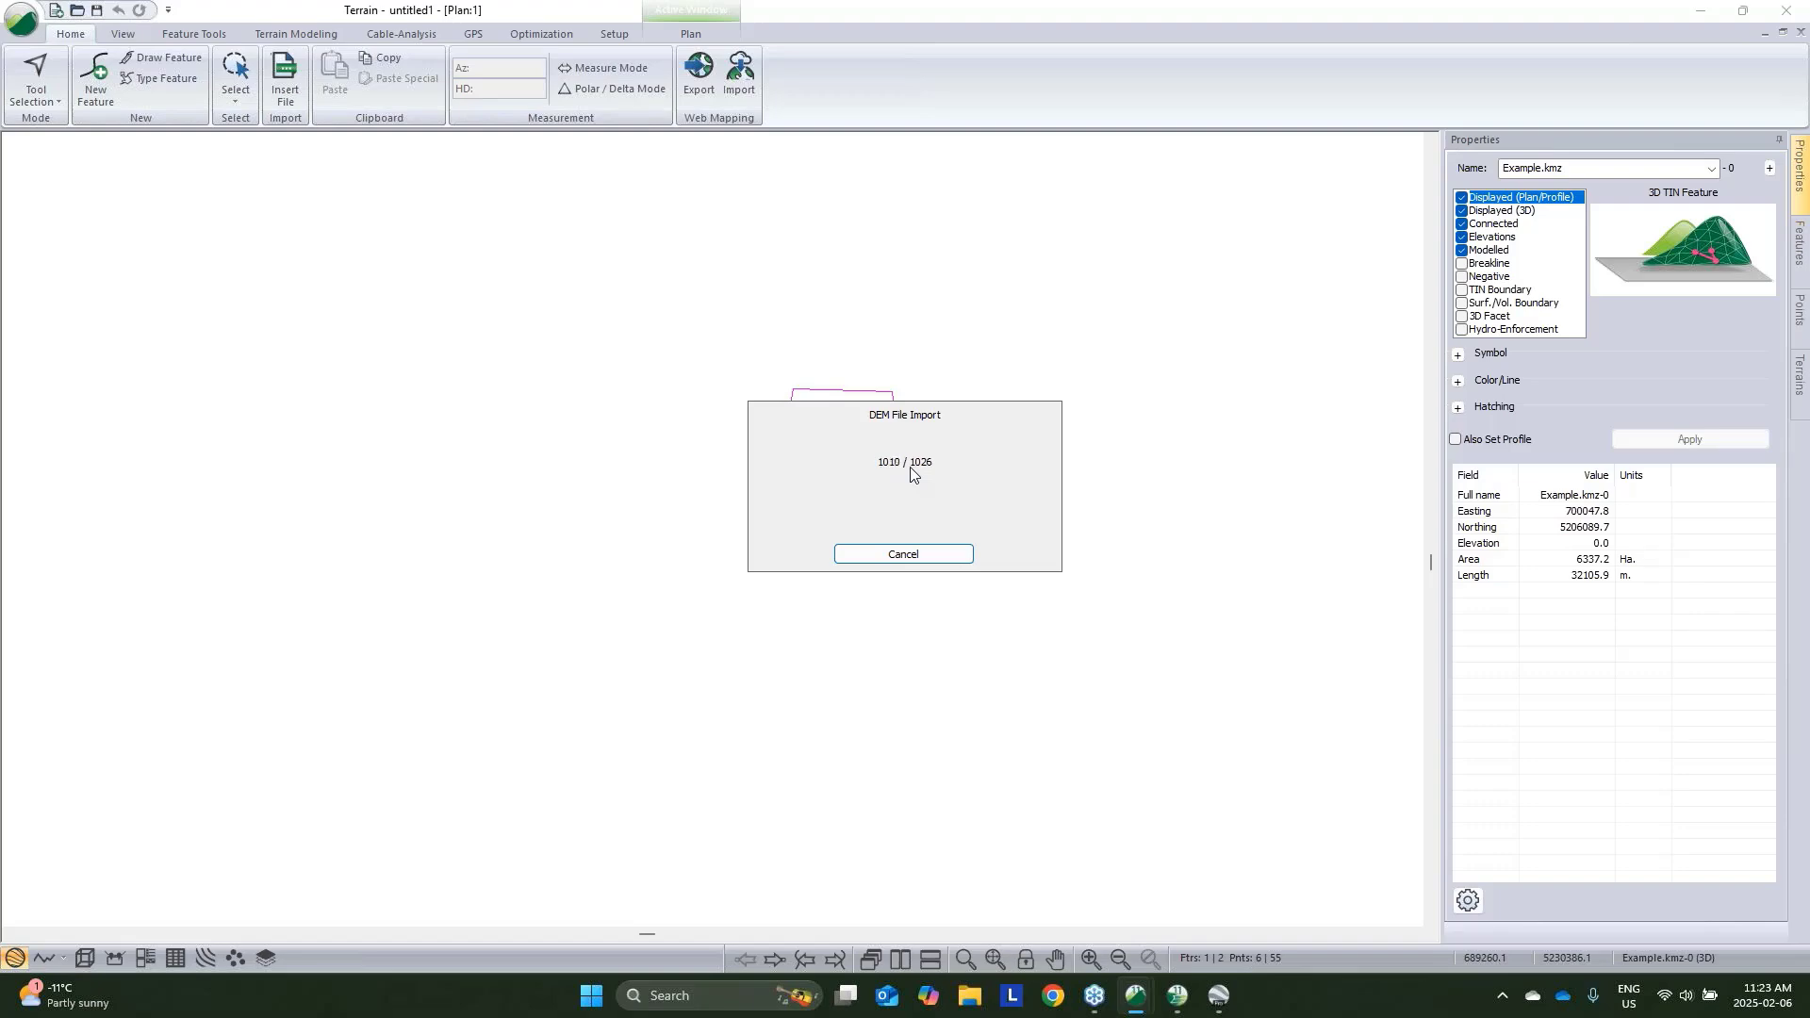
{"action": "left_click", "coordinate": [1008, 535]}
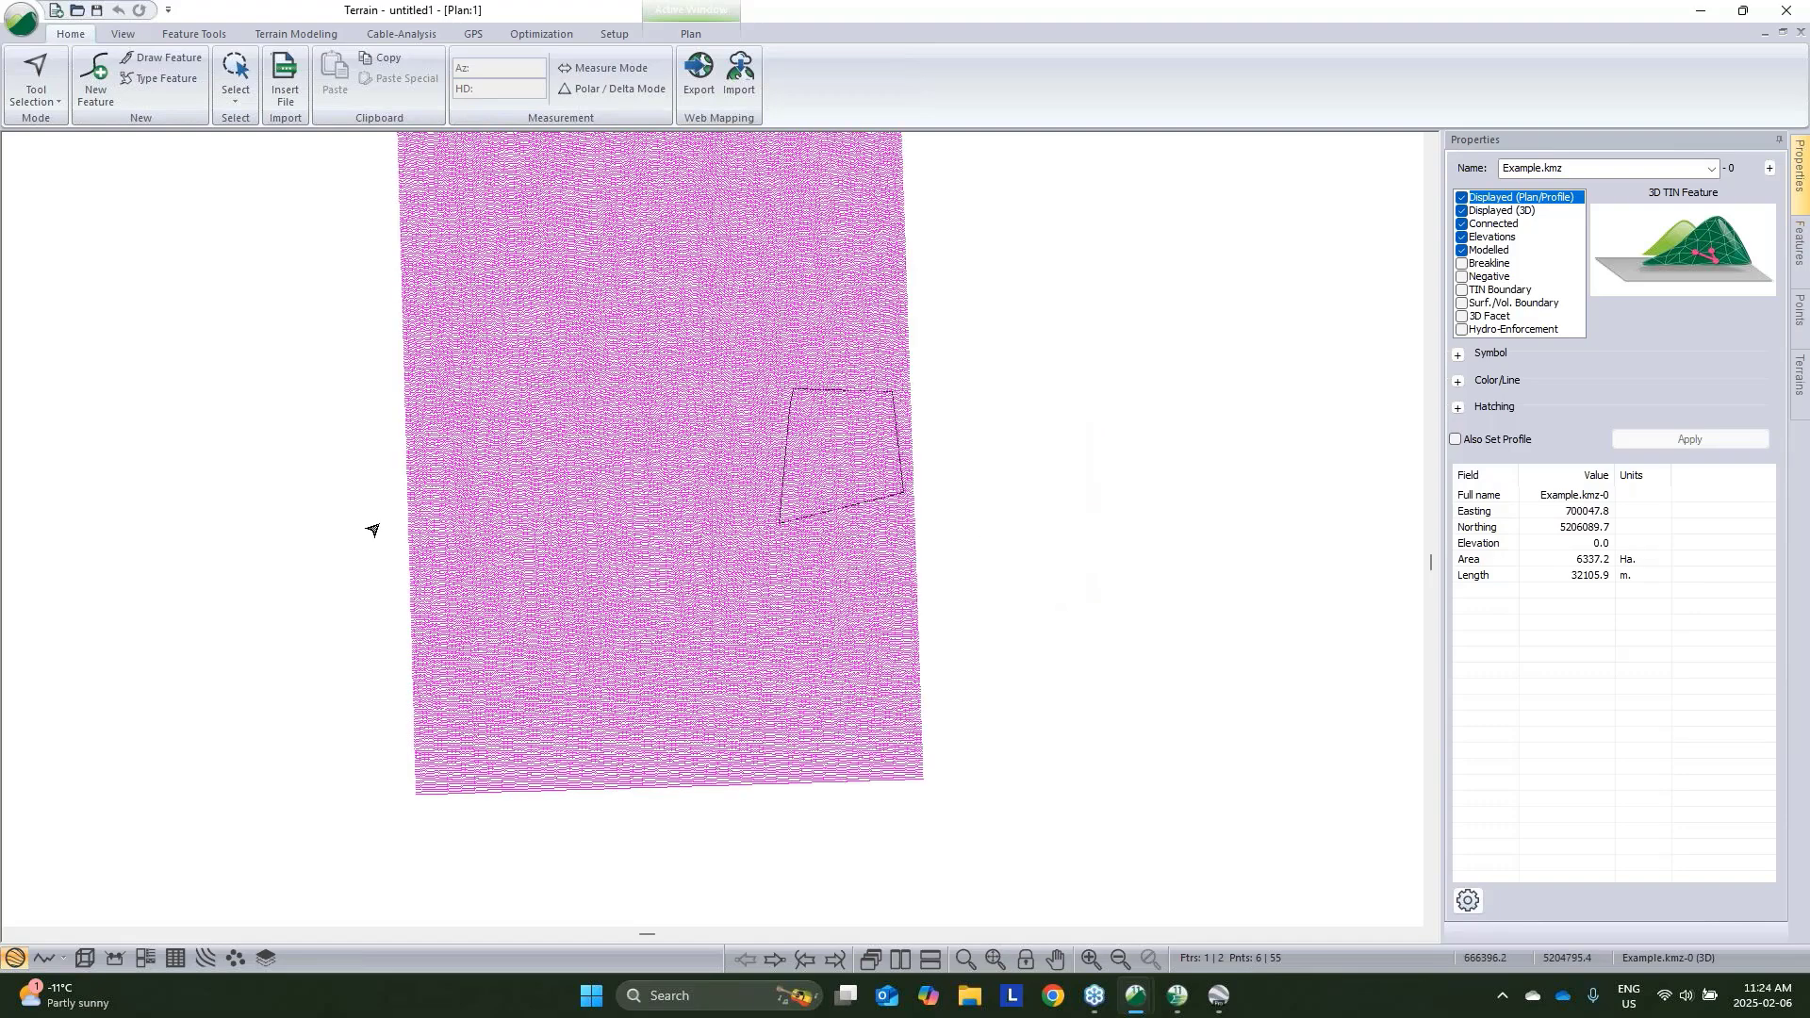
Hide all features in both plan/profile and 3D, accepting that the change cannot be undone
{"action": "left_click", "coordinate": [792, 521]}
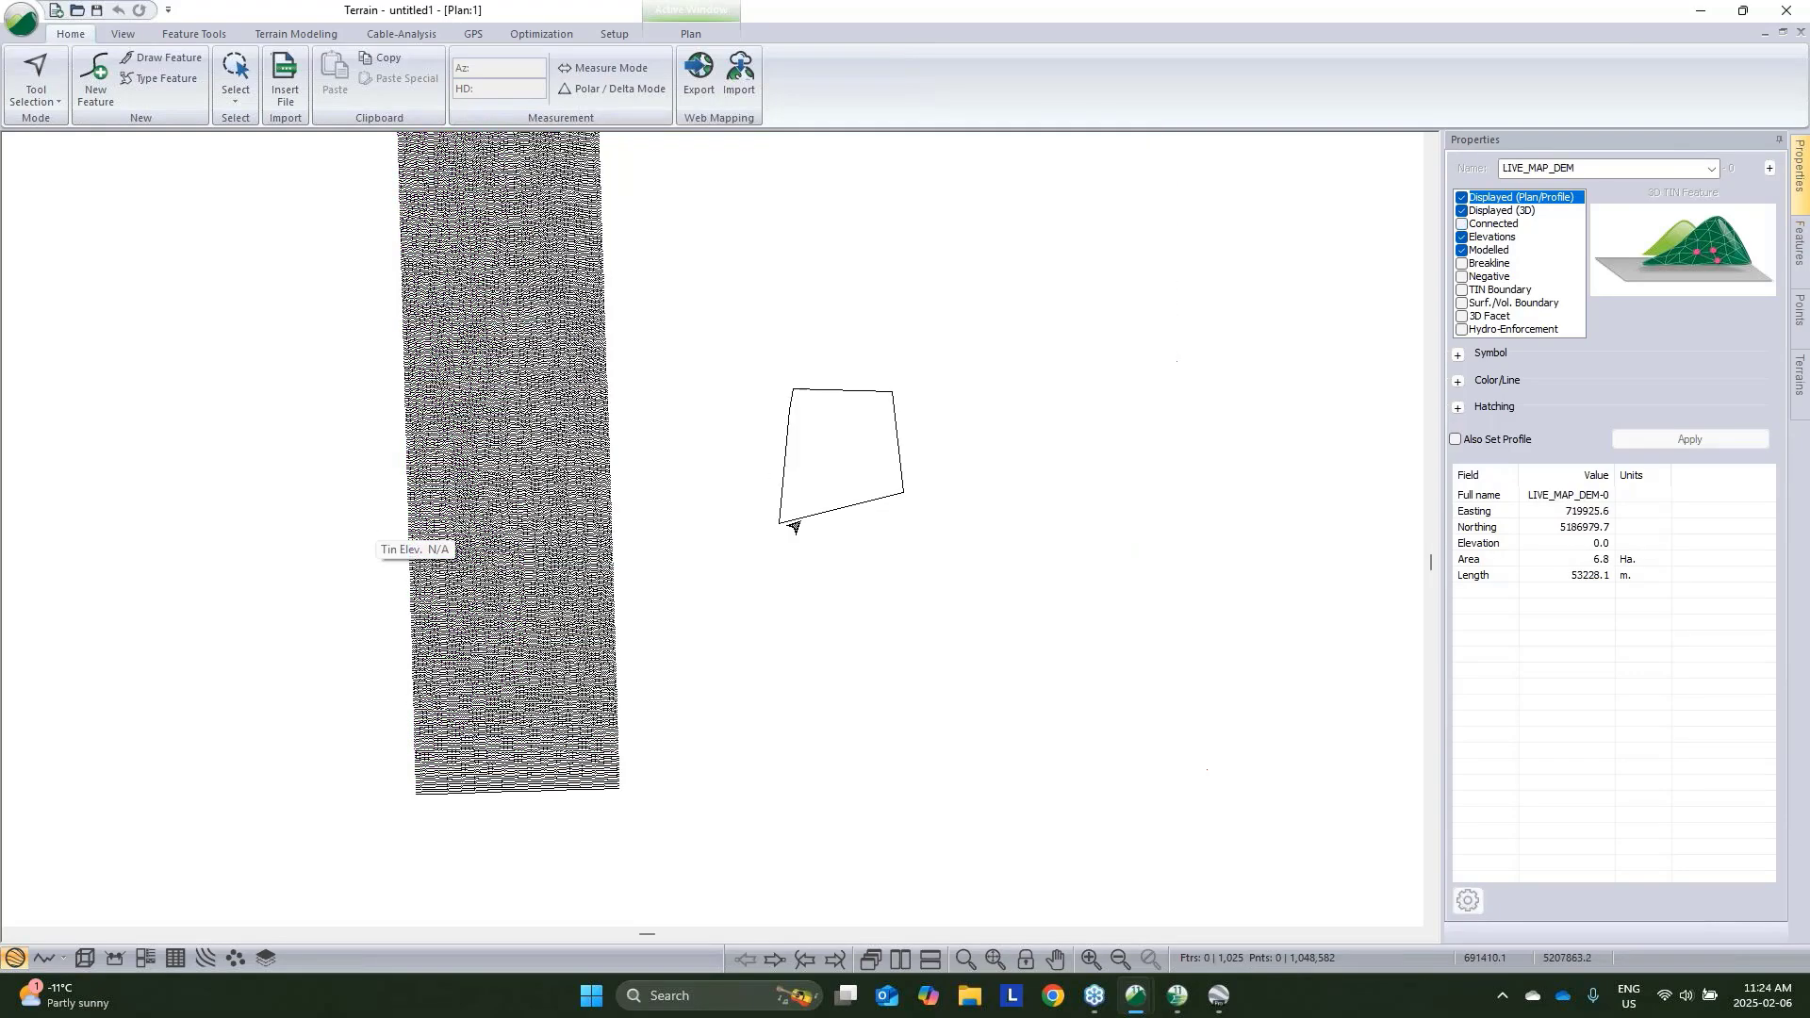
{"action": "left_click", "coordinate": [594, 635]}
{"action": "key", "text": "ctrl+a"}
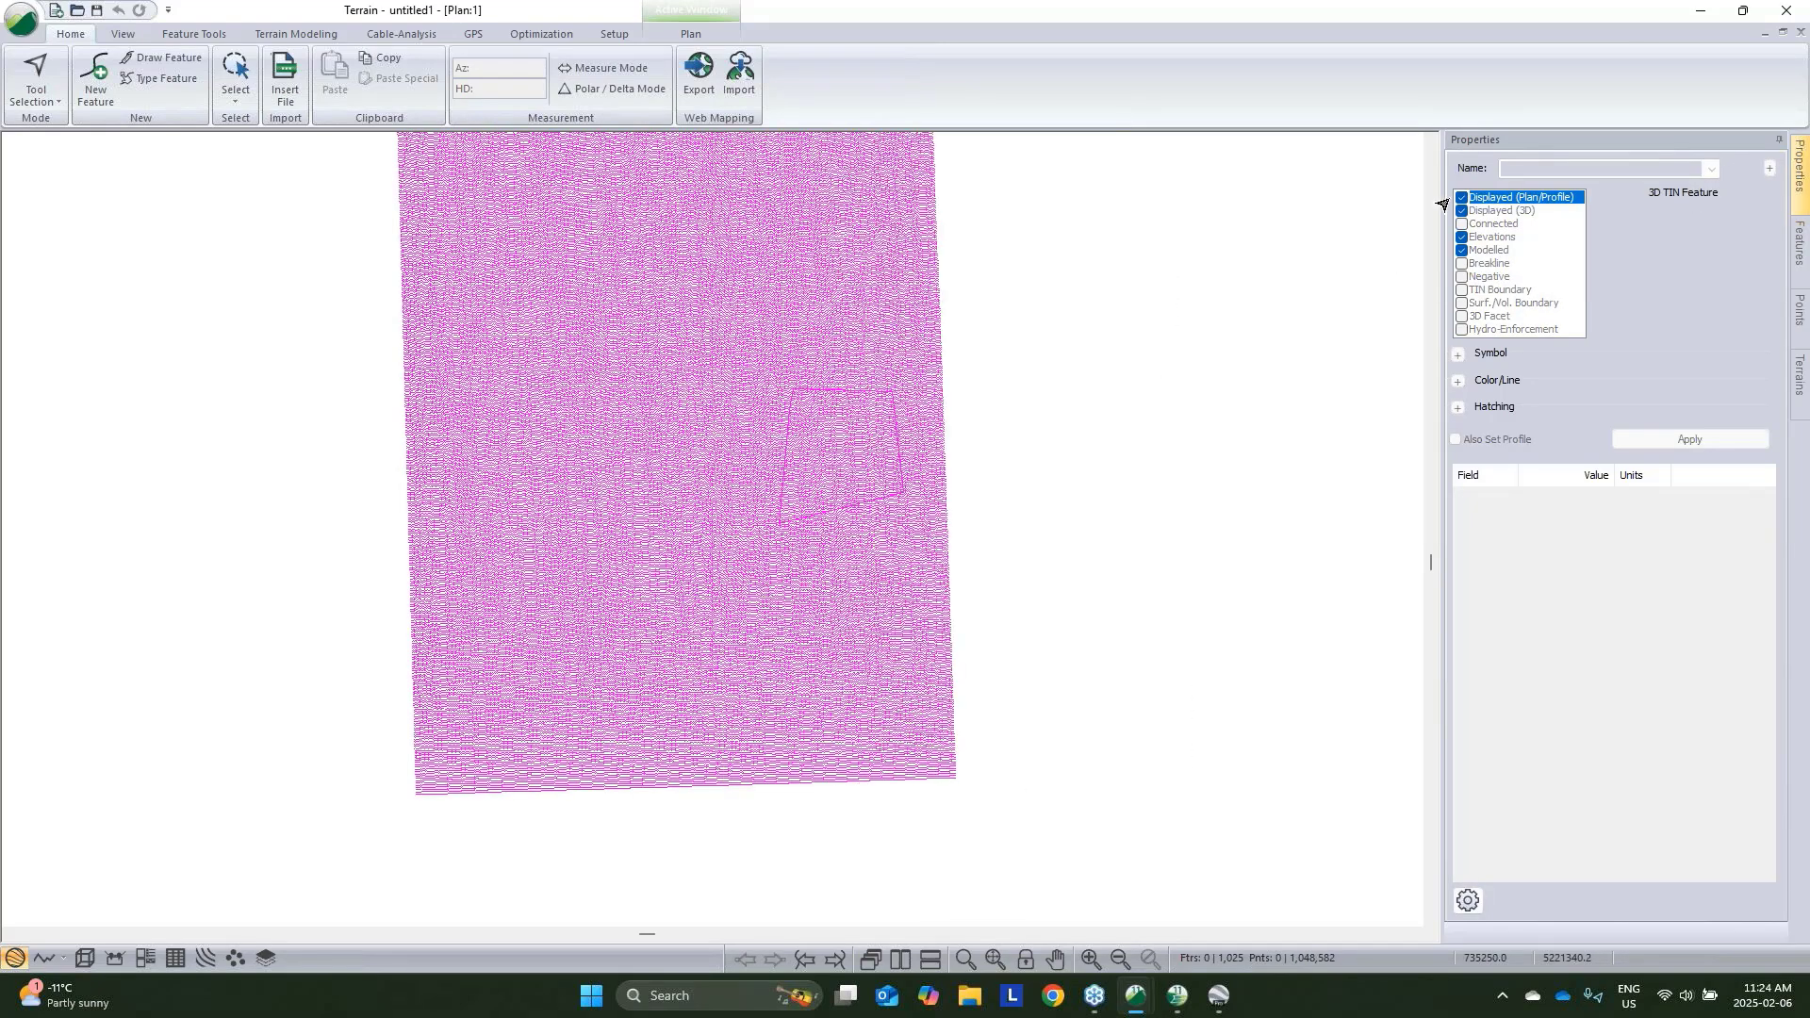
{"action": "left_click", "coordinate": [1461, 197]}
{"action": "left_click", "coordinate": [1462, 210]}
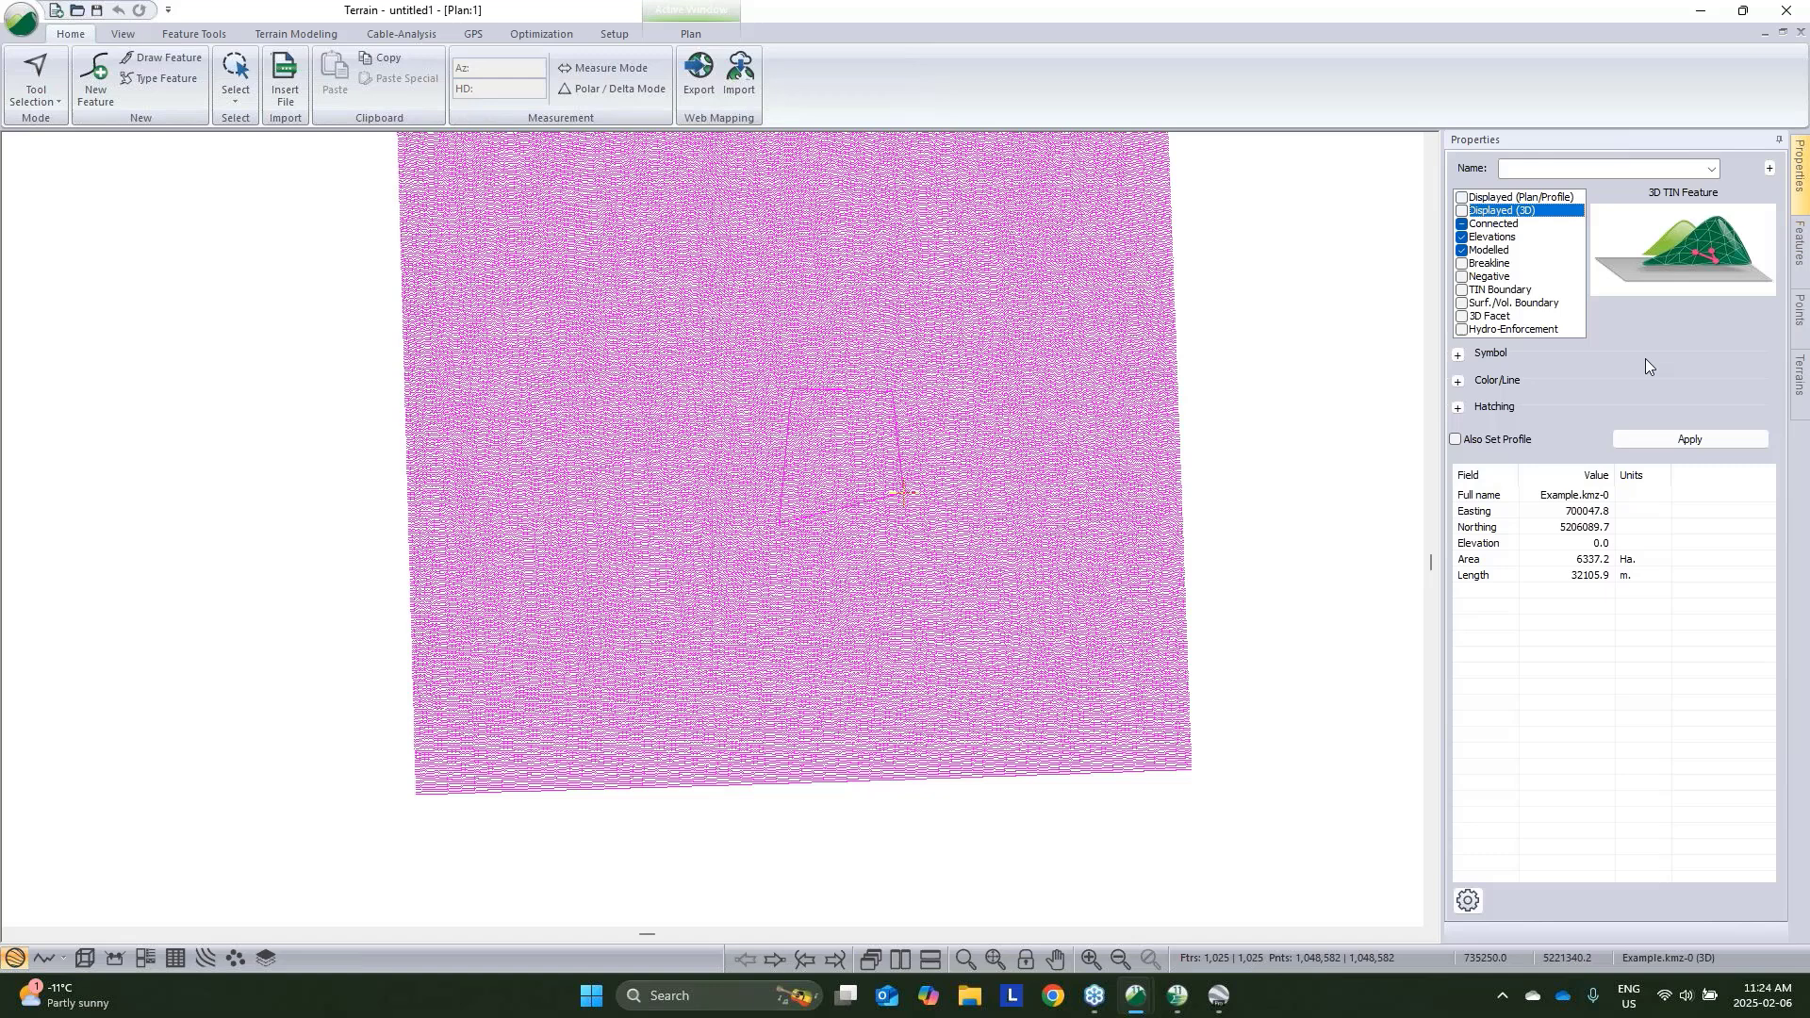
{"action": "left_click", "coordinate": [1677, 445]}
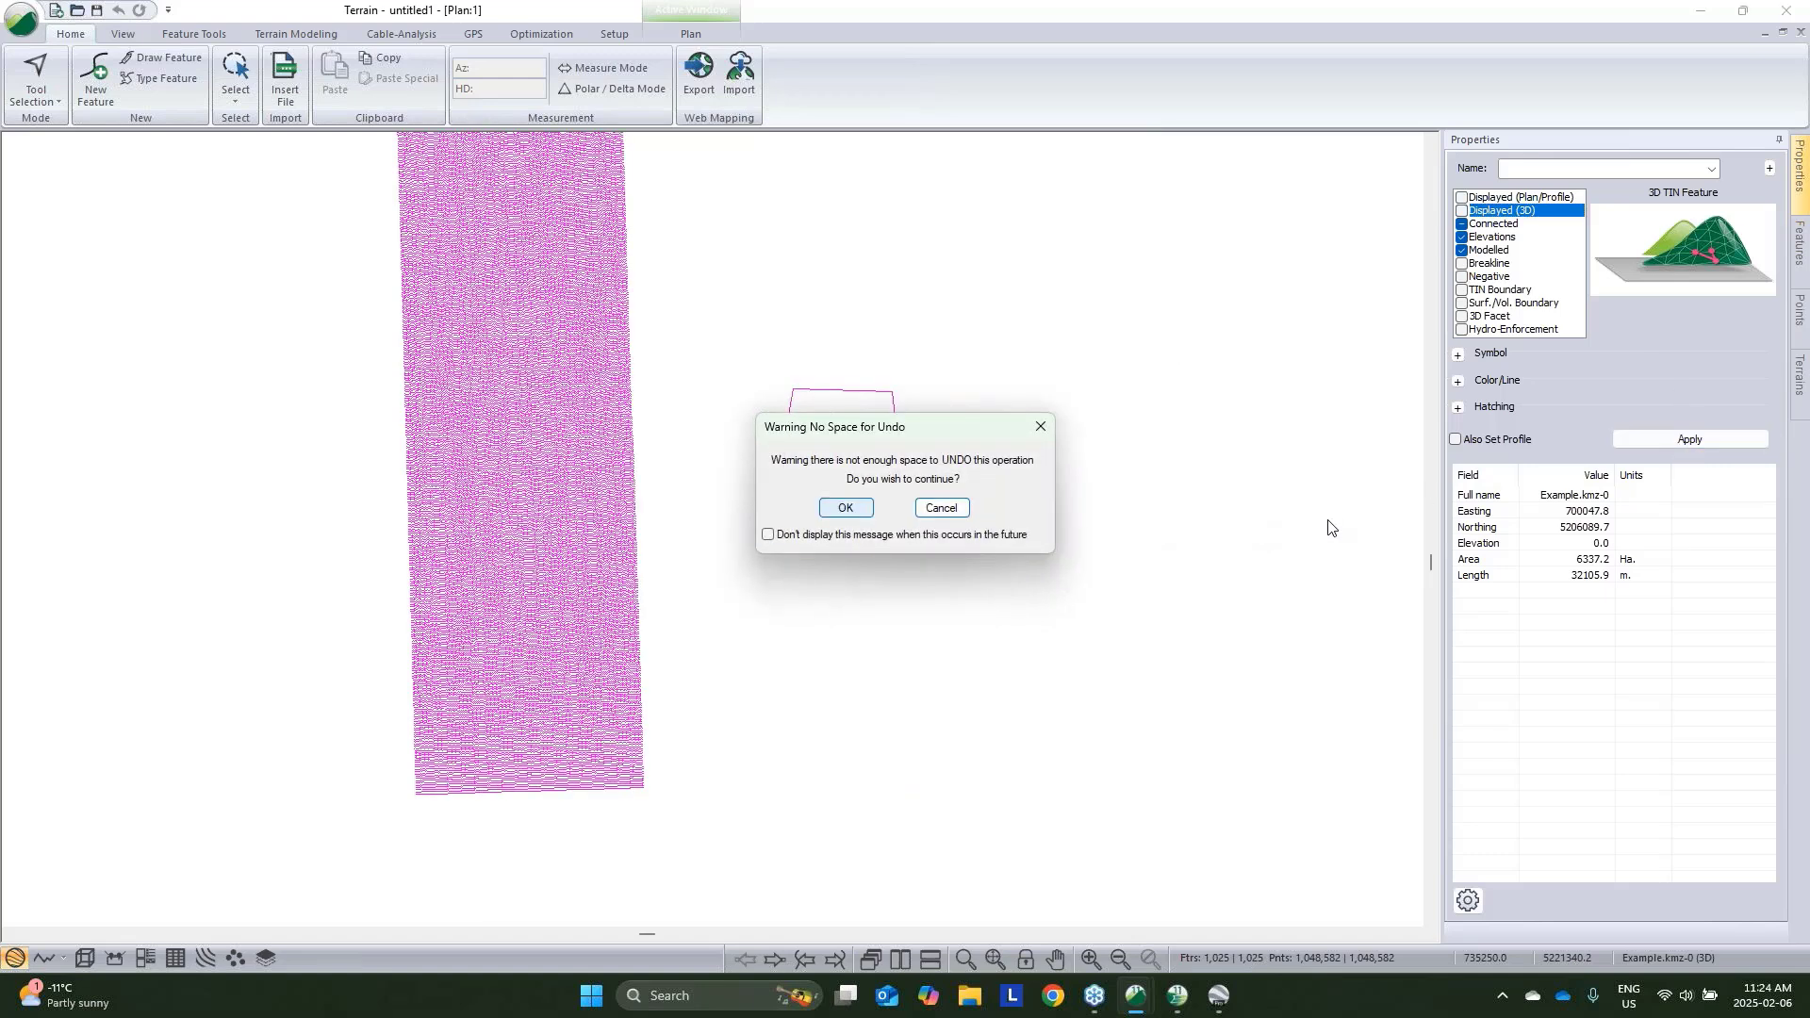
{"action": "left_click", "coordinate": [846, 509]}
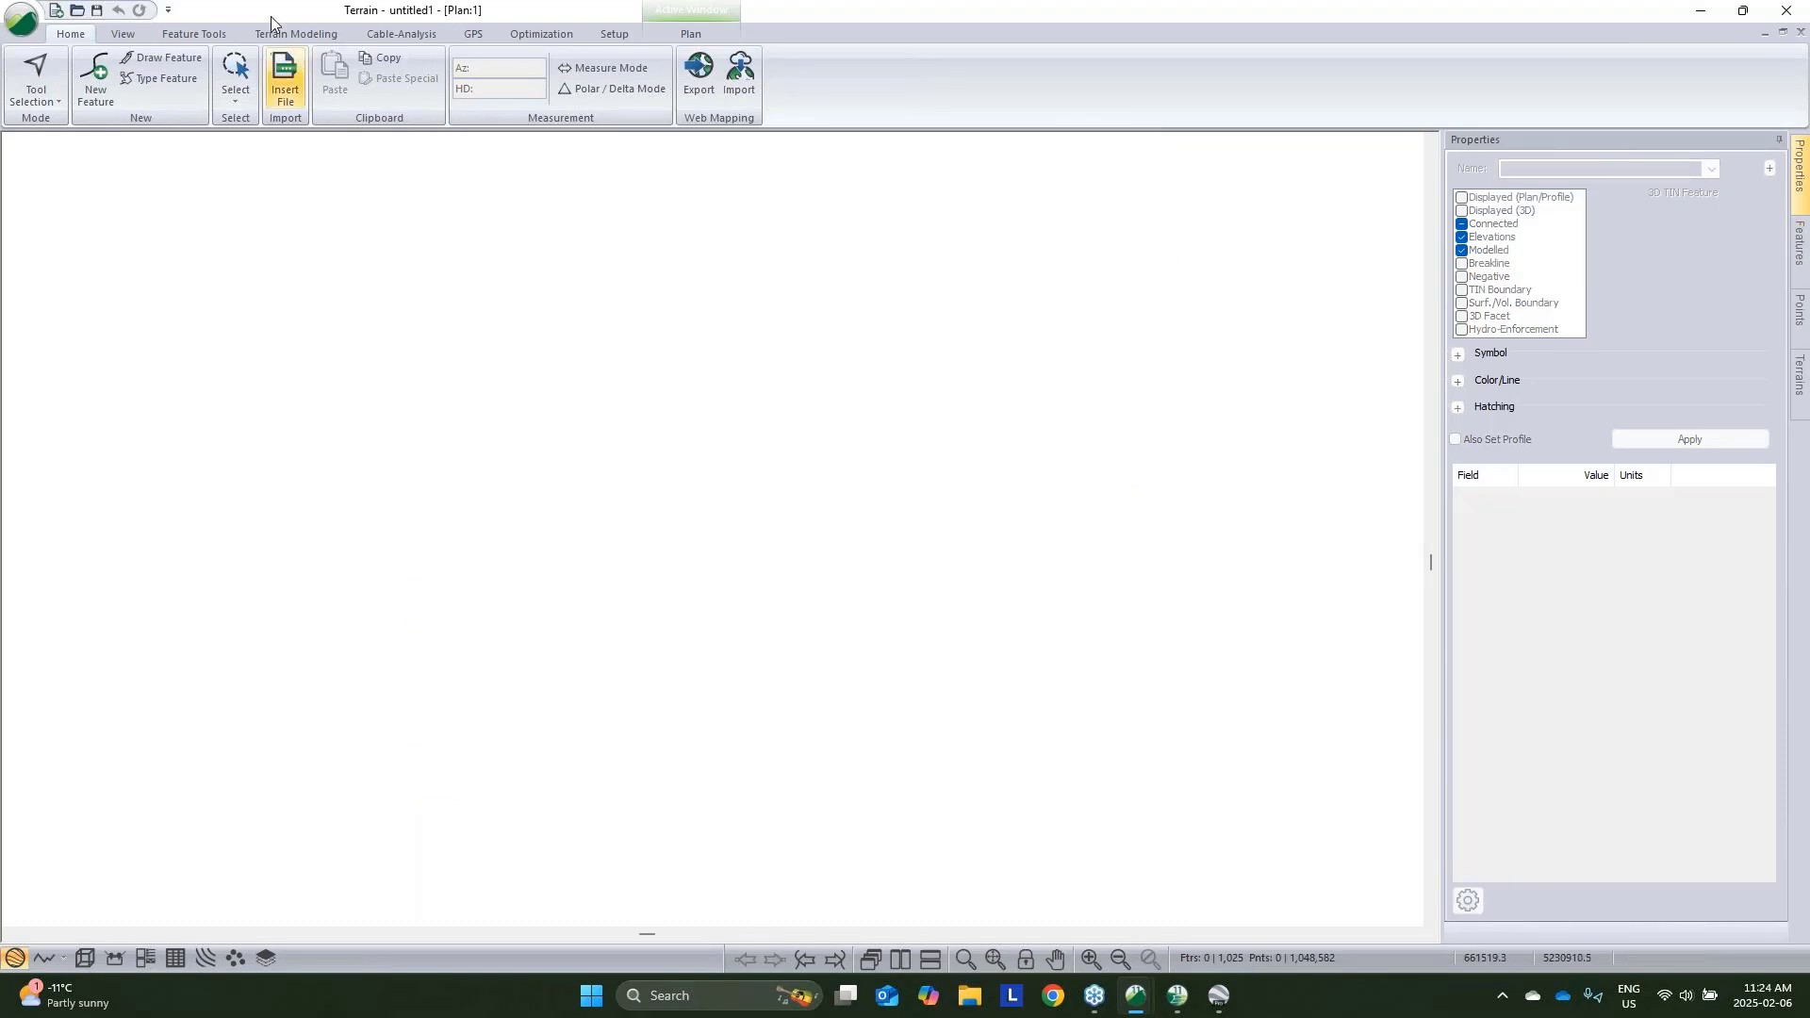
Generate the terrain TIN with a maximum side length of 200 and without major or minor contours
{"action": "left_click", "coordinate": [295, 34]}
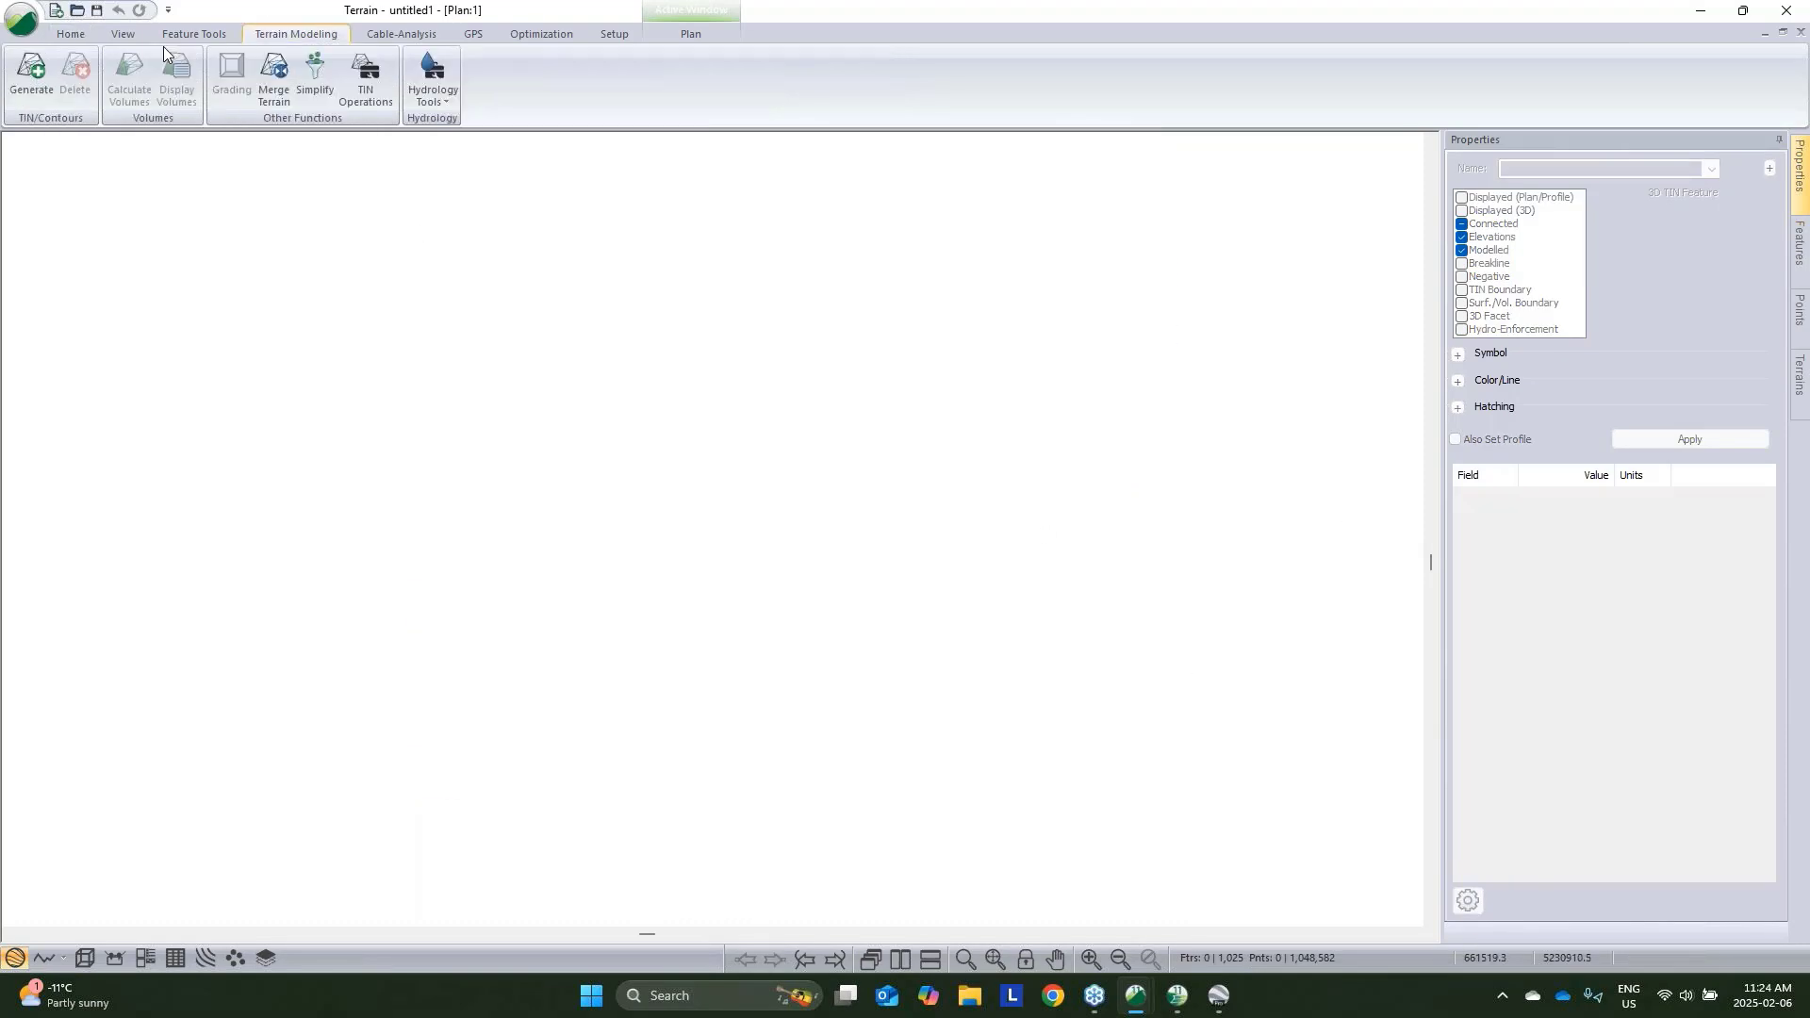
{"action": "left_click", "coordinate": [38, 80]}
{"action": "left_click", "coordinate": [836, 496]}
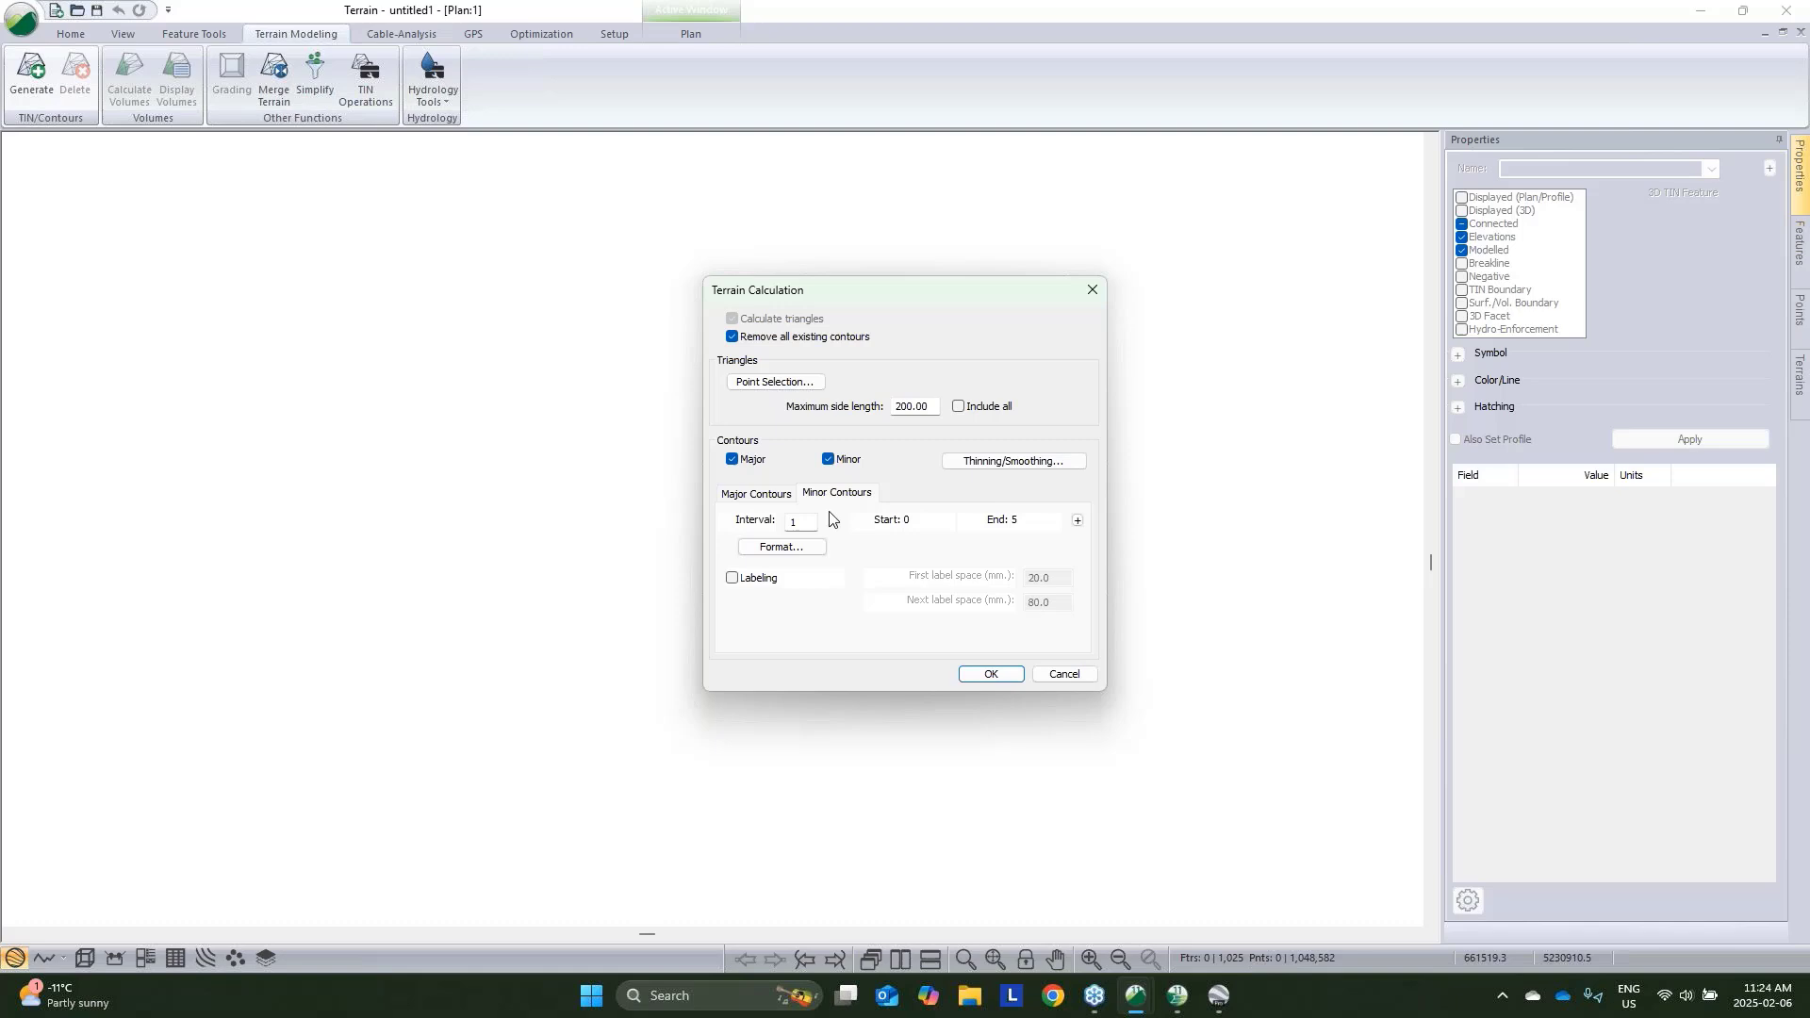
{"action": "left_click", "coordinate": [732, 459]}
{"action": "left_click", "coordinate": [828, 459]}
{"action": "left_click", "coordinate": [1007, 674]}
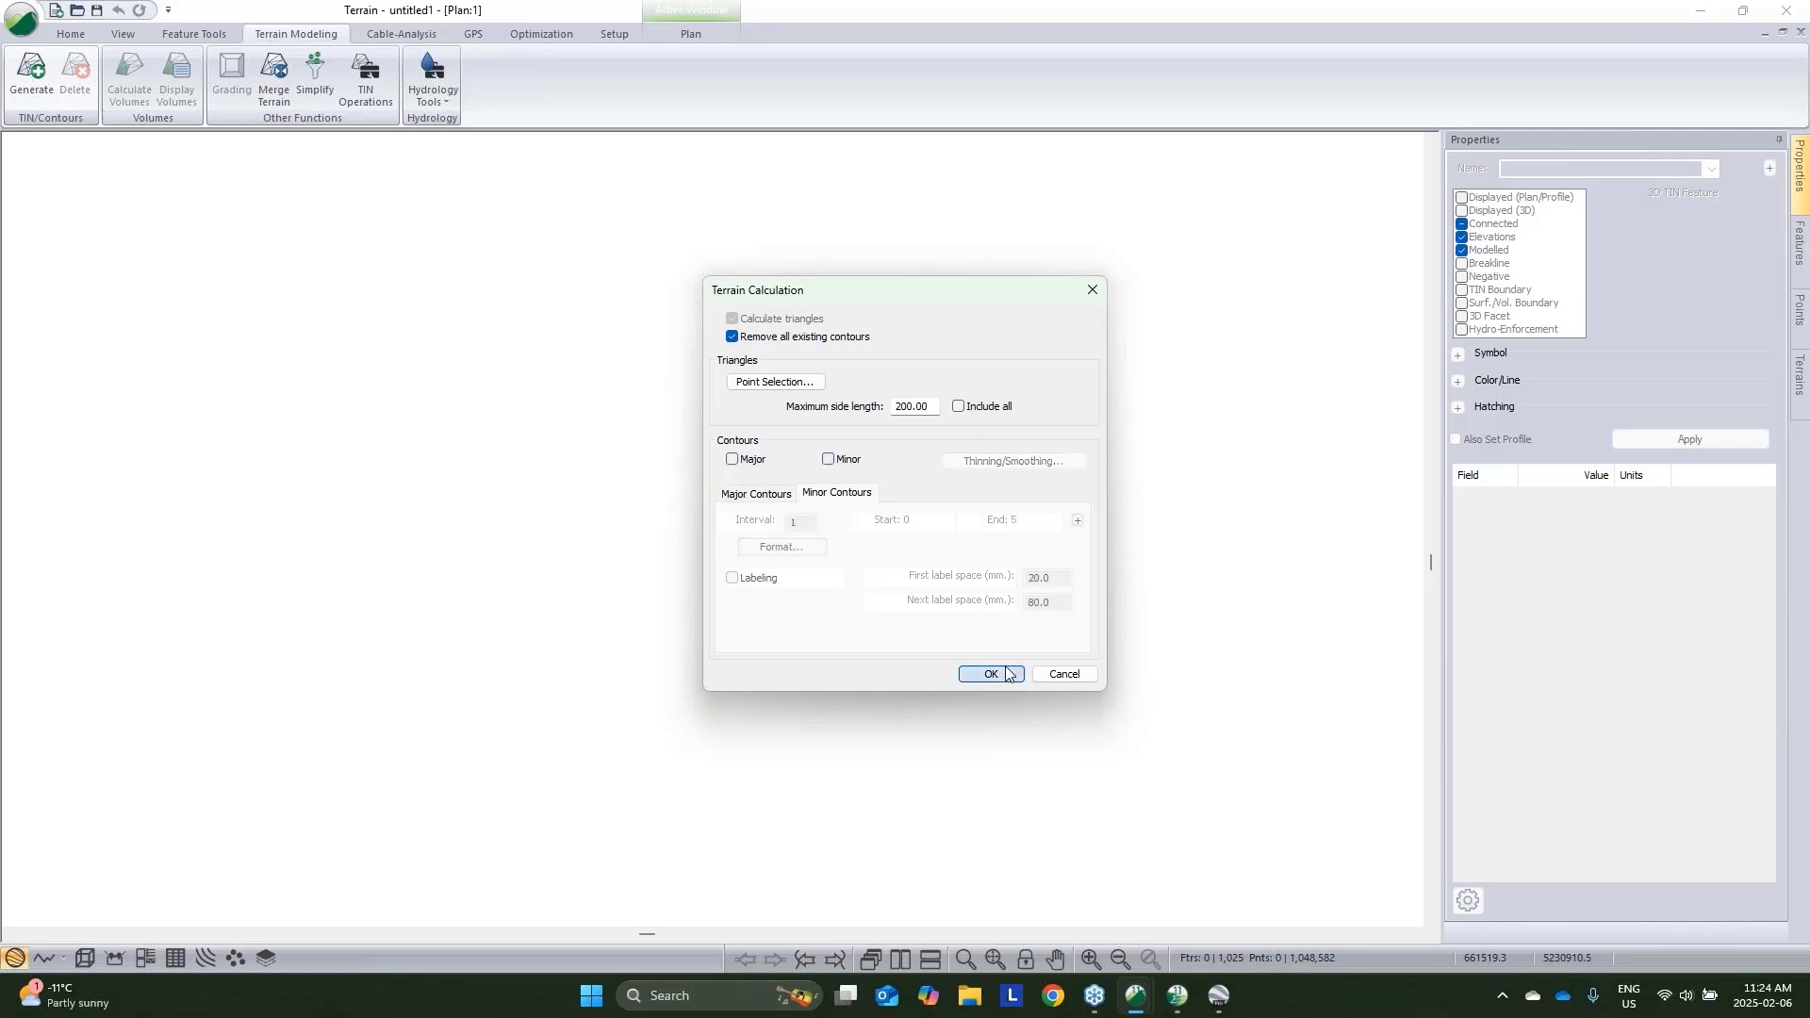
{"action": "left_click", "coordinate": [969, 535]}
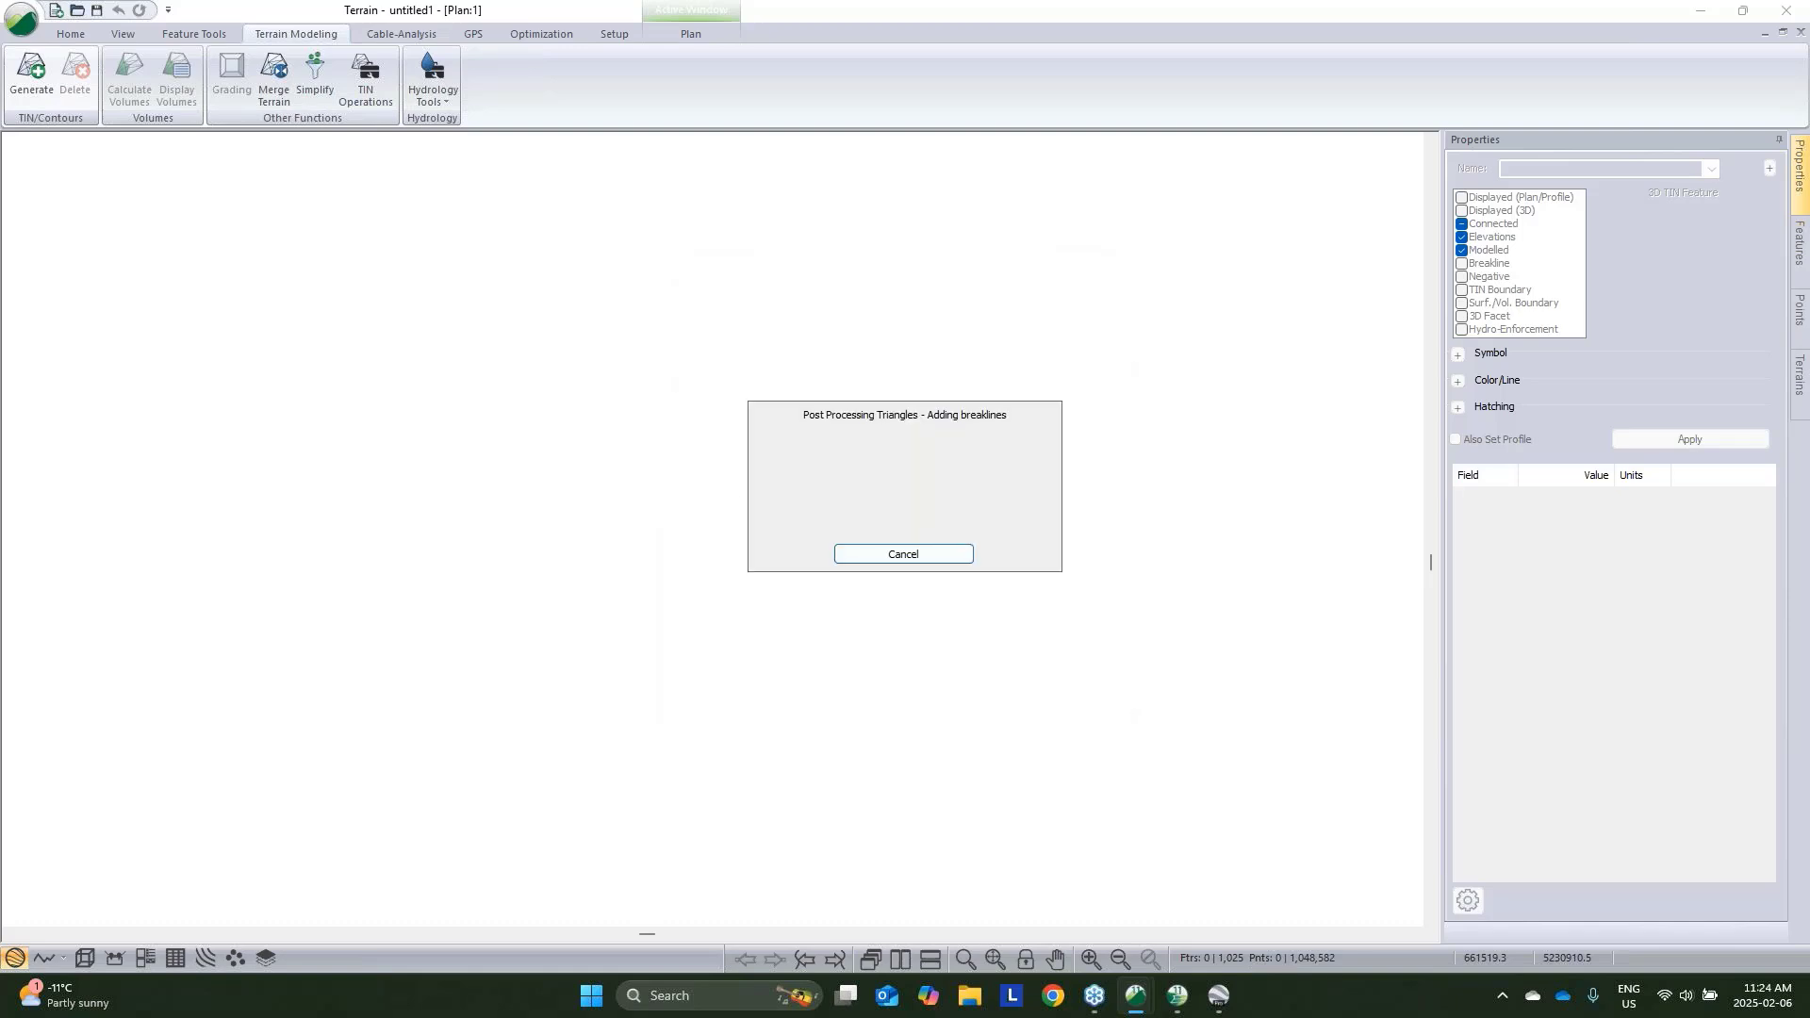
Inspect the generated terrain surface in a 3D view from several angles and up close along the coastal ridges
{"action": "left_click", "coordinate": [84, 958]}
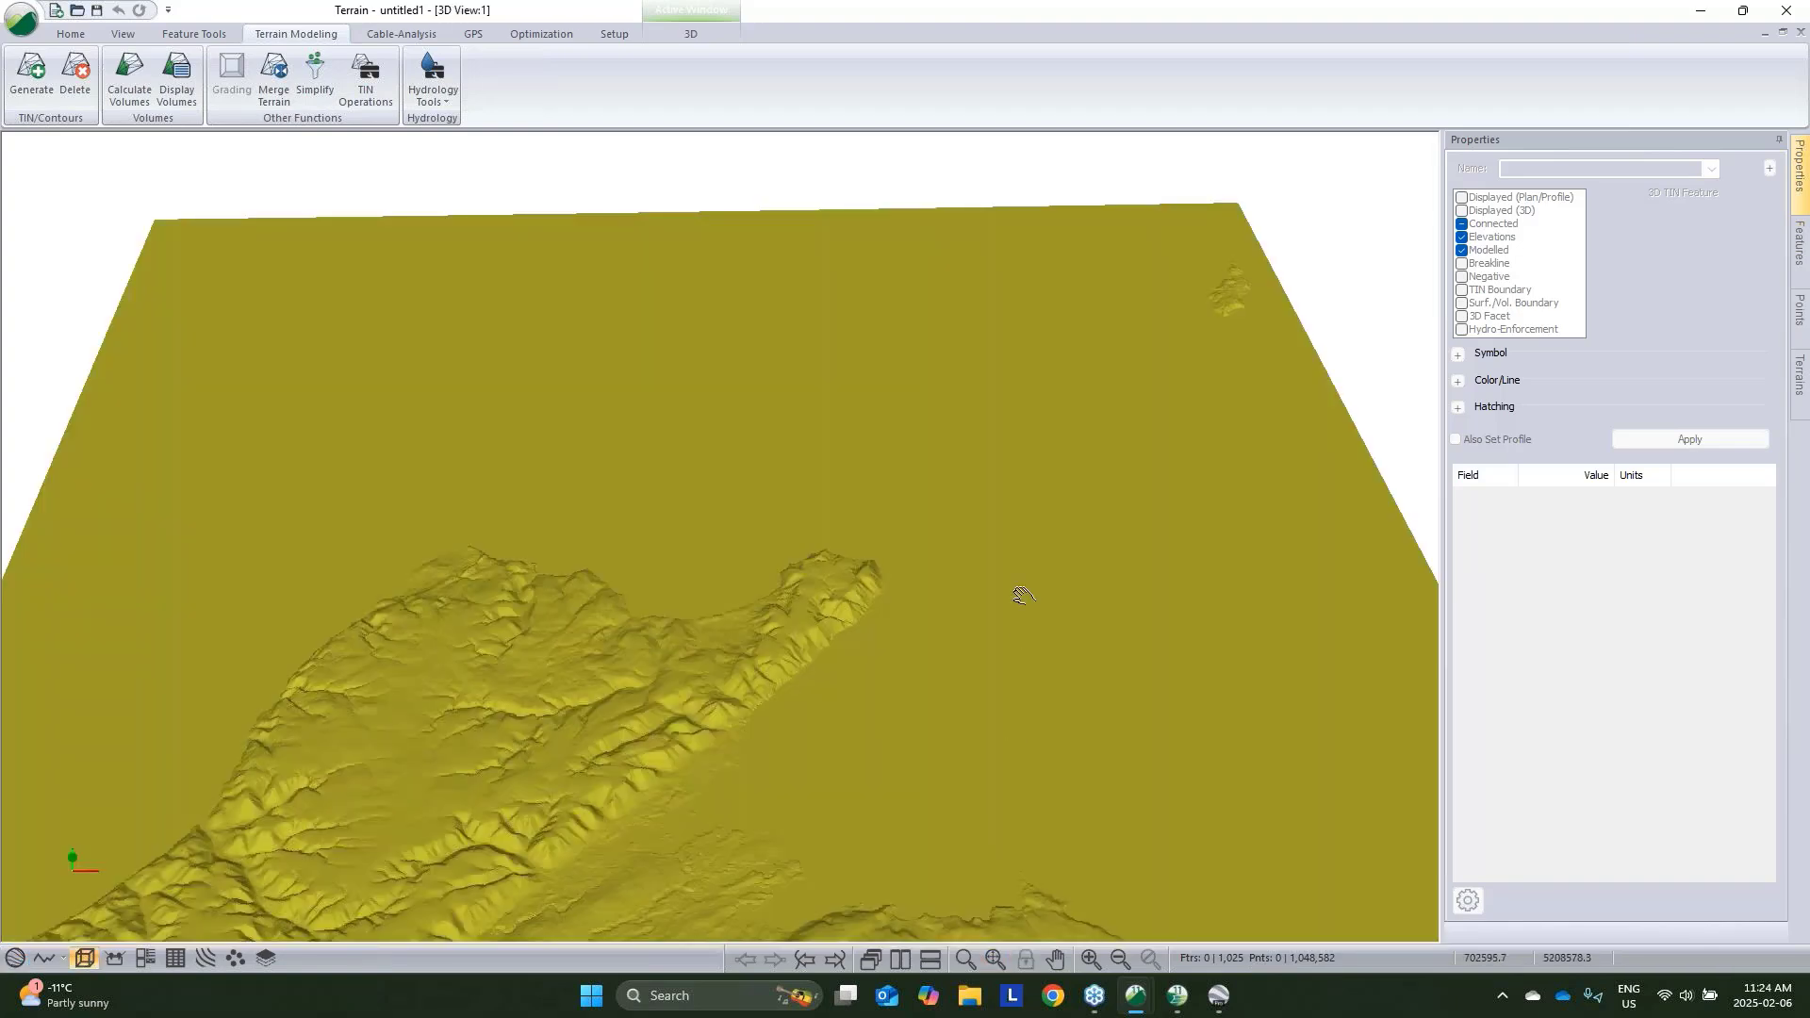
{"action": "left_click_drag", "start_coordinate": [1023, 596], "coordinate": [786, 589]}
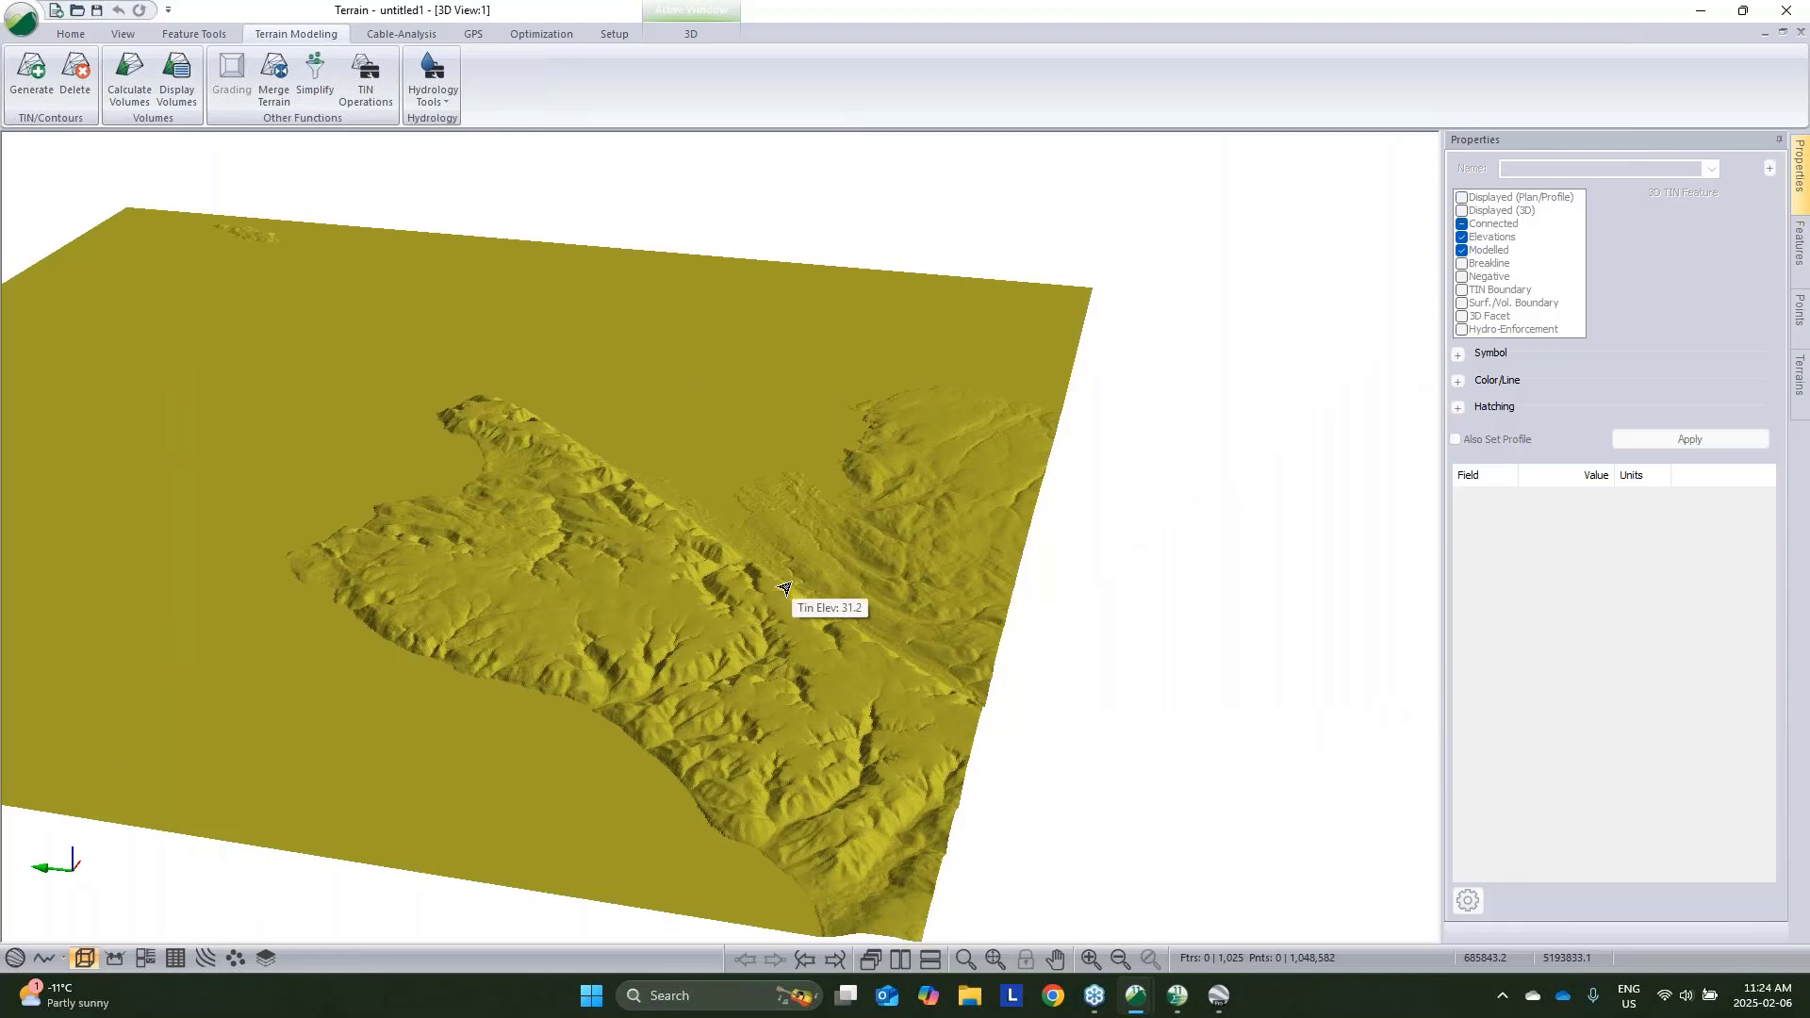
{"action": "left_click_drag", "start_coordinate": [683, 559], "coordinate": [462, 792]}
{"action": "scroll", "coordinate": [747, 621], "scroll_direction": "up", "scroll_amount": 5}
{"action": "scroll", "coordinate": [747, 621], "scroll_direction": "up", "scroll_amount": 2}
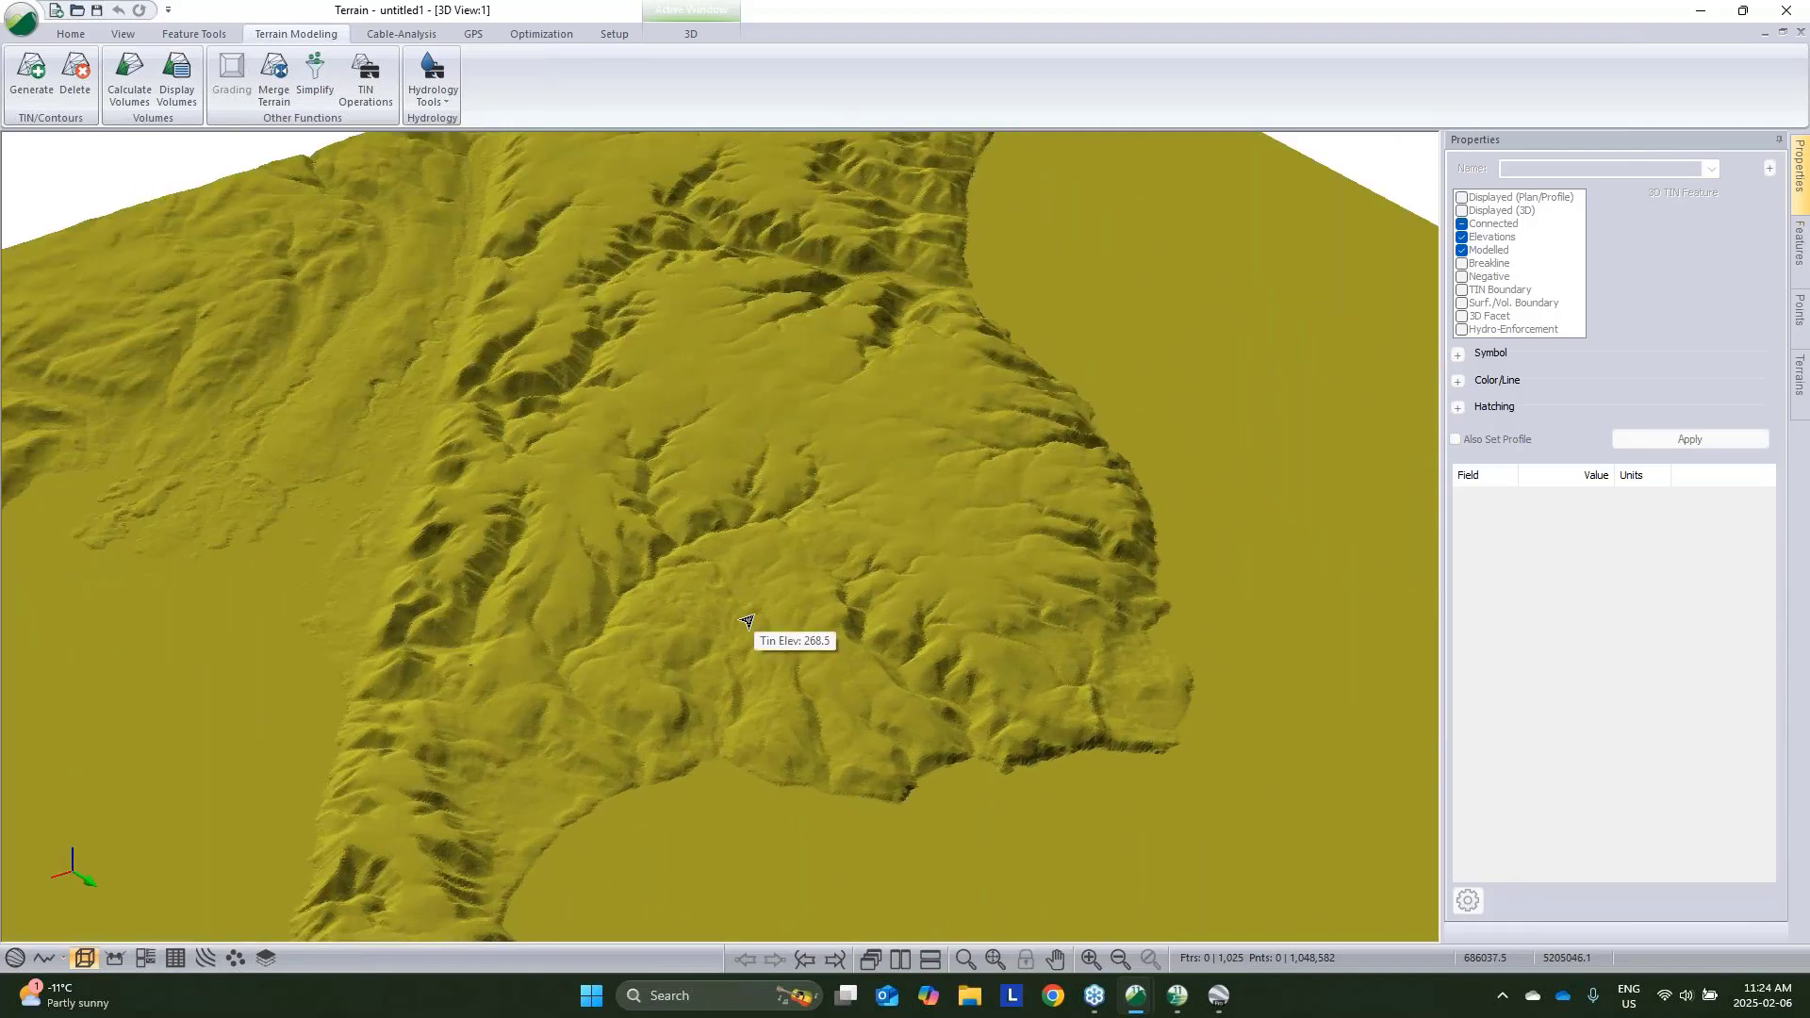
{"action": "left_click_drag", "start_coordinate": [470, 664], "coordinate": [557, 537]}
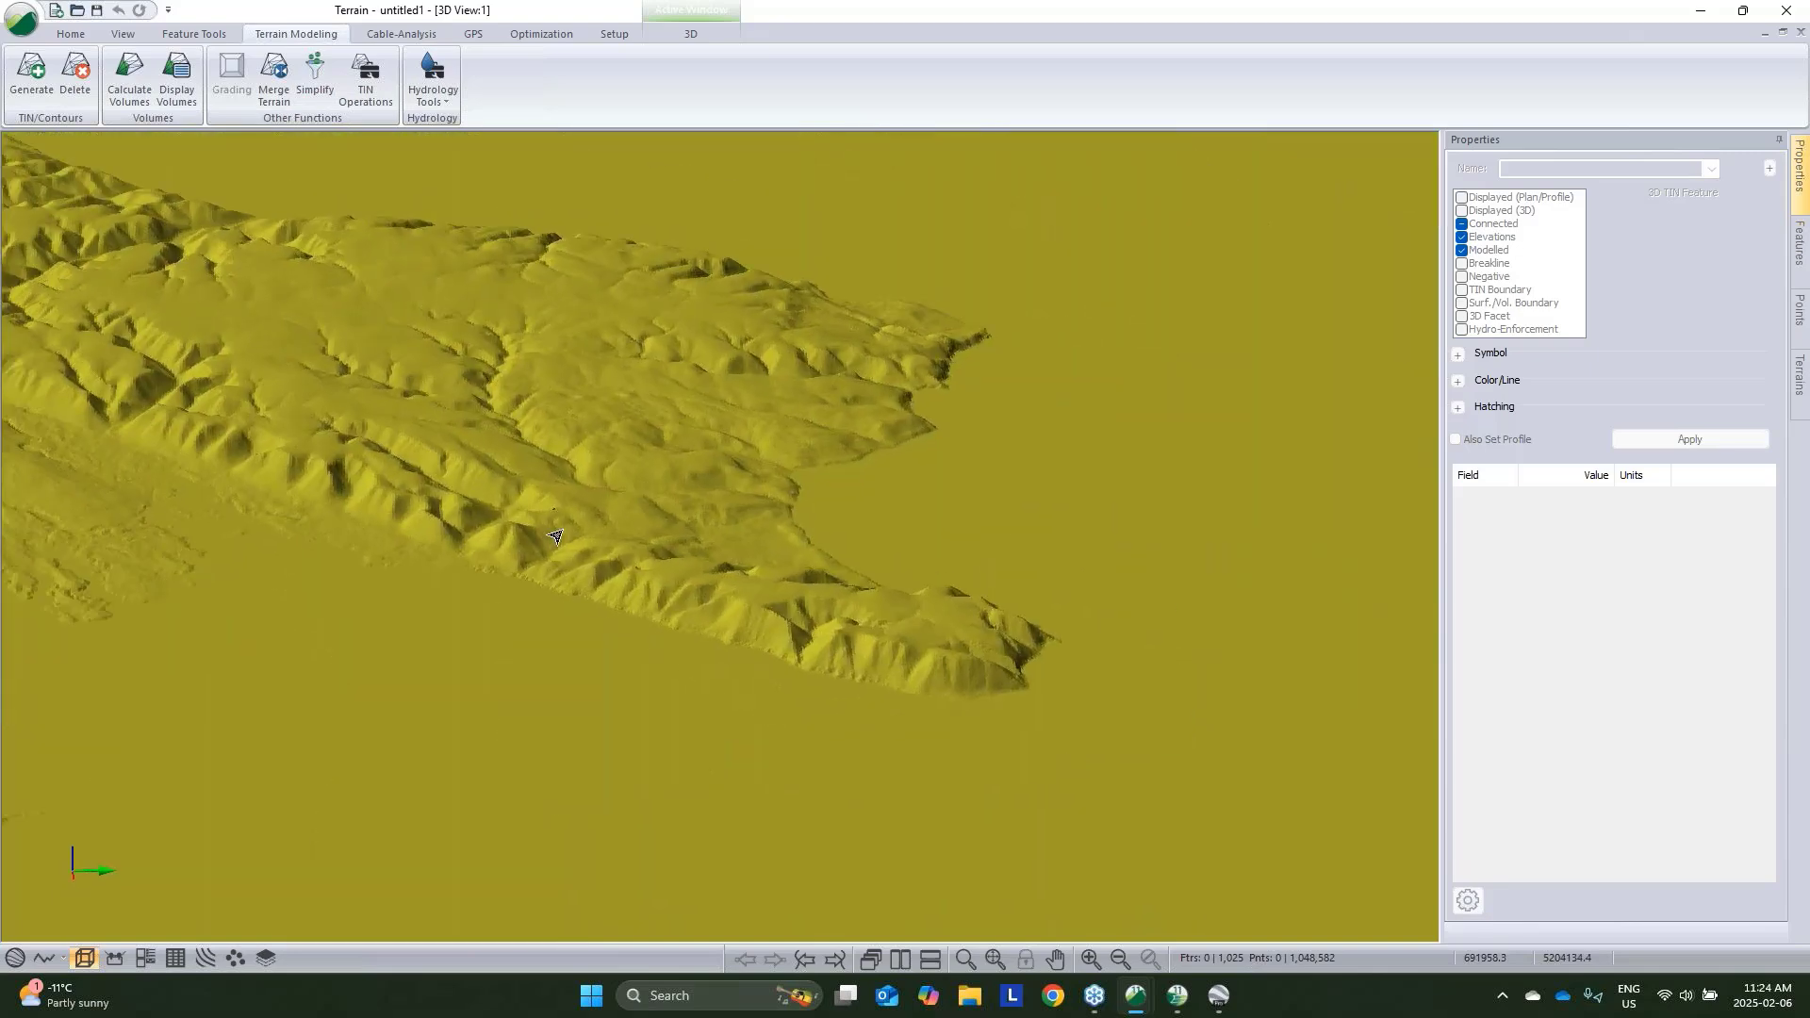
{"action": "scroll", "coordinate": [555, 536], "scroll_direction": "up", "scroll_amount": 5}
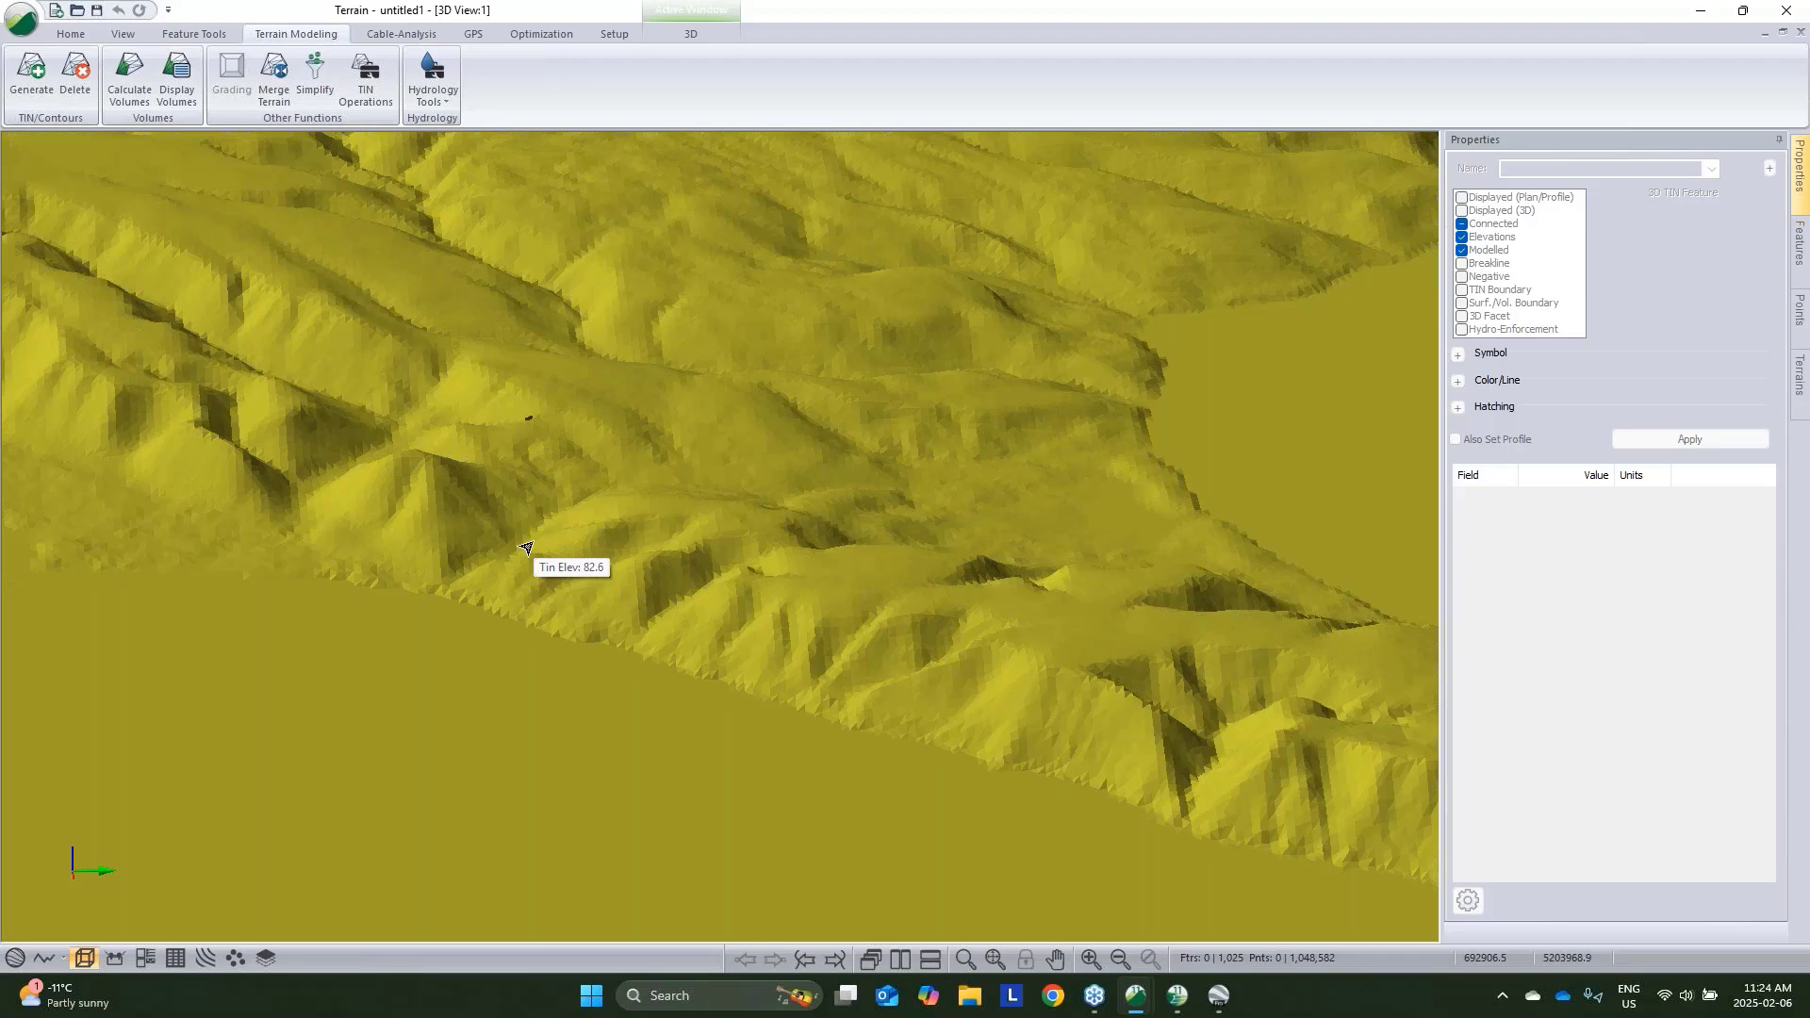
{"action": "middle_click_drag", "start_coordinate": [660, 522], "coordinate": [922, 566]}
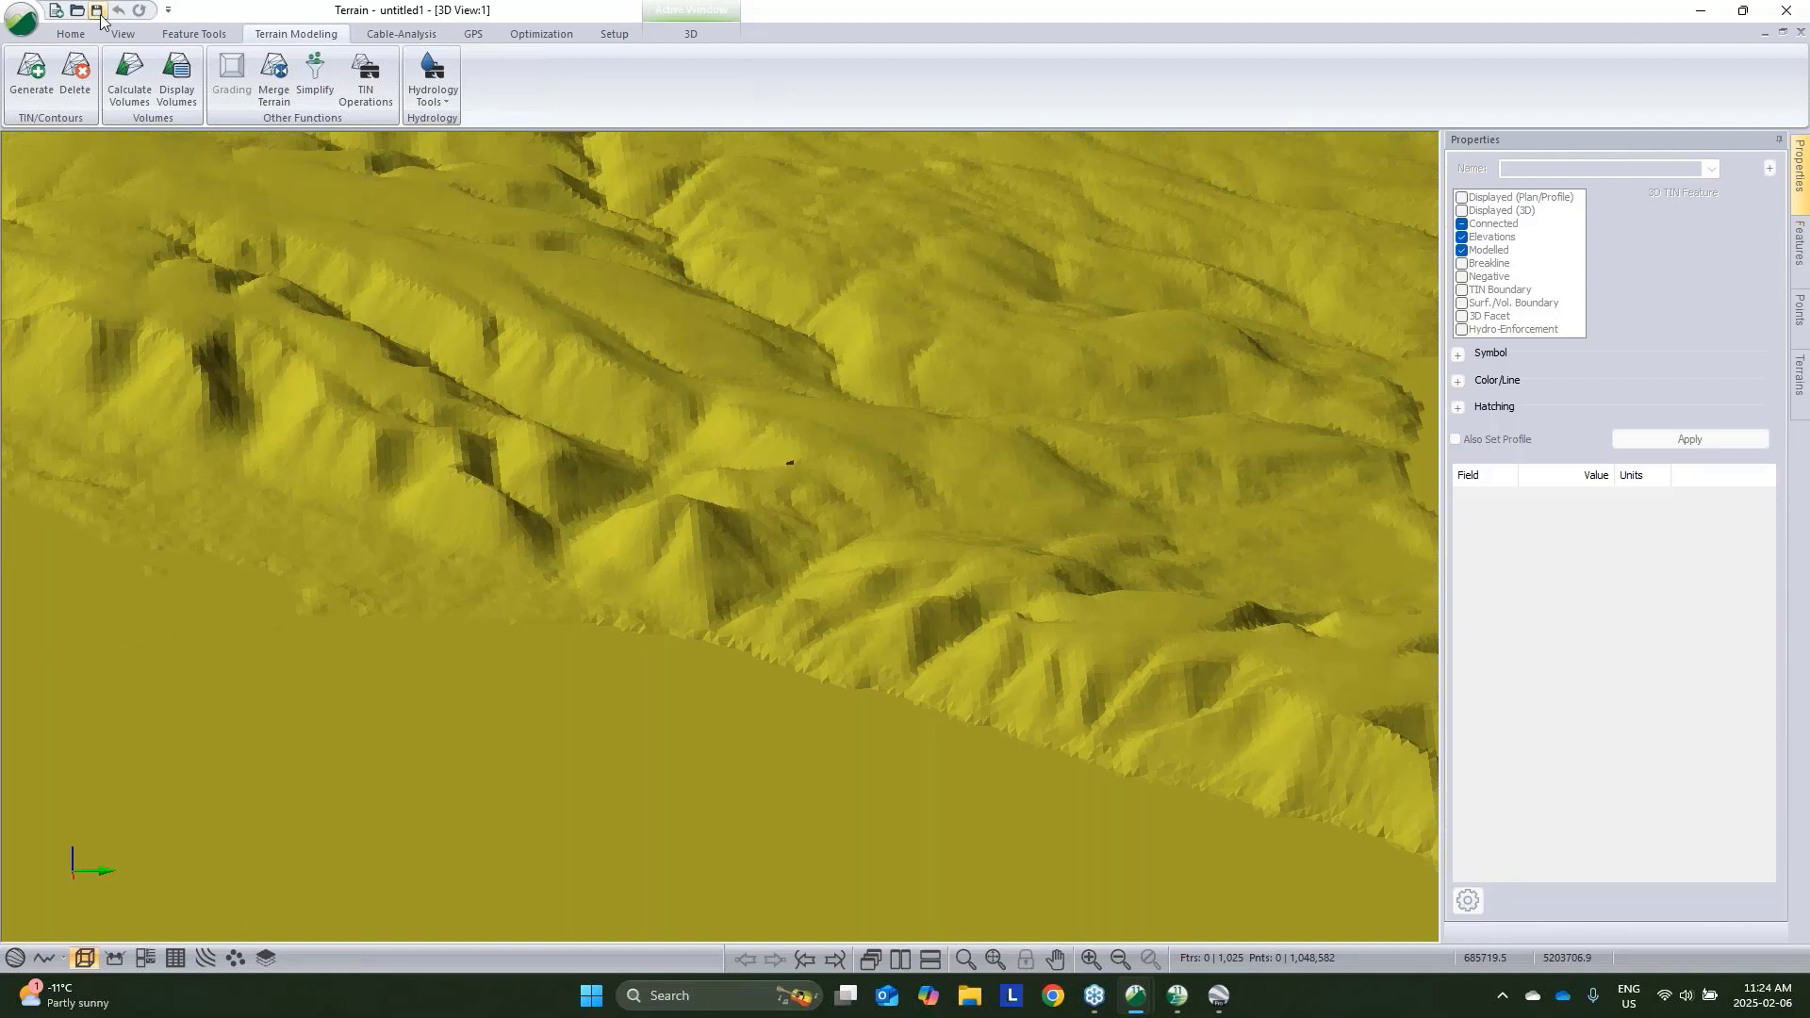
Look at the MapTiler terrain source in the web map import and leave the map without importing anything
{"action": "left_click", "coordinate": [71, 34]}
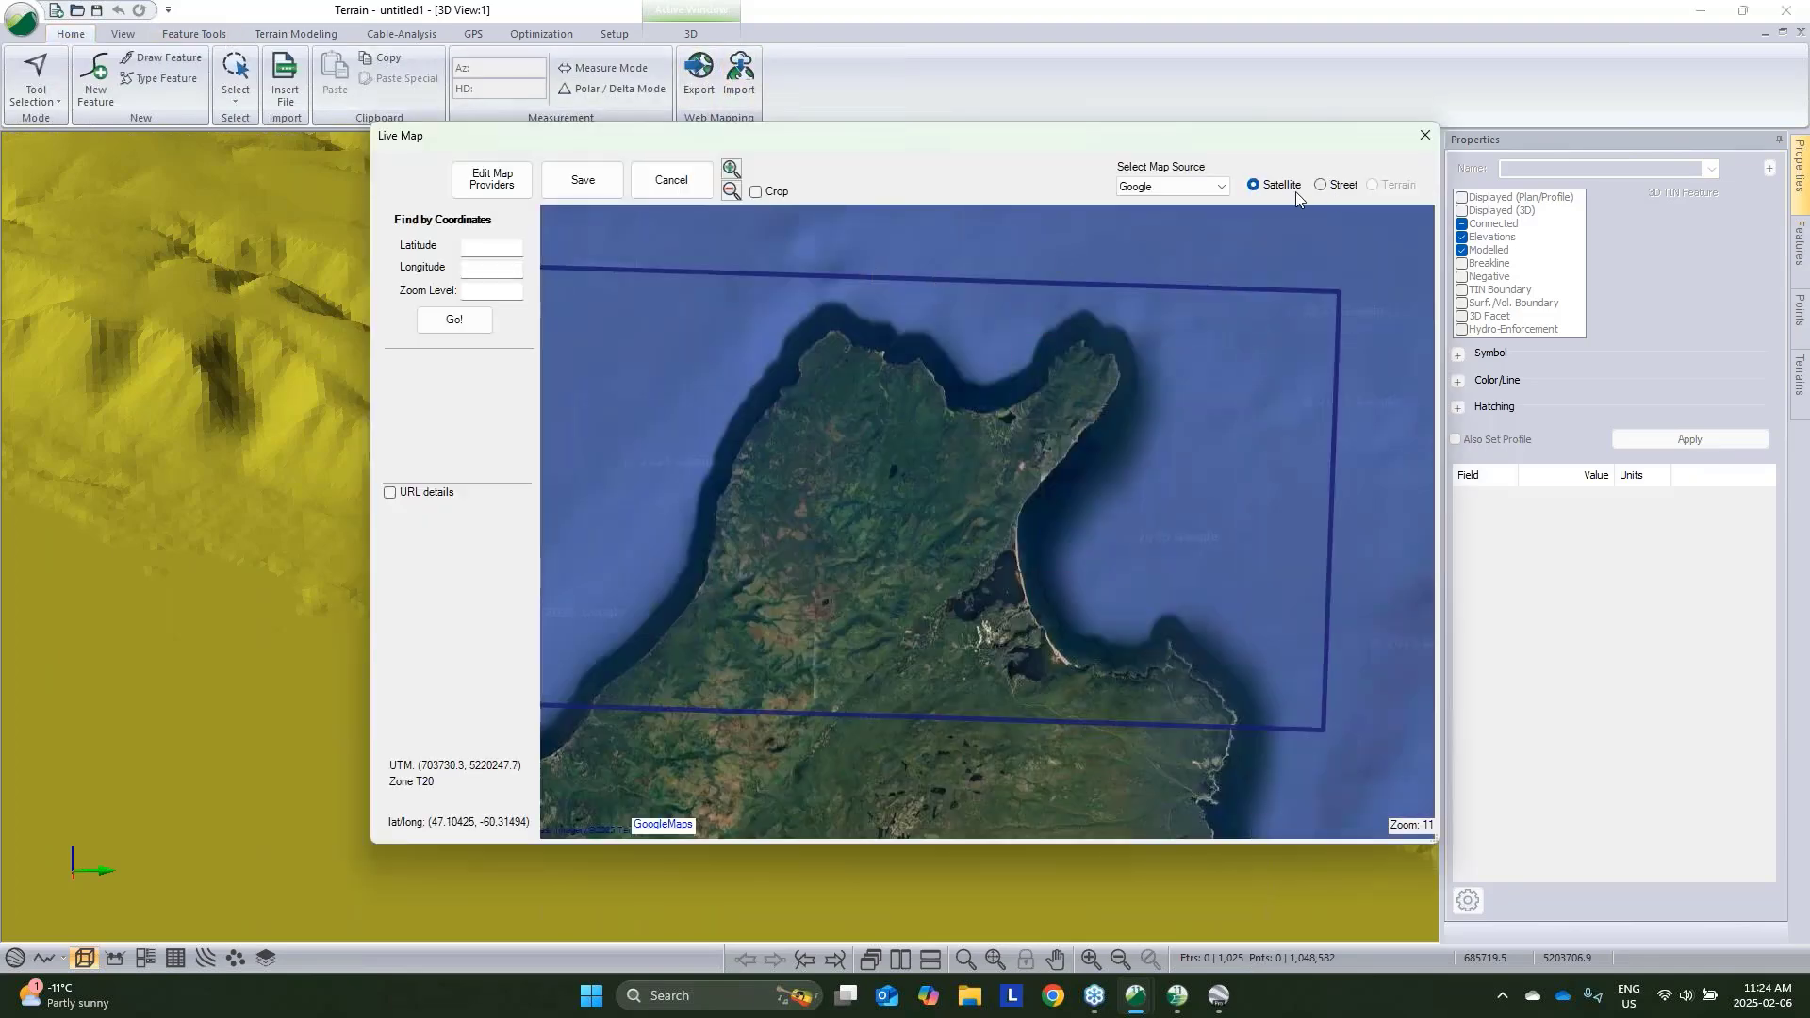
{"action": "left_click", "coordinate": [1172, 186]}
{"action": "left_click", "coordinate": [1159, 247]}
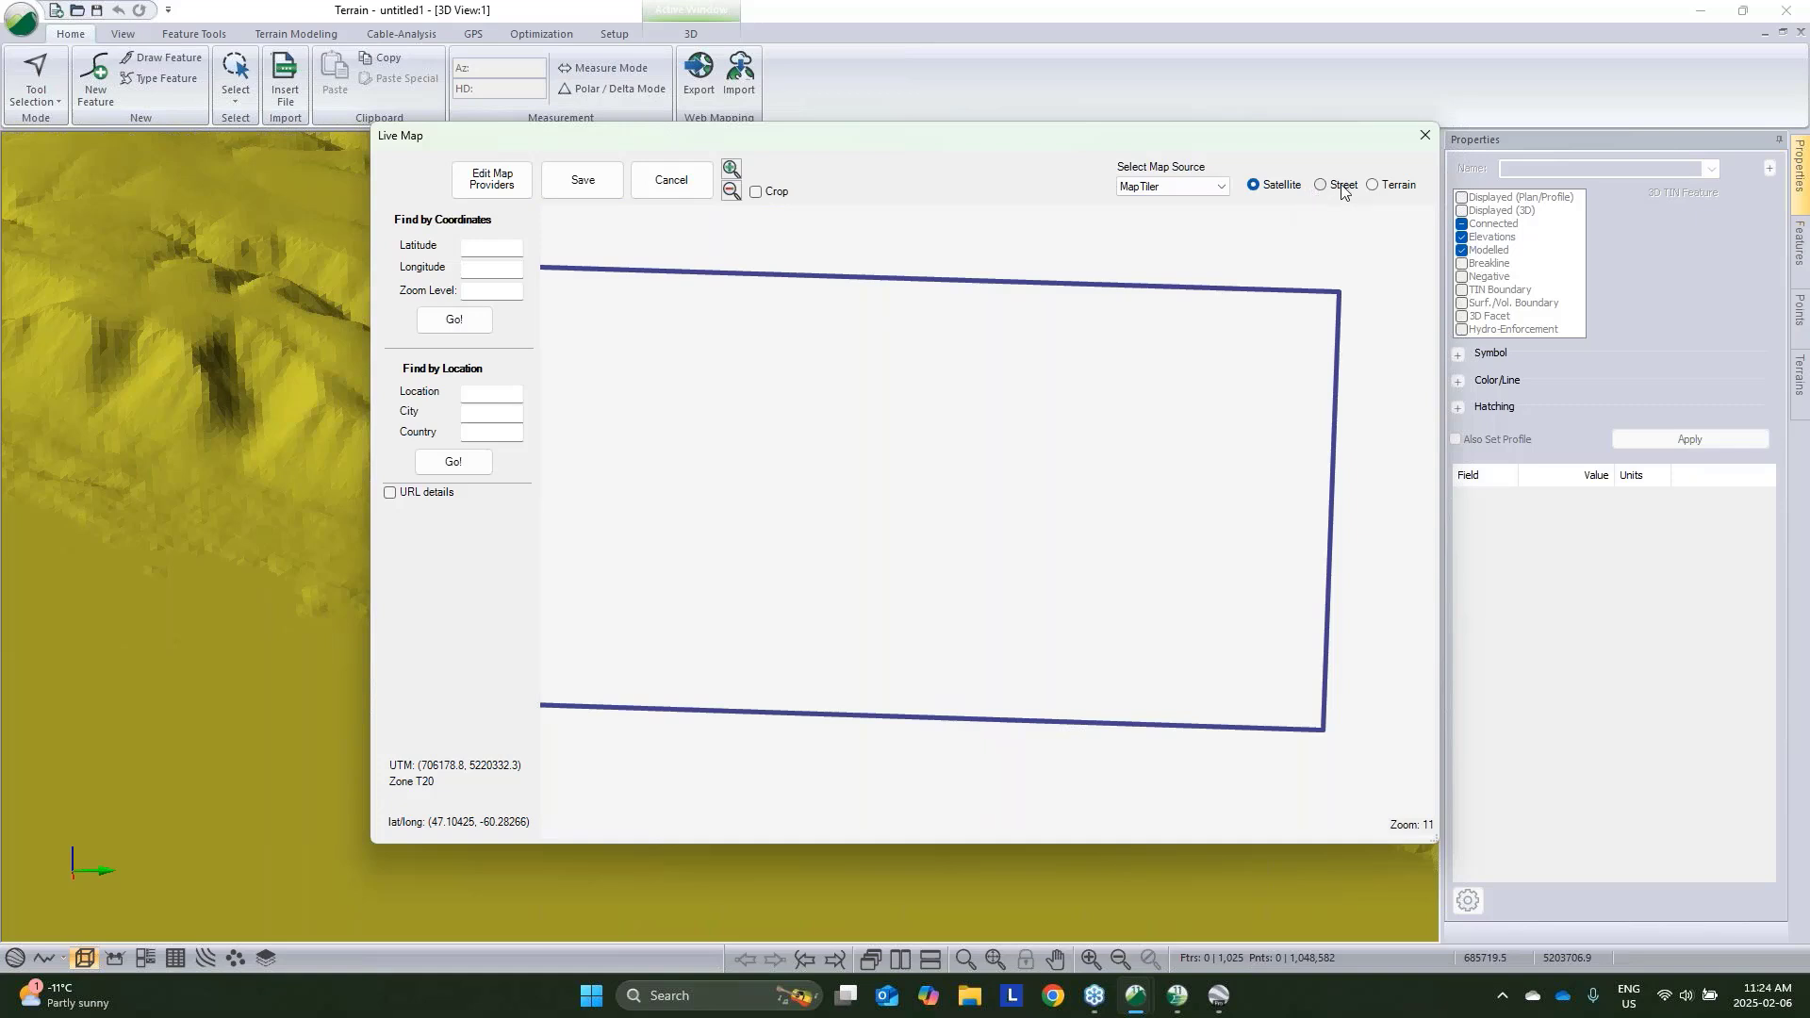
{"action": "left_click", "coordinate": [1374, 187]}
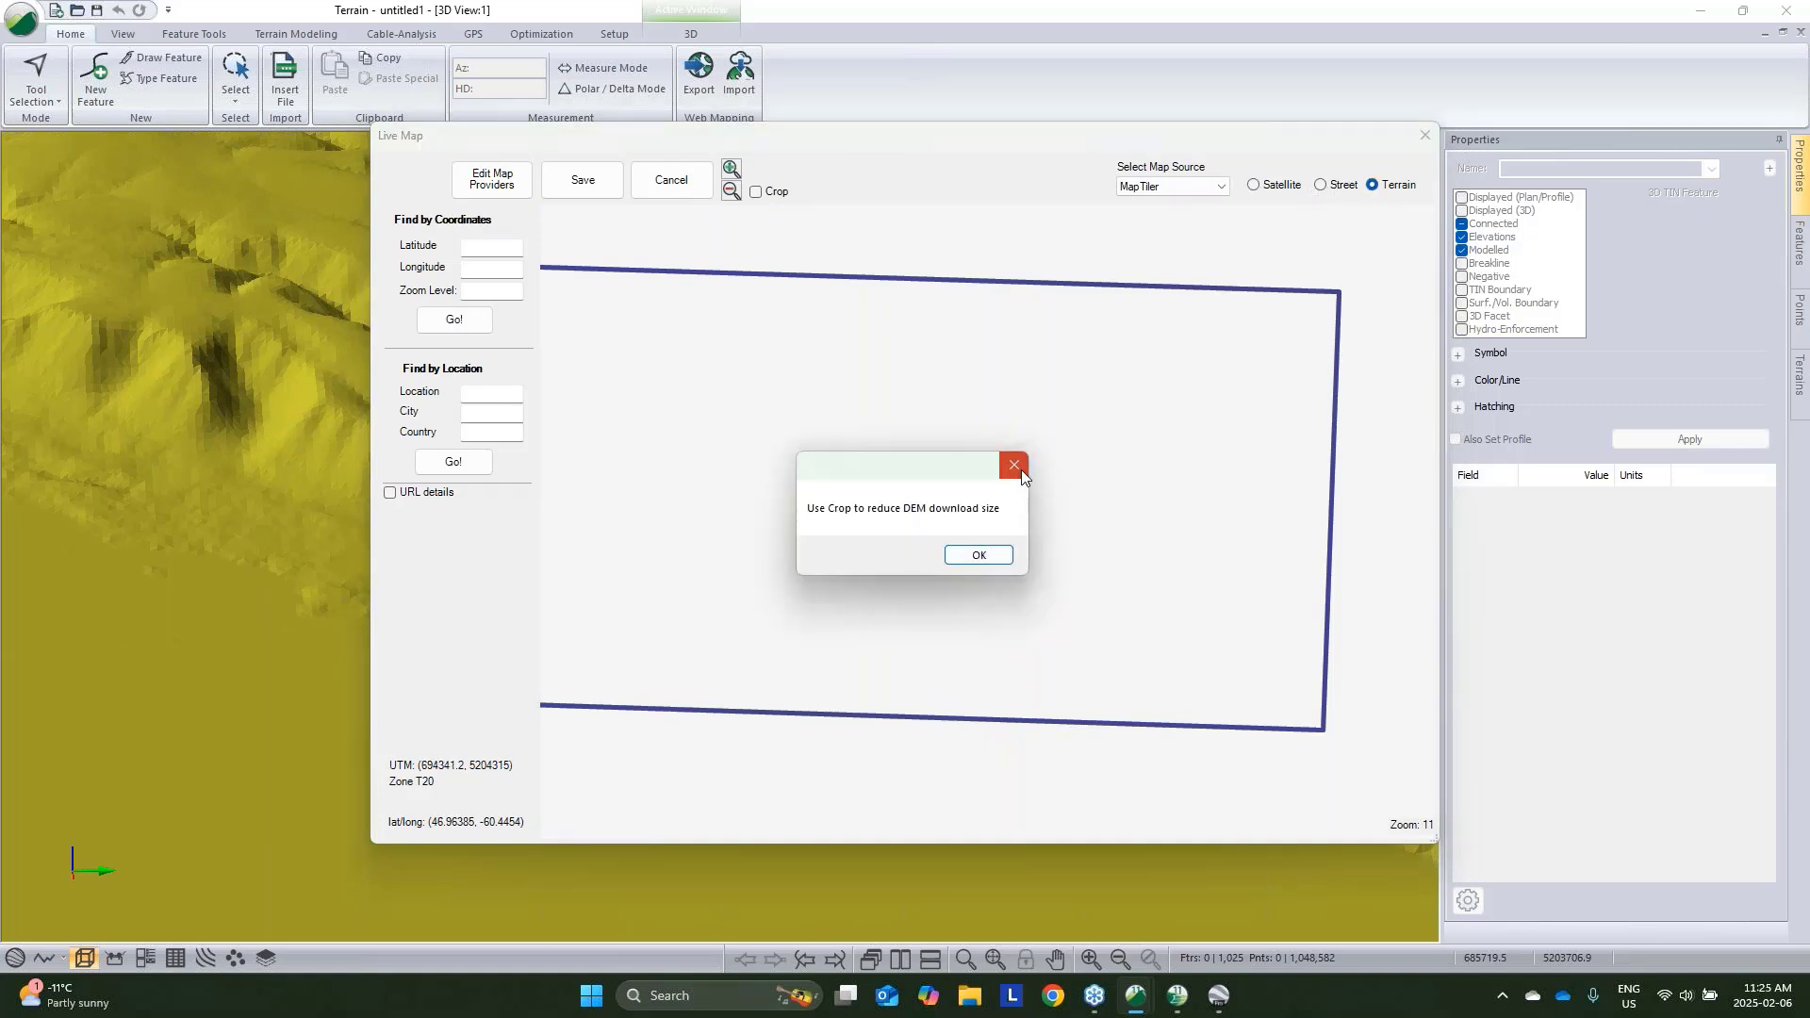
{"action": "left_click", "coordinate": [1014, 466]}
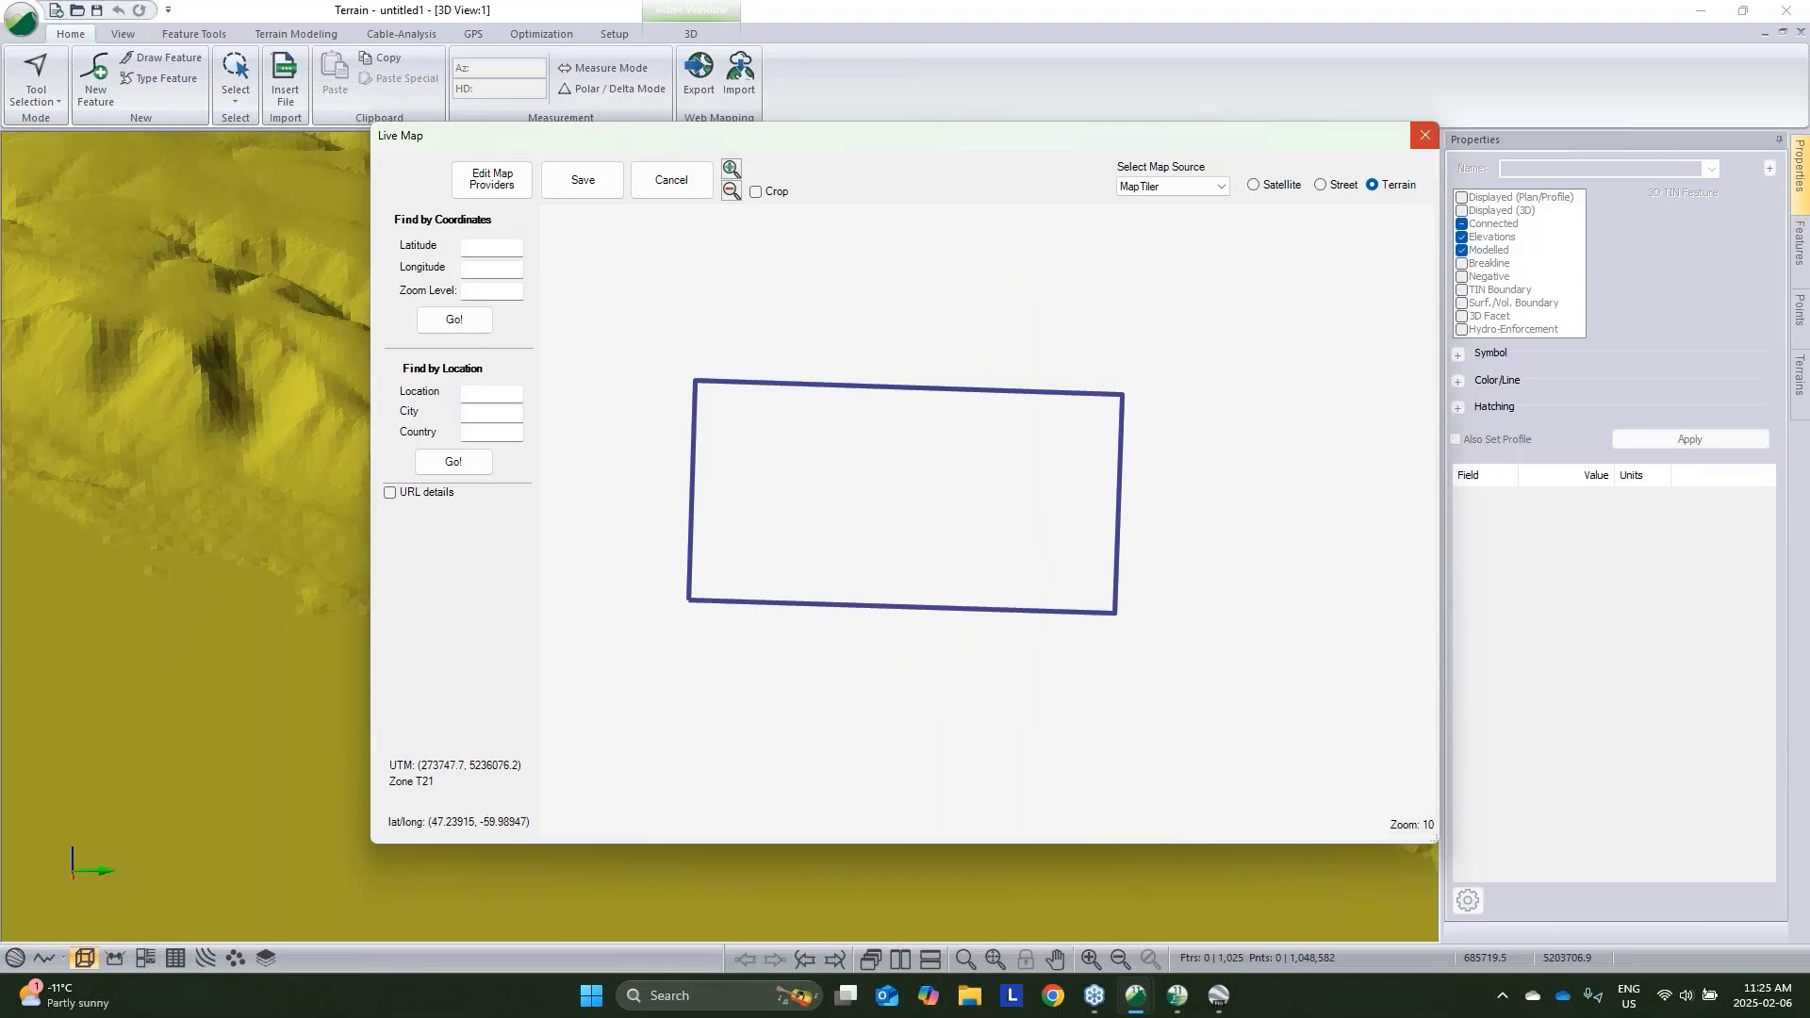
{"action": "left_click", "coordinate": [1424, 135]}
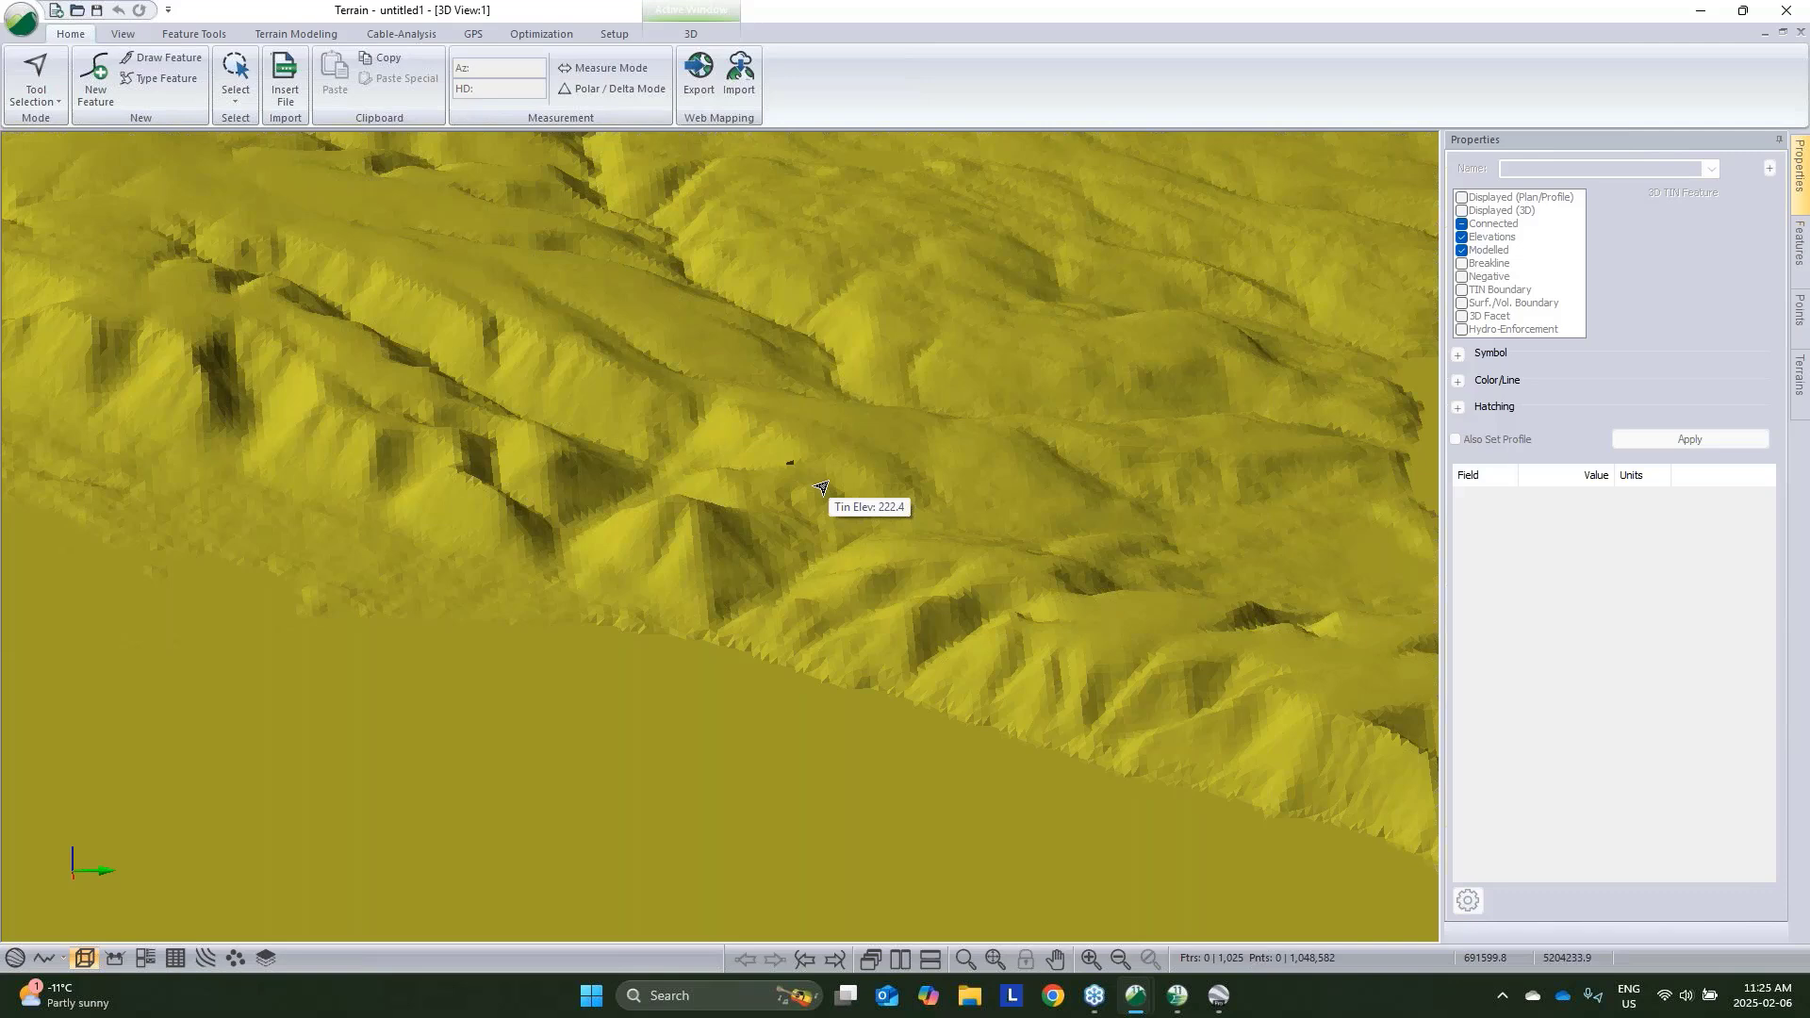
Select the hidden Example.kmz-0 boundary by name in the plan view
{"action": "left_click", "coordinate": [14, 958]}
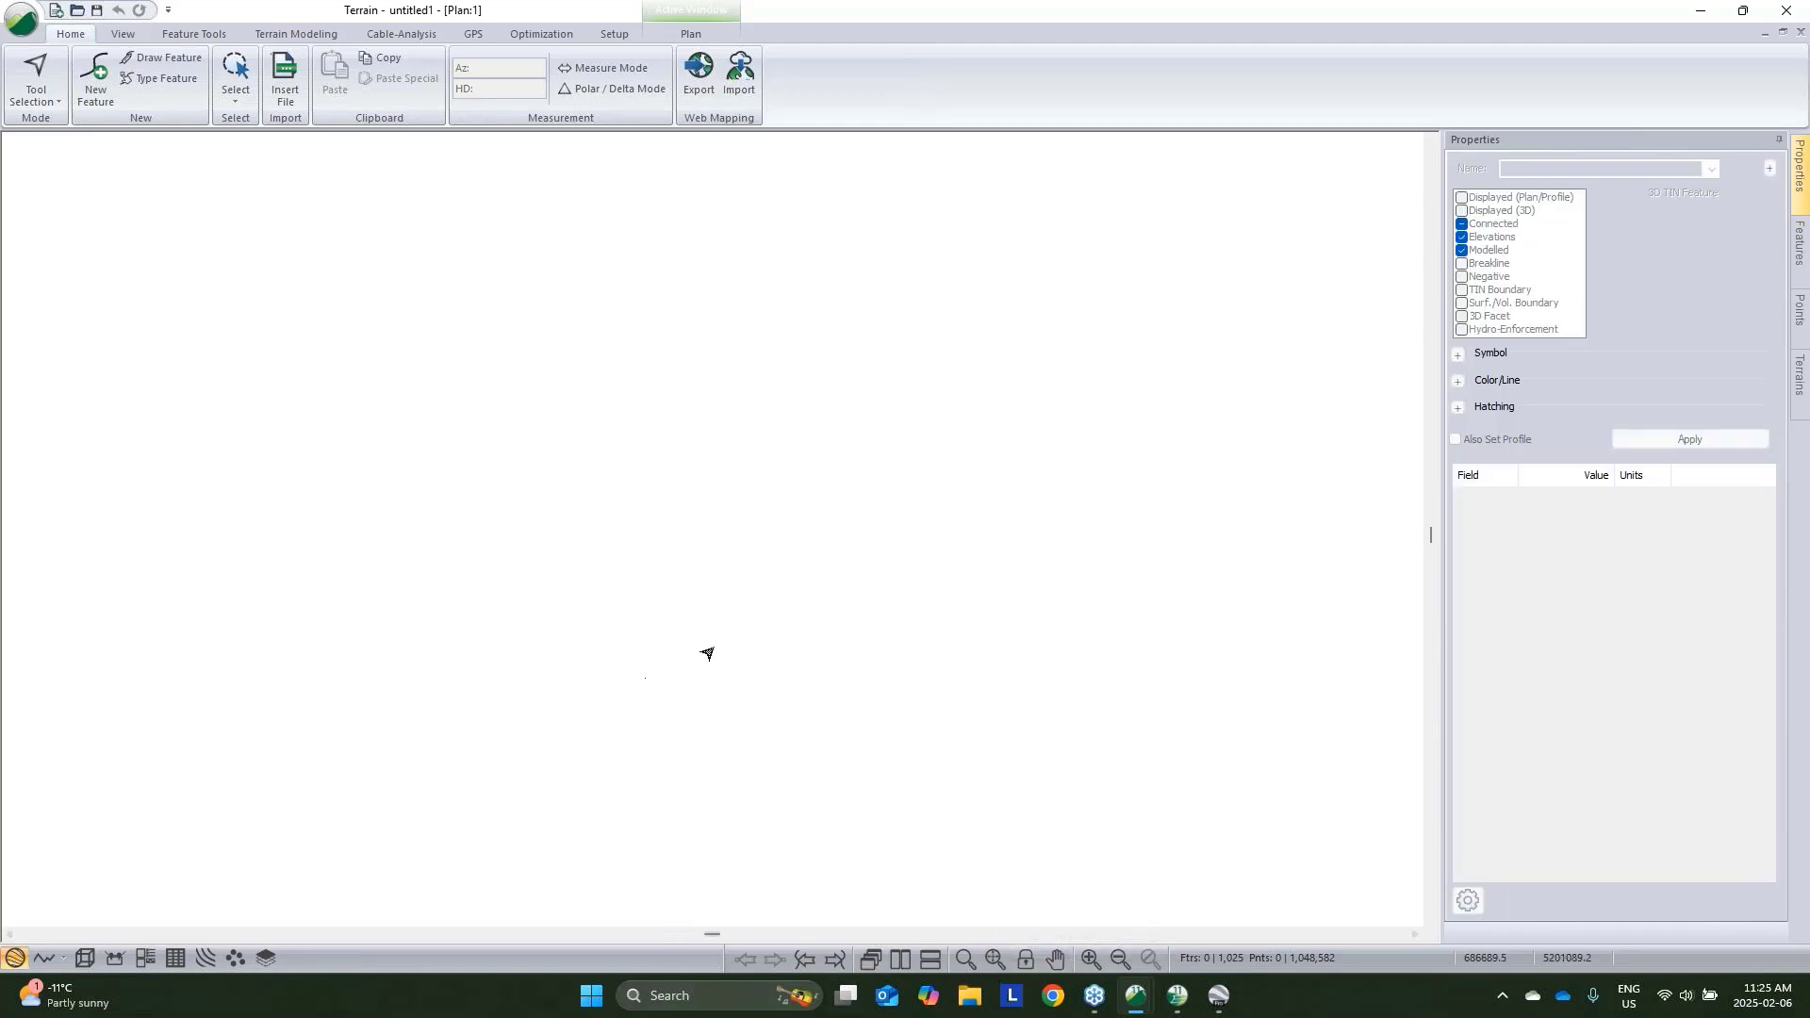
{"action": "right_click", "coordinate": [765, 511]}
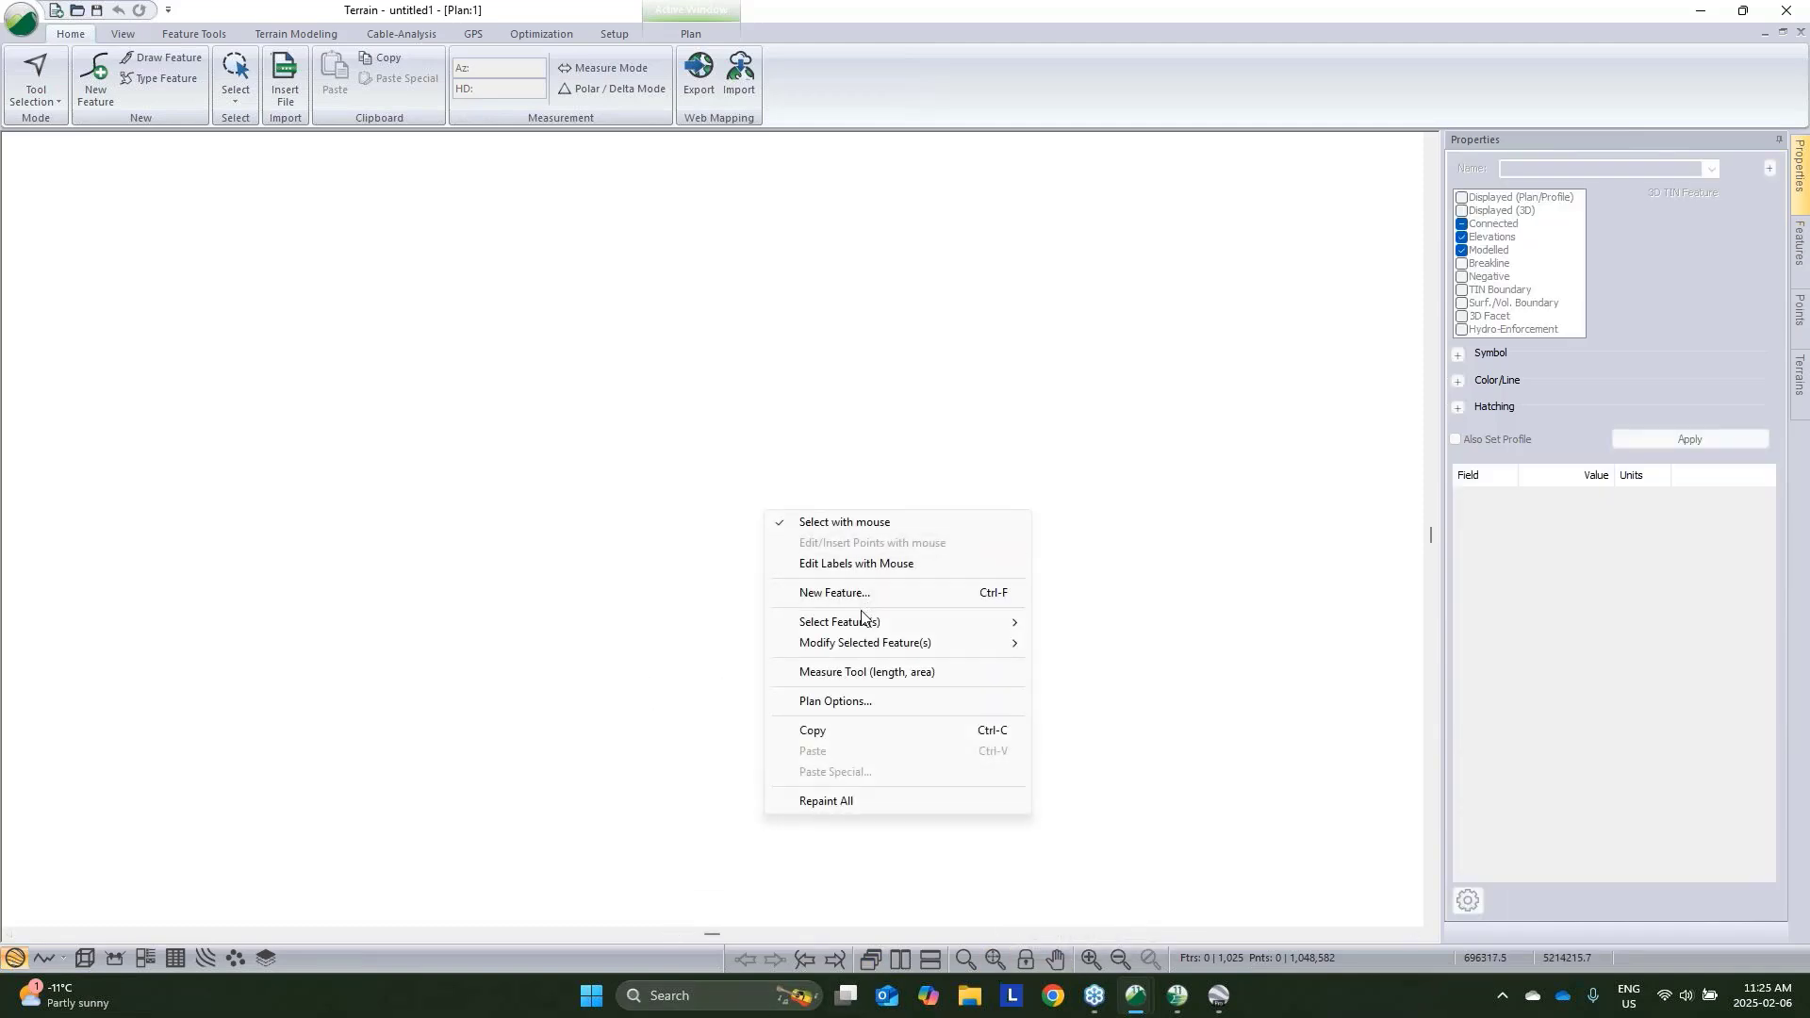
{"action": "mouse_move", "coordinate": [994, 621]}
{"action": "left_click", "coordinate": [1089, 663]}
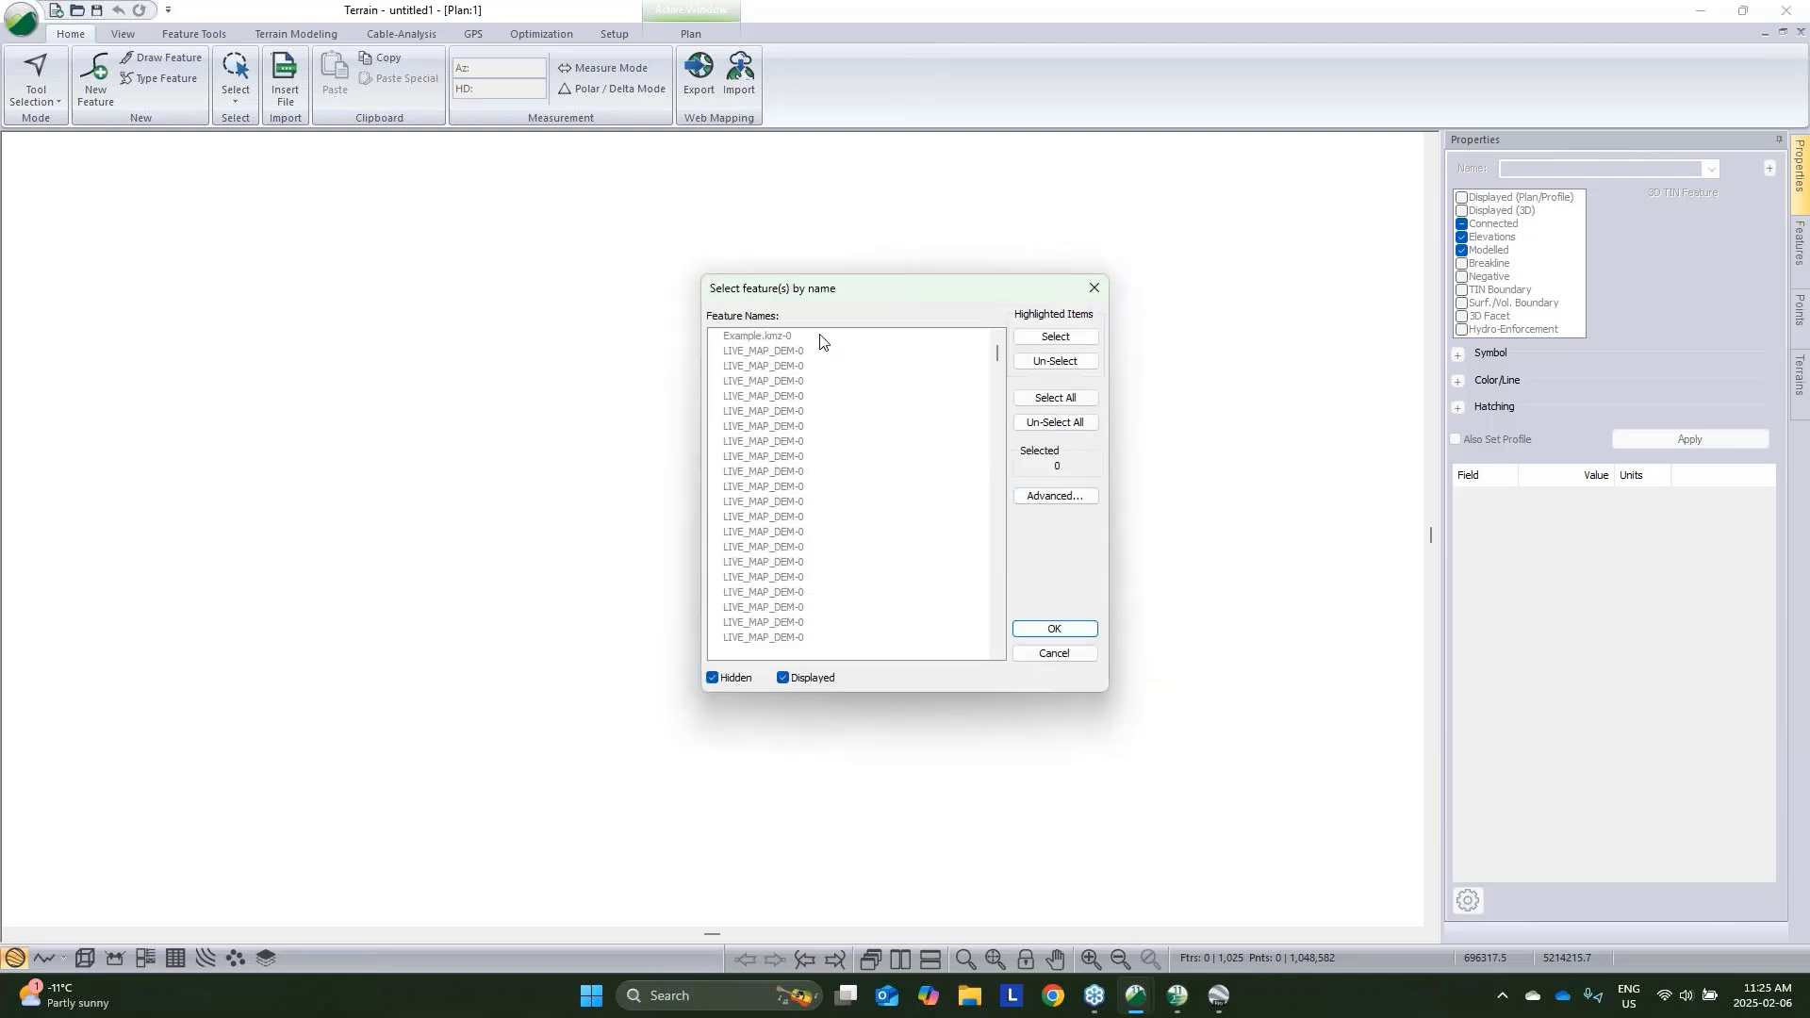
{"action": "double_click", "coordinate": [802, 337]}
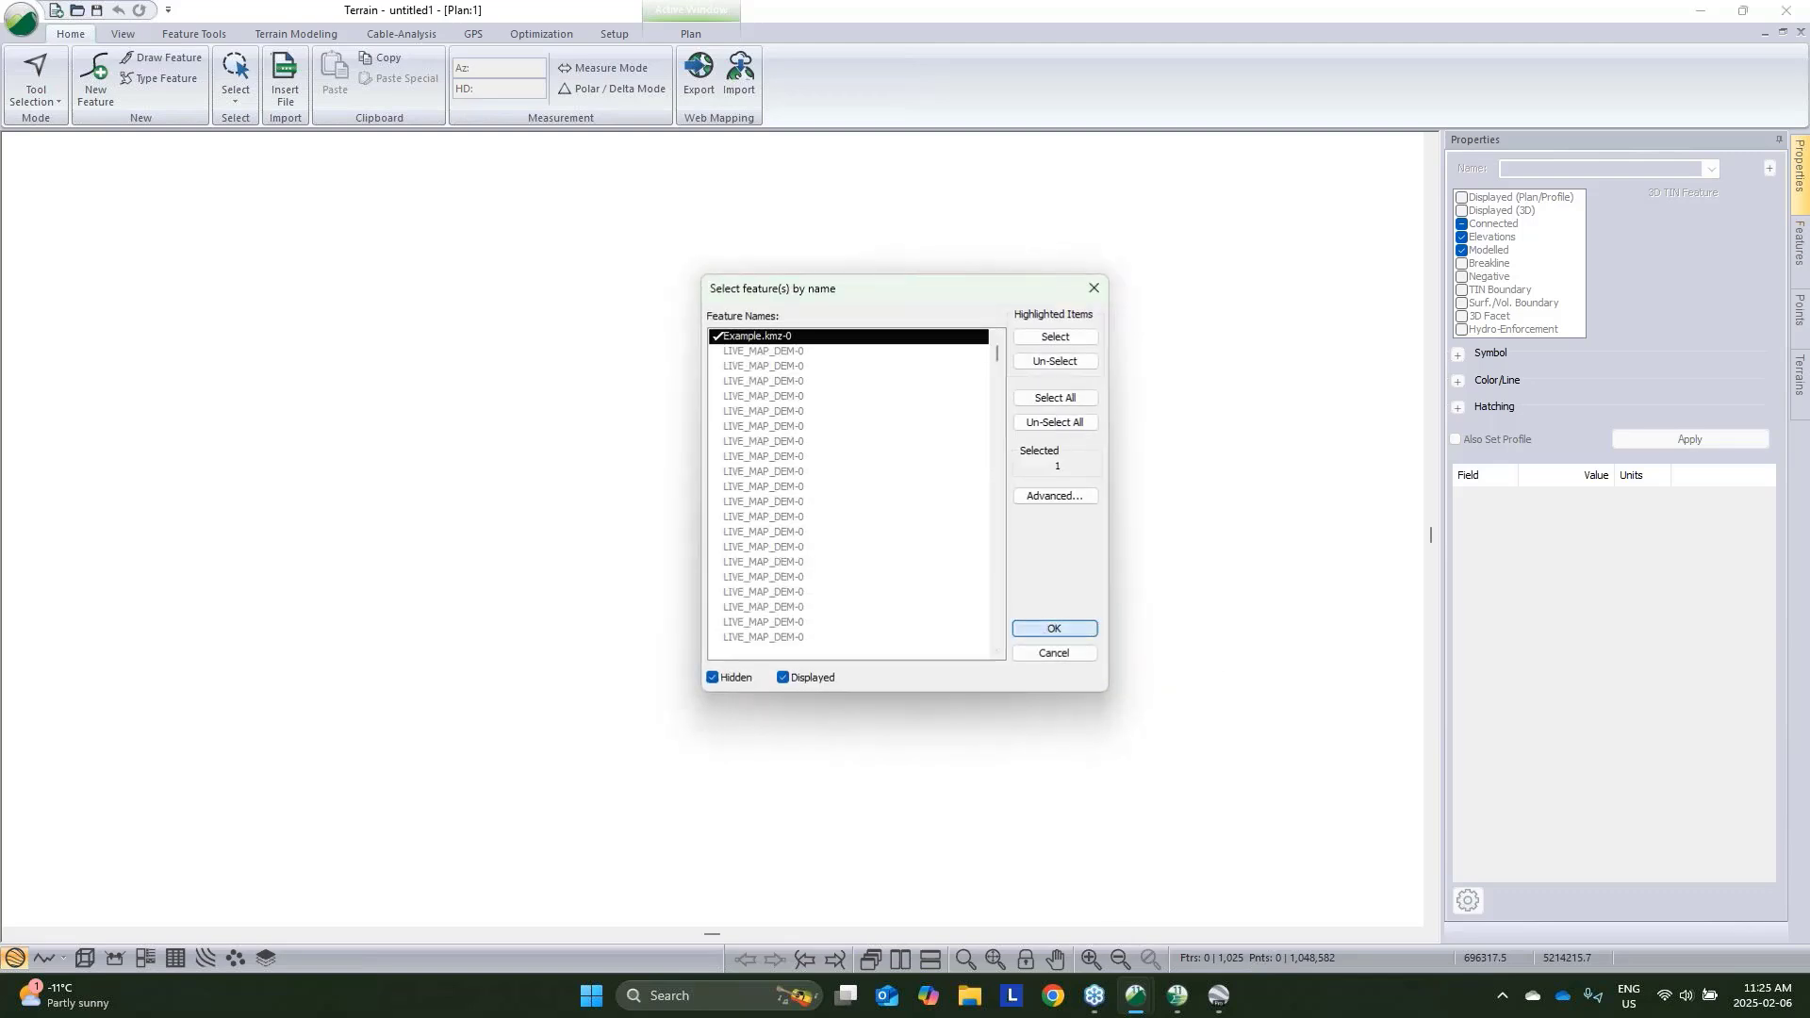
{"action": "left_click", "coordinate": [1053, 628]}
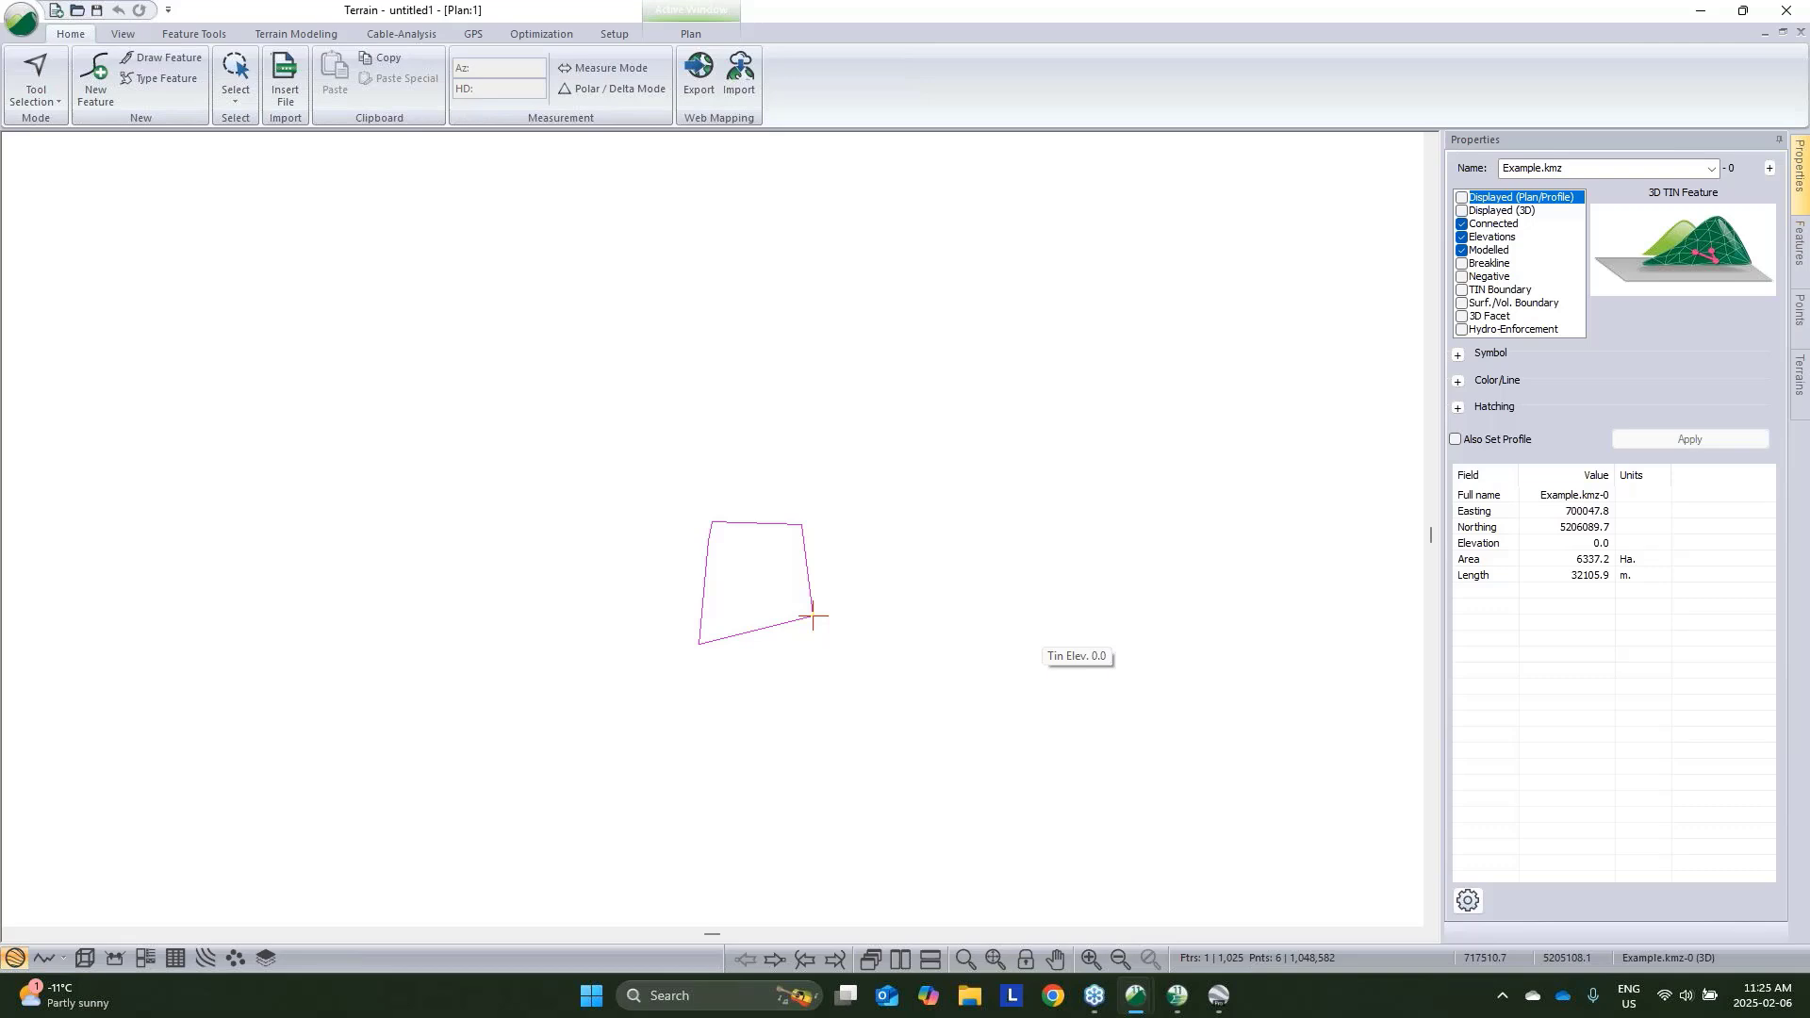
Switch to the topo.terx terrain and review the file formats supported for insertion, without inserting a file
{"action": "left_click", "coordinate": [1178, 995]}
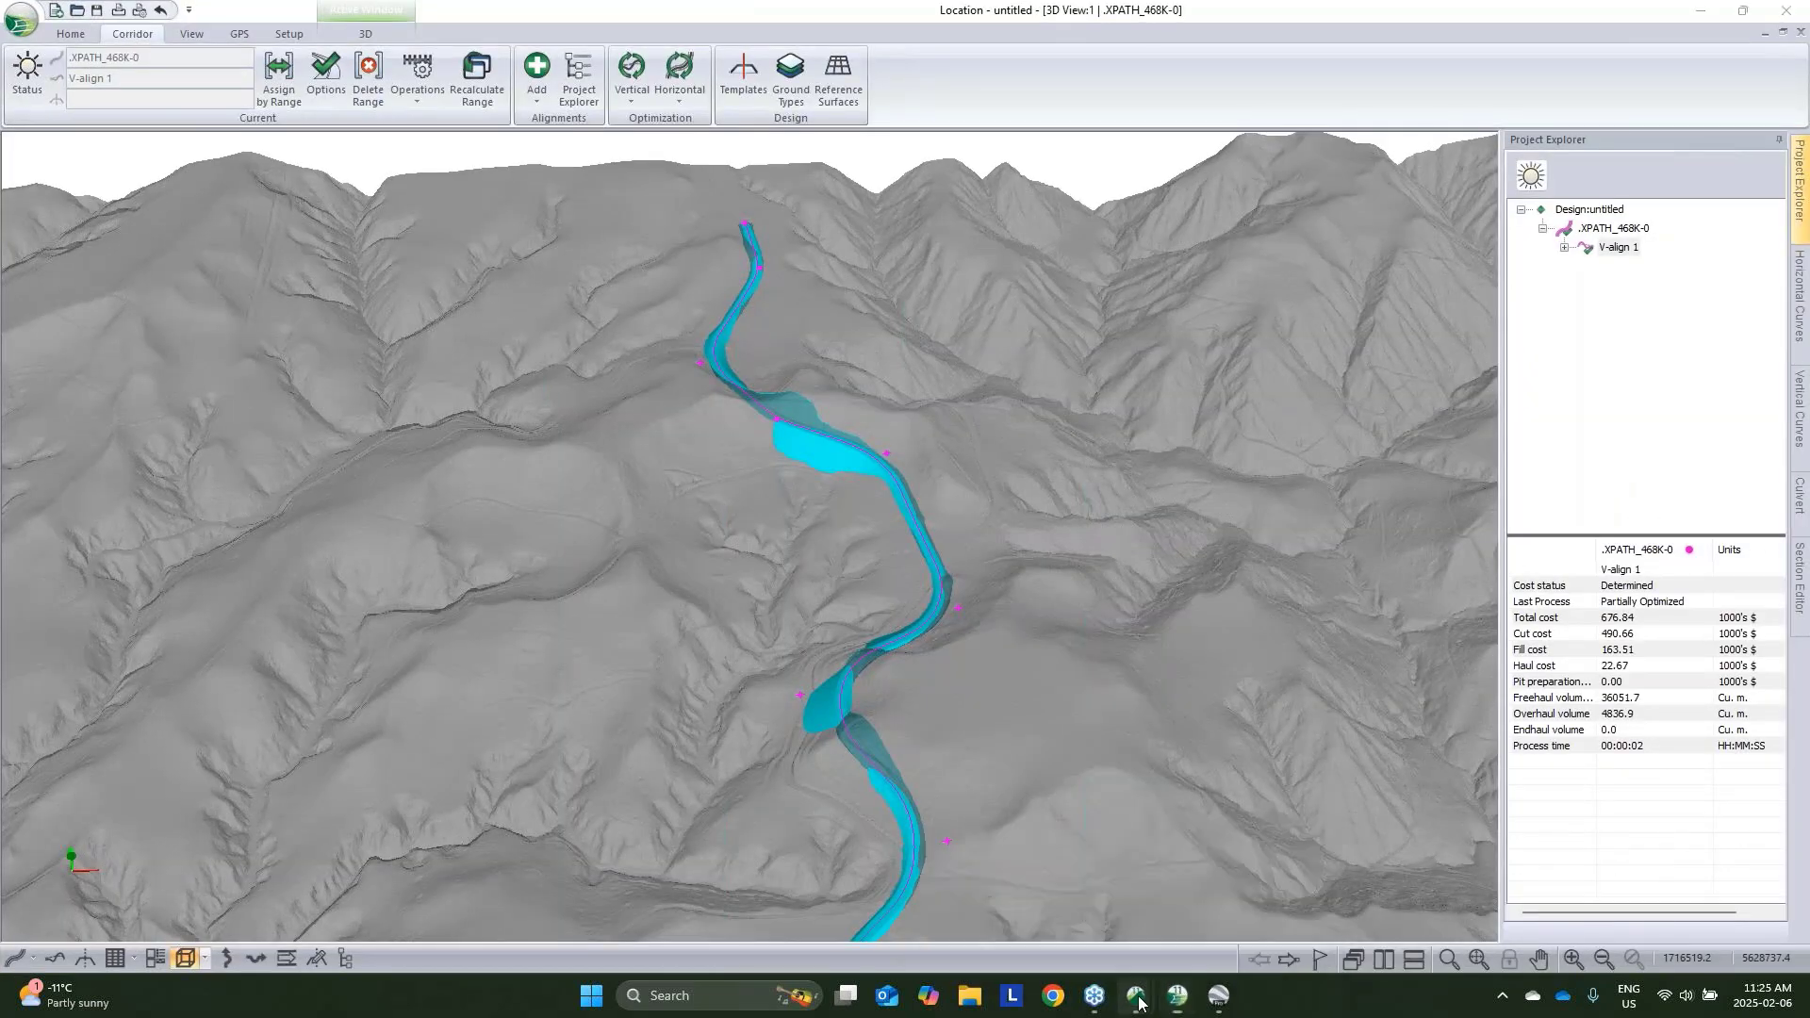
{"action": "mouse_move", "coordinate": [1137, 998]}
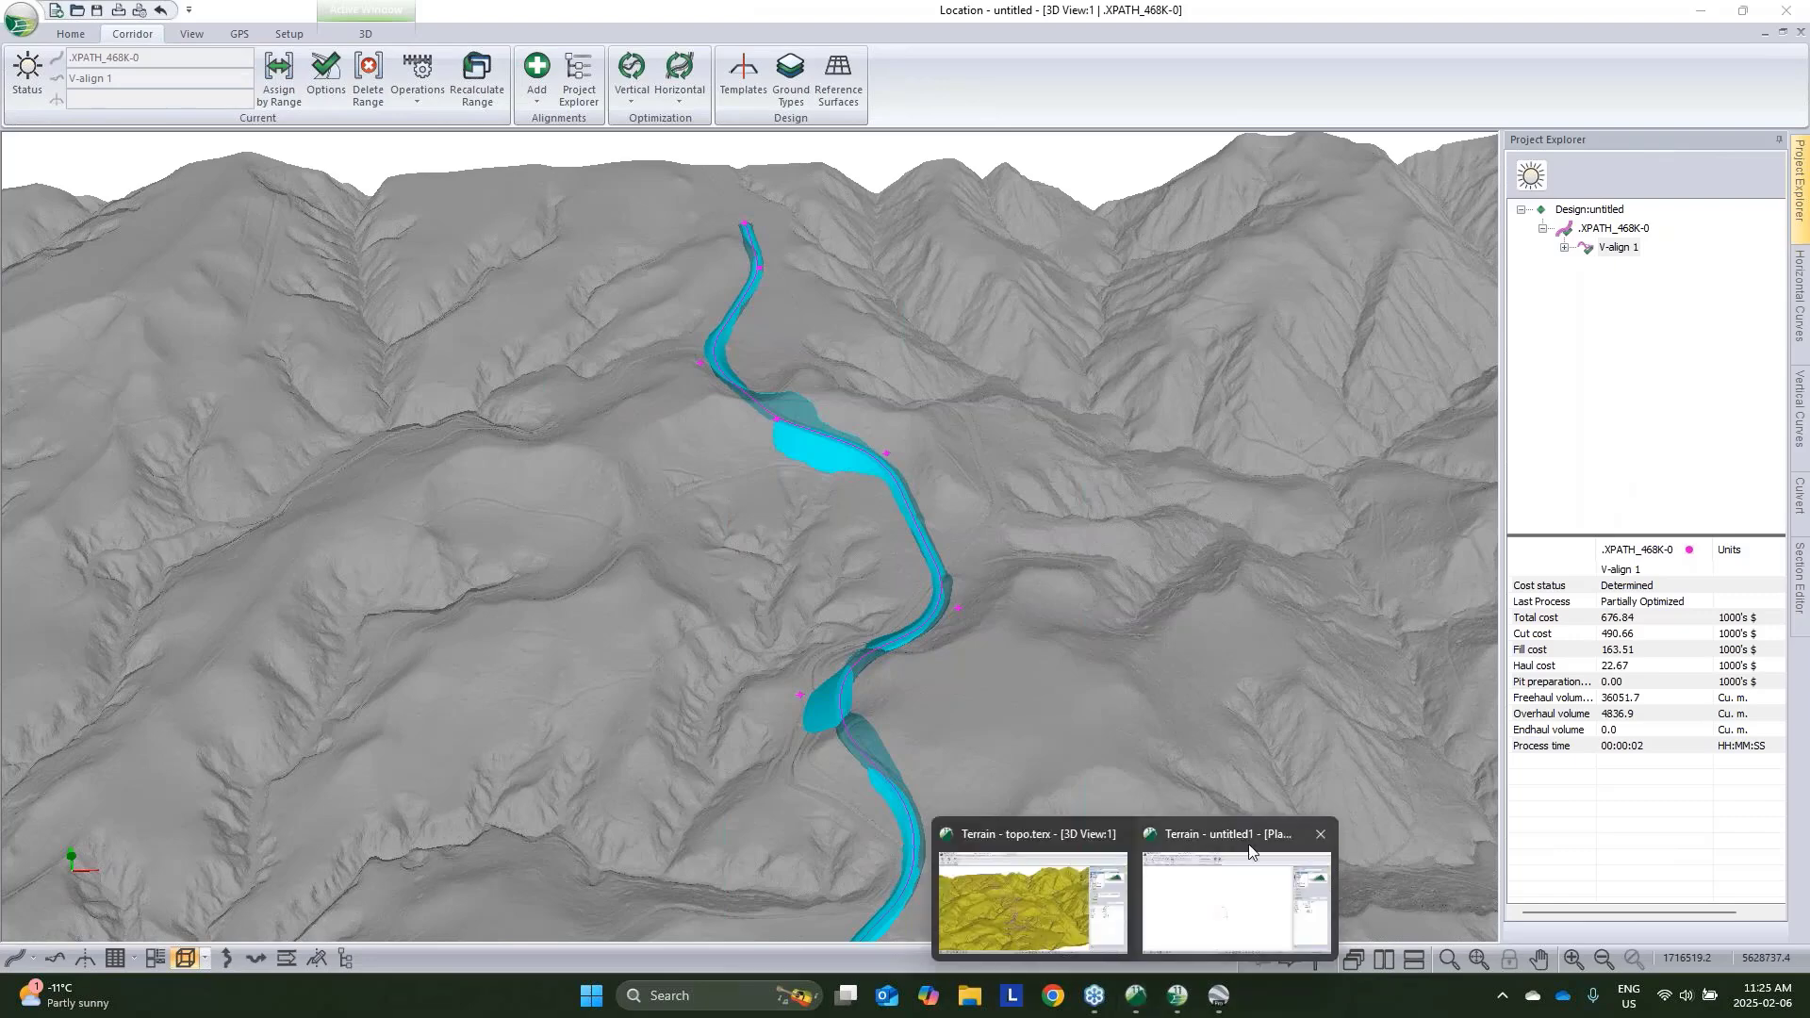
{"action": "mouse_move", "coordinate": [1249, 851]}
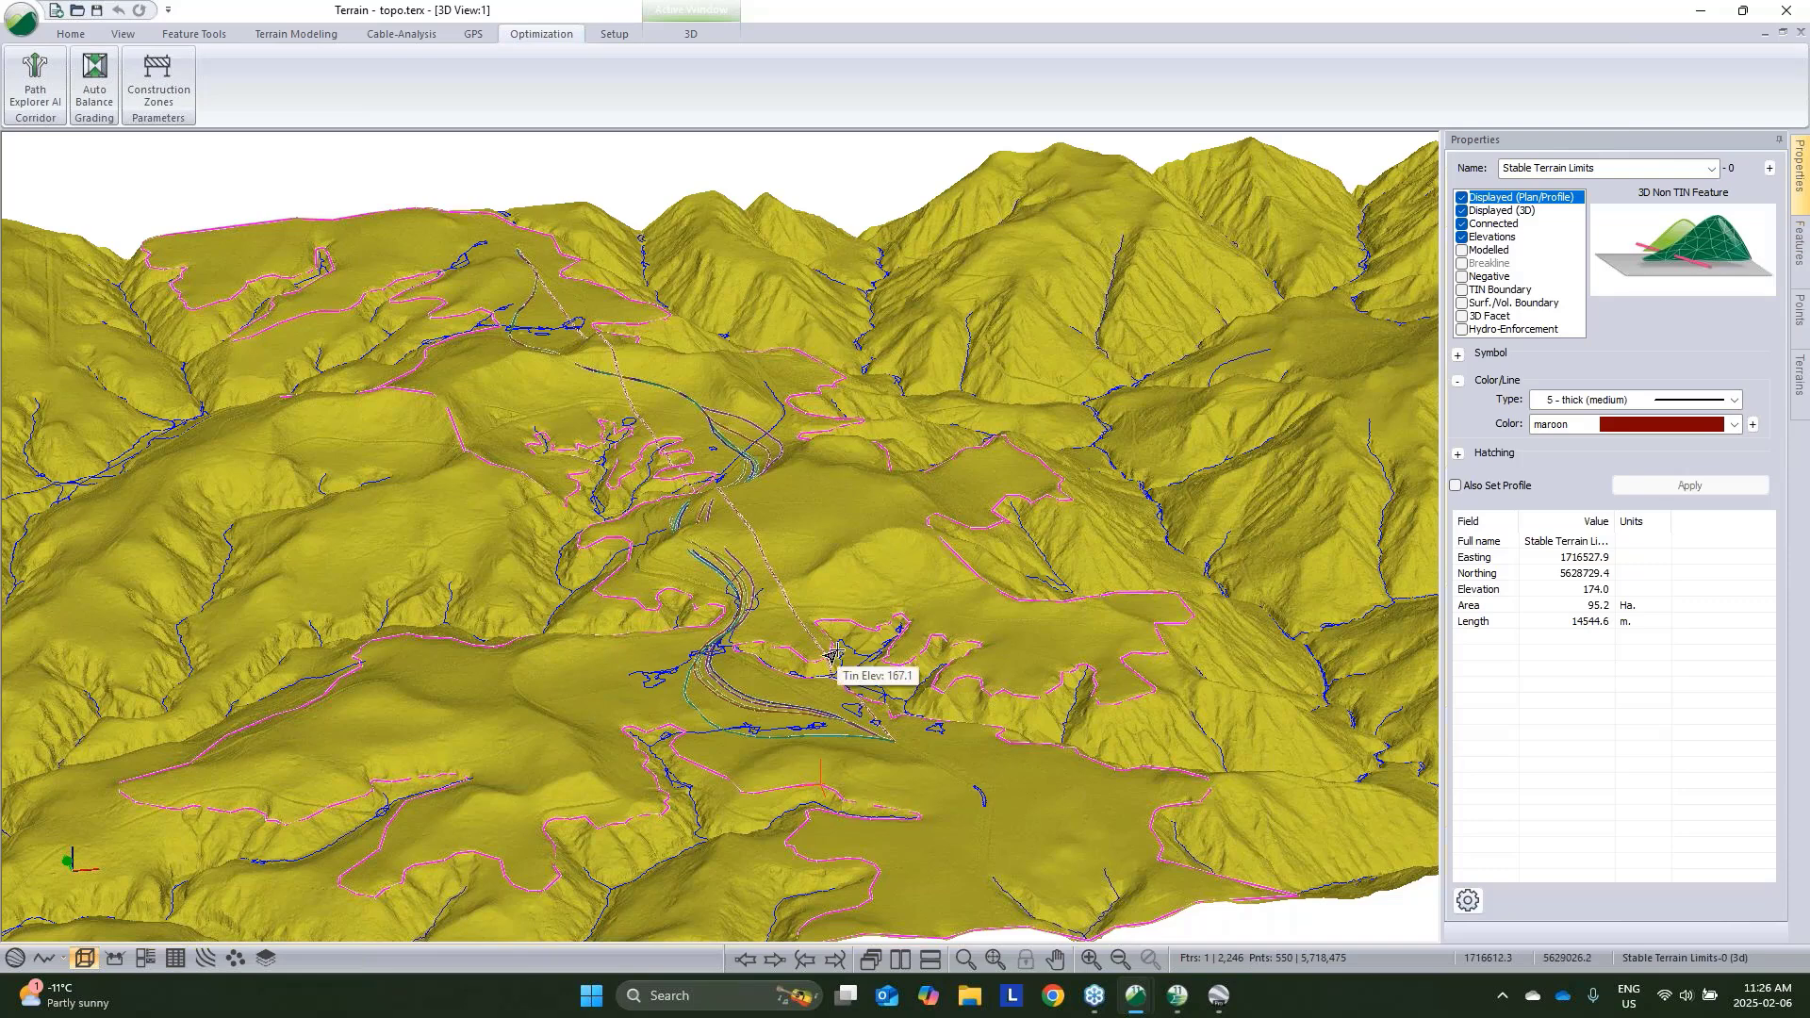
{"action": "left_click", "coordinate": [71, 33]}
{"action": "left_click", "coordinate": [285, 80]}
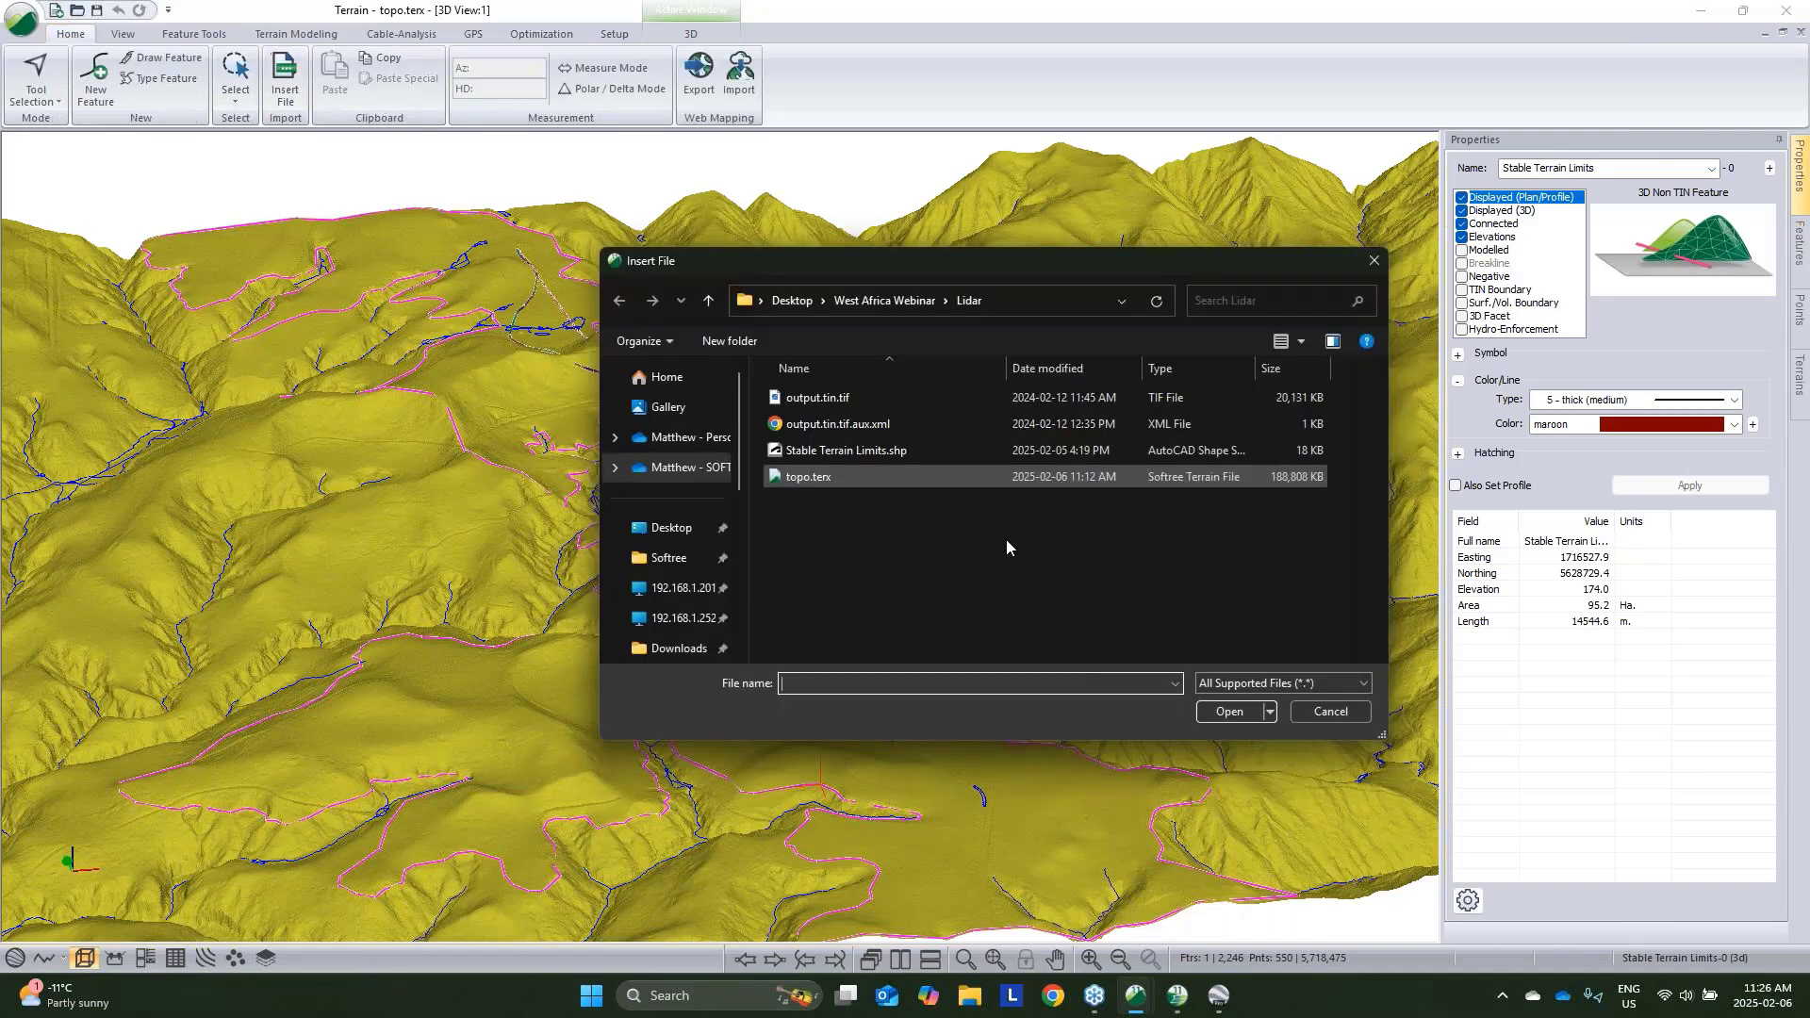
{"action": "left_click", "coordinate": [1236, 685]}
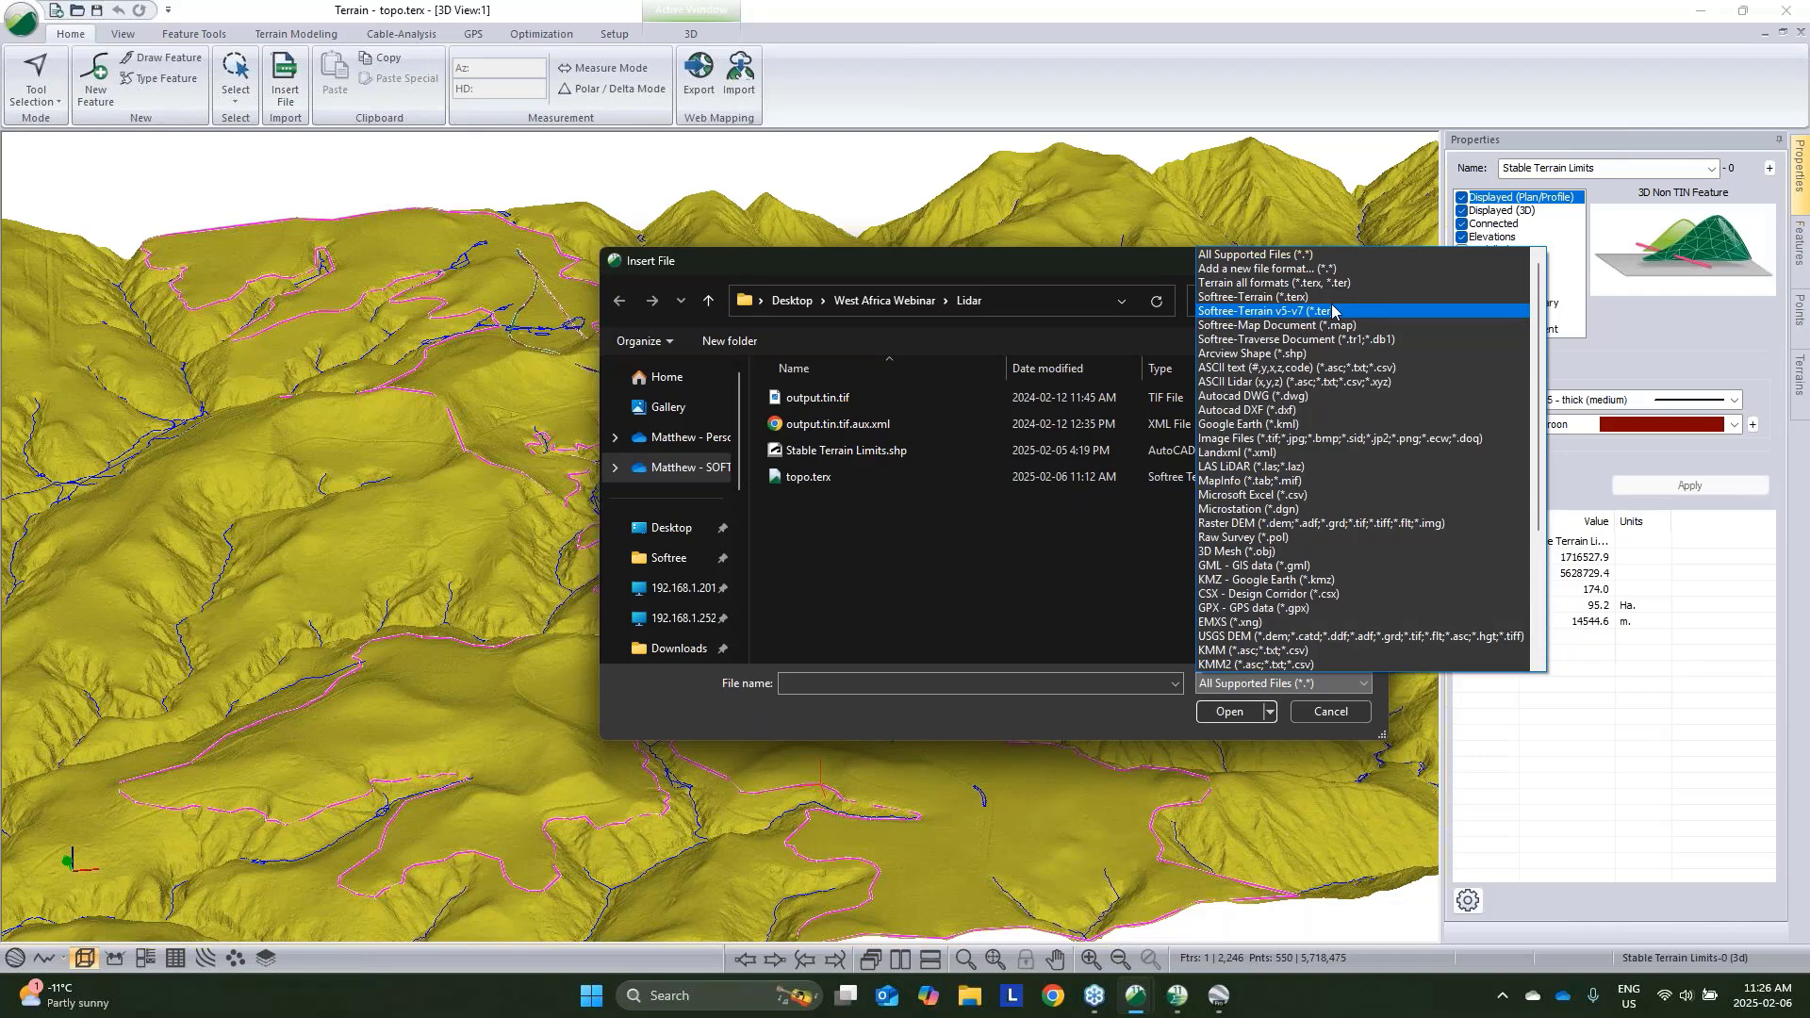
{"action": "left_click", "coordinate": [1369, 718]}
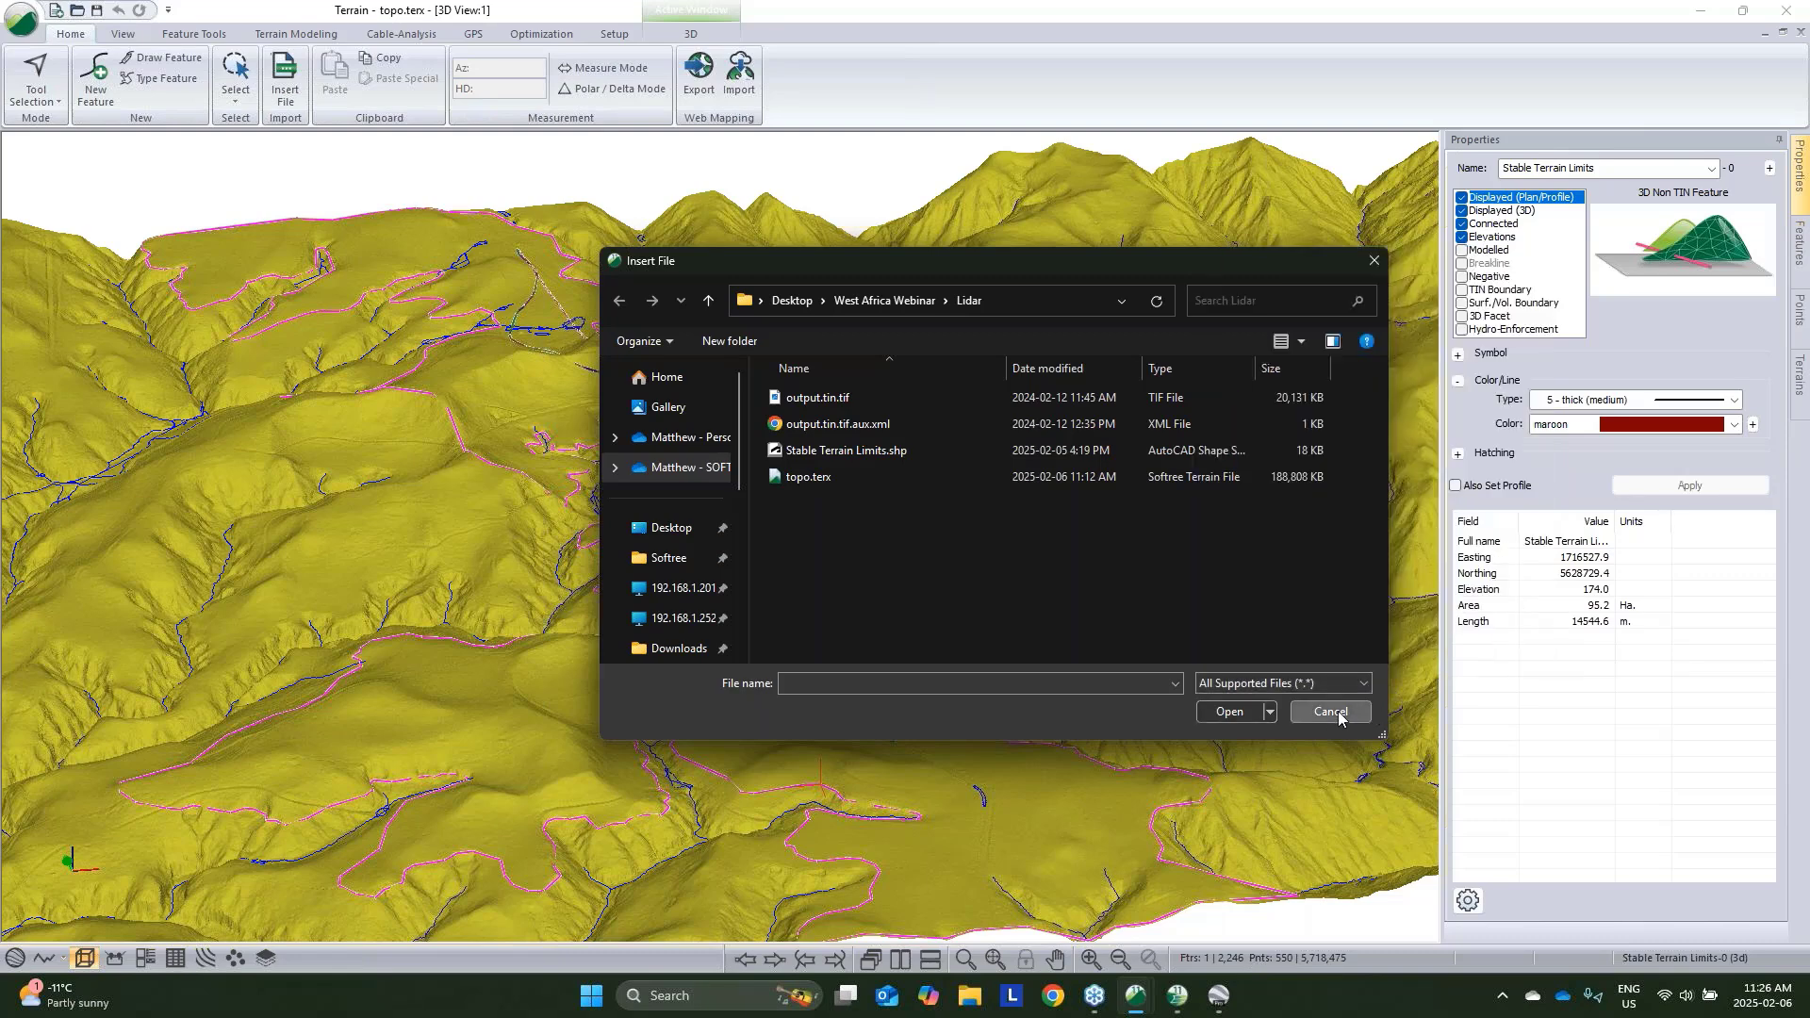
{"action": "left_click", "coordinate": [1330, 713]}
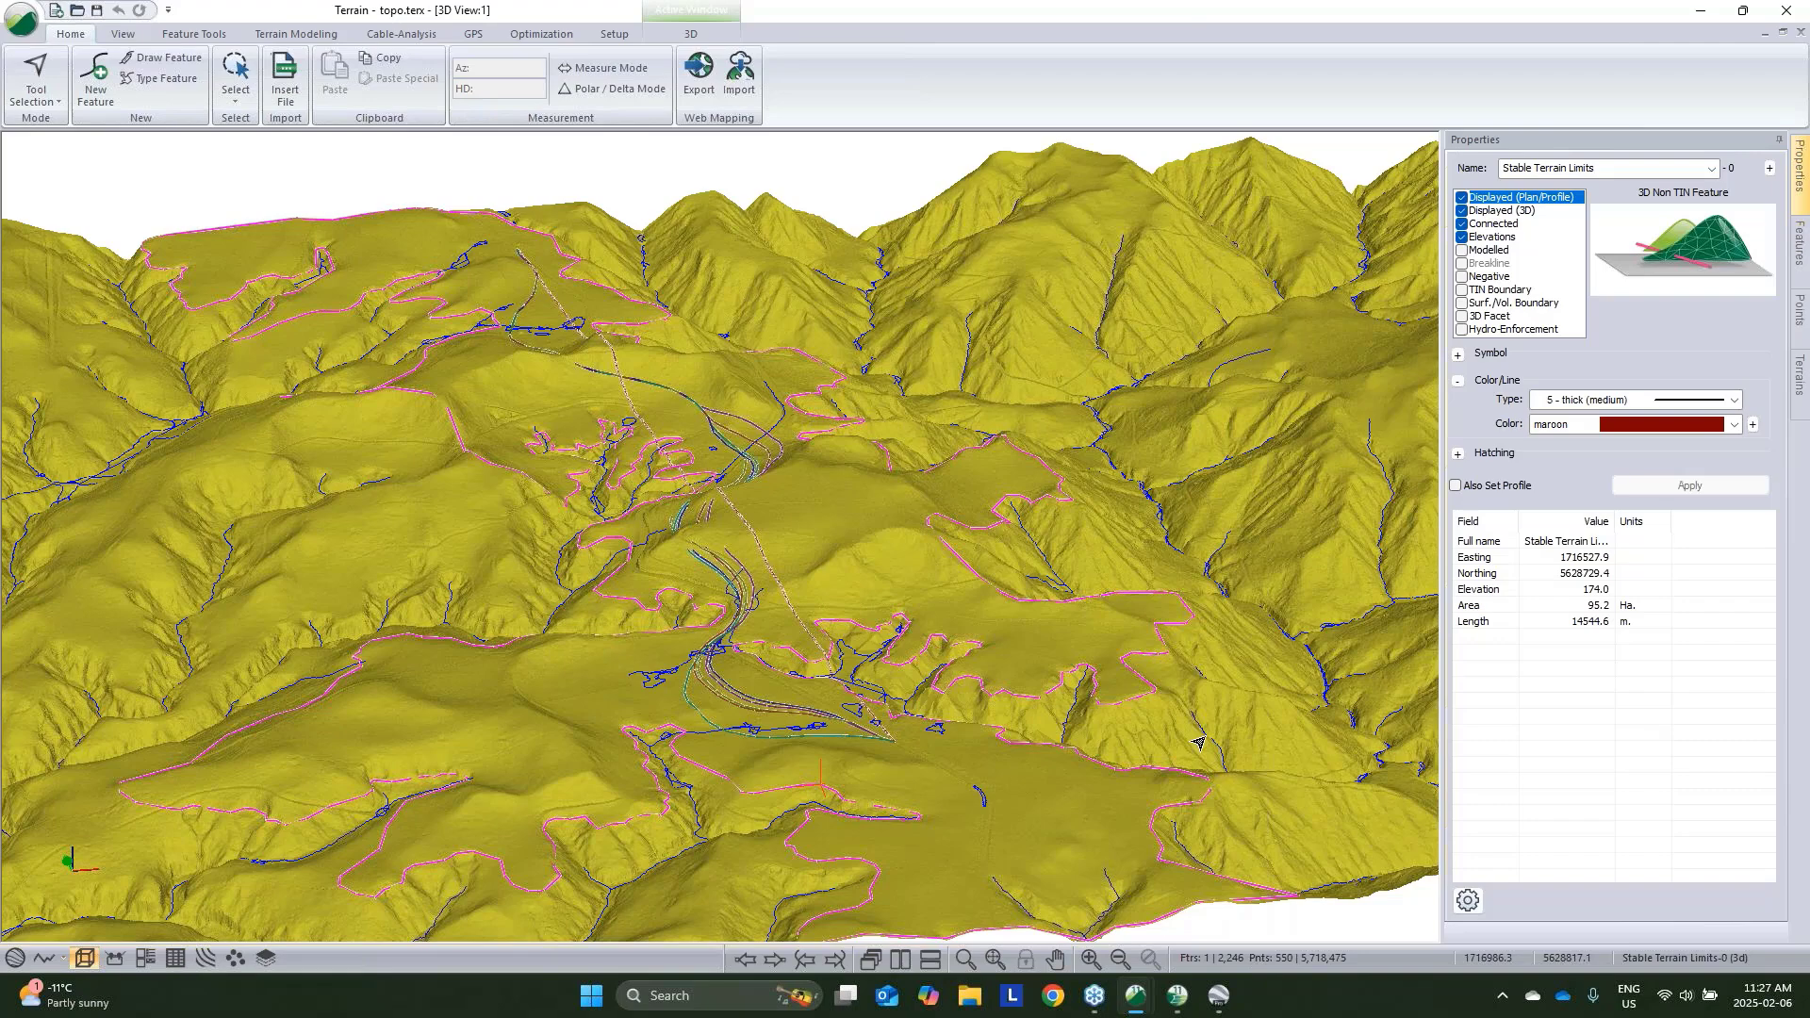
View the topo terrain from closer up and check the surface point simplification settings without applying them
{"action": "left_click_drag", "start_coordinate": [1056, 674], "coordinate": [942, 622]}
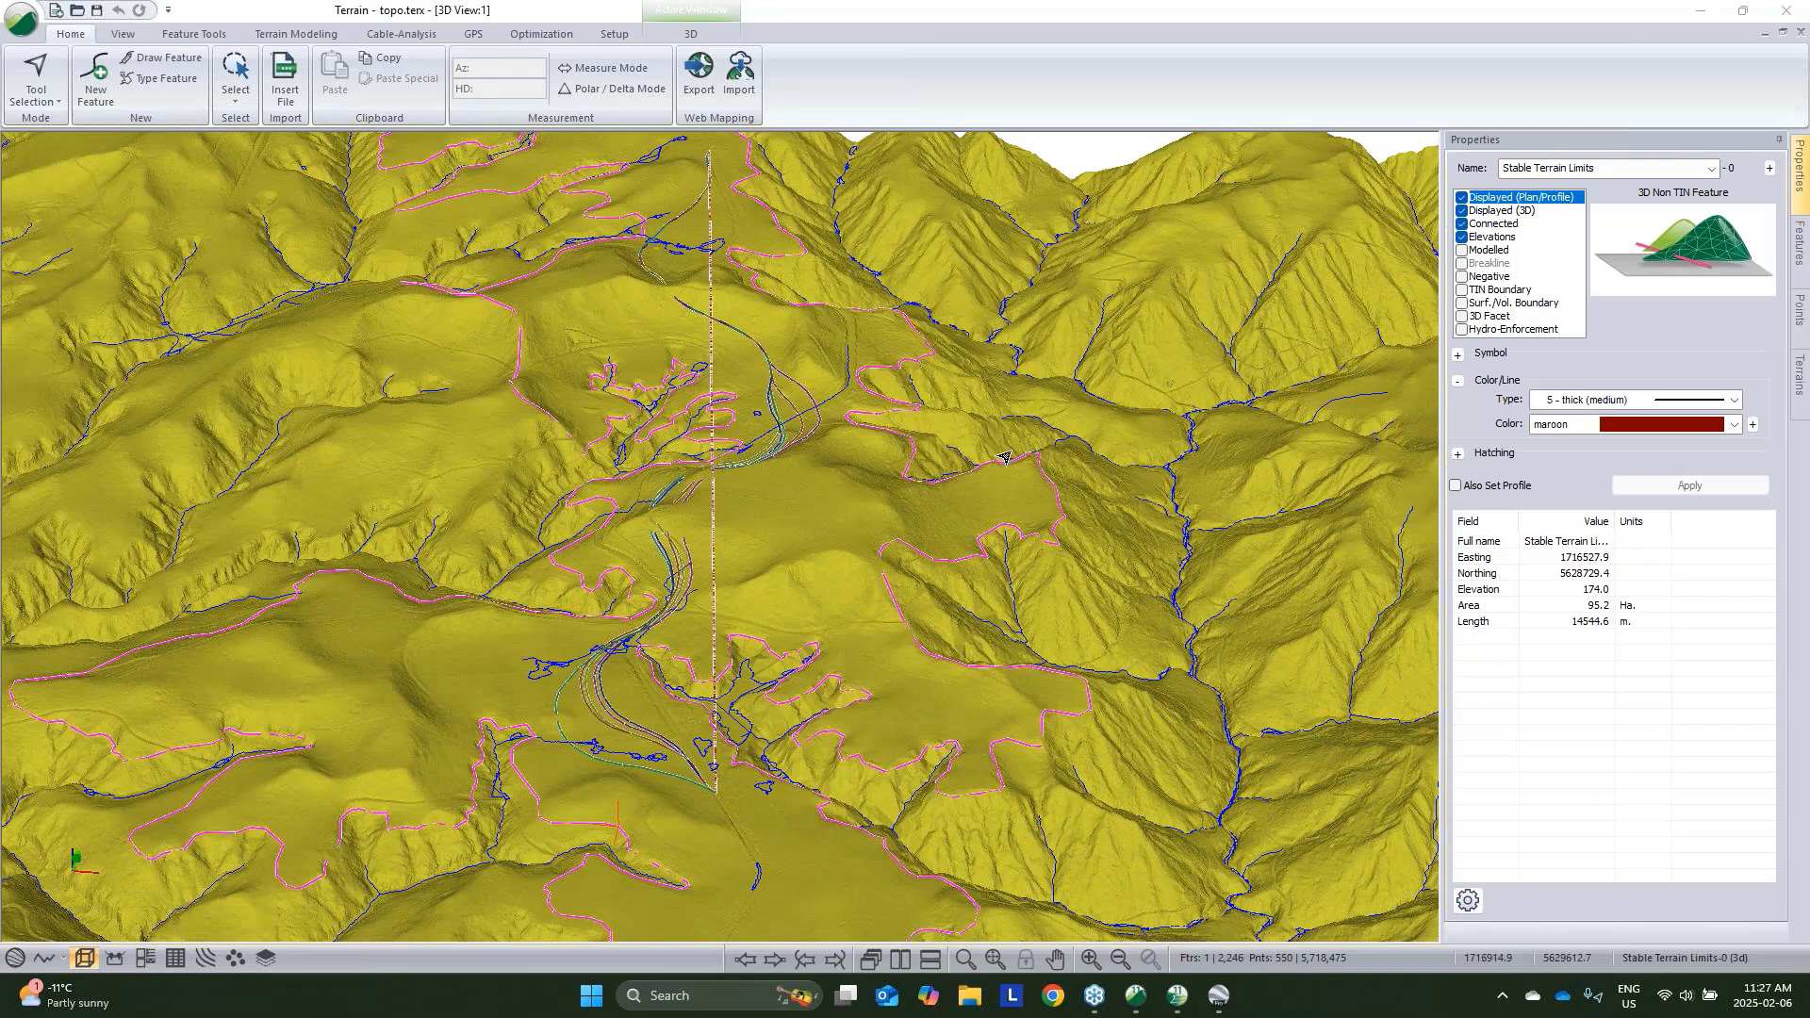
{"action": "left_click", "coordinate": [293, 35]}
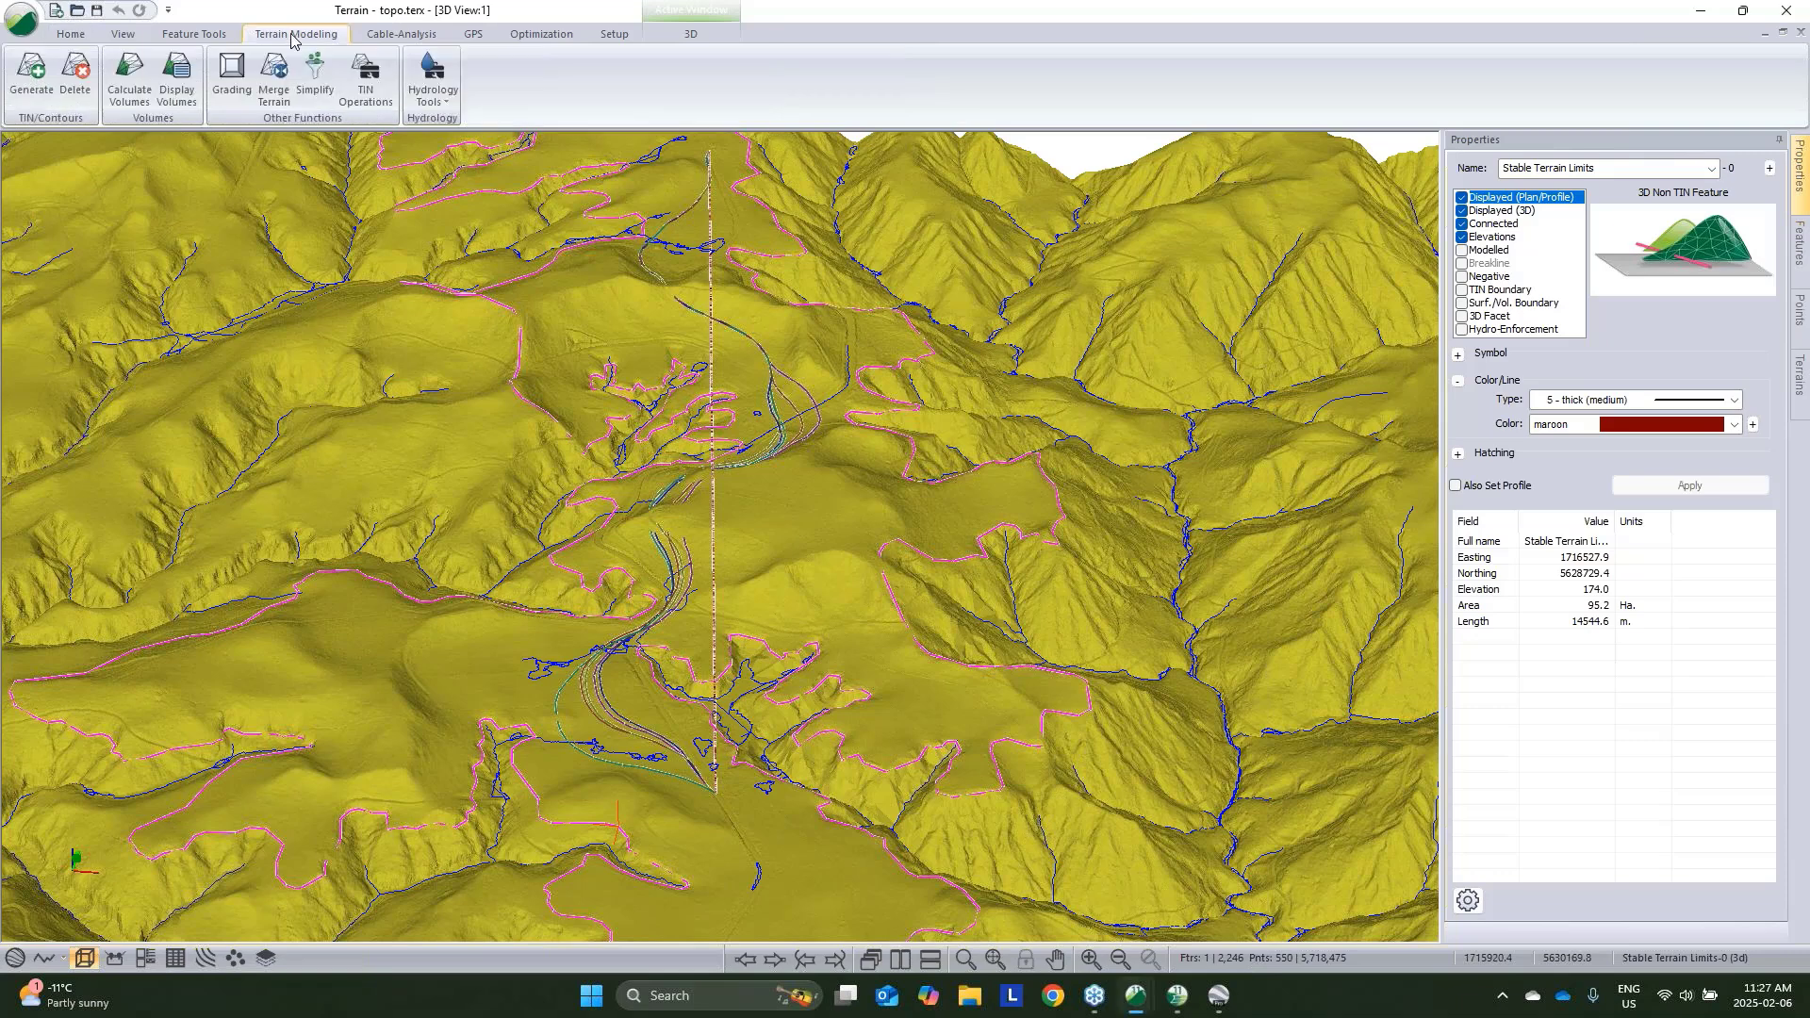
{"action": "left_click", "coordinate": [318, 94]}
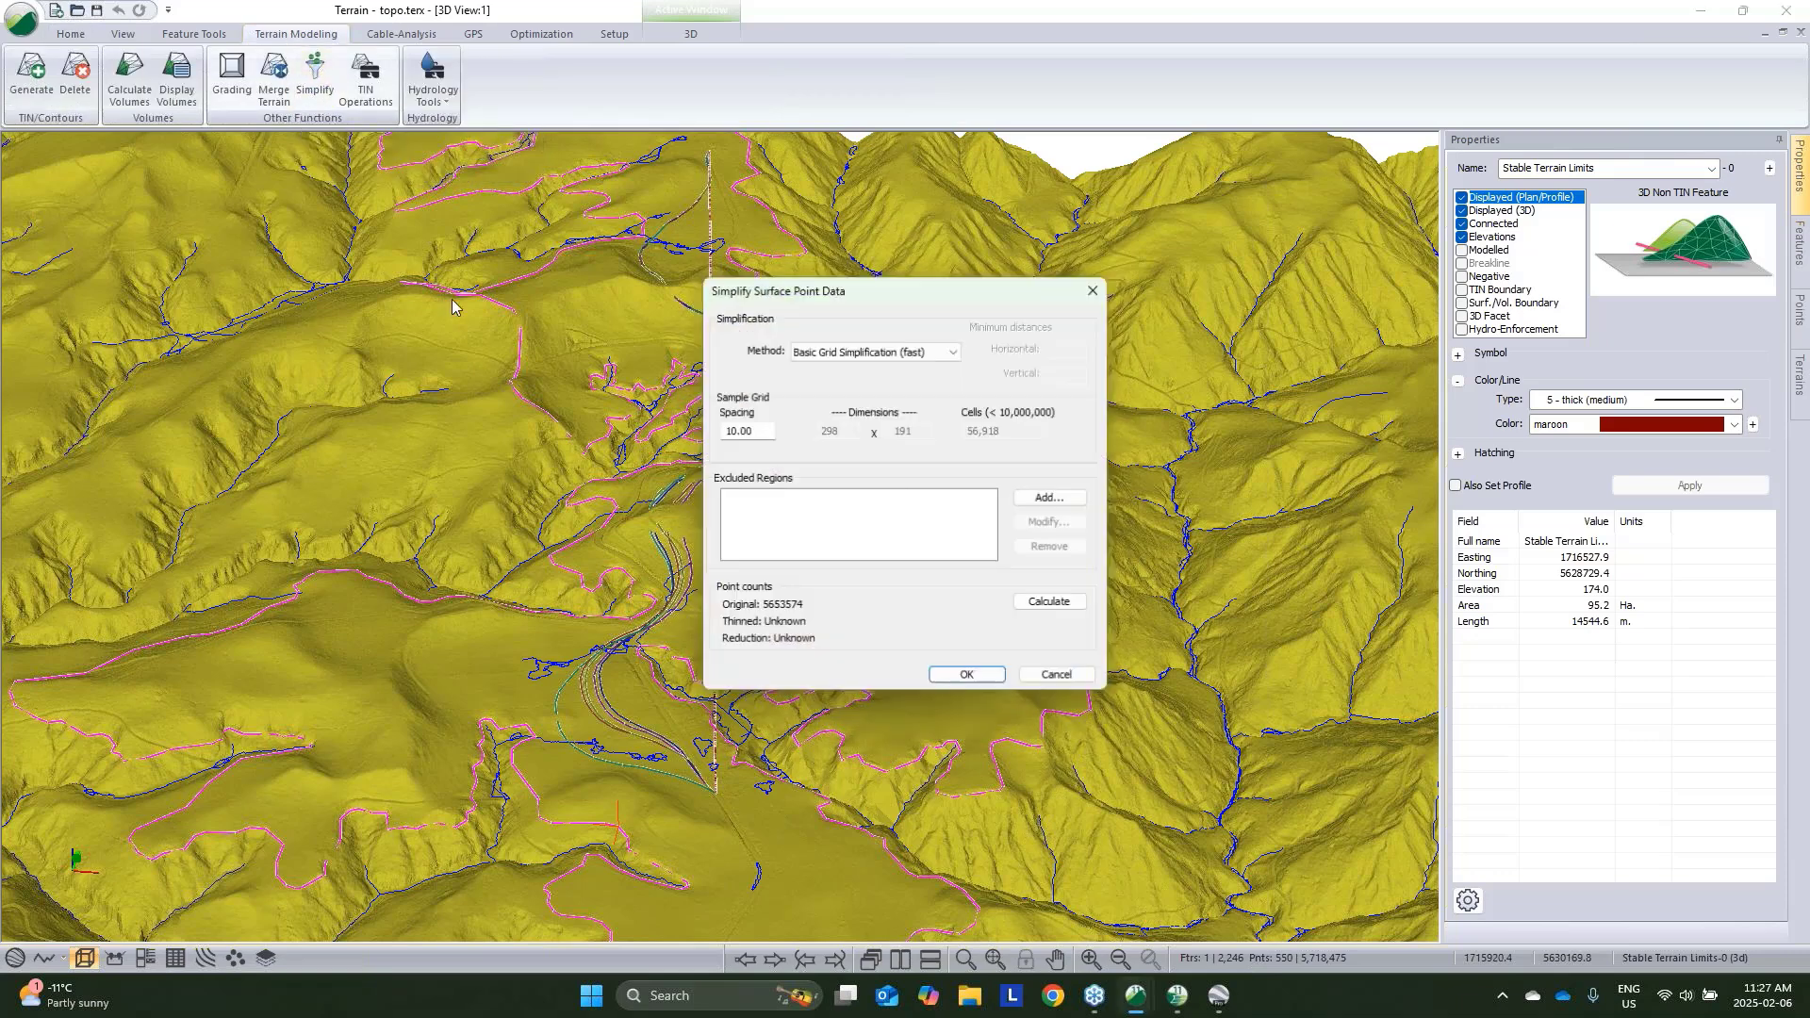
{"action": "left_click", "coordinate": [1040, 679]}
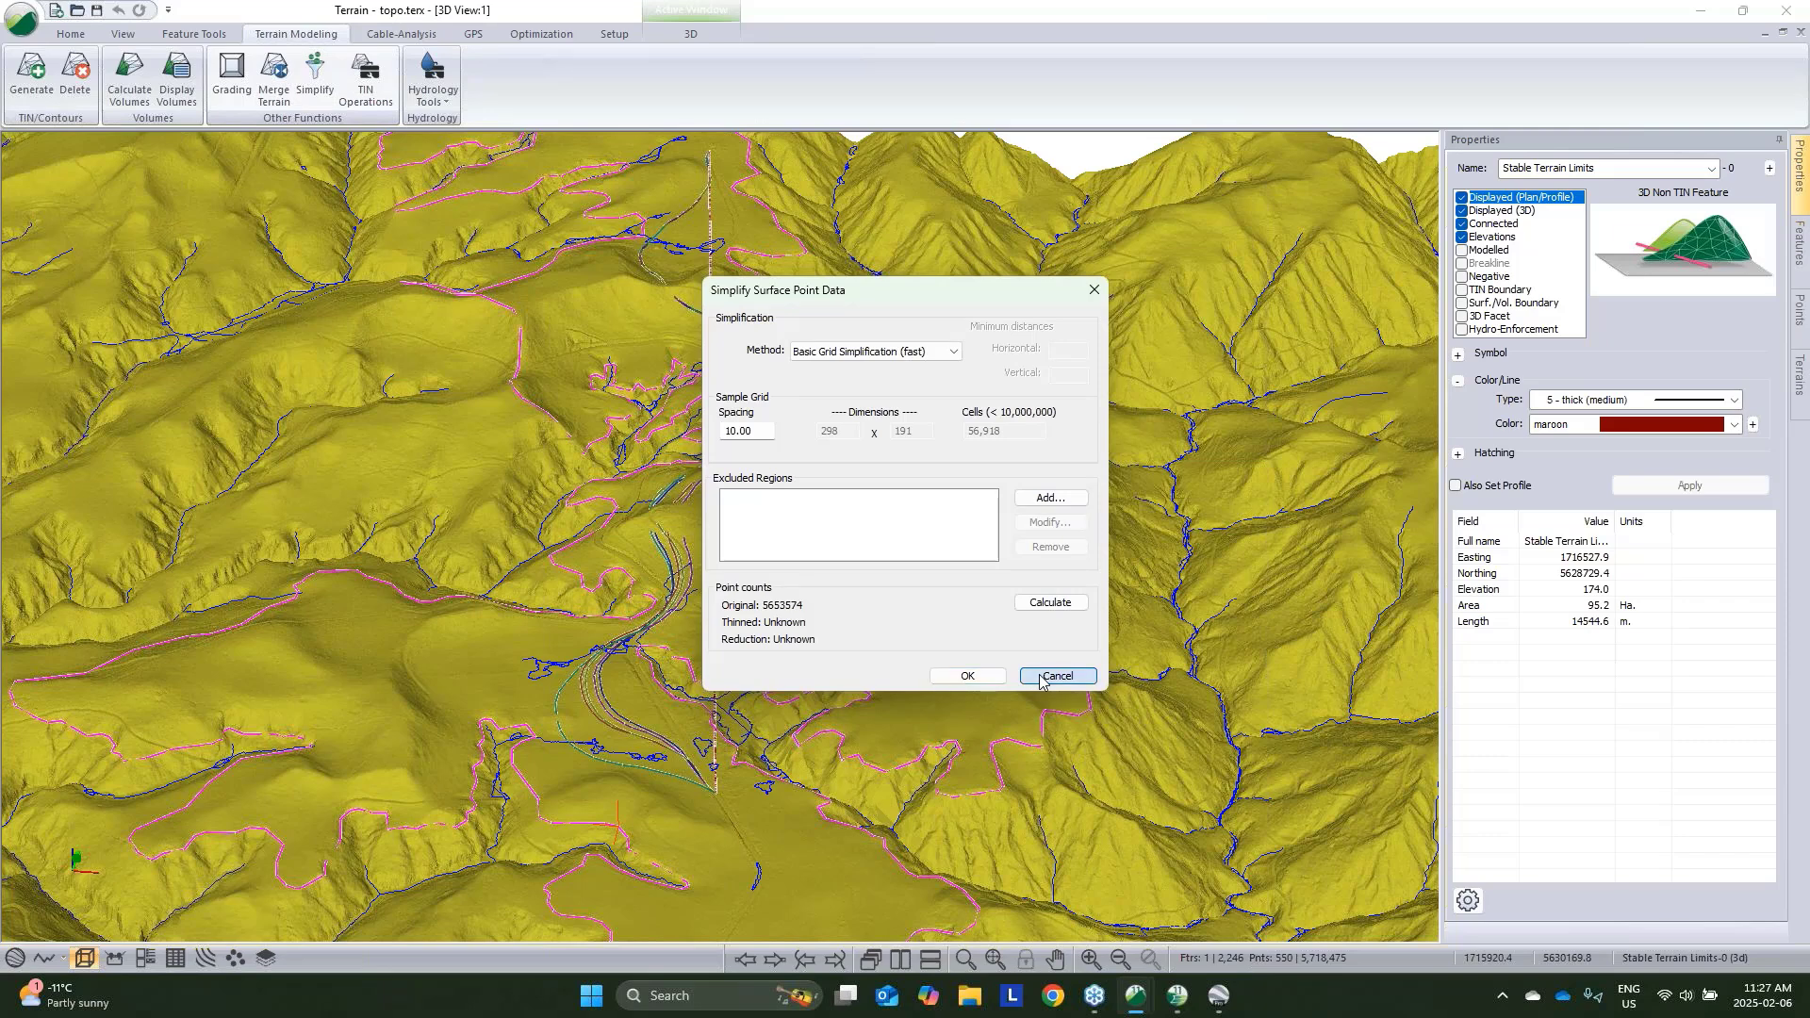
Add the Stable Terrain Limits-0 polygon as an excluded region in the surface point simplification
{"action": "left_click", "coordinate": [321, 87]}
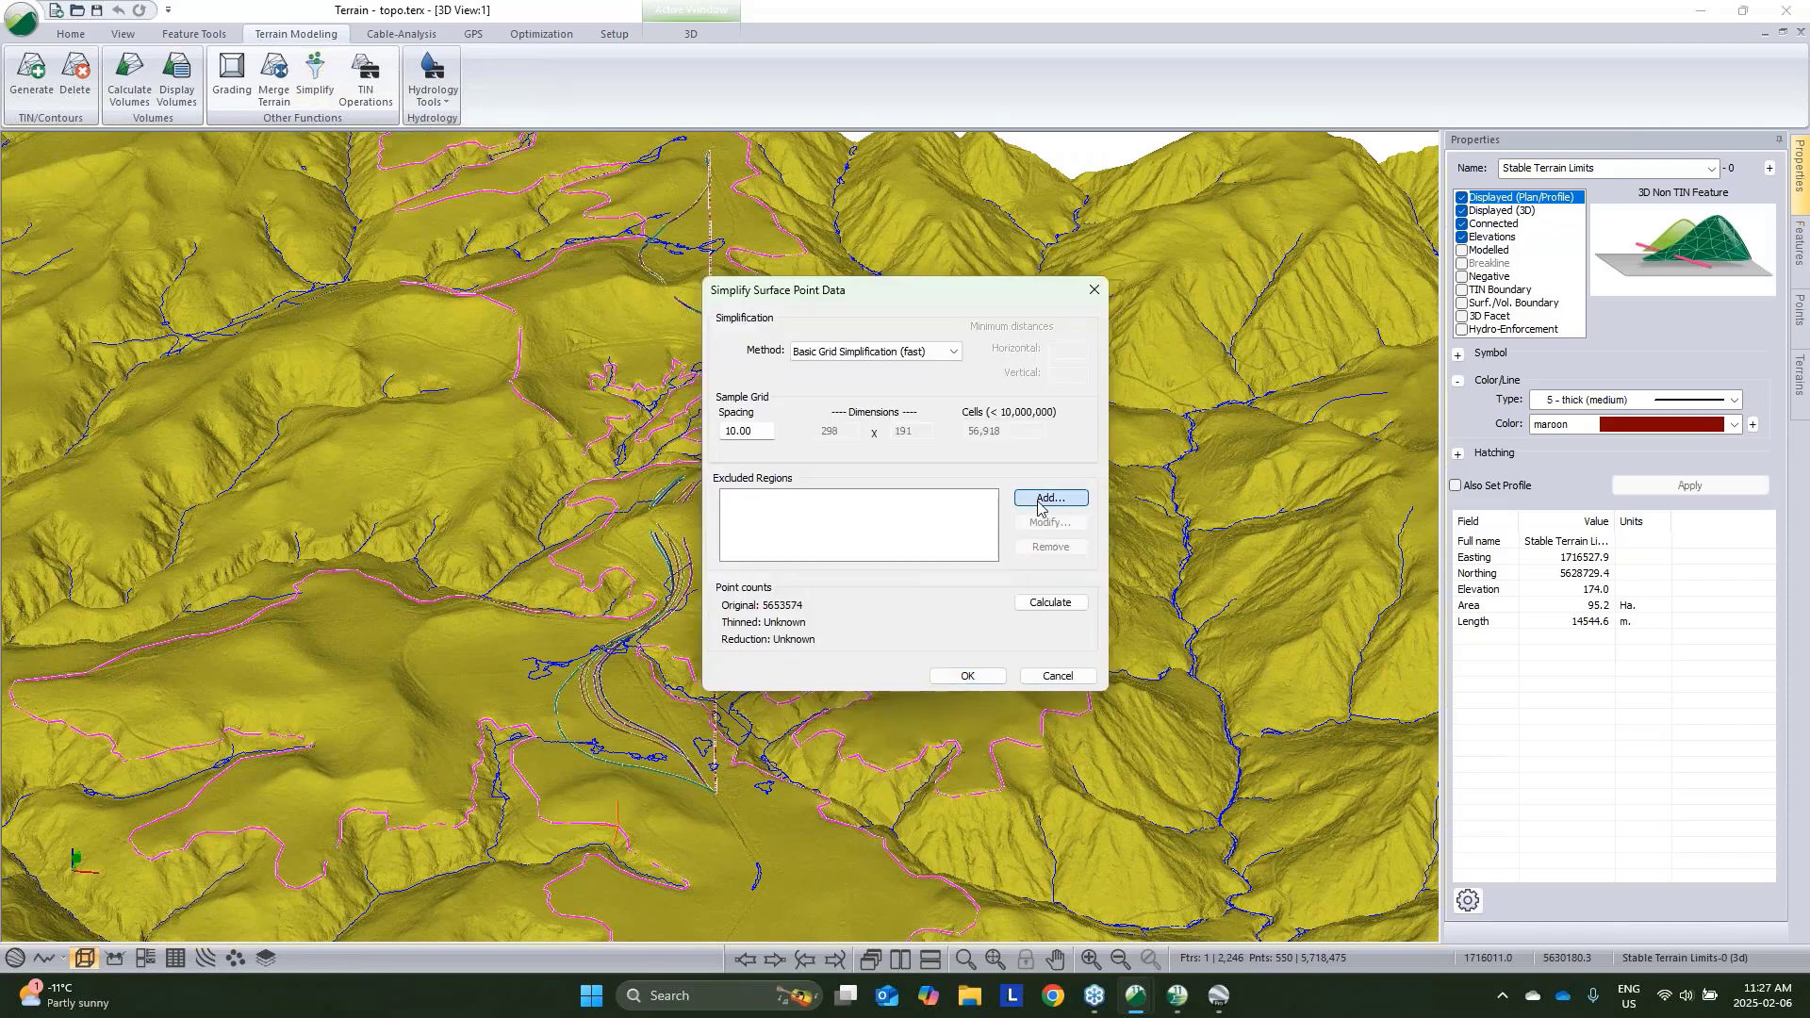
{"action": "left_click", "coordinate": [1041, 502]}
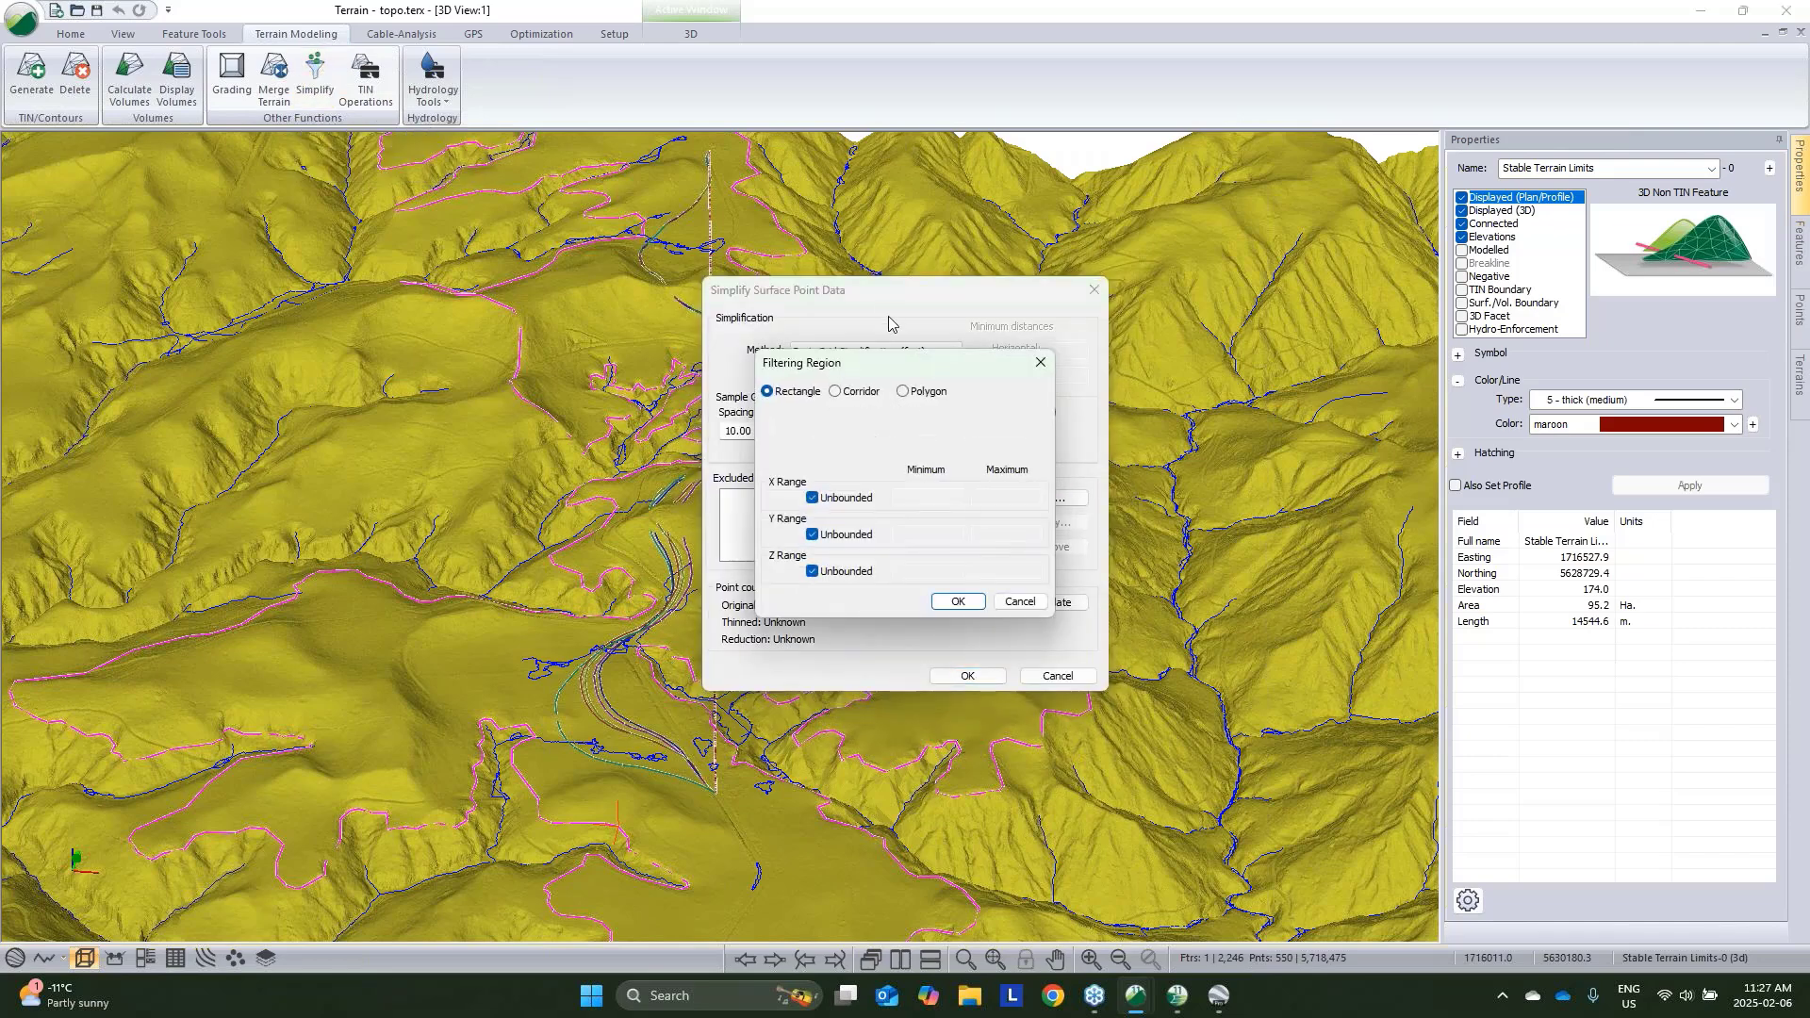
{"action": "left_click", "coordinate": [903, 392]}
{"action": "left_click", "coordinate": [1020, 437]}
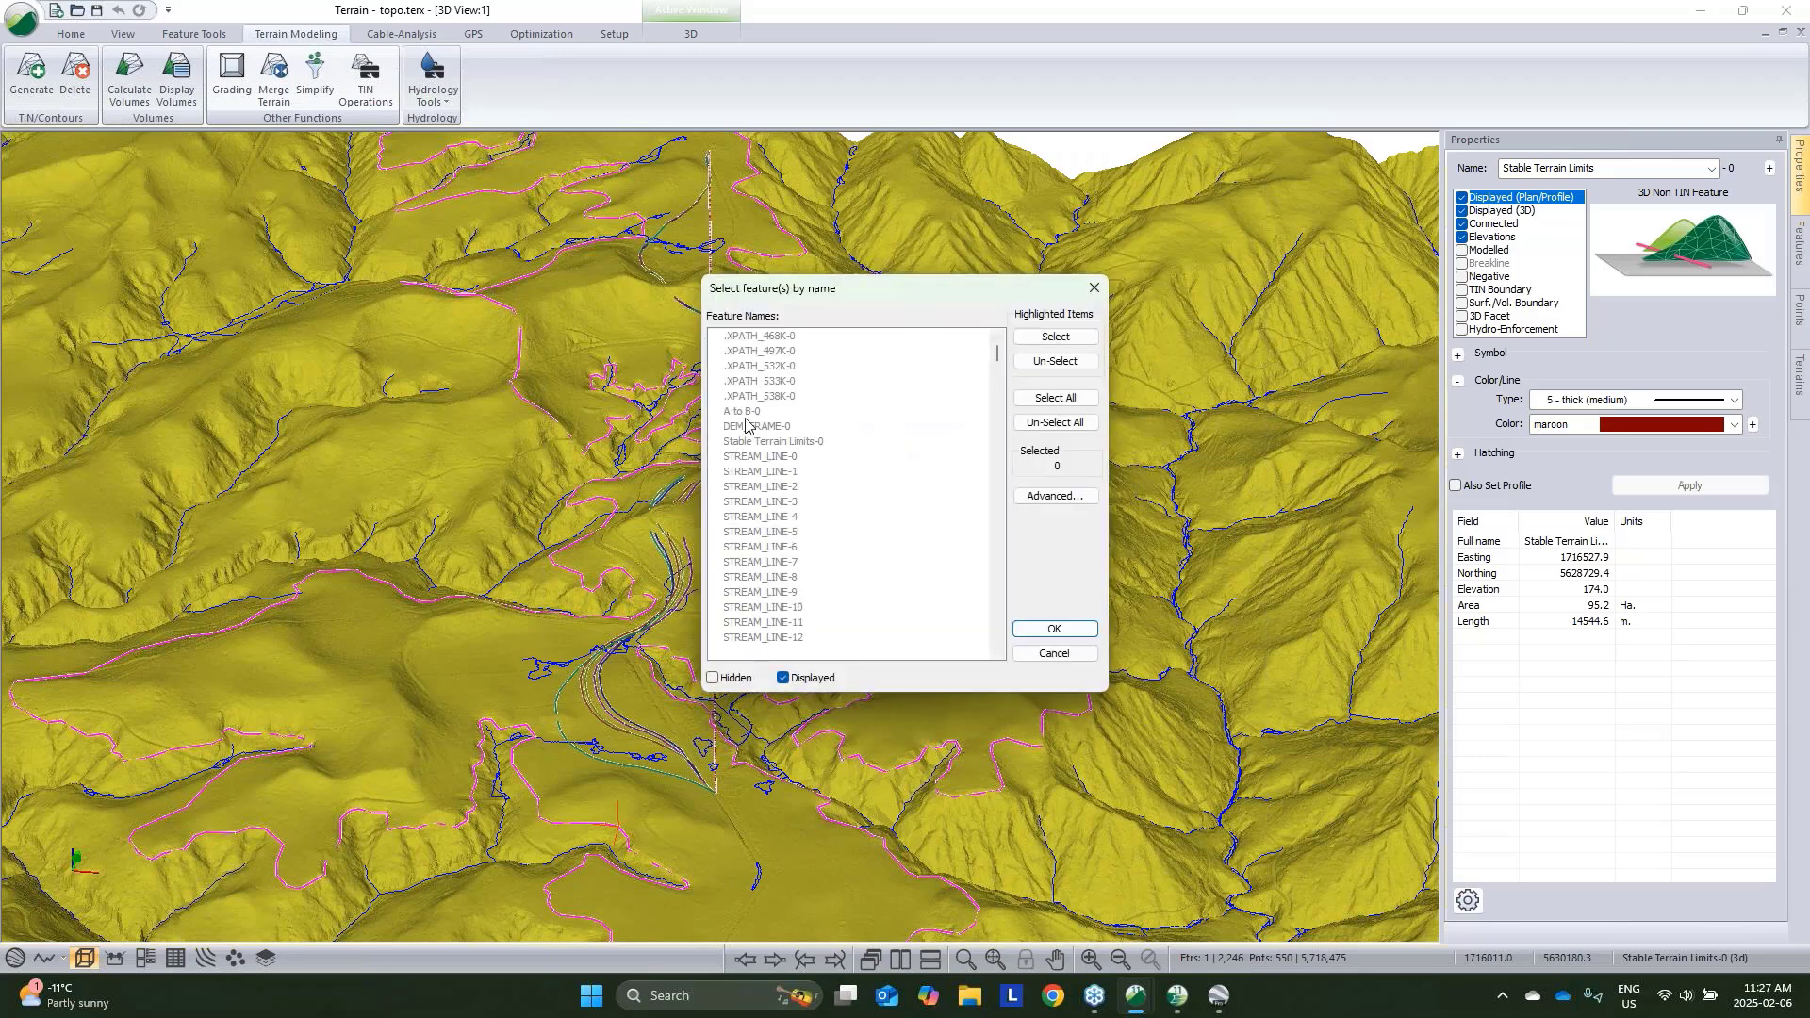
{"action": "left_click", "coordinate": [766, 443]}
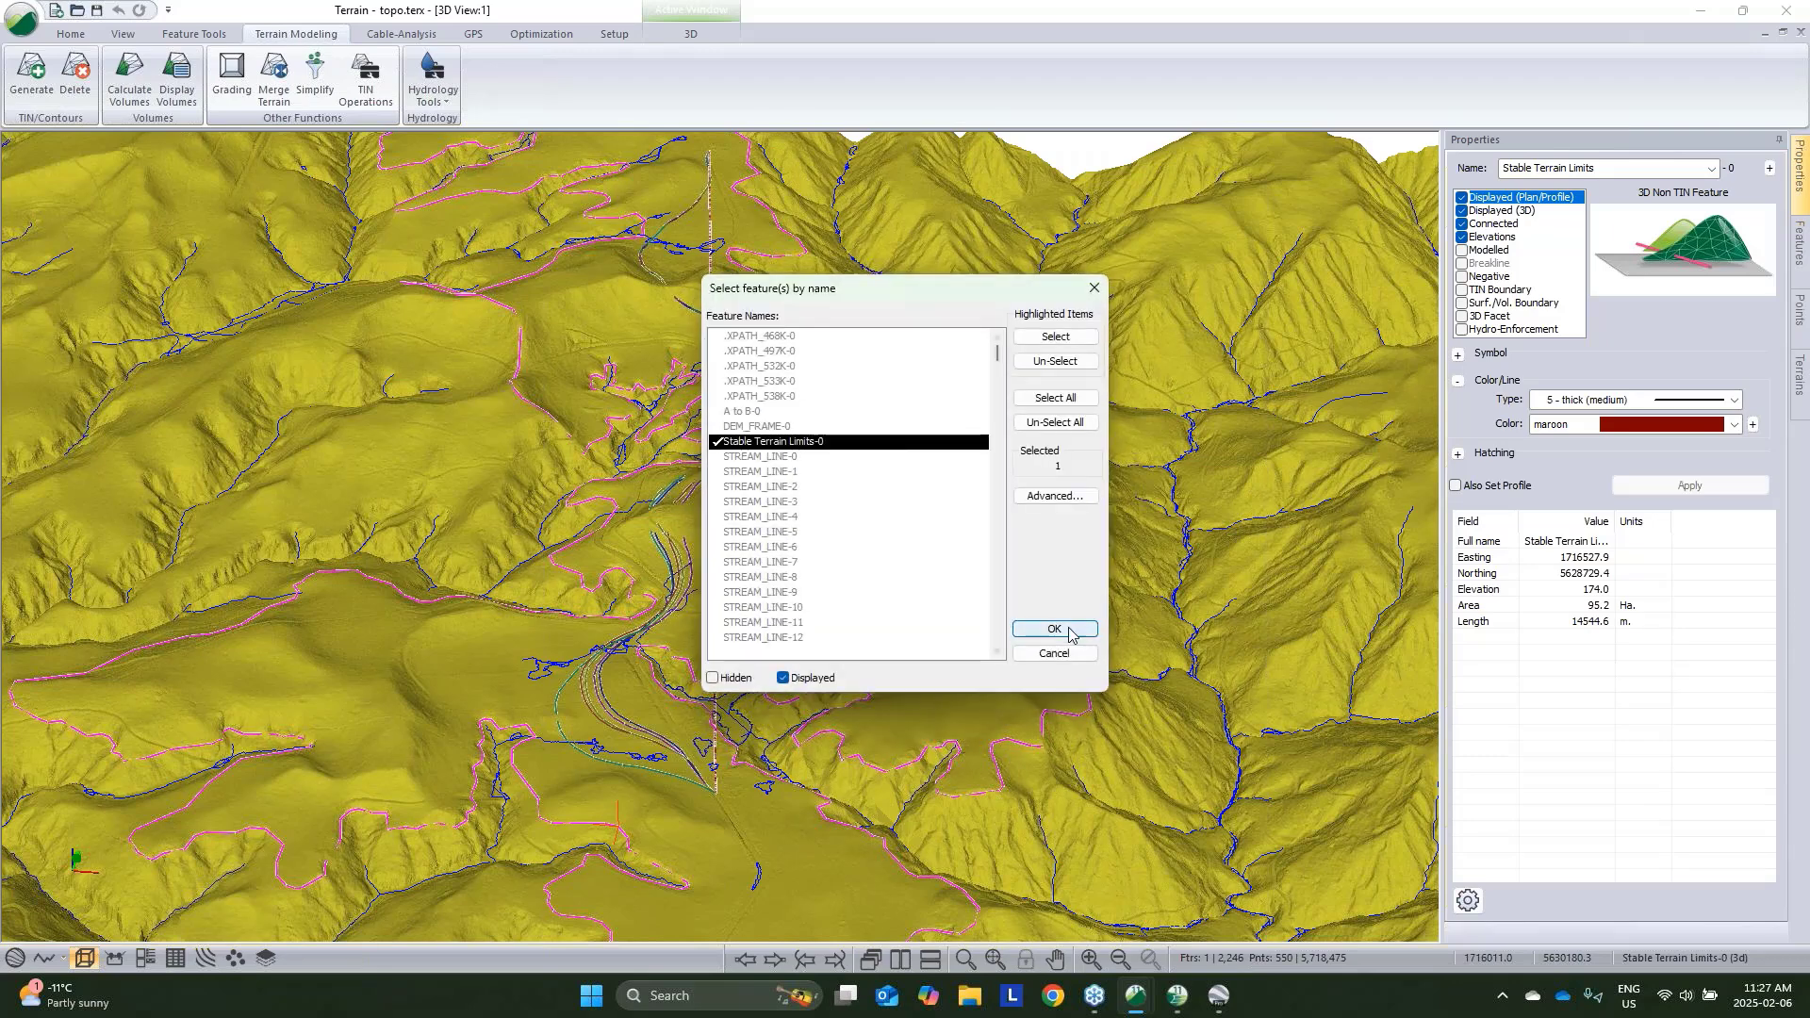
{"action": "left_click", "coordinate": [1054, 629]}
{"action": "left_click", "coordinate": [958, 601]}
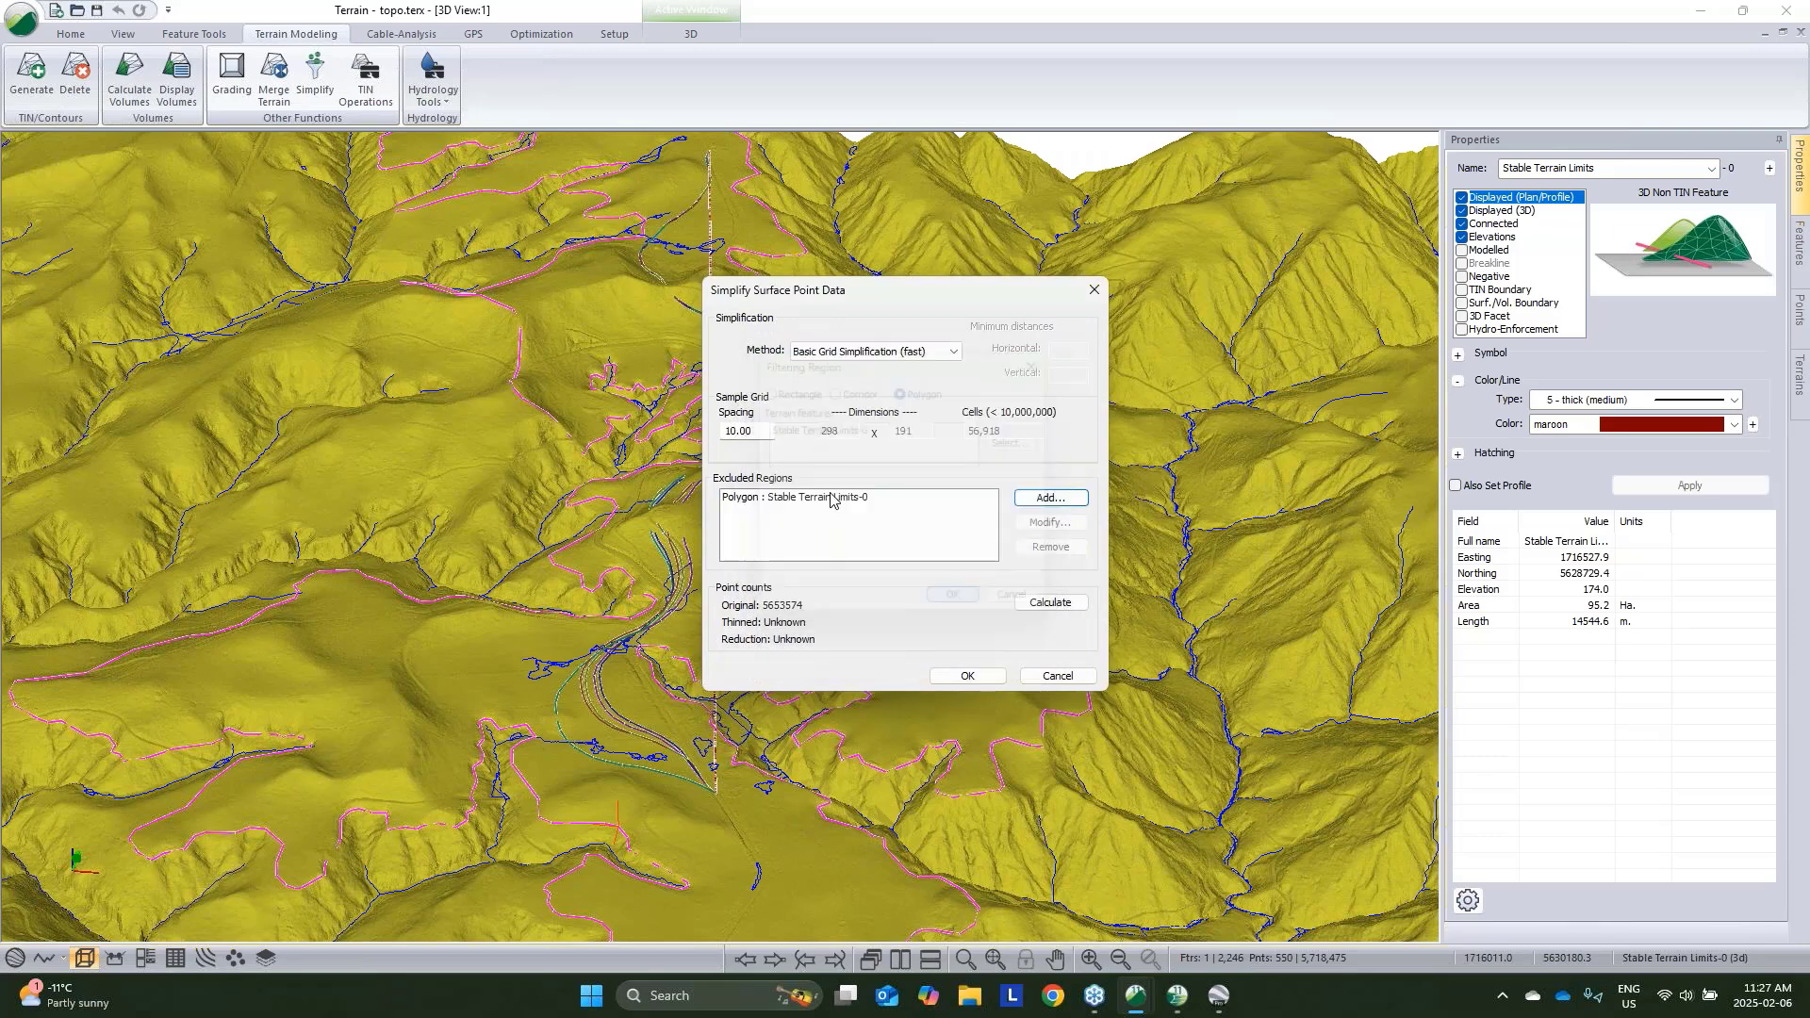
Review the available point simplification methods and leave the settings without simplifying the surface
{"action": "left_click", "coordinate": [855, 354]}
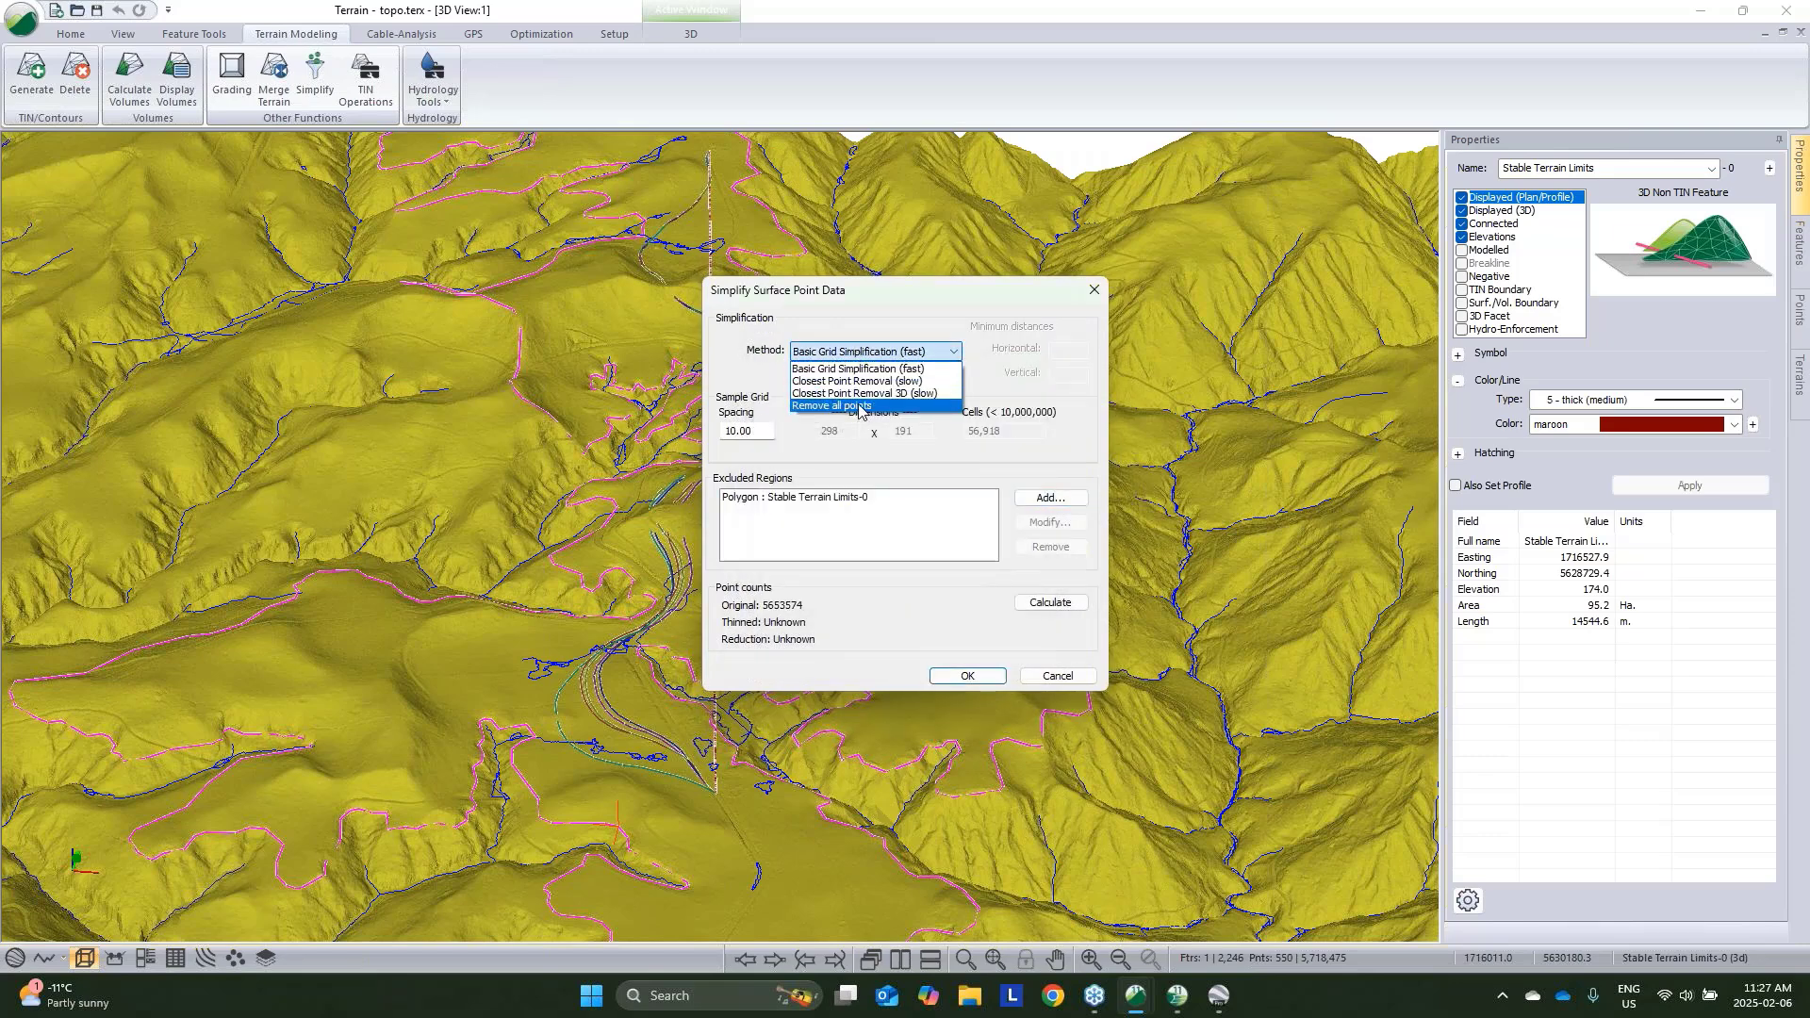
{"action": "left_click", "coordinate": [751, 347]}
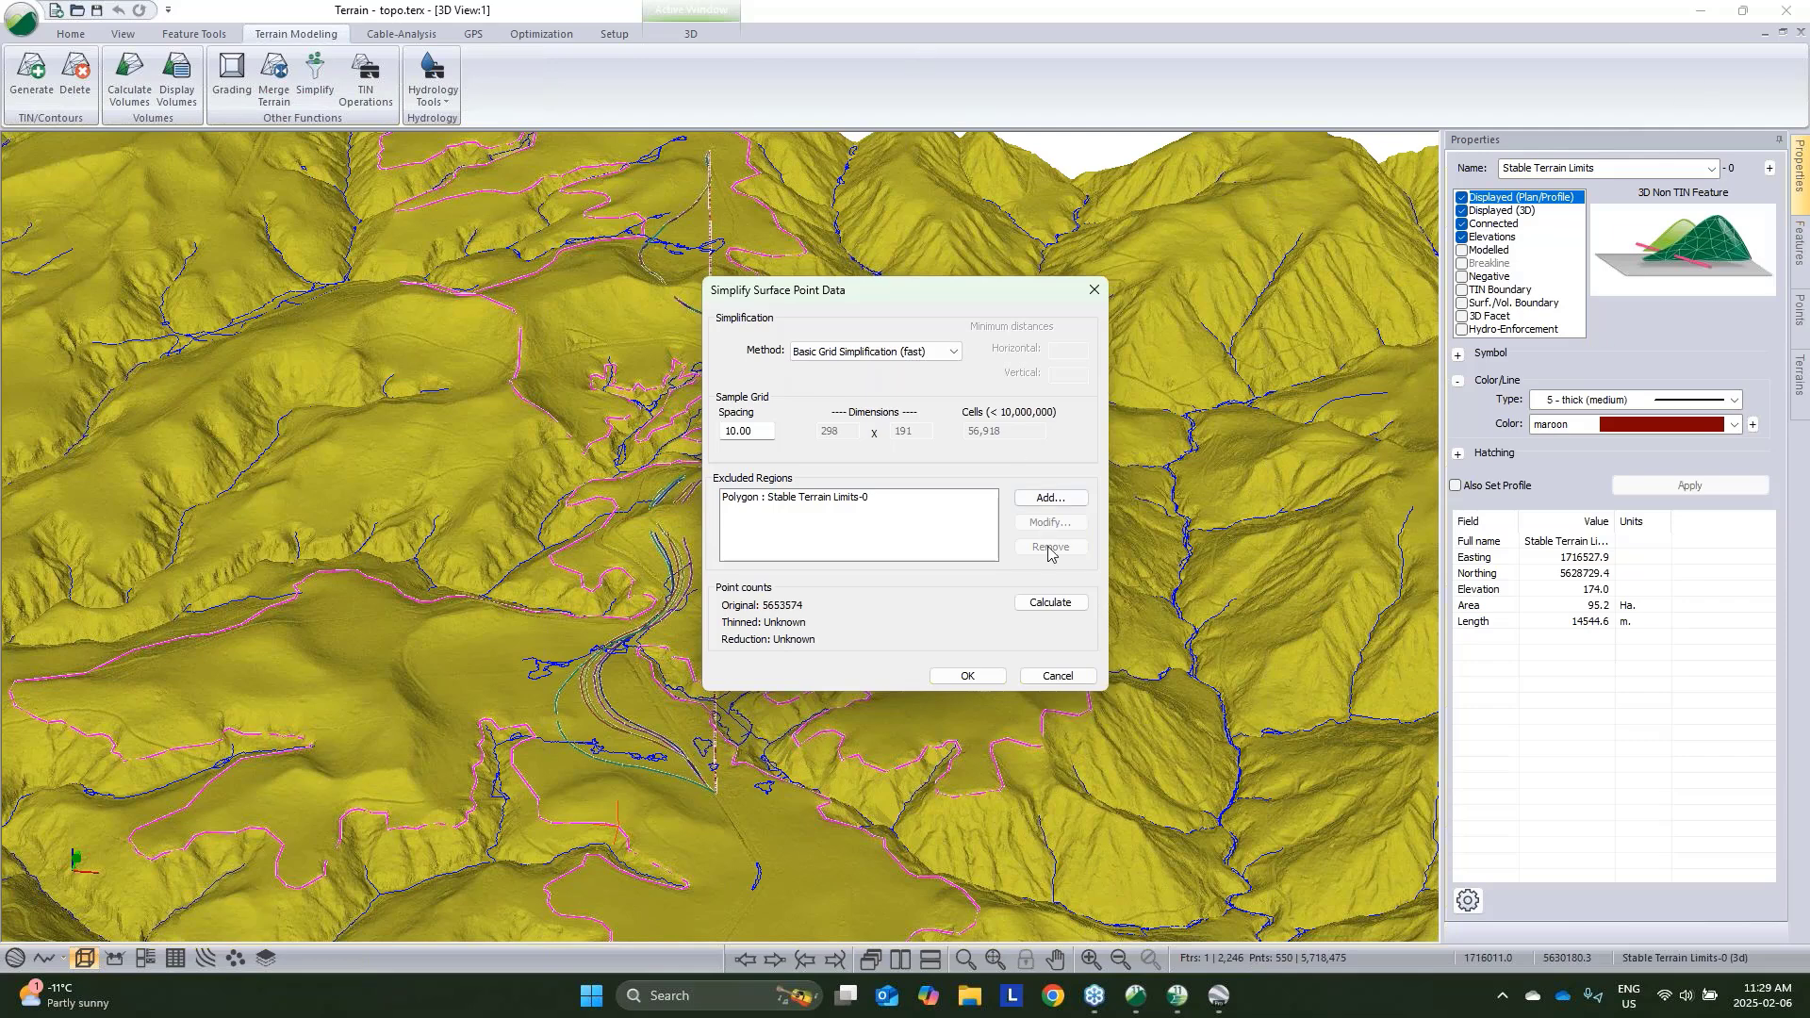
{"action": "left_click", "coordinate": [1058, 676]}
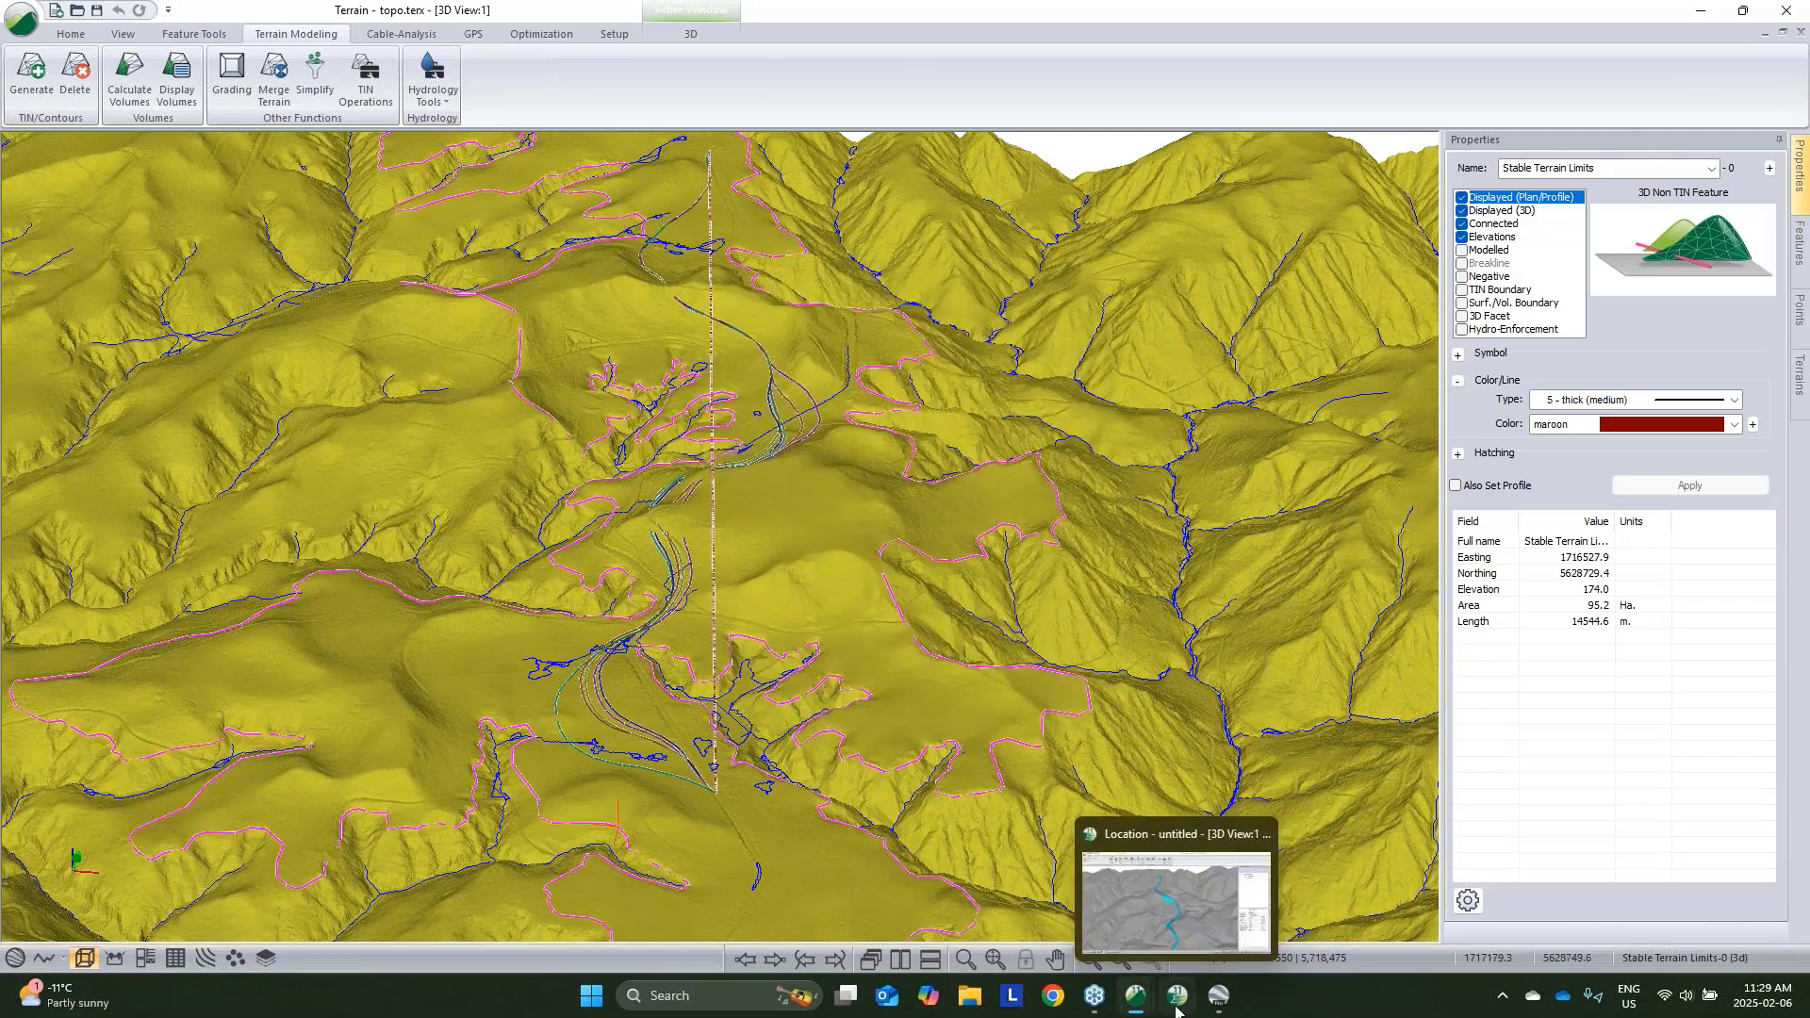
Switch to the Location design, restore its side-by-side views and go to station 245 in the profile
{"action": "left_click", "coordinate": [1176, 1007]}
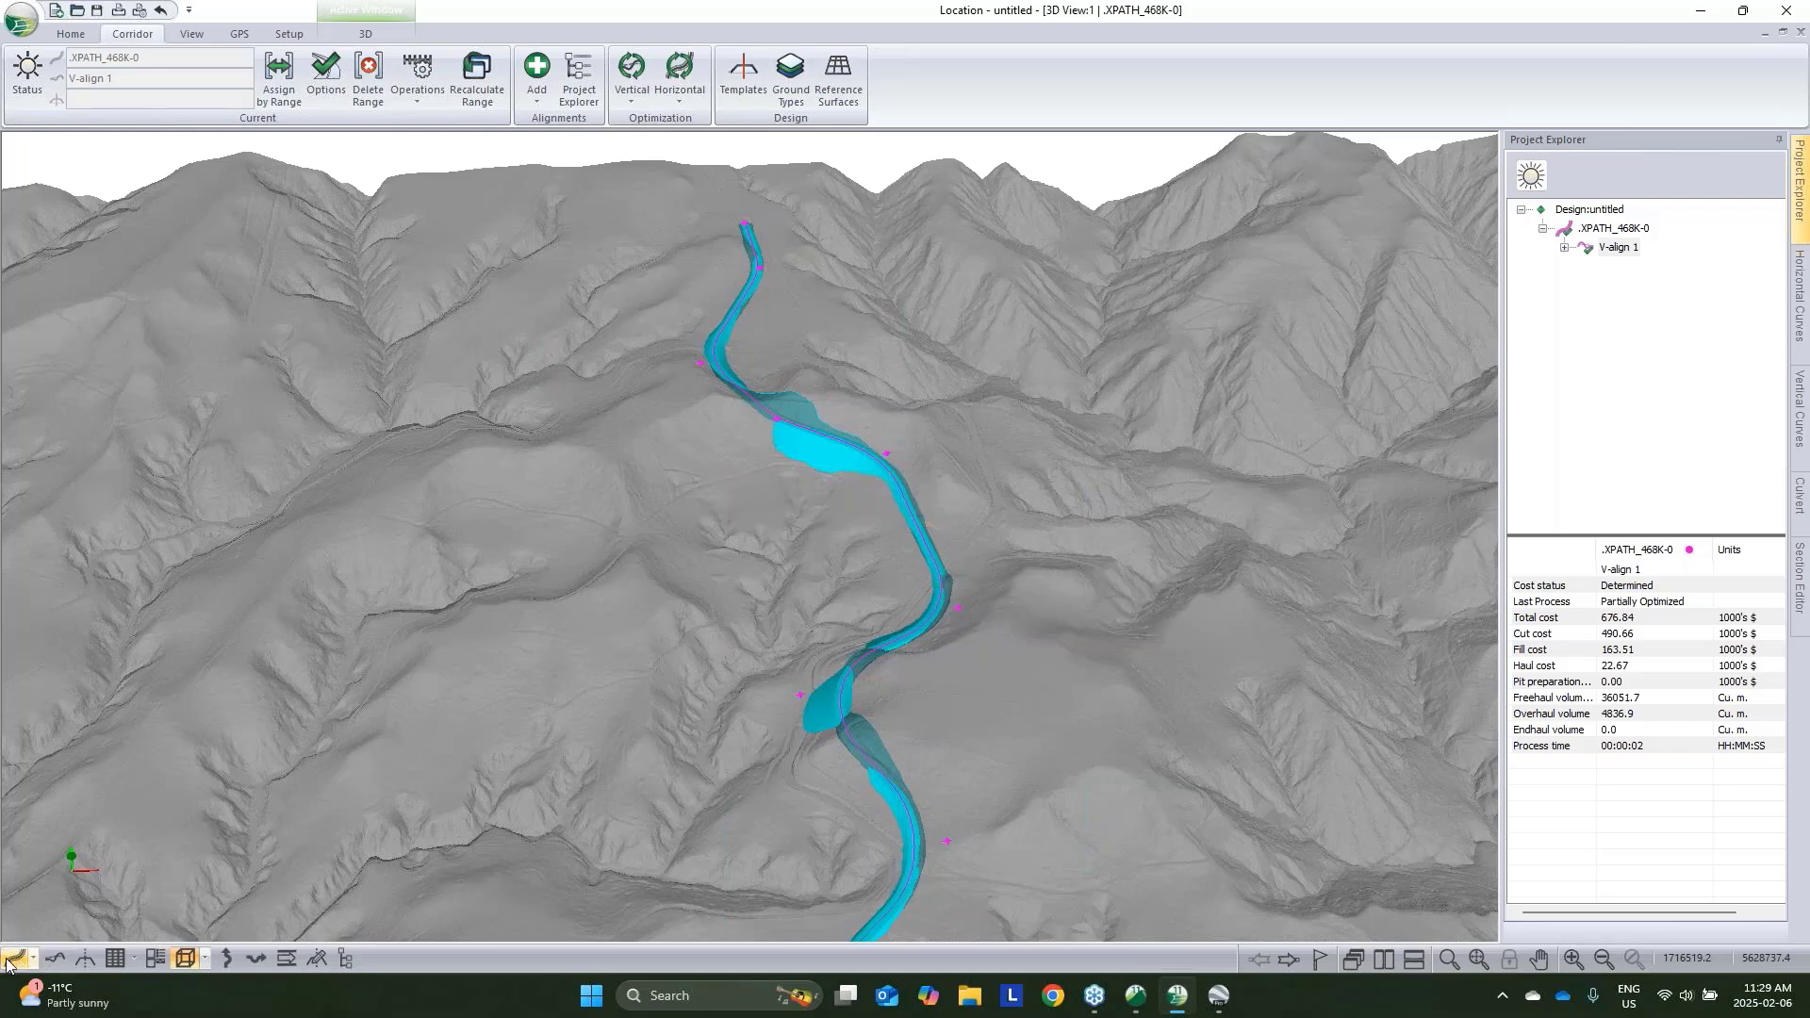
{"action": "left_click", "coordinate": [1782, 31]}
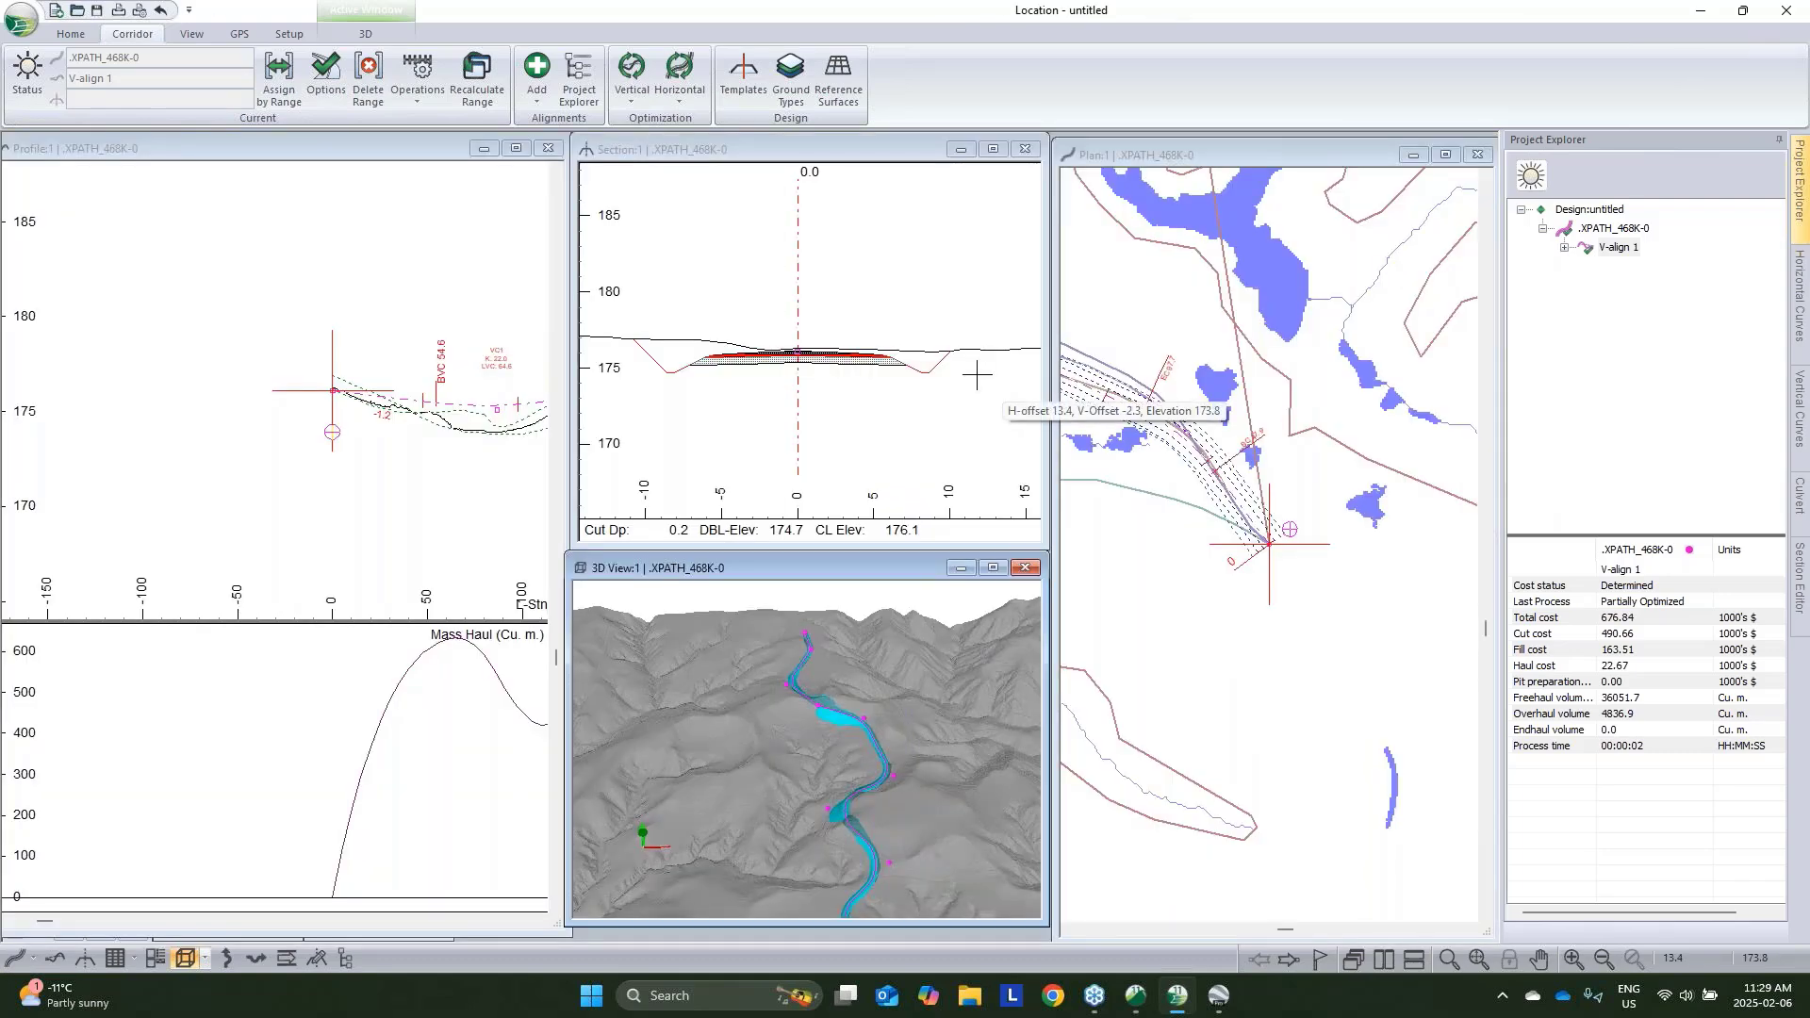
{"action": "mouse_move", "coordinate": [526, 423]}
{"action": "middle_mouse_down"}
{"action": "mouse_move", "coordinate": [375, 477]}
{"action": "mouse_move", "coordinate": [319, 466]}
{"action": "middle_mouse_up"}
{"action": "scroll", "coordinate": [428, 472], "scroll_direction": "down", "scroll_amount": 1}
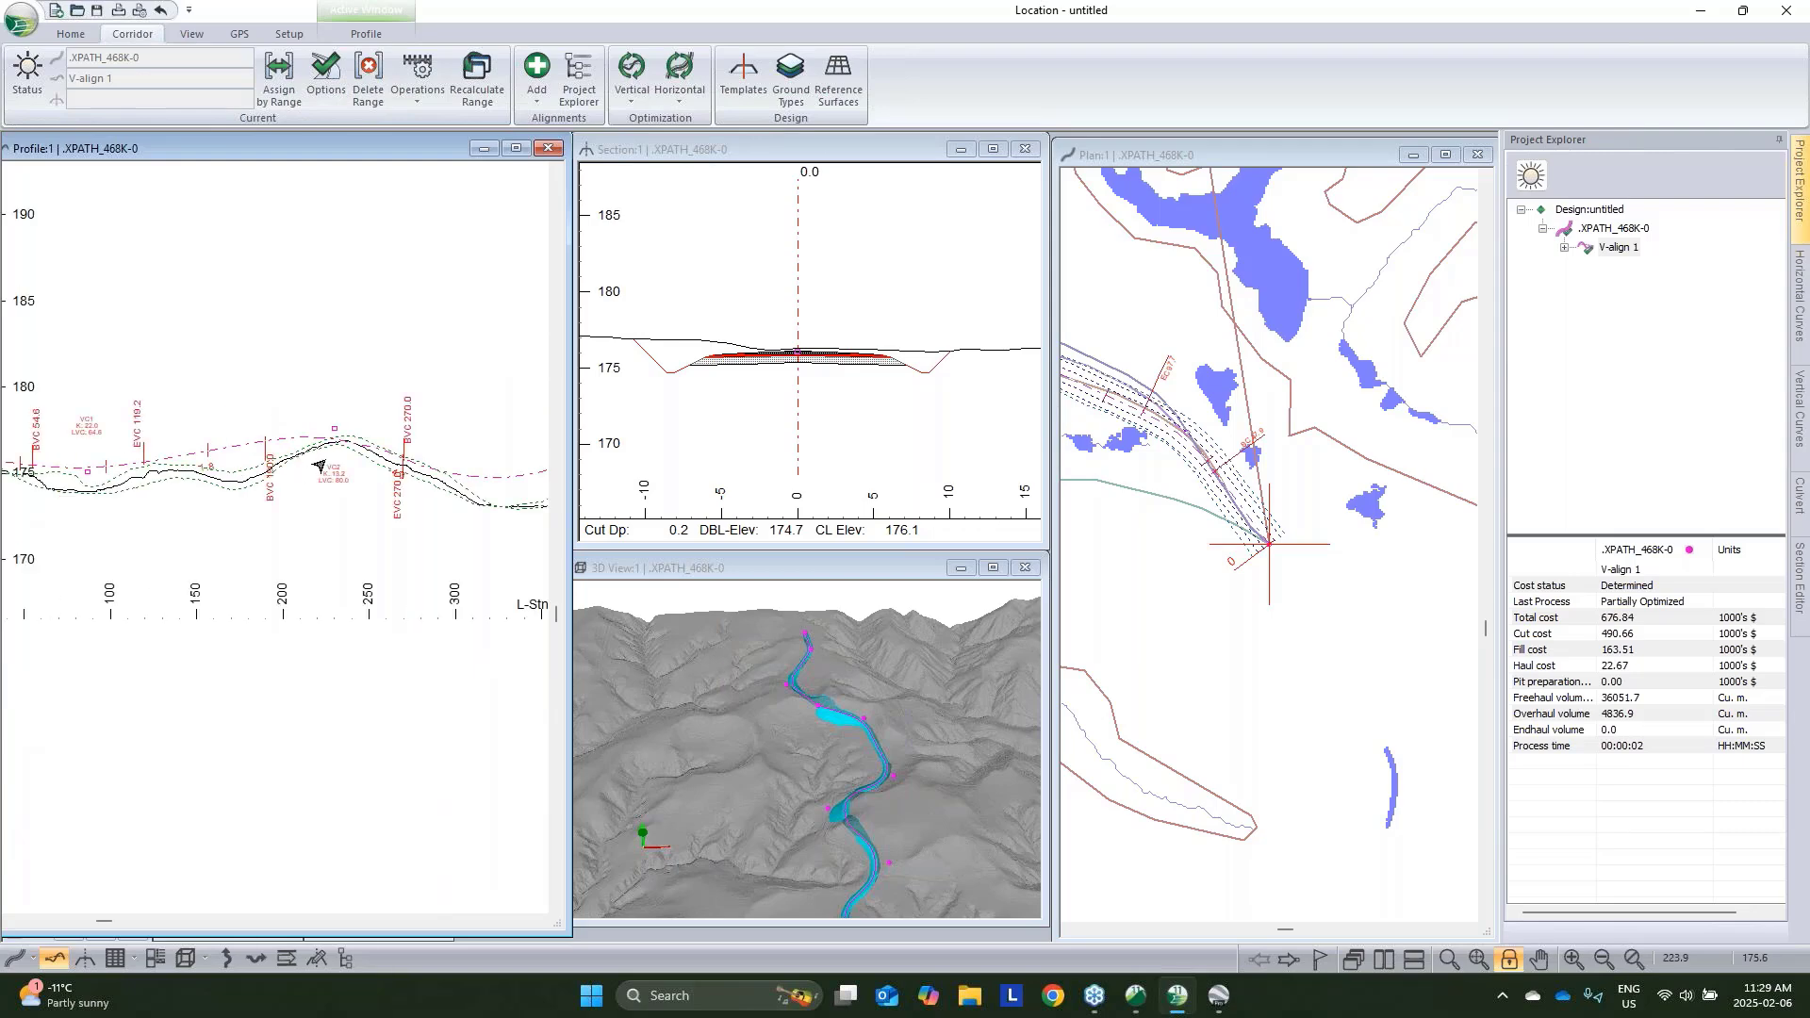
{"action": "left_click", "coordinate": [359, 447]}
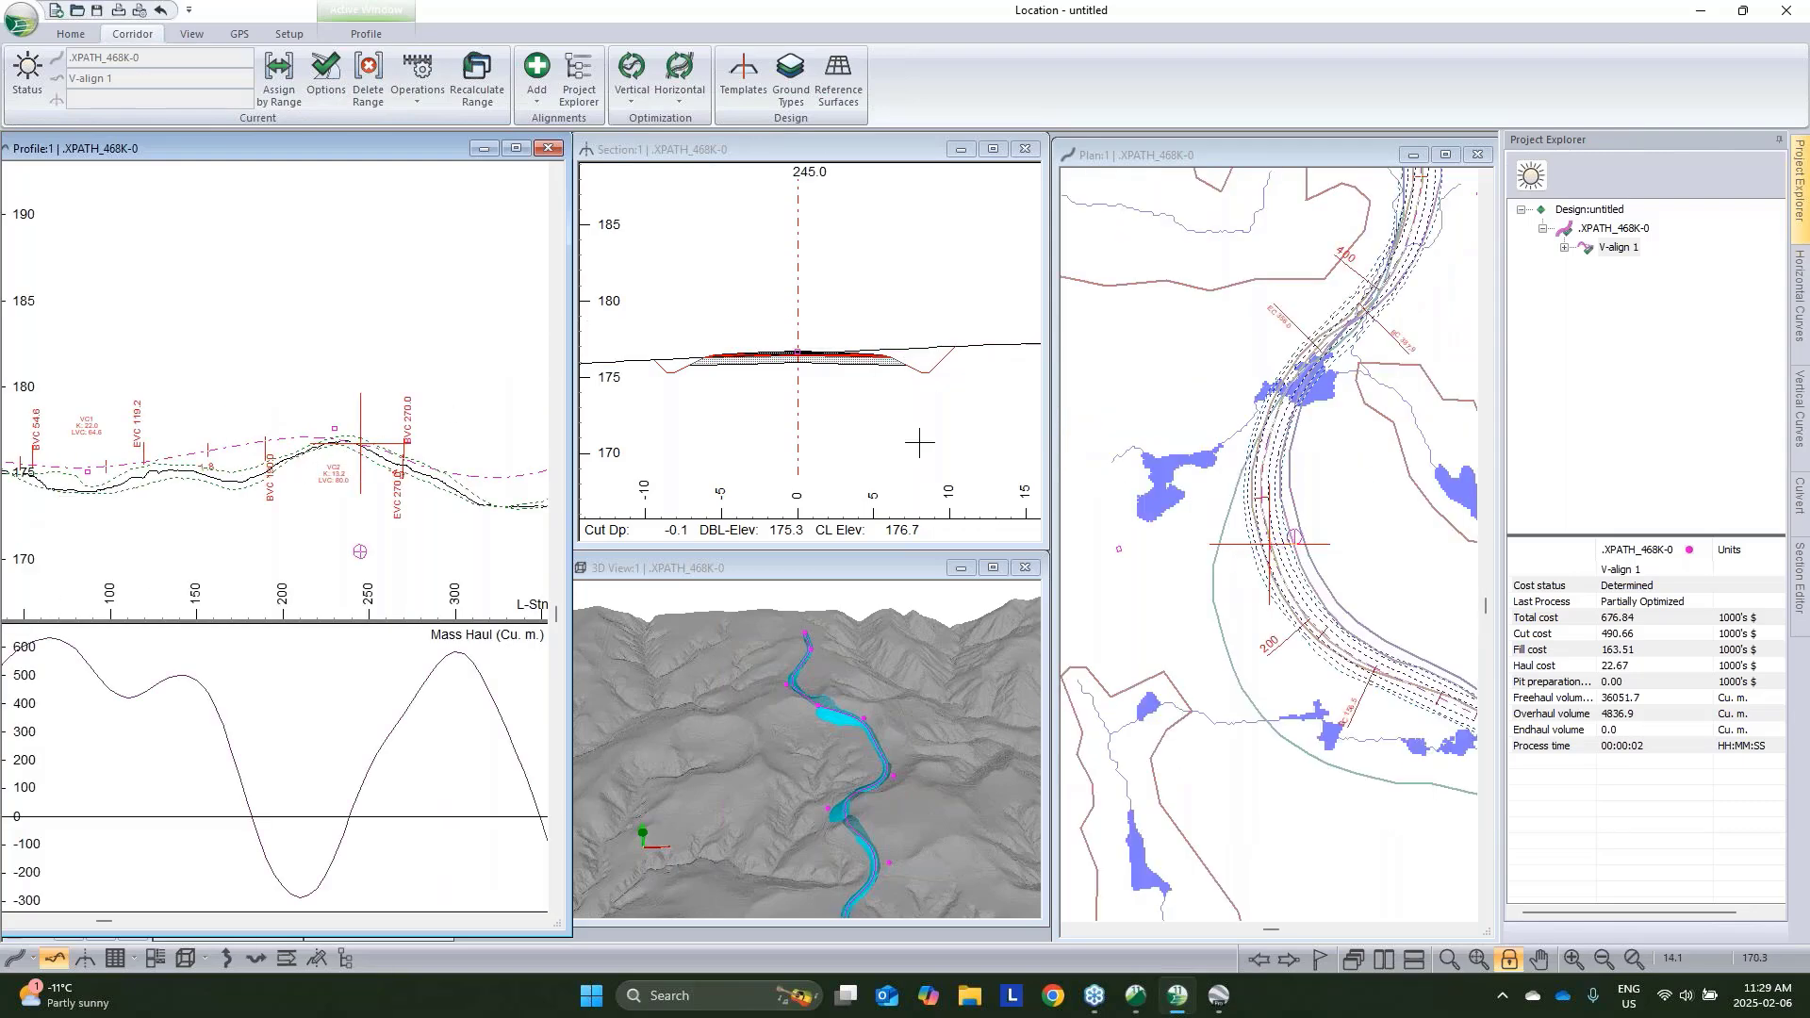
Set the overburden removal depth from topo to 0.2 in the site preparation parameters assigned by range
{"action": "mouse_move", "coordinate": [687, 363]}
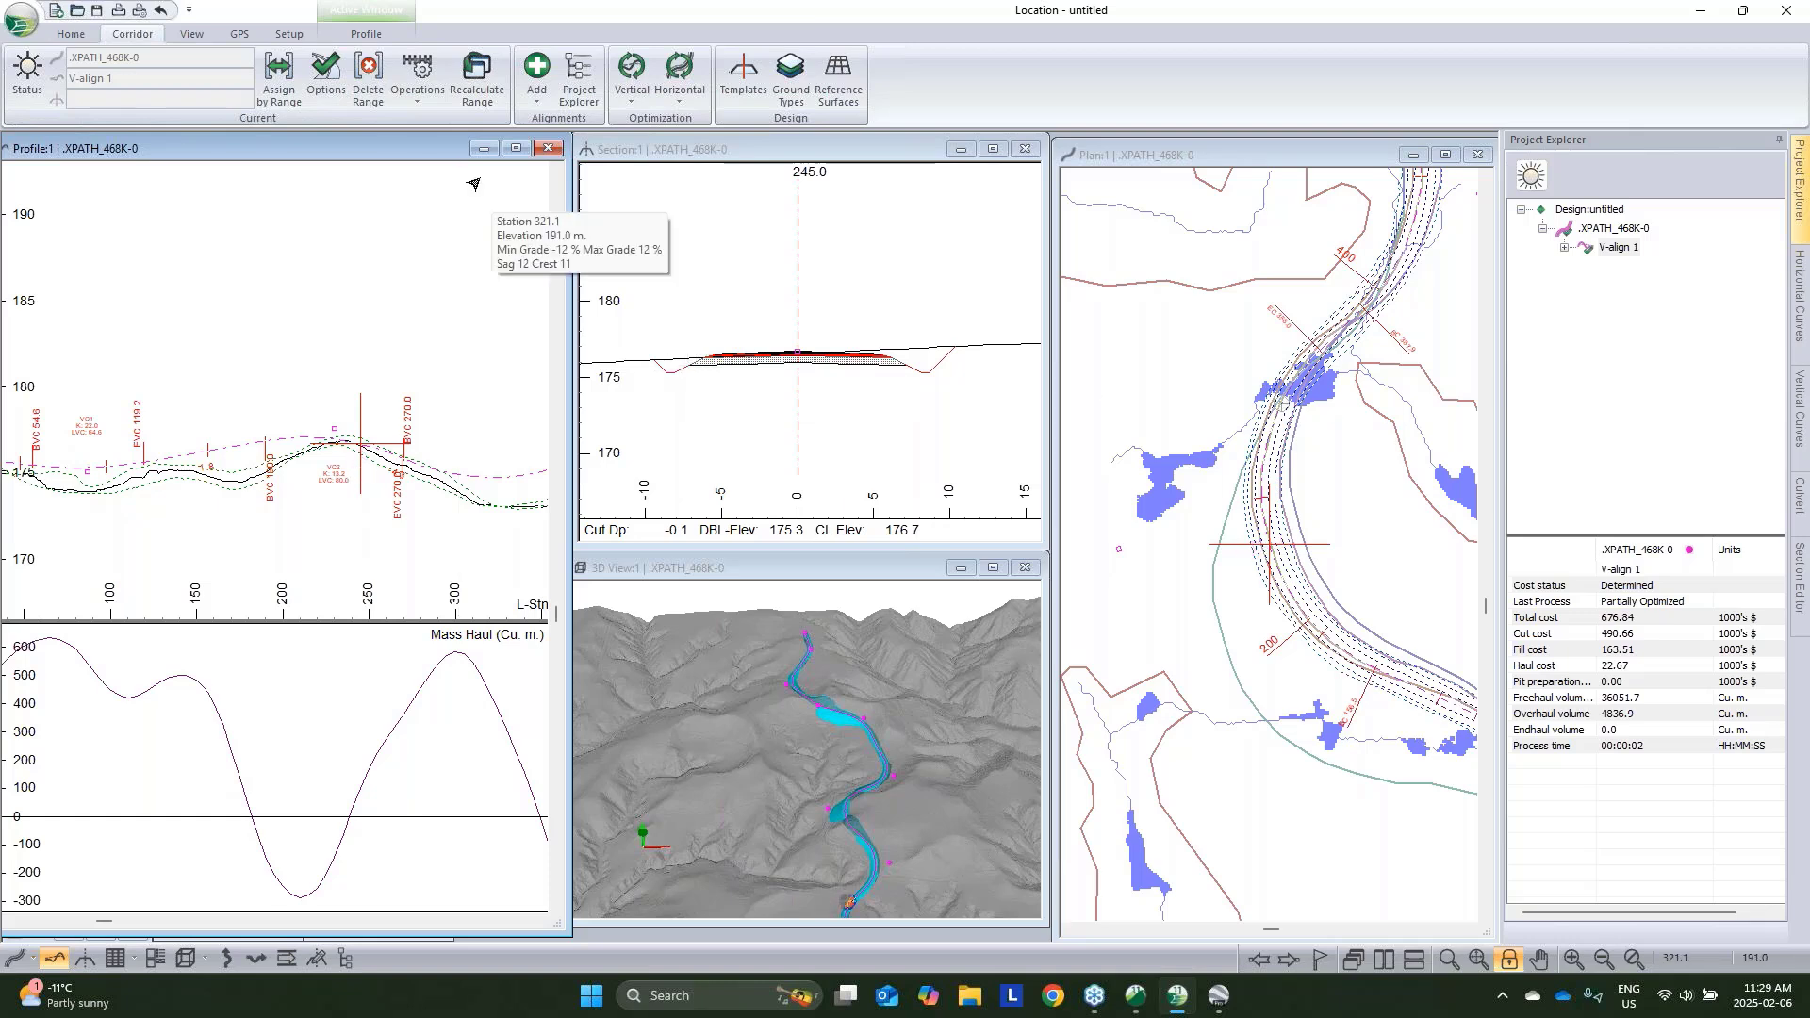
{"action": "left_click", "coordinate": [278, 77]}
{"action": "left_click", "coordinate": [816, 285]}
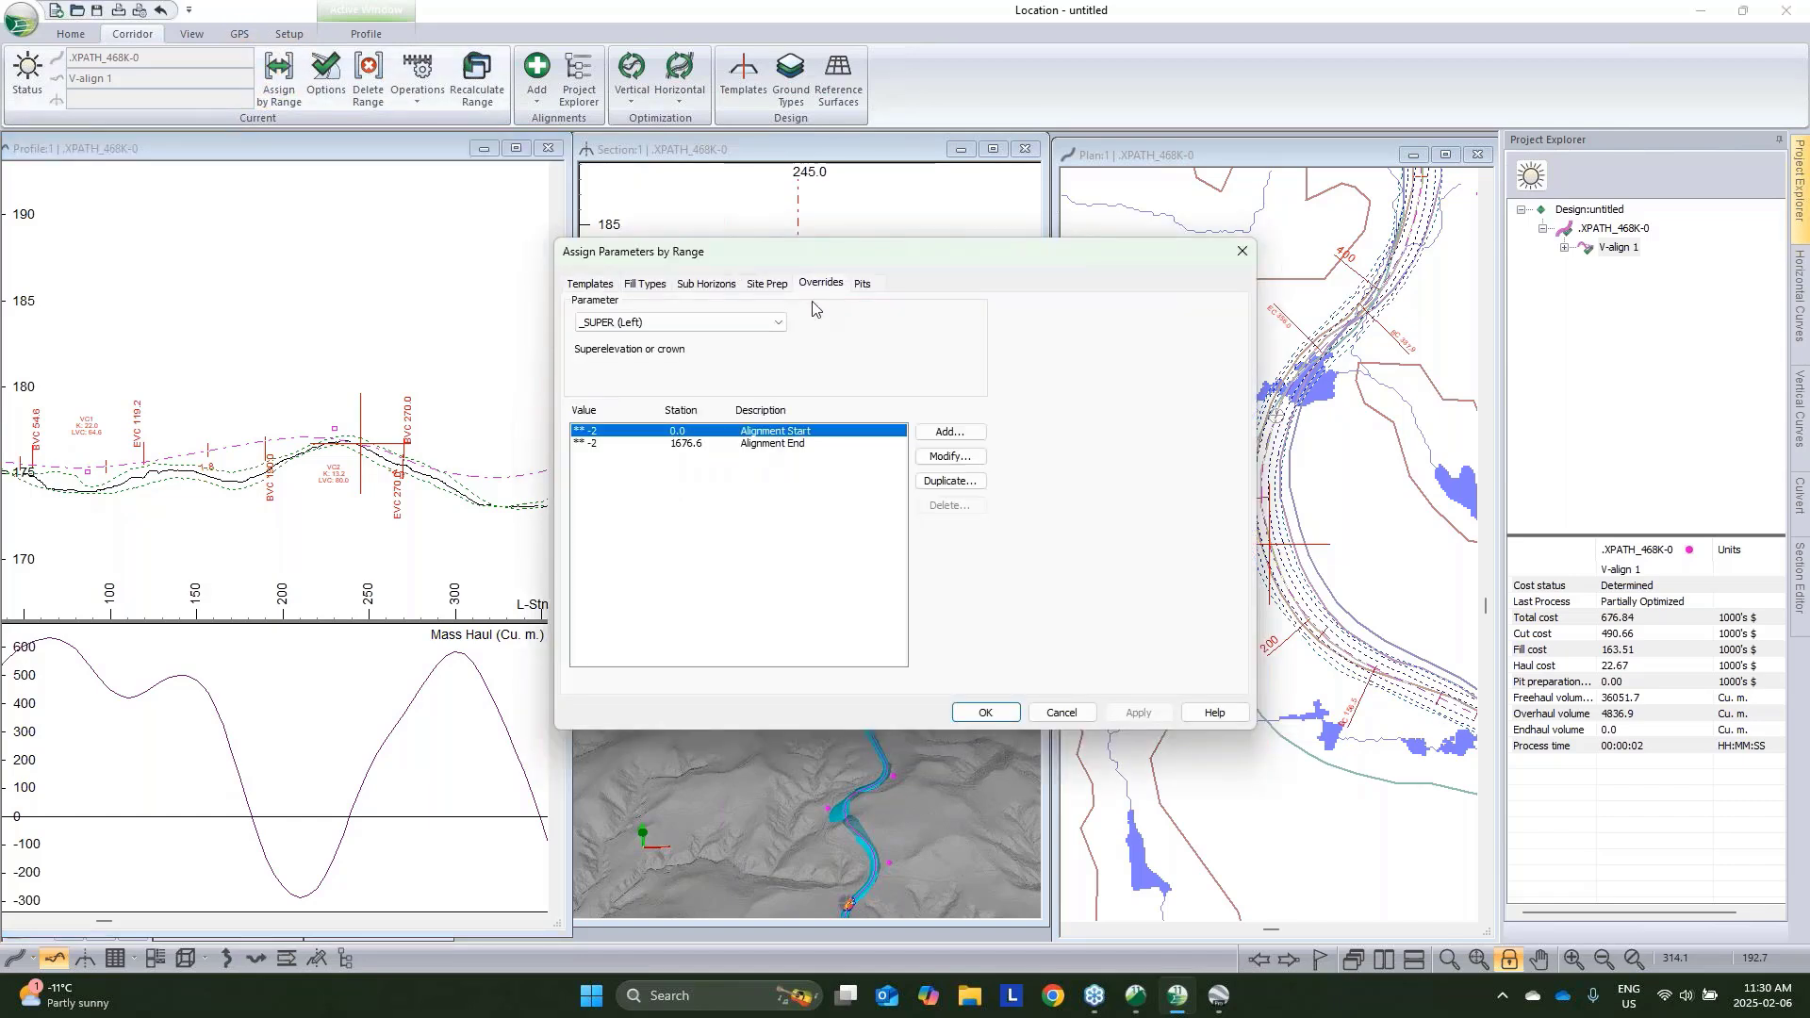
{"action": "left_click", "coordinate": [767, 283]}
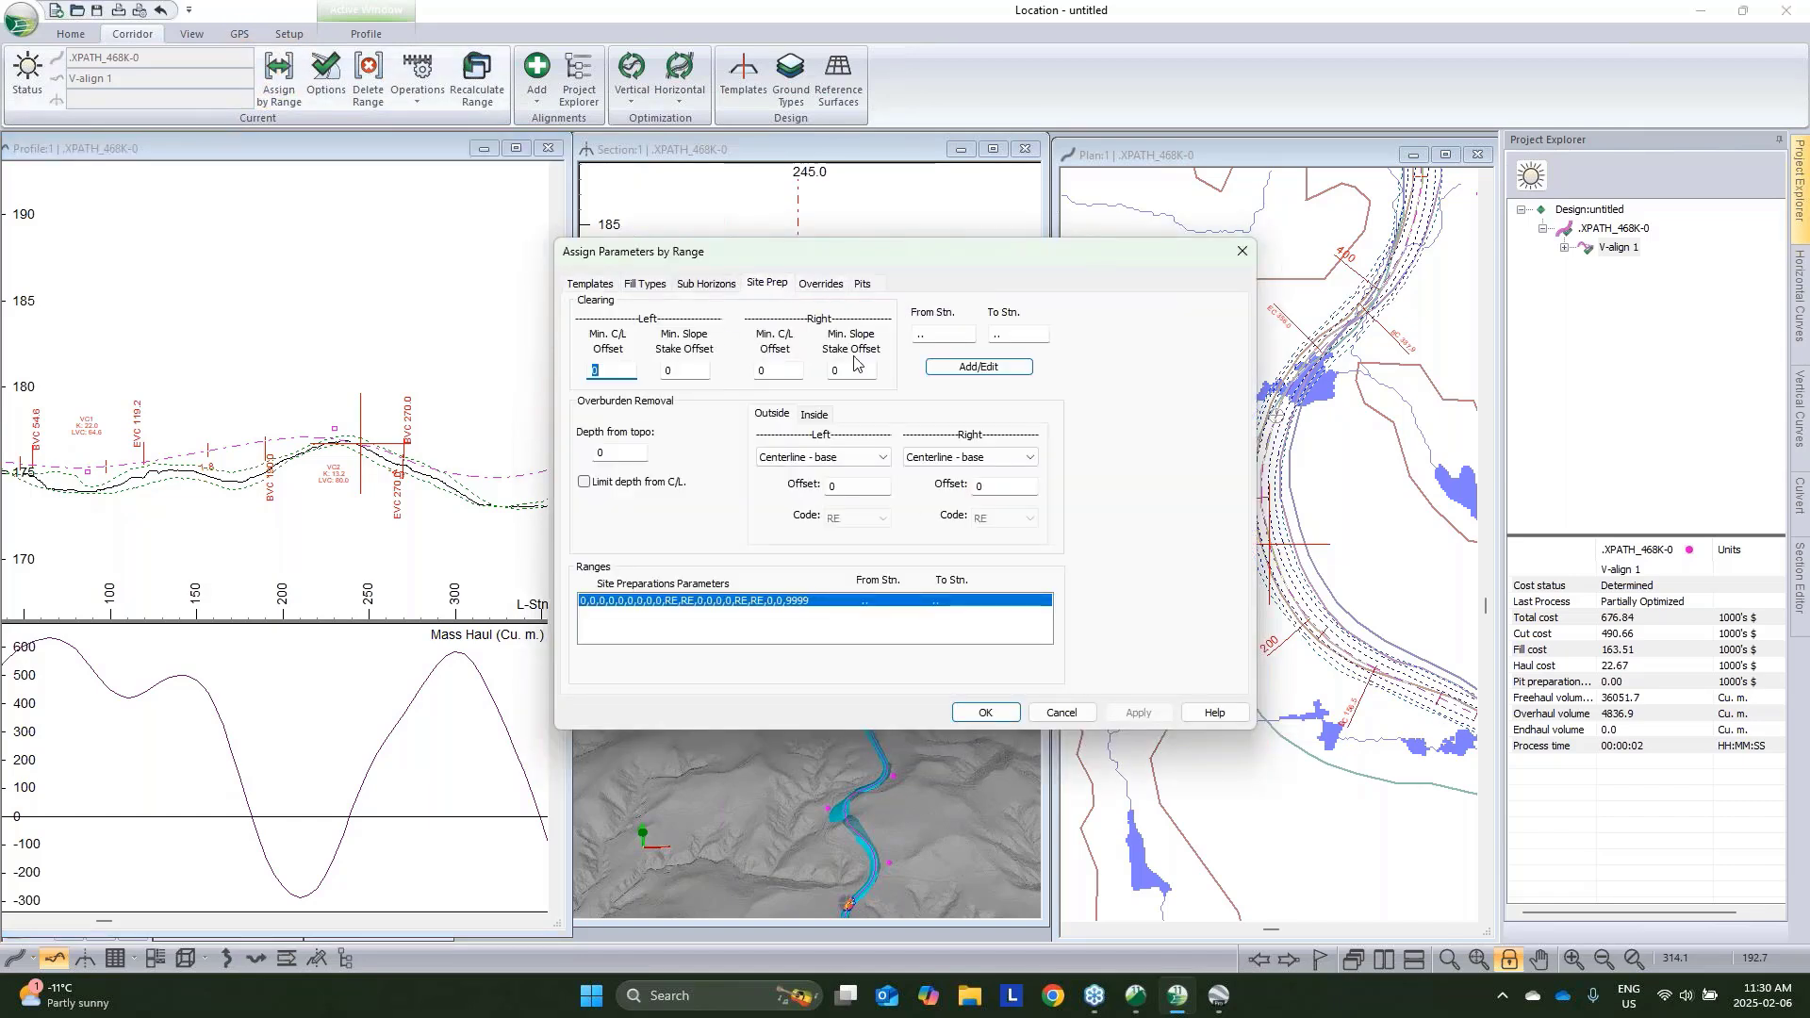
{"action": "left_click", "coordinate": [624, 453]}
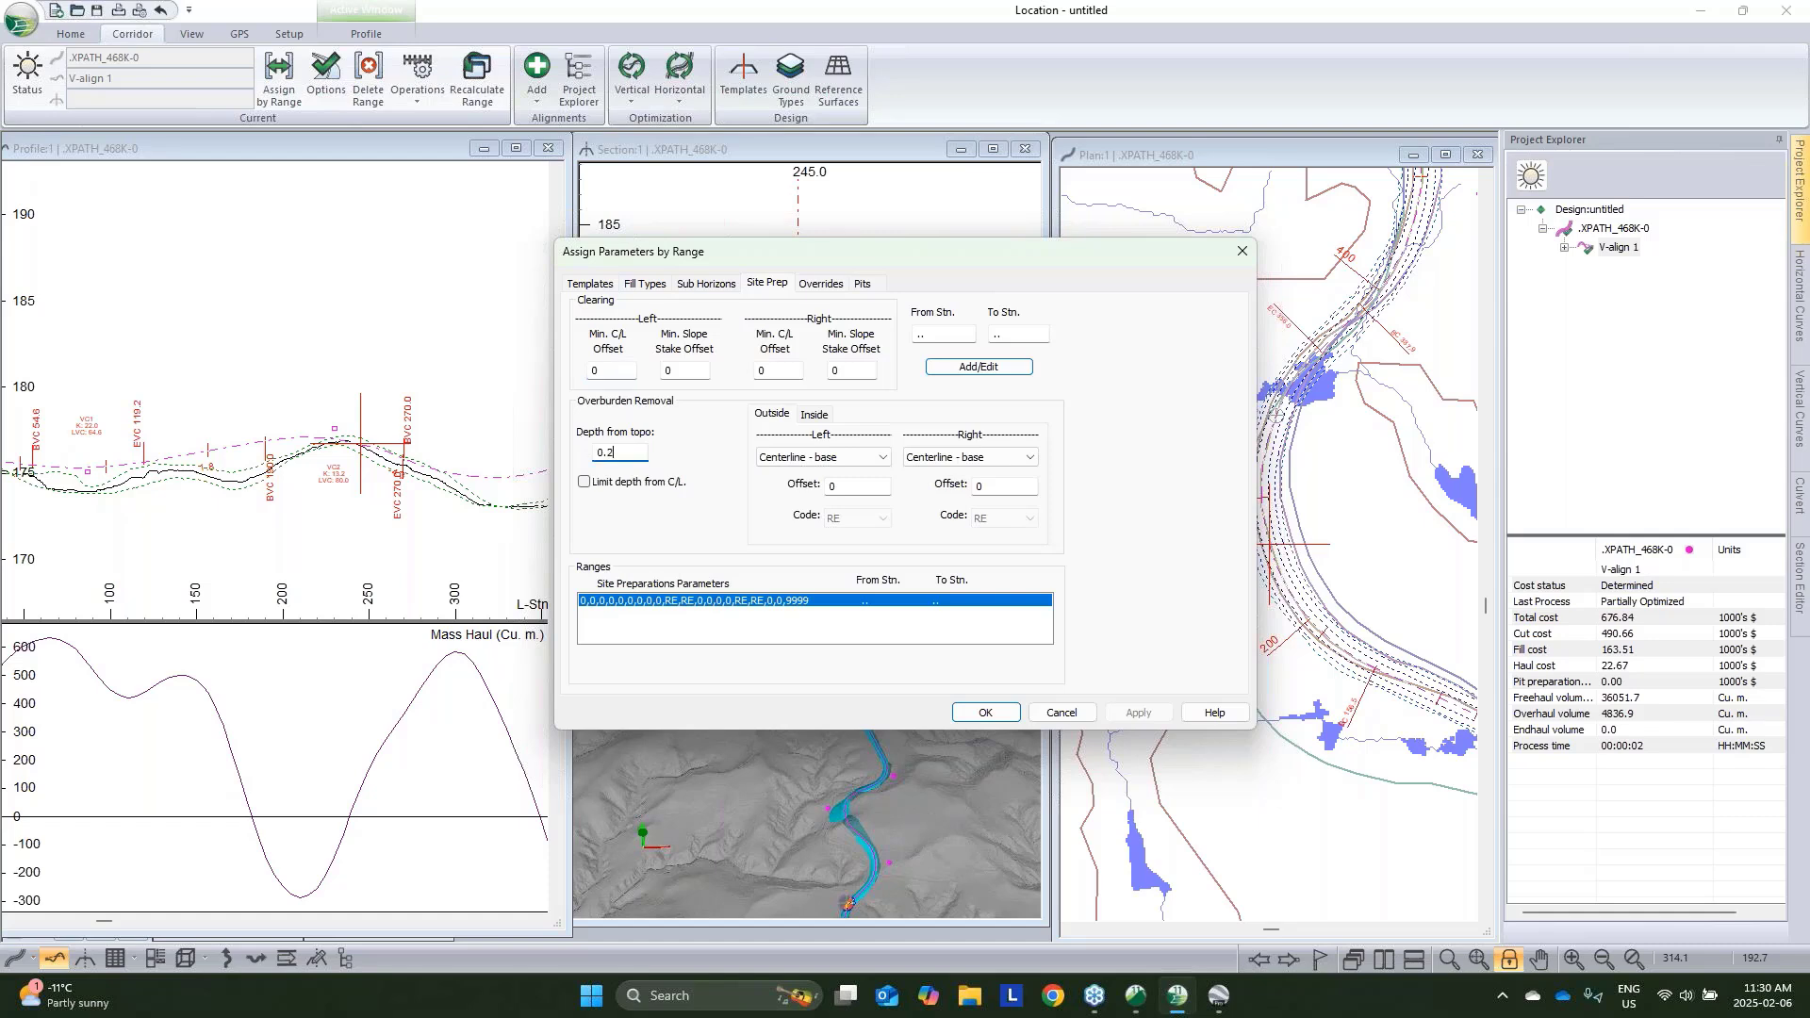
Set the outside limits of overburden removal to Slope stake - base on both sides and apply them to the whole alignment
{"action": "left_click", "coordinate": [817, 459]}
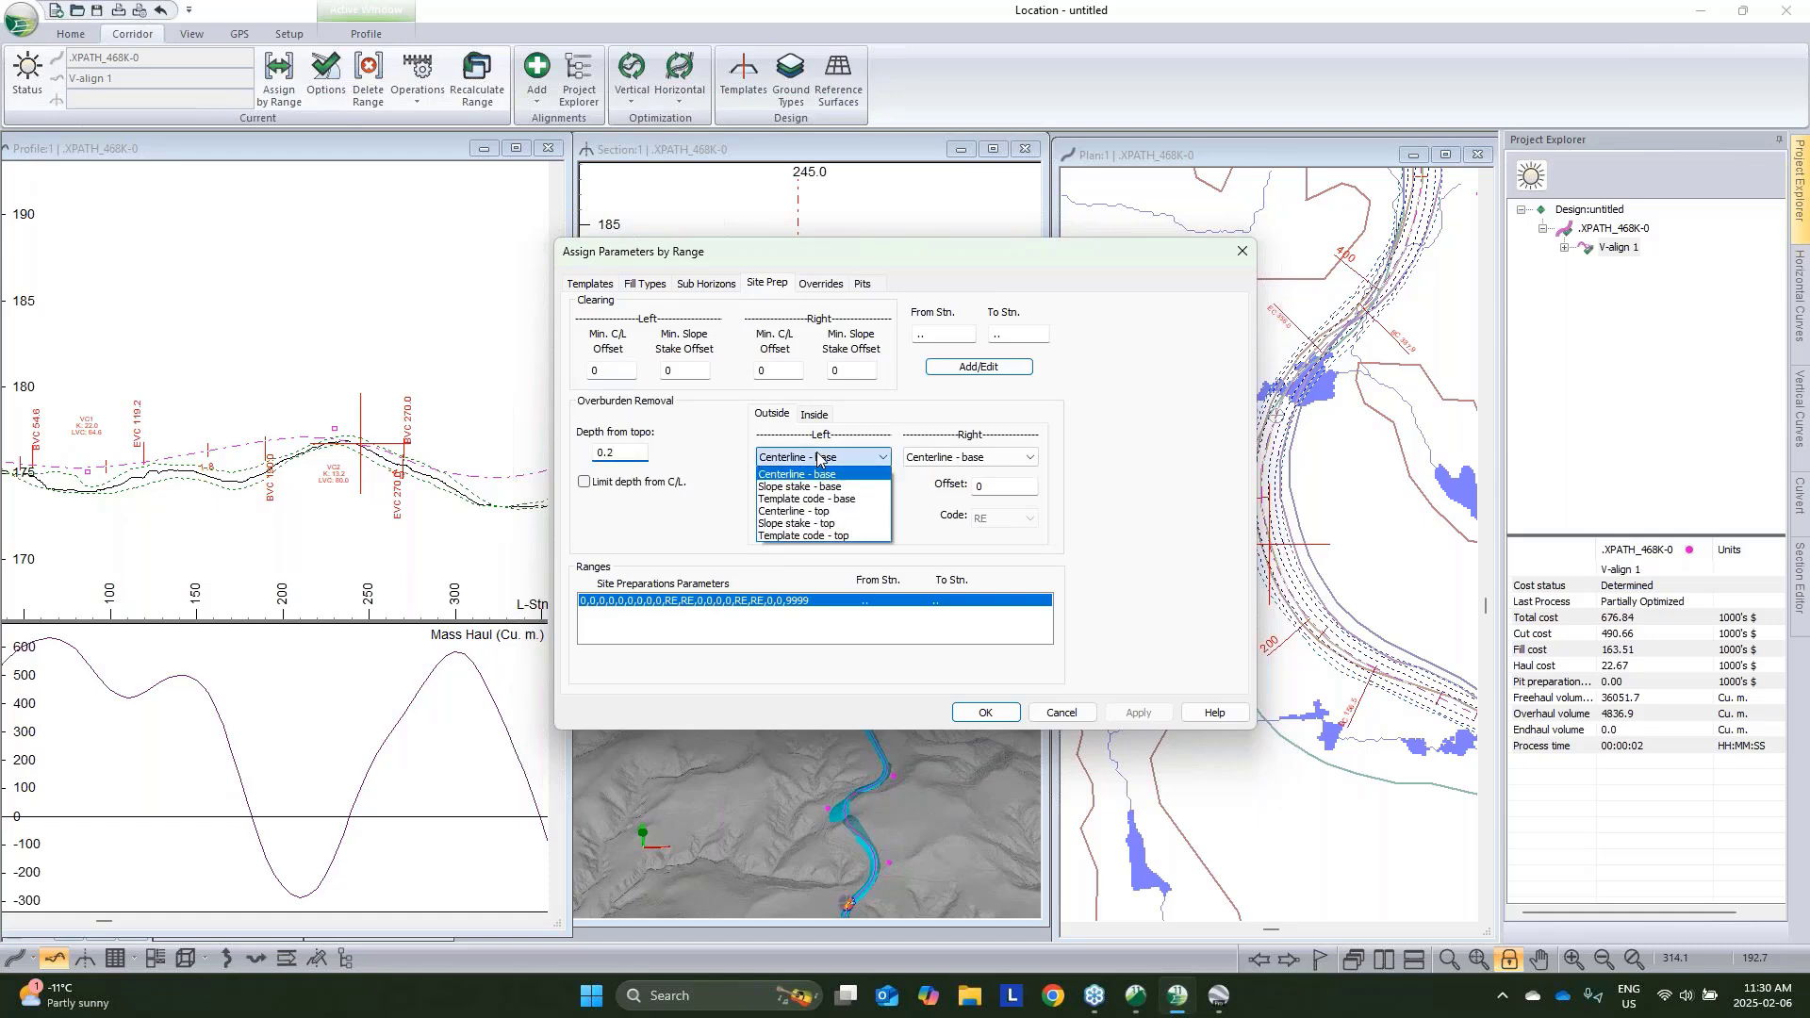
{"action": "left_click", "coordinate": [817, 487]}
{"action": "left_click", "coordinate": [971, 458]}
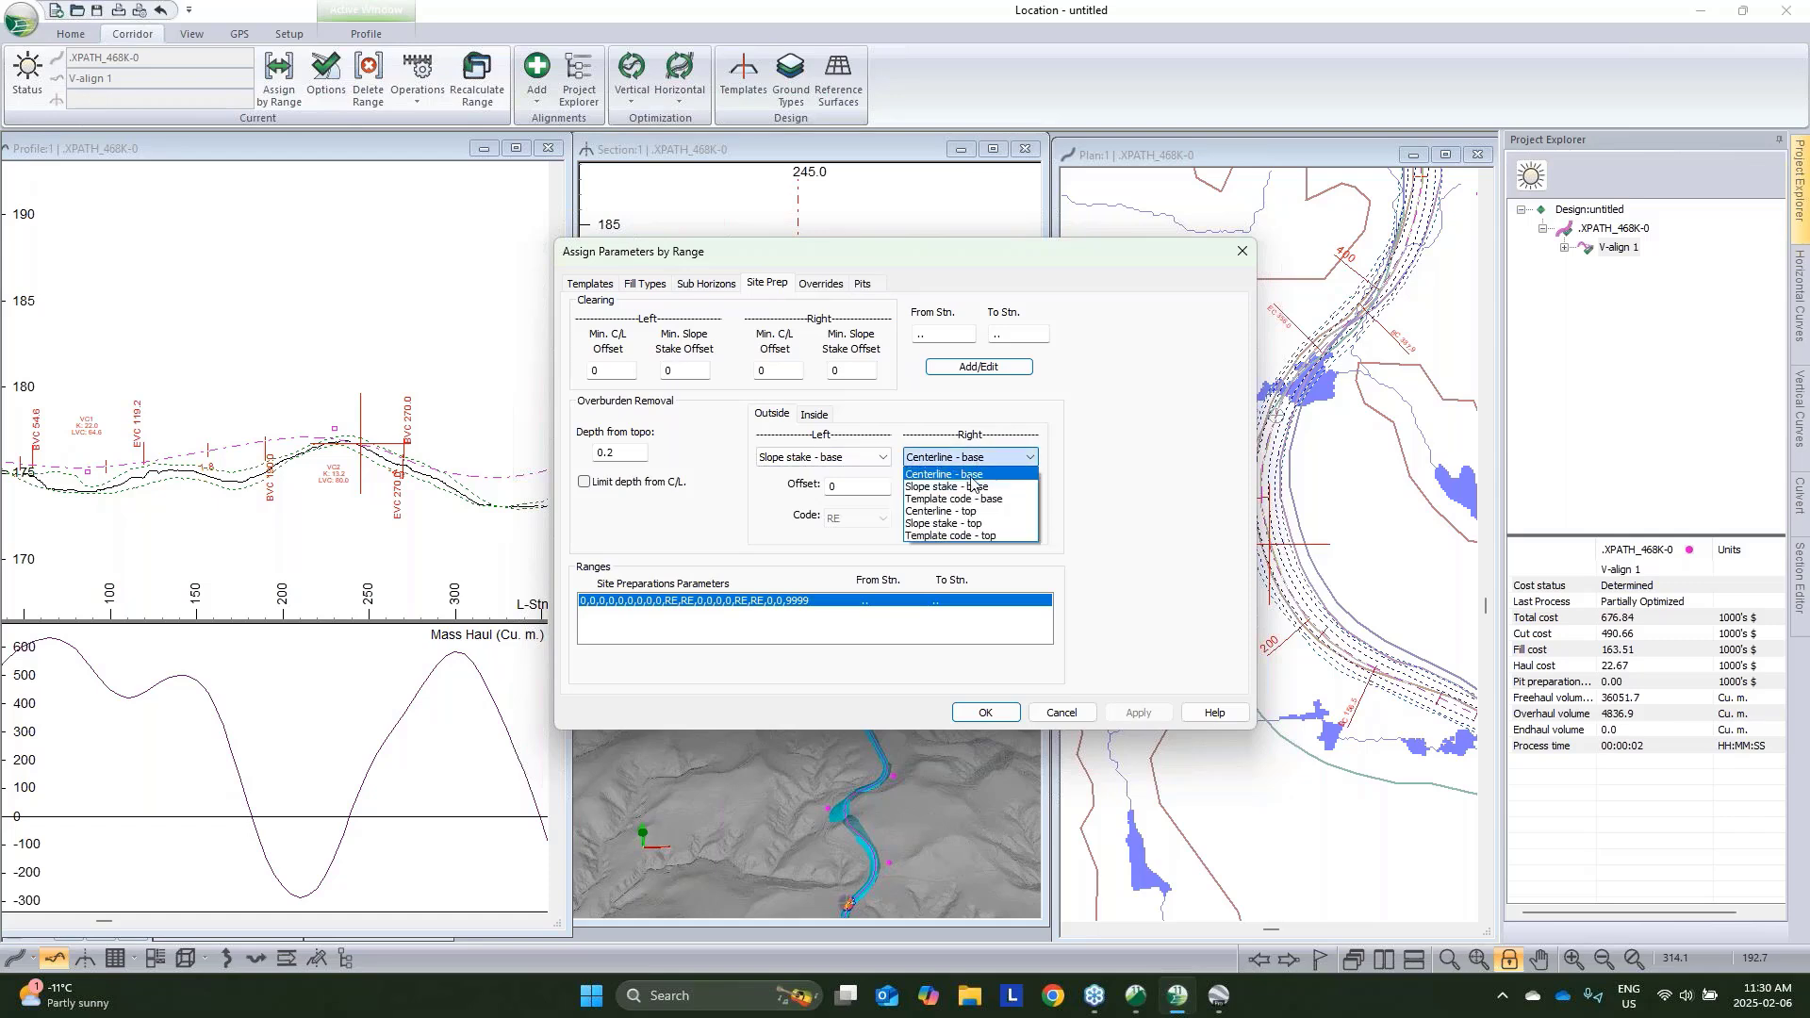
{"action": "left_click", "coordinate": [966, 488]}
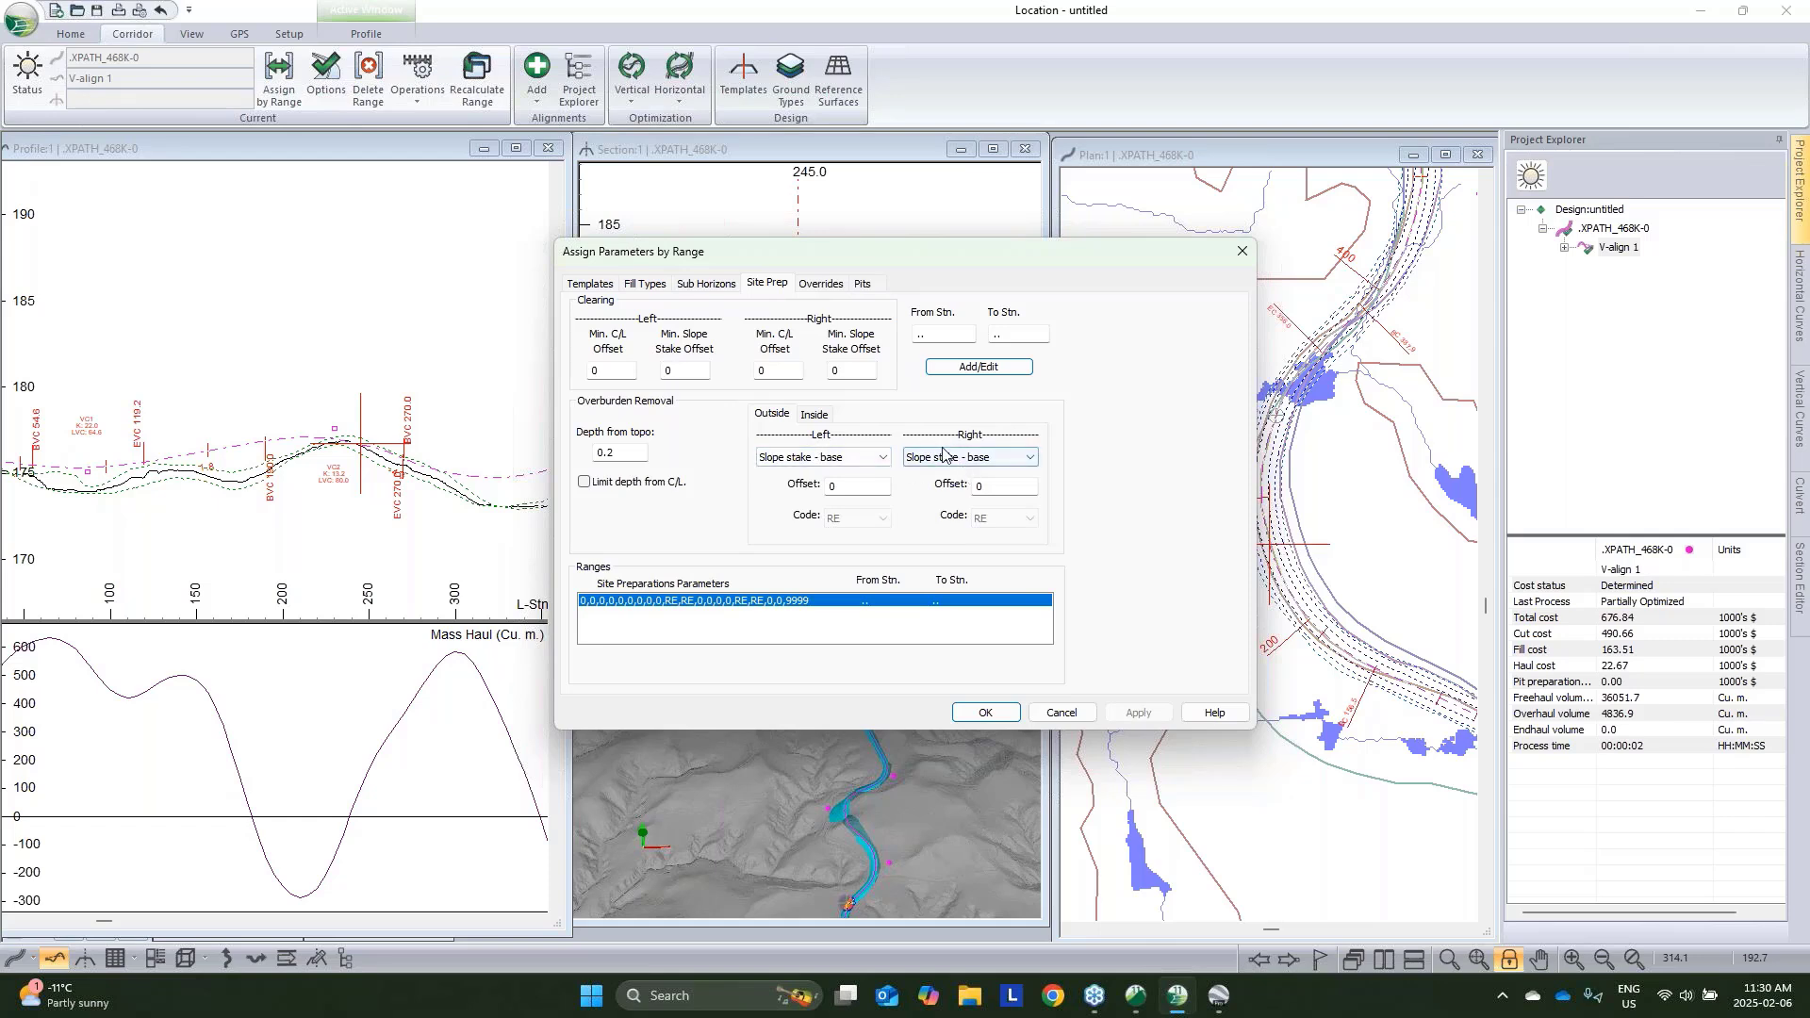
{"action": "left_click", "coordinate": [1002, 369]}
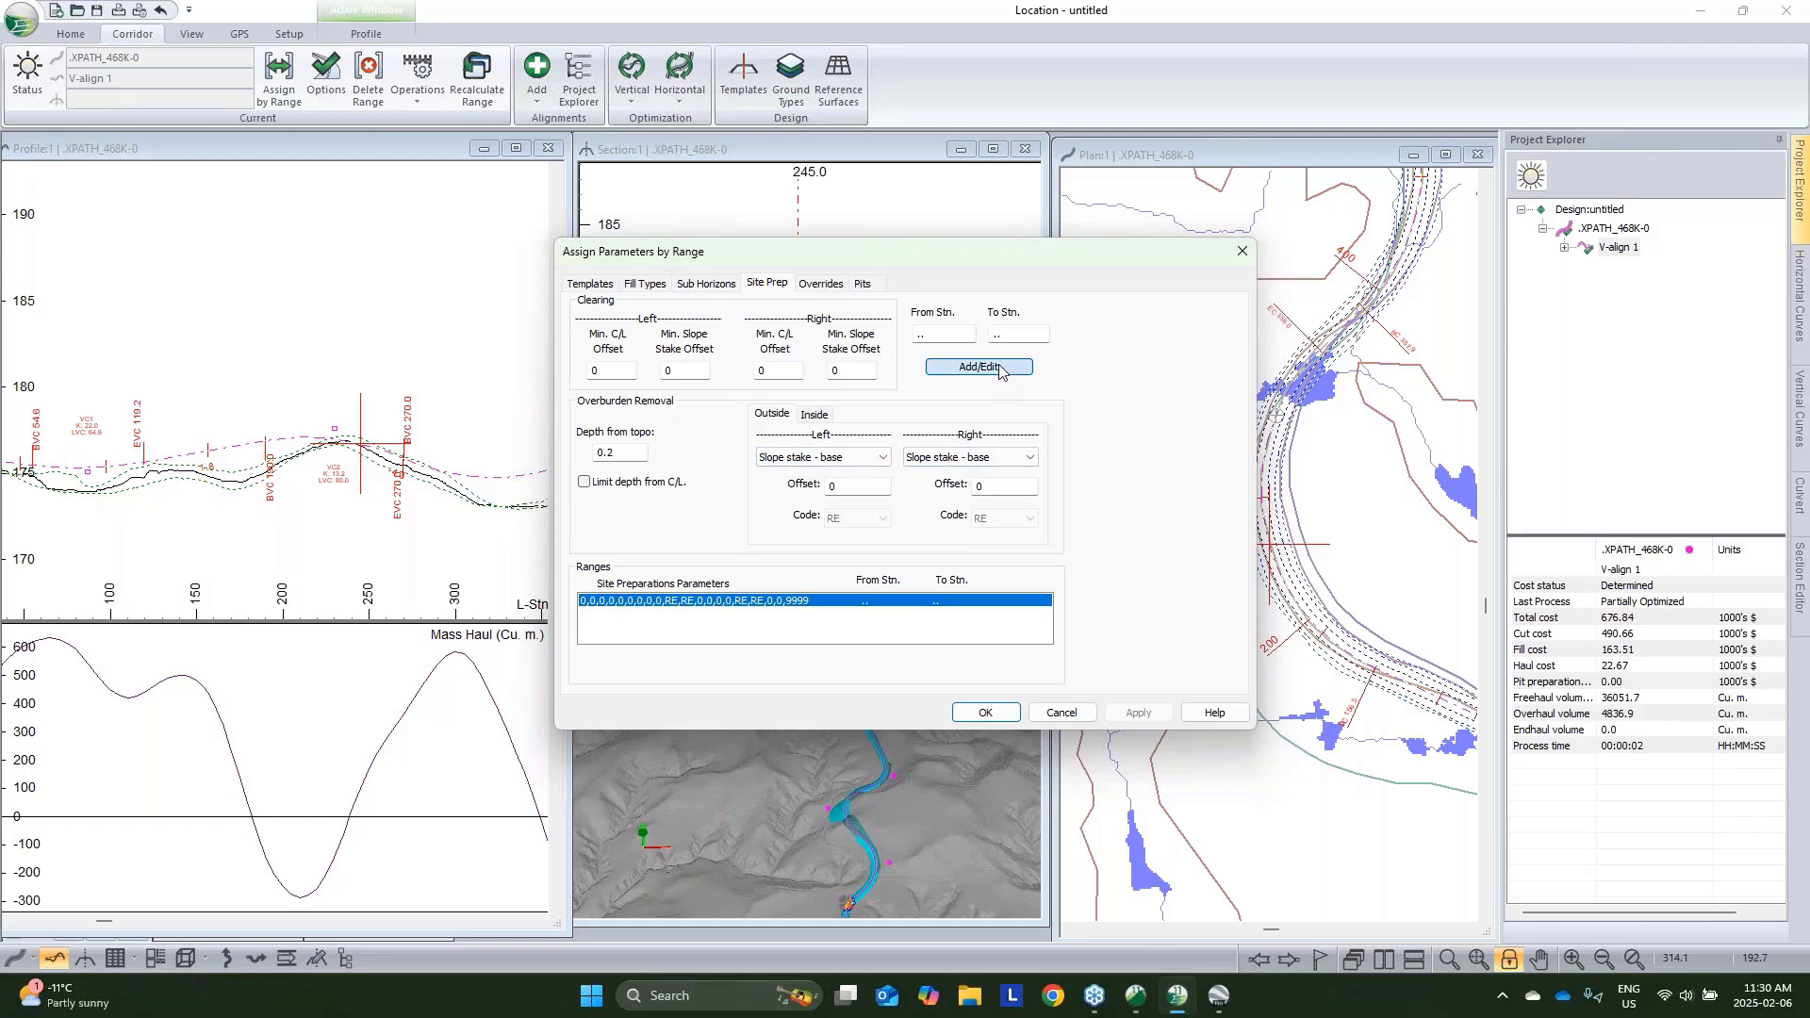
{"action": "left_click", "coordinate": [985, 712]}
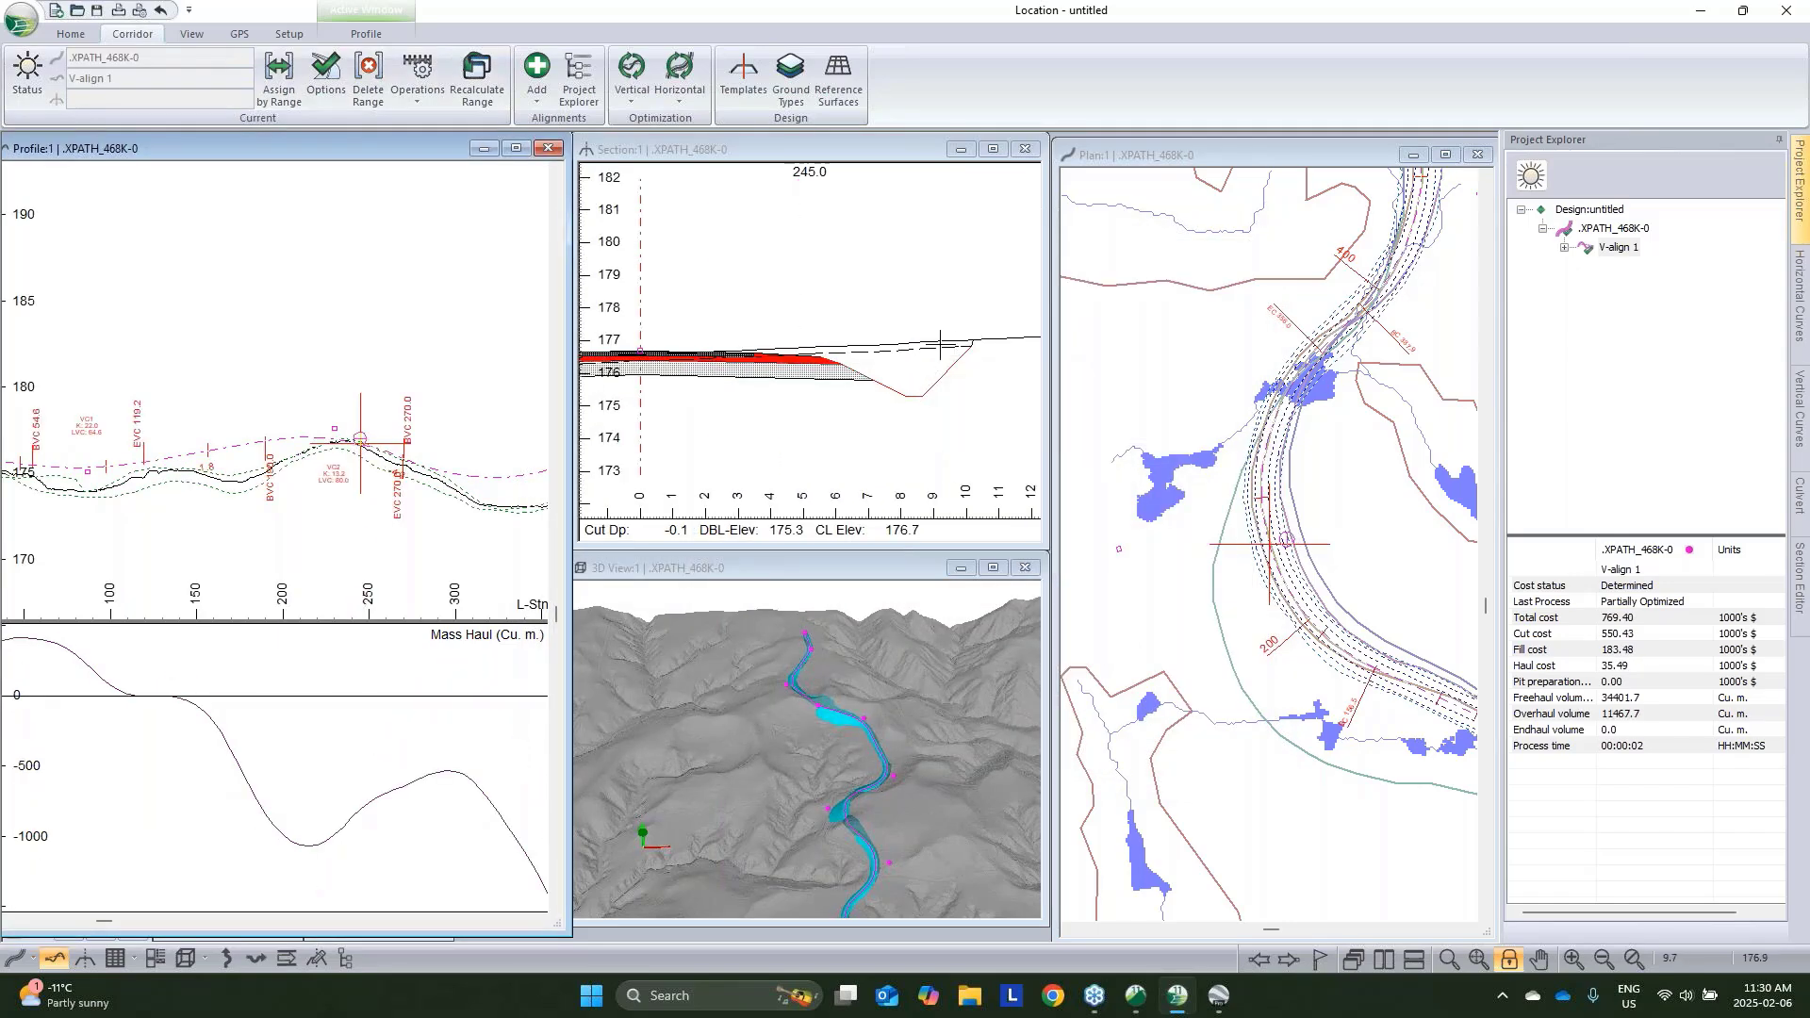
Hatch the subgrade cut area in the cross section at station 245
{"action": "right_click", "coordinate": [923, 370]}
{"action": "left_click", "coordinate": [979, 560]}
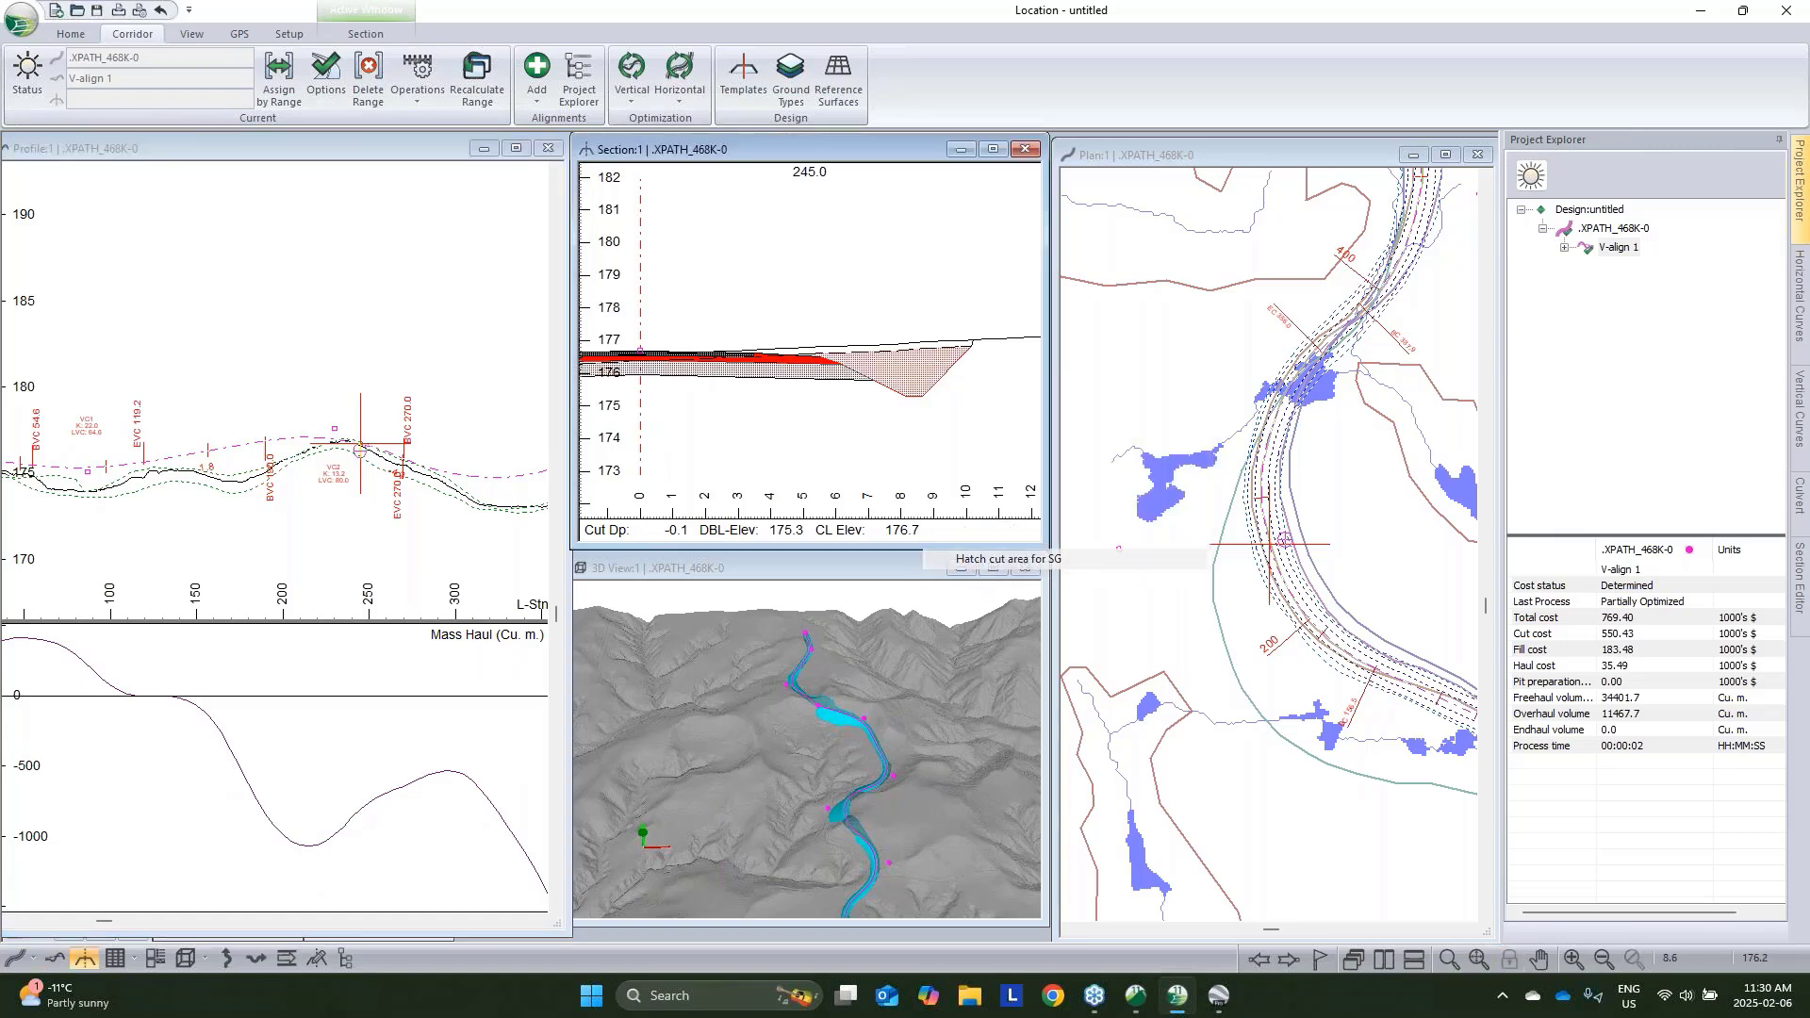
{"action": "mouse_move", "coordinate": [905, 362]}
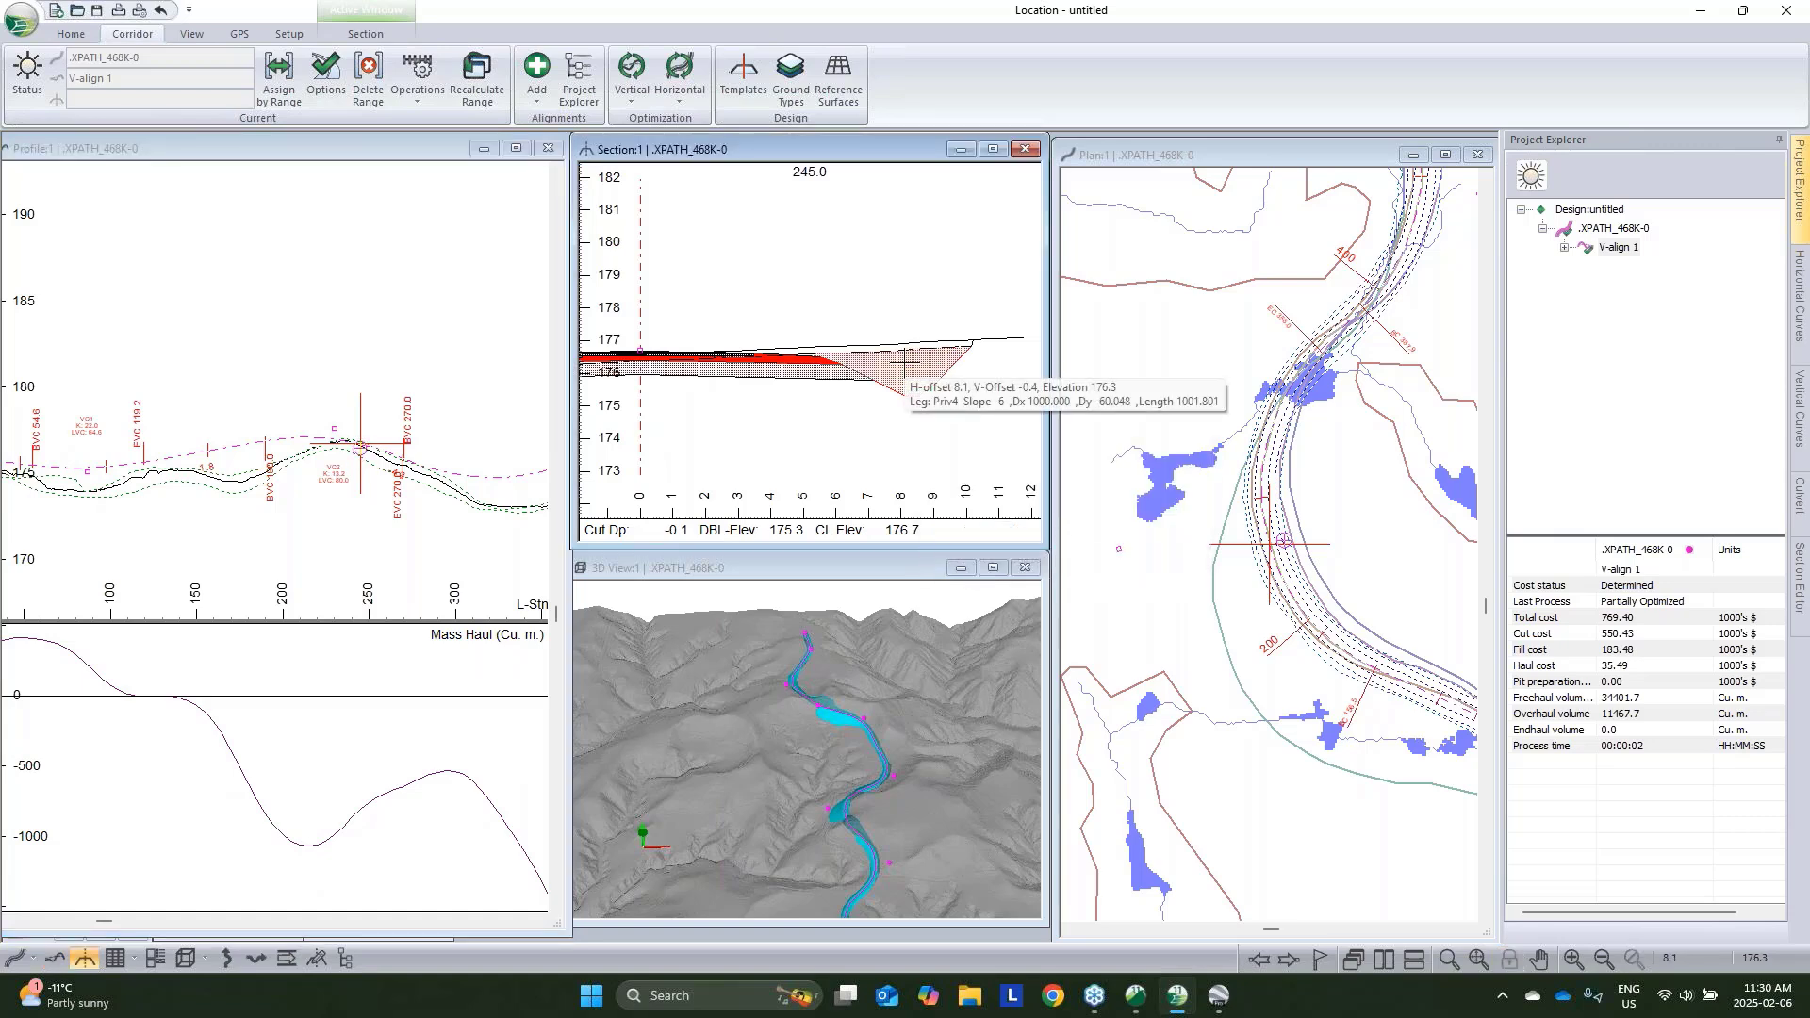
Check the stripping volumes along the alignment in the data table and put the tables away
{"action": "left_click", "coordinate": [115, 958]}
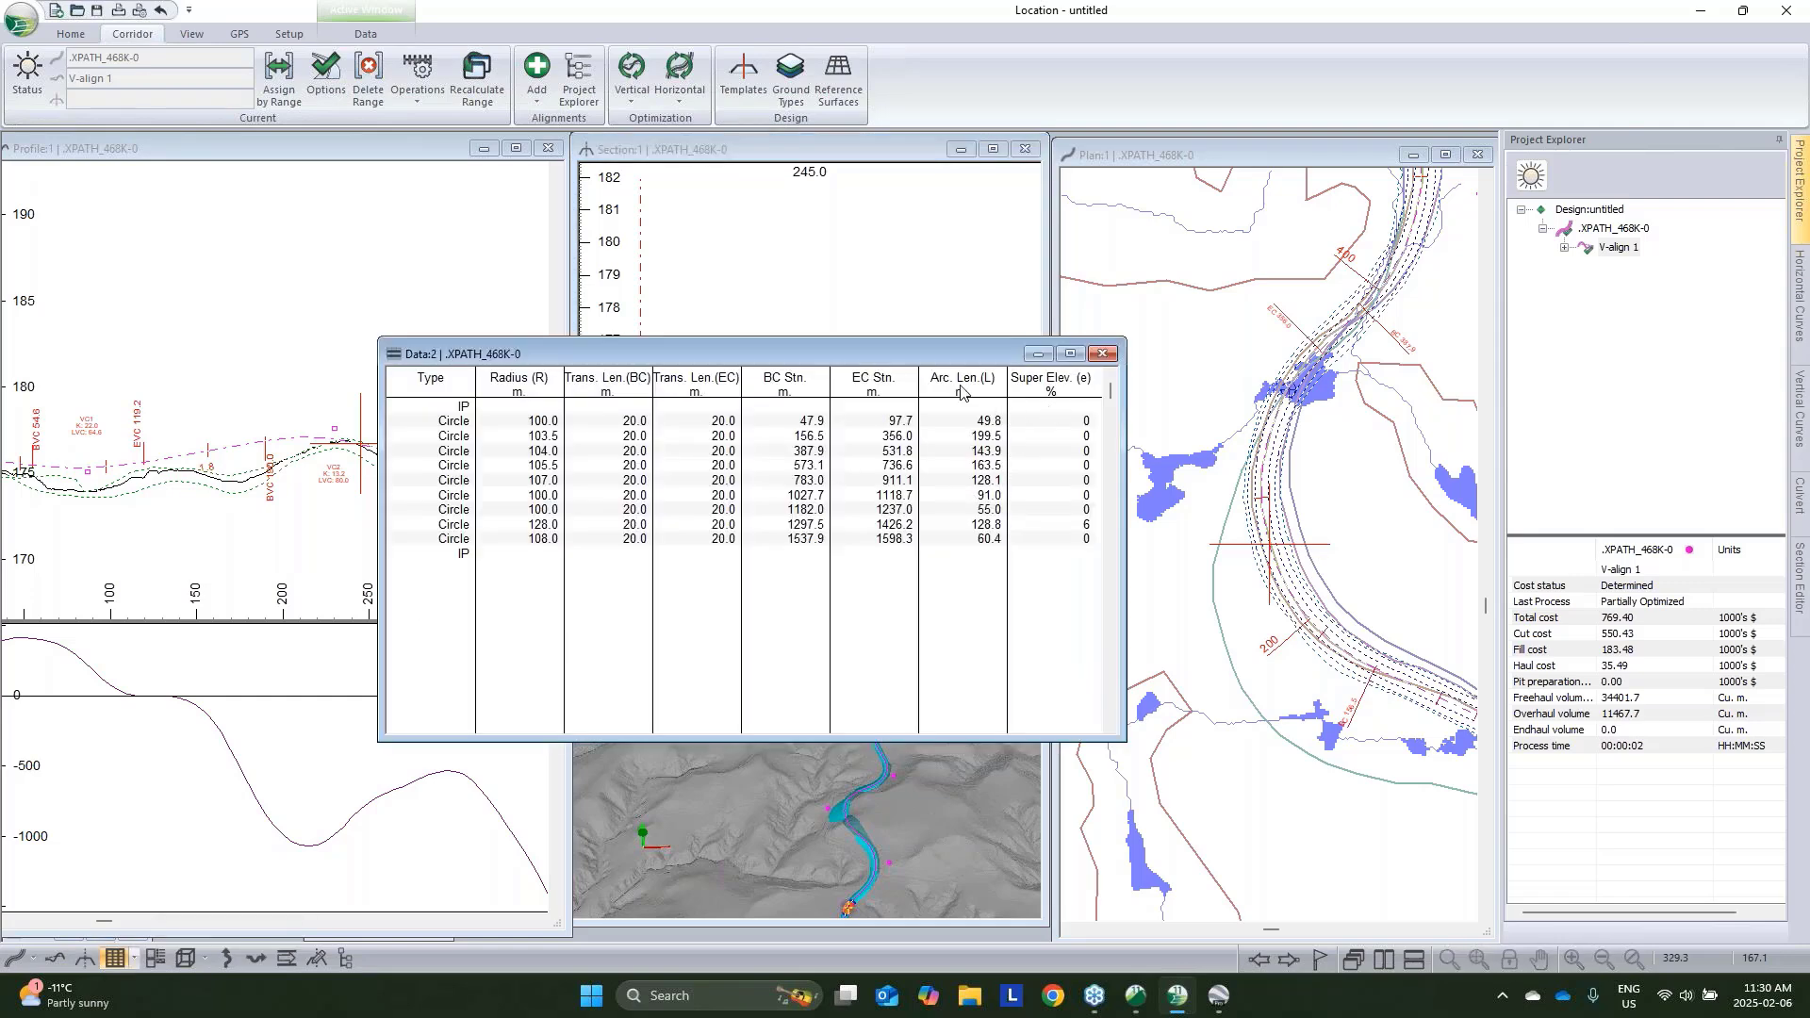
{"action": "left_click", "coordinate": [1103, 354]}
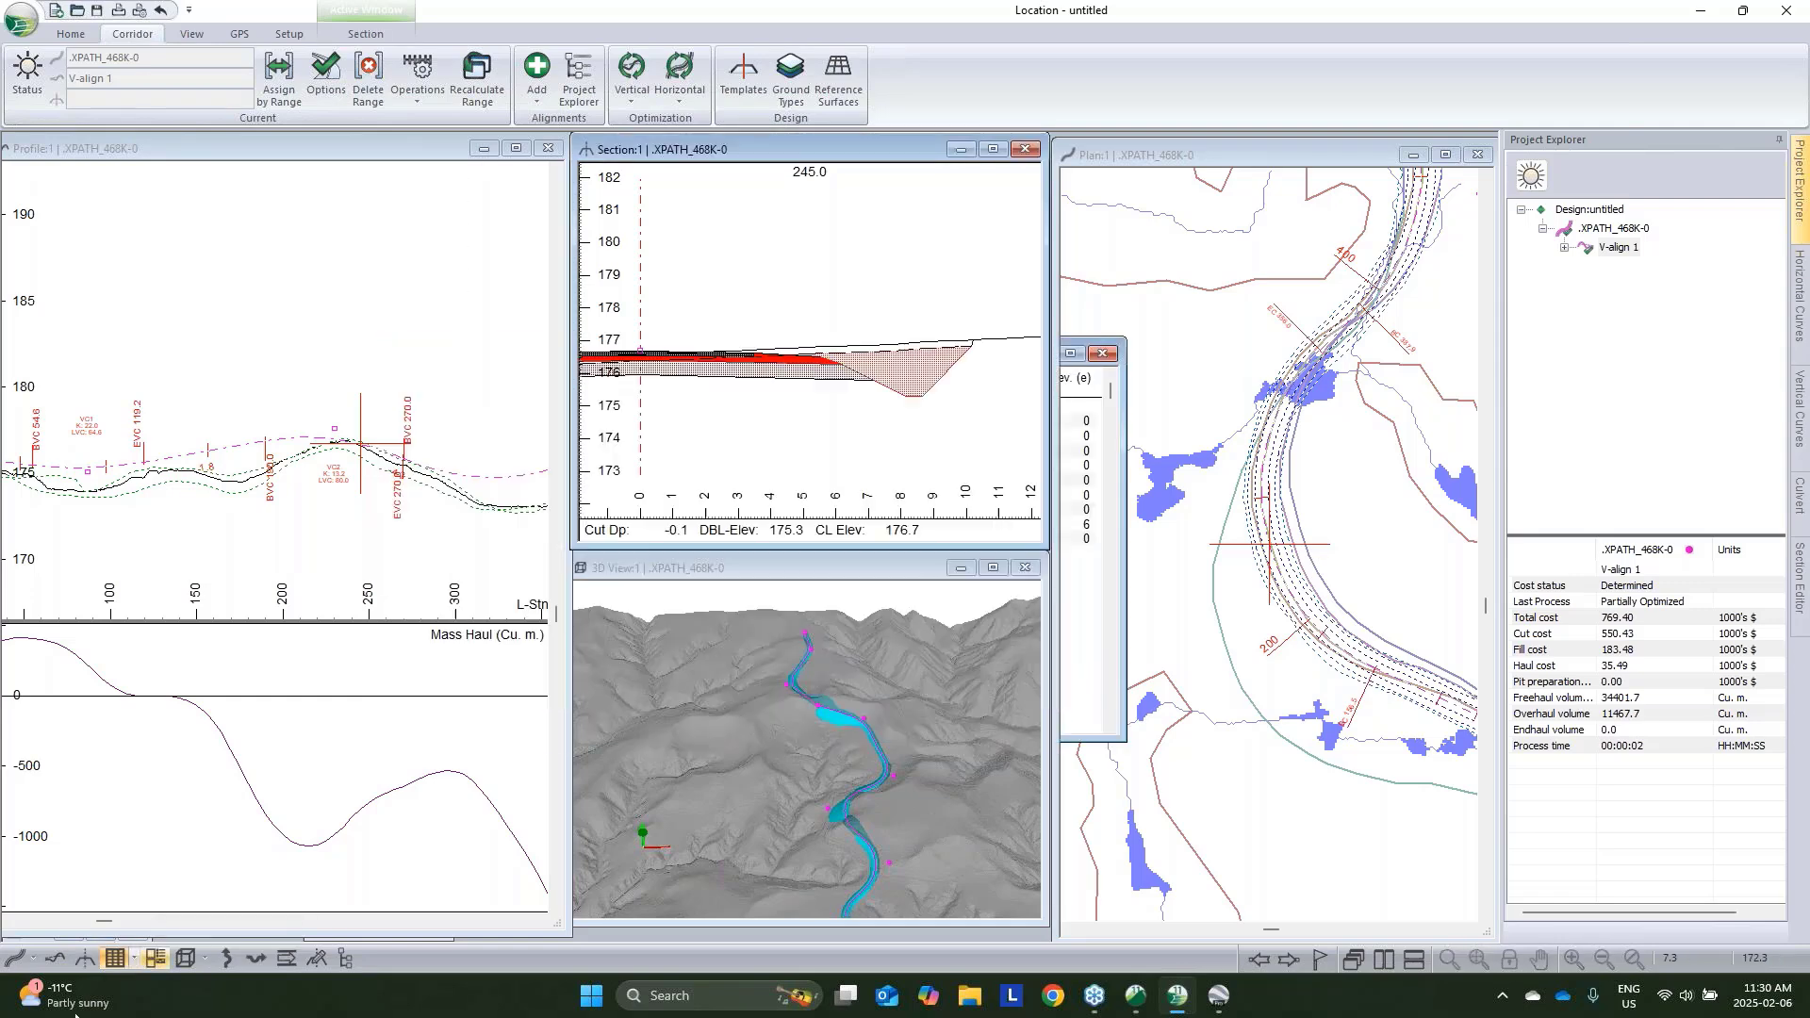
{"action": "left_click", "coordinate": [115, 959]}
{"action": "left_click", "coordinate": [115, 958]}
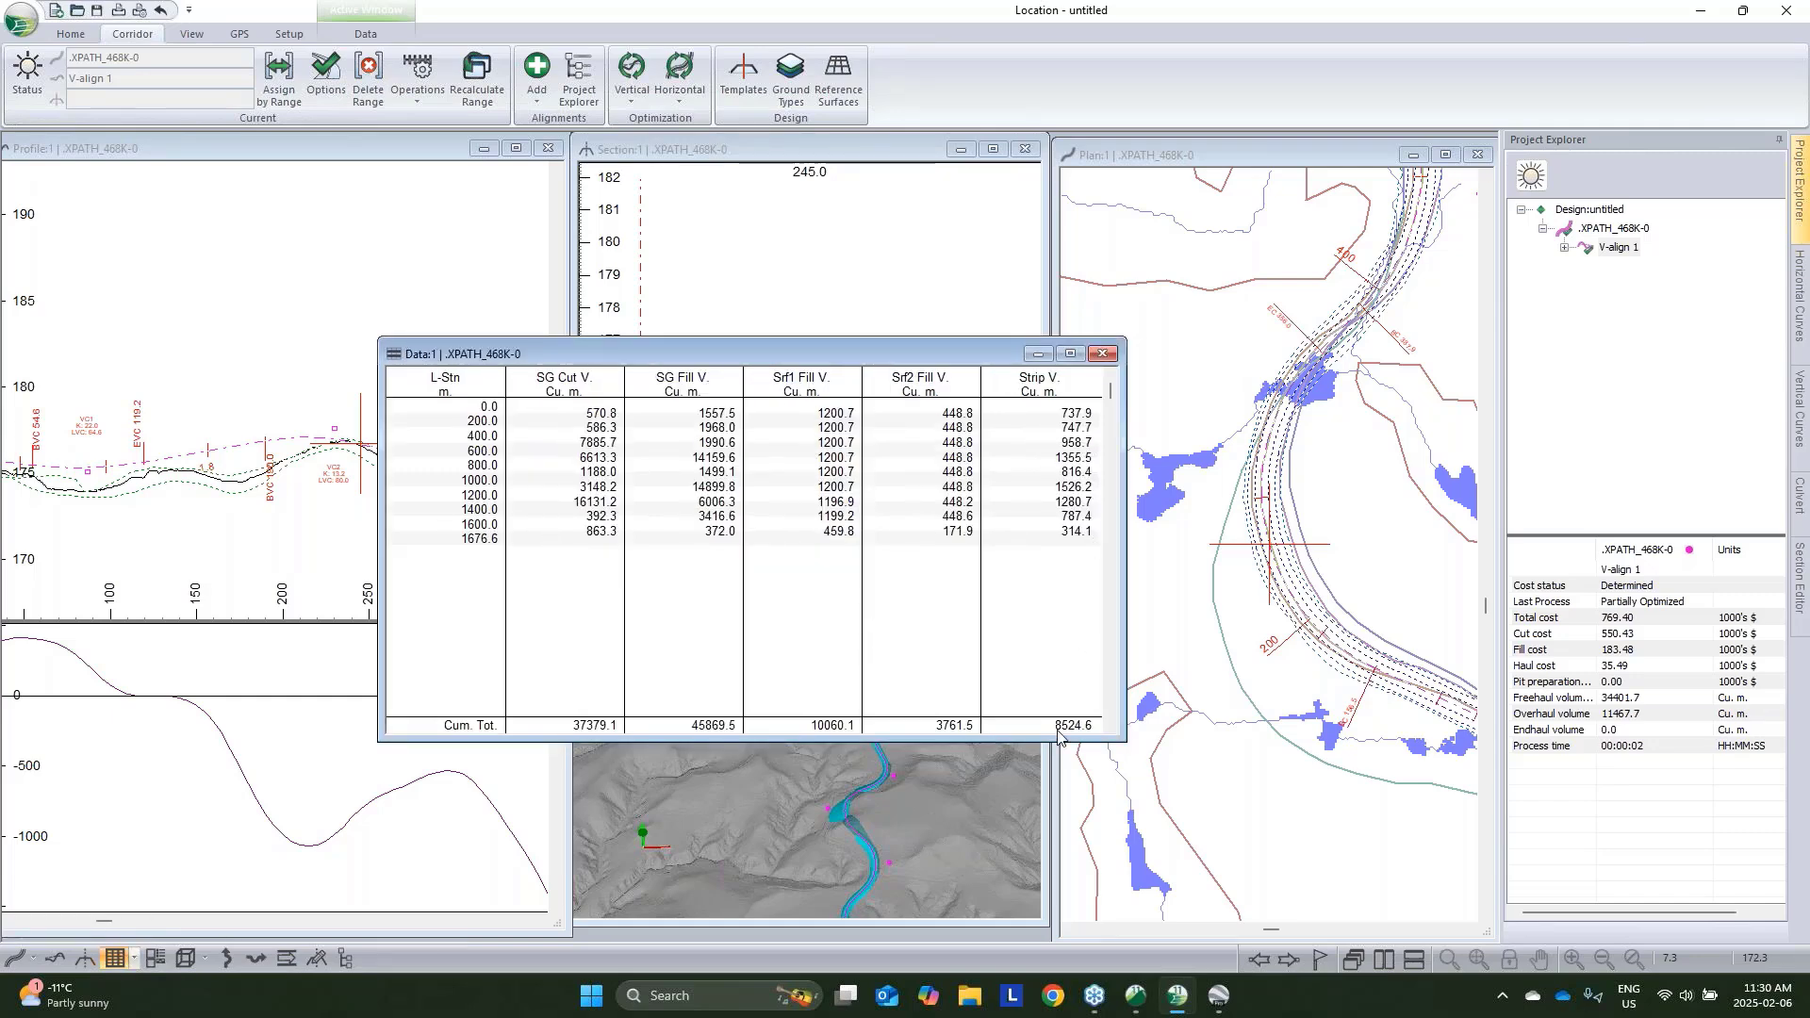
{"action": "left_click", "coordinate": [1037, 353]}
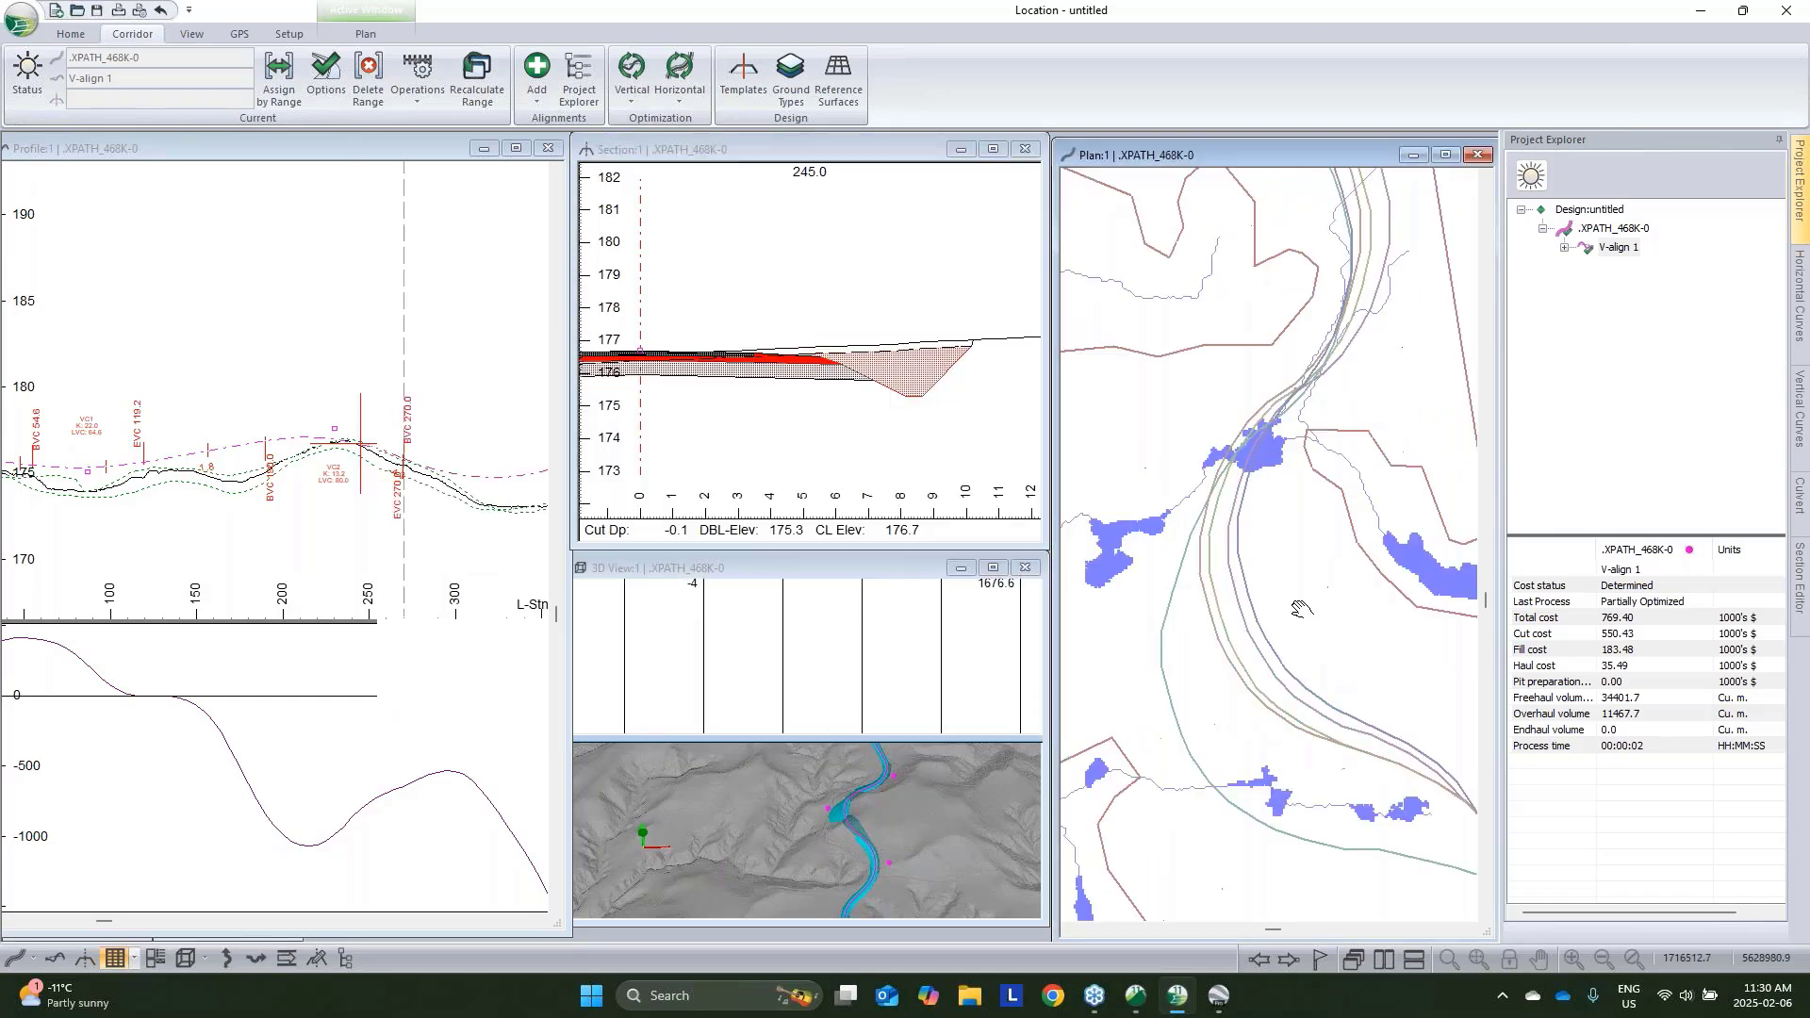
View the whole alignment in plan and inspect the corridor up close in 3D at station 1055
{"action": "scroll", "coordinate": [1287, 614], "scroll_direction": "down", "scroll_amount": 5}
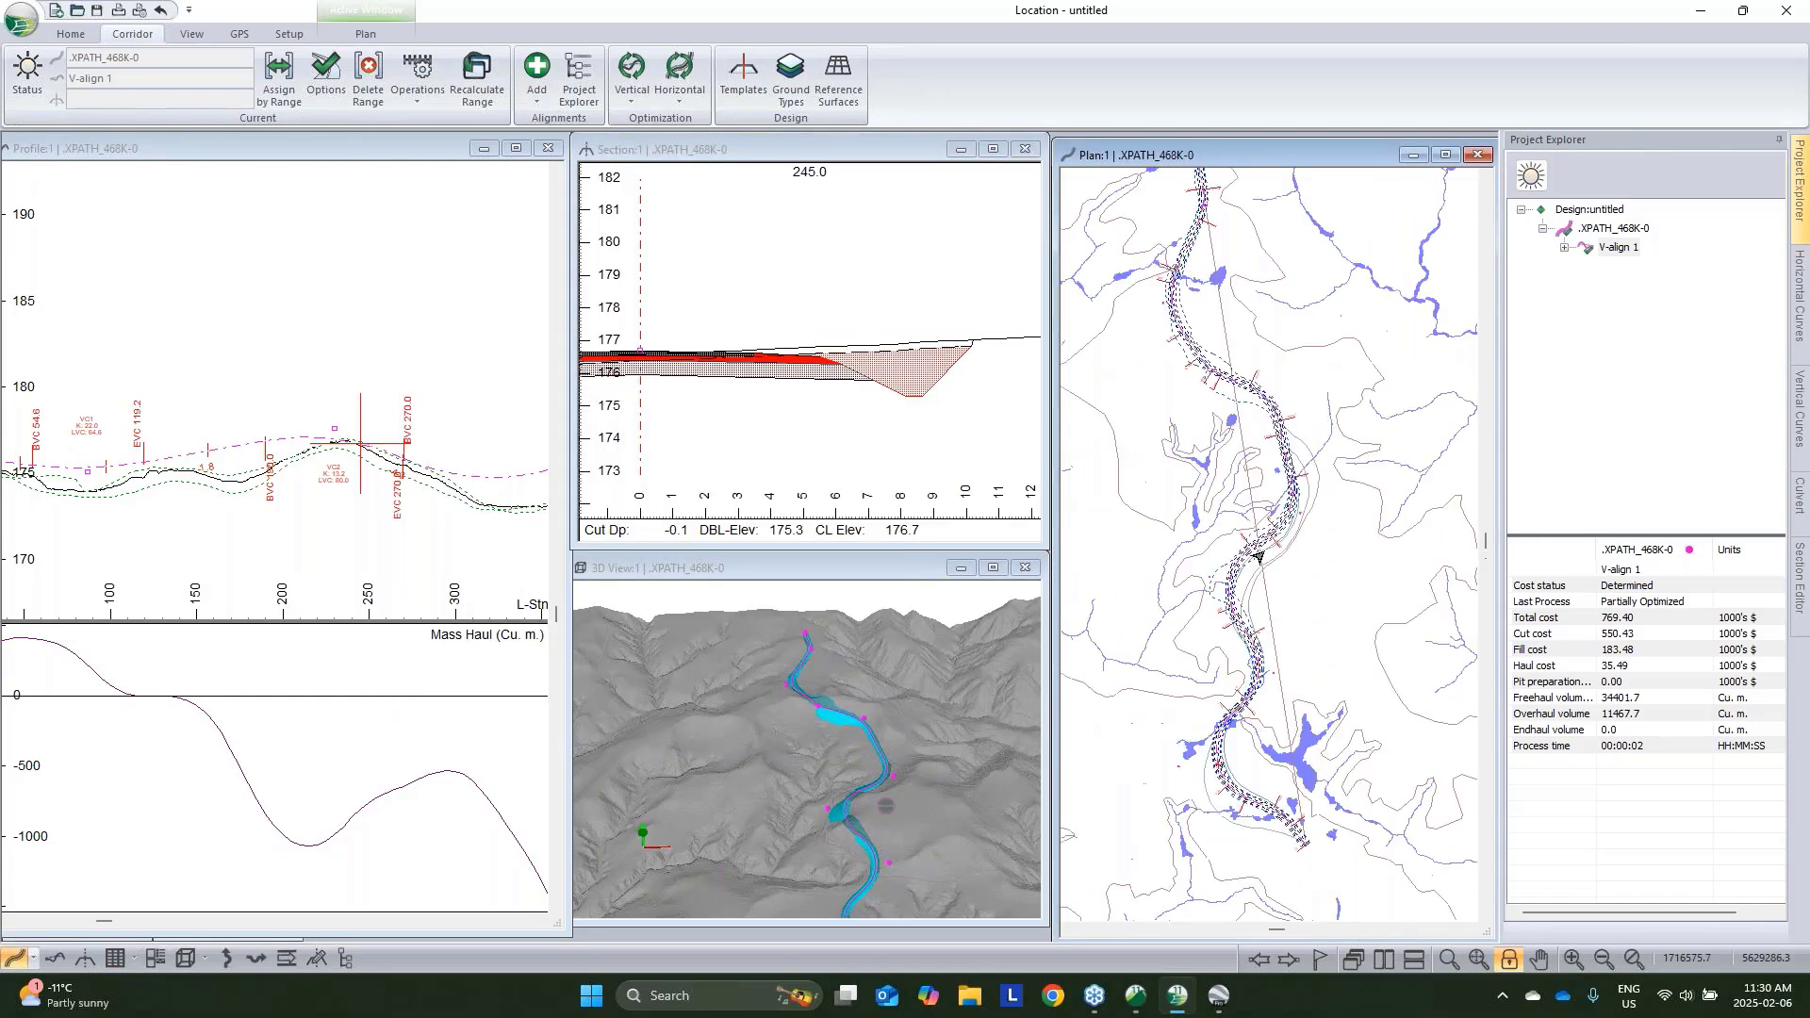
{"action": "scroll", "coordinate": [831, 735], "scroll_direction": "up", "scroll_amount": 3}
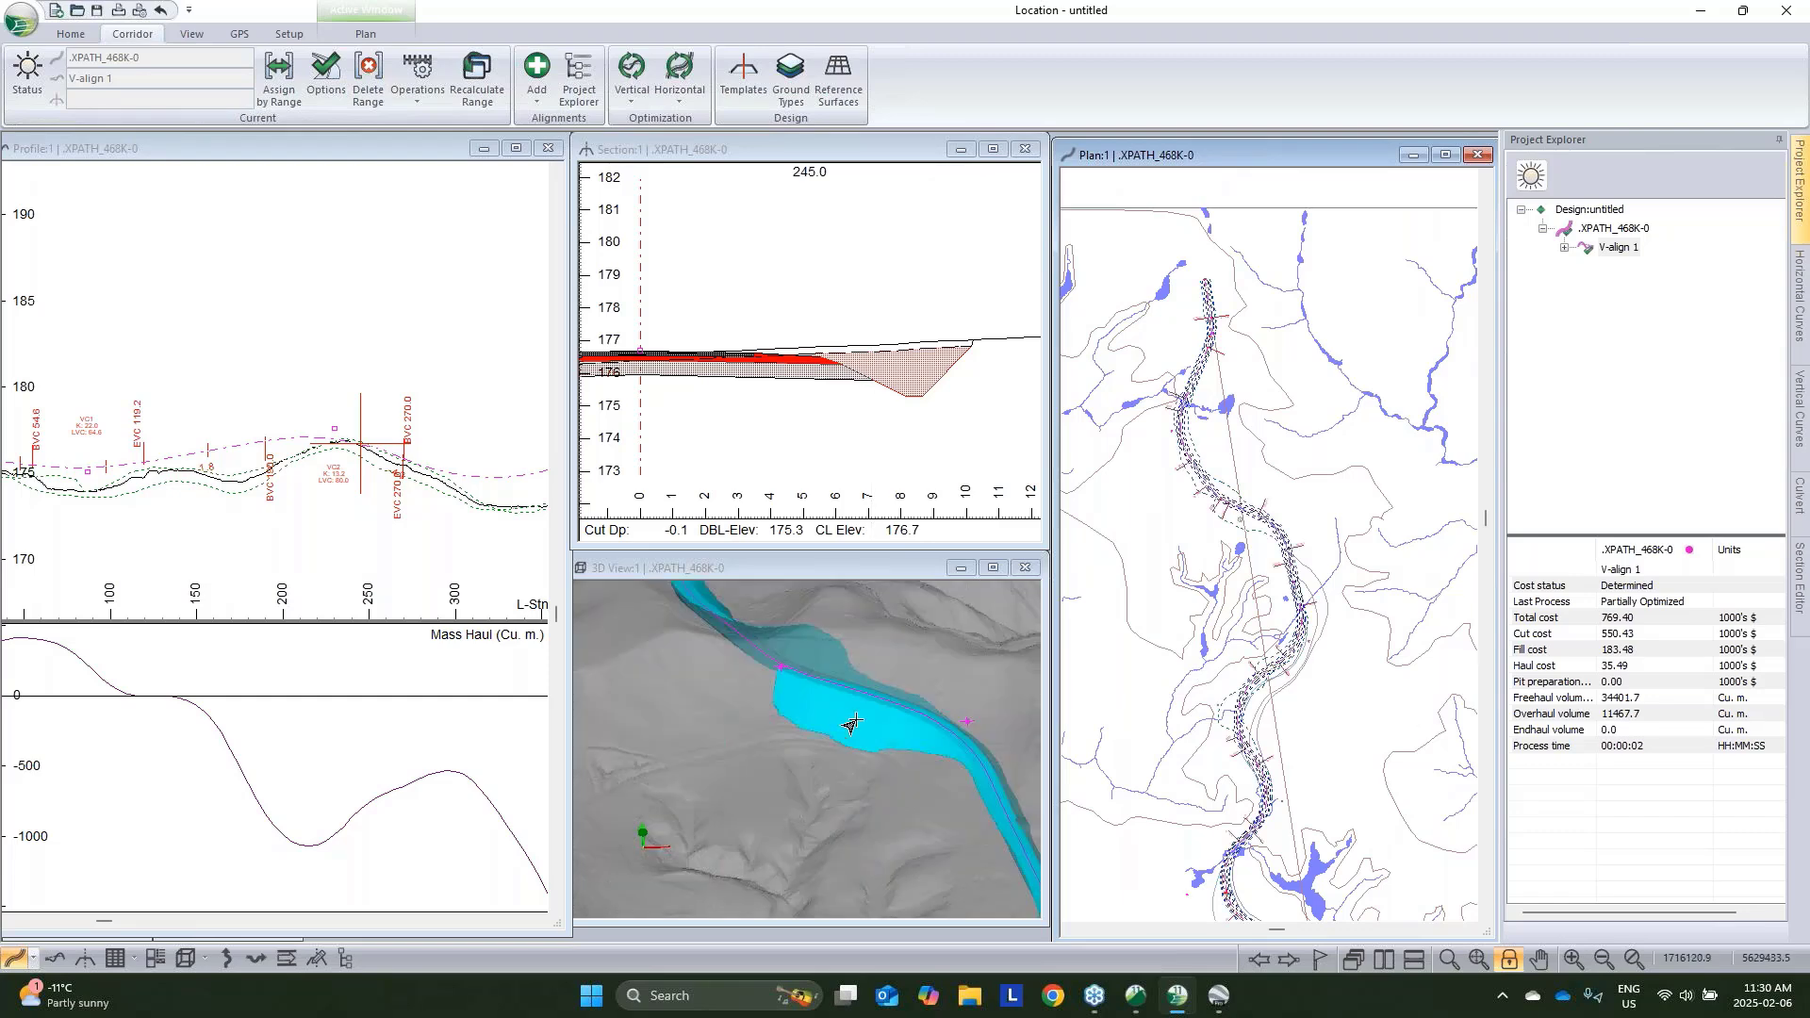
{"action": "left_click", "coordinate": [969, 761]}
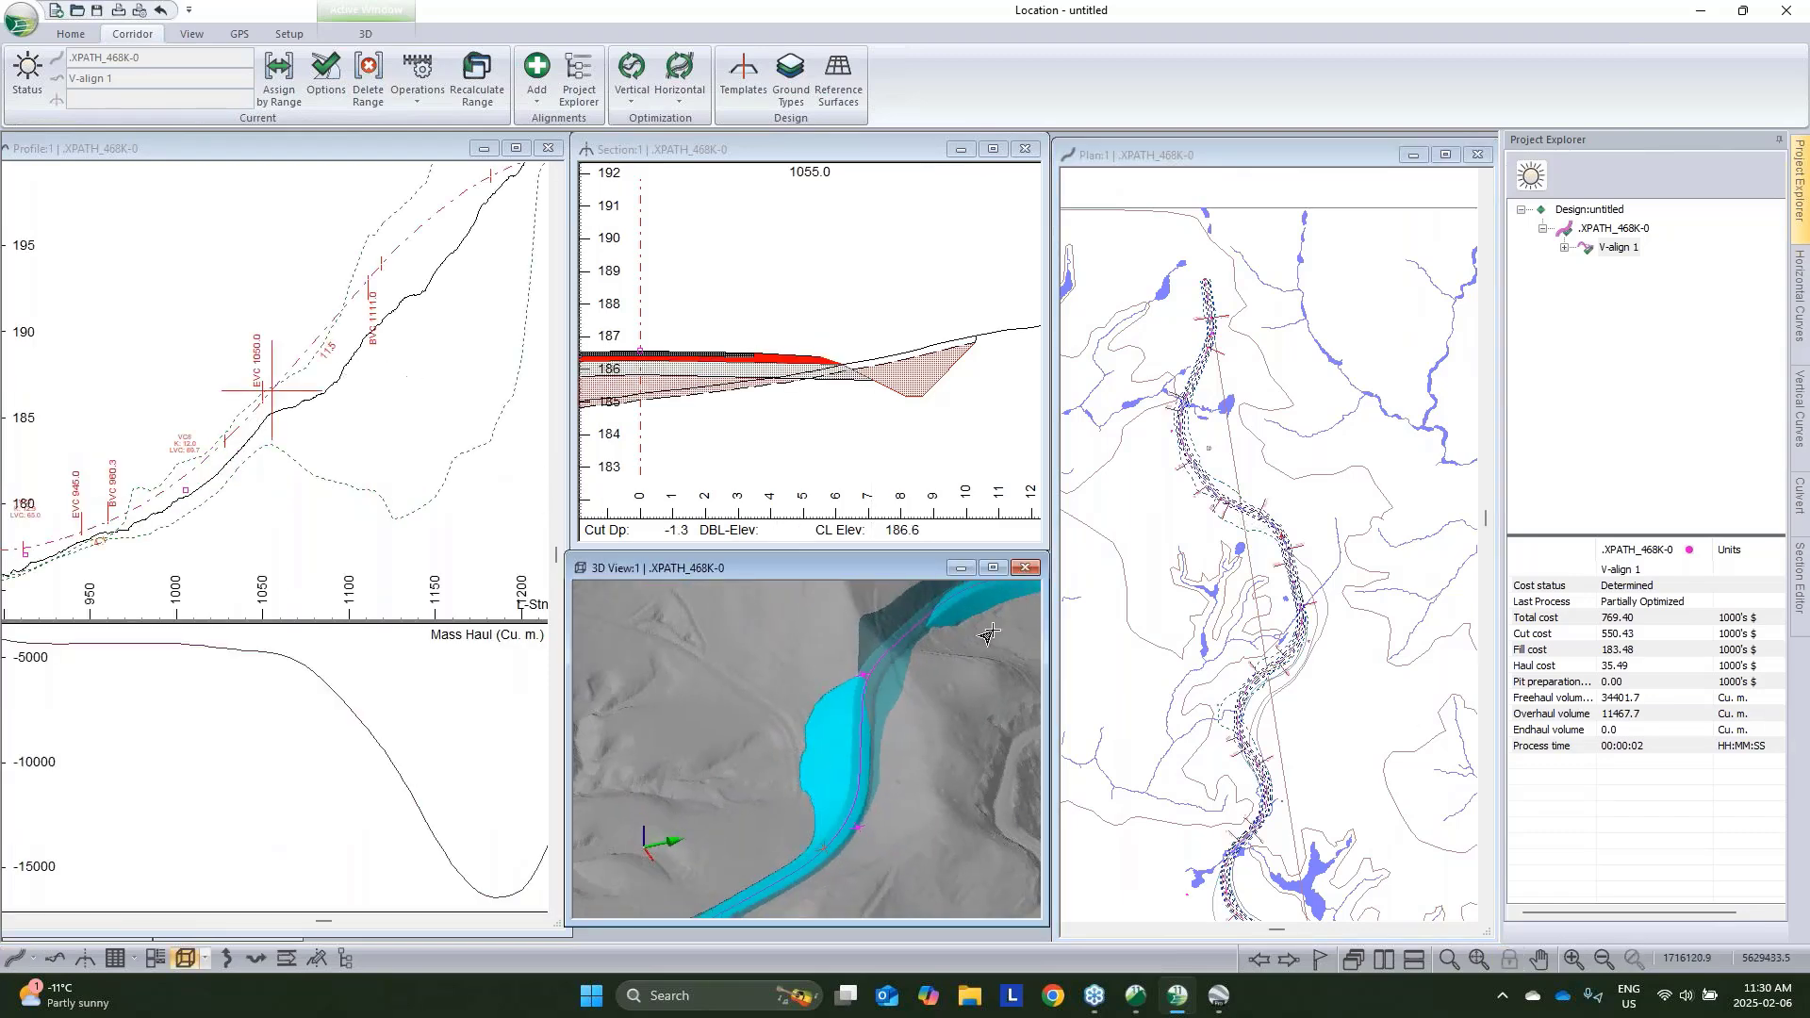
{"action": "scroll", "coordinate": [235, 377], "scroll_direction": "down", "scroll_amount": 3}
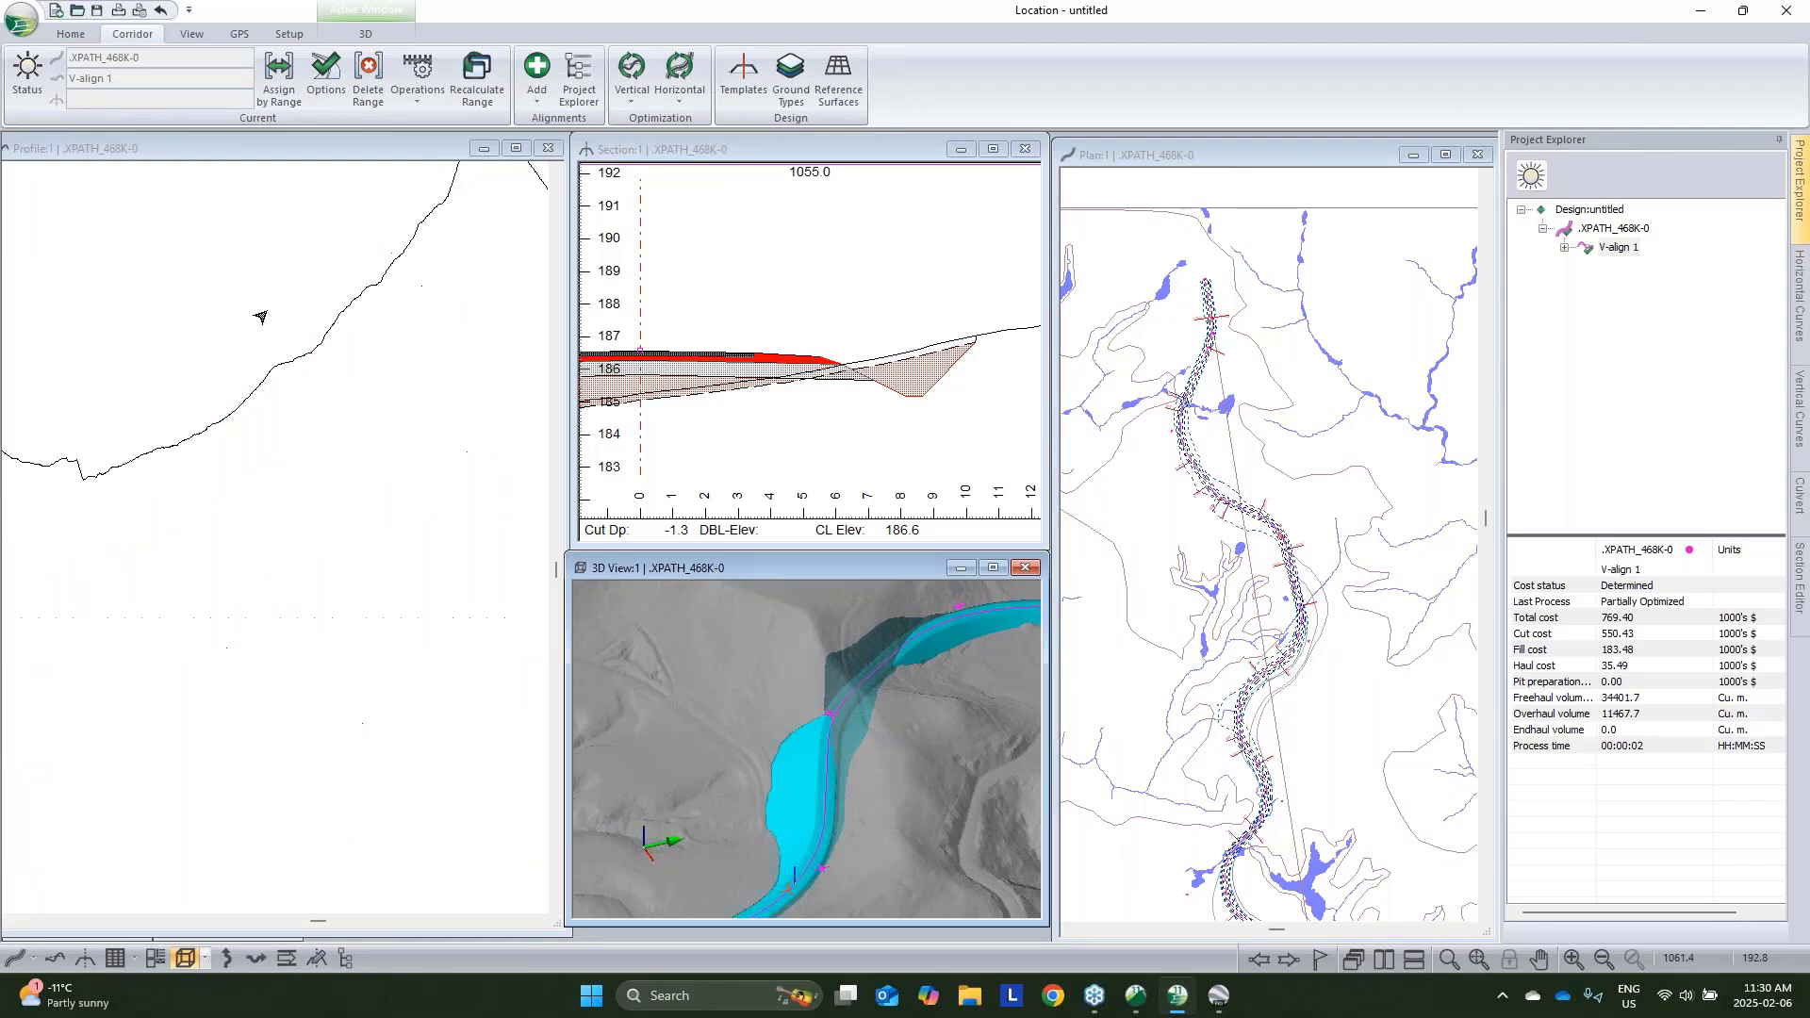
Locate the hill's start and end in the profile and enter stations 975 to 1460 as a new sub-horizon range
{"action": "left_click", "coordinate": [355, 384]}
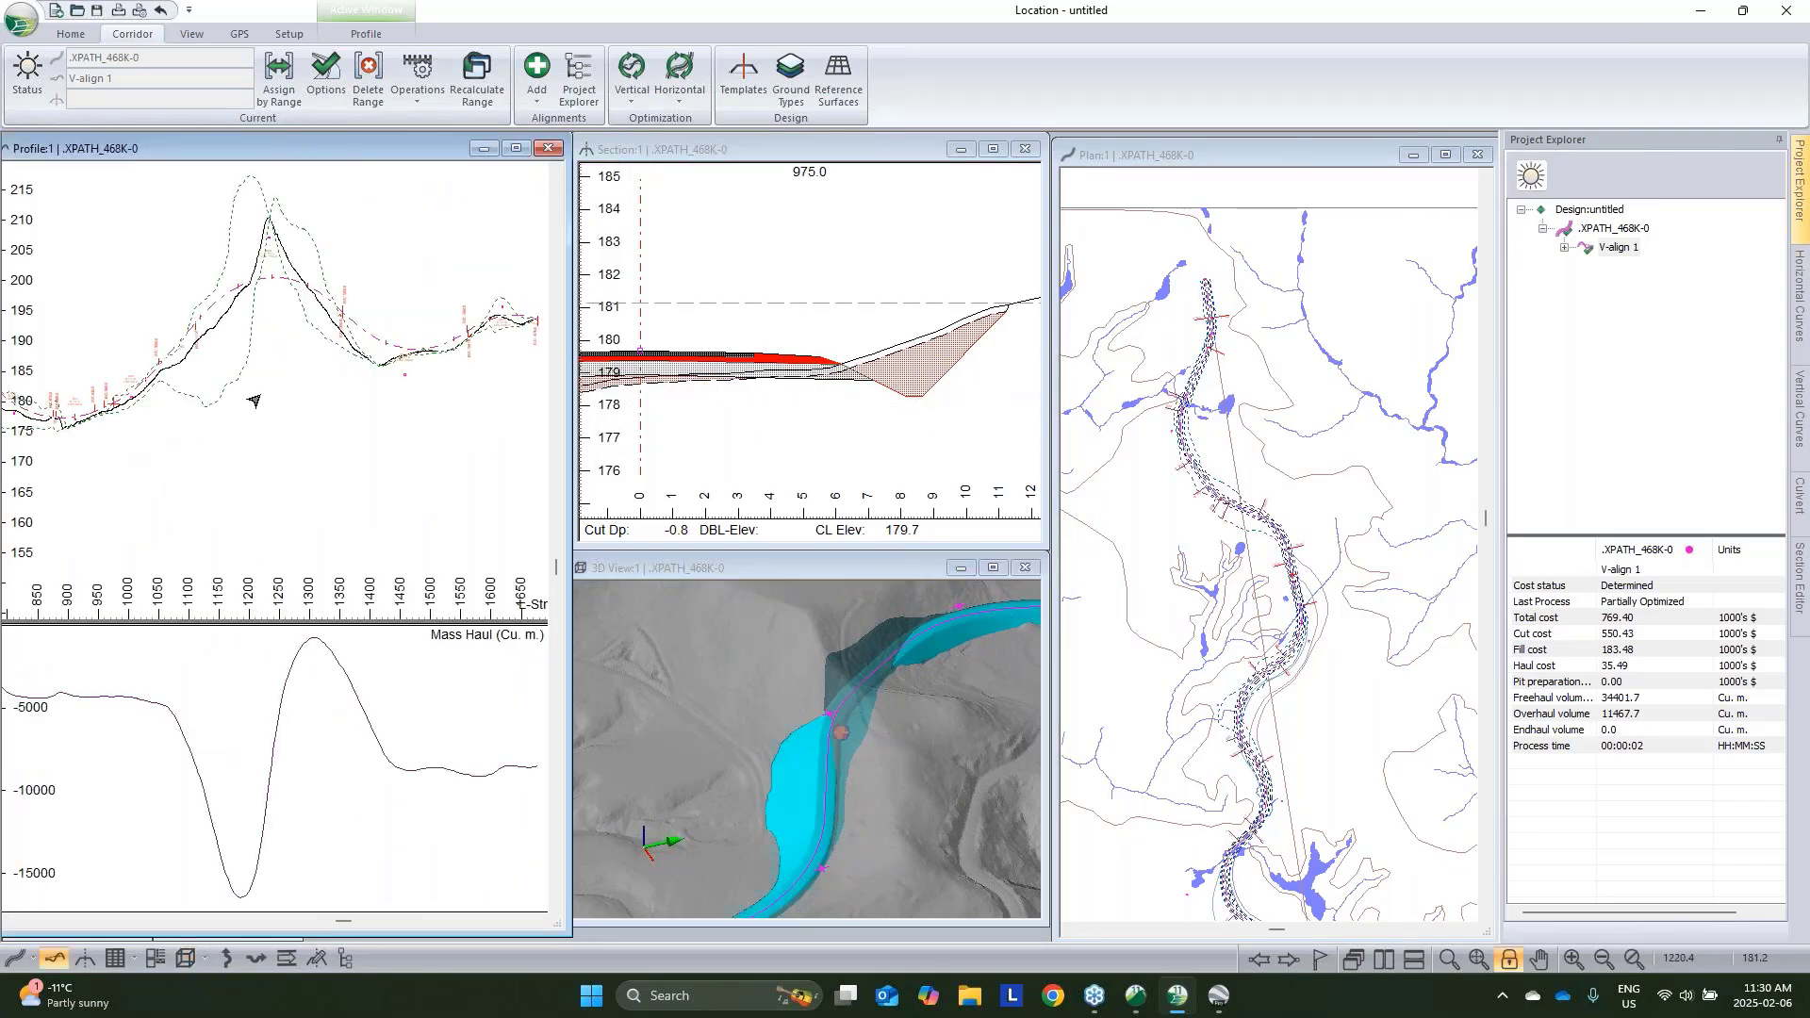
{"action": "left_click", "coordinate": [406, 351]}
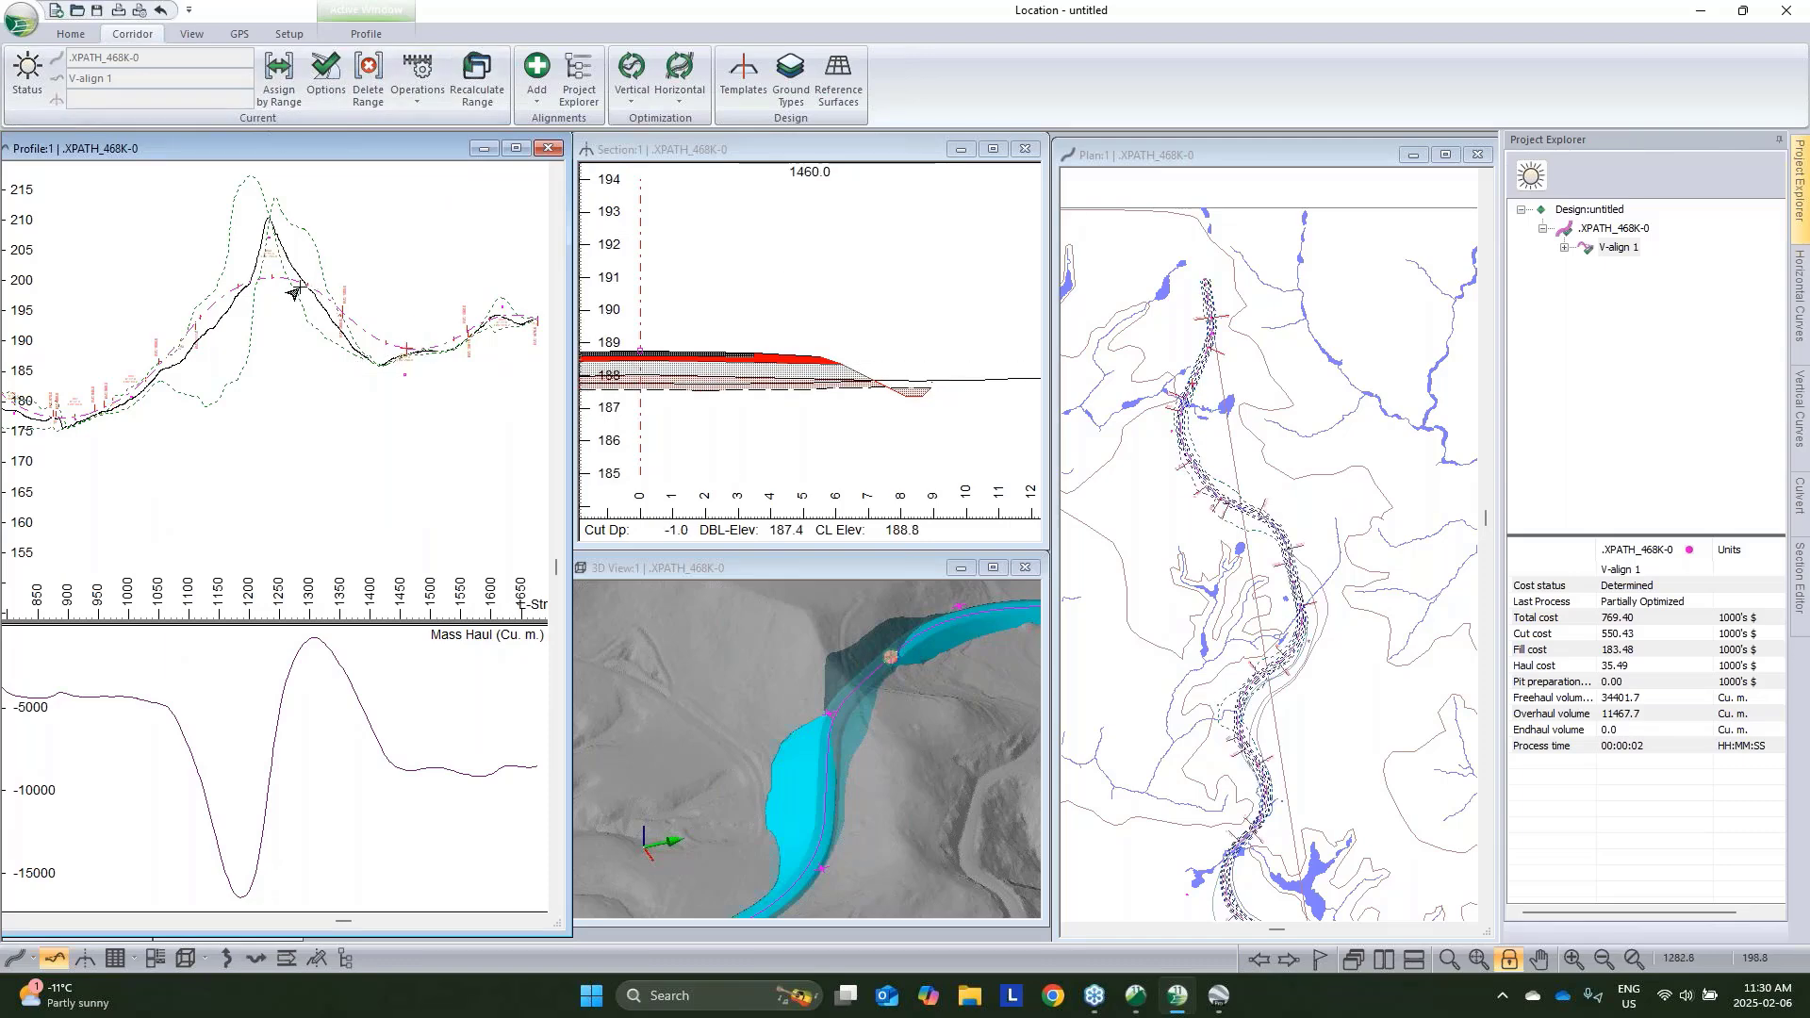
{"action": "left_click", "coordinate": [280, 75]}
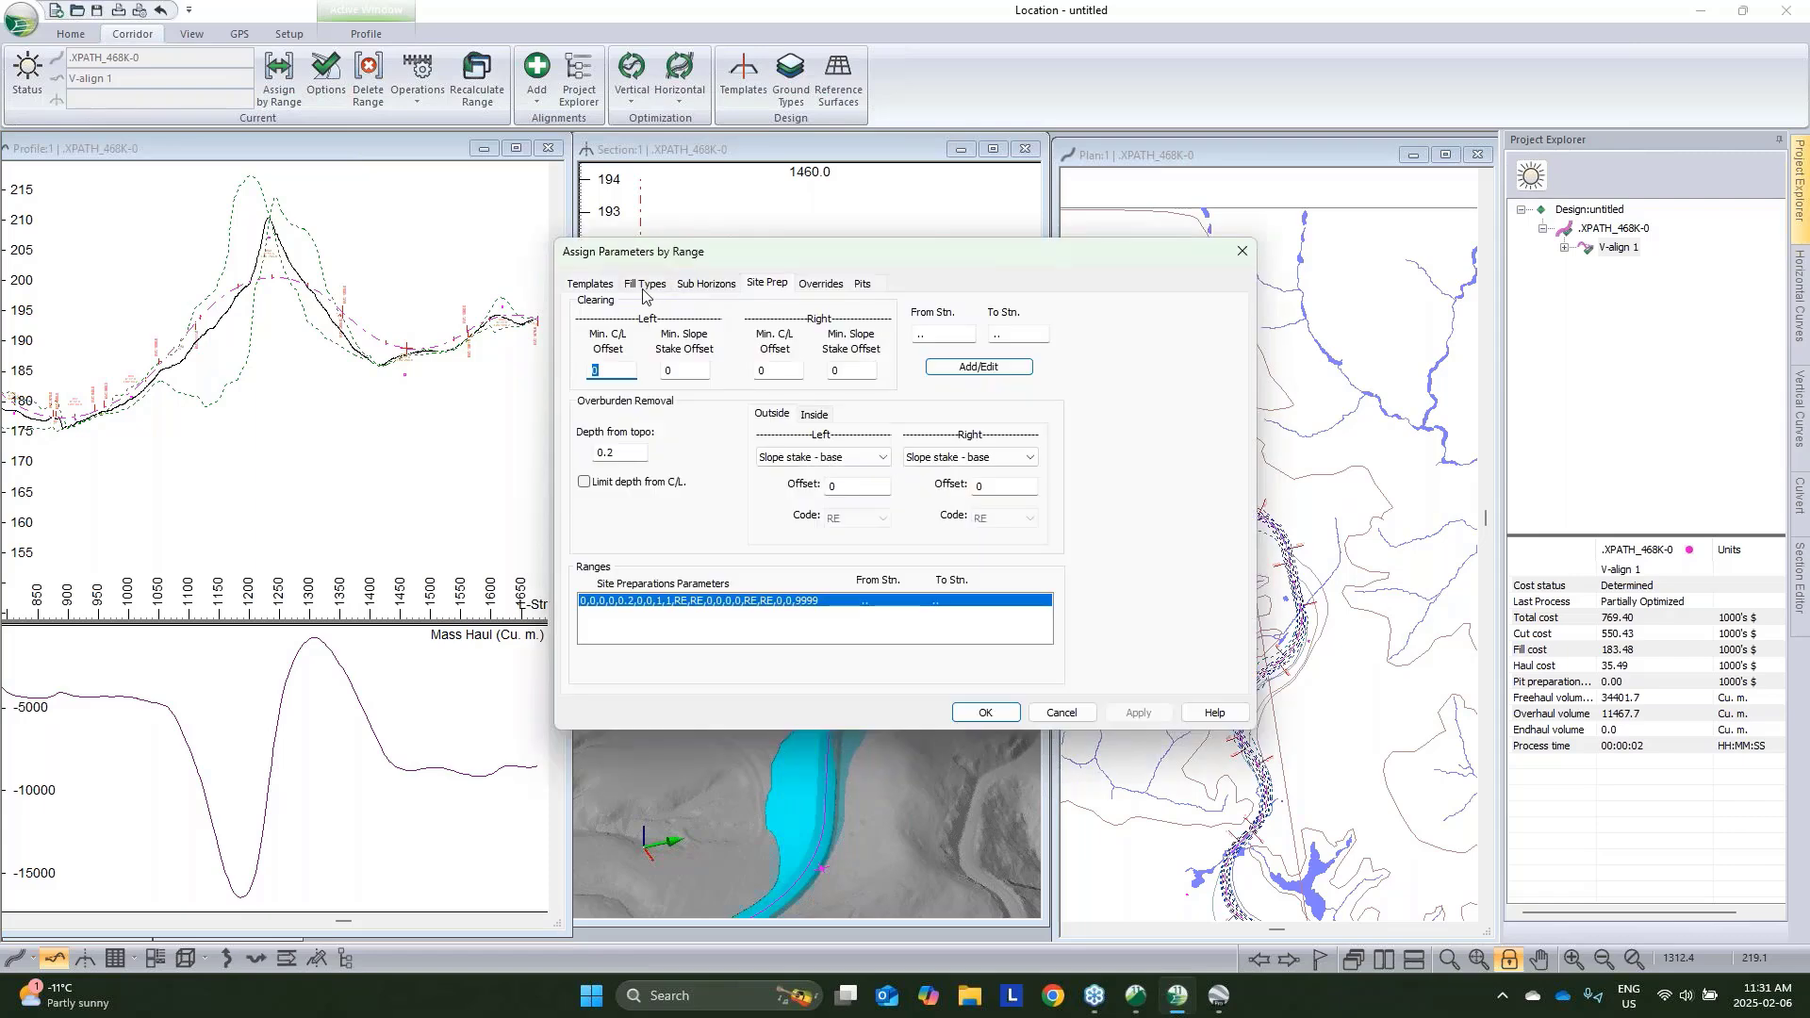
{"action": "left_click", "coordinate": [704, 285]}
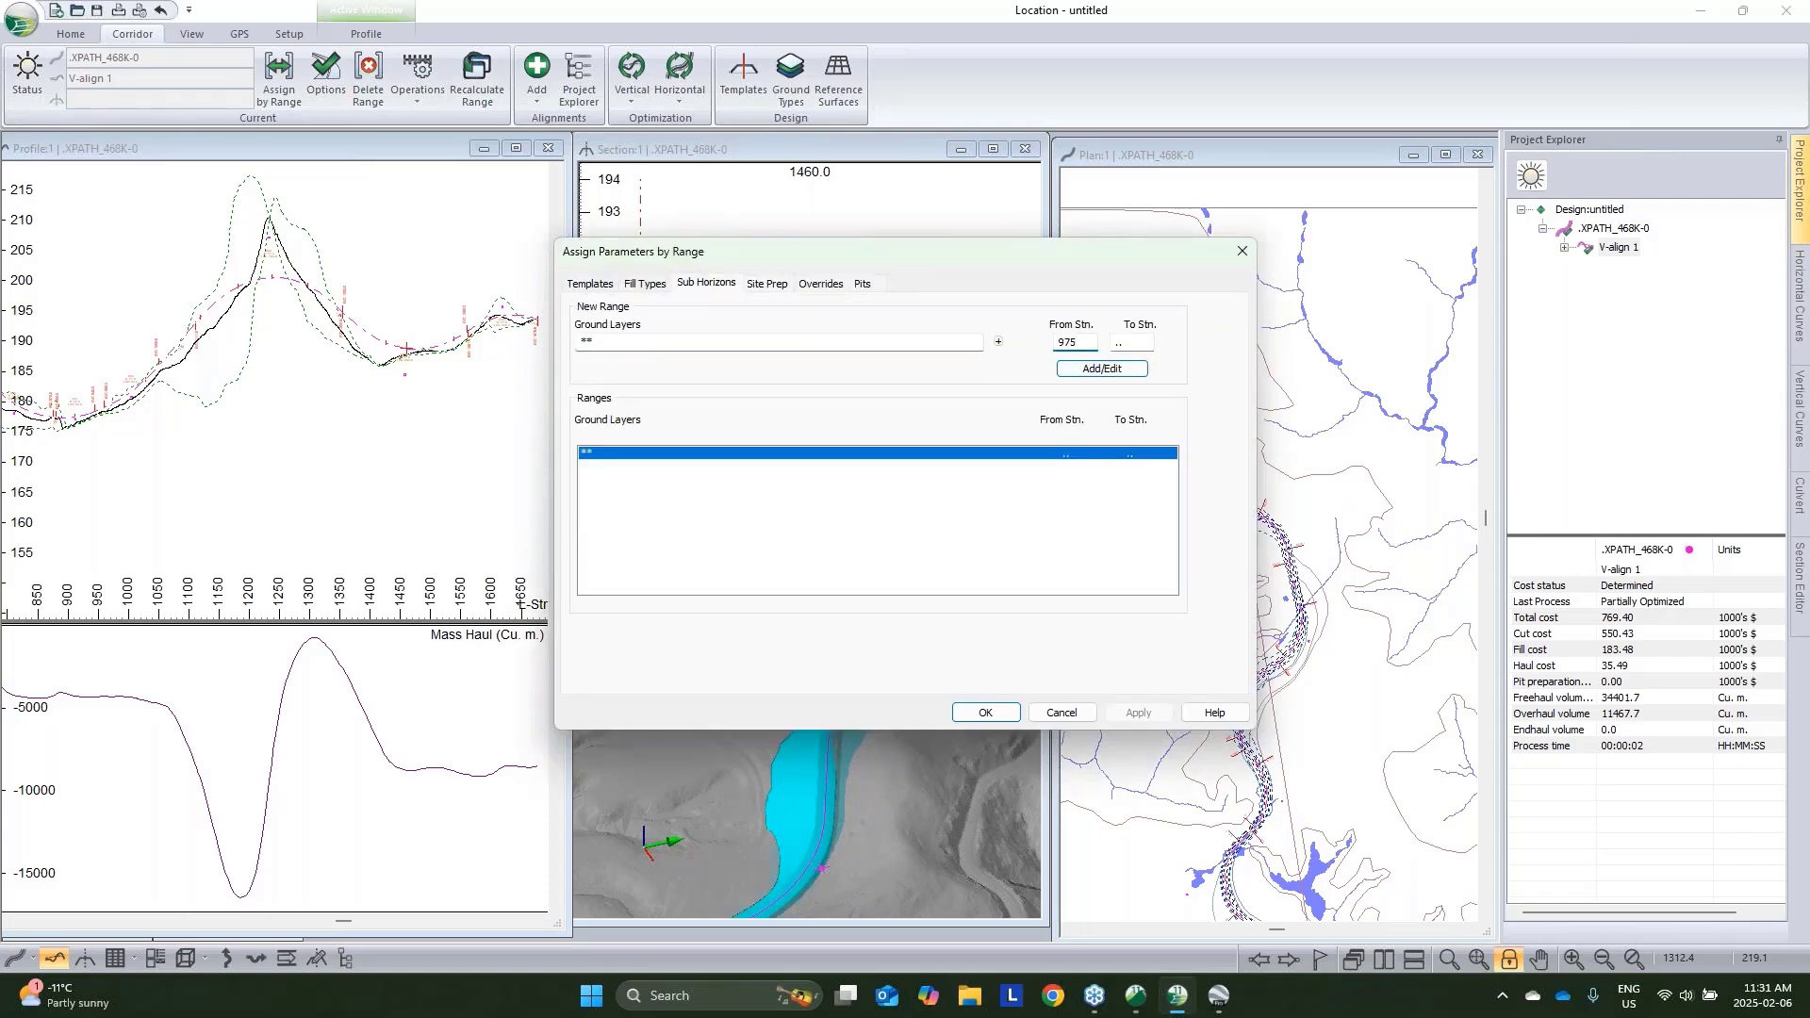
{"action": "key", "text": "Tab"}
Define the range's ground layers as Overburden to a depth of 1 from topo with Solid Rock beneath
{"action": "left_click", "coordinate": [998, 342]}
{"action": "left_click", "coordinate": [850, 440]}
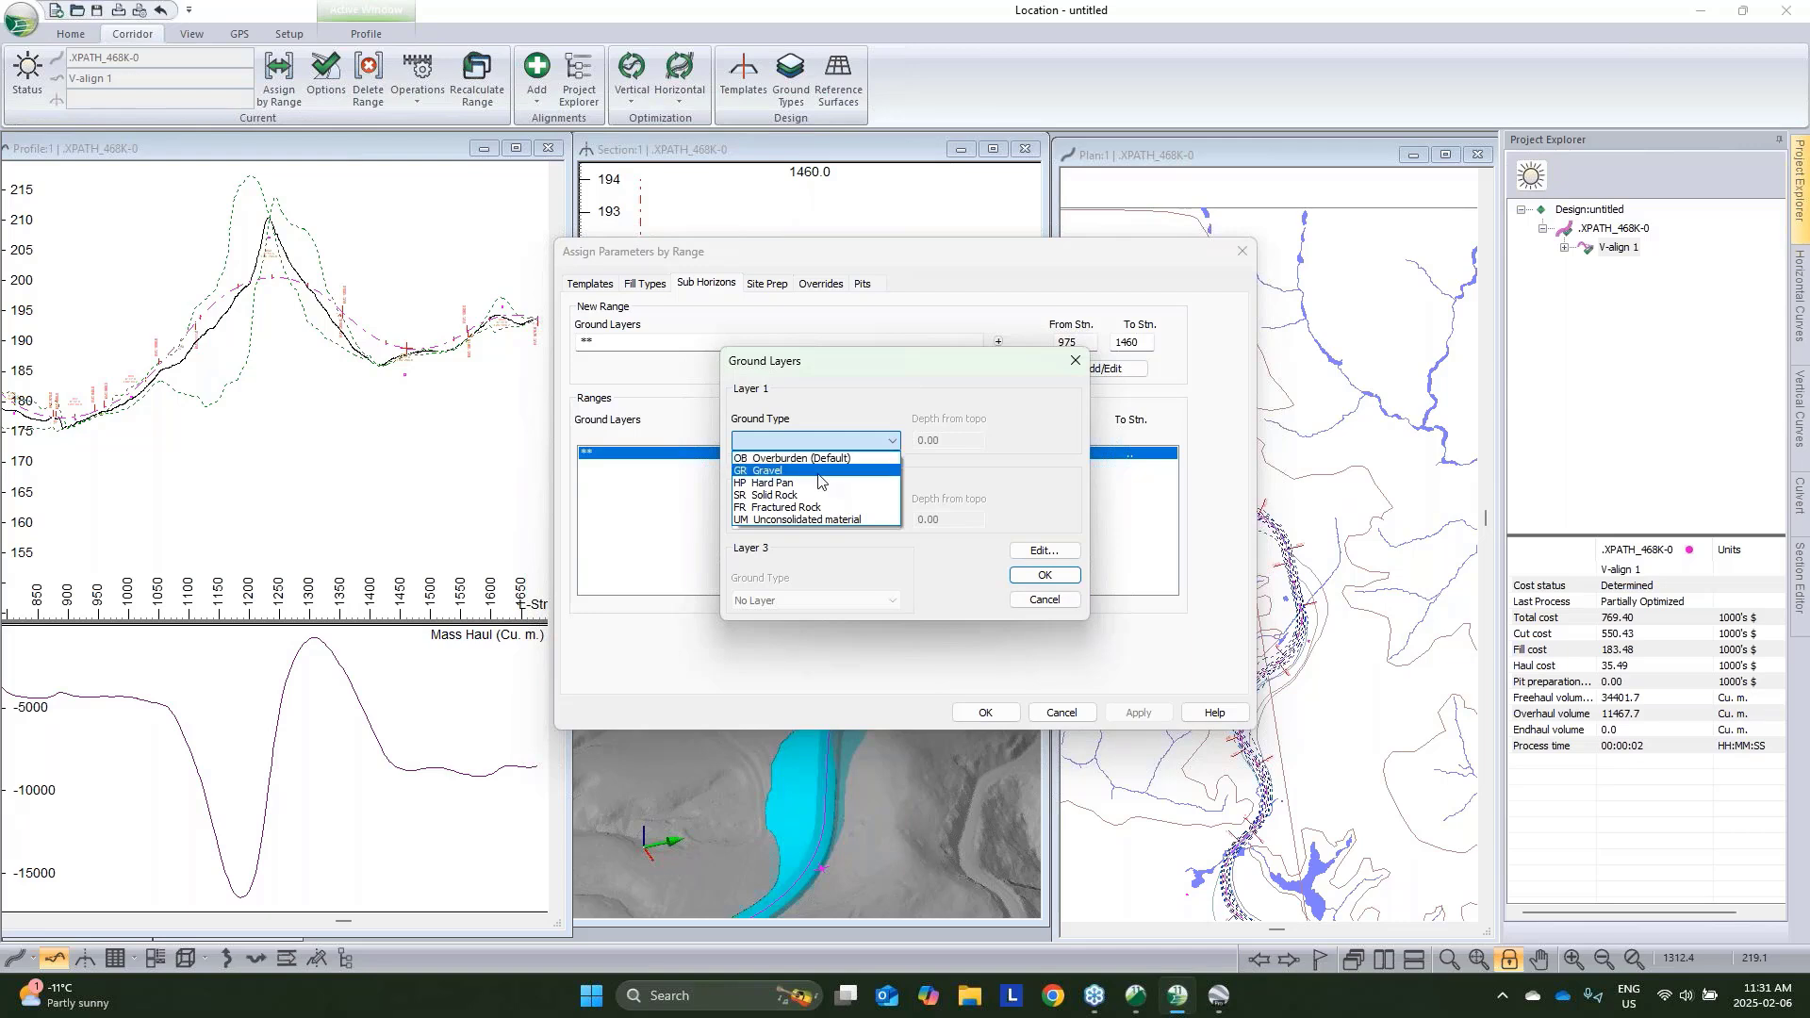
{"action": "left_click", "coordinate": [815, 466]}
{"action": "left_click", "coordinate": [816, 520]}
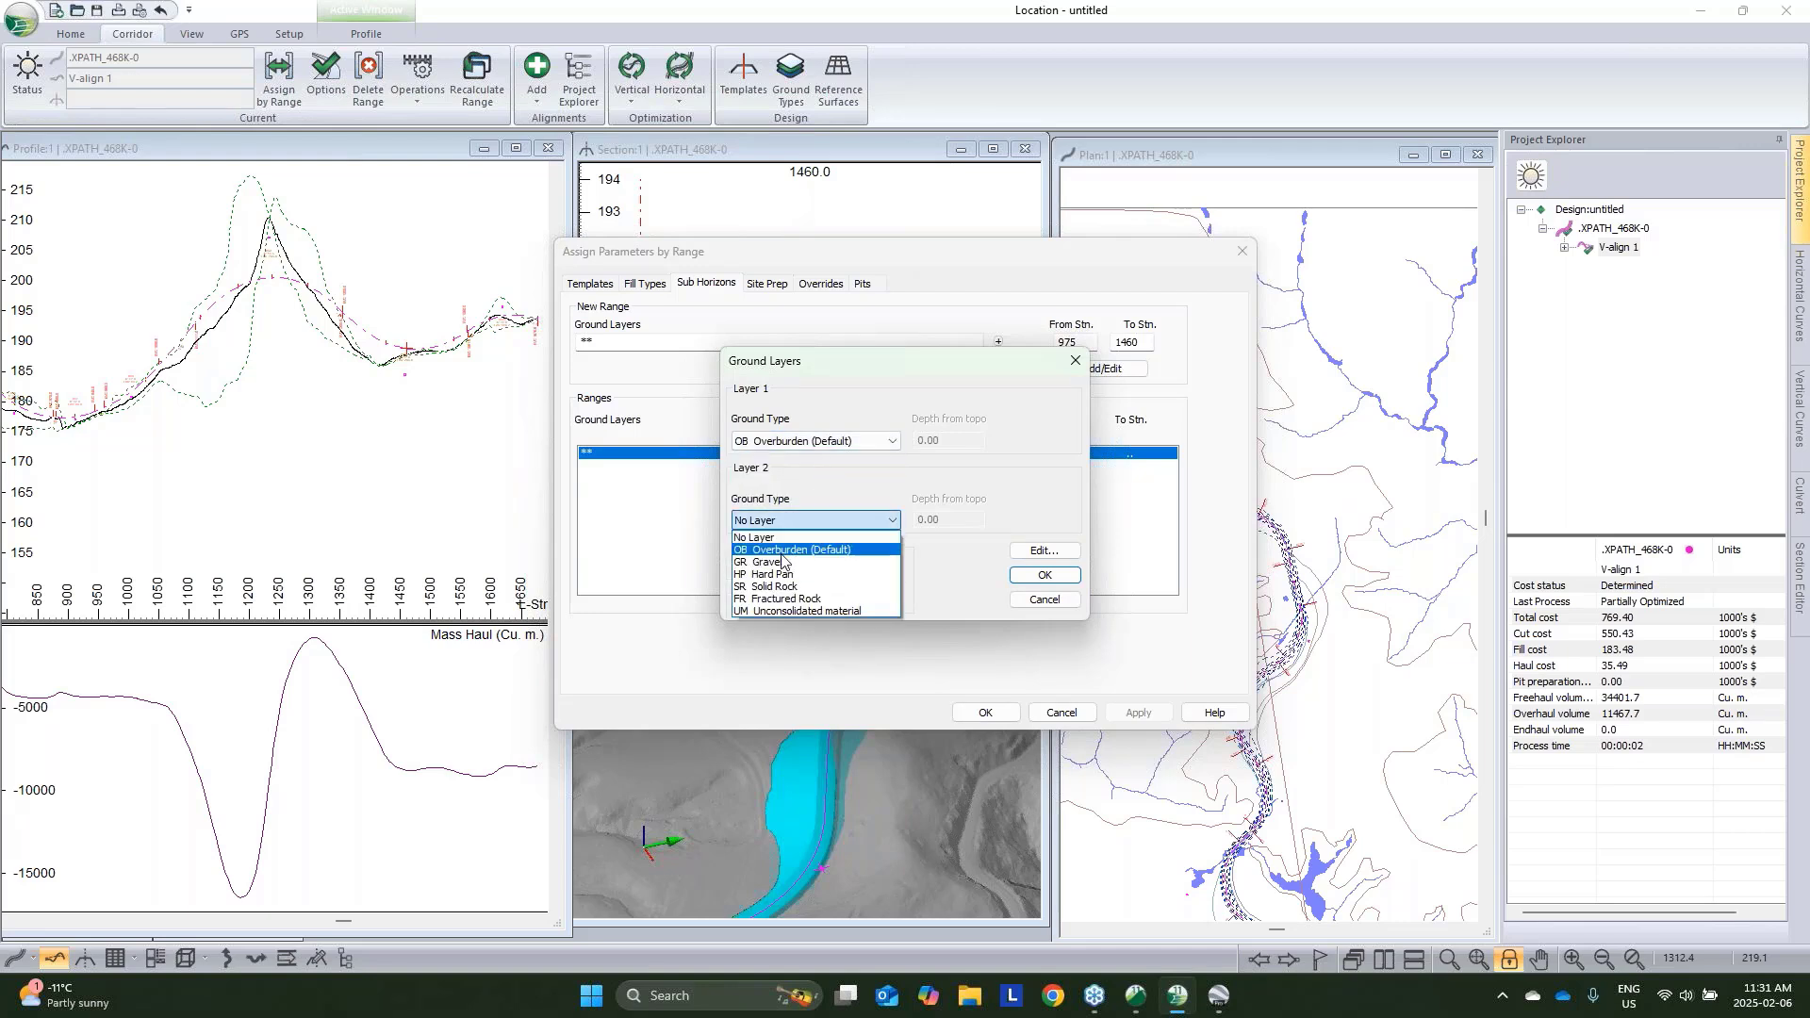
{"action": "left_click", "coordinate": [771, 586]}
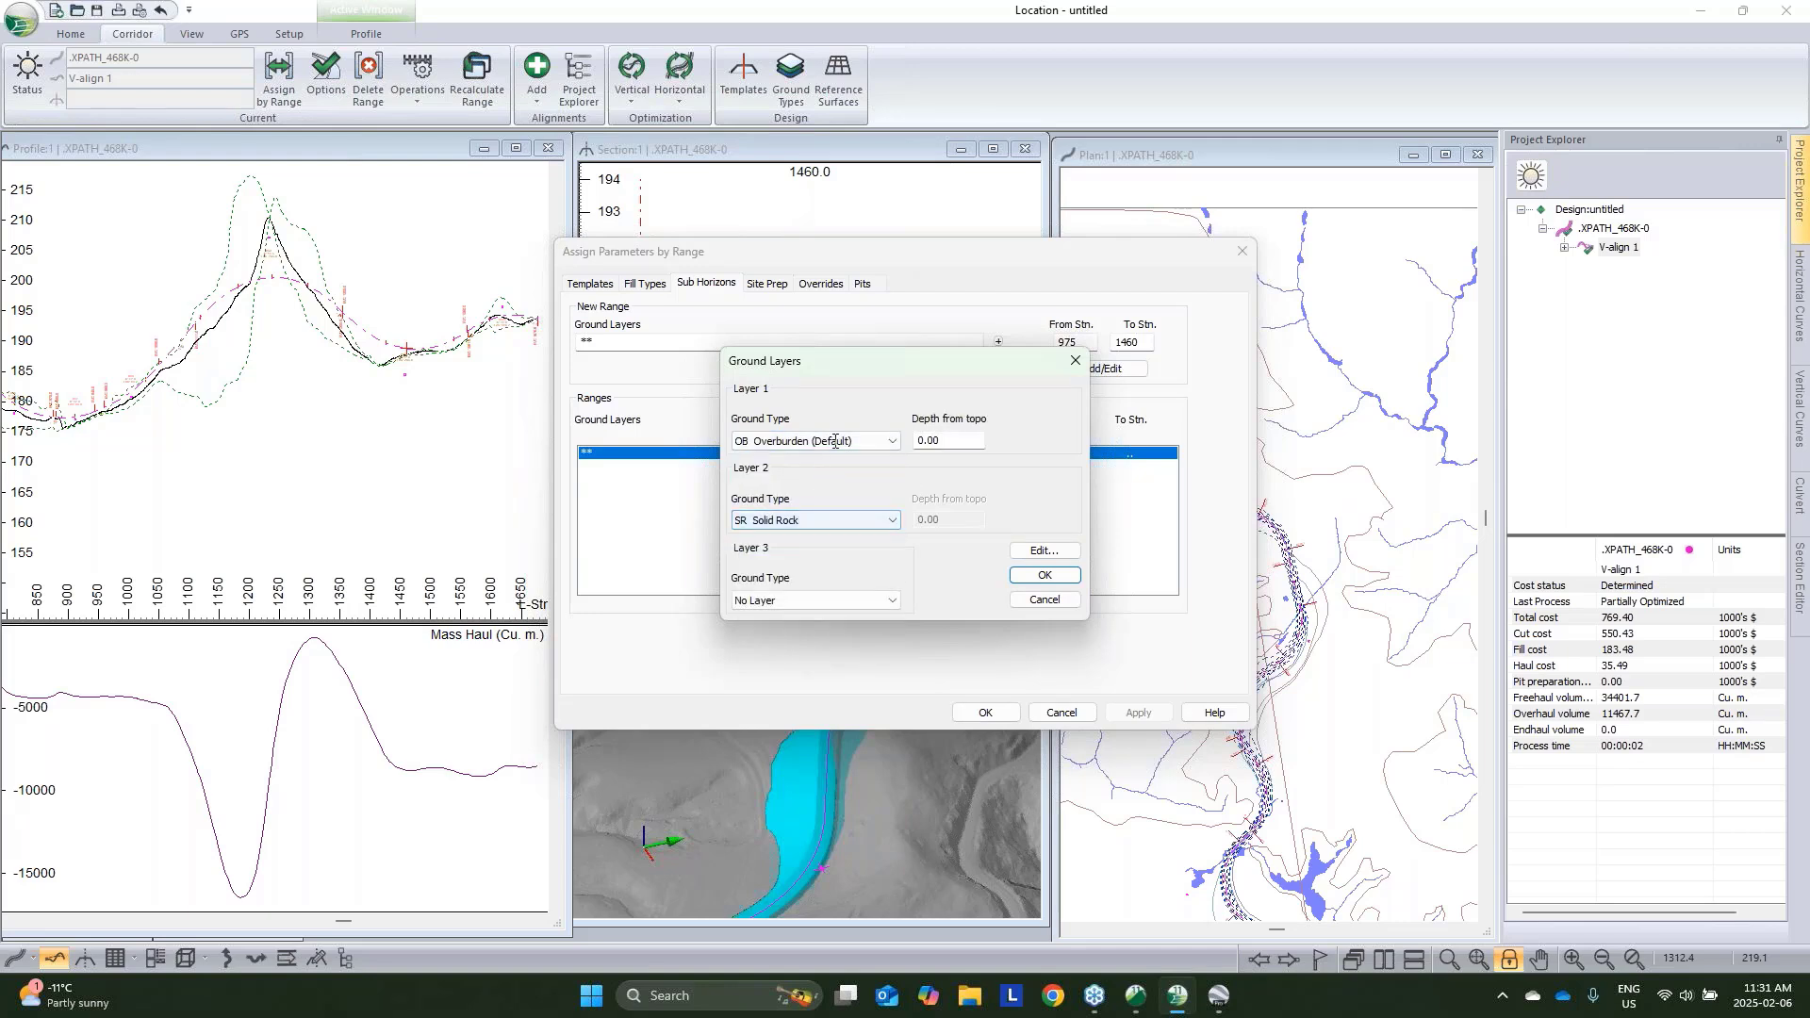
{"action": "double_click", "coordinate": [929, 440]}
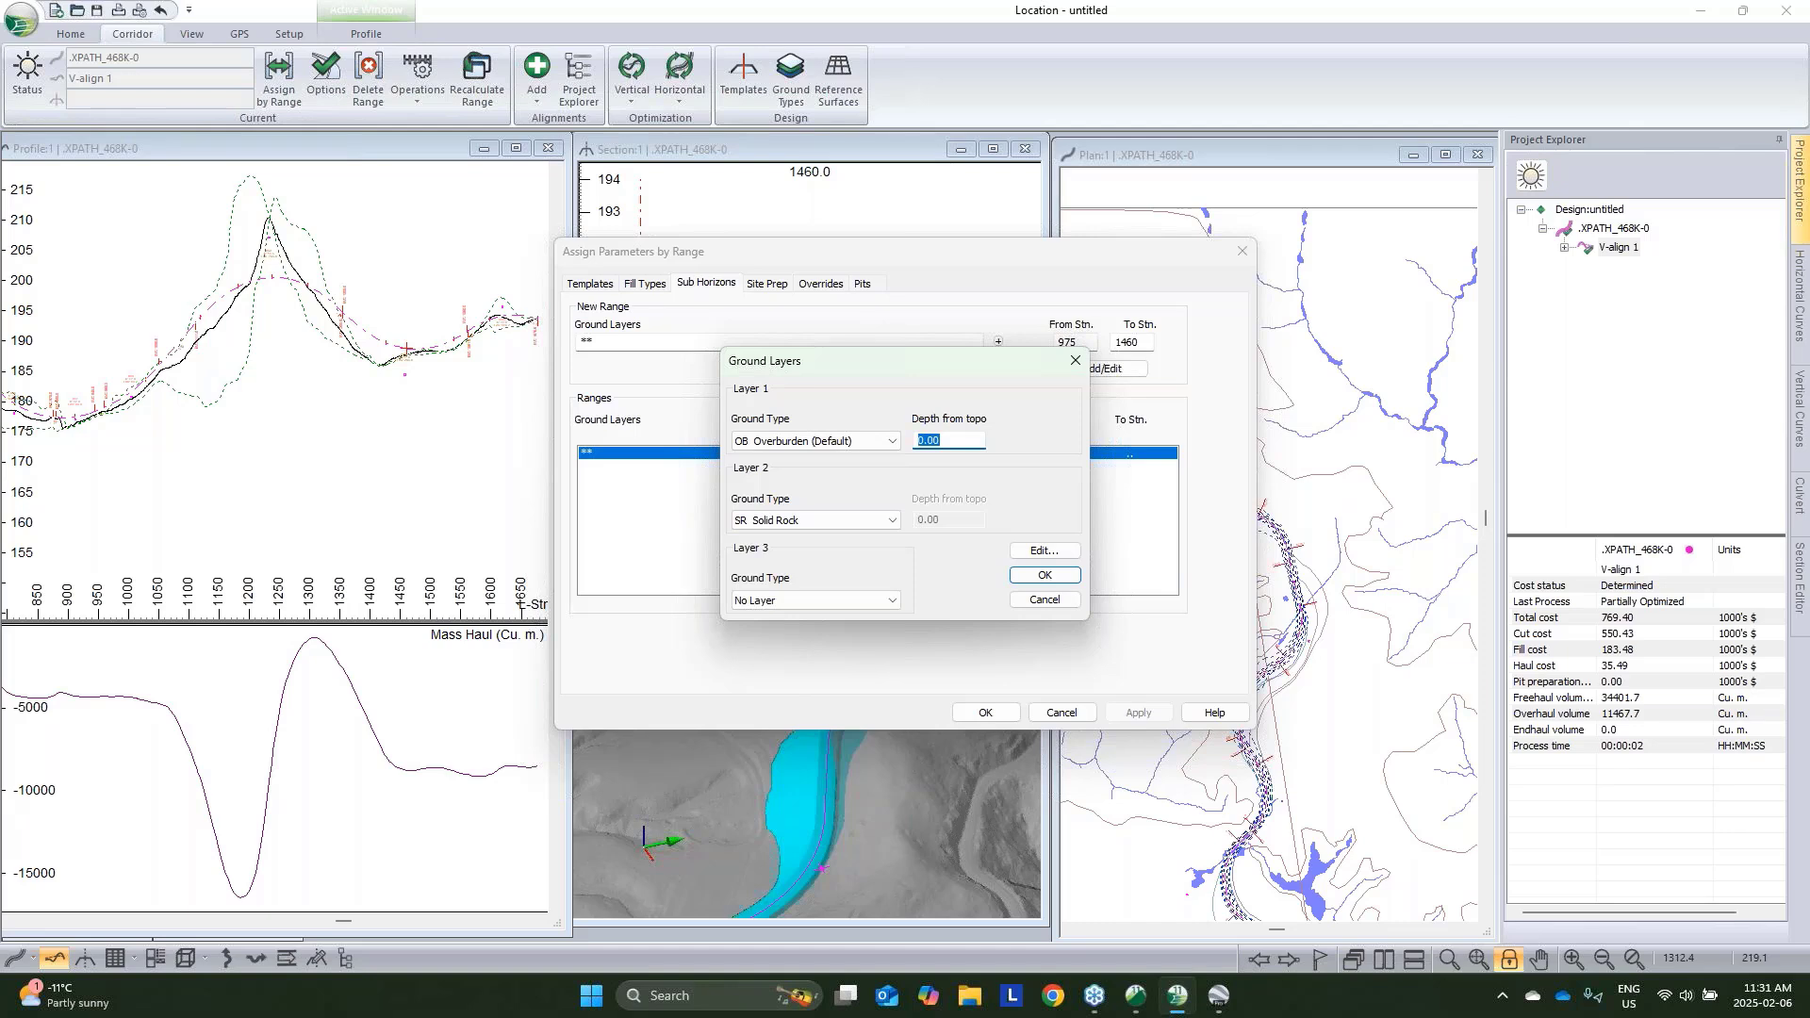
{"action": "type", "text": "1"}
{"action": "left_click", "coordinate": [1044, 576]}
Add the OB/1.00/SR layers to the sub-horizon ranges and recalculate the alignment with re-costing
{"action": "left_click", "coordinate": [1082, 369]}
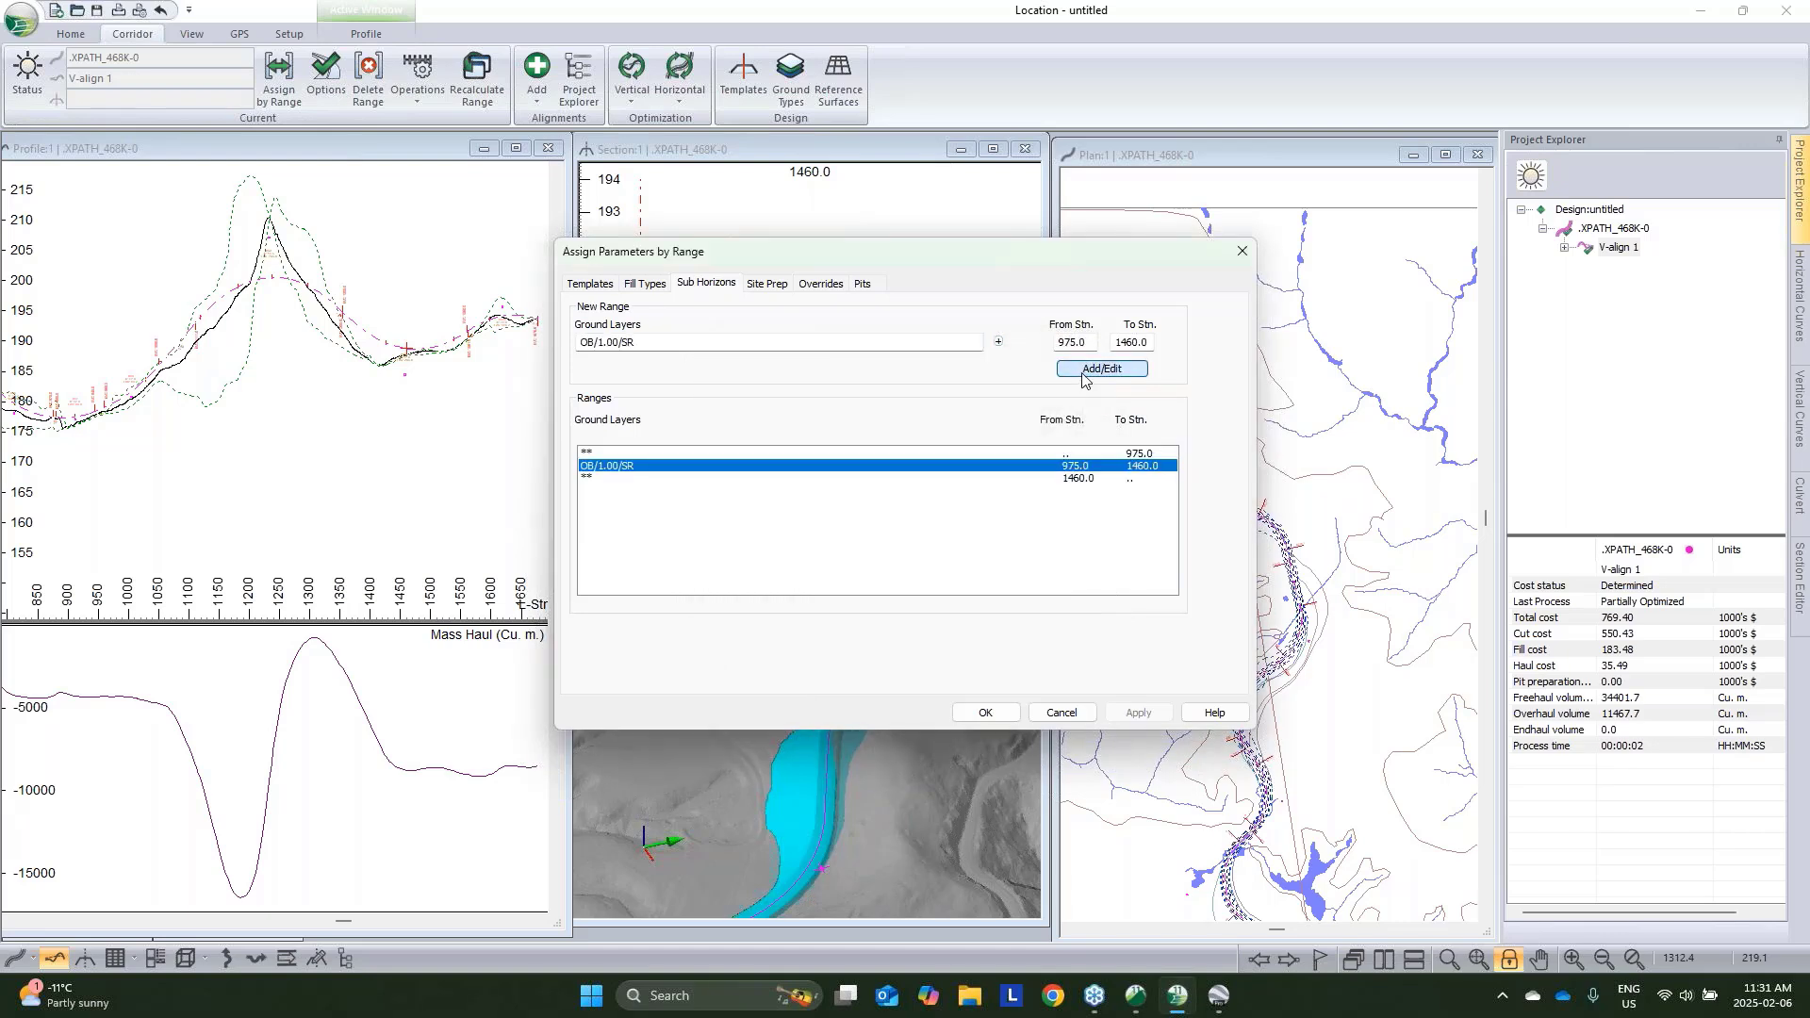
{"action": "left_click", "coordinate": [984, 712]}
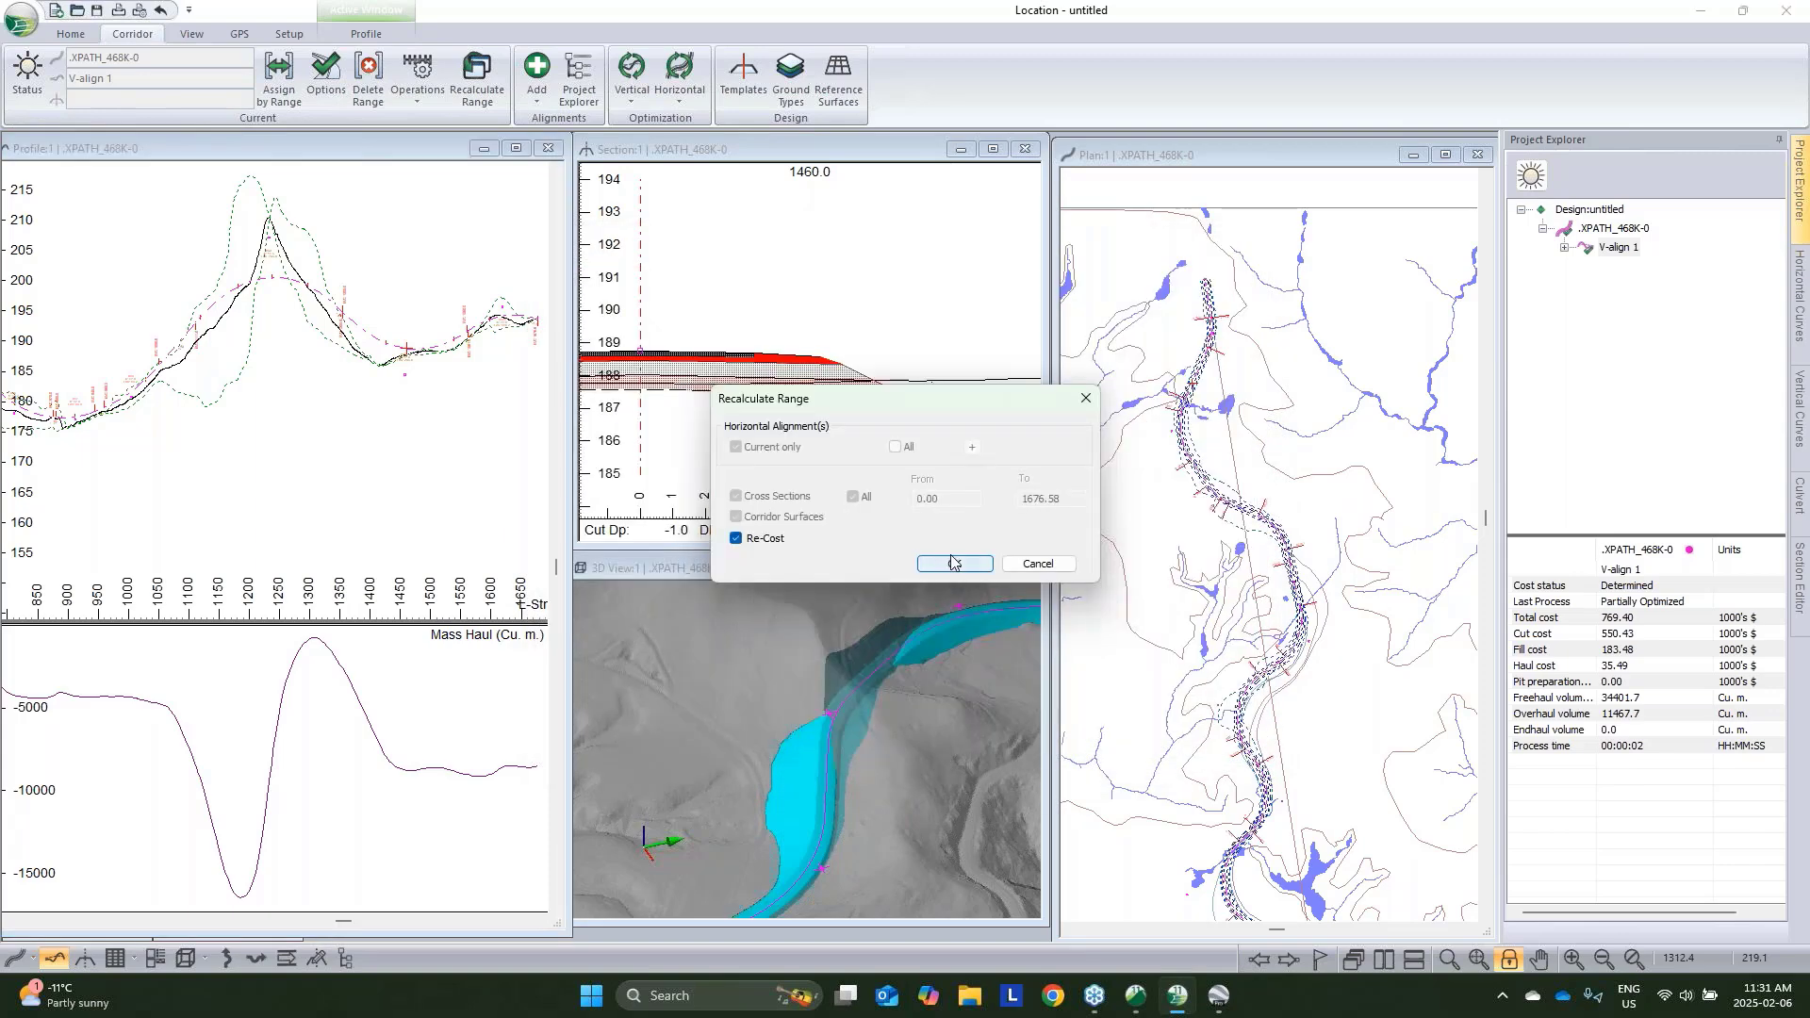
{"action": "left_click", "coordinate": [952, 563]}
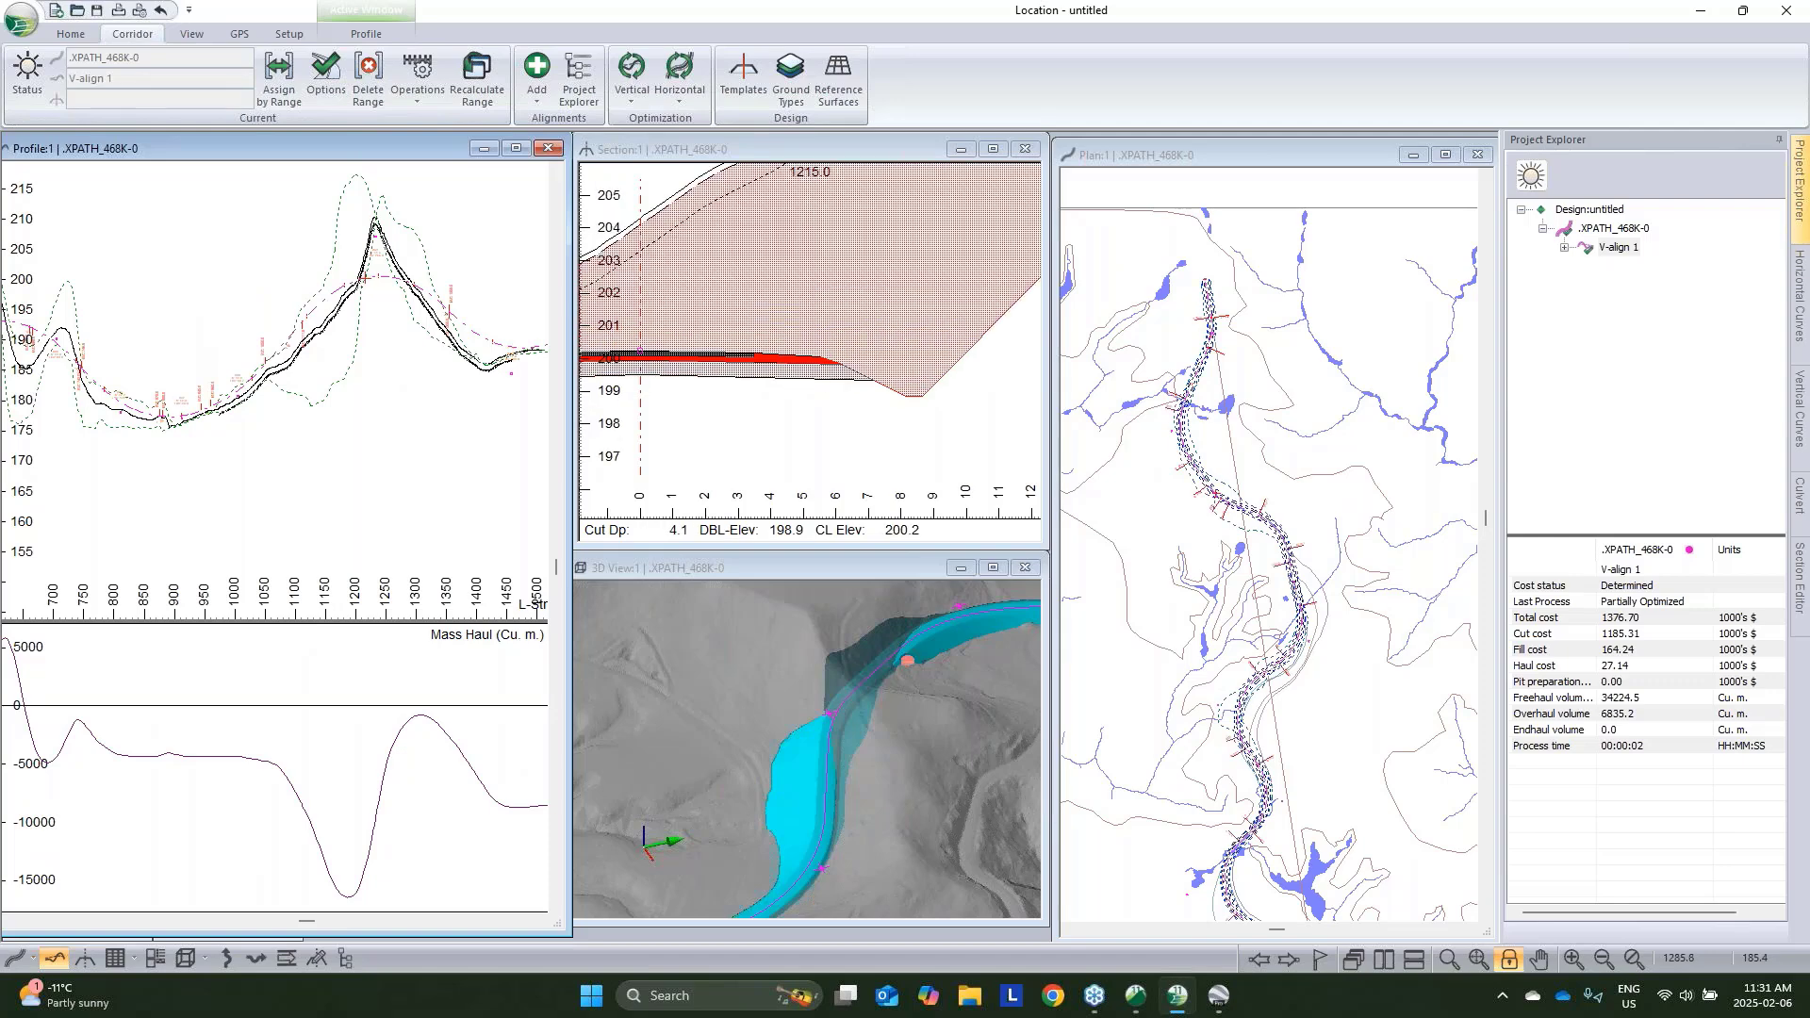
Examine the overburden and solid rock cut areas in the cross section at station 1215
{"action": "scroll", "coordinate": [878, 376], "scroll_direction": "down", "scroll_amount": 3}
{"action": "mouse_move", "coordinate": [932, 251]}
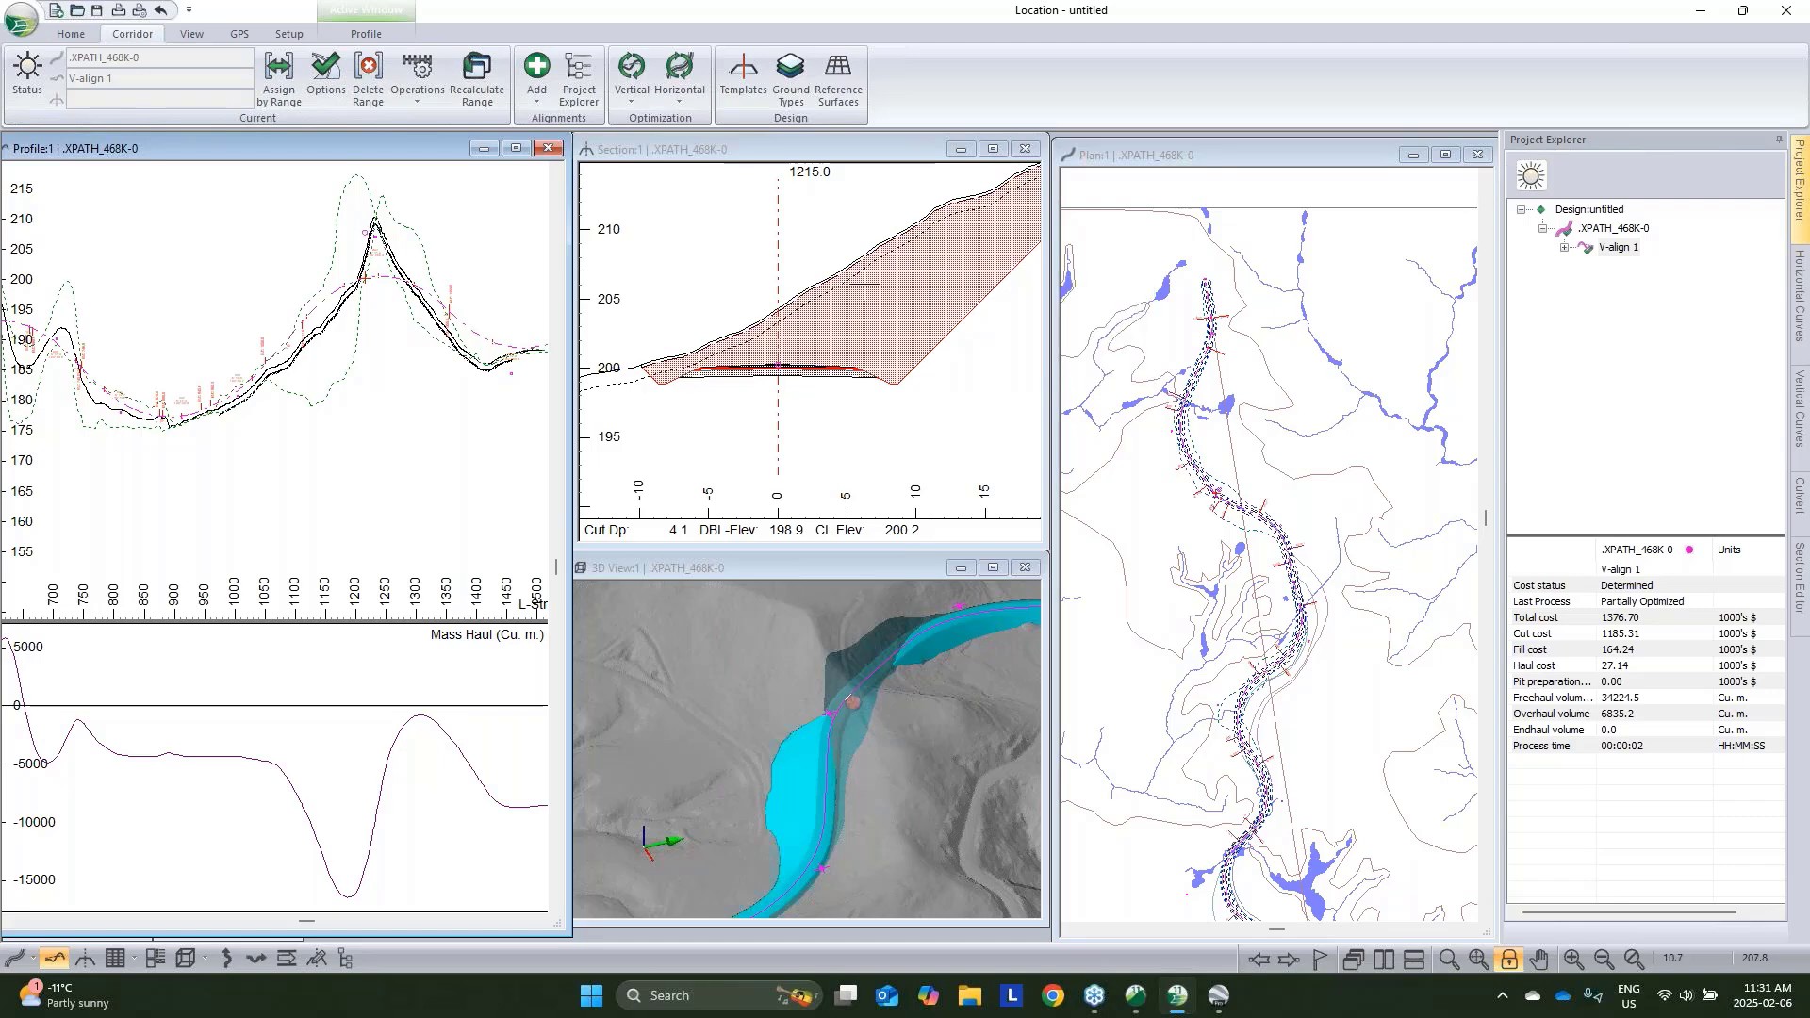
{"action": "middle_click_drag", "start_coordinate": [856, 279], "coordinate": [748, 356]}
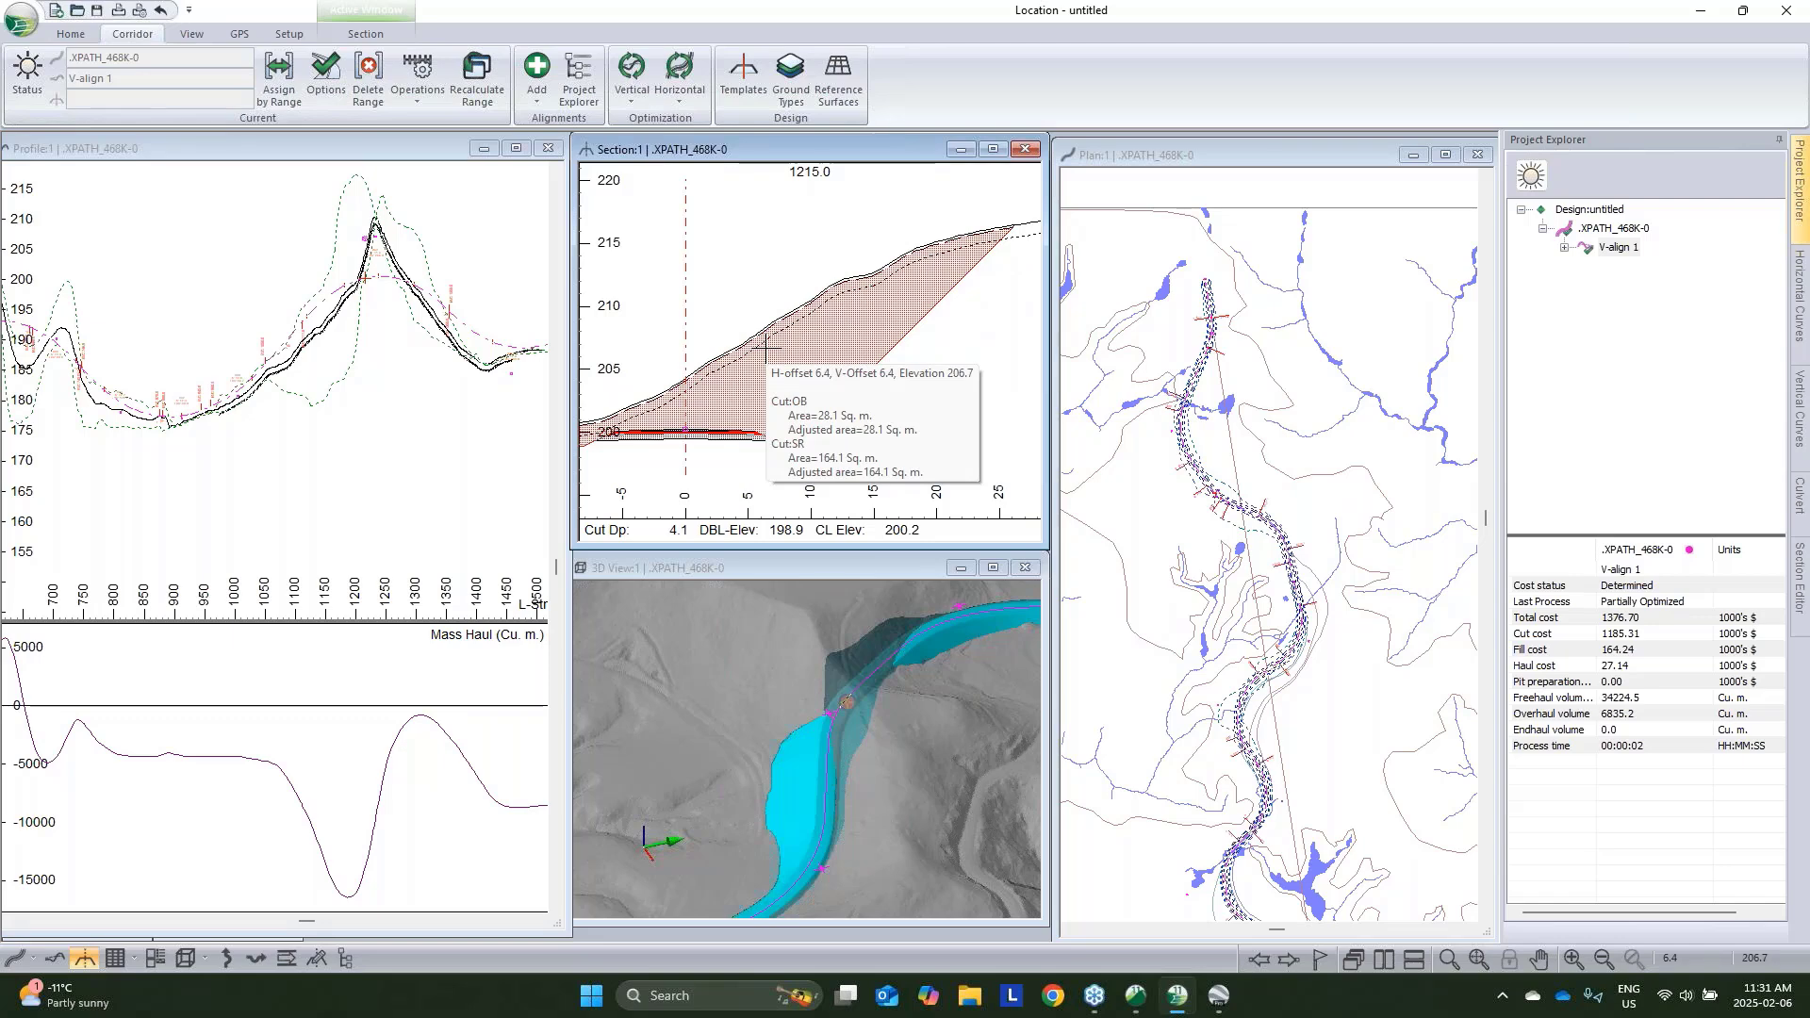
{"action": "middle_click_drag", "start_coordinate": [824, 336], "coordinate": [847, 318]}
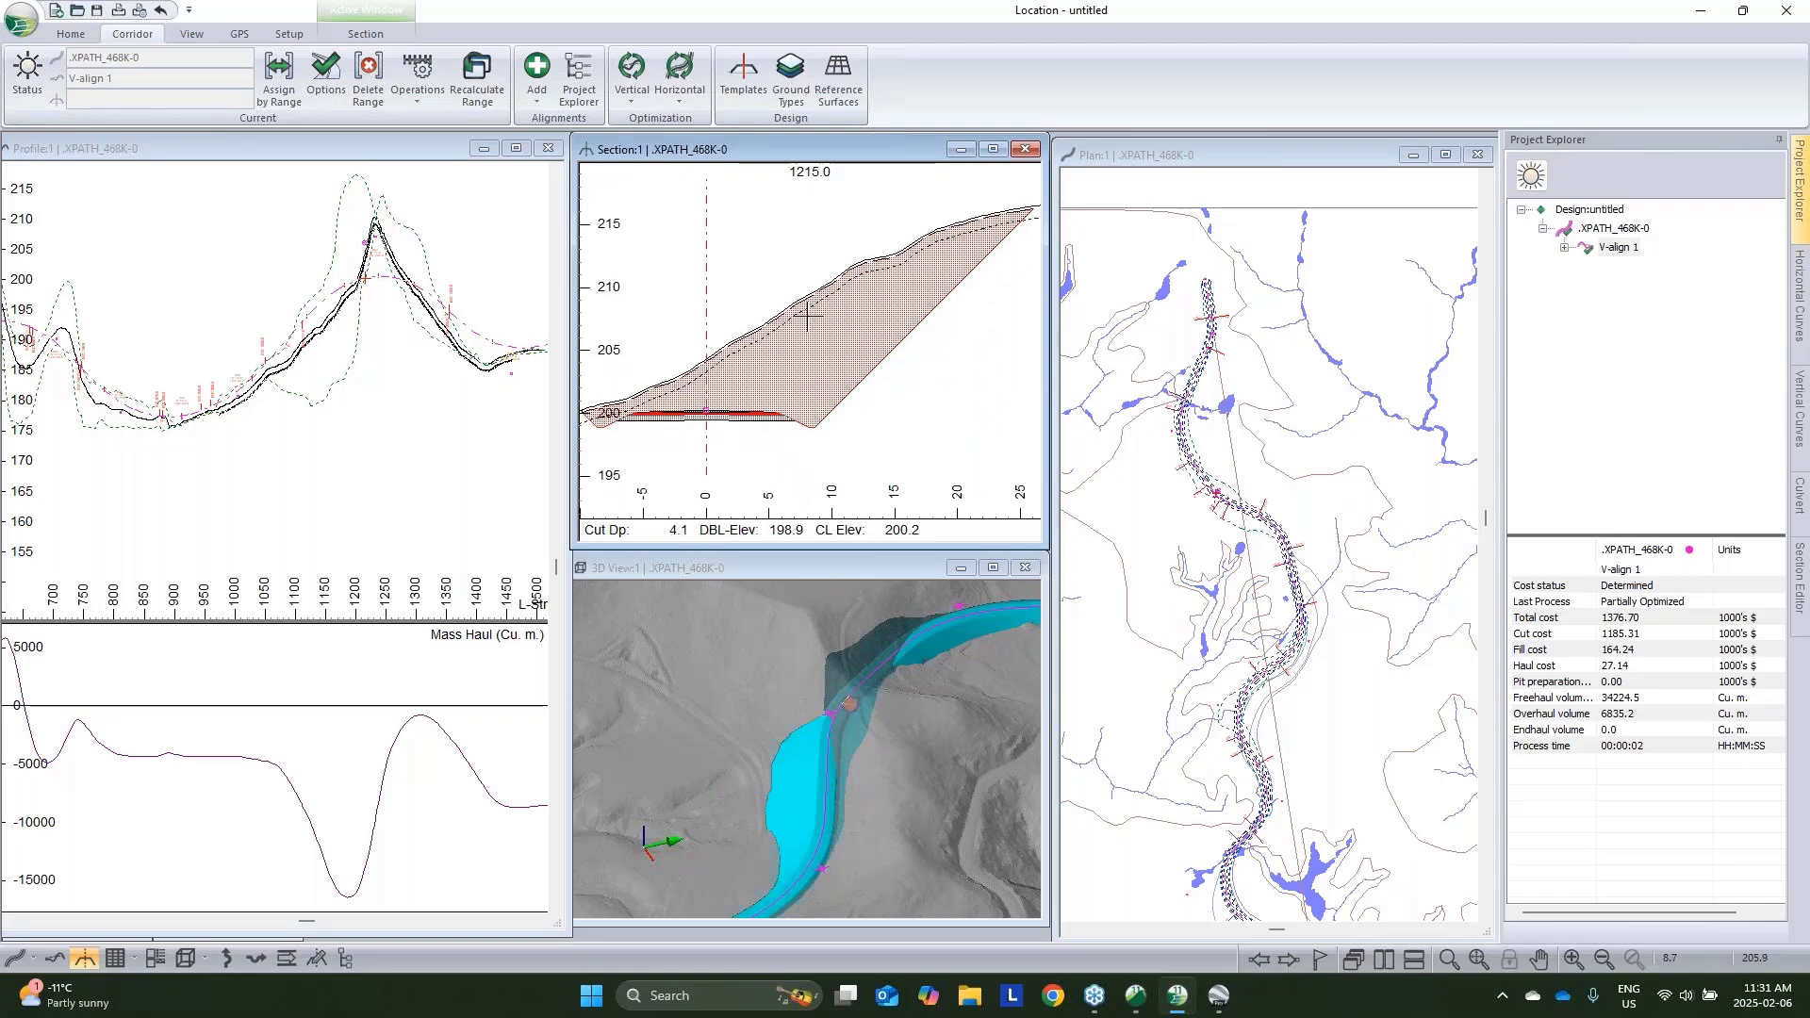
Set the quality of the Solid Rock ground type to Q1 (worst)
{"action": "left_click", "coordinate": [751, 87]}
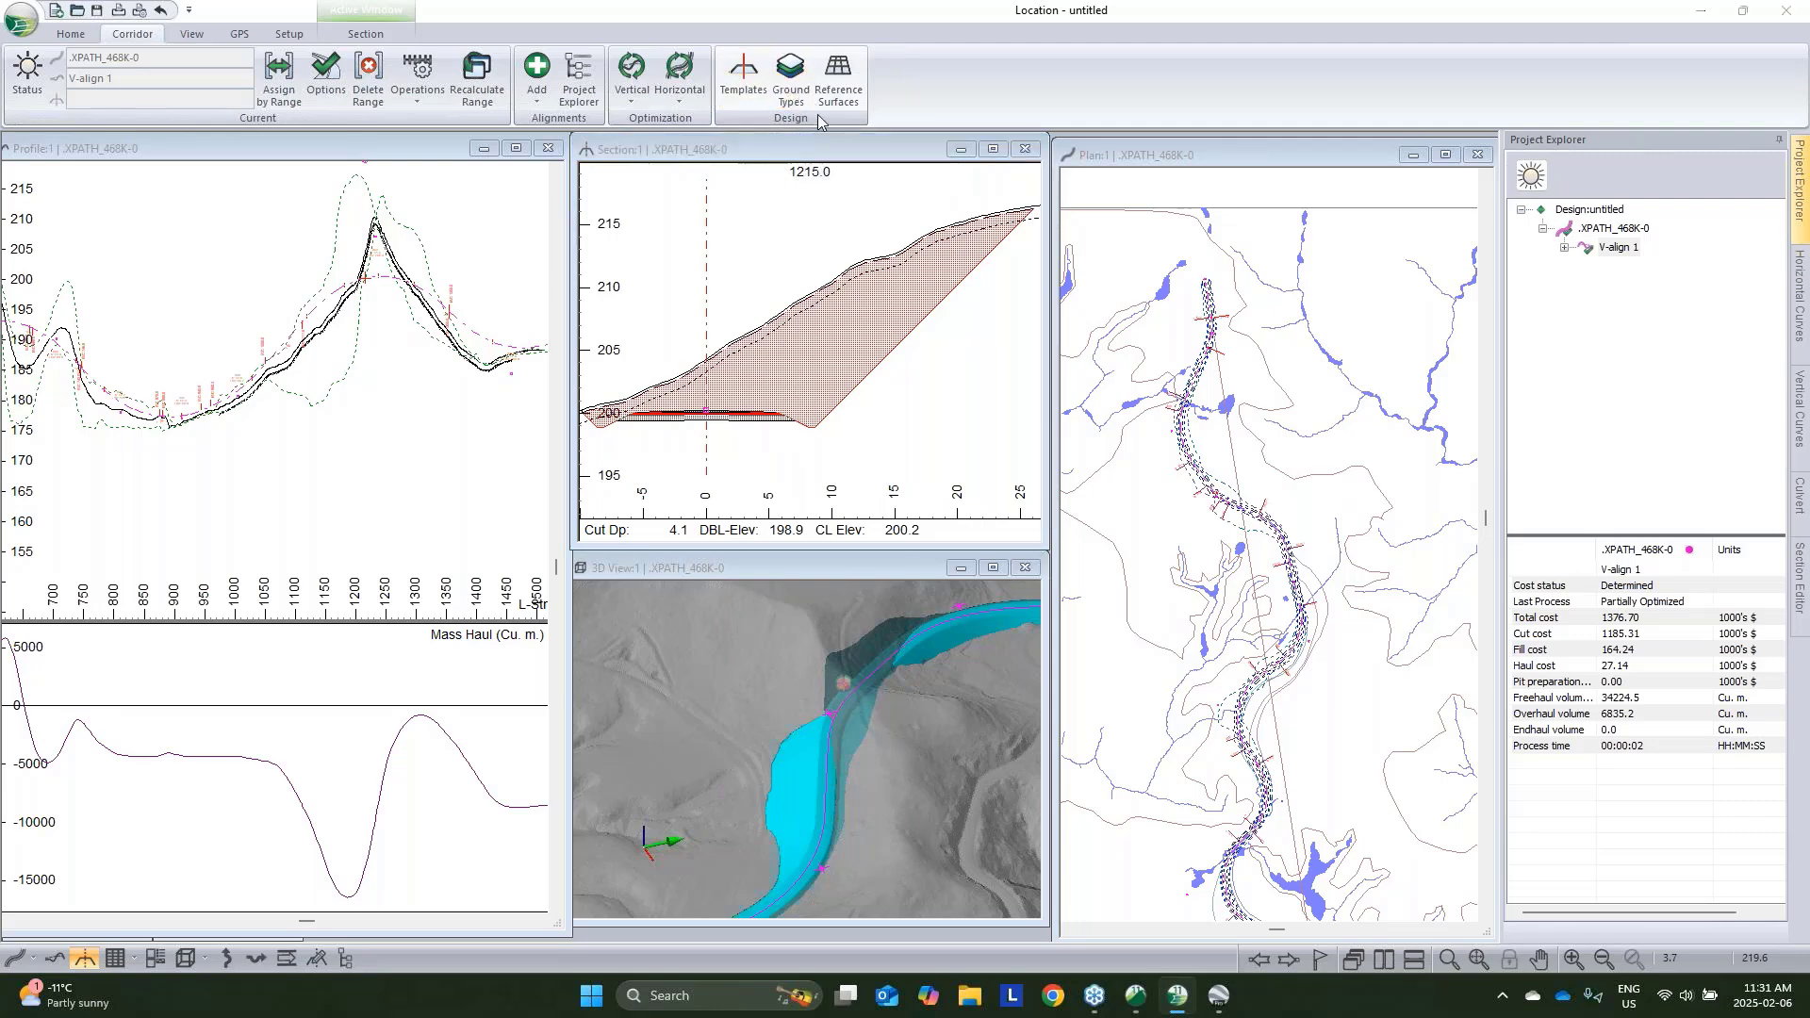
{"action": "left_click", "coordinate": [703, 403]}
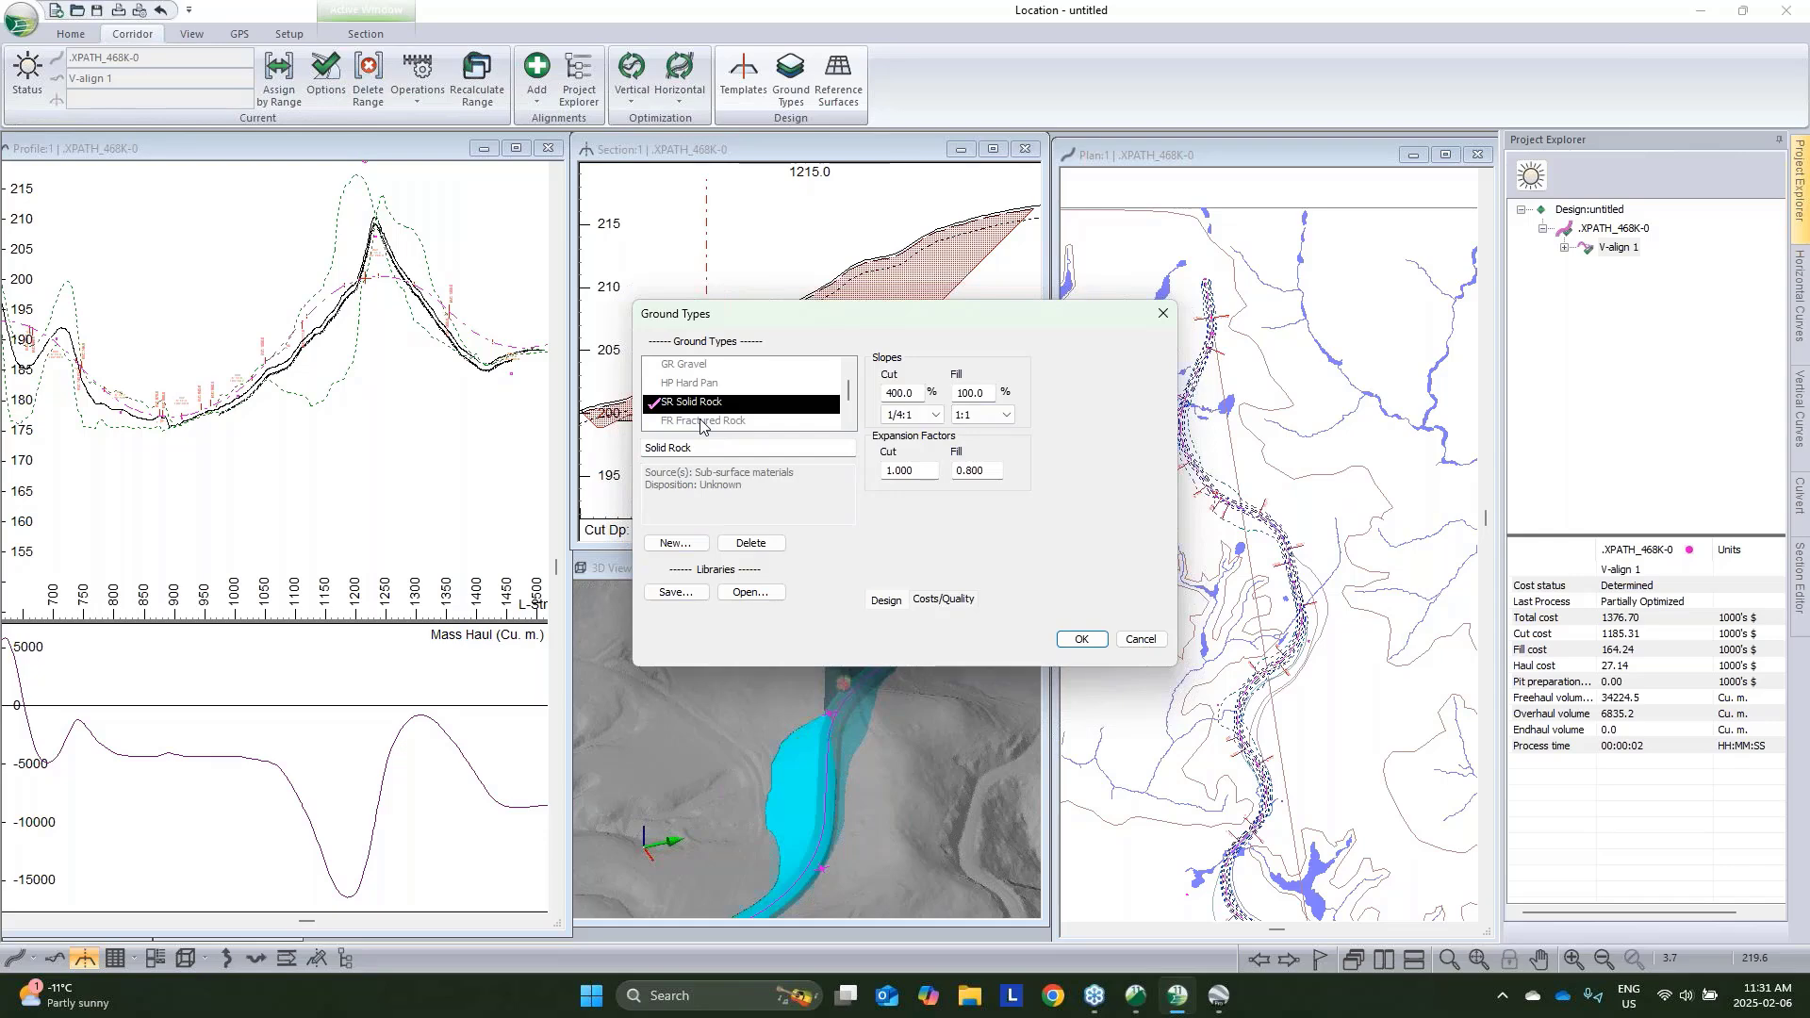
{"action": "left_click", "coordinate": [946, 602]}
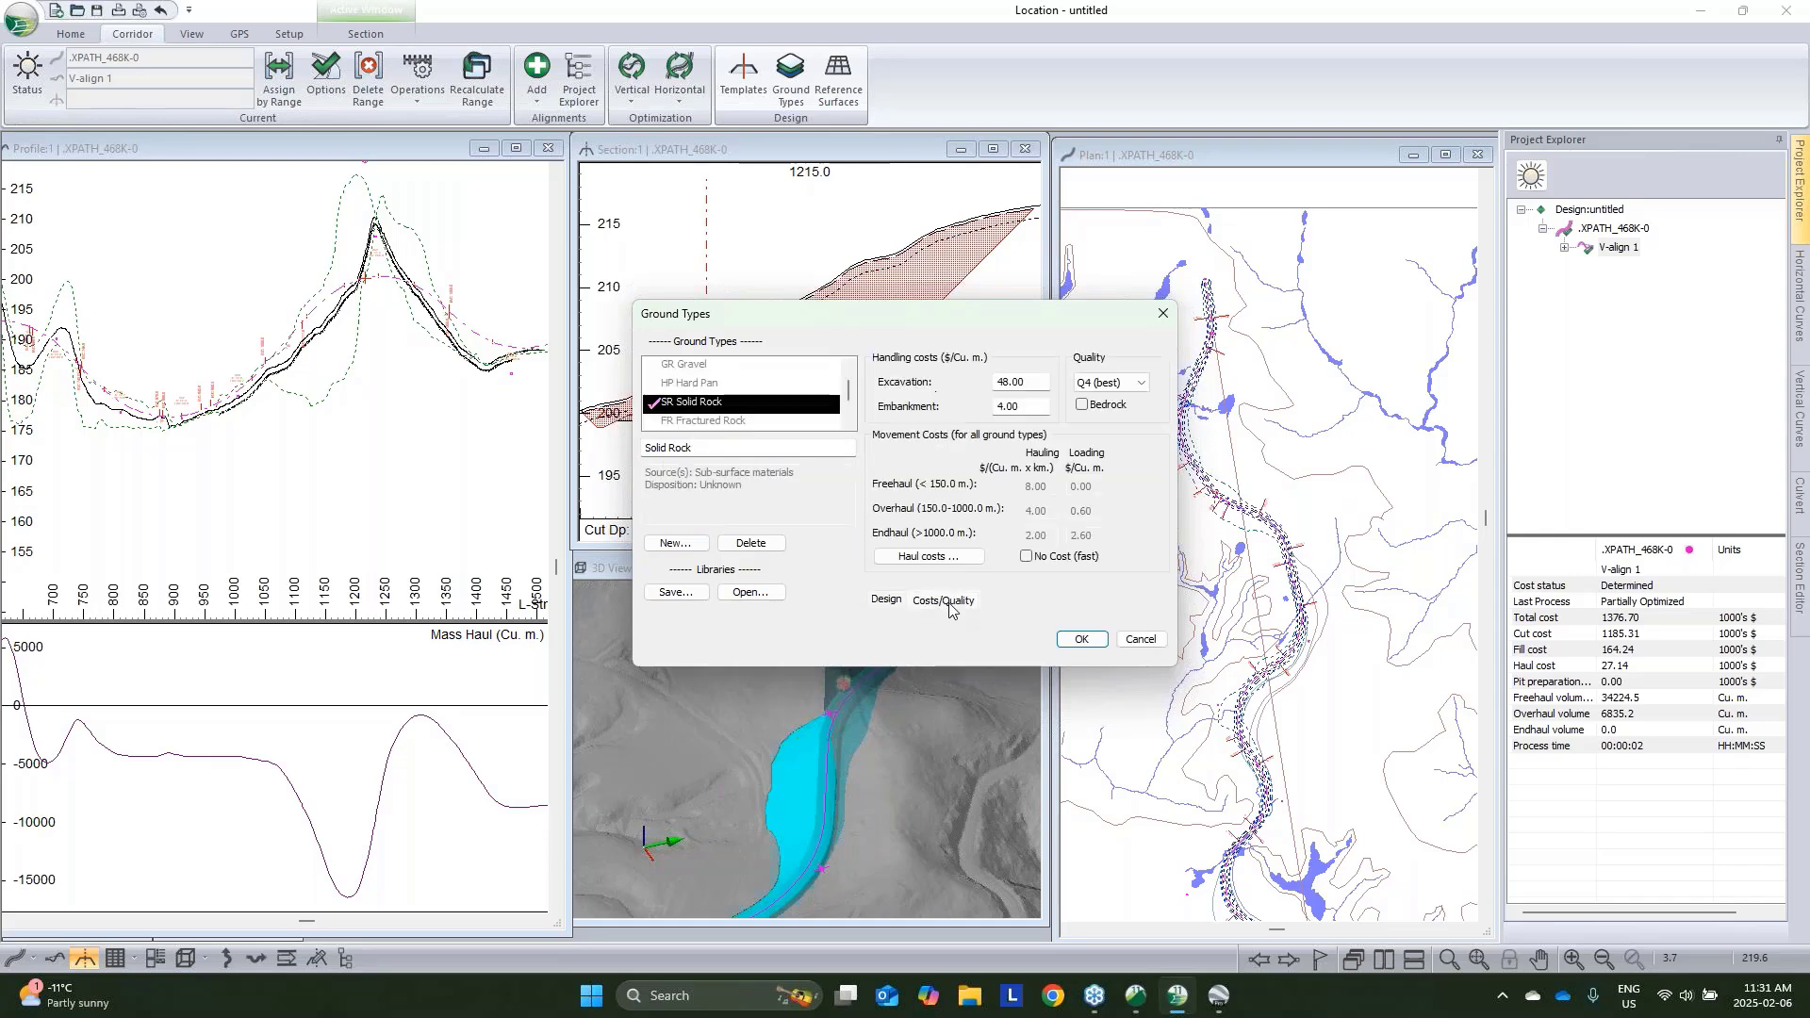
{"action": "left_click", "coordinate": [1113, 383]}
{"action": "left_click", "coordinate": [1111, 400]}
Set the Overburden ground type's quality to Q2, check it against Solid Rock, and recalculate the alignment with re-costing
{"action": "scroll", "coordinate": [674, 400], "scroll_direction": "up", "scroll_amount": 1}
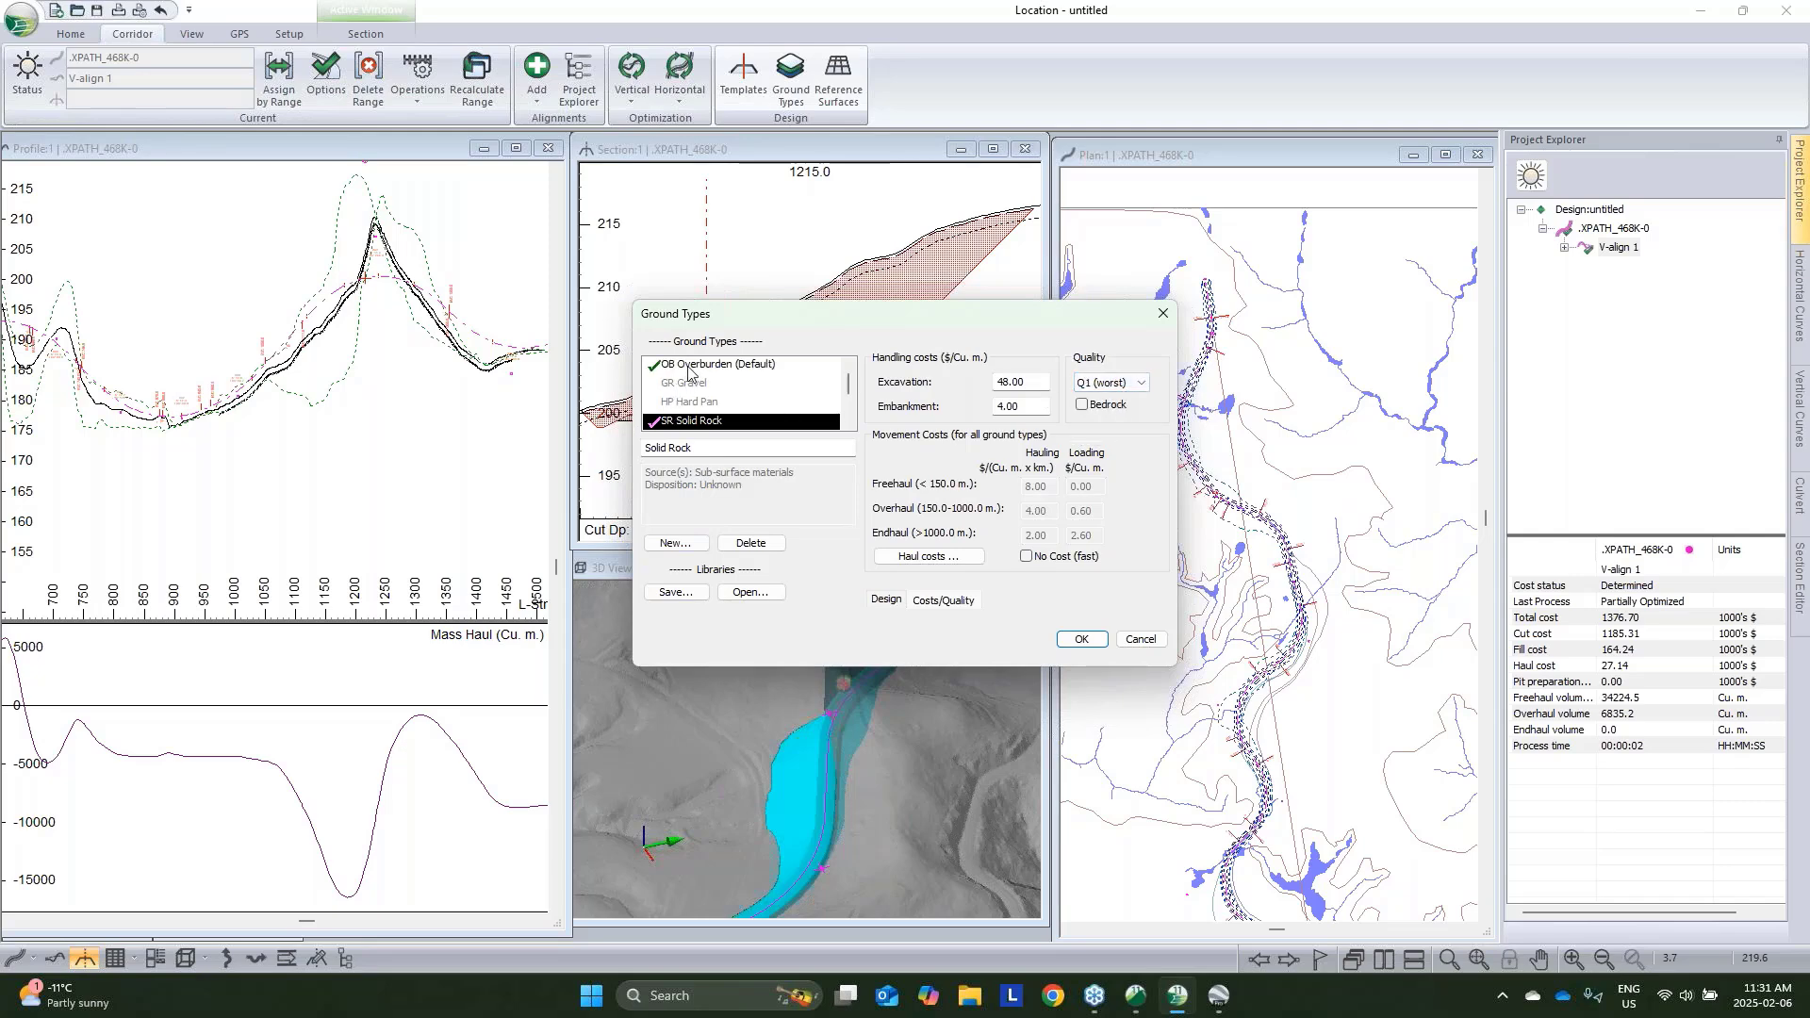
{"action": "left_click", "coordinate": [698, 365]}
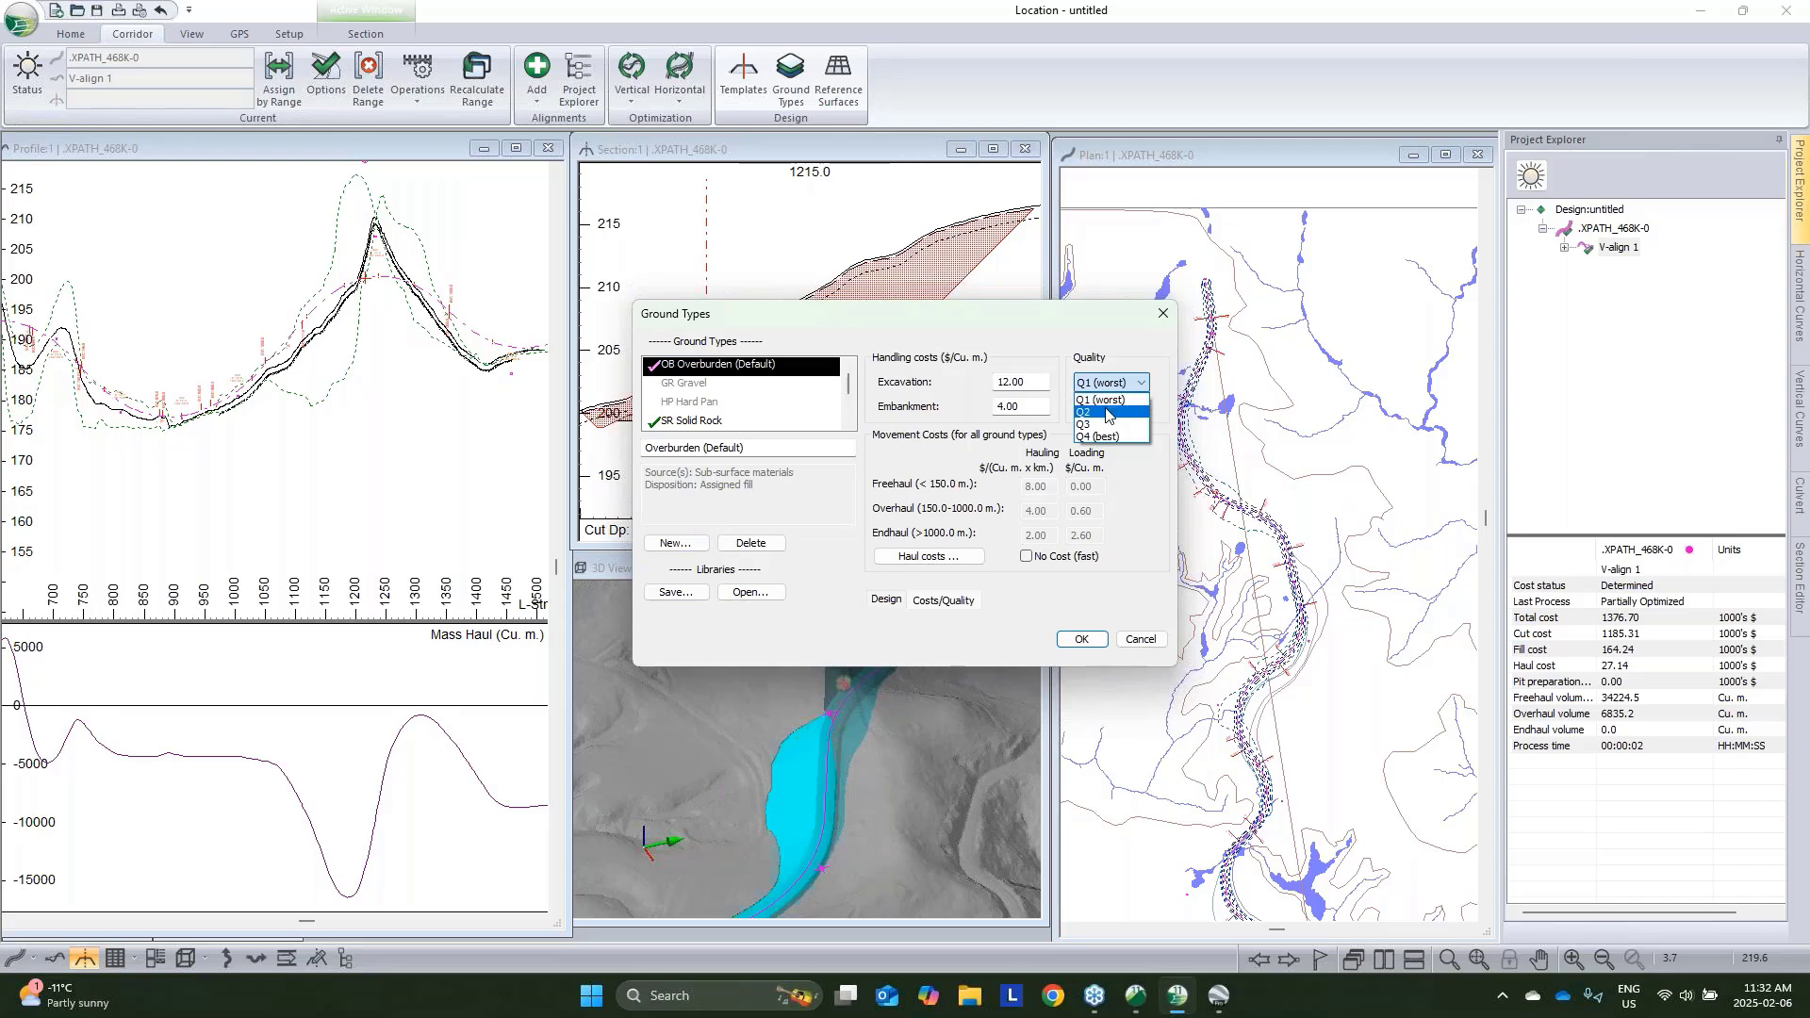
{"action": "left_click", "coordinate": [1110, 400]}
{"action": "scroll", "coordinate": [709, 396], "scroll_direction": "down", "scroll_amount": 1}
{"action": "left_click", "coordinate": [709, 384]}
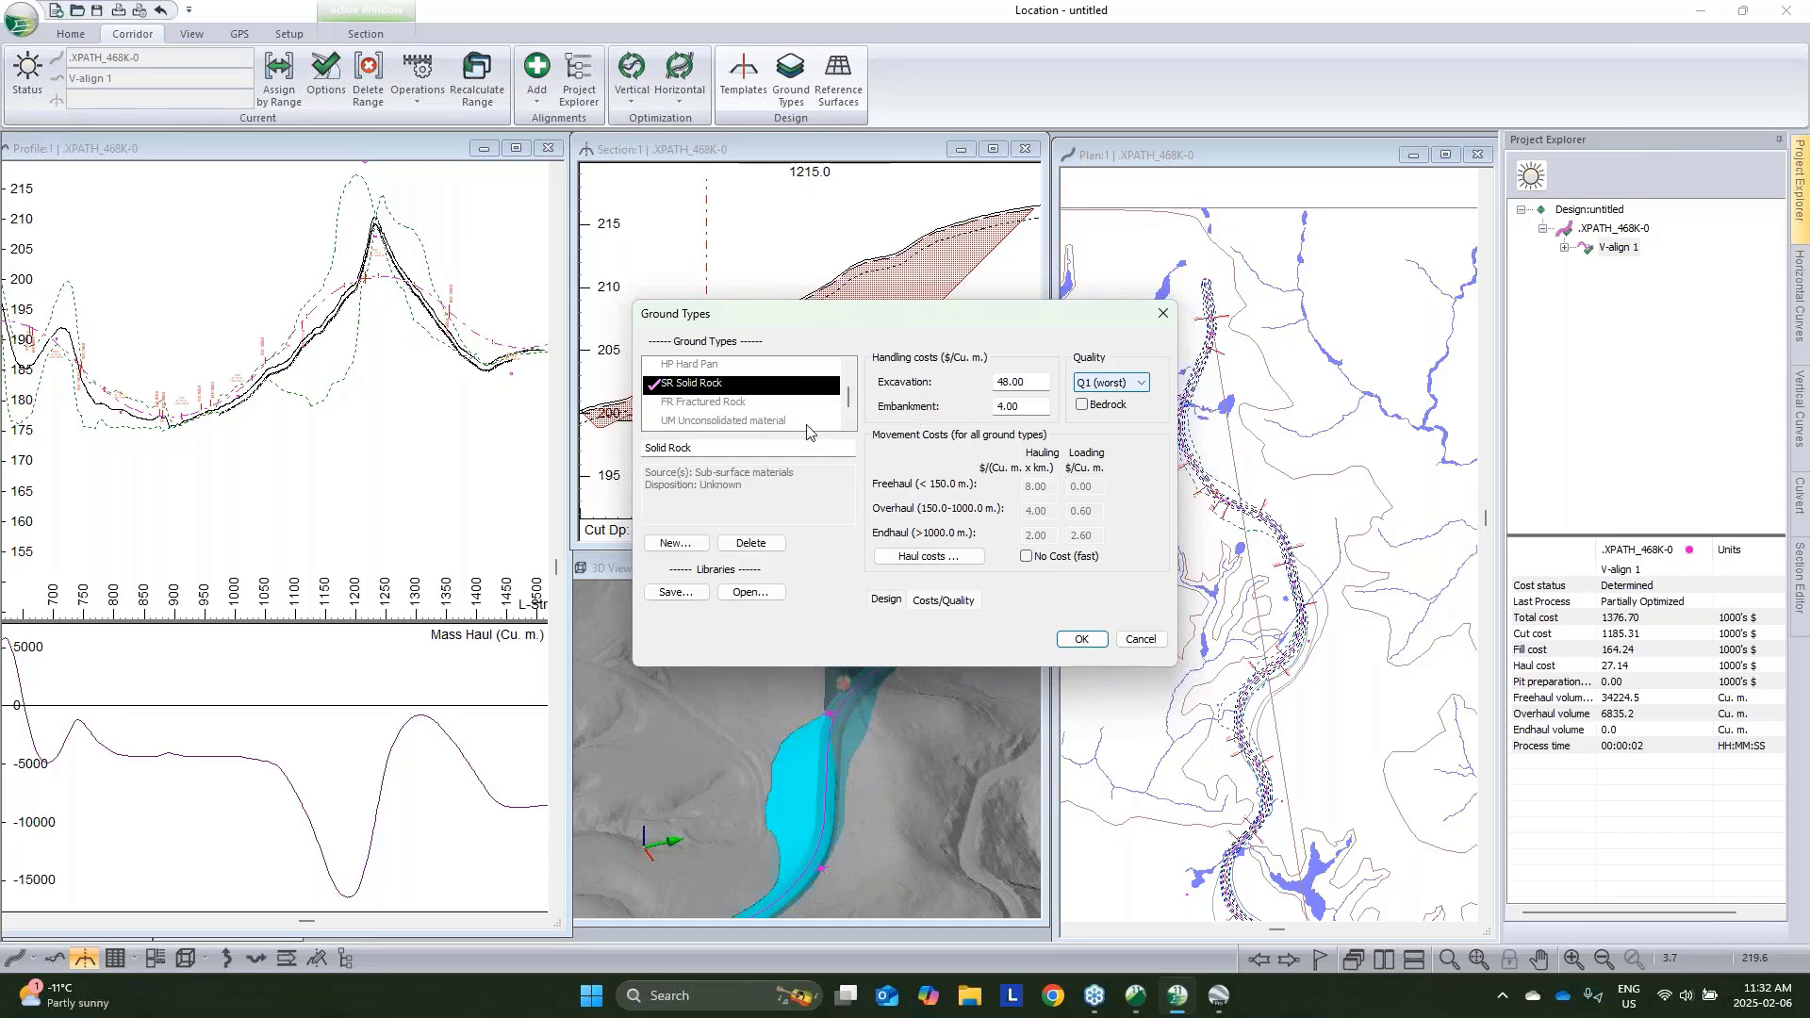
{"action": "scroll", "coordinate": [722, 391], "scroll_direction": "up", "scroll_amount": 2}
{"action": "left_click", "coordinate": [717, 366]}
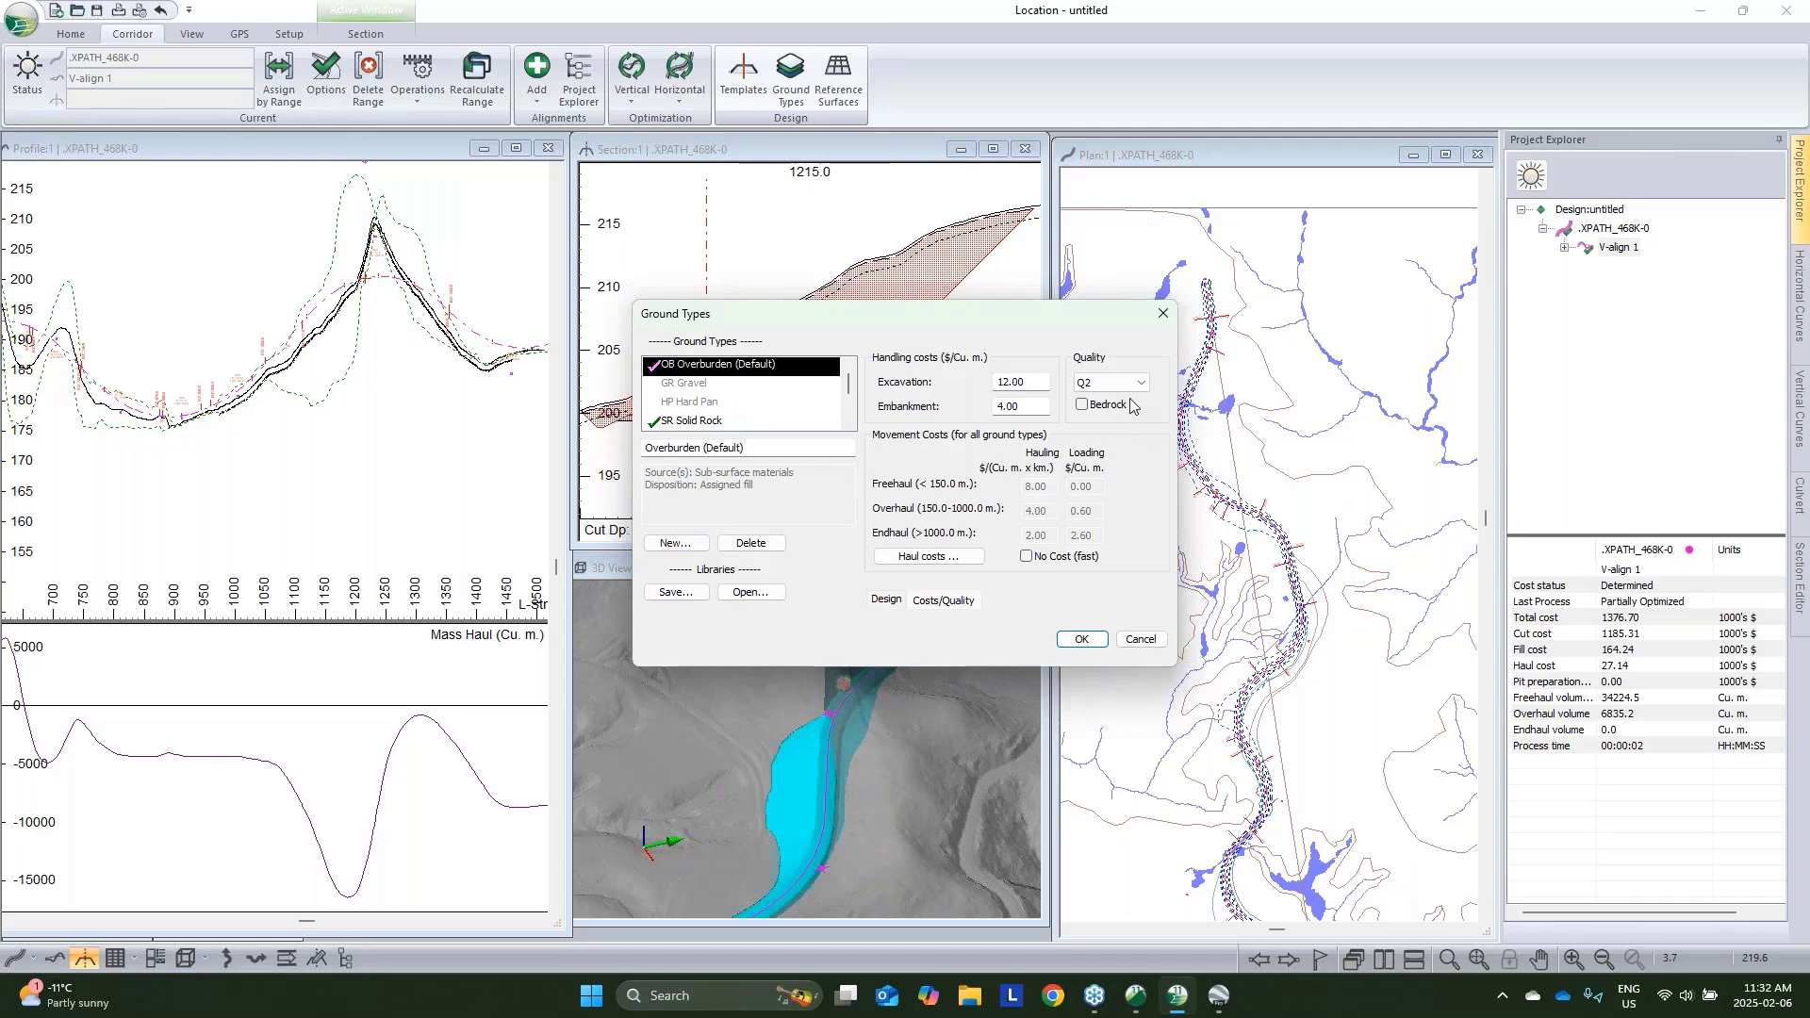
{"action": "left_click", "coordinate": [1081, 641]}
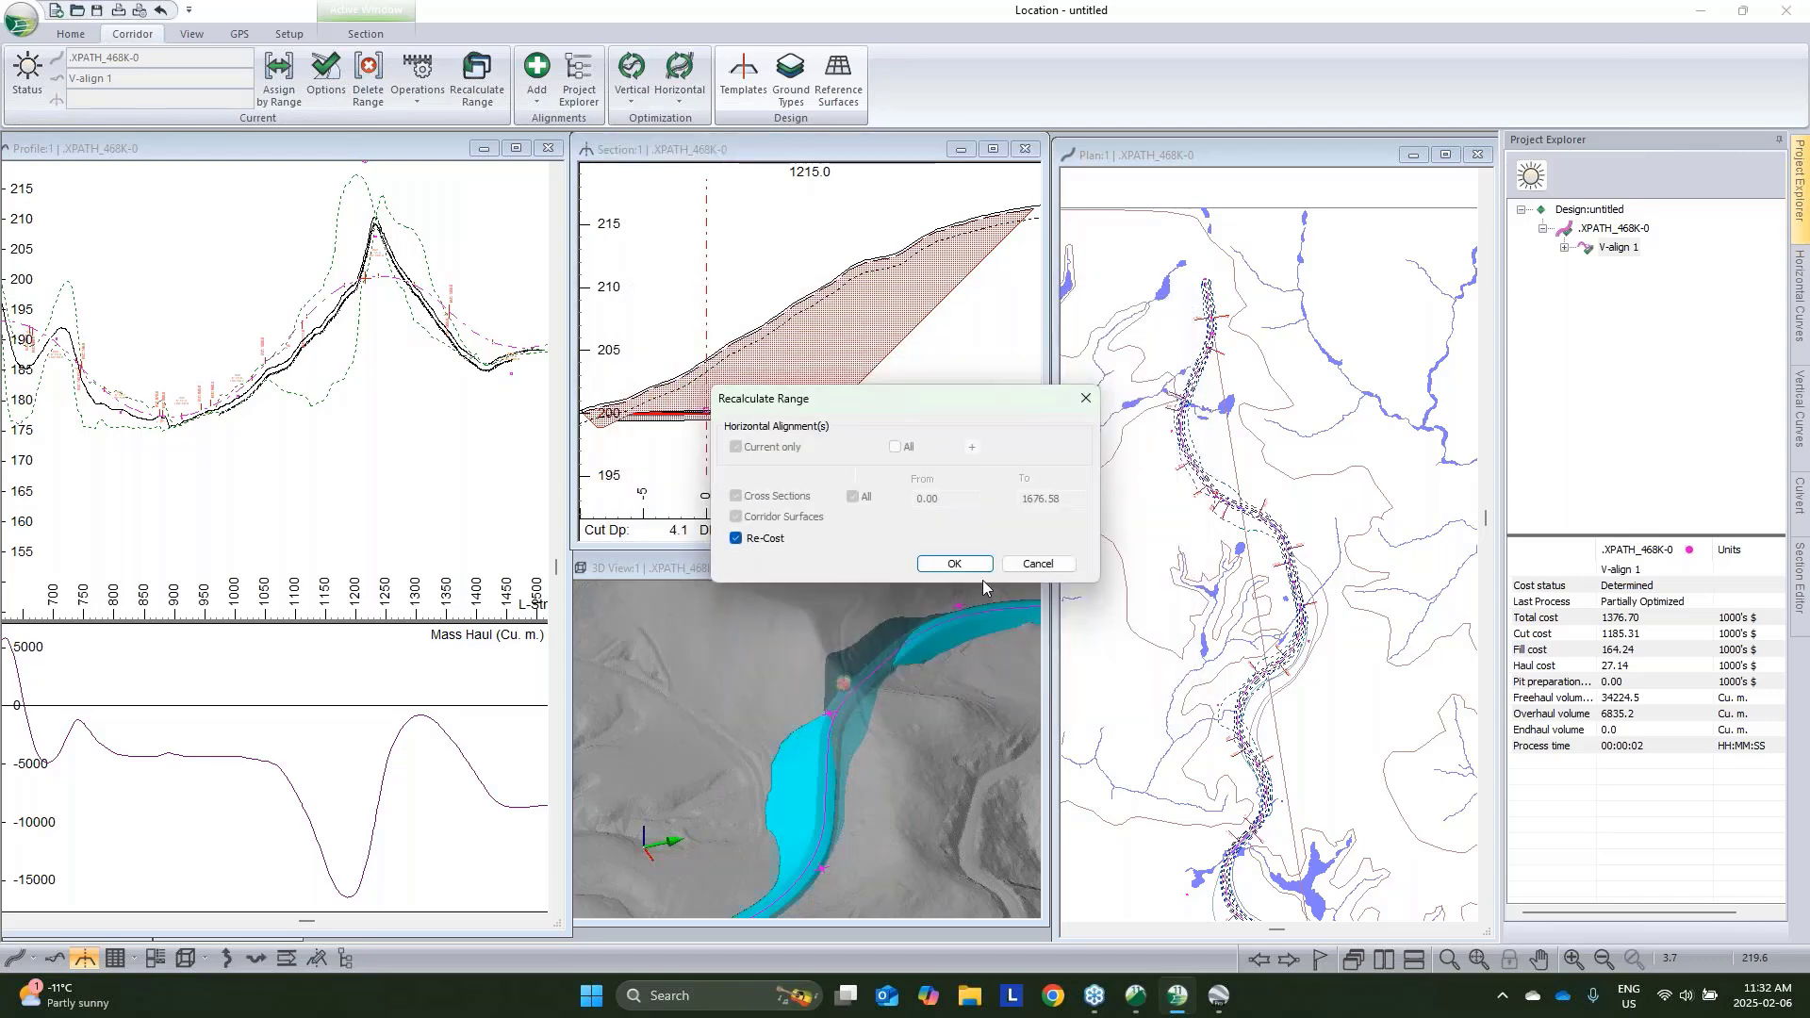
{"action": "left_click", "coordinate": [954, 566]}
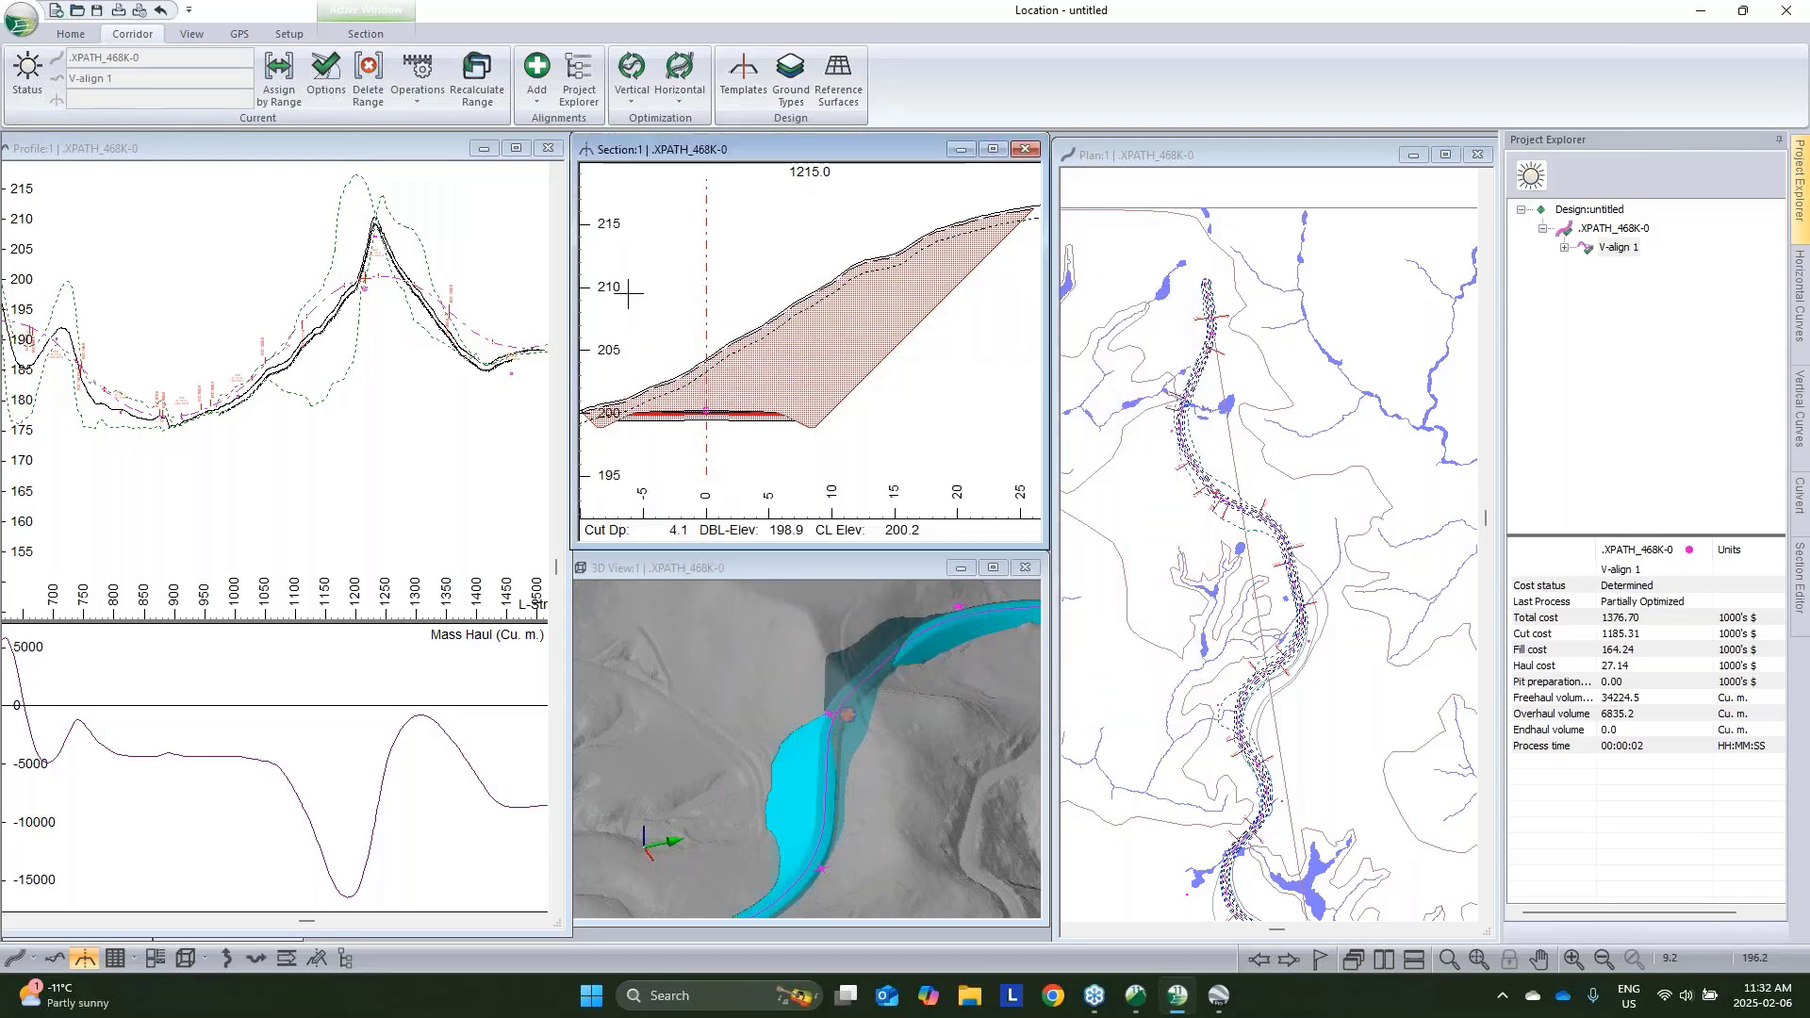
Assign OB Overburden (Default) (Q2) as the replaceable fill material along the whole alignment and recalculate with re-costing
{"action": "left_click", "coordinate": [278, 90]}
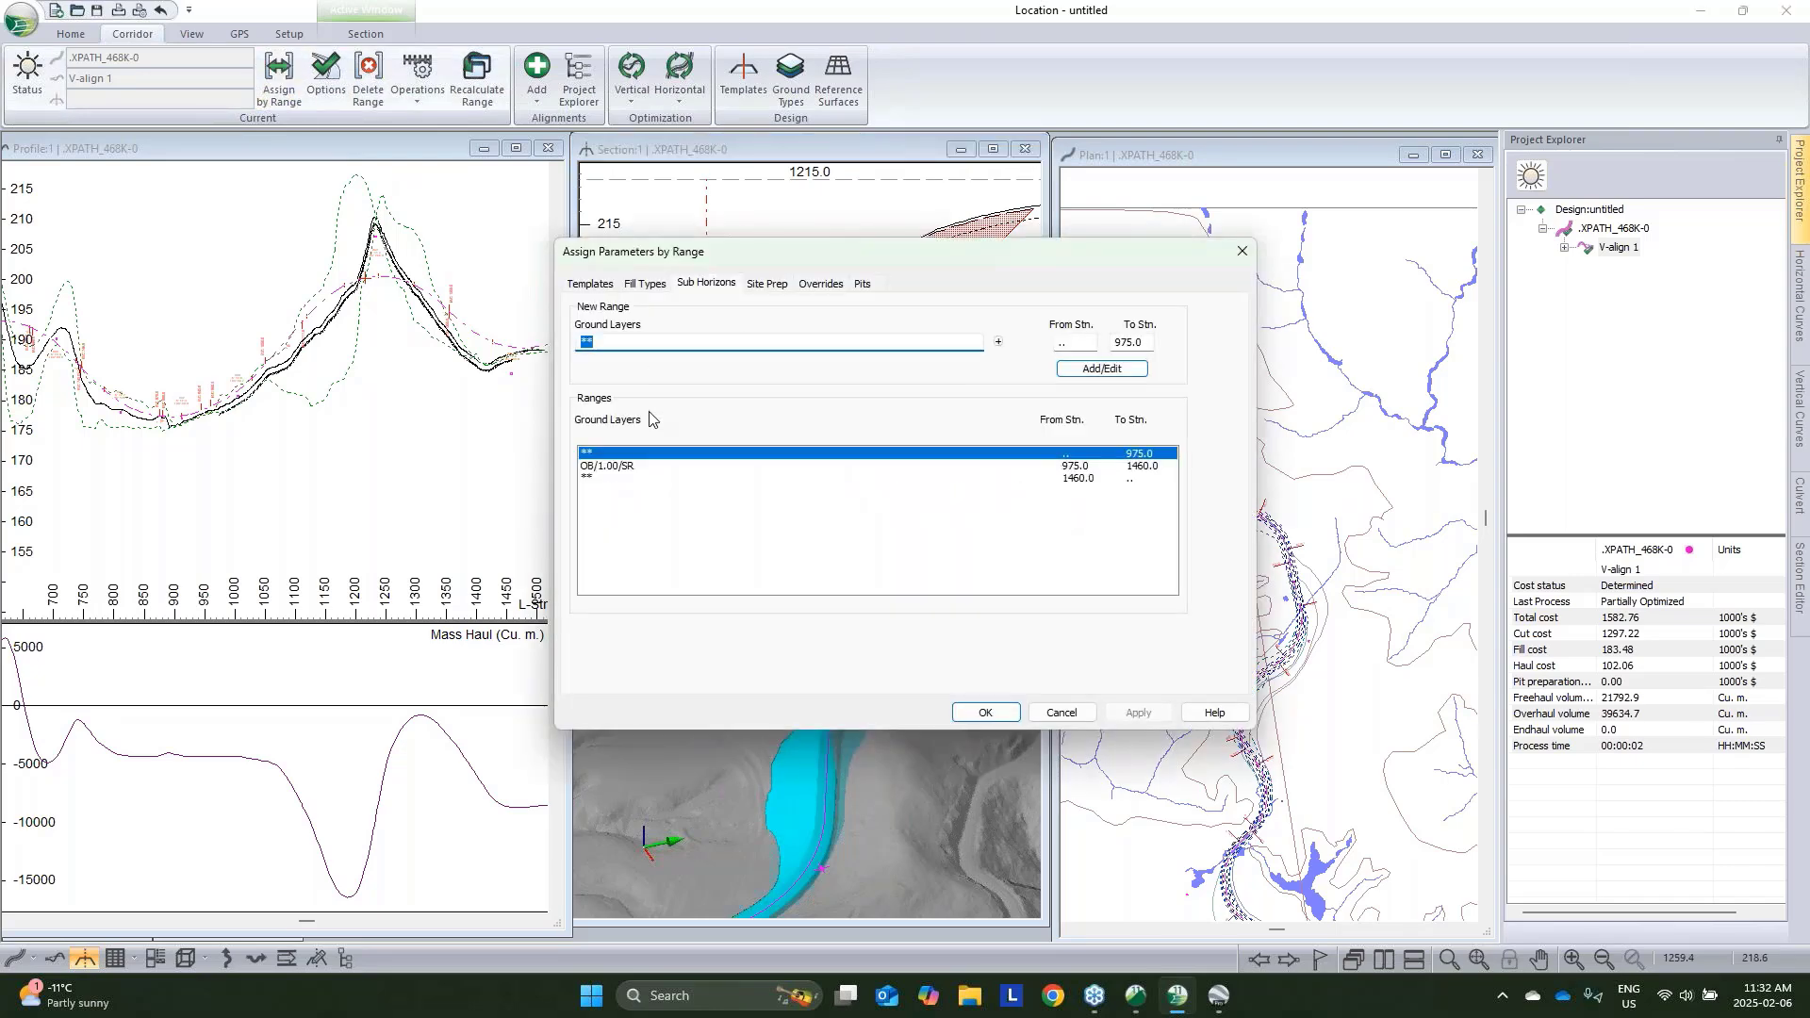
{"action": "left_click", "coordinate": [646, 285]}
{"action": "left_click", "coordinate": [750, 346]}
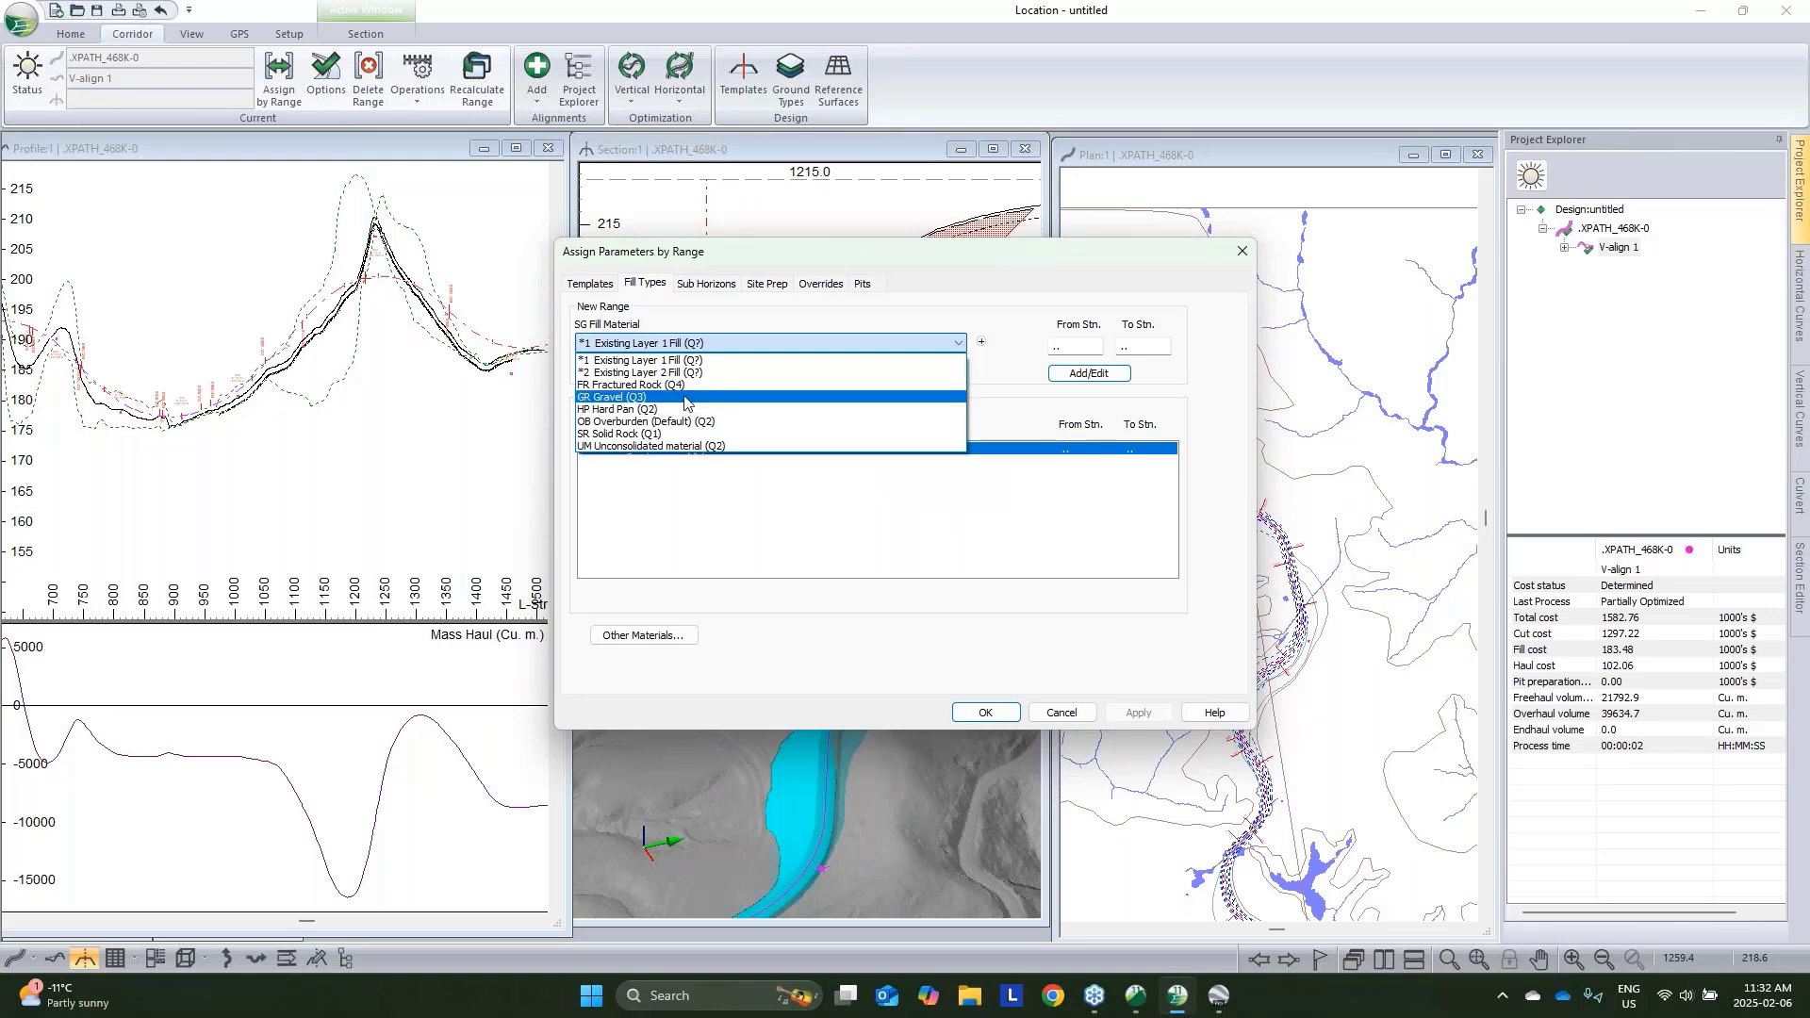
{"action": "left_click", "coordinate": [675, 422]}
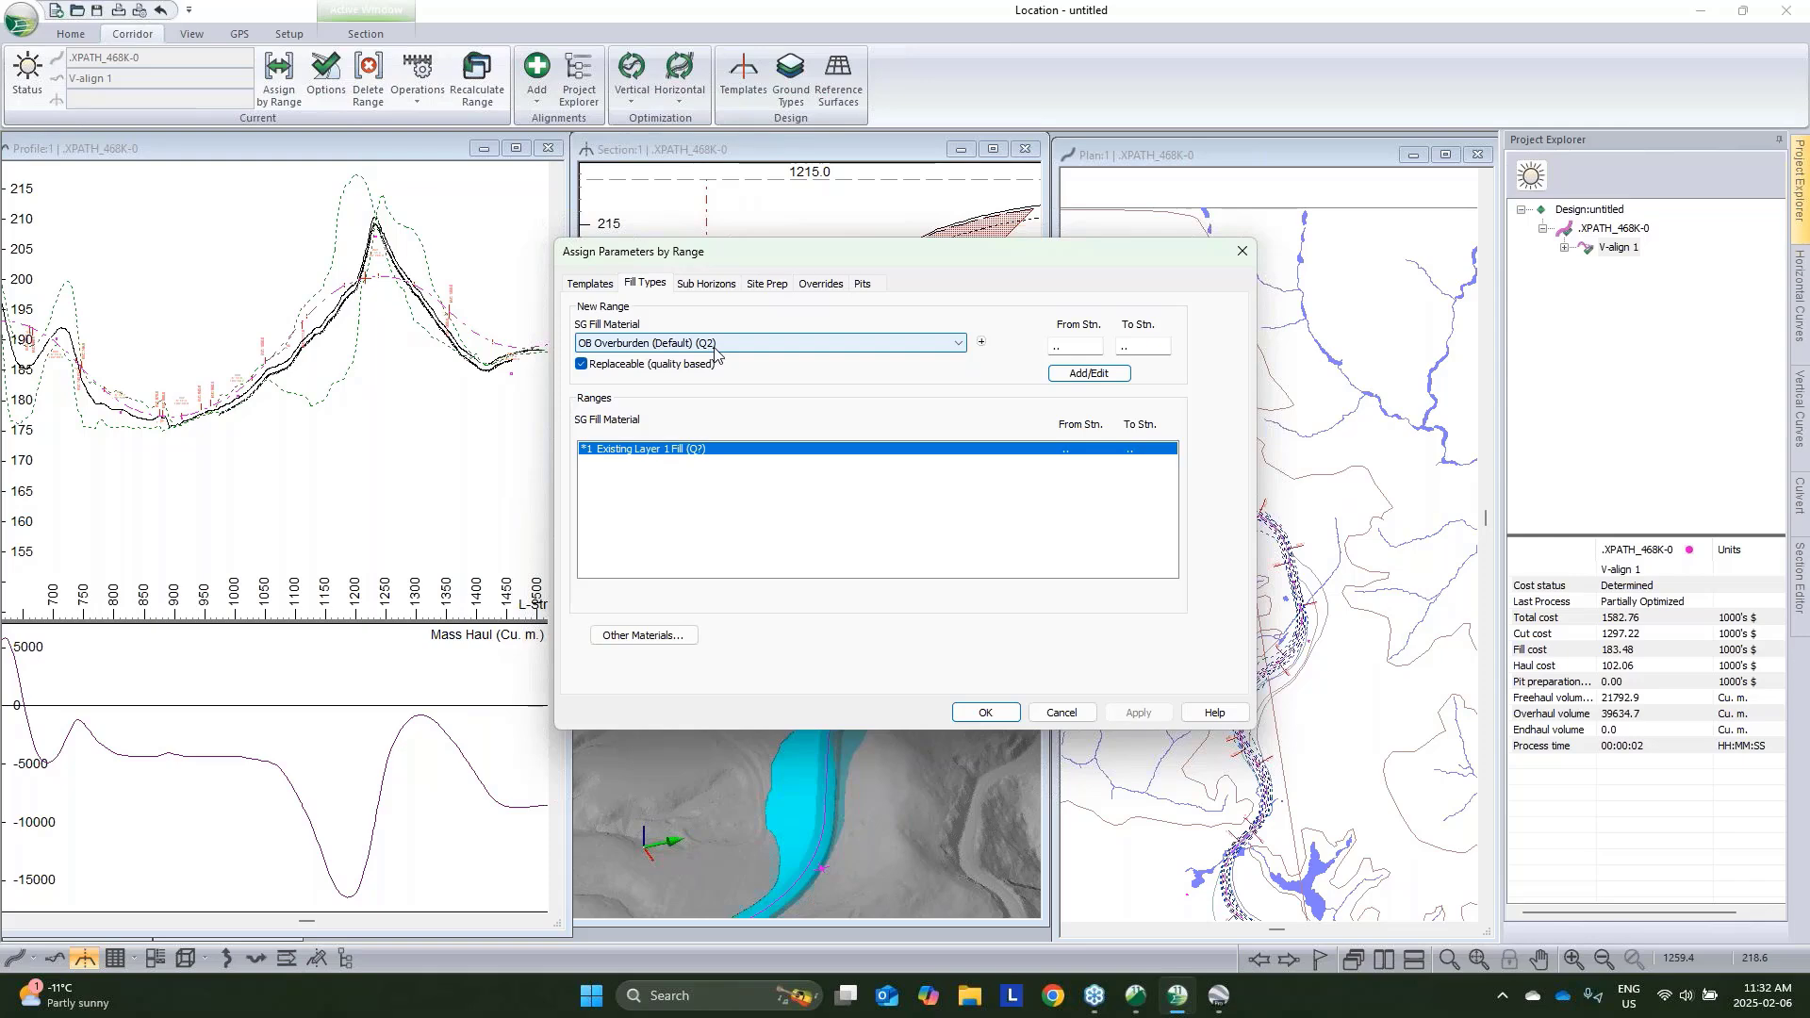
{"action": "left_click", "coordinate": [1089, 373]}
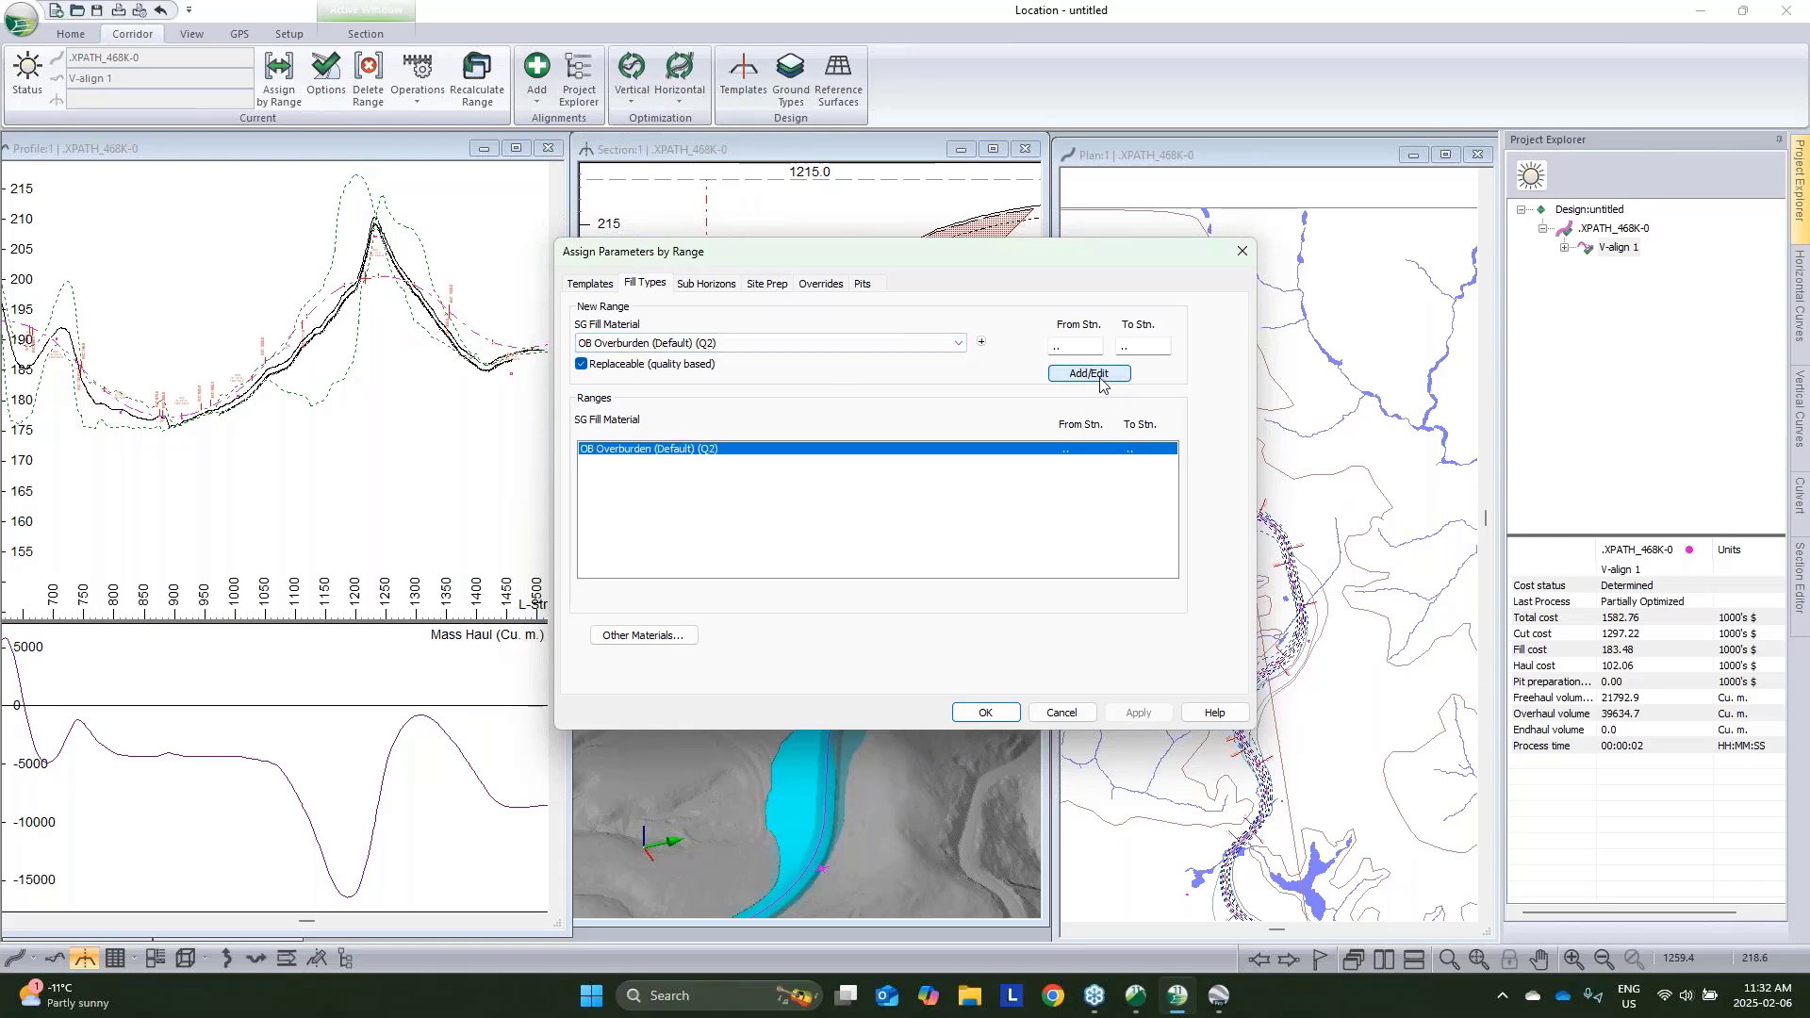
{"action": "left_click", "coordinate": [986, 713]}
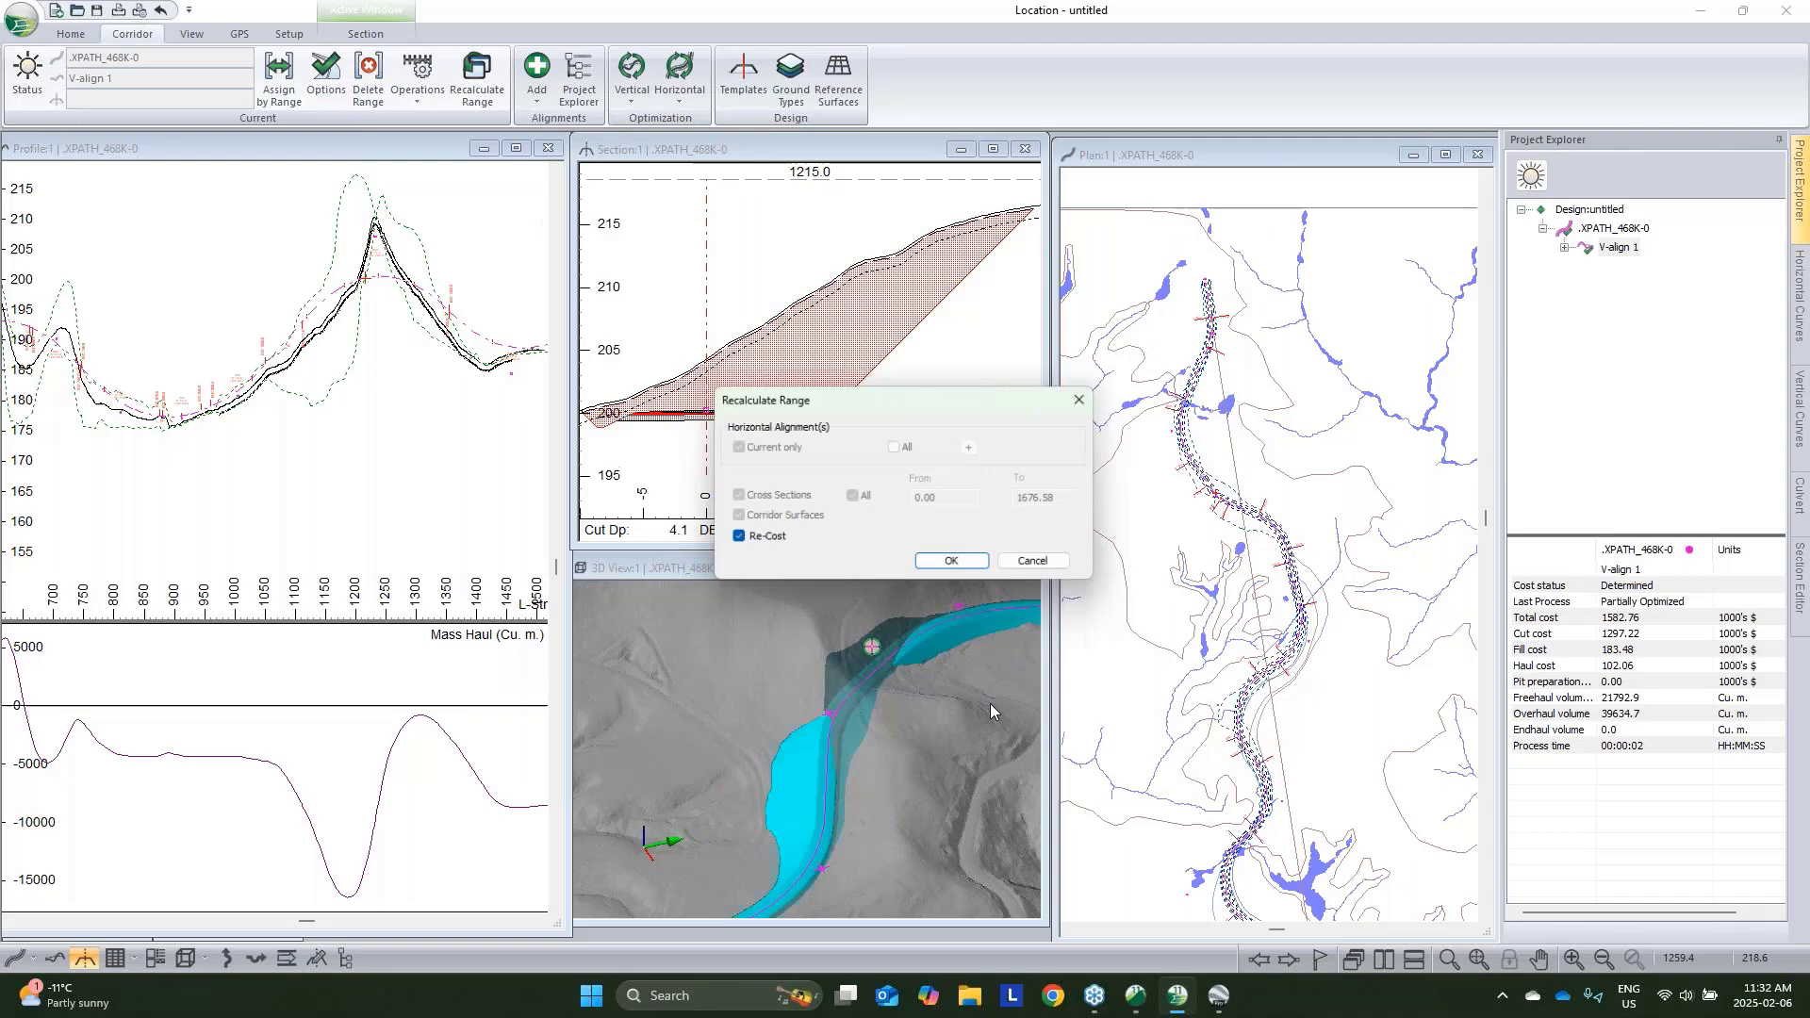
{"action": "left_click", "coordinate": [968, 564]}
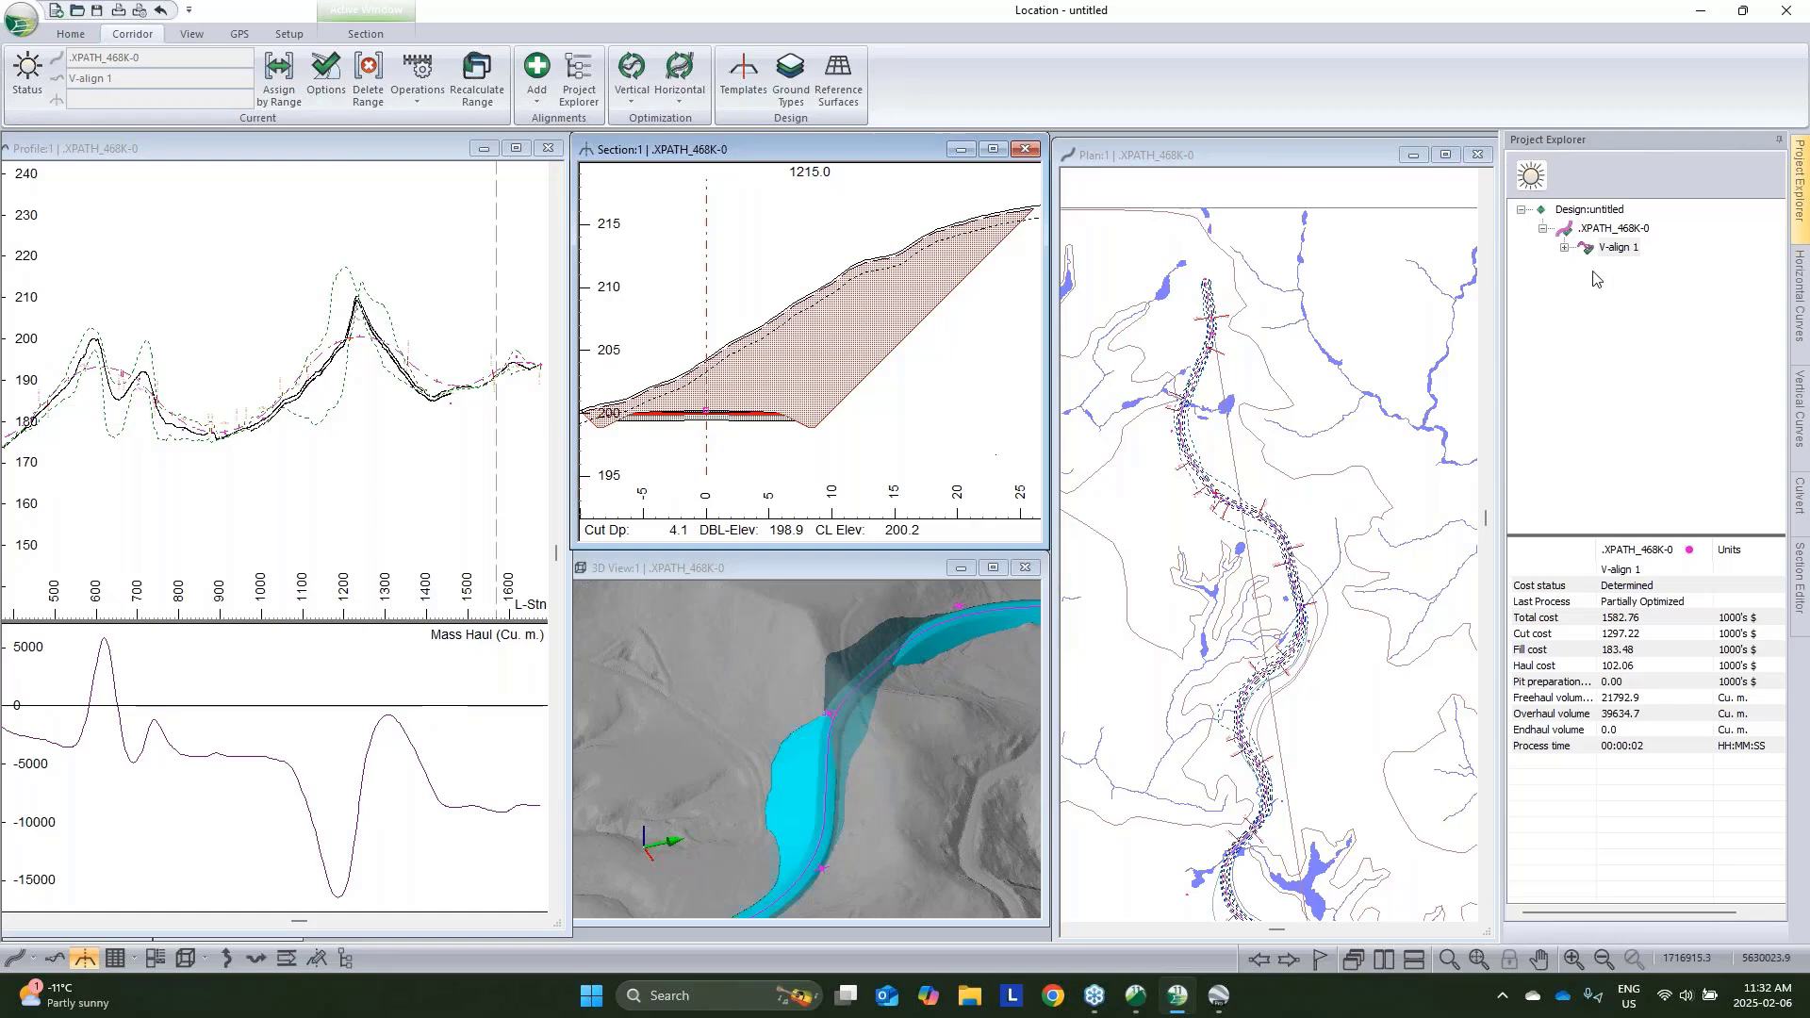
Add the Opt. Haul diagram as a profile subwindow below Mass Haul
{"action": "left_click", "coordinate": [1566, 248]}
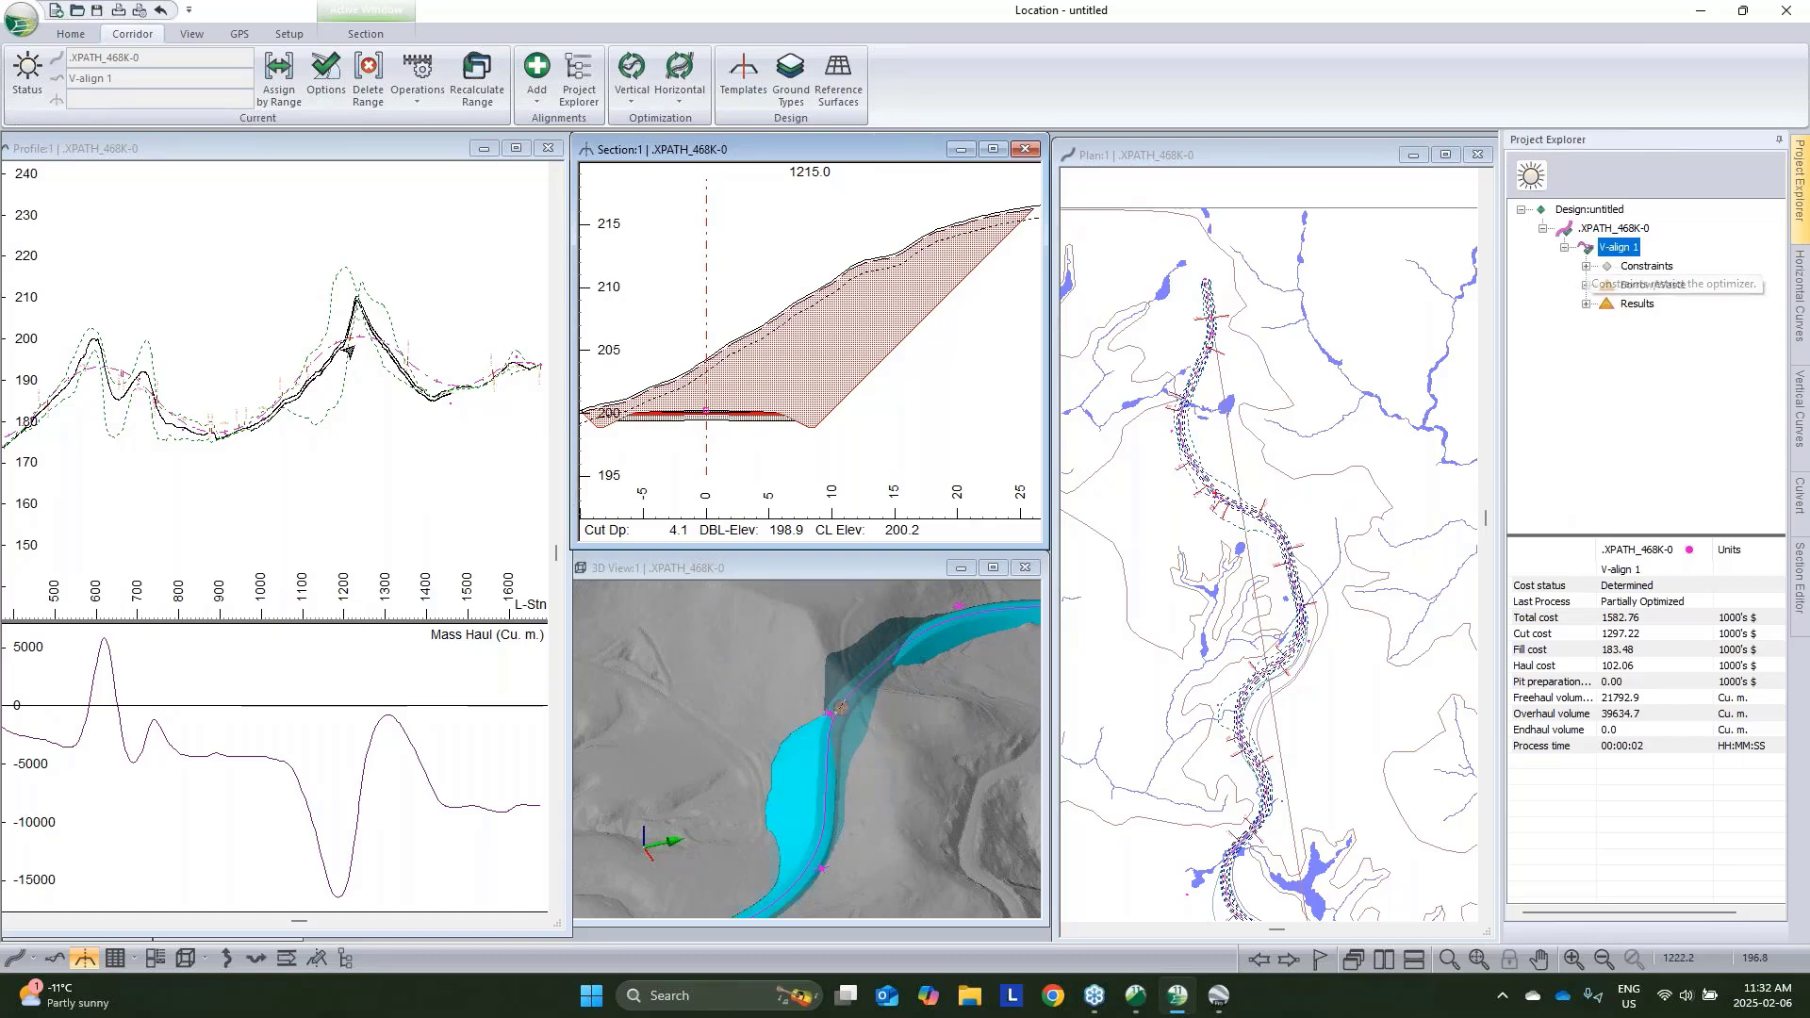
{"action": "right_click", "coordinate": [407, 741]}
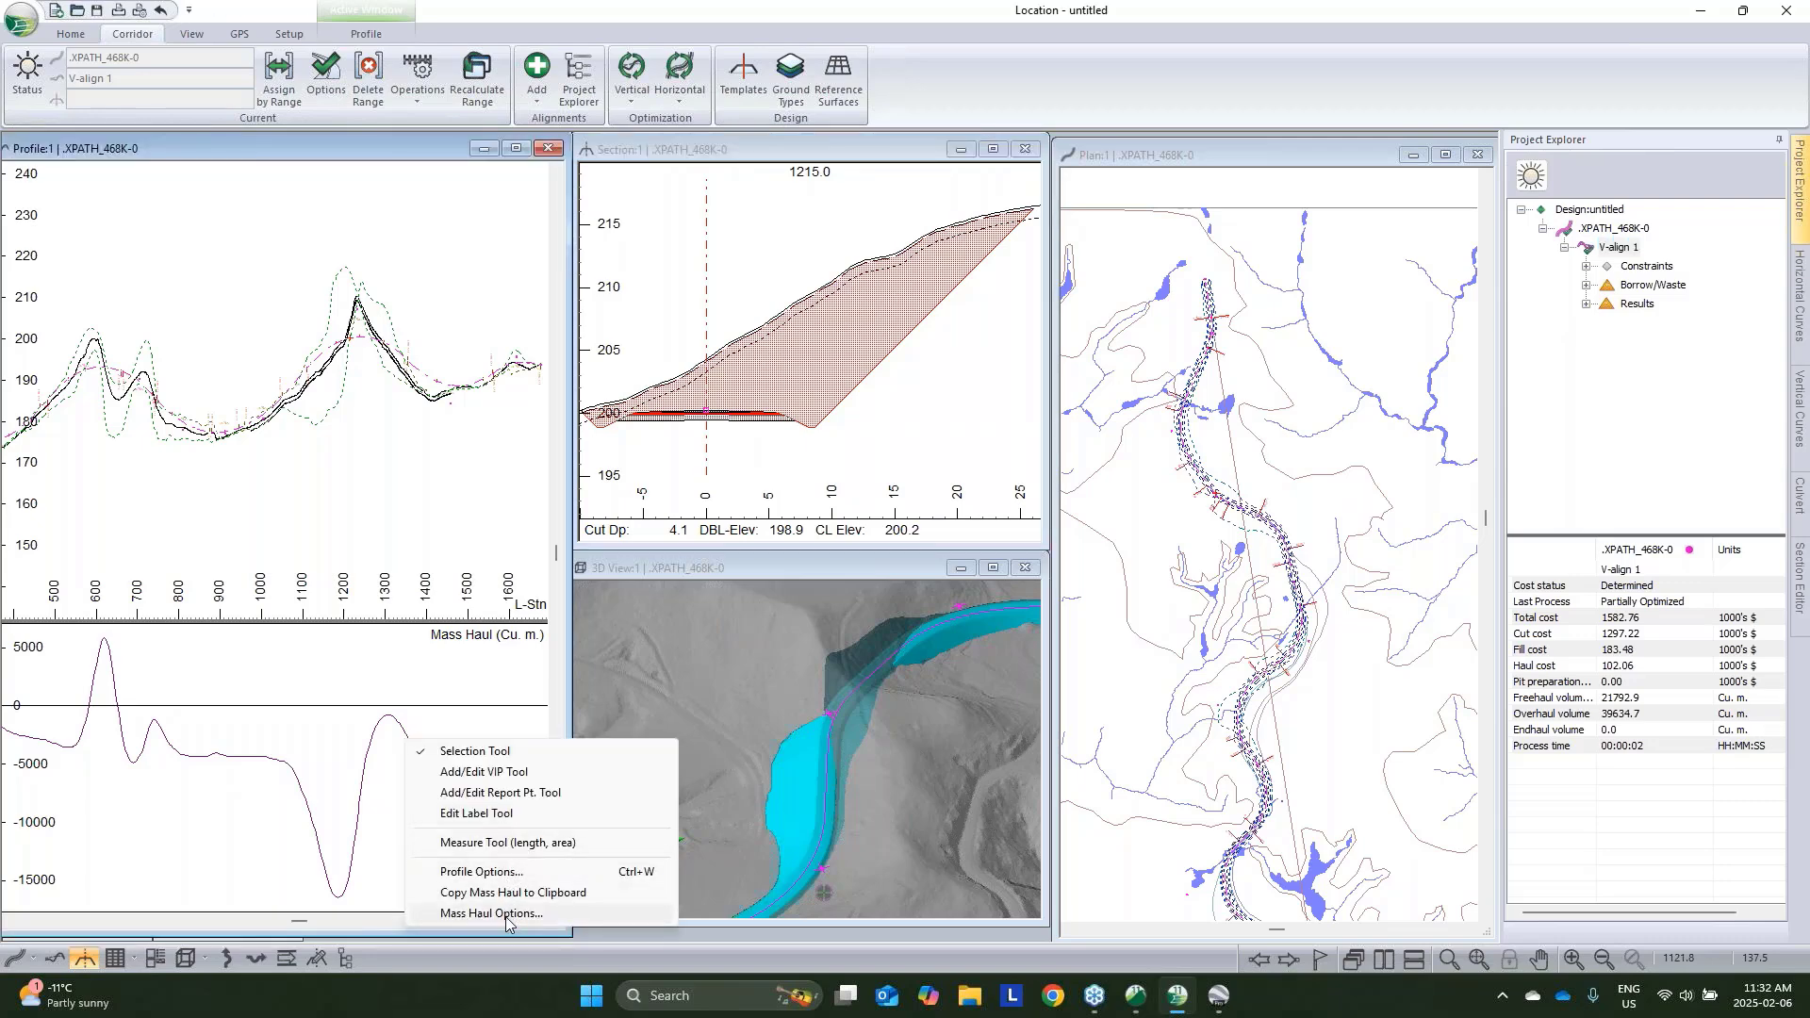
{"action": "left_click", "coordinate": [481, 872]}
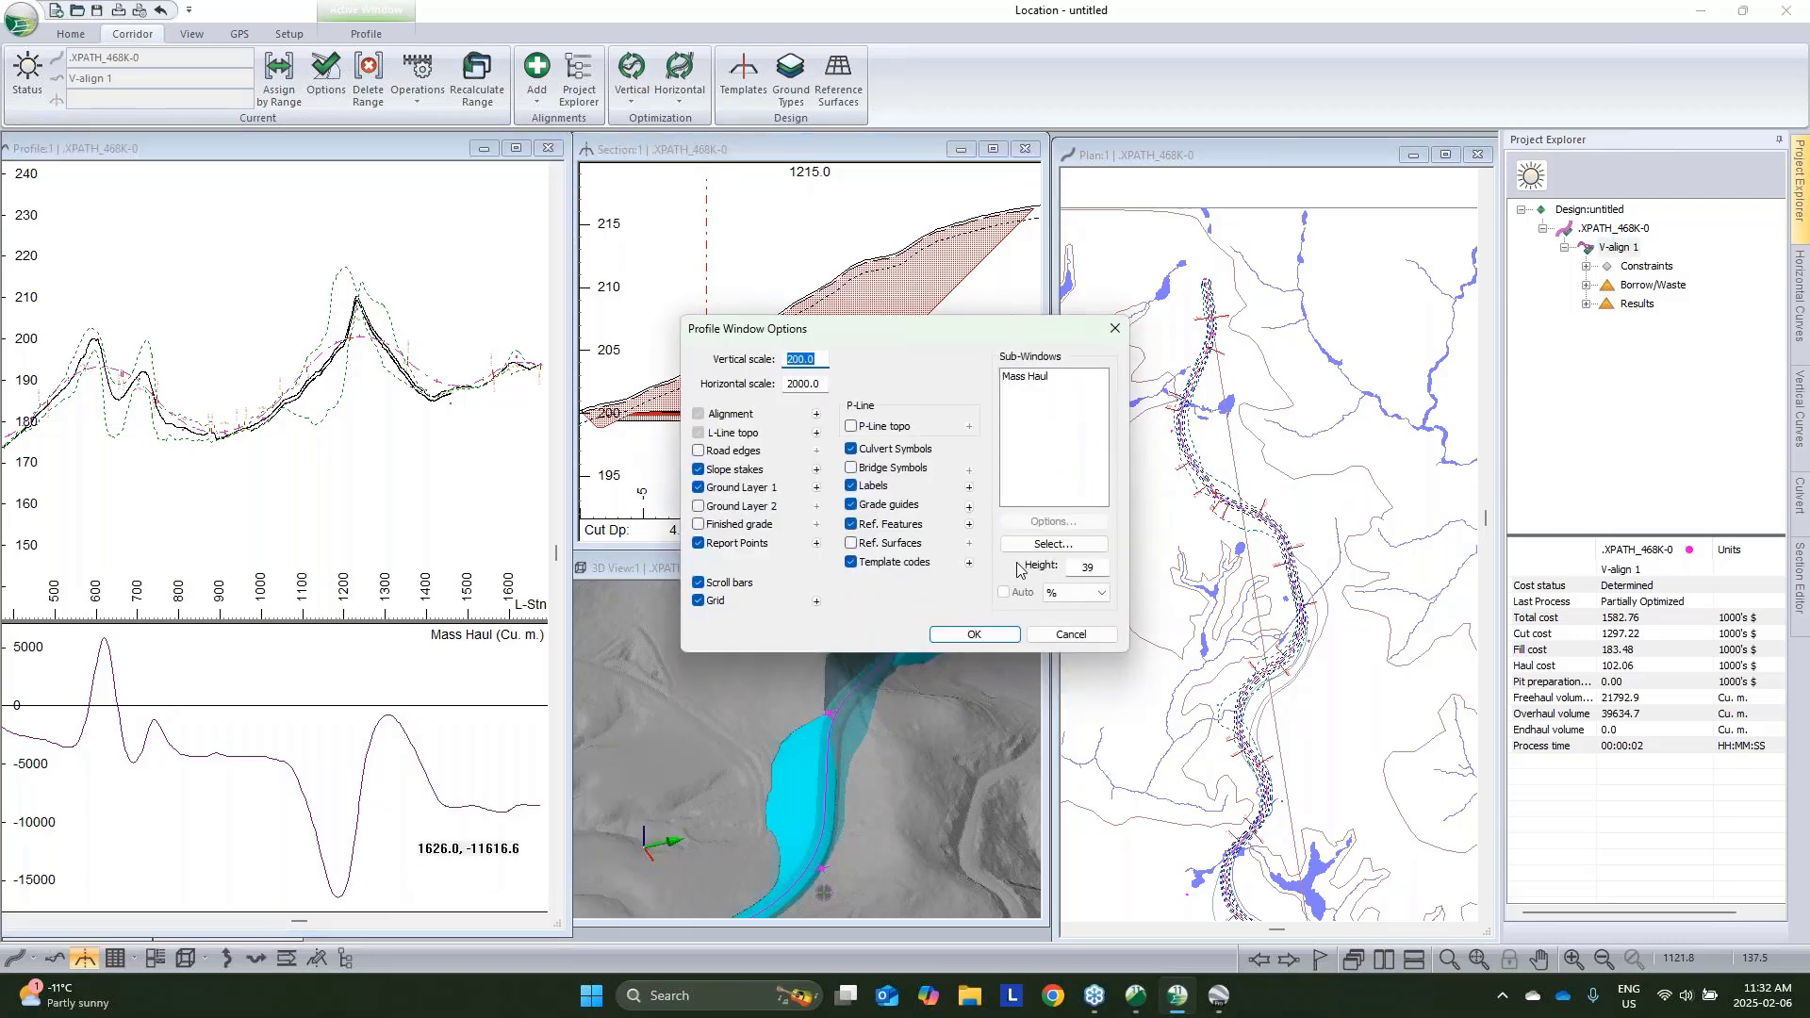
{"action": "left_click", "coordinate": [1064, 547]}
{"action": "double_click", "coordinate": [765, 505]}
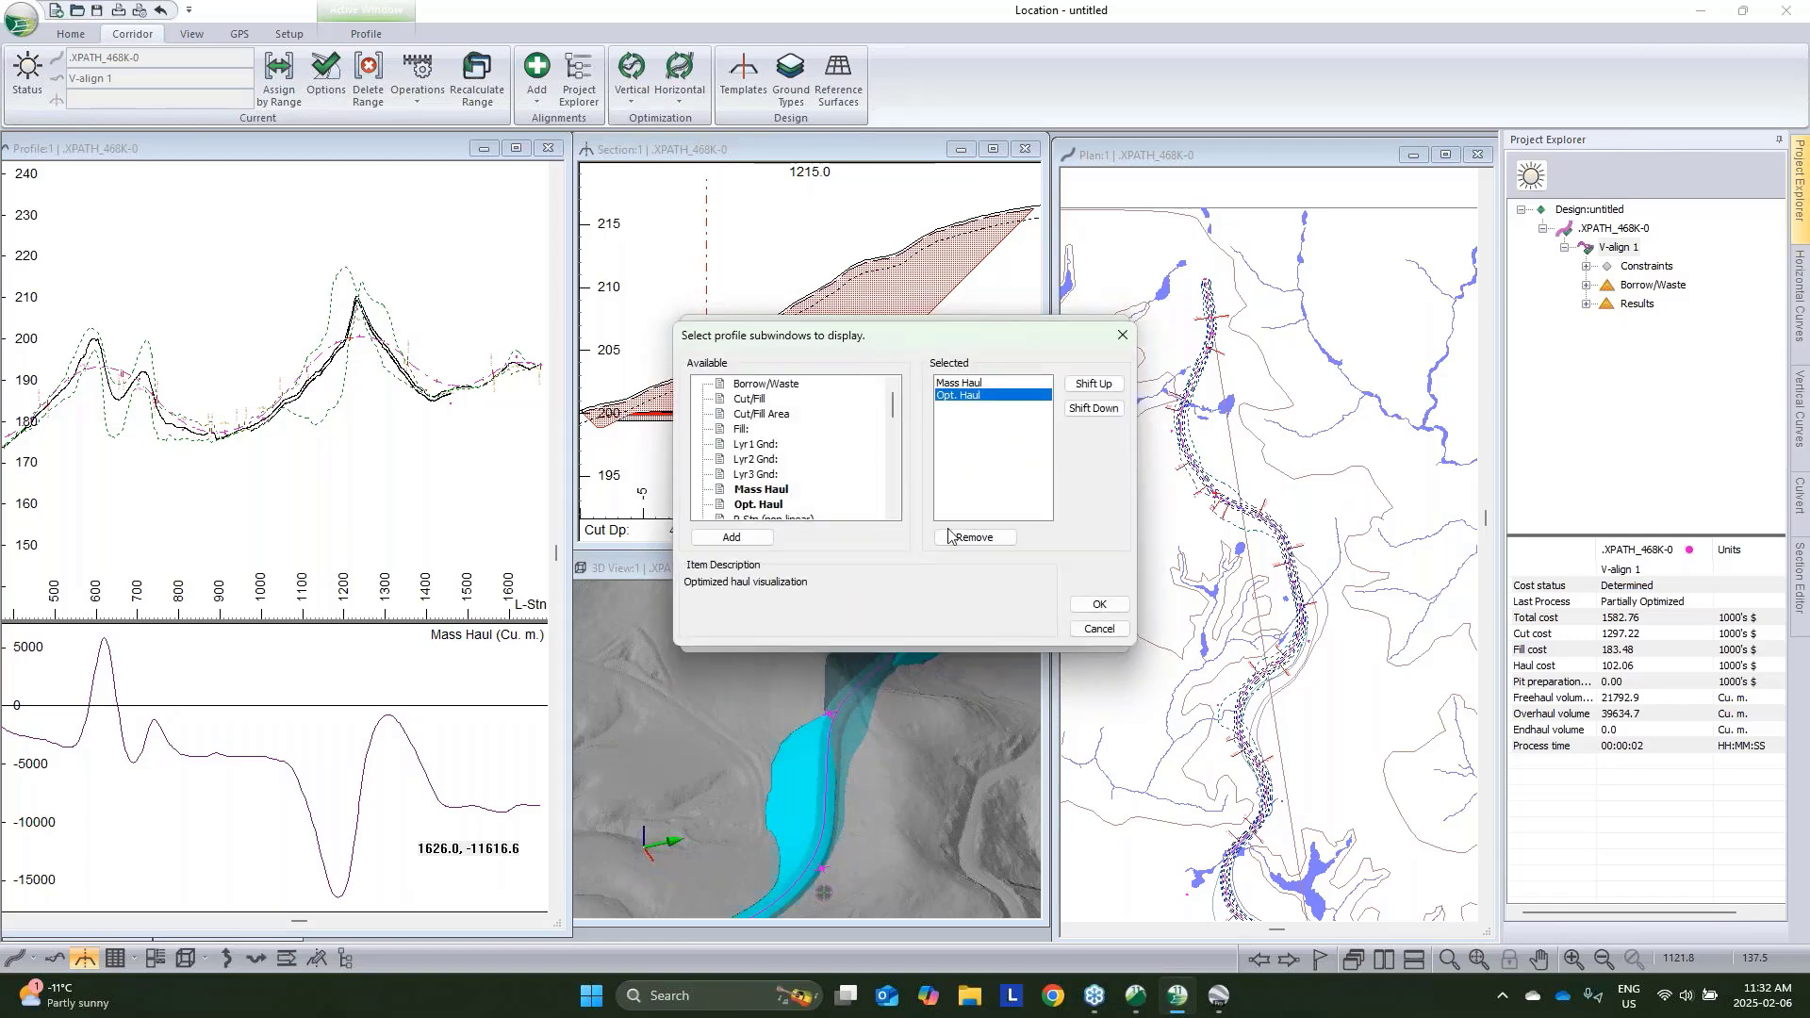
{"action": "left_click", "coordinate": [1099, 608]}
{"action": "left_click", "coordinate": [981, 634]}
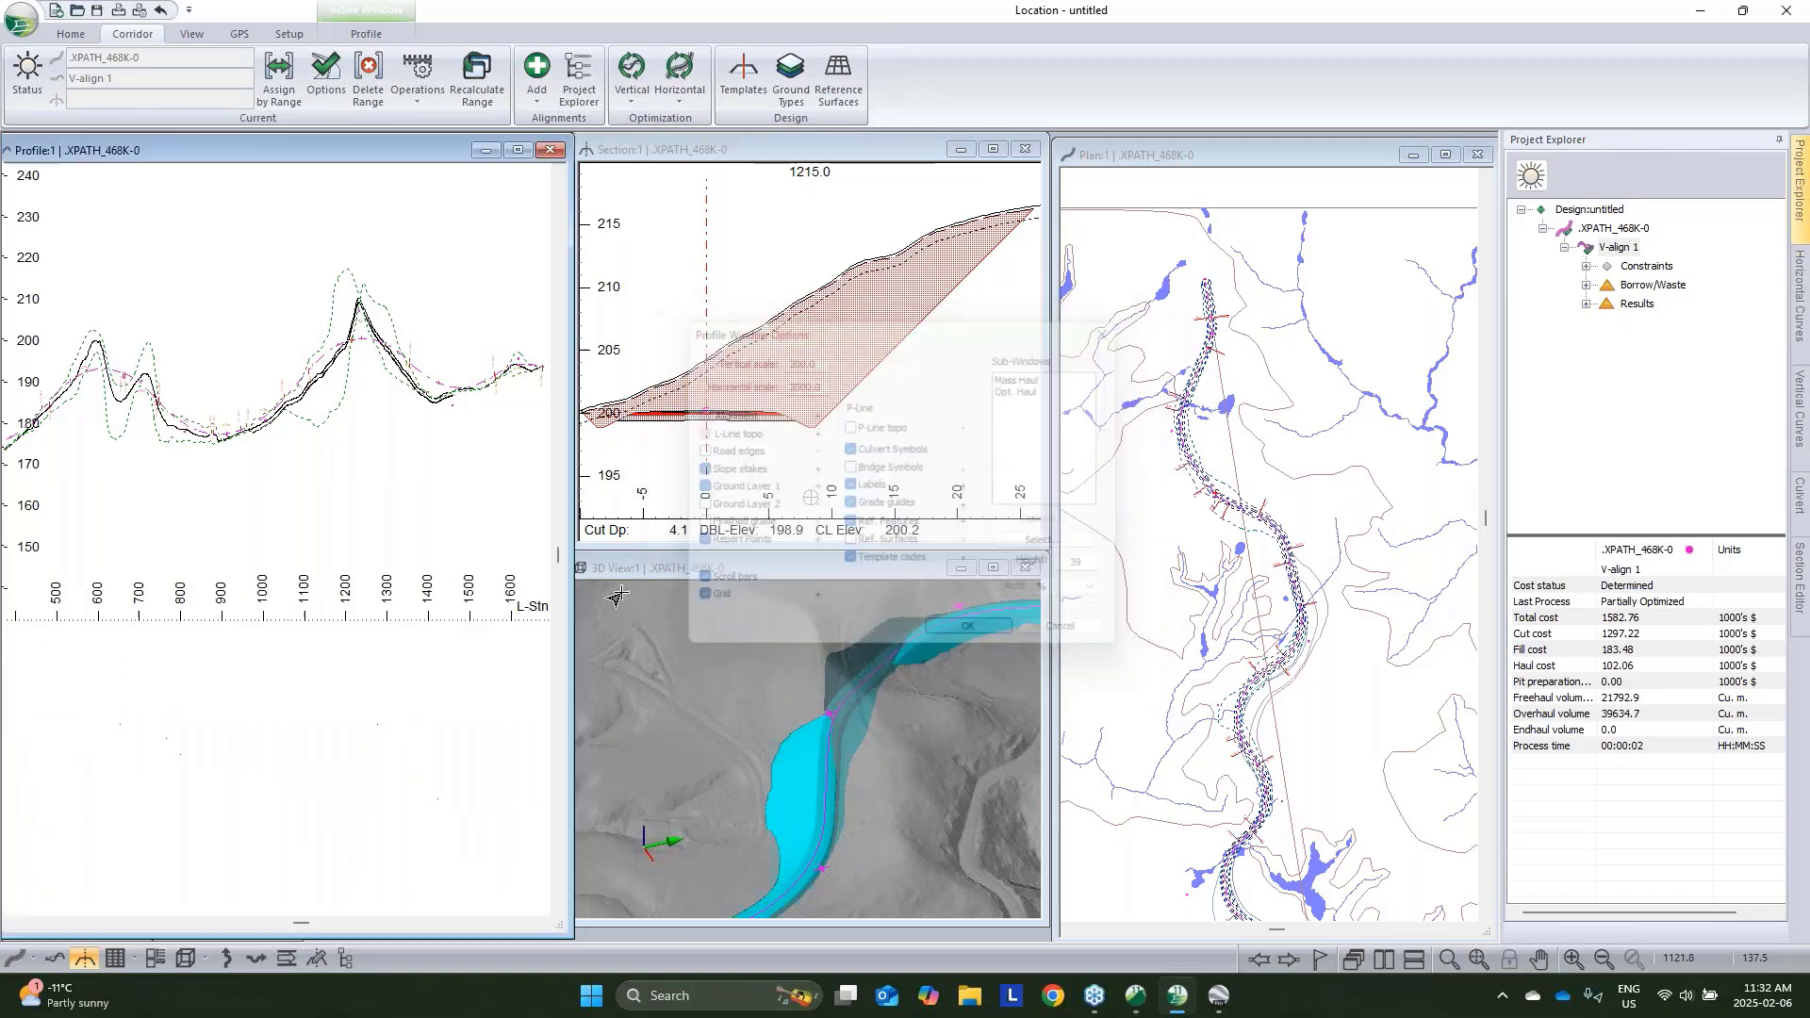
Widen the profile window and examine the pit symbols at both ends of the optimized haul diagram
{"action": "left_click_drag", "start_coordinate": [571, 694], "coordinate": [876, 694]}
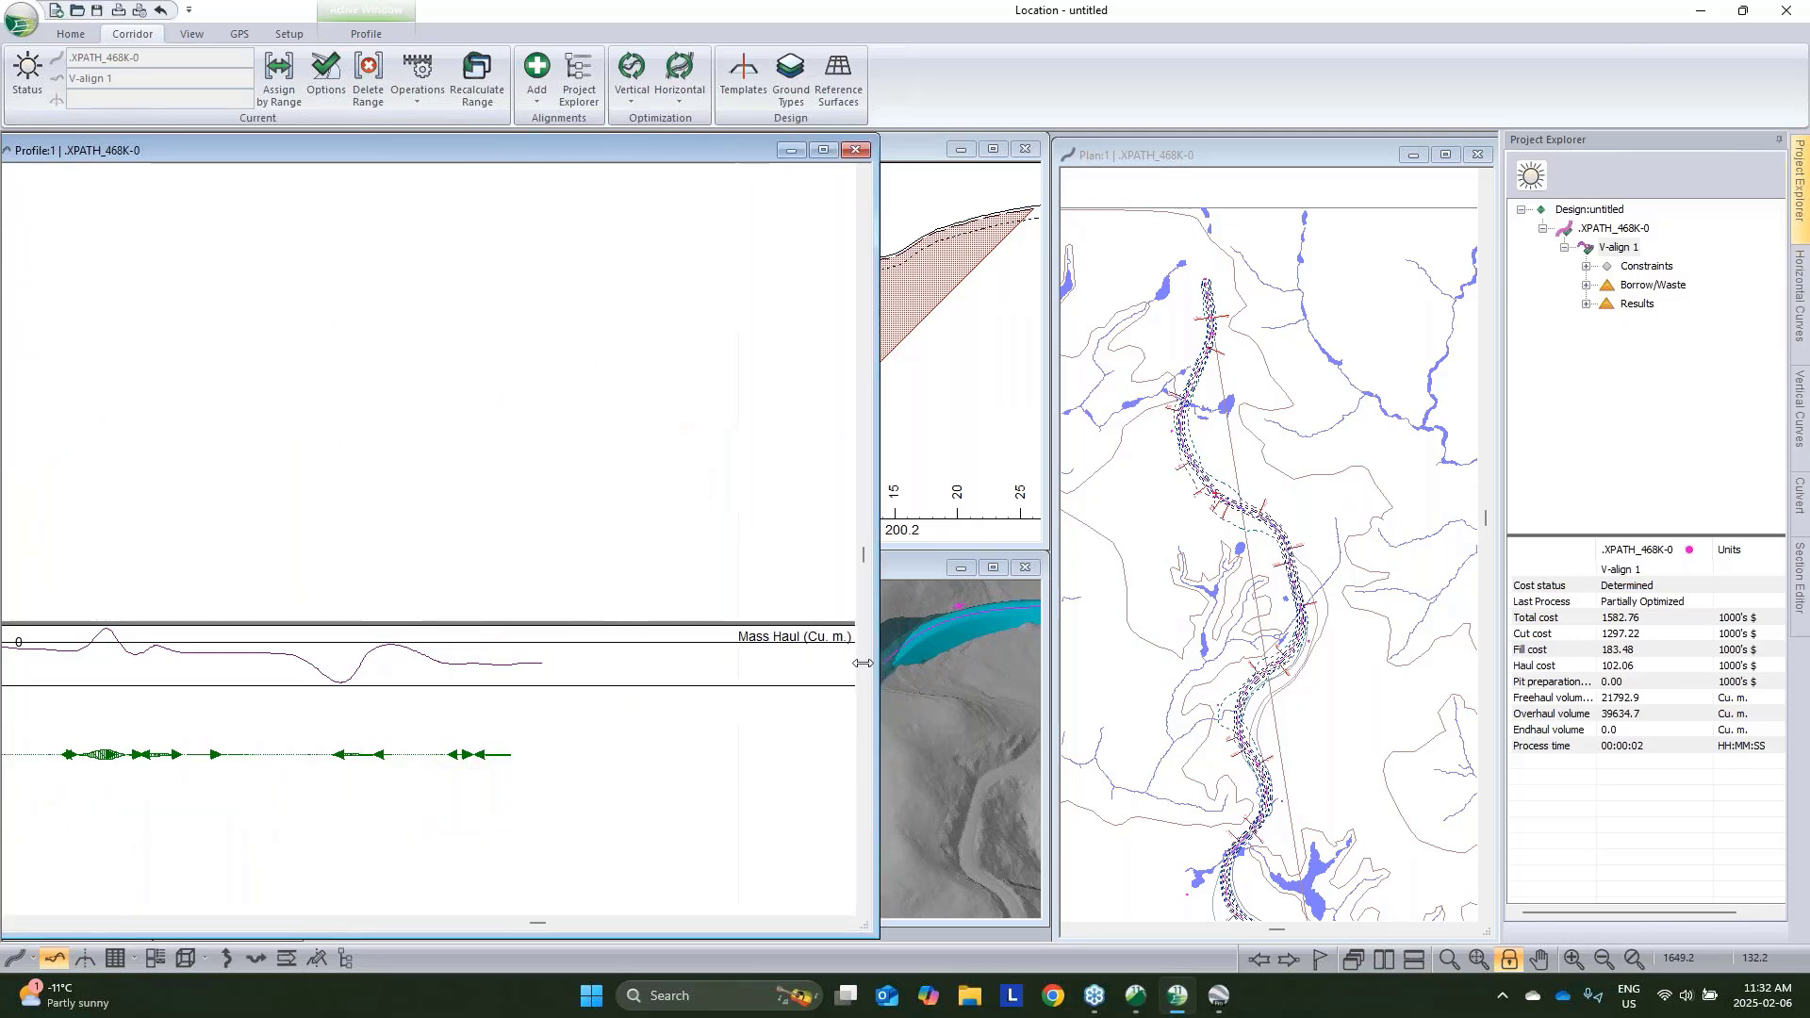
{"action": "scroll", "coordinate": [679, 565], "scroll_direction": "down", "scroll_amount": 2}
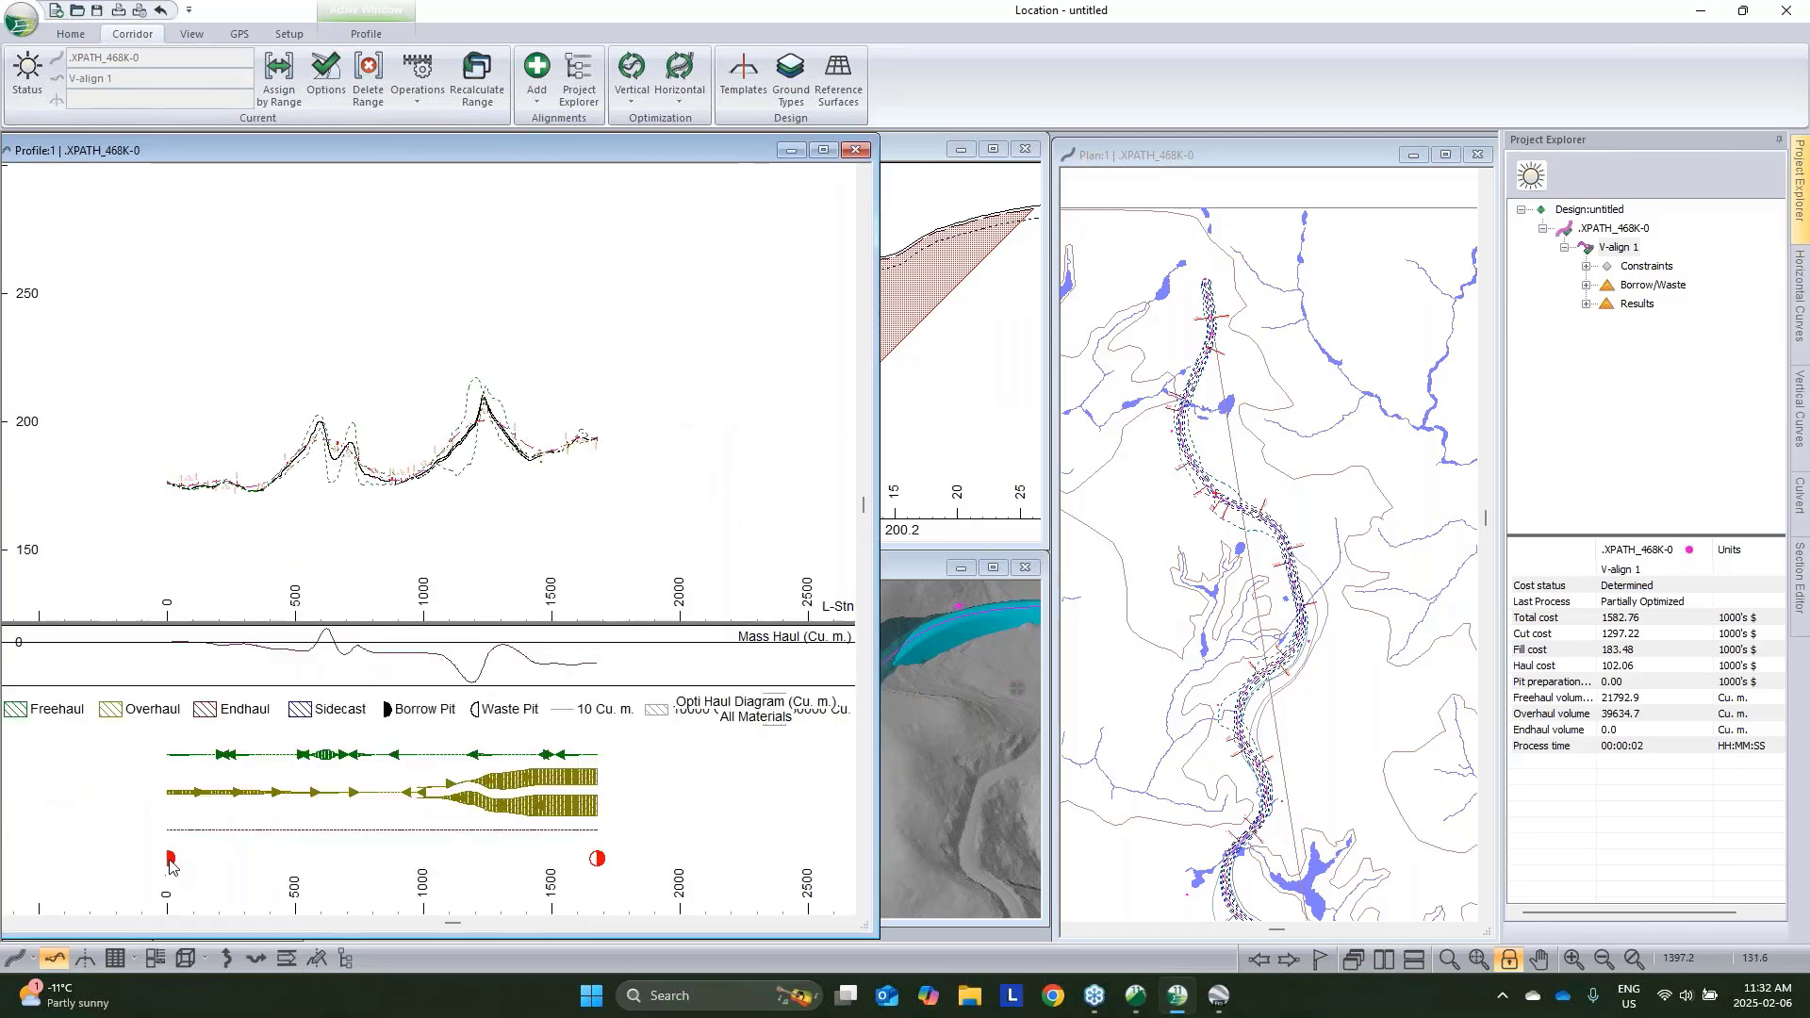
{"action": "mouse_move", "coordinate": [170, 866]}
{"action": "mouse_move", "coordinate": [597, 862]}
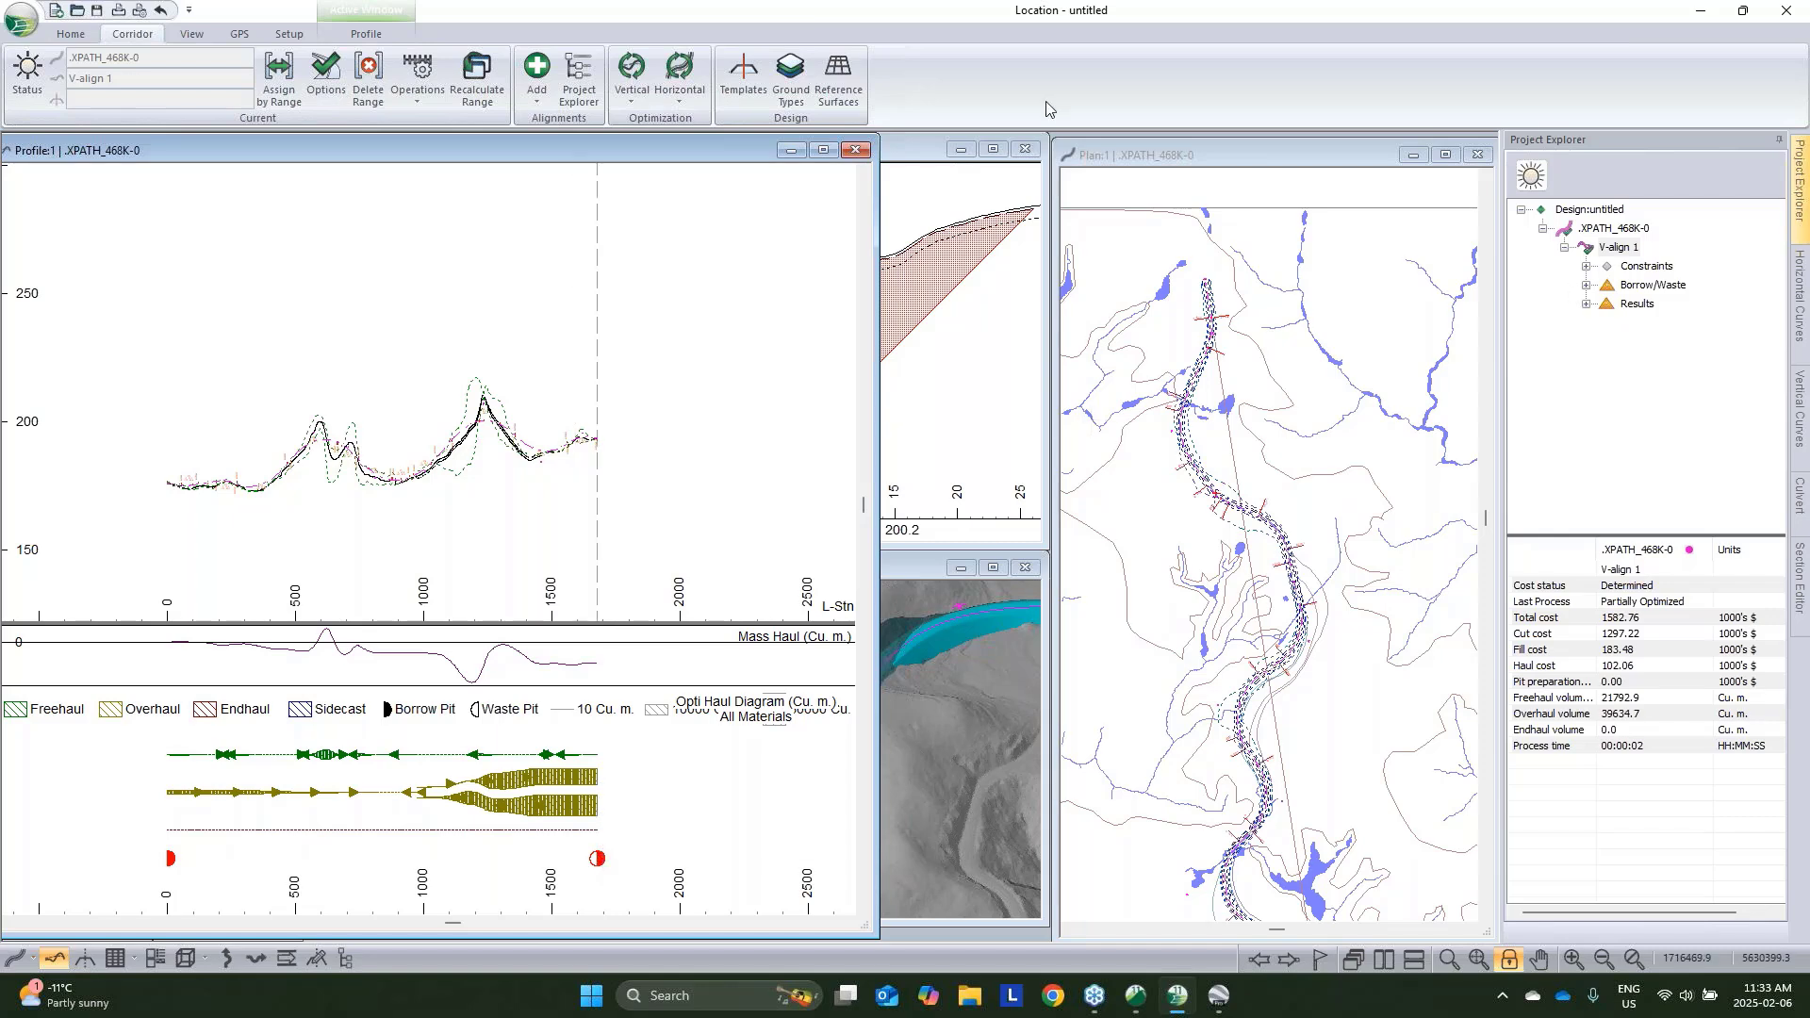
Re-cost the alignment and review the borrow/waste and cost calculation messages of V-align 1 in a wider project tree
{"action": "left_click", "coordinate": [475, 74]}
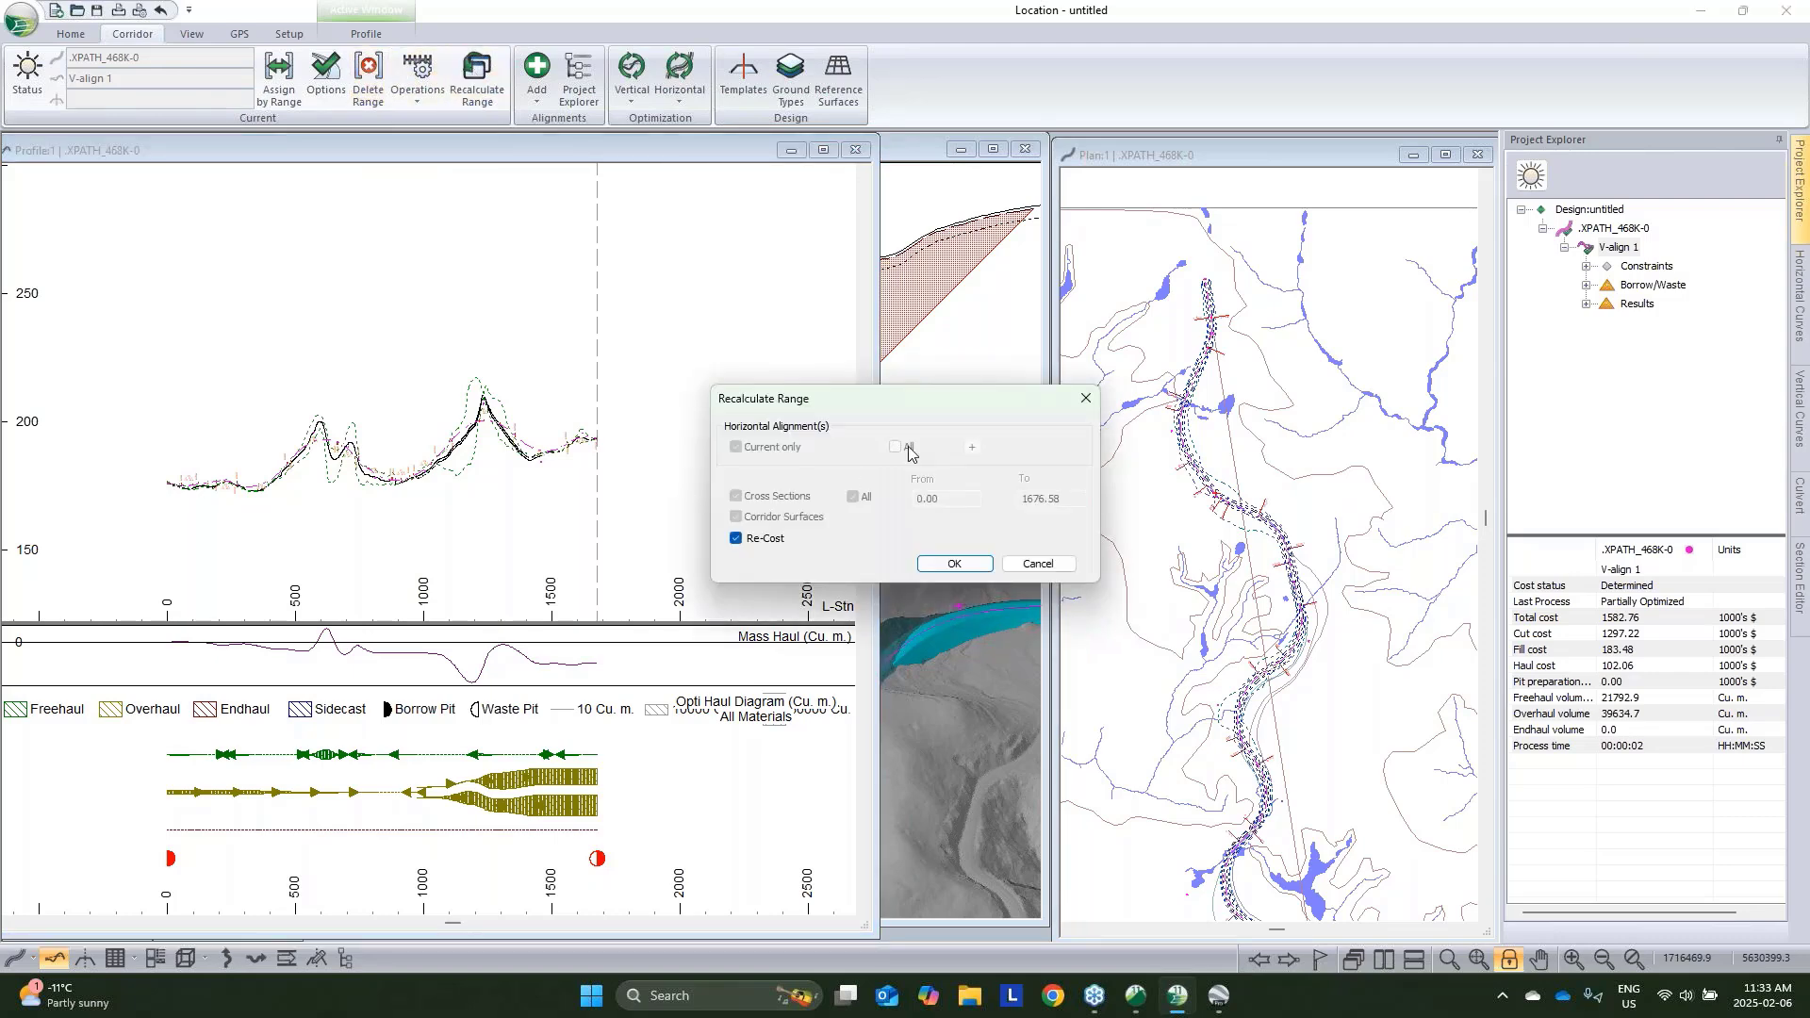
{"action": "left_click", "coordinate": [956, 564]}
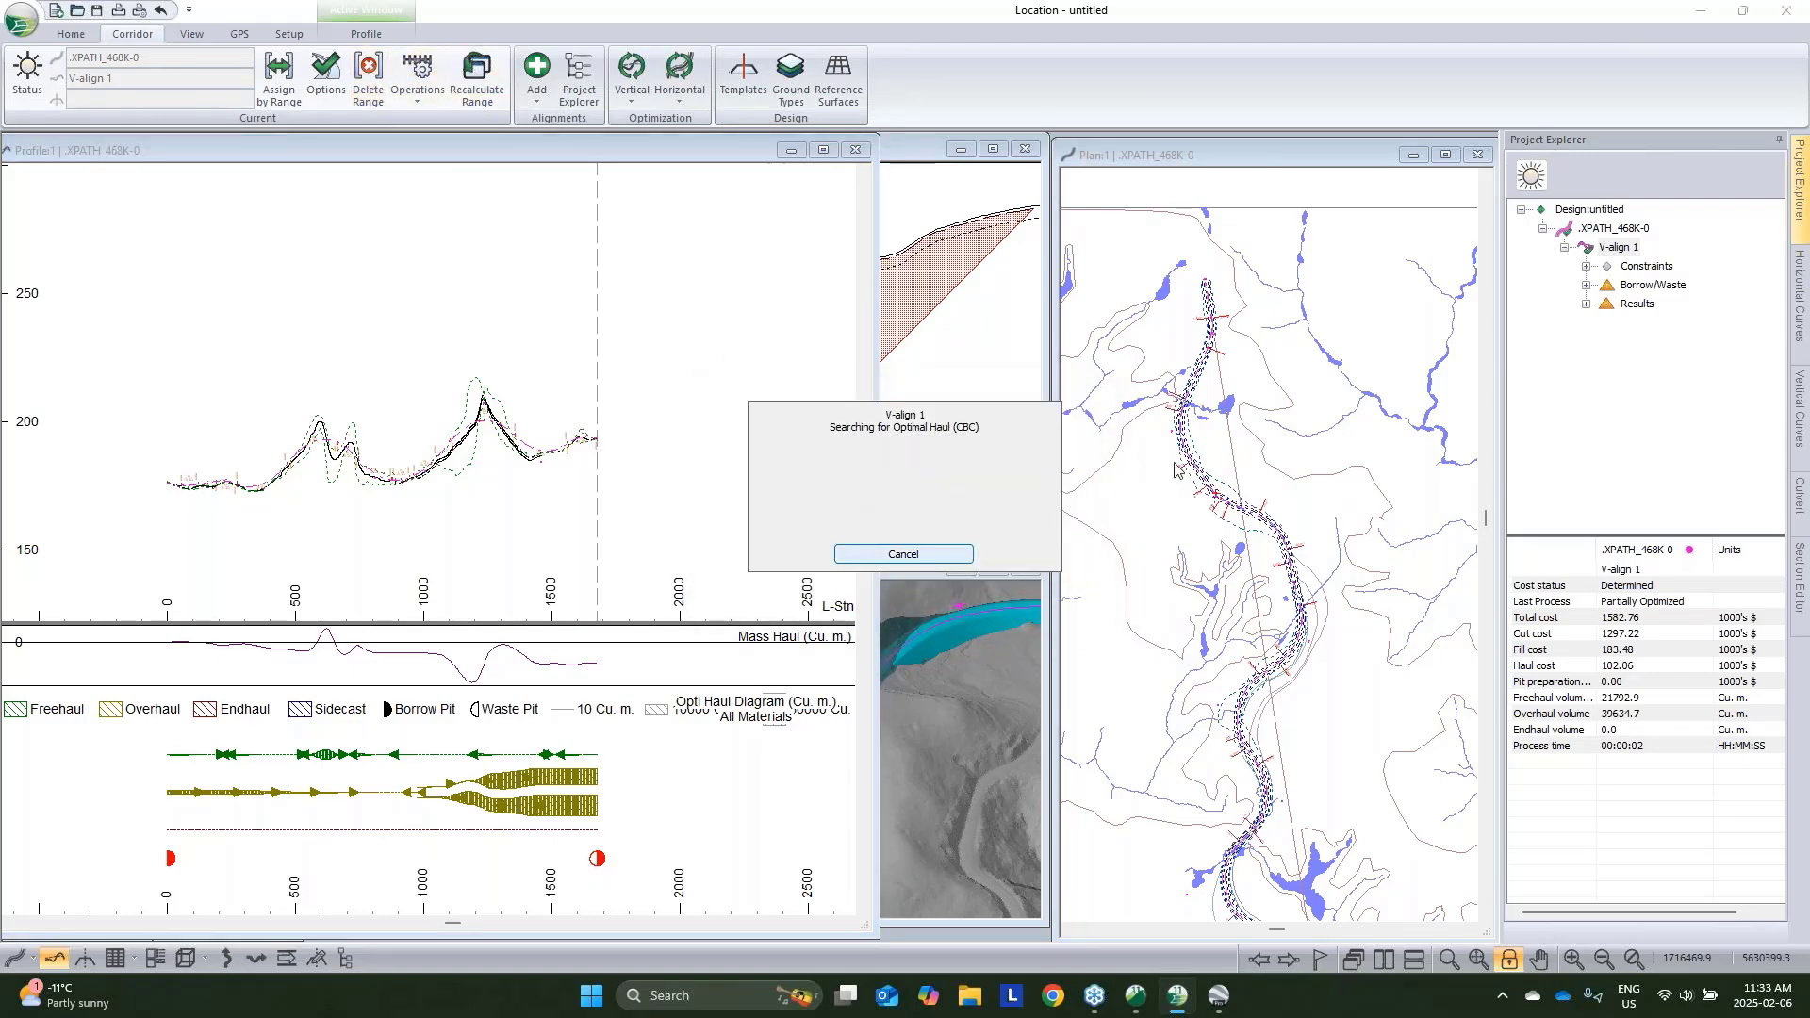
{"action": "left_click", "coordinate": [1564, 247]}
{"action": "left_click", "coordinate": [1588, 305]}
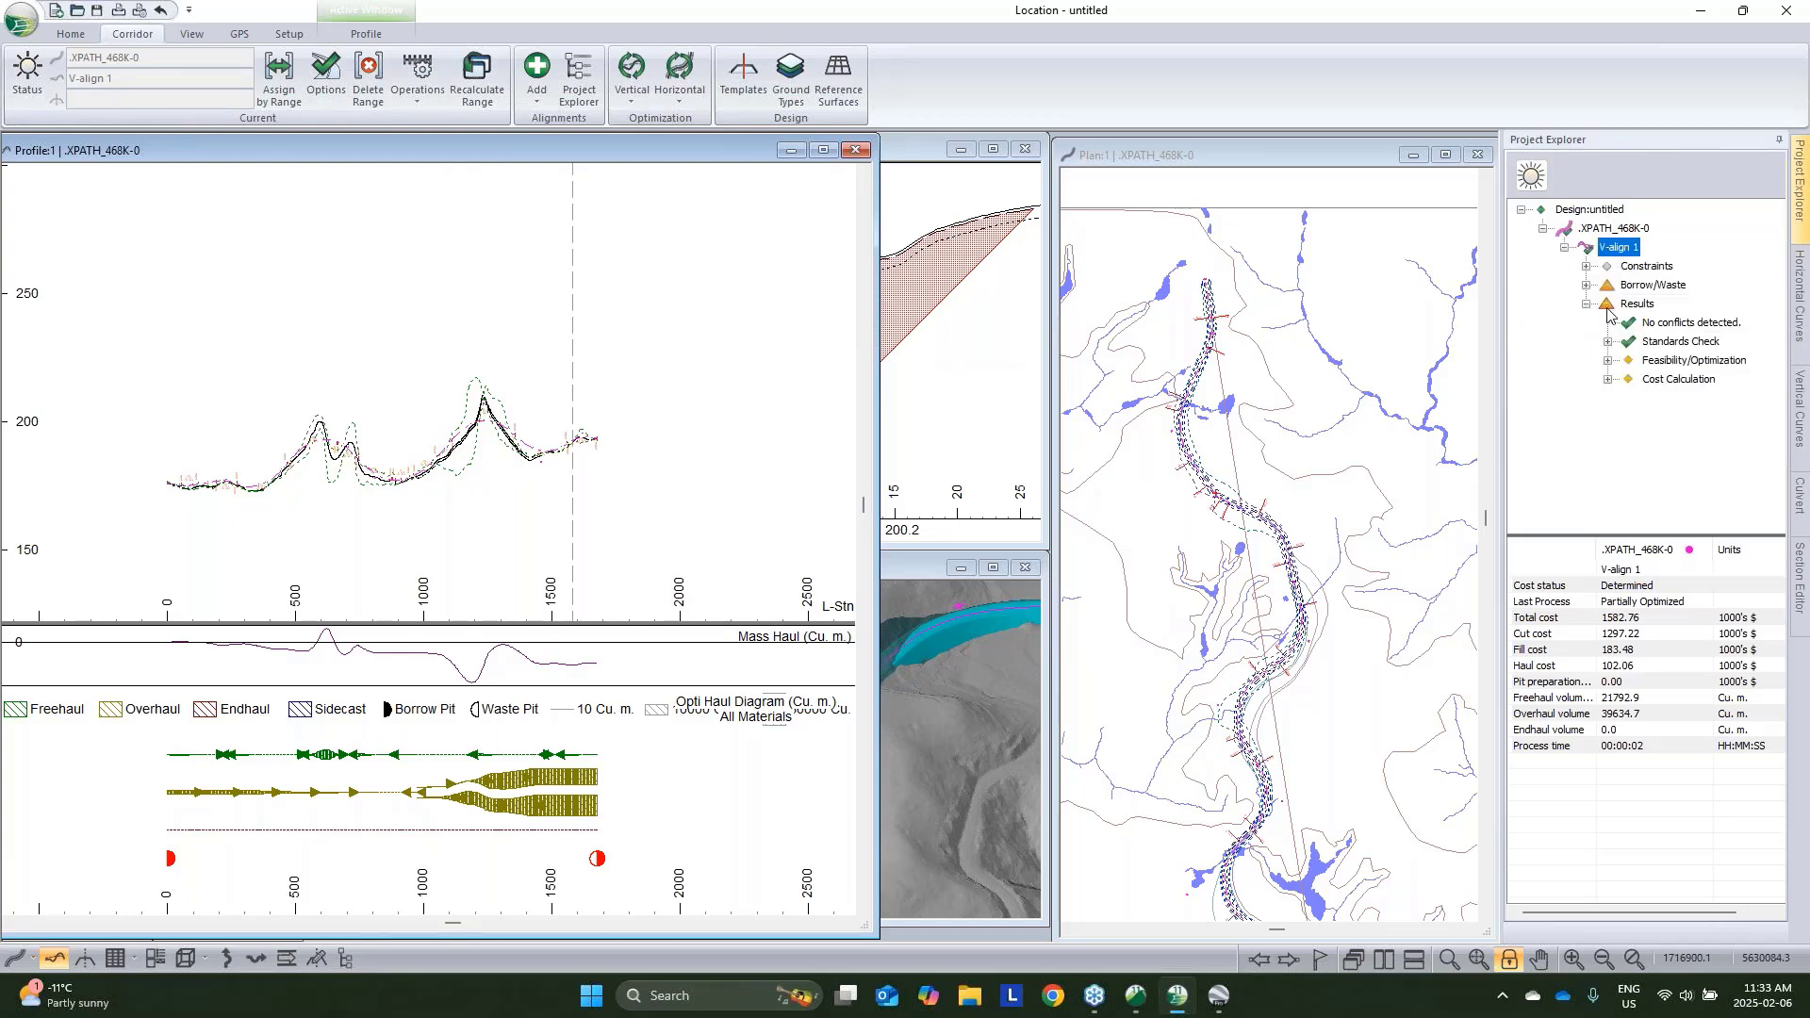
{"action": "left_click", "coordinate": [1588, 286]}
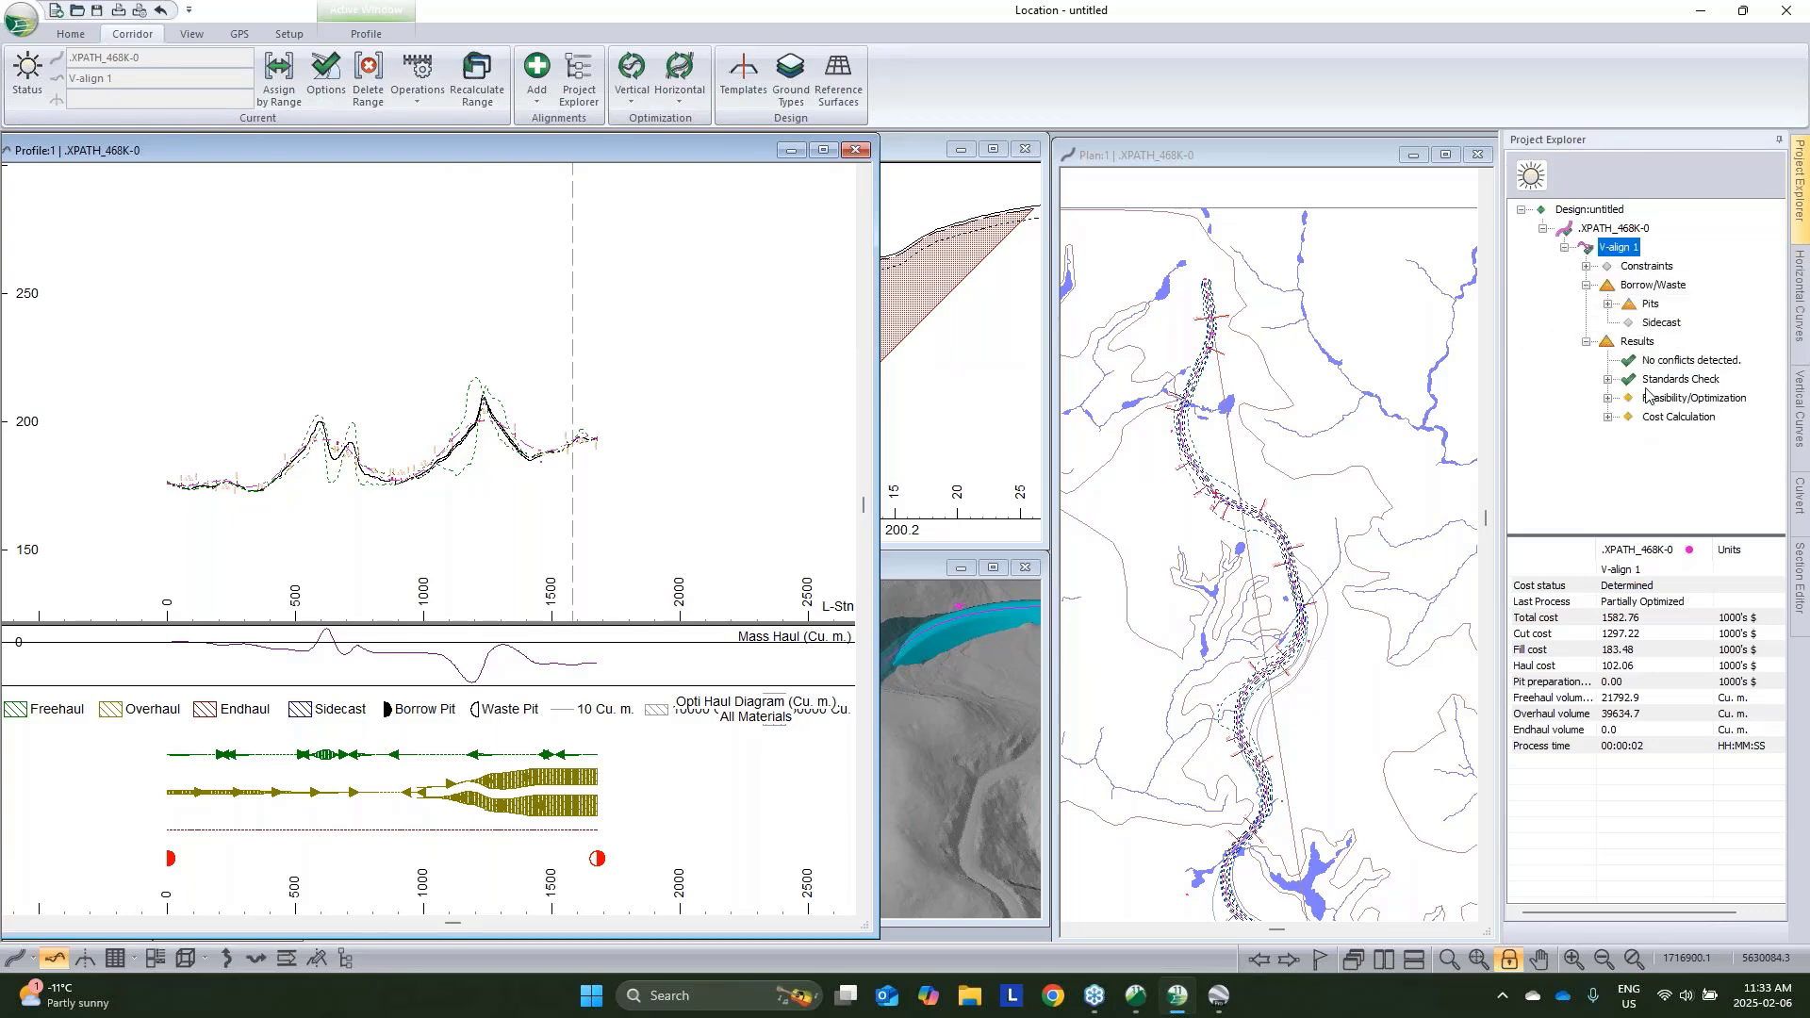
{"action": "left_click", "coordinate": [1609, 417]}
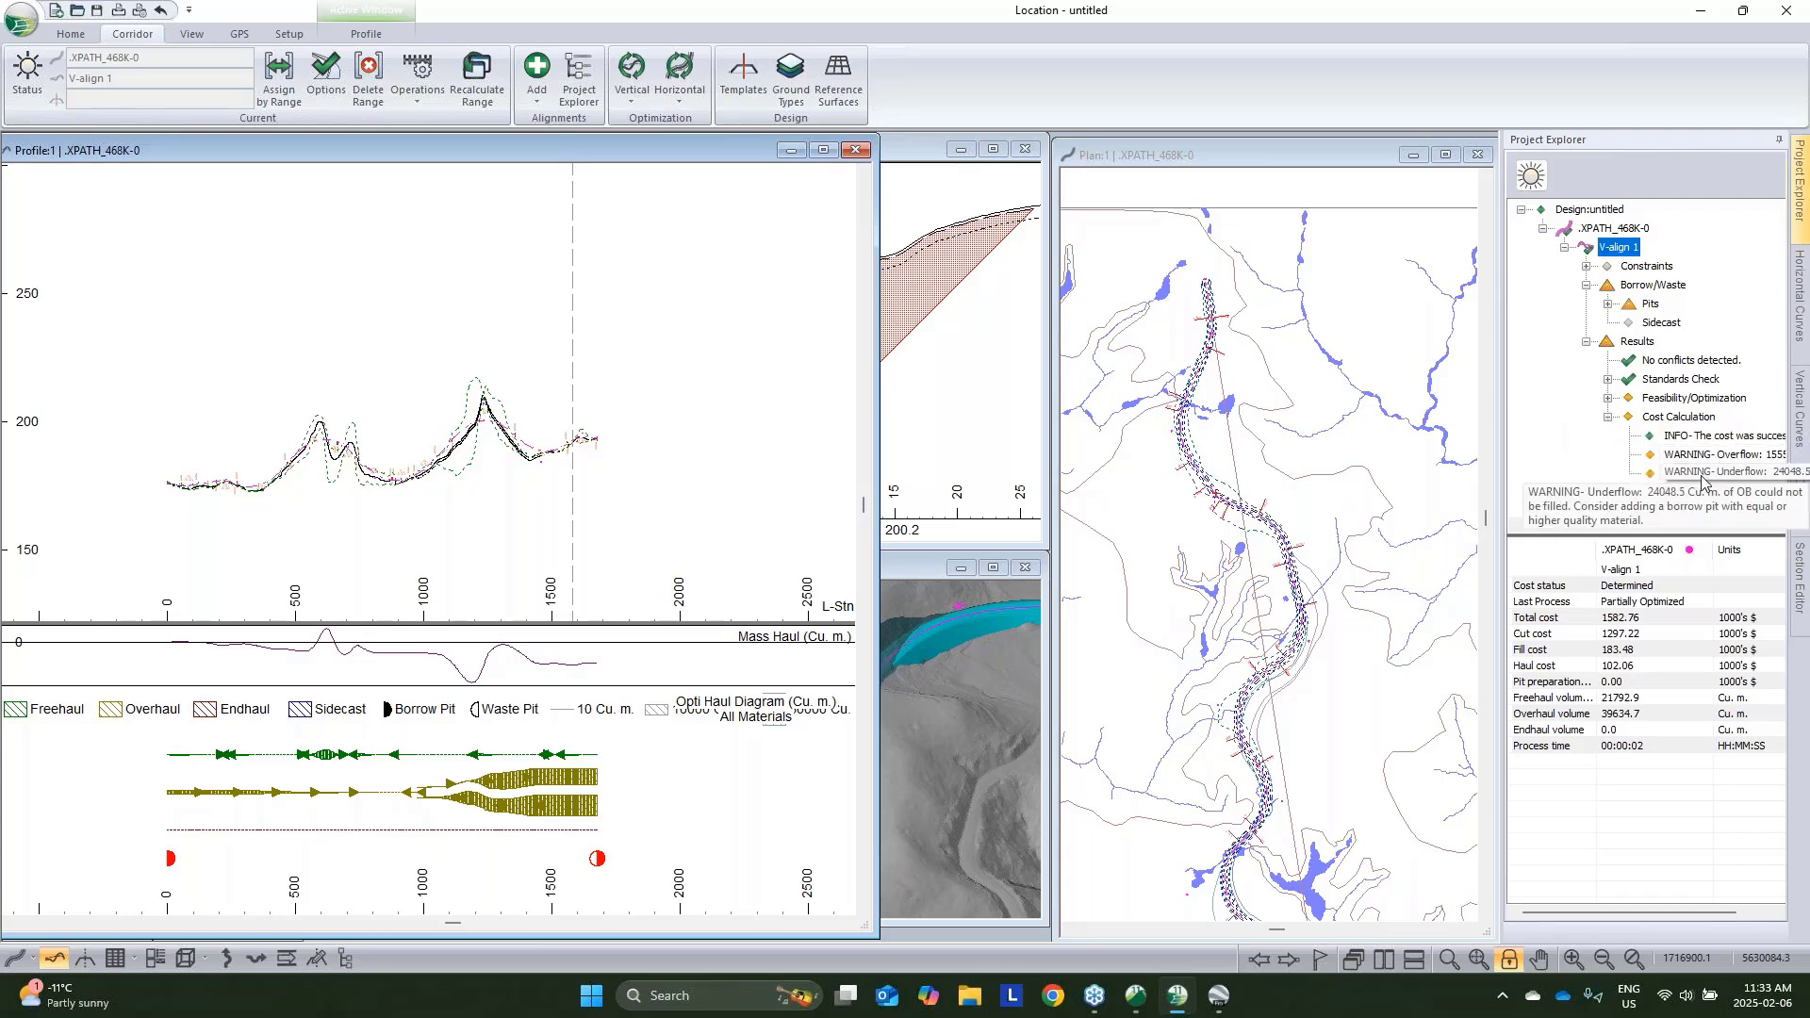
{"action": "left_click_drag", "start_coordinate": [1501, 469], "coordinate": [1380, 470]}
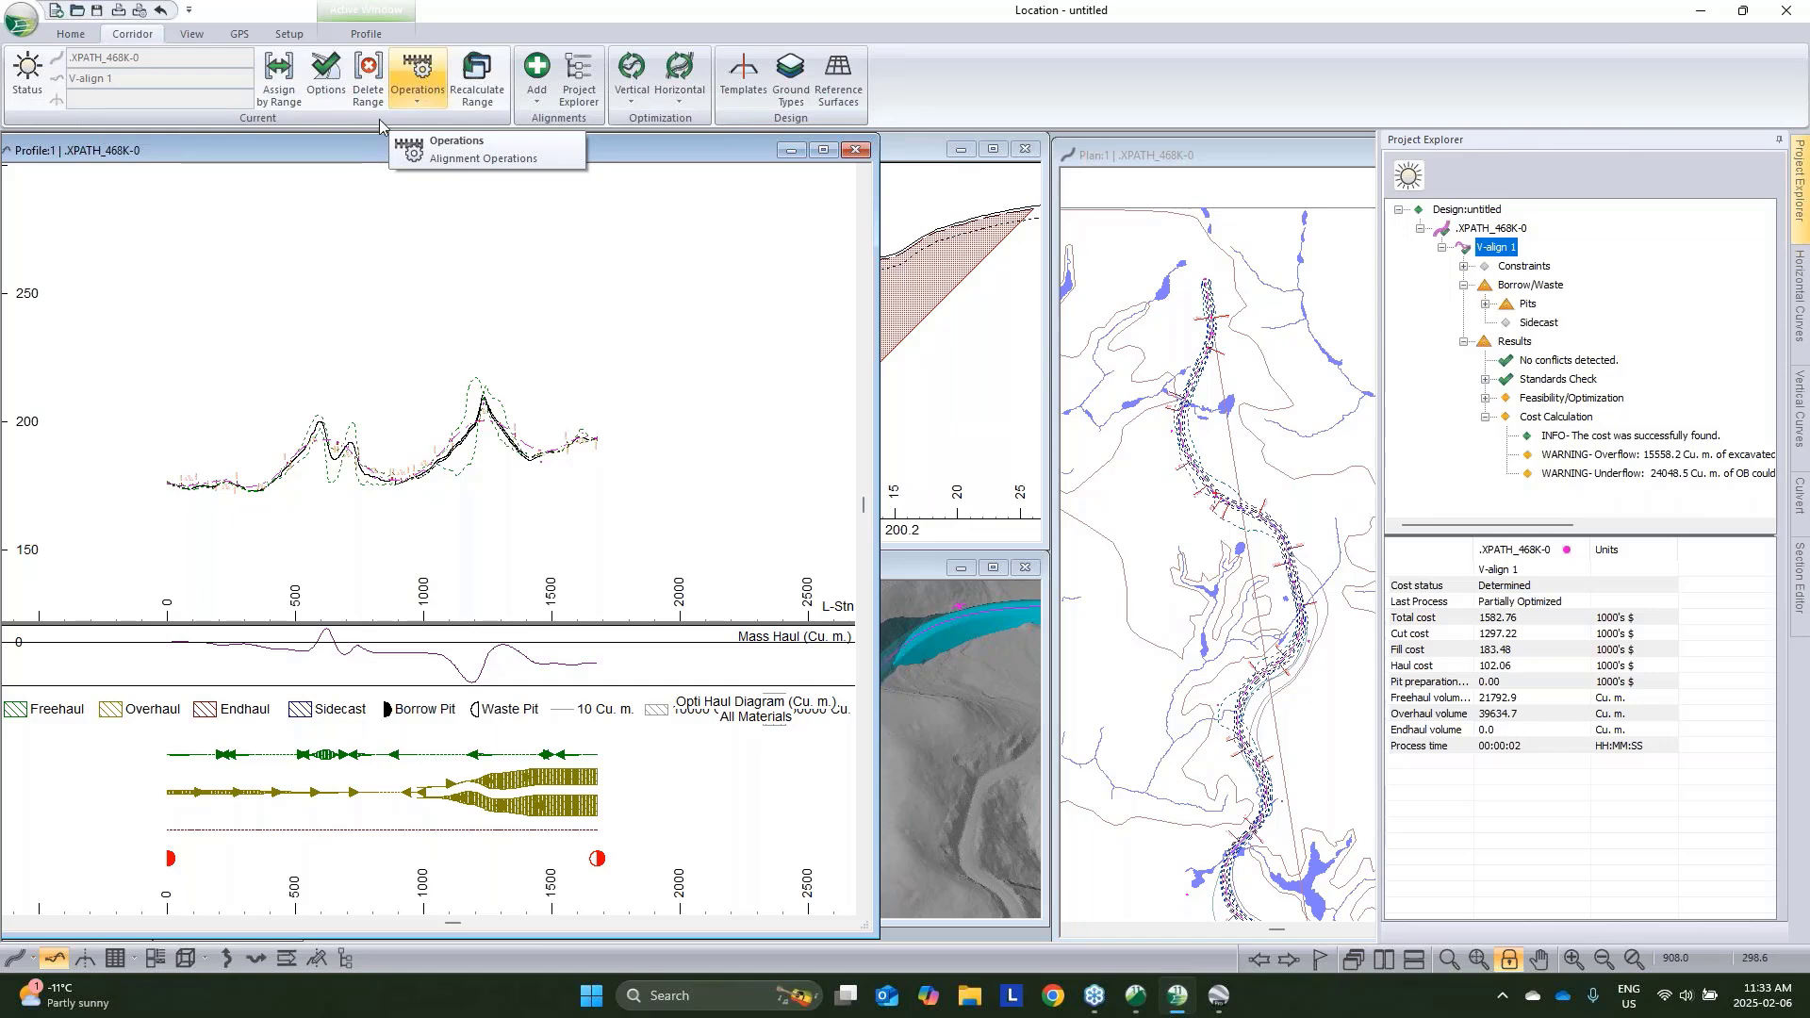
Add a second vertical alignment with a variable-volume waste pit accessed at station 1000, and recalculate with re-costing
{"action": "right_click", "coordinate": [1510, 249]}
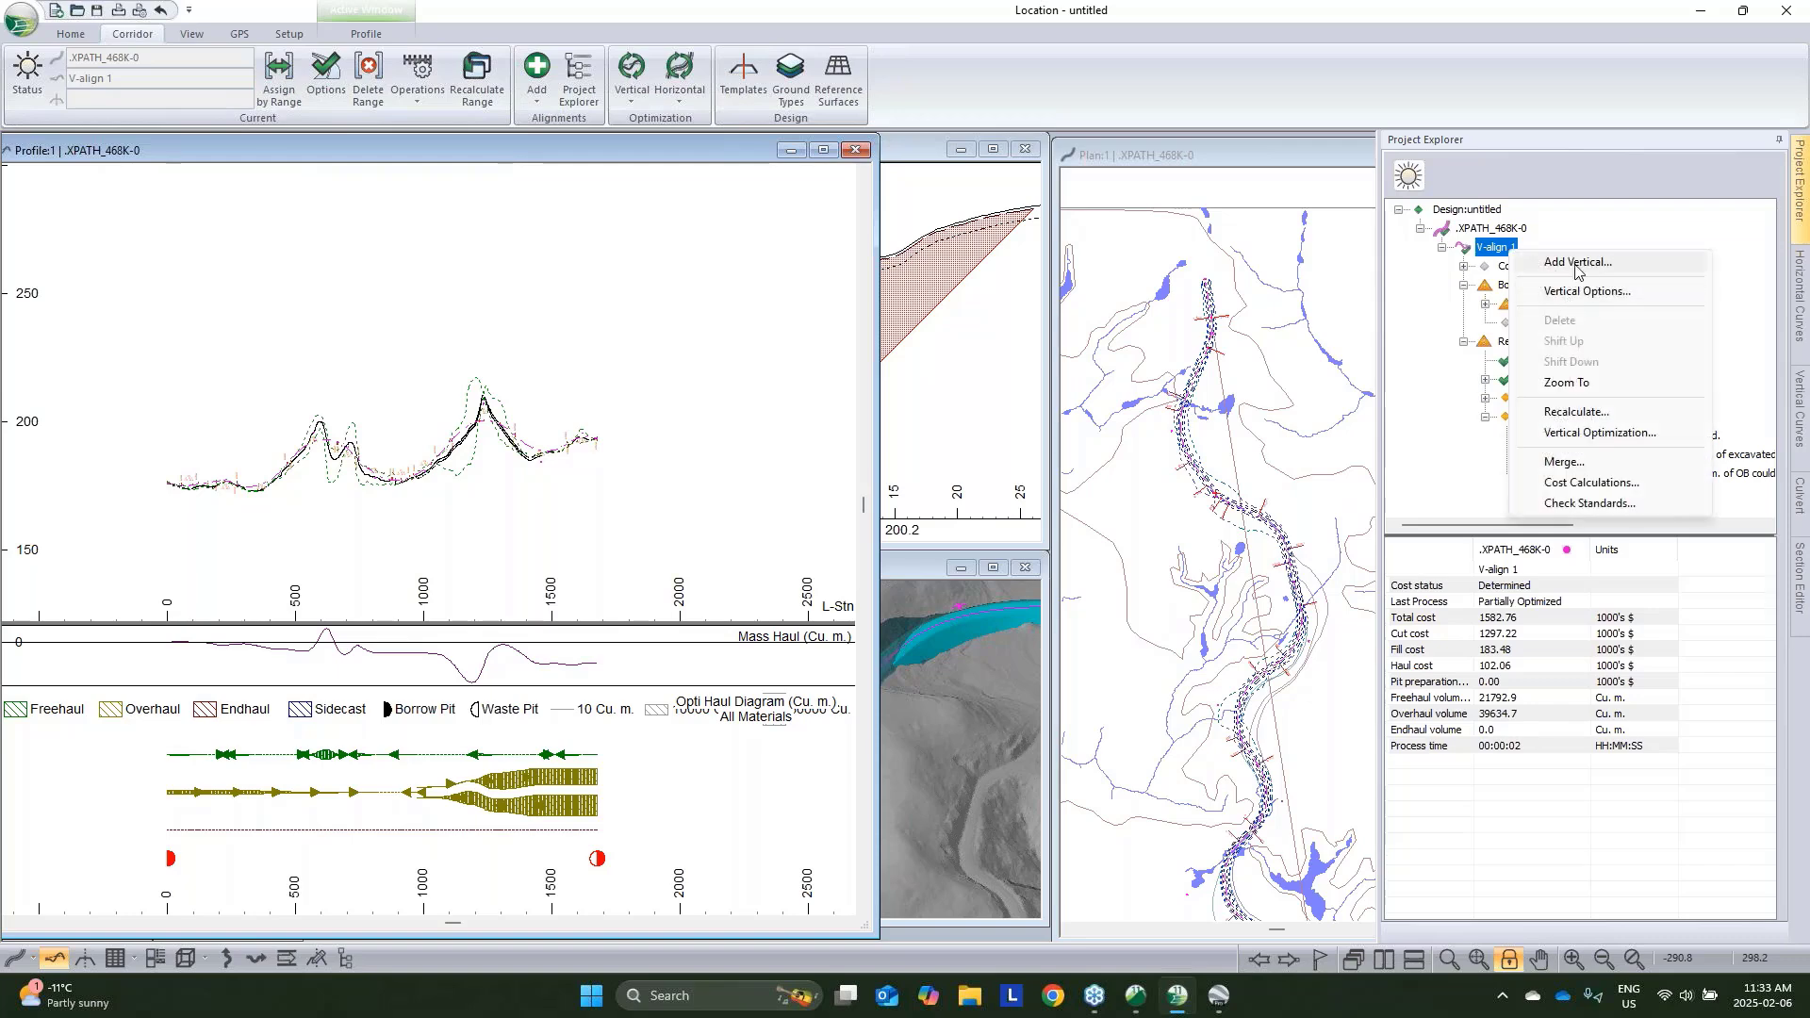
{"action": "left_click", "coordinate": [1576, 262]}
{"action": "left_click", "coordinate": [638, 281]}
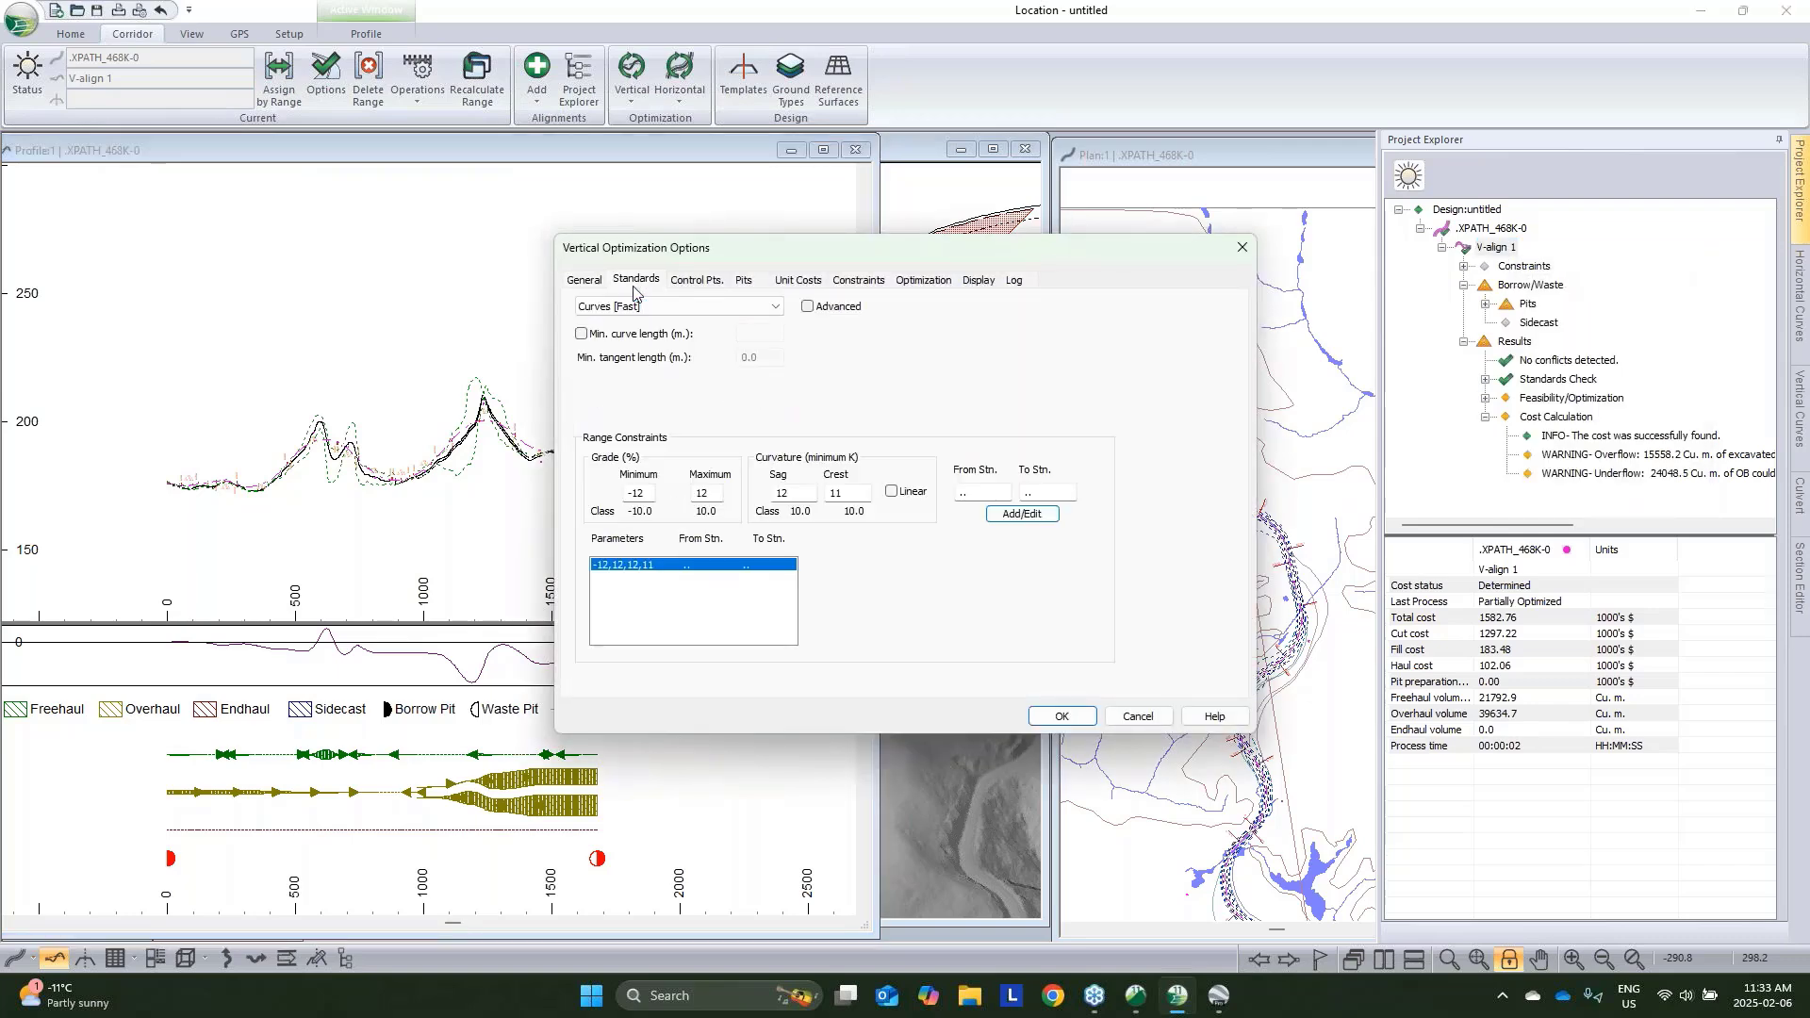
{"action": "left_click", "coordinate": [745, 281]}
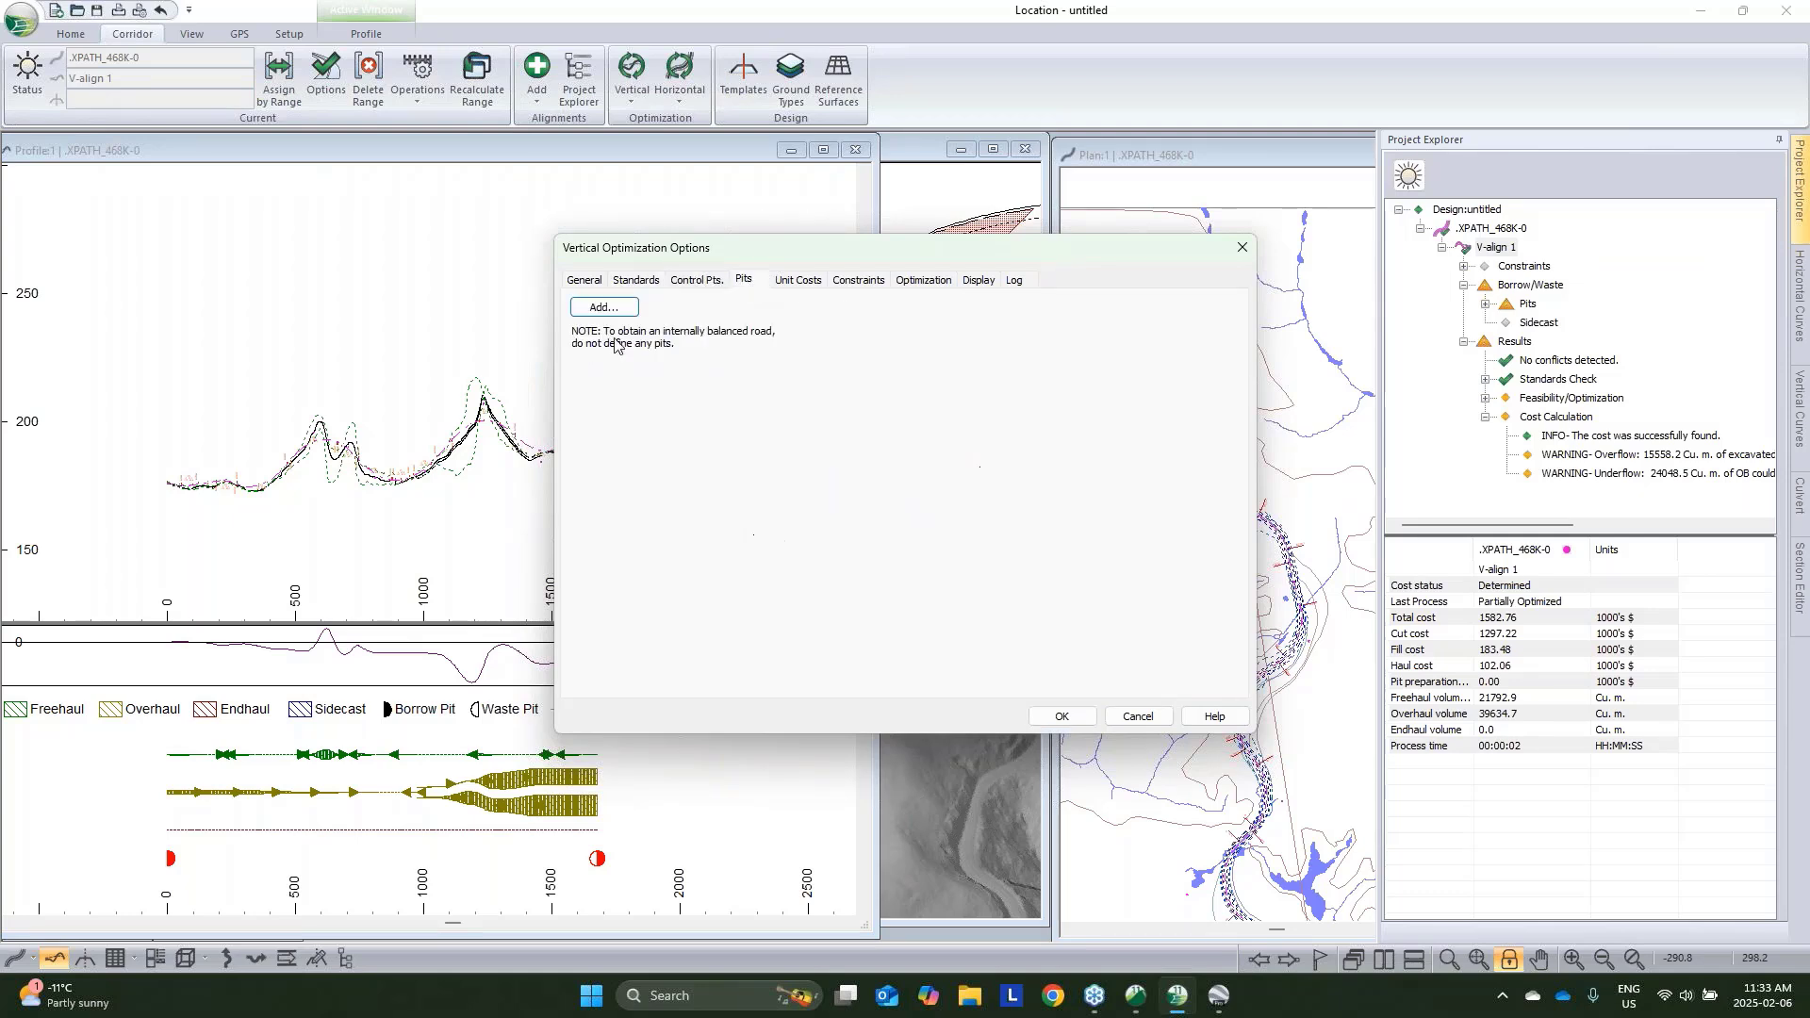
{"action": "left_click", "coordinate": [604, 308]}
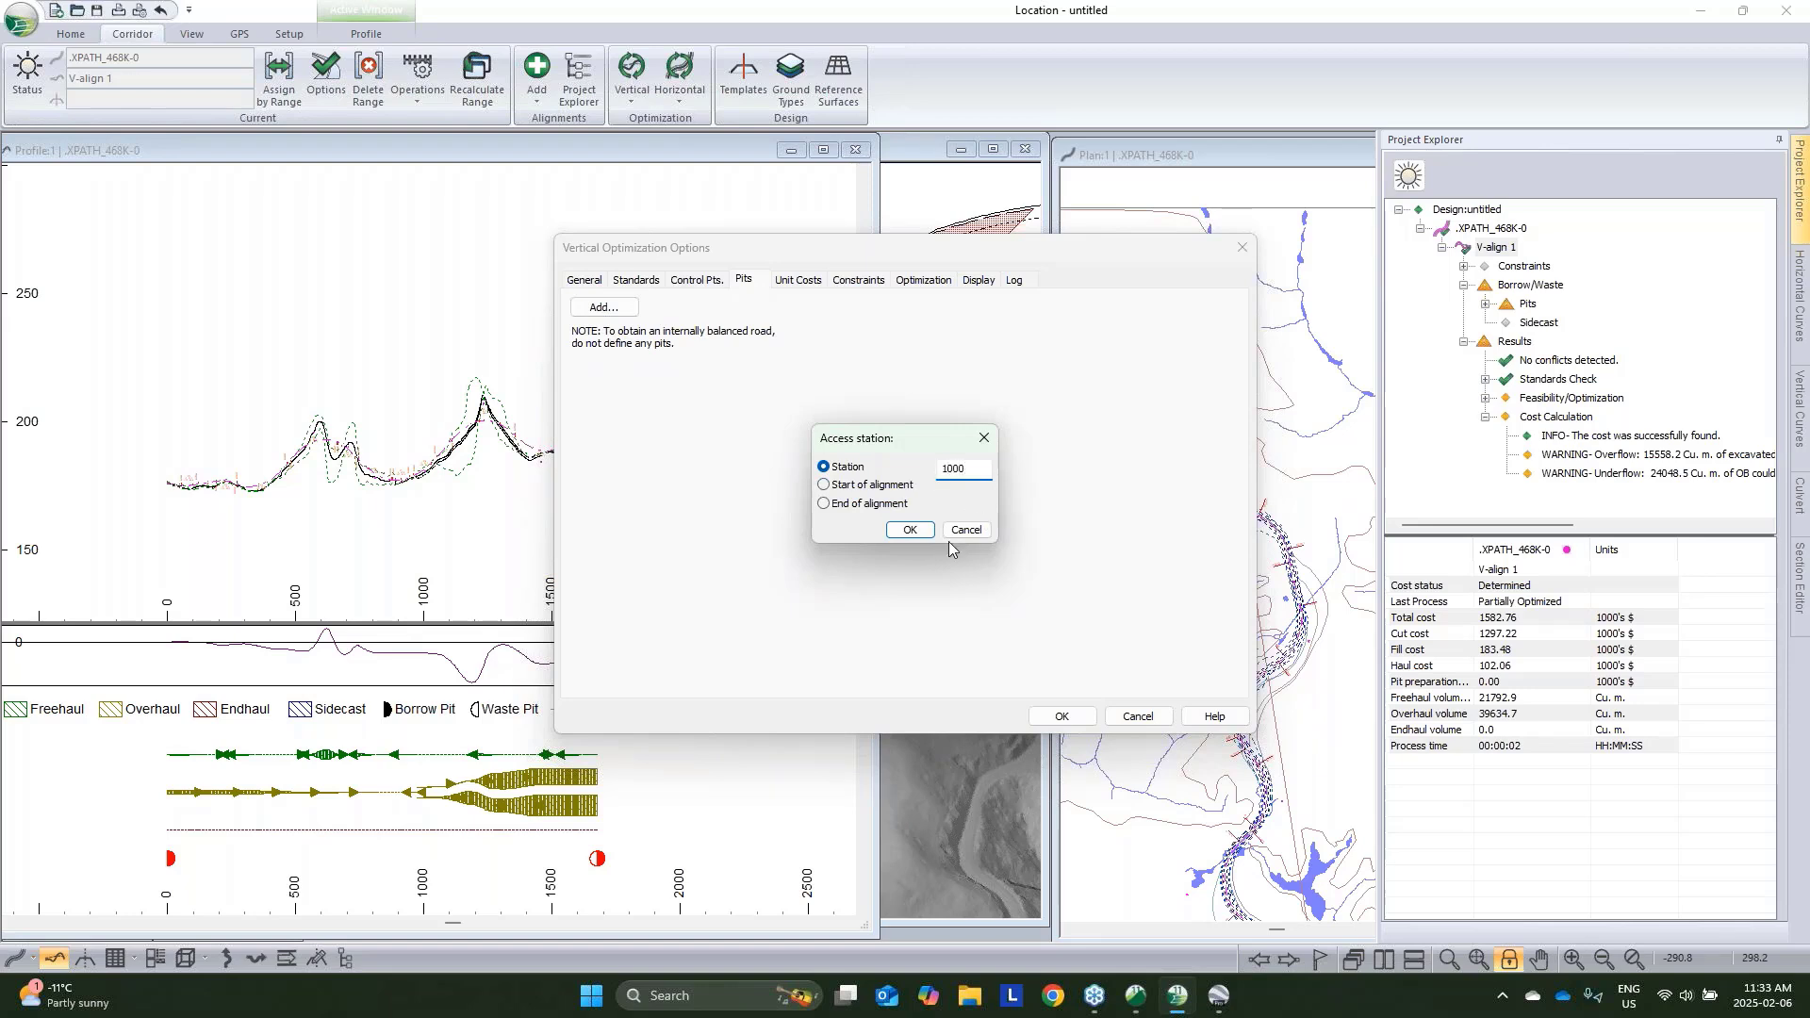
{"action": "left_click", "coordinate": [909, 529]}
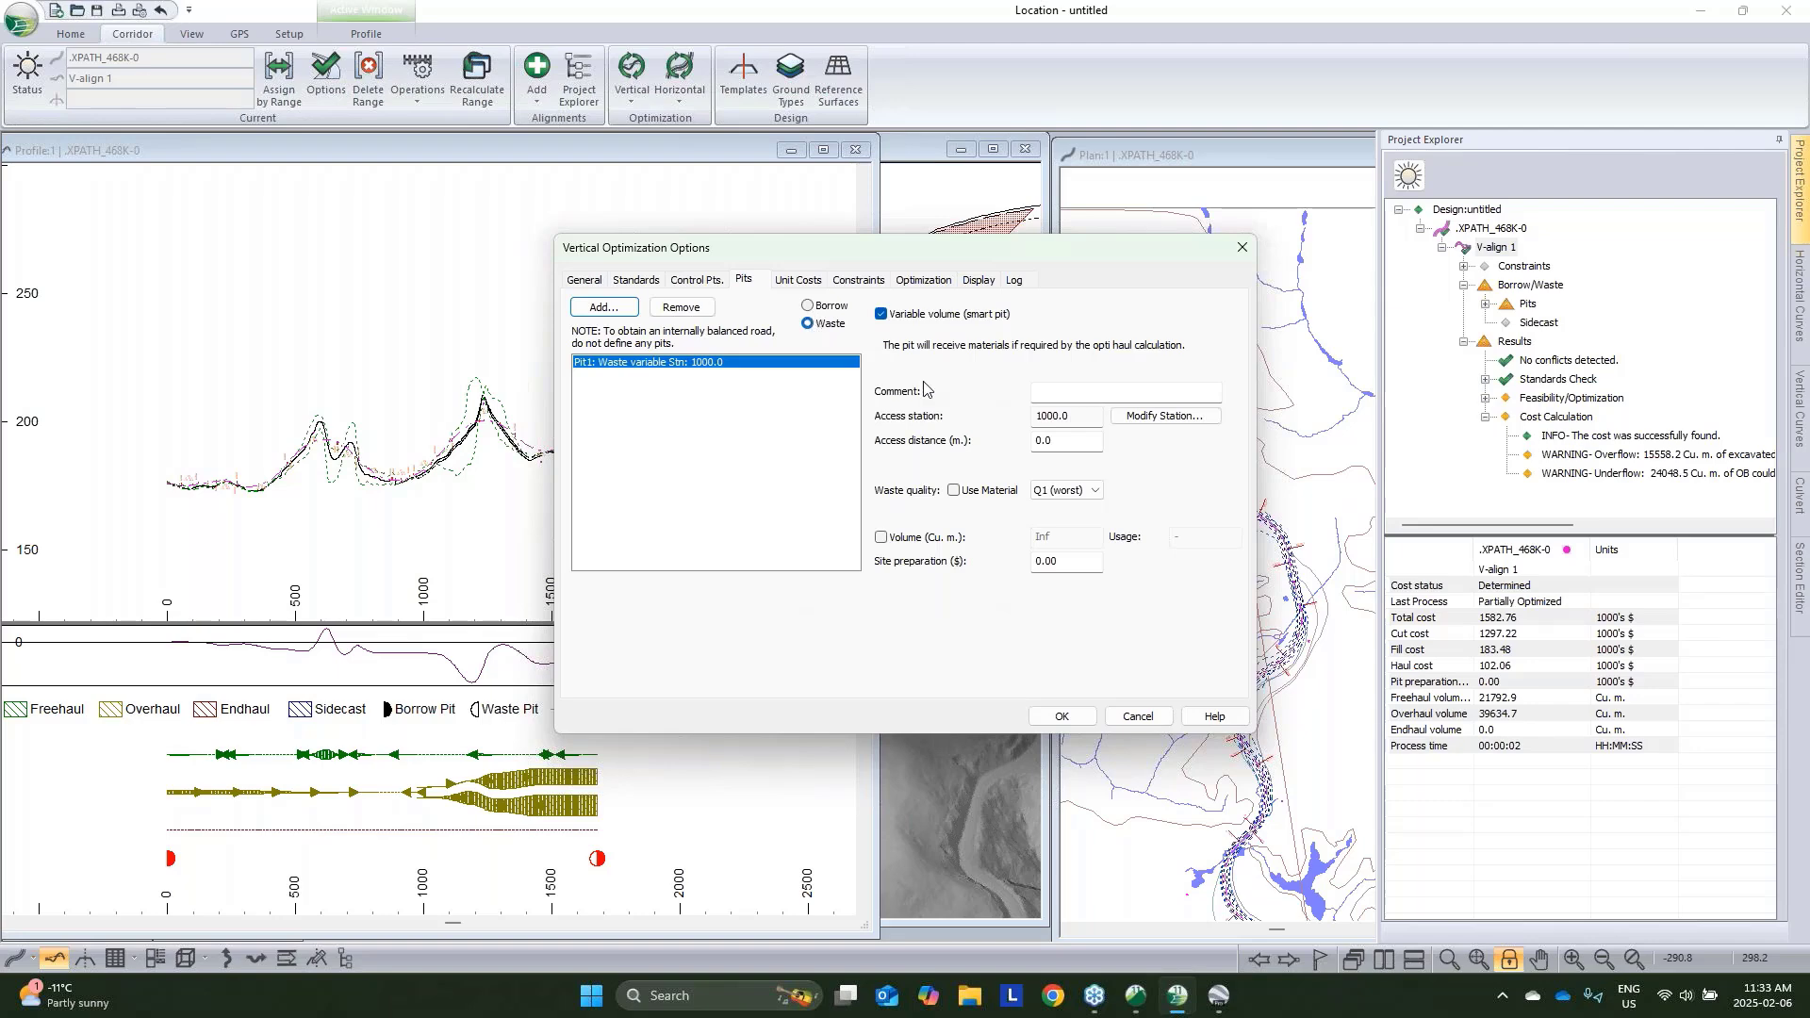
{"action": "left_click", "coordinate": [1071, 724]}
{"action": "left_click", "coordinate": [963, 558]}
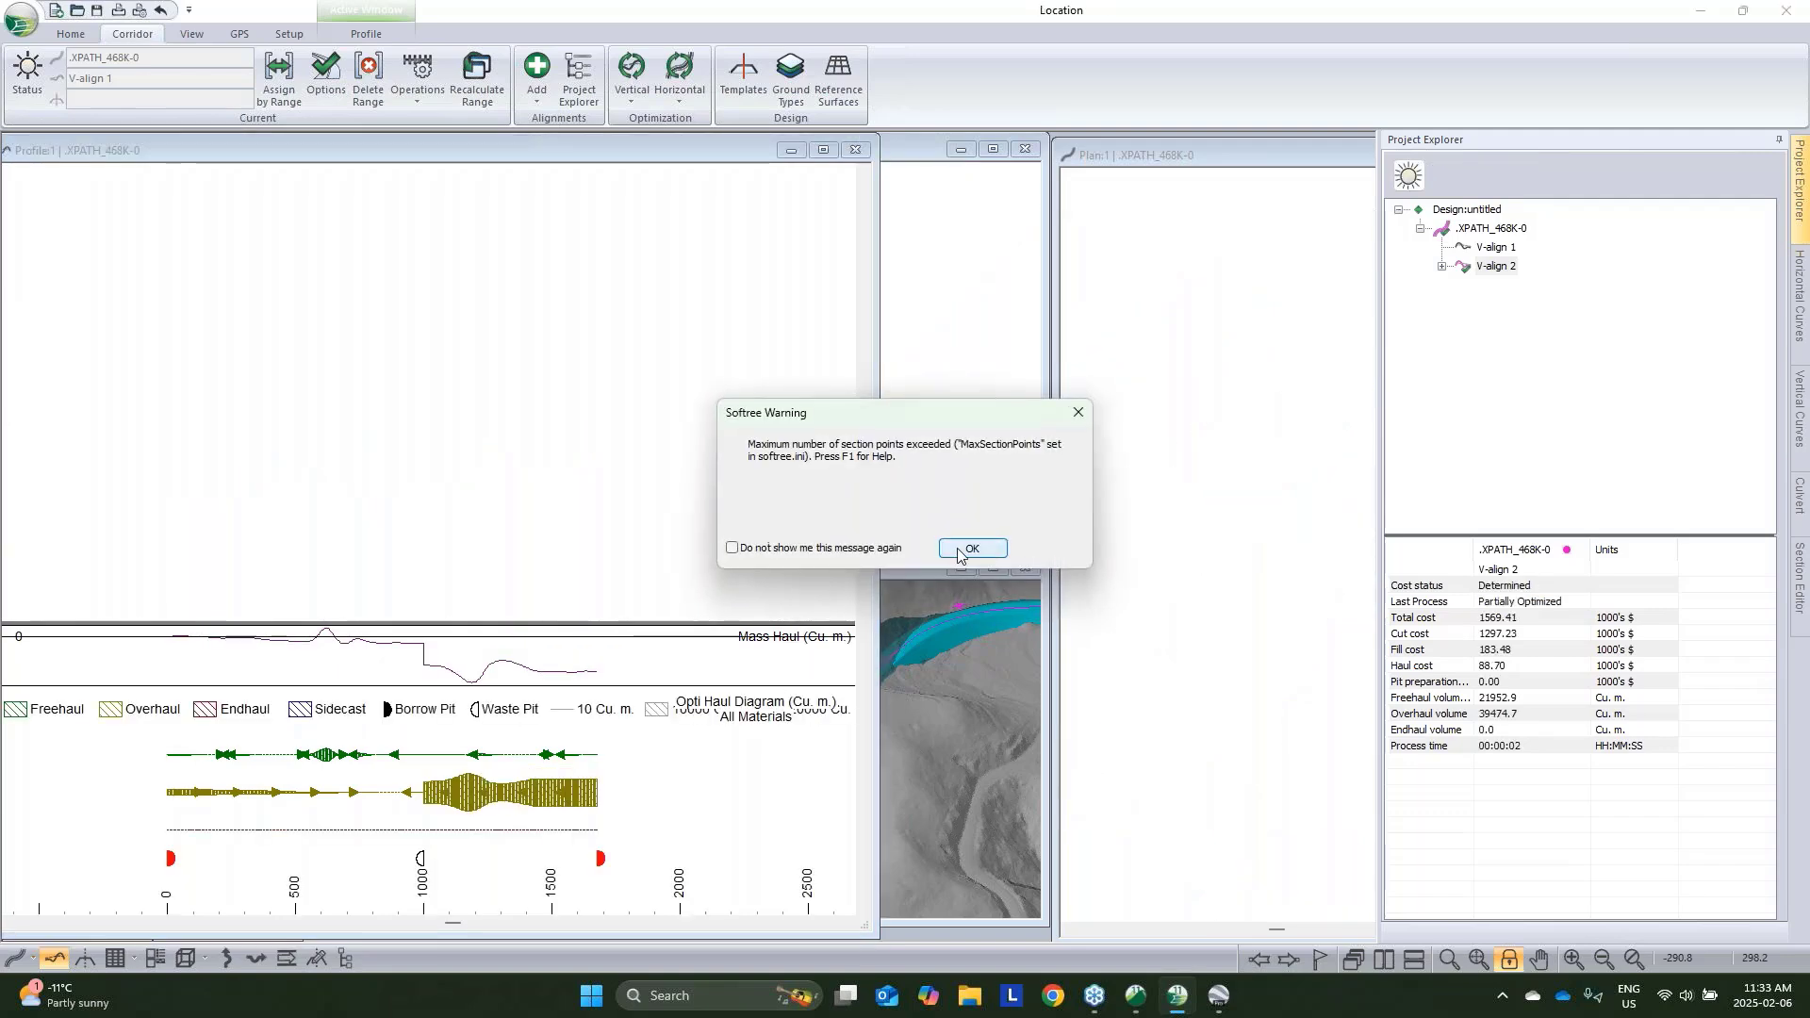
{"action": "left_click", "coordinate": [819, 548]}
{"action": "left_click", "coordinate": [973, 548]}
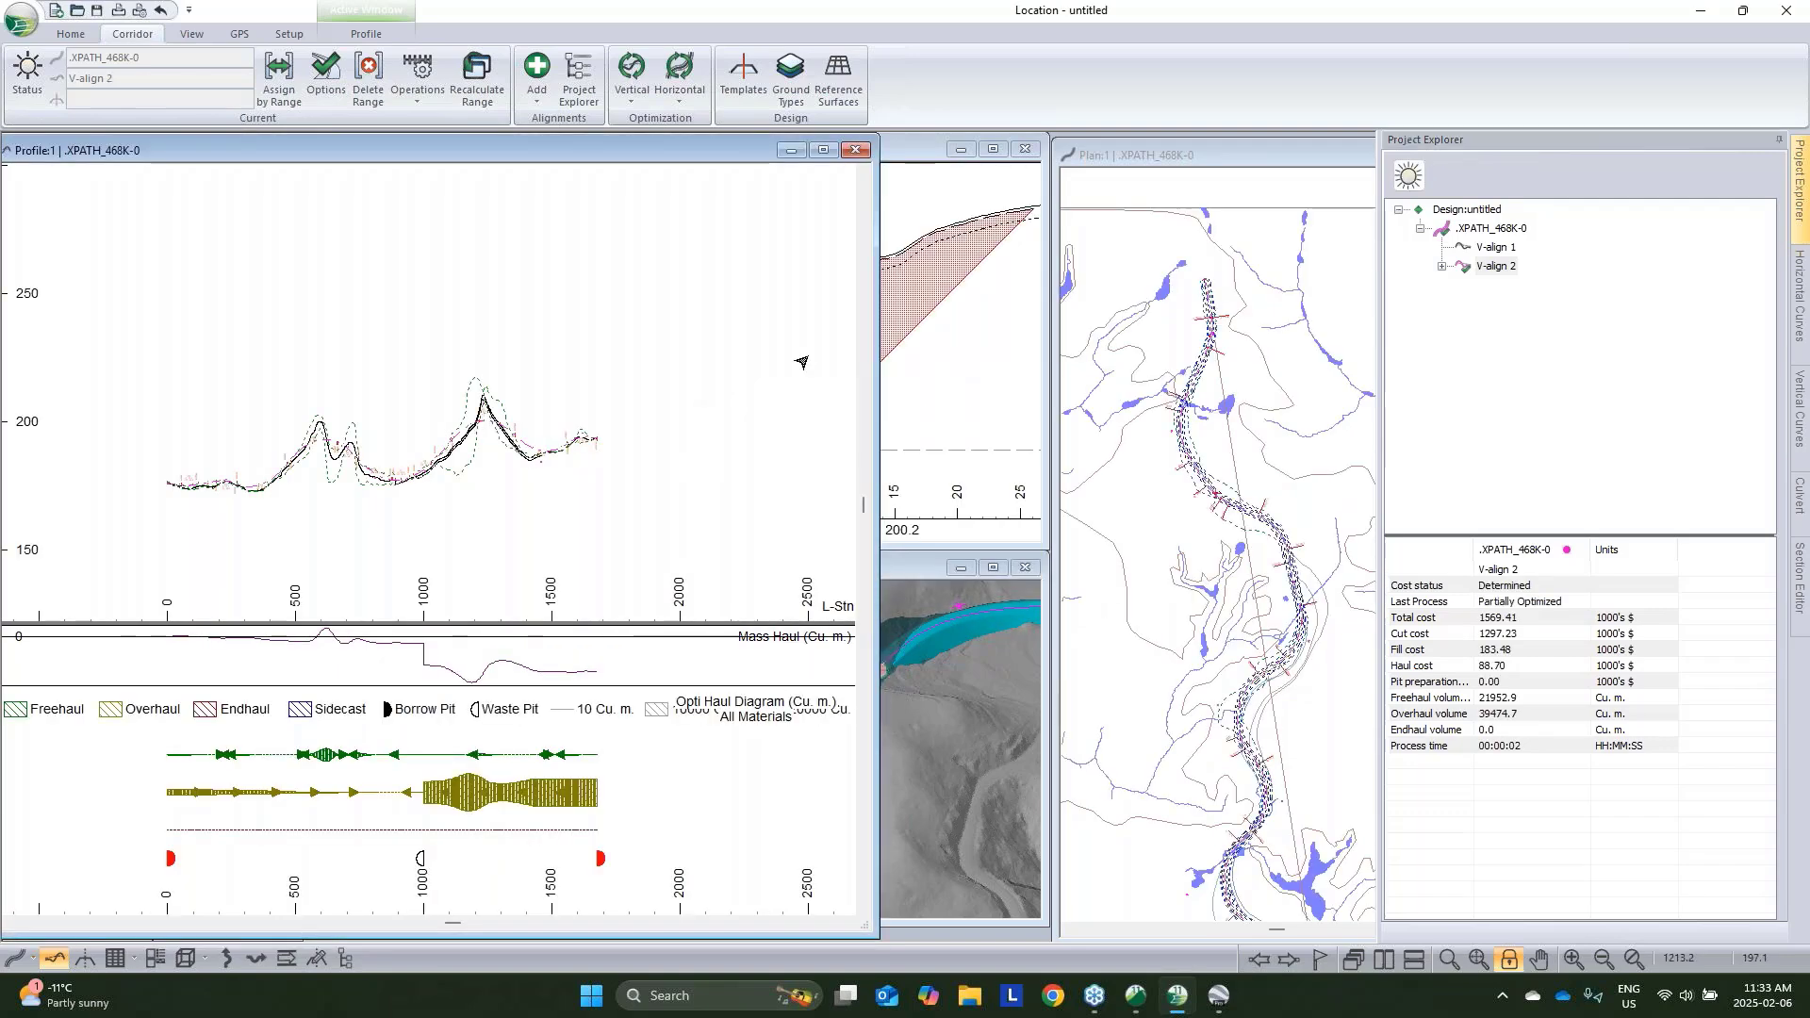
Run the vertical optimization on V-align 2 with Optimal Profile and Smart Curves enabled
{"action": "right_click", "coordinate": [1493, 267]}
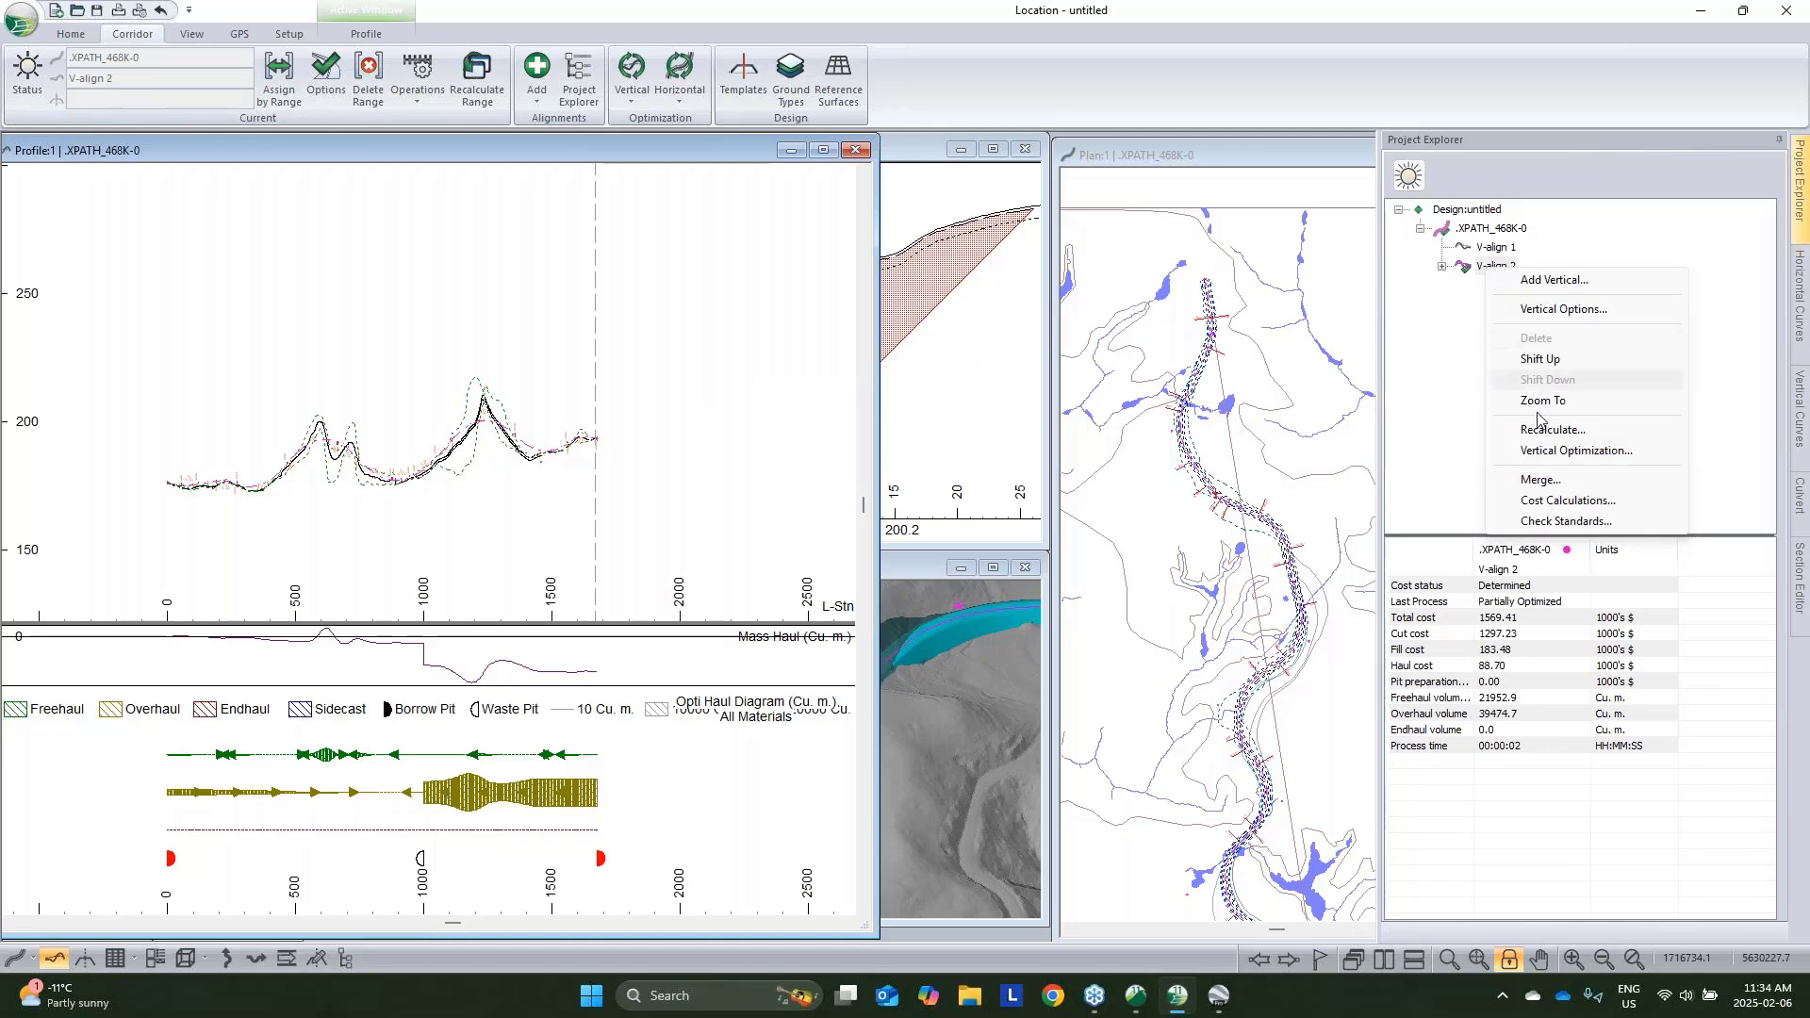
{"action": "left_click", "coordinate": [1558, 451]}
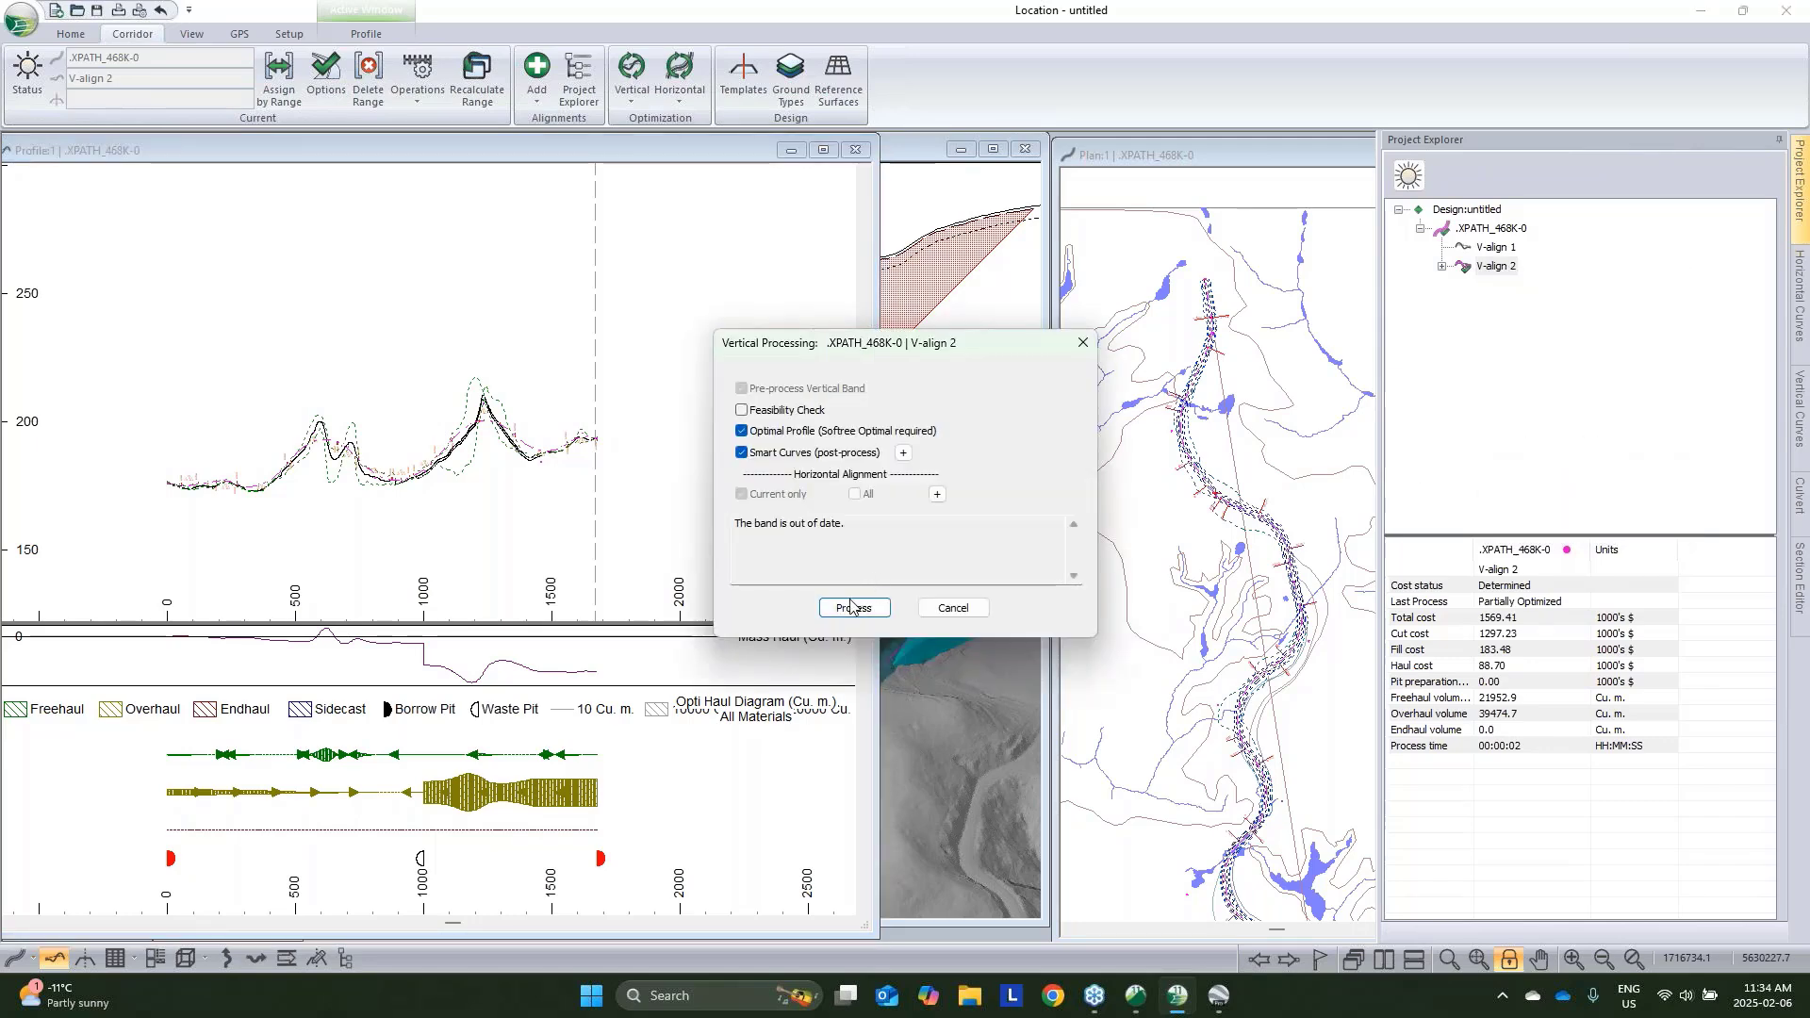
{"action": "left_click", "coordinate": [852, 611]}
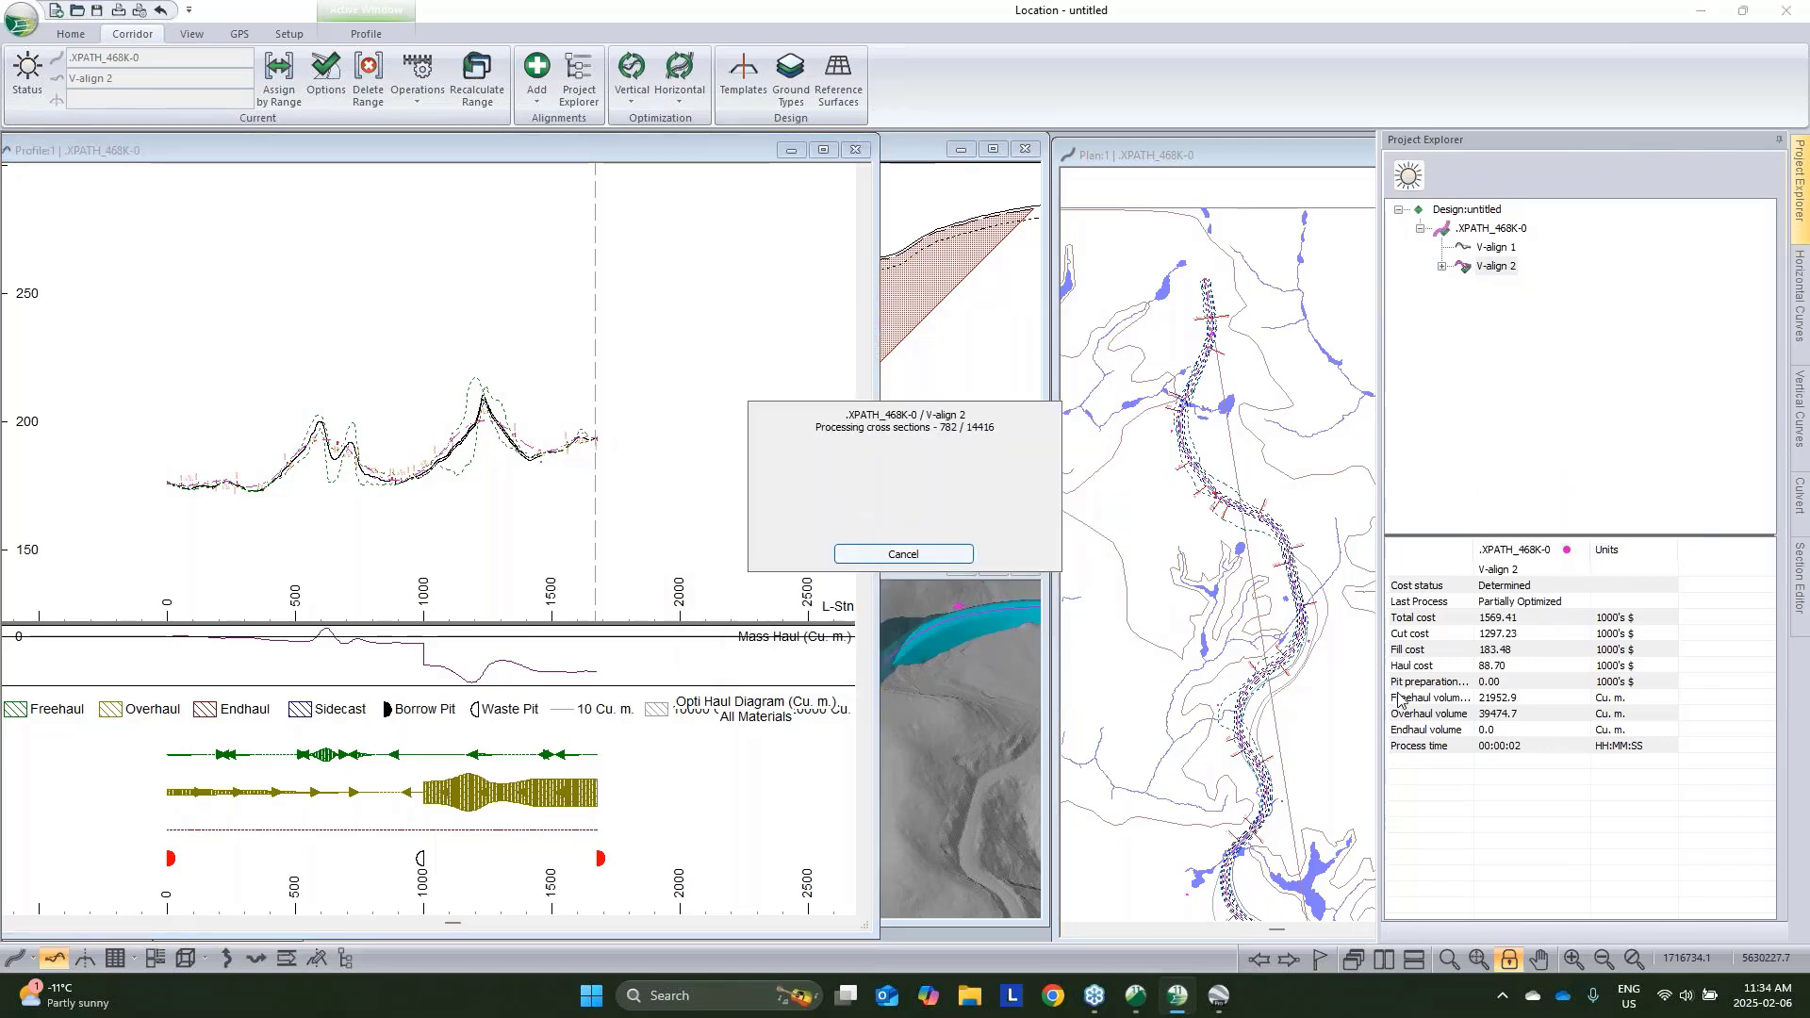